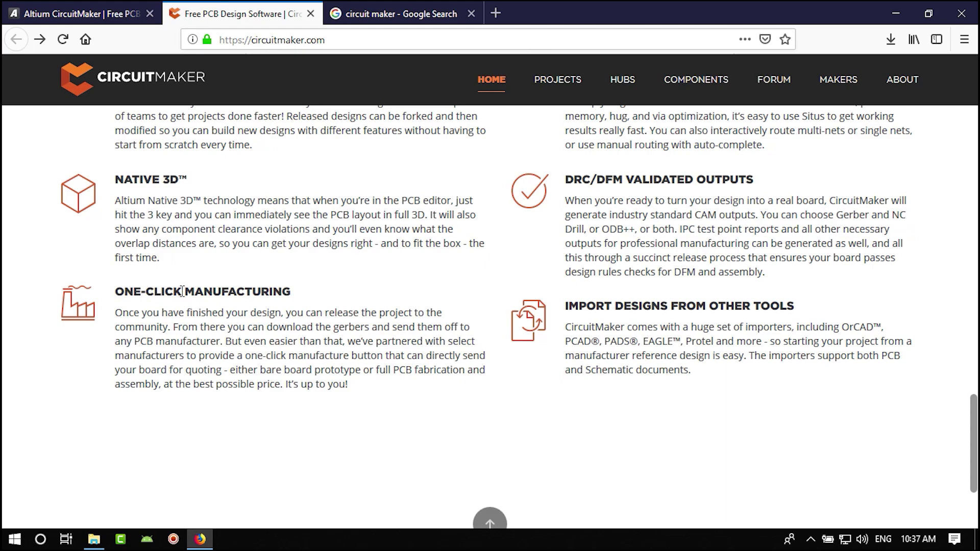
- Read the features page, highlighting ONE-CLICK MANUFACTURING and the EAGLE, OrCAD, PCAD and PADS importers
left_click_drag(183, 291, 117, 290)
double_click(246, 291)
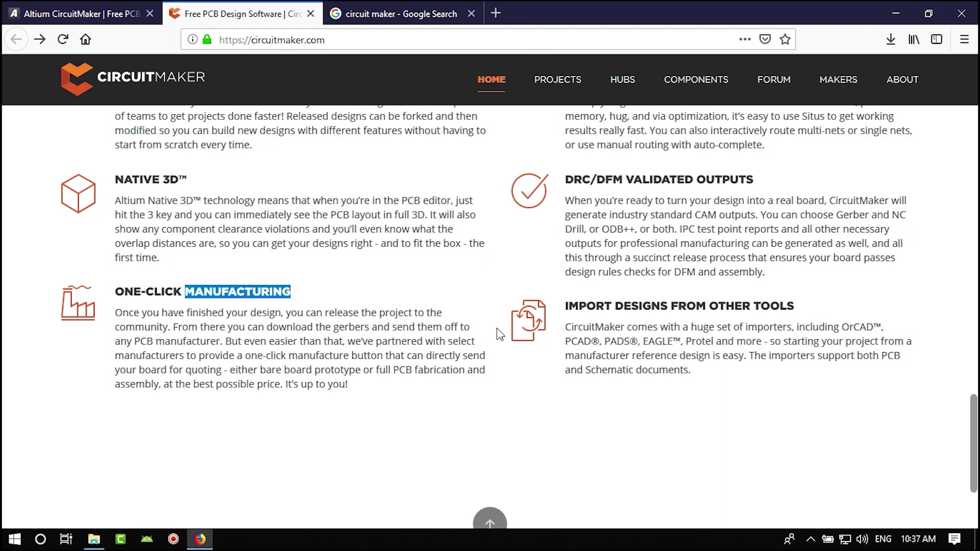
double_click(665, 342)
double_click(863, 327)
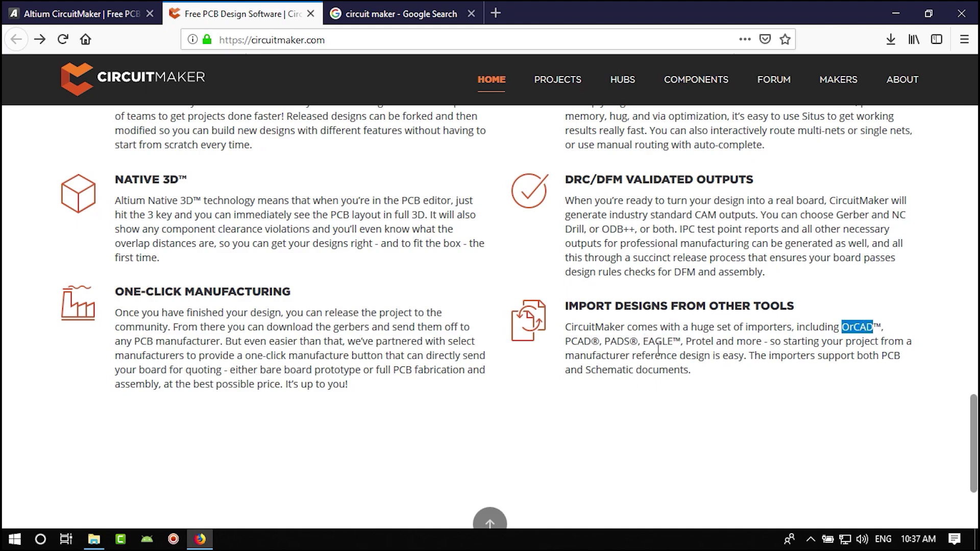
double_click(580, 341)
double_click(615, 342)
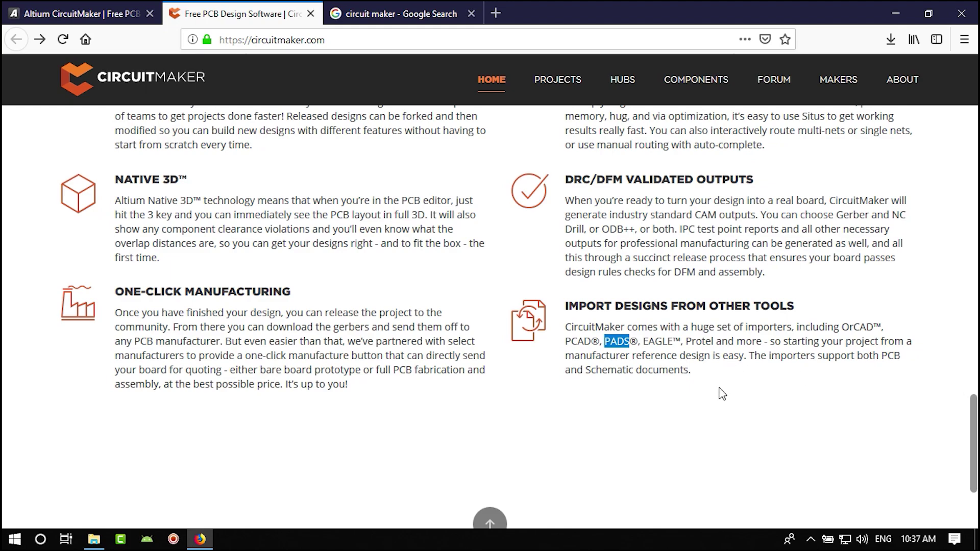
scroll(715, 403, "up", 2)
scroll(717, 405, "down", 4)
scroll(717, 404, "up", 4)
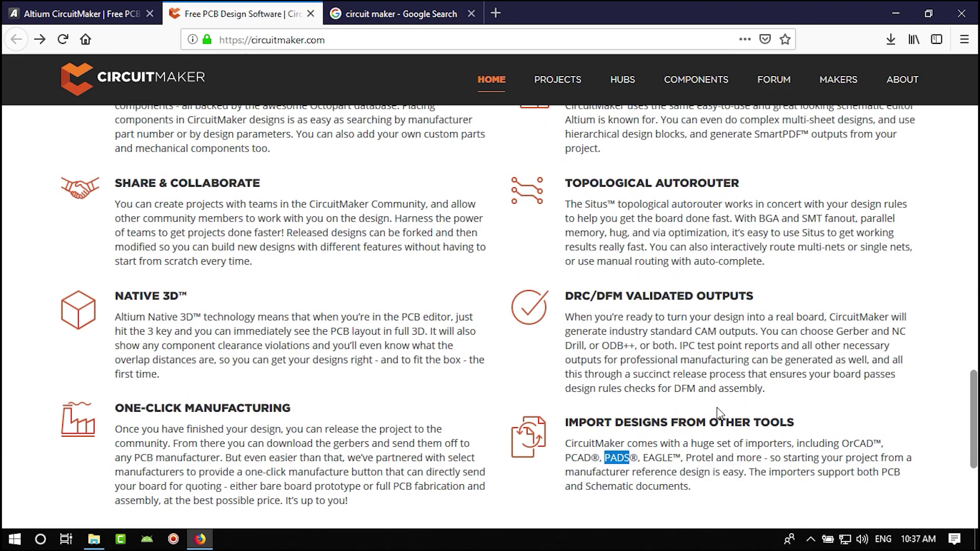
scroll(694, 419, "up", 4)
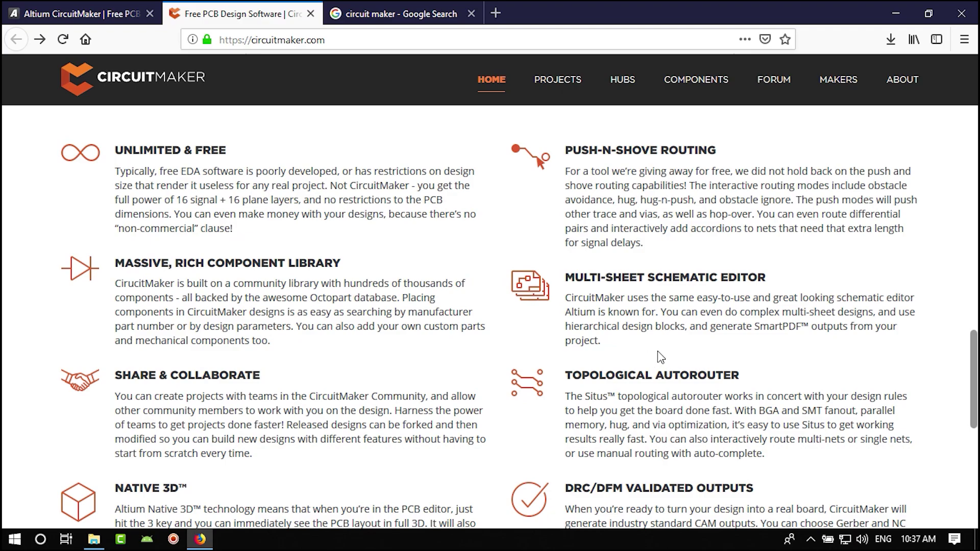
scroll(662, 357, "up", 20)
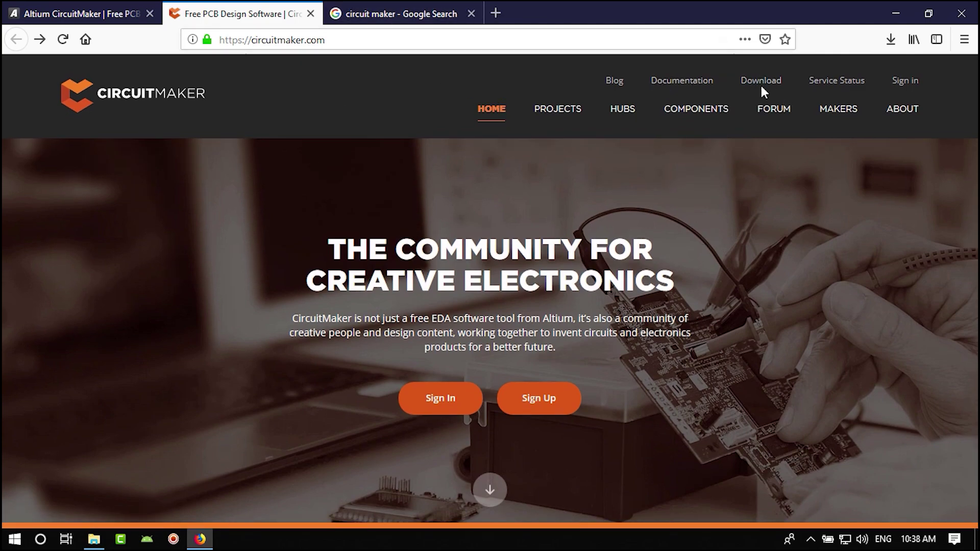
- Open the CircuitMaker sign-up form and enter your first name, last name and e-mail address
left_click(761, 81)
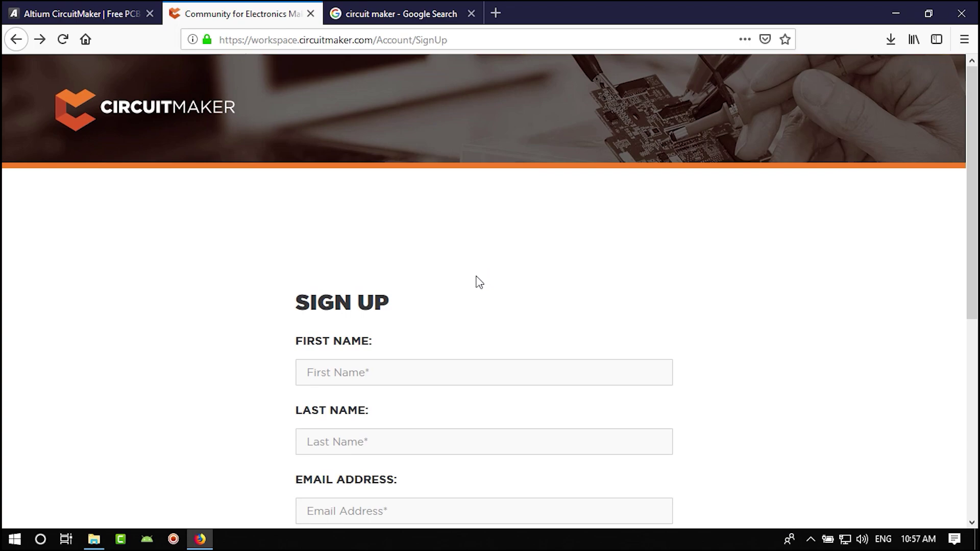
scroll(476, 280, "down", 3)
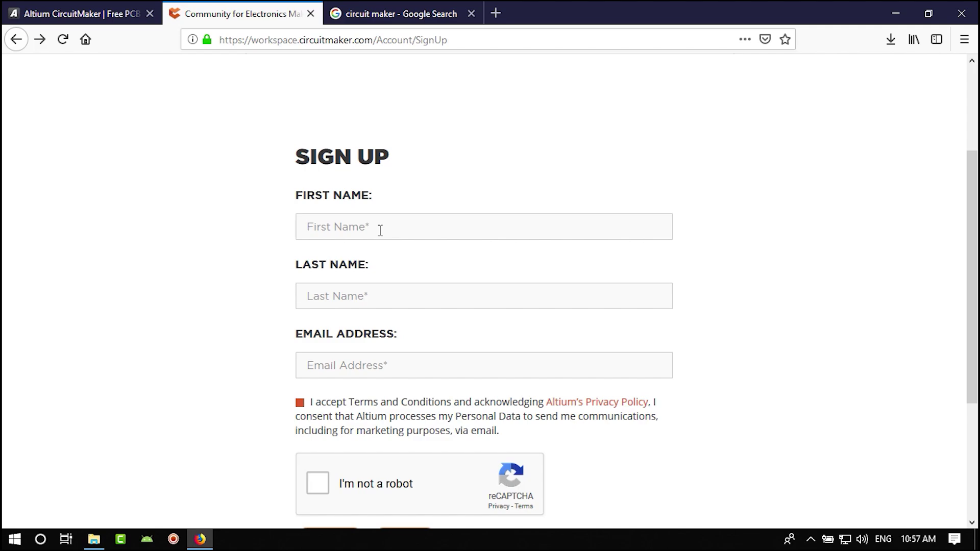
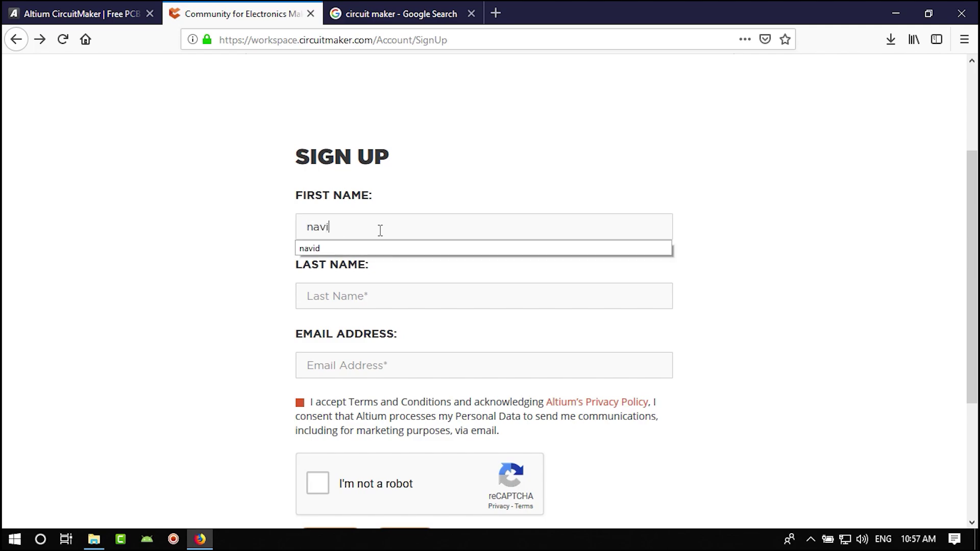
key("Tab")
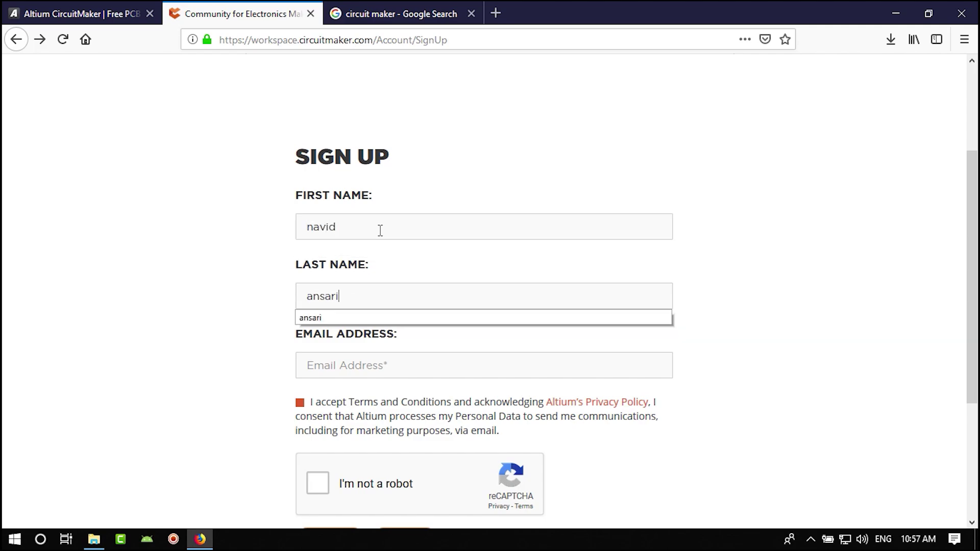
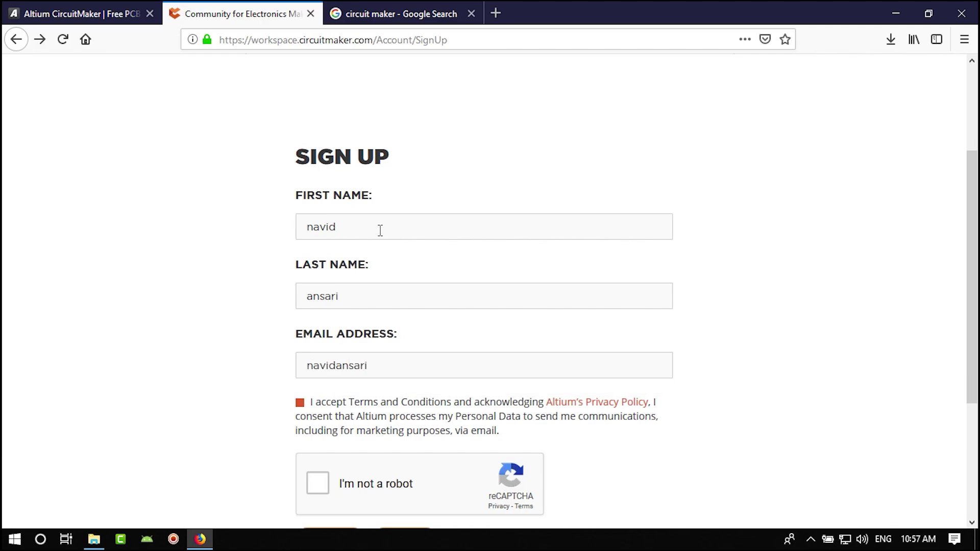
- Accept the CircuitMaker terms and conditions
left_click(300, 404)
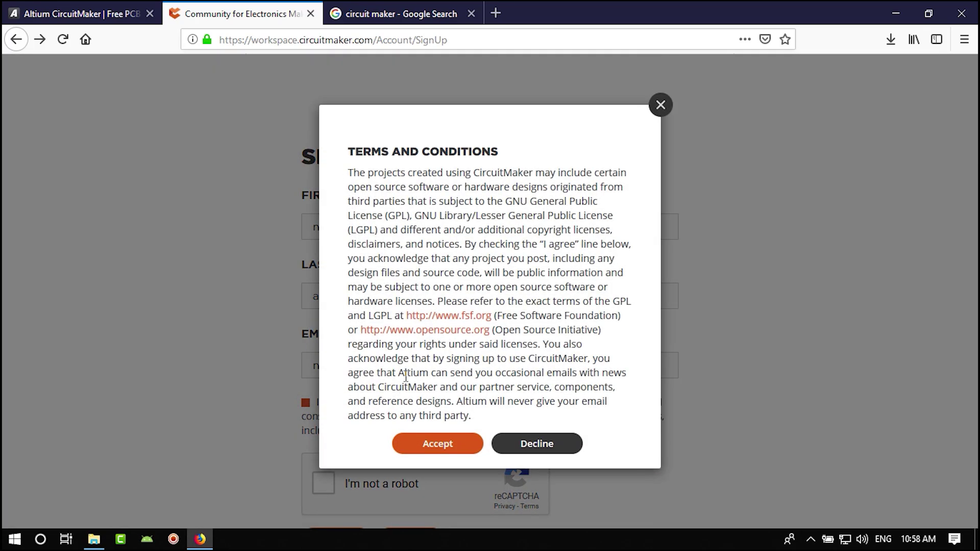
left_click(431, 426)
scroll(324, 356, "down", 3)
- Pass the robot check by selecting the three chimney images, then submit the sign-up and dismiss the confirmation
left_click(318, 343)
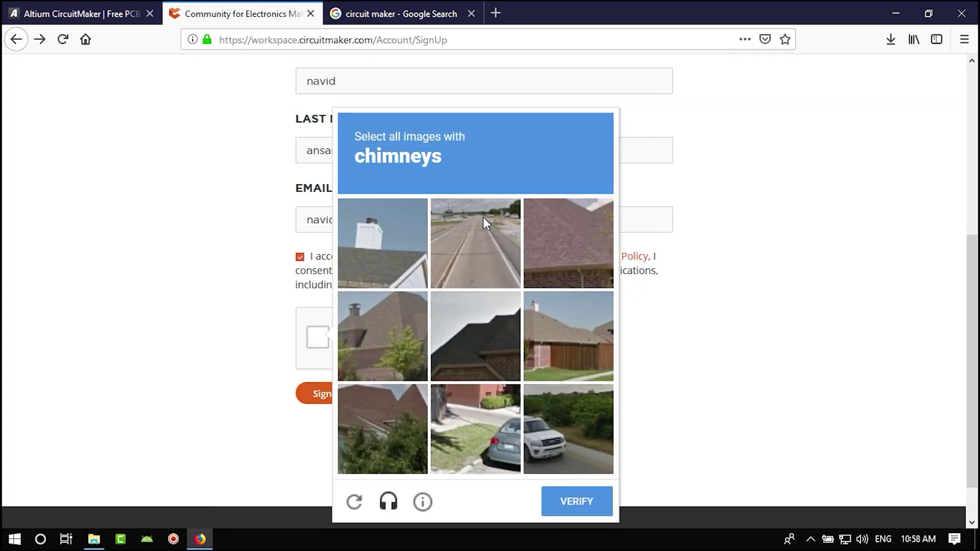
left_click(395, 247)
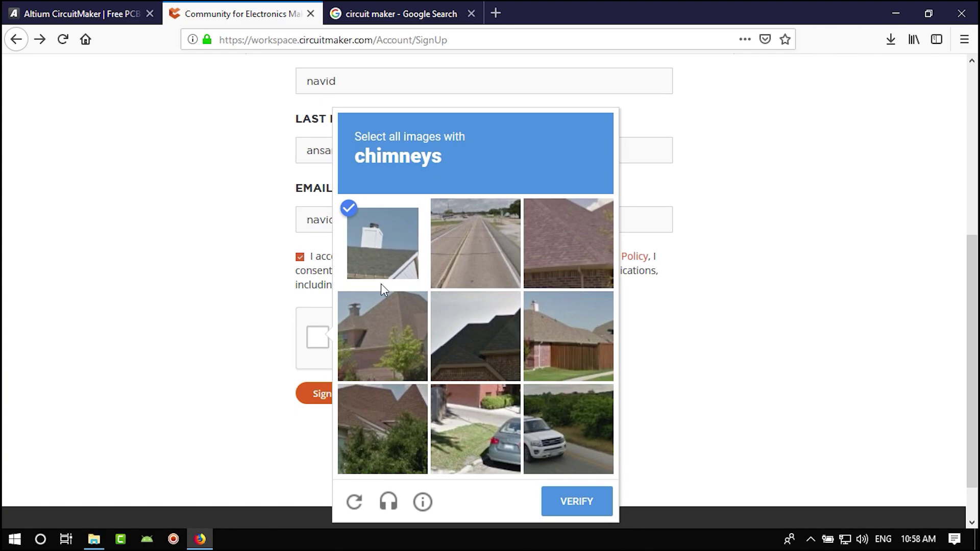
left_click(370, 353)
left_click(556, 333)
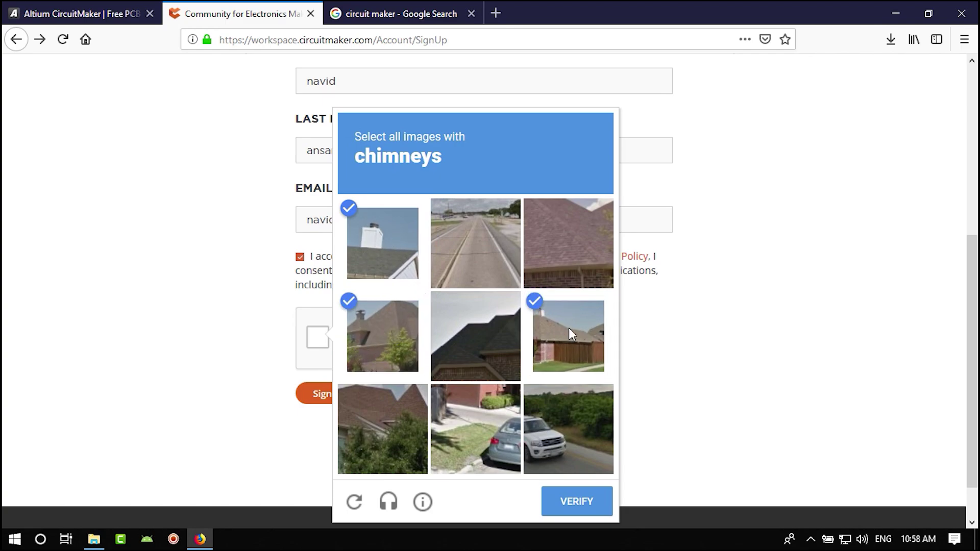
left_click(575, 499)
left_click(342, 399)
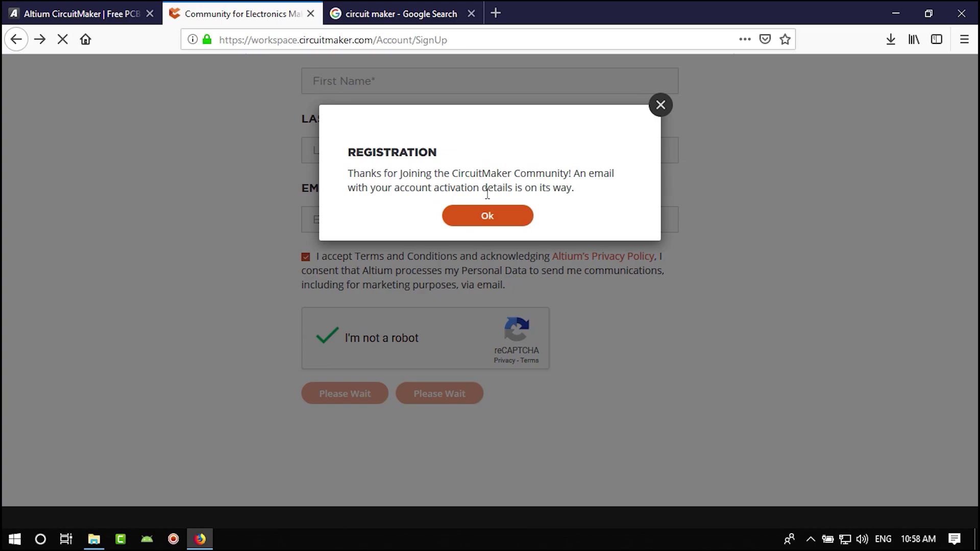
left_click(499, 218)
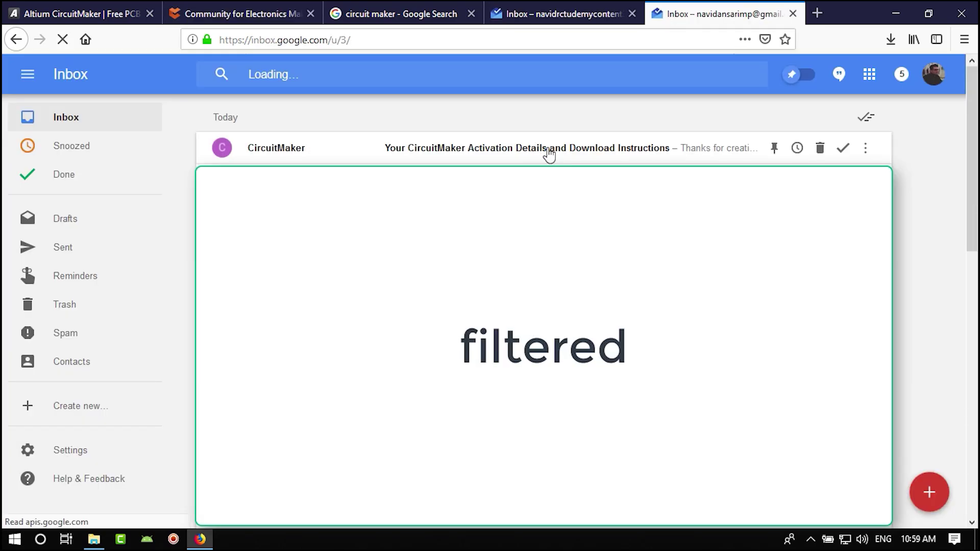
- Open the CircuitMaker activation e-mail and follow its ACTIVATE YOUR ACCOUNT link to the new activation tab
left_click(513, 152)
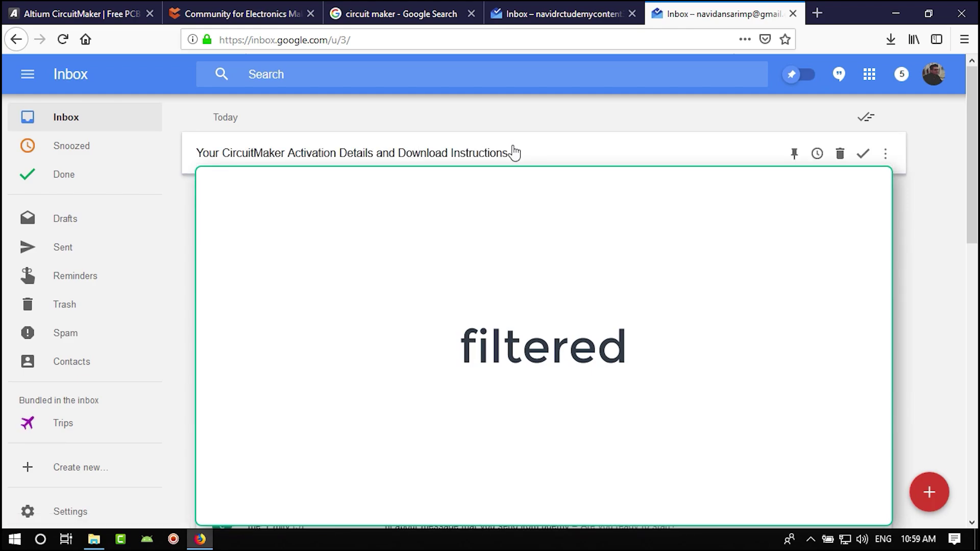
left_click(547, 368)
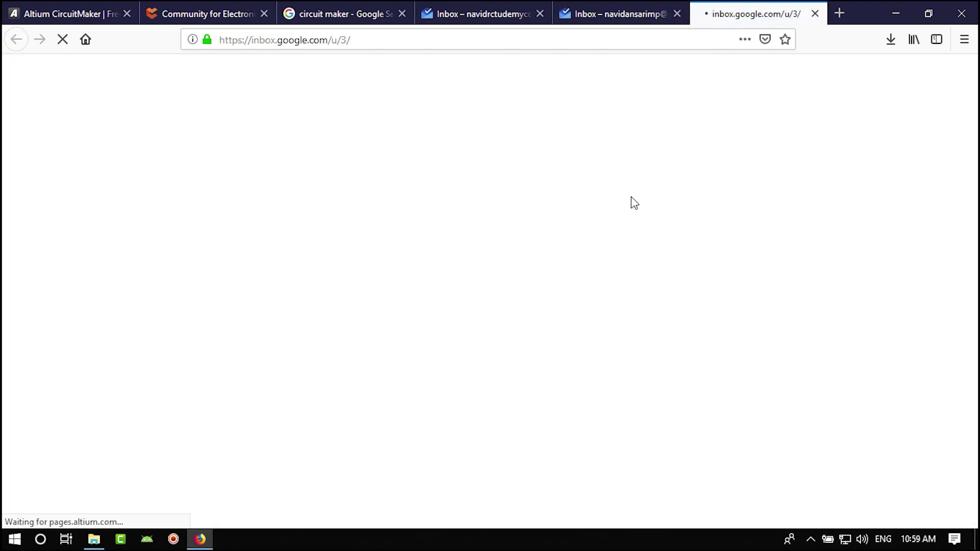
left_click(622, 12)
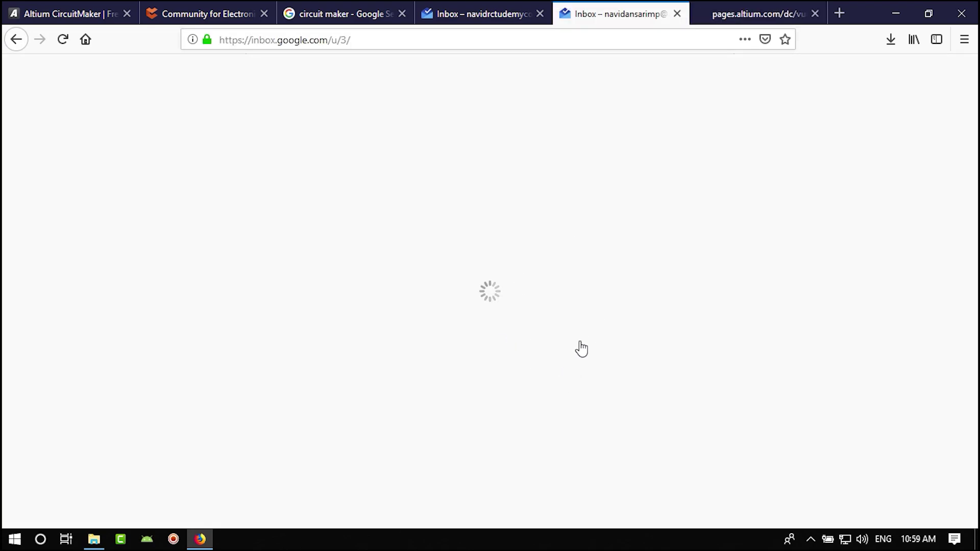
left_click(727, 16)
left_click(587, 15)
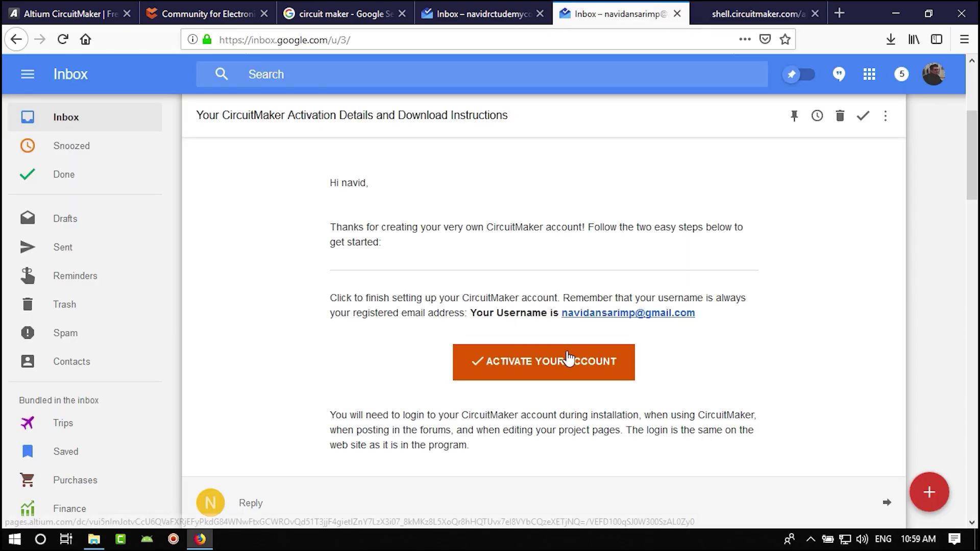
scroll(561, 359, "down", 7)
scroll(557, 359, "up", 3)
left_click(735, 13)
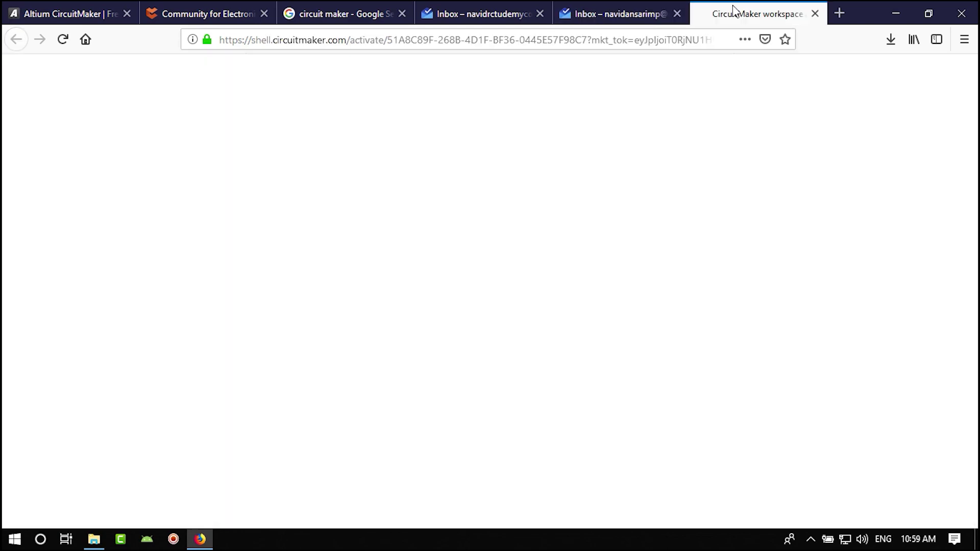
scroll(739, 306, "up", 1)
left_click(618, 14)
scroll(505, 379, "up", 4)
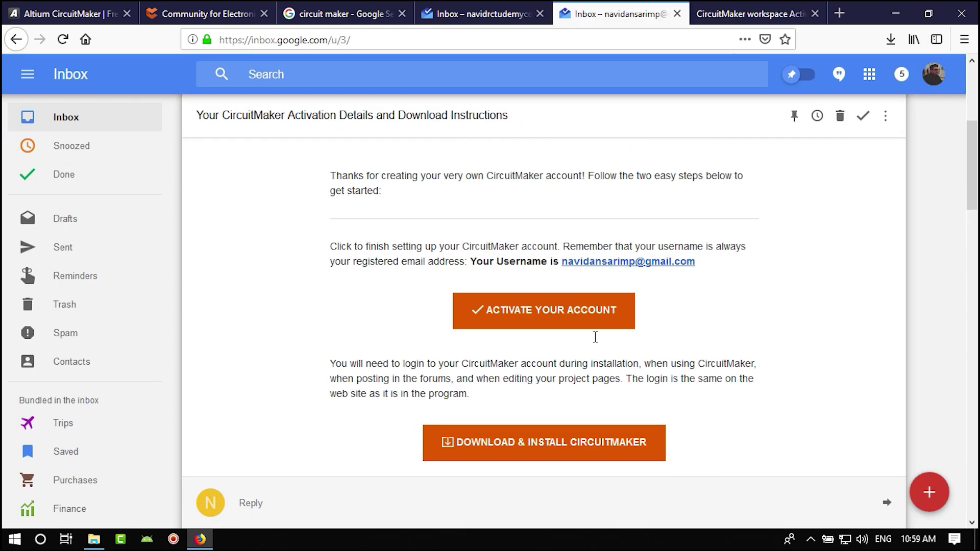
- Set and confirm the new account password, then advance to the avatar step
left_click(551, 376)
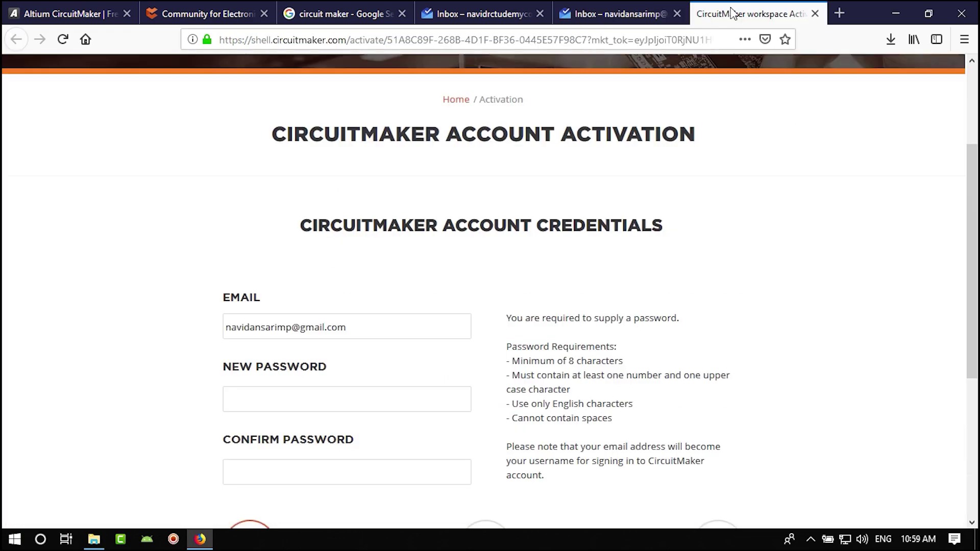
scroll(473, 245, "down", 3)
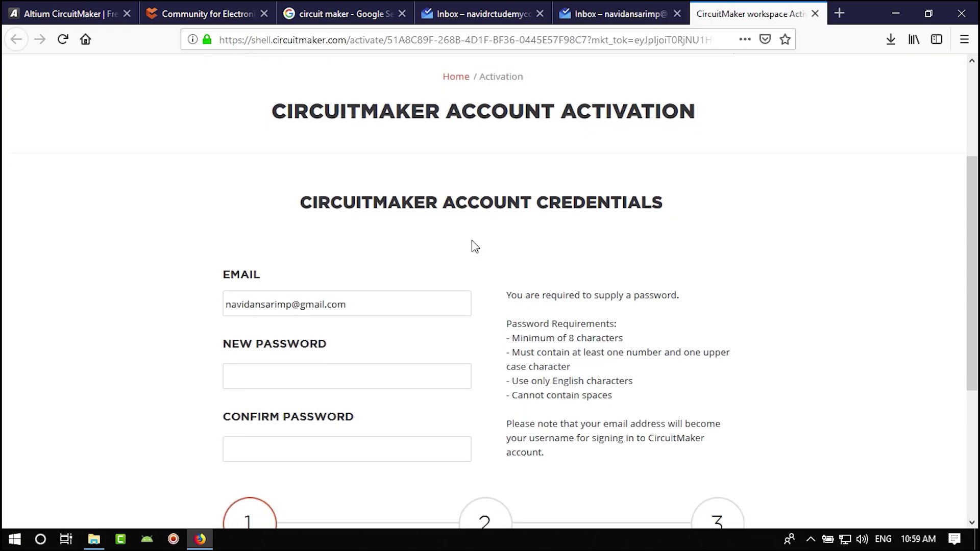
left_click(271, 252)
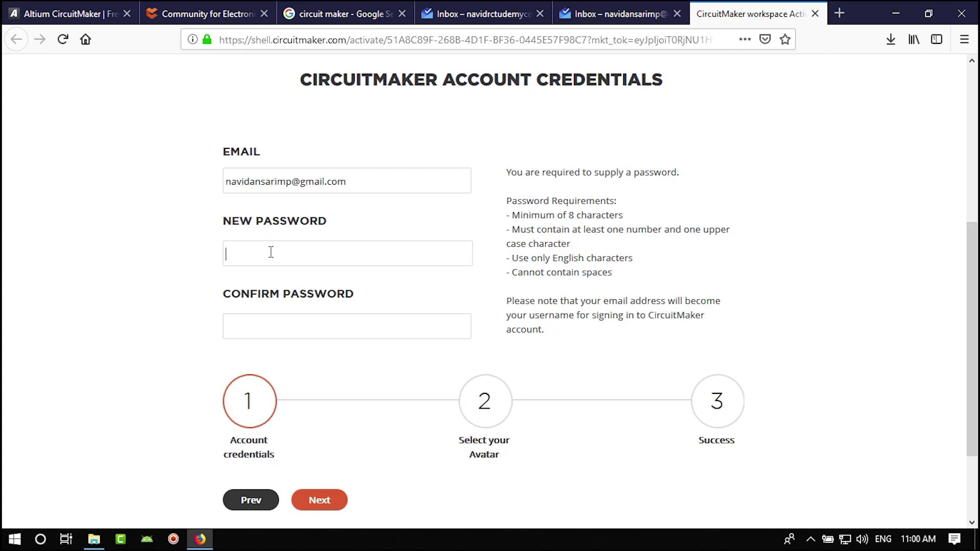
type("•••••••••••")
left_click(302, 329)
type("•••••••••••")
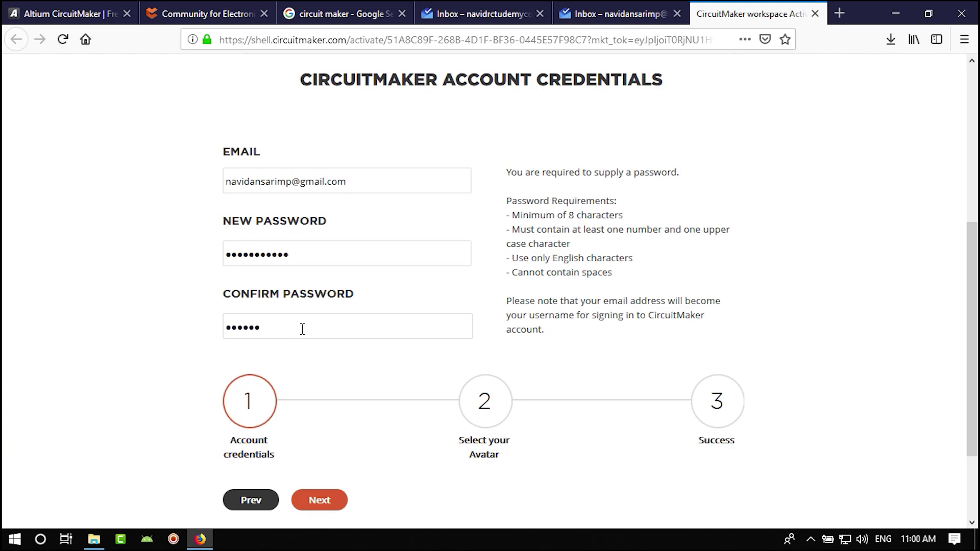
scroll(357, 419, "down", 2)
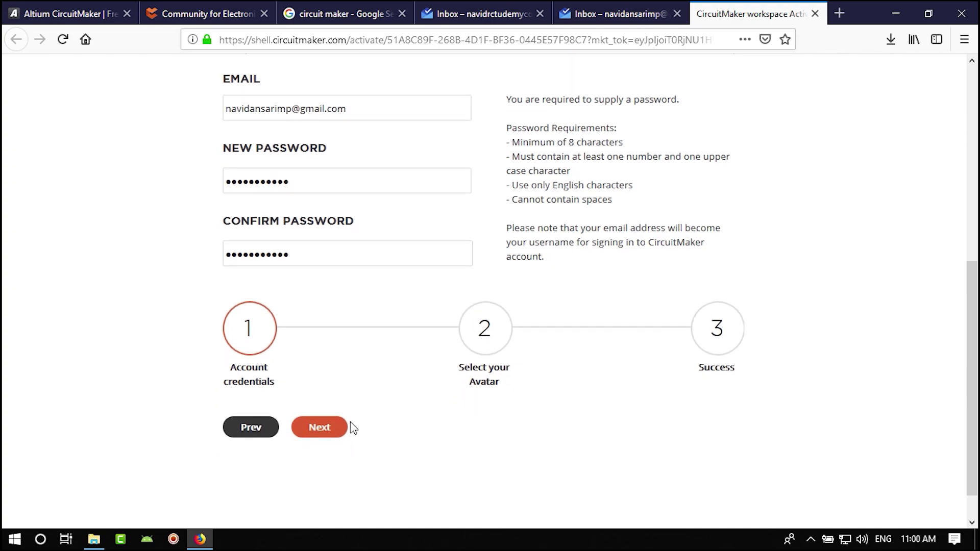
left_click(339, 429)
- Choose the glasses avatar and finish activation to reach the Success page
scroll(562, 459, "up", 3)
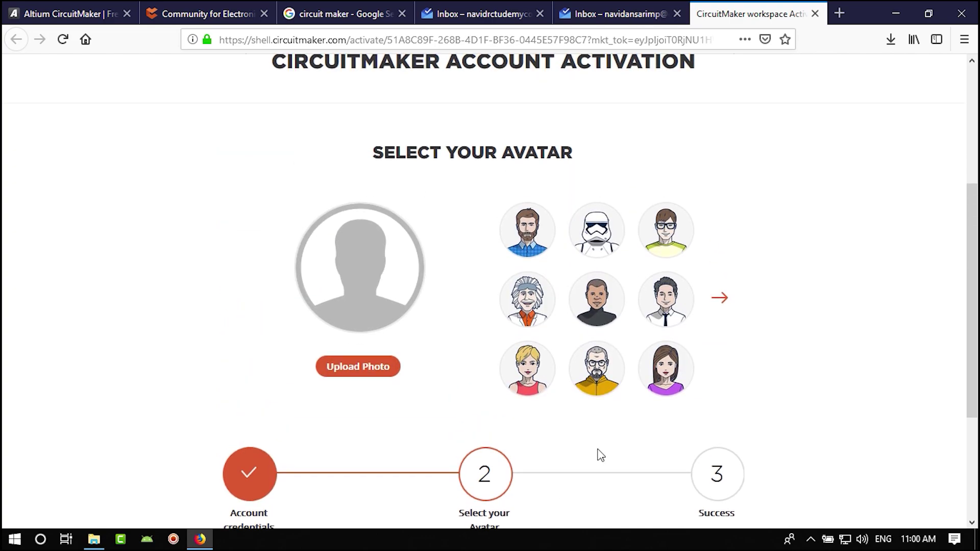
left_click(656, 248)
scroll(590, 391, "down", 3)
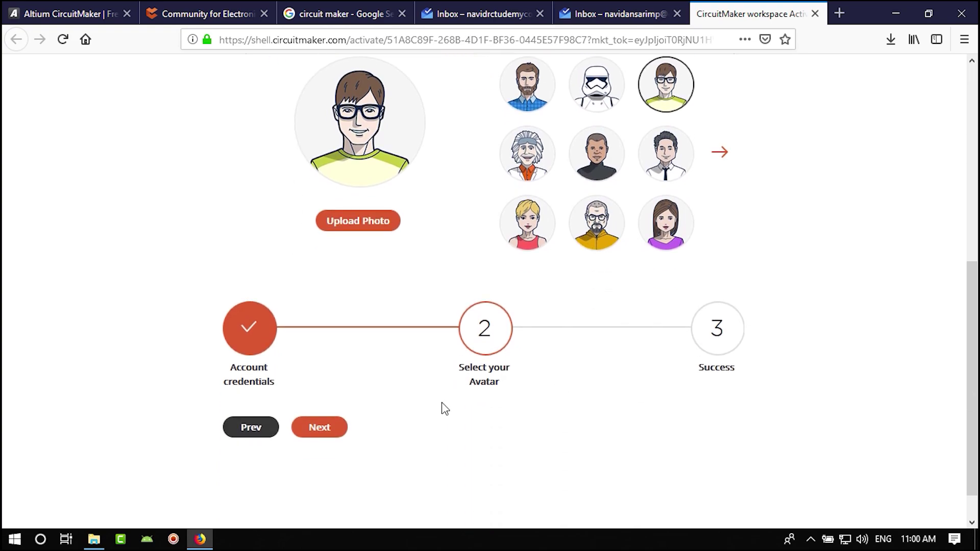
left_click(324, 431)
scroll(510, 459, "up", 2)
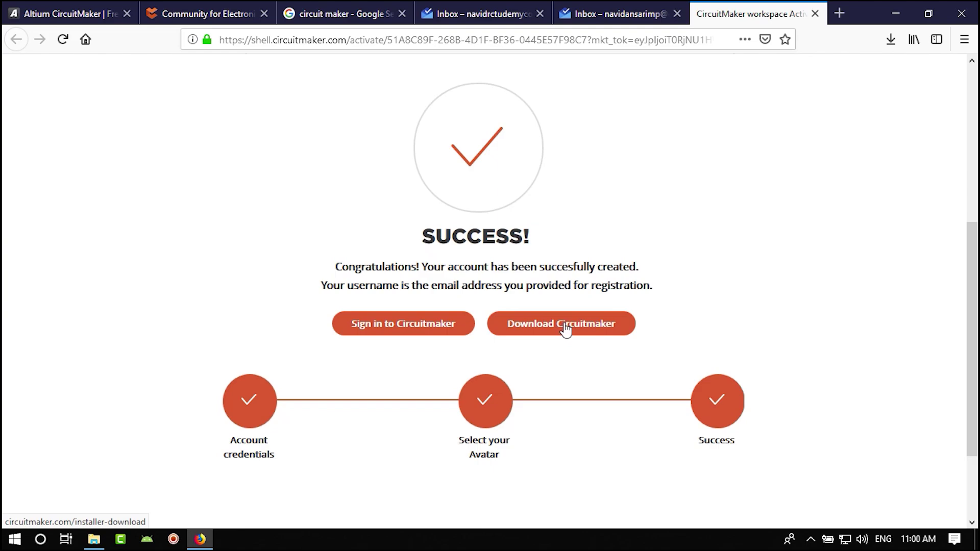
- Download and save CircuitMakerSetup.exe, then launch it from Firefox's Downloads list
left_click(566, 330)
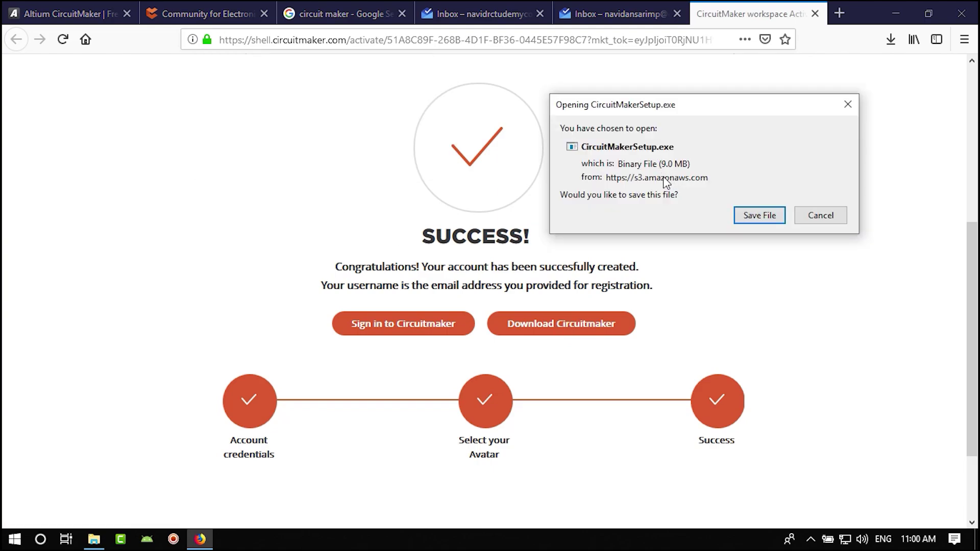
left_click(762, 218)
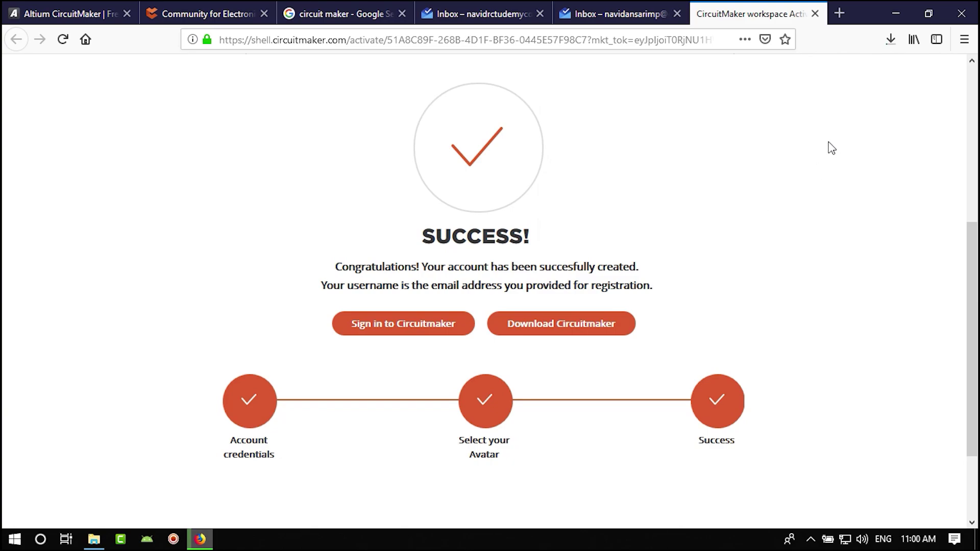
left_click(891, 39)
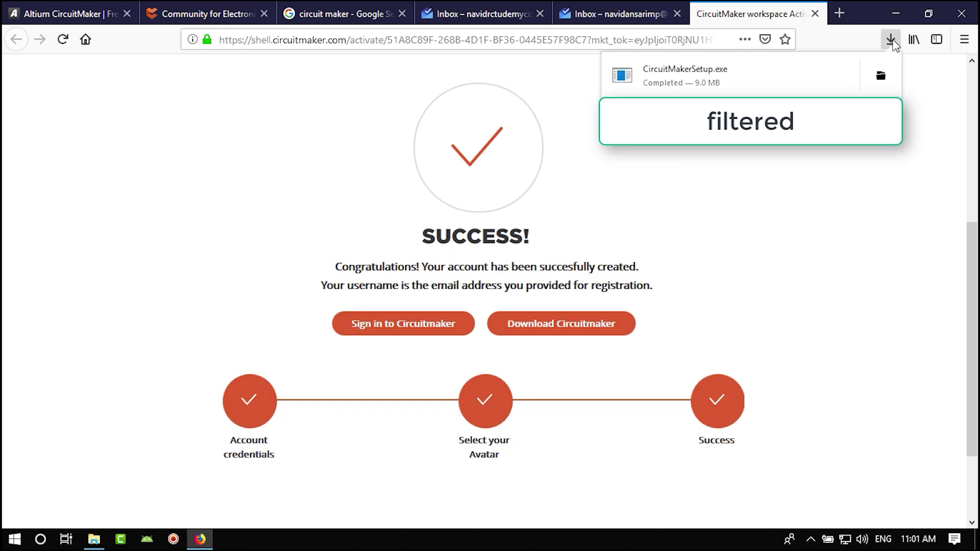
left_click(713, 73)
left_click(888, 15)
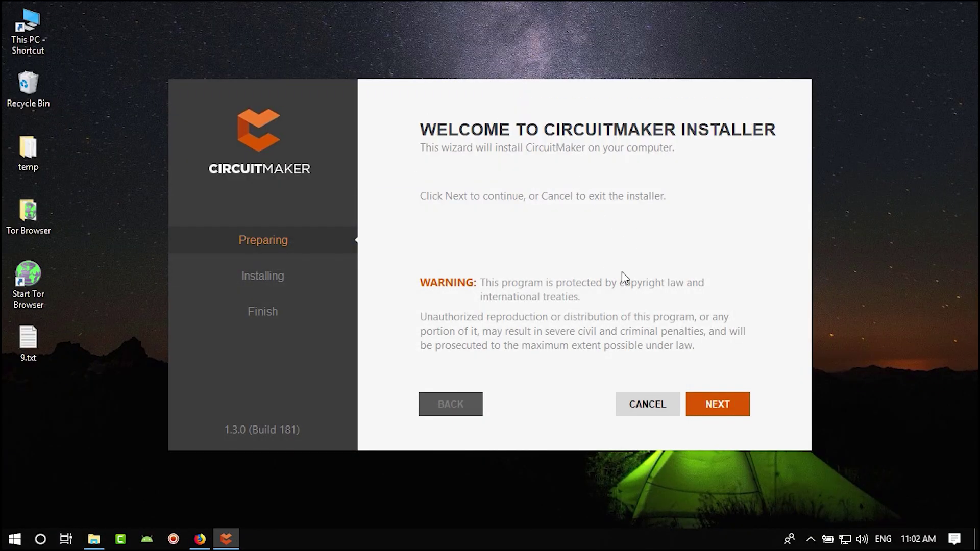
- Accept the licence agreement and log in with the CircuitMaker account e-mail and password
left_click(722, 409)
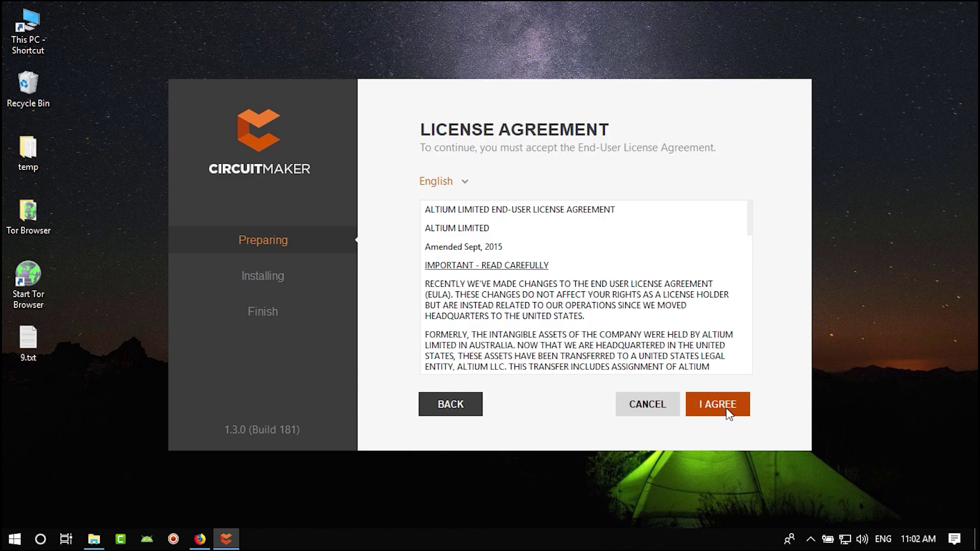
left_click(728, 411)
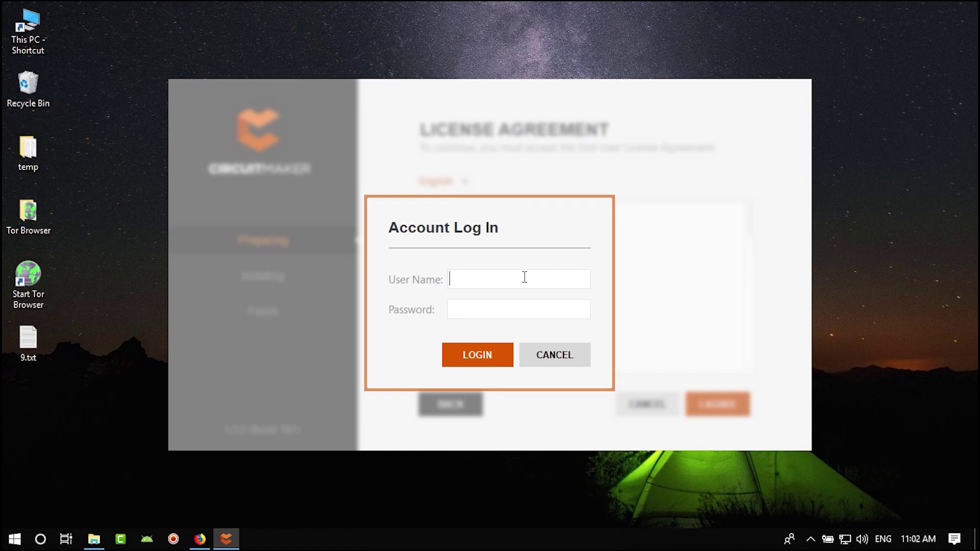
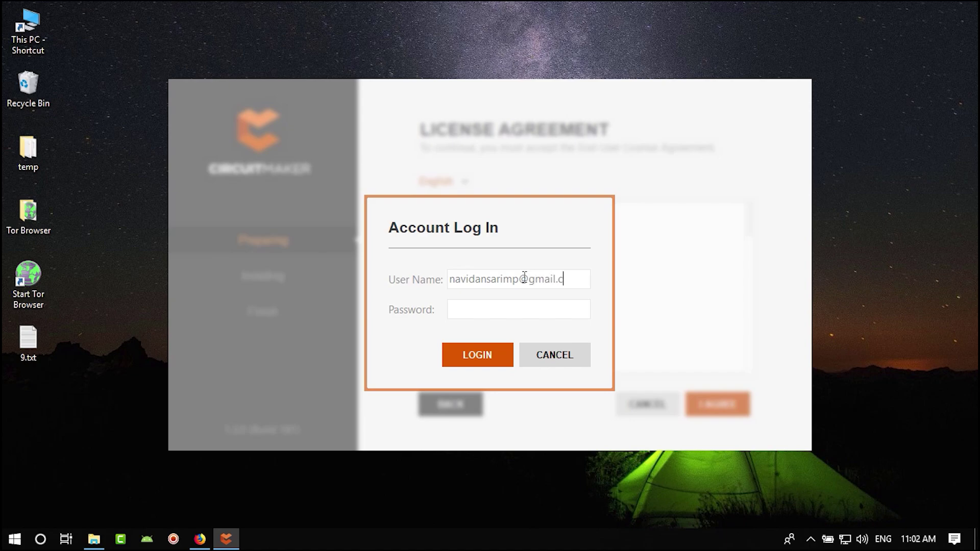
key("Tab")
type("***********")
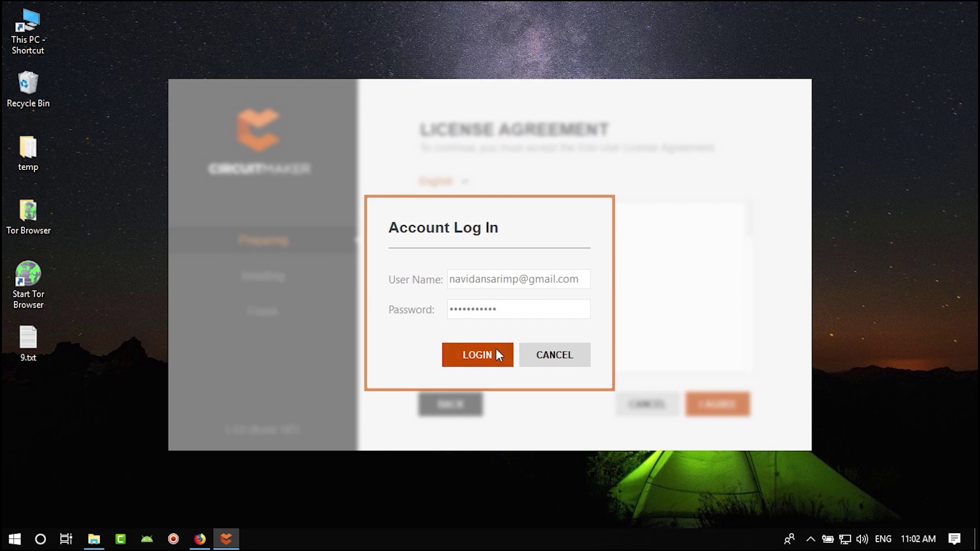
left_click(491, 352)
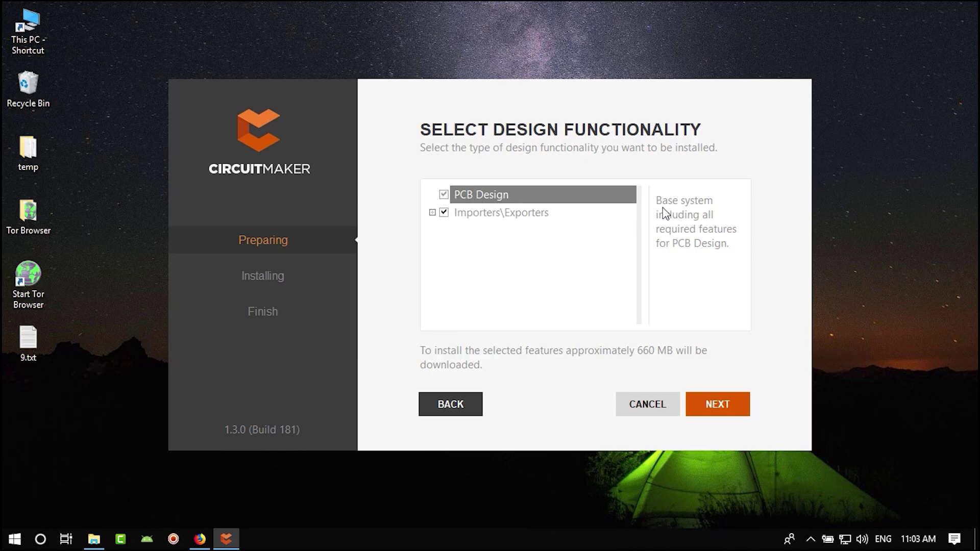
- Expand Importers\Exporters to review the included importers, then collapse it again
left_click(433, 212)
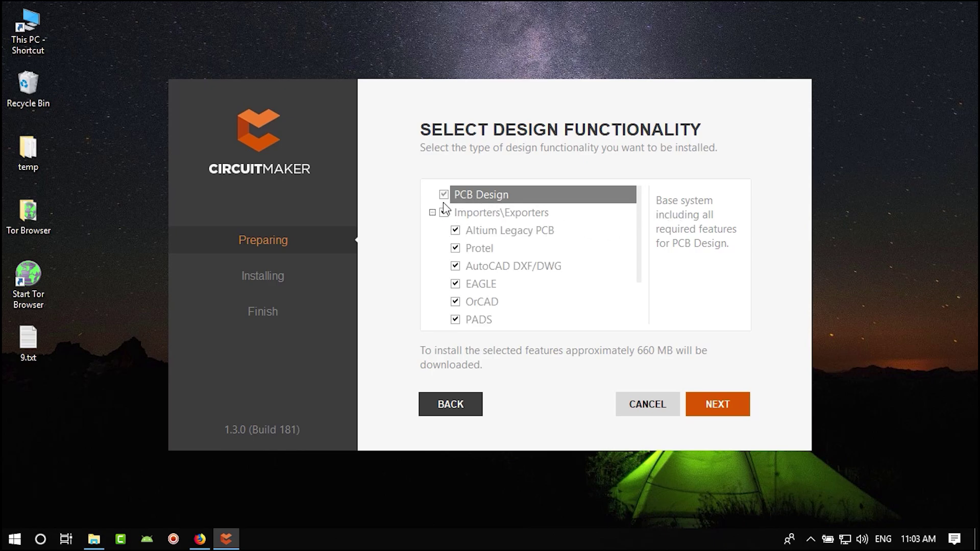
scroll(486, 258, "down", 1)
scroll(498, 278, "up", 1)
scroll(505, 245, "down", 1)
scroll(521, 237, "up", 1)
left_click(433, 213)
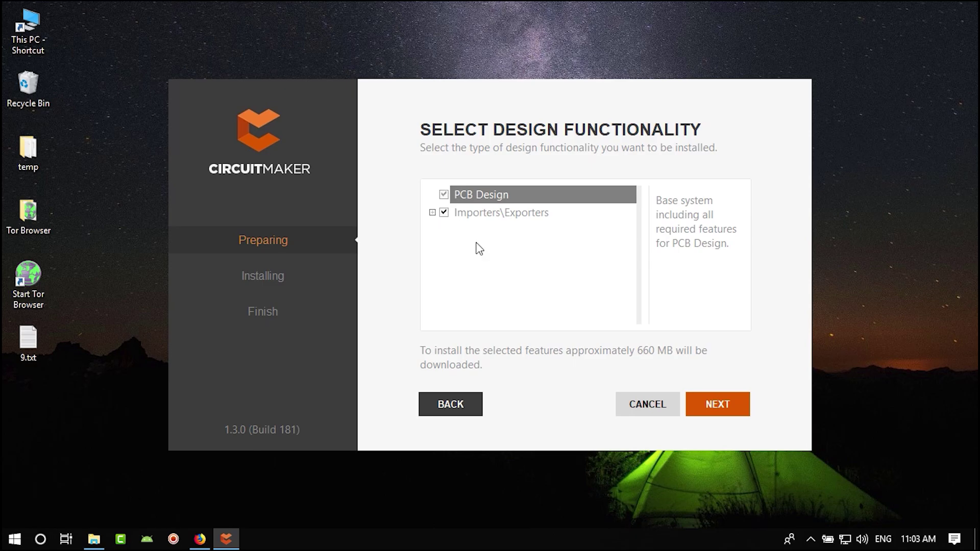
- Keep the default Altium\CM destination folders and continue to Ready to Install
left_click(722, 408)
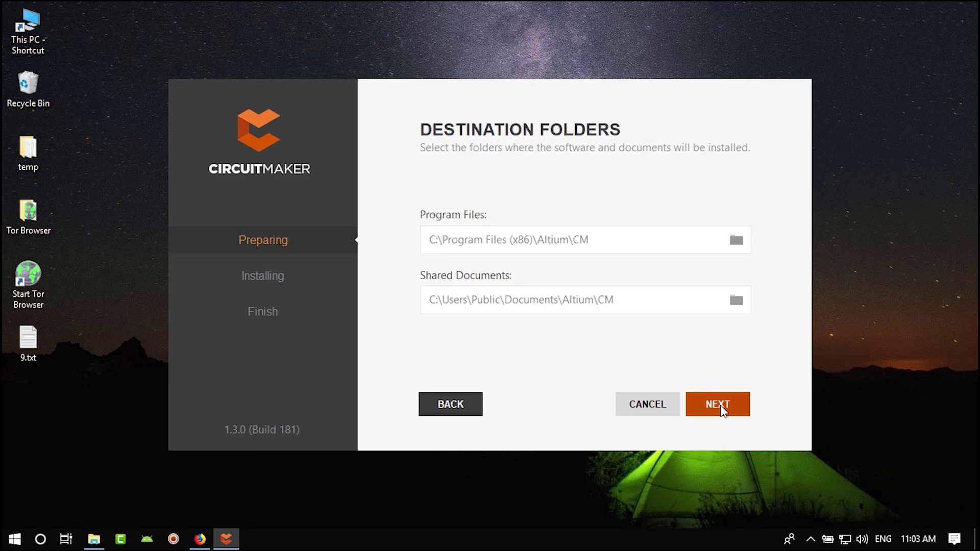
left_click(637, 403)
left_click(578, 321)
left_click(451, 404)
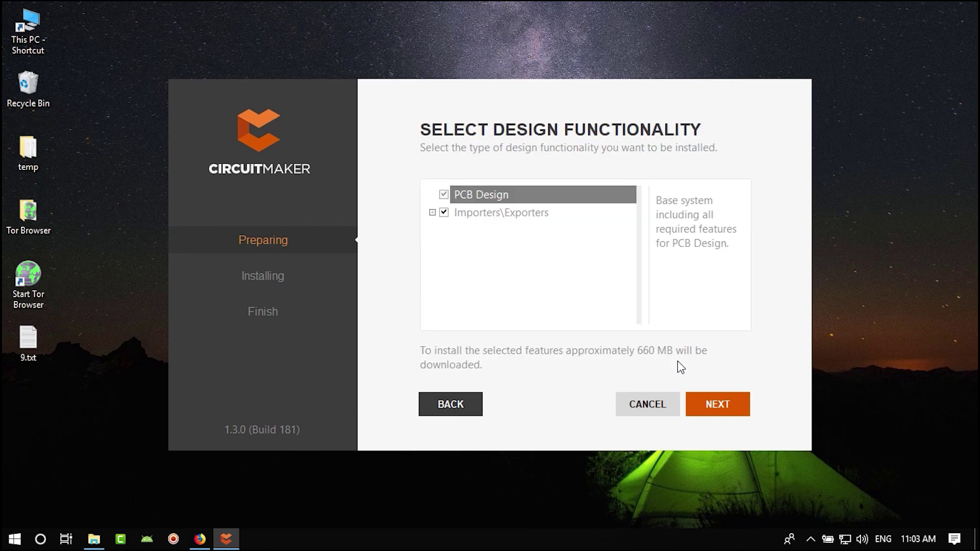
left_click(718, 401)
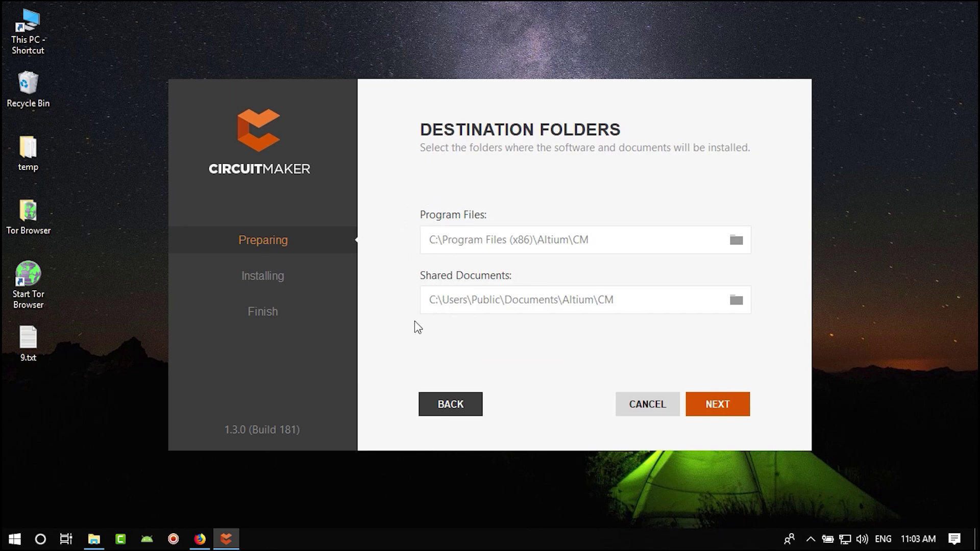
left_click(738, 240)
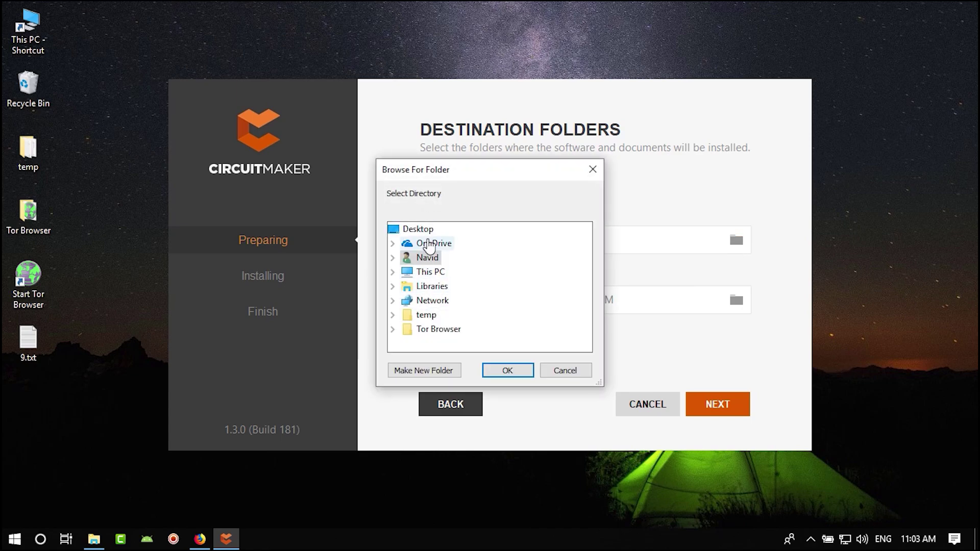
left_click(593, 169)
left_click(717, 404)
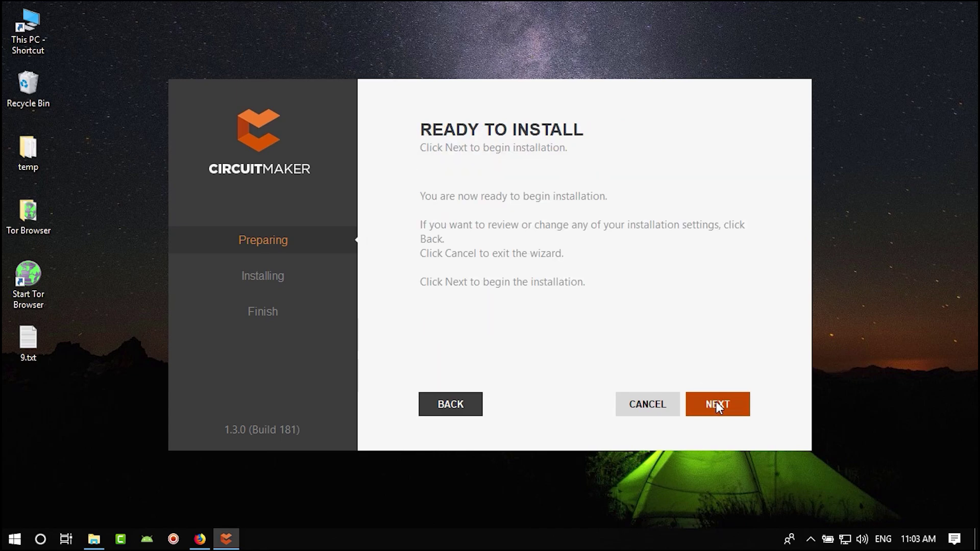
- Install CircuitMaker, close the finished installer and launch it from the Start menu
left_click(717, 404)
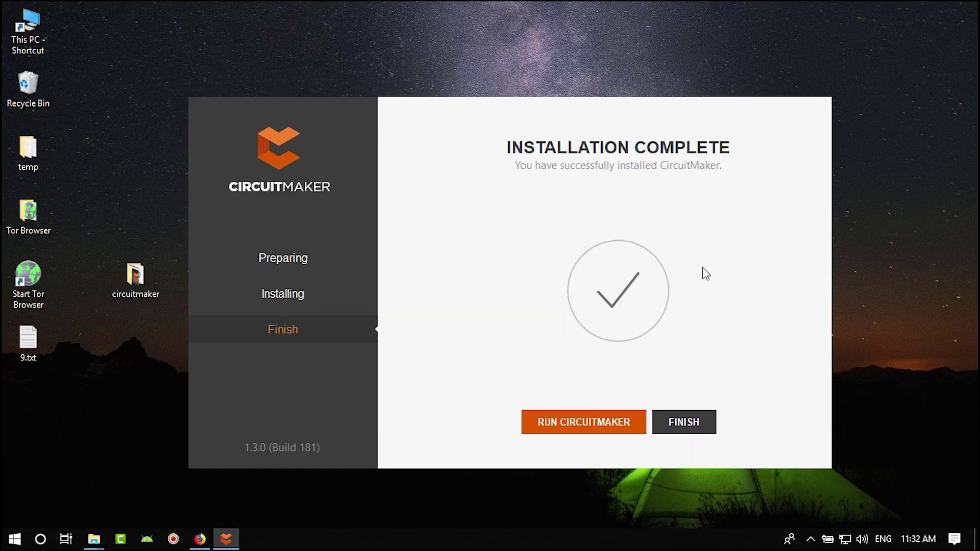
left_click(693, 428)
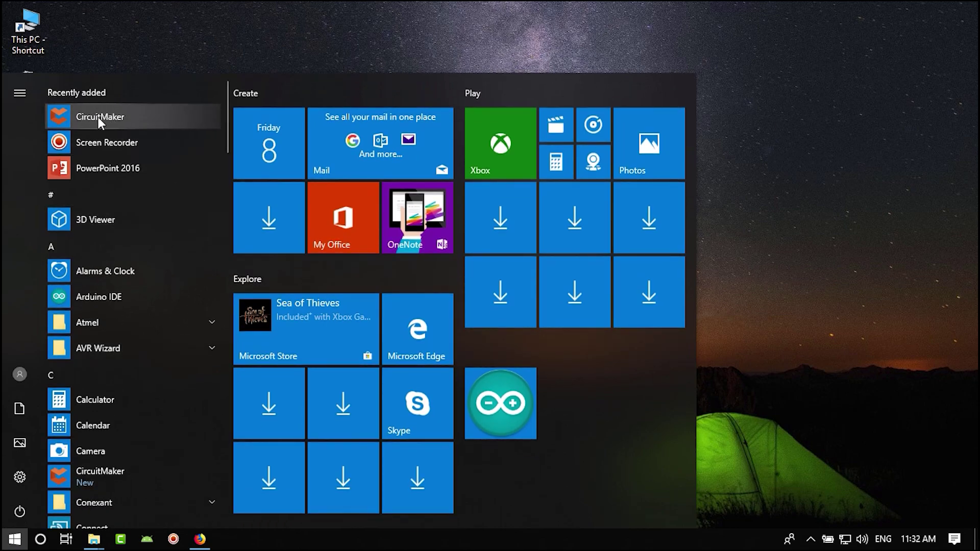
left_click(130, 119)
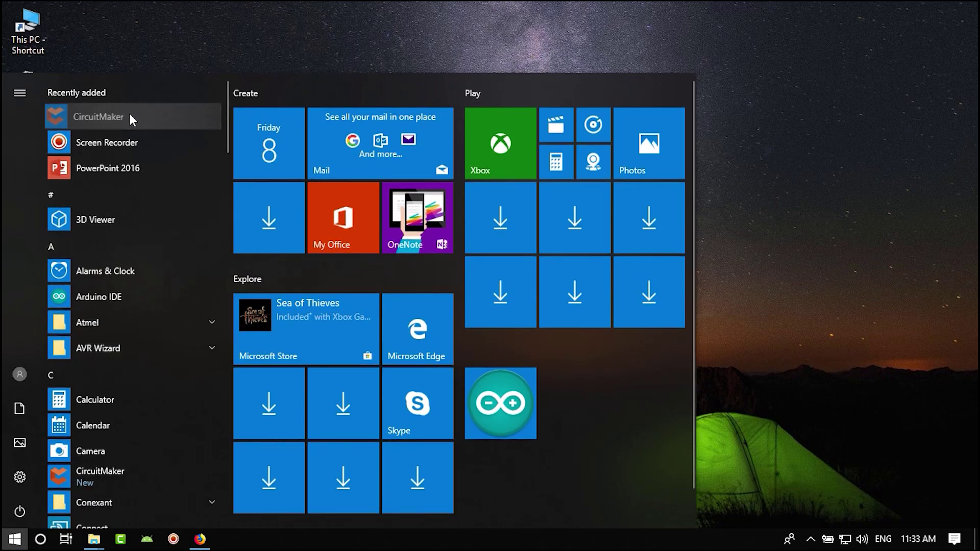
- Pin CircuitMaker as a Start tile and drag it onto the taskbar
right_click(134, 117)
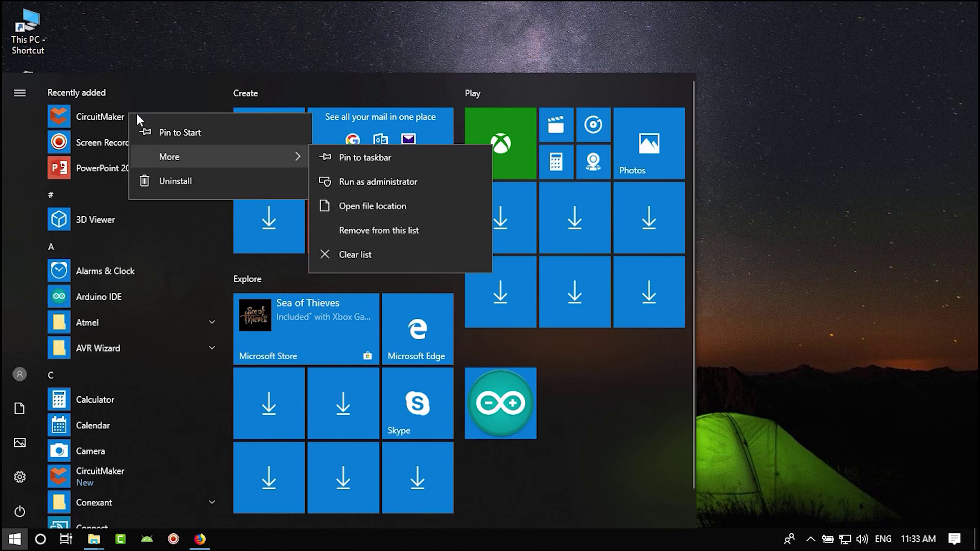
left_click(178, 132)
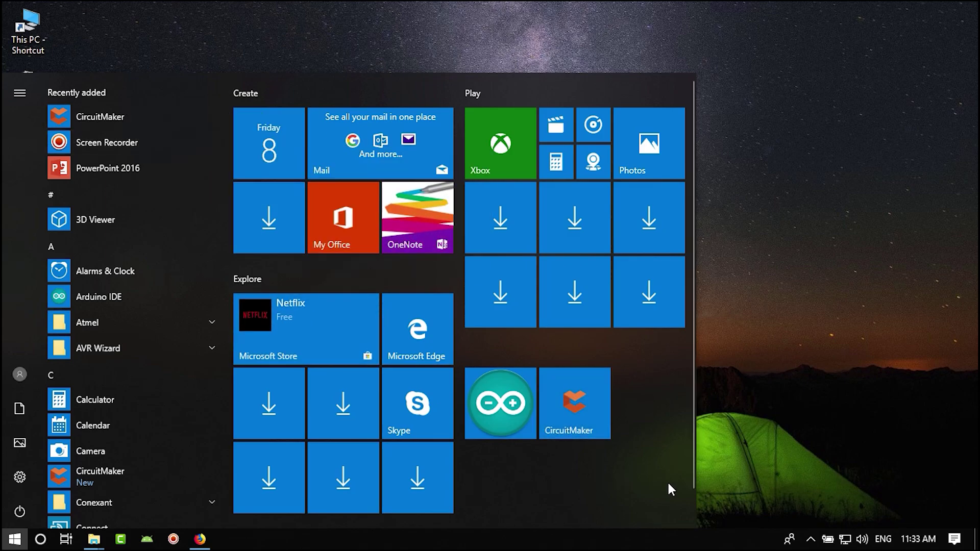
left_click_drag(578, 398, 247, 547)
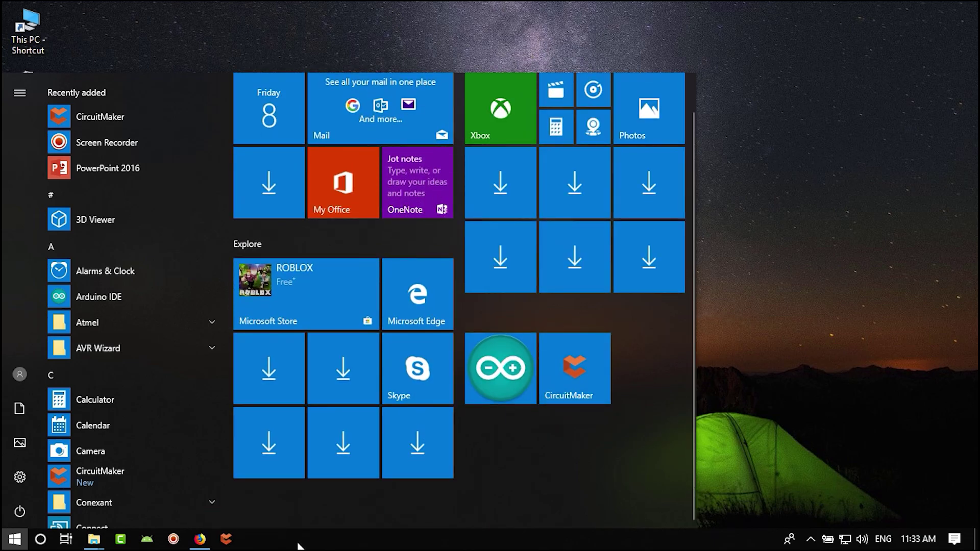
left_click(793, 330)
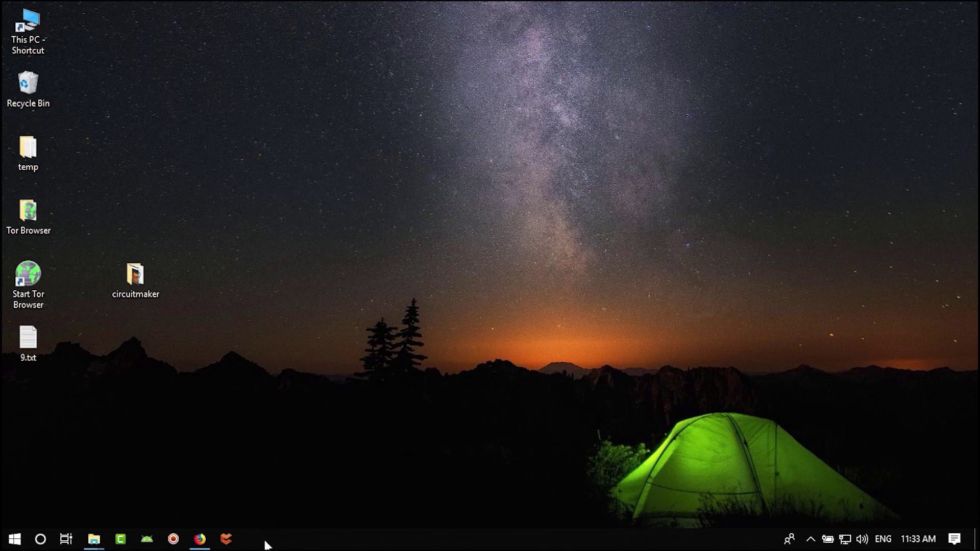
- Allow dxp.exe through Windows Defender Firewall on private networks
left_click(366, 306)
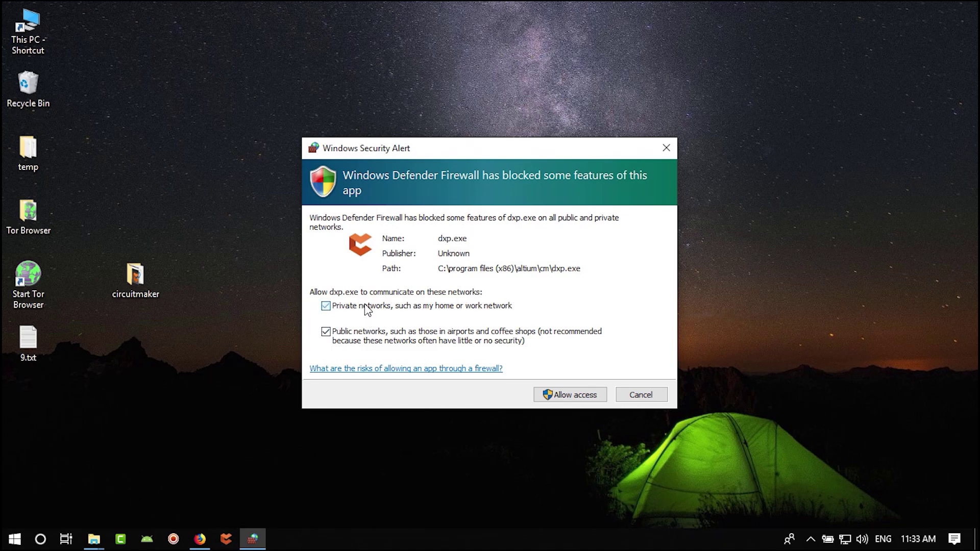
left_click(576, 397)
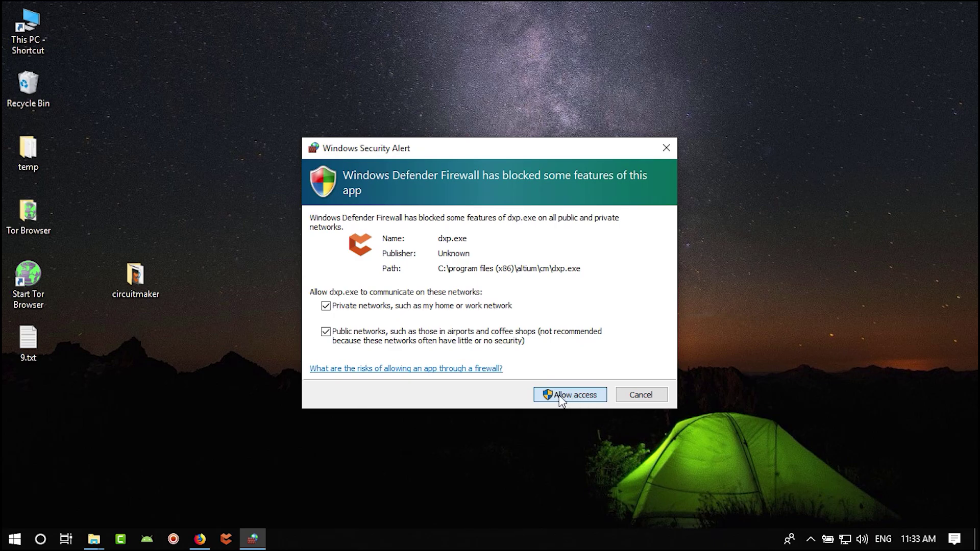
left_click(579, 396)
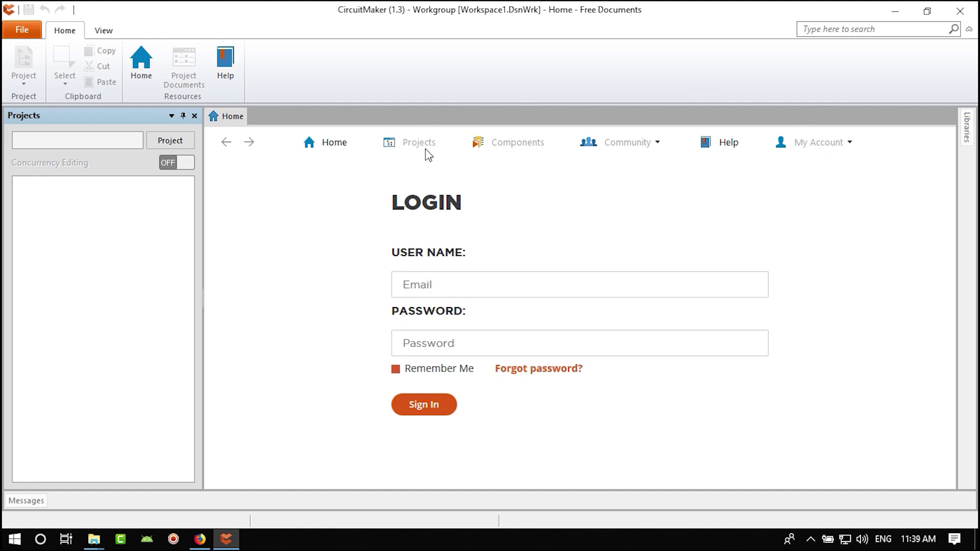
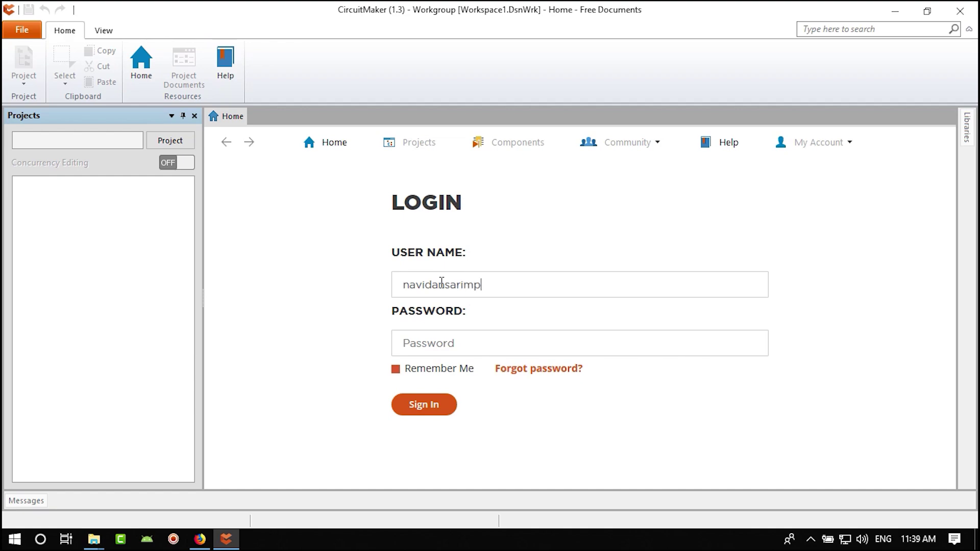
- Sign in with the account e-mail and password, with Remember Me ticked
key("Tab")
type("**")
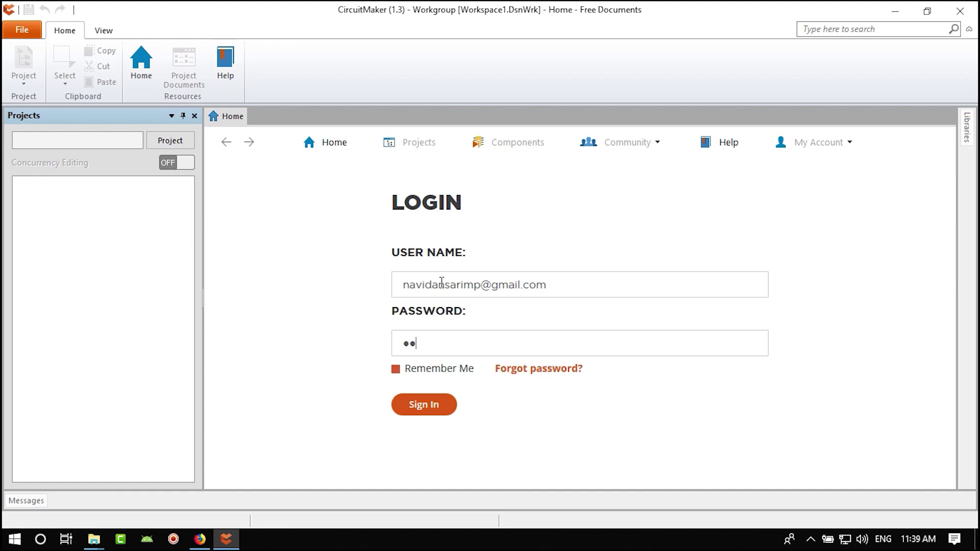
type("*******")
left_click(394, 376)
left_click_drag(558, 284, 383, 285)
double_click(489, 346)
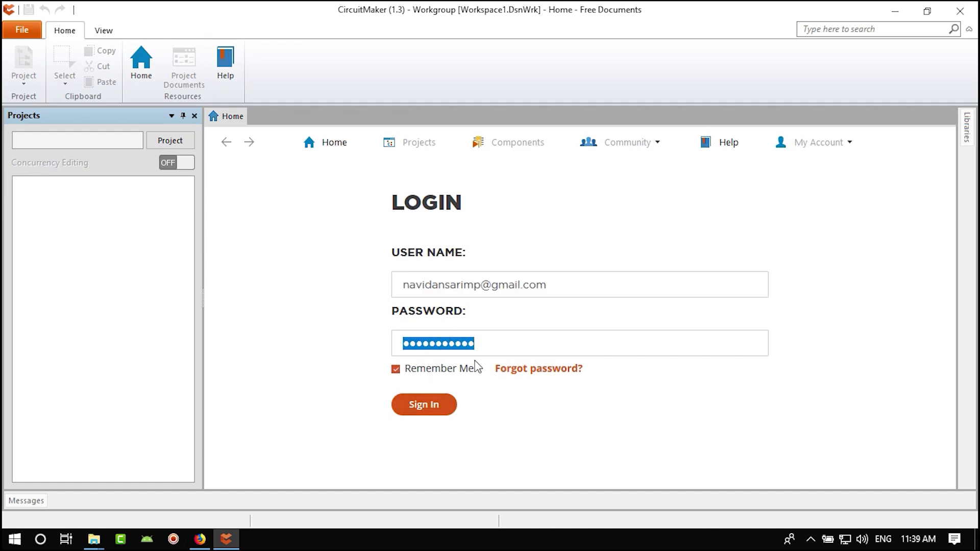
left_click(435, 407)
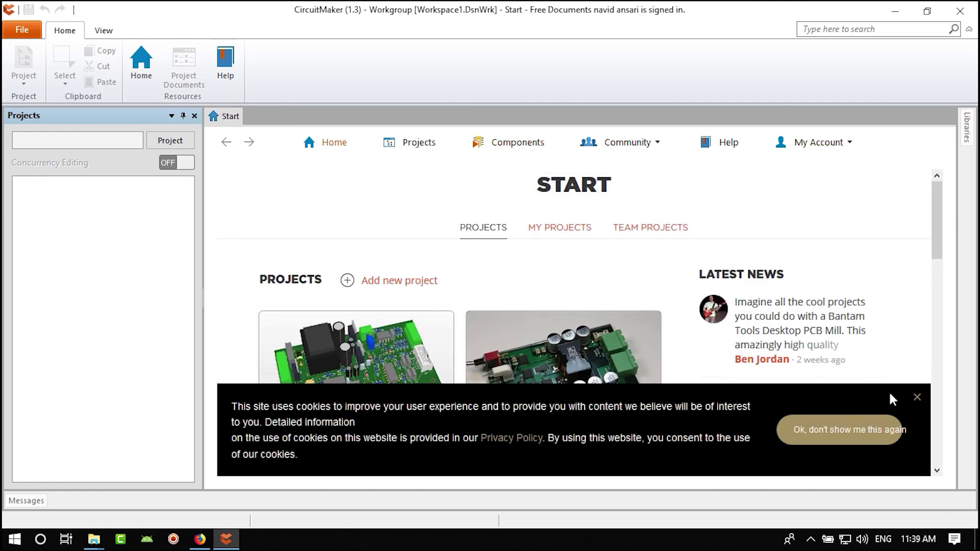
- Dismiss the survey and cookie banners, then browse the featured Projects cards and return to the top
left_click(898, 451)
left_click(919, 397)
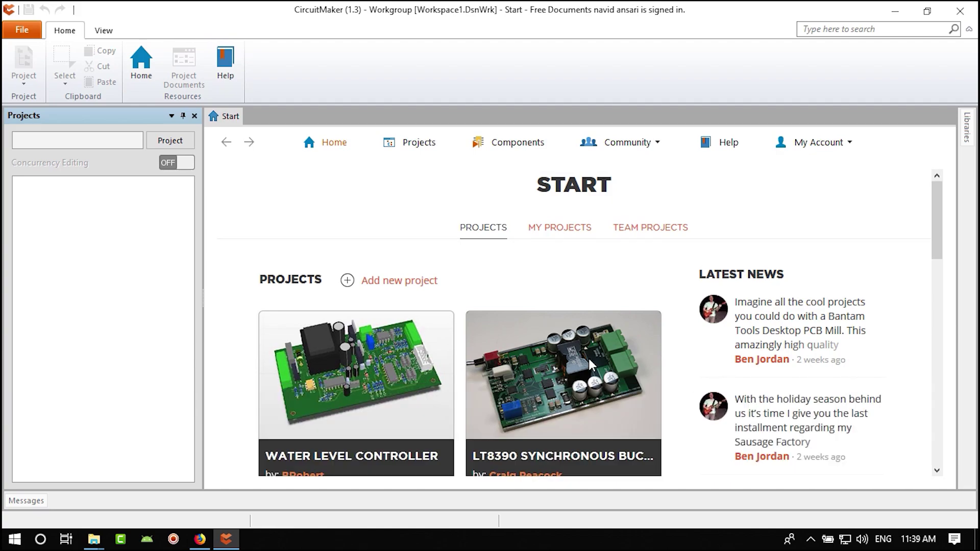
scroll(591, 364, "down", 3)
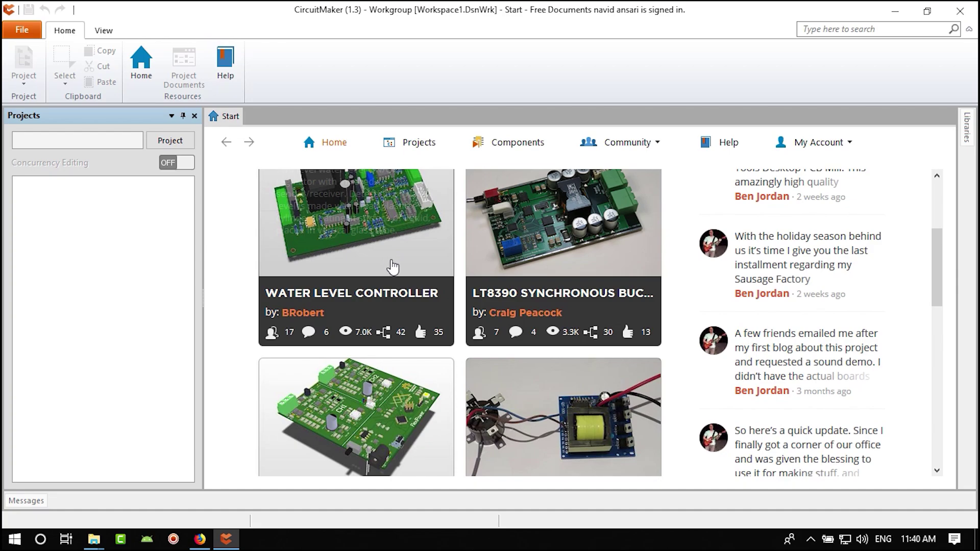
scroll(393, 266, "up", 2)
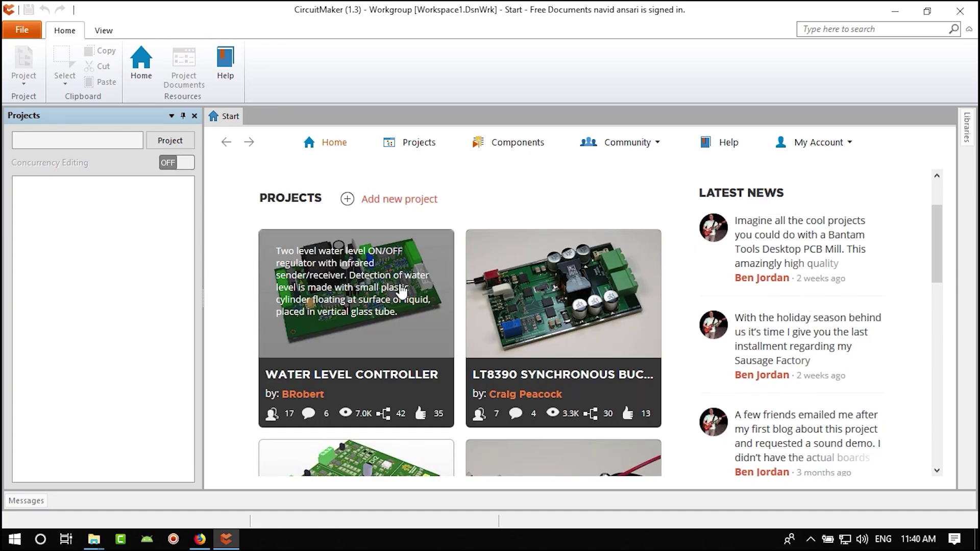
scroll(401, 291, "down", 3)
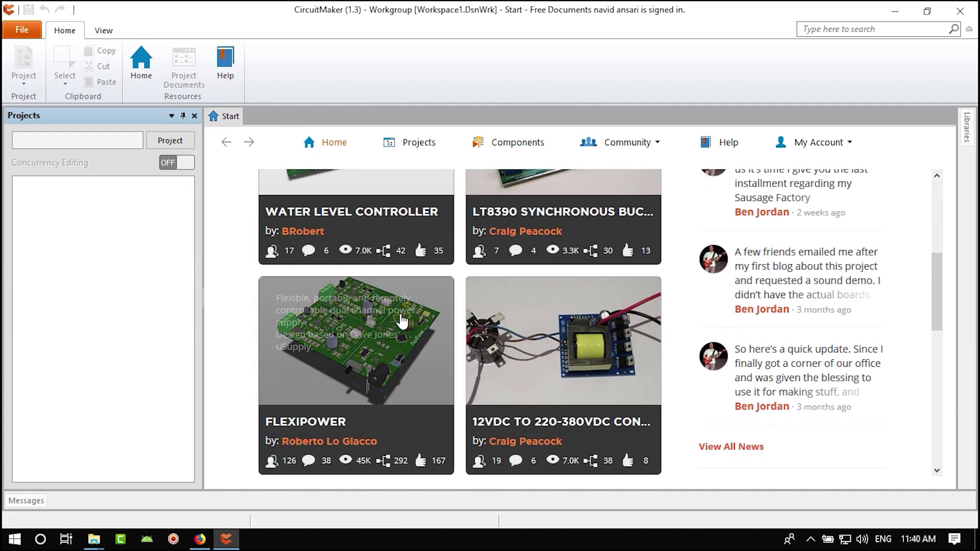
scroll(547, 352, "down", 9)
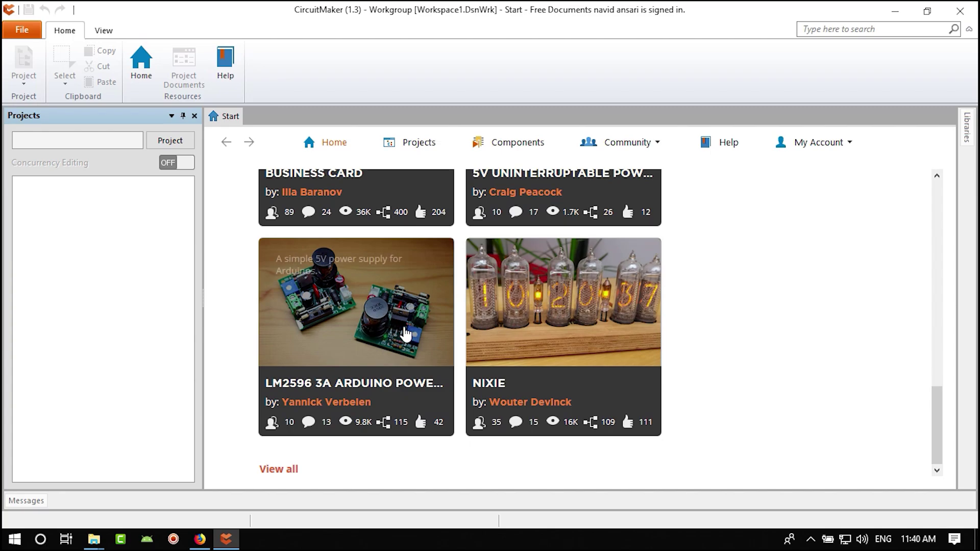
scroll(407, 338, "up", 10)
scroll(407, 338, "up", 3)
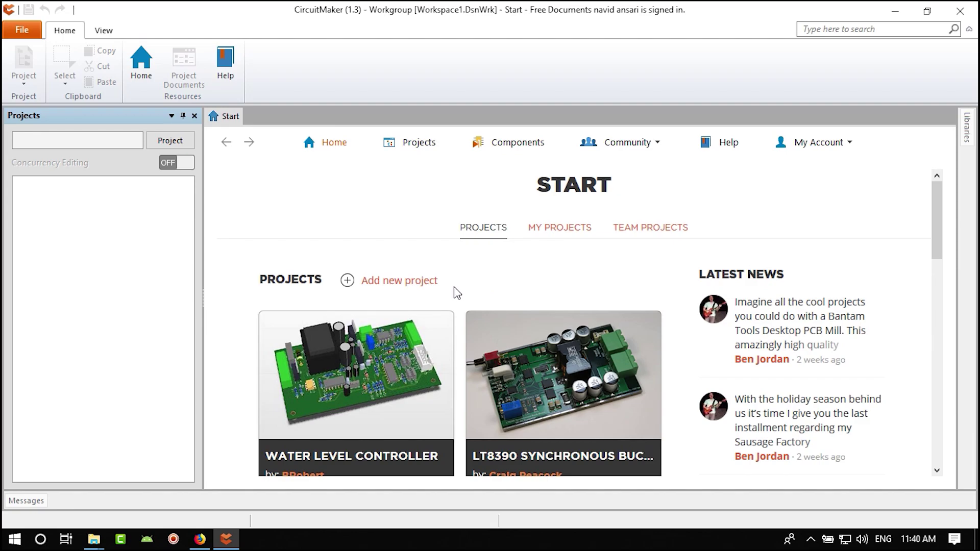
- Save a new public project CustomArduino described as 'custom project for course on udemy'
left_click(390, 283)
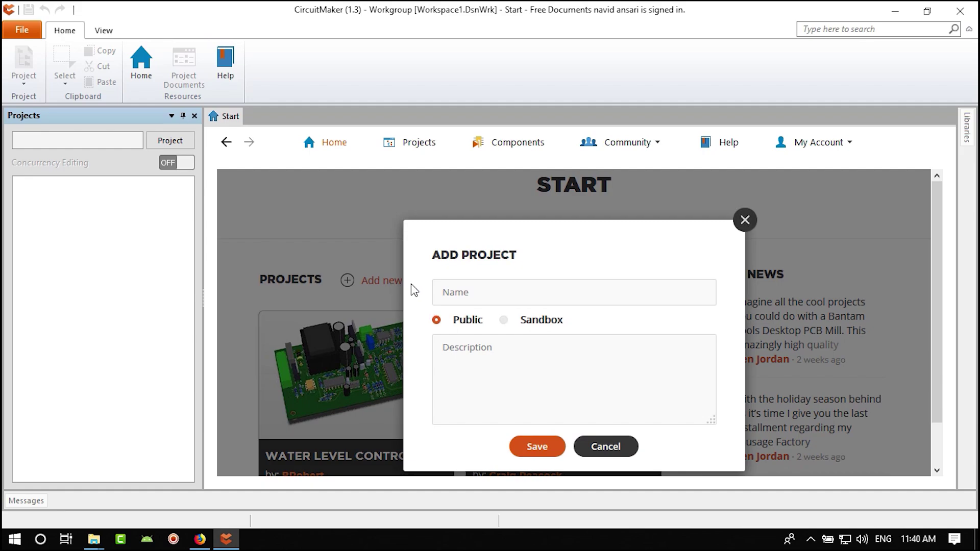
left_click(480, 295)
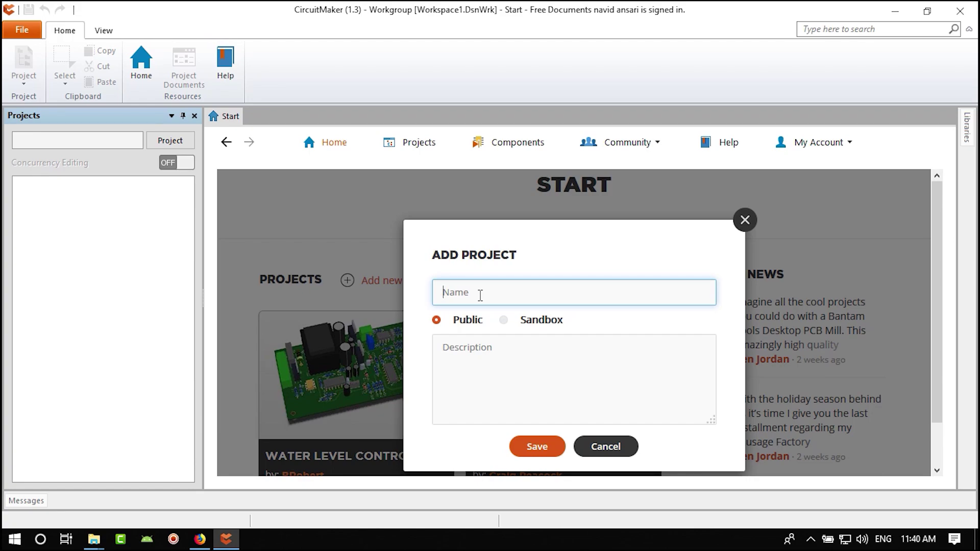
type("CustomArduino")
left_click(526, 322)
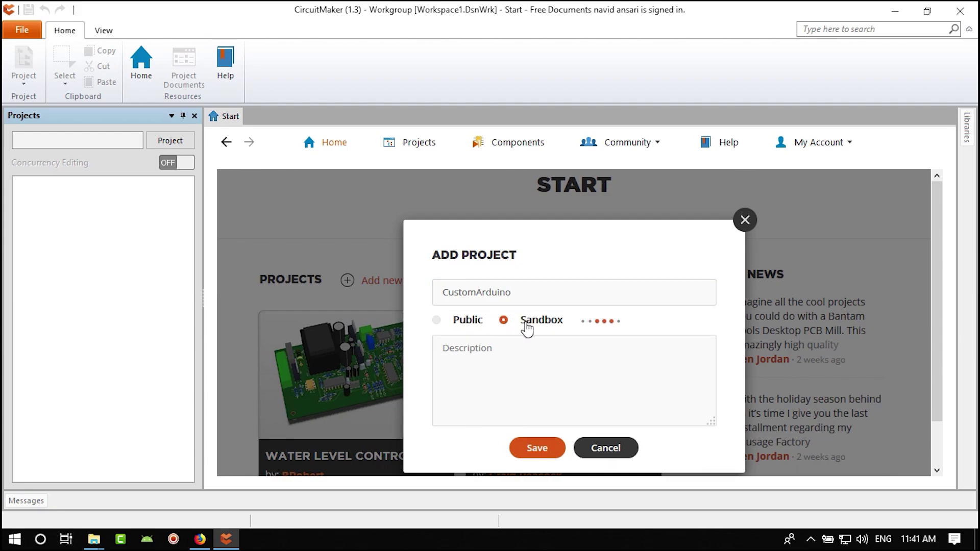
left_click(464, 325)
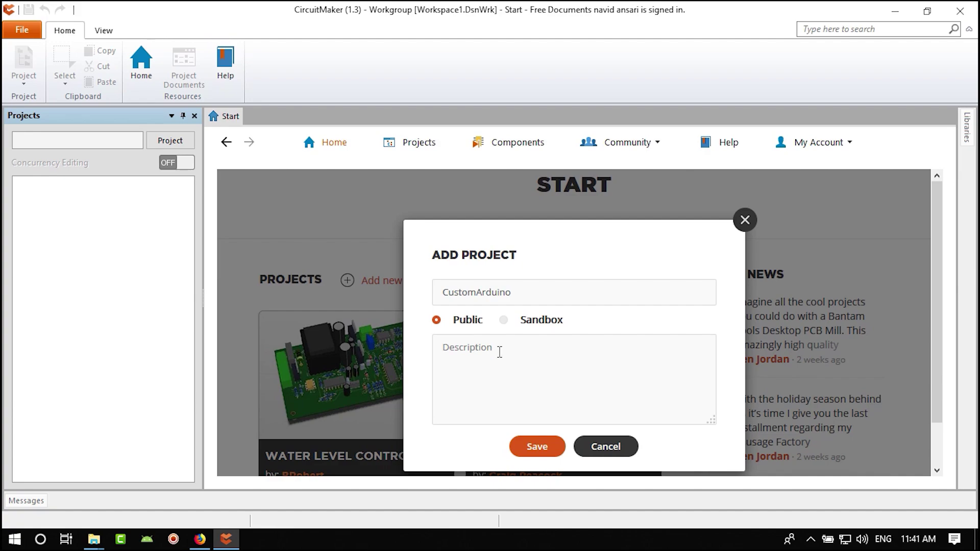
left_click(481, 348)
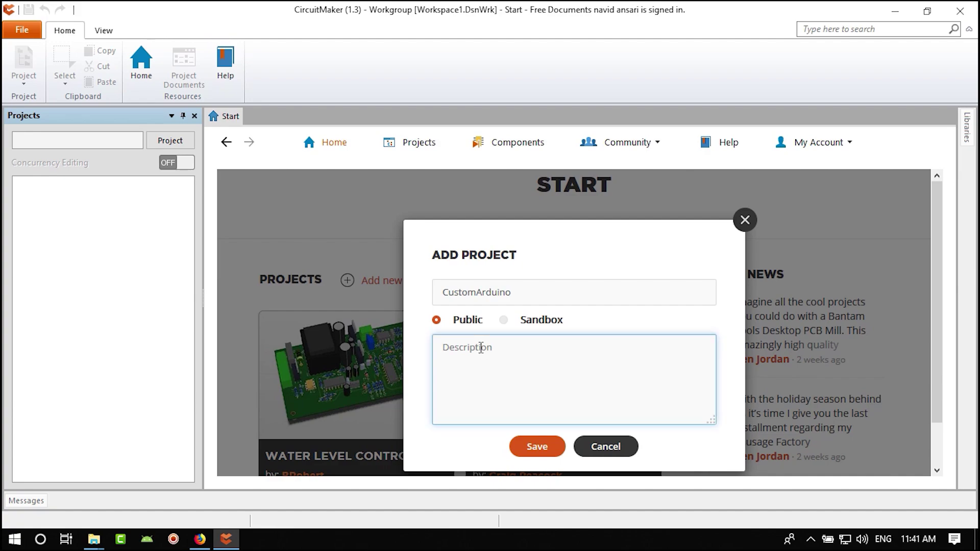
type("custom ")
type("project for new")
key("BackSpace")
key("BackSpace")
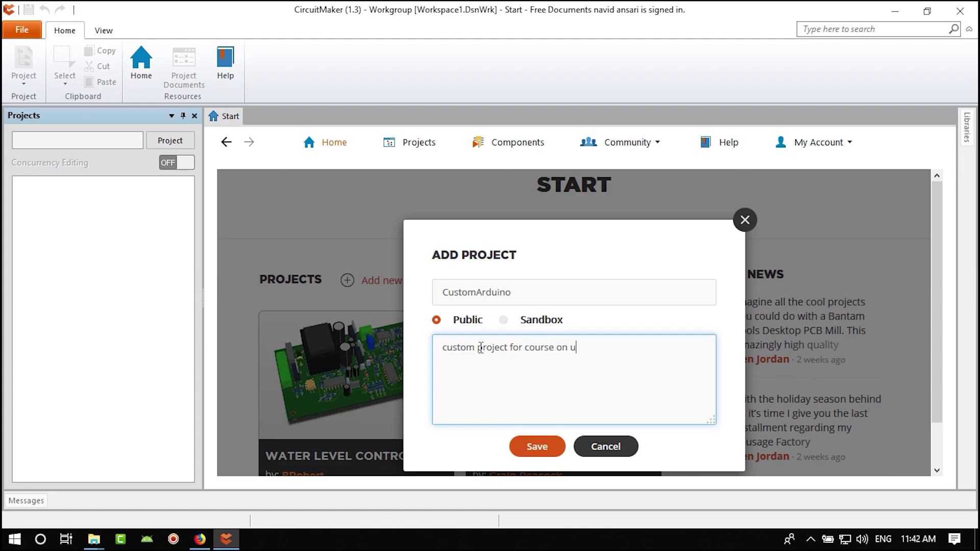
type("demy")
left_click(539, 448)
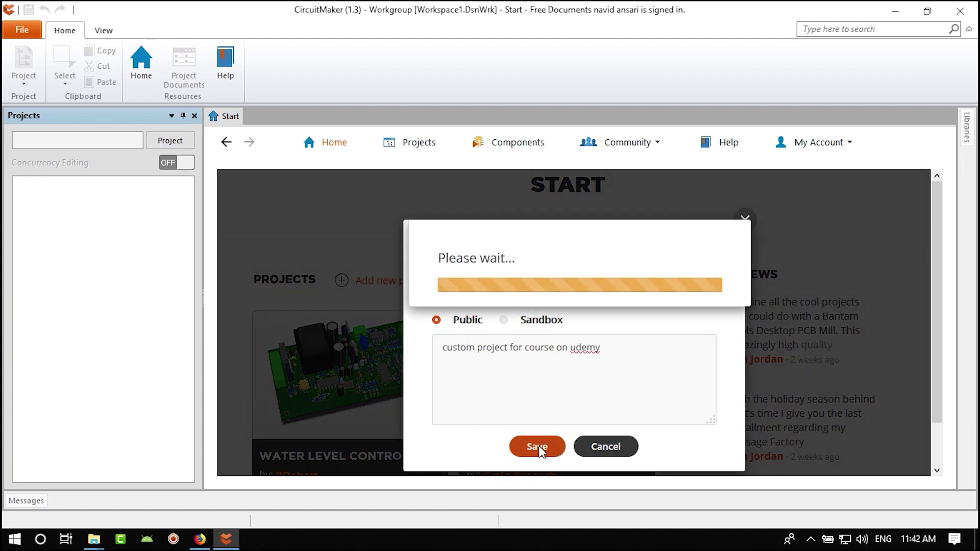
- Review the top of the project edit form, including the short description field
scroll(532, 363, "down", 3)
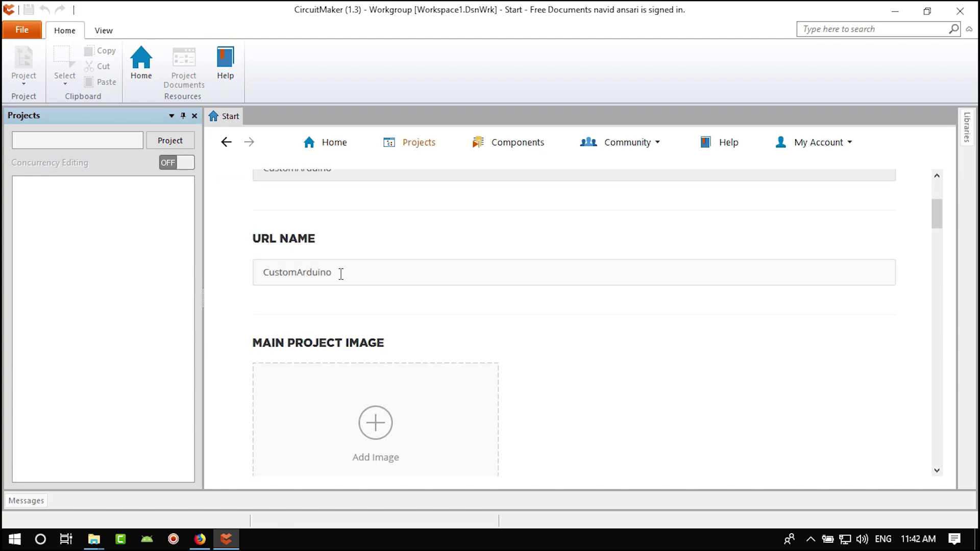
scroll(455, 367, "down", 2)
scroll(363, 273, "up", 5)
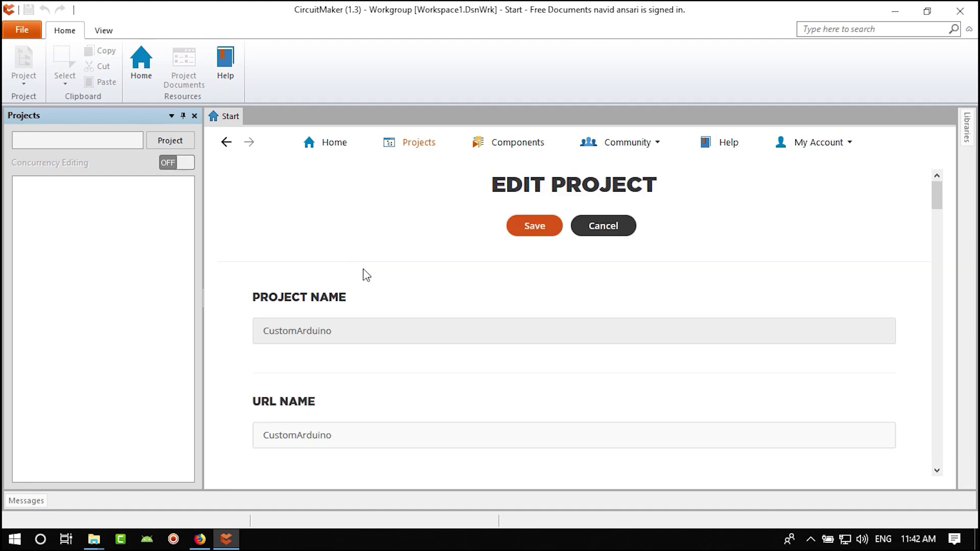
left_click_drag(385, 432, 247, 443)
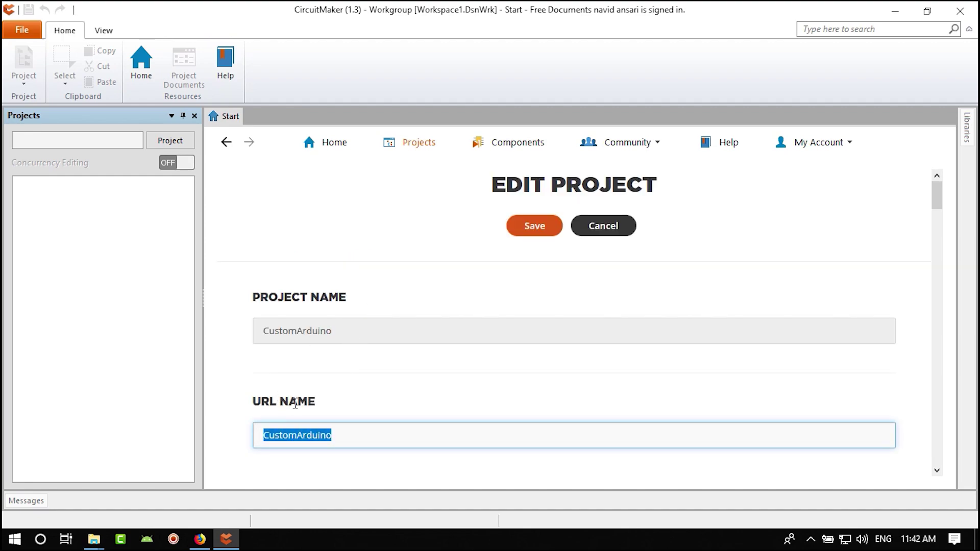
scroll(351, 414, "down", 5)
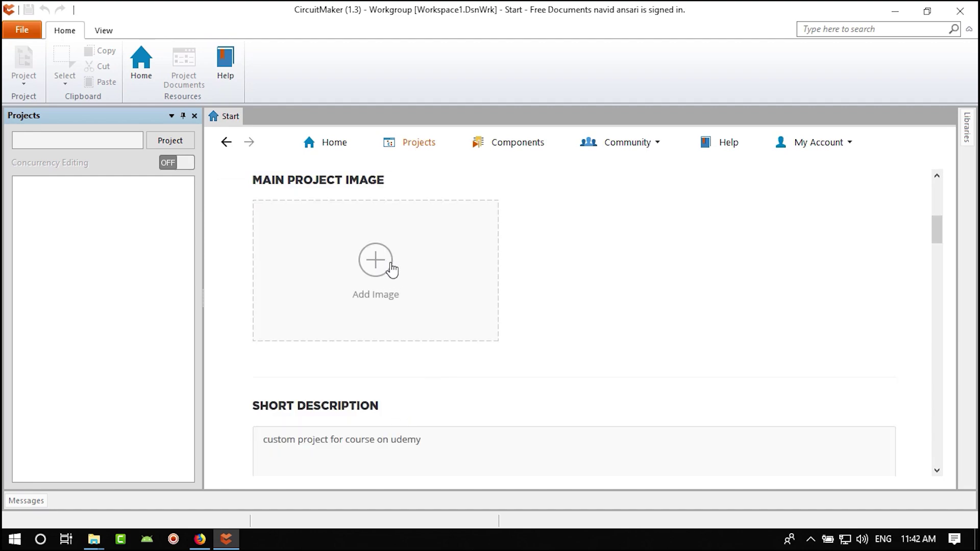
scroll(433, 346, "down", 2)
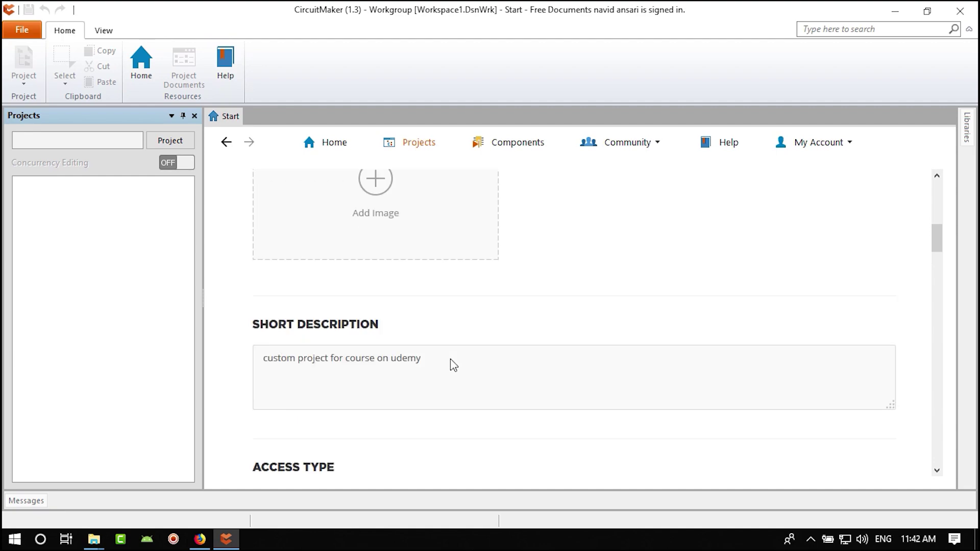
left_click(452, 361)
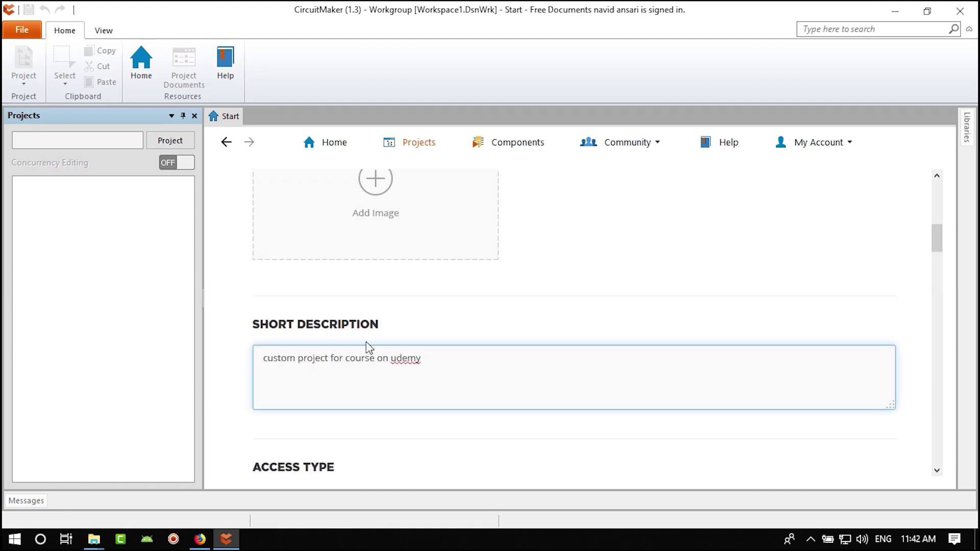
scroll(412, 381, "down", 5)
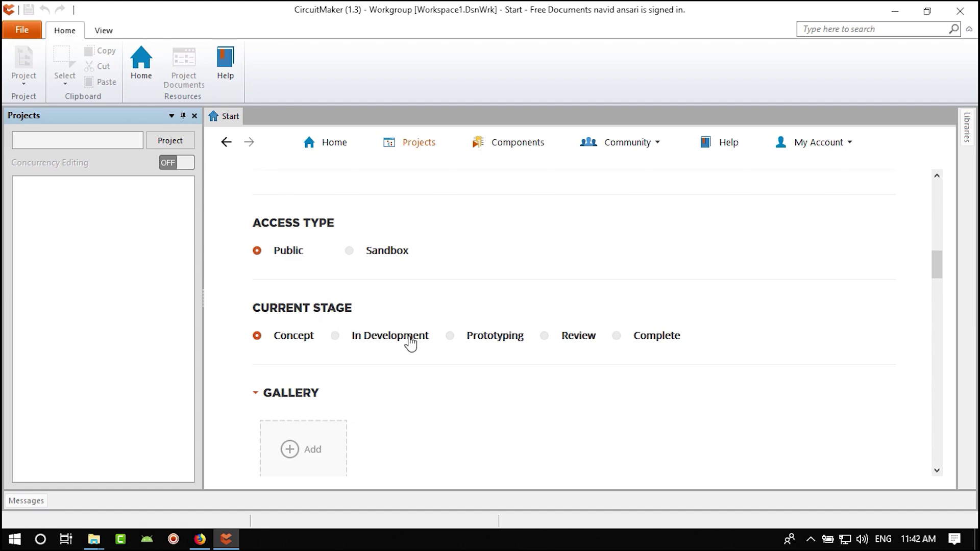
- Try the Prototyping and In Development stages, leaving the project stage at Concept
left_click(451, 339)
left_click(336, 338)
left_click(257, 337)
scroll(317, 381, "down", 3)
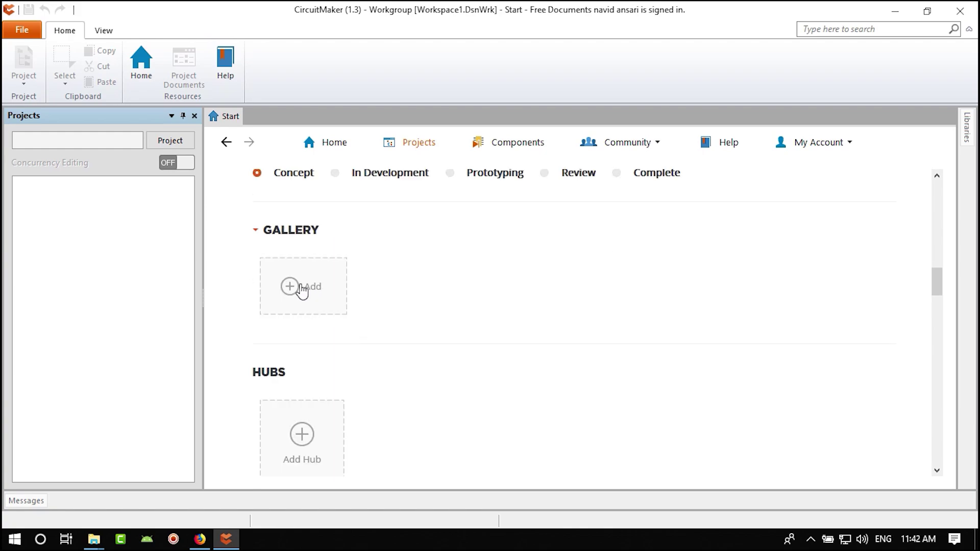
scroll(395, 377, "down", 2)
scroll(395, 378, "down", 3)
scroll(409, 360, "down", 5)
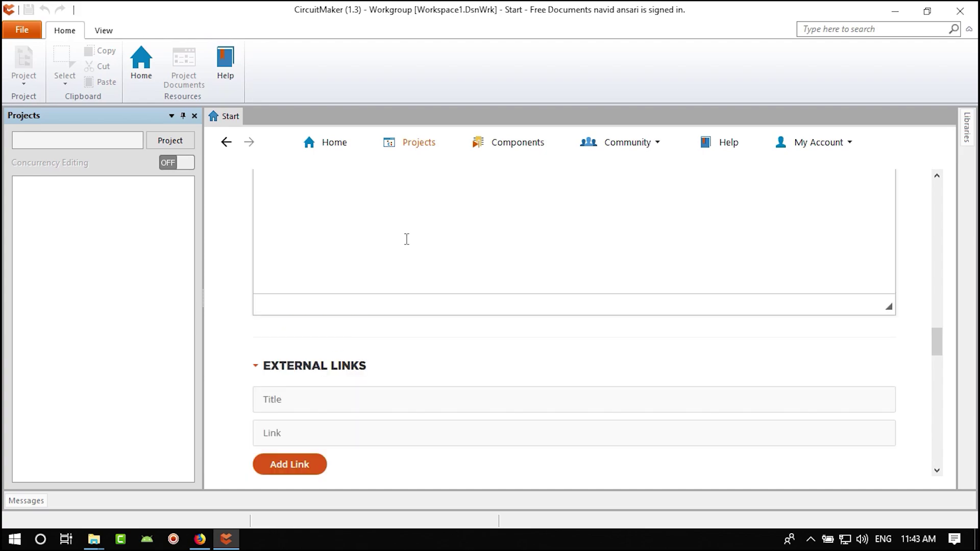
- Move past the empty detailed description, external links, attachments and licences to the form's bottom
left_click(407, 239)
scroll(480, 266, "up", 8)
scroll(401, 354, "down", 4)
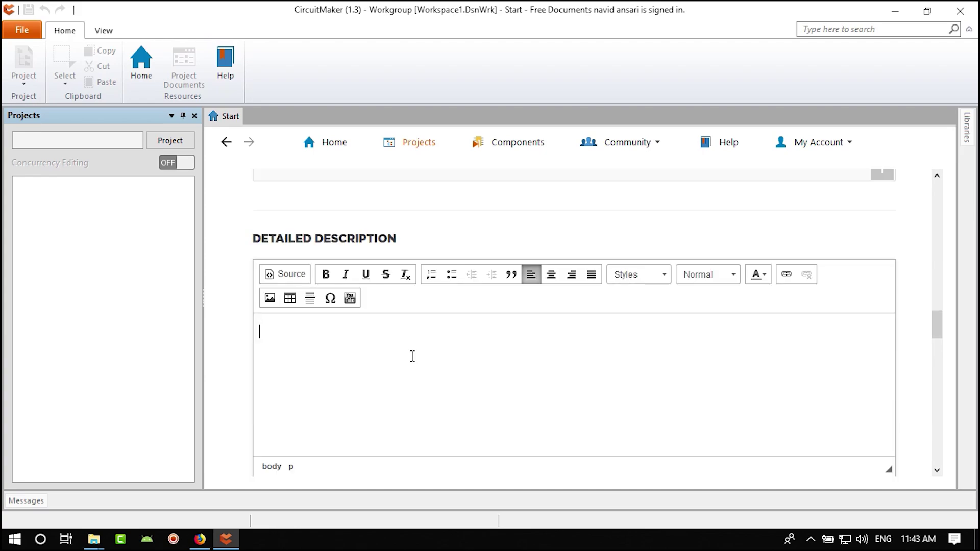
scroll(357, 353, "down", 3)
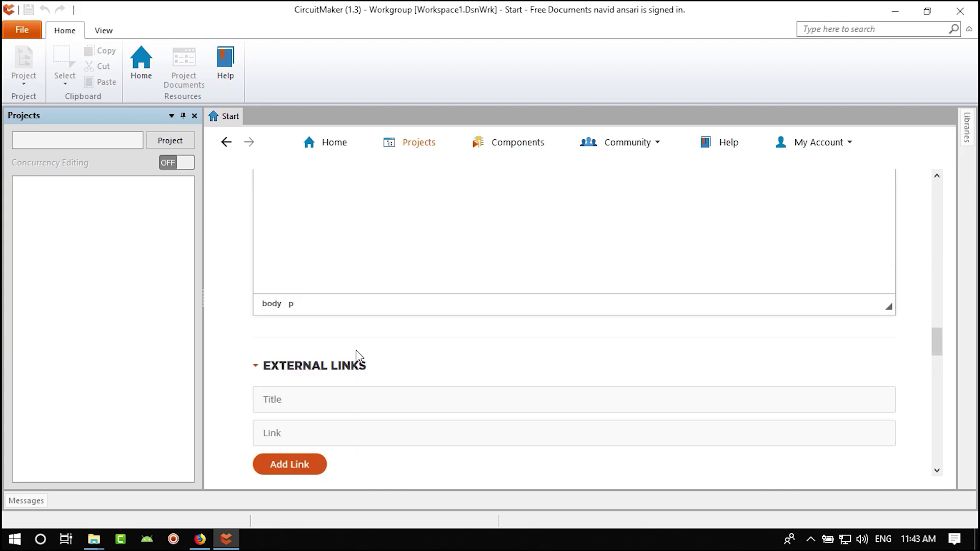
scroll(371, 339, "up", 2)
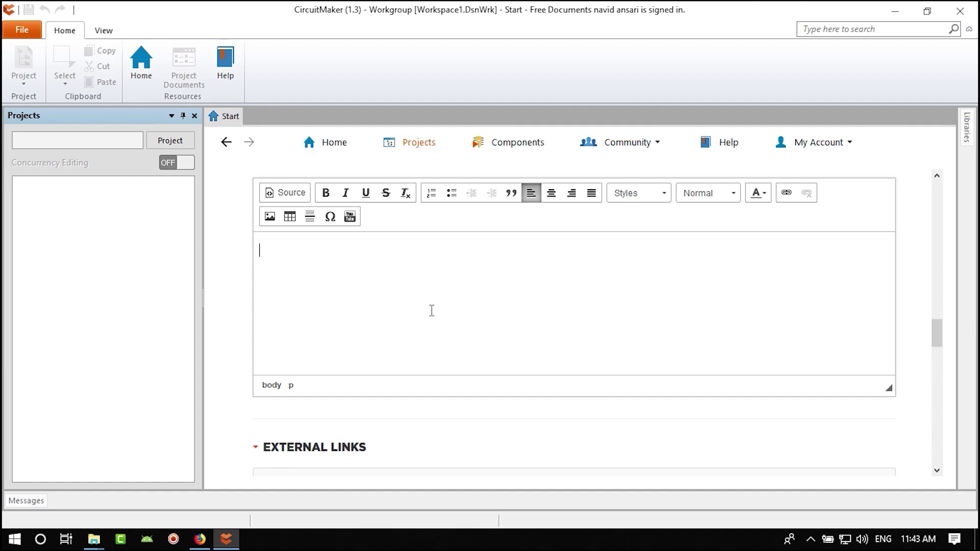
scroll(427, 350, "up", 2)
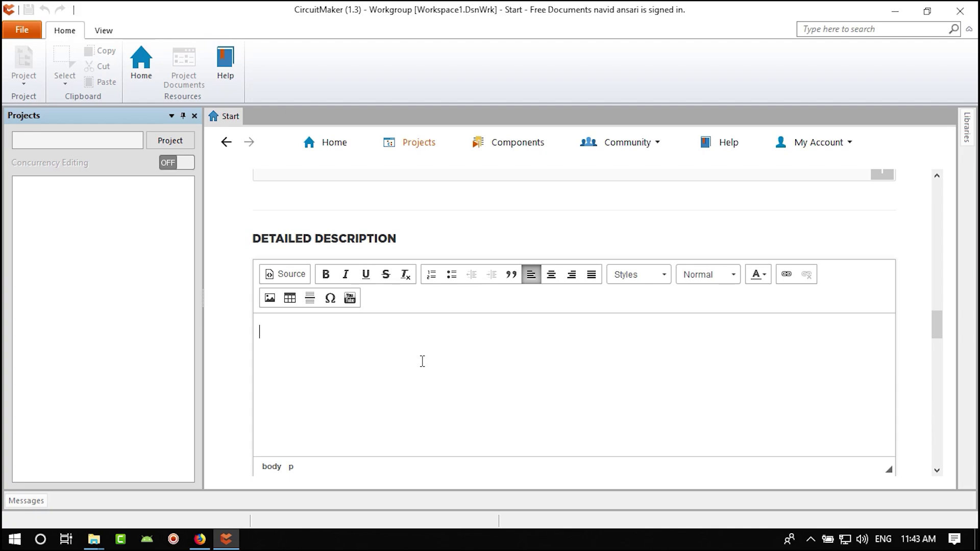
scroll(402, 374, "down", 5)
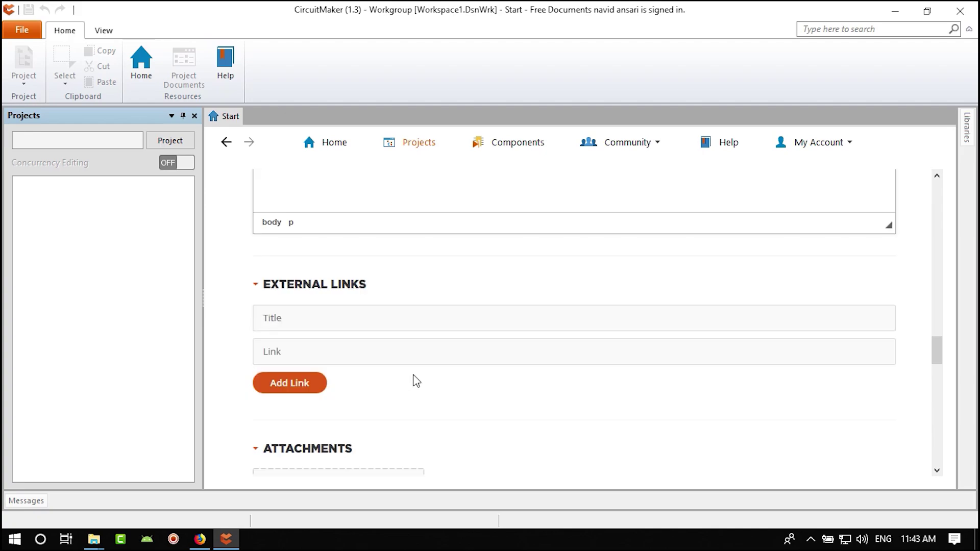
scroll(416, 381, "down", 3)
scroll(422, 389, "up", 2)
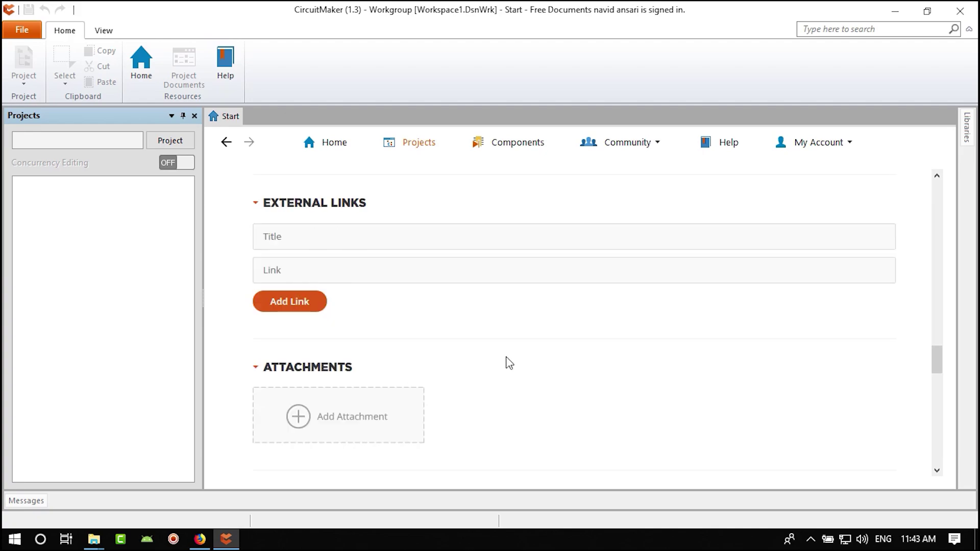
scroll(510, 363, "down", 2)
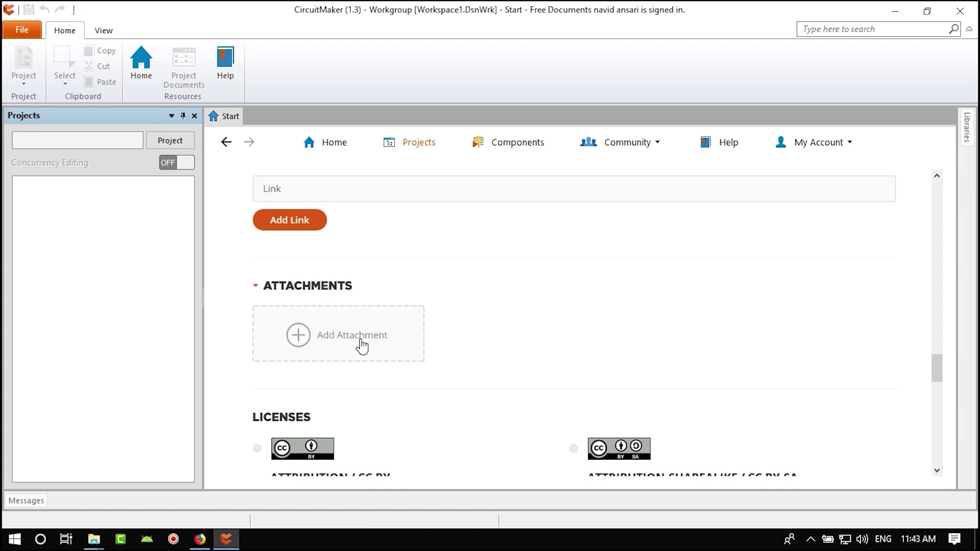
scroll(363, 343, "down", 4)
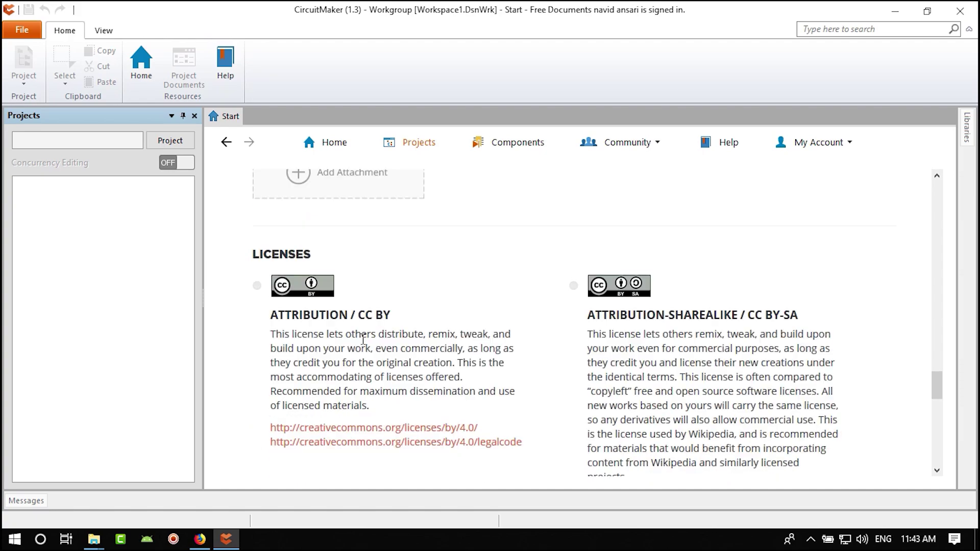
scroll(418, 372, "down", 15)
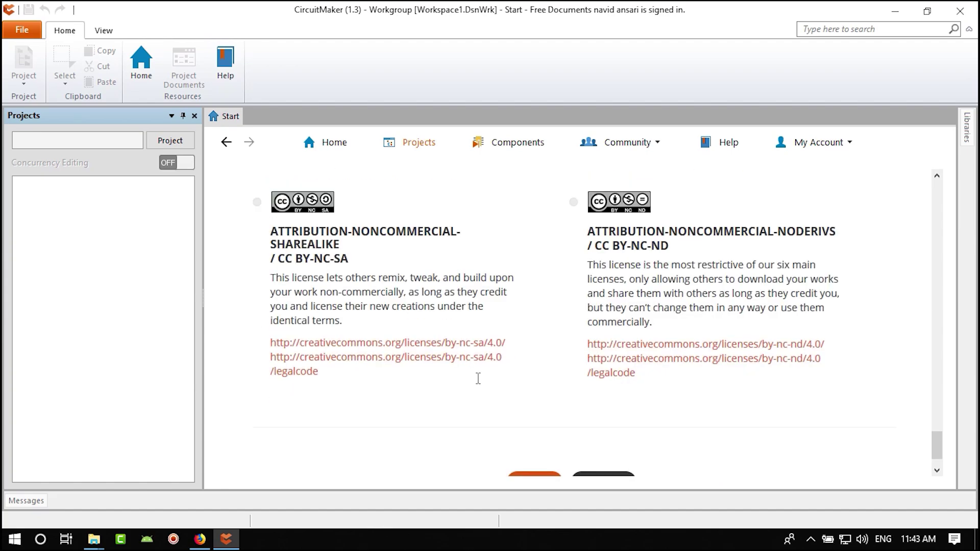
- Save the edited project details and look over the CUSTOMARDUINO overview page
left_click(535, 436)
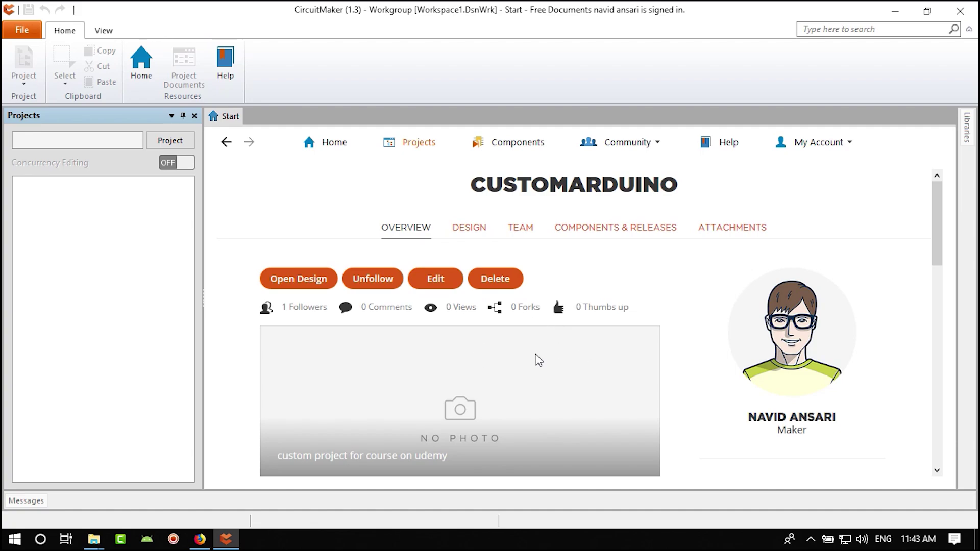
scroll(514, 365, "down", 2)
scroll(497, 388, "up", 2)
scroll(499, 394, "down", 2)
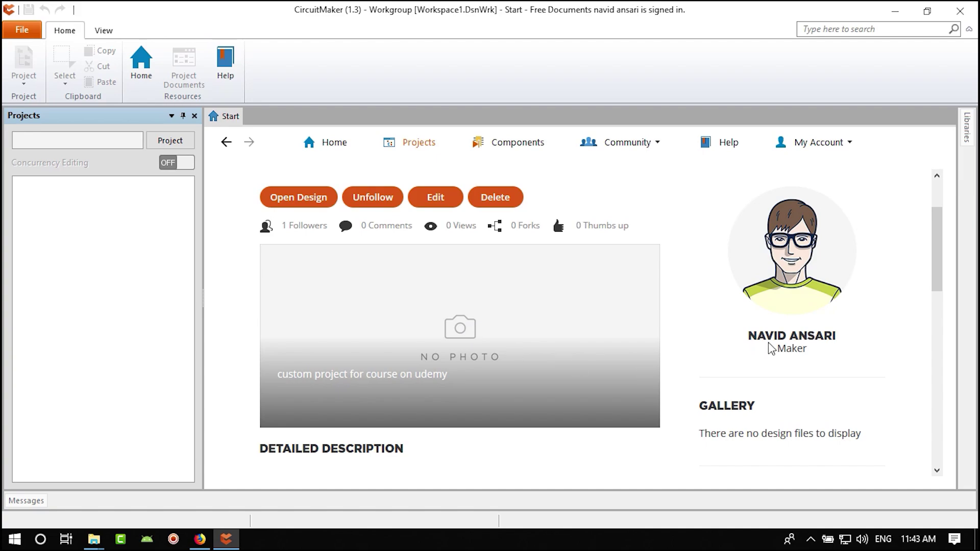
scroll(784, 342, "down", 4)
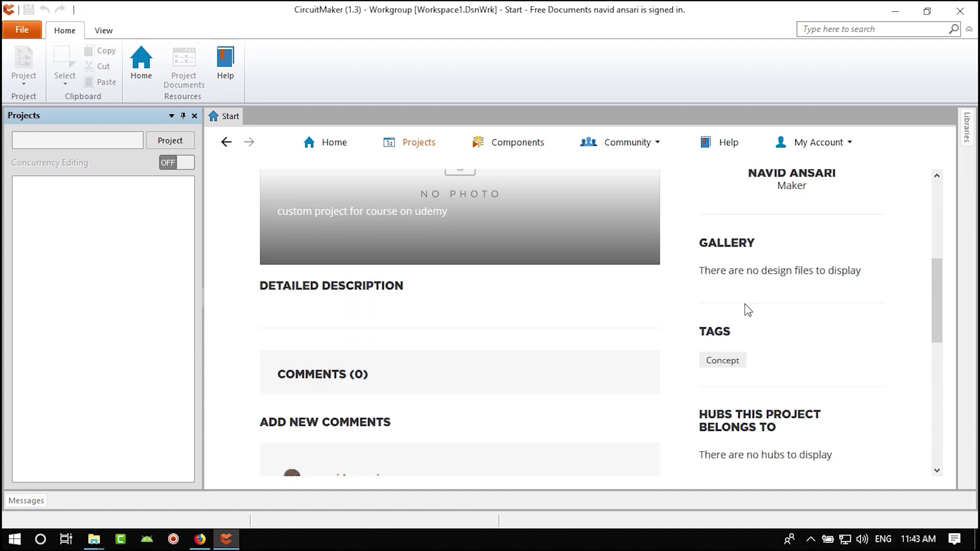
scroll(512, 397, "down", 2)
scroll(562, 396, "down", 6)
- Return to the top of the overview and open the CustomArduino design
scroll(516, 399, "up", 5)
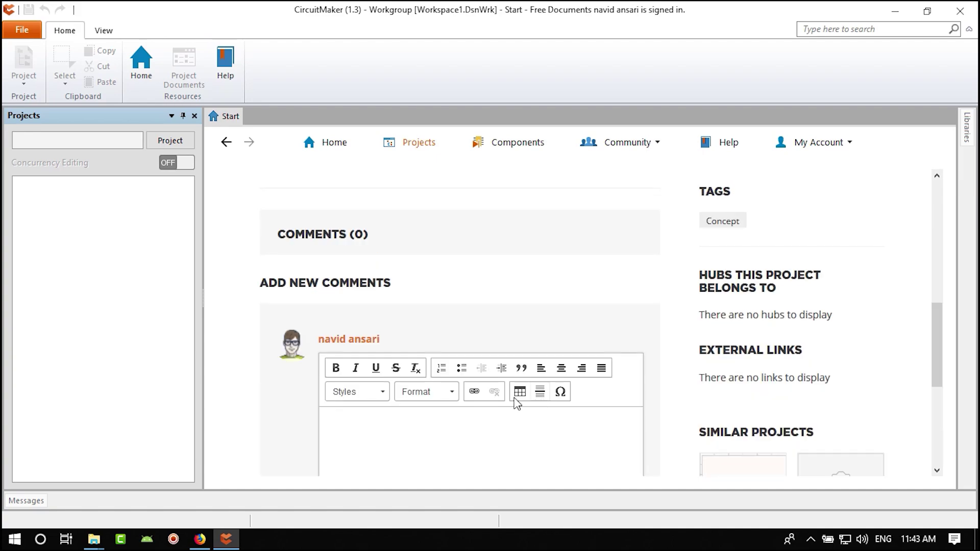
scroll(510, 439, "down", 6)
scroll(597, 437, "up", 12)
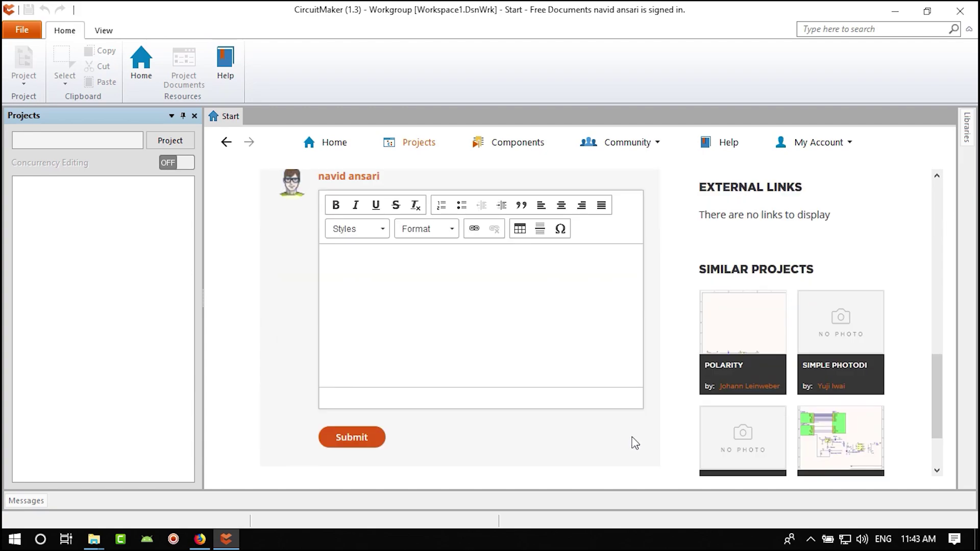
scroll(515, 395, "down", 3)
scroll(514, 393, "up", 3)
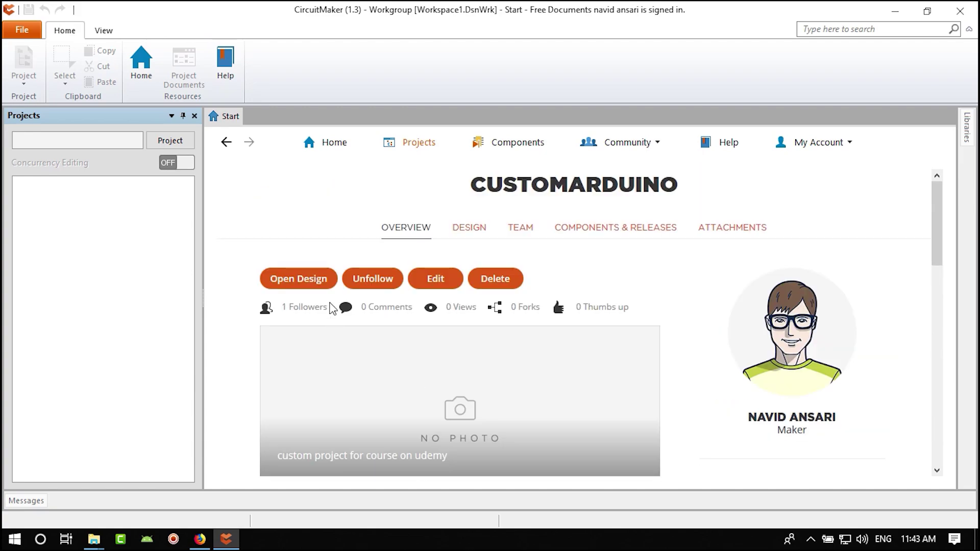
left_click(312, 284)
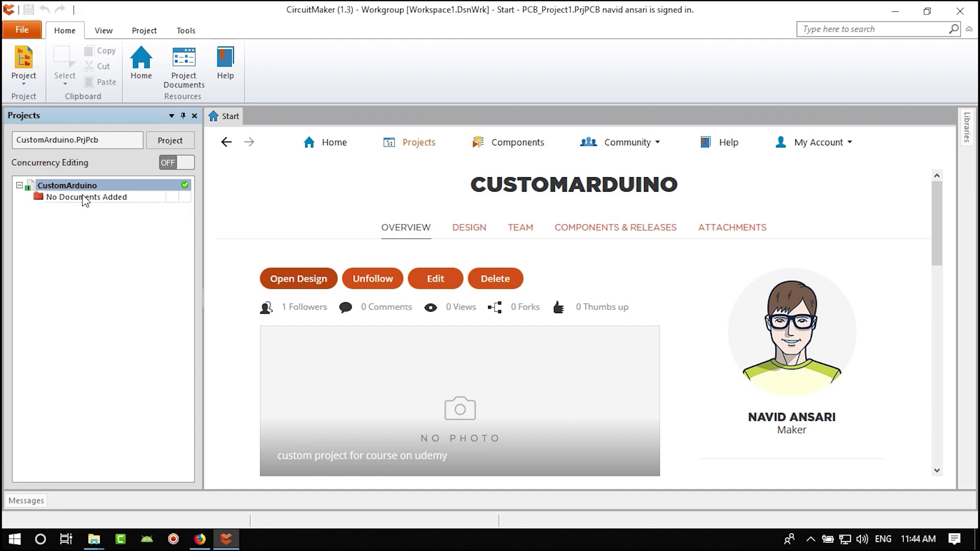
- Add a schematic to CustomArduino through Add New to Project, renaming Sheet1 to Main.SchDoc
left_click(74, 187)
right_click(74, 187)
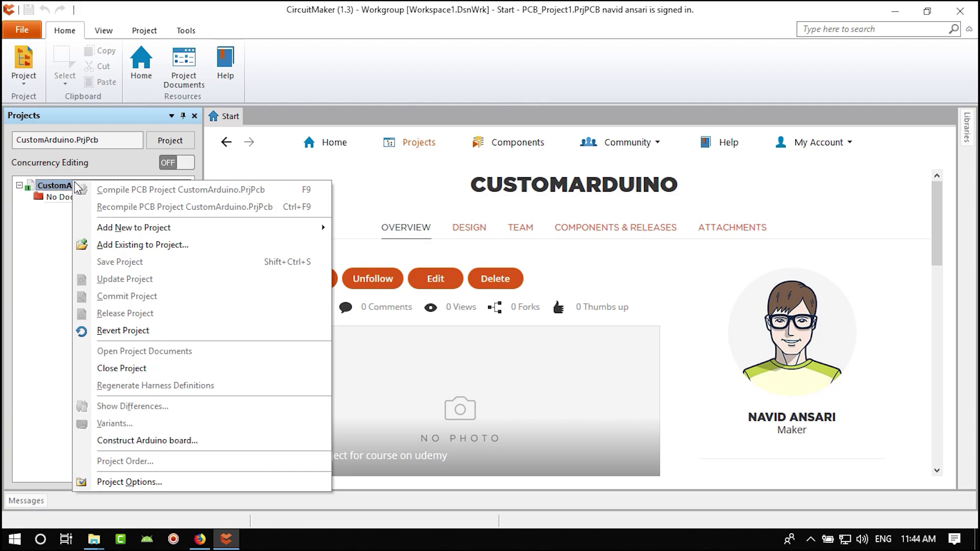
mouse_move(137, 231)
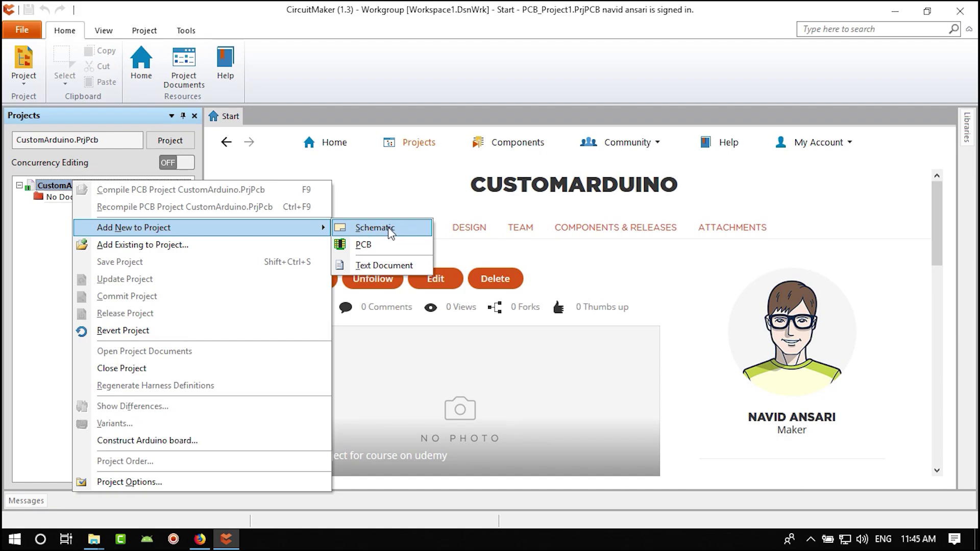
left_click(388, 229)
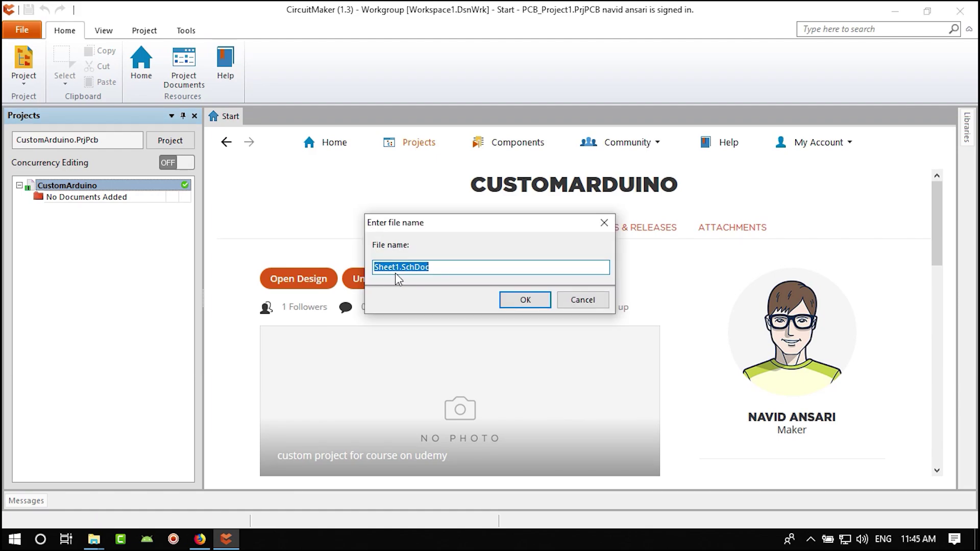
left_click(400, 267)
left_click_drag(399, 267, 373, 267)
type("Main")
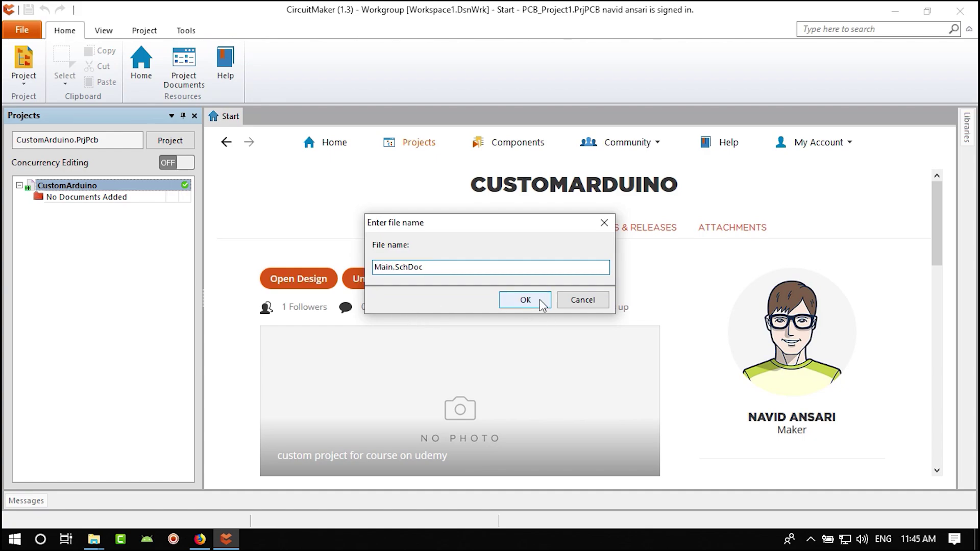
left_click(543, 305)
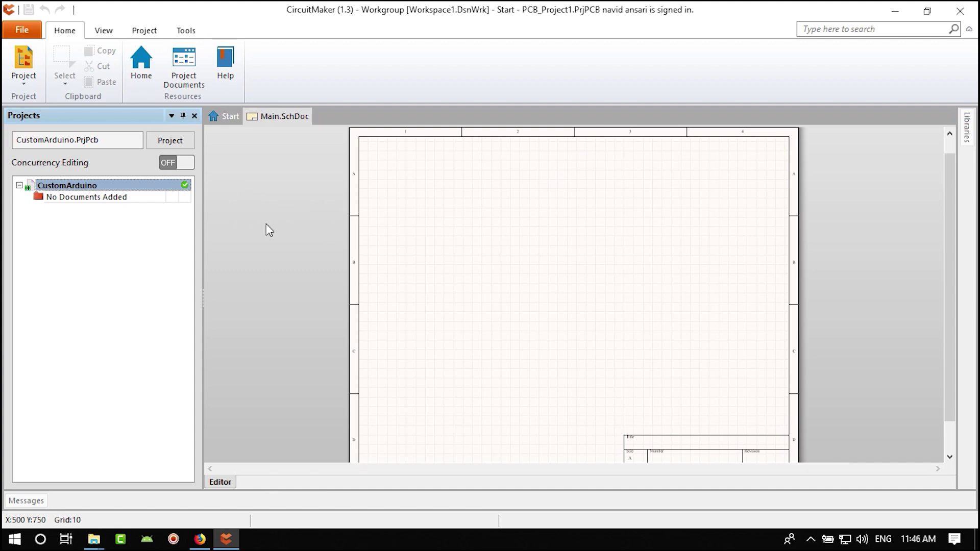
- Save all CustomArduino documents, including Main.SchDoc, with File > Save All
left_click(417, 233)
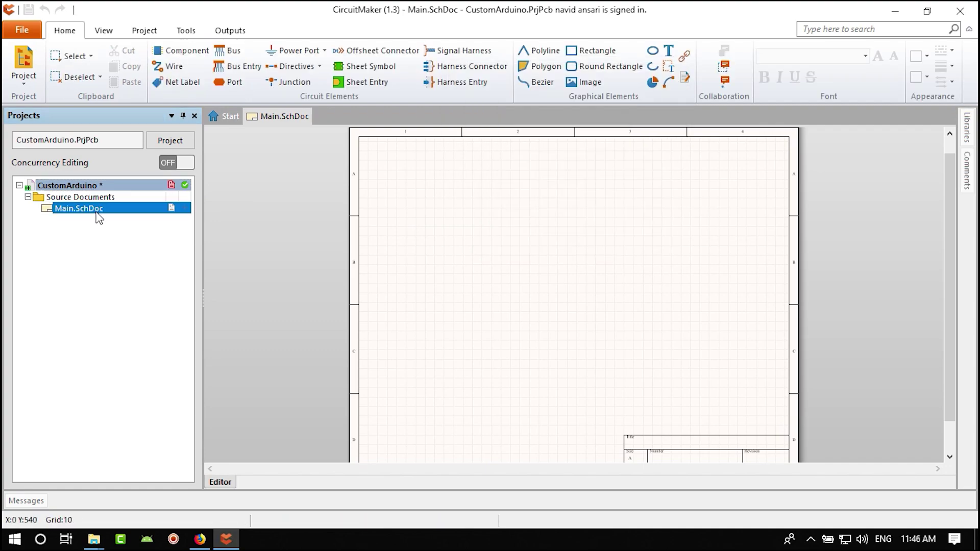
left_click(26, 33)
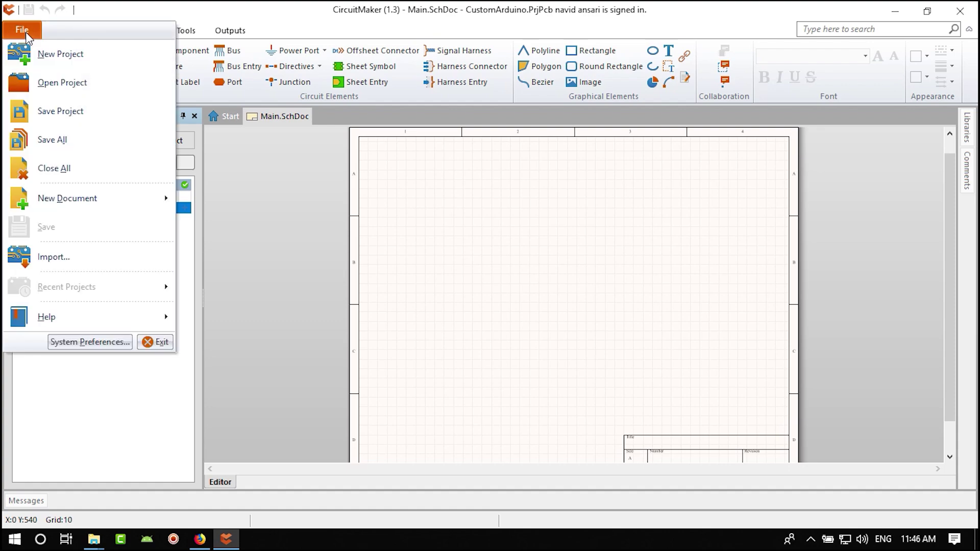
left_click(71, 142)
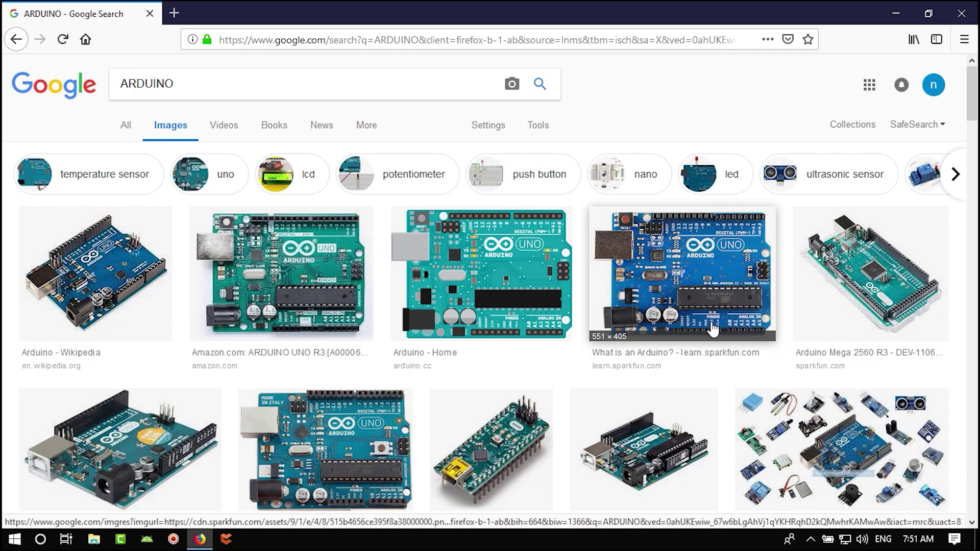
scroll(522, 397, "down", 2)
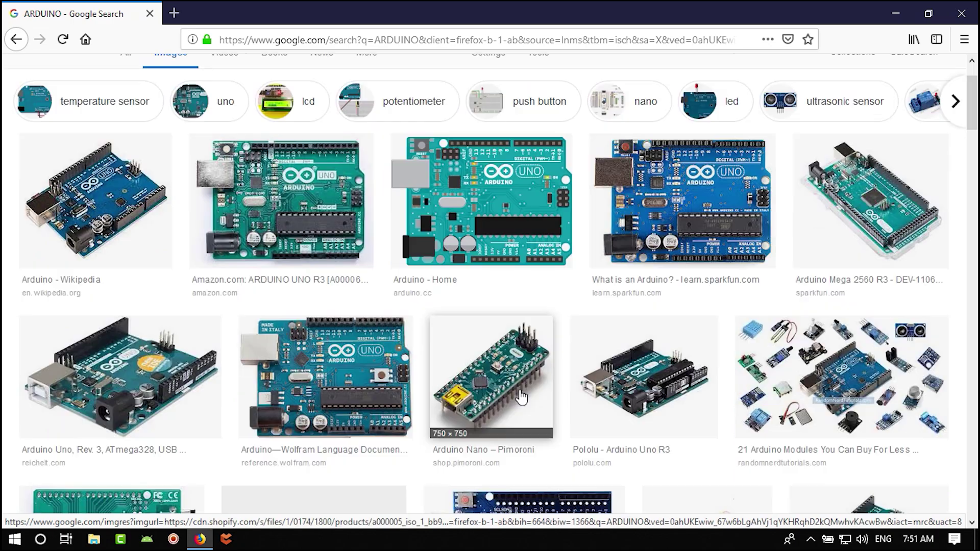
scroll(514, 398, "down", 2)
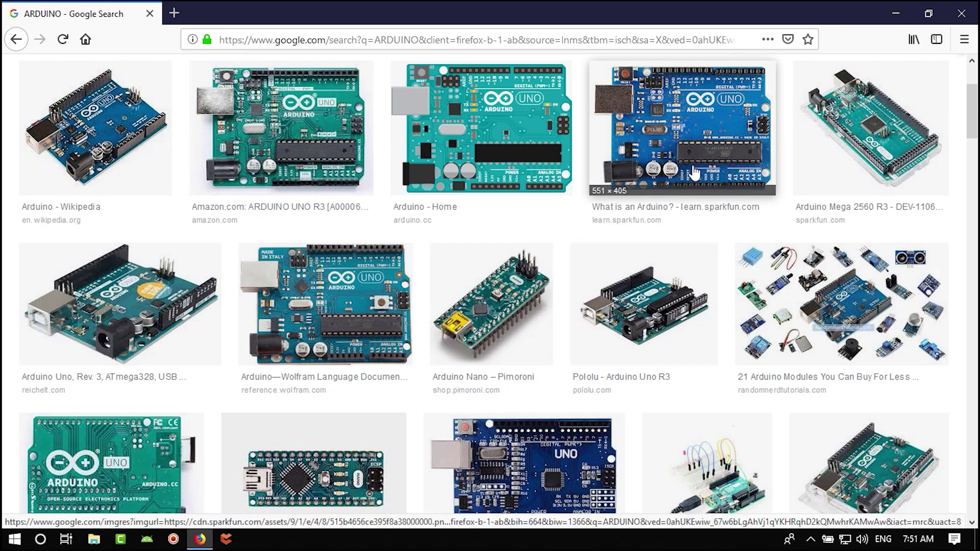
scroll(706, 198, "up", 2)
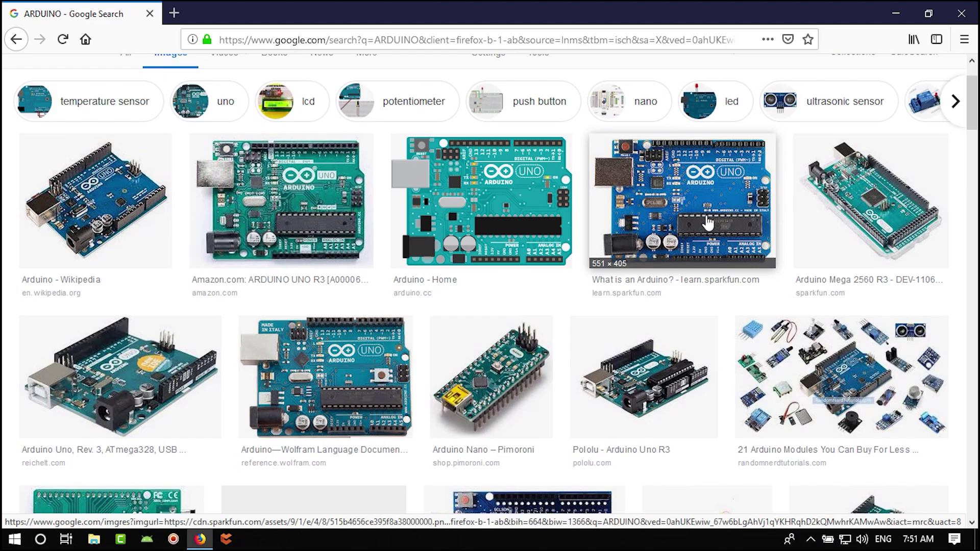
scroll(694, 219, "down", 6)
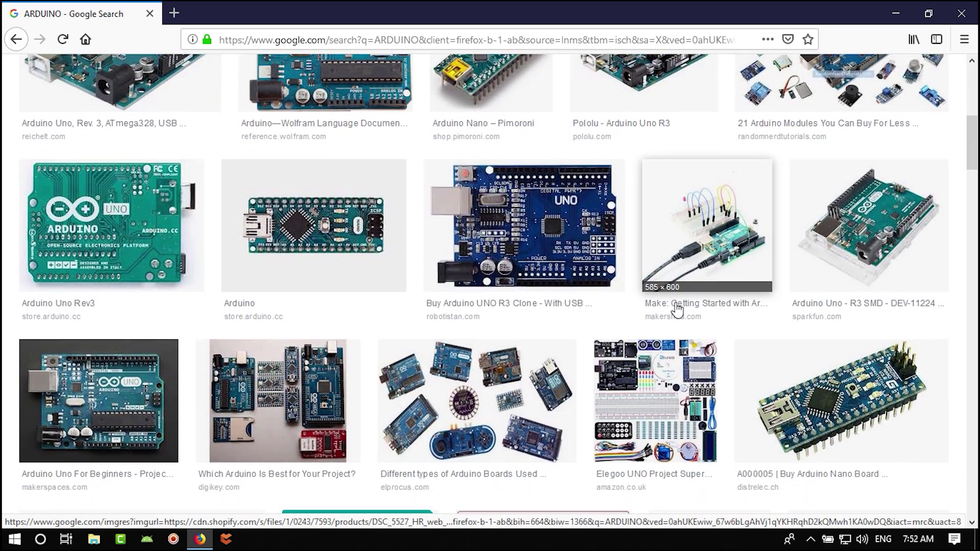
scroll(677, 309, "down", 3)
scroll(668, 307, "down", 4)
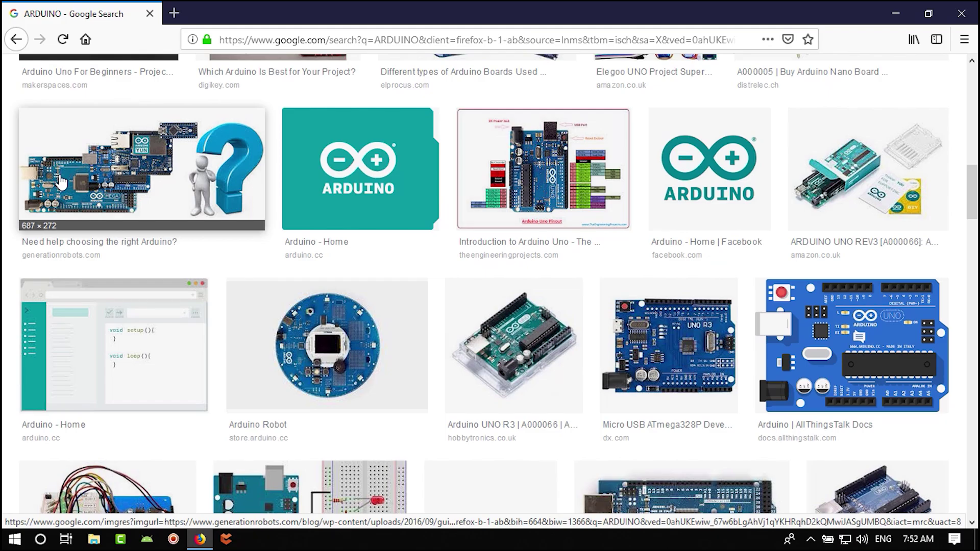
scroll(264, 284, "down", 4)
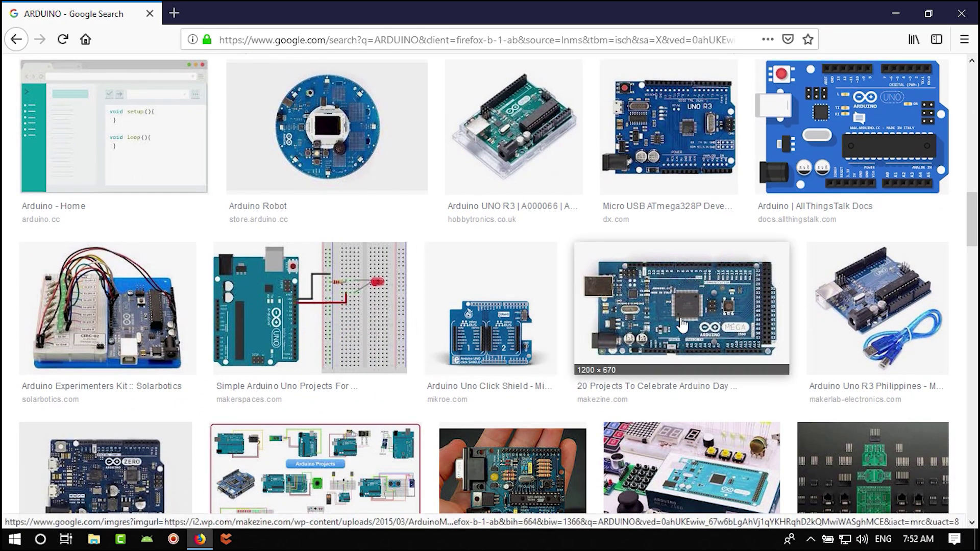
scroll(723, 332, "up", 5)
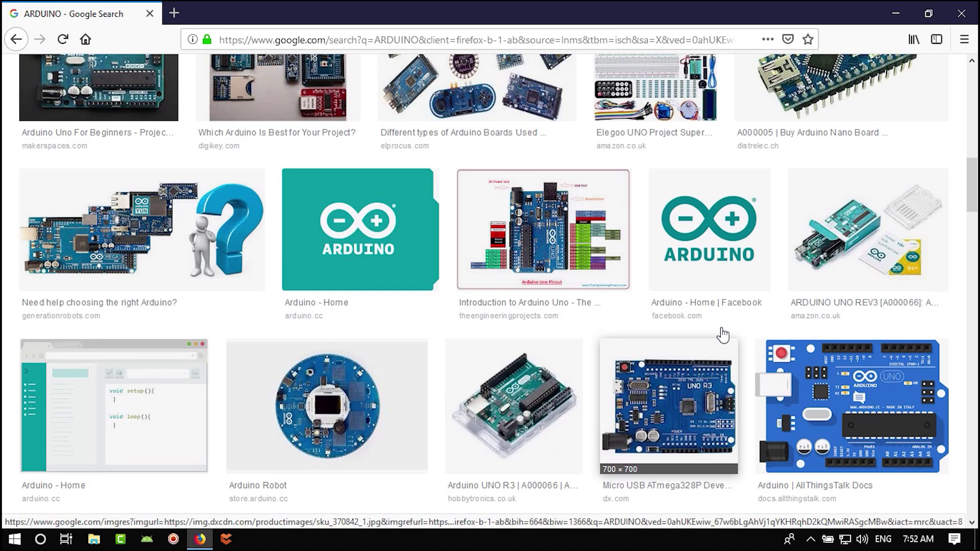
scroll(723, 334, "up", 10)
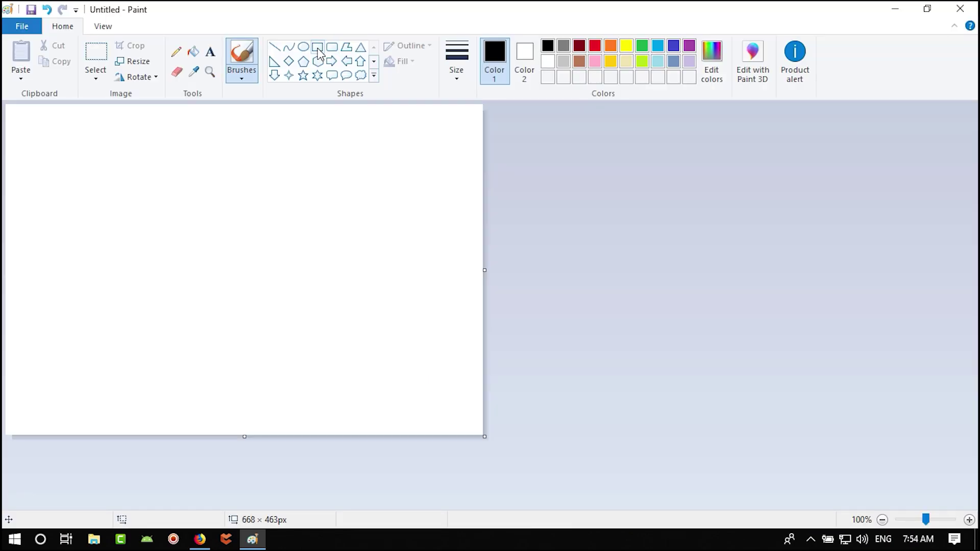
- Draw a large black rectangle outline on the Paint canvas, then switch to the ARDUINO image results
left_click(317, 47)
left_click_drag(107, 224, 387, 383)
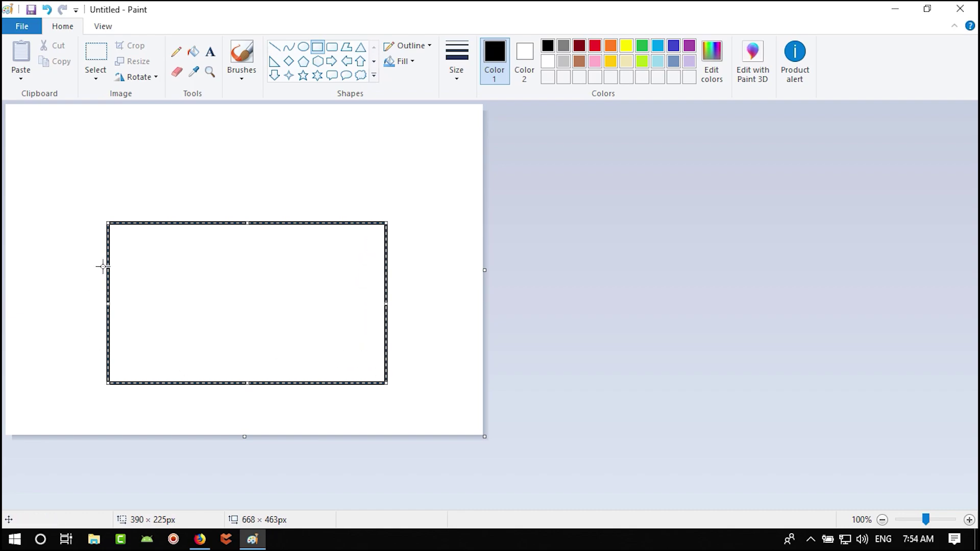
left_click(667, 250)
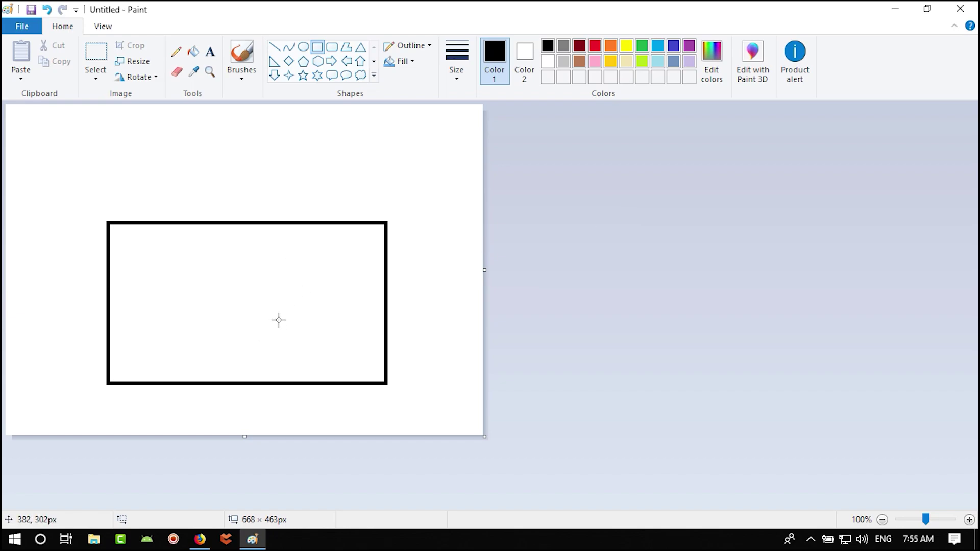
left_click(200, 537)
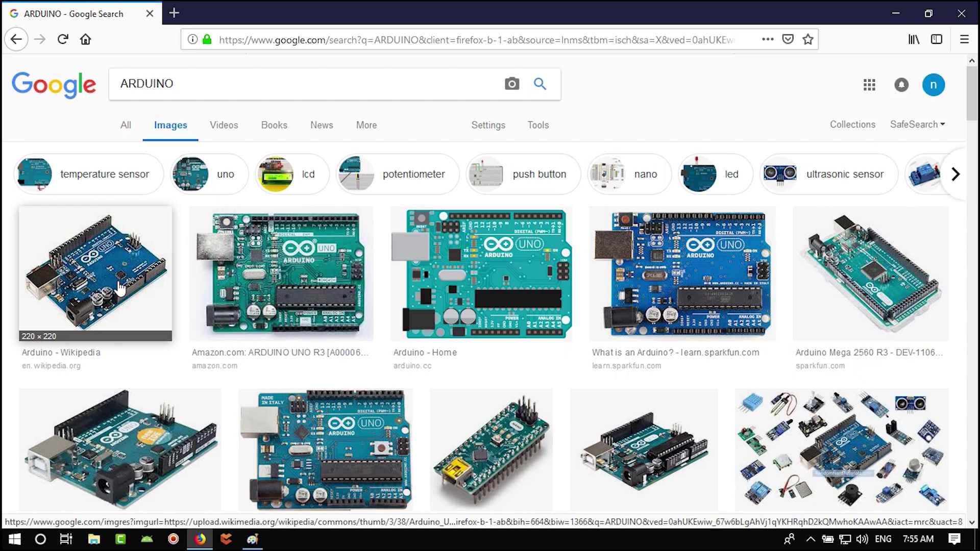
- Scroll down the ARDUINO image results, then switch back to Paint
scroll(787, 274, "down", 4)
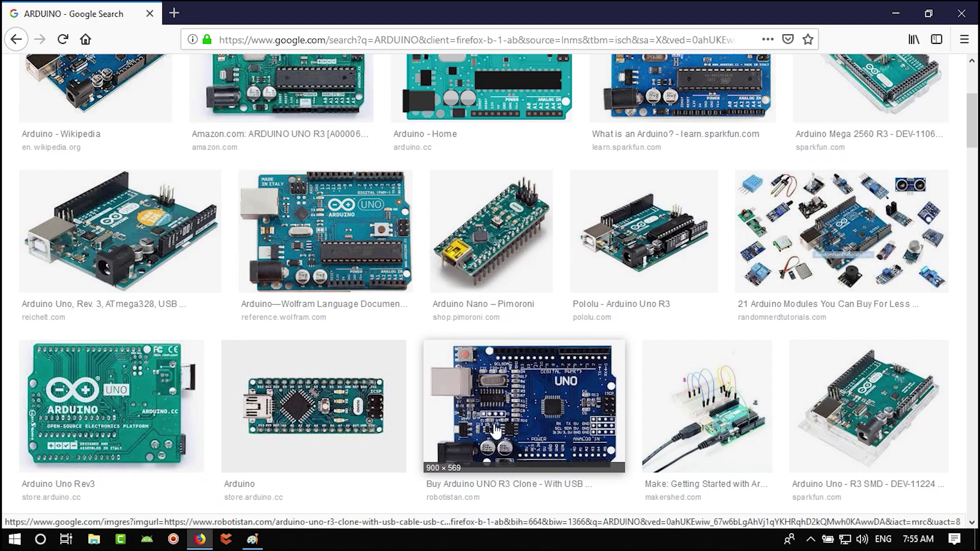
left_click(253, 542)
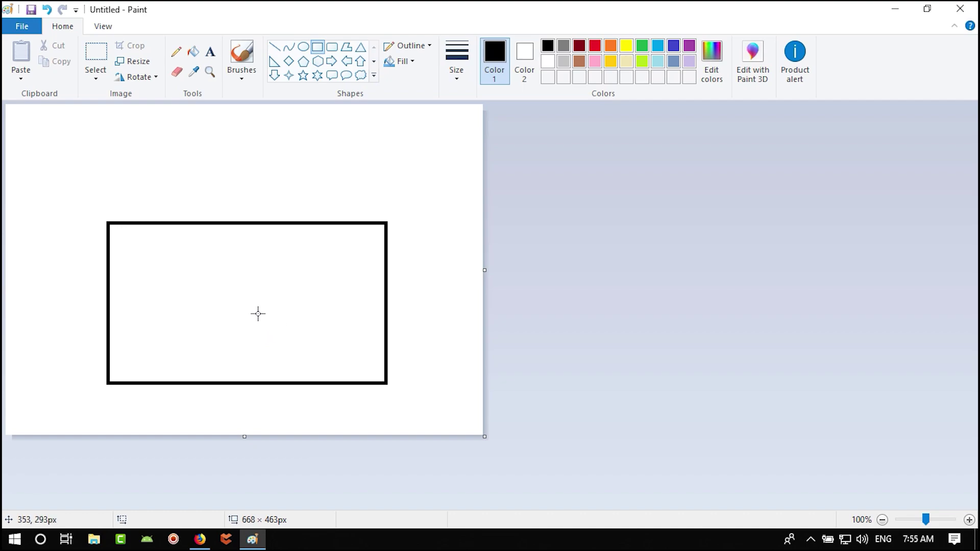
- Draw a small box inside the large rectangle and label it arduino
left_click_drag(266, 296, 224, 335)
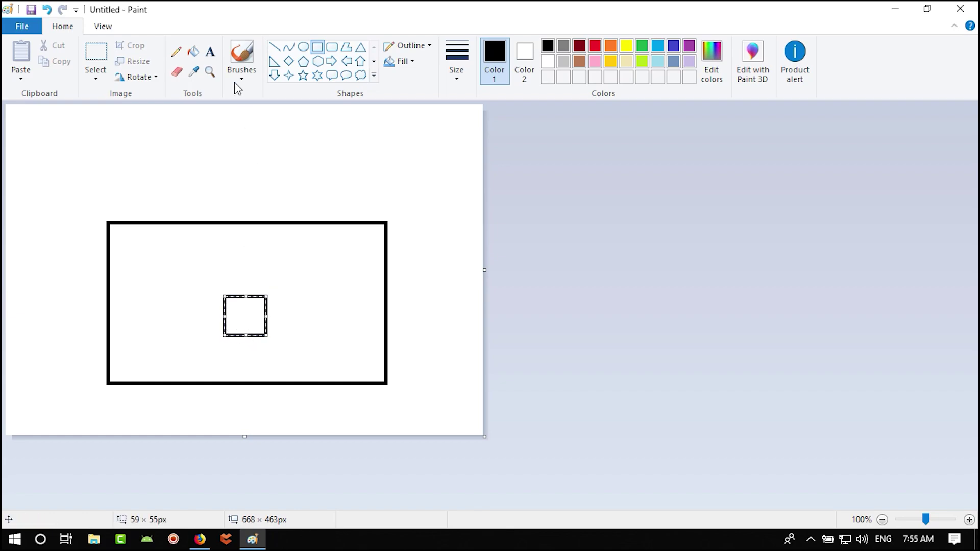
left_click(210, 52)
left_click(231, 315)
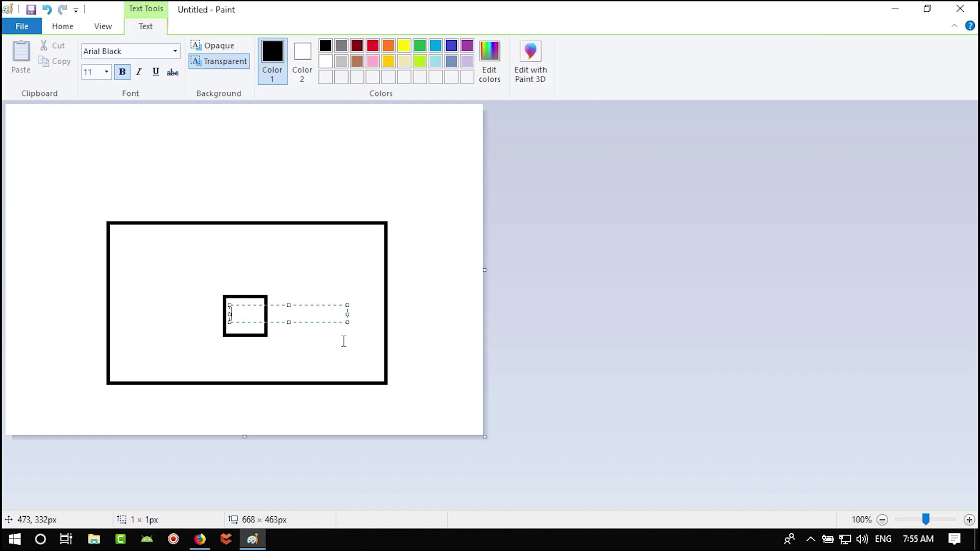
type("arduino")
left_click(429, 284)
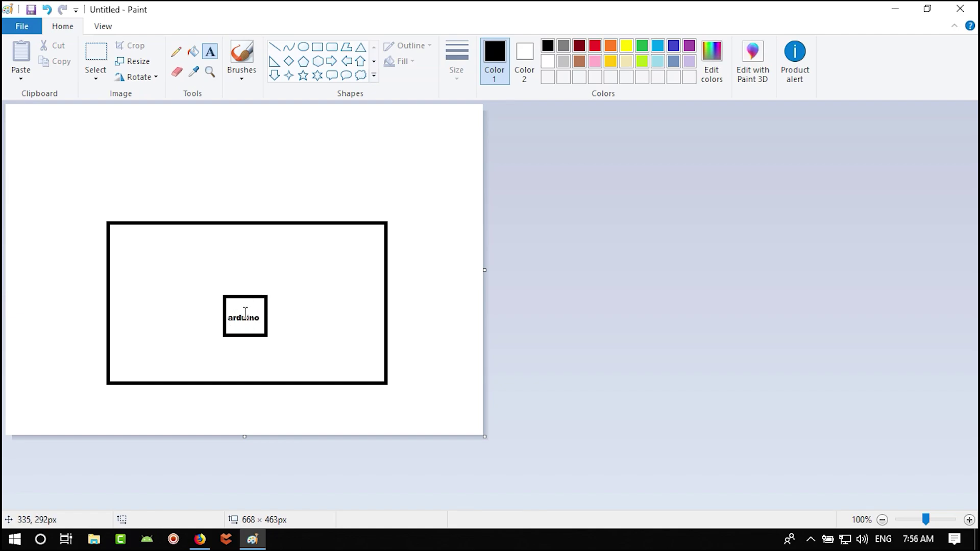
- Draw a narrow box at the bottom-left edge and label it power
left_click(317, 47)
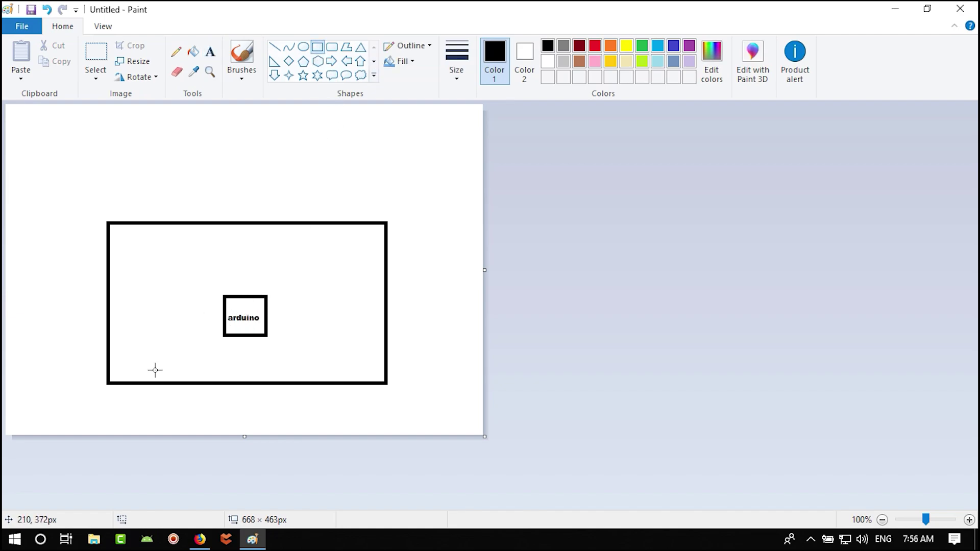
left_click_drag(152, 382, 130, 348)
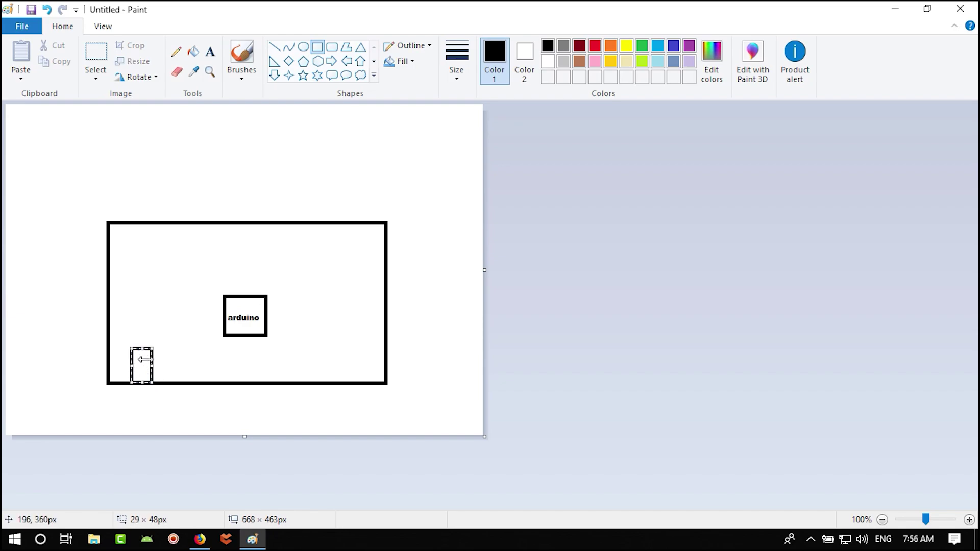
left_click(209, 52)
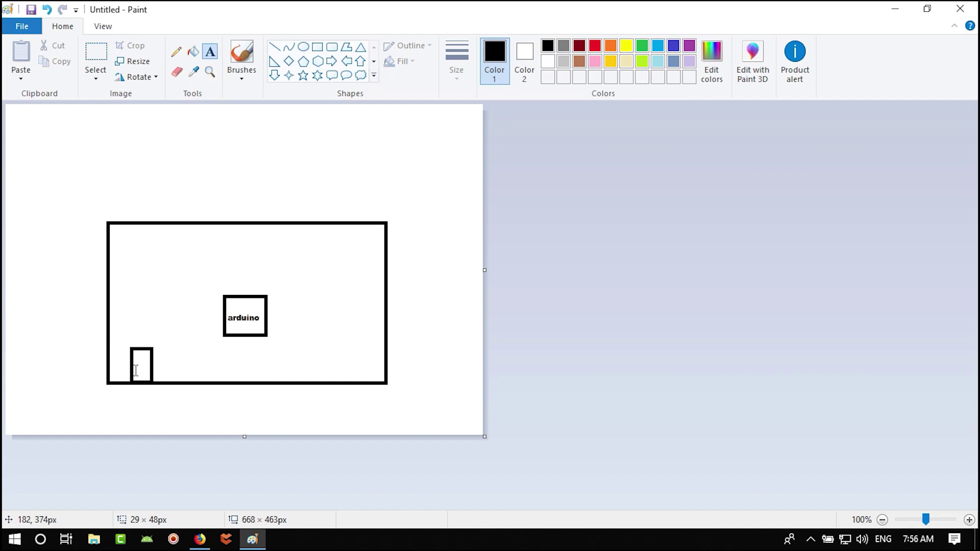
left_click(155, 370)
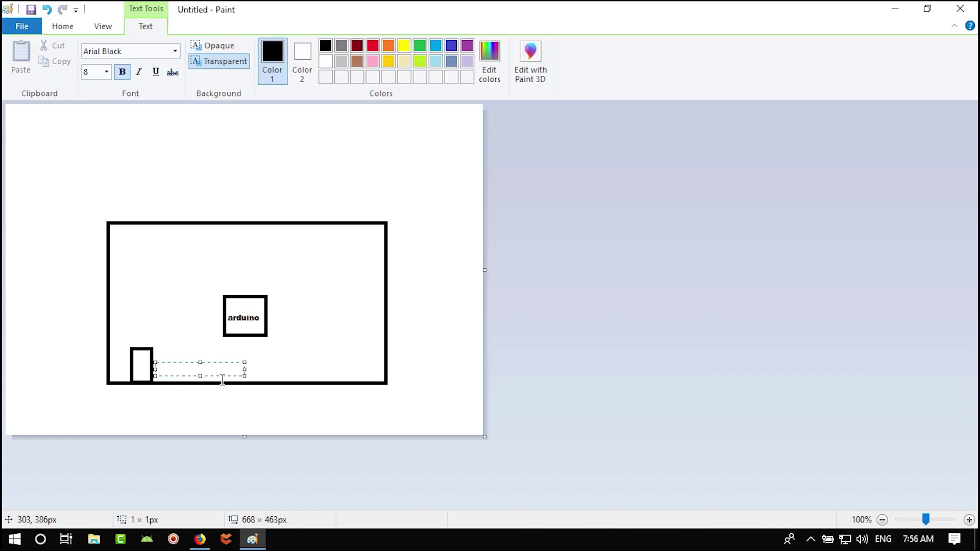
left_click(250, 409)
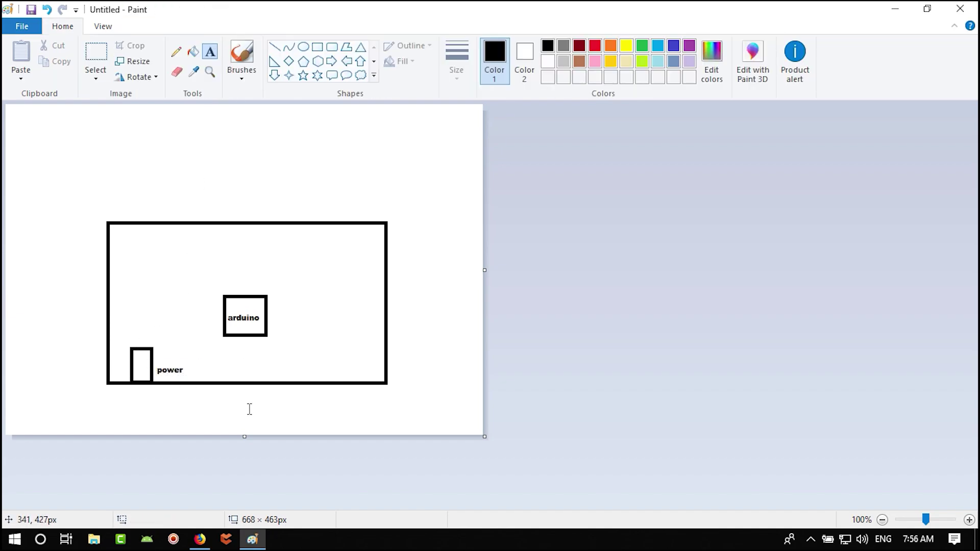
- Draw a box between power and arduino and label it regulator
left_click(317, 47)
left_click_drag(209, 328, 158, 358)
left_click(210, 51)
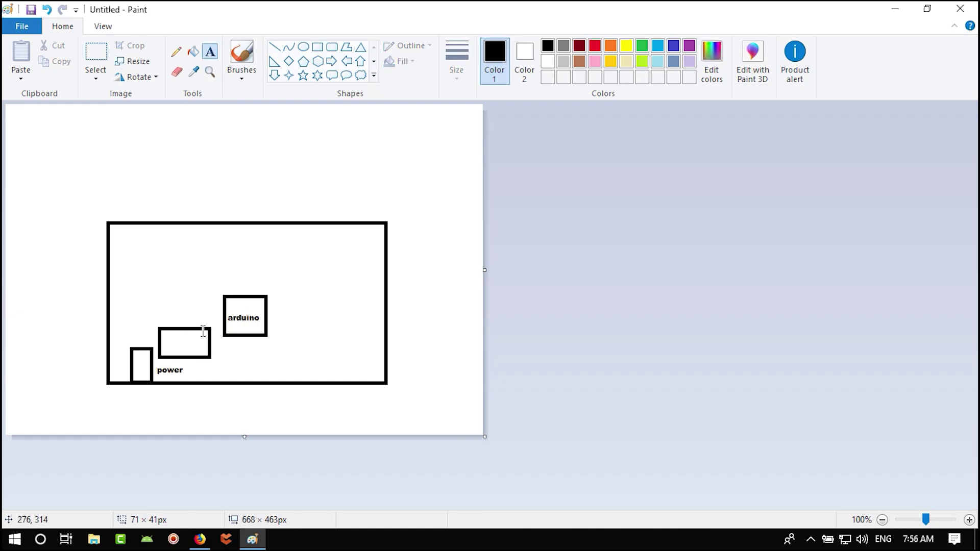
left_click(166, 342)
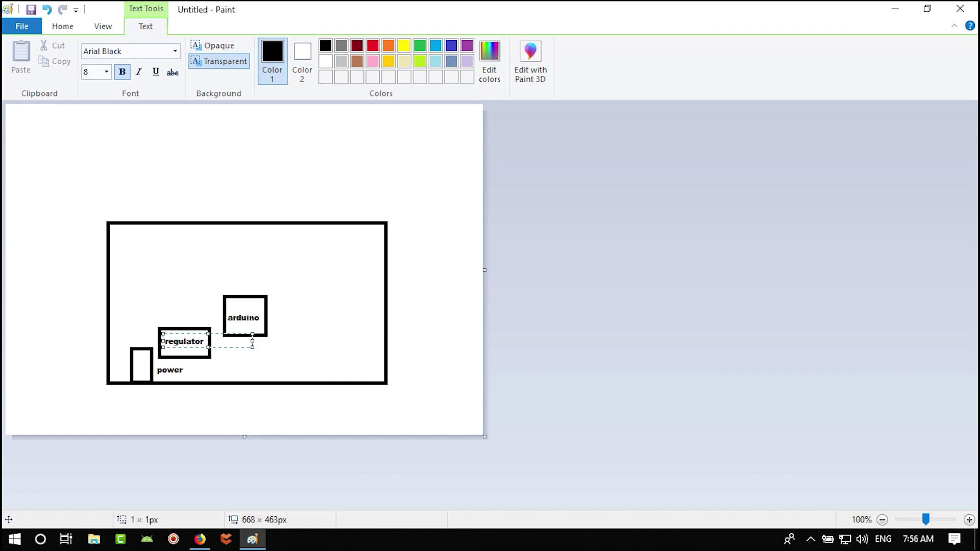
left_click(295, 357)
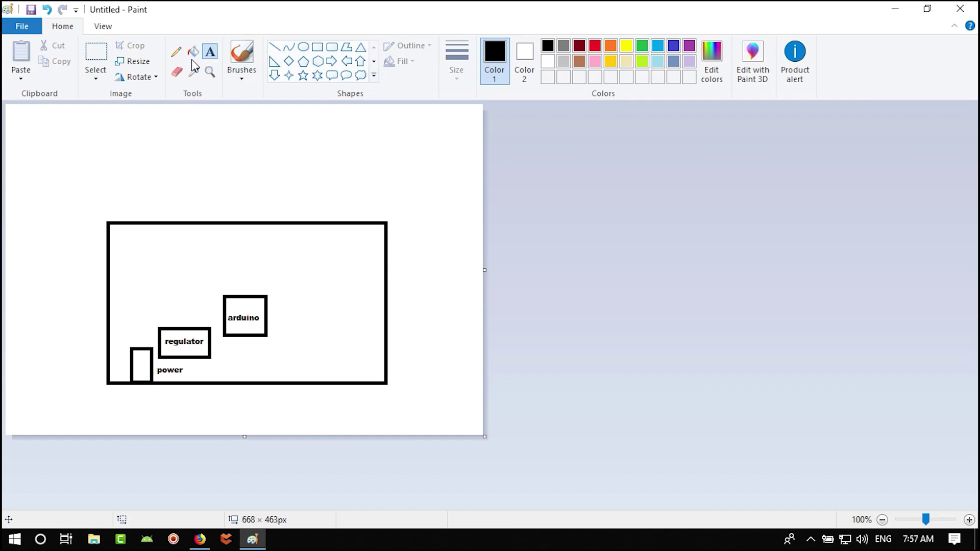
- Draw thickest-size pencil wires from power to regulator and regulator to arduino, then return to Firefox
left_click(176, 53)
left_click_drag(139, 349, 159, 337)
left_click(457, 67)
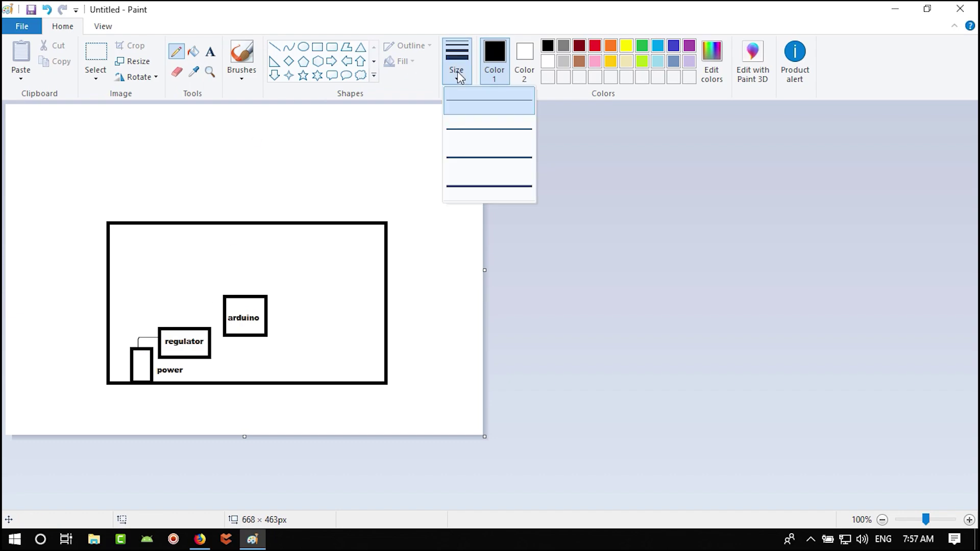
left_click(477, 189)
mouse_move(136, 347)
left_mouse_down()
mouse_move(161, 336)
mouse_move(143, 346)
left_mouse_up()
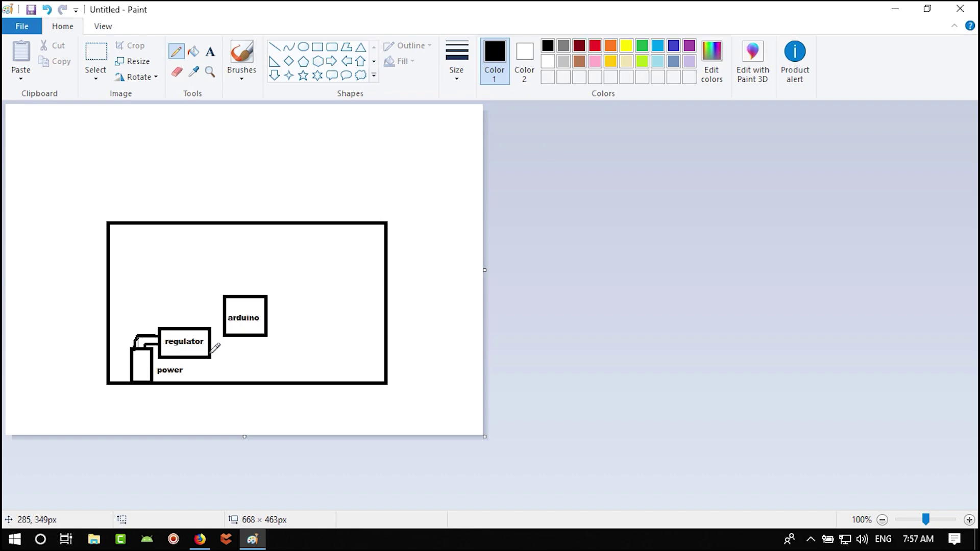
mouse_move(211, 352)
left_mouse_down()
mouse_move(250, 352)
mouse_move(262, 332)
mouse_move(244, 343)
mouse_move(250, 337)
left_mouse_up()
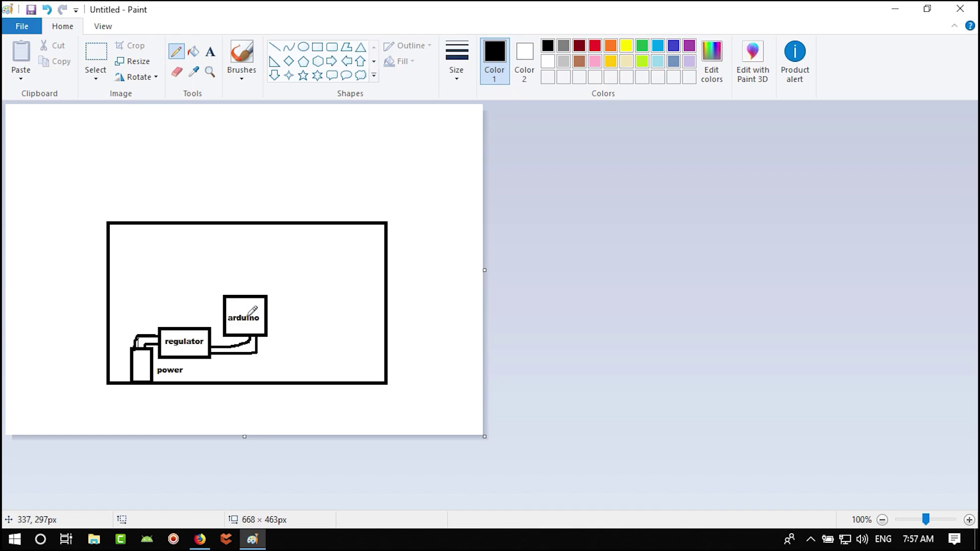
left_click(200, 539)
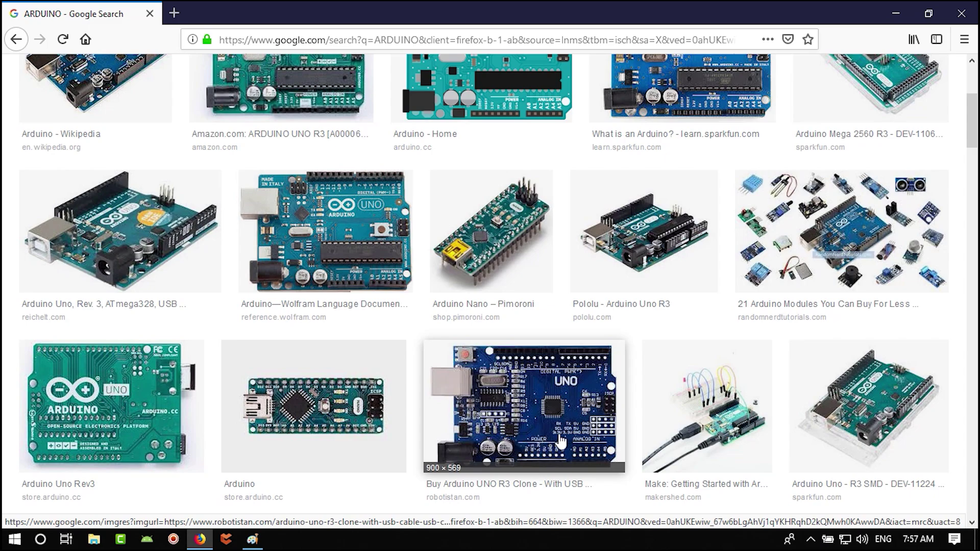
- Scroll back to the top of the ARDUINO image results and snap Firefox to the right half
scroll(536, 418, "up", 5)
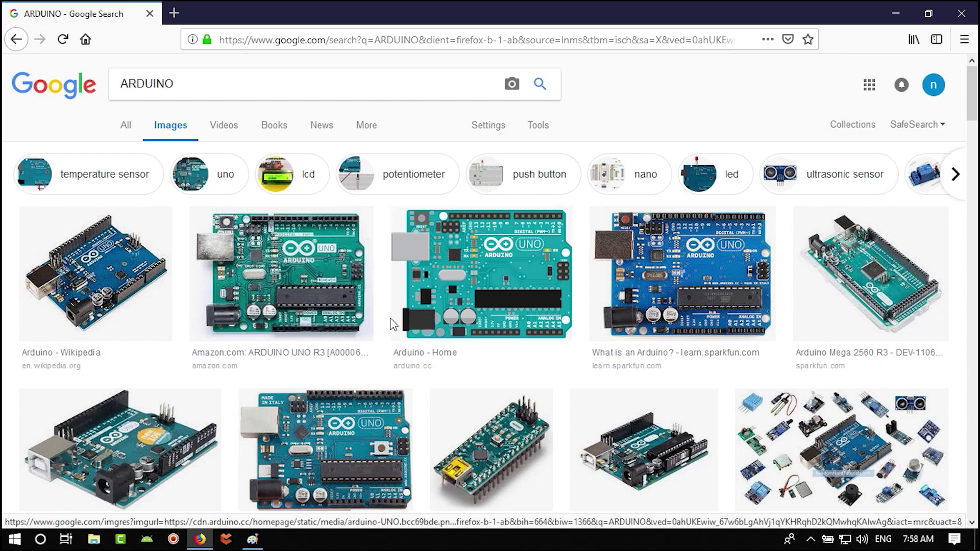
key("super+Right")
- Put Paint on the left half and scroll the Arduino board photos sideways
left_click(256, 278)
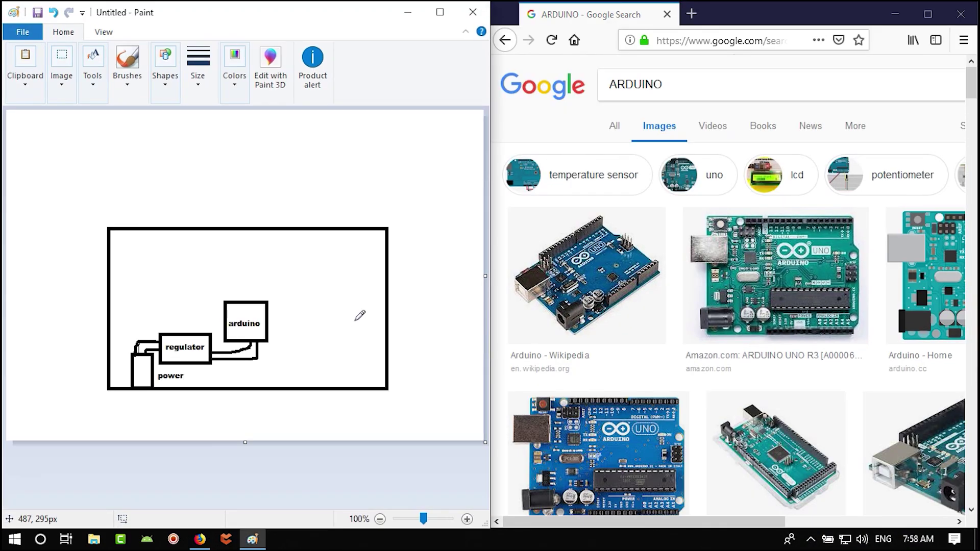
left_click_drag(666, 522, 854, 521)
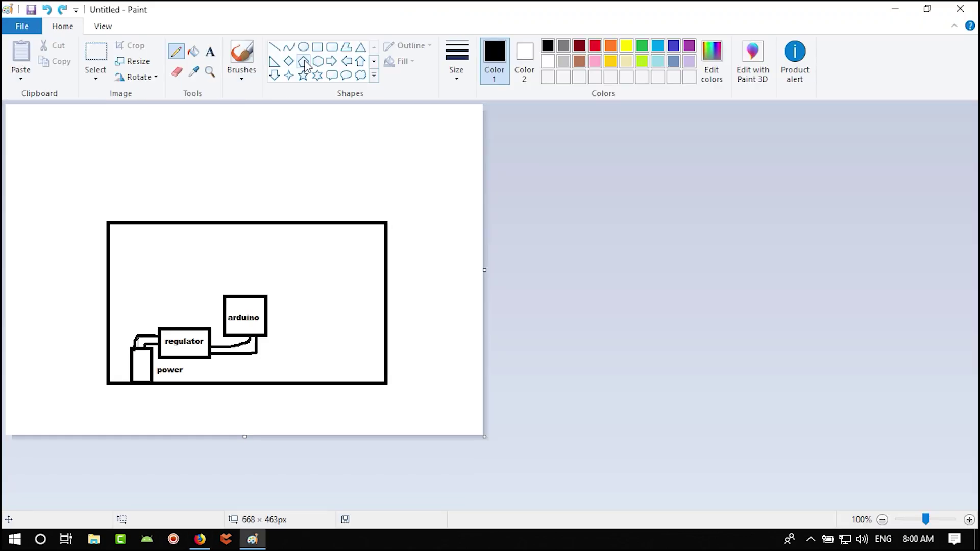
- Maximize Paint, draw a small box and label it 'usb connector'
left_click(440, 12)
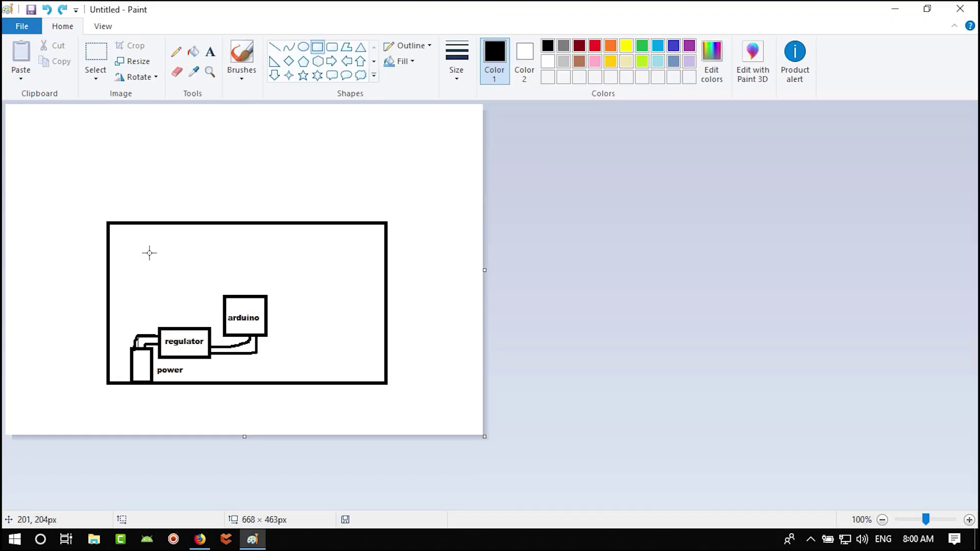
mouse_move(109, 243)
left_mouse_down()
mouse_move(138, 276)
mouse_move(144, 270)
left_mouse_up()
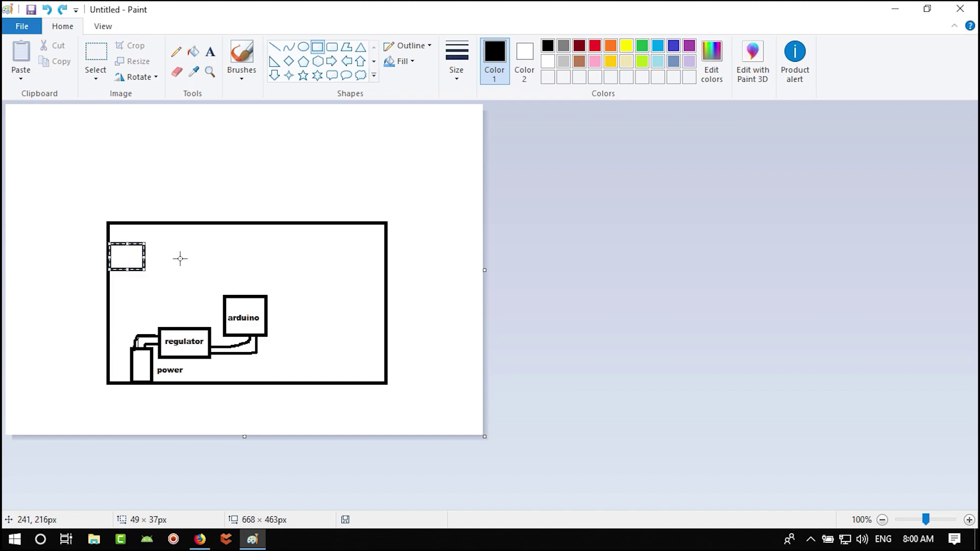
left_click(209, 51)
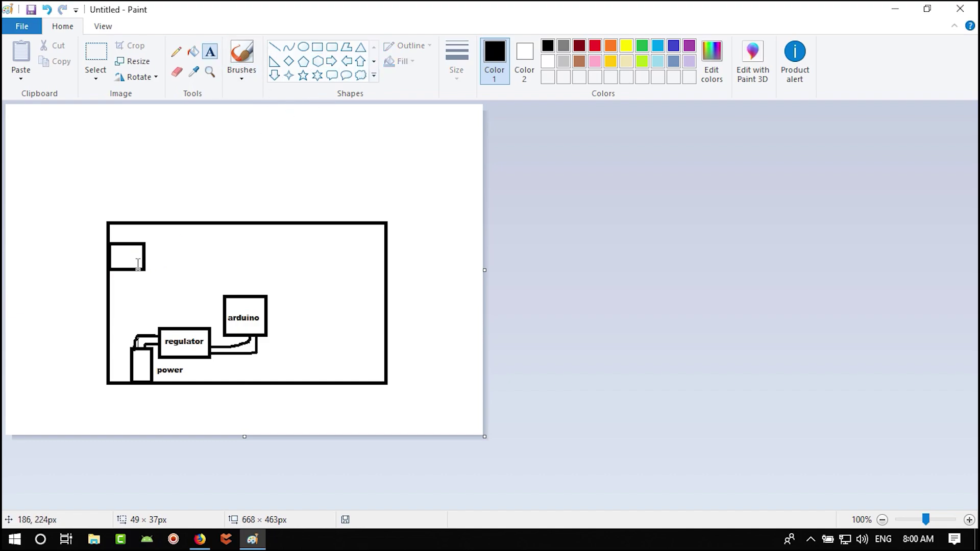
left_click(113, 234)
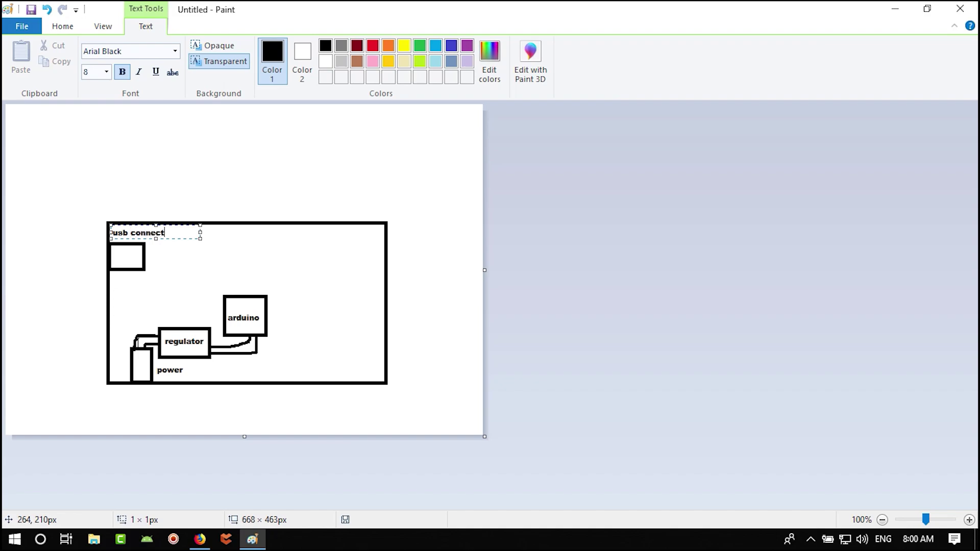
type("usb connector")
left_click(176, 250)
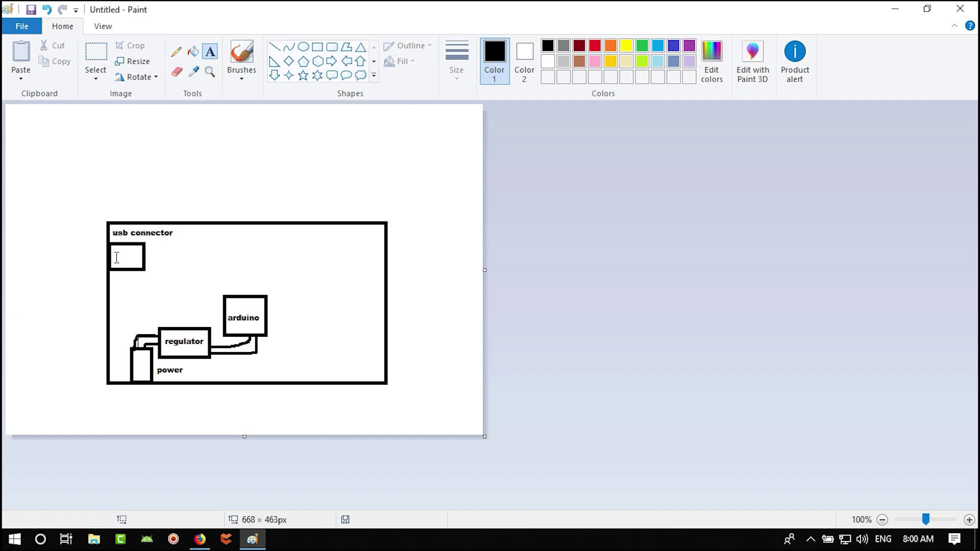
- Draw a box beside it labelled 'usb to uart convertor' on three lines
left_click(316, 47)
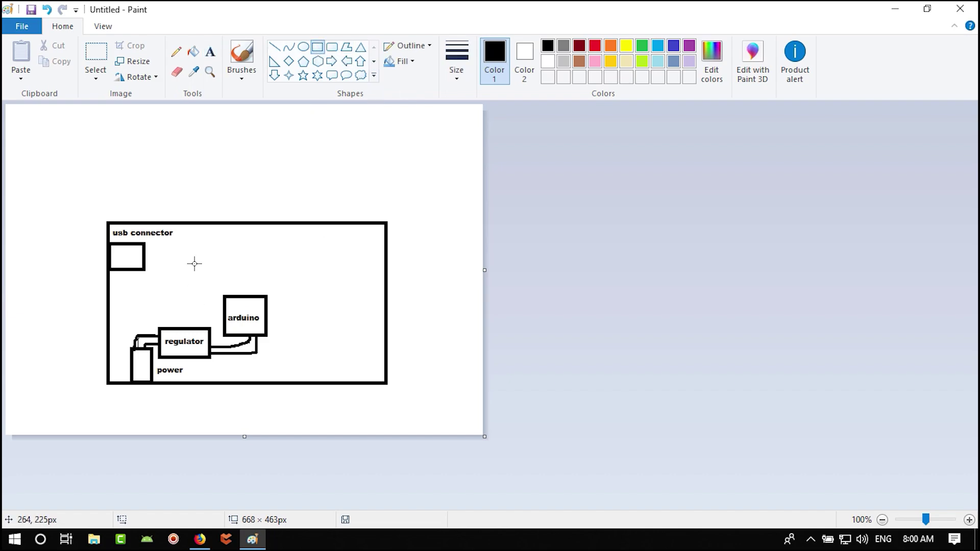
left_click_drag(207, 248, 157, 305)
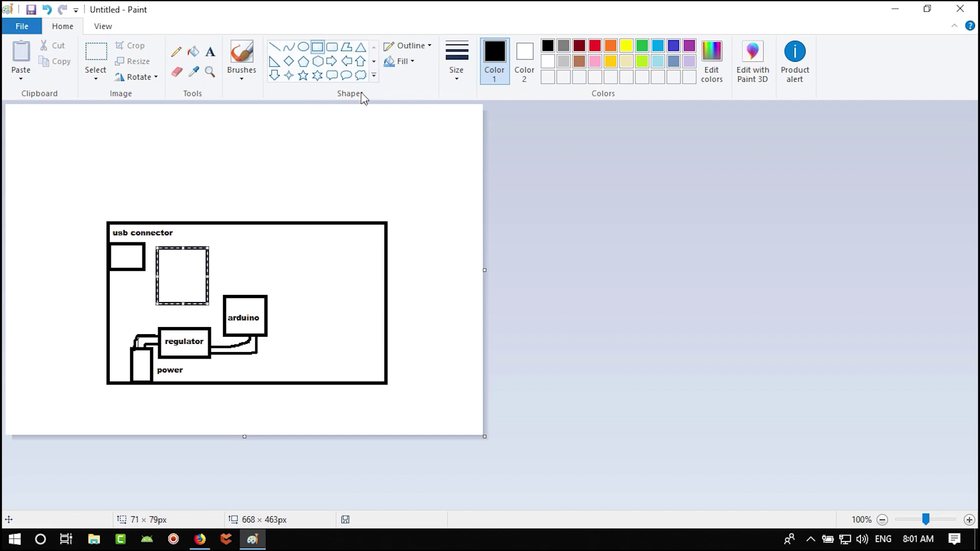
left_click(216, 52)
left_click(164, 265)
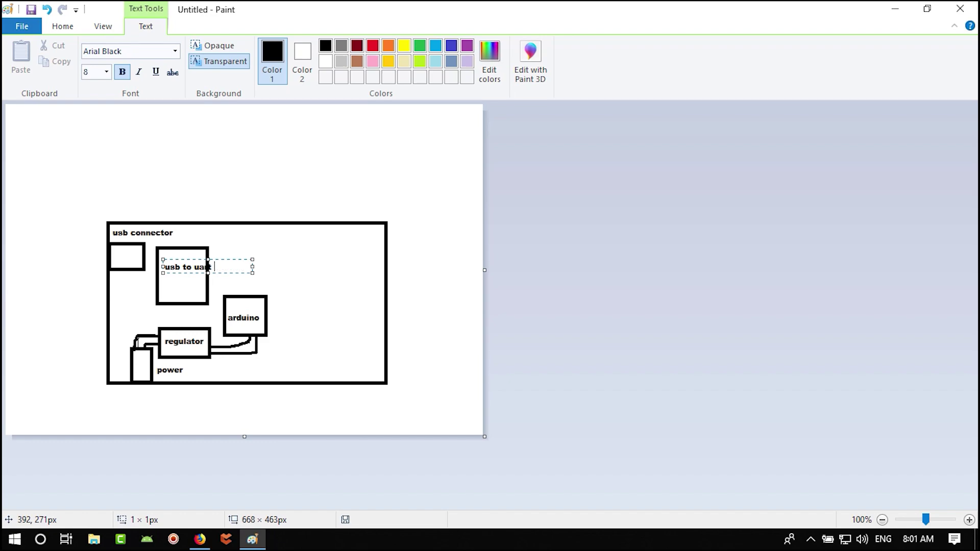
type("usb to")
key("Return")
type("uart")
key("Return")
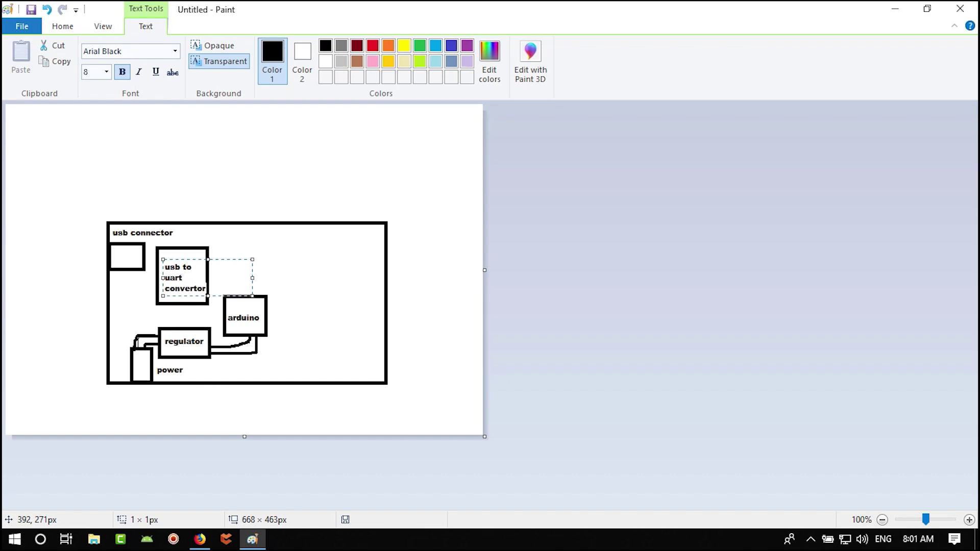
left_click(346, 285)
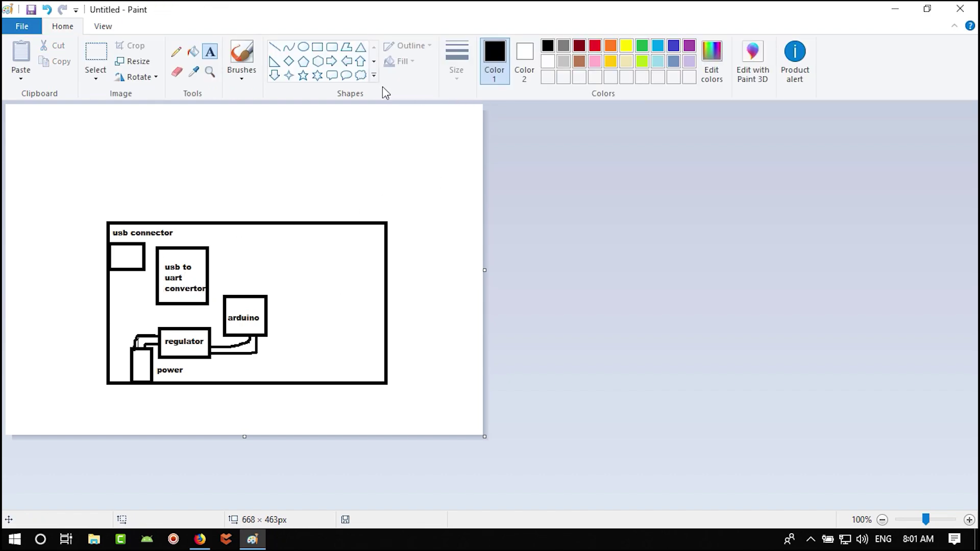
- Draw pencil wires from usb connector to the convertor and from the convertor to arduino
left_click(176, 51)
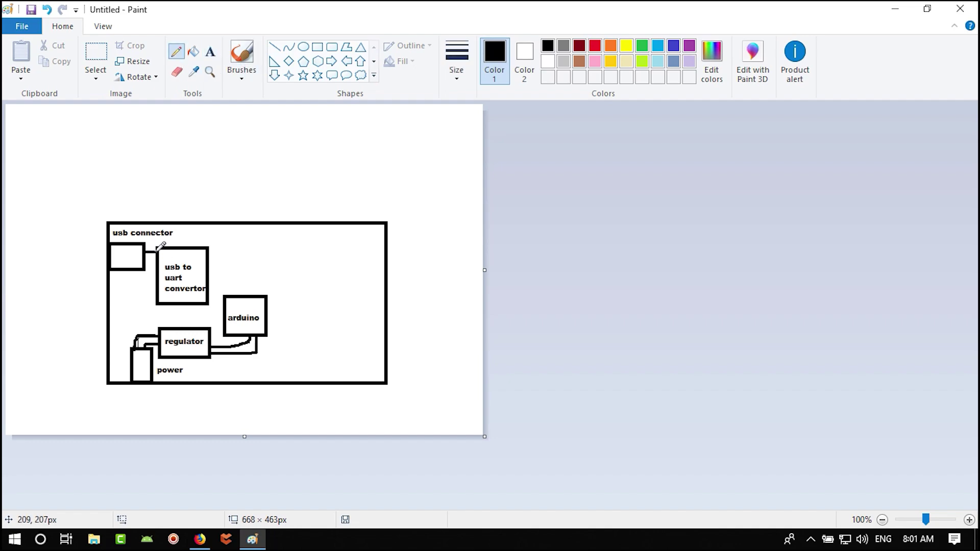
mouse_move(148, 252)
left_mouse_down()
mouse_move(145, 263)
mouse_move(157, 255)
mouse_move(142, 268)
mouse_move(212, 275)
mouse_move(233, 295)
left_mouse_up()
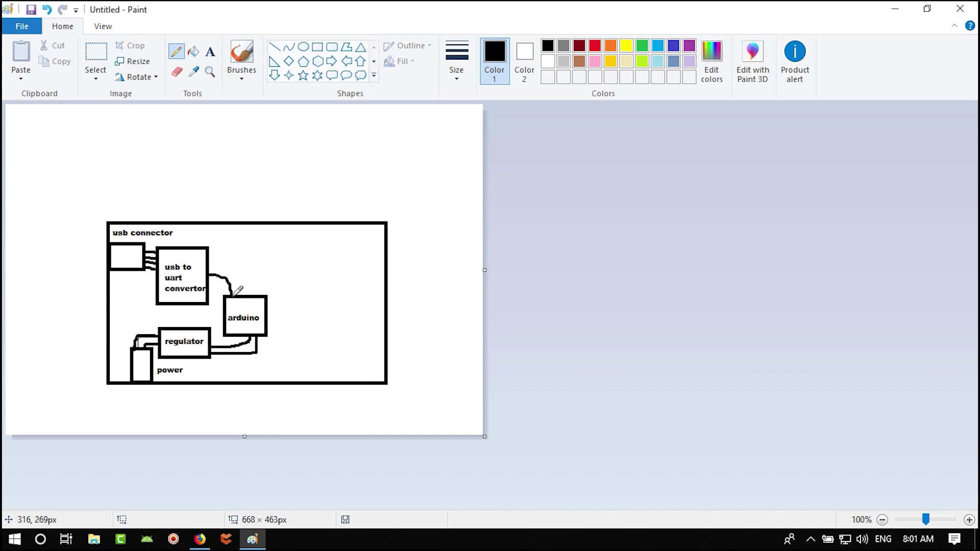
mouse_move(210, 265)
left_mouse_down()
mouse_move(236, 267)
mouse_move(240, 296)
left_mouse_up()
left_click(200, 539)
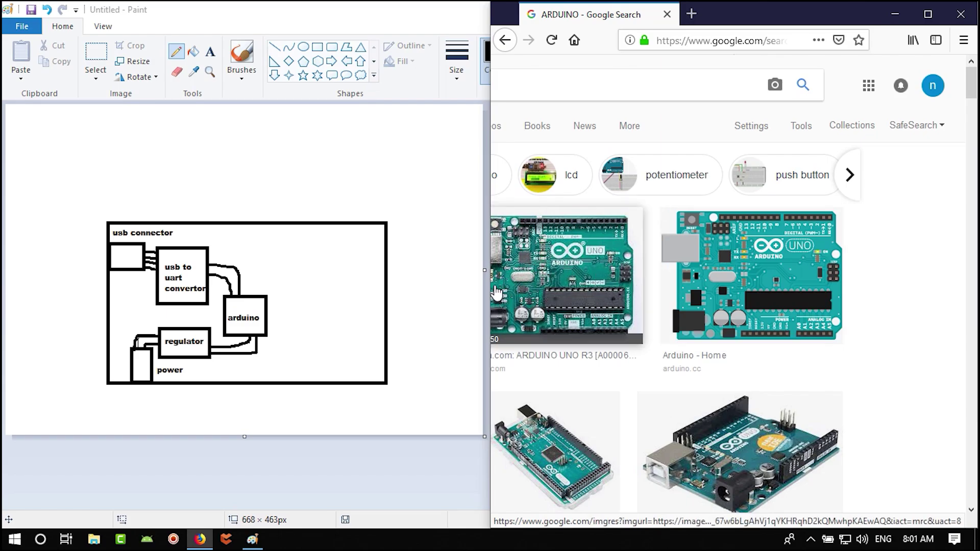
left_click_drag(491, 287, 435, 287)
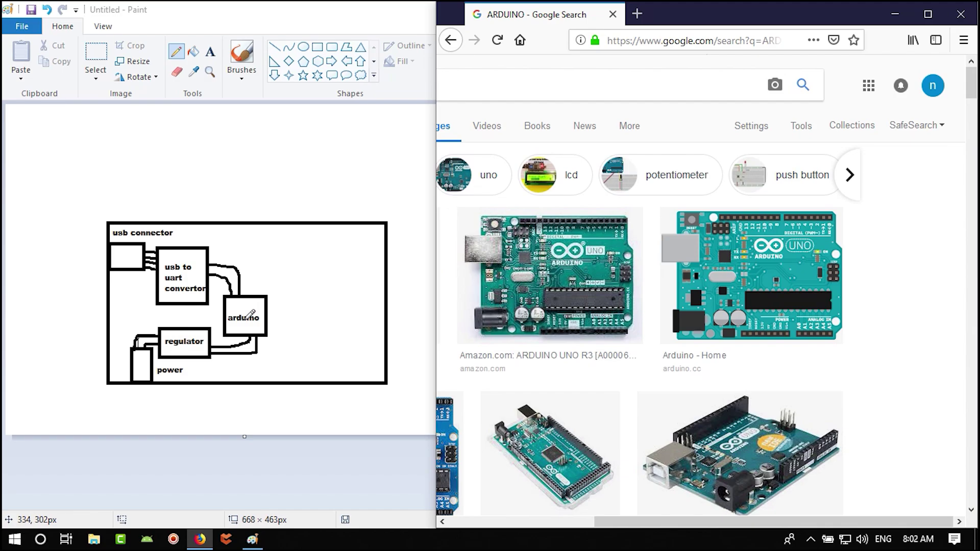
double_click(331, 10)
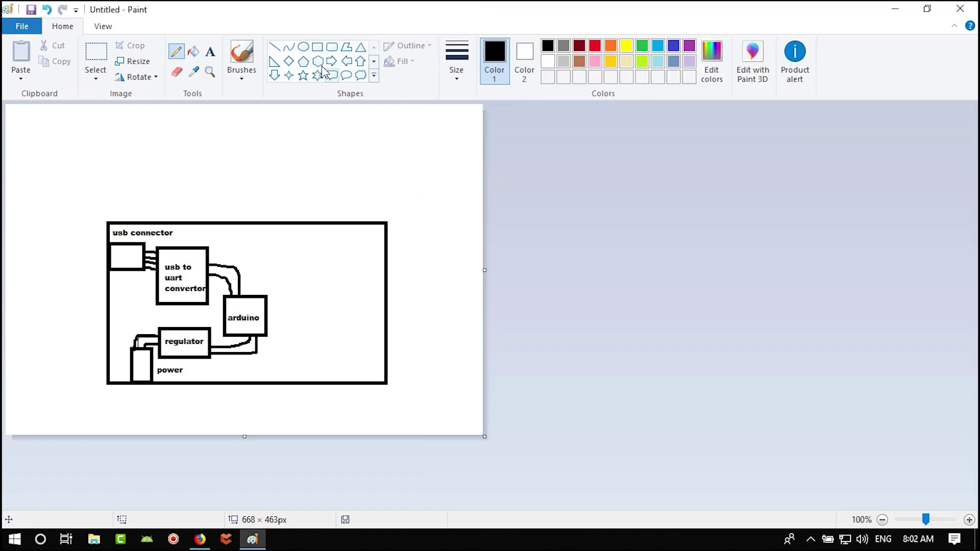
- Draw a small box near the top and label it 'temp sensor' at font size 6
left_click(317, 46)
left_click_drag(313, 244, 262, 265)
left_click(210, 52)
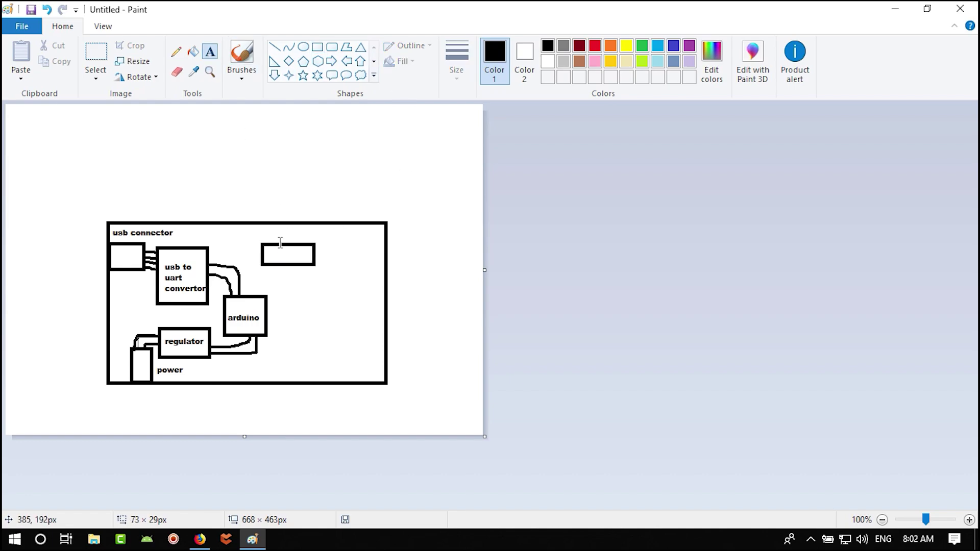
left_click(268, 255)
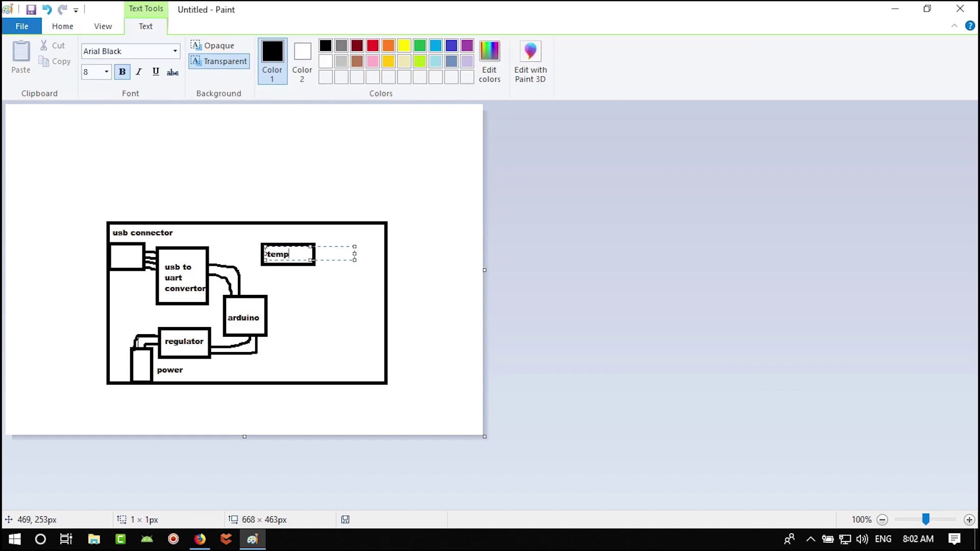
key("ctrl+a")
left_click(95, 72)
type("6")
key("Return")
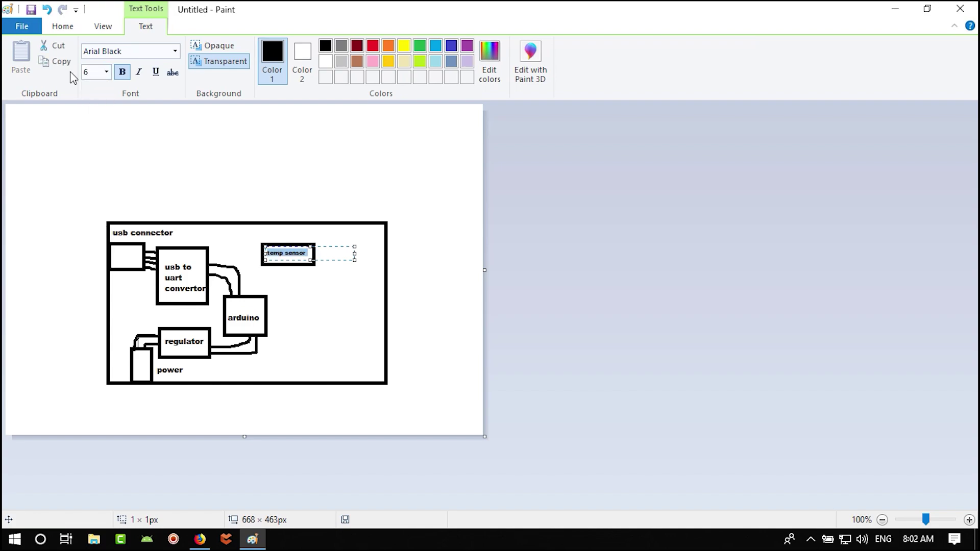
left_click(326, 274)
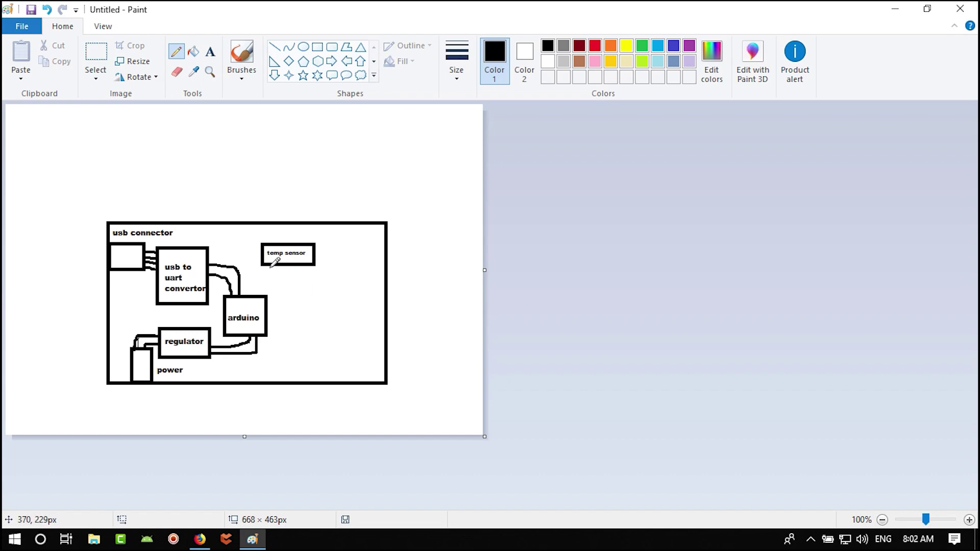
- Draw two wires from the temp sensor box down to the arduino block
mouse_move(270, 265)
left_mouse_down()
mouse_move(252, 278)
mouse_move(250, 300)
left_mouse_up()
mouse_move(280, 263)
left_mouse_down()
mouse_move(277, 285)
mouse_move(255, 294)
left_mouse_up()
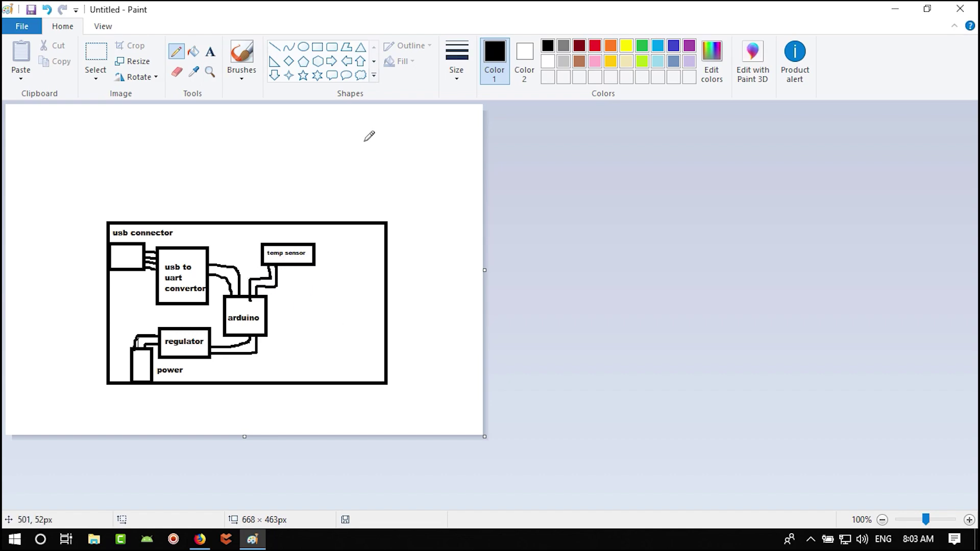
left_click(318, 46)
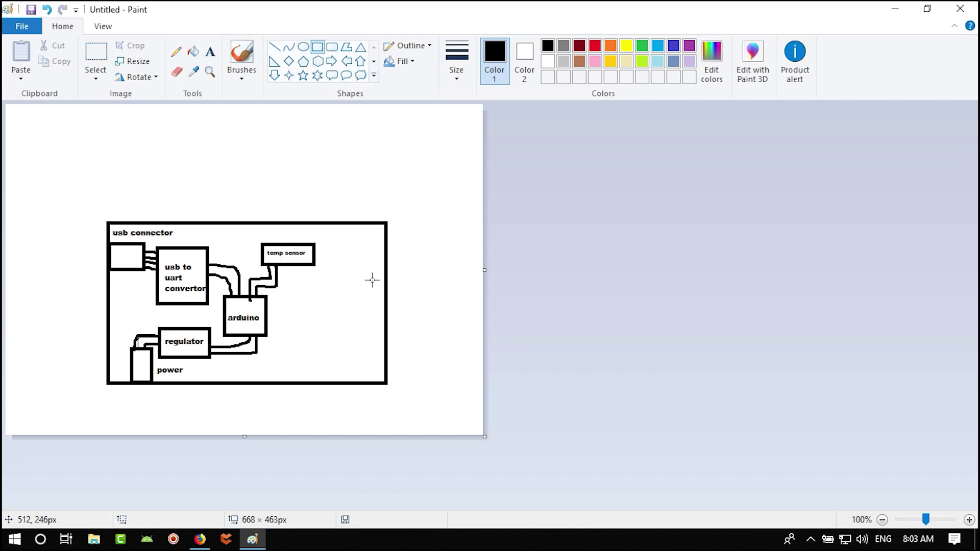
- Draw a box right of the arduino block and label its upper part R1 at size 12
mouse_move(364, 272)
left_mouse_down()
mouse_move(329, 291)
mouse_move(319, 307)
mouse_move(339, 322)
mouse_move(318, 348)
left_mouse_up()
left_click(363, 319)
left_click(210, 51)
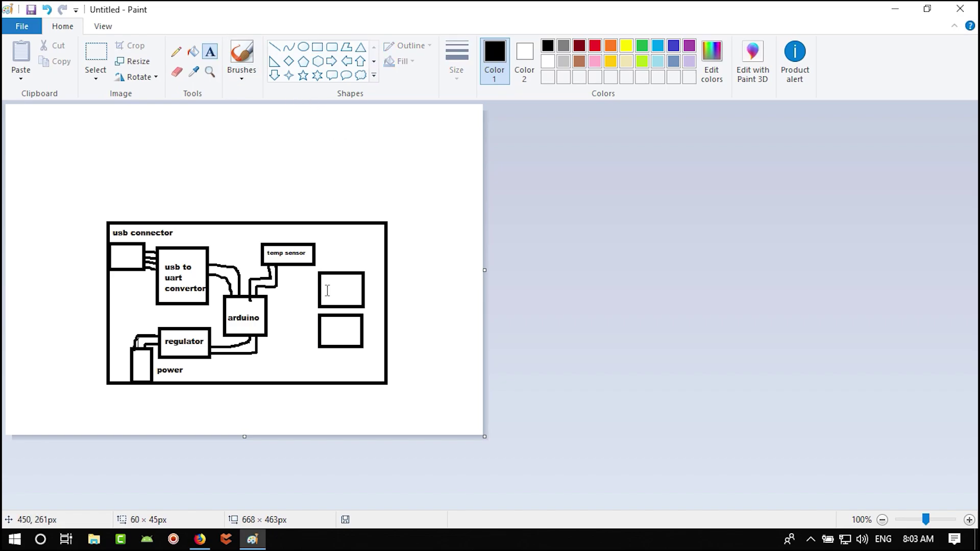
left_click(327, 290)
key("ctrl+a")
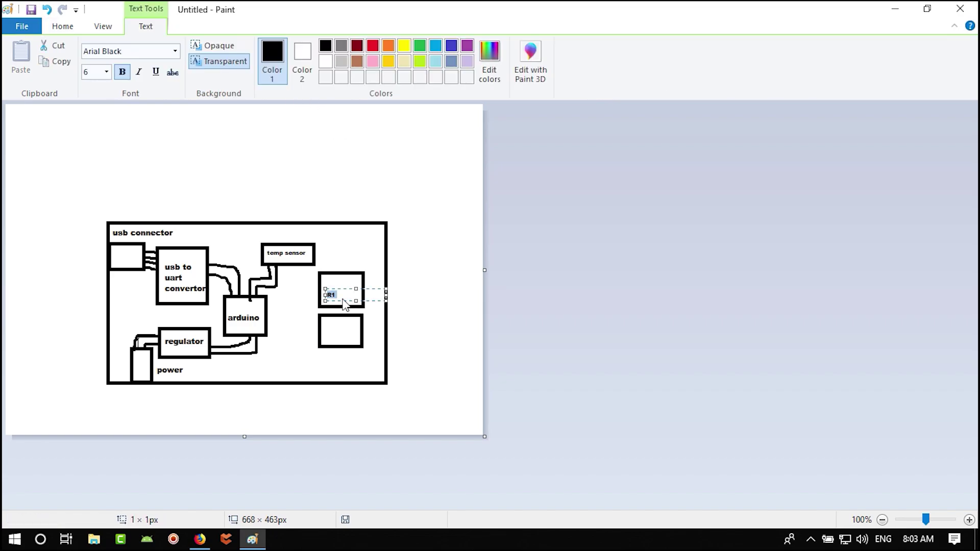
type("12")
key("Return")
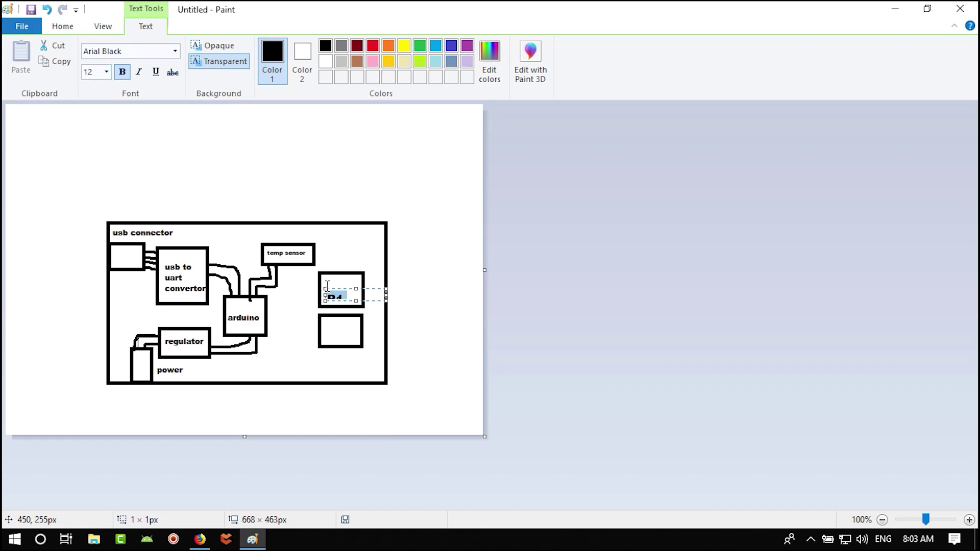
left_click_drag(327, 284, 323, 277)
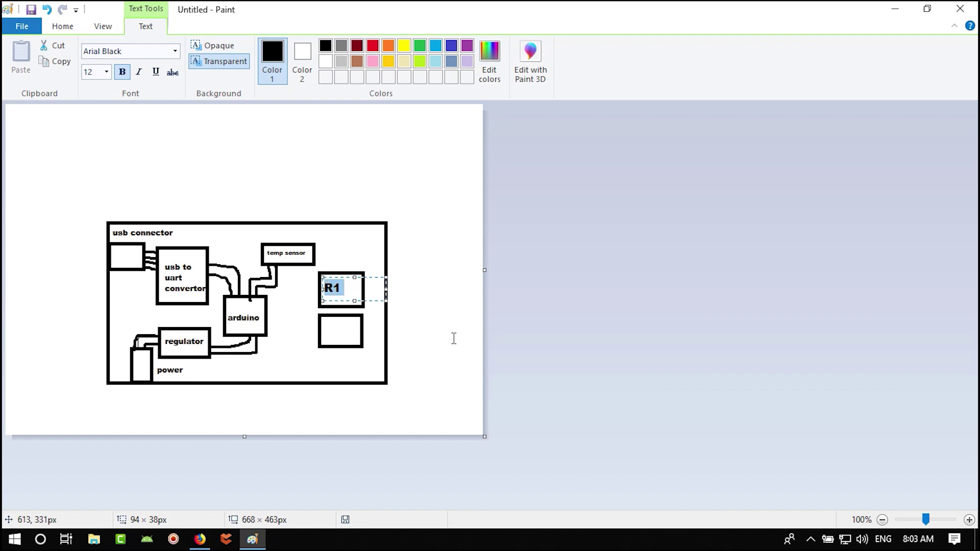
left_click(333, 332)
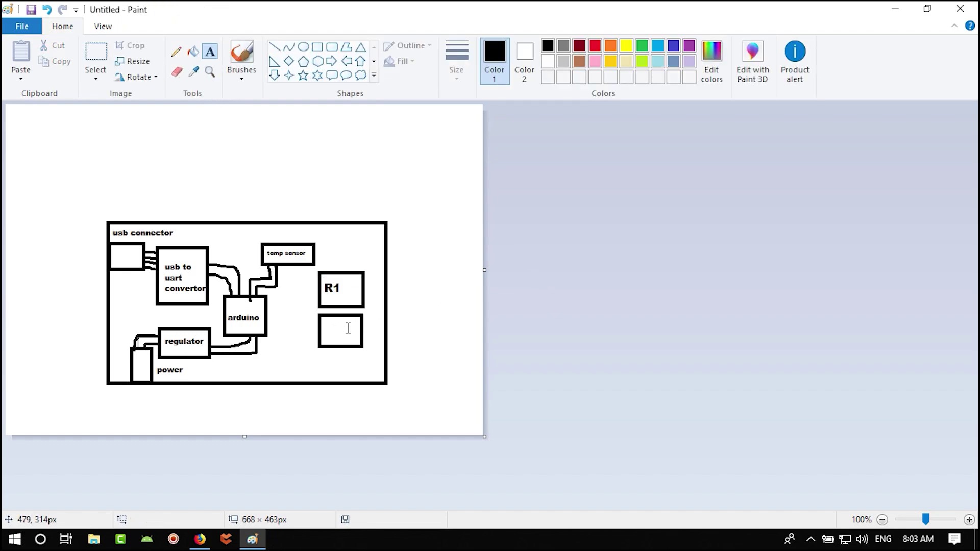
- Label the lower box R2 and wire R1 and R2 to the arduino block
left_click(325, 321)
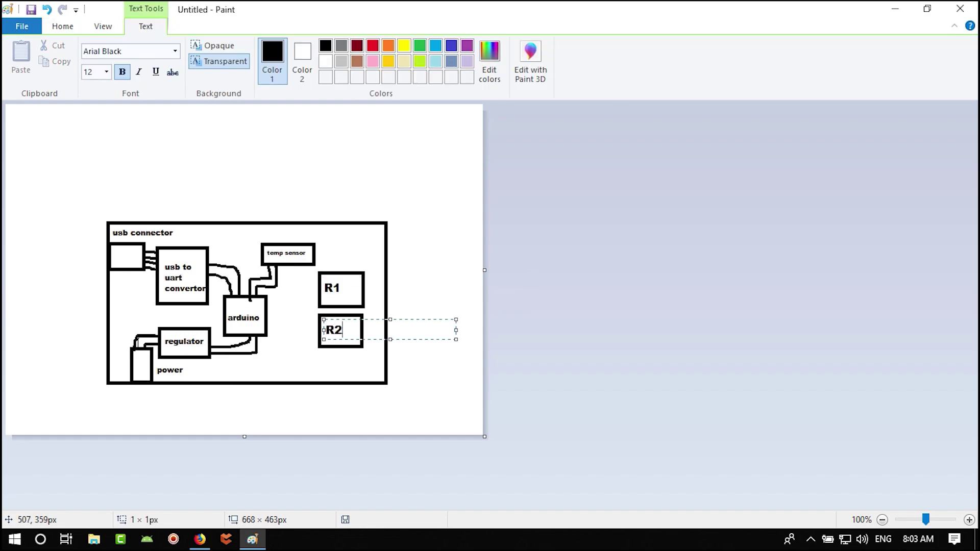
left_click(404, 360)
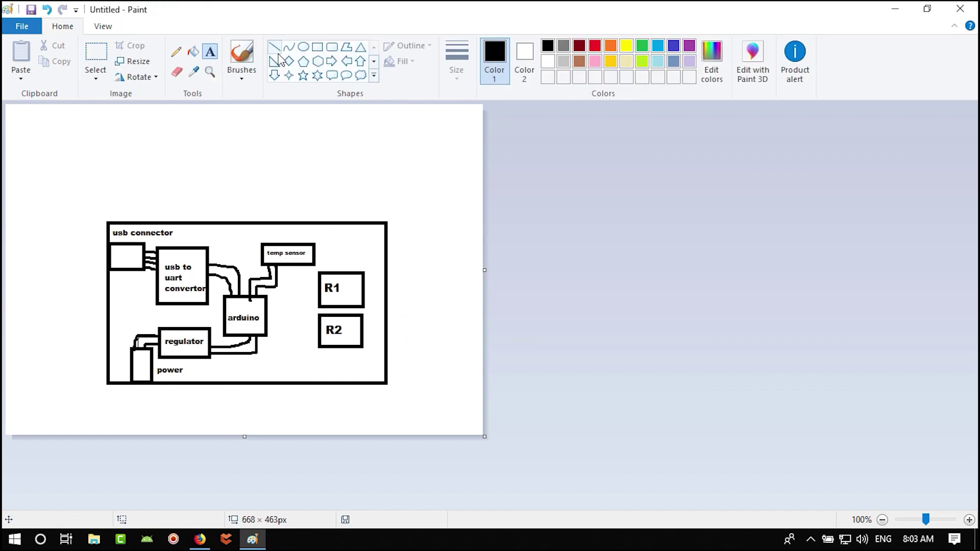
left_click(176, 53)
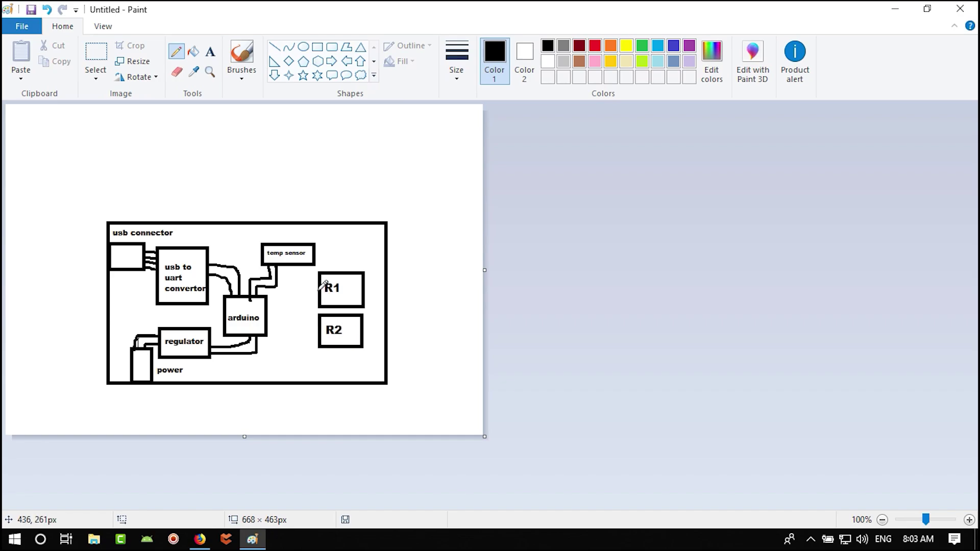
mouse_move(317, 291)
left_mouse_down()
mouse_move(294, 291)
mouse_move(268, 307)
mouse_move(277, 317)
mouse_move(266, 314)
left_mouse_up()
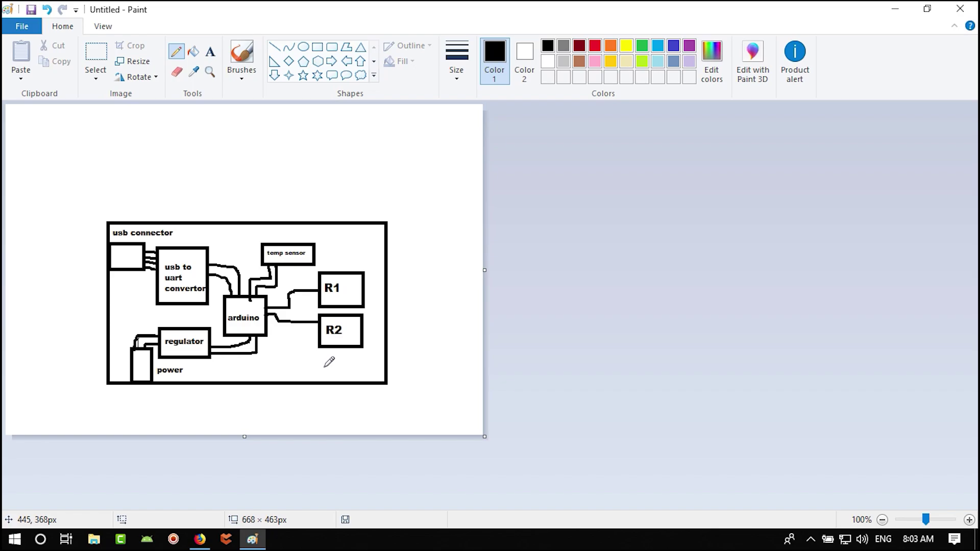
left_click(317, 47)
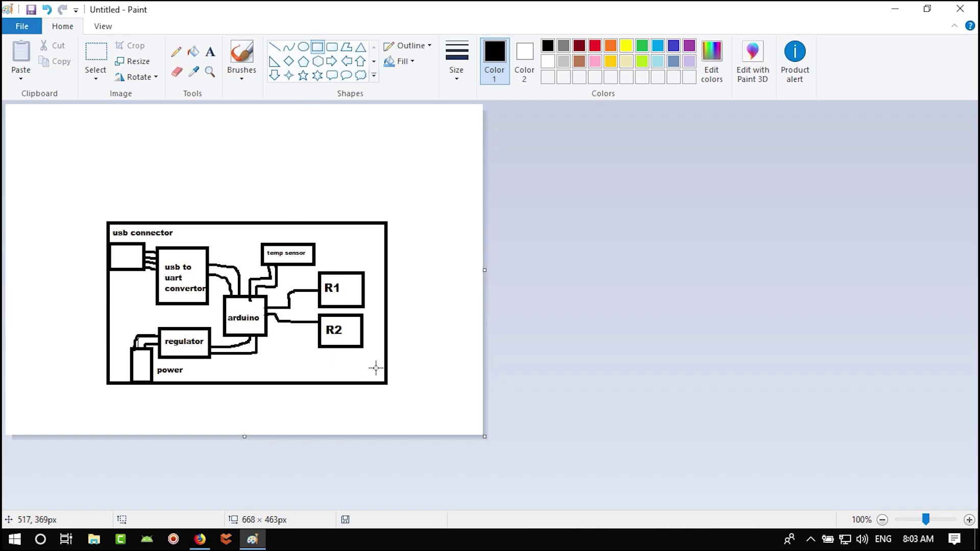
- Draw thin bars along the diagram's bottom, top and right edges, then bring back the ARDUINO results
left_click_drag(380, 371, 227, 381)
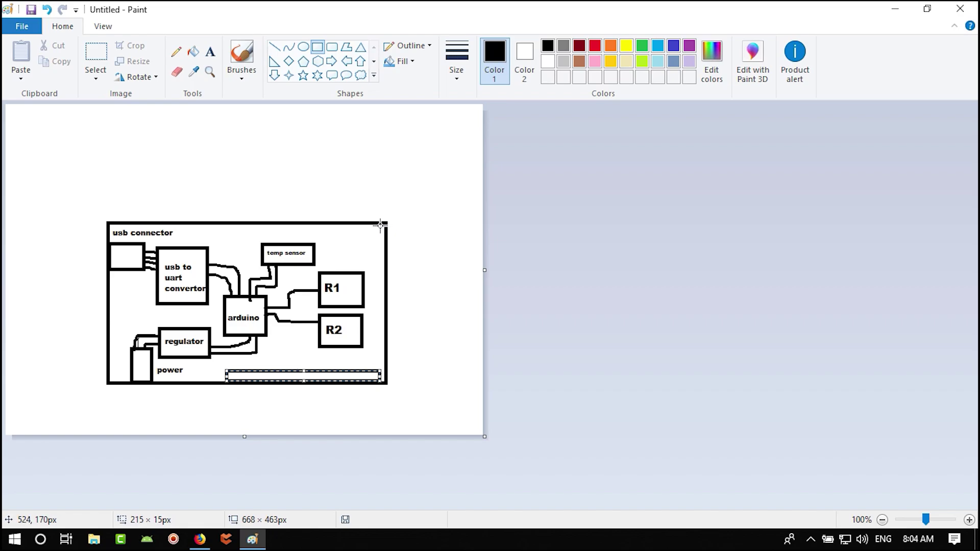
left_click_drag(380, 224, 227, 232)
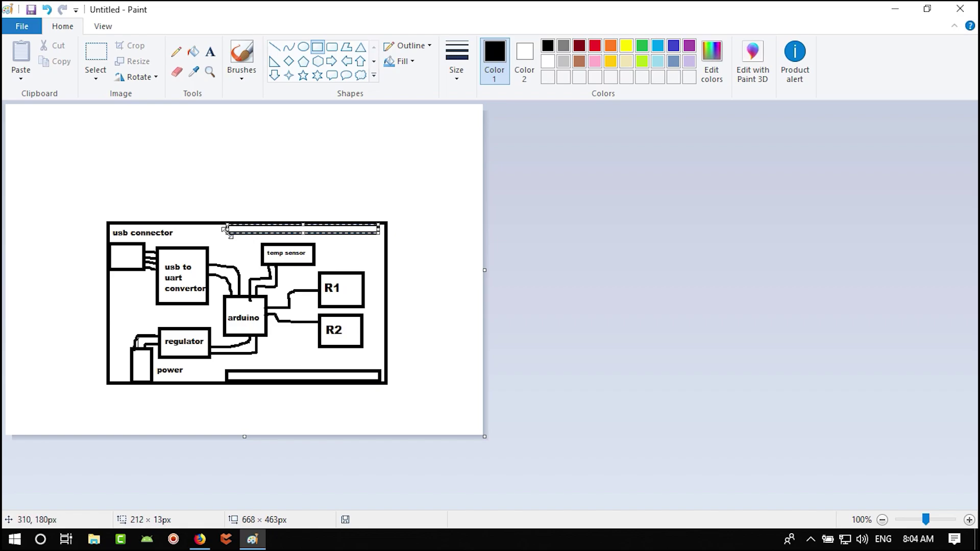
left_click(439, 279)
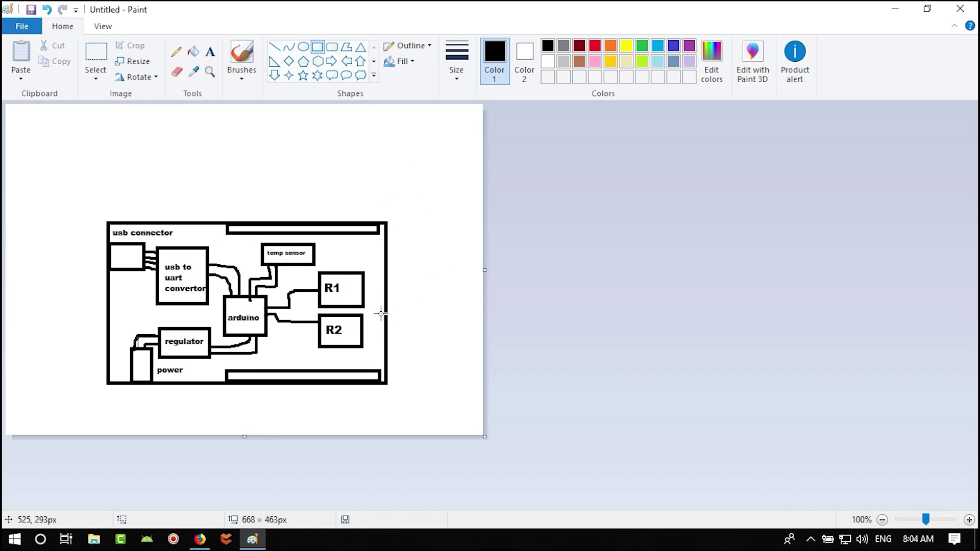
left_click_drag(385, 271, 363, 348)
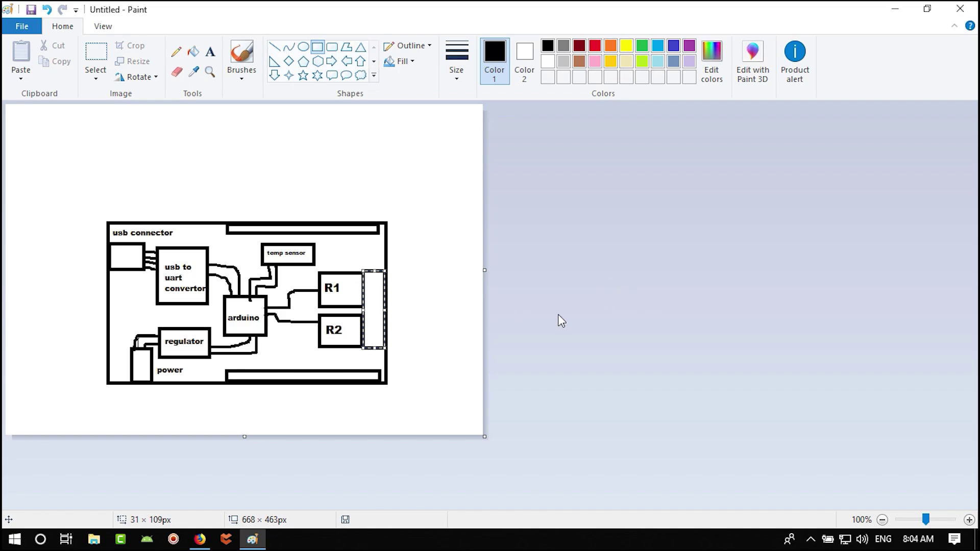
left_click(626, 300)
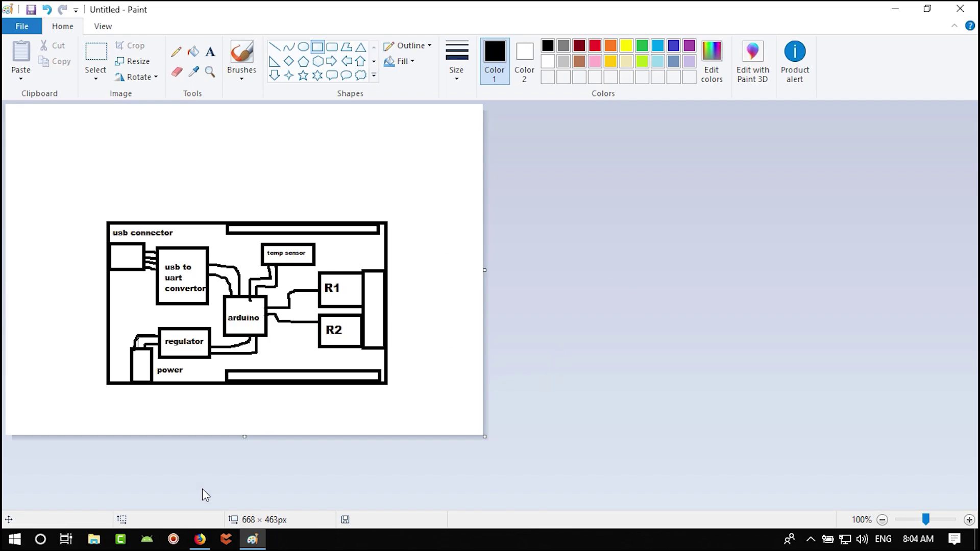
left_click(199, 539)
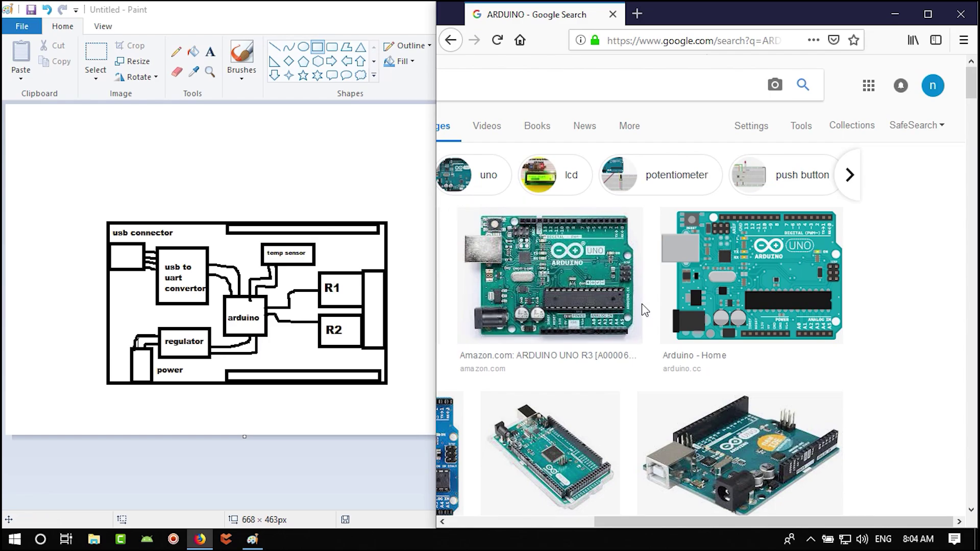
- Scroll the image results and bring up the Arduino schematic in Photos
scroll(634, 328, "down", 5)
key("super+Up")
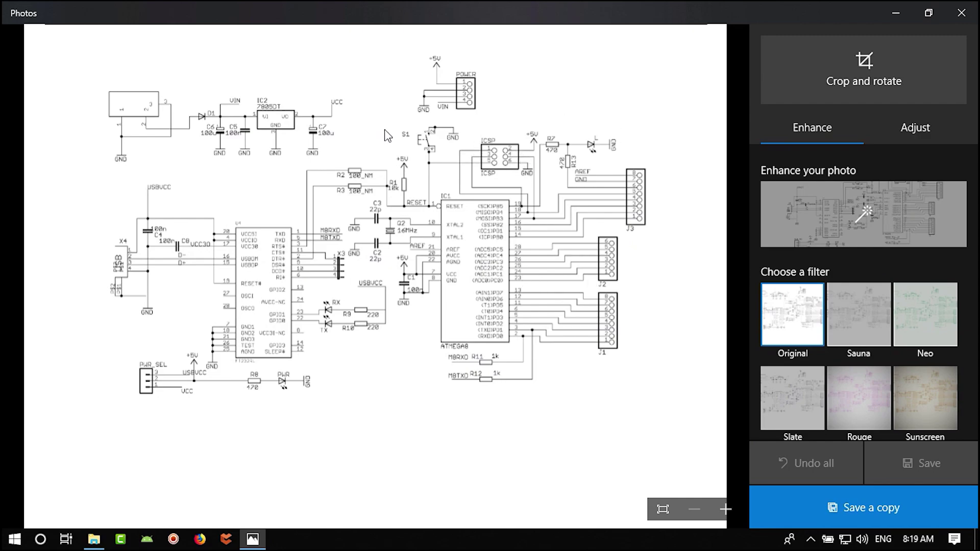
- Zoom into the schematic and pan onto the IC2 7805DT regulator area
scroll(170, 115, "up", 3)
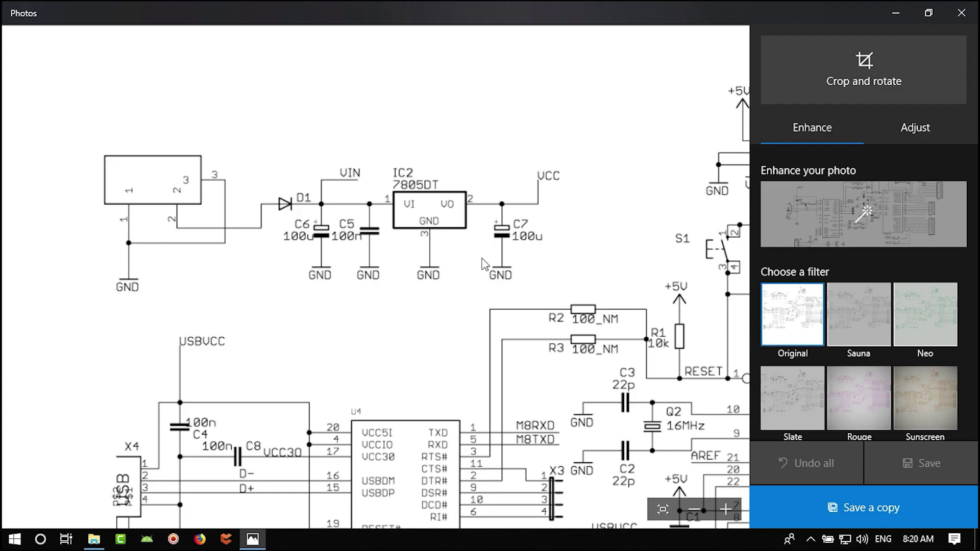
left_click_drag(486, 266, 480, 258)
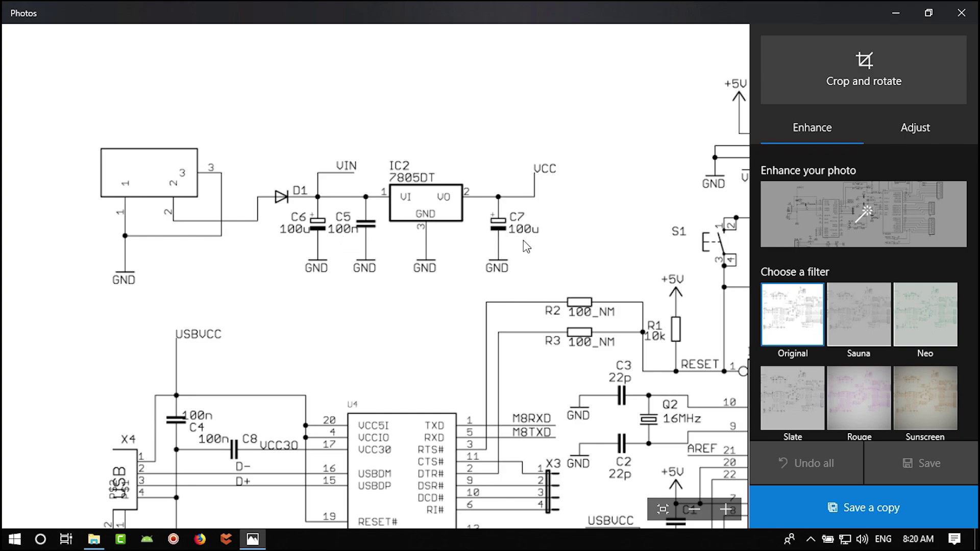
left_click_drag(579, 251, 531, 252)
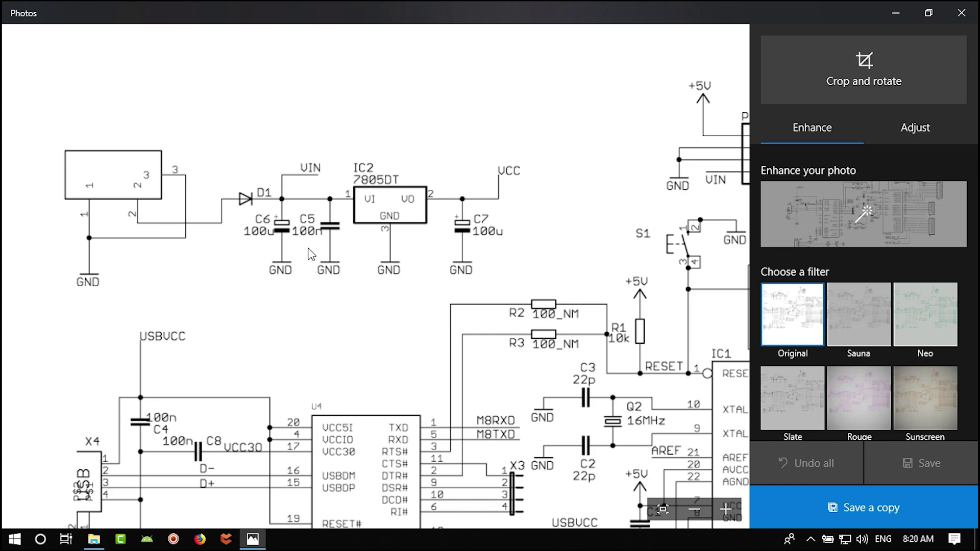
scroll(309, 249, "down", 2)
- Pan the zoomed schematic past the FT232RL chip to the ATMEGA8 and headers J1–J3
left_click_drag(547, 218, 407, 153)
left_click_drag(393, 225, 534, 179)
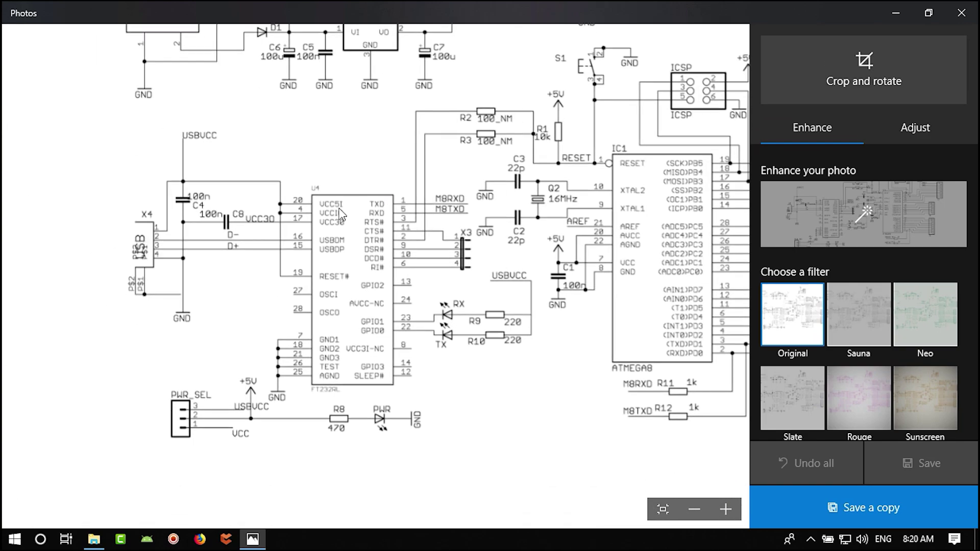
left_click_drag(460, 306, 490, 286)
left_click_drag(449, 393, 437, 417)
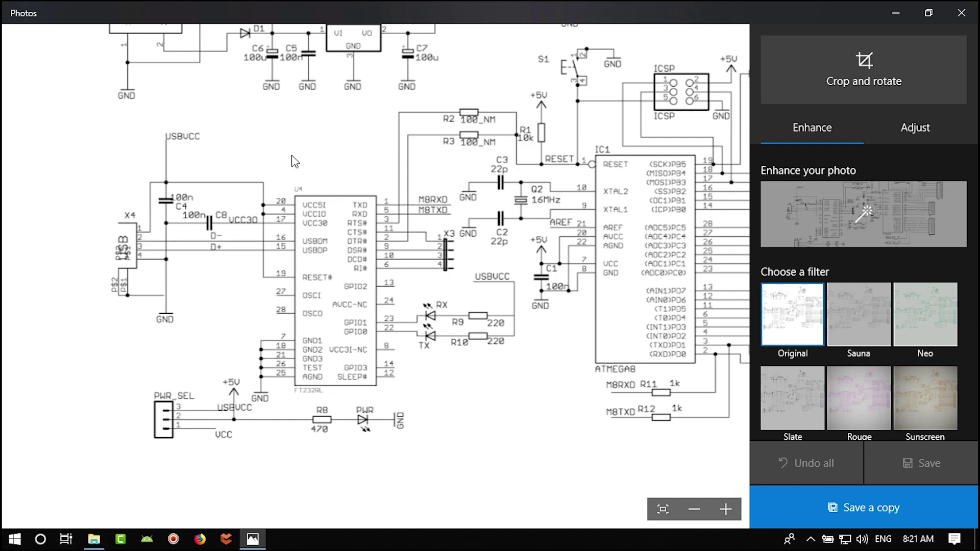
scroll(282, 217, "up", 2)
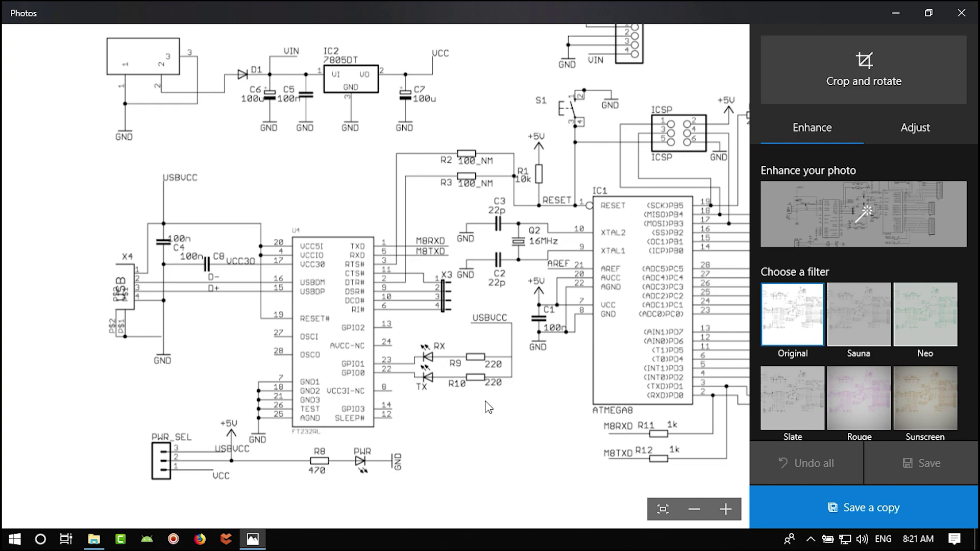
left_click_drag(488, 405, 193, 417)
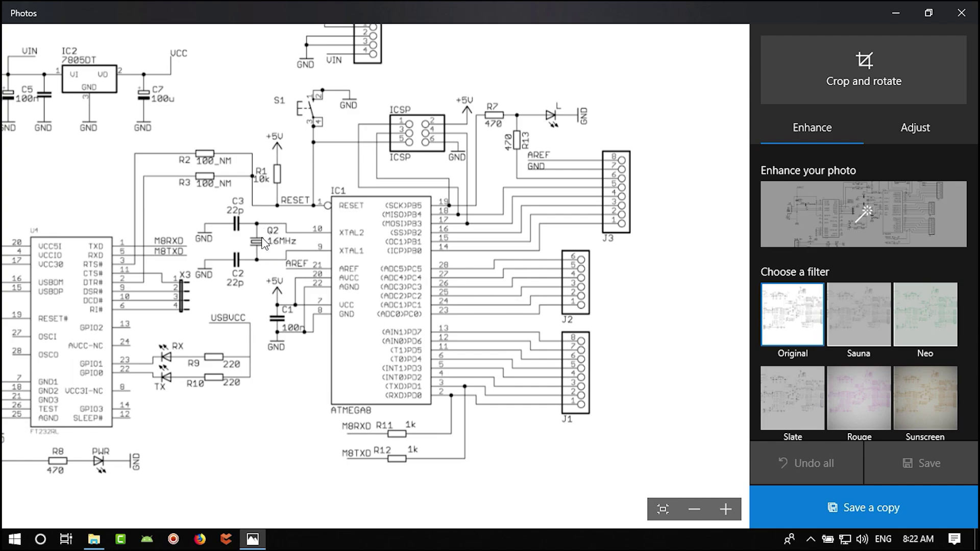
- Scroll up and down through the schematic image in Windows Photos to finish studying it
scroll(260, 245, "up", 1)
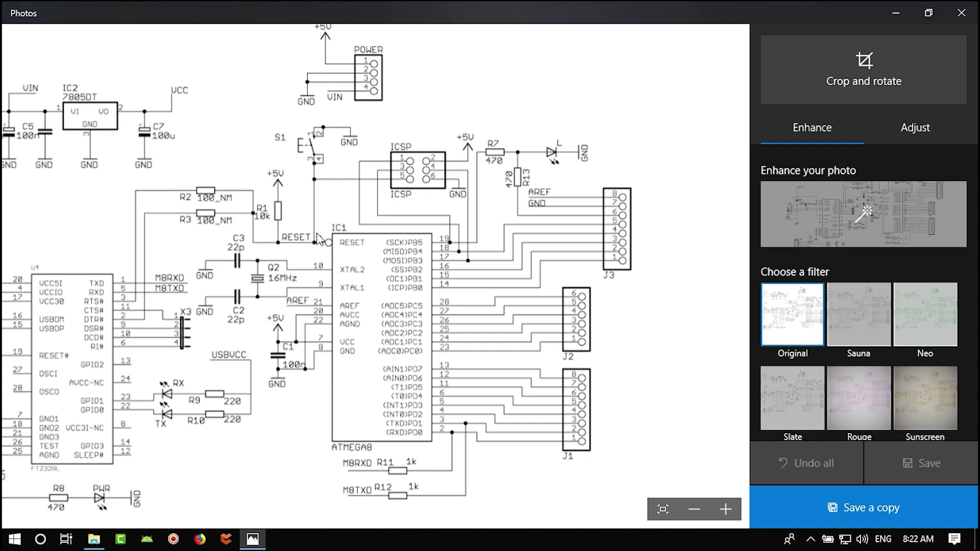
scroll(356, 244, "up", 1)
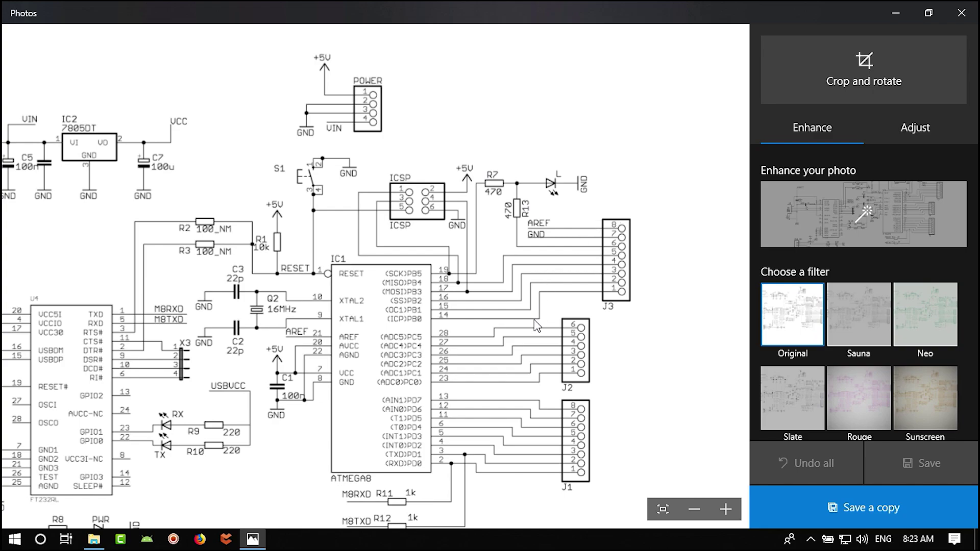
scroll(612, 439, "down", 1)
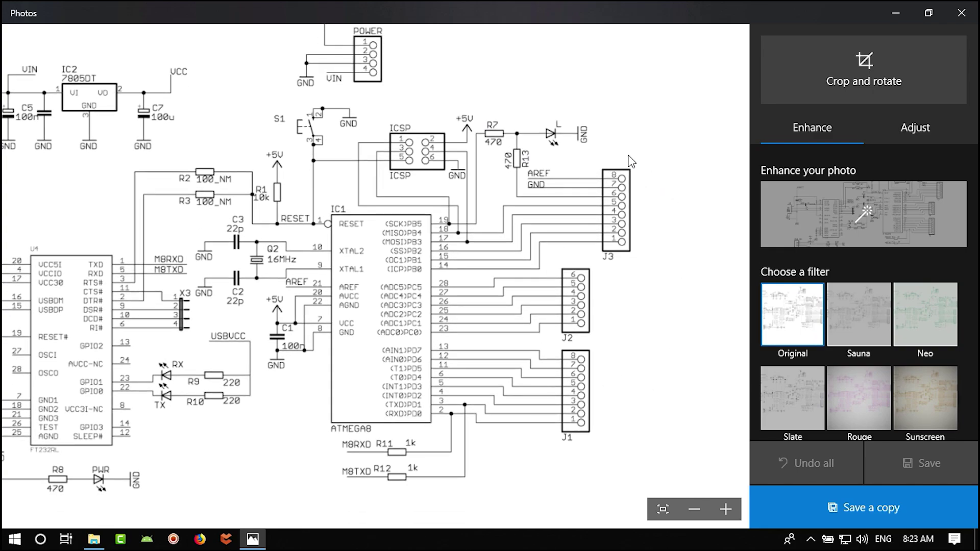
scroll(534, 236, "down", 1, "ctrl")
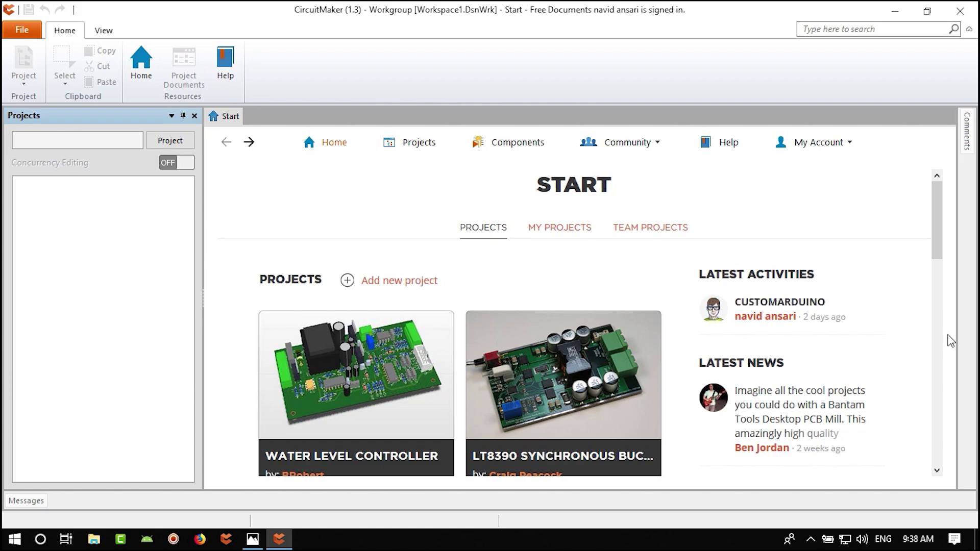
- Scroll the Start page down to the last featured projects, including Water Level Controller, Flexipower and Nixie
scroll(914, 352, "down", 3)
scroll(868, 363, "up", 2)
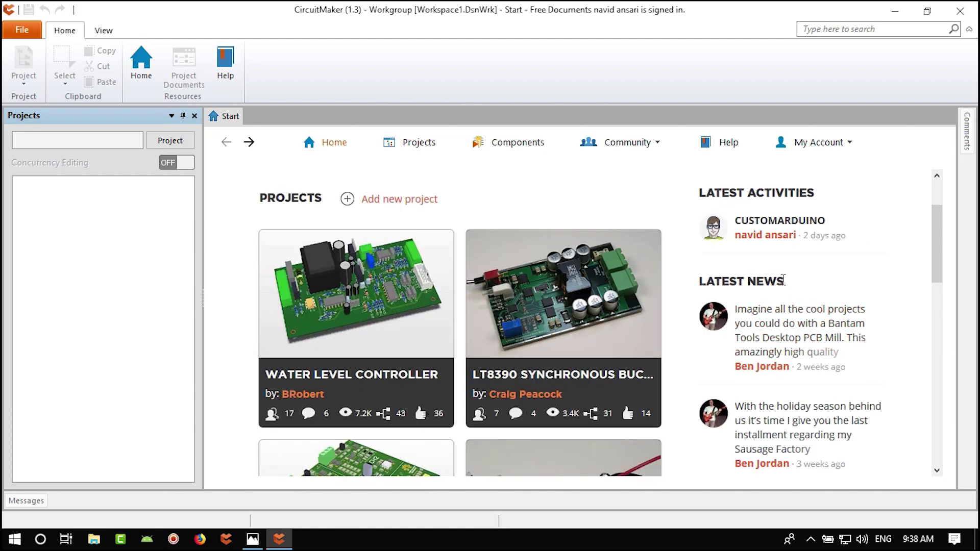
left_click_drag(783, 280, 708, 281)
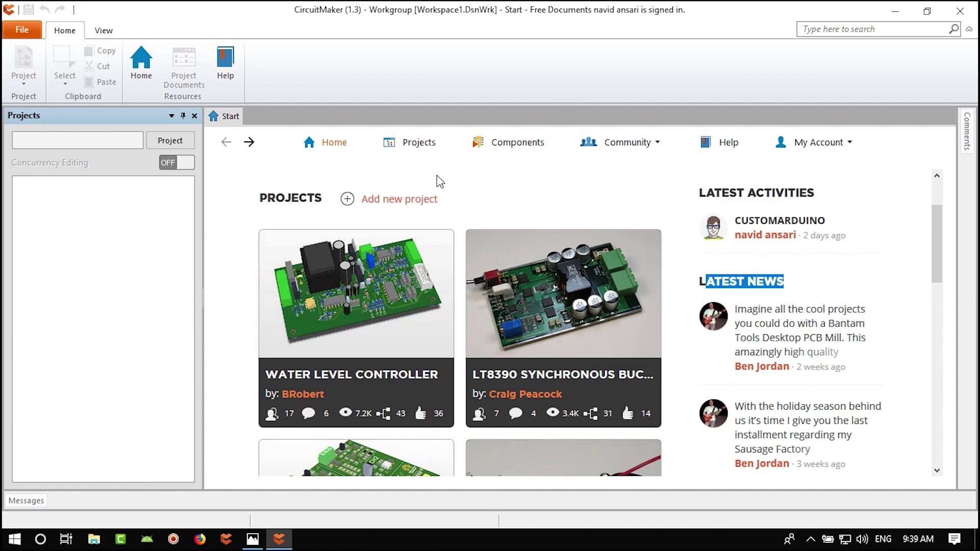
scroll(437, 286, "down", 10)
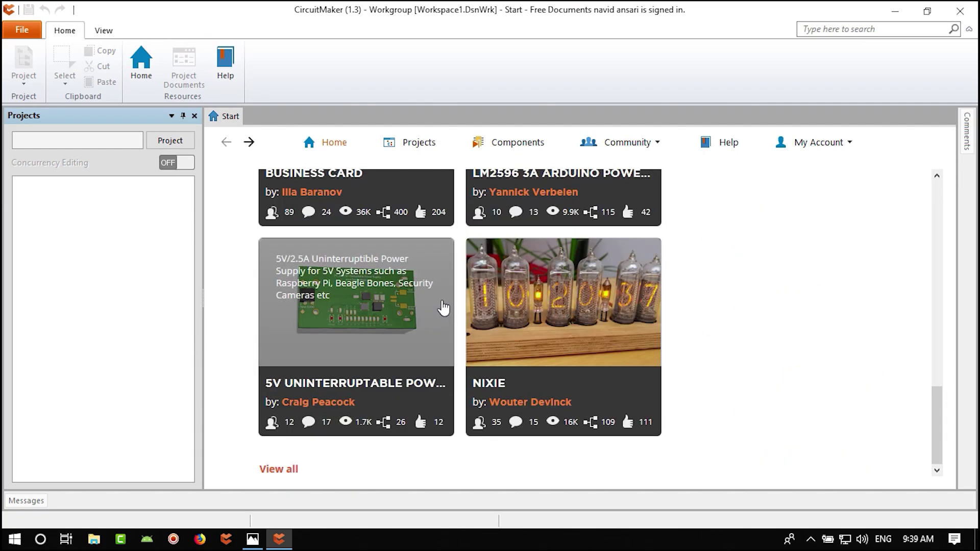
- Open the View all project listing, sorted by Most Trending, and jump to page 7
left_click(284, 475)
scroll(444, 378, "down", 15)
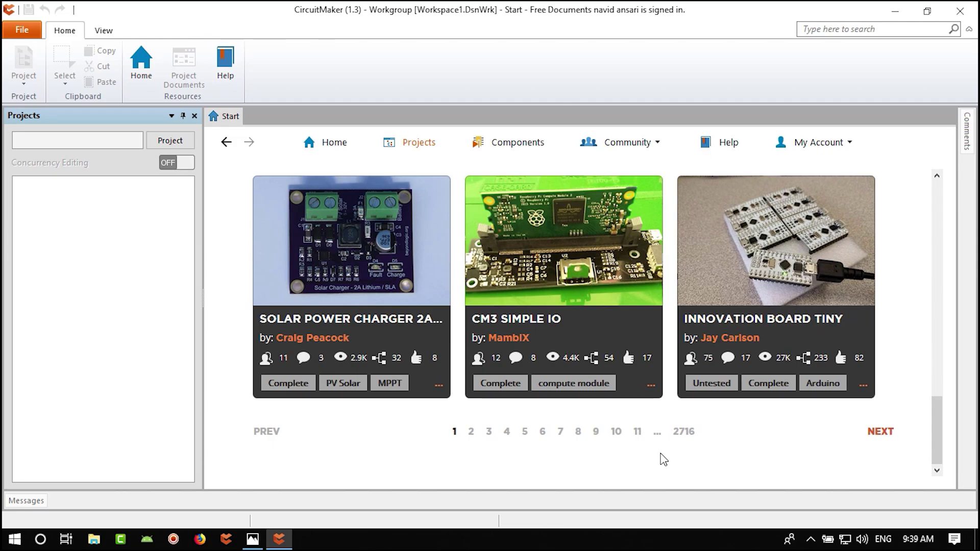
scroll(661, 458, "up", 5)
scroll(664, 459, "up", 8)
scroll(581, 366, "down", 10)
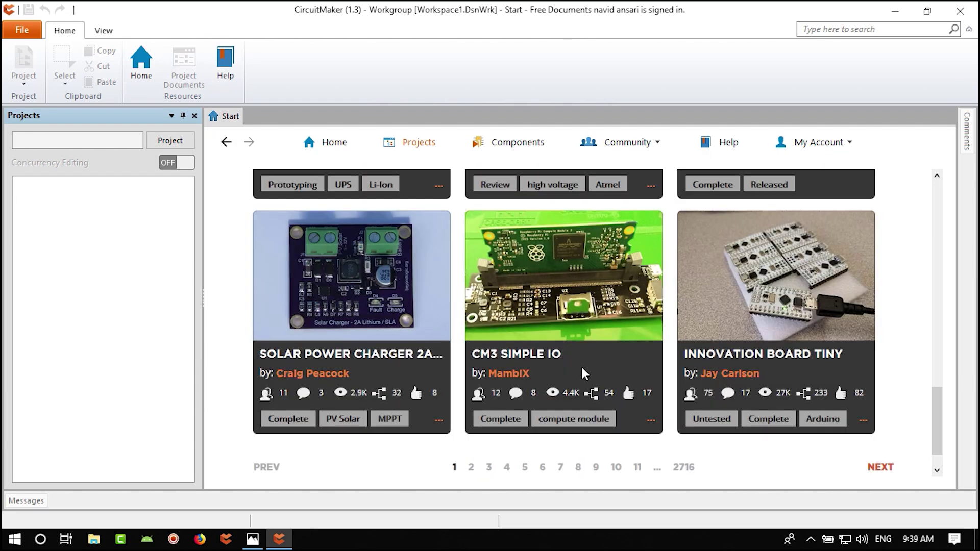
scroll(633, 399, "up", 10)
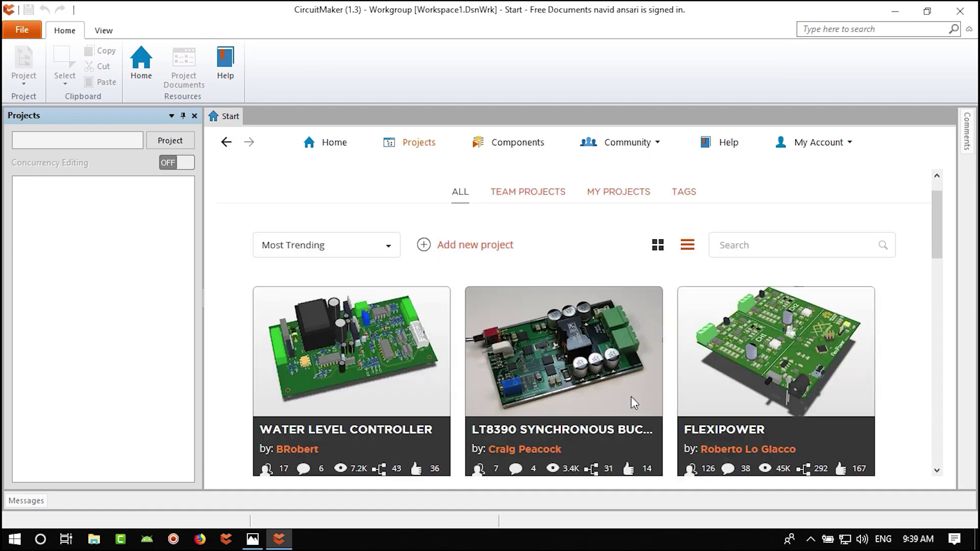
scroll(458, 341, "down", 10)
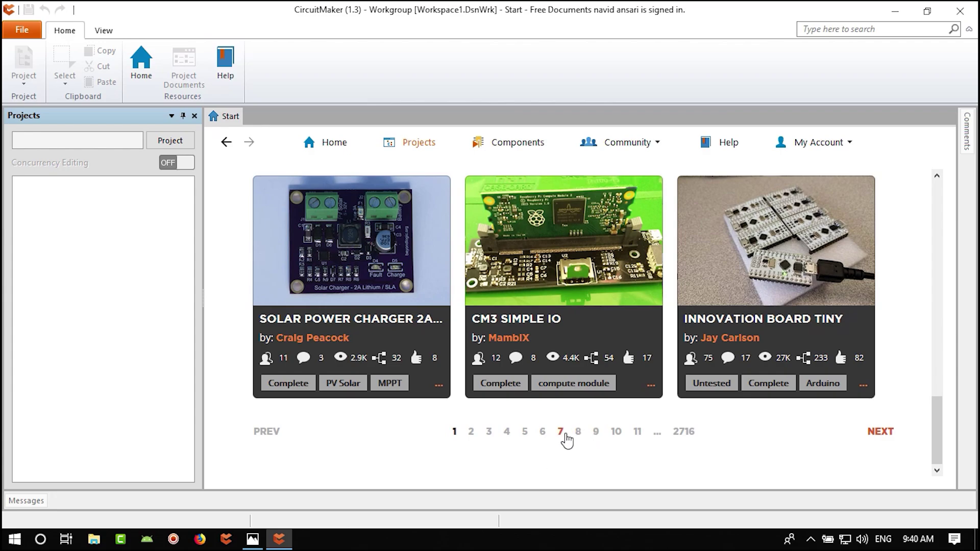
left_click(562, 433)
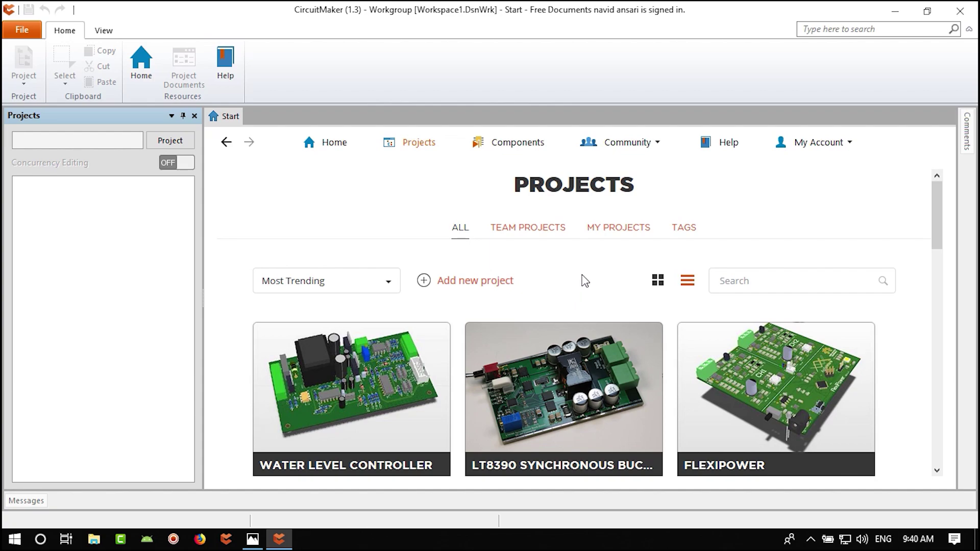
- Return to the Start page, filter to My Projects, and open the CUSTOMARDUINO project page
left_click(226, 143)
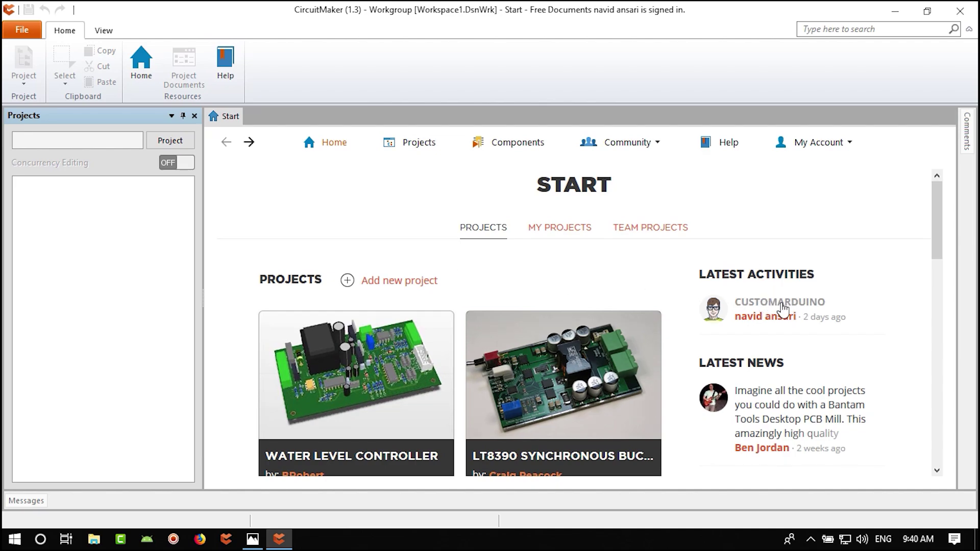
left_click(553, 231)
scroll(556, 281, "down", 4)
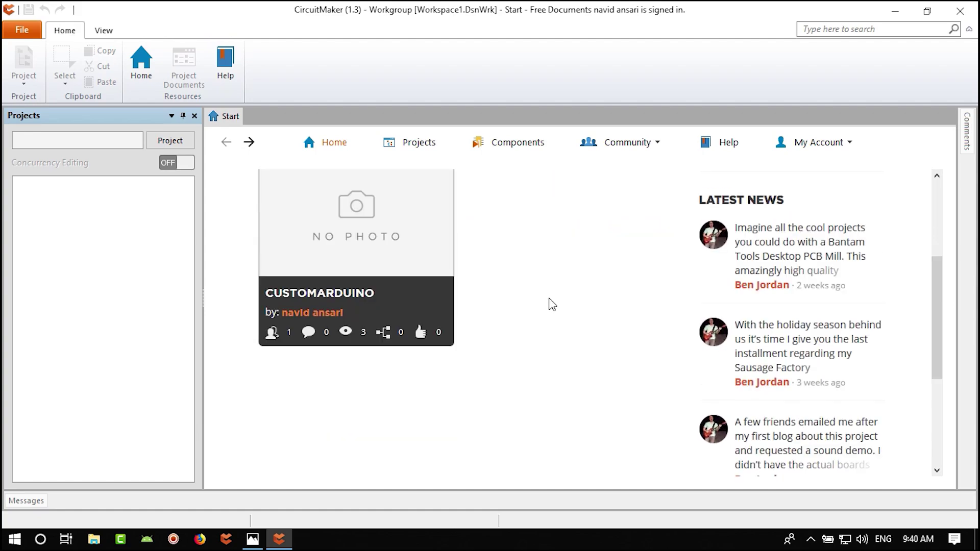
scroll(550, 304, "up", 2)
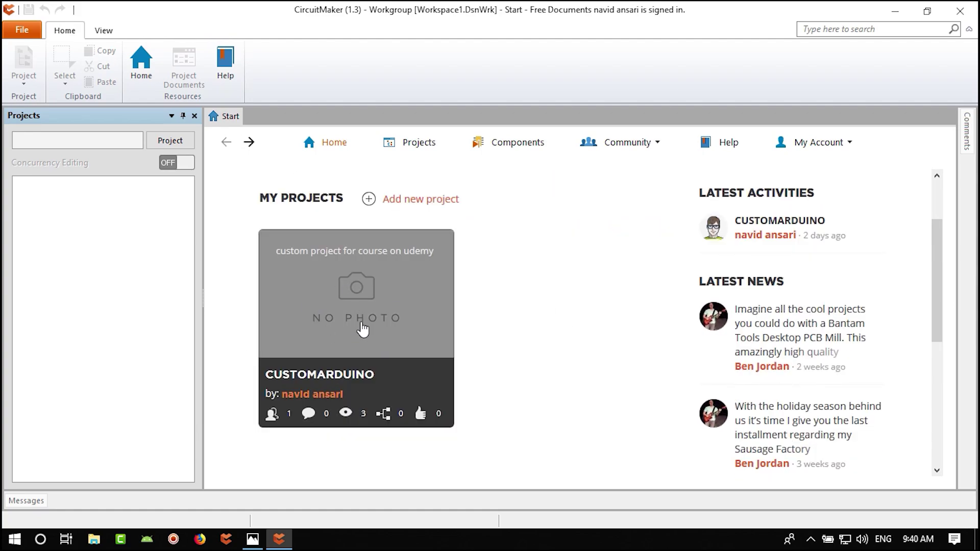
left_click(352, 378)
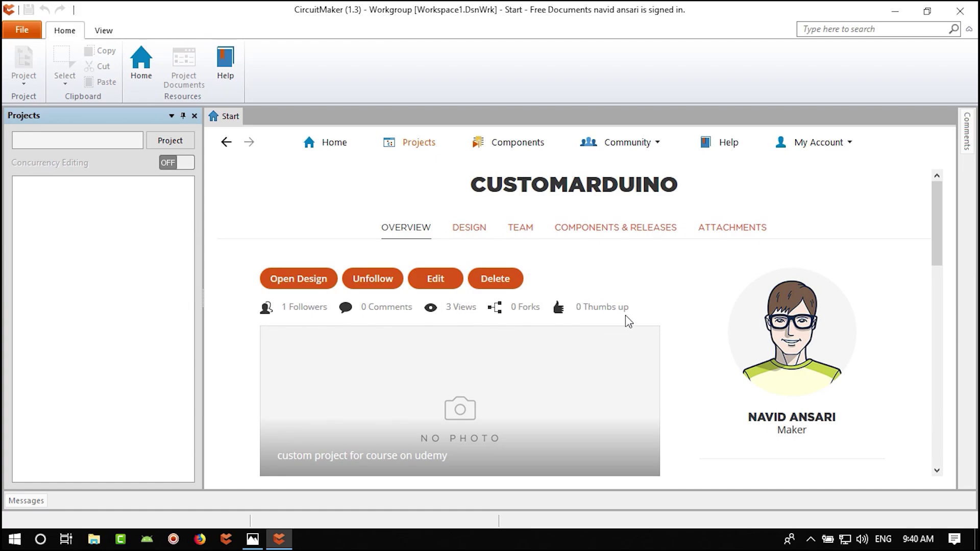
scroll(681, 339, "down", 2)
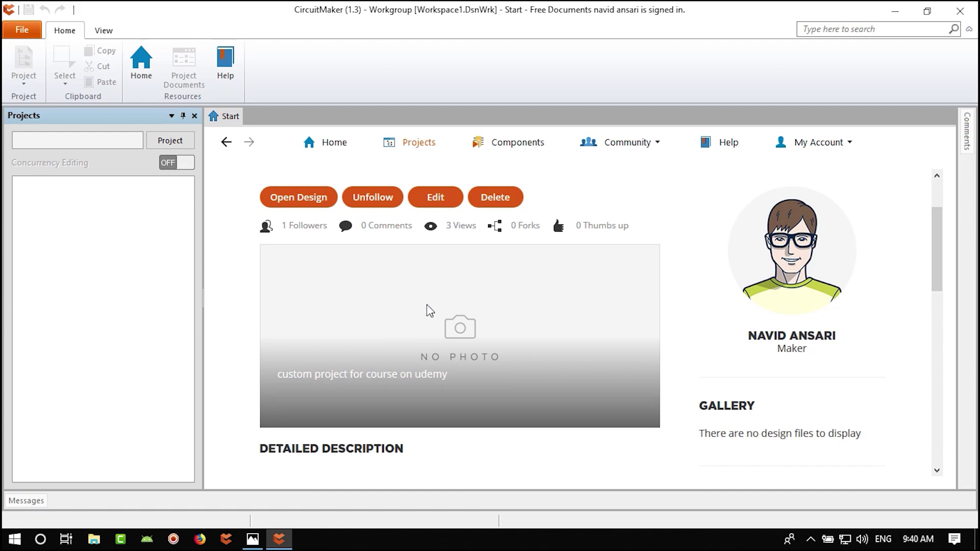
- Edit the CustomArduino project details and start adding a new main image
left_click(440, 202)
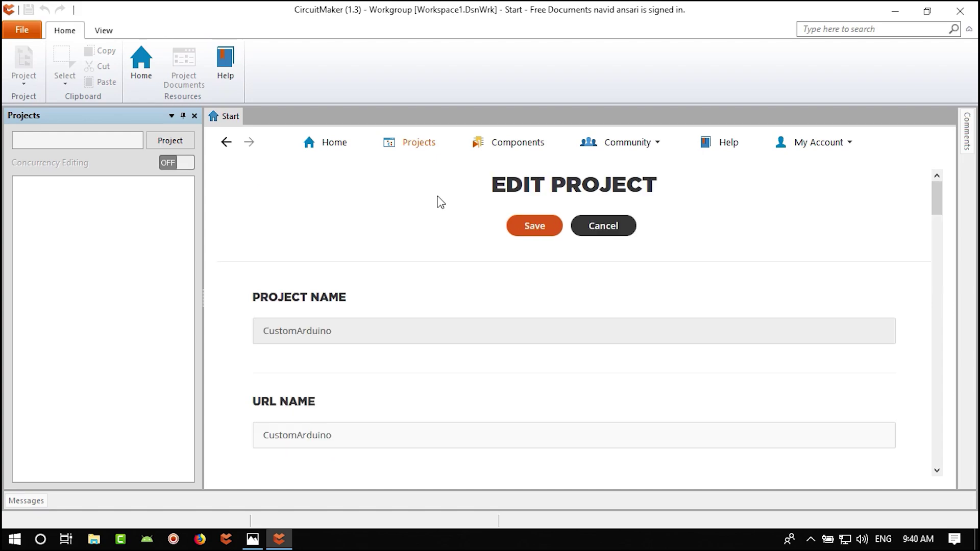
scroll(352, 376, "down", 5)
scroll(372, 373, "down", 2)
scroll(393, 373, "up", 1)
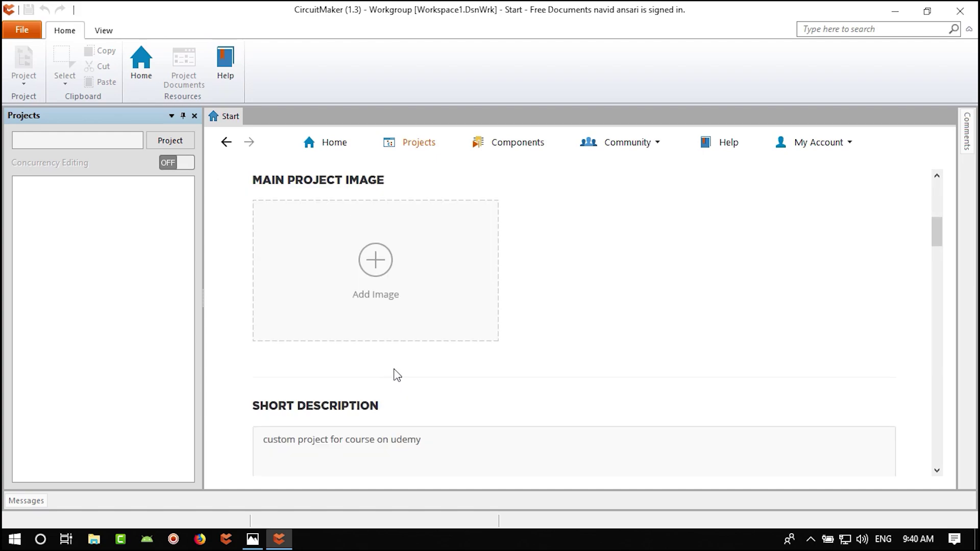
left_click(375, 260)
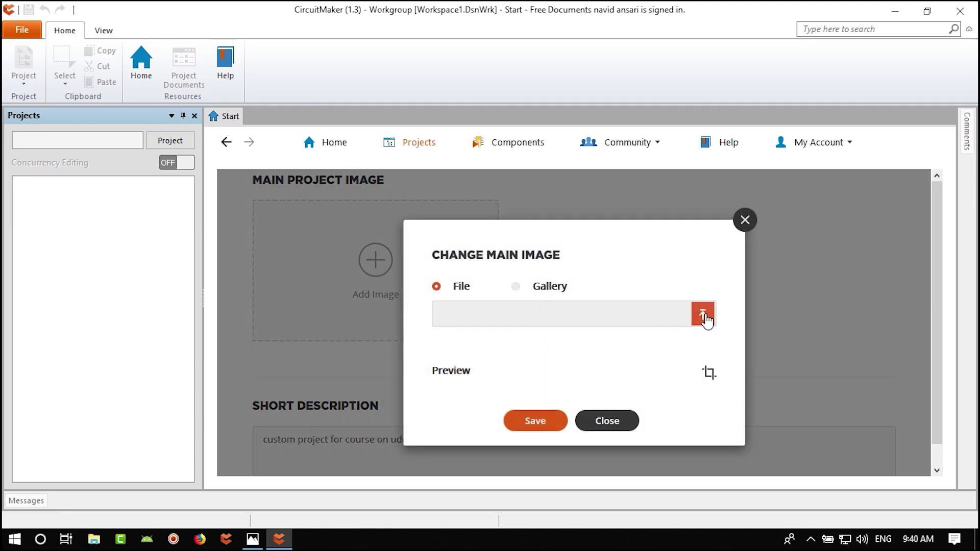
- Upload 01.png from the circuitmaker folder as the new main image
left_click(704, 315)
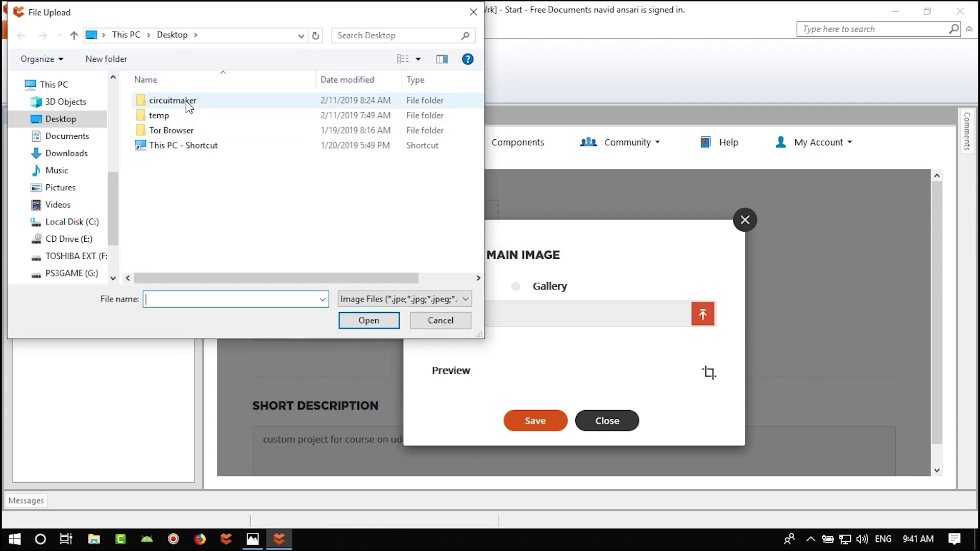
double_click(186, 100)
left_click(171, 110)
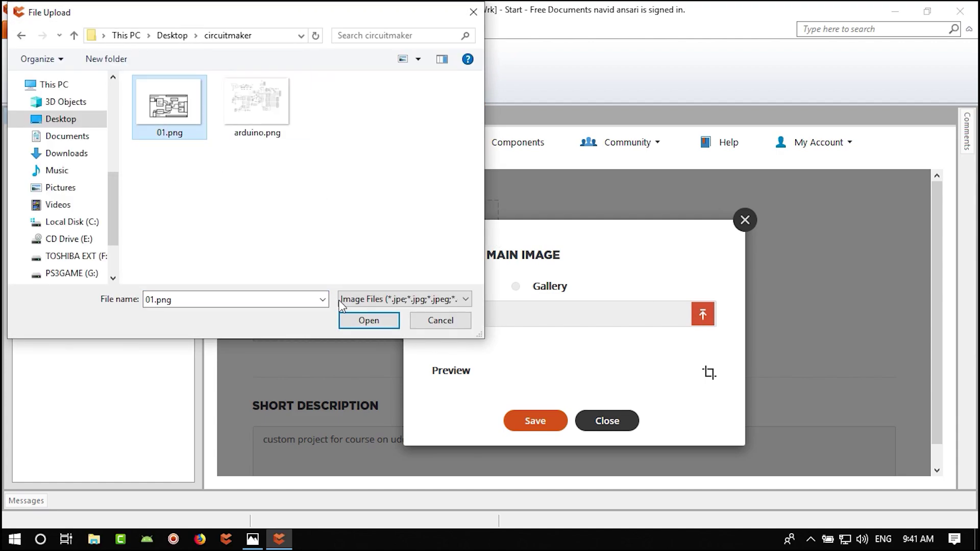
left_click(370, 321)
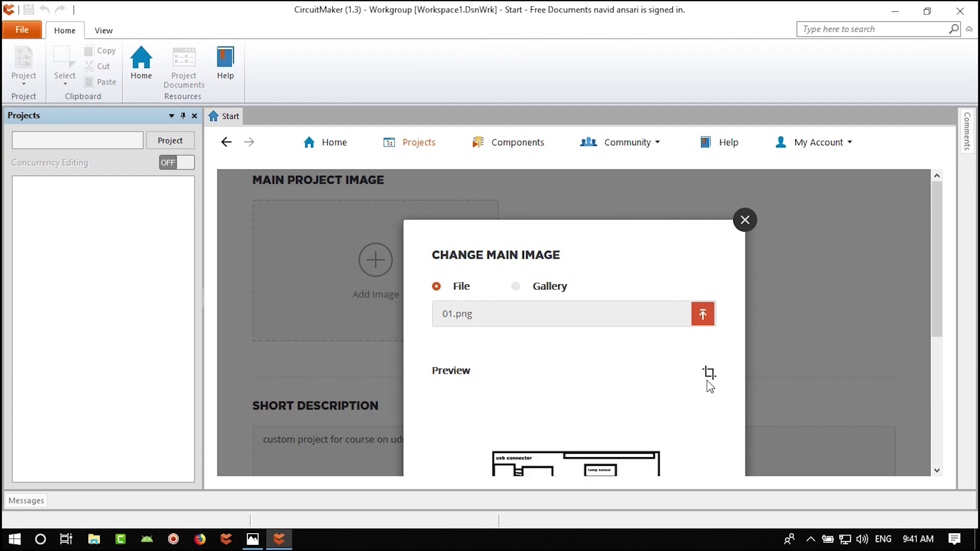
- Crop the image around the whole block diagram, save it, and save the project edits
scroll(585, 380, "down", 3)
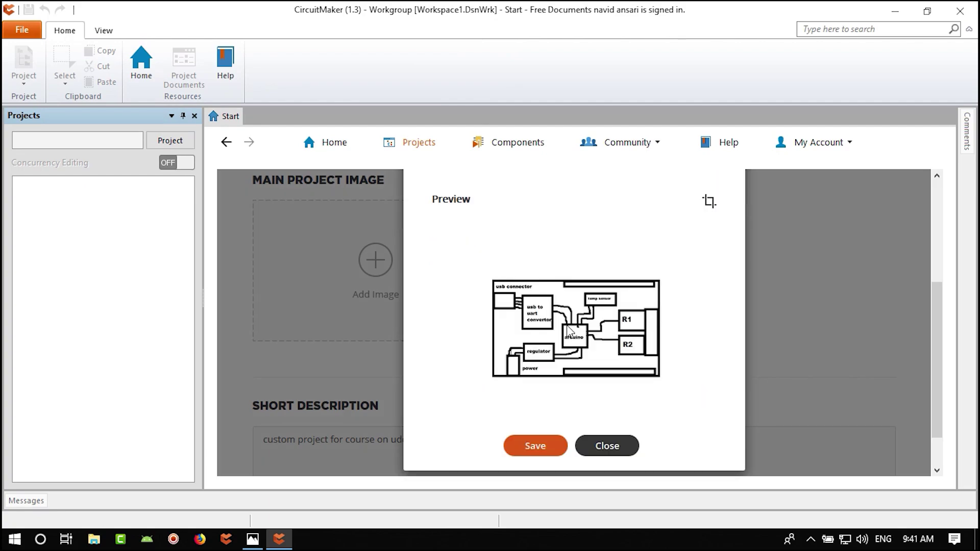
left_click(709, 202)
scroll(562, 365, "down", 3)
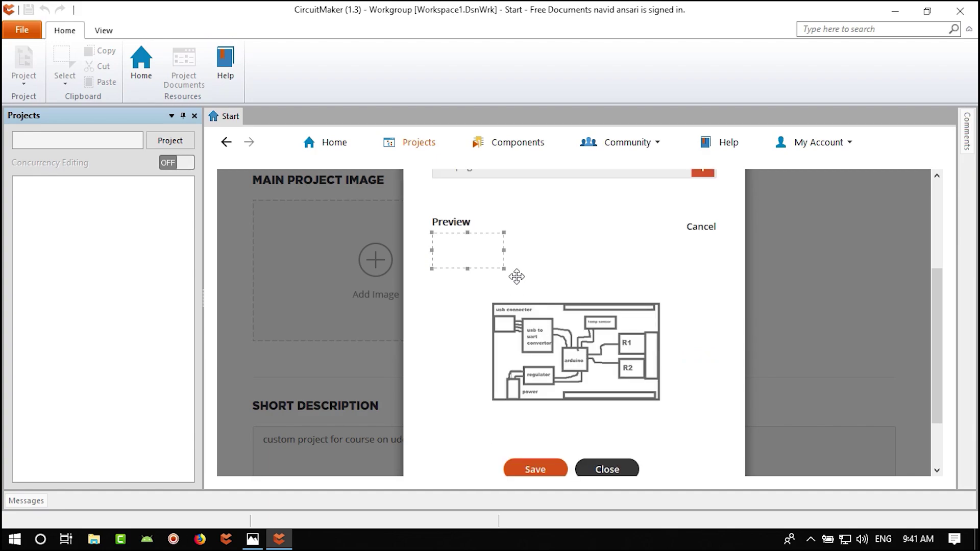
left_click_drag(515, 274, 673, 406)
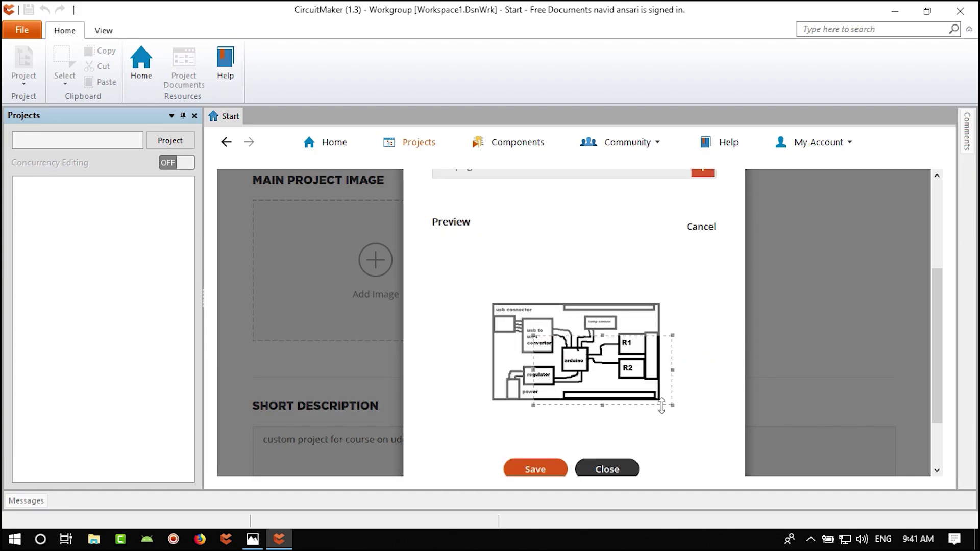
left_click_drag(532, 335, 458, 298)
left_click_drag(531, 353, 539, 352)
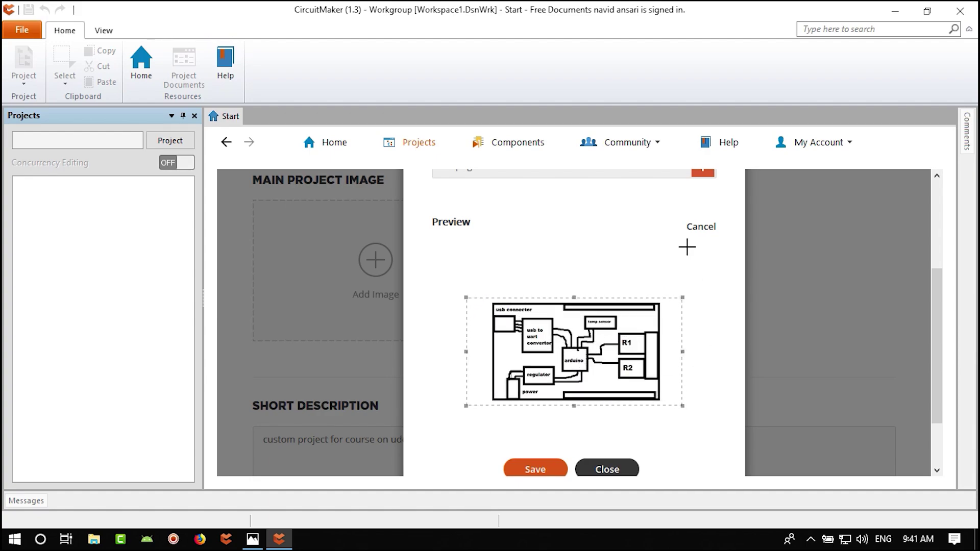
scroll(704, 301, "up", 1)
scroll(710, 309, "down", 1)
scroll(688, 406, "down", 1)
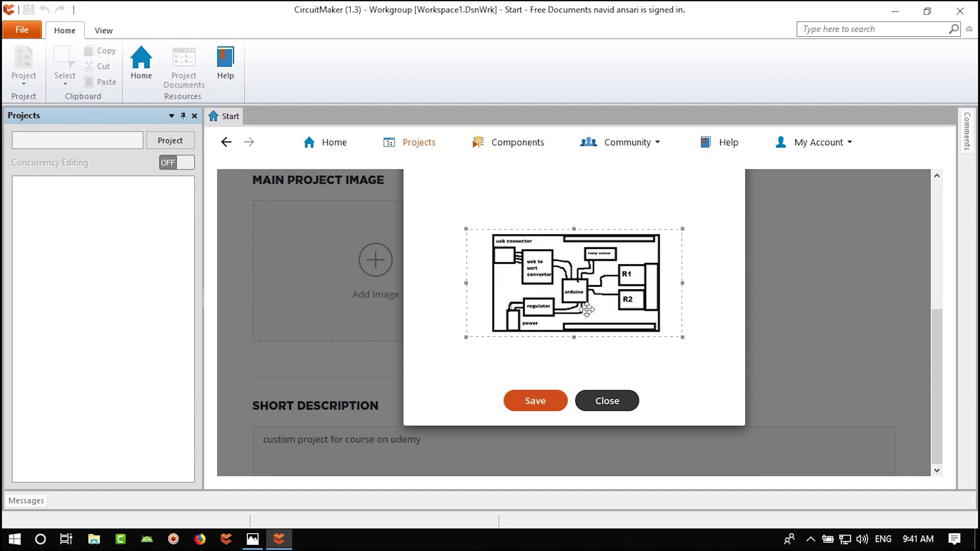
left_click(540, 403)
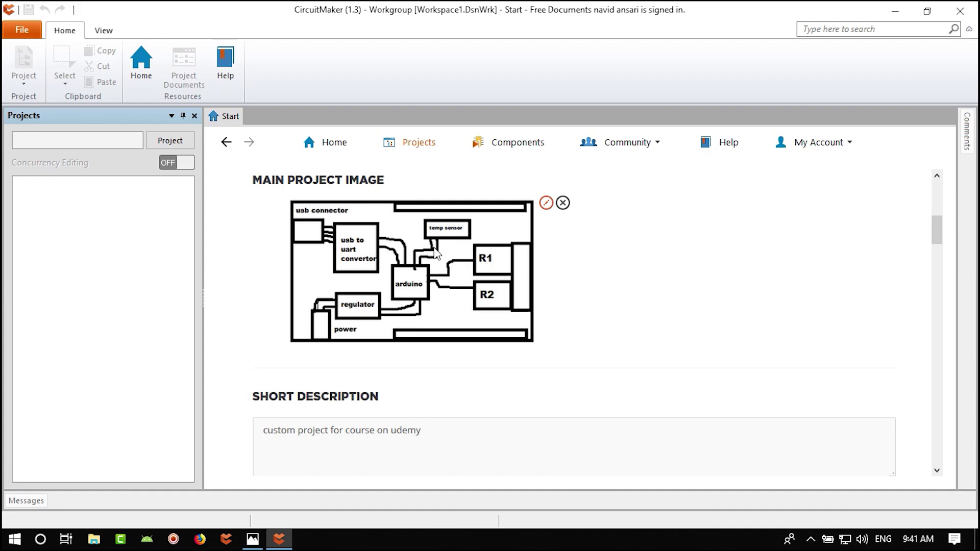
scroll(445, 248, "up", 5)
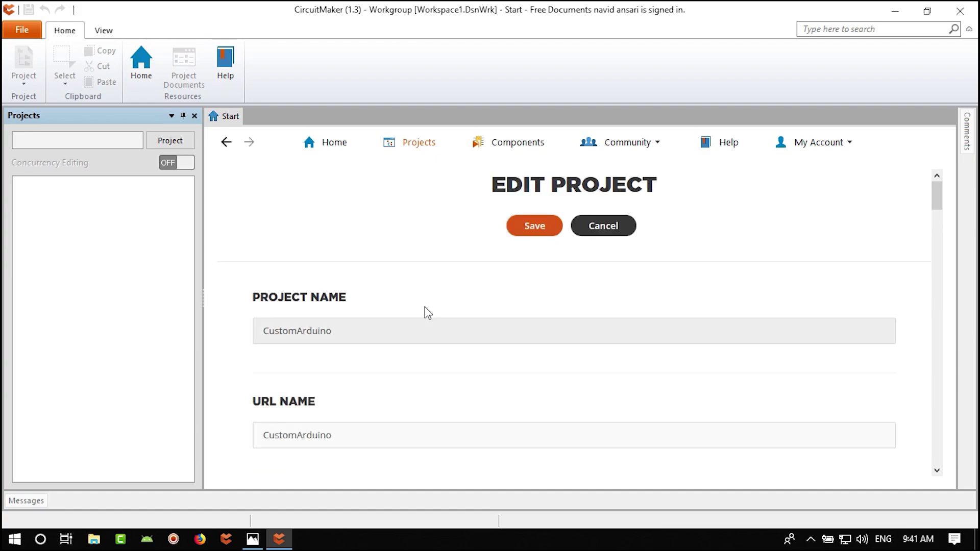
left_click(535, 227)
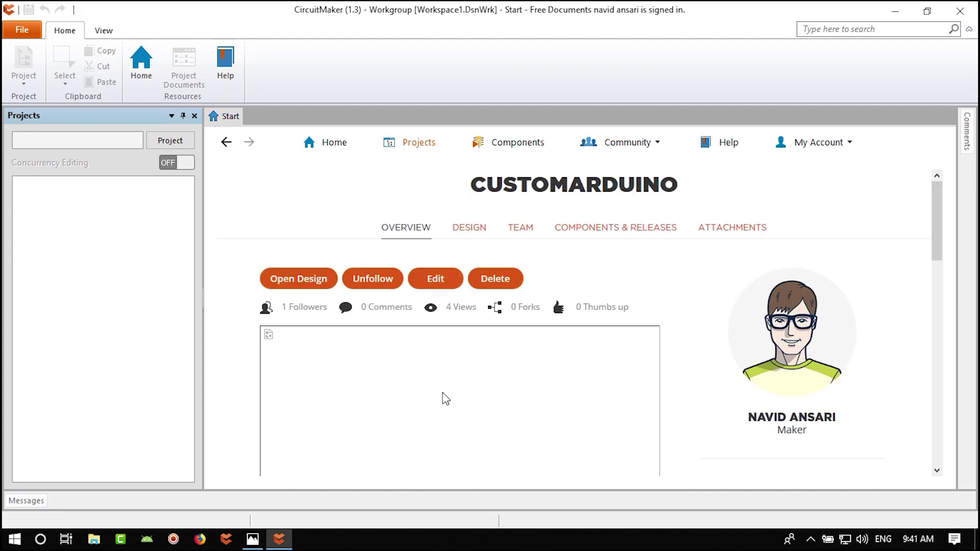
- Open the CustomArduino design so Main.SchDoc loads under Source Documents in the Projects panel
scroll(408, 371, "down", 3)
scroll(407, 372, "up", 2)
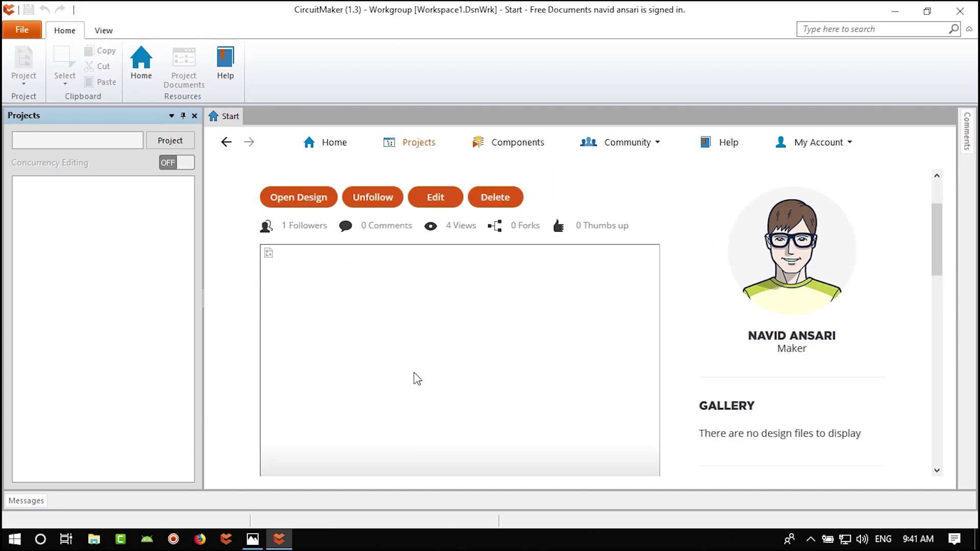
scroll(438, 360, "up", 2)
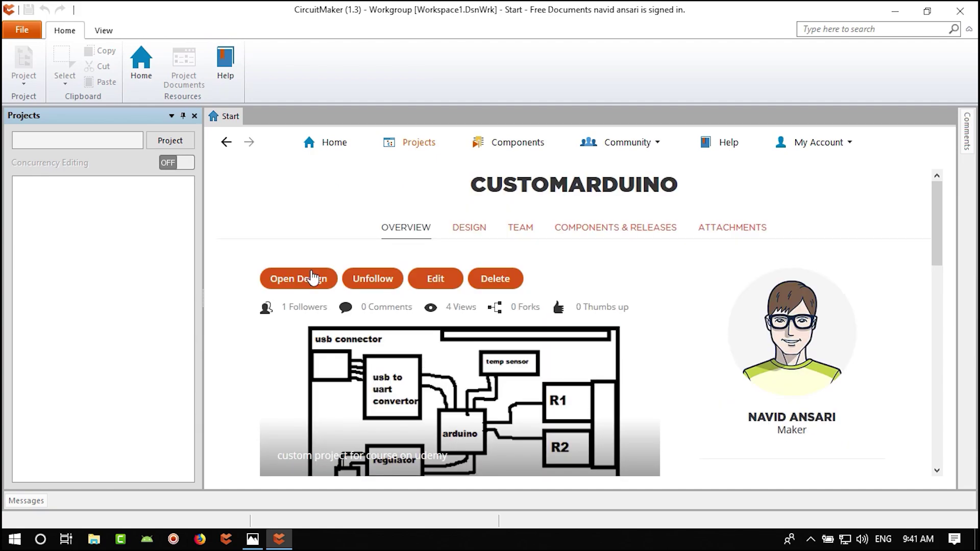
left_click(294, 279)
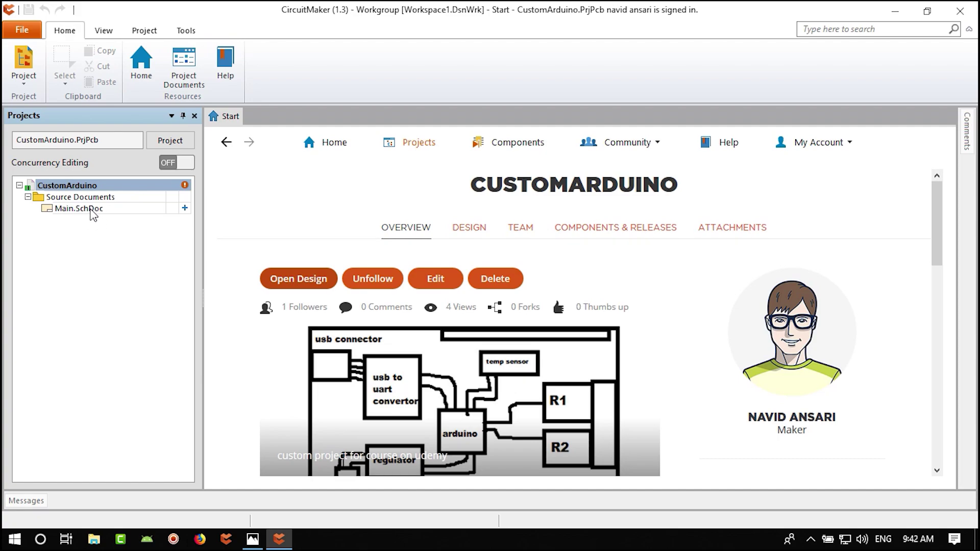
- Open Main.SchDoc and zoom out until the whole blank sheet fits
double_click(79, 209)
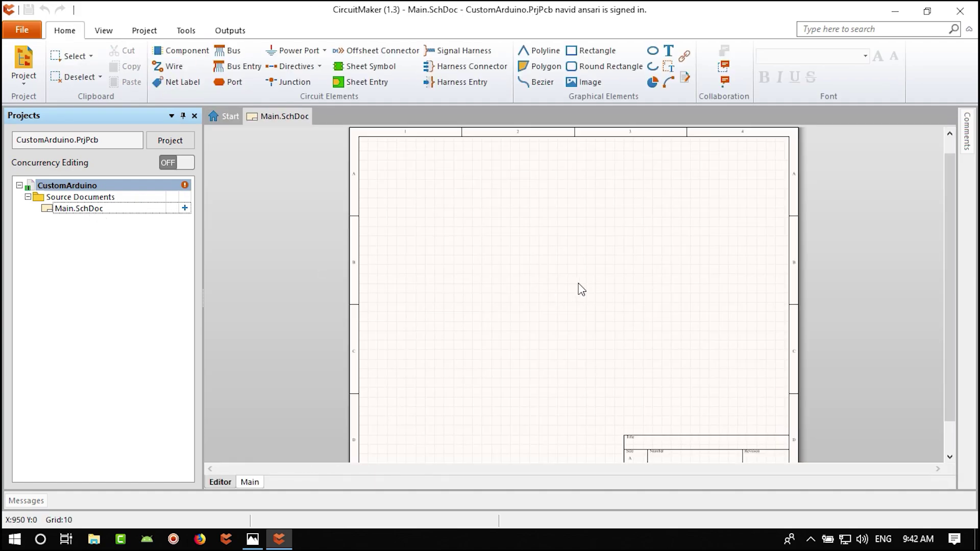
scroll(582, 289, "down", 5, "ctrl")
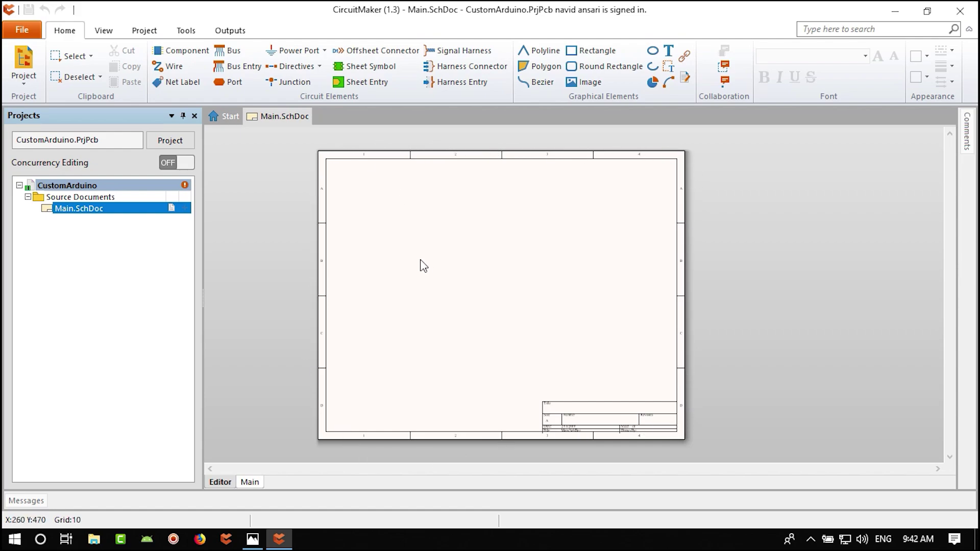
key("alt+Tab")
left_click_drag(251, 189, 624, 251)
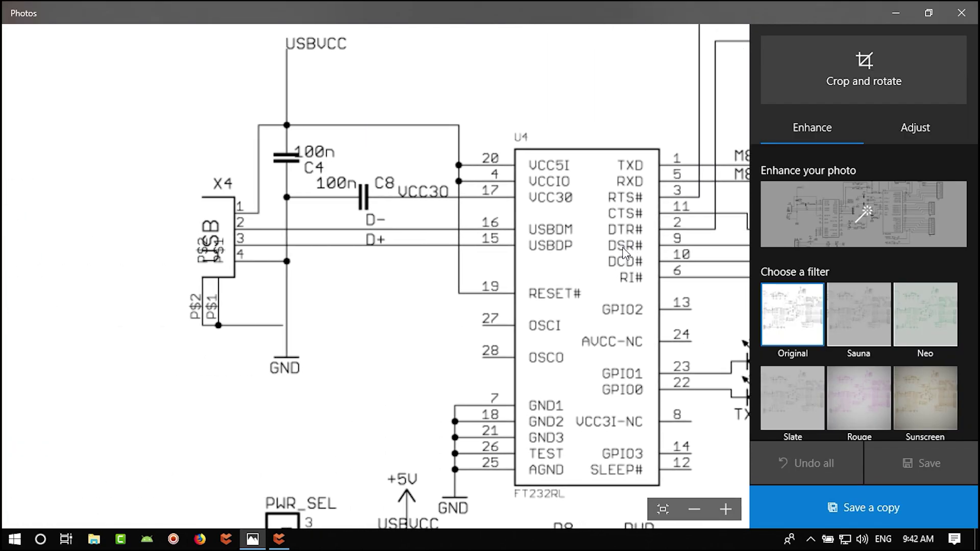
scroll(360, 286, "down", 6)
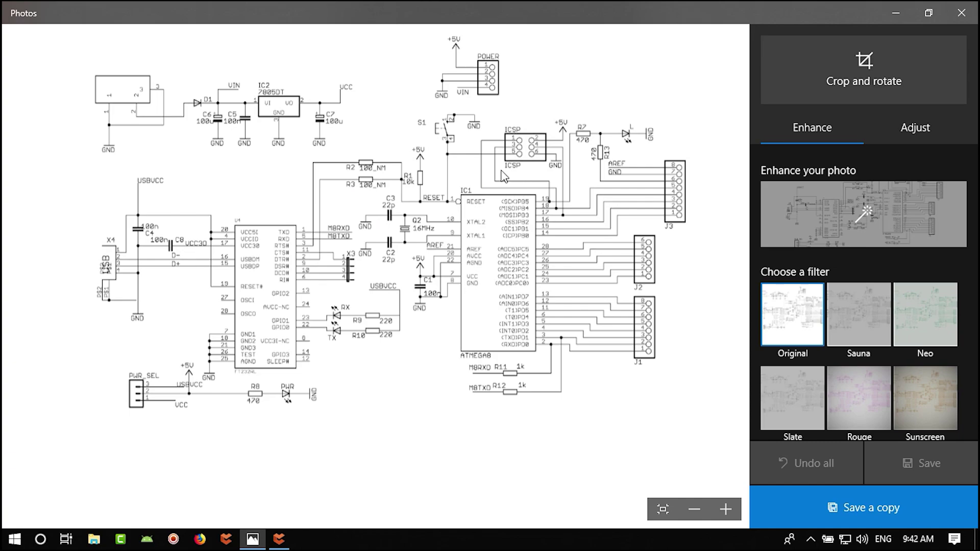
left_click_drag(417, 174, 418, 185)
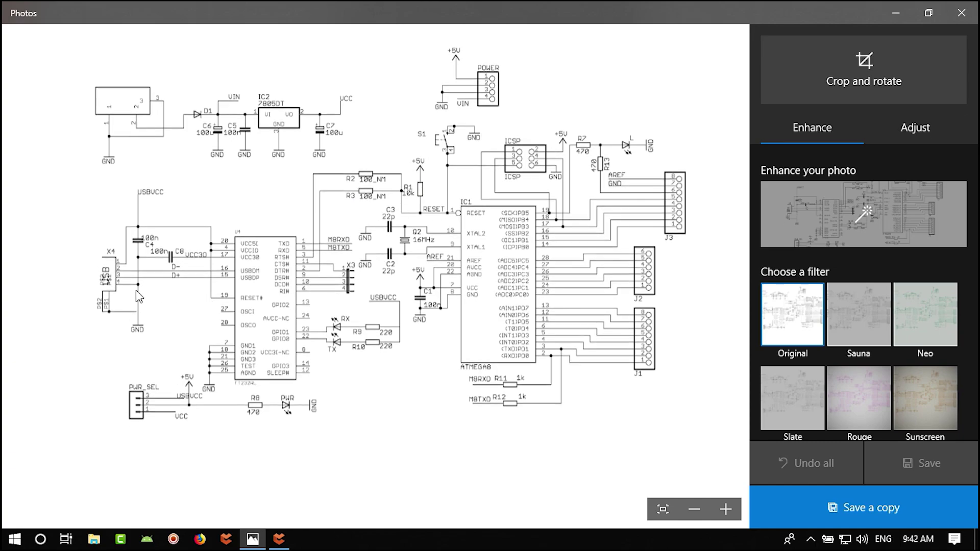
scroll(107, 290, "up", 1)
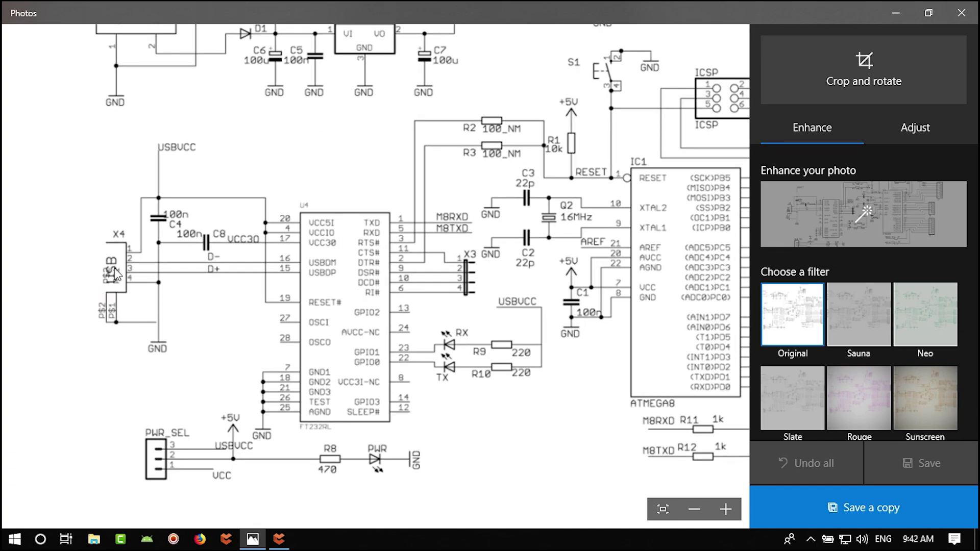
left_click_drag(298, 176, 294, 316)
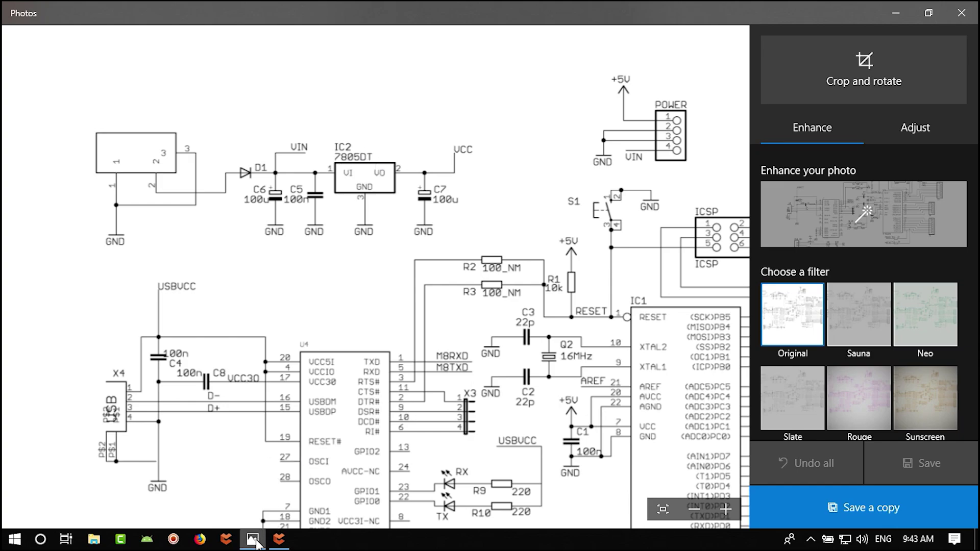
mouse_move(253, 545)
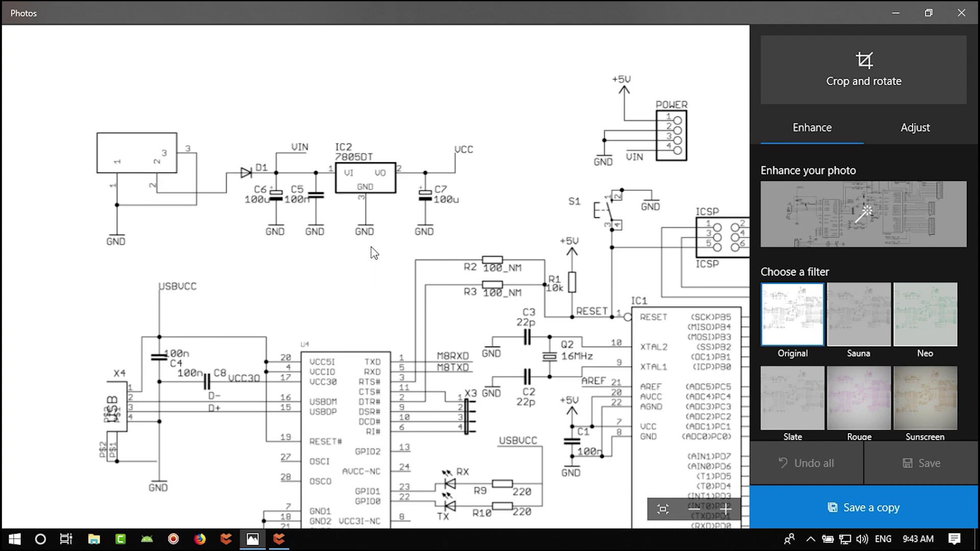
left_click(204, 540)
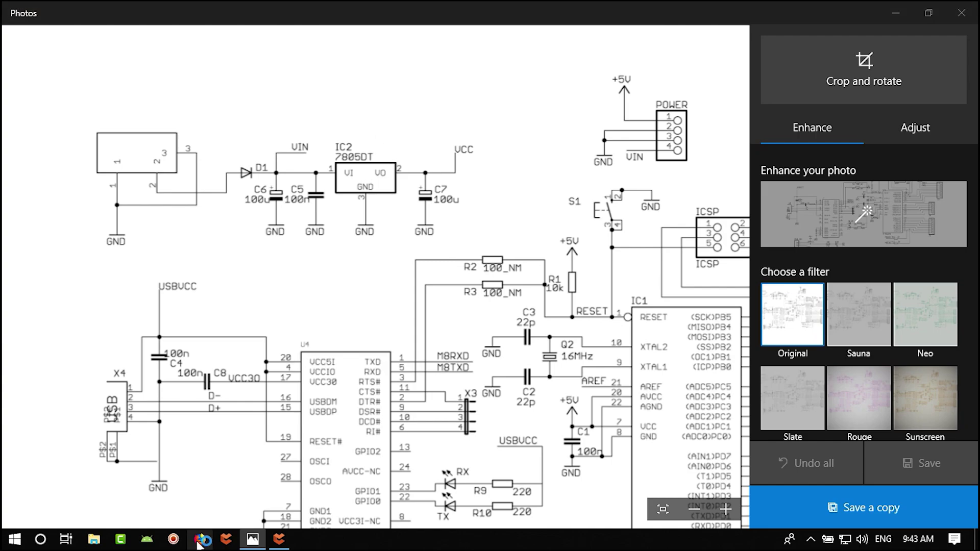
left_click(898, 15)
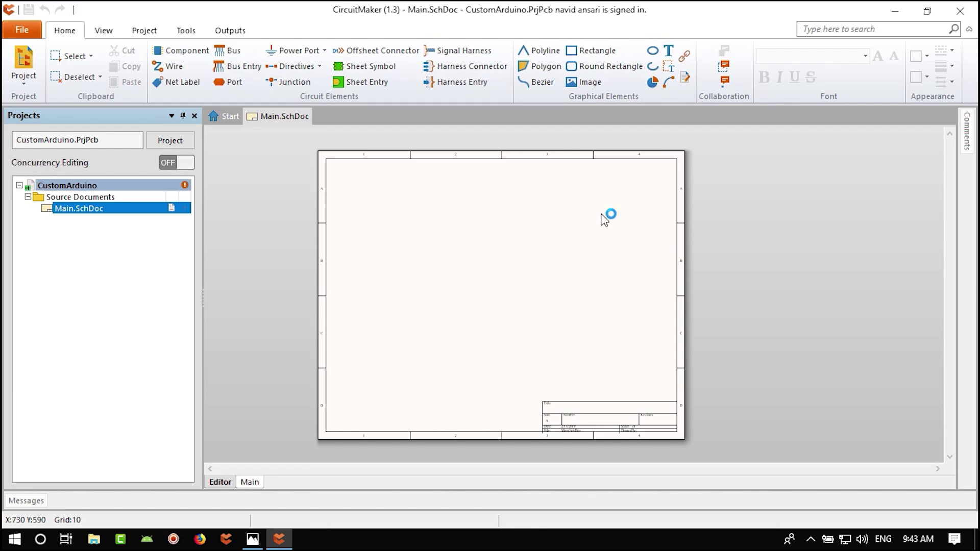
- Zoom the blank Main.SchDoc sheet in and out, and bring up the View ribbon commands
scroll(446, 262, "up", 4, "ctrl")
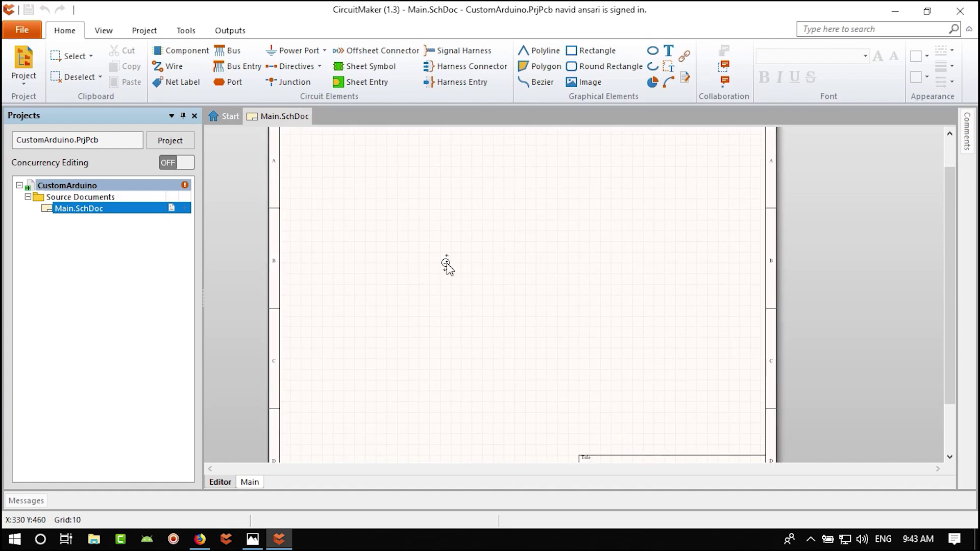
scroll(460, 306, "down", 4, "ctrl")
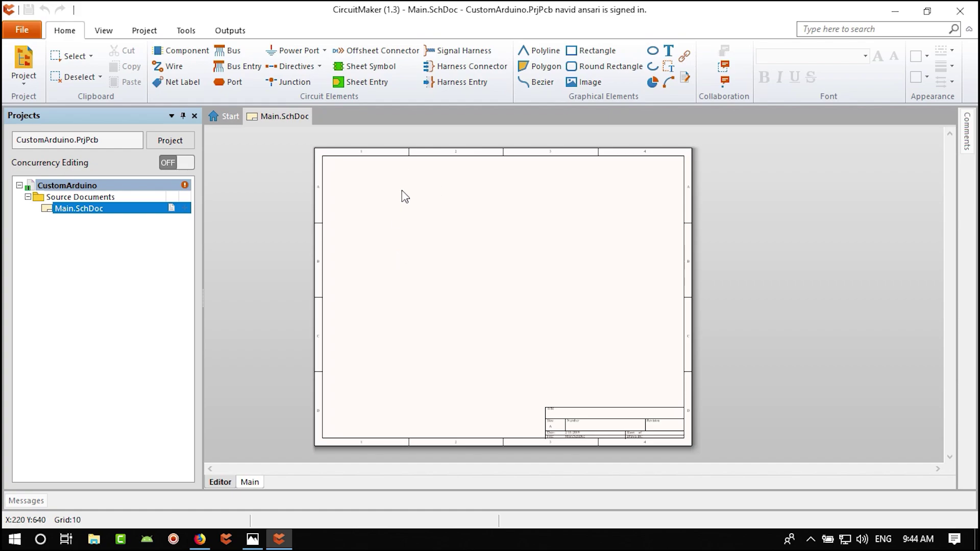
left_click(104, 31)
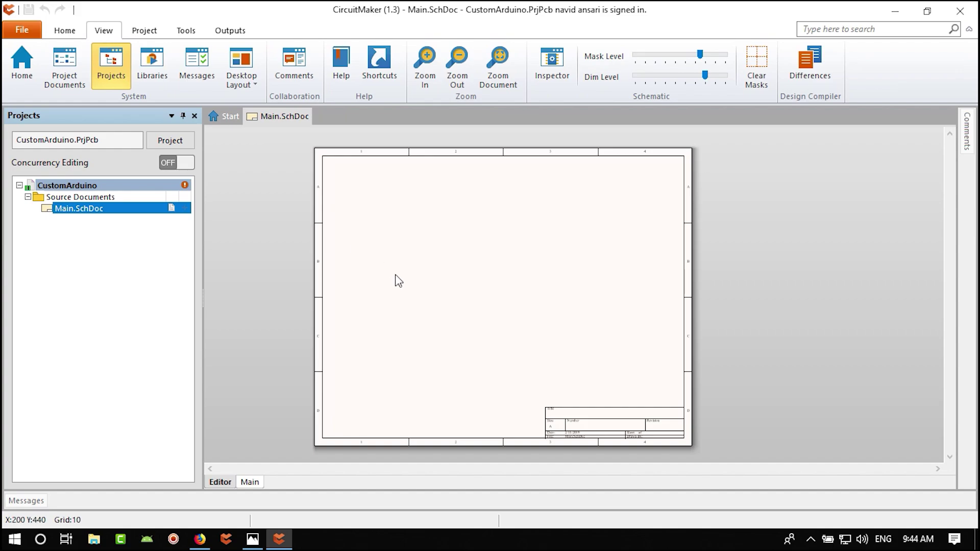
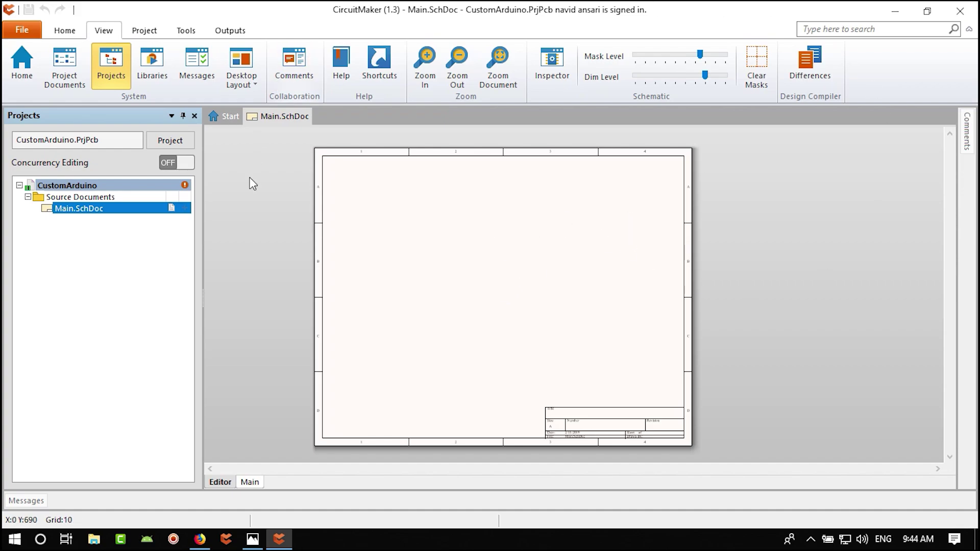
- Close the Projects panel, shift the blank sheet rightward, and show the Libraries panel
right_click_drag(401, 284, 411, 282)
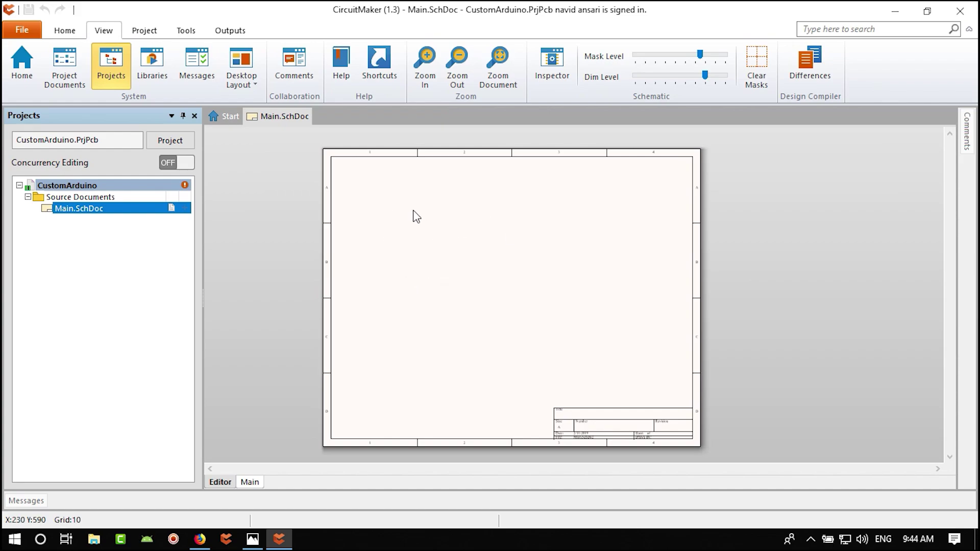
left_click(112, 71)
left_click(112, 72)
left_click(113, 60)
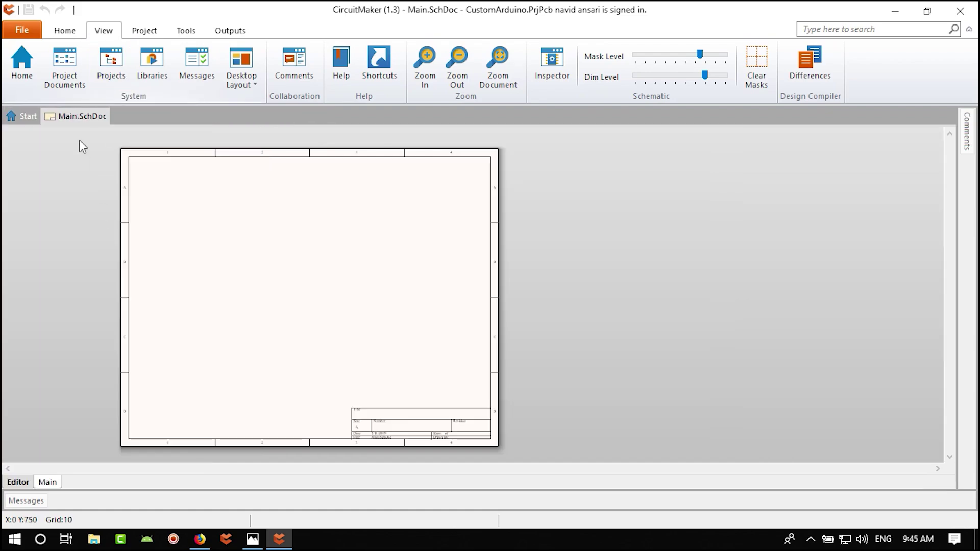
right_click_drag(197, 291, 260, 287)
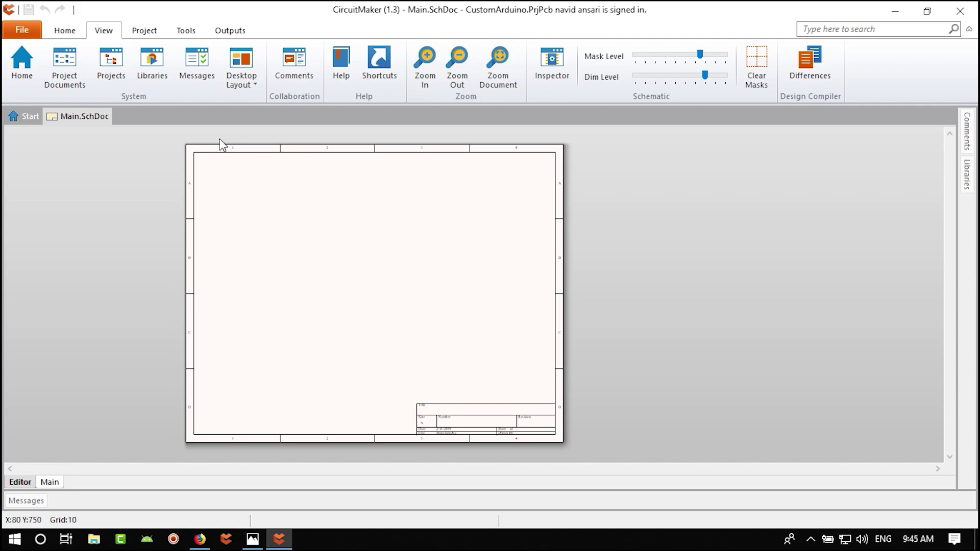
left_click(158, 61)
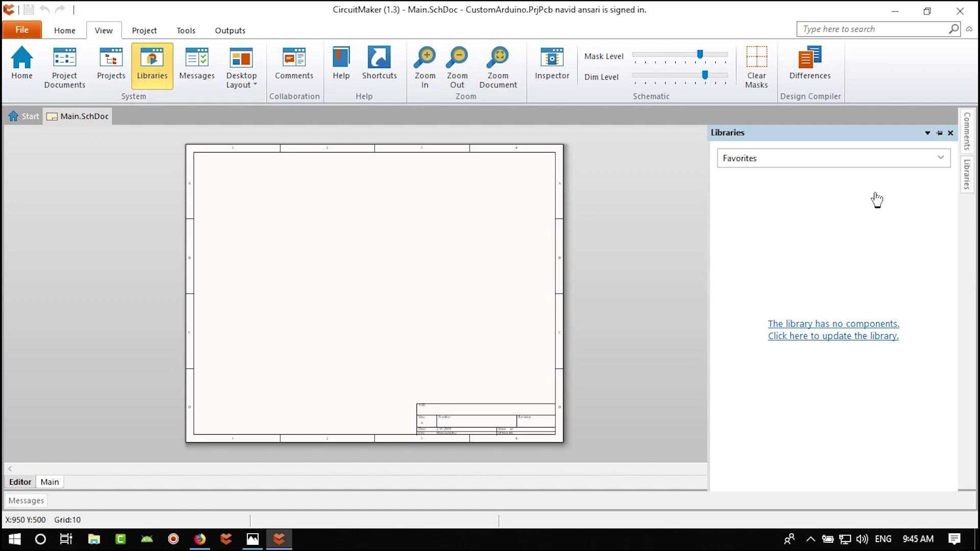
- Close and reopen the Libraries panel
left_click(971, 179)
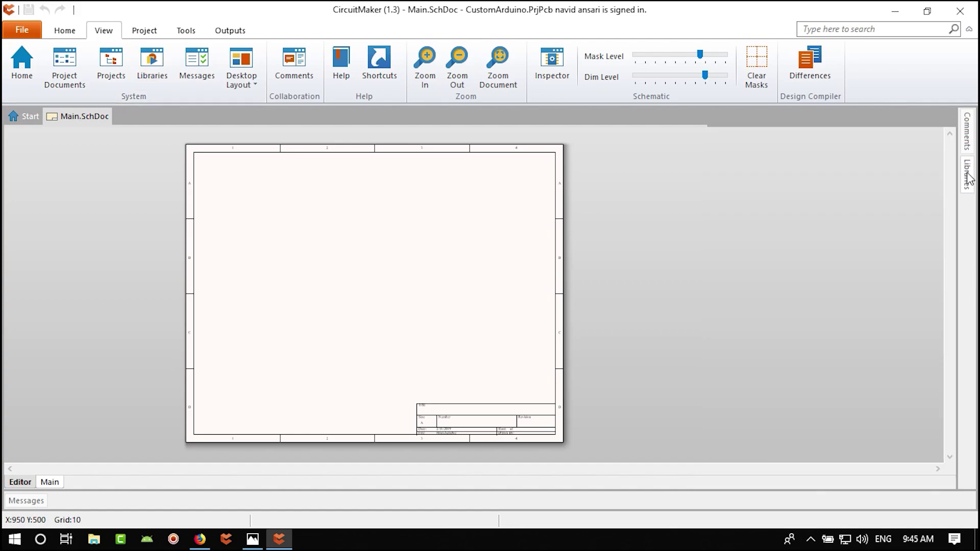
left_click(970, 178)
left_click(970, 179)
left_click(147, 63)
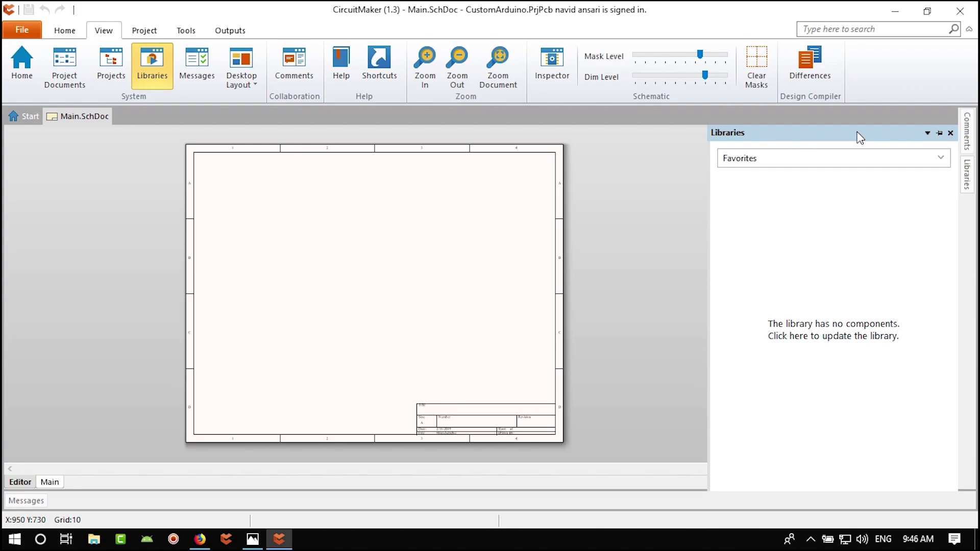
- Undock the Libraries panel into a wide floating window and set its source to Octopart
left_click_drag(851, 133, 331, 51)
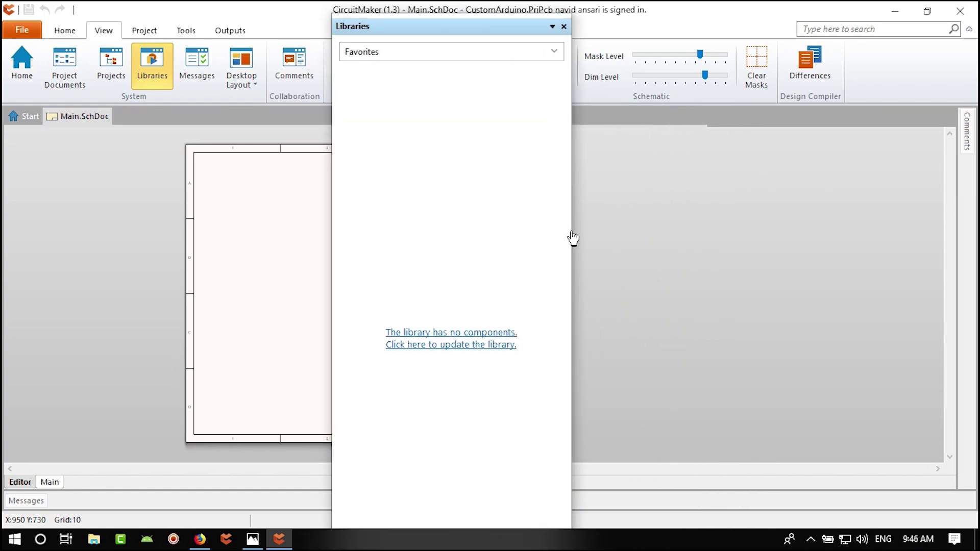
left_click_drag(573, 236, 743, 230)
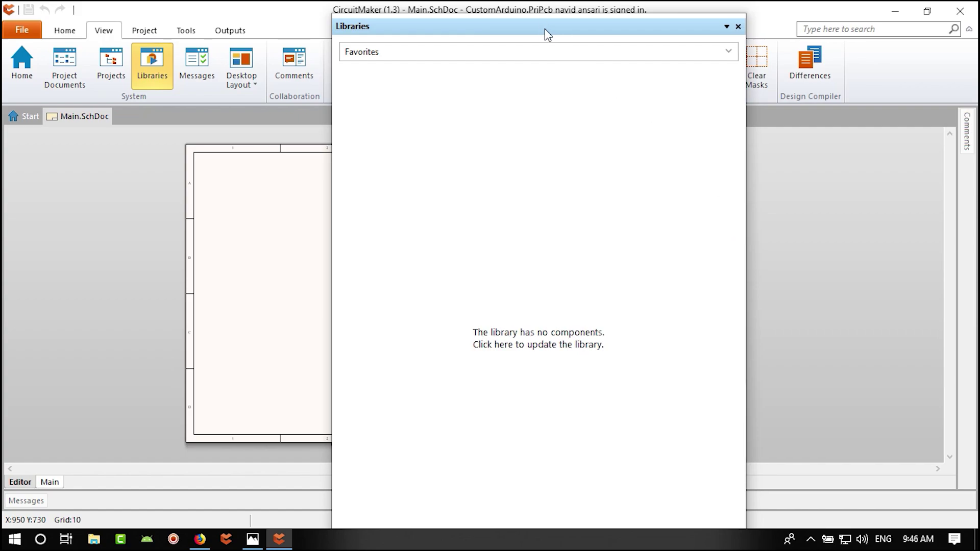
left_click_drag(546, 31, 483, 37)
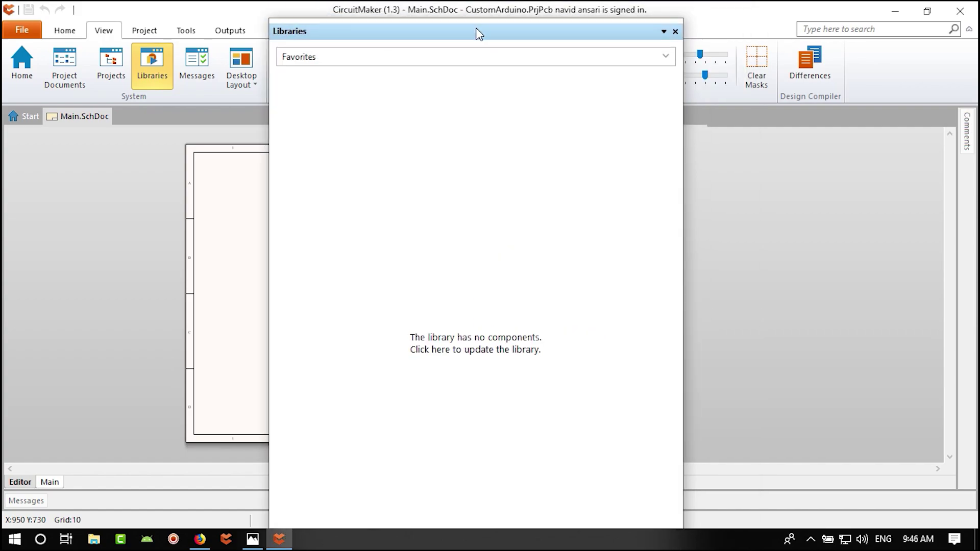
left_click(670, 60)
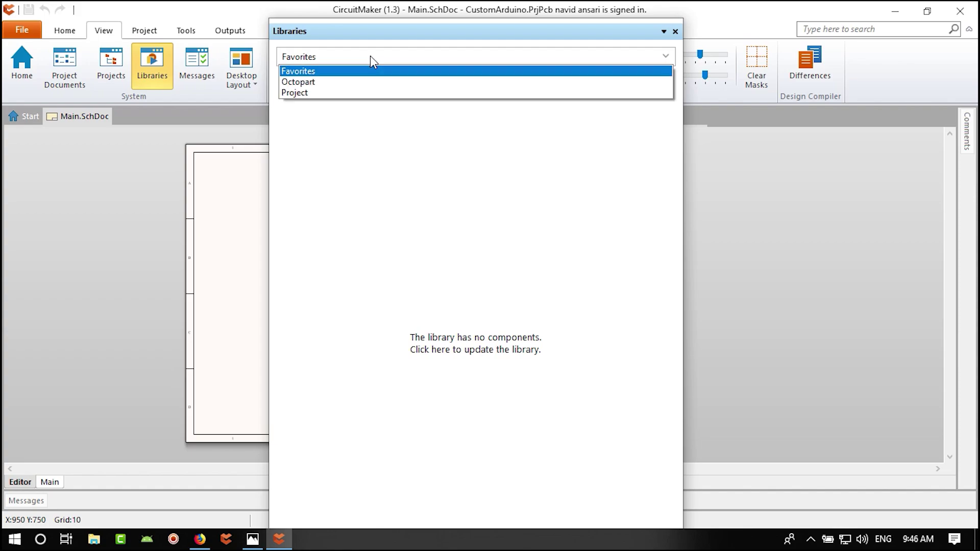
left_click(349, 83)
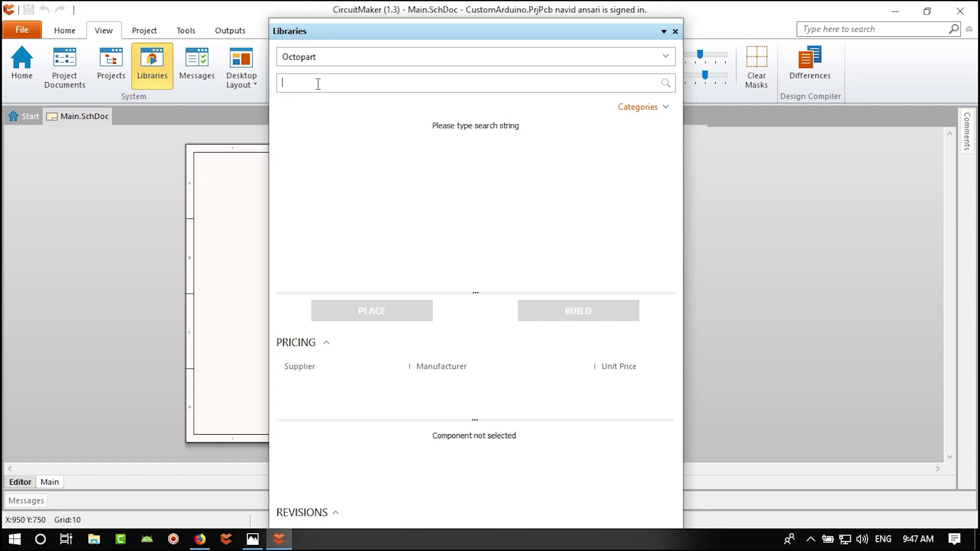
- Check the 7805DT regulator on the reference schematic, then enter 7805 in the Octopart search
left_click(252, 539)
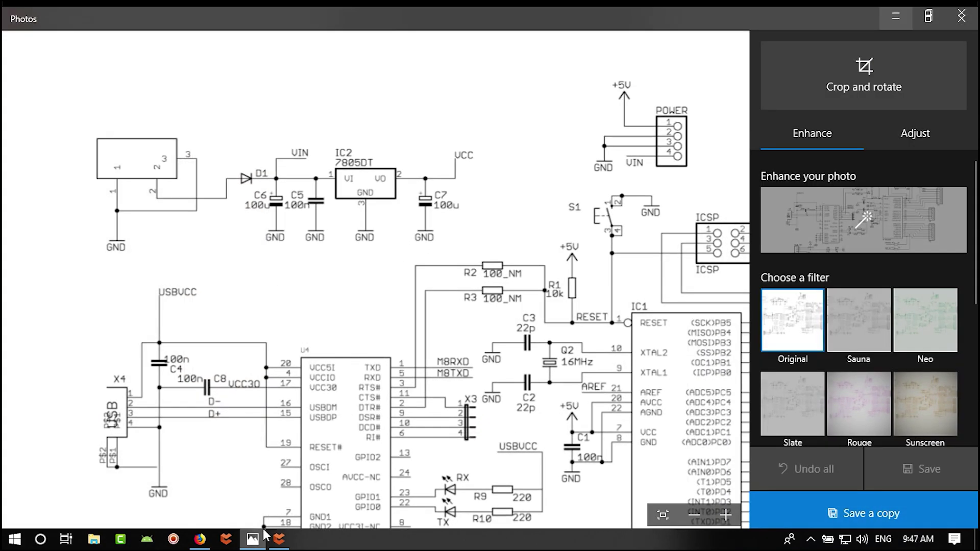
scroll(297, 263, "right", 2)
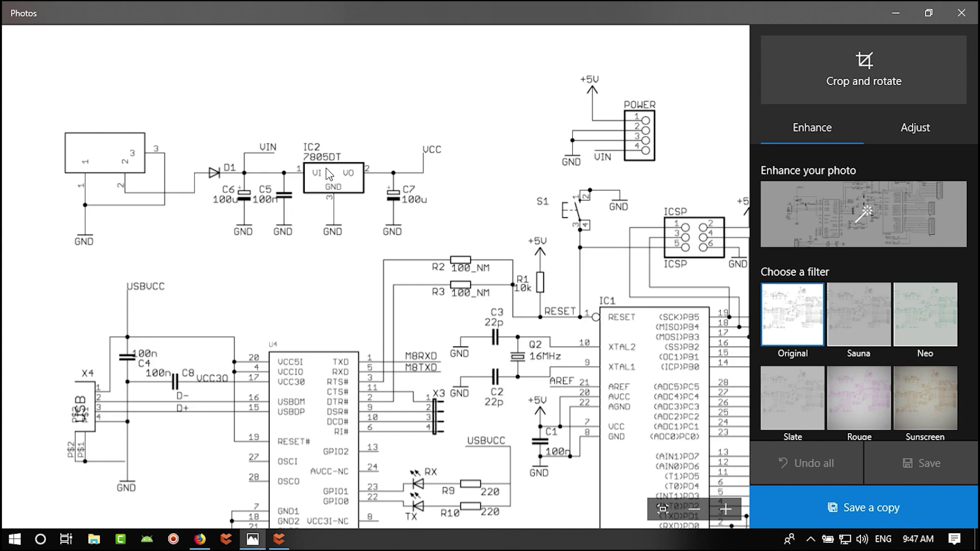
left_click(279, 539)
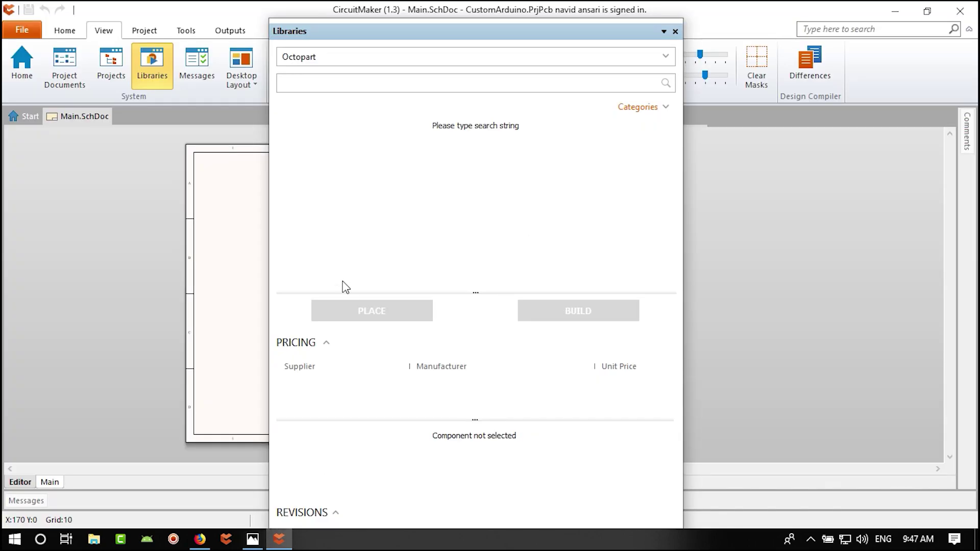
left_click(325, 83)
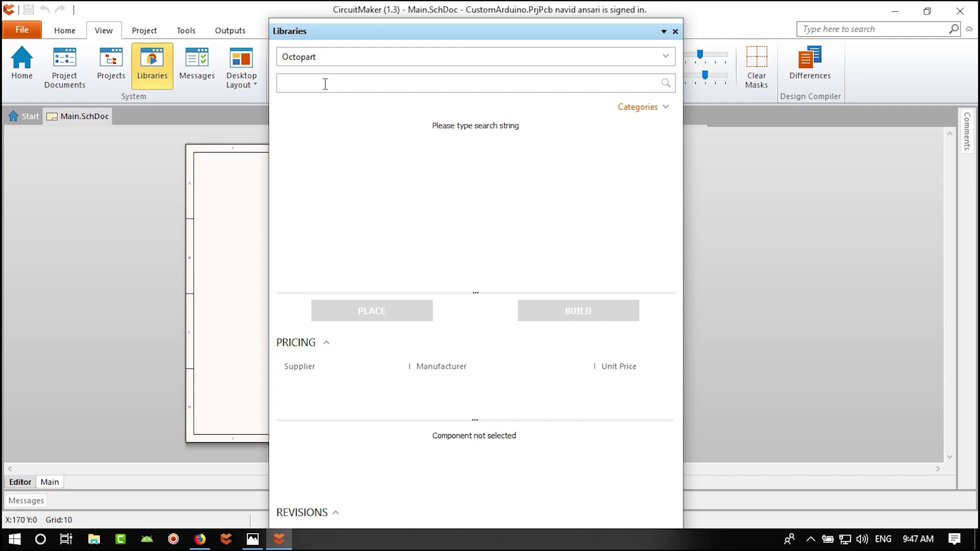
left_click(253, 540)
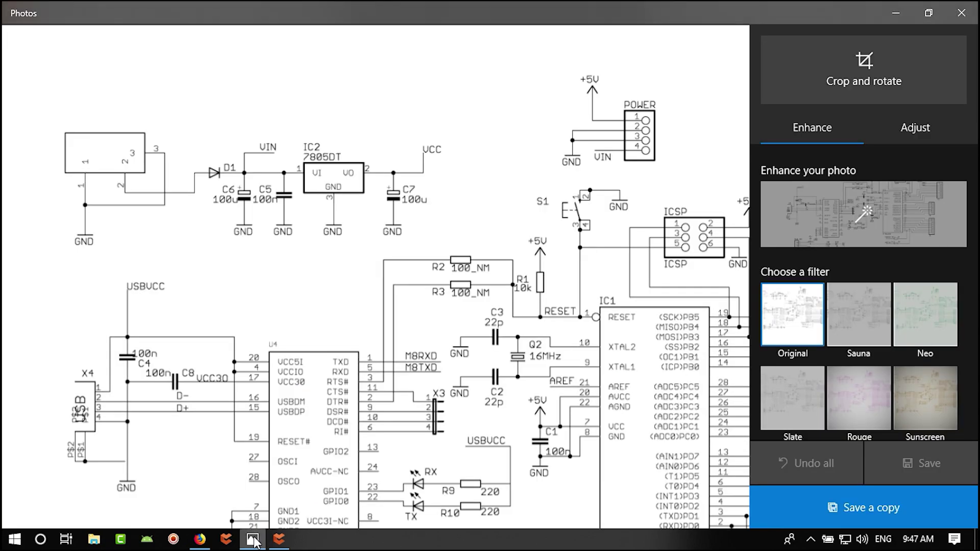
left_click(279, 539)
left_click(374, 84)
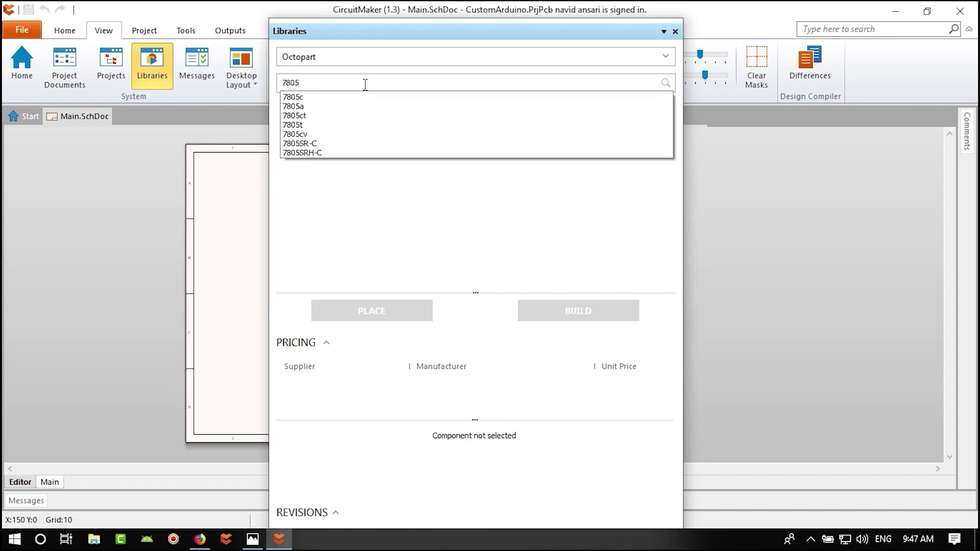
- Run the Octopart search for 7805 to list regulators such as the L7805ABD2T-TR
left_click(320, 83)
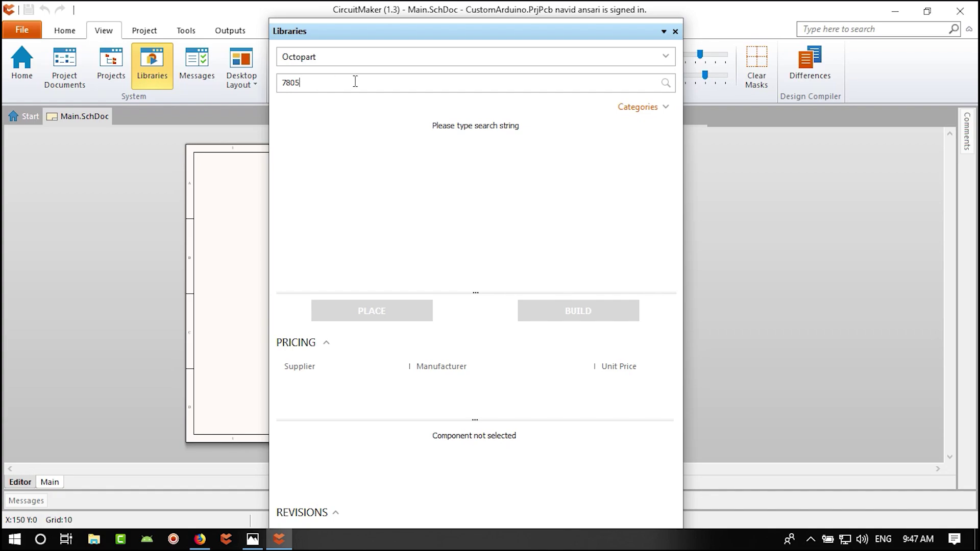
key("Return")
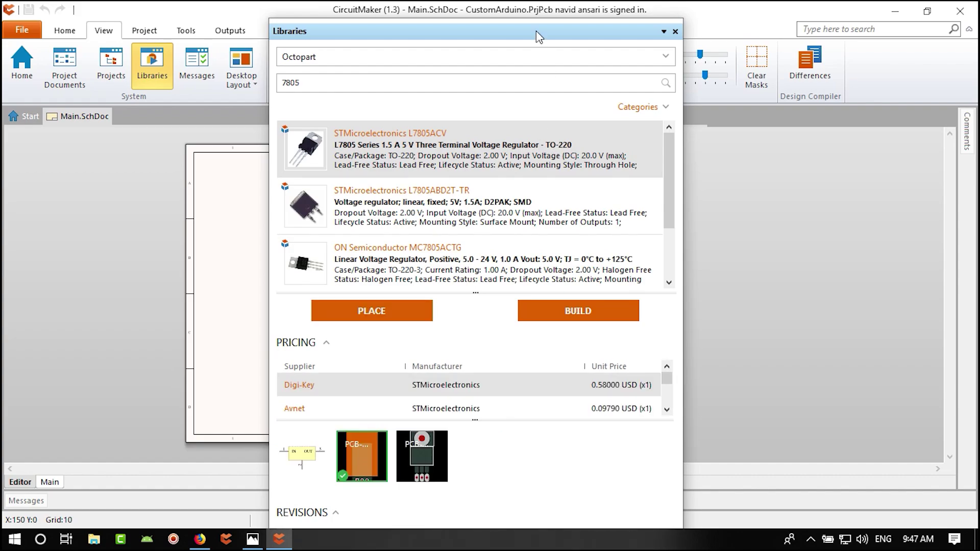
left_click_drag(536, 31, 538, 15)
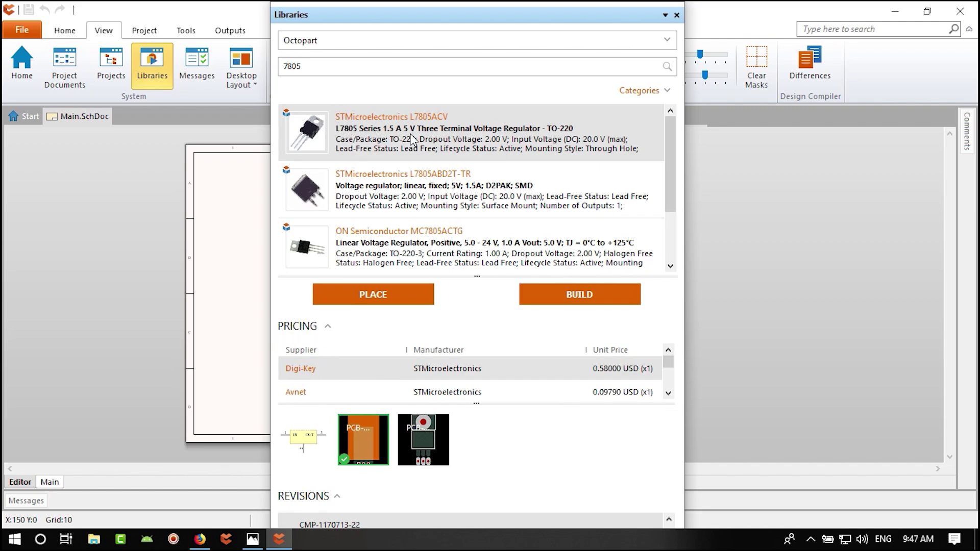
mouse_move(376, 136)
- Enlarge the pricing area and scroll through L7805ACV supplier prices, e.g. Avnet at 0.09790 USD
left_click_drag(600, 276, 600, 218)
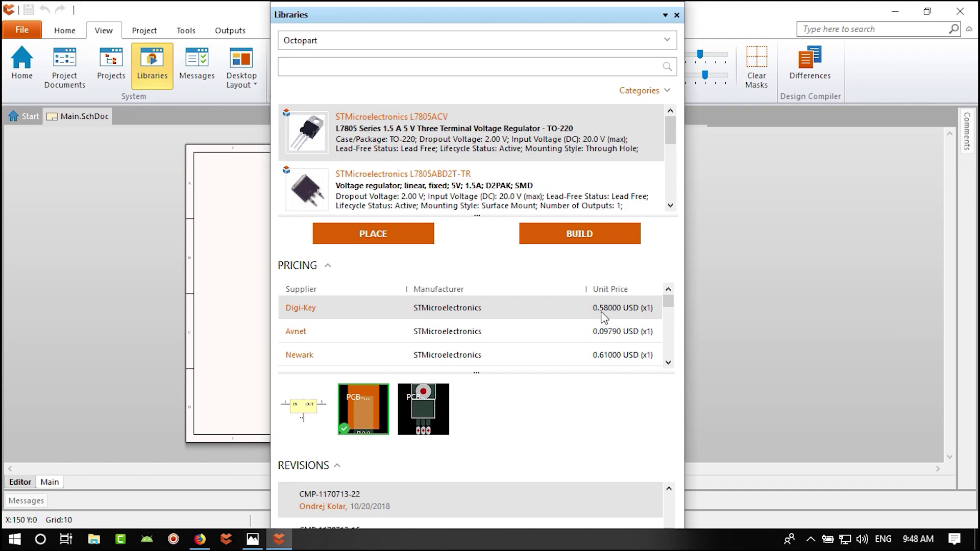
left_click_drag(670, 303, 672, 302)
mouse_move(611, 338)
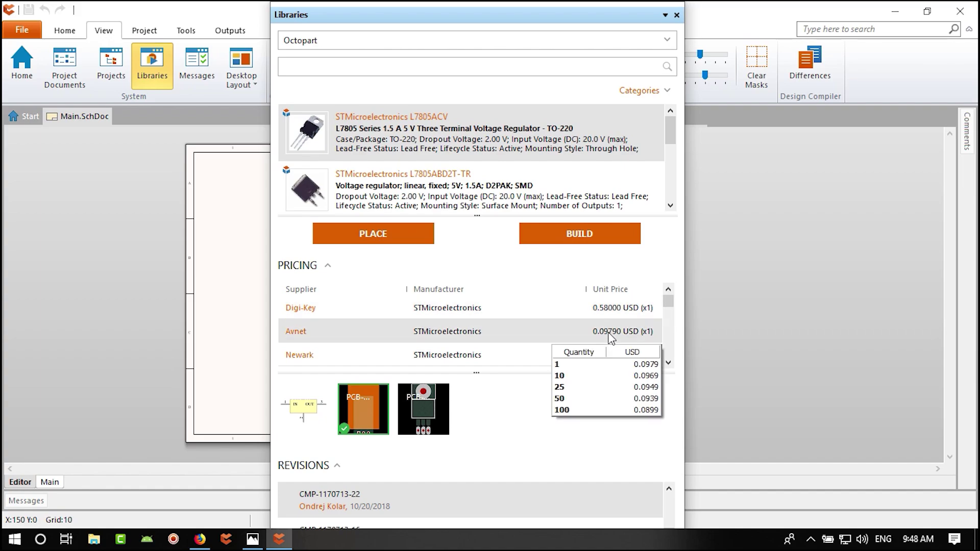
left_click(668, 362)
left_click(669, 362)
left_click(669, 363)
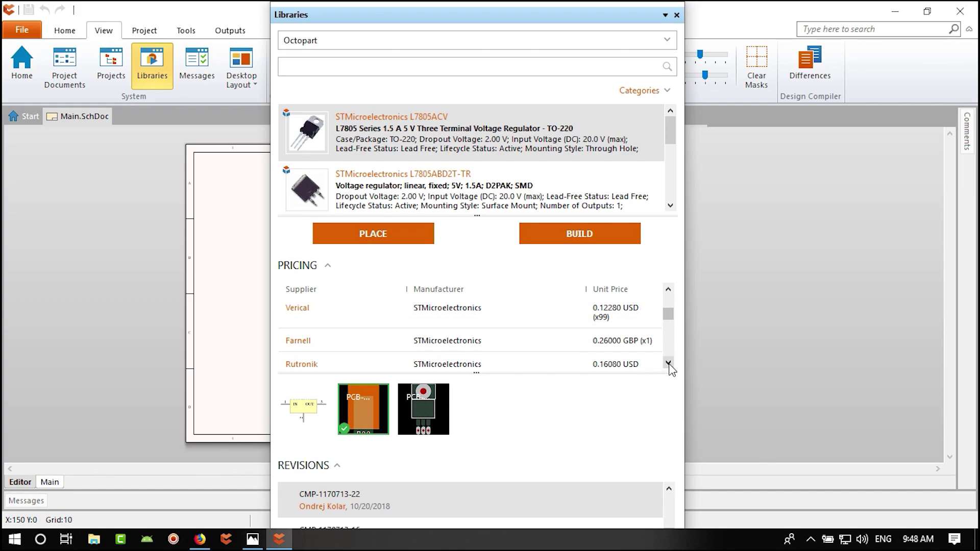
left_click(669, 363)
left_click(668, 363)
left_click(668, 362)
left_click(668, 363)
left_click(668, 363)
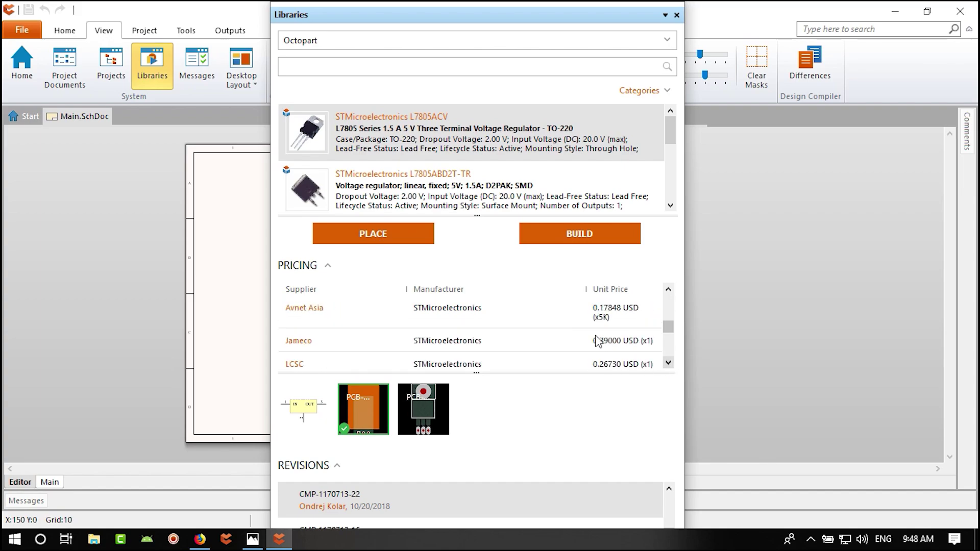
mouse_move(604, 346)
mouse_move(670, 366)
left_click_drag(668, 331, 664, 305)
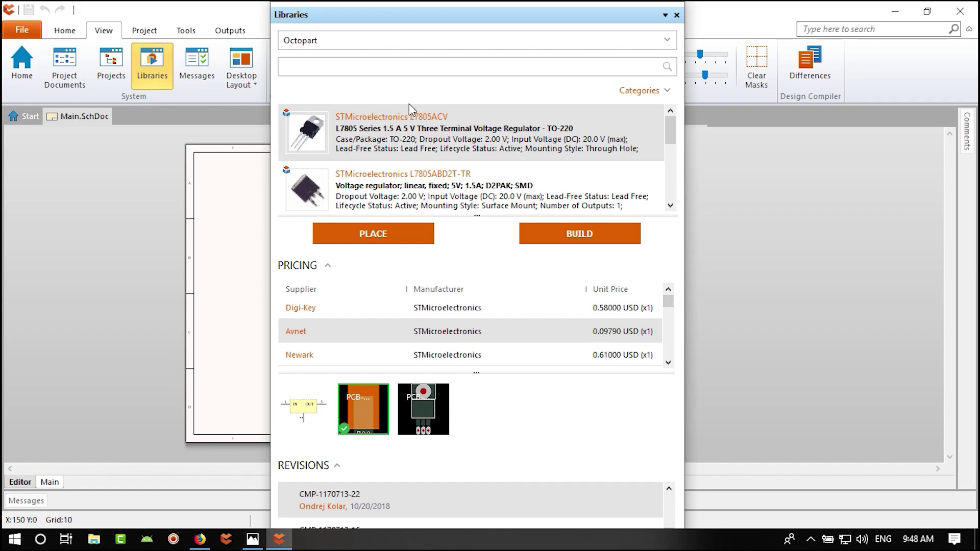
- Search Octopart for lm1117 and scroll through its supplier pricing
left_click(340, 67)
type("lm")
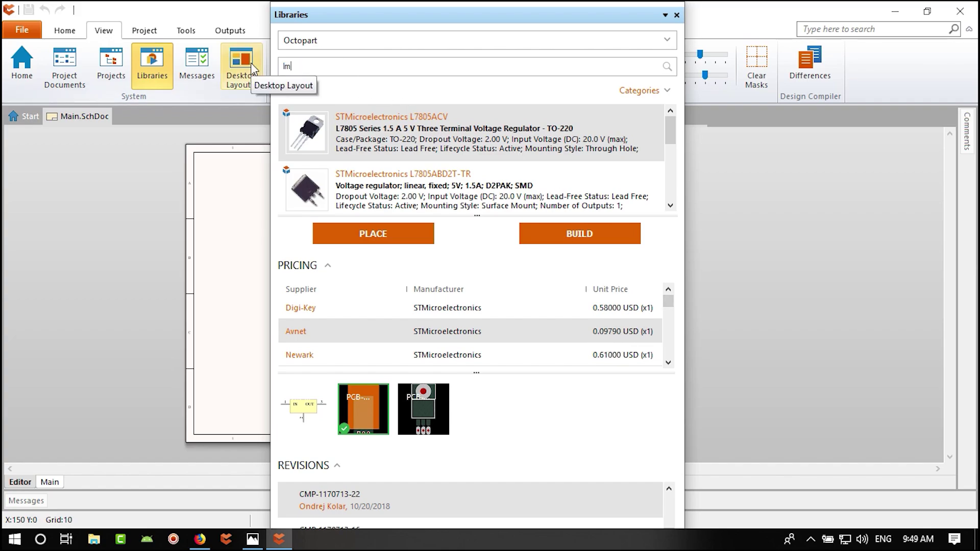
type("1117")
key("Return")
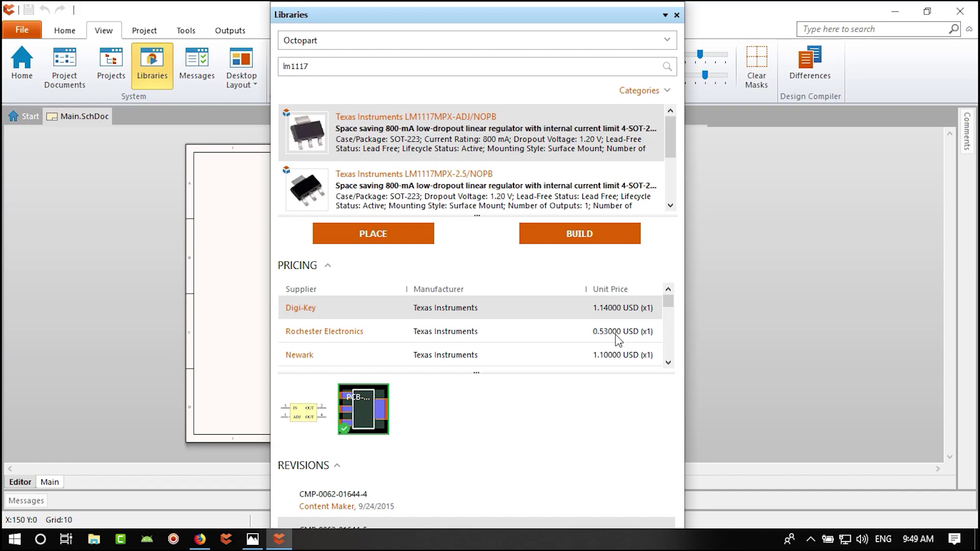
left_click(668, 363)
left_click(669, 363)
left_click(668, 363)
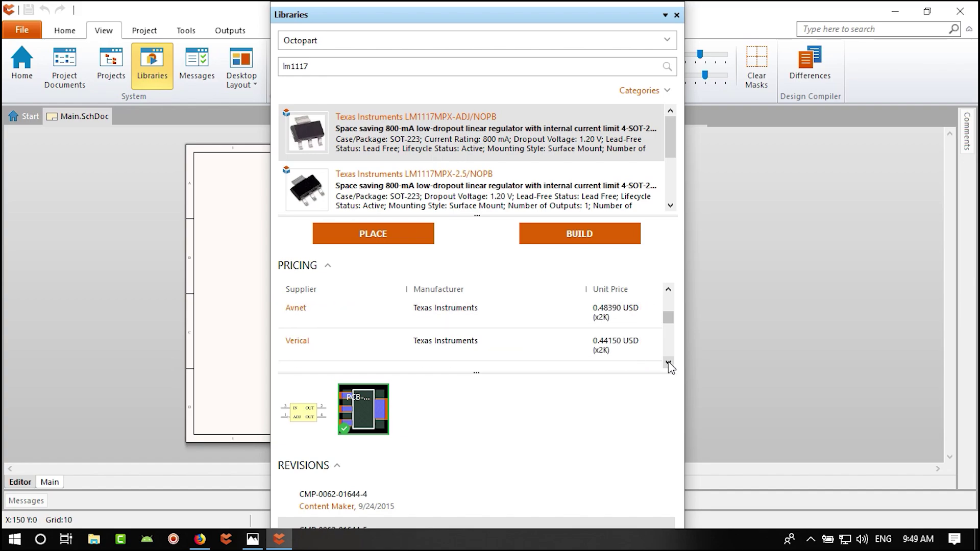
left_click(669, 363)
left_click(669, 363)
left_click(668, 363)
left_click(669, 363)
left_click(668, 363)
left_click(668, 363)
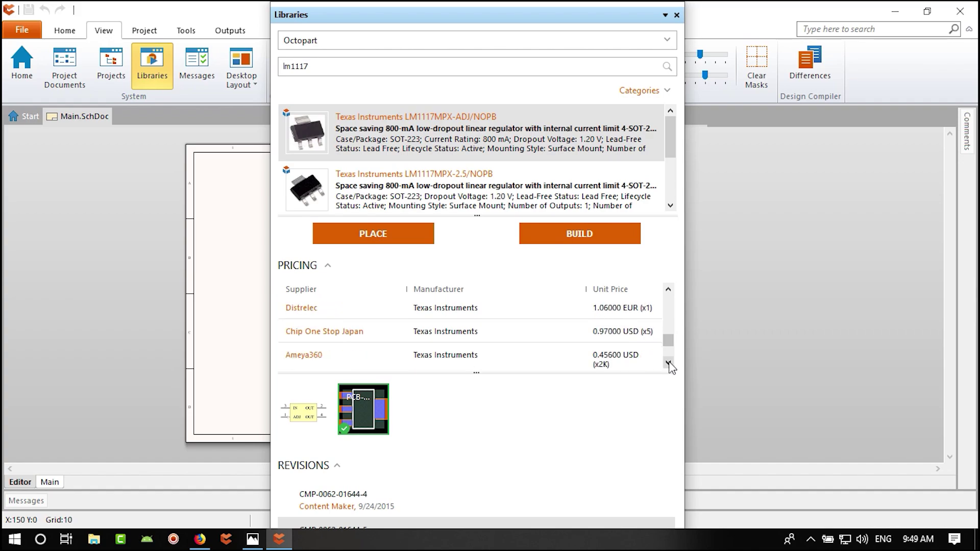
left_click(668, 363)
left_click(668, 364)
left_click(668, 363)
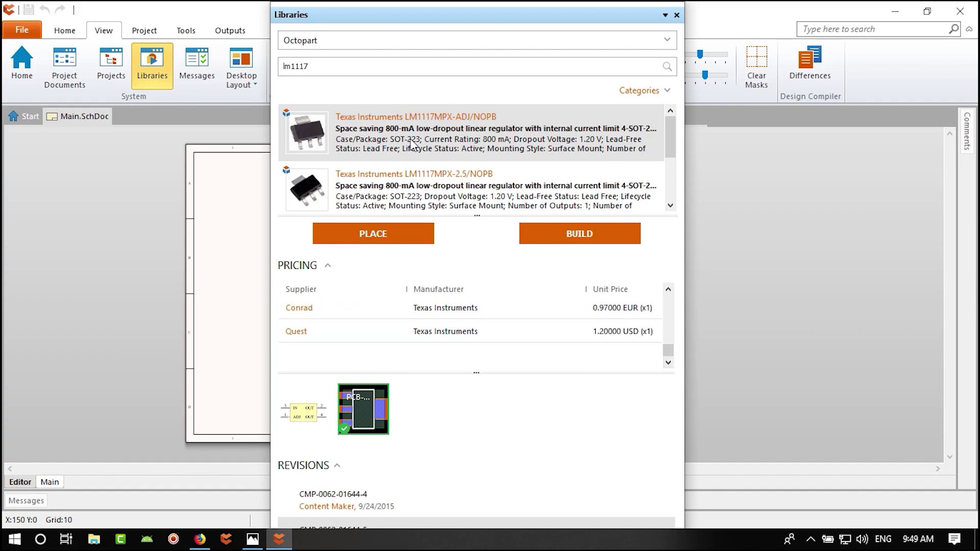
- Search for 7805 again and open the L7805ABD2T-TR D2PAK regulator's details
double_click(340, 67)
type("78")
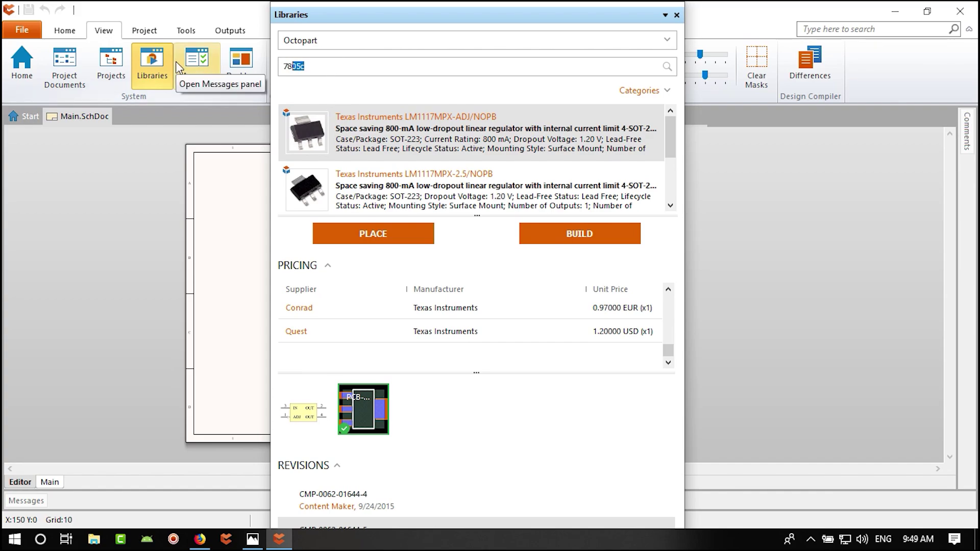
type("05")
key("Return")
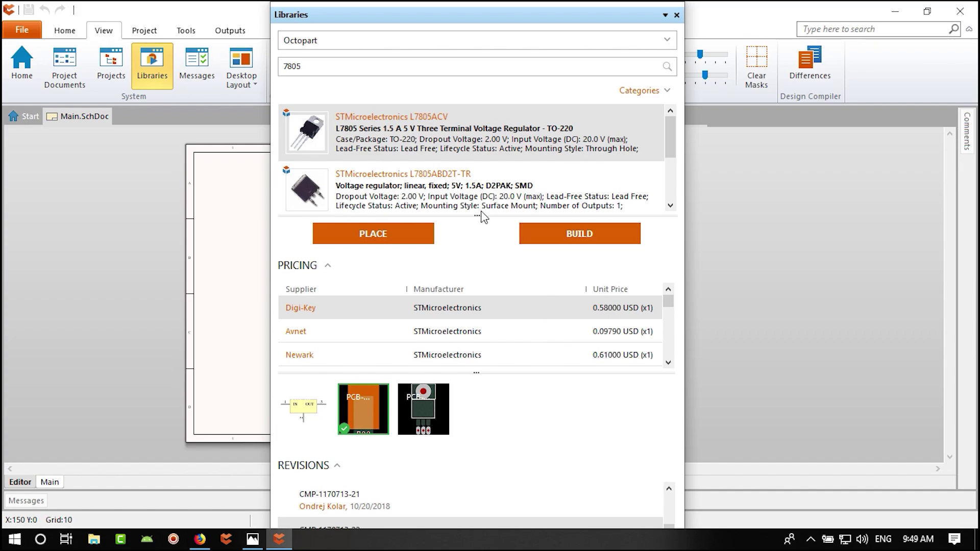
left_click(493, 186)
scroll(492, 187, "down", 1)
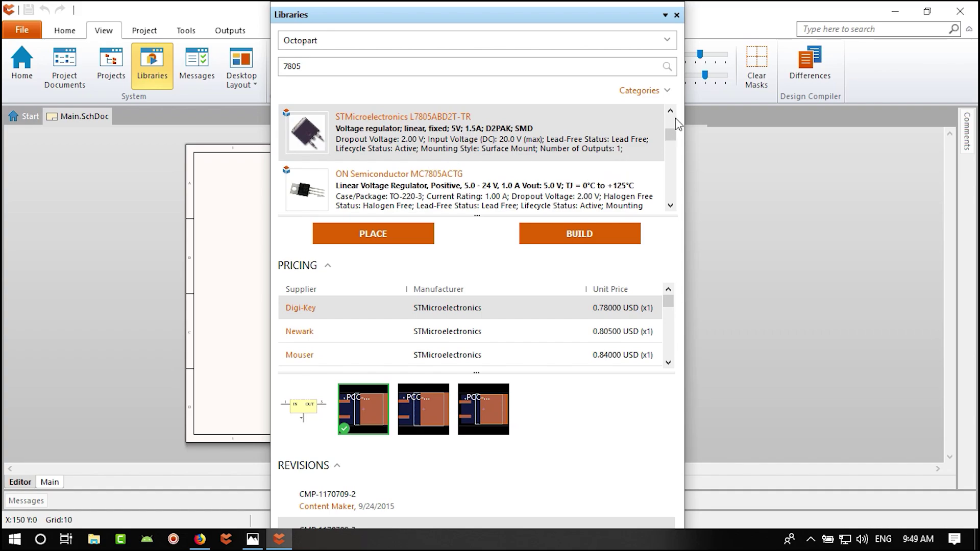
scroll(674, 117, "up", 1)
scroll(673, 117, "down", 1)
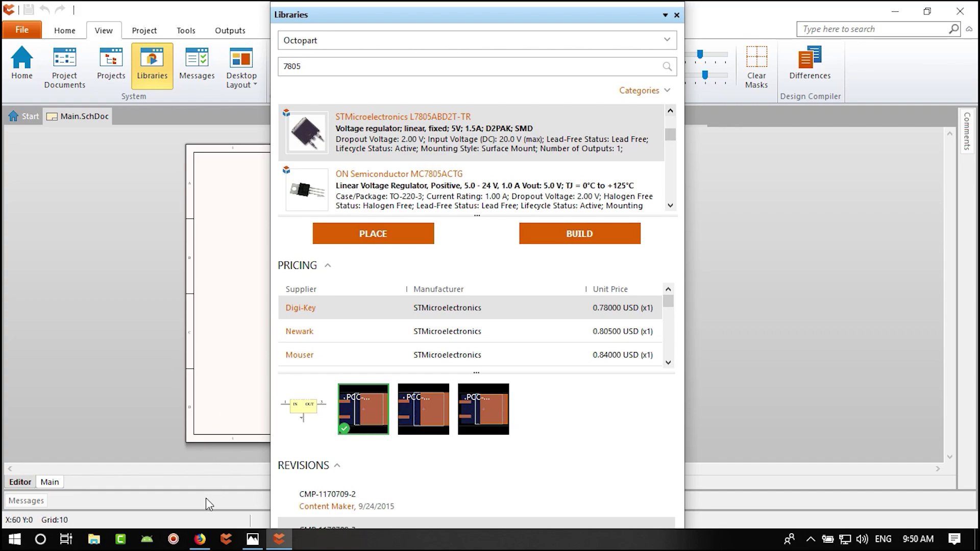
- Google 'arduino' in Firefox and browse the image results before returning to CircuitMaker
left_click(199, 539)
type("arduino")
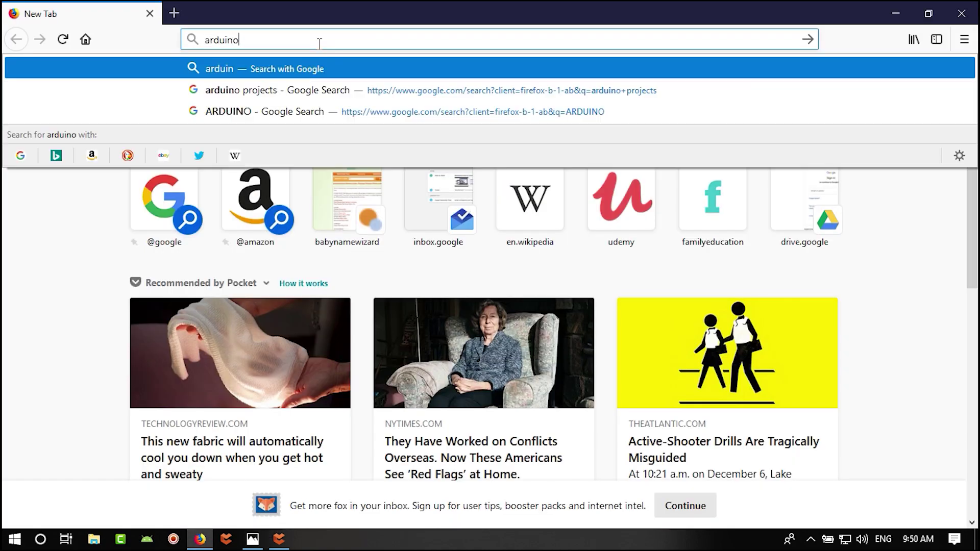
key("Return")
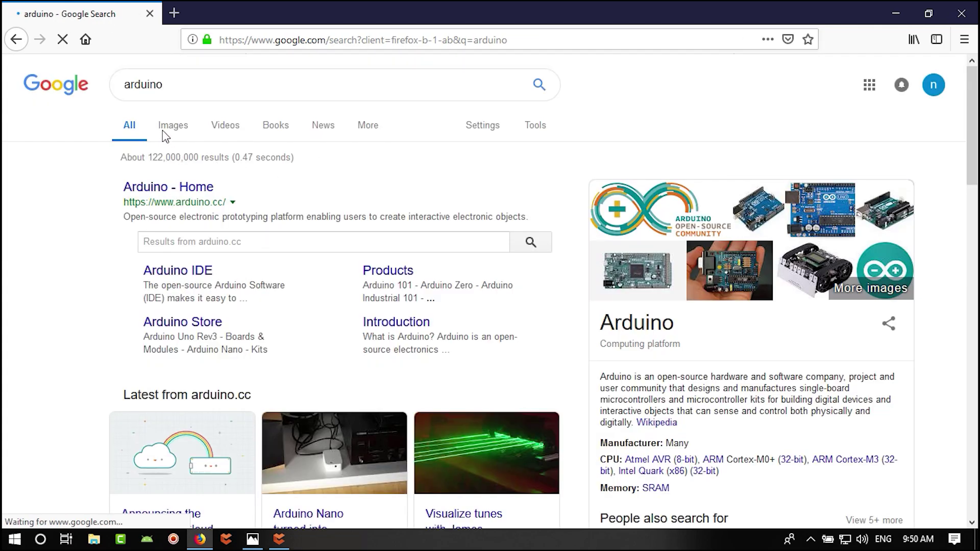
left_click(171, 131)
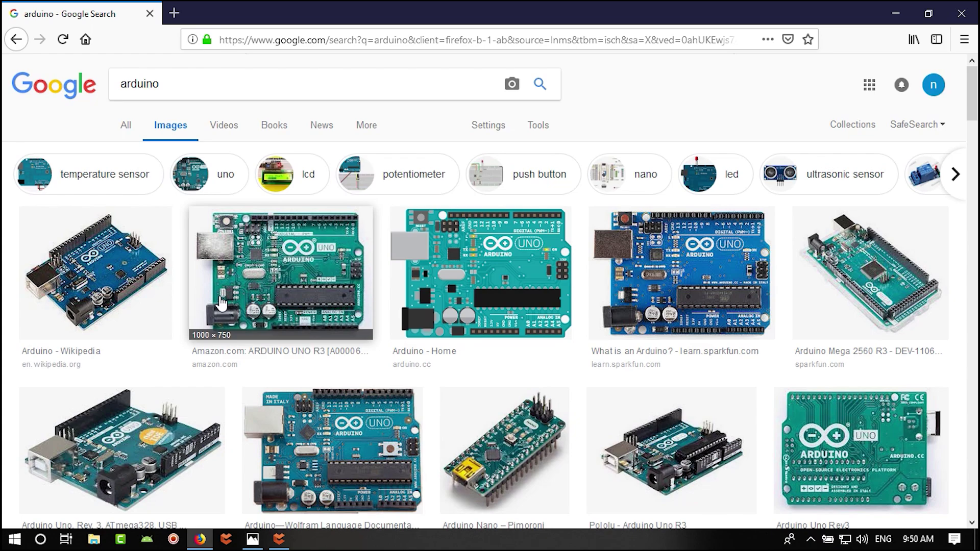
left_click(279, 540)
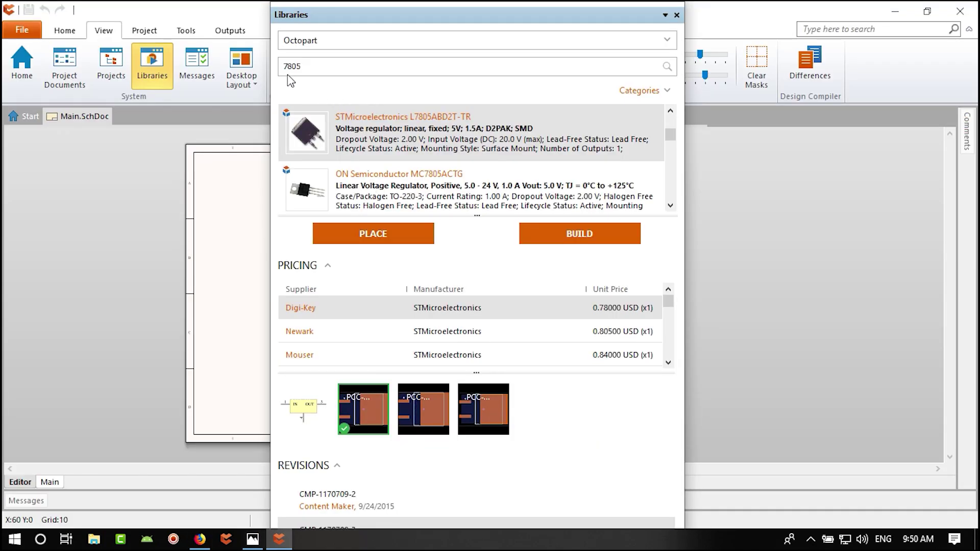
left_click_drag(308, 67, 287, 66)
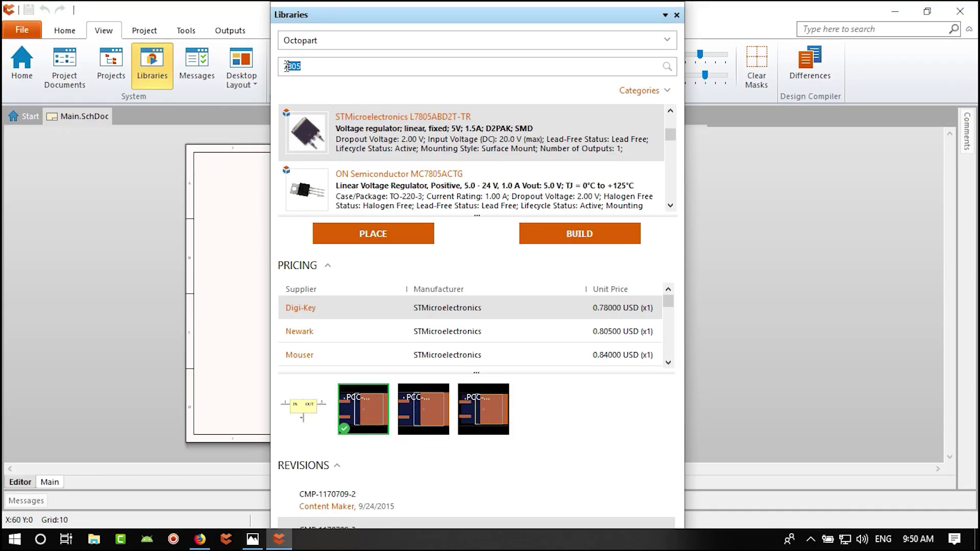
left_click(318, 66)
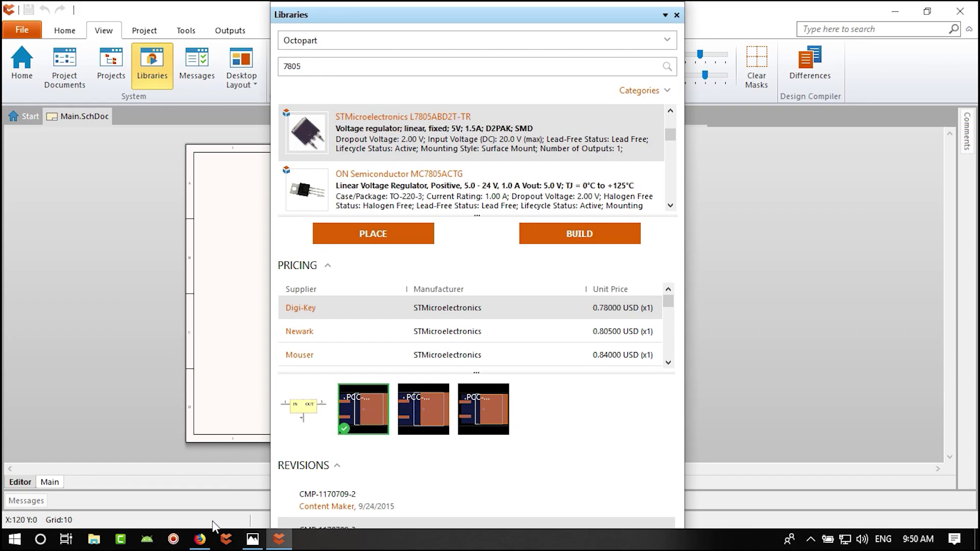
left_click(200, 539)
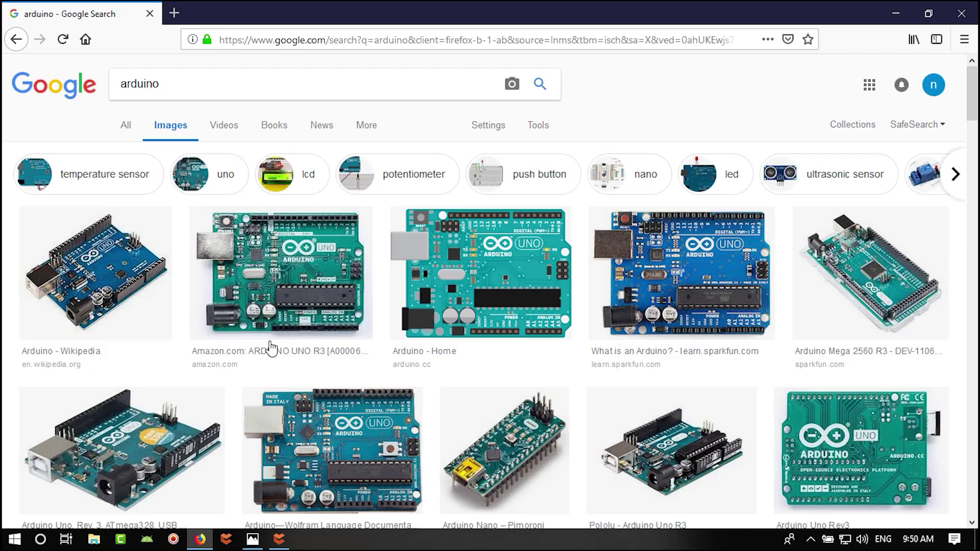
left_click(279, 539)
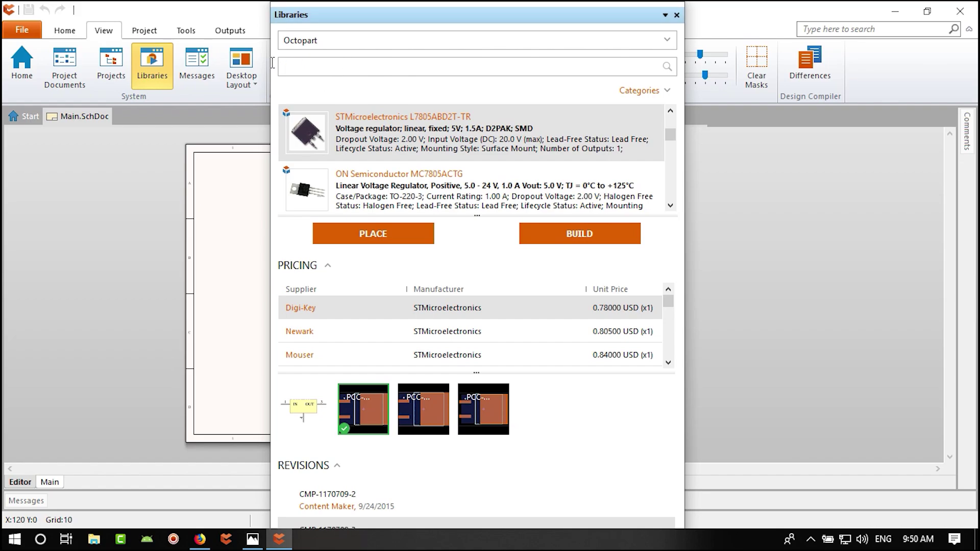
double_click(327, 67)
mouse_move(440, 139)
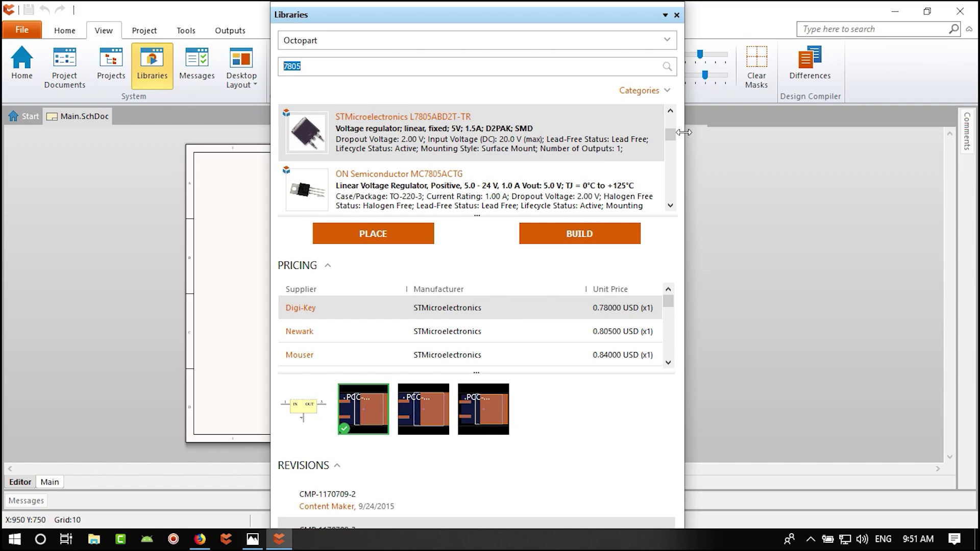
scroll(442, 145, "up", 1)
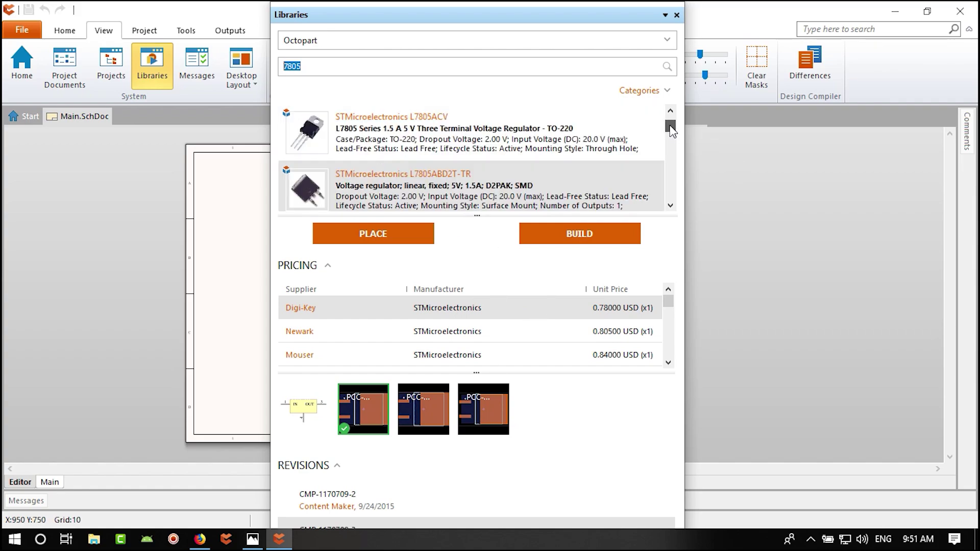
left_click(314, 135)
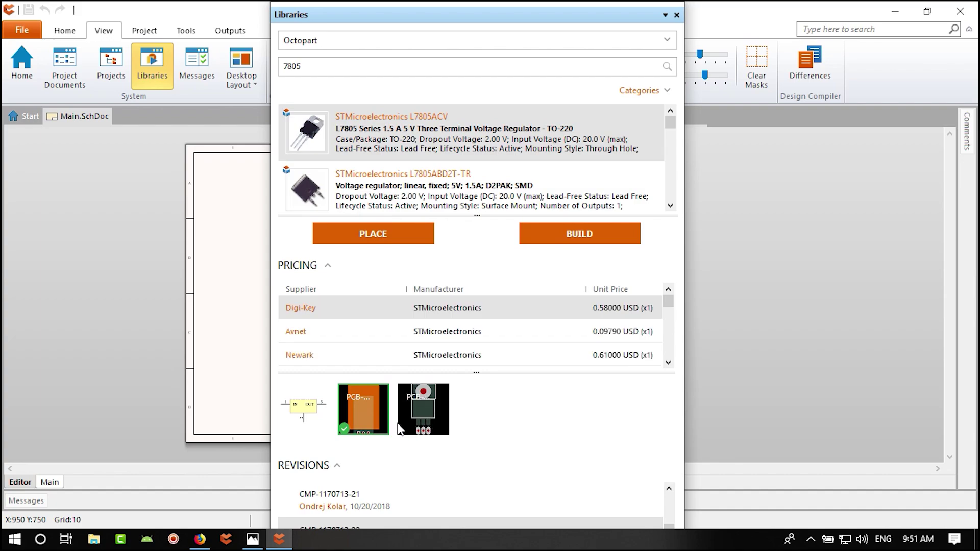
right_click(368, 424)
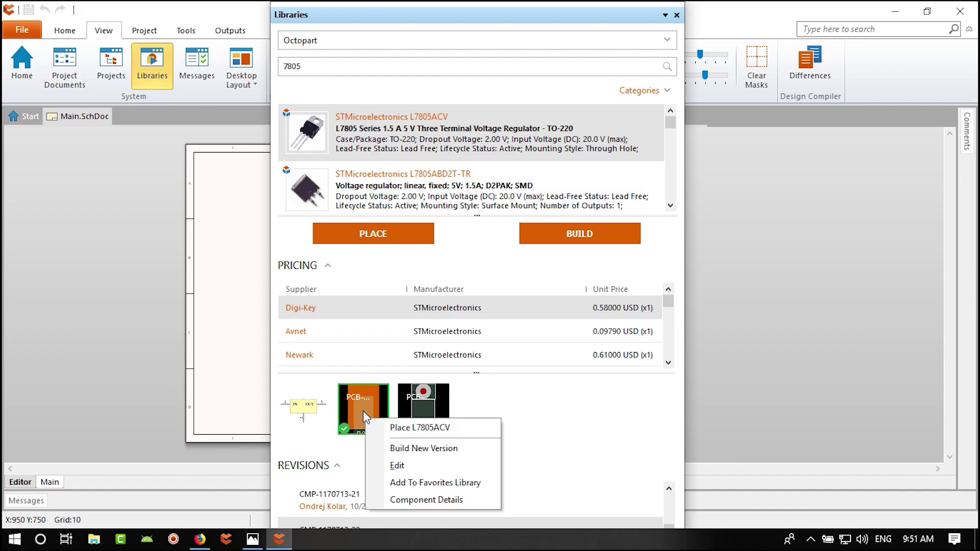
key("Escape")
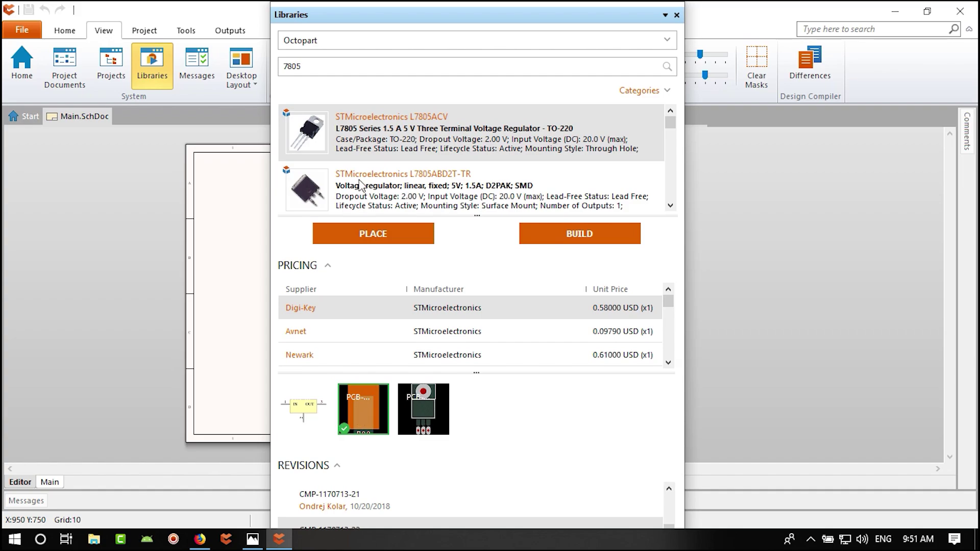
left_click(388, 187)
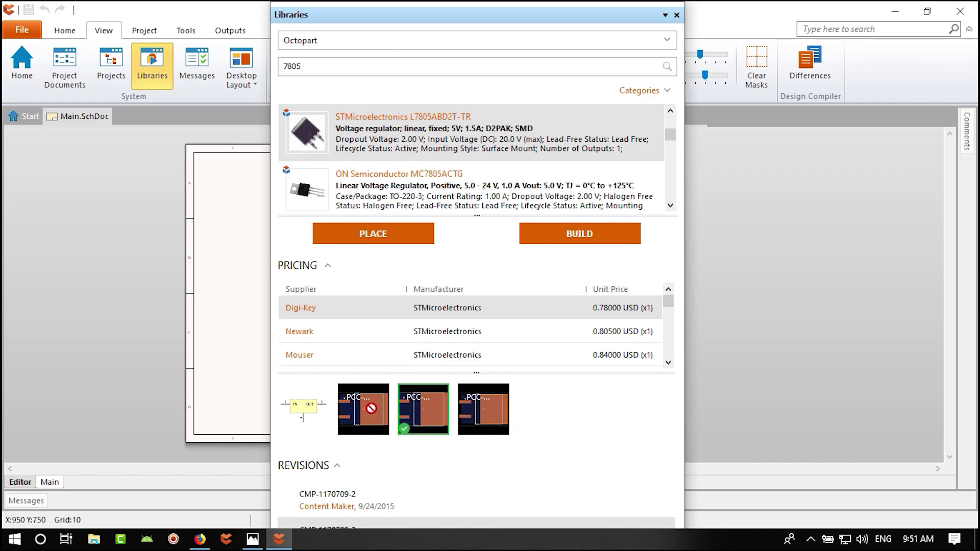
- Inspect the L7805CD2T-TR result and its second and third footprint options
left_click(671, 205)
left_click(424, 140)
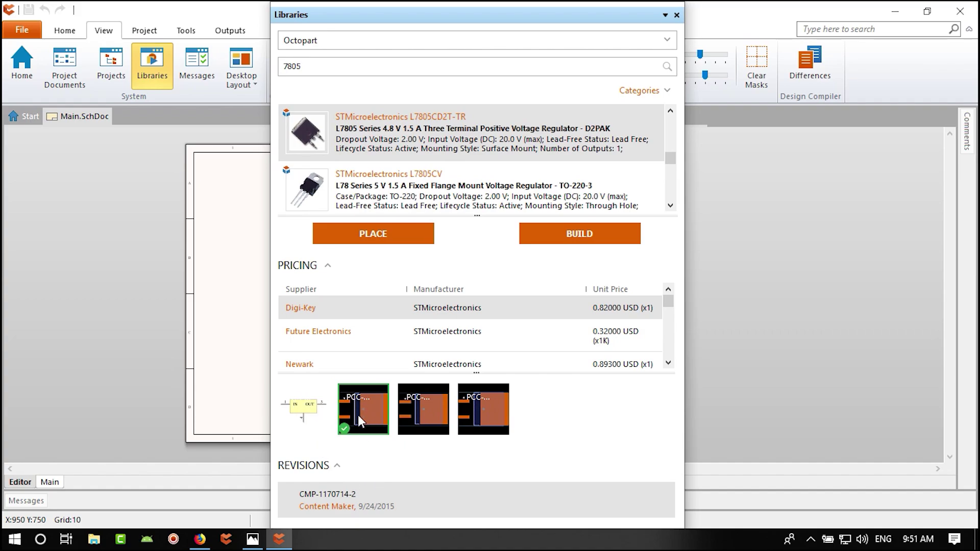
mouse_move(366, 409)
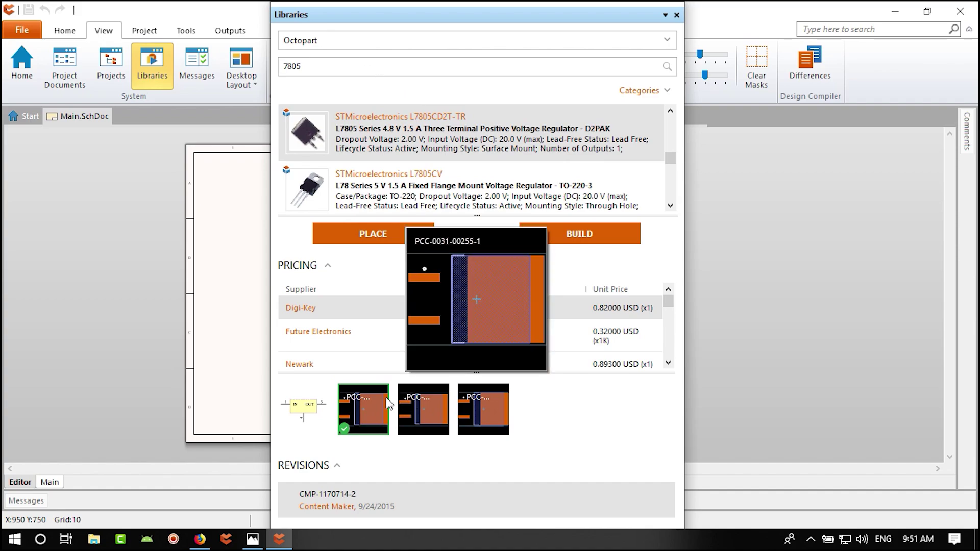
left_click(429, 408)
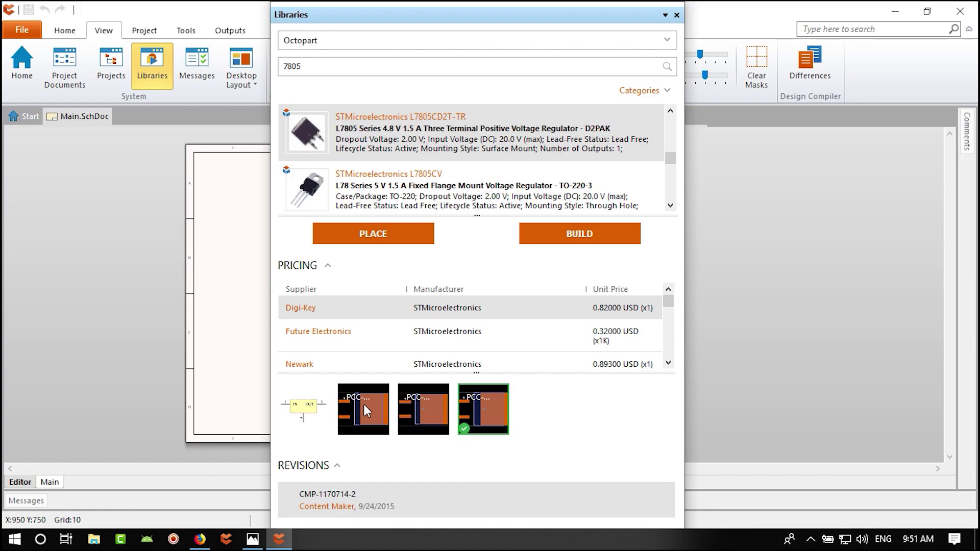
left_click(478, 416)
scroll(388, 157, "up", 2)
- Select L7805ABD2T-TR and add it to the Favorites library from its footprint thumbnail
left_click(392, 187)
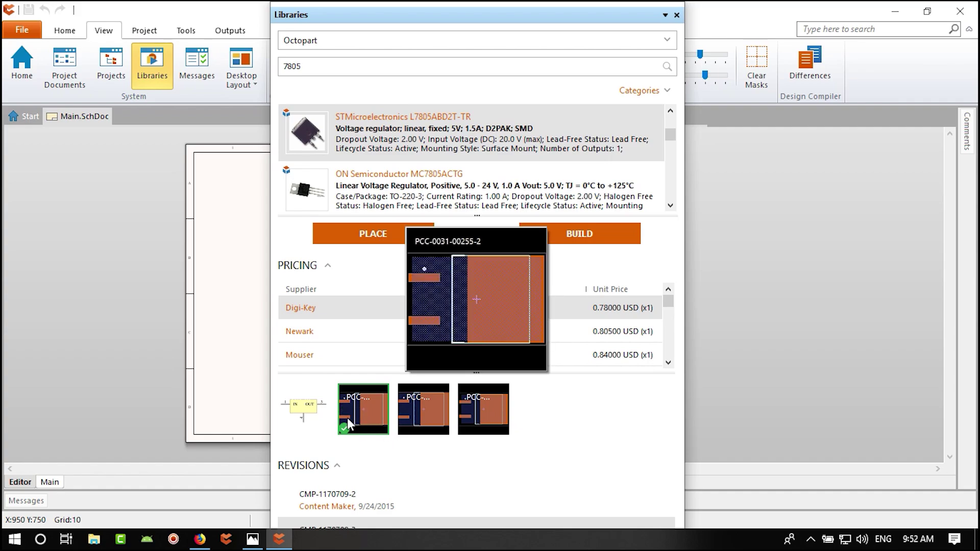
mouse_move(417, 418)
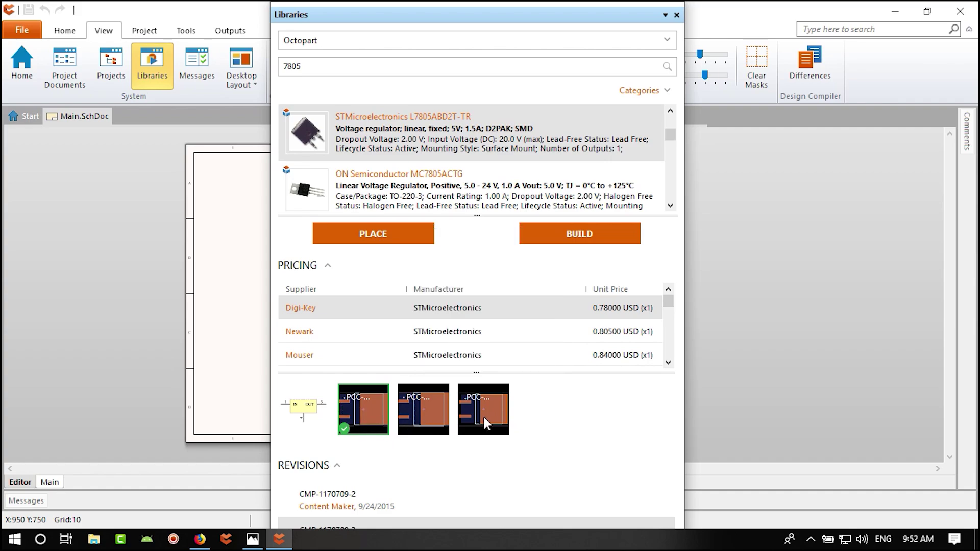
mouse_move(484, 417)
mouse_move(607, 293)
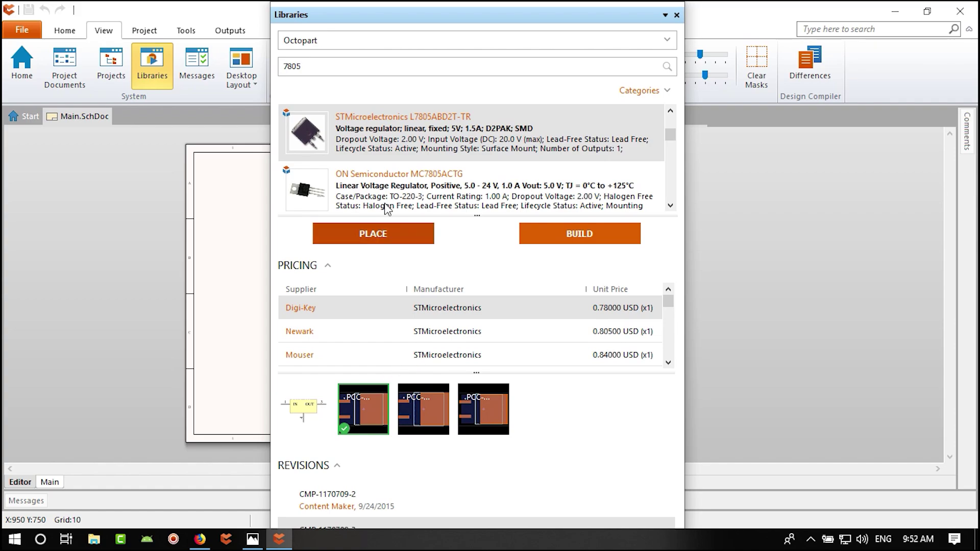
right_click(359, 414)
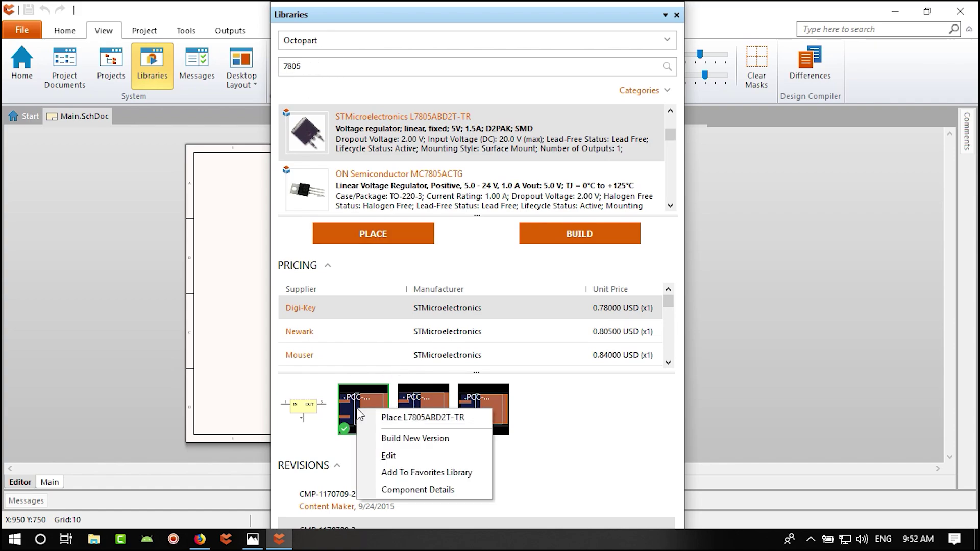
left_click(431, 474)
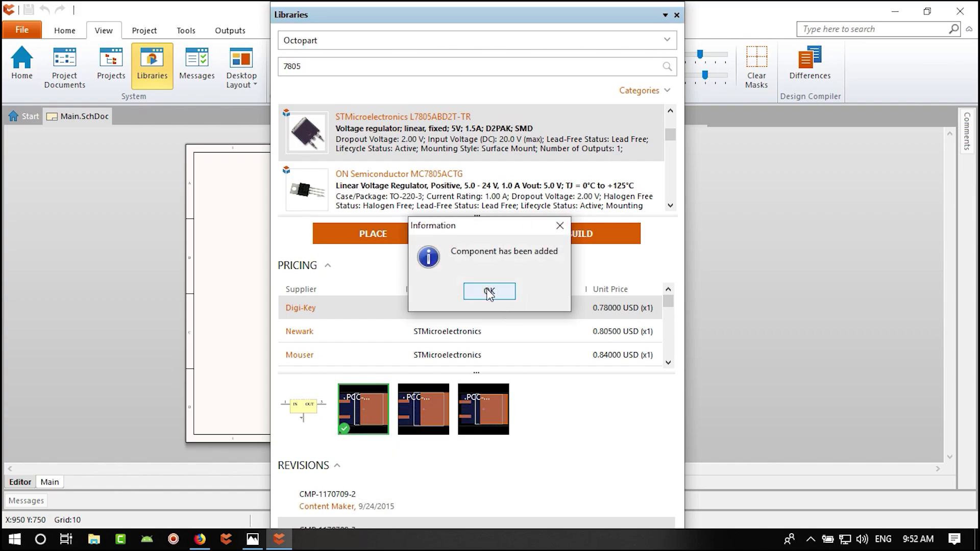
- Confirm the added component and view its details page in the Favorites library
left_click(490, 292)
left_click(667, 40)
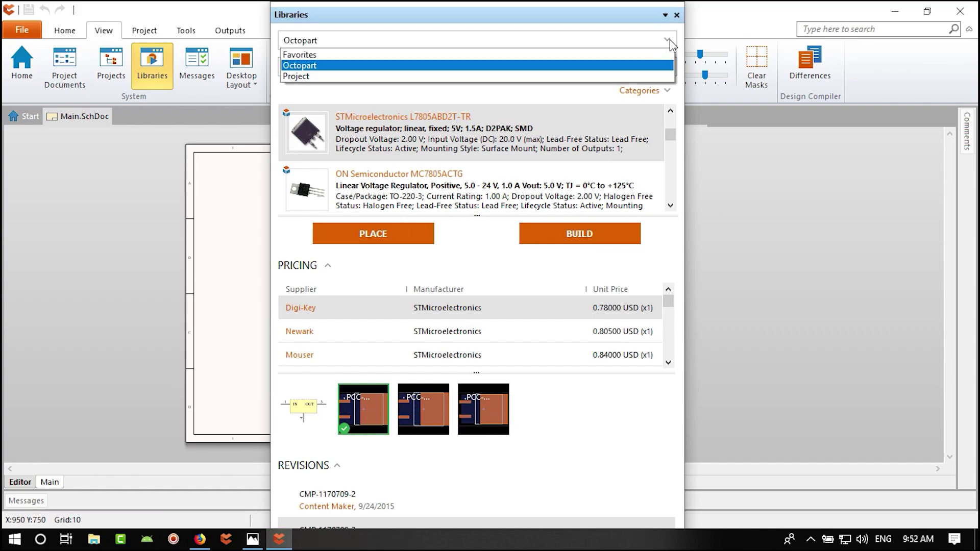
left_click(541, 53)
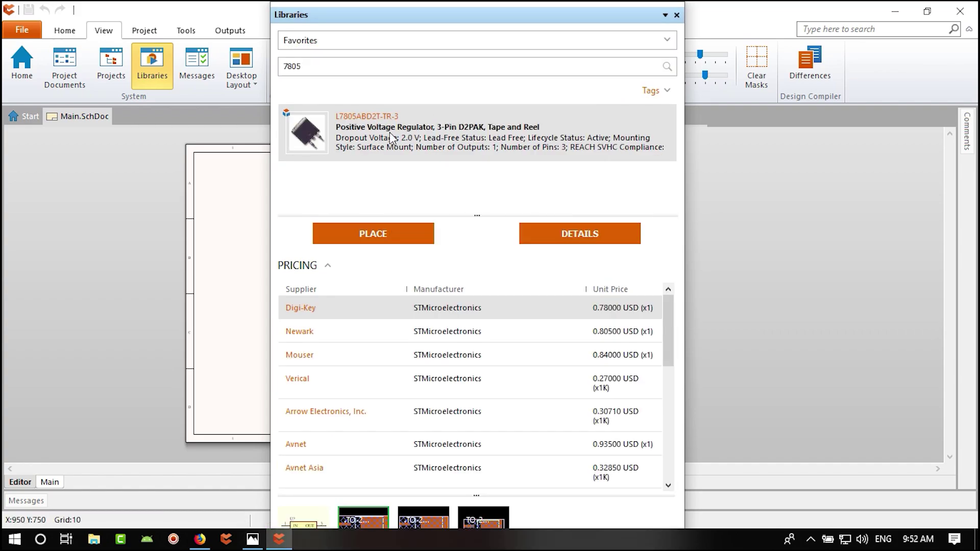
scroll(519, 322, "down", 1)
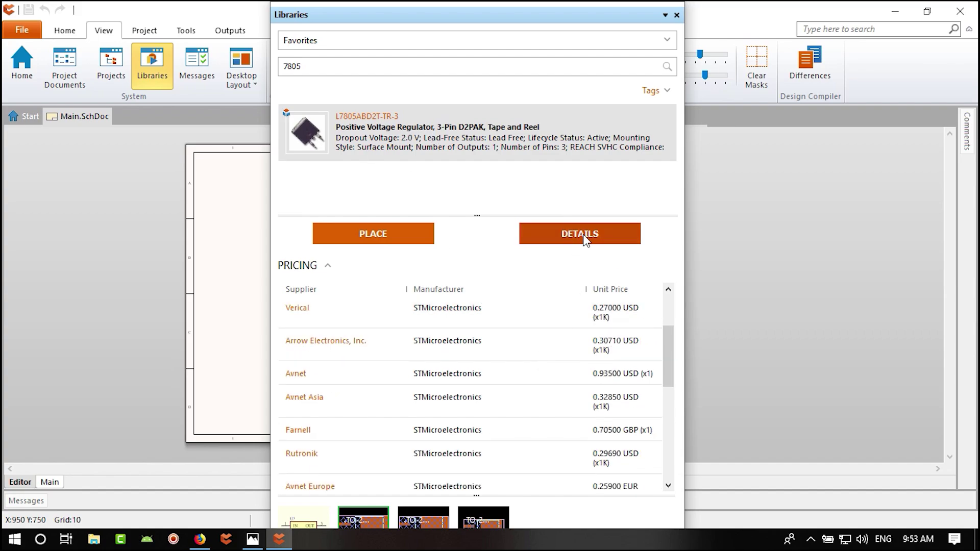
left_click(586, 237)
scroll(487, 414, "down", 3)
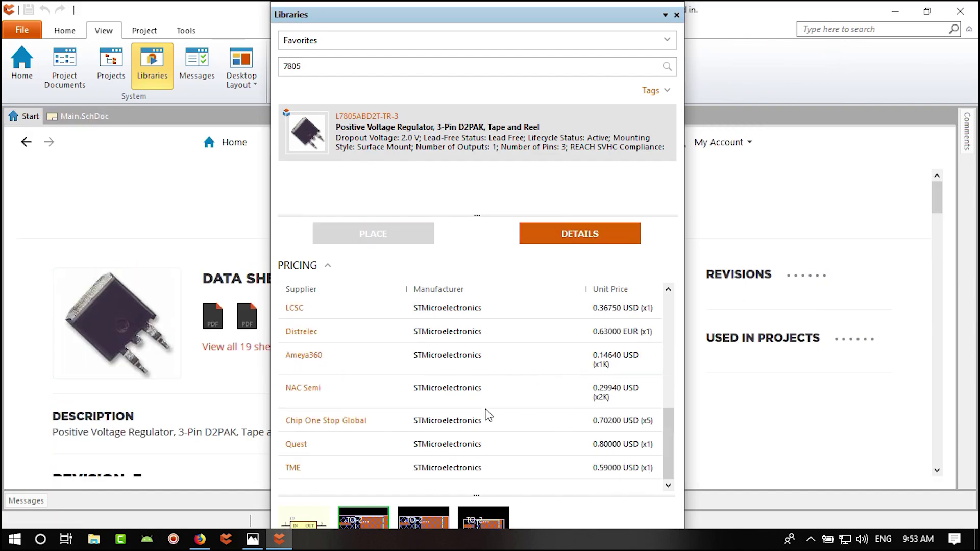
scroll(569, 376, "down", 1)
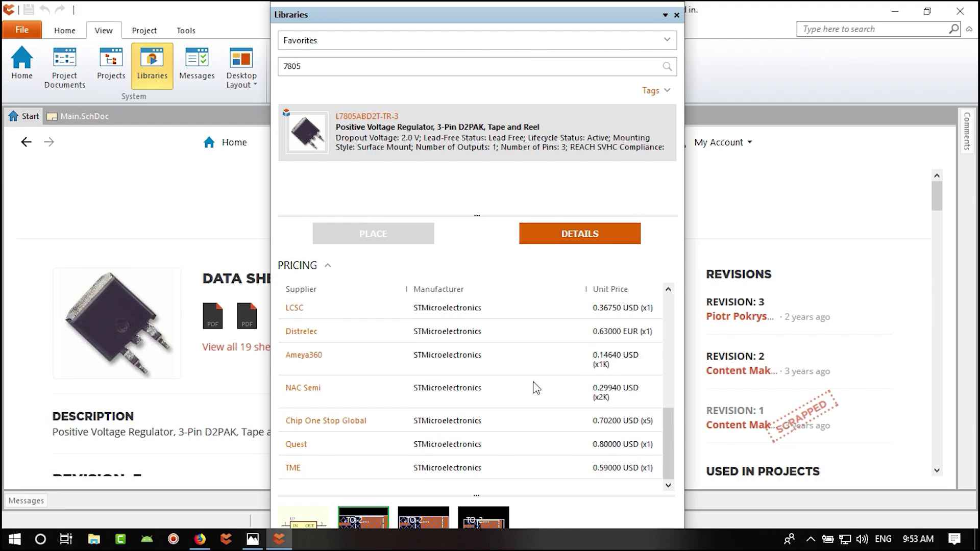
- Switch the source back to Octopart and select the L7805ABD2T-TR result
left_click(667, 40)
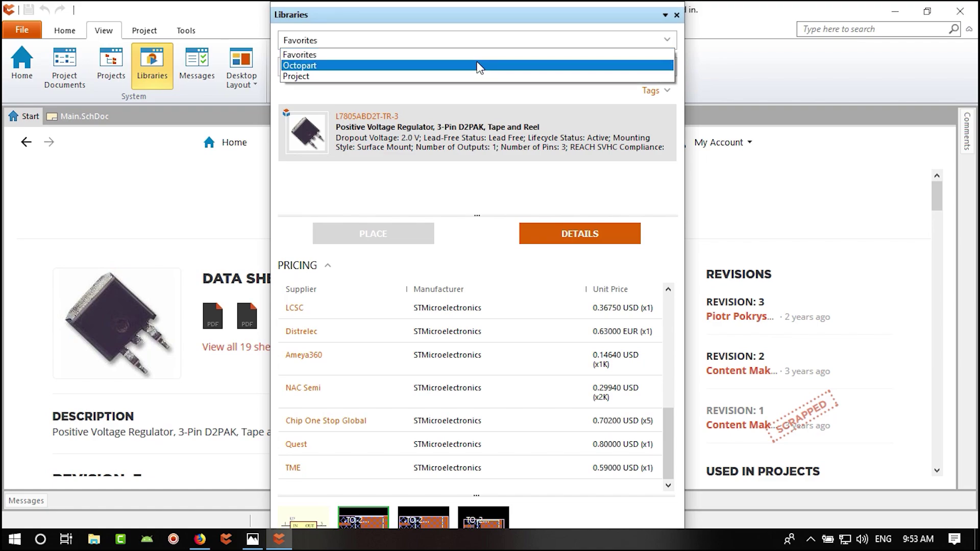
left_click(480, 65)
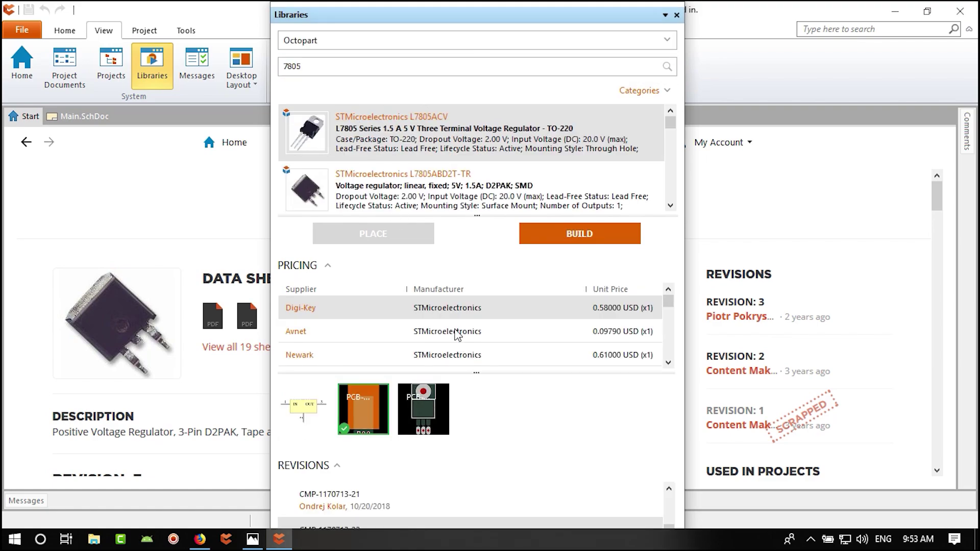
left_click(386, 182)
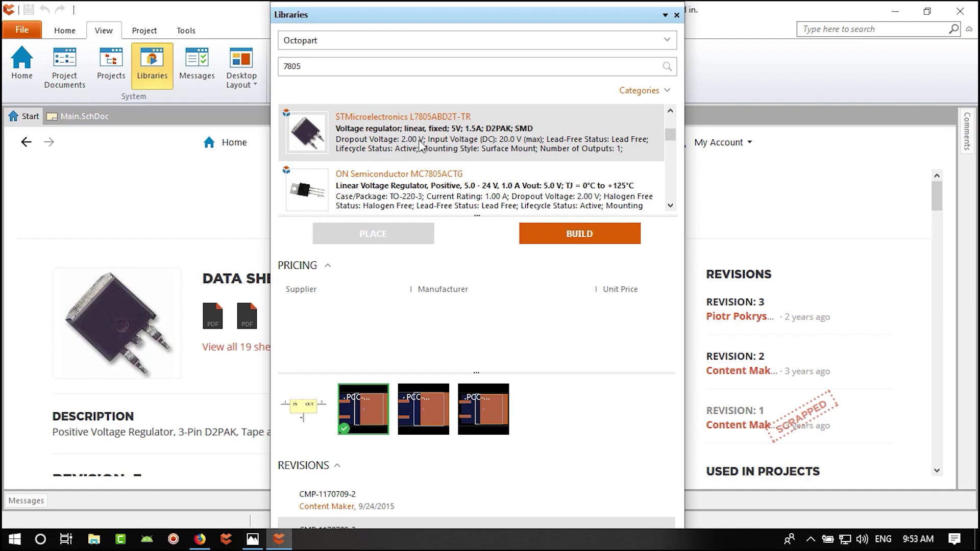
- Drop the L7805ABD2T-TR regulator near the top-left corner of Main.SchDoc
left_click(76, 116)
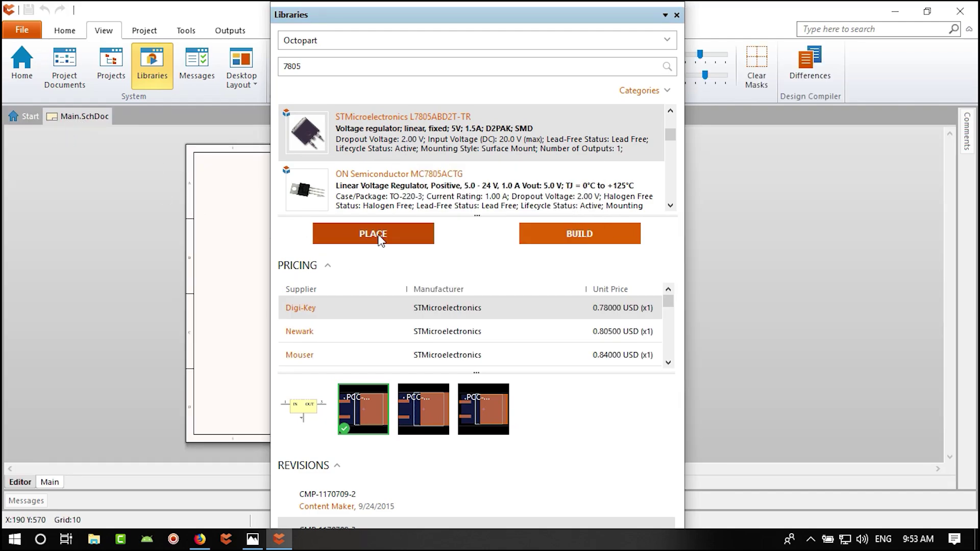
left_click(379, 236)
key("Page_Up")
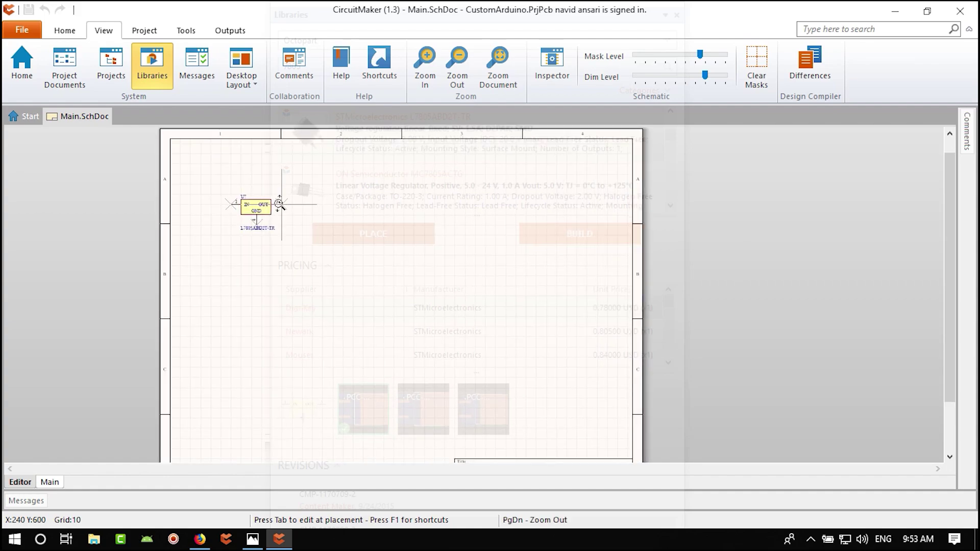
key("Page_Down")
key("Home")
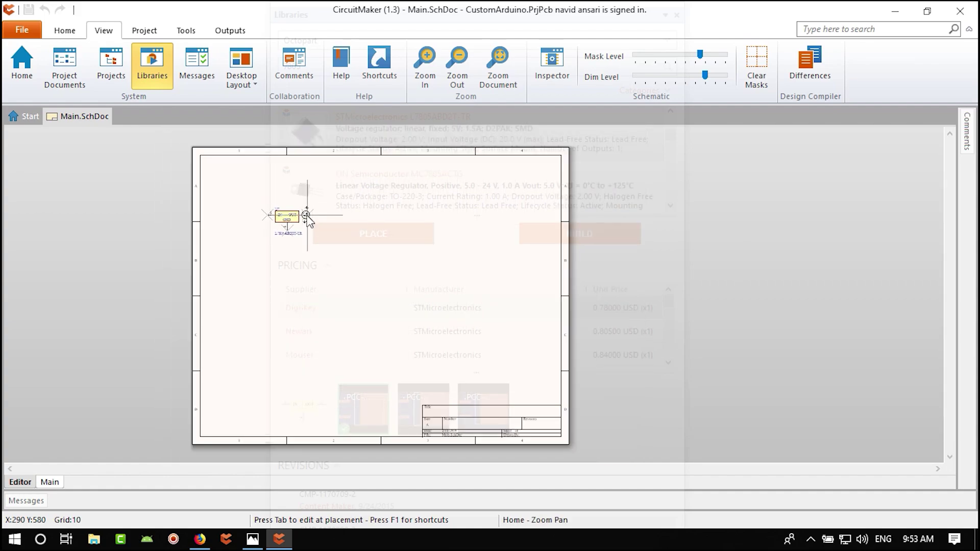
key("Left")
key("Right")
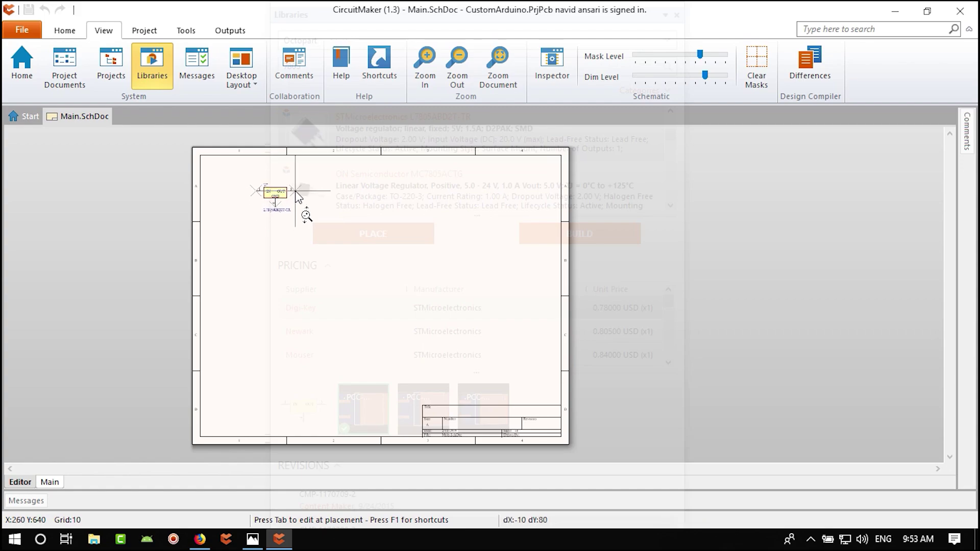
left_click(297, 189)
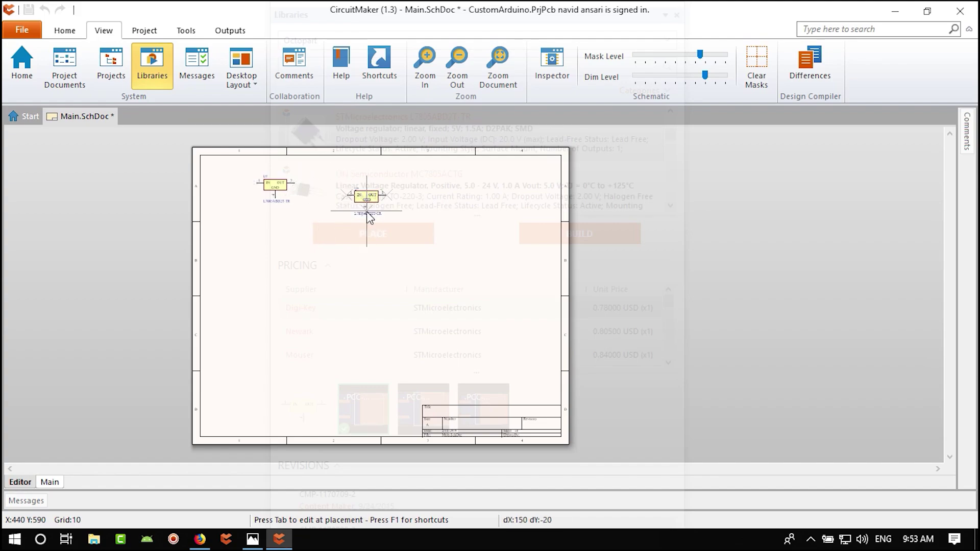
- Cancel the extra floating regulator copy to end placement
key("Left")
key("Right")
key("Up")
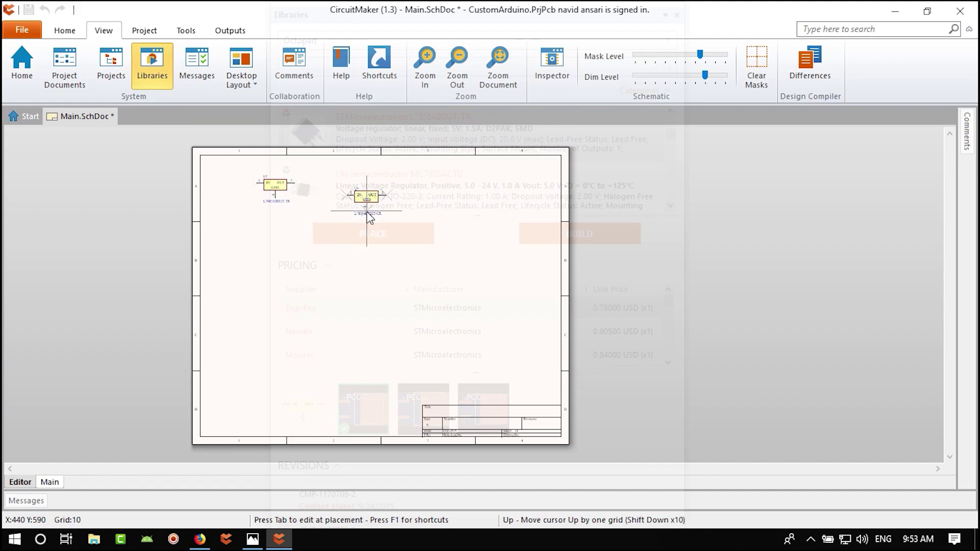
key("Down")
key("shift+Left")
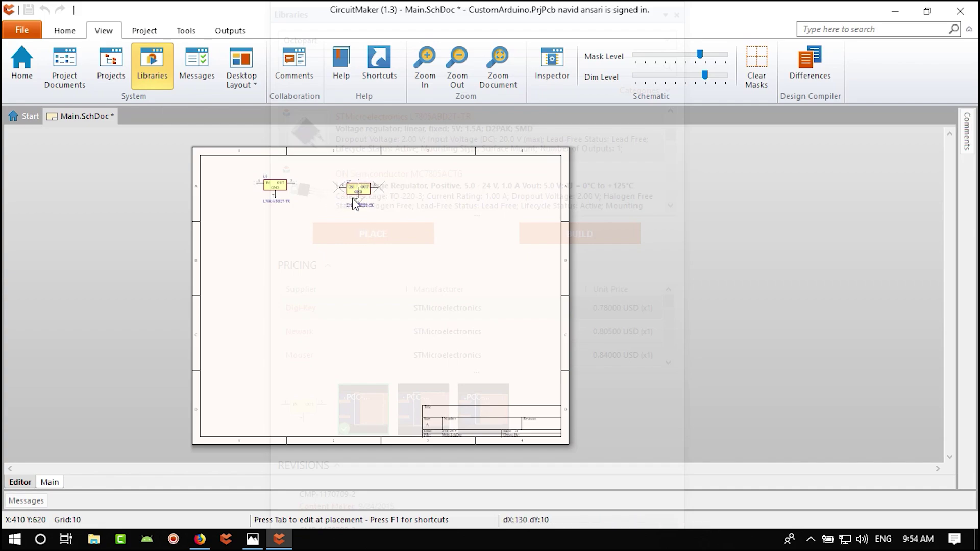
right_click(353, 210)
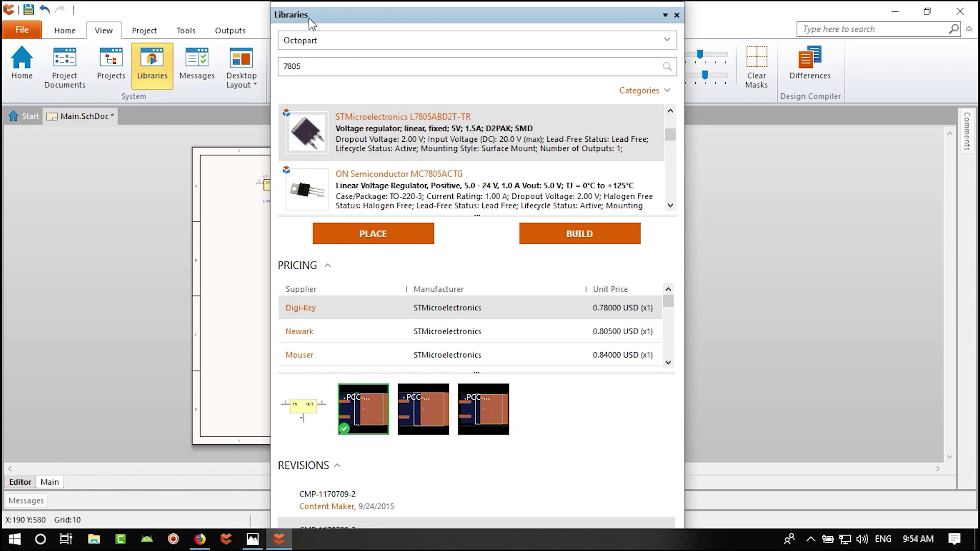
- Close the Octopart parts library to leave only the schematic sheet
left_click(152, 64)
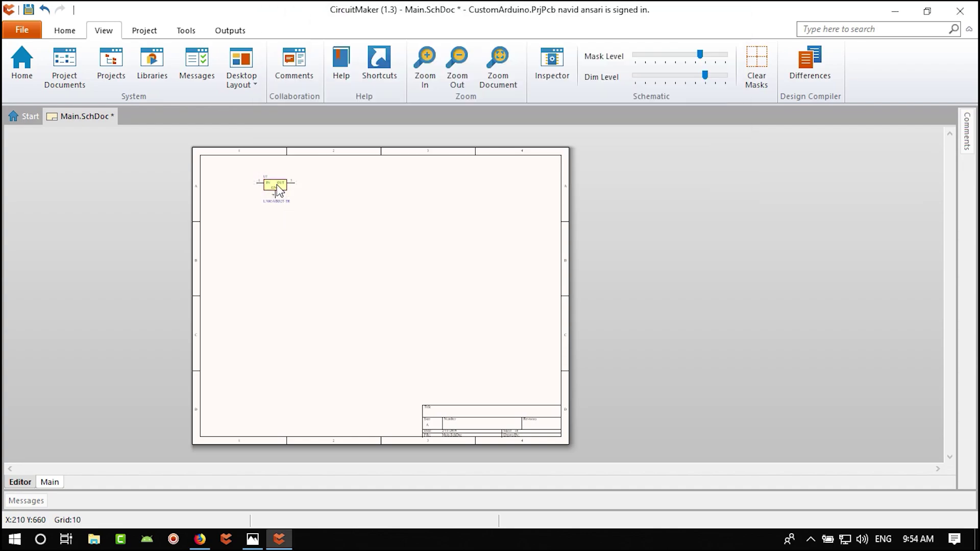
scroll(302, 195, "up", 4, "ctrl")
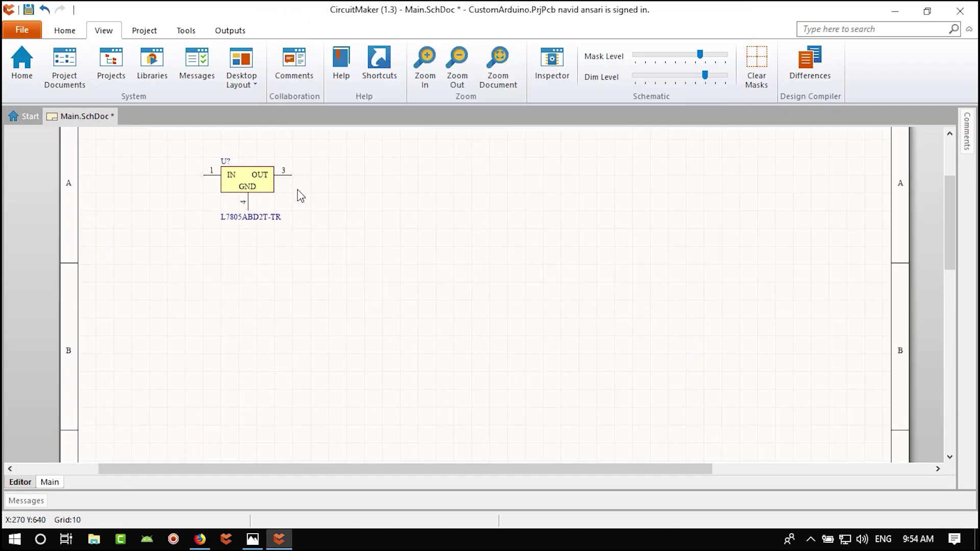
scroll(301, 196, "down", 4, "ctrl")
scroll(301, 195, "up", 2, "ctrl")
scroll(301, 196, "up", 2, "ctrl")
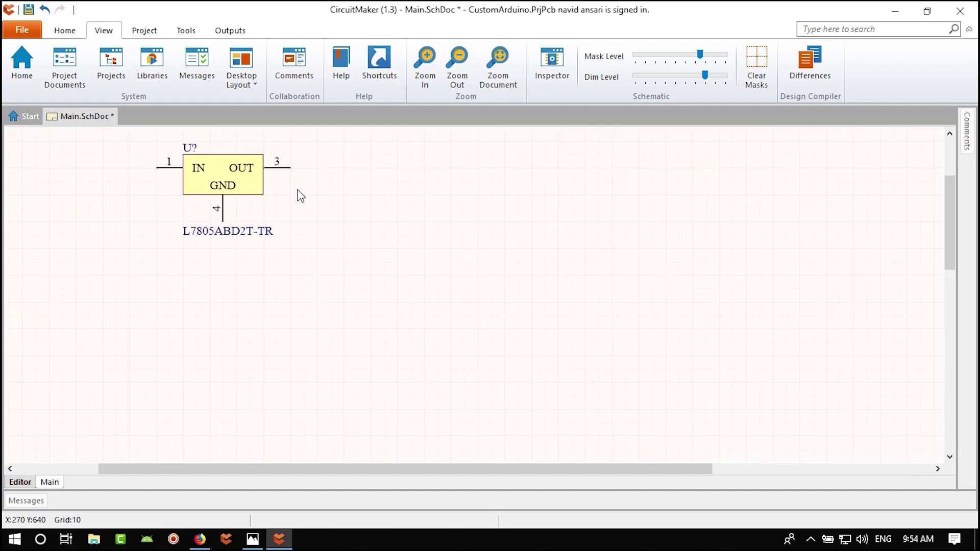
scroll(301, 196, "down", 4, "ctrl")
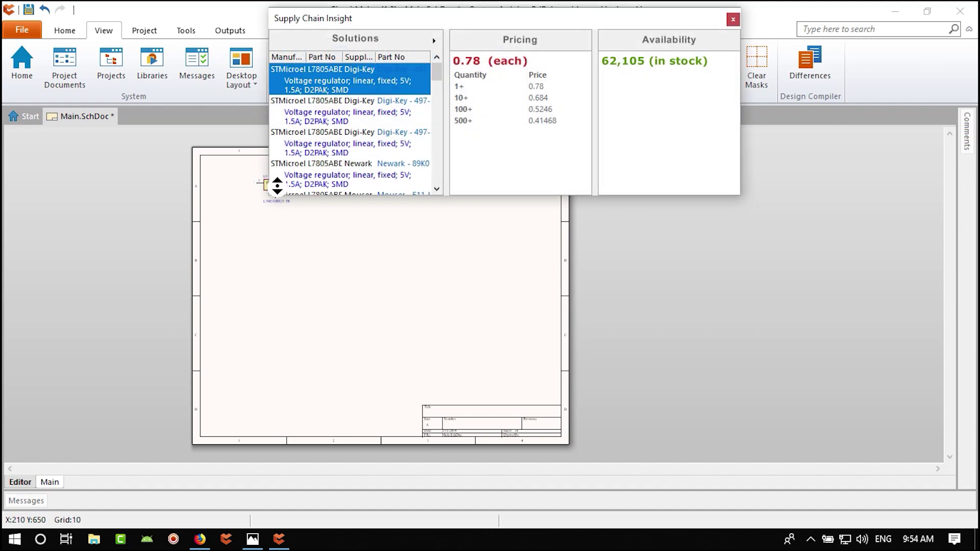
scroll(299, 187, "up", 5, "ctrl")
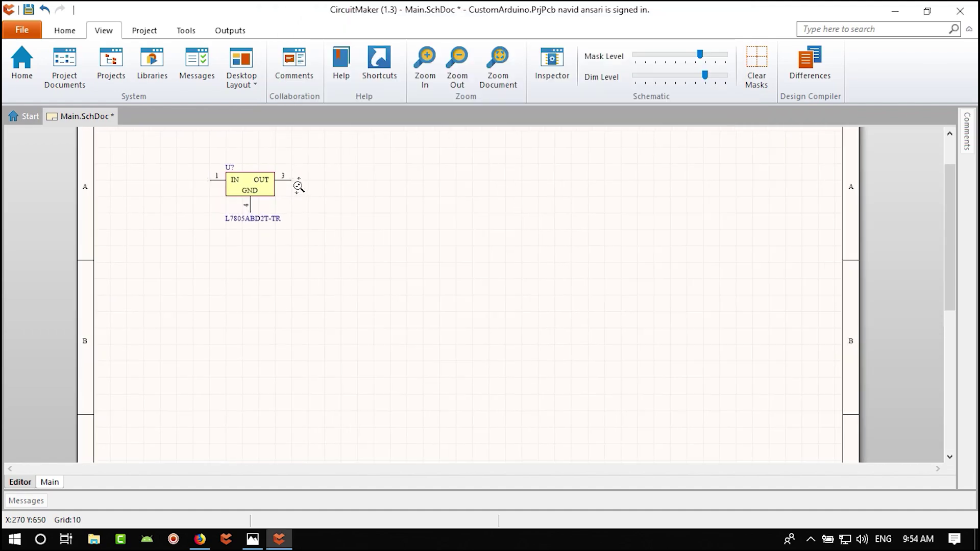
scroll(301, 192, "down", 5, "ctrl")
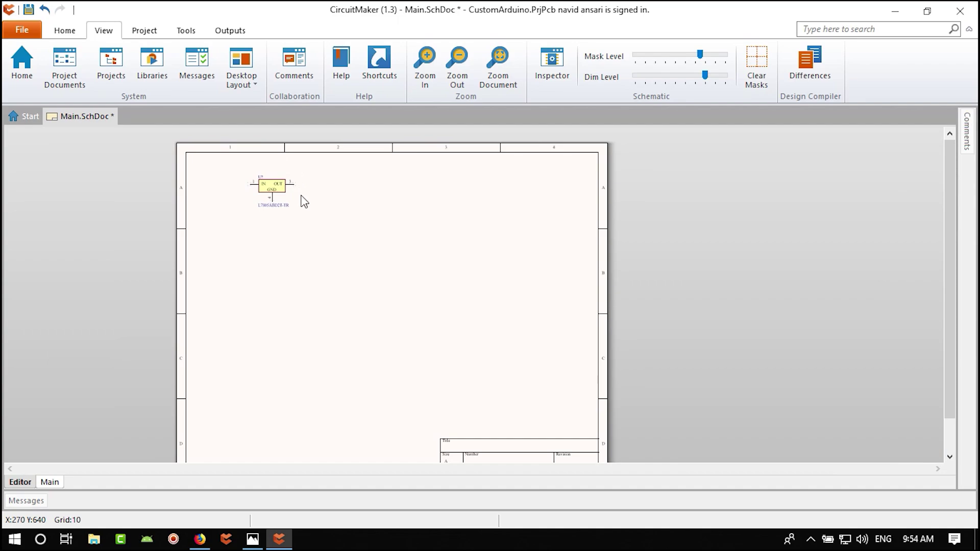
- Drag the L7805ABD2T-TR regulator to a slightly adjusted spot in the sheet's top-left area
left_click(422, 63)
left_click(422, 62)
left_click(491, 82)
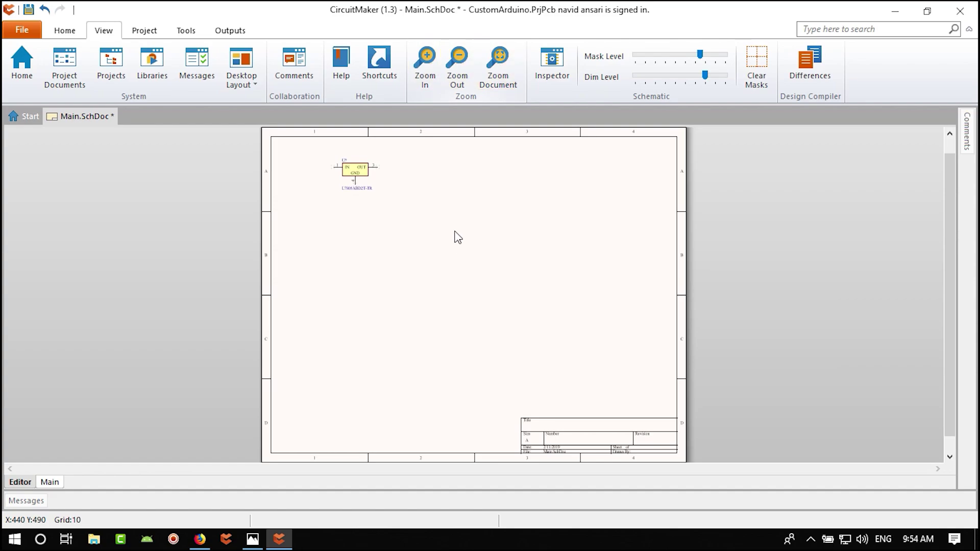
scroll(372, 166, "up", 4, "ctrl")
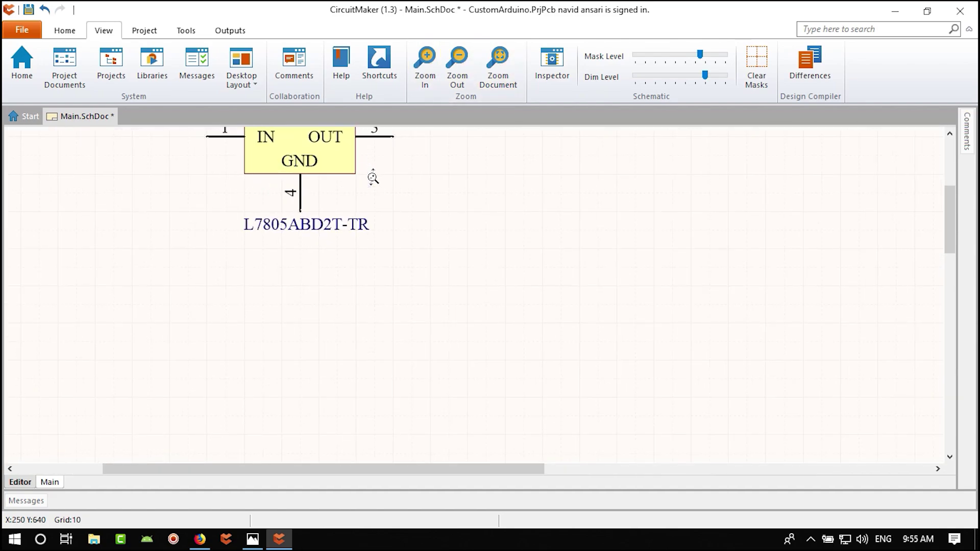
scroll(375, 179, "down", 6, "ctrl")
scroll(373, 179, "up", 4, "ctrl")
scroll(449, 306, "down", 5, "ctrl")
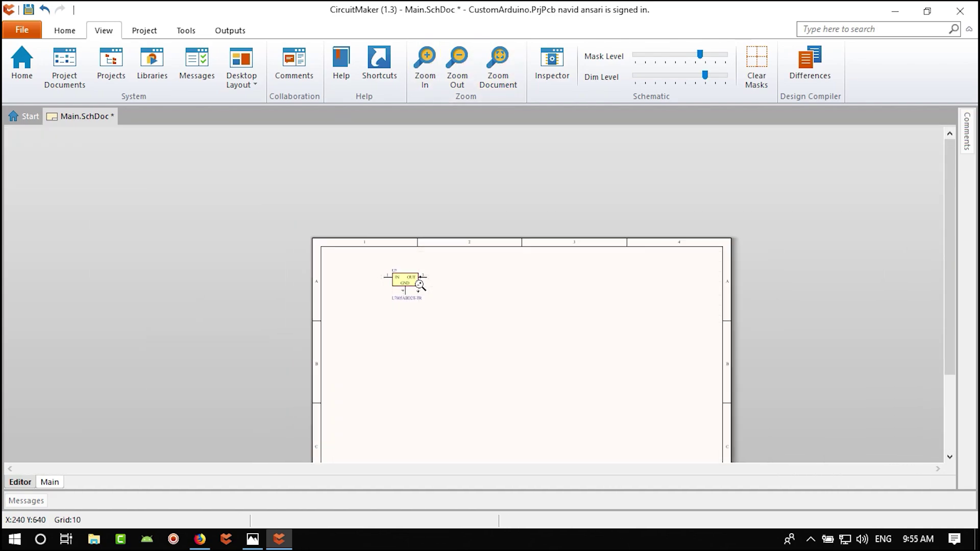
scroll(425, 257, "up", 1, "ctrl")
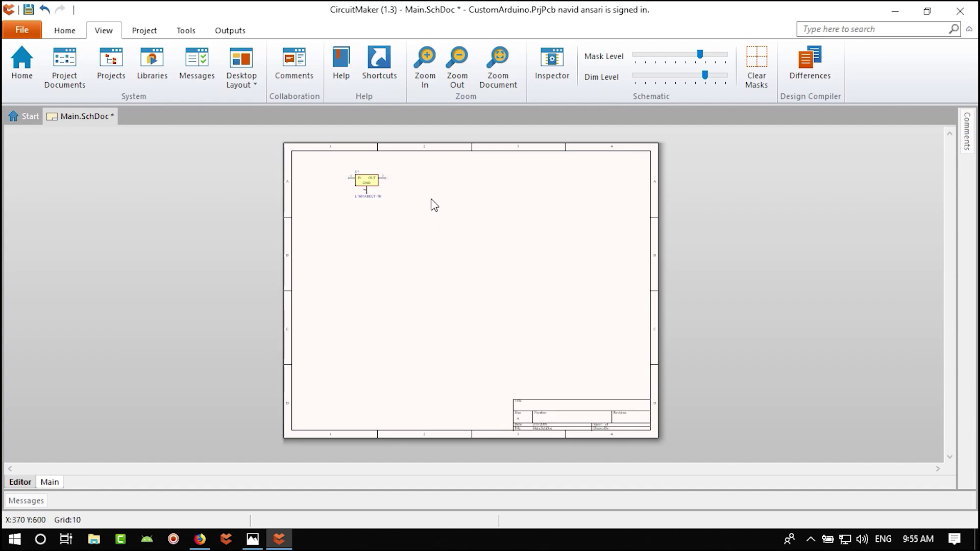
left_click_drag(372, 182, 357, 196)
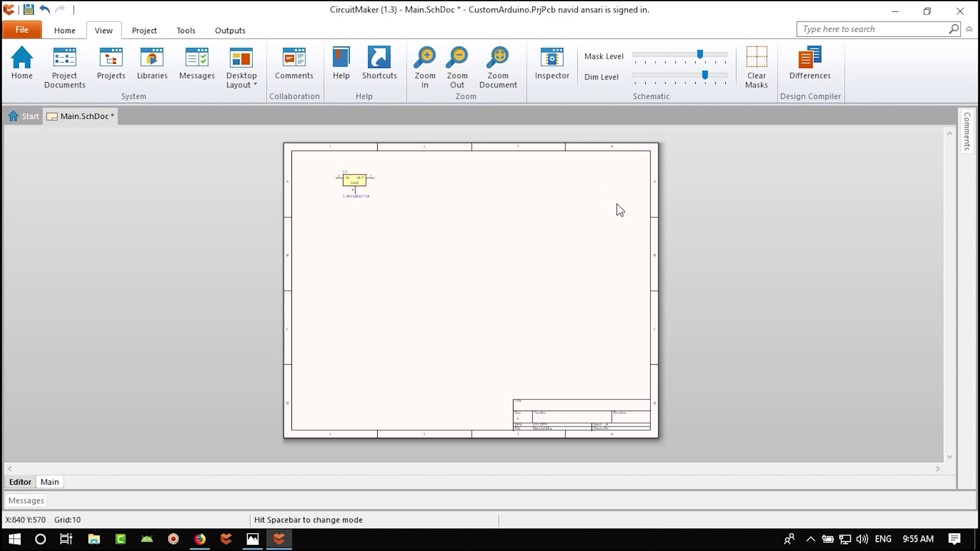
right_click_drag(564, 243, 534, 264)
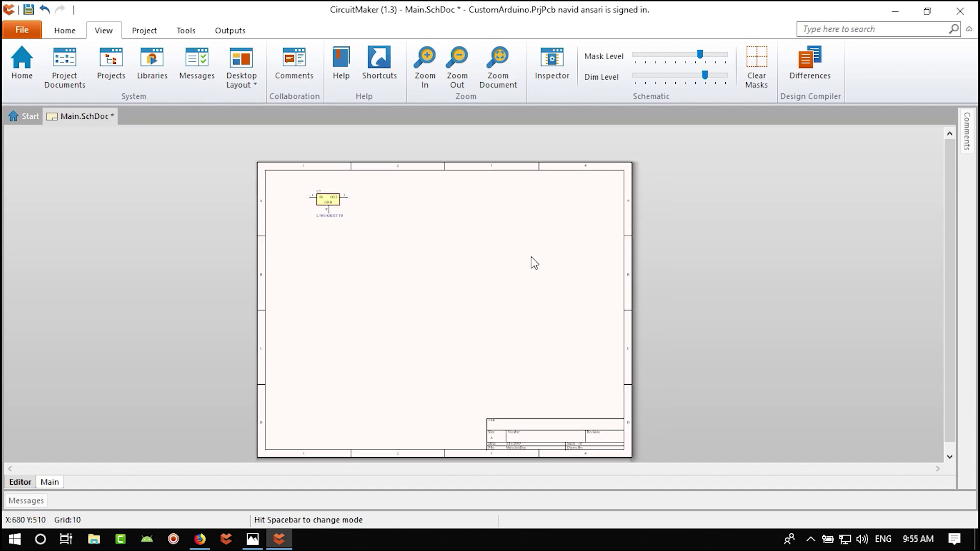
right_click(433, 186)
- Change the sheet's standard style from A to A3 in Document Options, then zoom out to view it
mouse_move(484, 391)
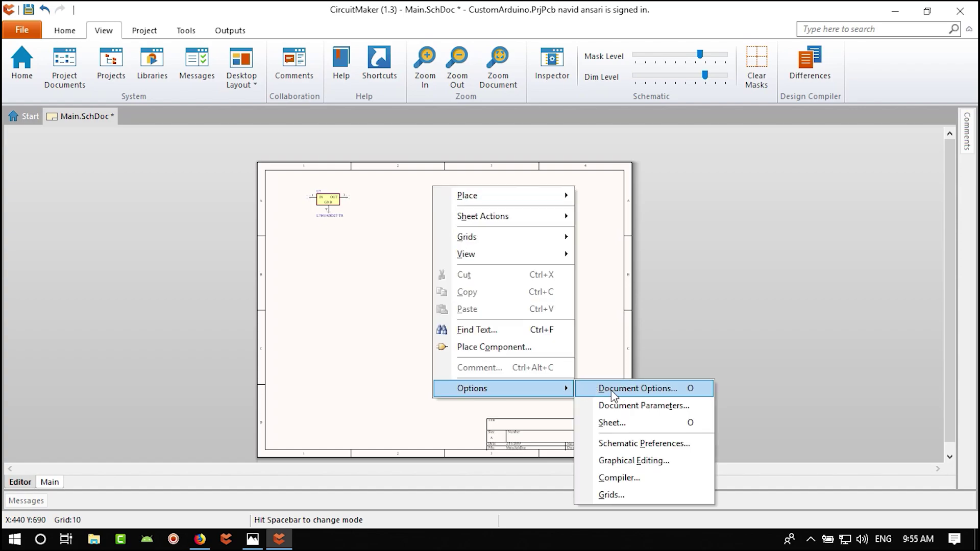
left_click(633, 388)
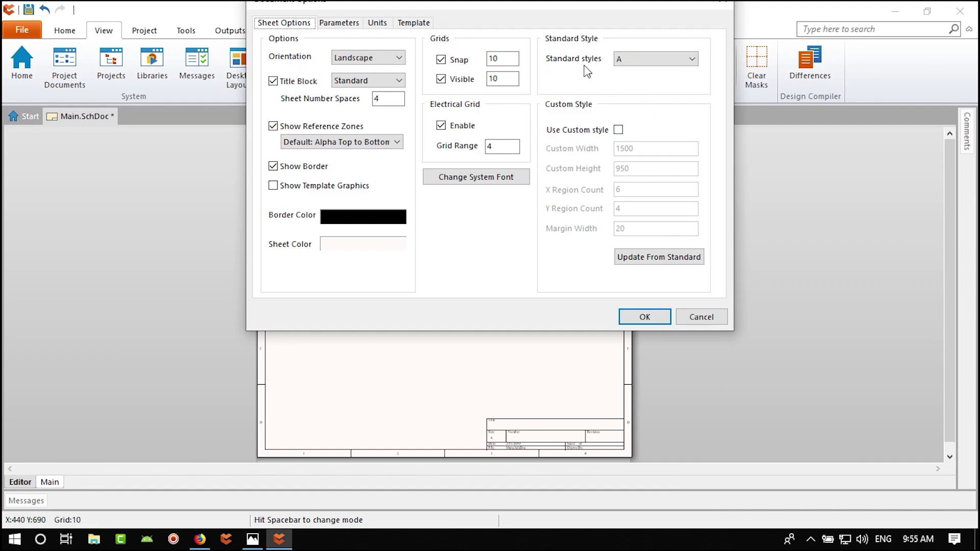
left_click(646, 60)
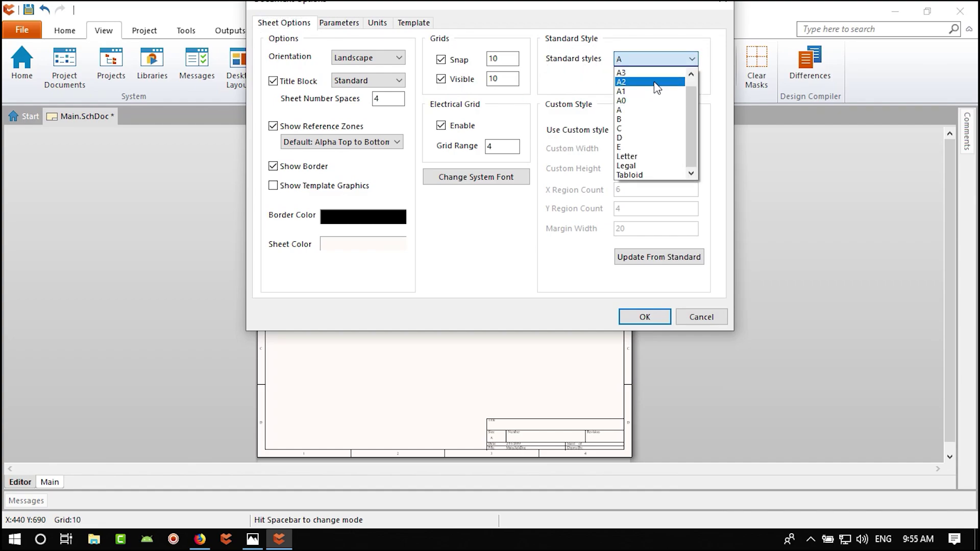
left_click(655, 73)
left_click(644, 318)
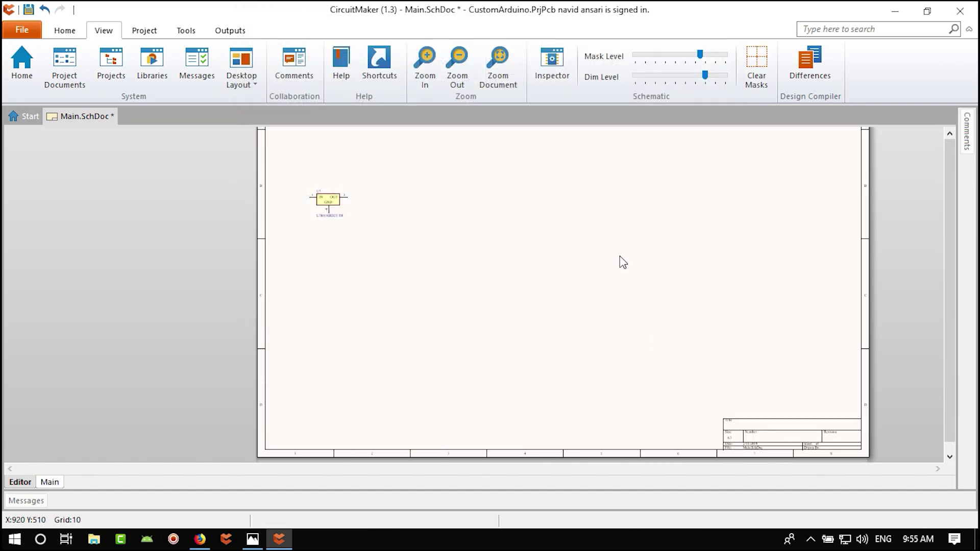
middle_click_drag(619, 261, 533, 297)
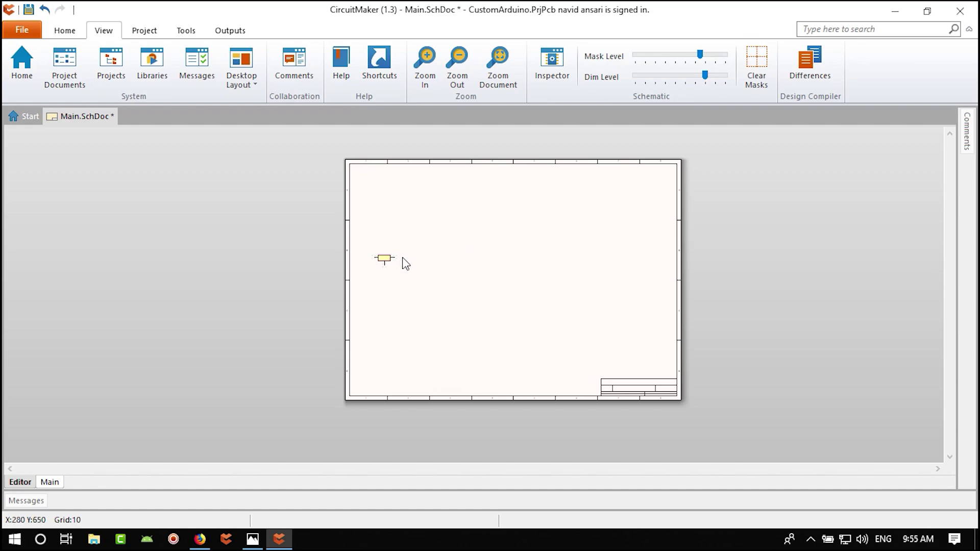
scroll(406, 263, "up", 3, "ctrl")
right_click_drag(416, 246, 460, 332)
left_click_drag(431, 363, 459, 217)
scroll(459, 251, "up", 3, "ctrl")
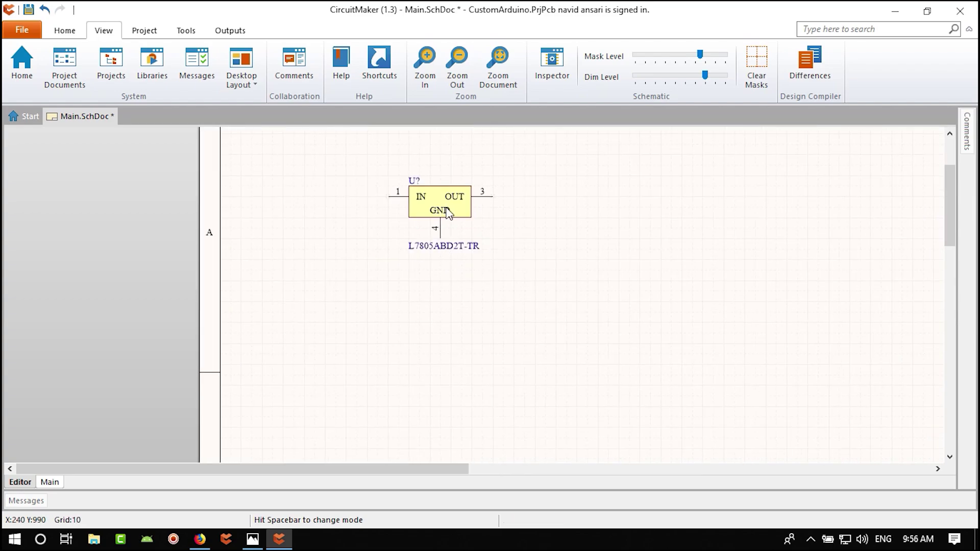
right_click_drag(442, 199, 507, 266)
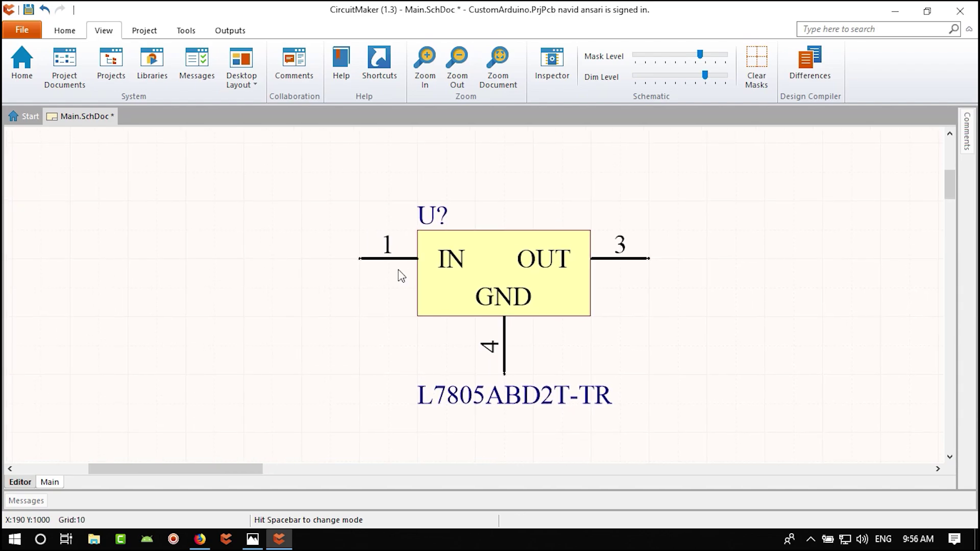
right_click_drag(381, 269, 387, 334, "ctrl")
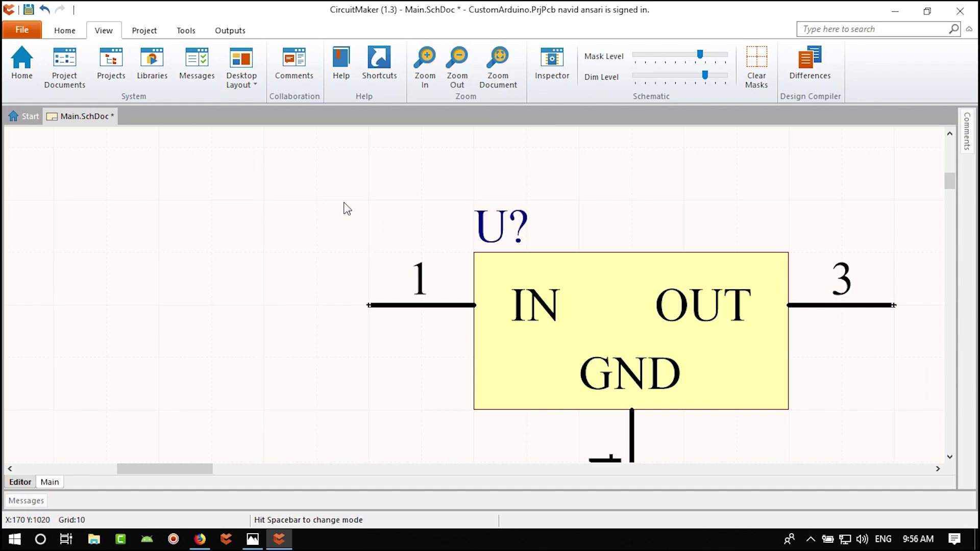
scroll(336, 229, "down", 3, "ctrl")
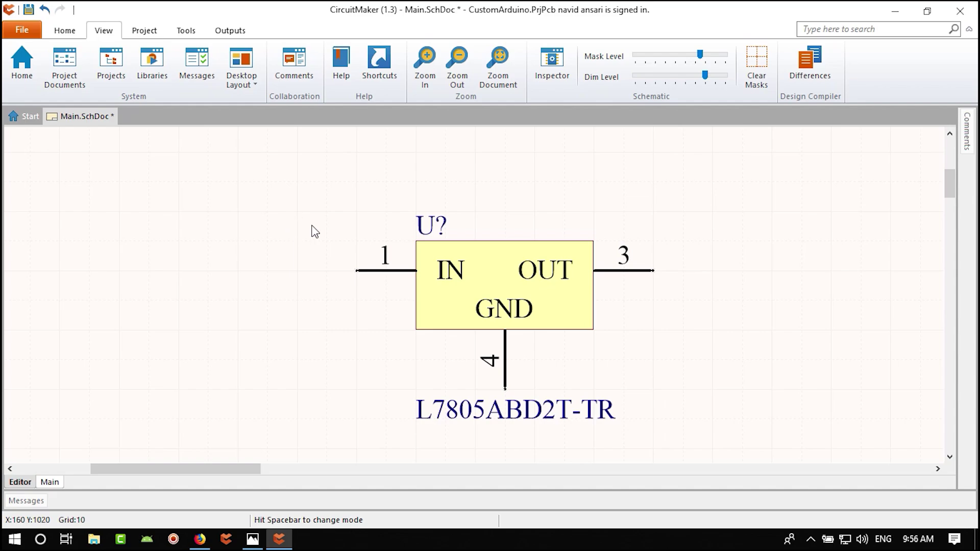
scroll(360, 235, "up", 1, "ctrl")
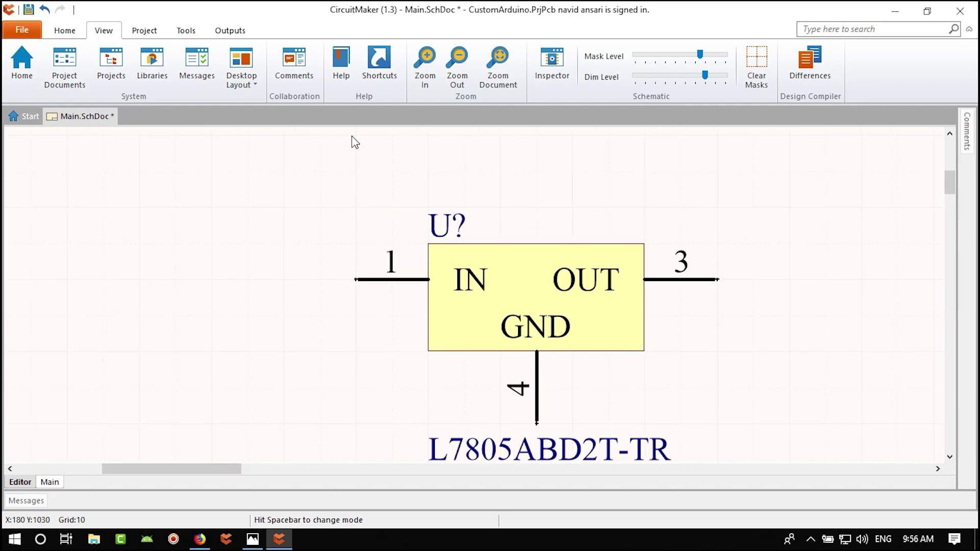
- Set the schematic grid colour to a light grey in the Grids preferences
right_click(275, 207)
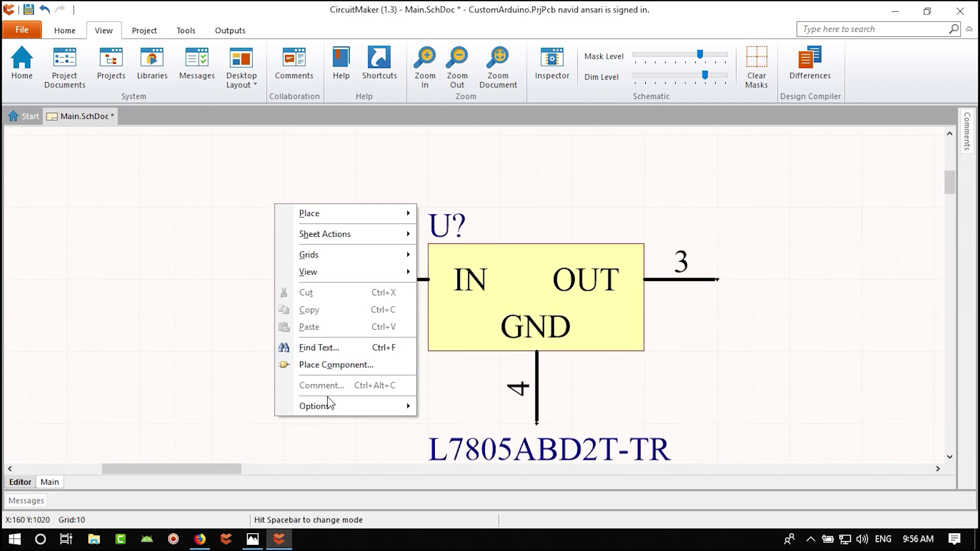
mouse_move(330, 405)
left_click(477, 515)
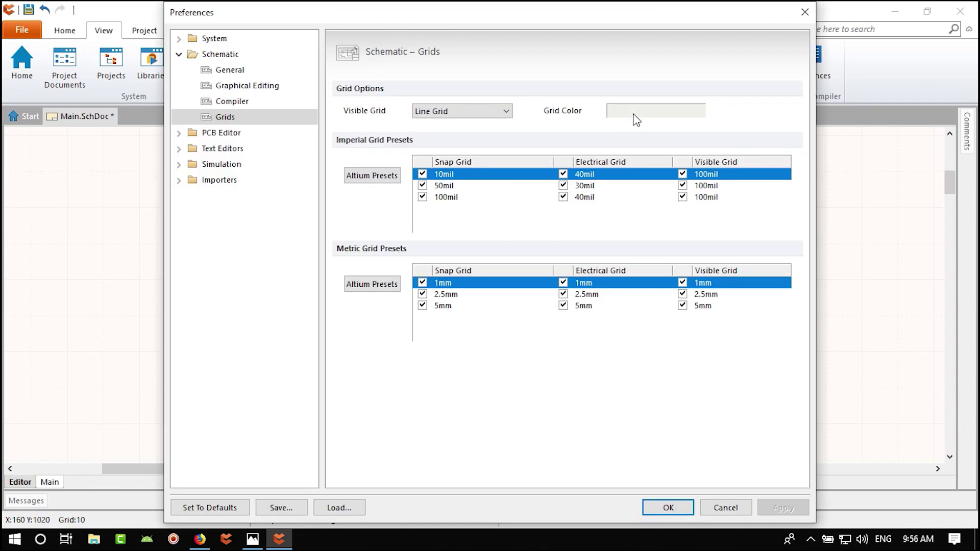
left_click(651, 114)
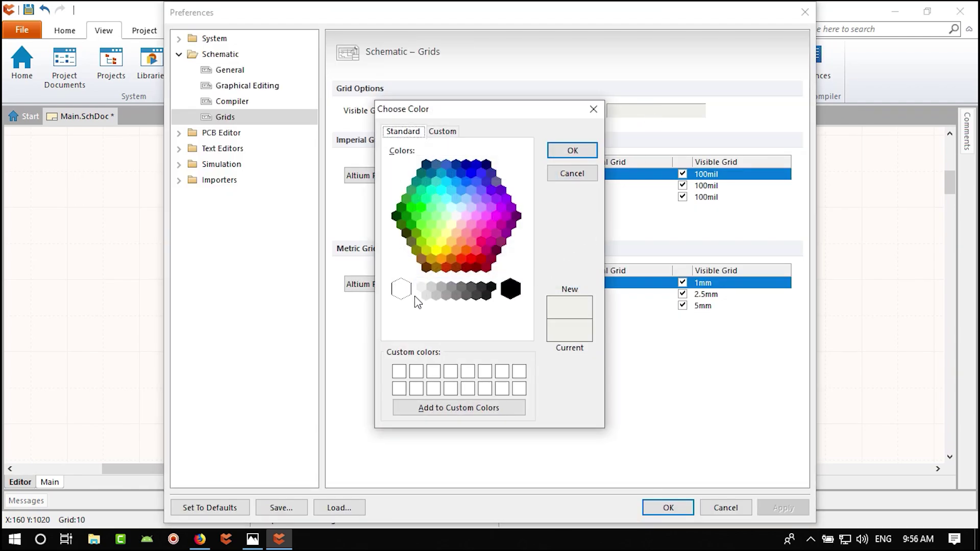
left_click(430, 287)
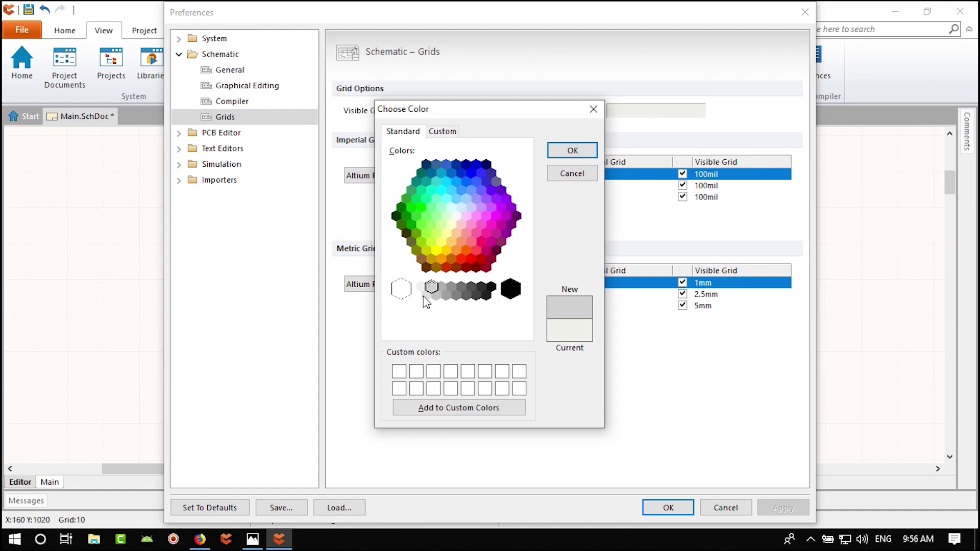
left_click(573, 151)
left_click(668, 507)
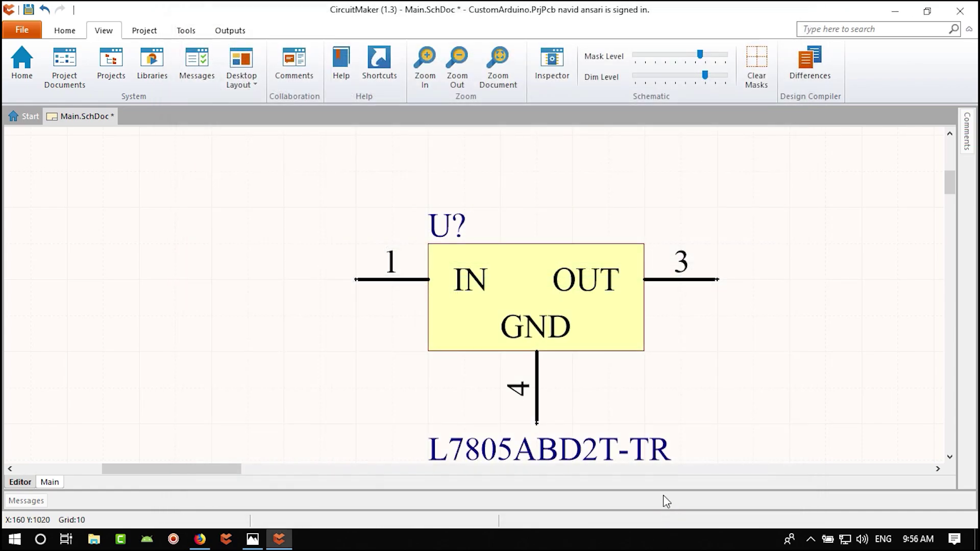
- Replace the light grid colour with a darker grey and apply it
scroll(361, 244, "up", 1, "ctrl")
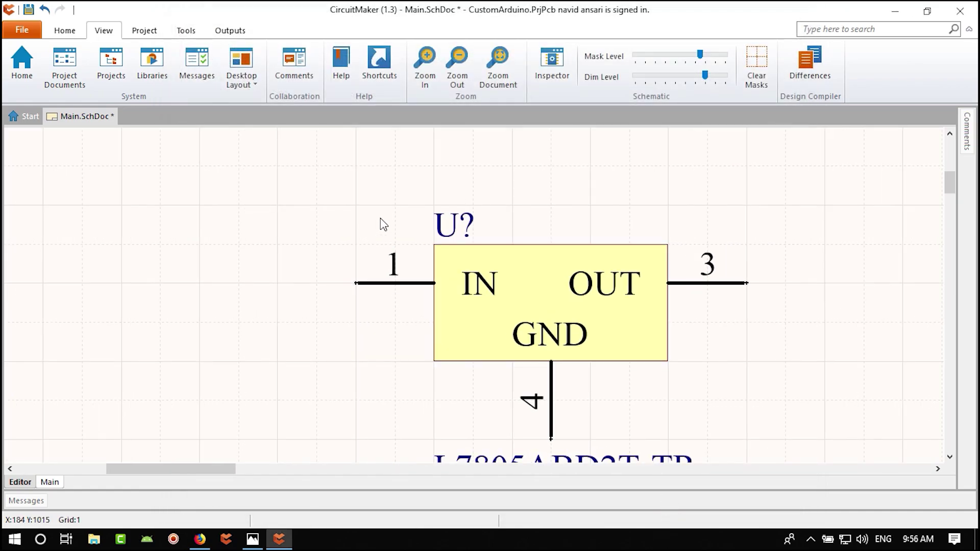
right_click(359, 192)
mouse_move(413, 394)
left_click(547, 499)
left_click(641, 112)
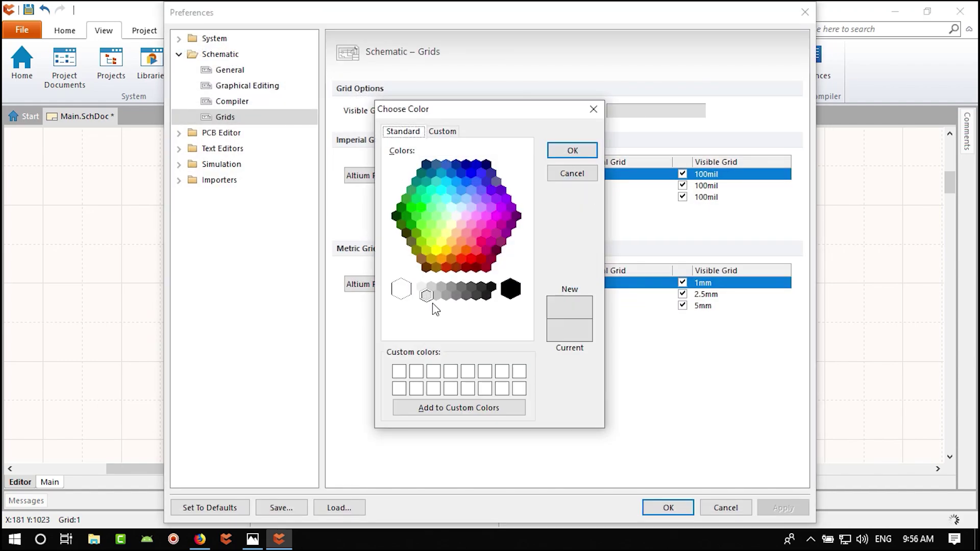
left_click(442, 287)
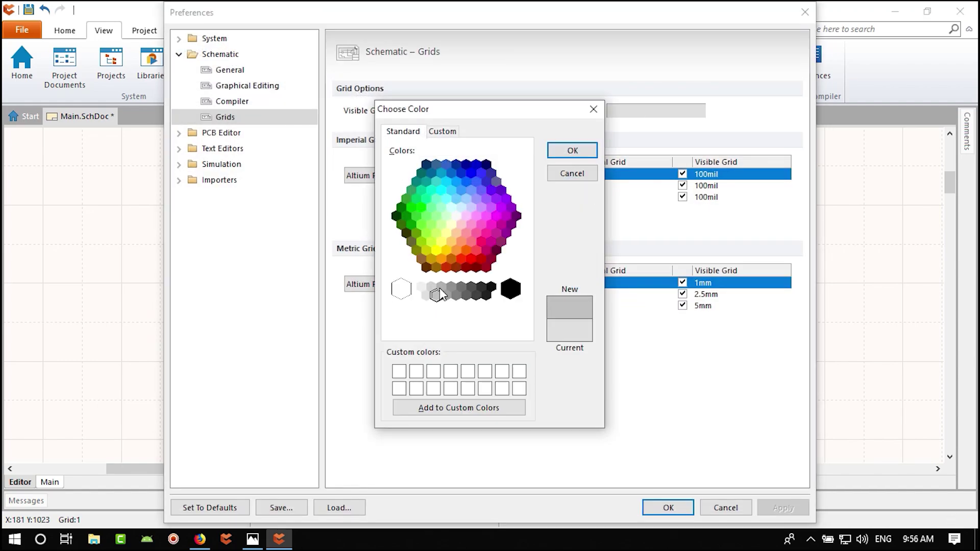
left_click(581, 152)
left_click(668, 507)
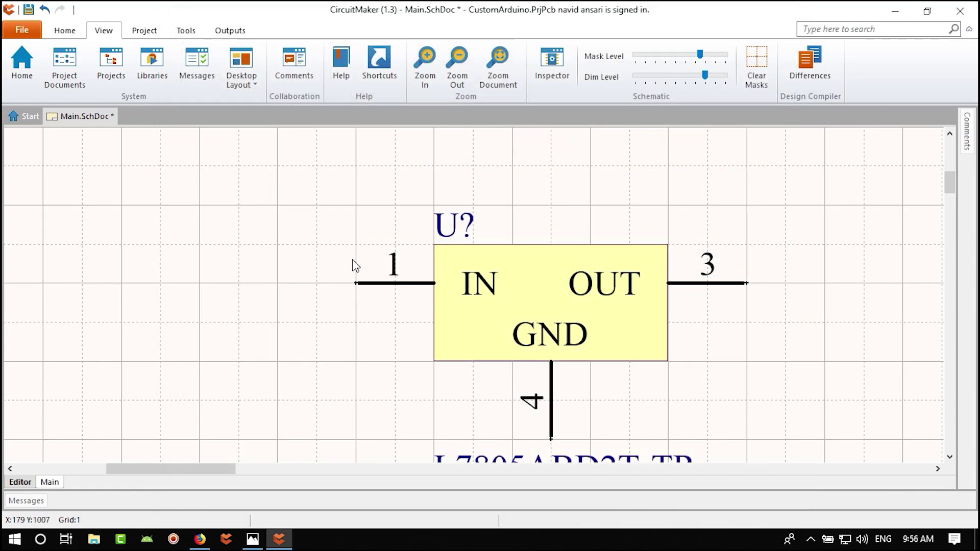
- Zoom back in on the L7805ABD2T-TR regulator and pick it up to reposition it
scroll(401, 267, "down", 5, "ctrl")
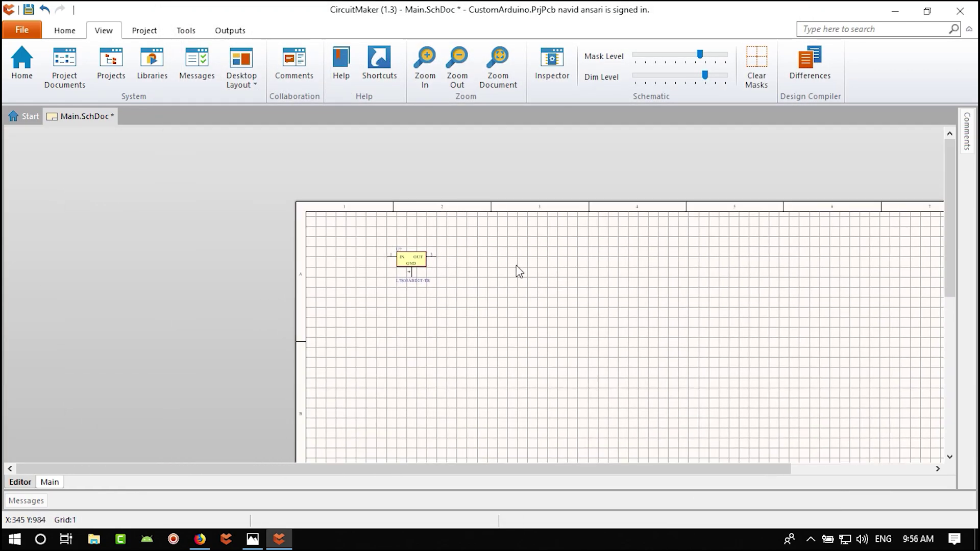
middle_click_drag(519, 272, 532, 303)
right_click_drag(532, 304, 473, 254)
scroll(357, 175, "up", 8, "ctrl")
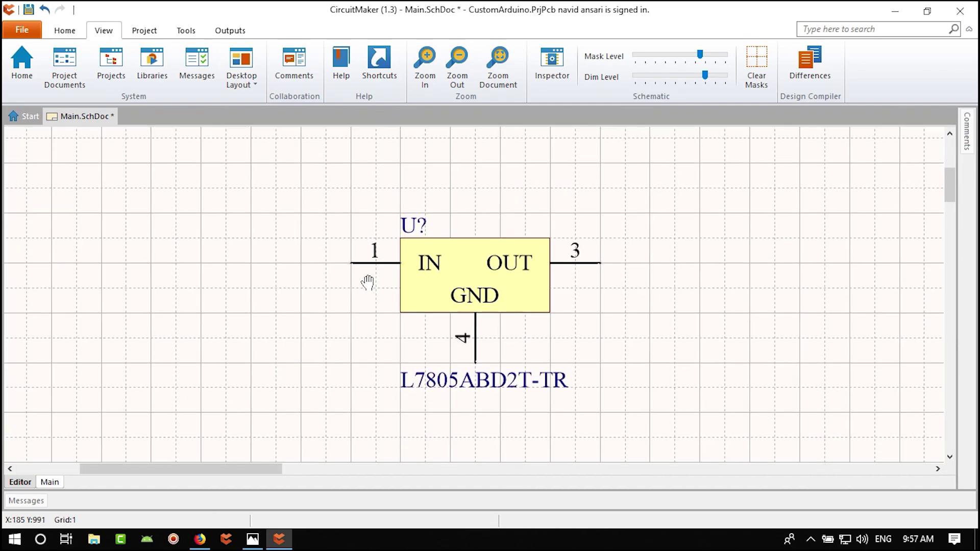
scroll(357, 254, "up", 1, "ctrl")
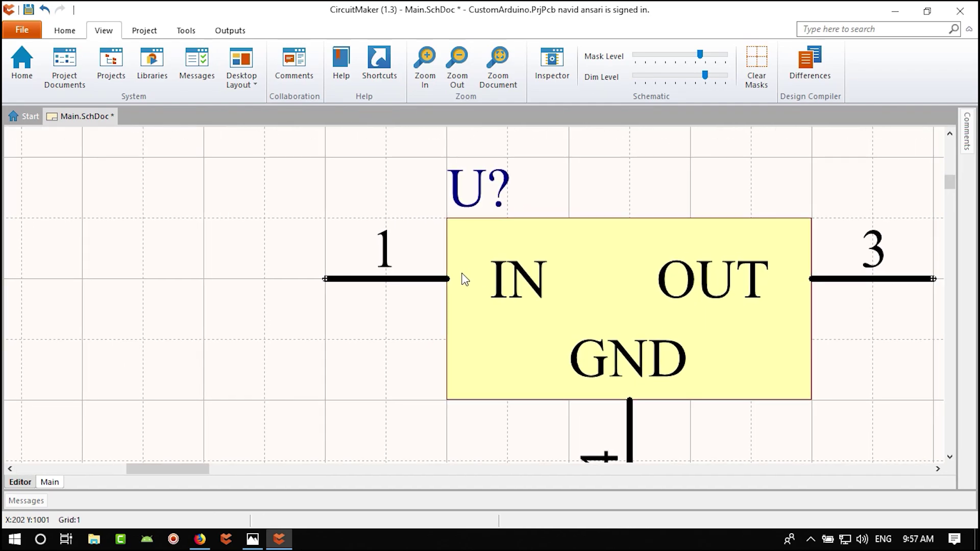
scroll(462, 279, "down", 3, "ctrl")
key("ctrl+w")
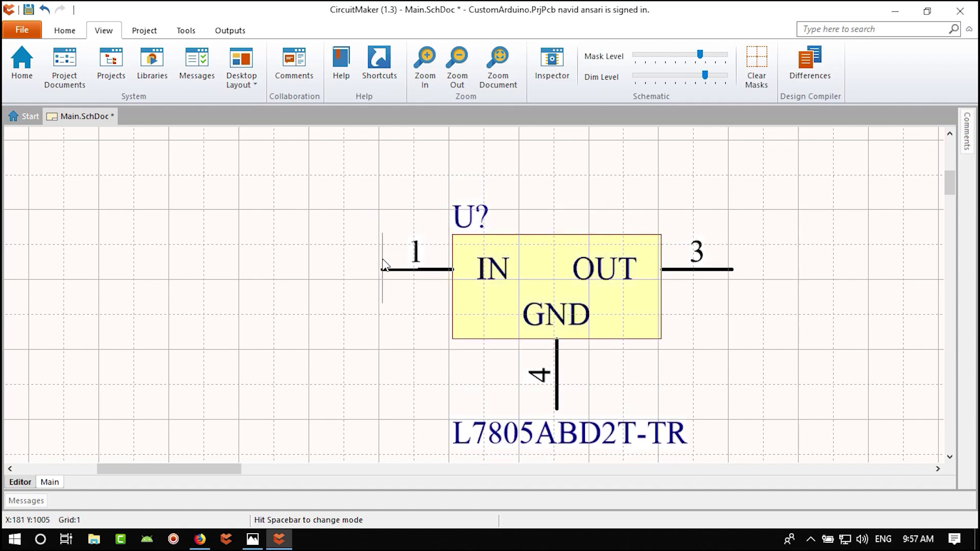
scroll(384, 271, "up", 1, "ctrl")
scroll(385, 284, "down", 1, "ctrl")
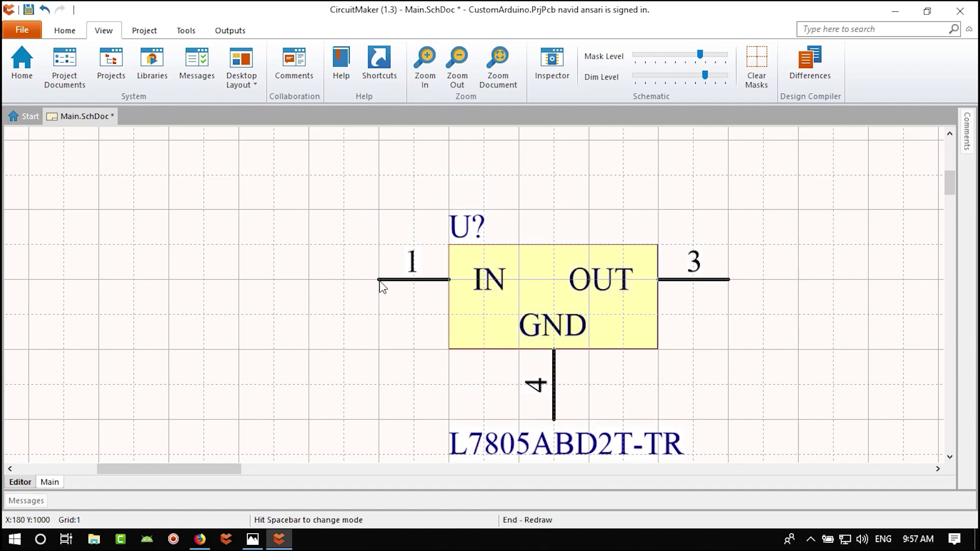
scroll(390, 258, "up", 1, "ctrl")
scroll(396, 279, "down", 1, "ctrl")
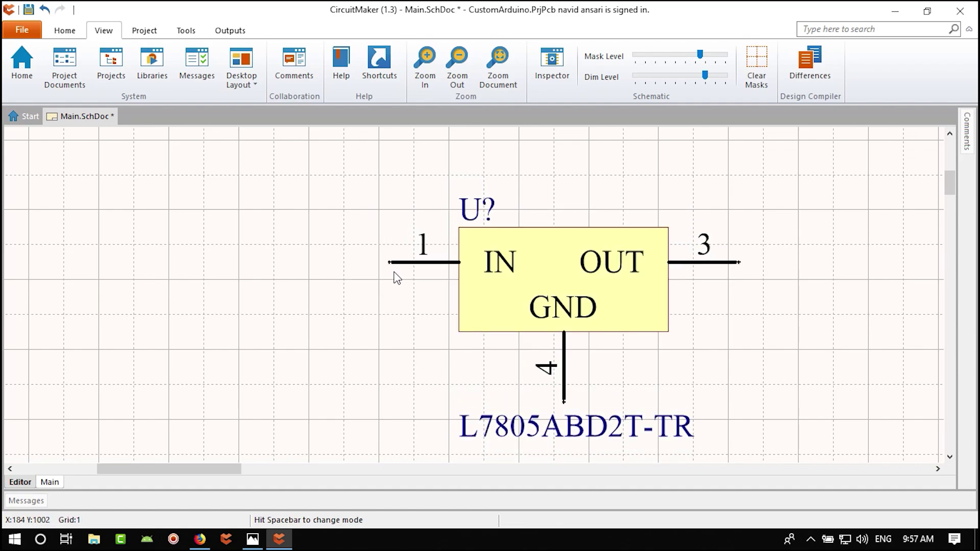
scroll(435, 241, "up", 1, "ctrl")
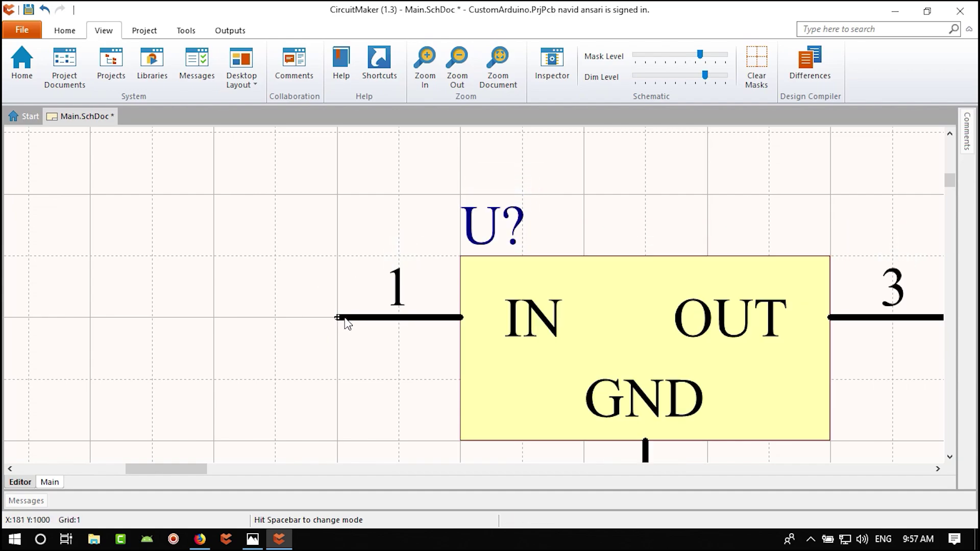
scroll(345, 321, "down", 2, "ctrl")
- Drop the regulator at its new spot and lift its U? designator away from the body
scroll(395, 327, "down", 1, "ctrl")
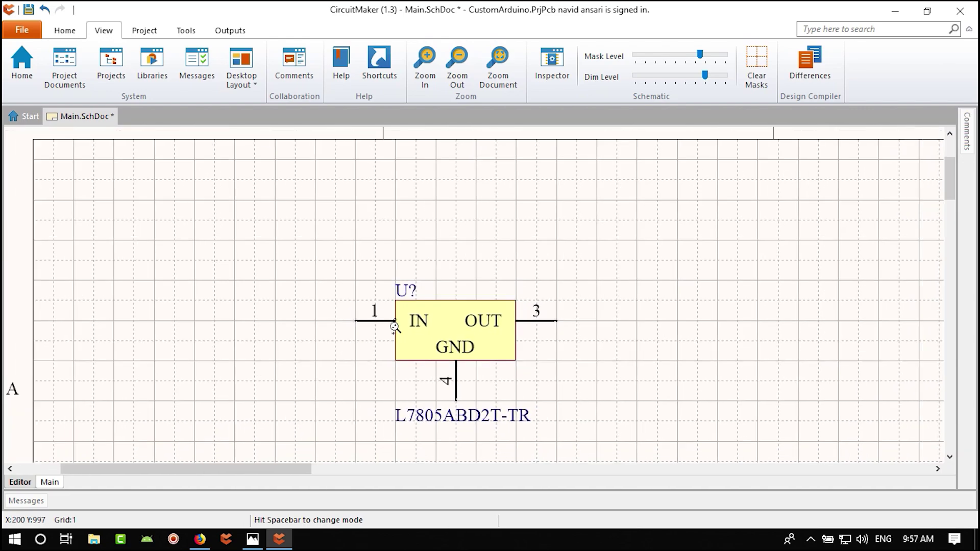
left_click(395, 327)
left_click(409, 295)
left_click_drag(407, 291, 407, 255)
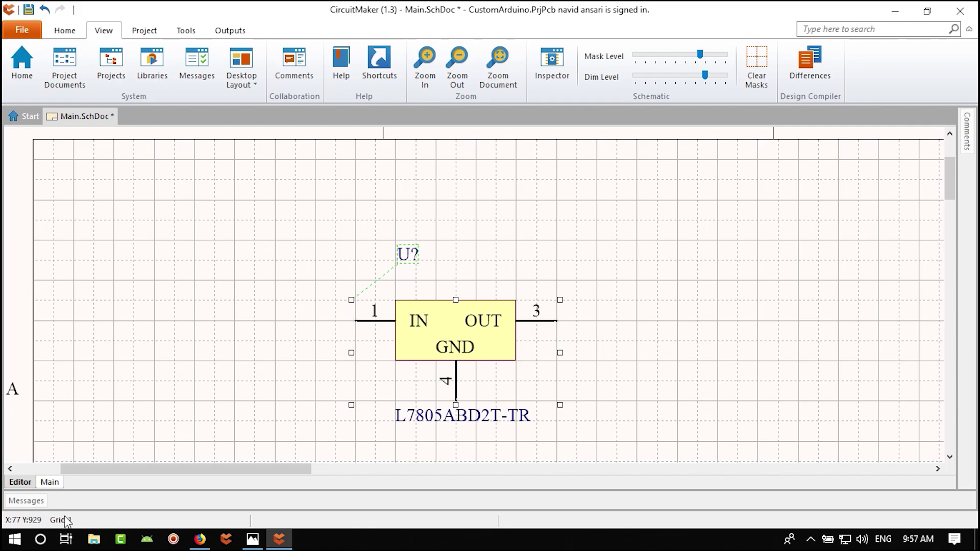
- On a finer snap grid, stack the U? designator and L7805ABD2T-TR comment just above the regulator
scroll(409, 256, "up", 4, "ctrl")
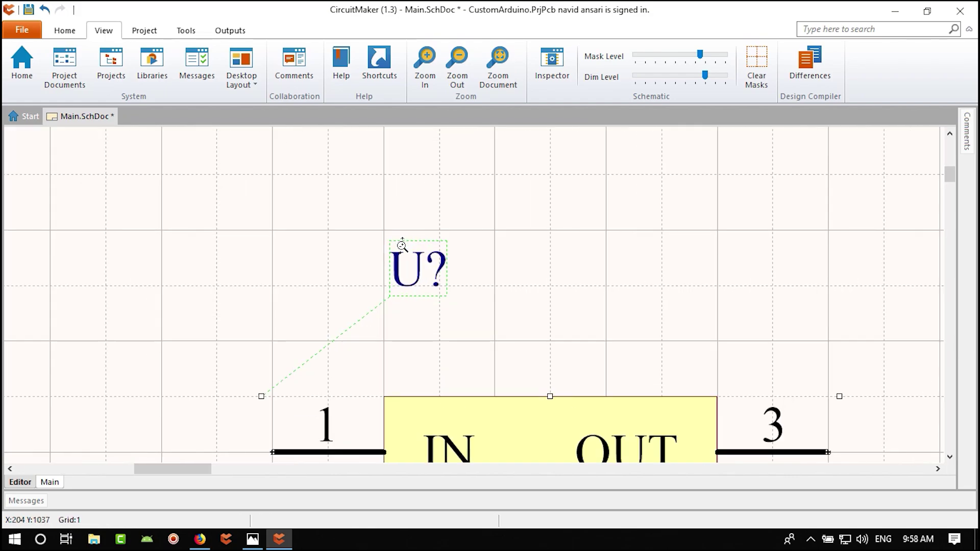
scroll(416, 296, "down", 1, "ctrl")
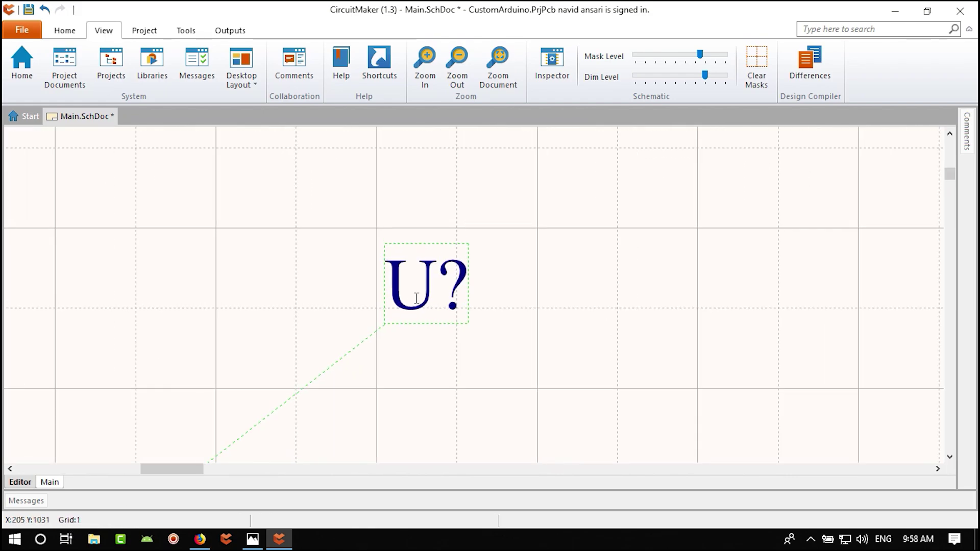
scroll(417, 299, "down", 3, "ctrl")
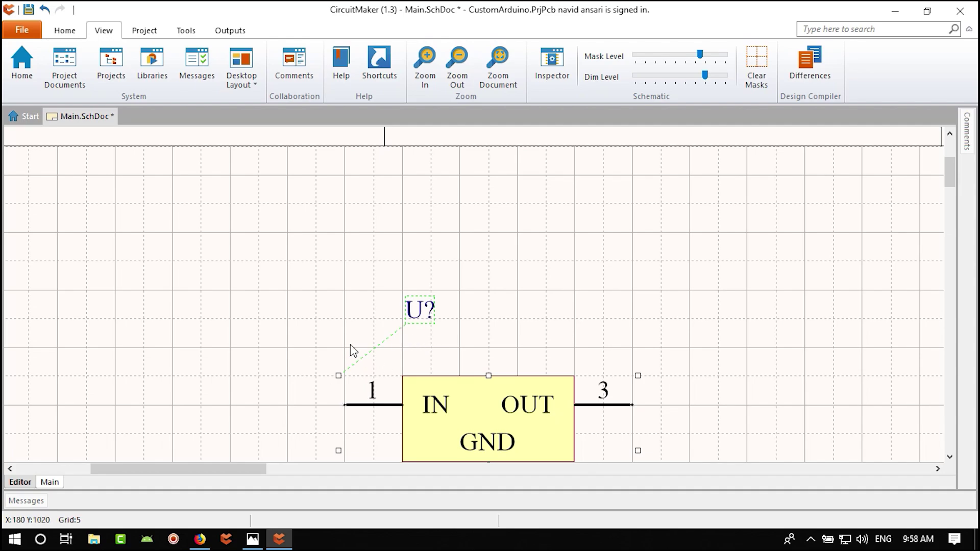
key("g")
key("g")
left_click_drag(414, 313, 414, 335)
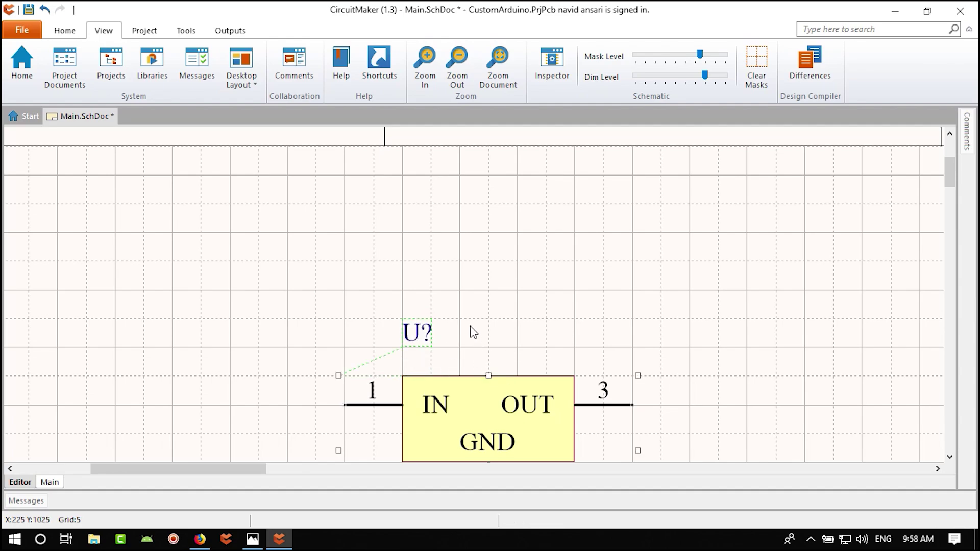
scroll(471, 332, "up", 2, "ctrl")
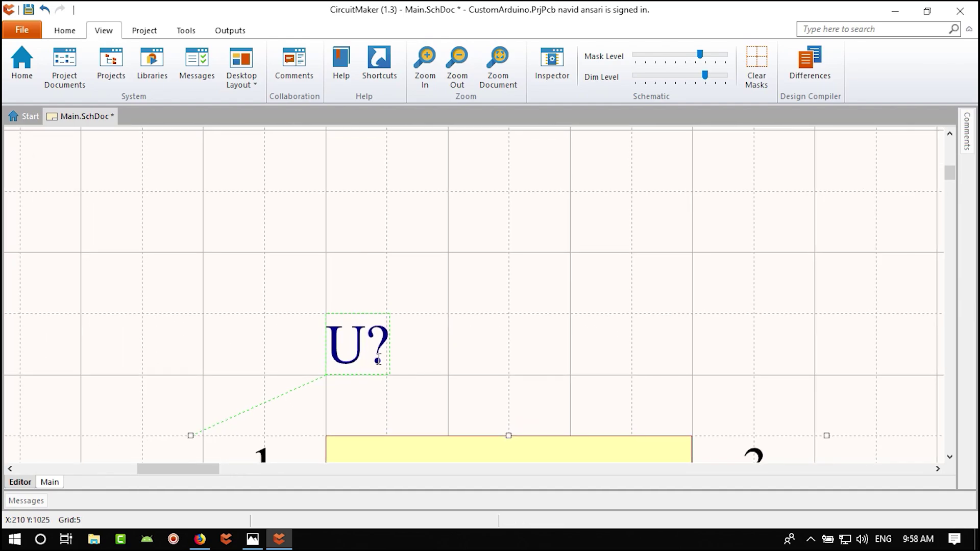
left_click_drag(379, 360, 356, 353)
scroll(405, 395, "down", 3, "ctrl")
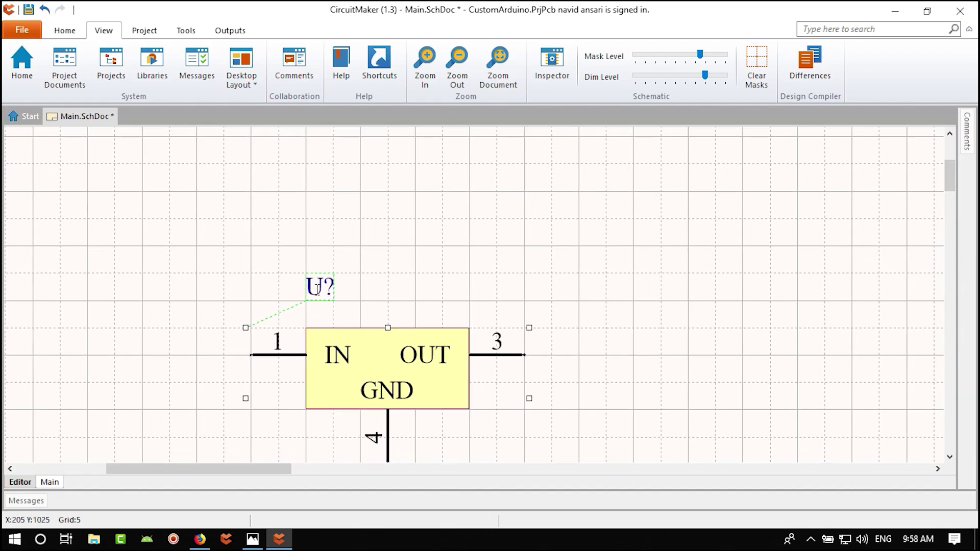
scroll(347, 309, "down", 1, "ctrl")
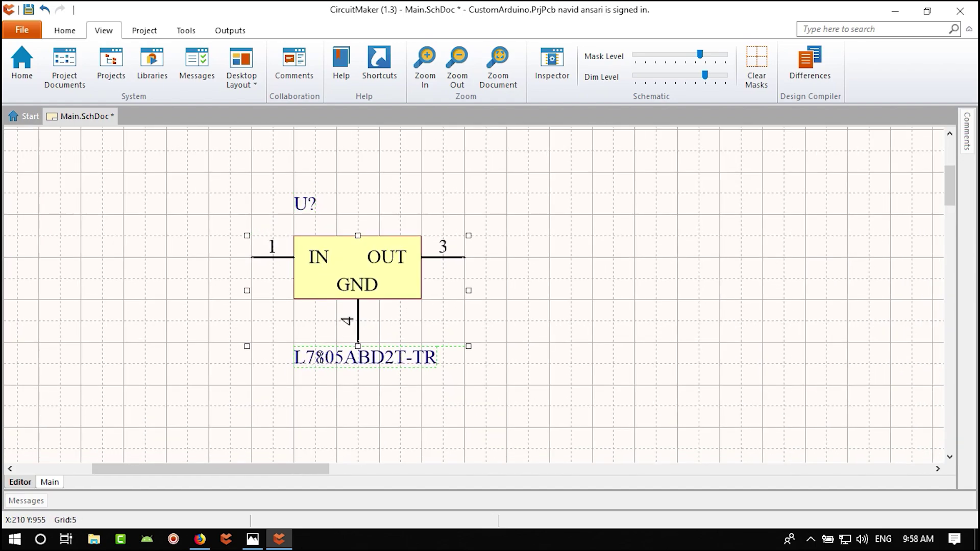
left_click_drag(315, 353, 315, 225)
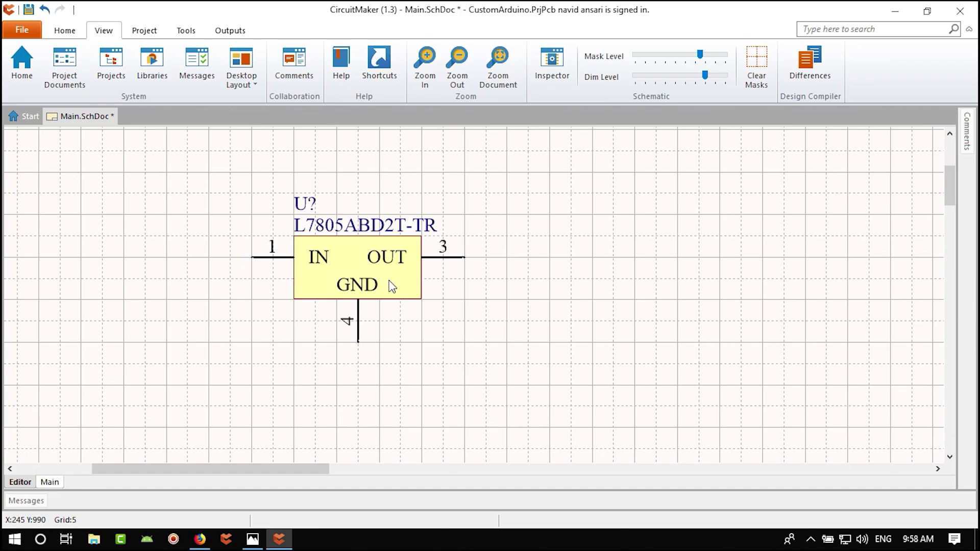
scroll(357, 278, "down", 3, "ctrl")
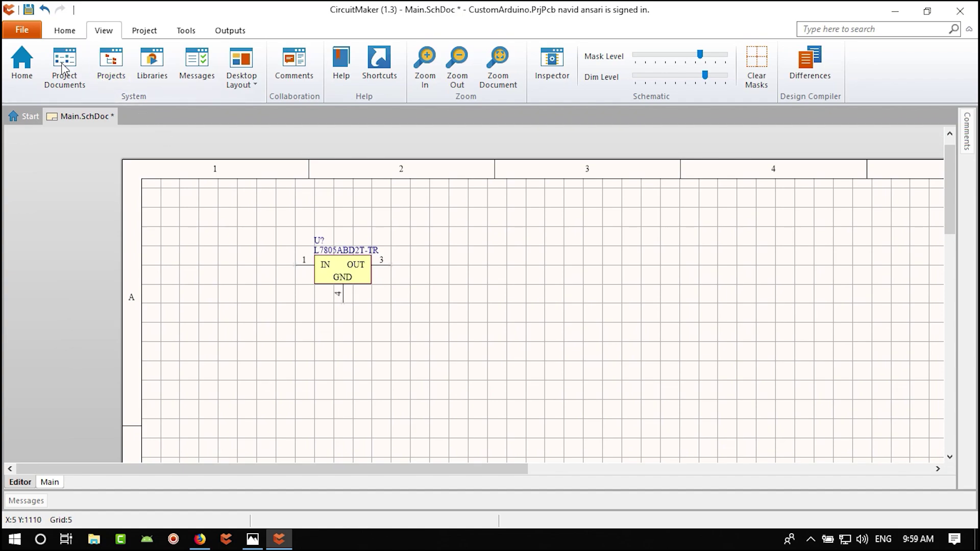
- Save all project documents via File > Save All, then pan to the sheet's title block
left_click(16, 26)
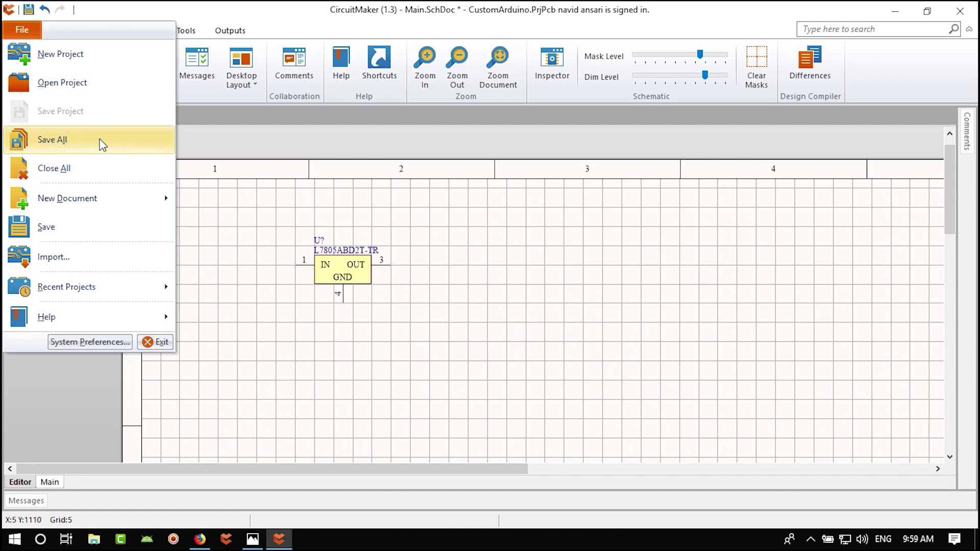
left_click(83, 147)
scroll(416, 323, "down", 3)
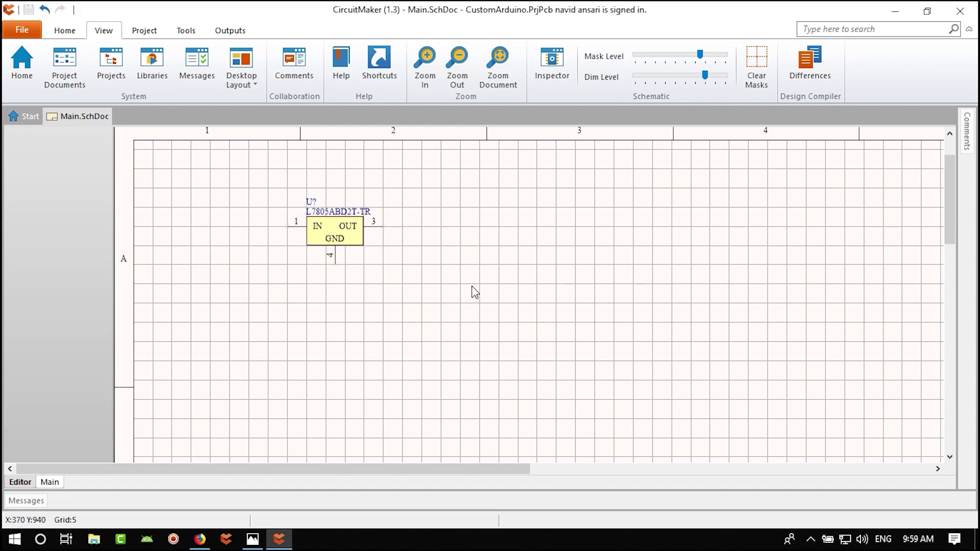
right_click_drag(436, 276, 372, 299)
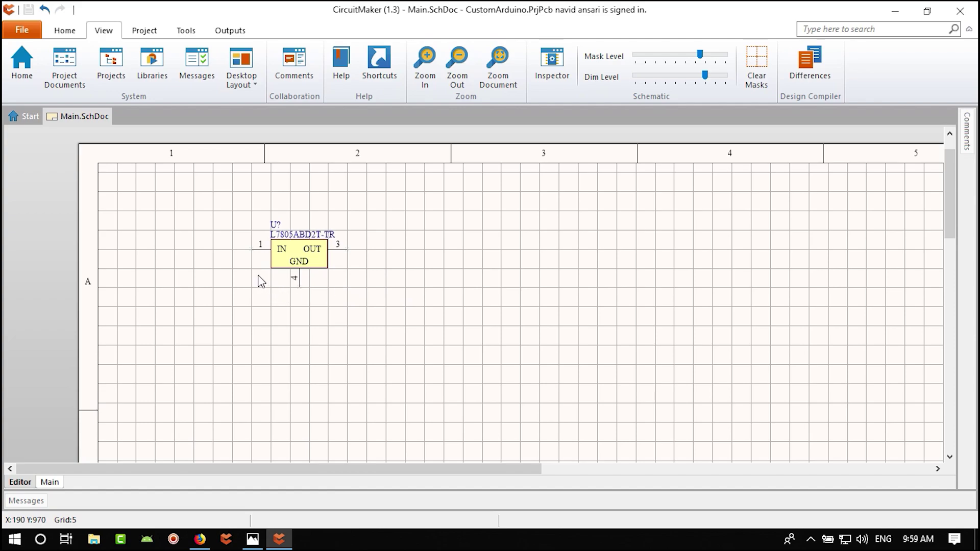
right_click_drag(469, 310, 455, 219)
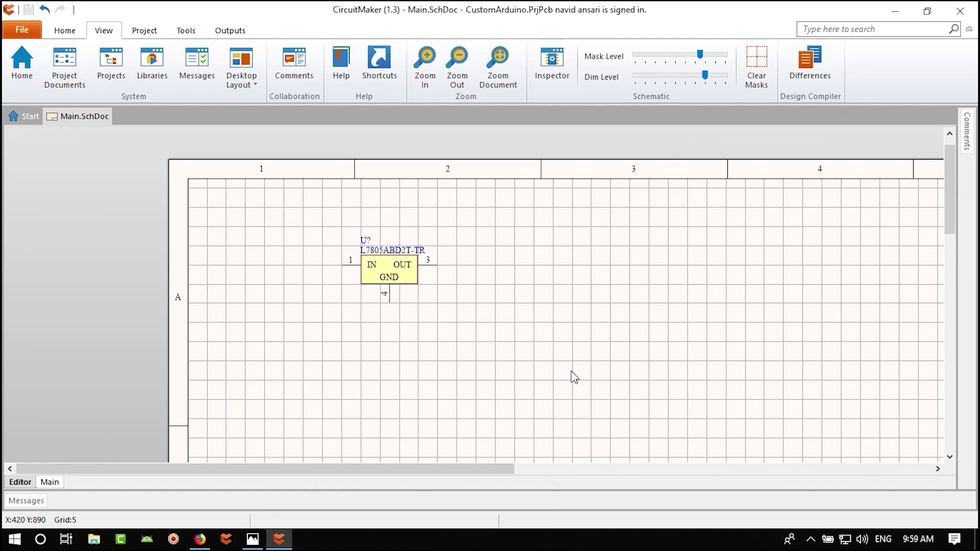
right_click_drag(573, 376, 359, 194)
scroll(572, 320, "down", 4, "ctrl")
scroll(565, 398, "up", 3, "ctrl")
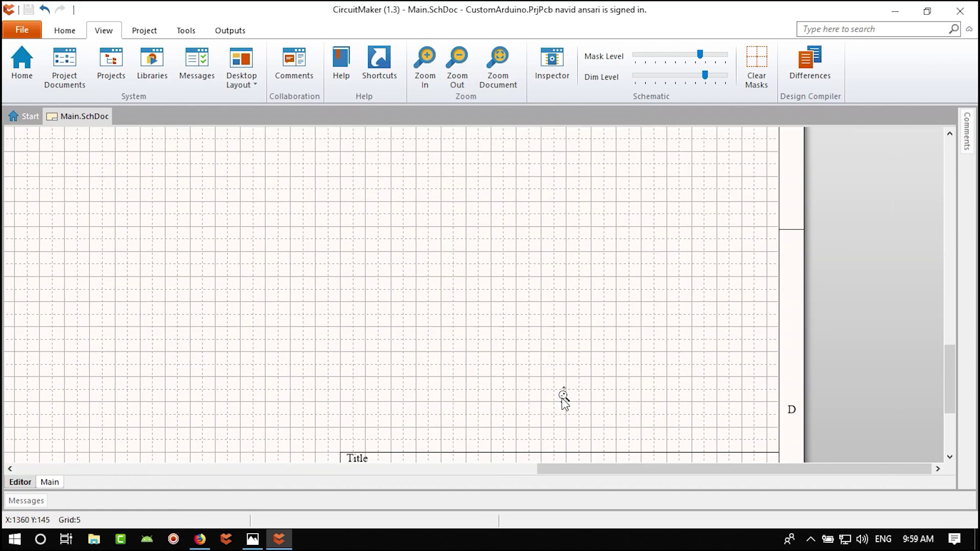
right_click_drag(633, 347, 444, 327)
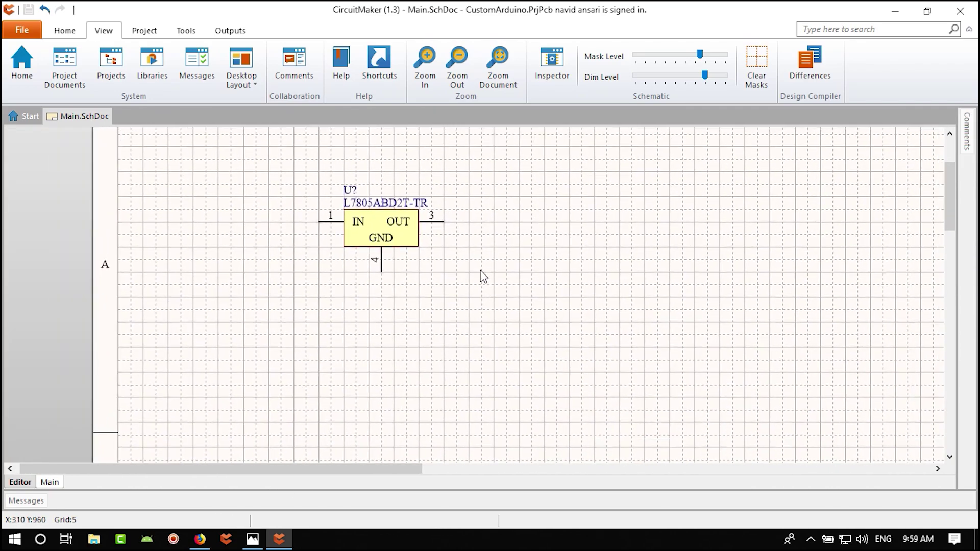
- Recentre the view on the L7805 regulator and bring up the reference Arduino schematic in Photos
right_click_drag(465, 250, 368, 289)
right_click_drag(584, 267, 529, 311)
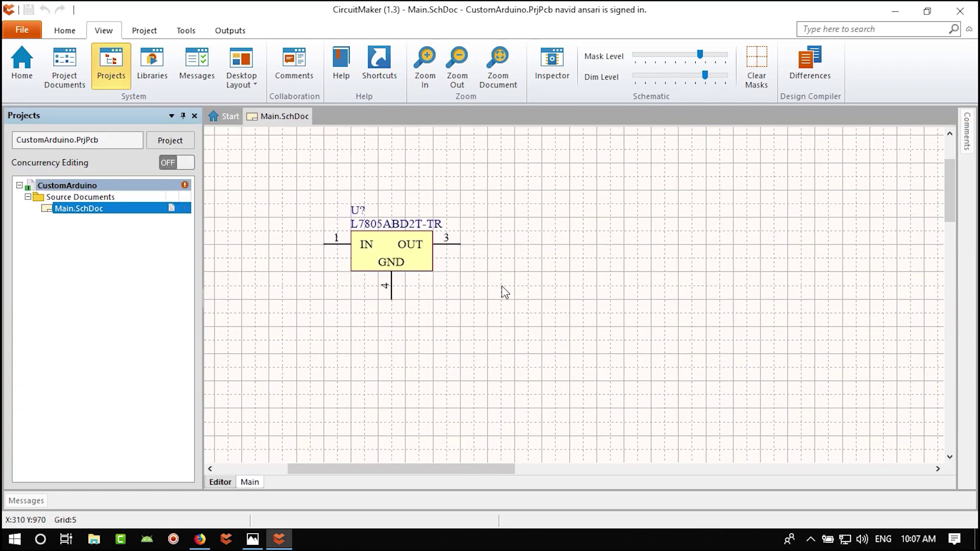
left_click(253, 540)
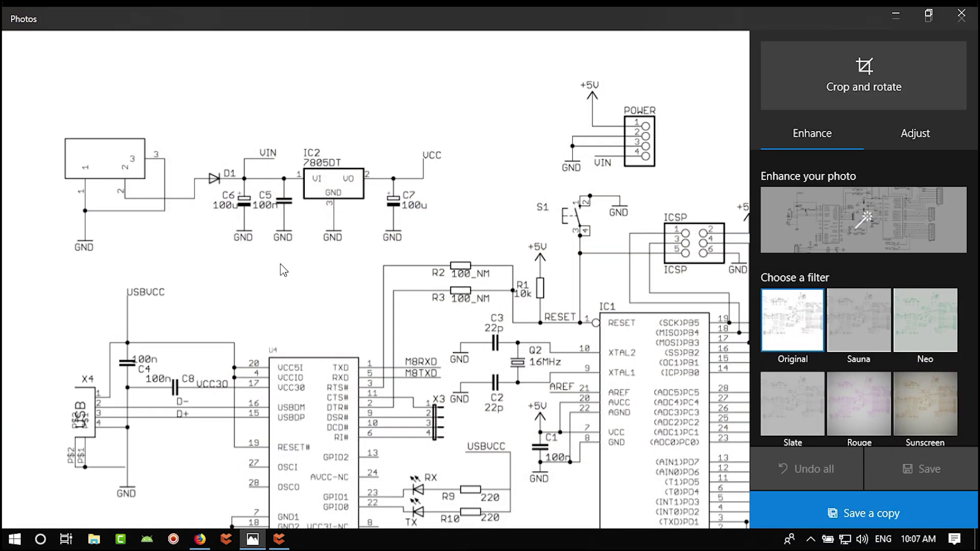
- Maximize the photo and centre its IC2 7805DT power circuit, then switch back to CircuitMaker
key("super+Down")
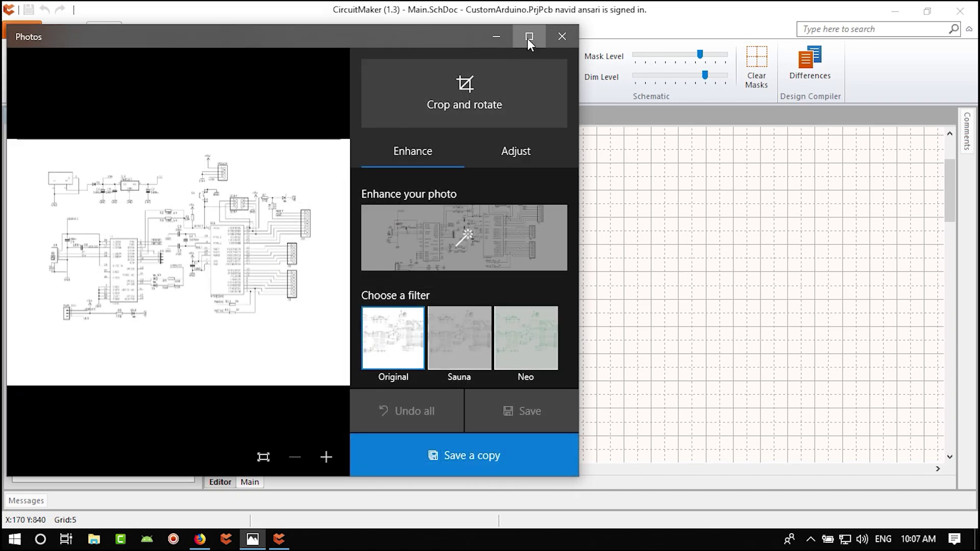
left_click(528, 38)
scroll(258, 162, "up", 3, "ctrl")
left_click_drag(254, 186, 313, 269)
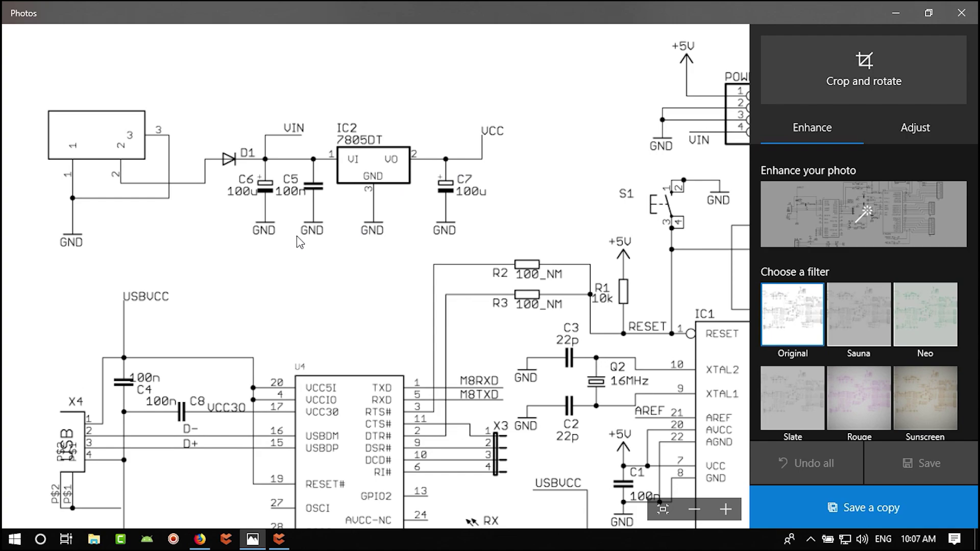
left_click_drag(300, 243, 312, 258)
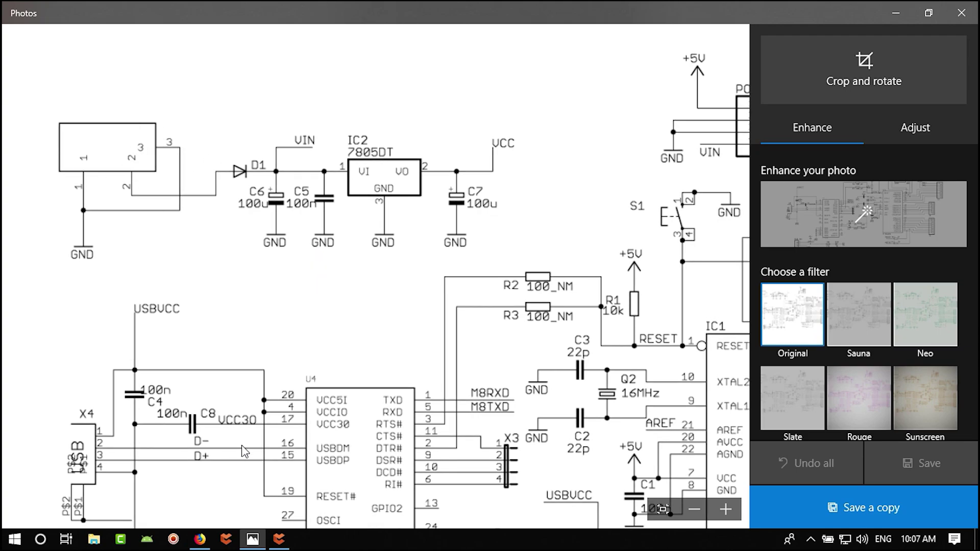
left_click(279, 539)
- Open Libraries, hide the project tree, and search Octopart for 'DC j'
left_click(151, 65)
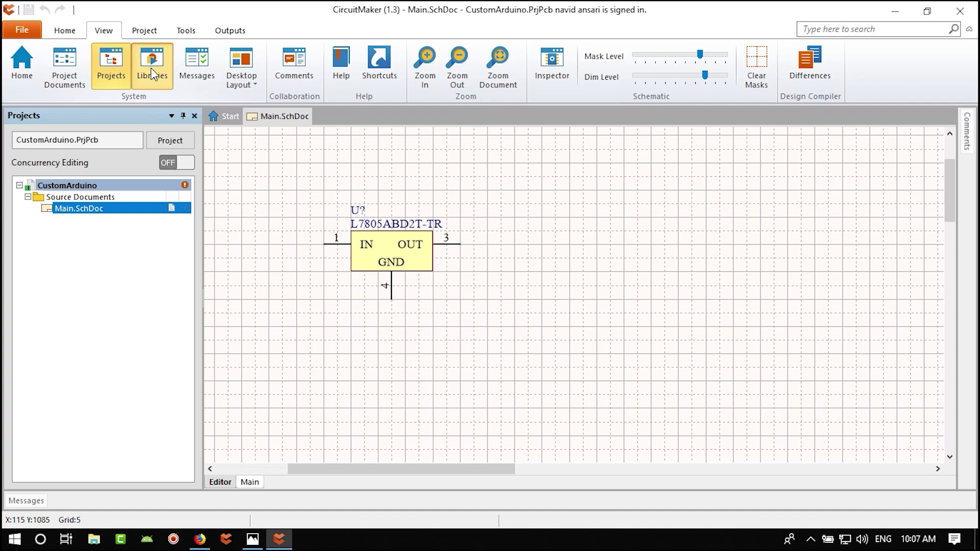
left_click(116, 65)
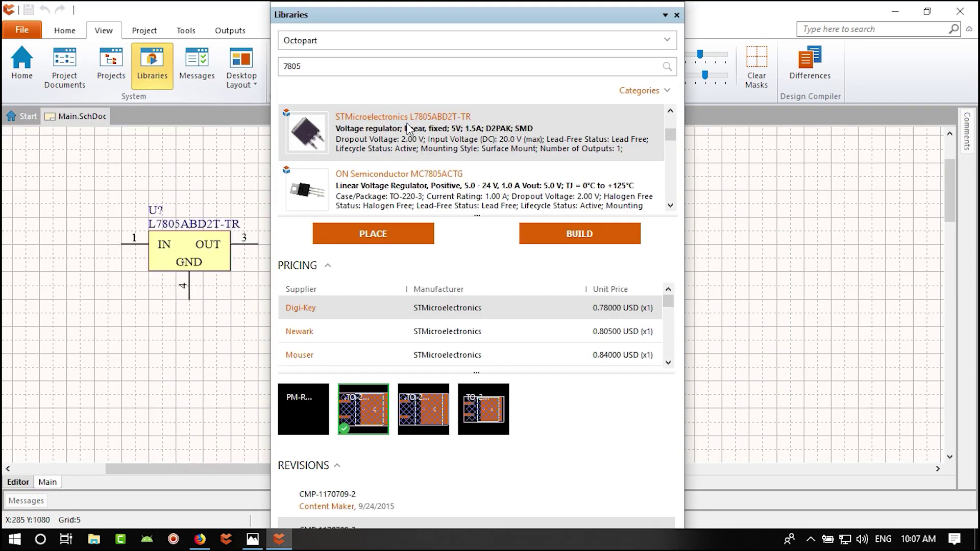
type("DC jack")
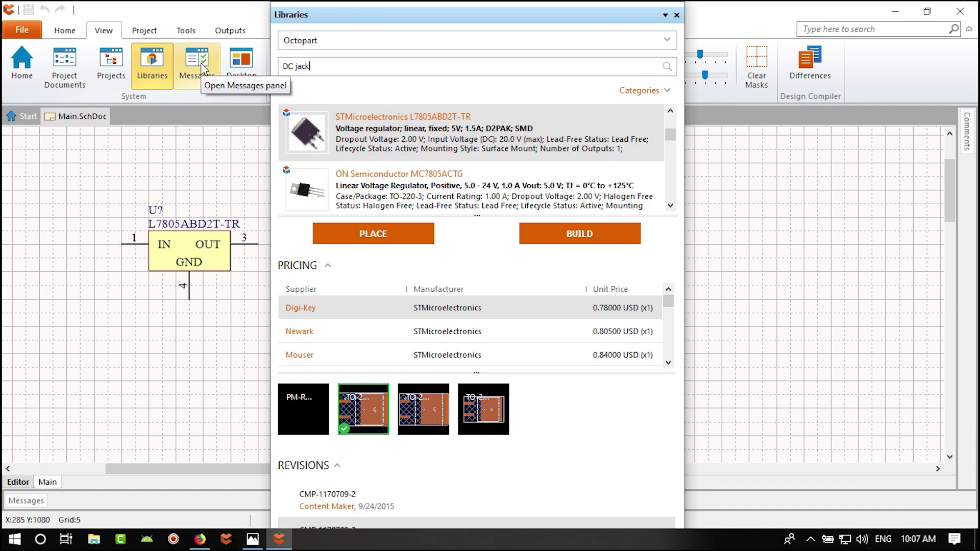
key("Return")
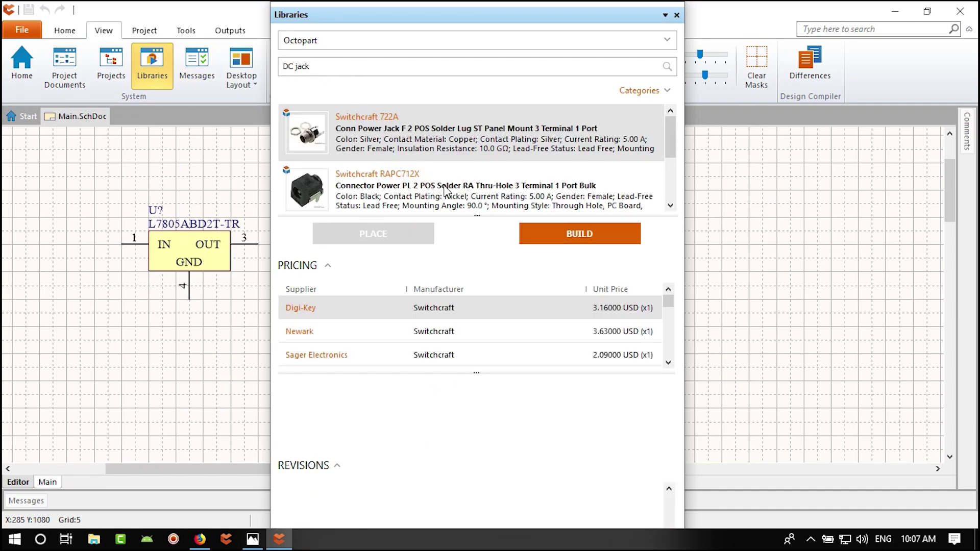
- Browse the Switchcraft RAPC712X, RAPC722X and RASM712X results, dismissing an 'Argument out of range' error
left_click(445, 190)
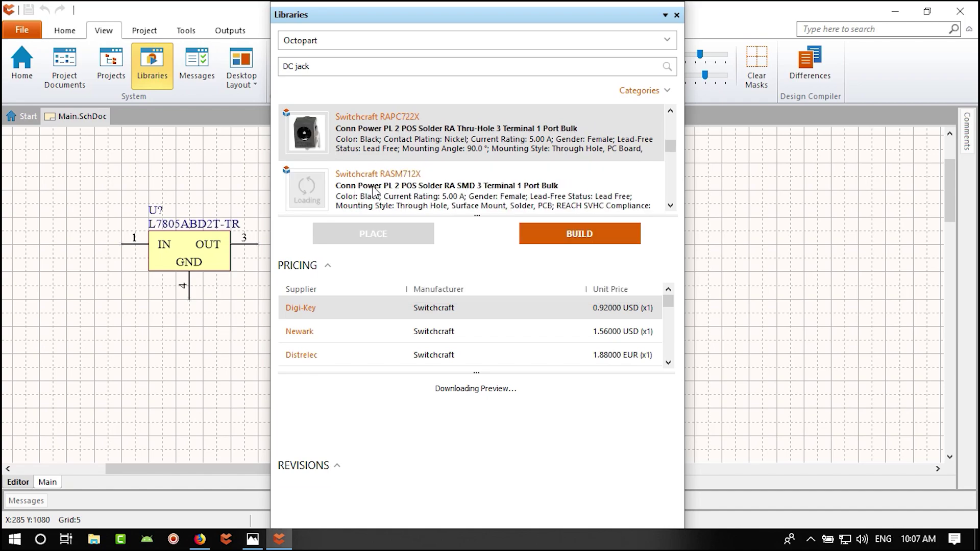
left_click(401, 190)
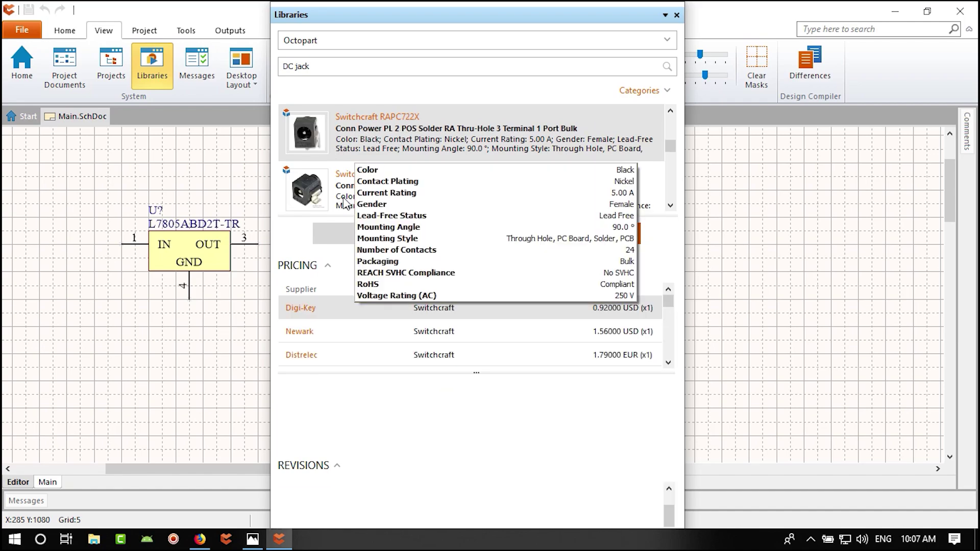
left_click(379, 198)
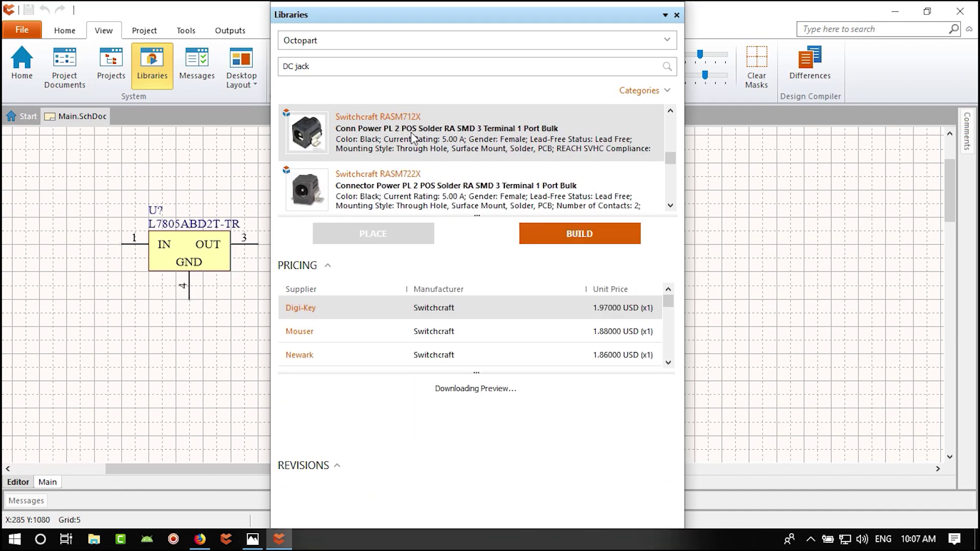
mouse_move(412, 137)
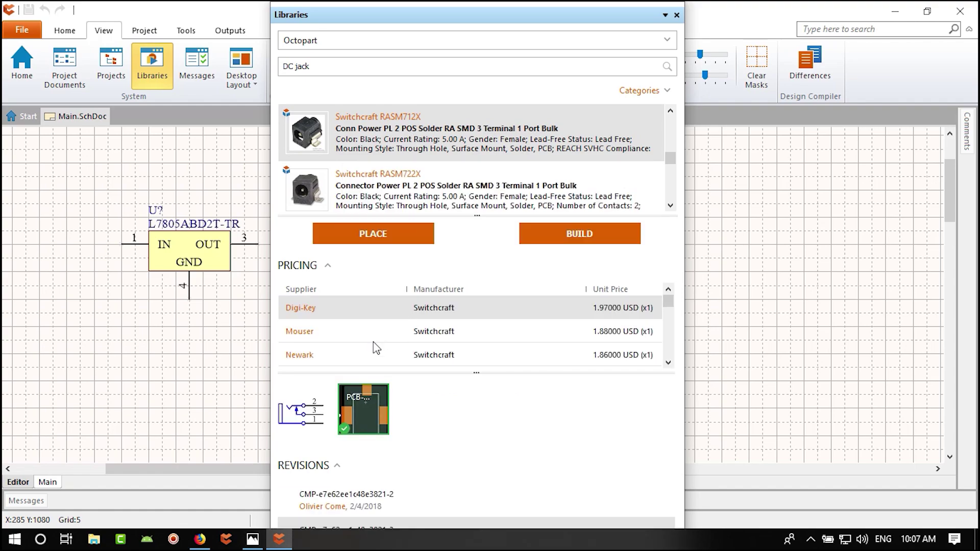
mouse_move(374, 406)
scroll(357, 181, "up", 2)
left_click(361, 160)
left_click(489, 291)
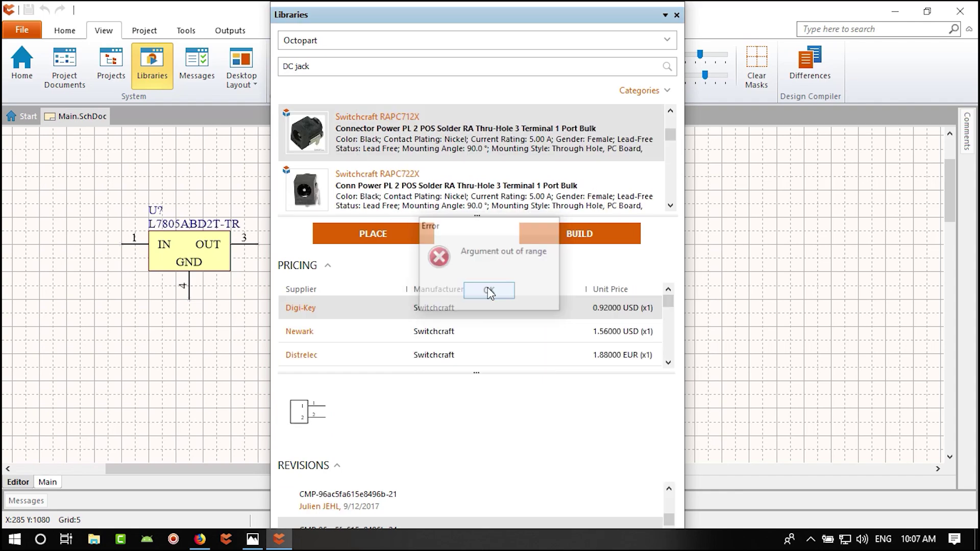
- Cycle through the jacks again, clear another out-of-range error, and settle on RAPC722X
scroll(370, 186, "down", 1)
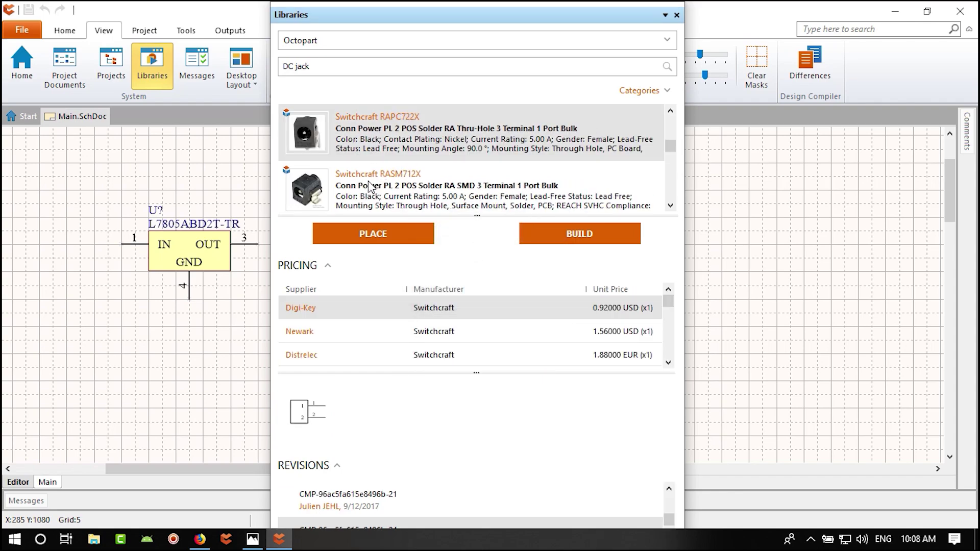
left_click(380, 138)
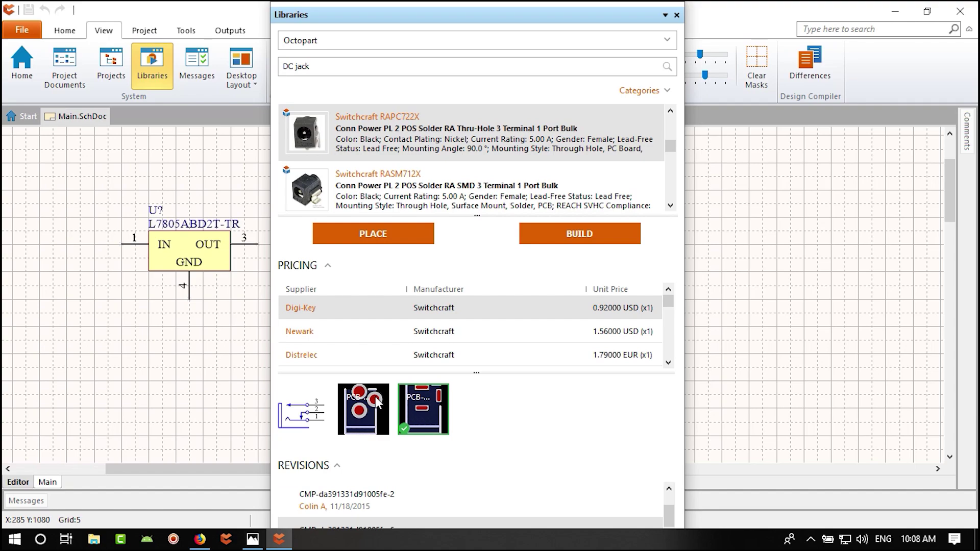
left_click(356, 198)
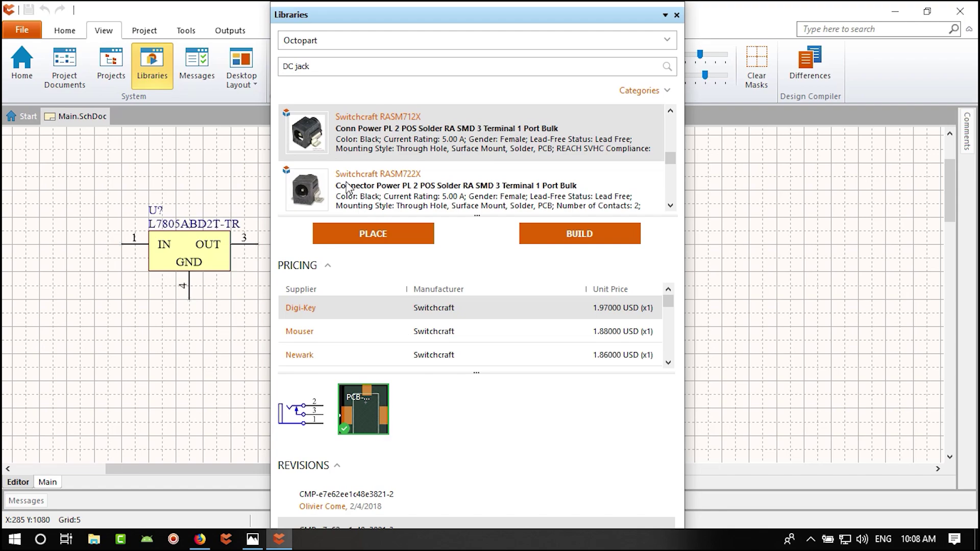
scroll(344, 179, "up", 2)
scroll(356, 202, "down", 2)
scroll(365, 159, "up", 2)
left_click(377, 194)
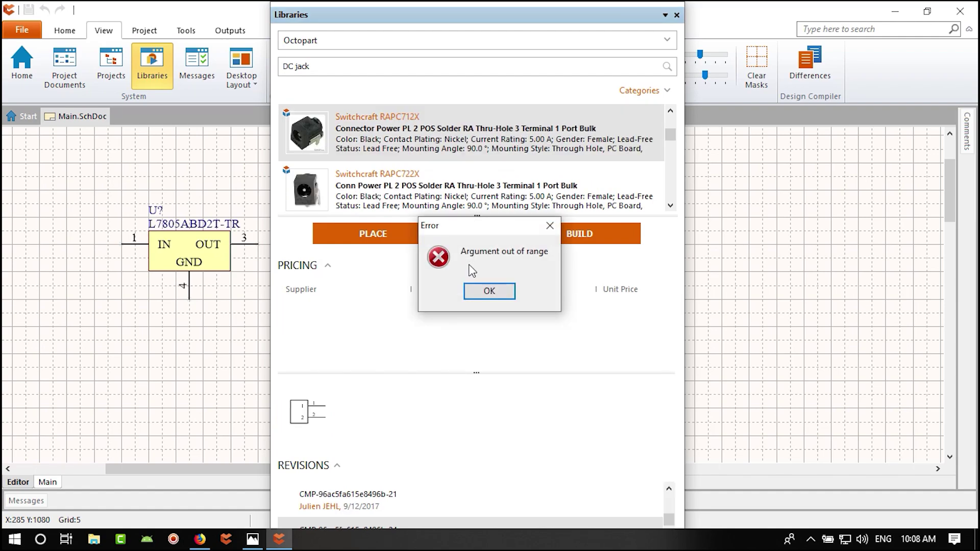
key("Return")
left_click(397, 201)
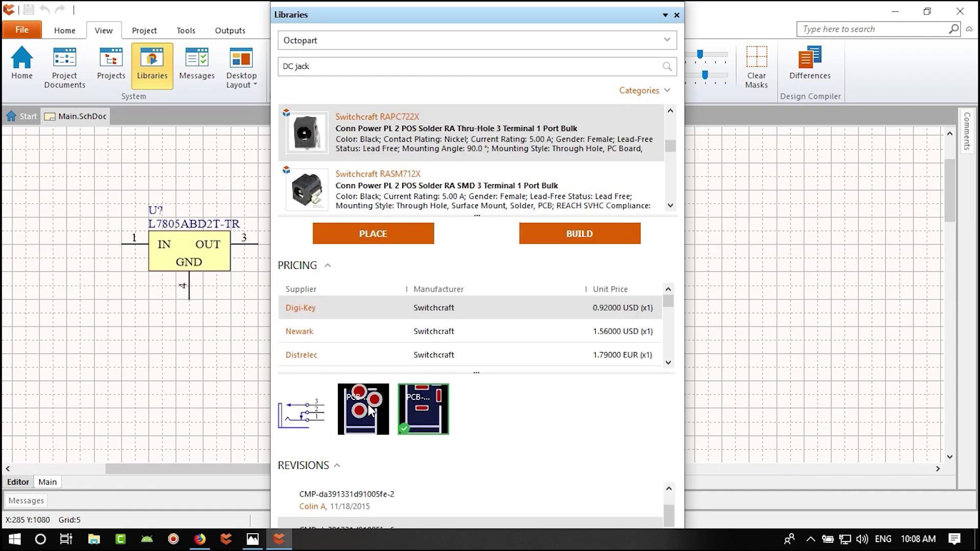
mouse_move(374, 397)
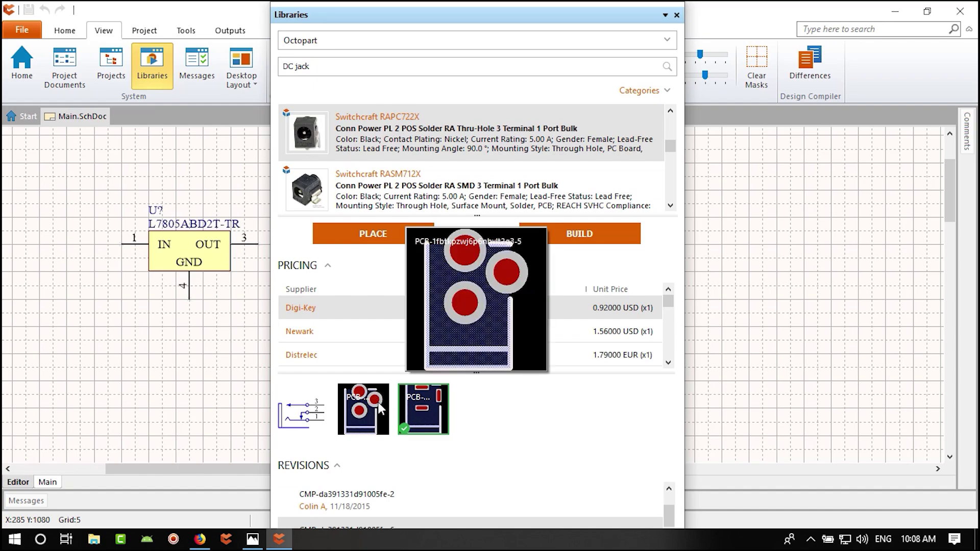
- Check the RASM712X details, then return to the RAPC722X priced at 0.92000 USD
left_click(384, 198)
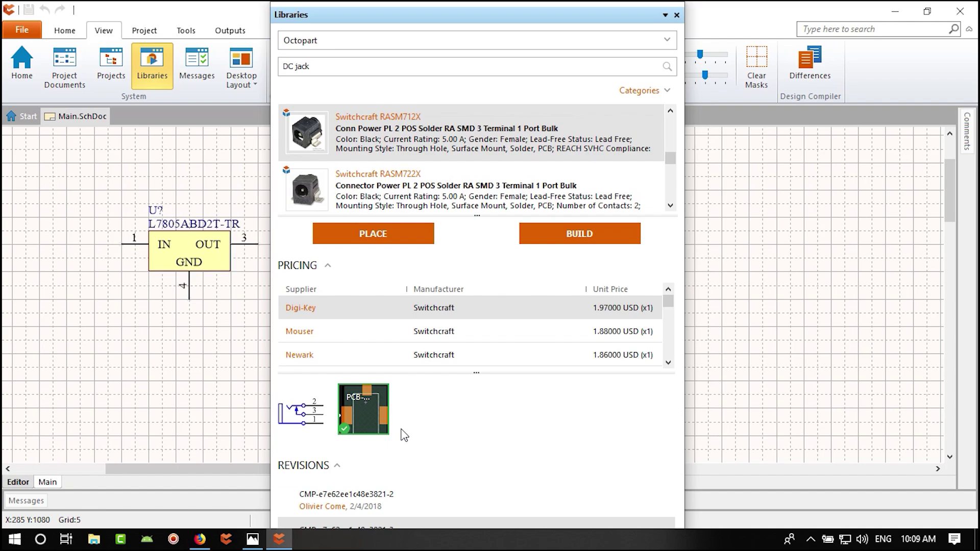
scroll(328, 139, "up", 1)
left_click(328, 139)
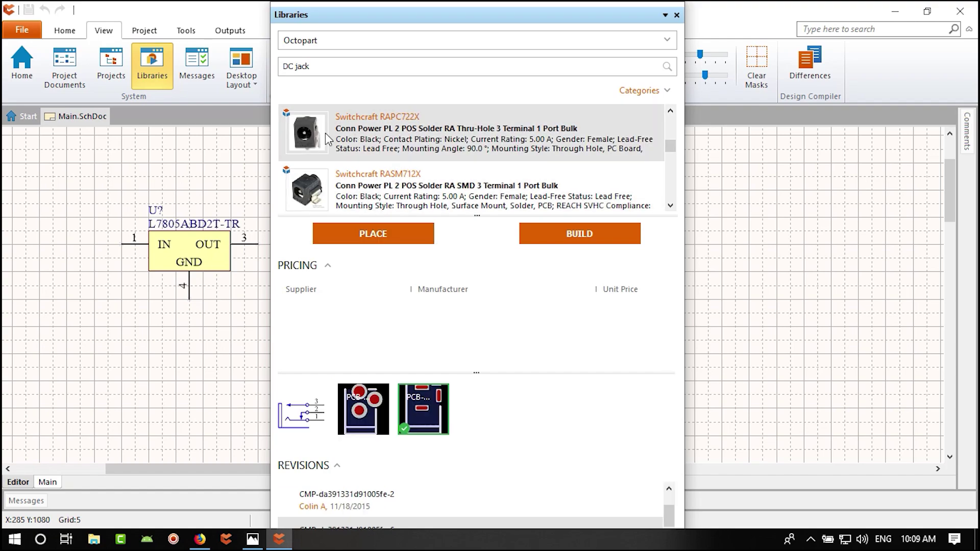
- Compare both PCB footprints for the RAPC722X and keep the first one
left_click(368, 415)
mouse_move(369, 415)
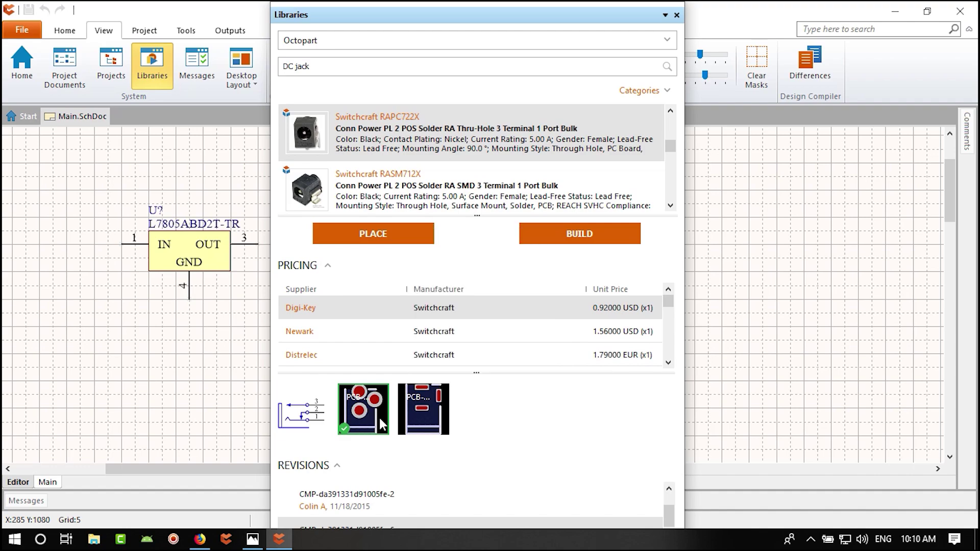
left_click(423, 424)
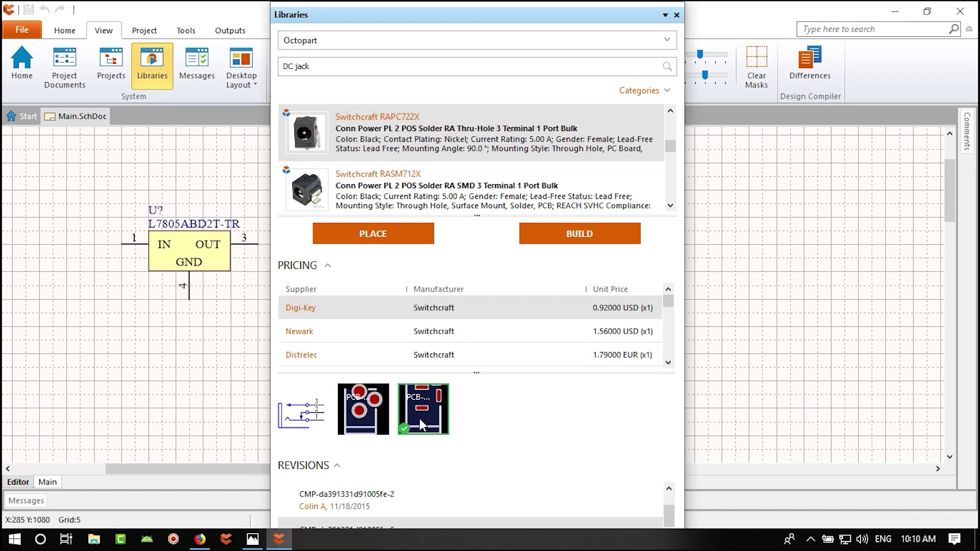
left_click(372, 416)
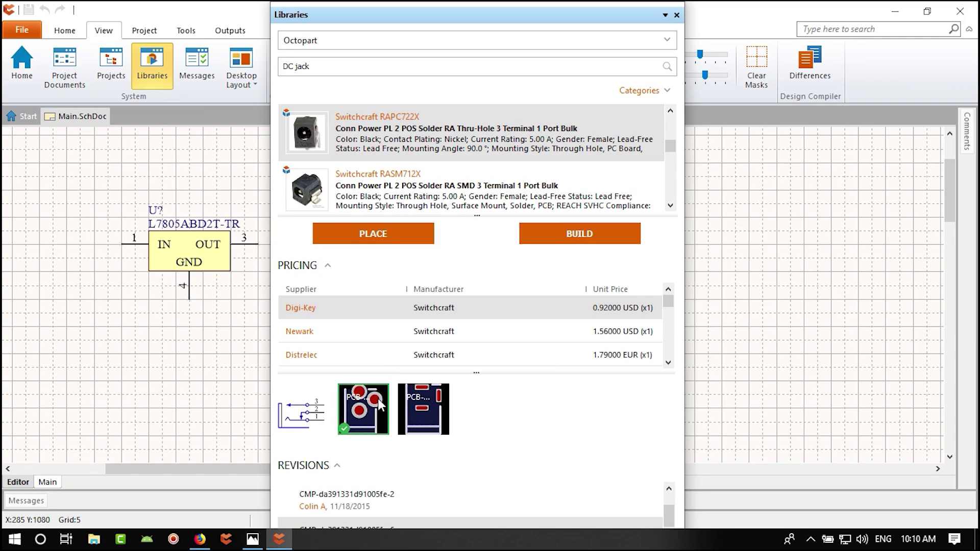
mouse_move(379, 405)
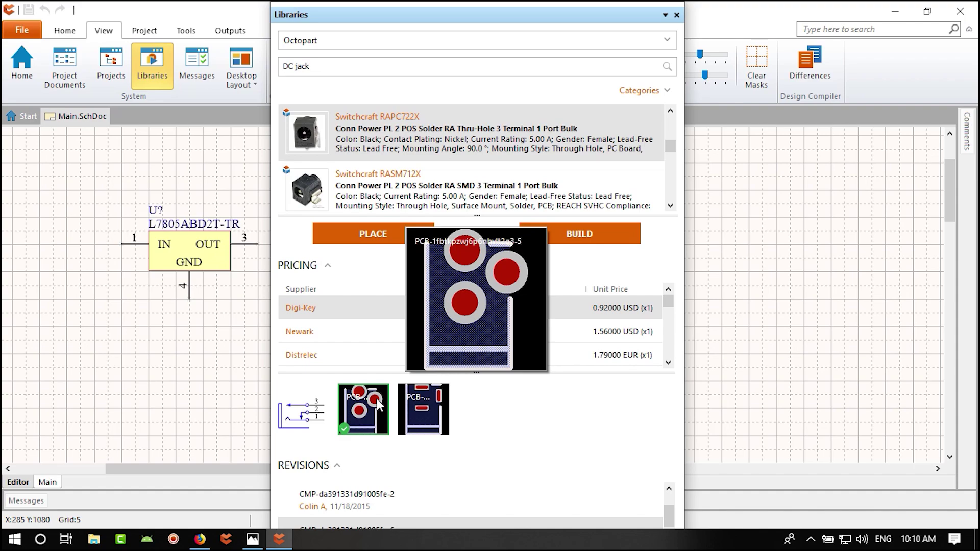
mouse_move(429, 409)
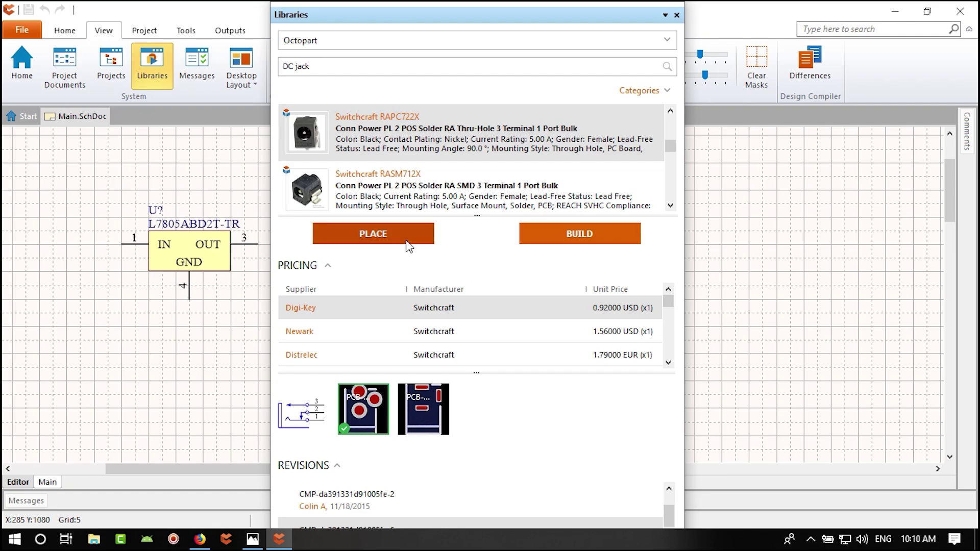
- Place one RAPC722X jack, J?, left of the L7805 regulator and close the Libraries panel
left_click(393, 236)
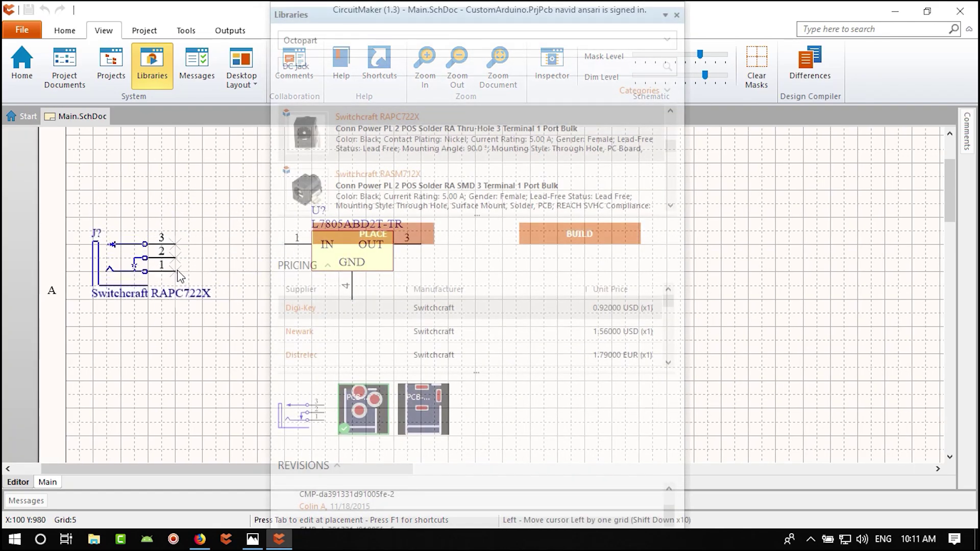
left_click(180, 279)
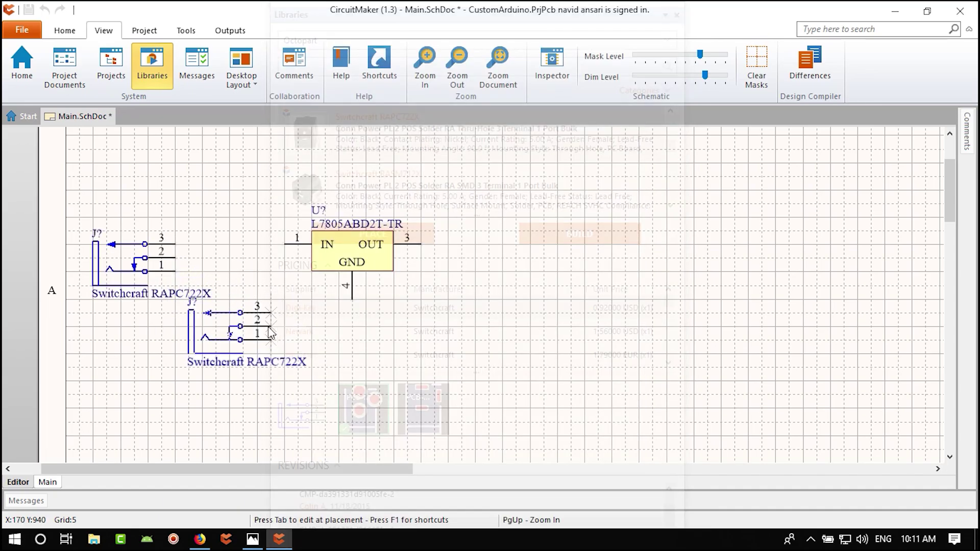
key("Escape")
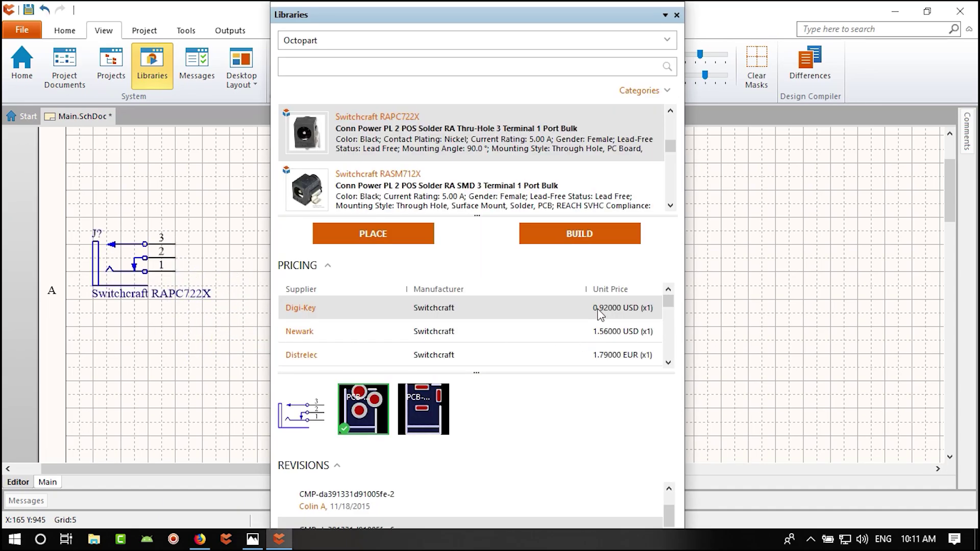
left_click(668, 363)
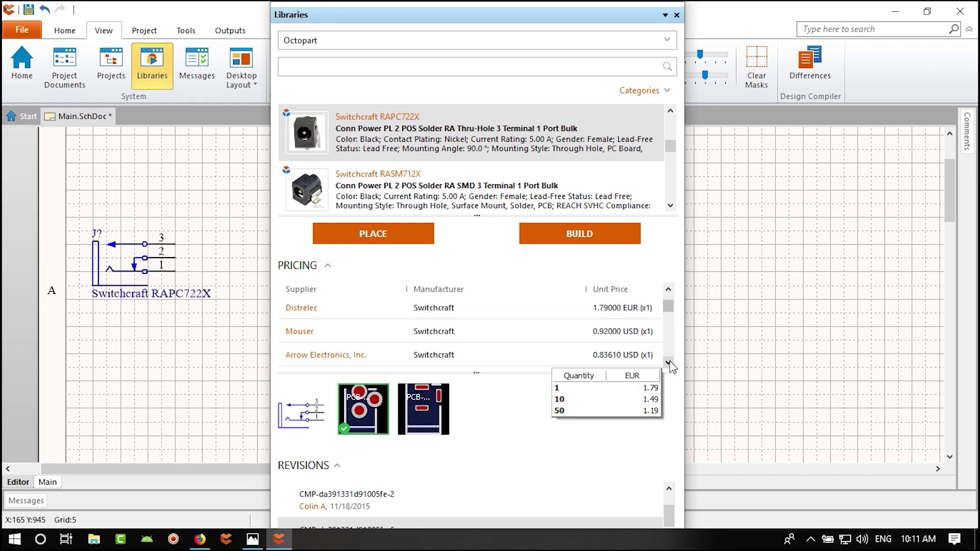
left_click(668, 363)
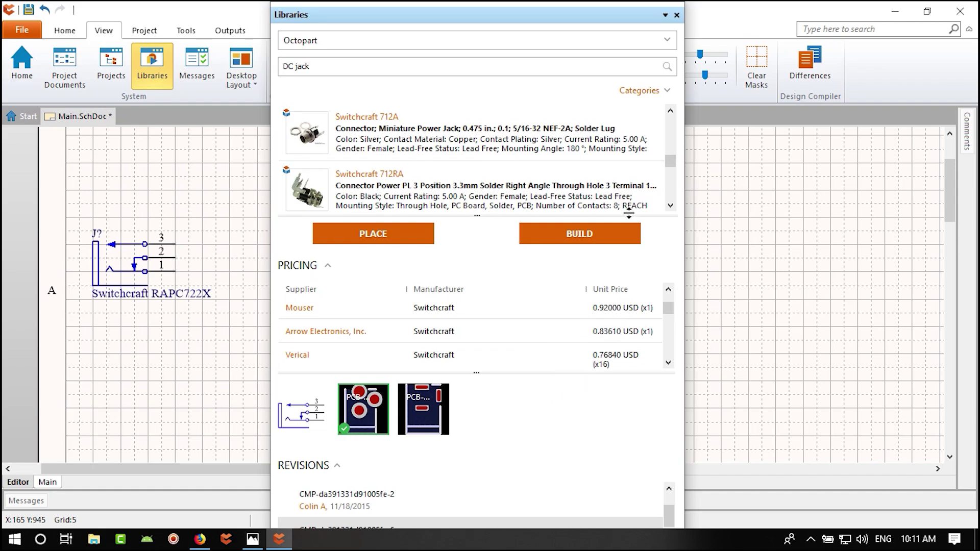
left_click(677, 14)
- Nudge the J? jack's RAPC722X label a little left below the symbol, then switch to Firefox
scroll(144, 270, "up", 2, "ctrl")
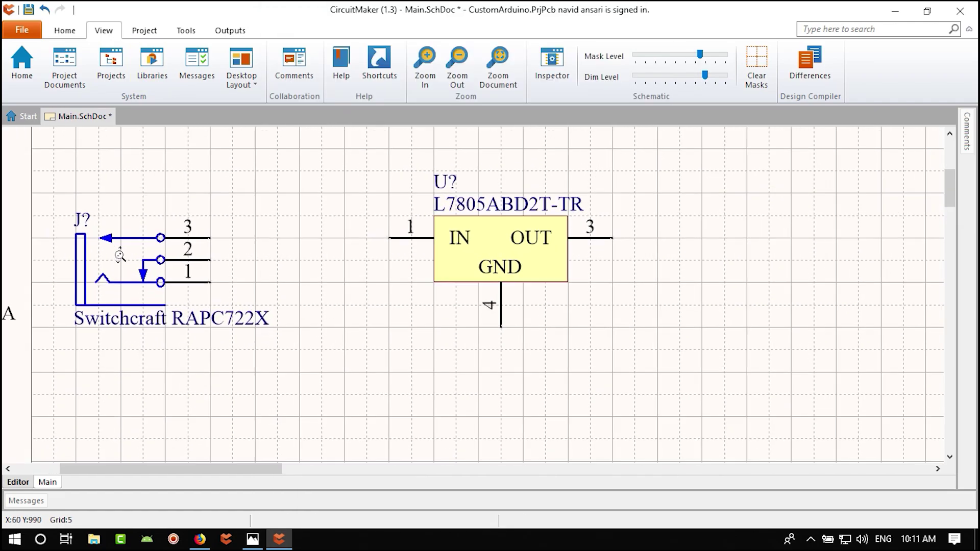
right_click_drag(254, 284, 371, 283)
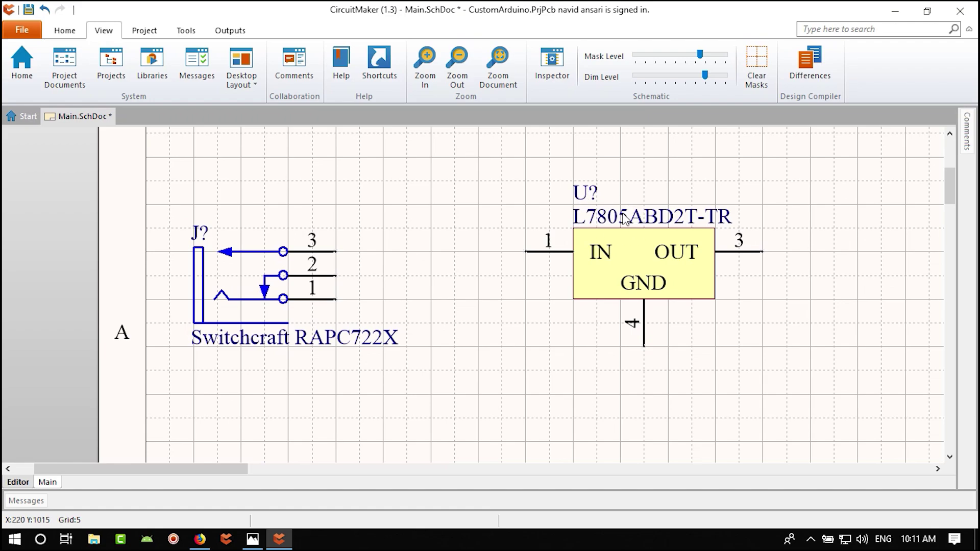
right_click_drag(314, 368, 369, 369)
left_click(370, 369)
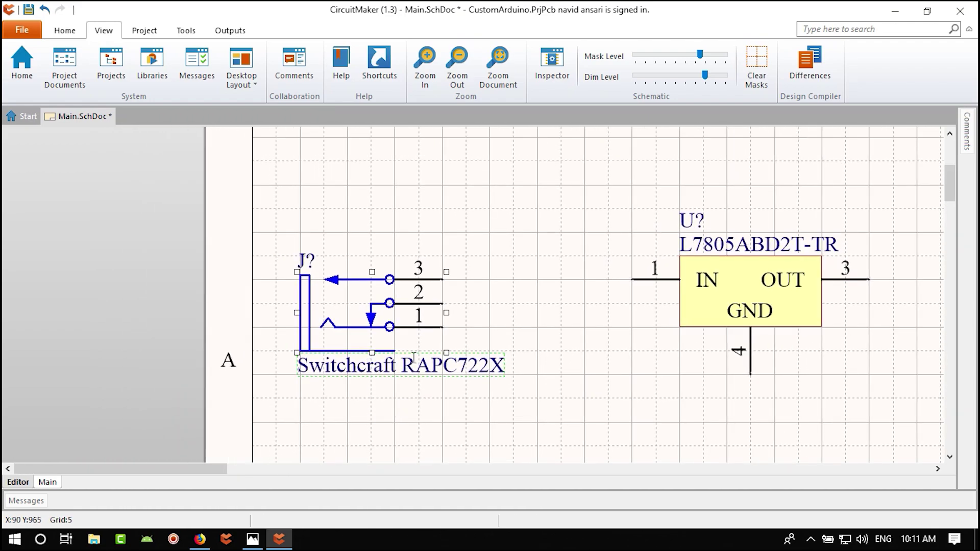
left_click(459, 406)
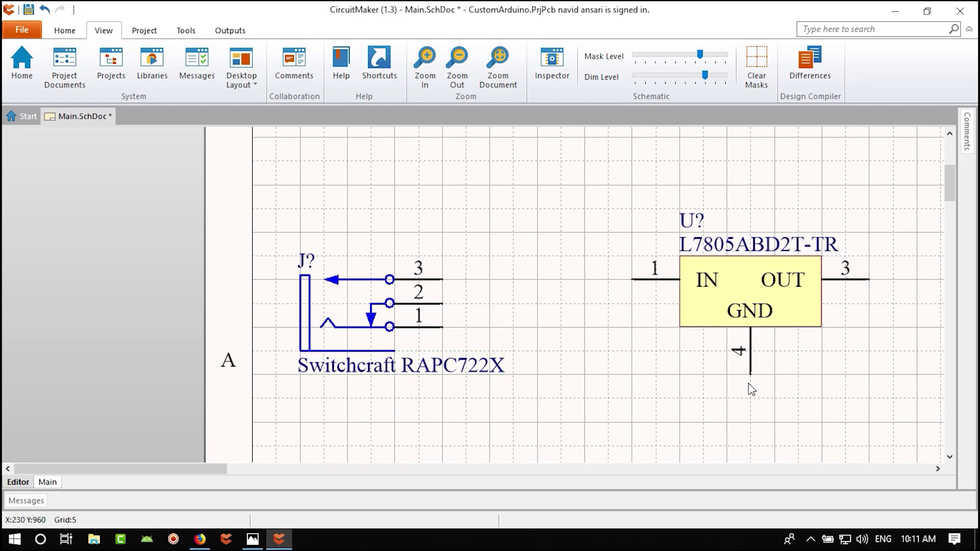
right_click_drag(755, 400, 706, 383)
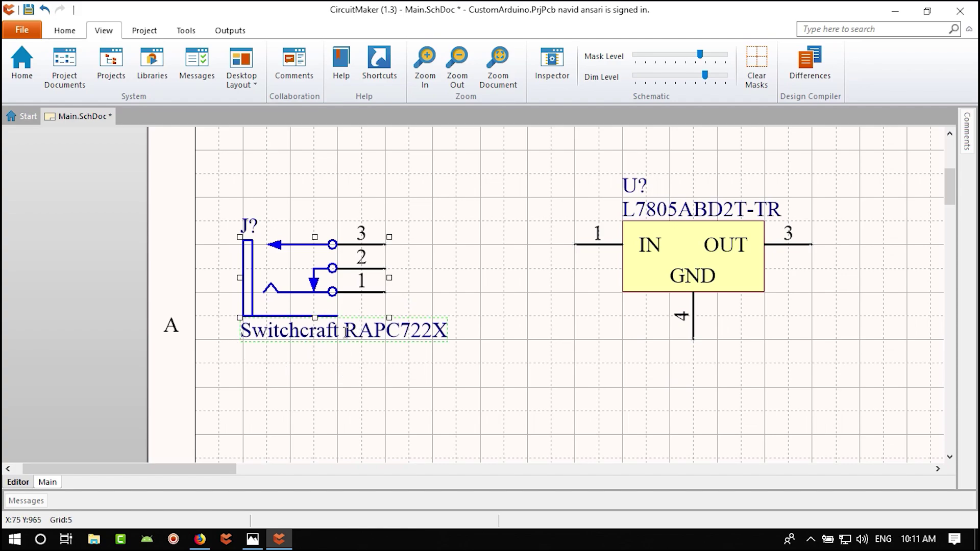
left_click_drag(321, 330, 300, 335)
left_click(465, 343)
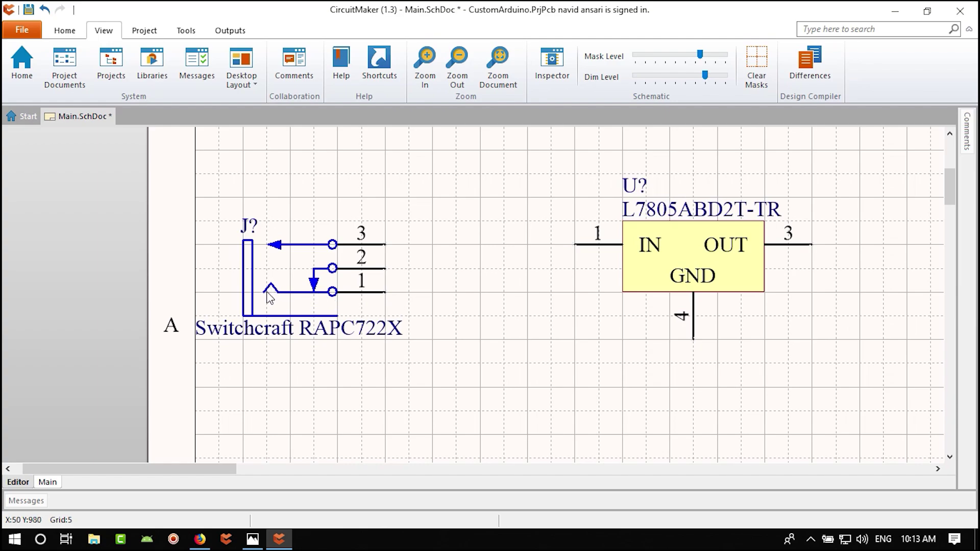
left_click(198, 540)
- Run a Google search for 'dc jack' in a new tab and view the image results
left_click(175, 14)
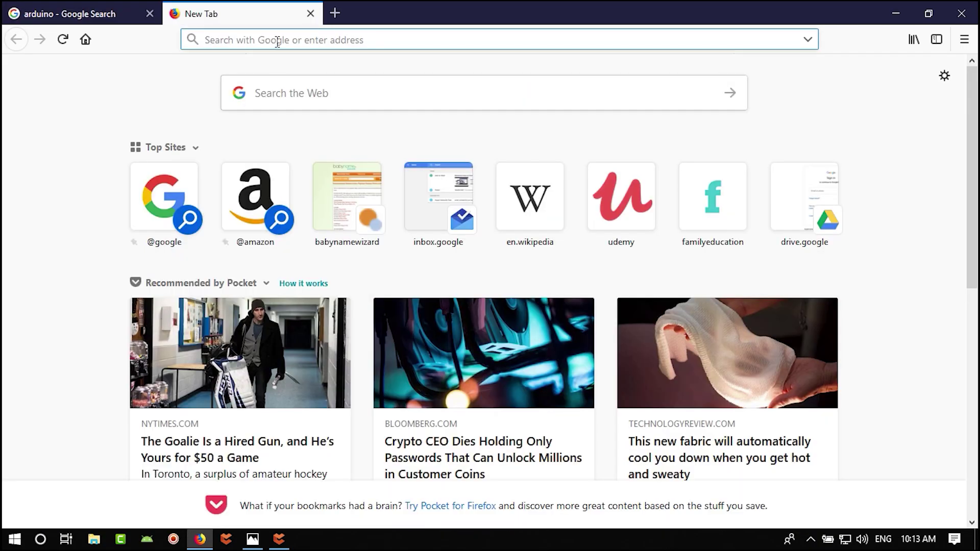
type("dc jack")
key("Return")
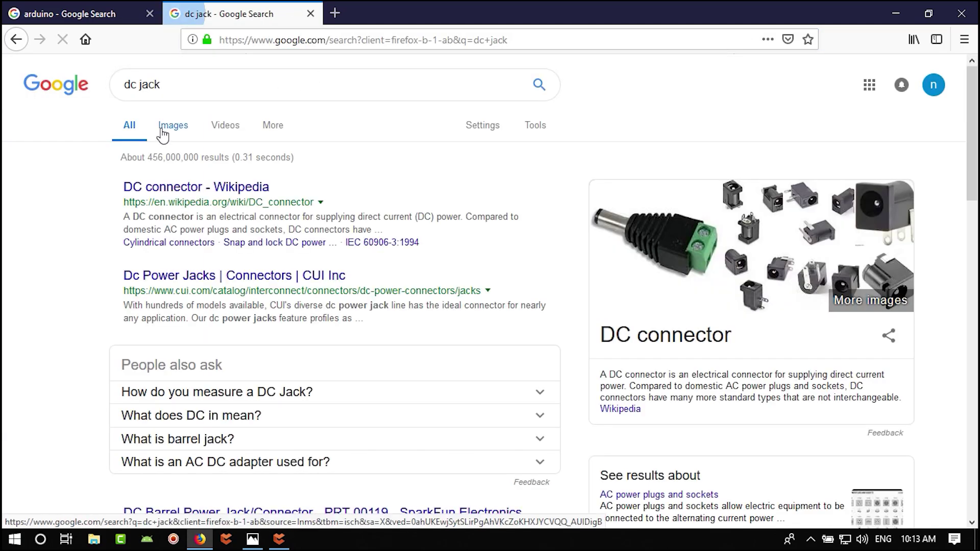
left_click(162, 132)
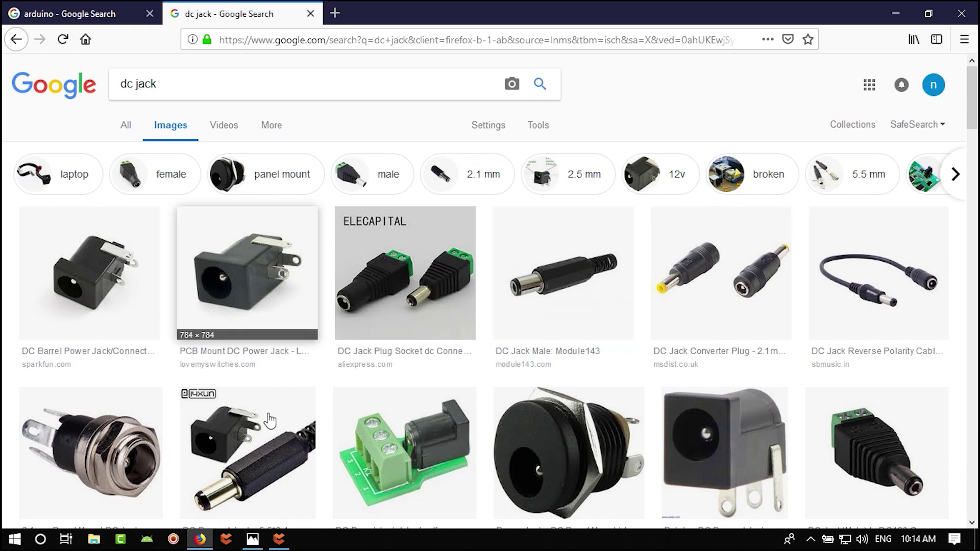
- Glance at the schematic editor and reference photo, then return to the dc jack images
left_click(279, 540)
scroll(305, 304, "up", 2, "ctrl")
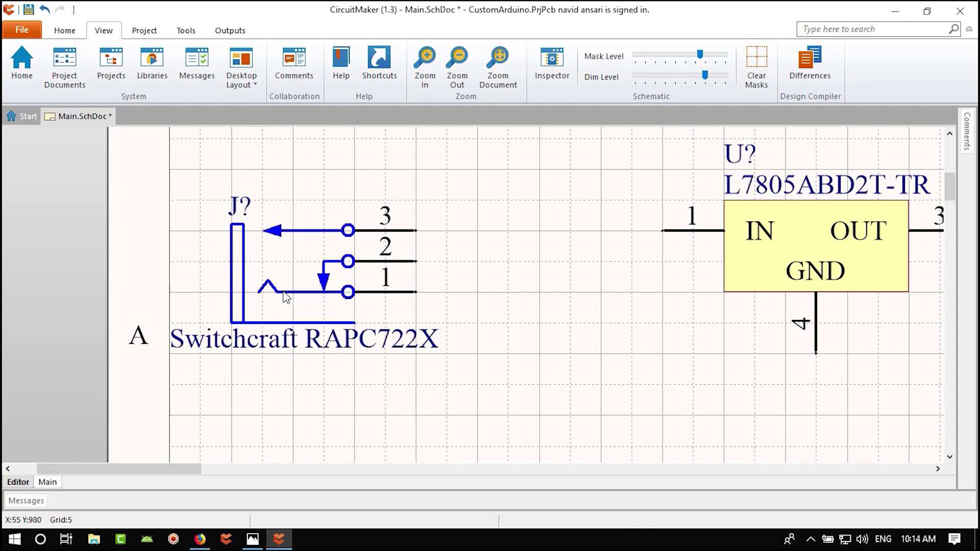
left_click(252, 540)
left_click(253, 540)
left_click(199, 540)
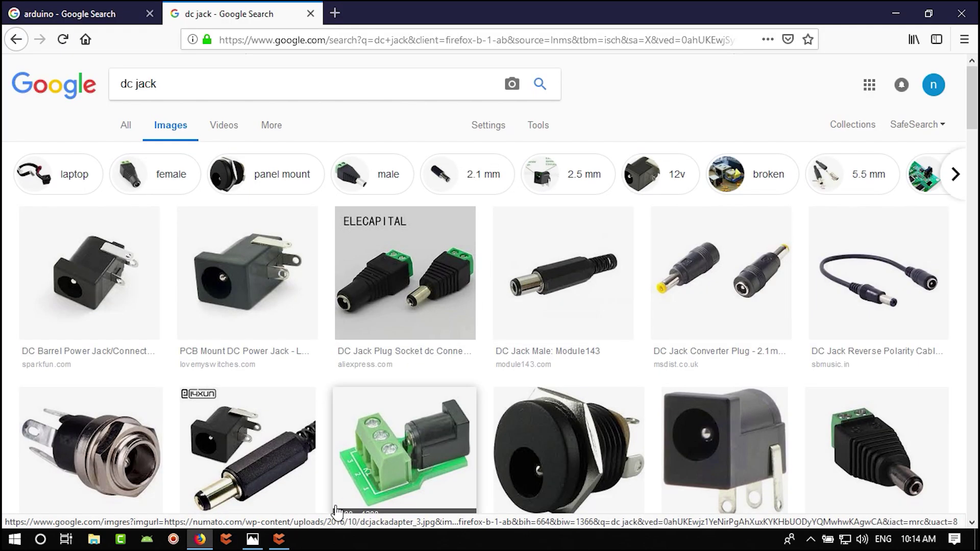
- Switch from Firefox back to the CircuitMaker schematic with Alt+Tab
key("alt+Tab")
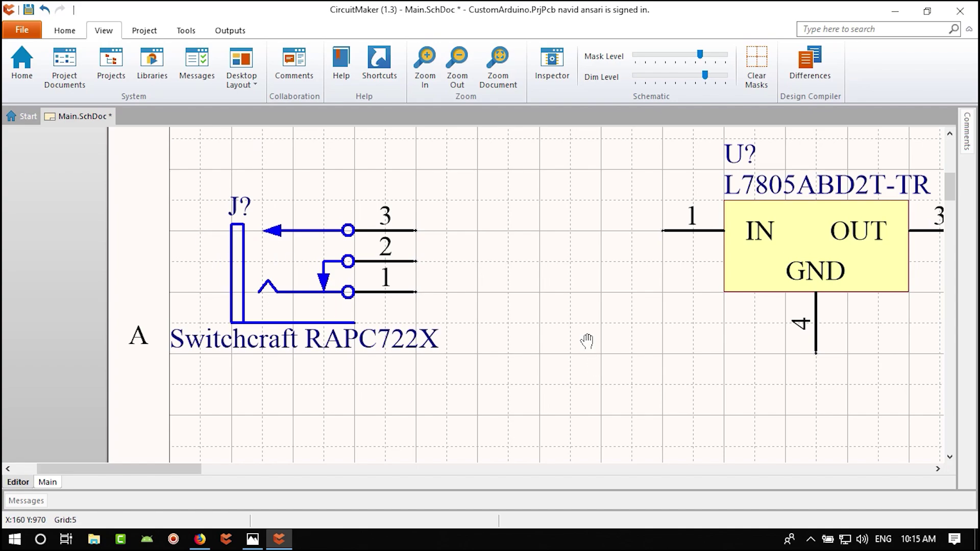
right_click_drag(587, 341, 518, 352)
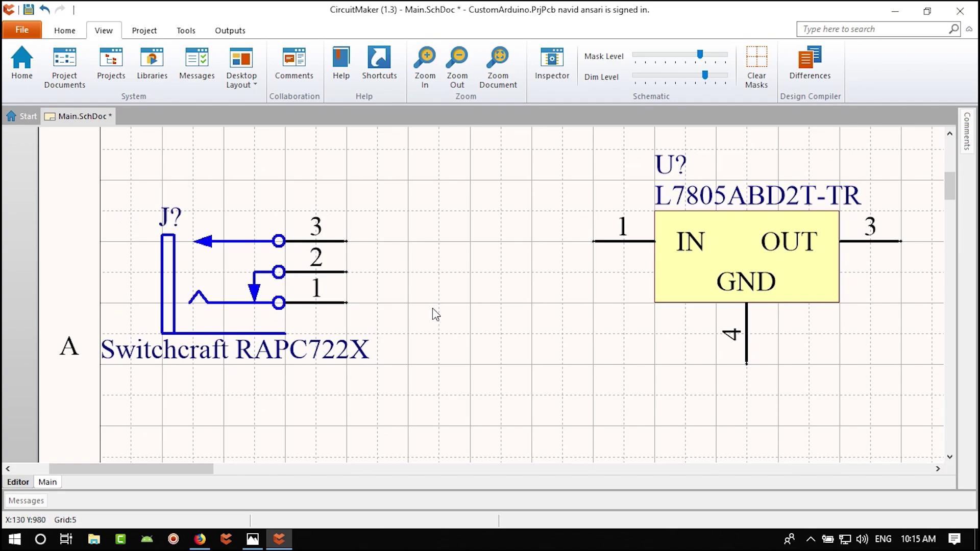
right_click_drag(517, 331, 460, 357)
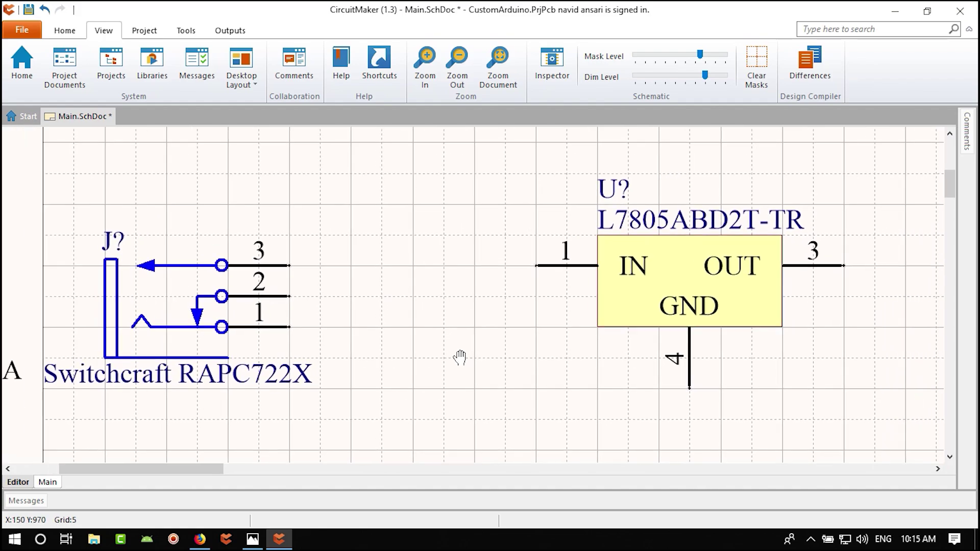
right_click_drag(385, 354, 454, 343)
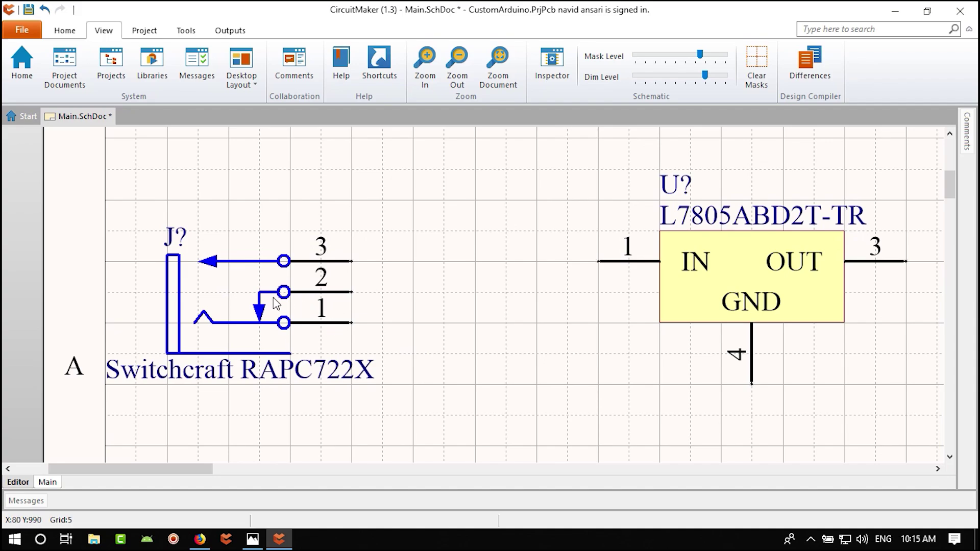
- Wire the RAPC722X jack's pin 3 to the L7805ABD2T-TR regulator's IN pin 1
left_click(66, 32)
left_click(162, 66)
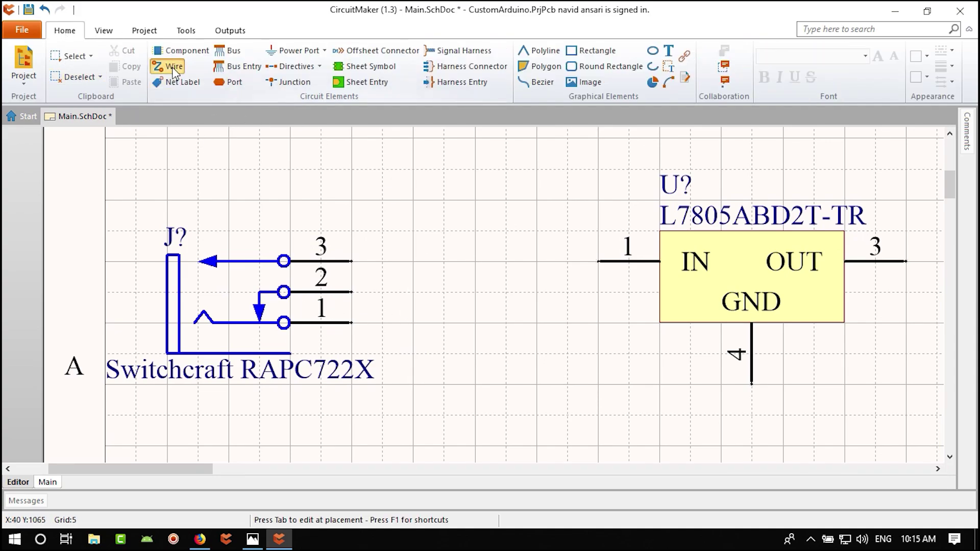
left_click(351, 262)
left_click(598, 261)
key("Escape")
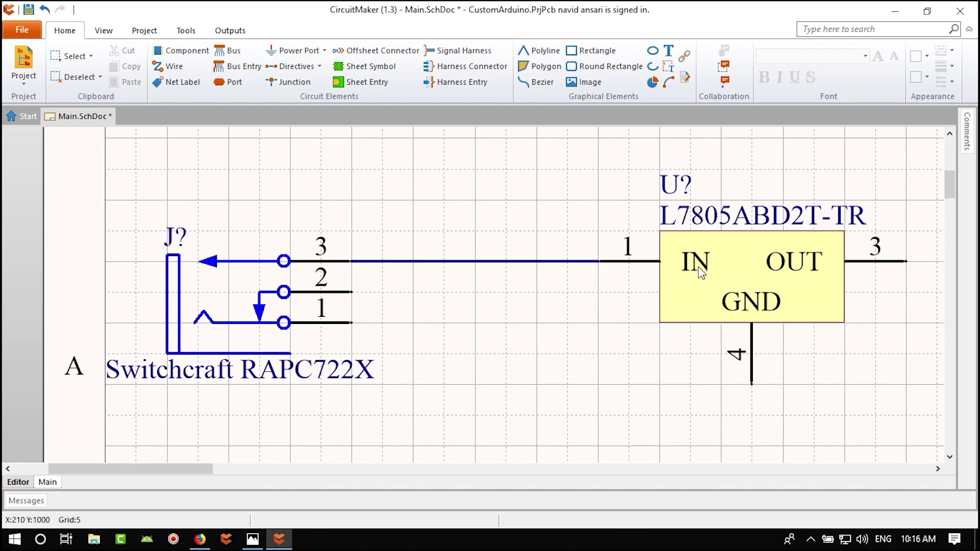
right_click_drag(697, 269, 620, 270)
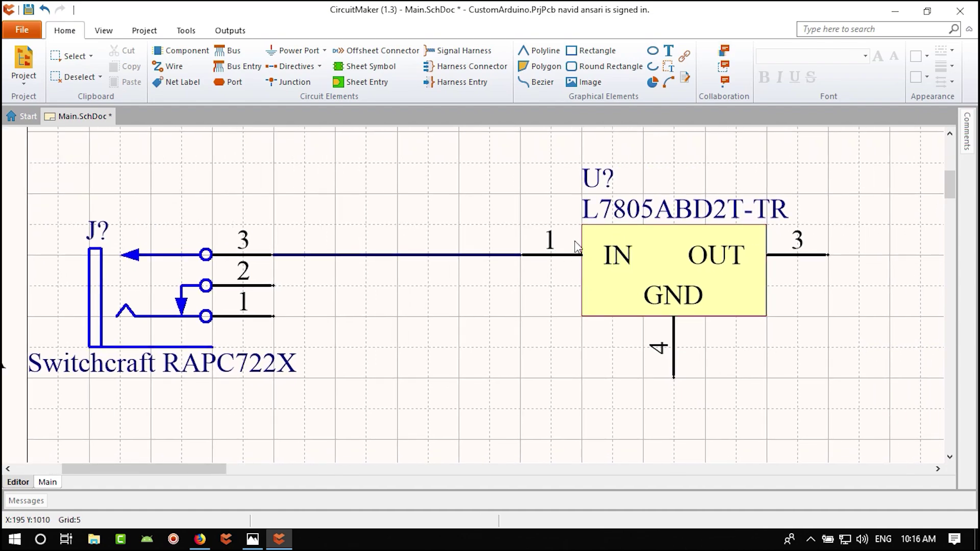
right_click_drag(465, 306, 441, 319)
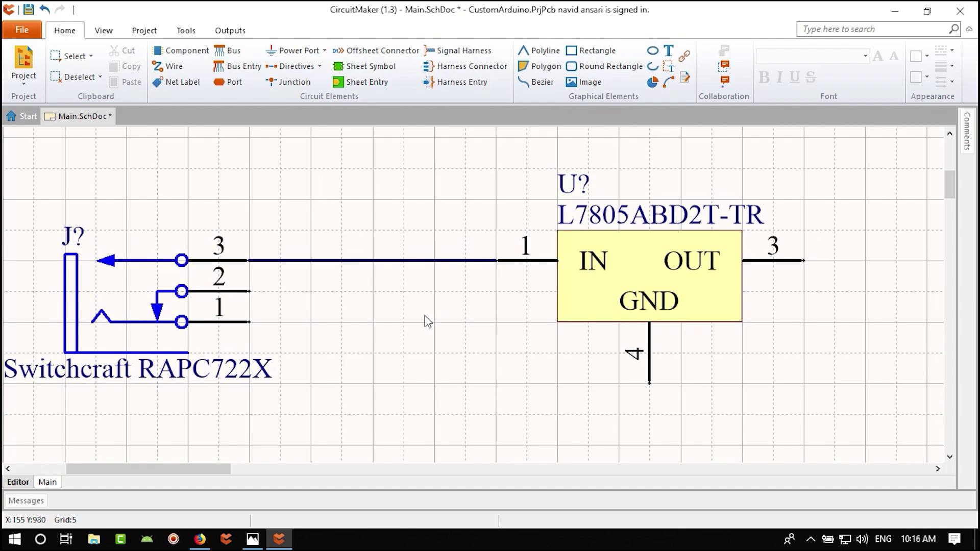
- Inspect the reference schematic's 7805DT power section in Photos, then return to CircuitMaker
left_click(252, 539)
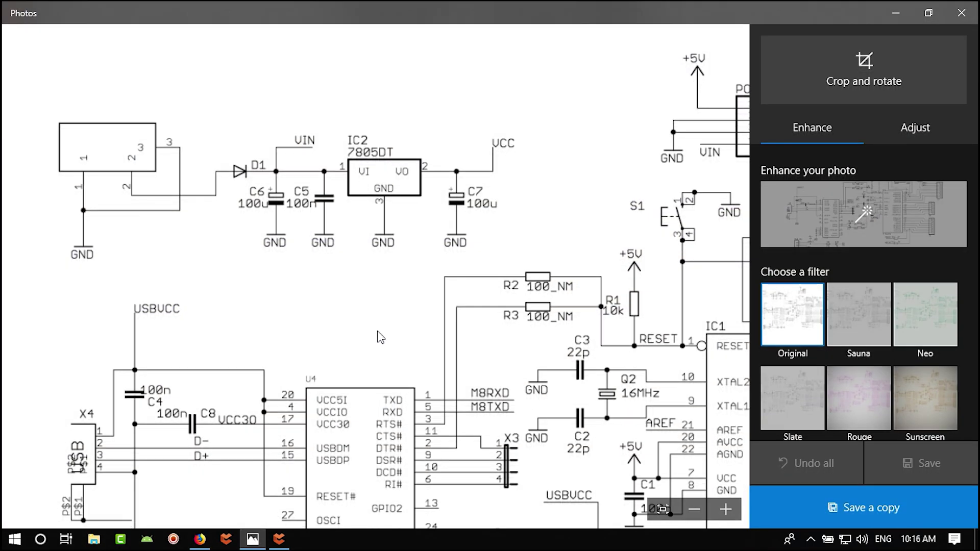
scroll(380, 337, "down", 3)
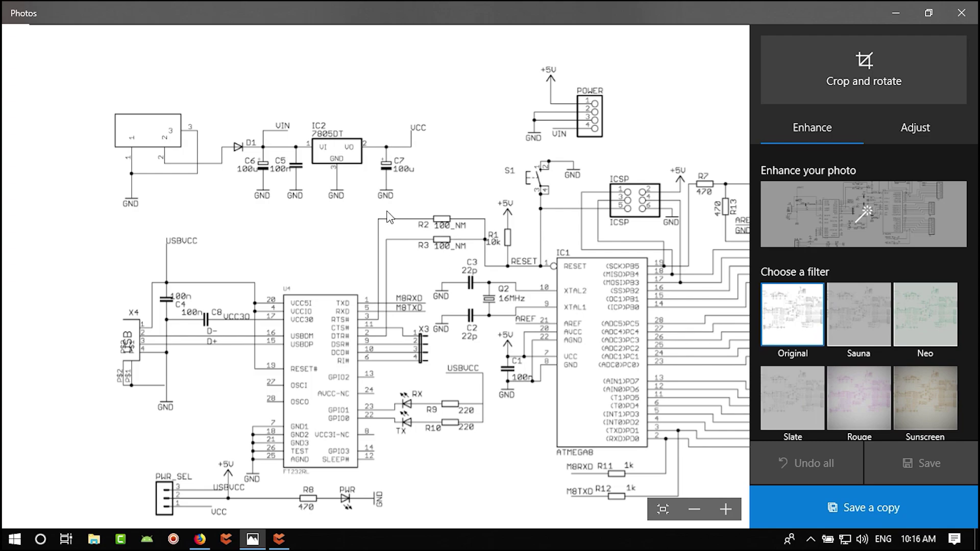
left_click_drag(475, 214, 449, 204)
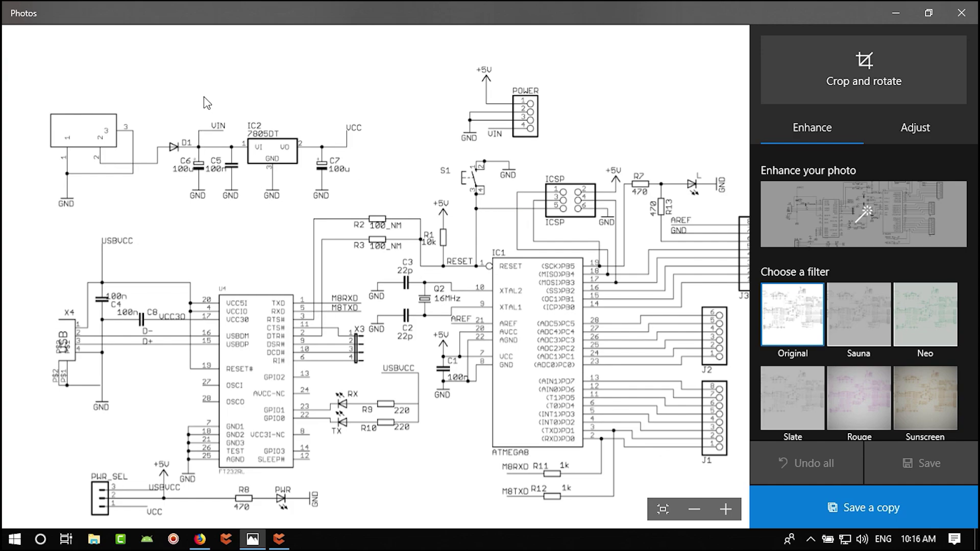
scroll(209, 168, "up", 2)
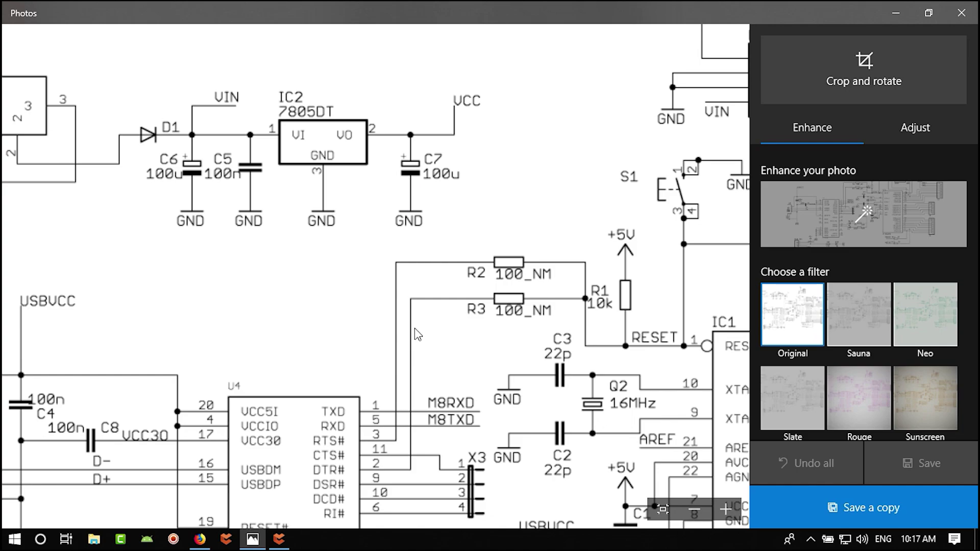
left_click(279, 540)
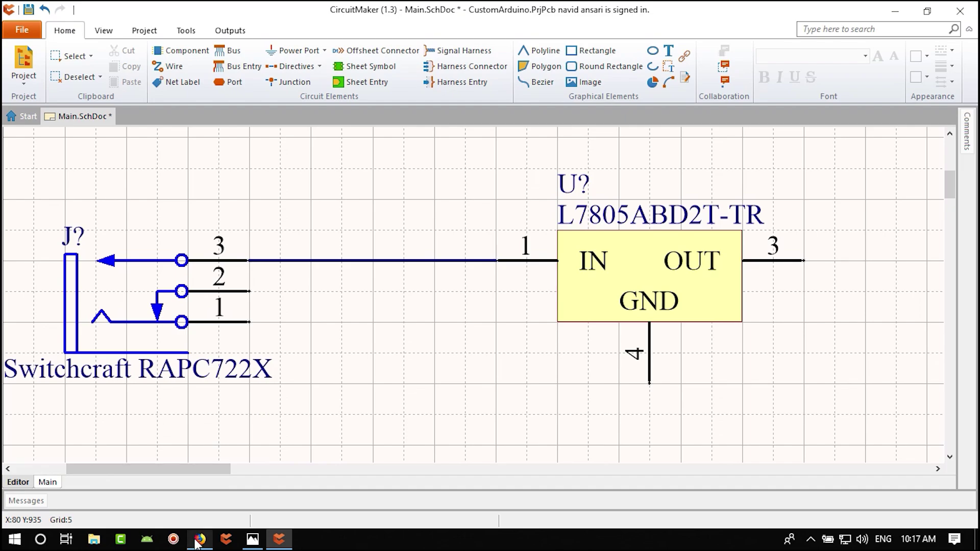
- Copy 'L7805ABD2T' from the regulator's L7805ABD2T-TR comment value, then switch to Firefox
double_click(619, 215)
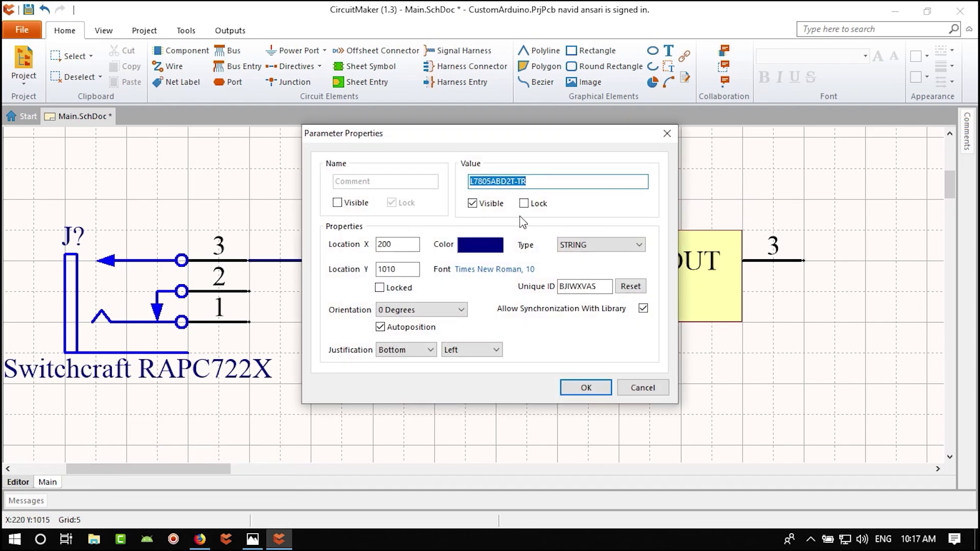
left_click(502, 183)
double_click(516, 181)
left_click(514, 181)
left_click_drag(515, 181, 442, 183)
right_click(502, 183)
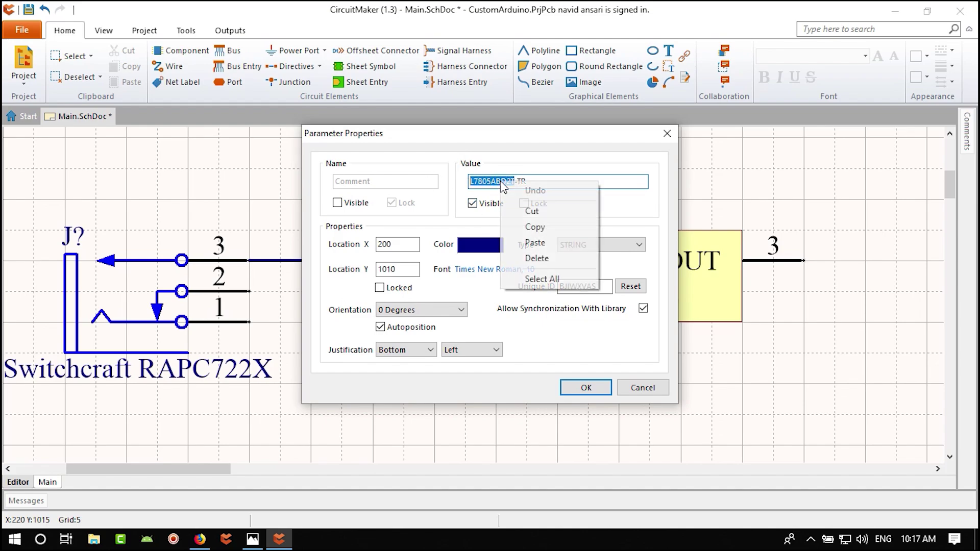
left_click(532, 225)
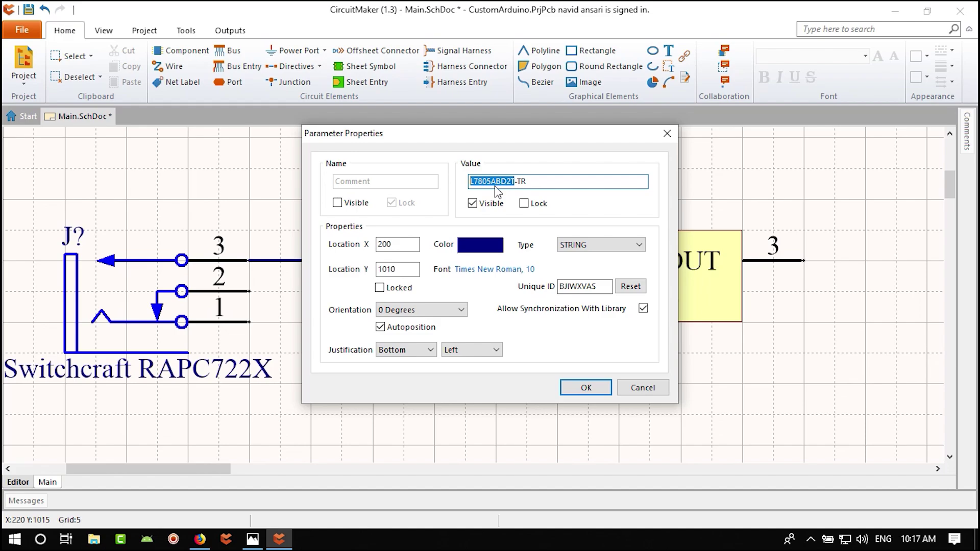
right_click(502, 180)
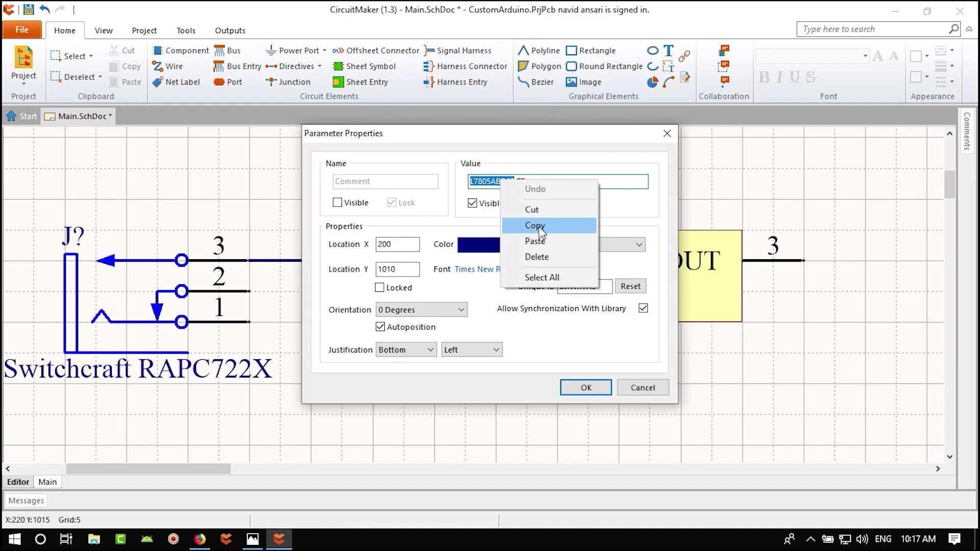
left_click(535, 225)
key("alt+Tab")
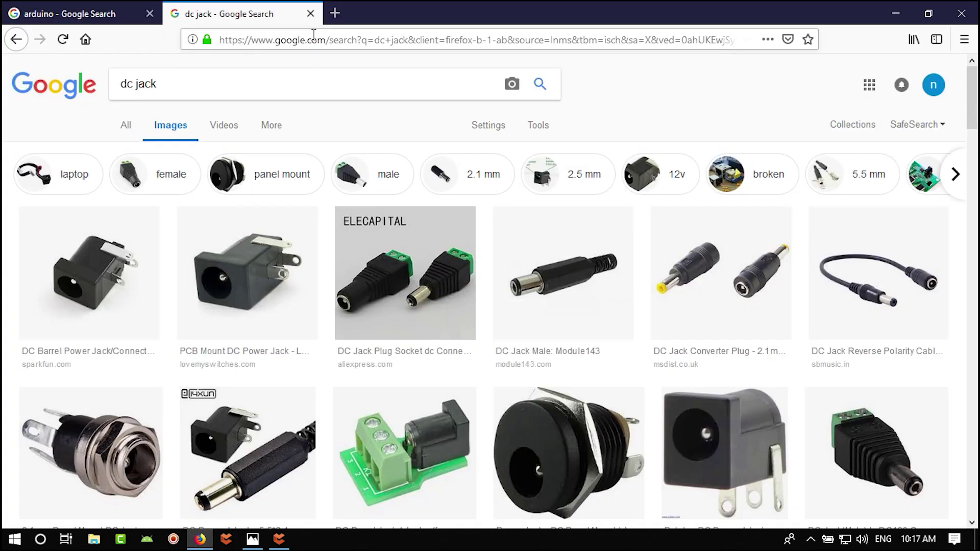
- Search Google for the pasted part number L7805ABD2T
left_click(320, 39)
key("ctrl+v")
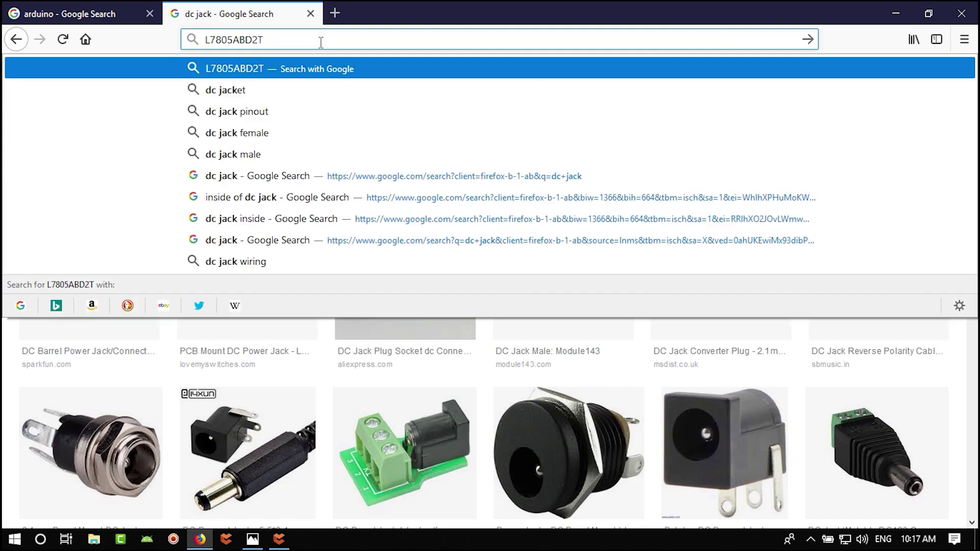
key("Return")
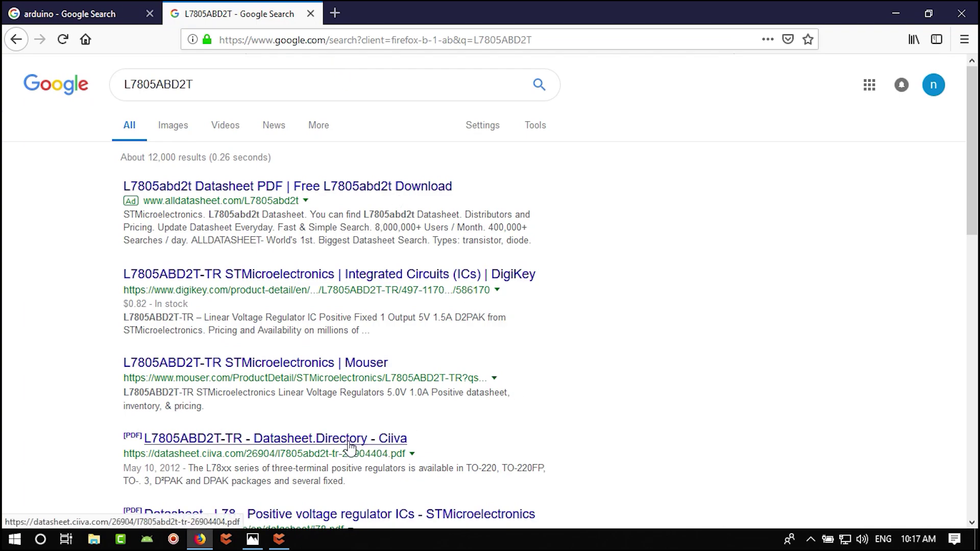
scroll(312, 375, "down", 2)
- Download the Ciiva l7805abd2t-tr-26904404.pdf datasheet with IDM and open it
right_click(310, 370)
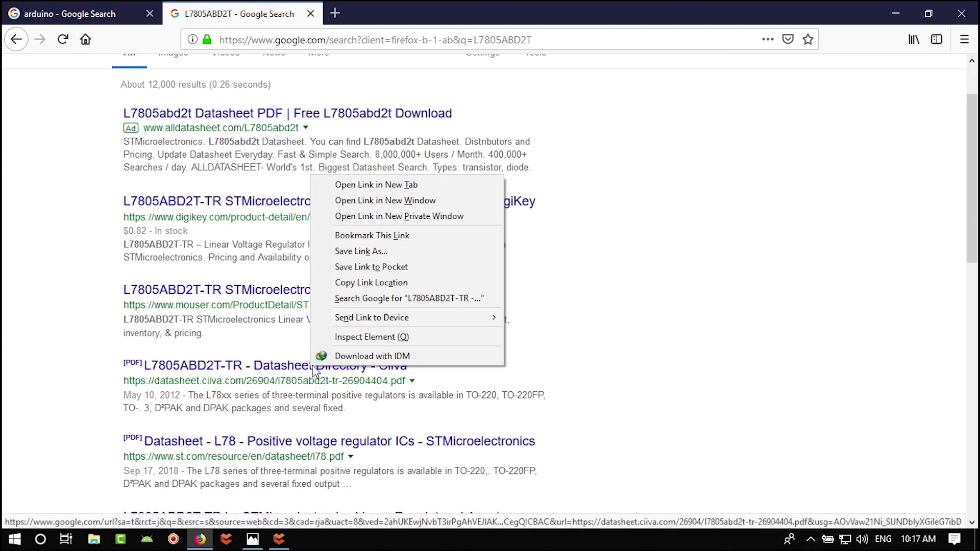
left_click(388, 356)
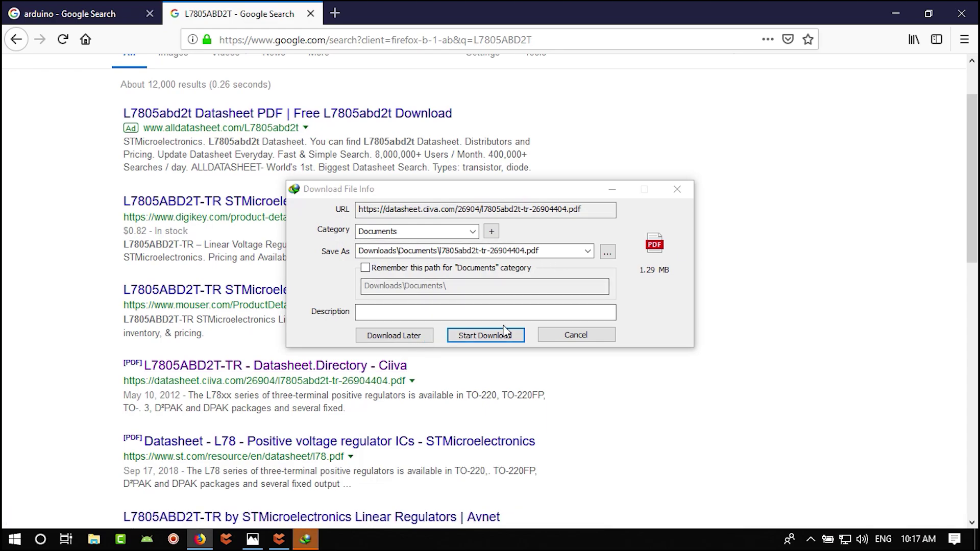
left_click(482, 335)
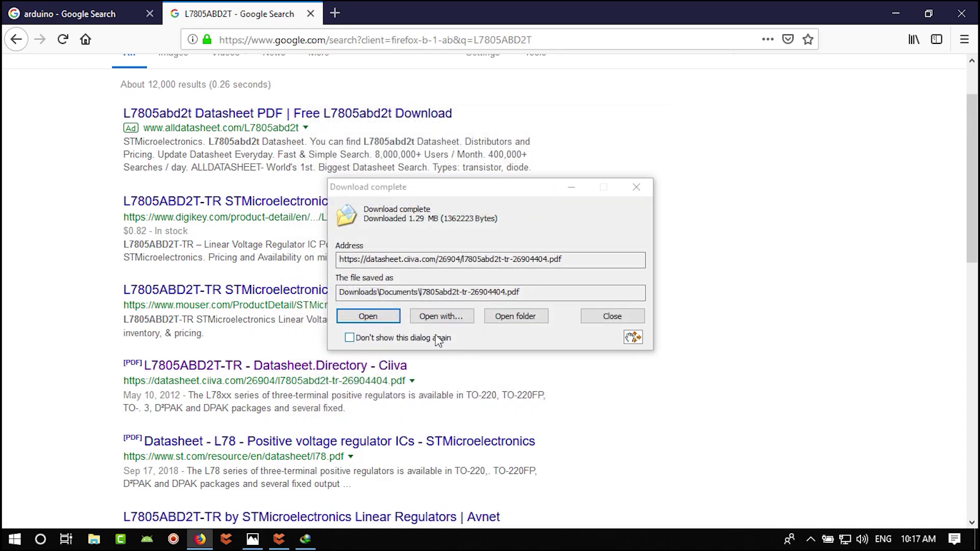
left_click(375, 319)
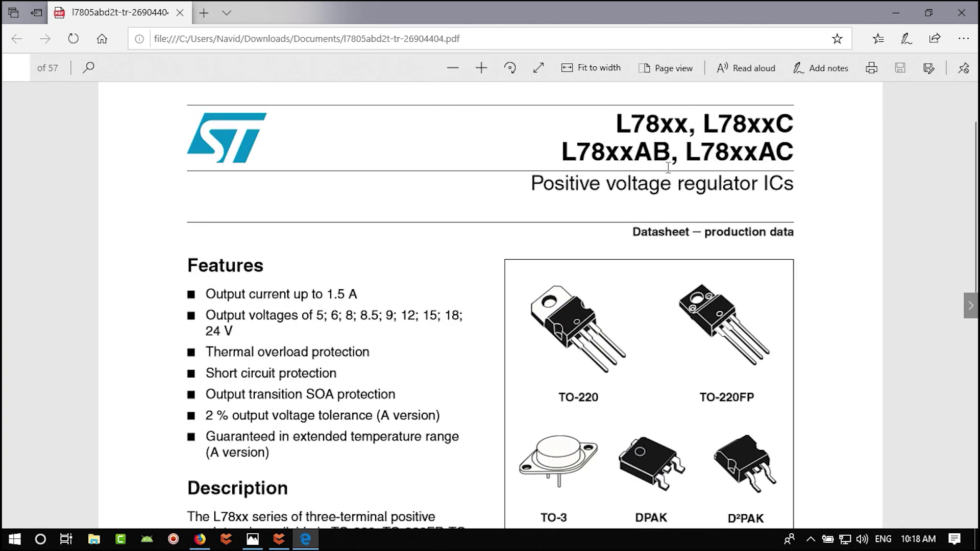
- Scroll page 1 past Features and Description to the Table 1 Device summary
scroll(558, 237, "down", 1)
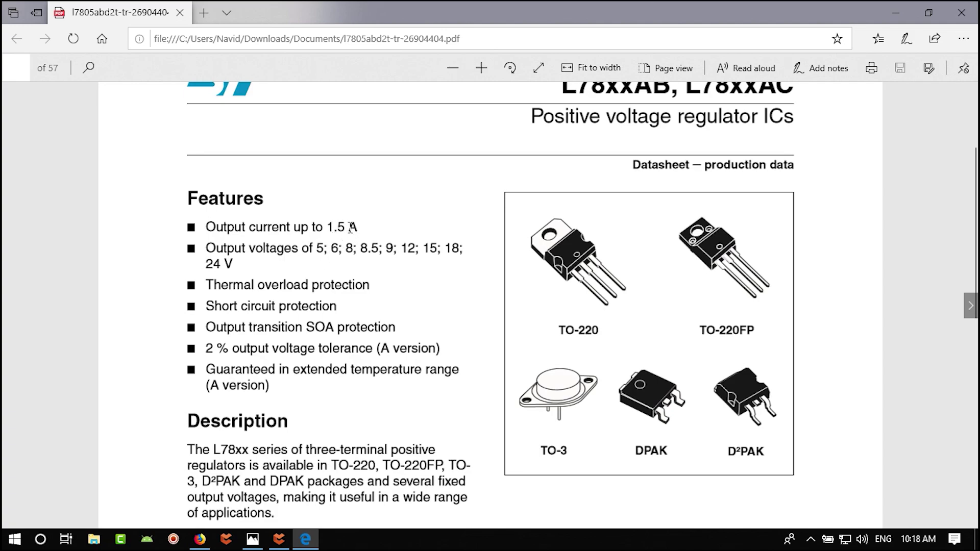
left_click(413, 300)
scroll(306, 230, "down", 5)
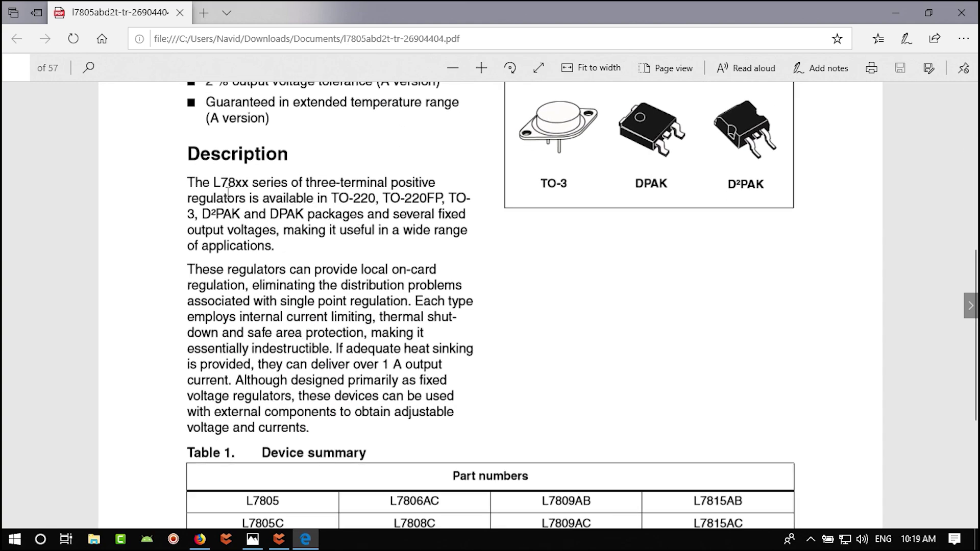
scroll(349, 261, "down", 5)
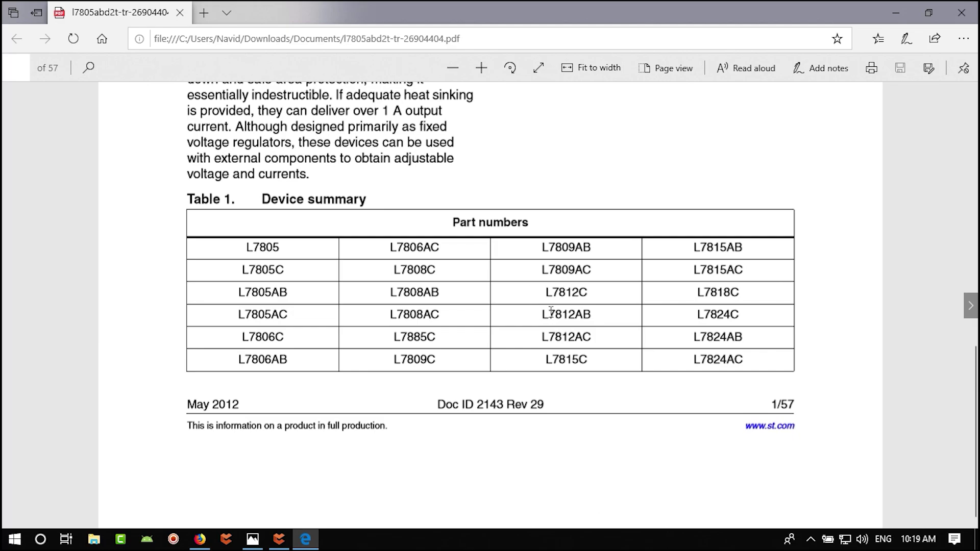
scroll(551, 311, "up", 8)
scroll(554, 316, "down", 8)
- Page forward through the datasheet to the block diagram page
left_click(971, 306)
left_click(970, 305)
left_click(970, 306)
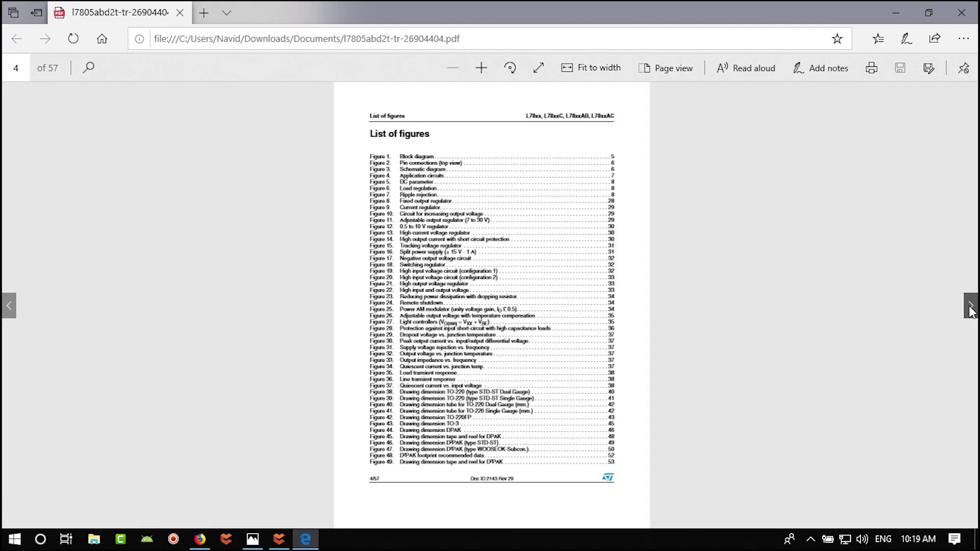
left_click(970, 306)
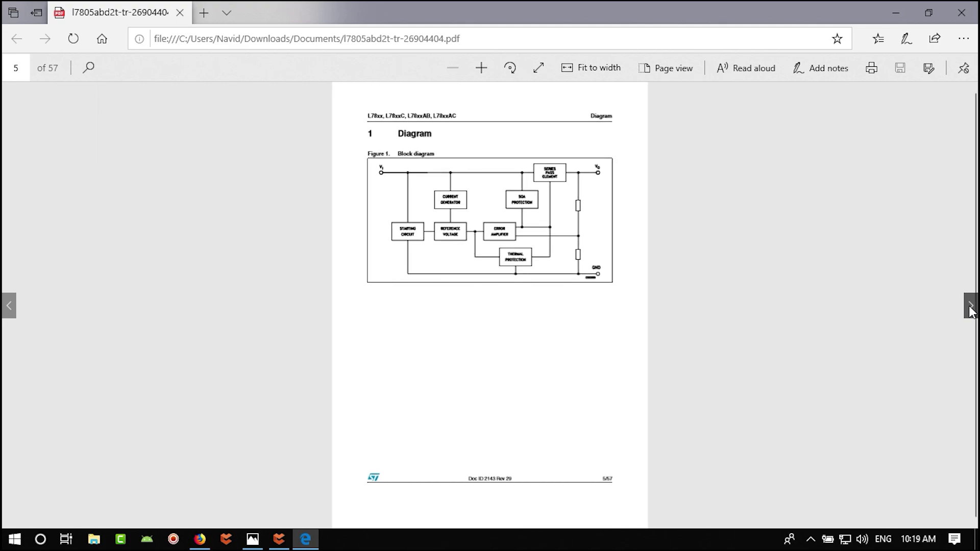
scroll(594, 238, "up", 3, "ctrl")
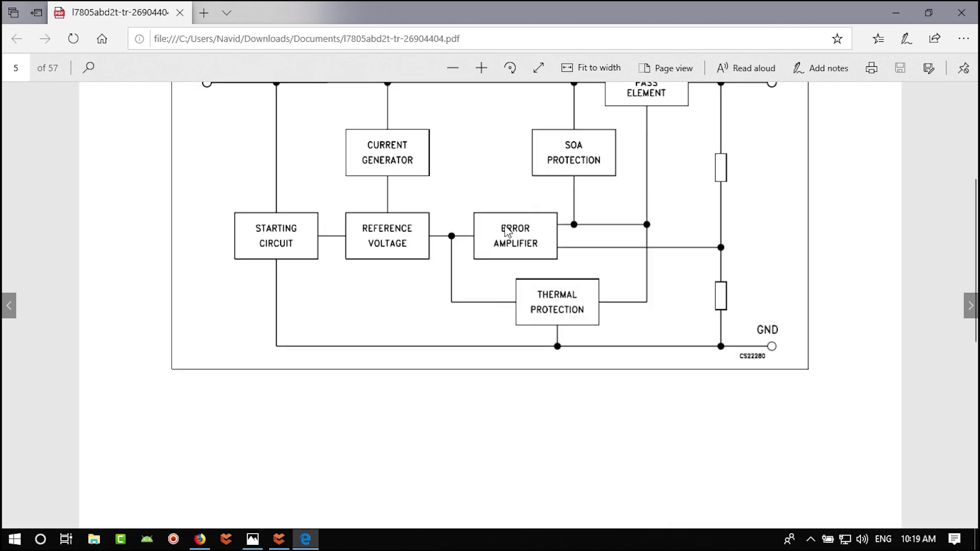
scroll(507, 231, "down", 2, "ctrl")
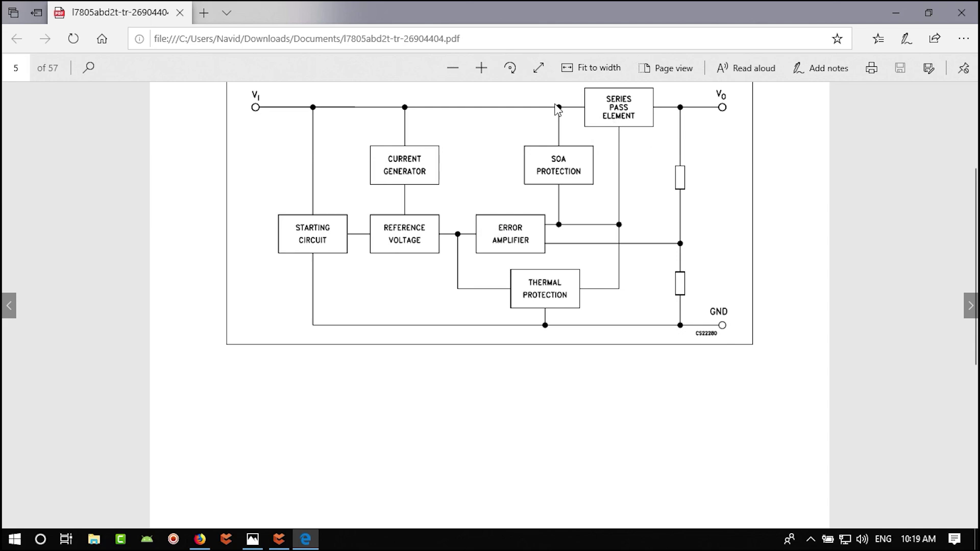
- Review the pin connections, then move on to page 7's Figure 4 application circuit
left_click(971, 309)
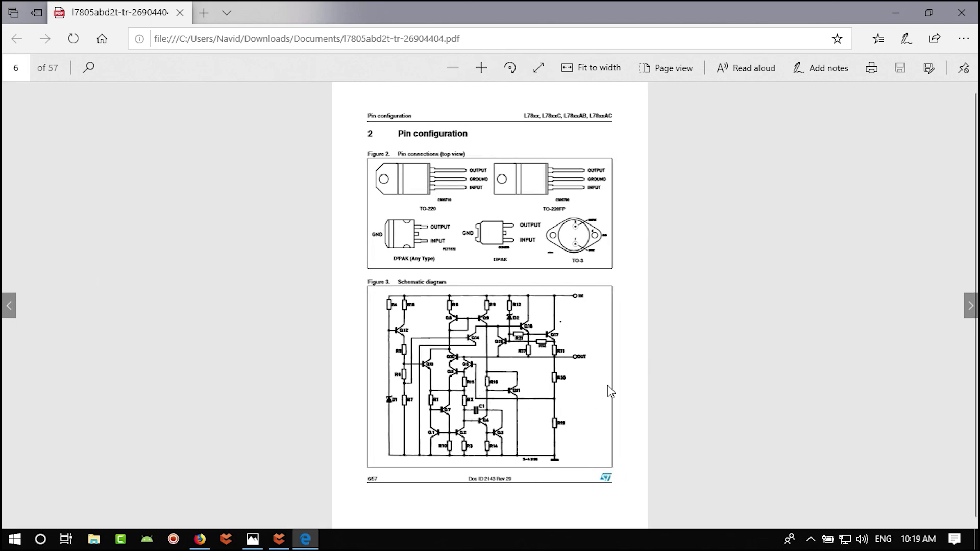
left_click(971, 309)
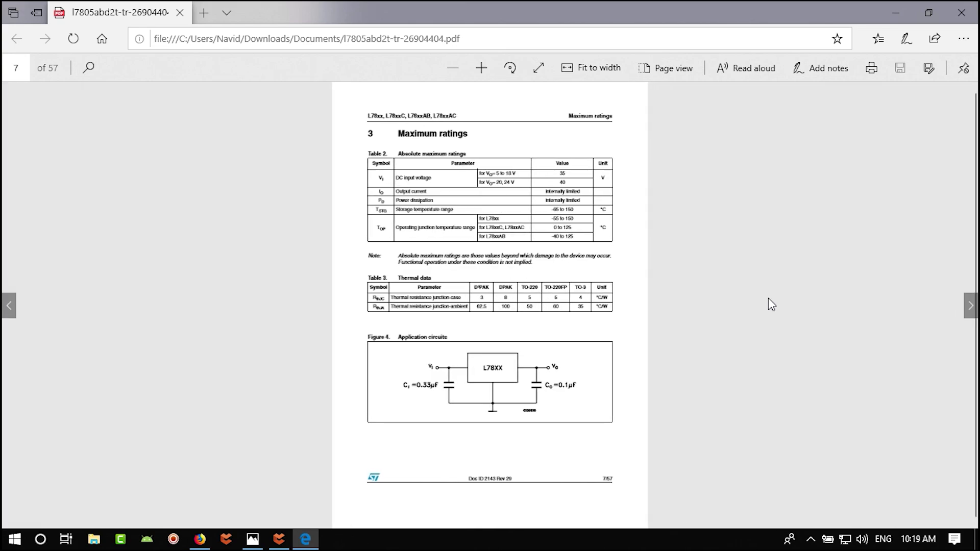
left_click(11, 309)
scroll(560, 195, "up", 5, "ctrl")
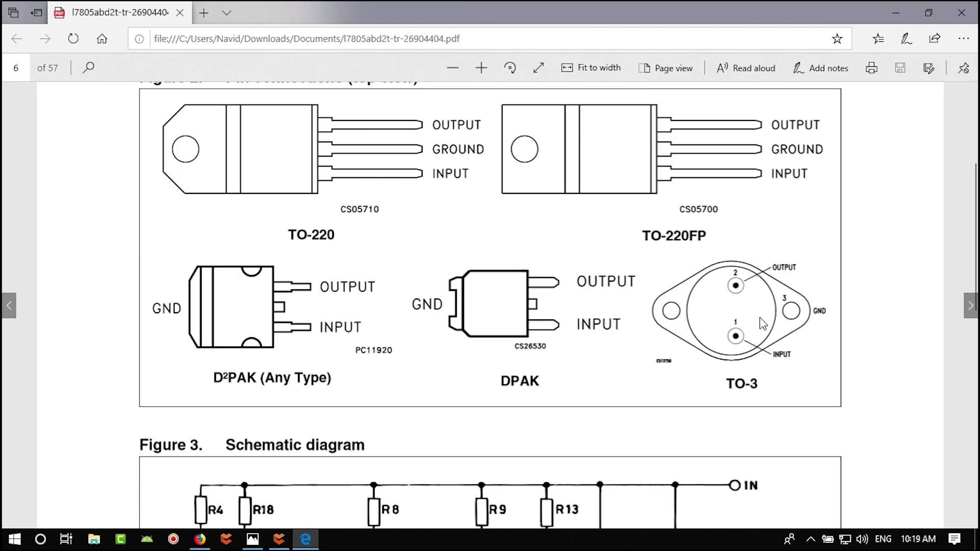
left_click(971, 306)
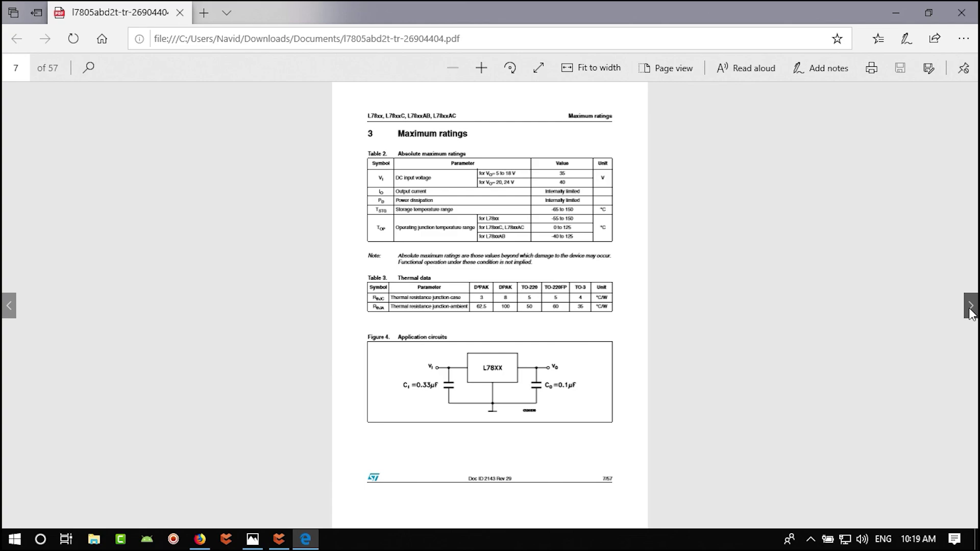
scroll(376, 286, "up", 4, "ctrl")
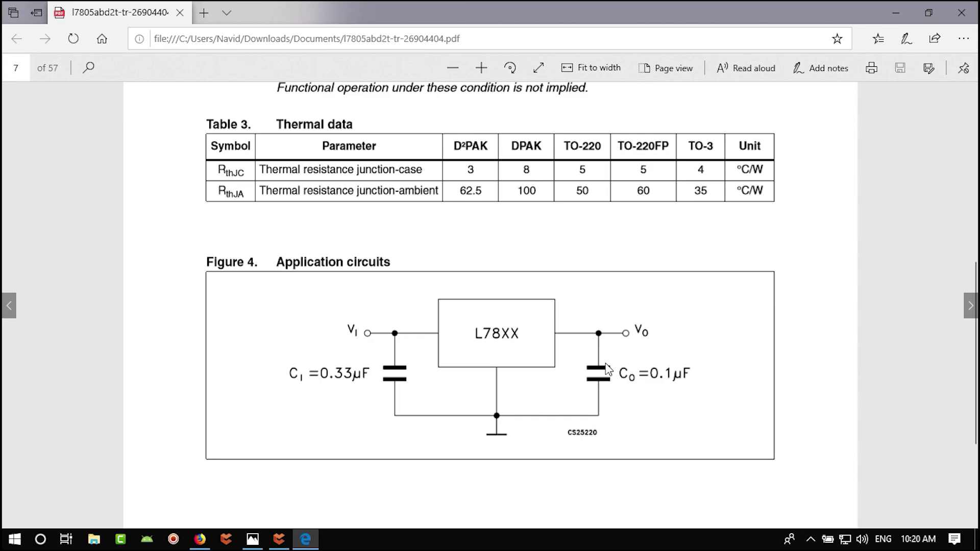
- Compare the schematic, datasheet application circuit and reference photo, ending on its 7805DT section
left_click(279, 539)
left_click(642, 389)
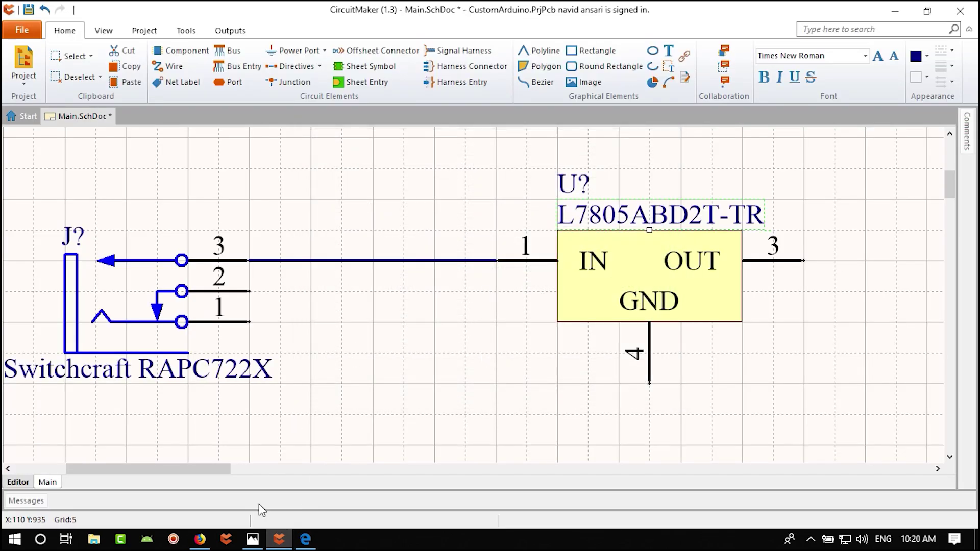
left_click(252, 540)
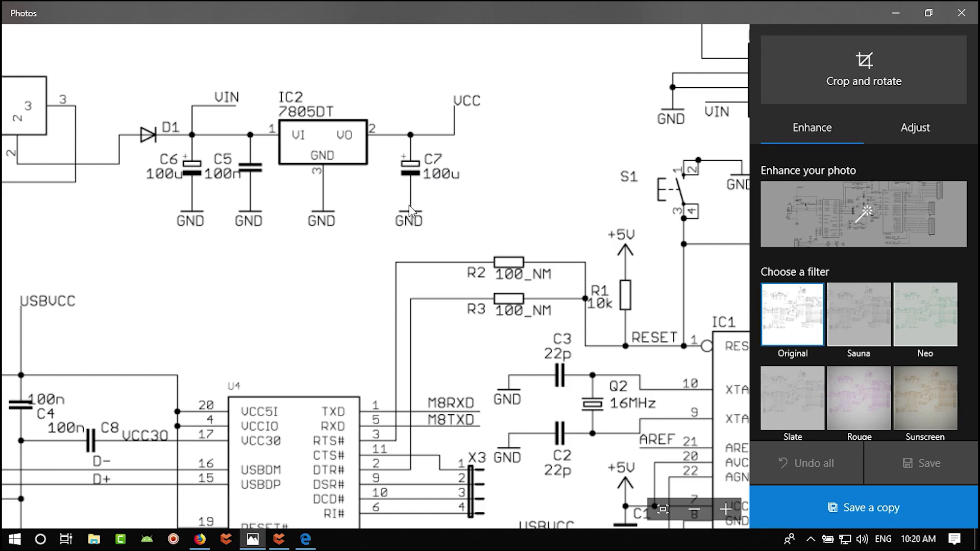
left_click(306, 538)
scroll(477, 406, "up", 3, "ctrl")
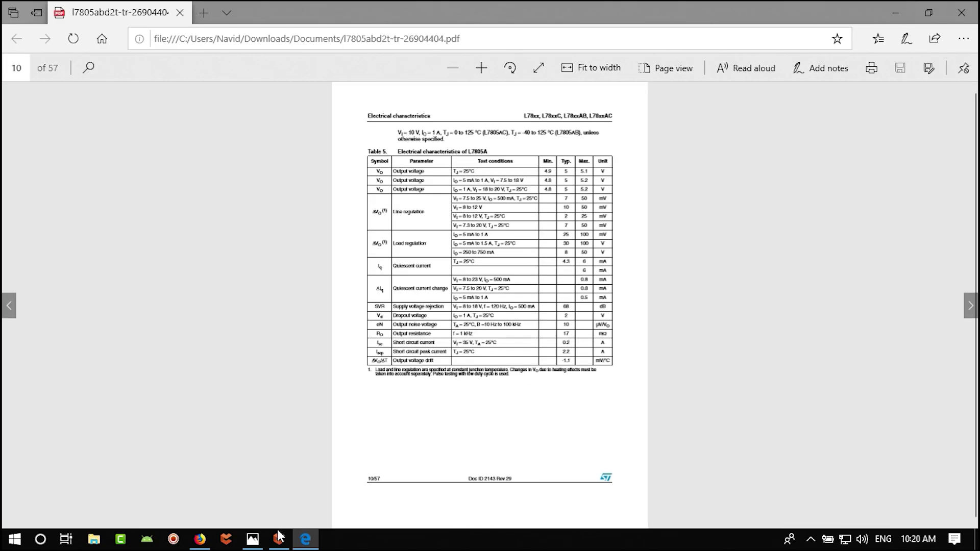
left_click(279, 537)
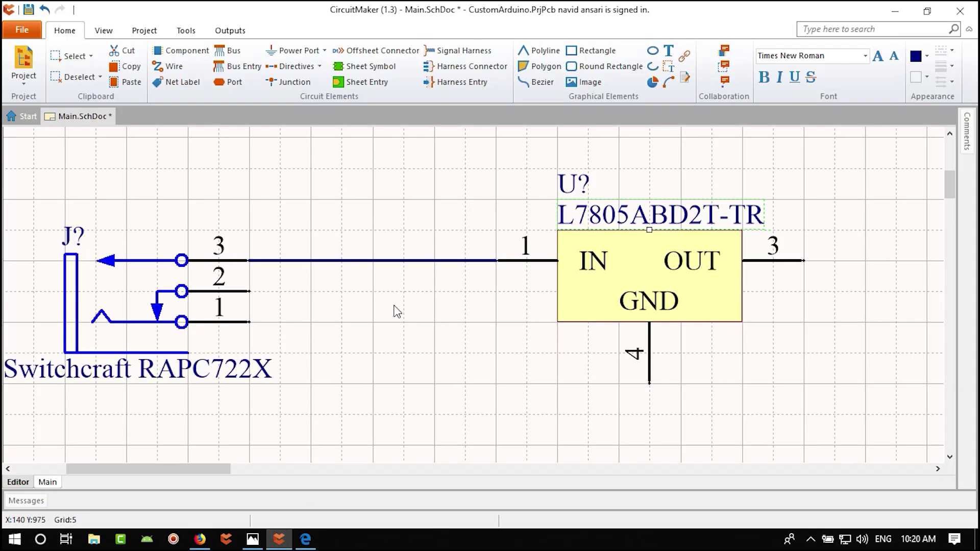
left_click(252, 538)
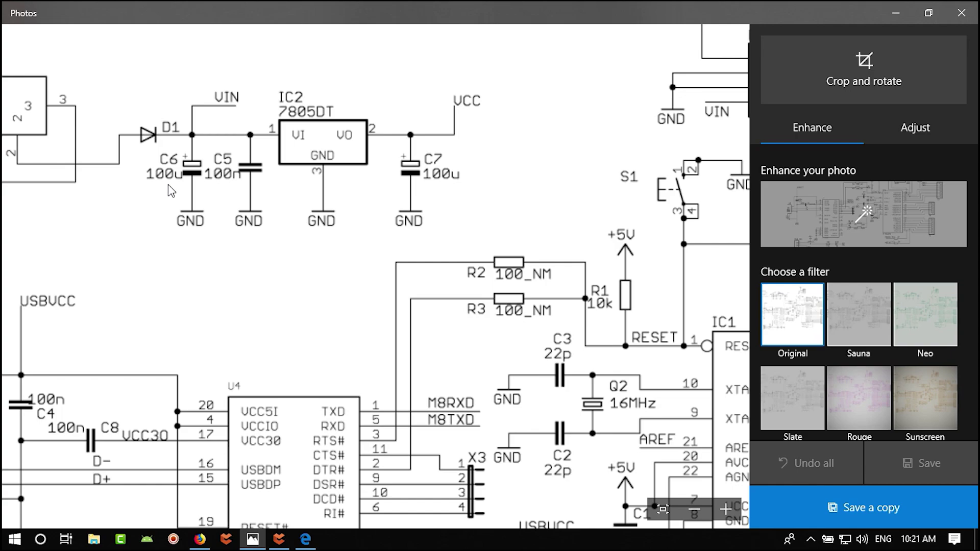
- Look over the regulator schematic in Photos, then open the L7805 datasheet to page 10's electrical characteristics
scroll(279, 184, "up", 1)
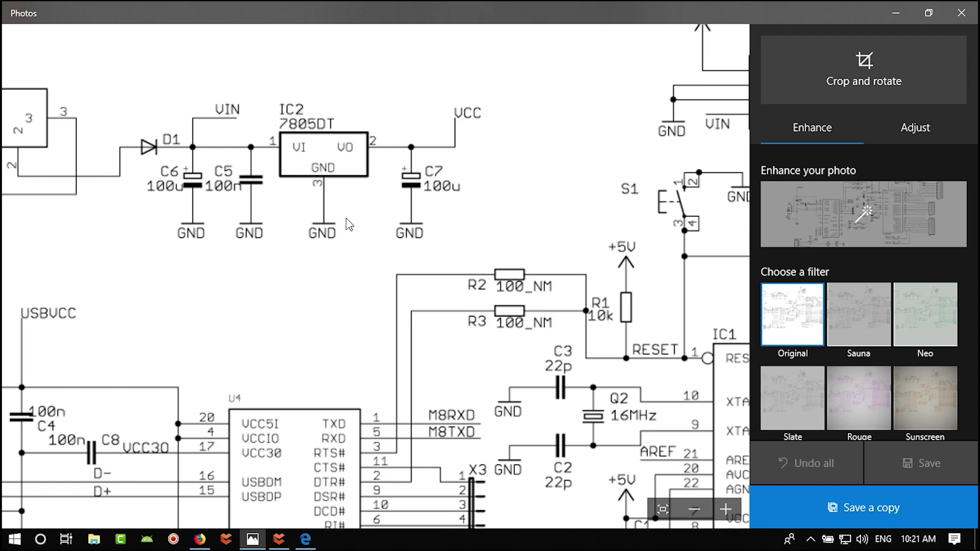
left_click(306, 539)
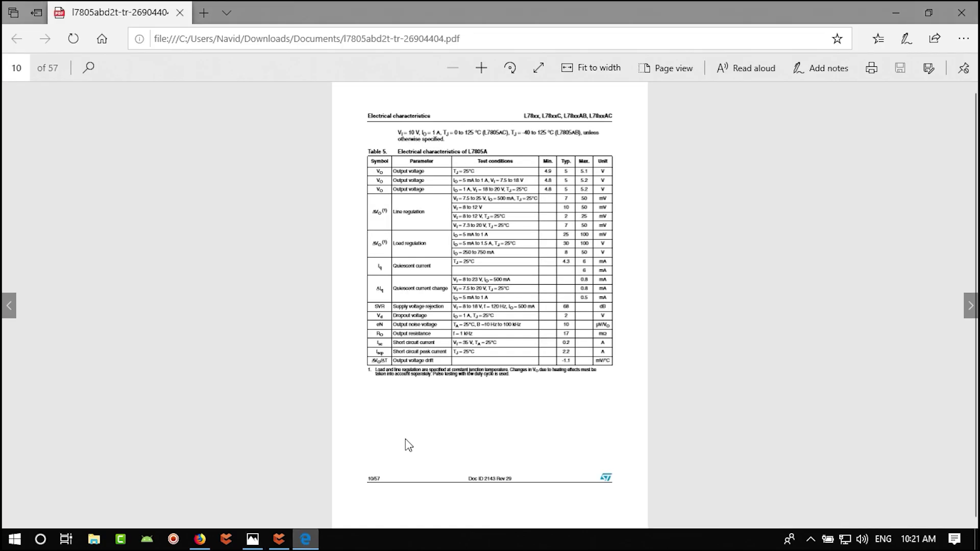
- Check the datasheet's page 7 Figure 4 circuit (0.33µF input, 0.1µF output), then return to CircuitMaker
left_click(9, 305)
left_click(9, 305)
left_click(9, 306)
scroll(489, 391, "up", 5, "ctrl")
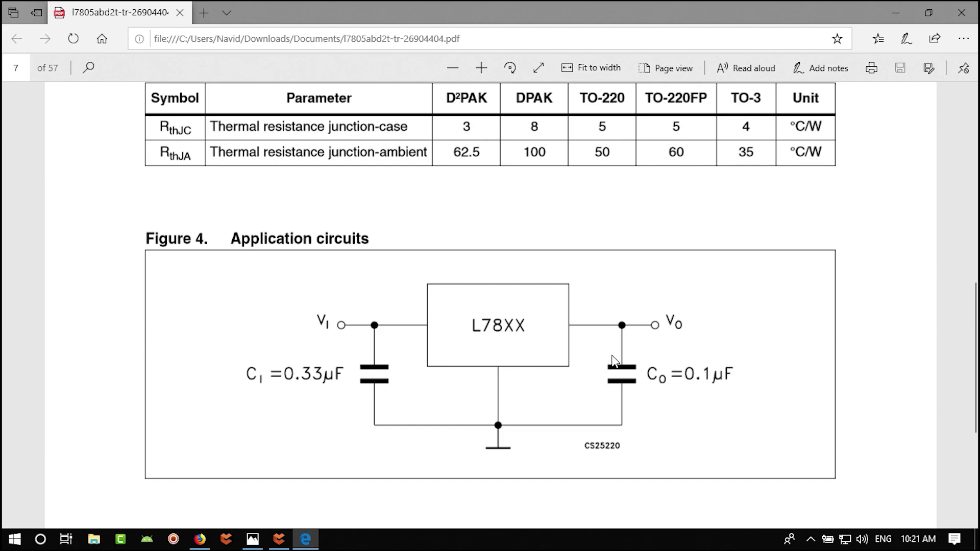
left_click(279, 539)
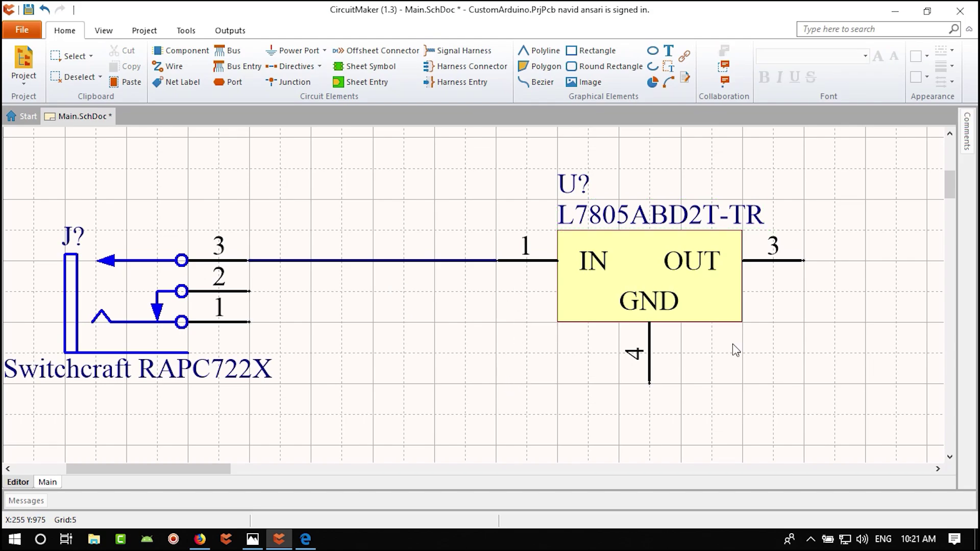
- Pan the schematic left and open the Libraries panel showing the 'DC jack' Octopart results
right_click_drag(740, 359, 611, 365)
left_click(104, 30)
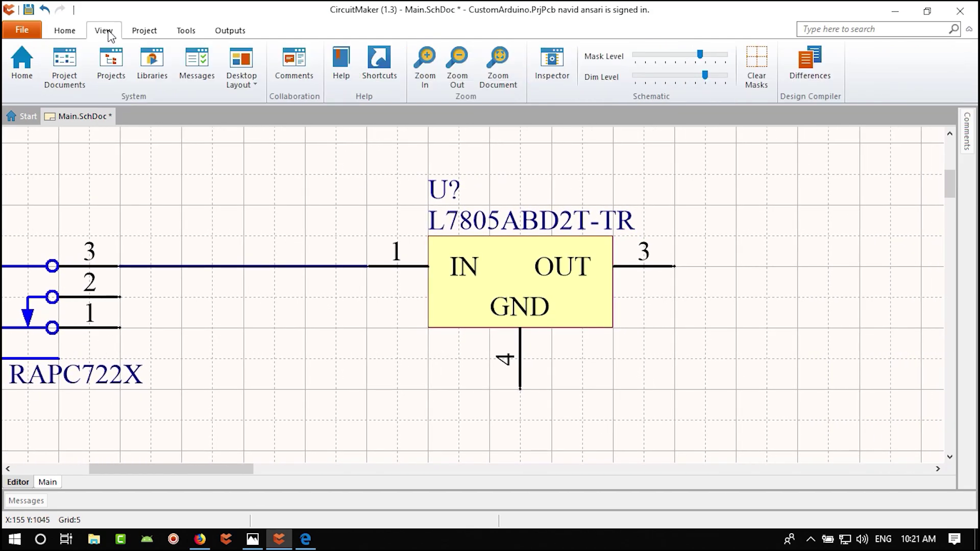
left_click(152, 66)
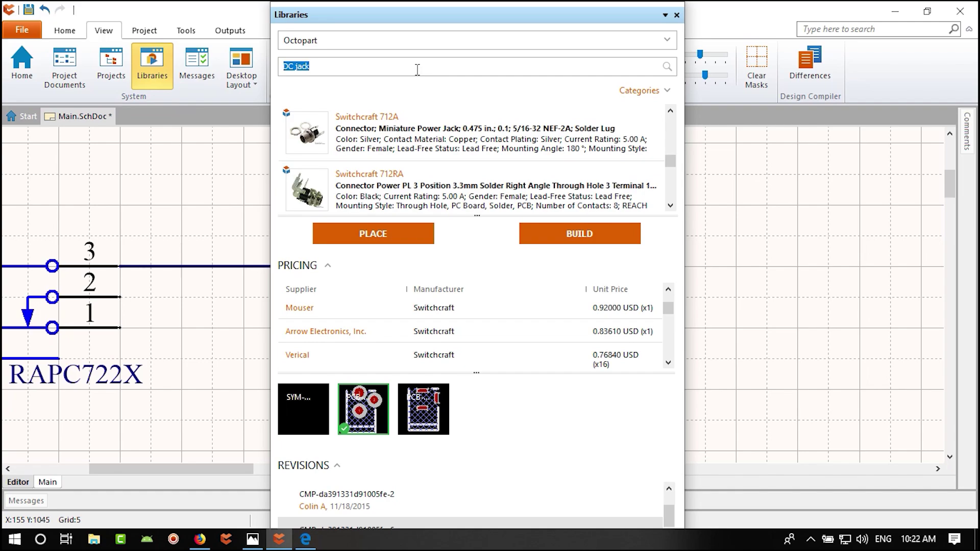
- Briefly recheck the reference schematic image in Photos, then come back to CircuitMaker
left_click(253, 540)
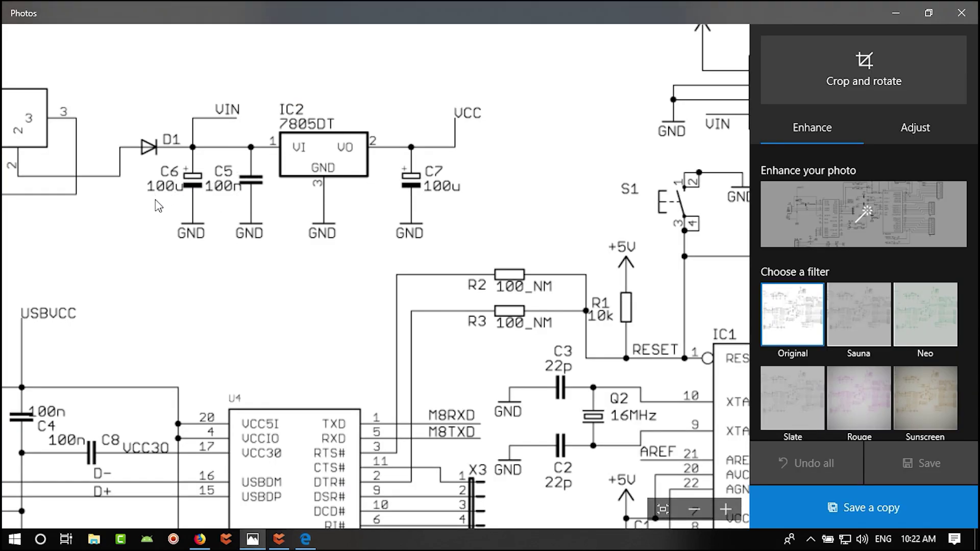
left_click(305, 540)
left_click(279, 539)
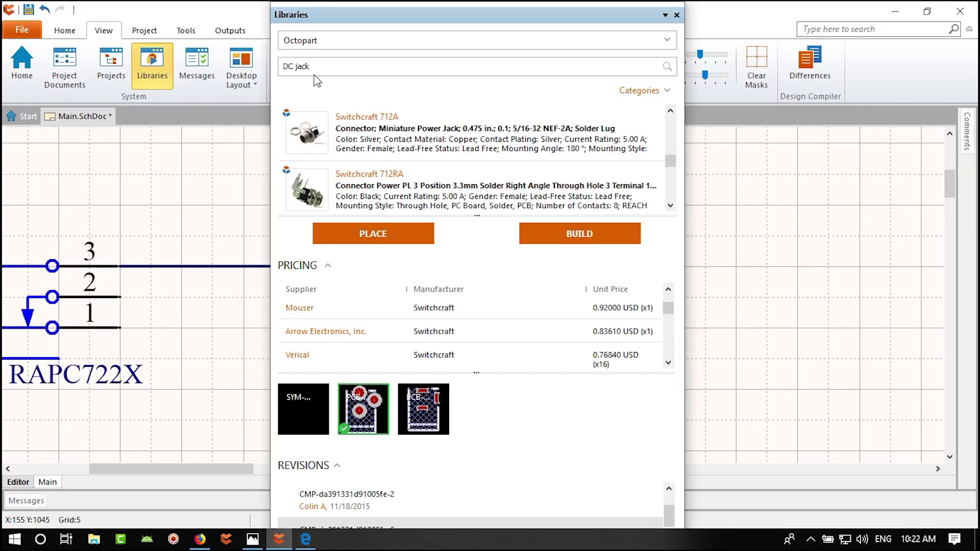
- Replace the library search text with '100uf' and run the search
key("ctrl+a")
type("100")
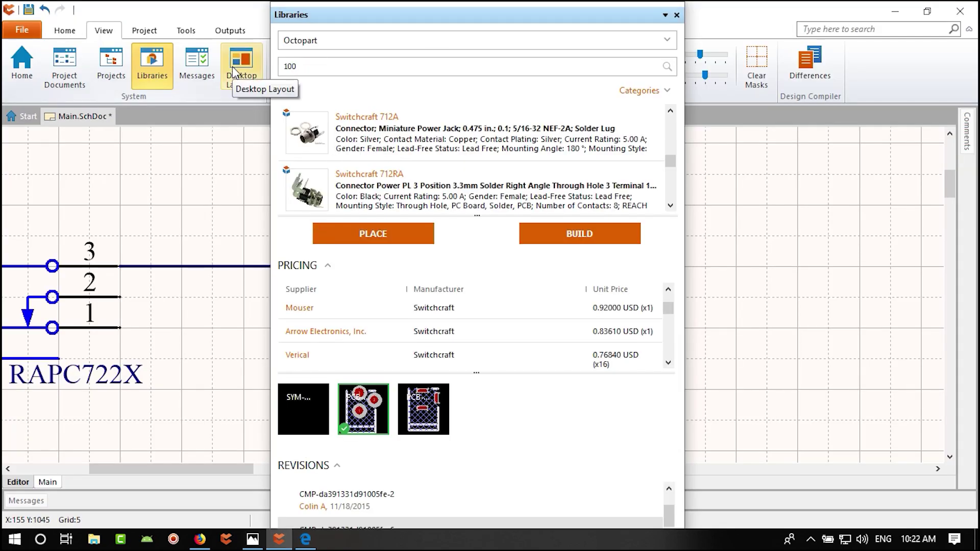
type("uf")
key("Return")
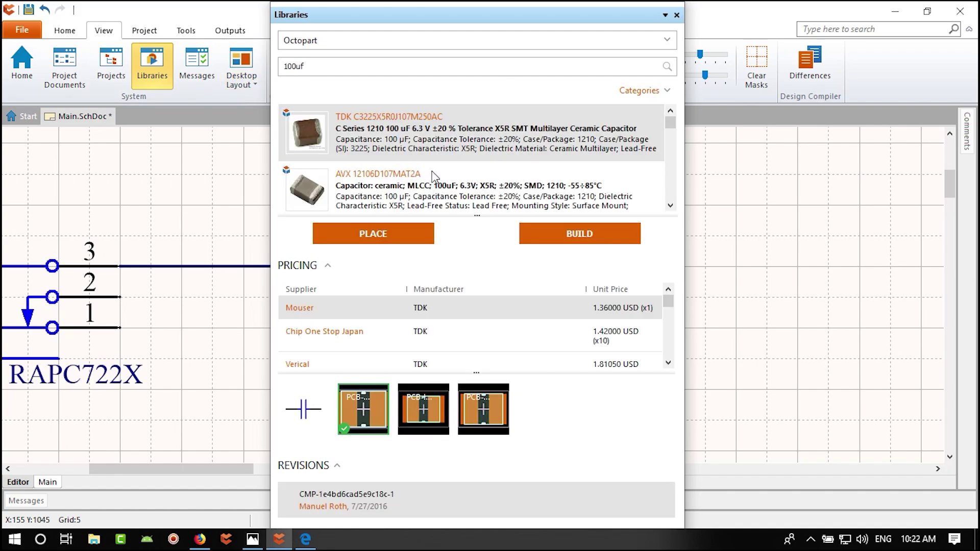
- Page through the 100 µF capacitor results from Panasonic, TDK and AVX
left_click(671, 206)
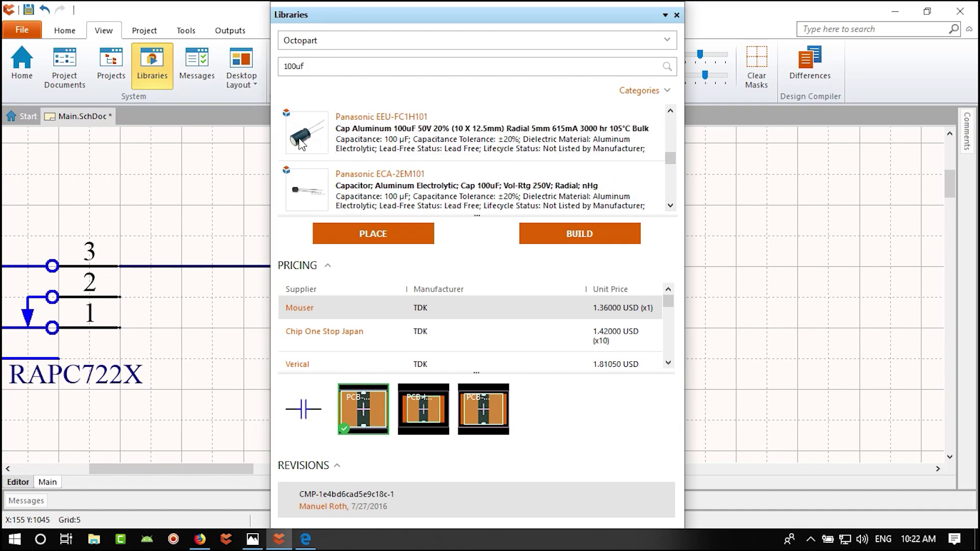
left_click(670, 110)
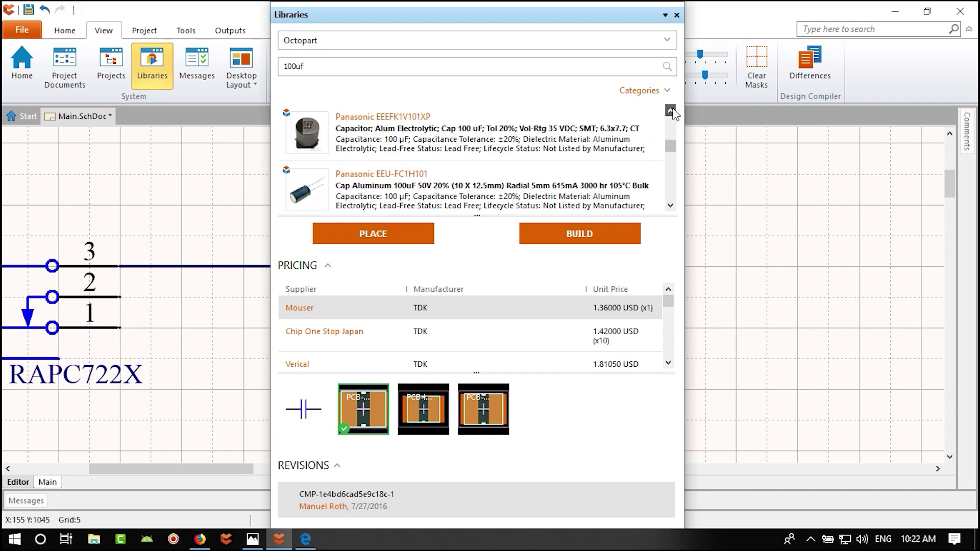
left_click(671, 110)
left_click(671, 110)
left_click(671, 206)
left_click(670, 110)
left_click(670, 111)
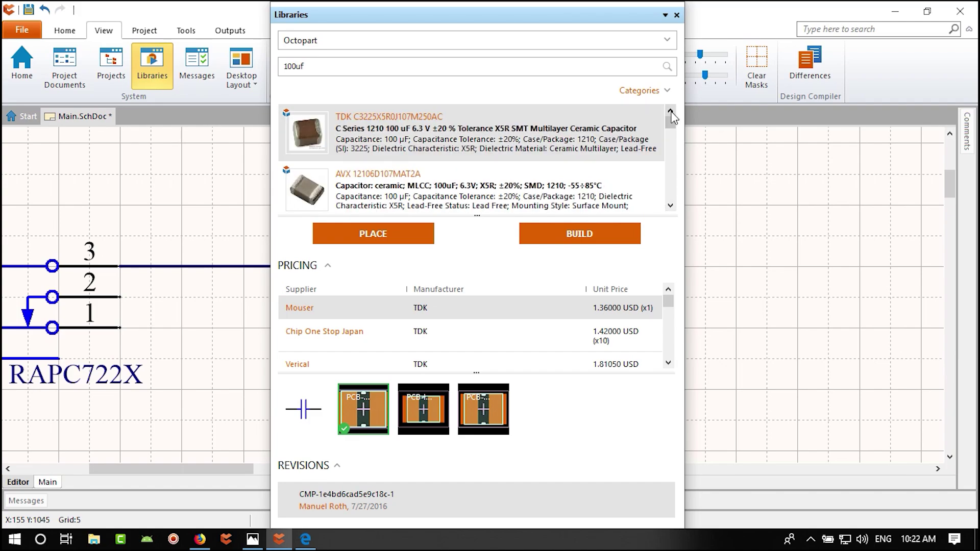
left_click(670, 206)
left_click(670, 206)
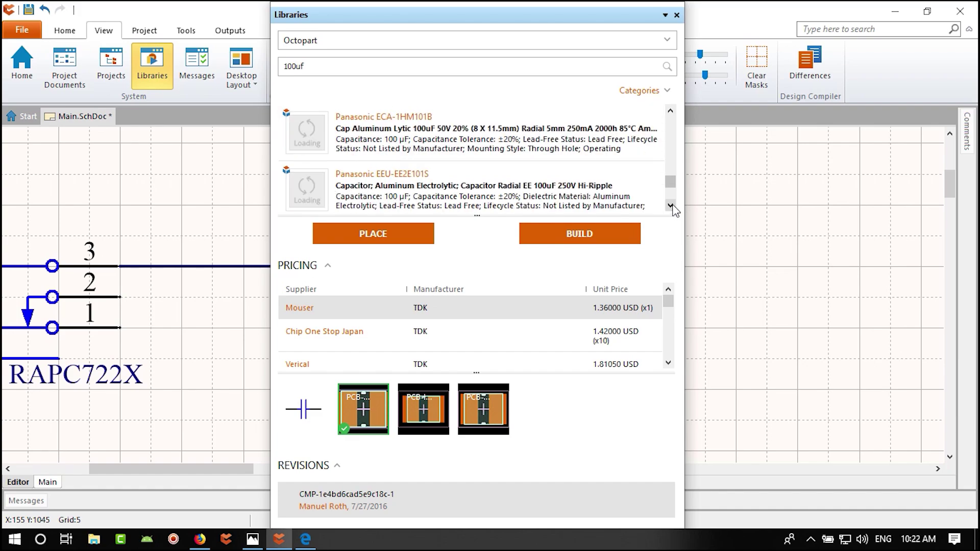
left_click(670, 206)
left_click(671, 206)
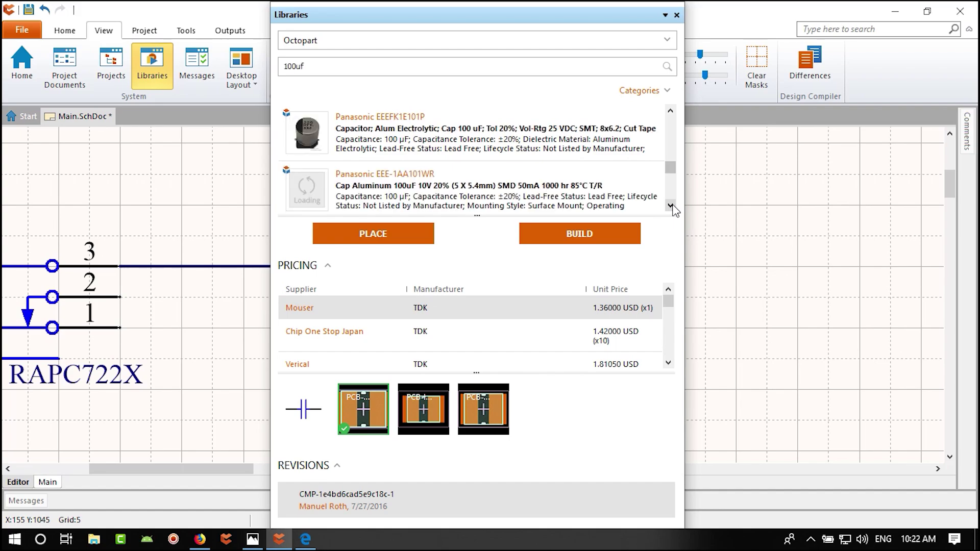
left_click(354, 66)
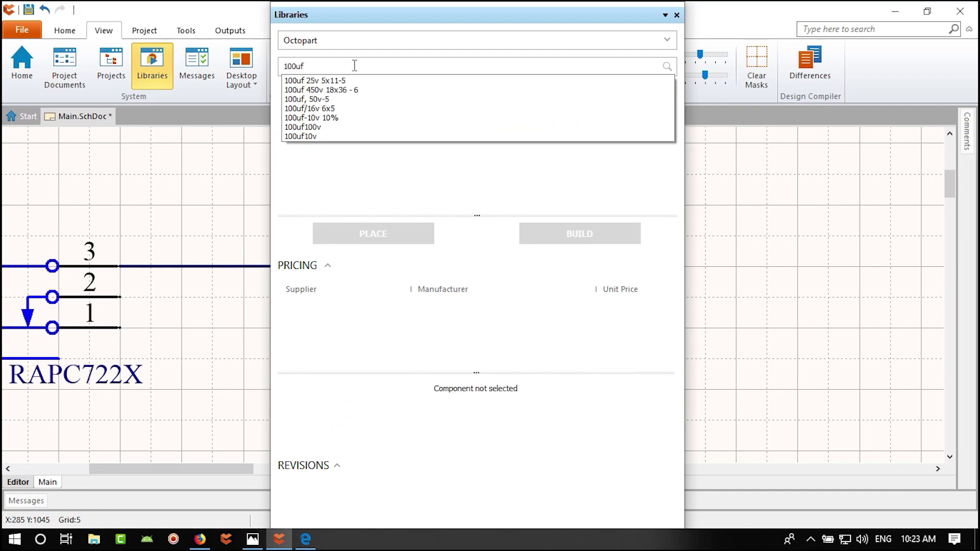
- Narrow the library search to '100uf 0805' capacitors
type("8050")
key("Return")
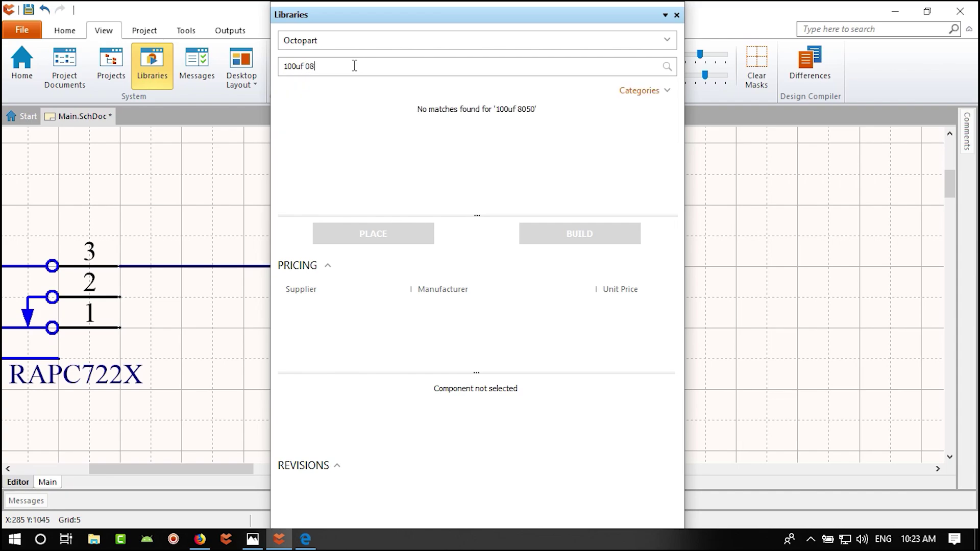
key("Return")
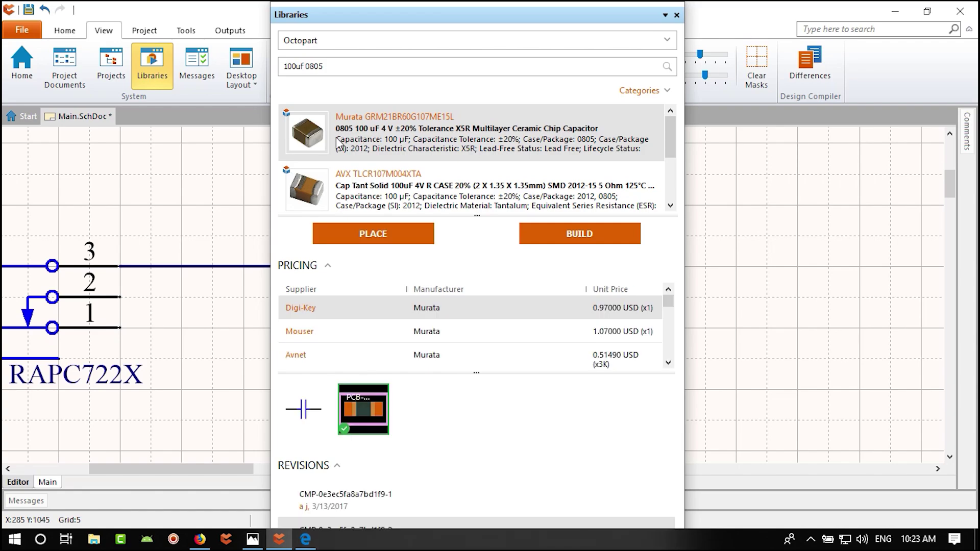
- Compare the Murata GRM21BR60G107ME15L and AVX TLCR107M004XTA parts, settling on the AVX capacitor
mouse_move(337, 144)
mouse_move(374, 412)
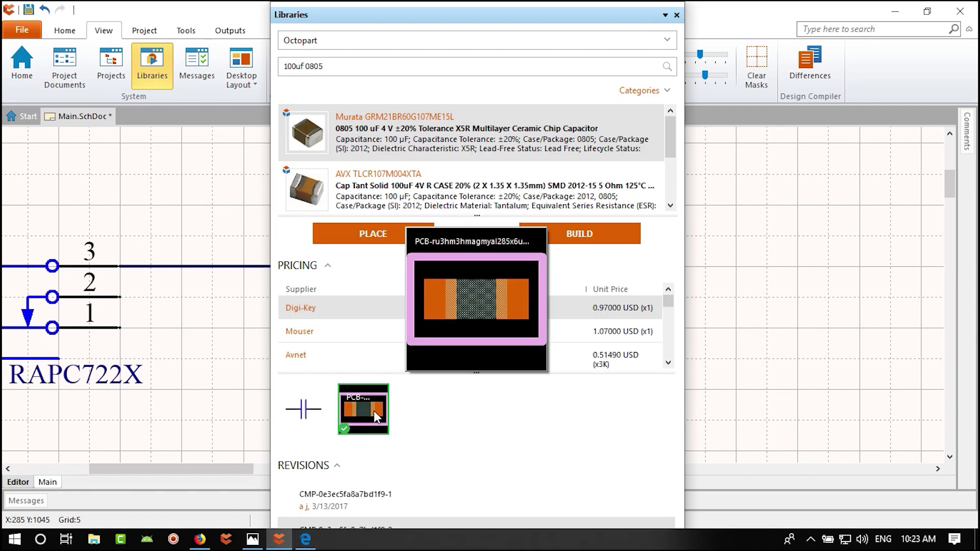
left_click(446, 198)
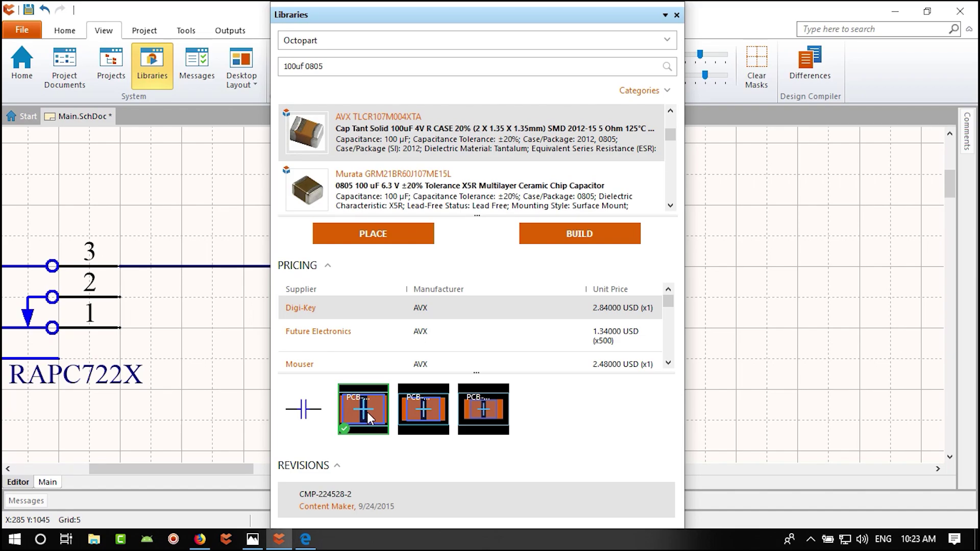
mouse_move(369, 411)
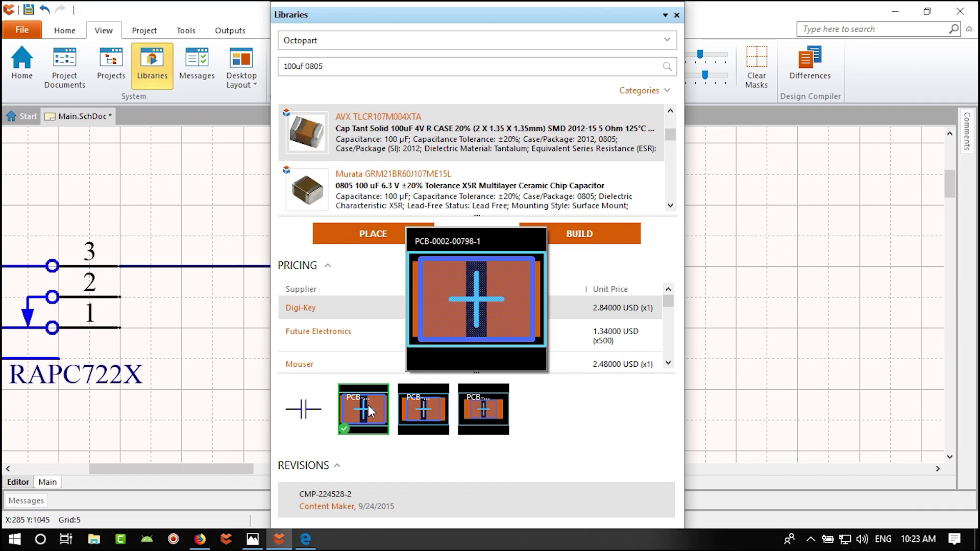
scroll(363, 159, "up", 1)
left_click(368, 133)
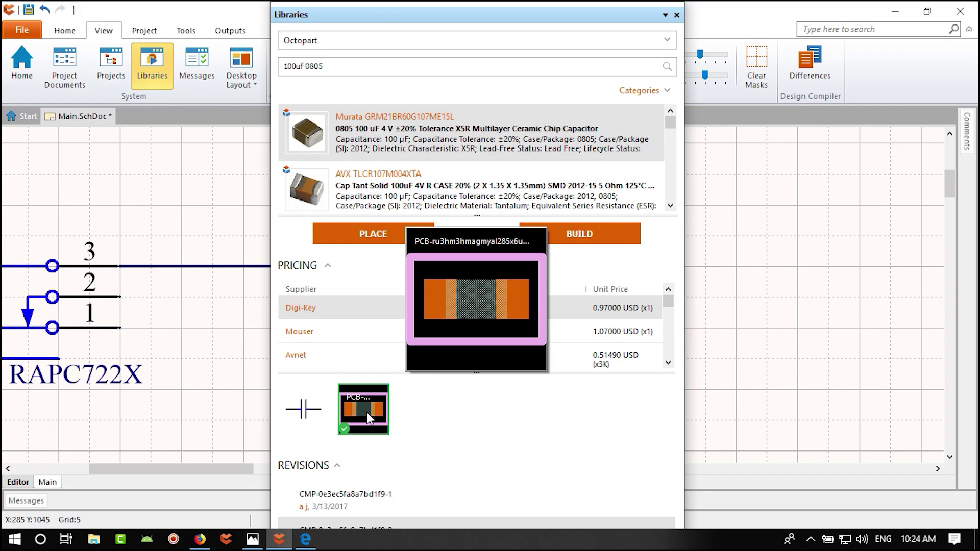
left_click(367, 190)
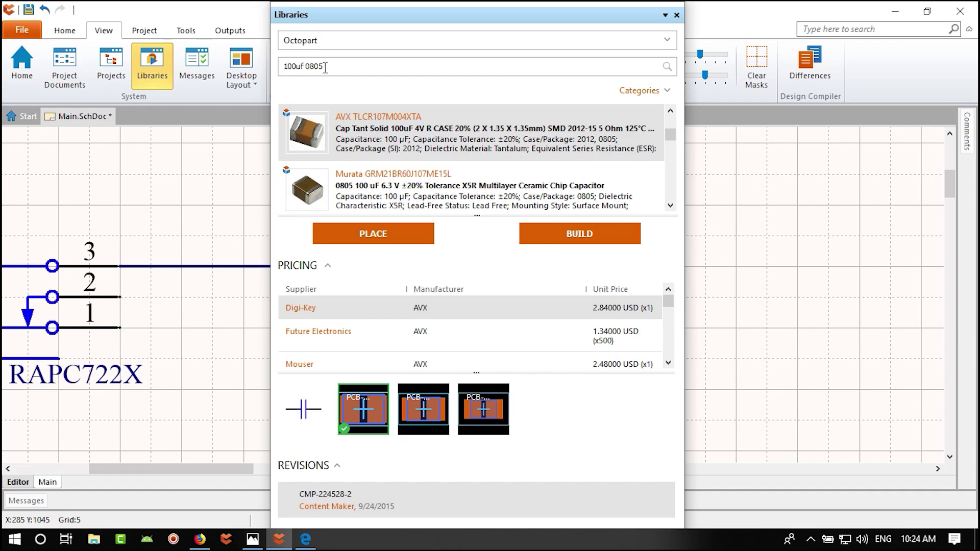
left_click(200, 539)
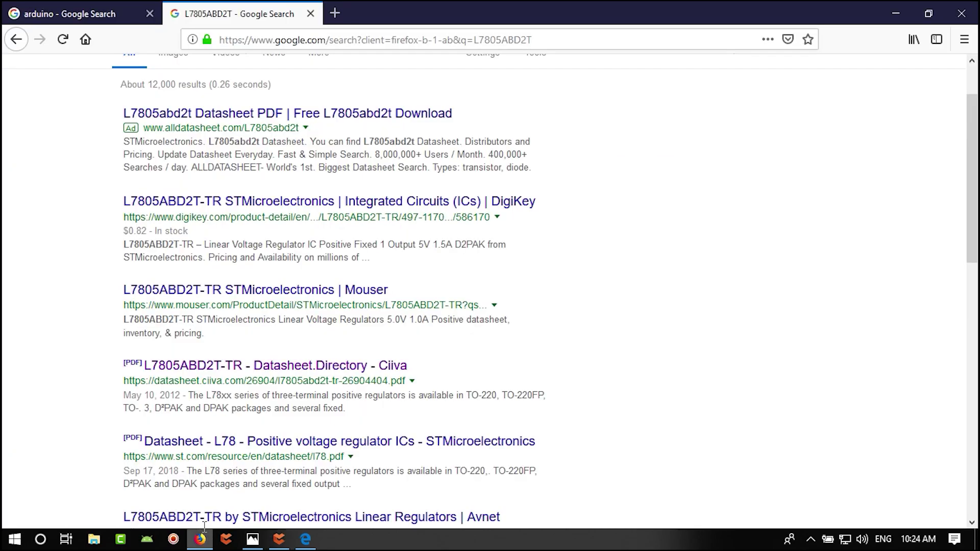
- Search the web for 'ceramic cap packages' in a new Firefox tab
left_click(332, 14)
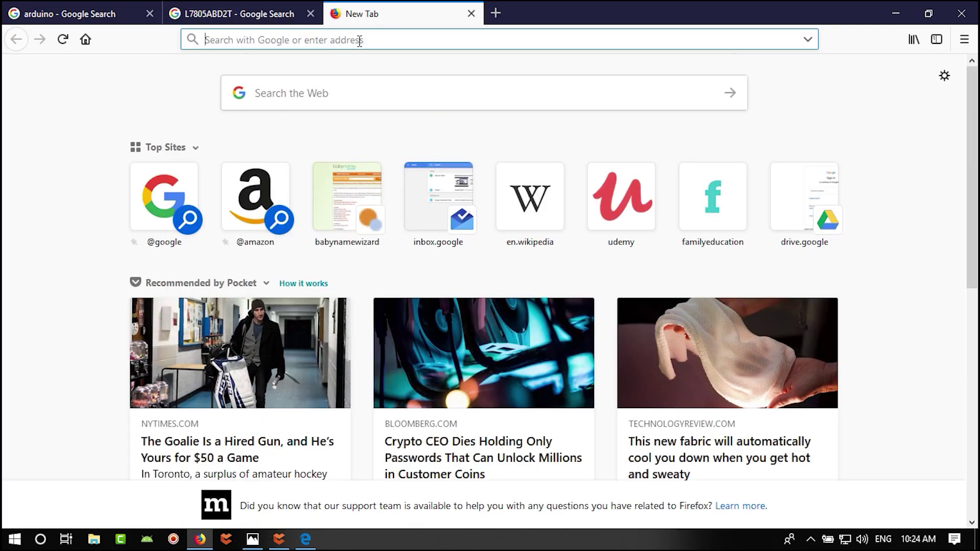
type("ceramic cap")
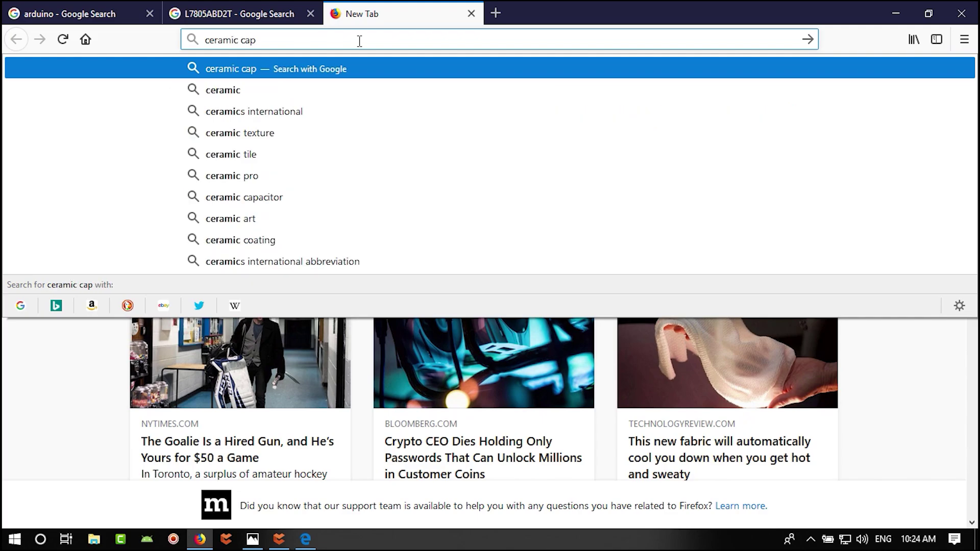
type(" sl")
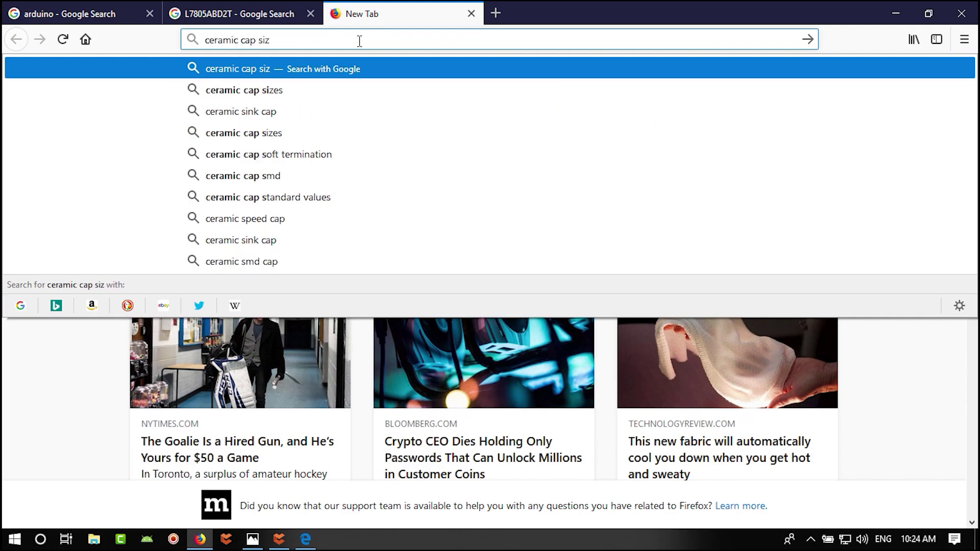
key("BackSpace")
key("BackSpace")
key("BackSpace")
type("packages")
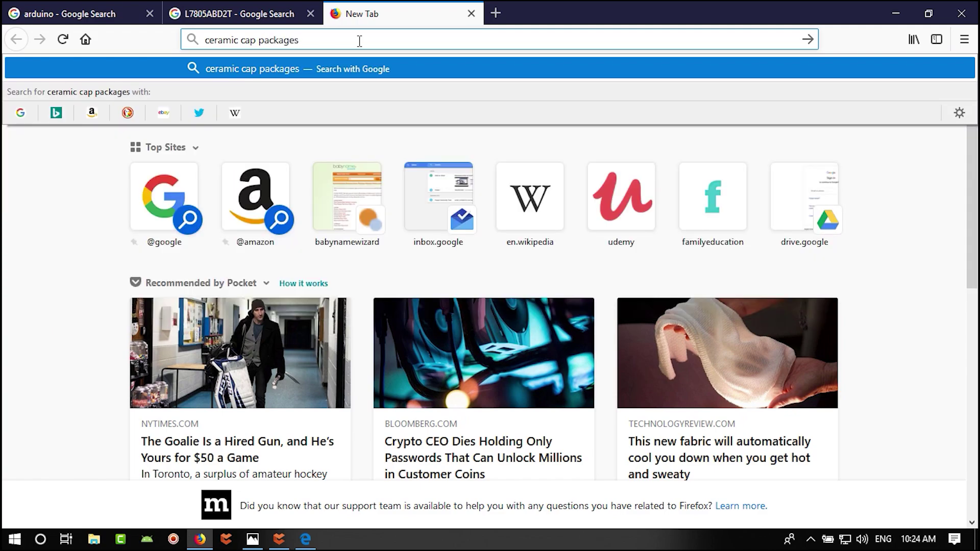
key("Return")
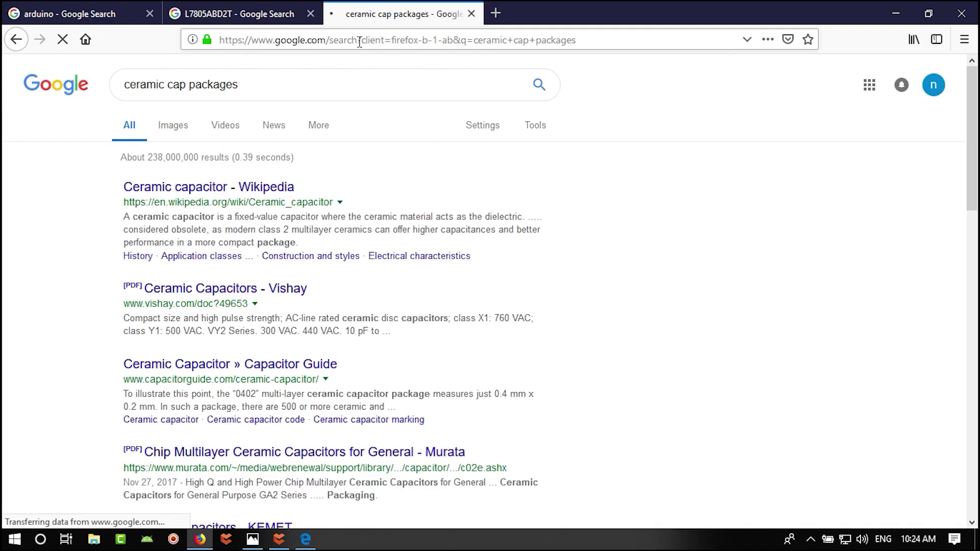
- Download the Vishay Ceramic Capacitors catalogue 49653.pdf and open it
middle_click(295, 289)
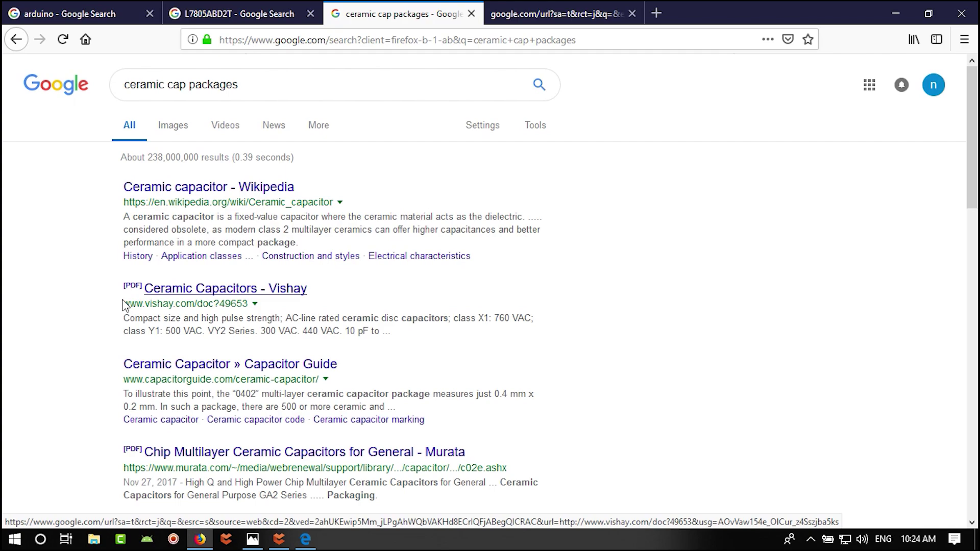
left_click(555, 16)
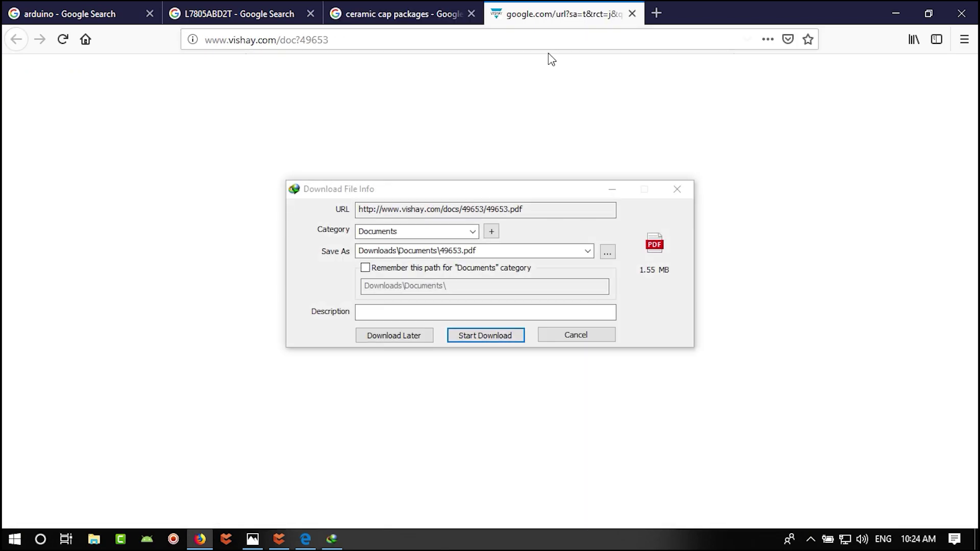
left_click(499, 336)
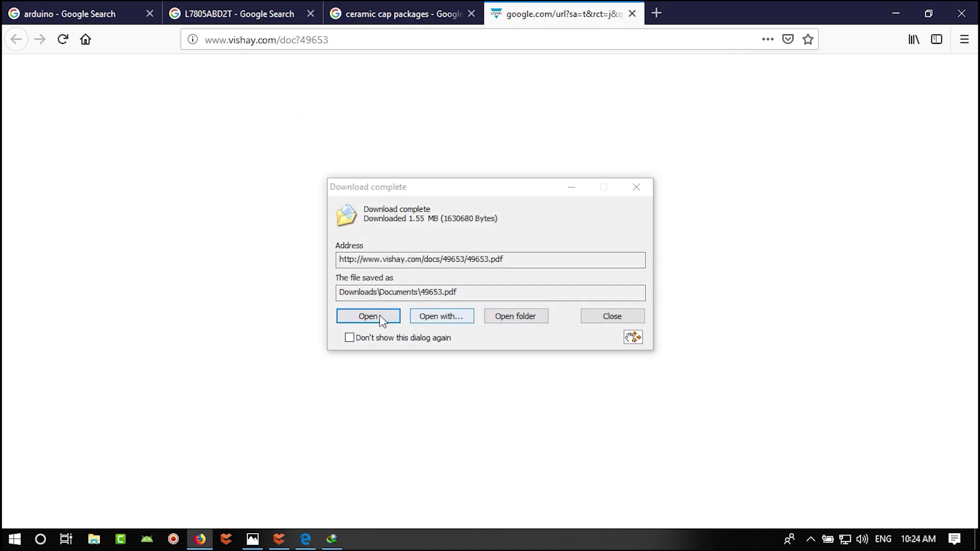
left_click(378, 317)
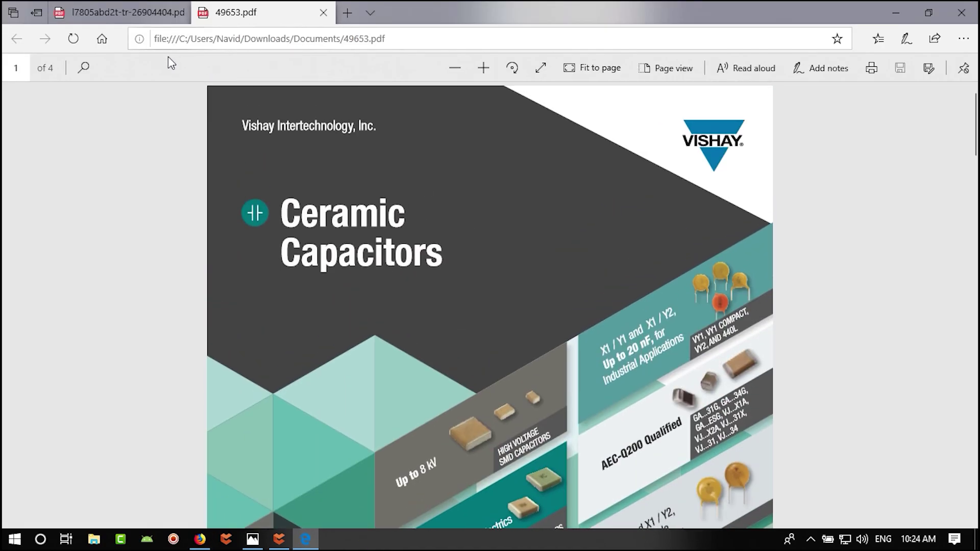
- Scroll through the Vishay 49653.pdf catalogue to its SMD capacitor tables
scroll(489, 263, "down", 6)
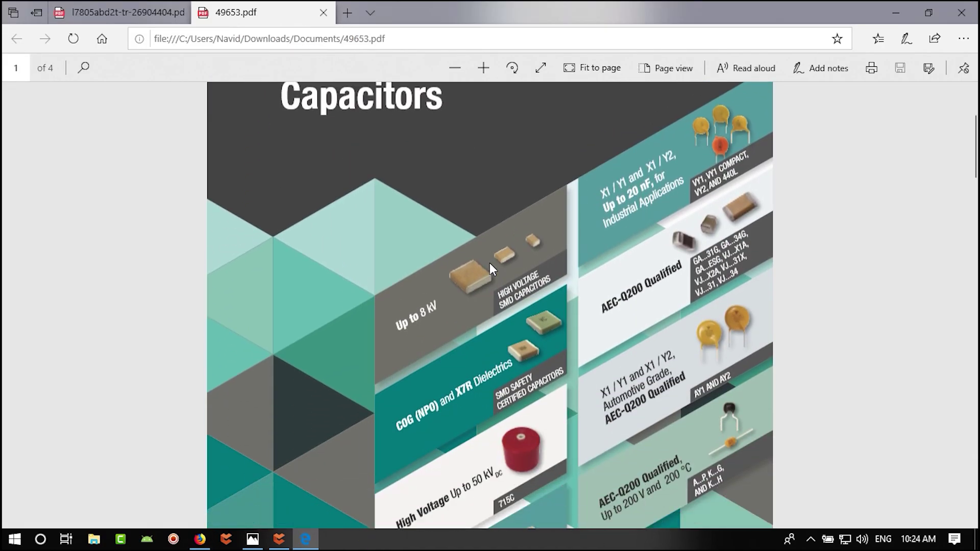
scroll(929, 244, "up", 6)
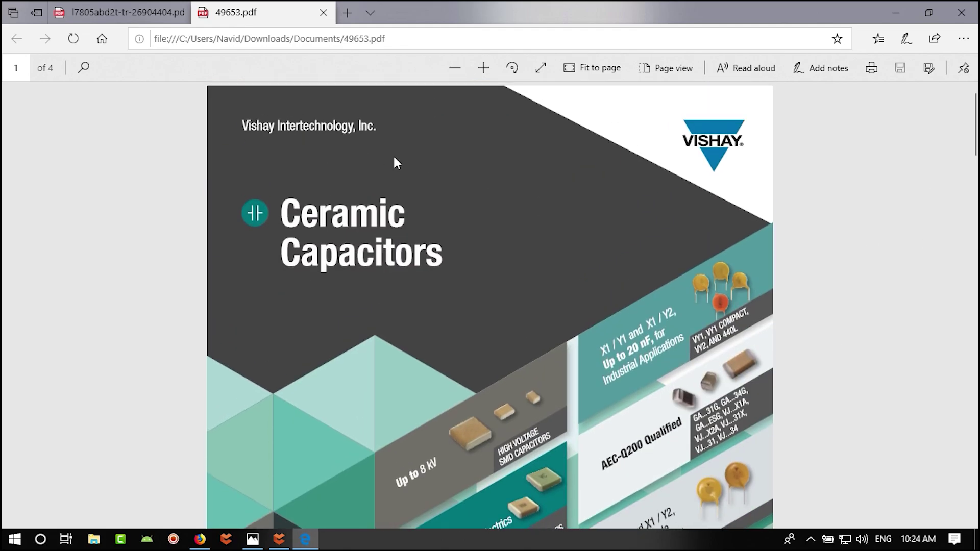
scroll(811, 355, "down", 12)
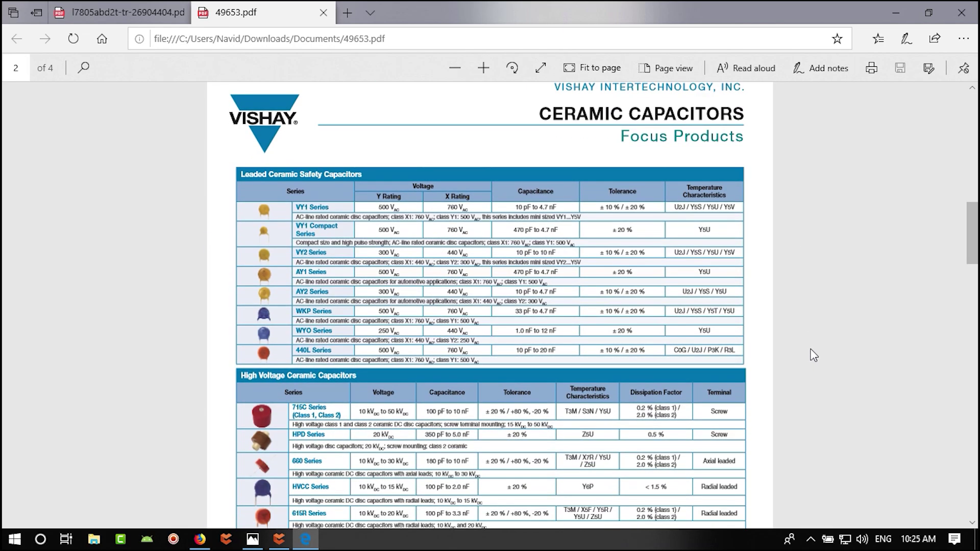
scroll(724, 332, "up", 5)
scroll(554, 271, "up", 3, "ctrl")
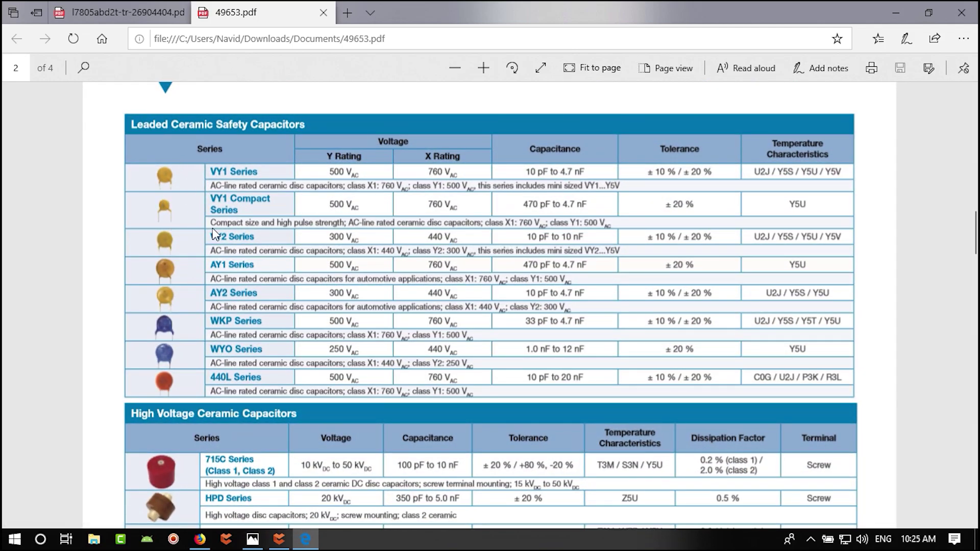
scroll(177, 143, "down", 3)
scroll(171, 214, "up", 3)
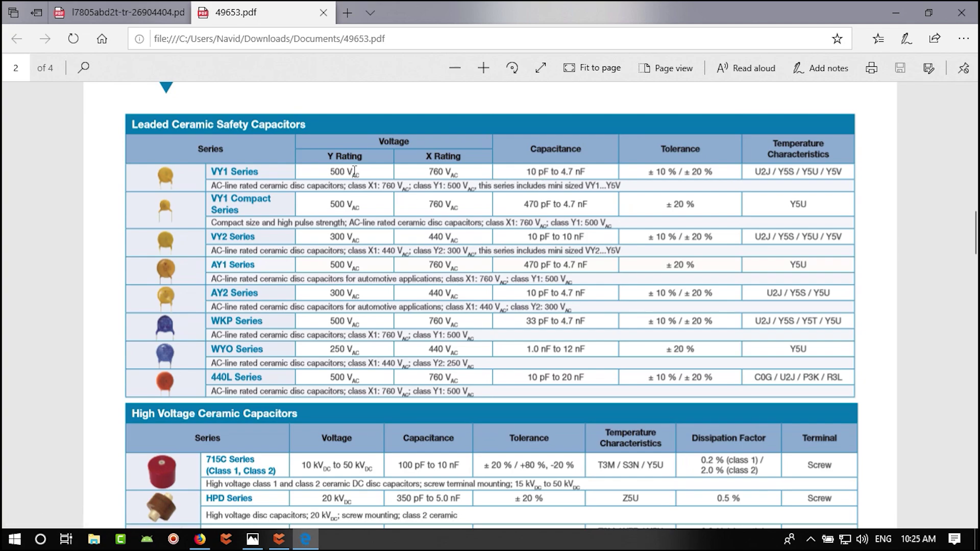
scroll(356, 180, "down", 15)
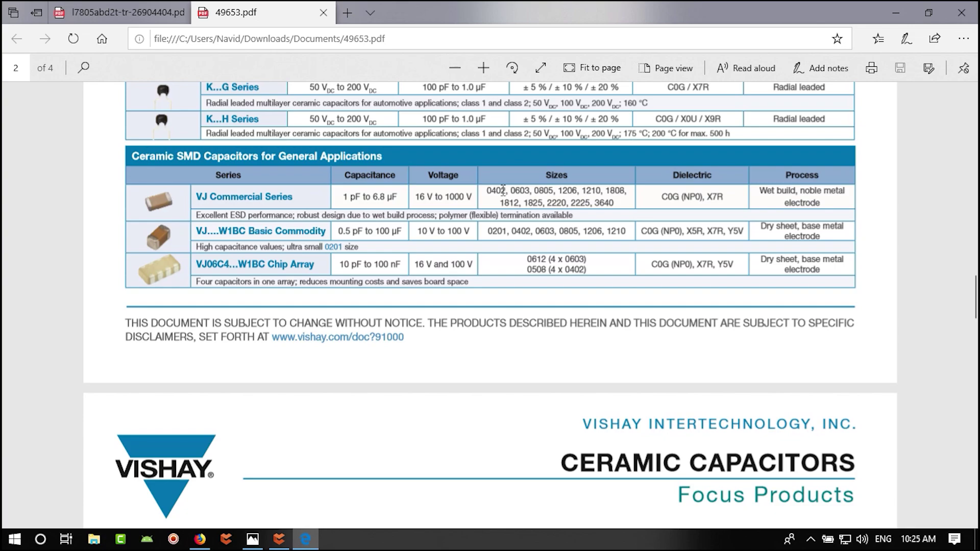
- Check the VJ Commercial 0805 row's 16 V to 1000 V voltage range
left_click(552, 192)
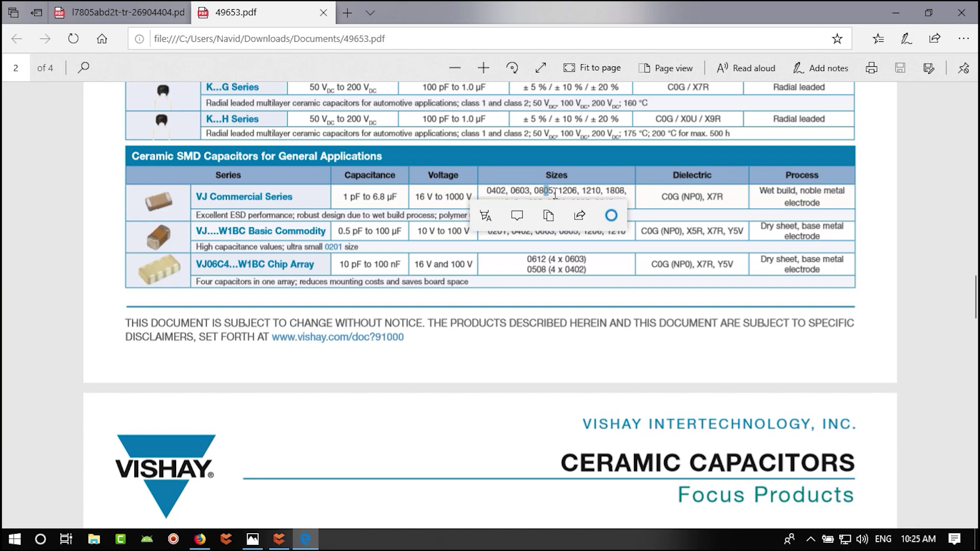
left_click(548, 194)
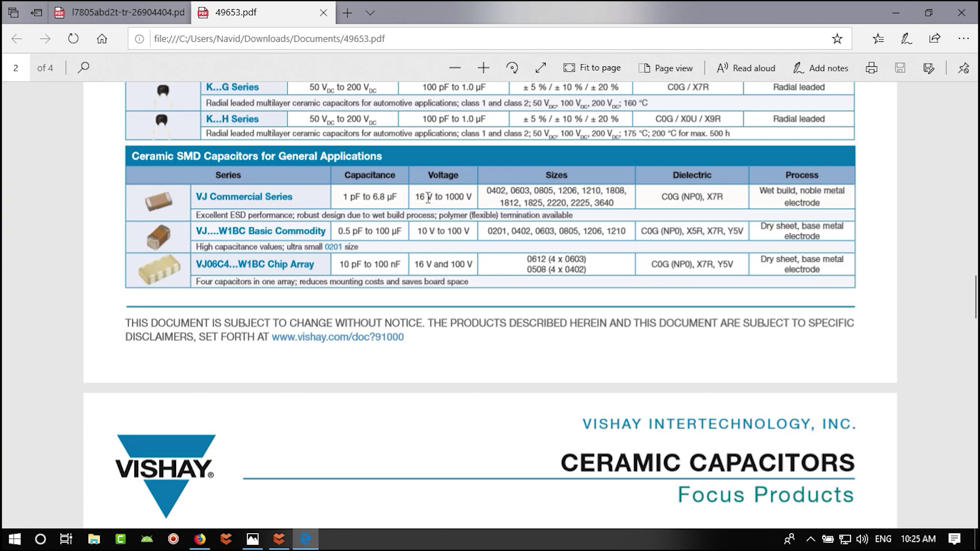
double_click(426, 198)
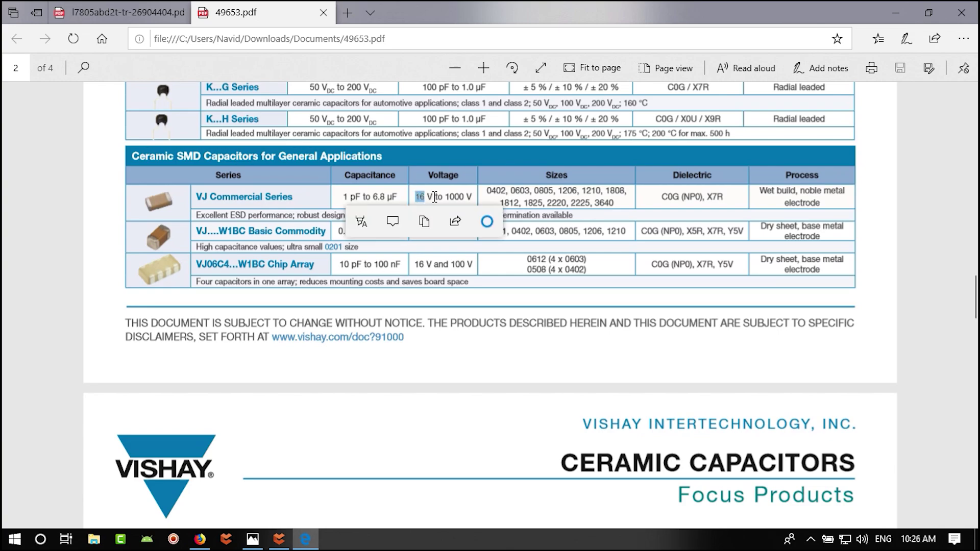
double_click(456, 197)
left_click(634, 217)
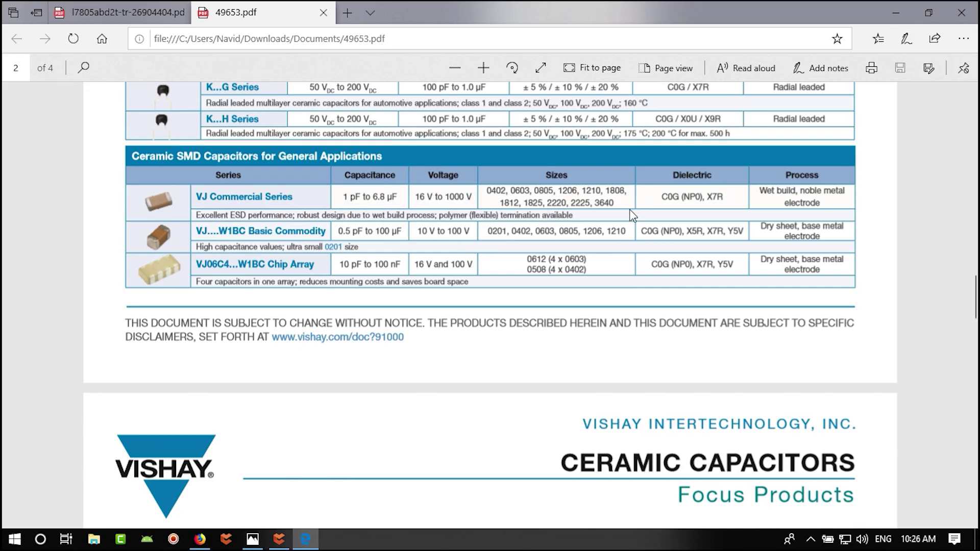
scroll(422, 312, "down", 8)
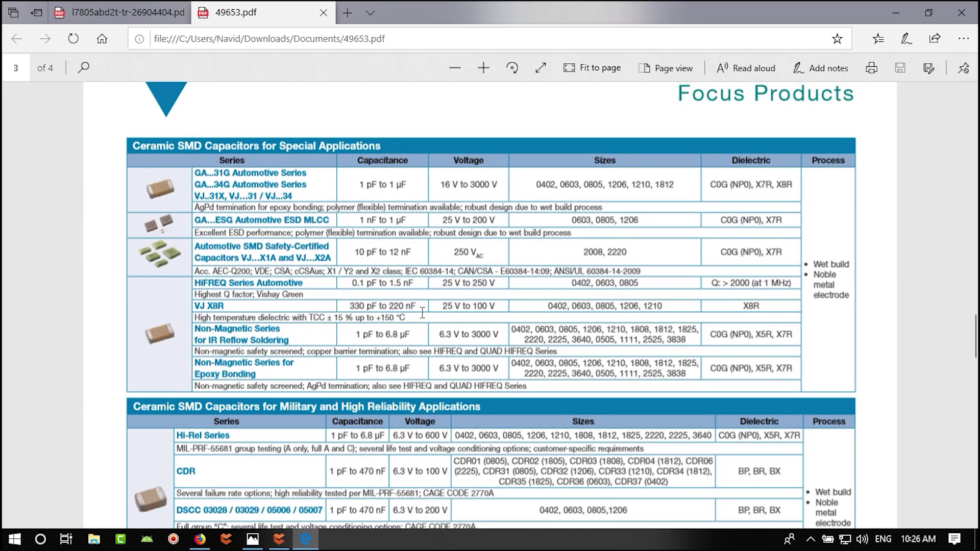
scroll(423, 313, "down", 7)
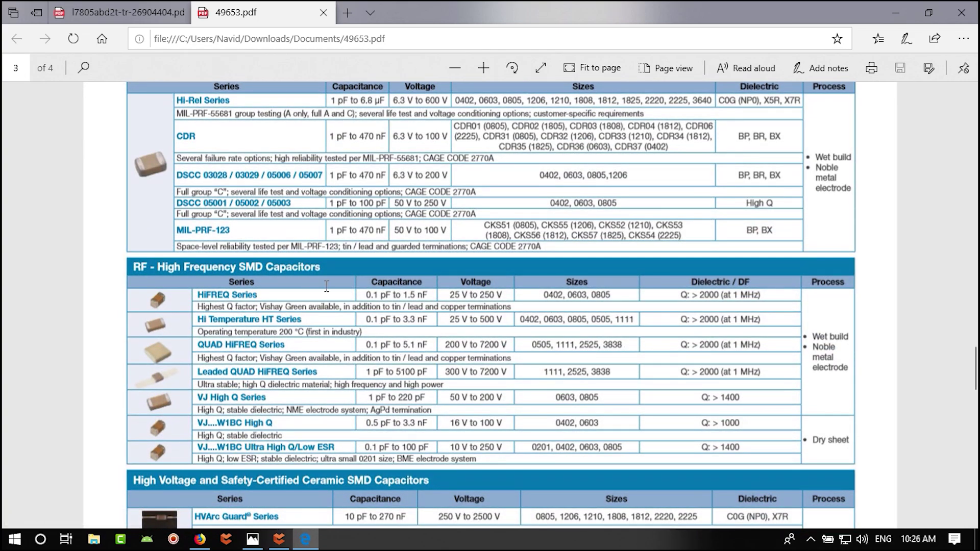
scroll(327, 286, "down", 5)
- Place the AVX TLCR107M004XTA capacitor, rotated vertical, below the regulator's input wire
key("alt+Tab")
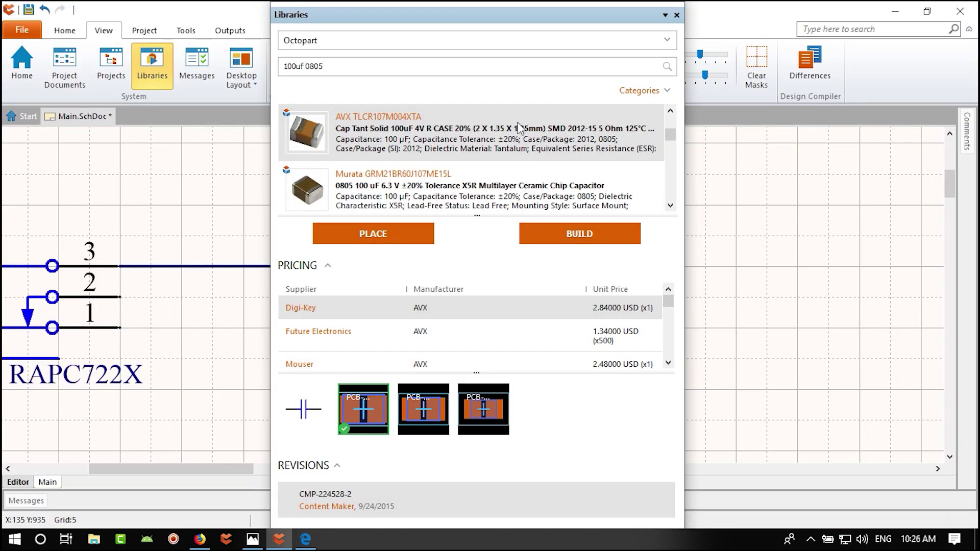
left_click(387, 233)
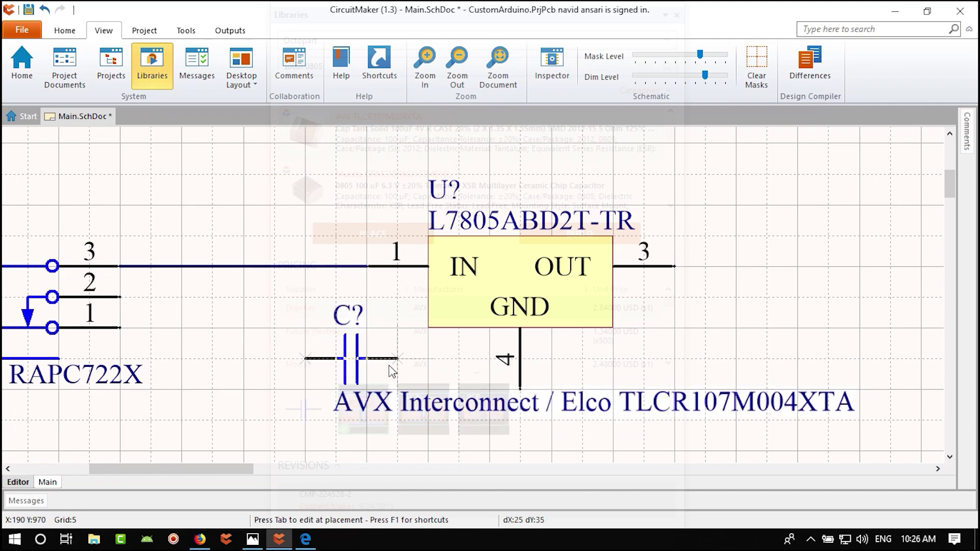
scroll(396, 367, "down", 5)
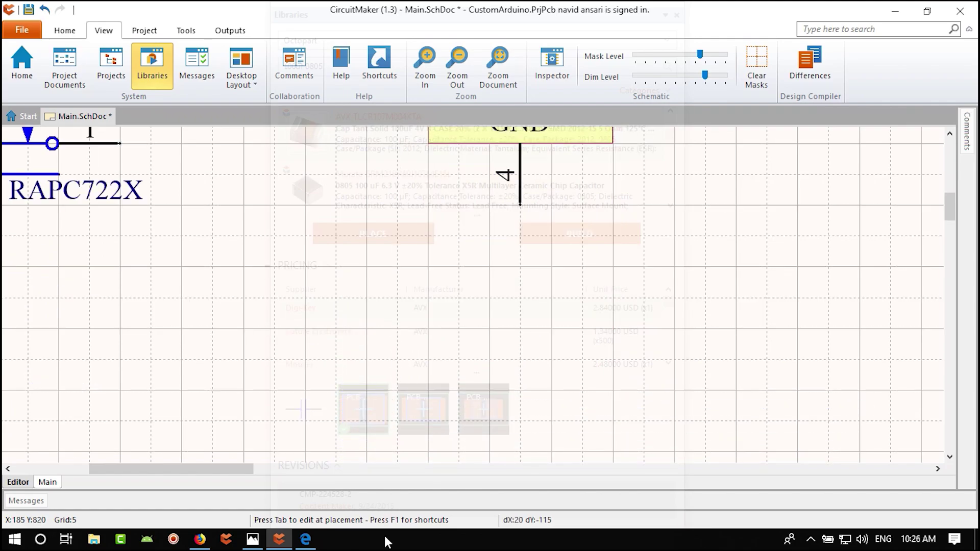
scroll(360, 210, "up", 5)
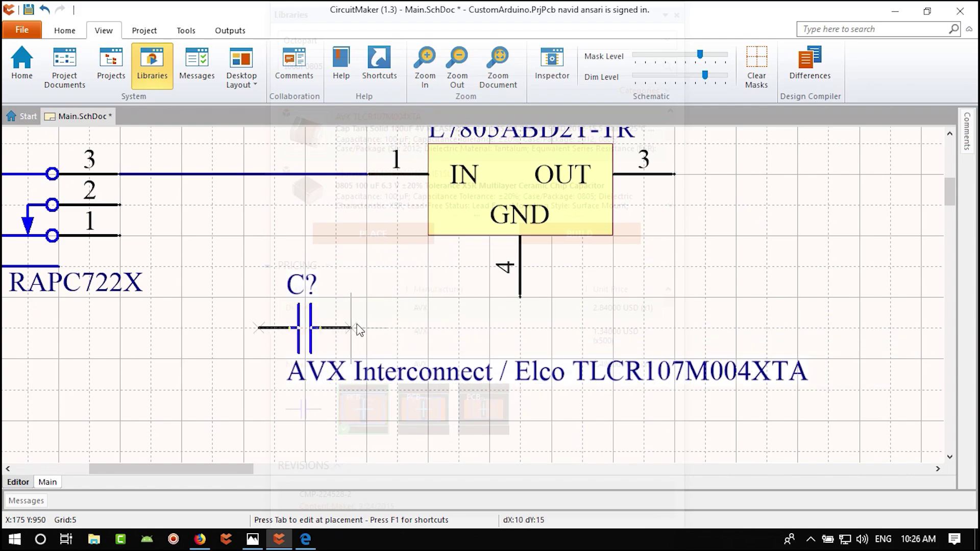
key("space")
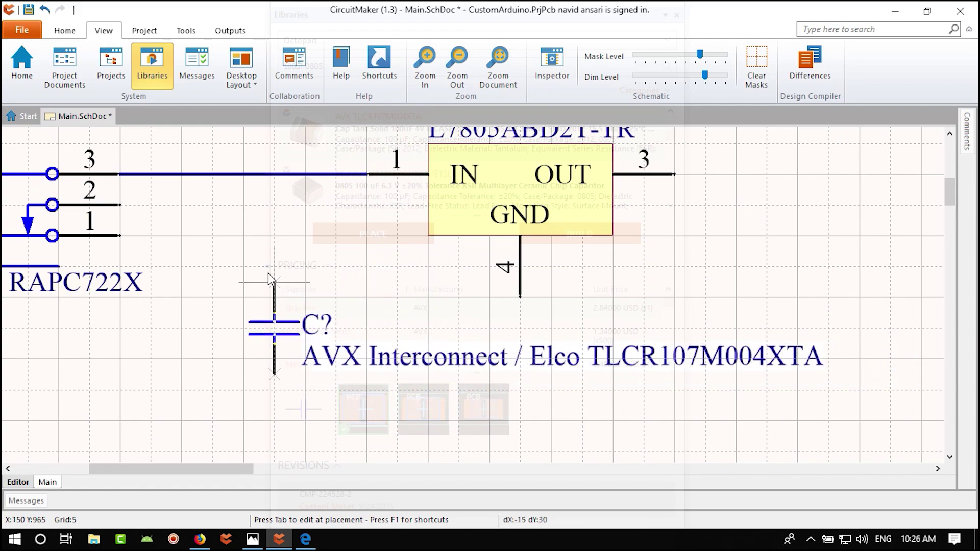
left_click(249, 244)
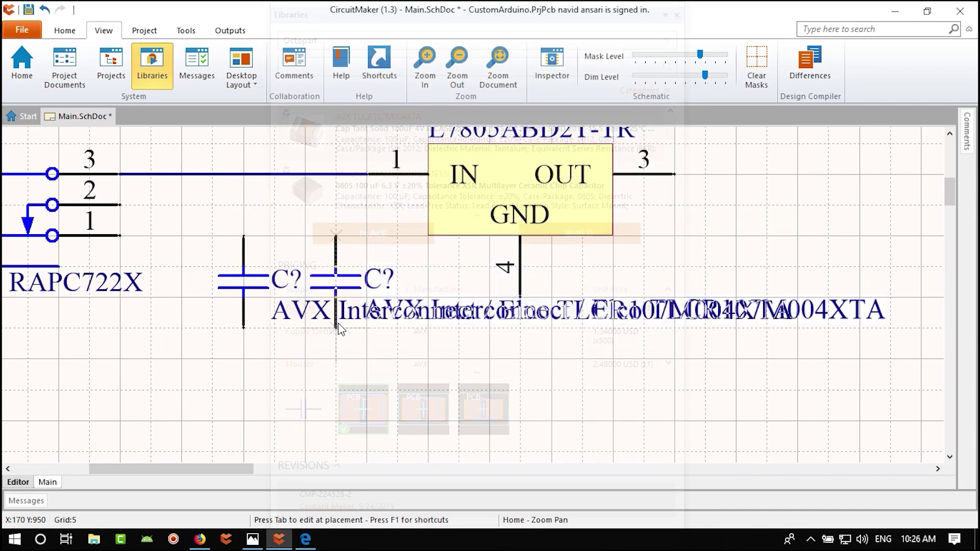
left_click(339, 329)
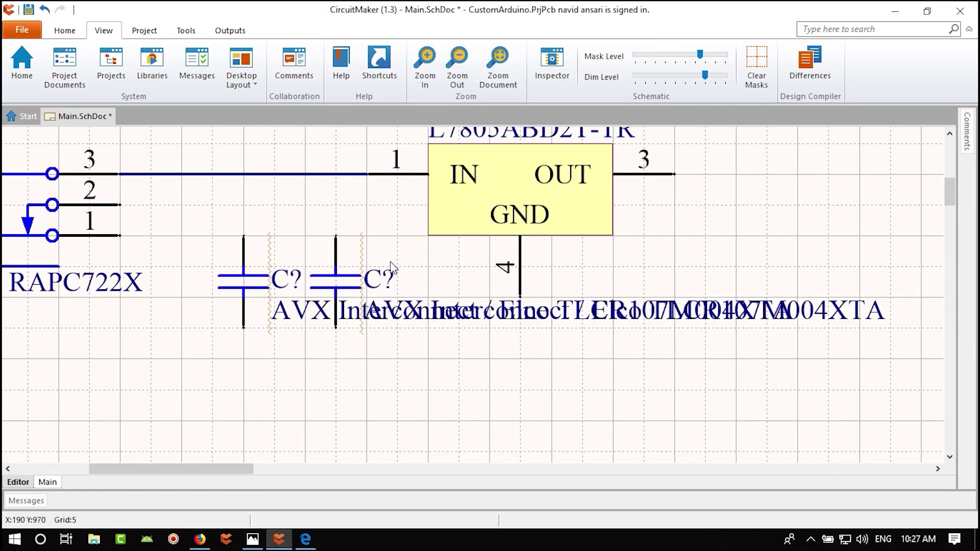
key("Escape")
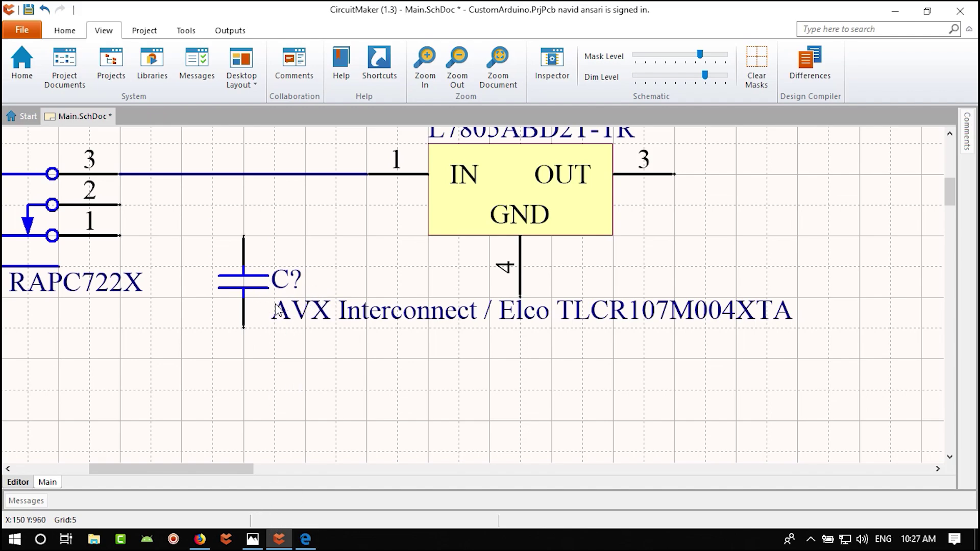
- Set the capacitor's Capacitance to a visible 100uF and hide its AVX part-number comment
double_click(250, 283)
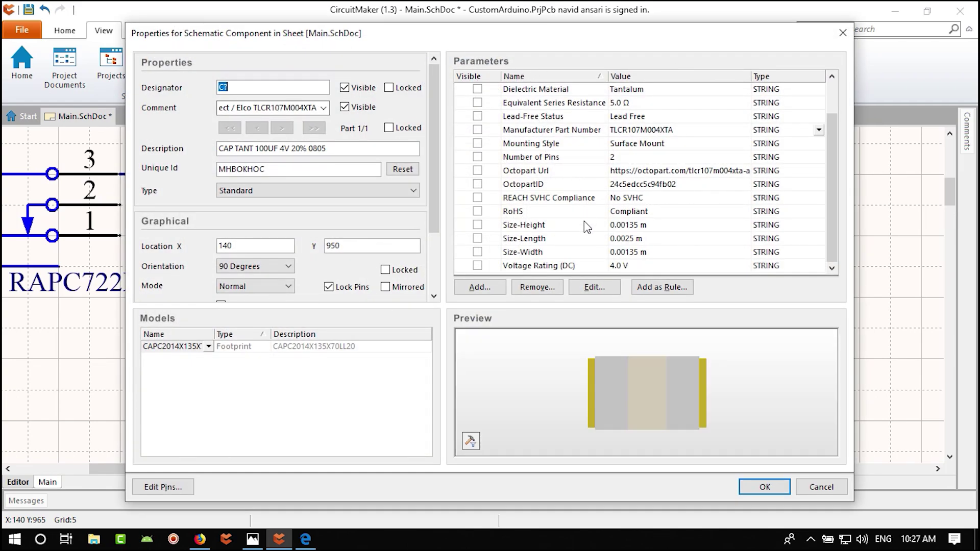
scroll(587, 227, "up", 1)
scroll(588, 224, "down", 1)
scroll(588, 224, "up", 1)
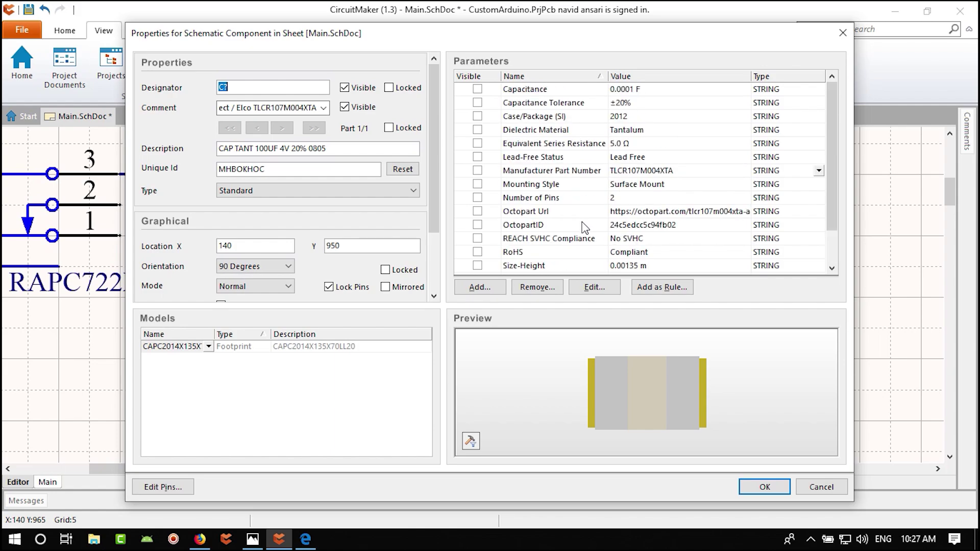
left_click(647, 90)
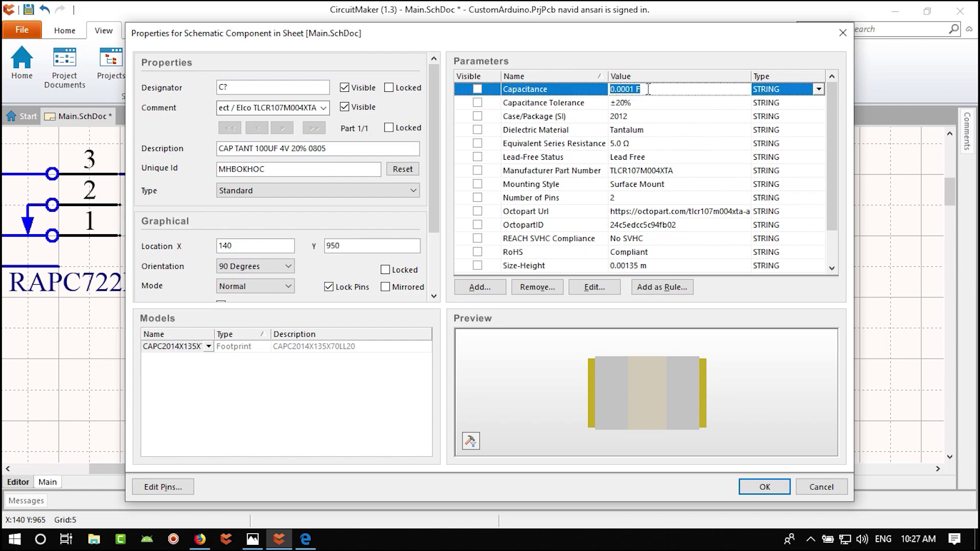
type("100uF")
left_click(478, 89)
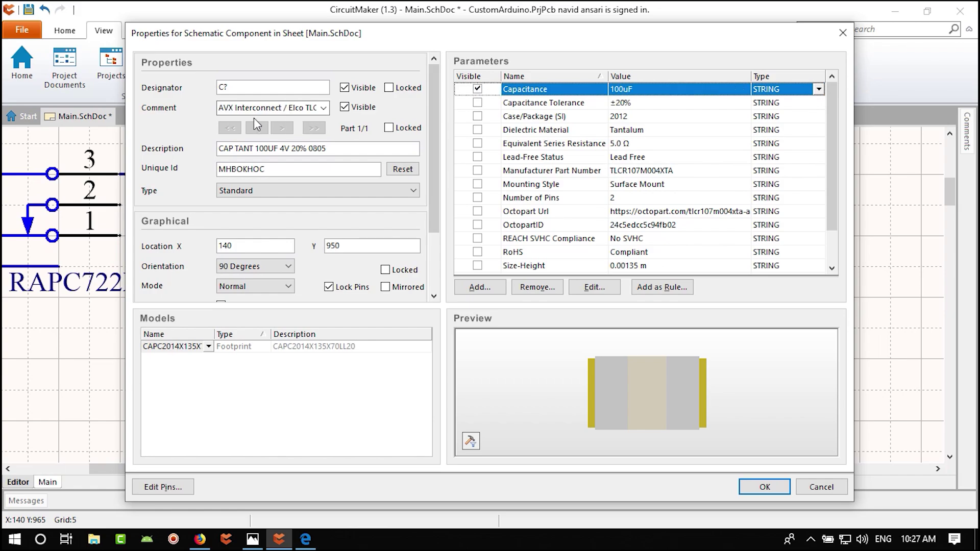
left_click(344, 108)
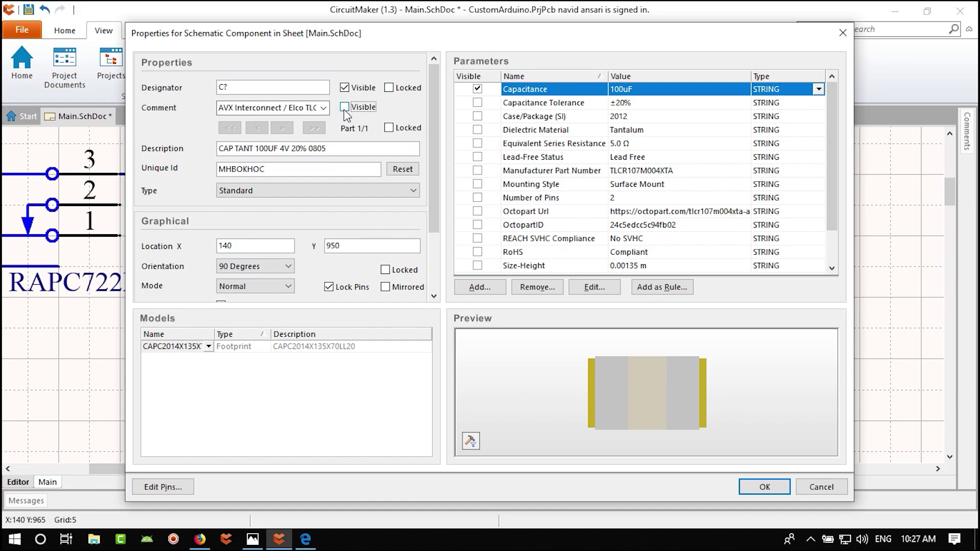
left_click(761, 488)
- Move the C? designator above the capacitor and the 100uF label below-right of it
scroll(255, 199, "up", 2, "ctrl")
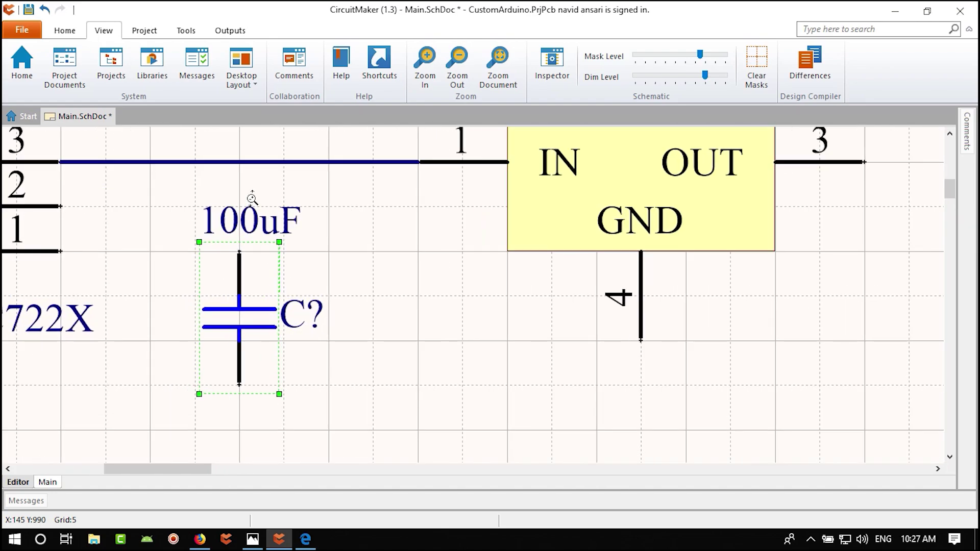
right_click_drag(364, 310, 427, 254)
left_click_drag(392, 303, 349, 257)
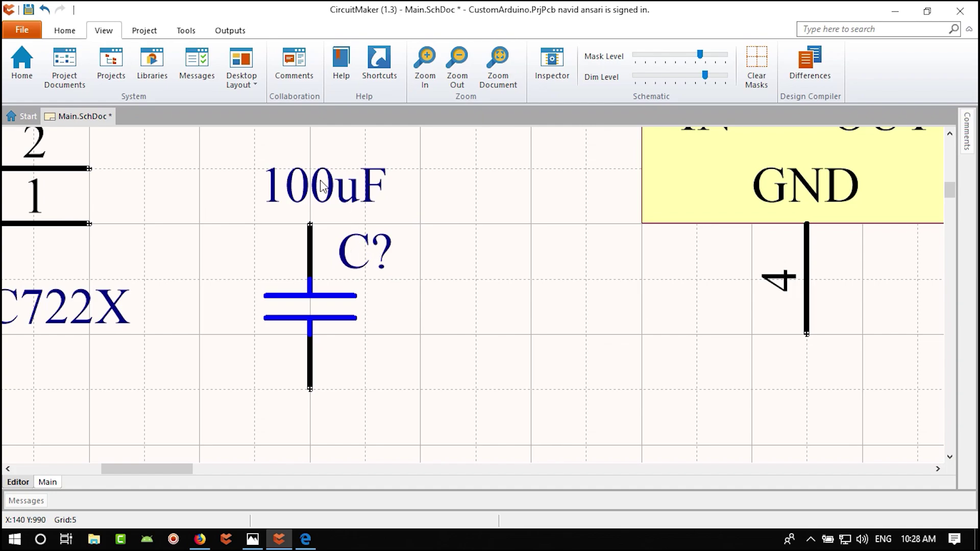
left_click_drag(322, 177, 406, 350)
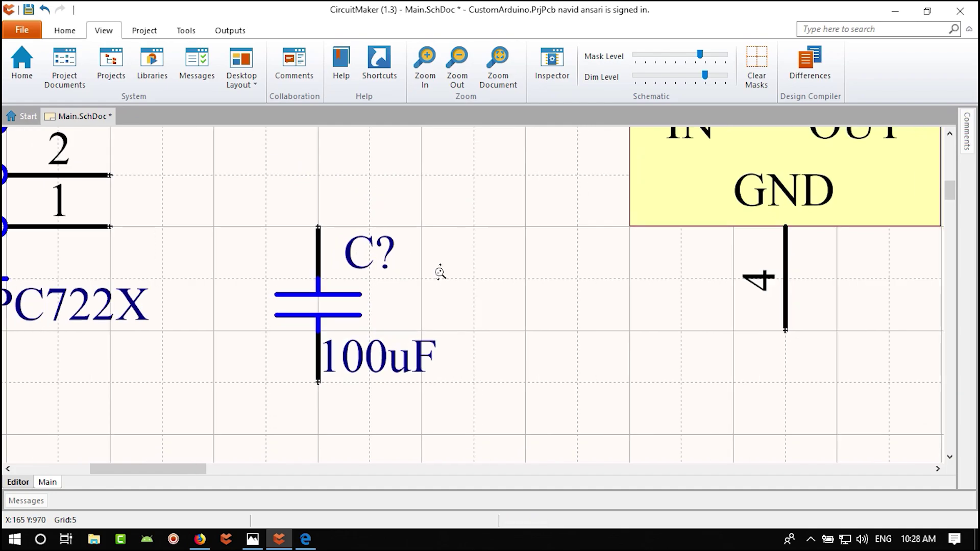
scroll(444, 278, "down", 3, "ctrl")
- Wire the capacitor's top pin to the input line between the jack and regulator
left_click(65, 30)
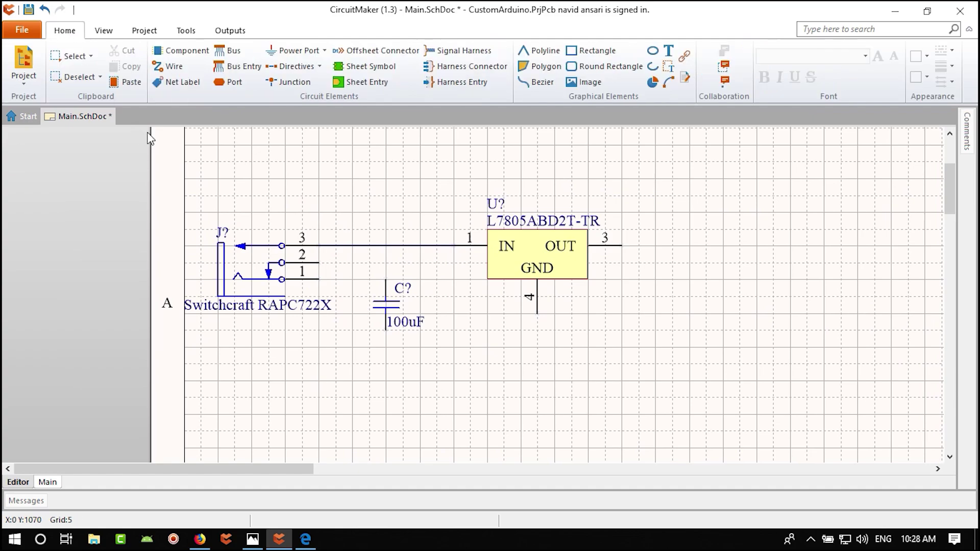
left_click(169, 66)
left_click(378, 246)
left_click(386, 289)
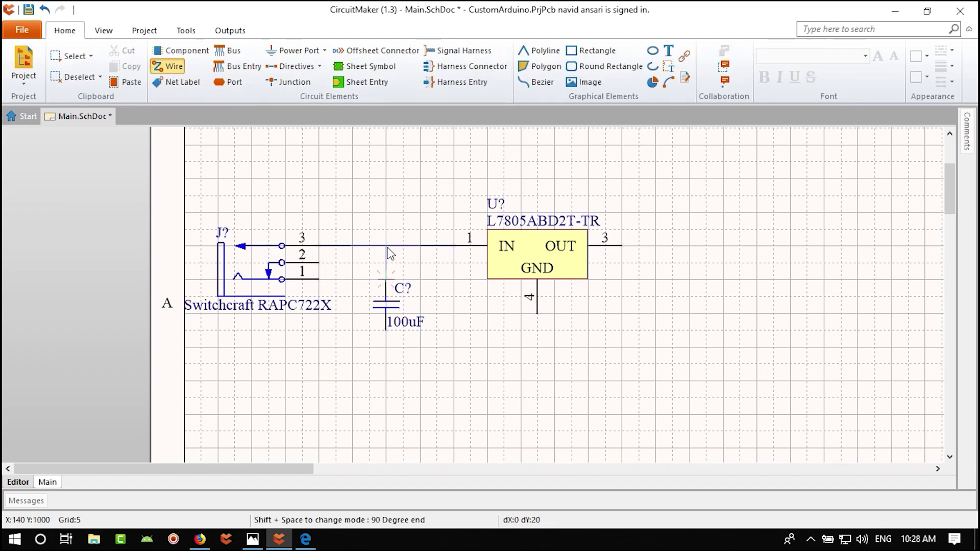
right_click(363, 278)
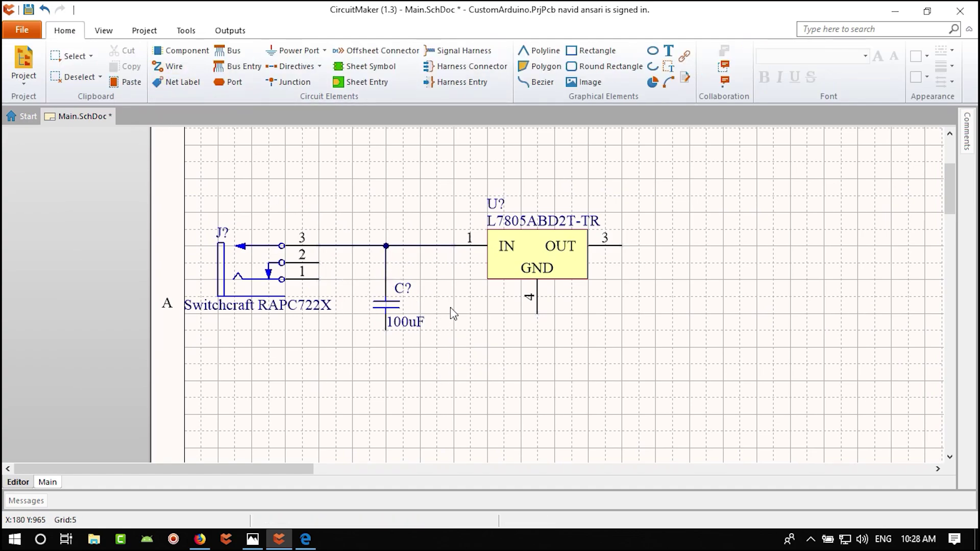
scroll(447, 303, "up", 2, "ctrl")
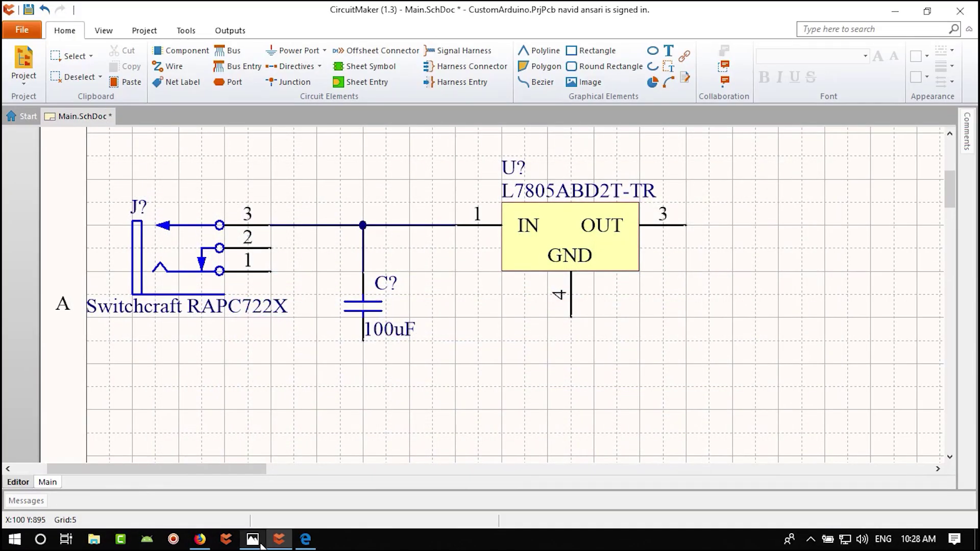
left_click(253, 540)
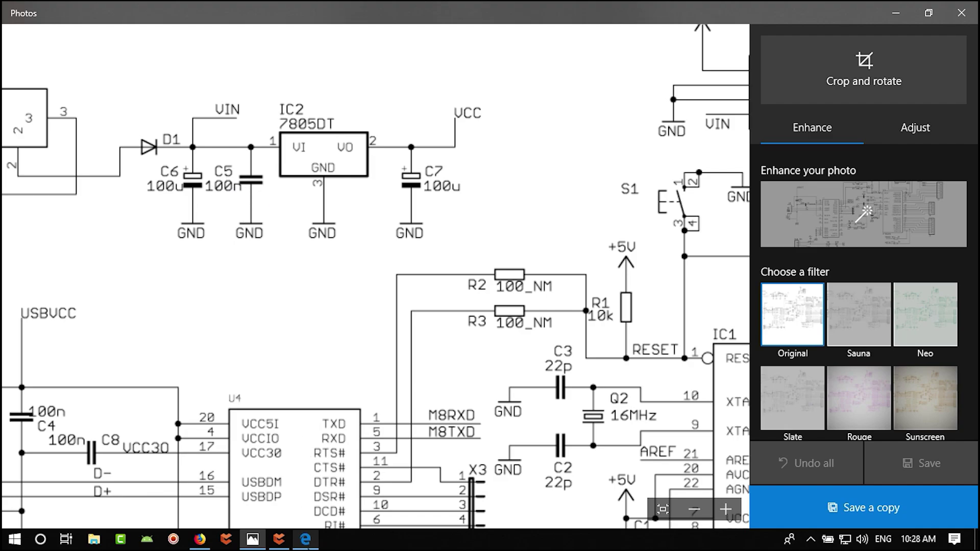
left_click(305, 540)
left_click(278, 539)
left_click(370, 317)
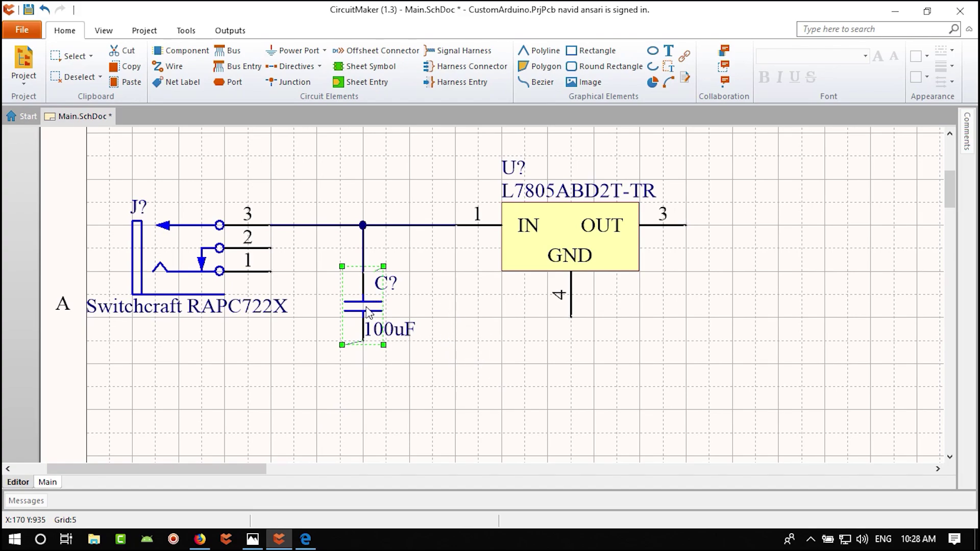
- Search Octopart for 100nf 0805 parts and select the AVX 08051C104KAT2A ceramic capacitor
left_click(477, 391)
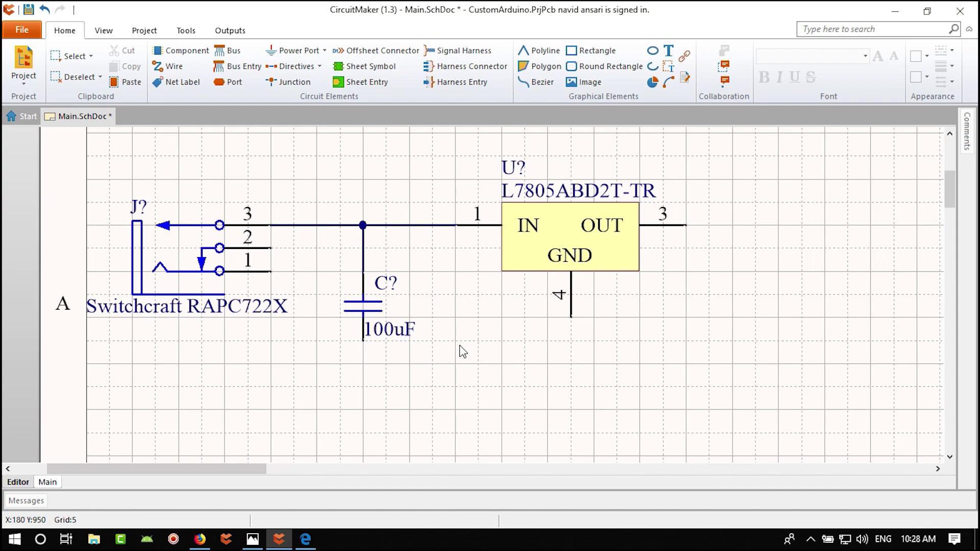
left_click(103, 30)
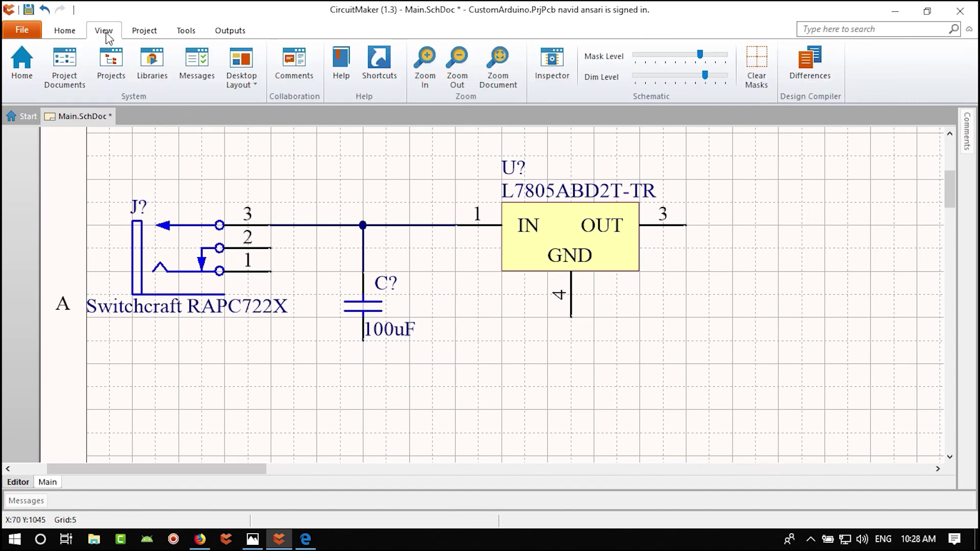
left_click(161, 61)
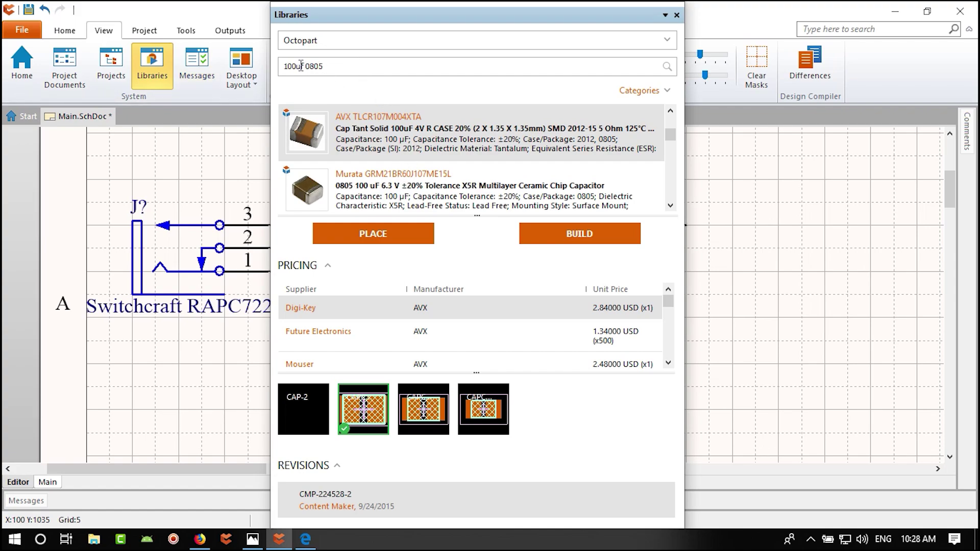
left_click(299, 66)
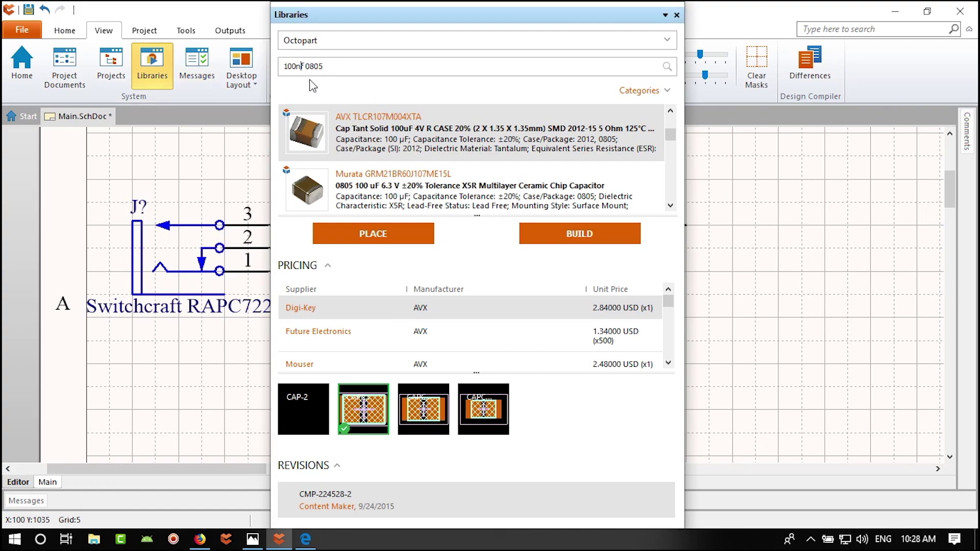
key("Return")
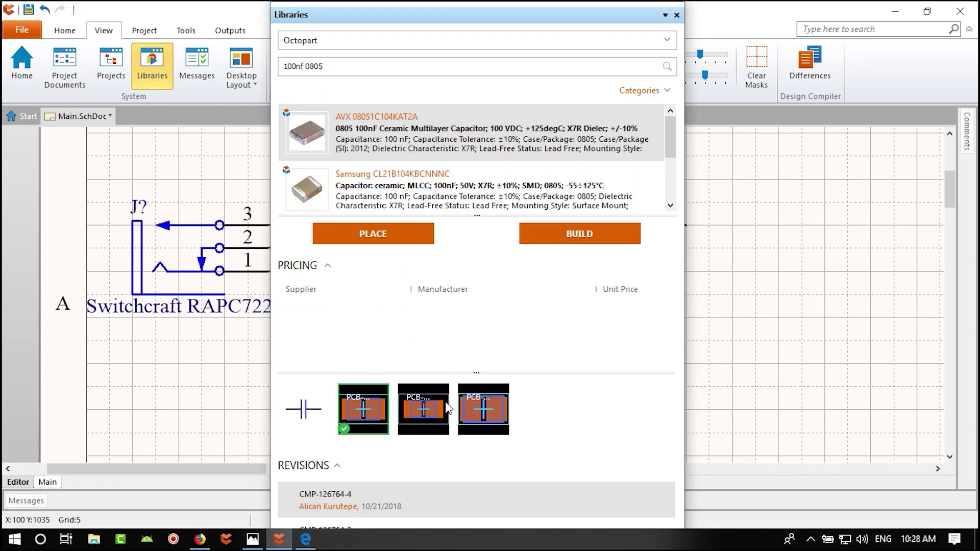
scroll(393, 188, "down", 1)
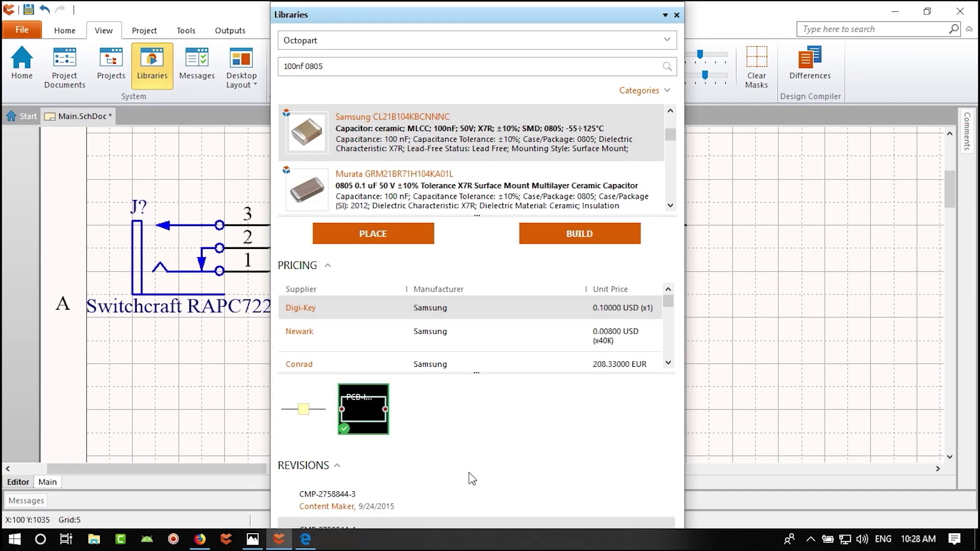
scroll(398, 166, "up", 1)
left_click(385, 134)
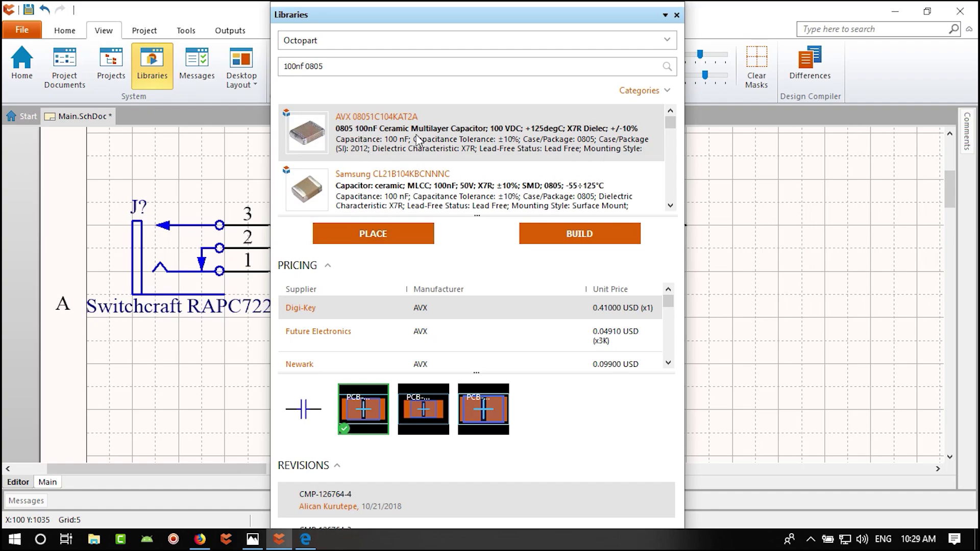
- Start placing the capacitor turned upright and bring up its properties before dropping it
left_click(400, 240)
key("space")
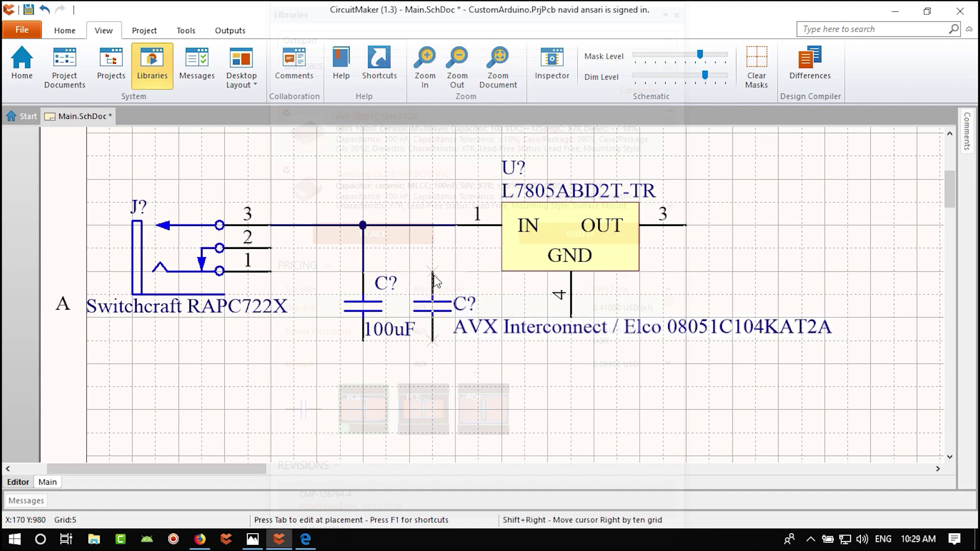
key("Tab")
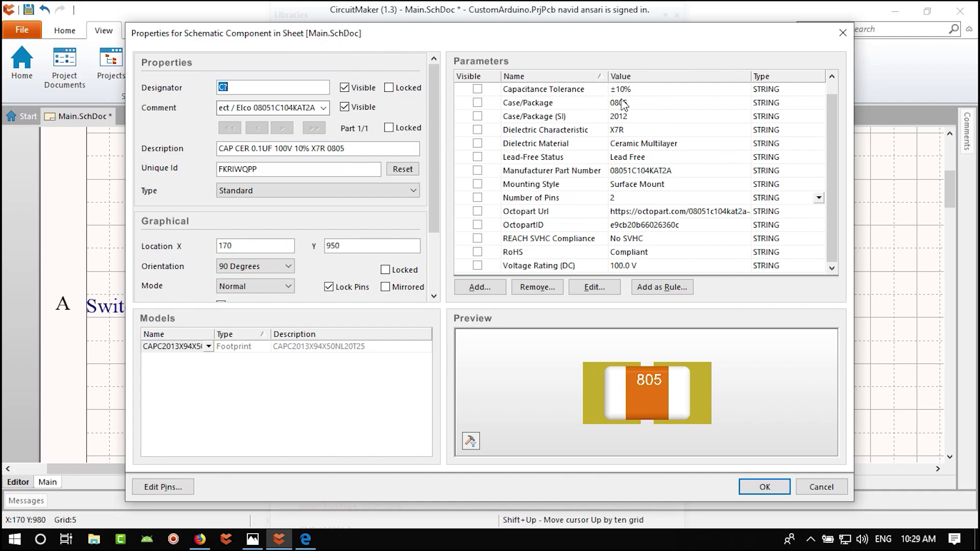
- Hide the 08051C104KAT2A part-number comment and show a visible 100nF capacitance value instead
key("Tab")
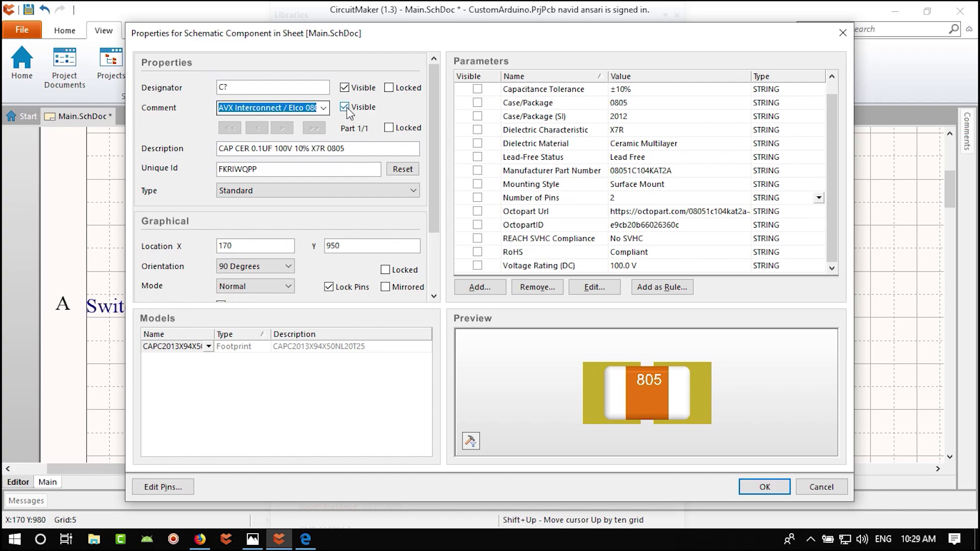
left_click(344, 107)
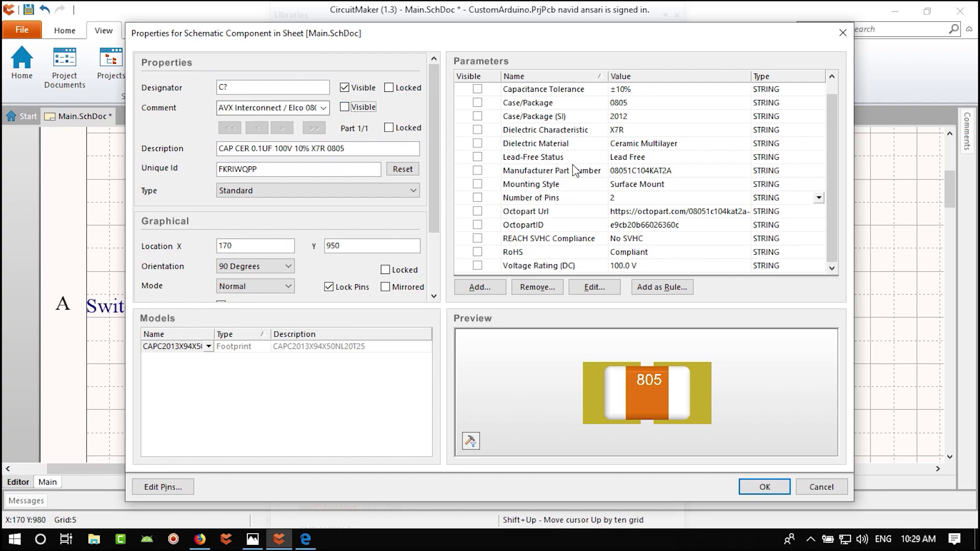
scroll(582, 204, "up", 1)
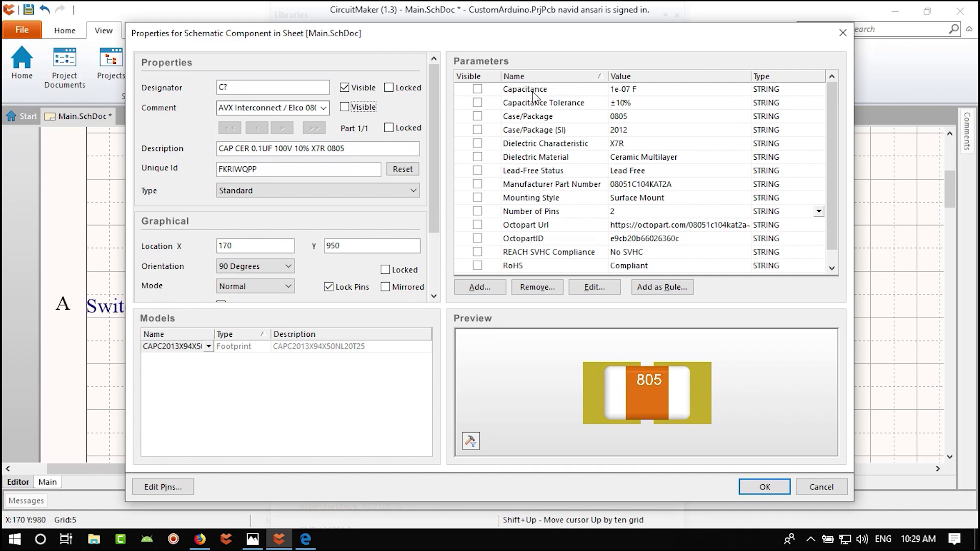
double_click(640, 89)
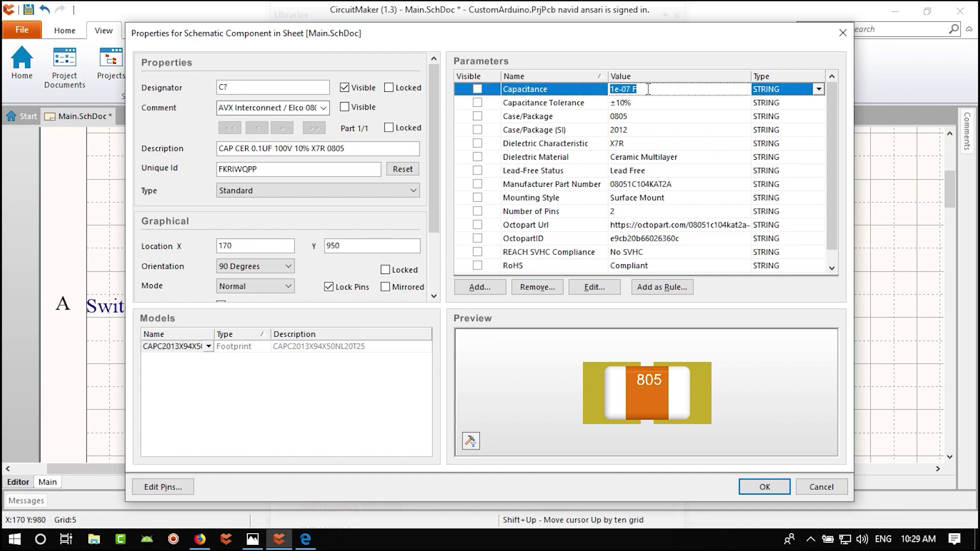
type("100nF")
left_click(477, 89)
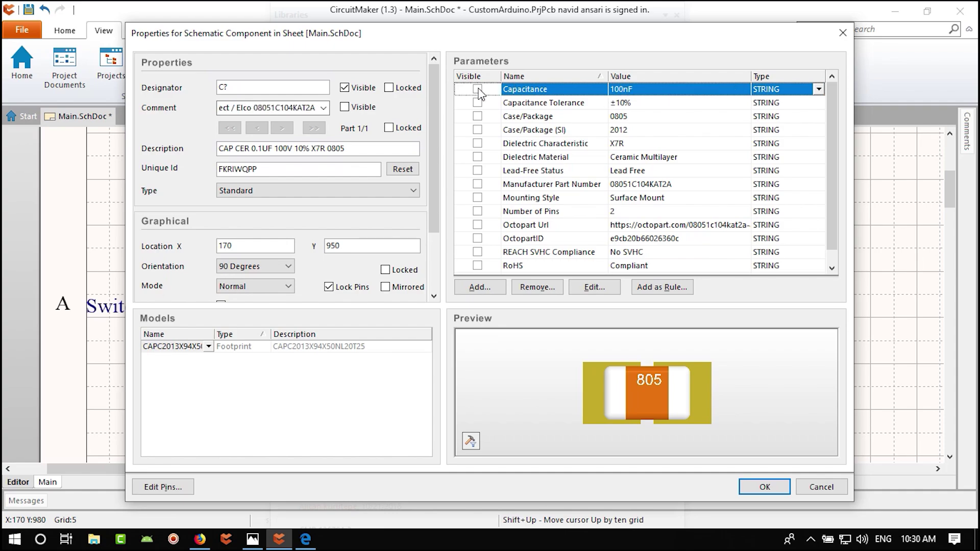
left_click(764, 489)
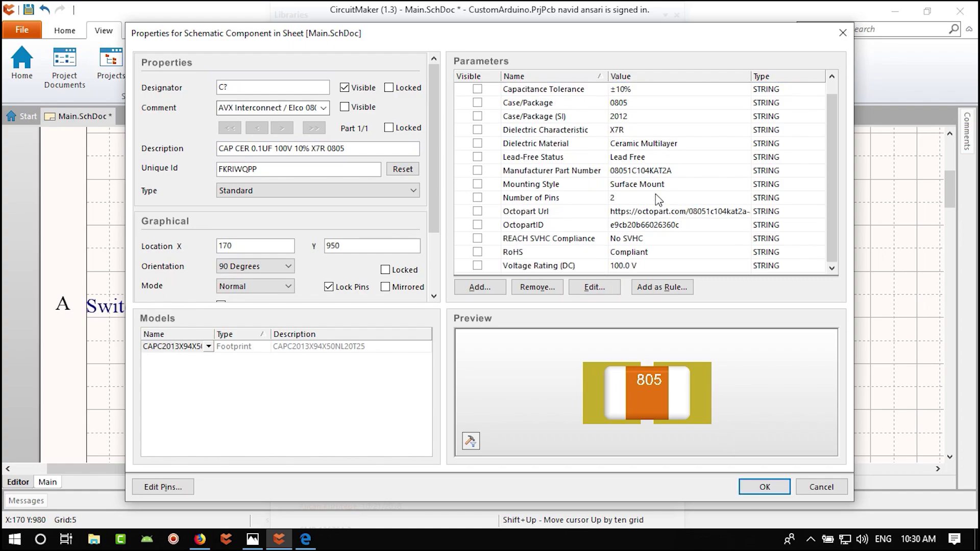
left_click(764, 488)
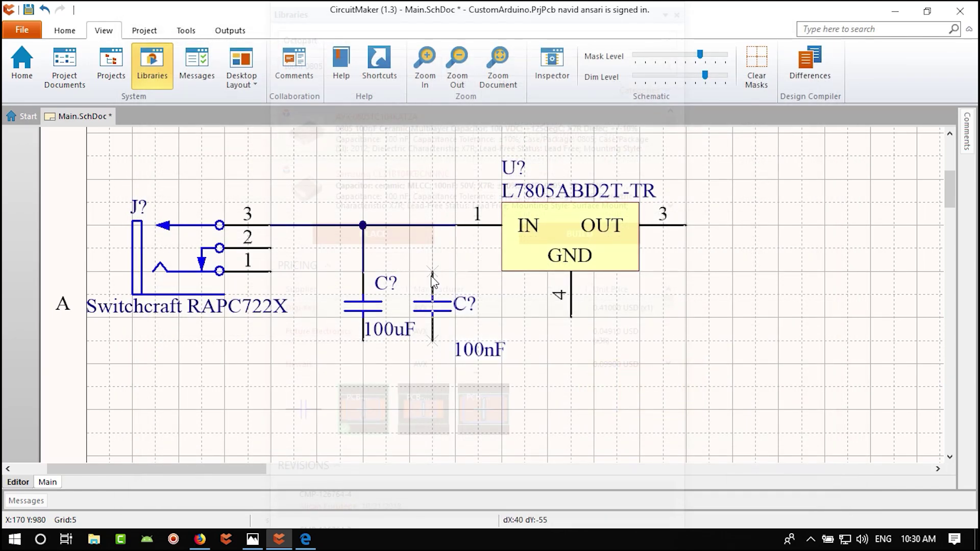
- Drop the 100nF capacitor right of the 100uF one, close the library, and return to the datasheet
left_click(434, 276)
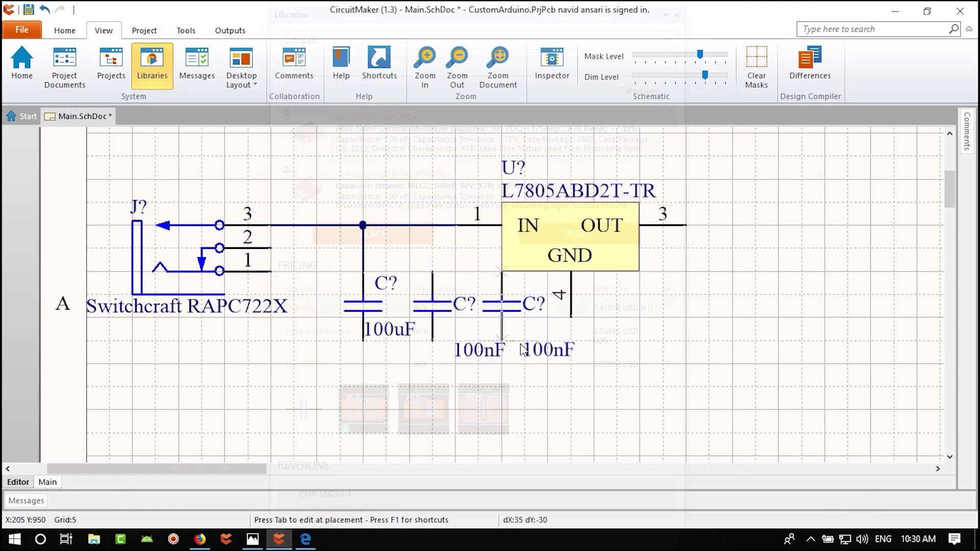
key("Escape")
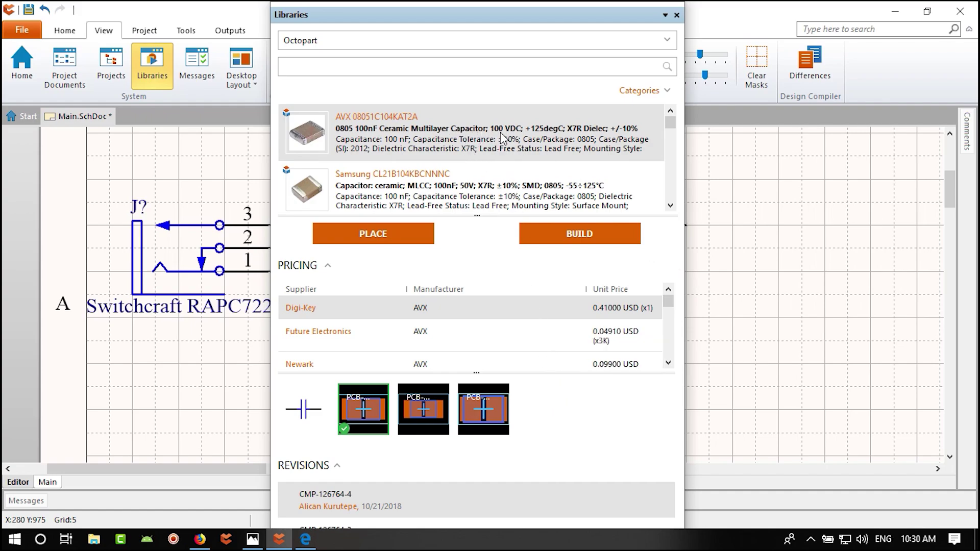
mouse_move(501, 138)
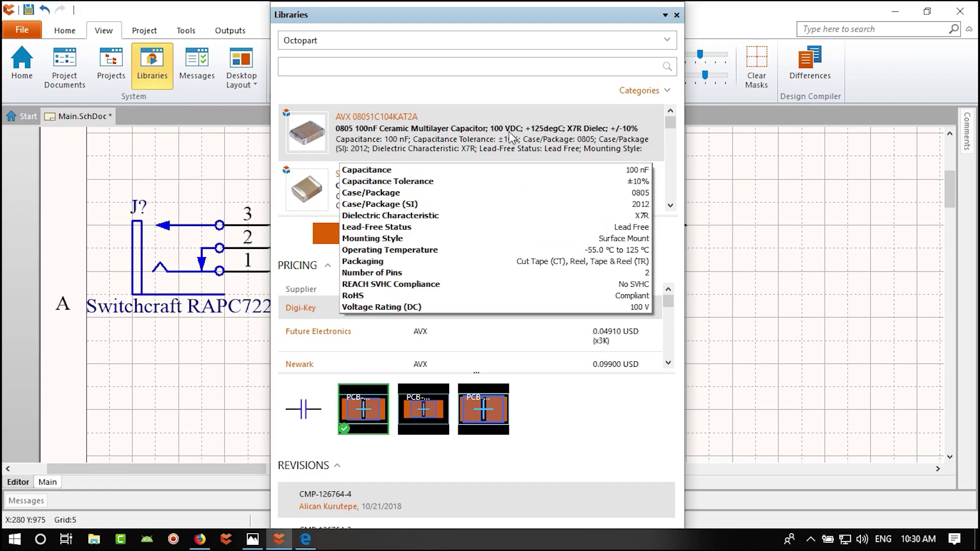
left_click(676, 15)
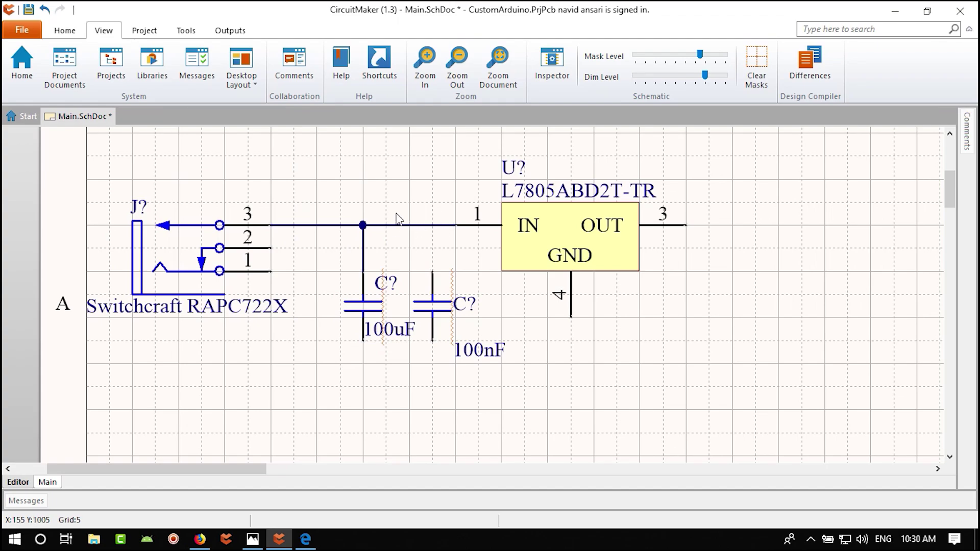
left_click(314, 540)
- Page back to the first page of the L7805 datasheet PDF
left_click(125, 14)
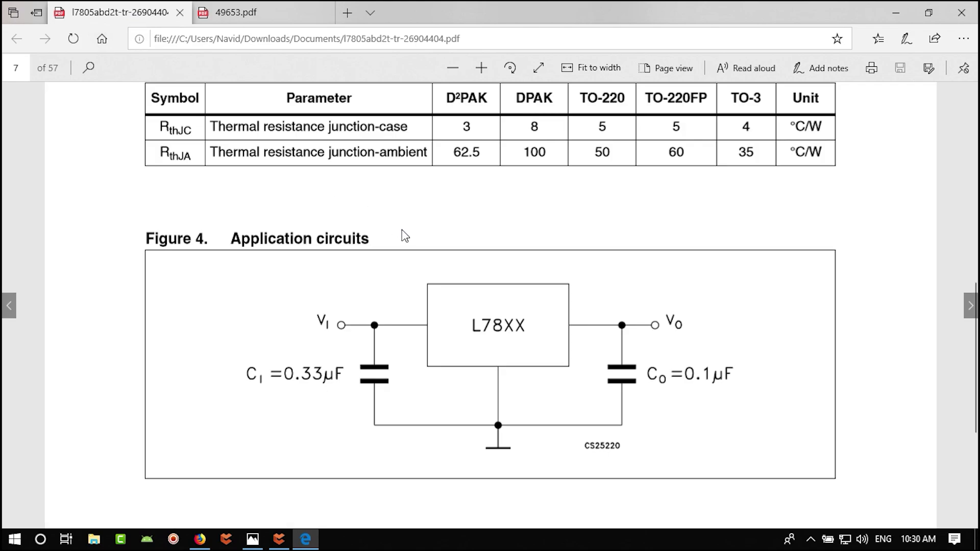
left_click(6, 308)
left_click(6, 309)
left_click(6, 308)
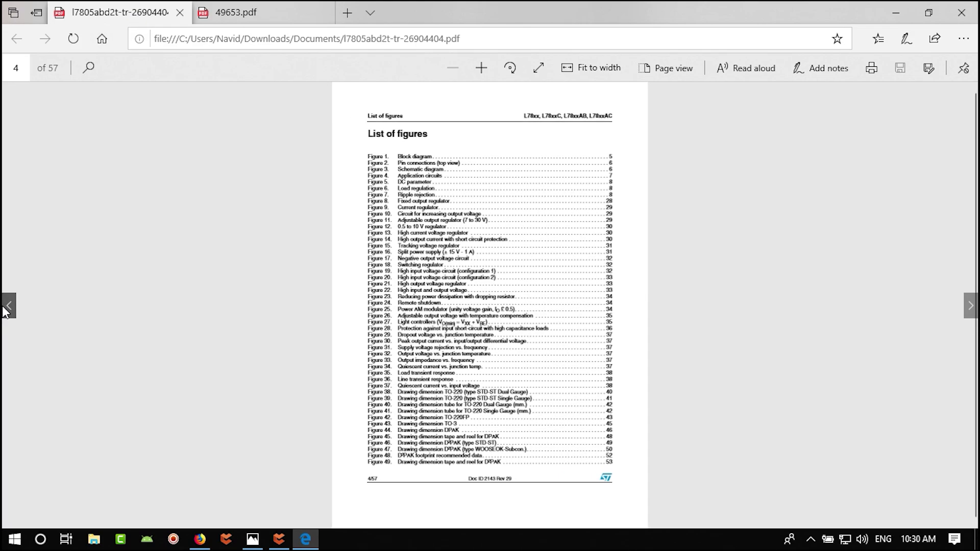
left_click(6, 309)
left_click(7, 309)
left_click(6, 308)
scroll(414, 245, "up", 3, "ctrl")
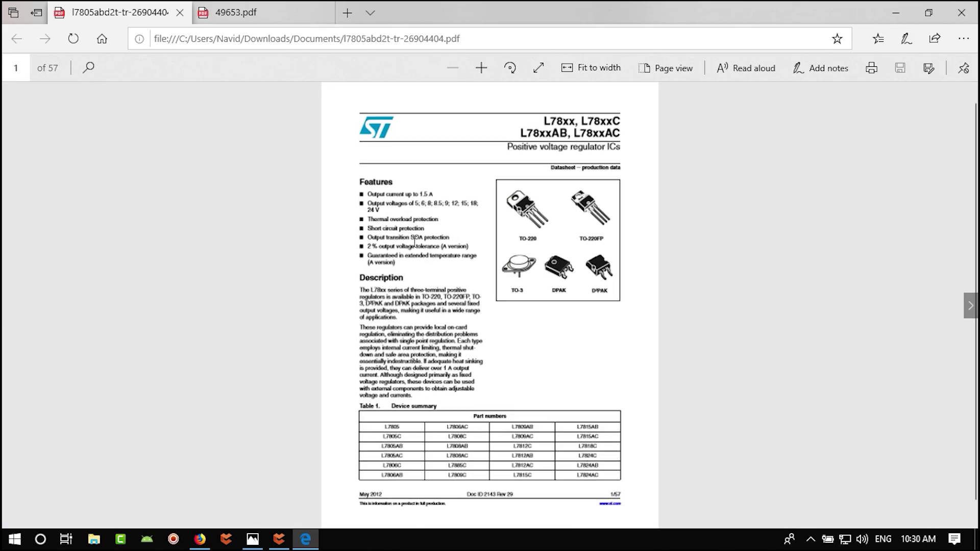
scroll(417, 246, "up", 1, "ctrl")
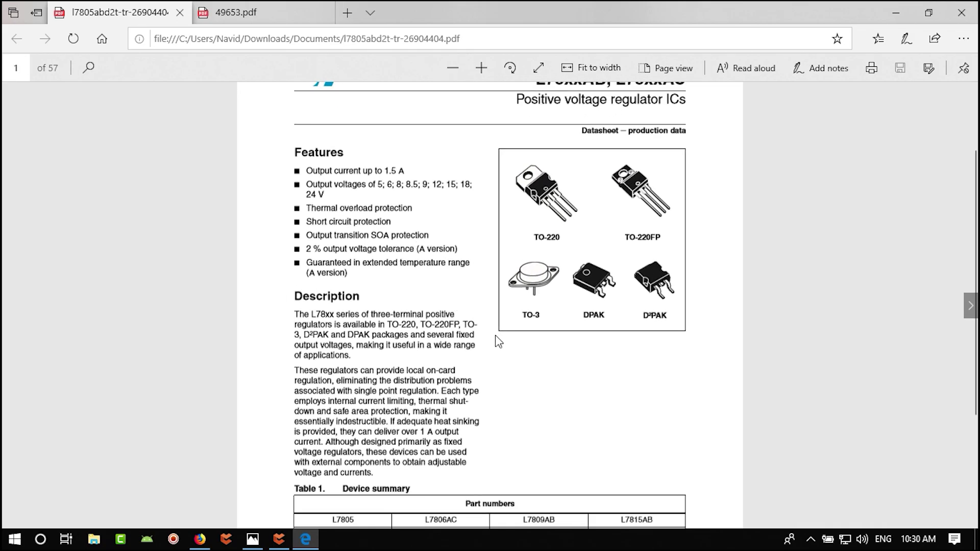
scroll(500, 352, "down", 3, "ctrl")
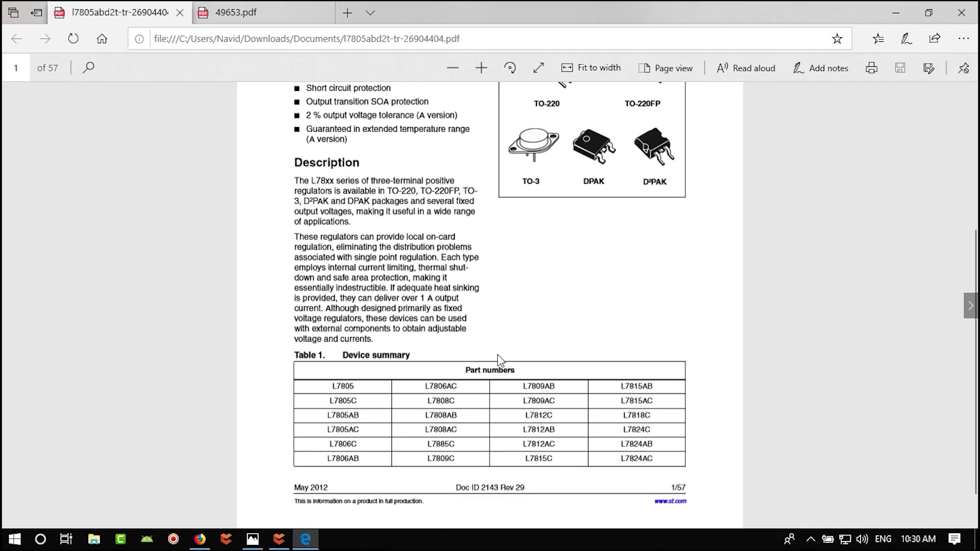
- Page forward to the absolute maximum ratings table, then return to the CircuitMaker schematic
left_click(970, 305)
left_click(970, 306)
left_click(970, 305)
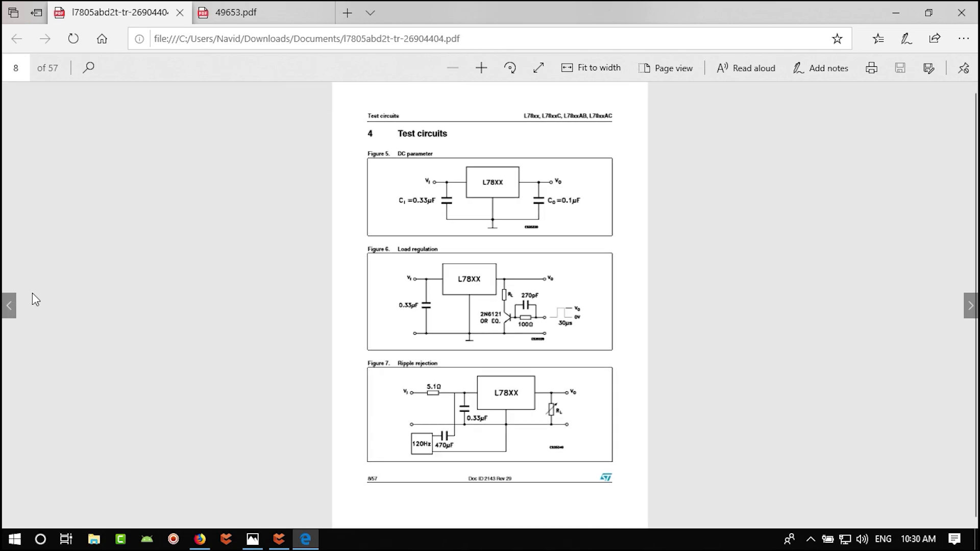
left_click(9, 305)
scroll(520, 211, "up", 4, "ctrl")
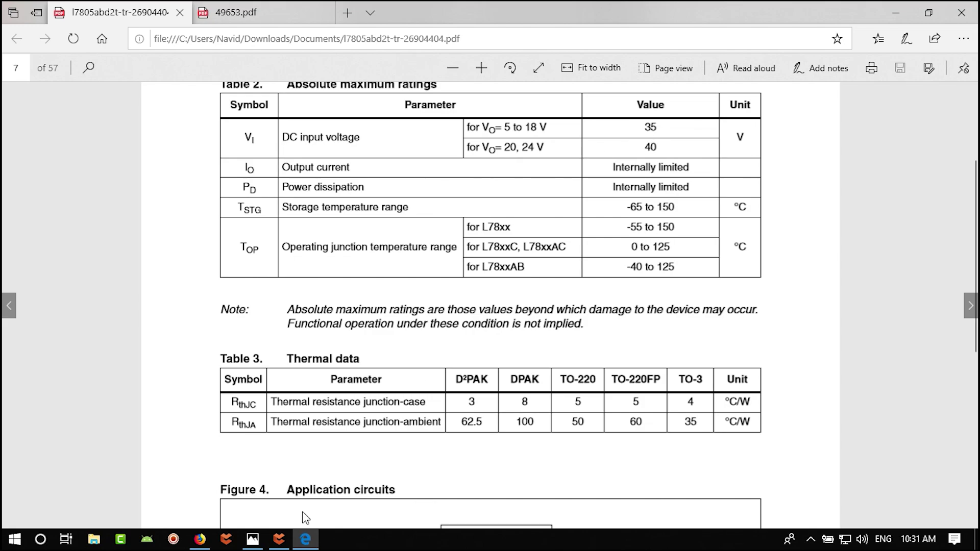
left_click(279, 539)
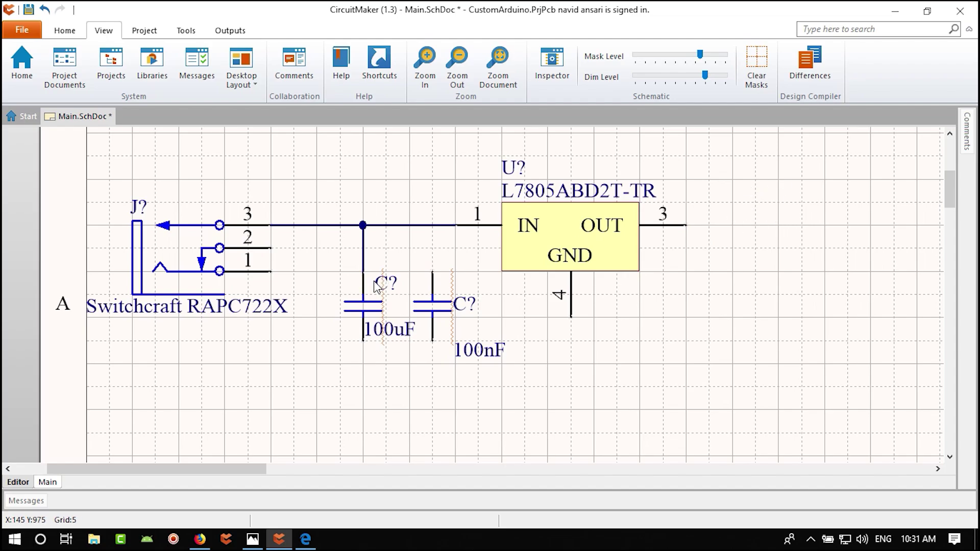
- Inspect both capacitors' properties, then delete the 100uF capacitor, keeping the 100nF one
double_click(368, 307)
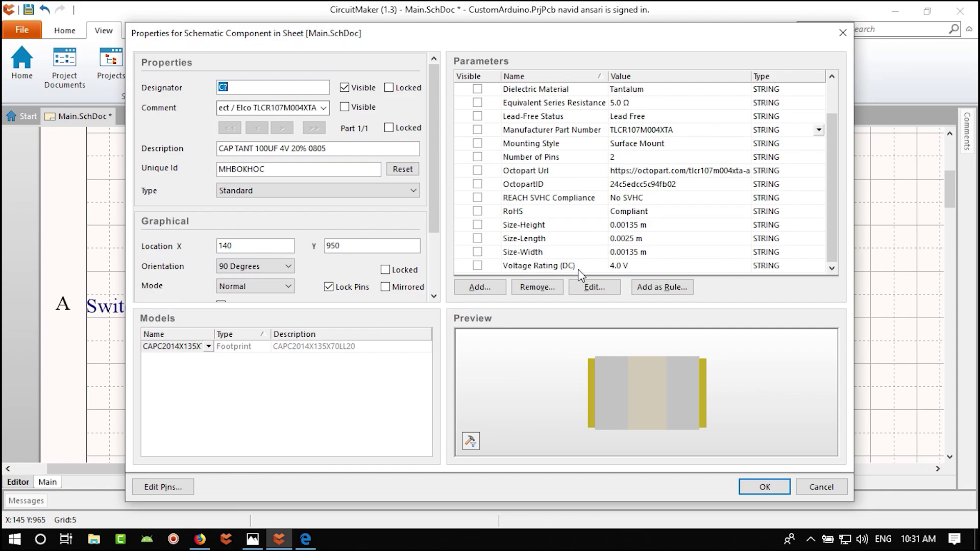
left_click(843, 34)
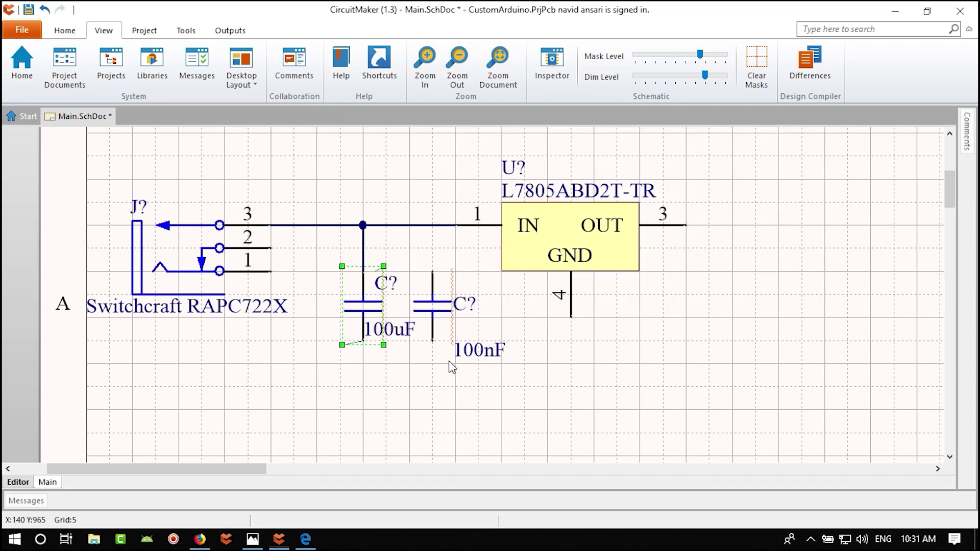
left_click(434, 314)
double_click(434, 312)
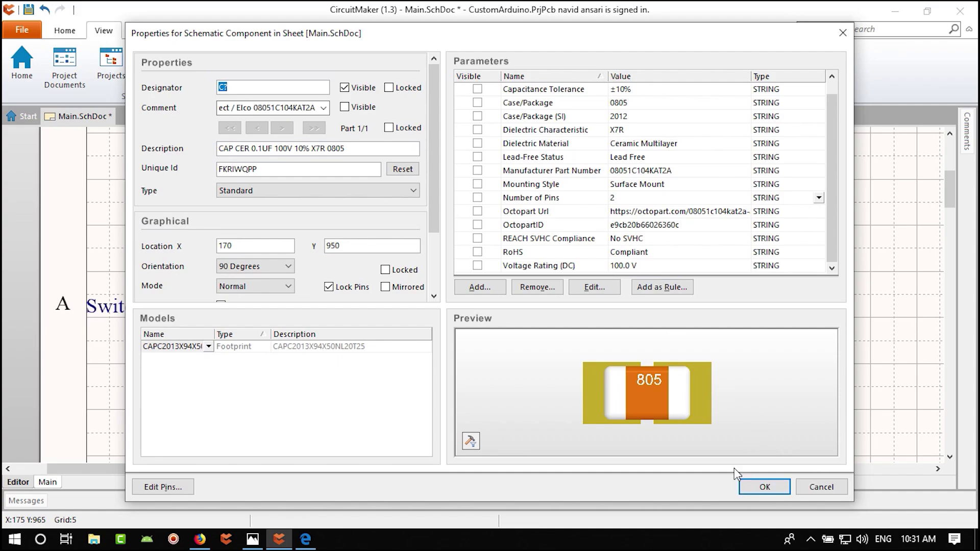
left_click(765, 488)
left_click(363, 307)
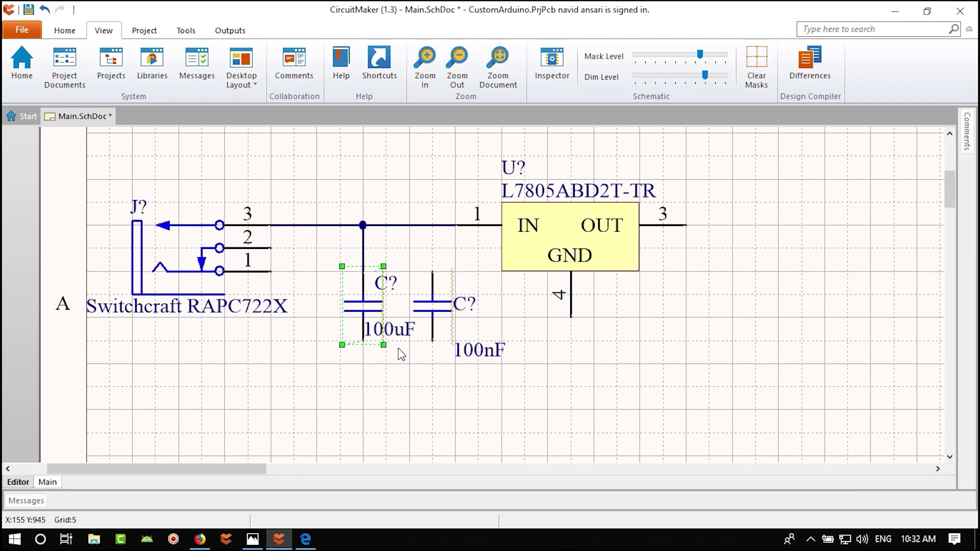
key("Delete")
- Search Octopart for 100uf 0805 capacitors and review the results
left_click(152, 64)
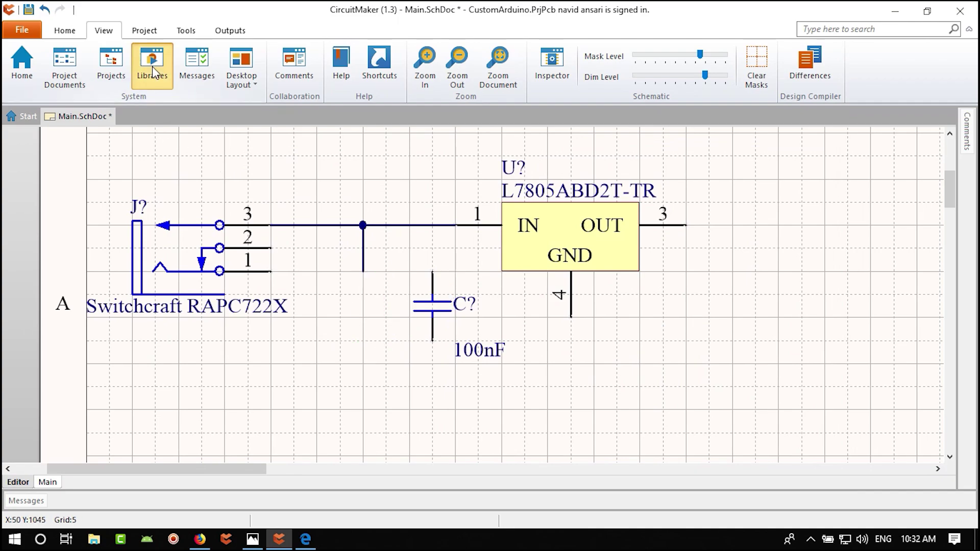
left_click(300, 67)
key("BackSpace")
type("uf 0805")
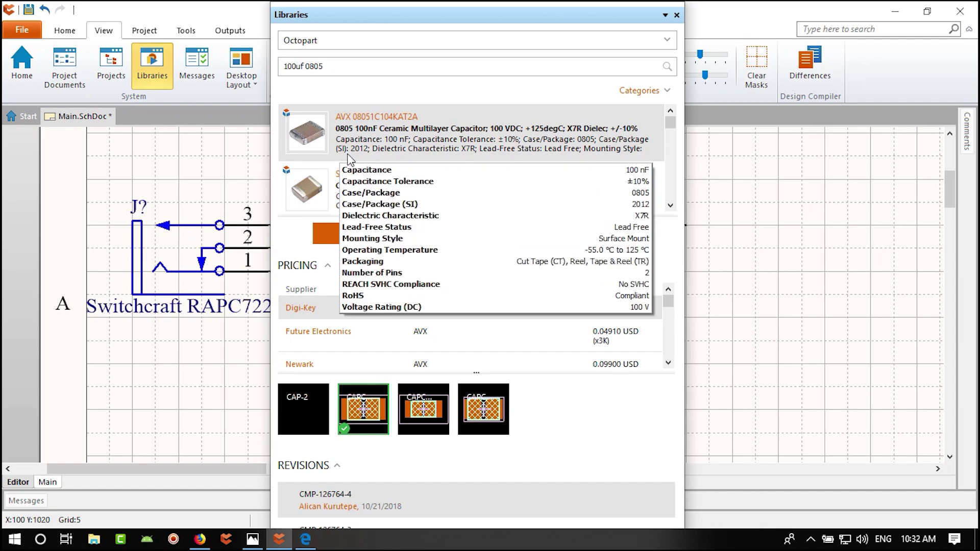
key("Return")
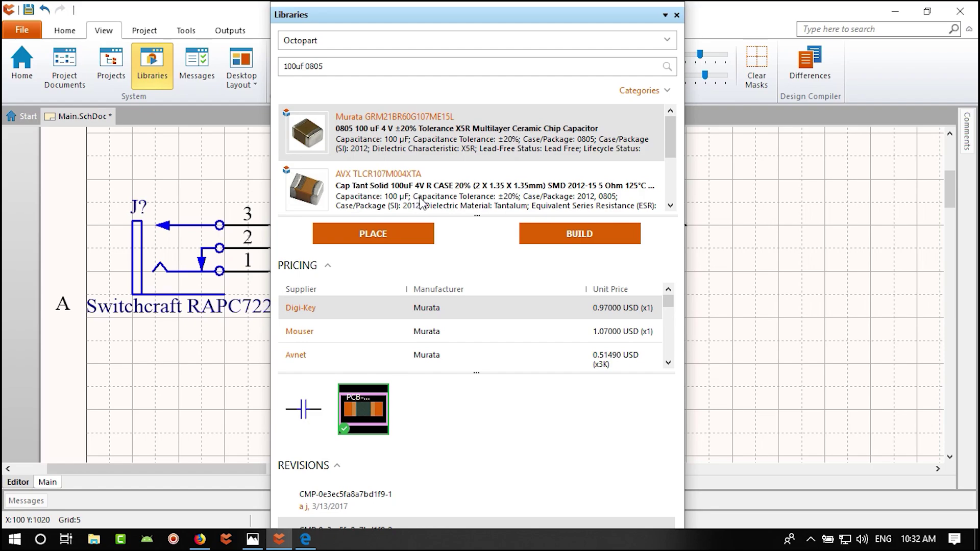
scroll(422, 202, "down", 3)
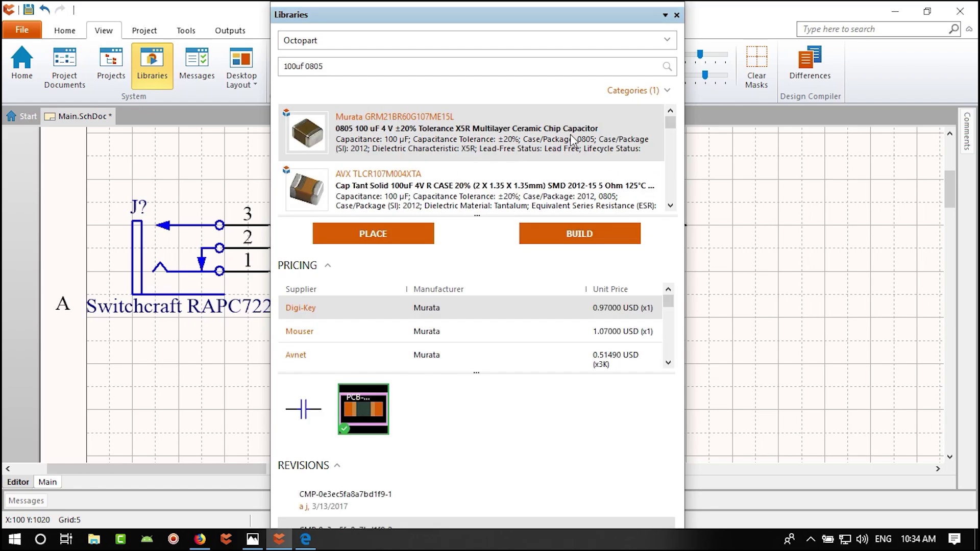
mouse_move(546, 136)
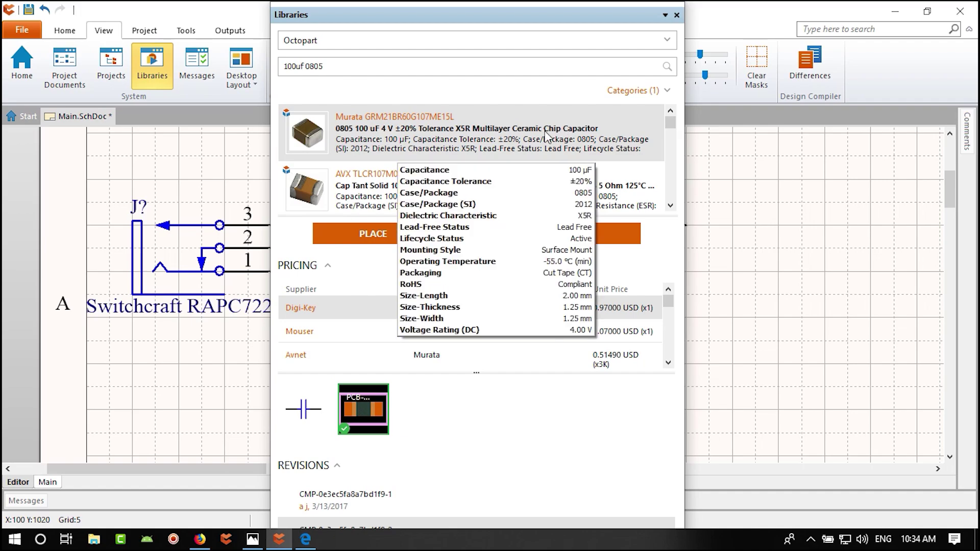
left_click(677, 15)
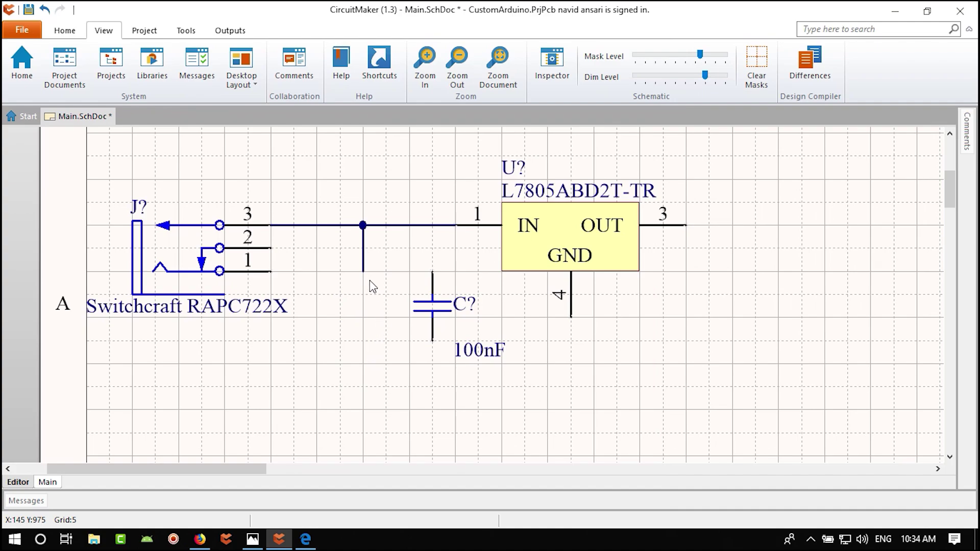
- Change the Octopart search to 100uf 1206 capacitors
left_click(153, 65)
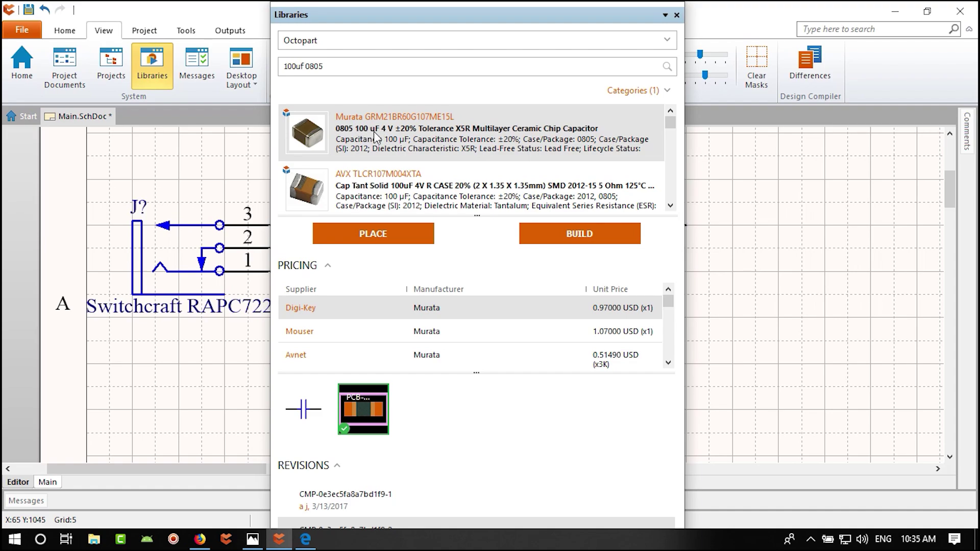
mouse_move(379, 136)
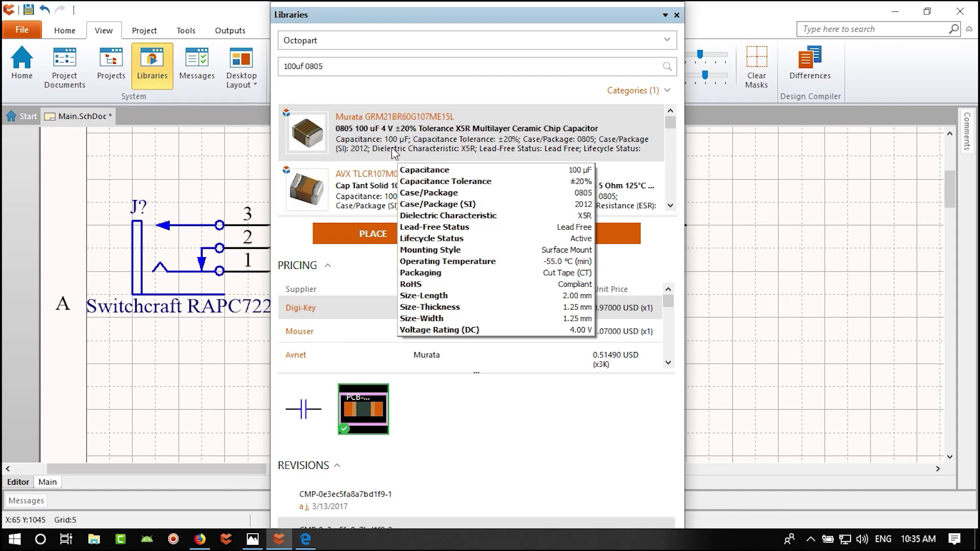
left_click(344, 68)
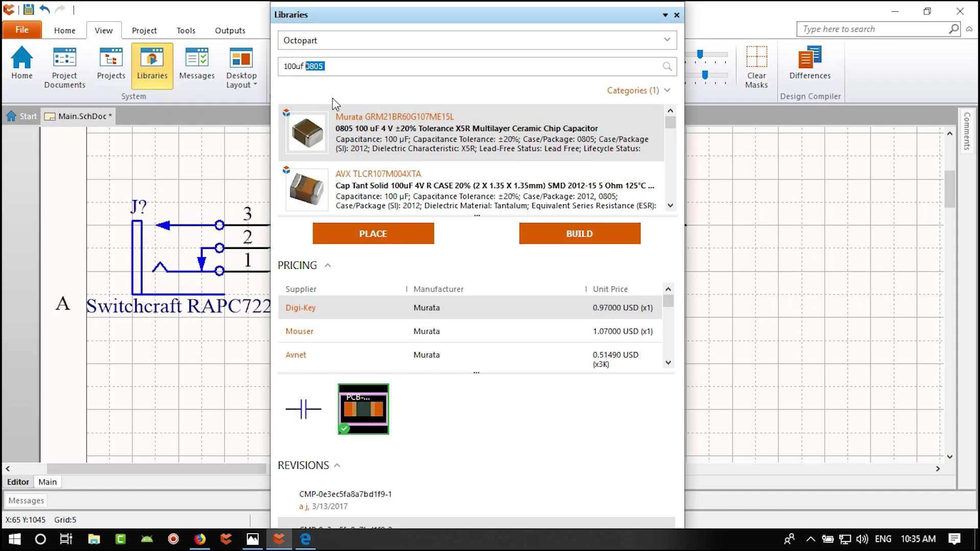
type("1206")
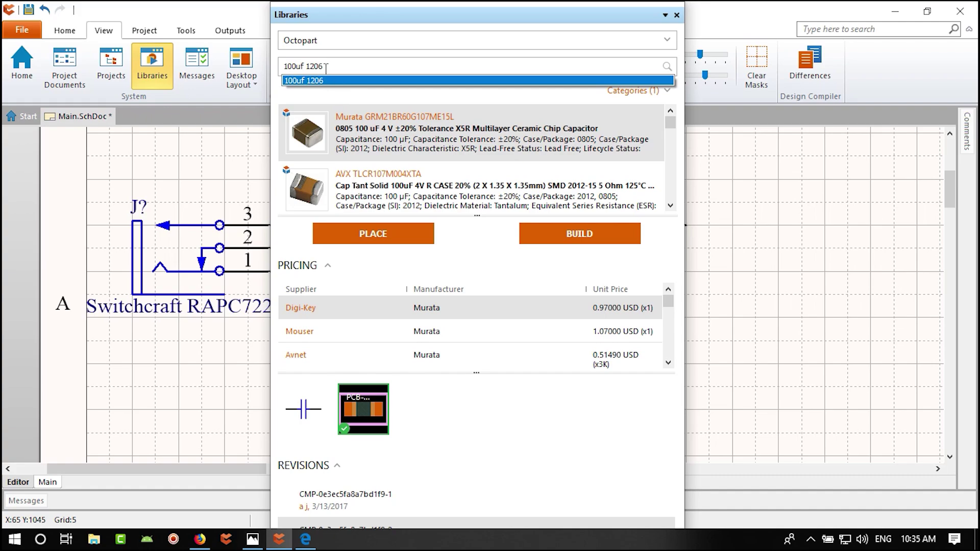
key("Return")
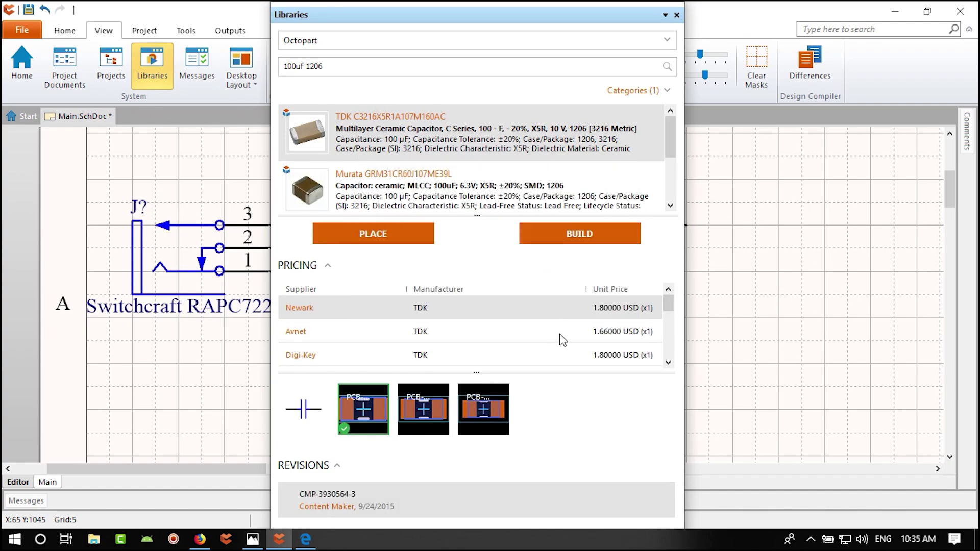
- Compare the Murata GRM31CR60J107ME39L and GRM31CD80G107ME39L results' parameters, then trim the query to 100uf
mouse_move(475, 147)
mouse_move(471, 192)
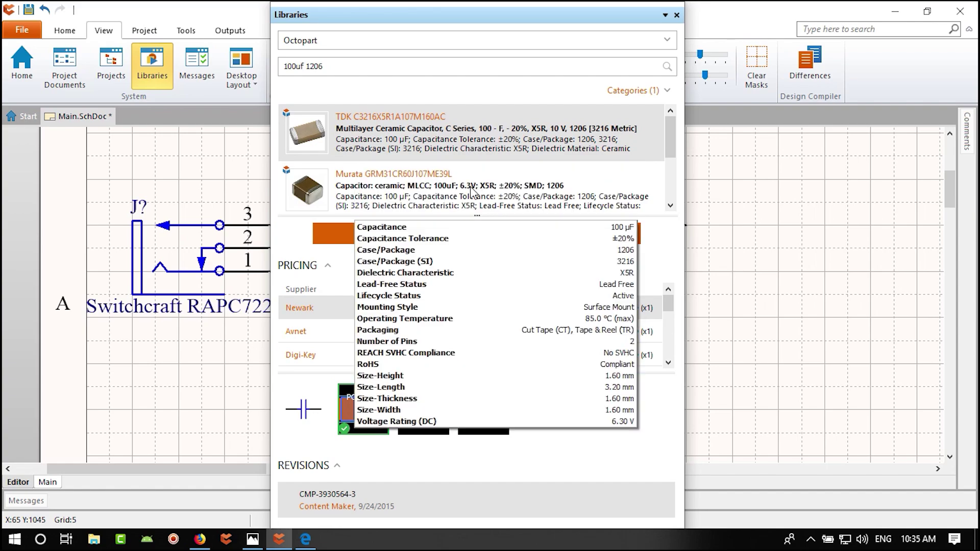
left_click(480, 192)
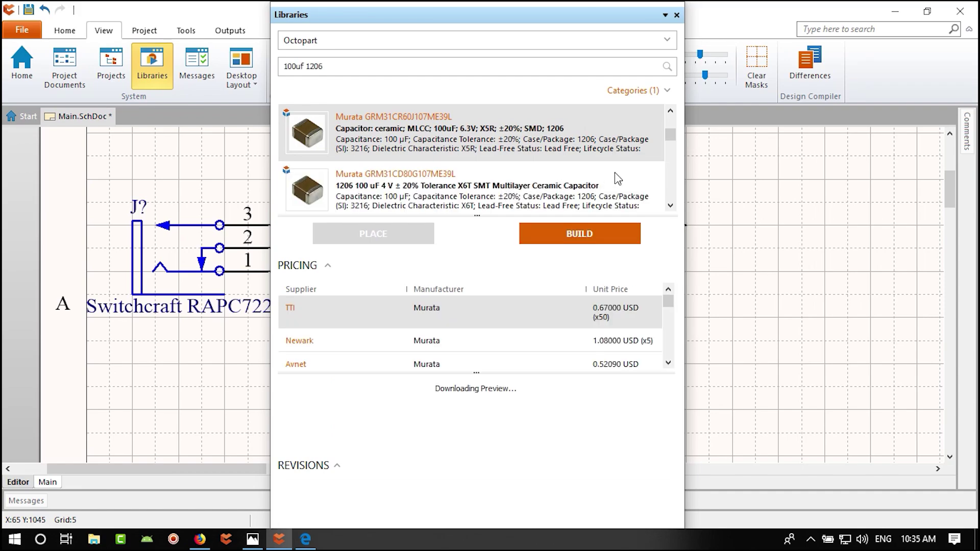
left_click(586, 190)
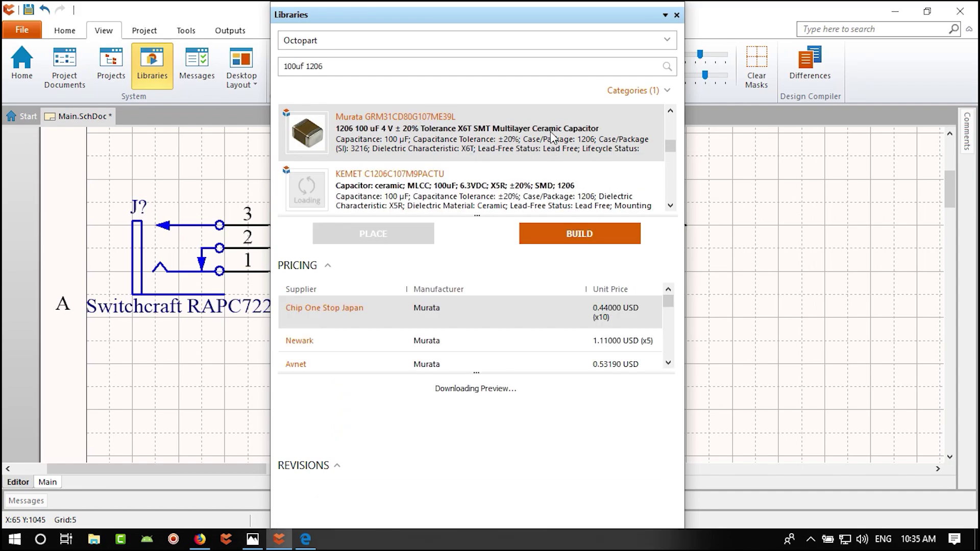
mouse_move(553, 136)
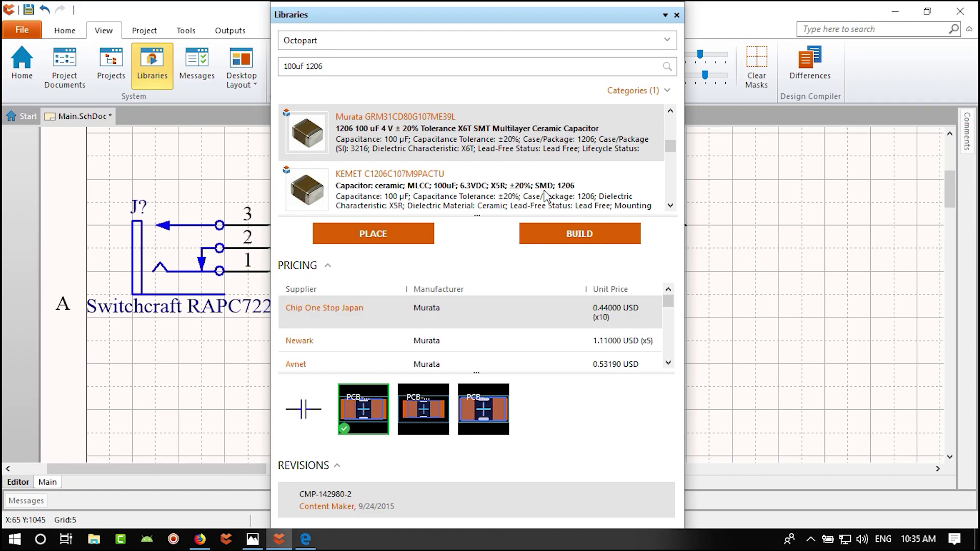
mouse_move(546, 193)
scroll(671, 207, "down", 3)
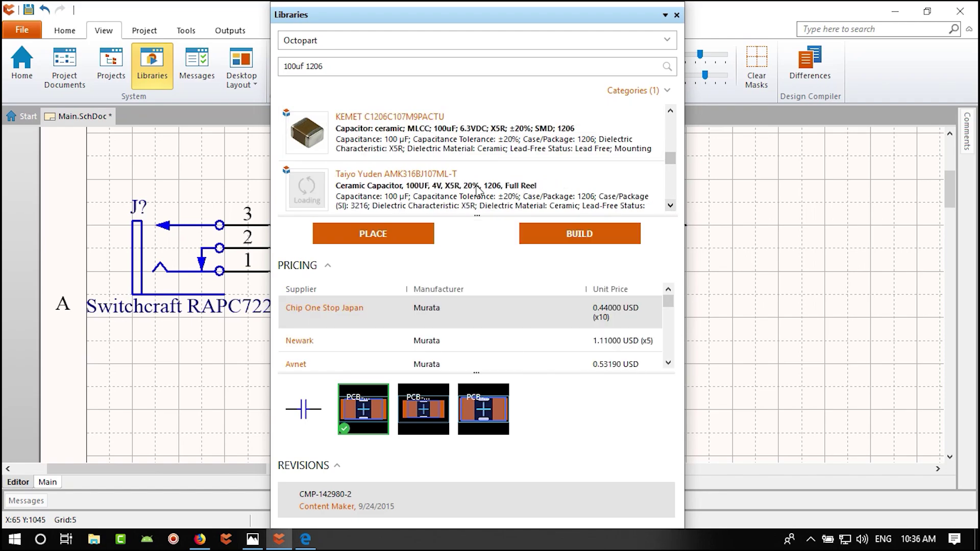
left_click(372, 66)
left_click(381, 66)
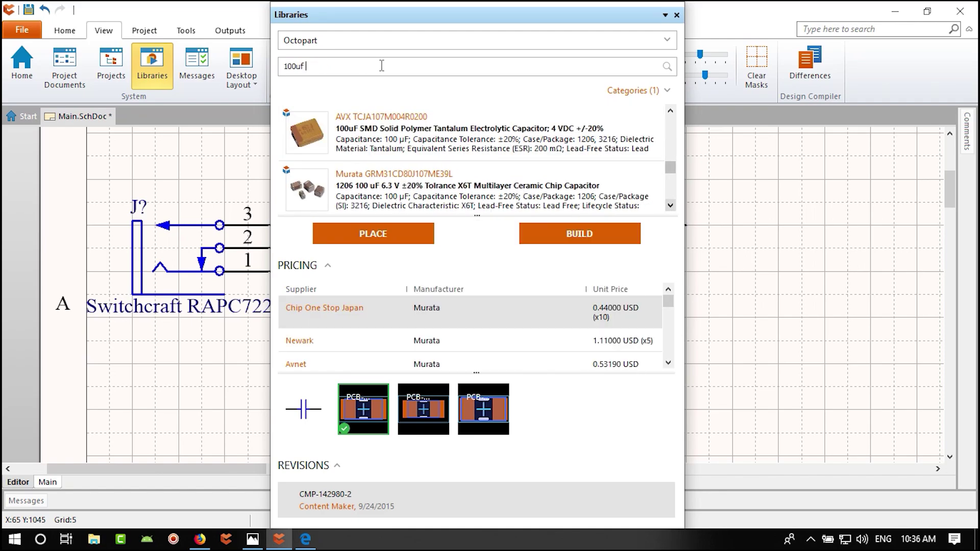
- Refine the Octopart search to 100uf 1210 capacitors
type("1210")
key("Return")
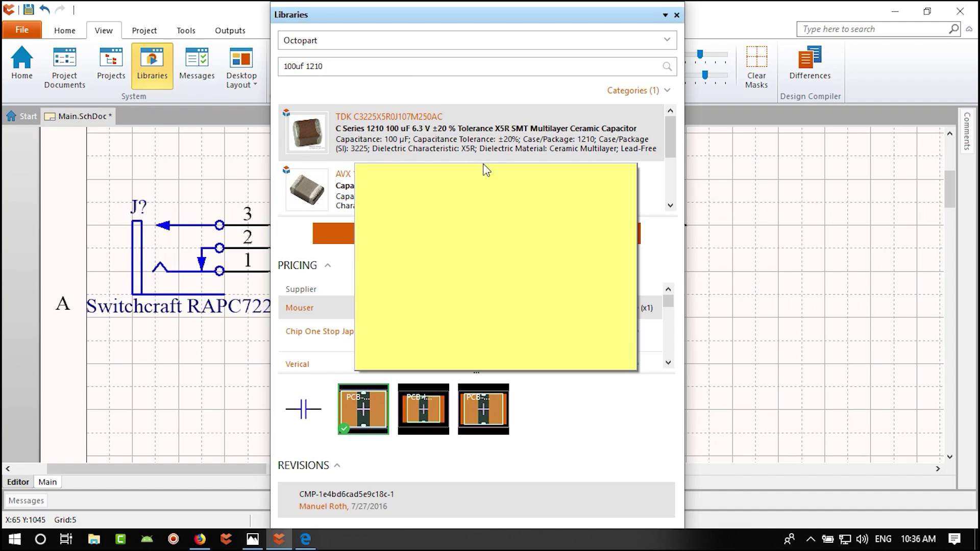
mouse_move(486, 193)
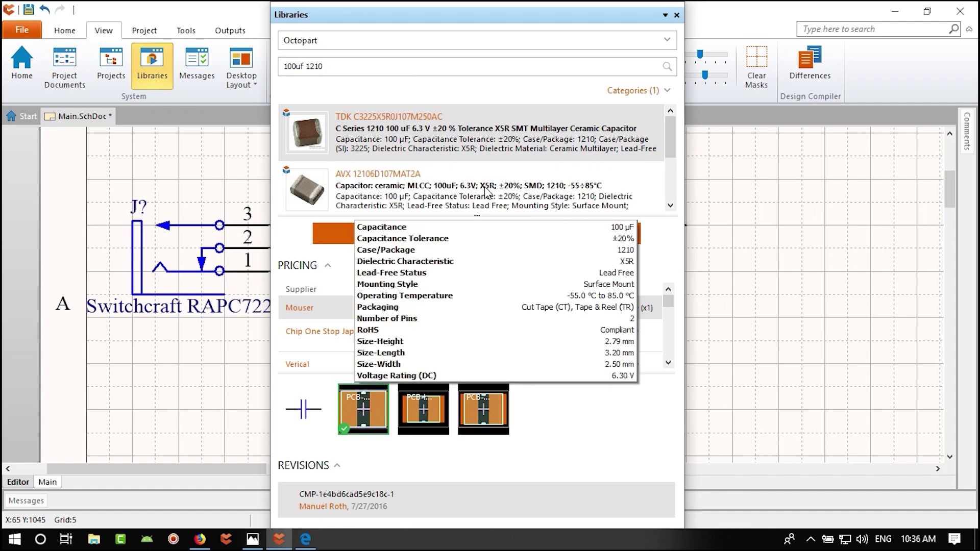
left_click(354, 65)
left_click(354, 65)
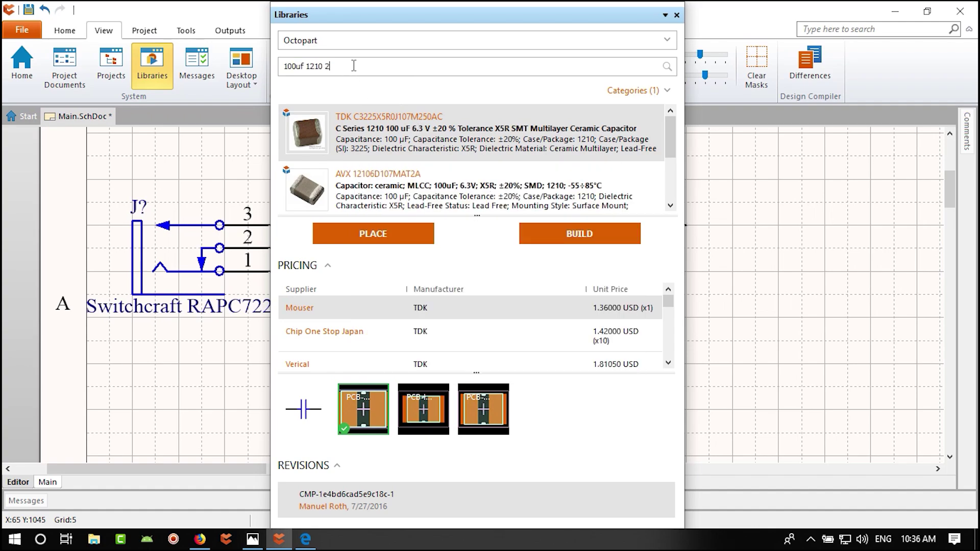
key("Return")
left_click(355, 67)
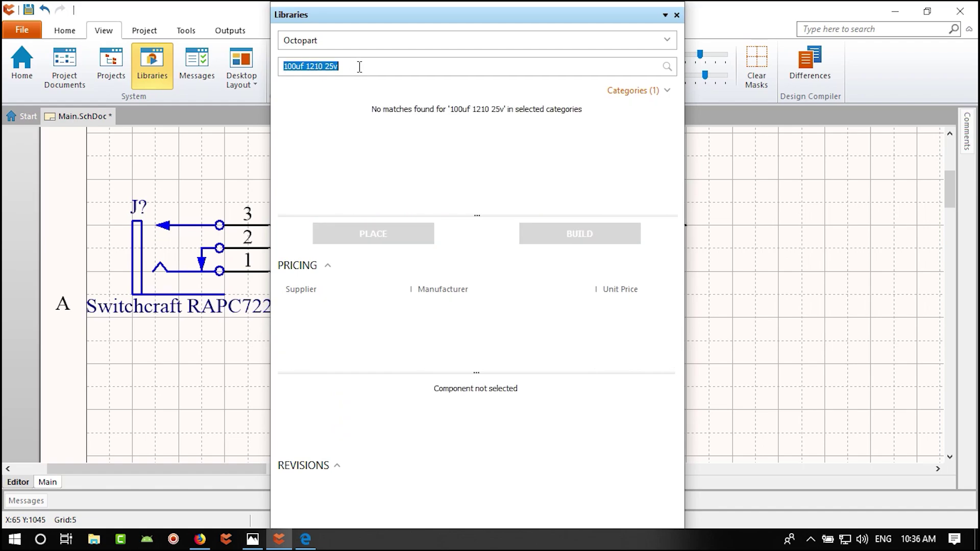
left_click(361, 67)
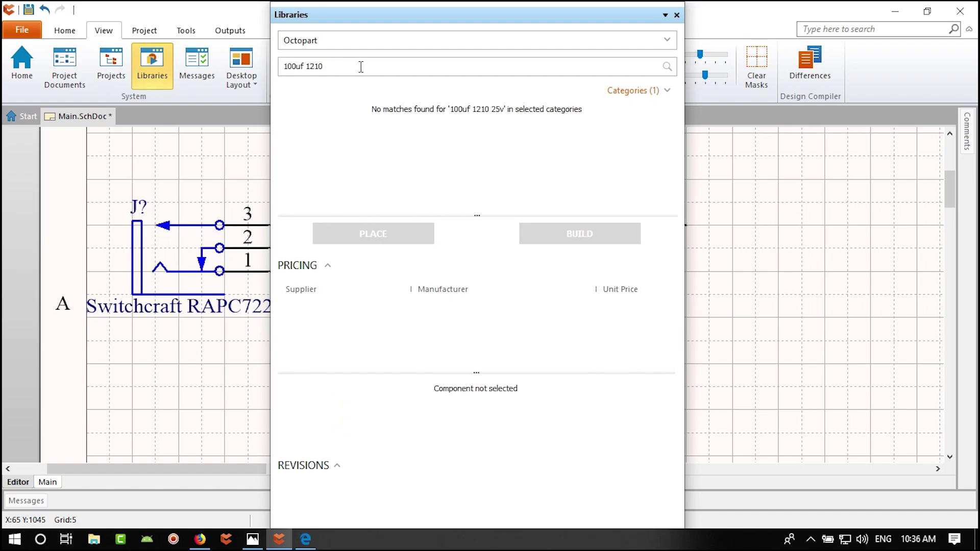
key("Return")
left_click(671, 206)
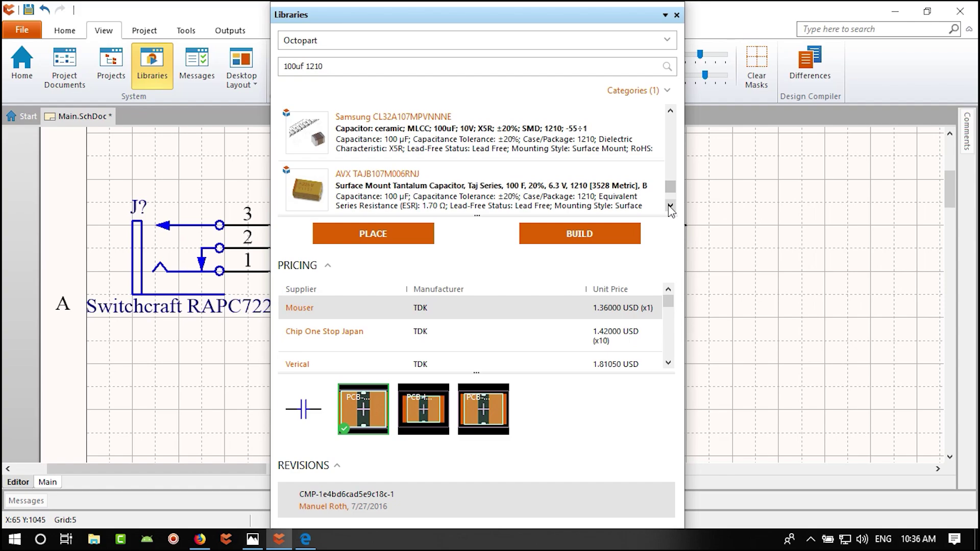
left_click(671, 206)
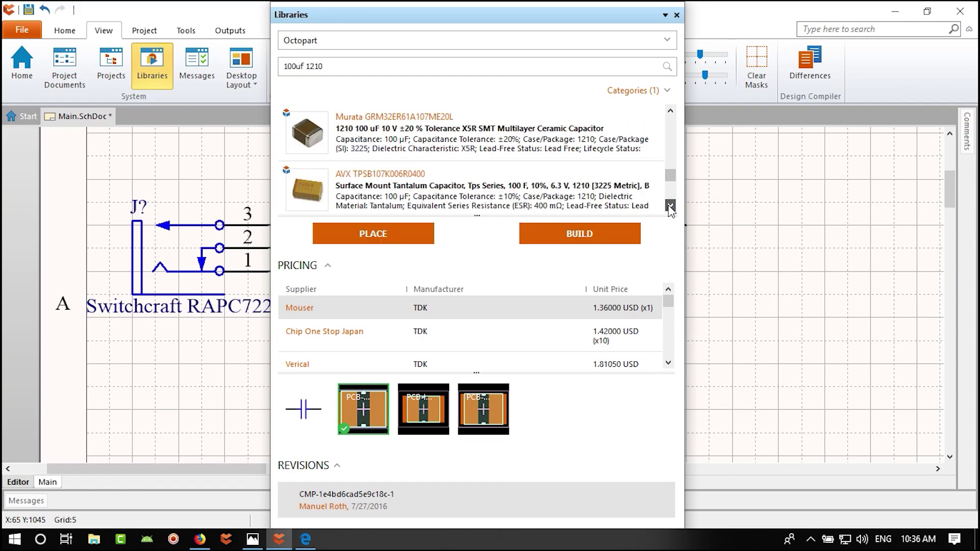
left_click(670, 206)
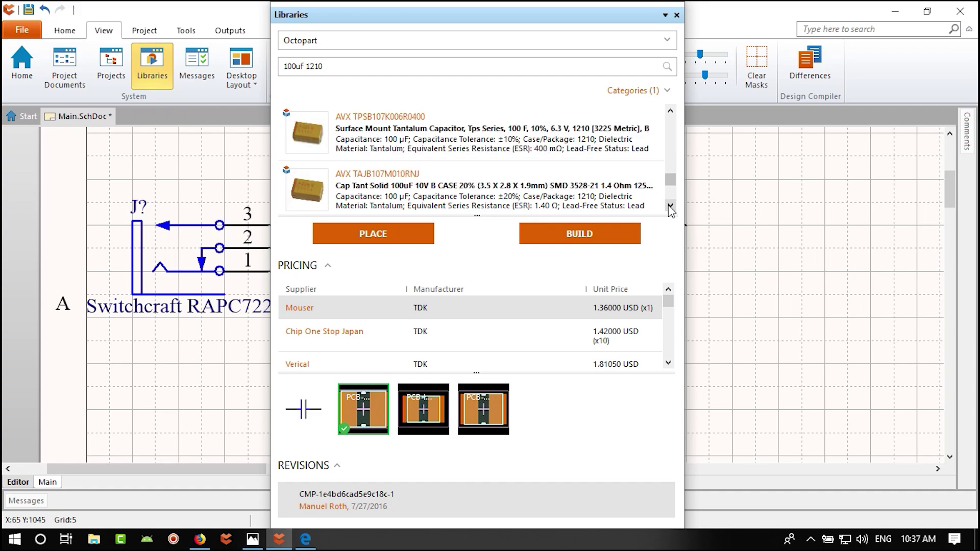
left_click(670, 205)
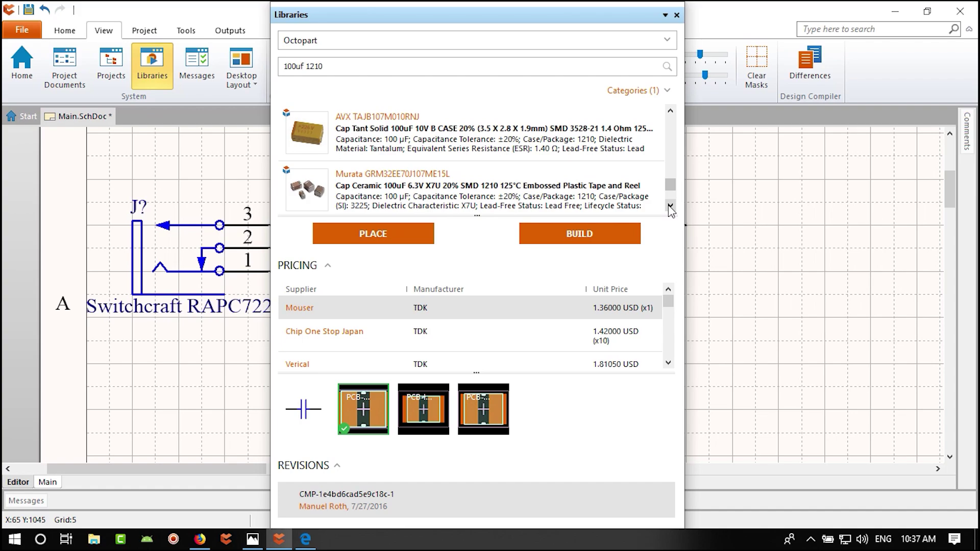
left_click(671, 206)
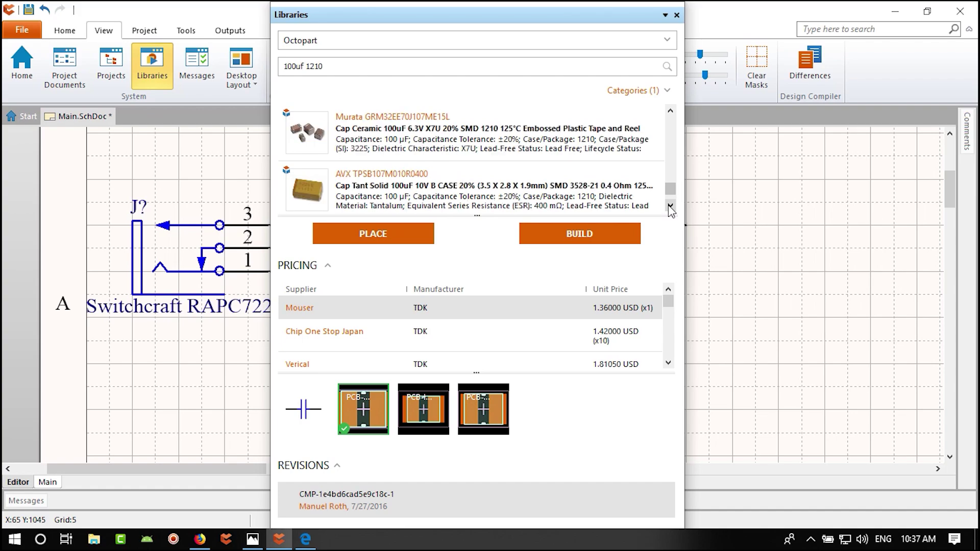
left_click(670, 206)
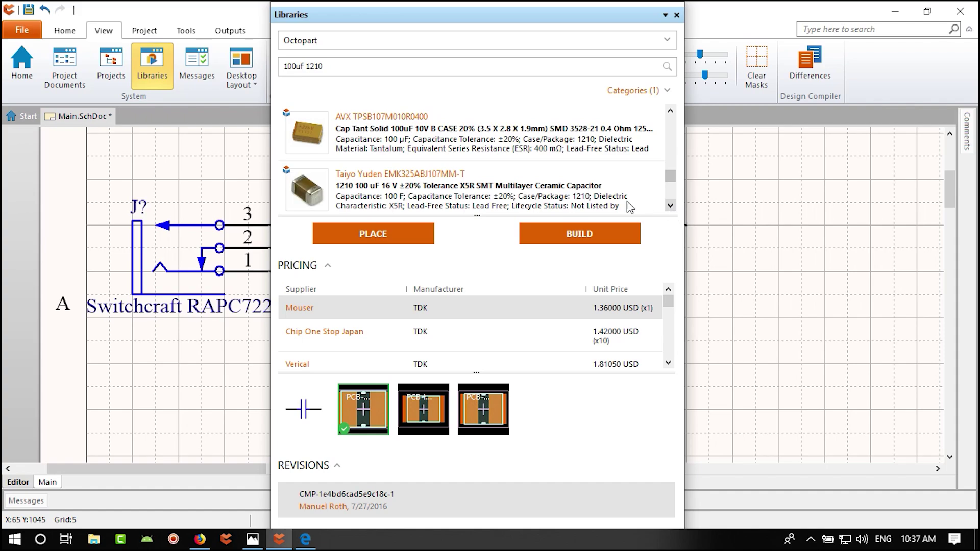
- Place the Taiyo Yuden EMK325ABJ107MM-T 100uF 16 V capacitor vertically below the input-line junction
mouse_move(369, 193)
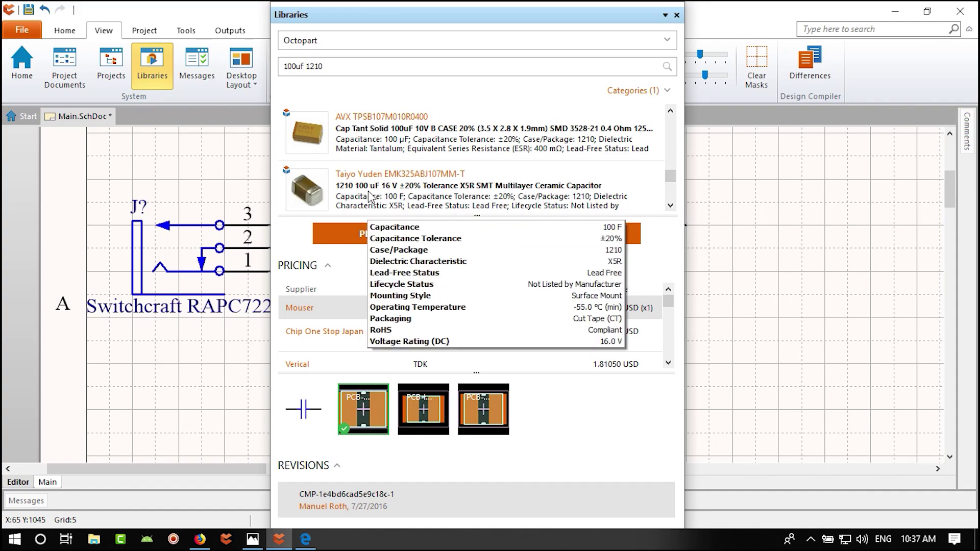
left_click(416, 198)
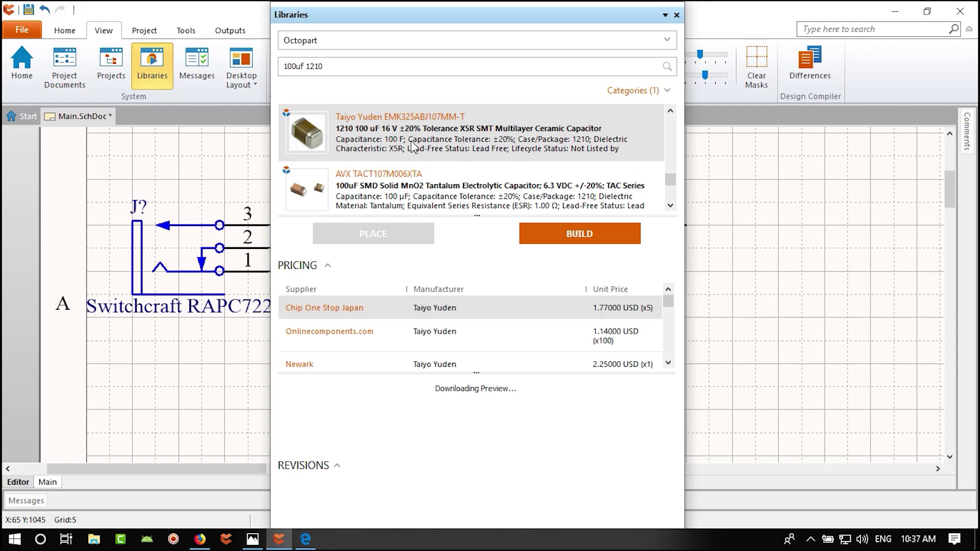
mouse_move(401, 147)
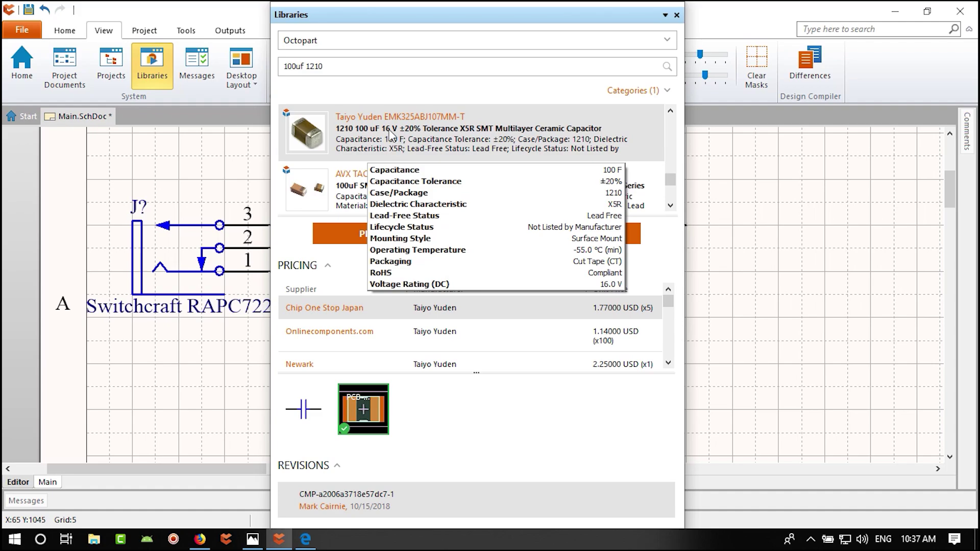
left_click(362, 232)
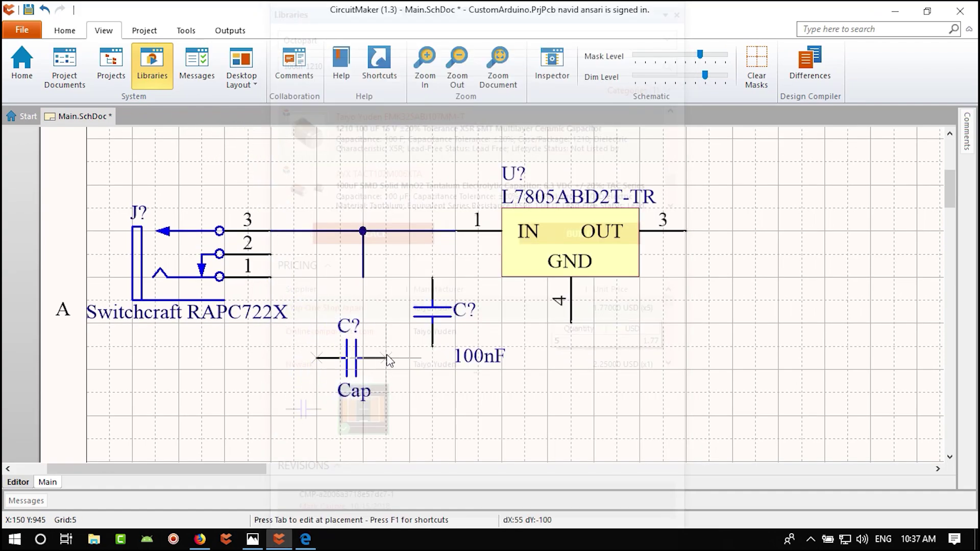
key("space")
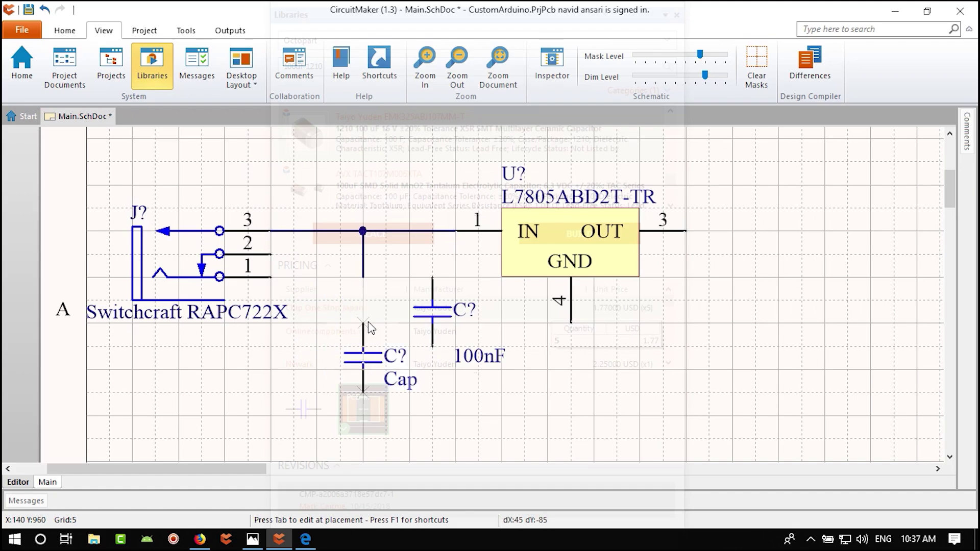
left_click(368, 283)
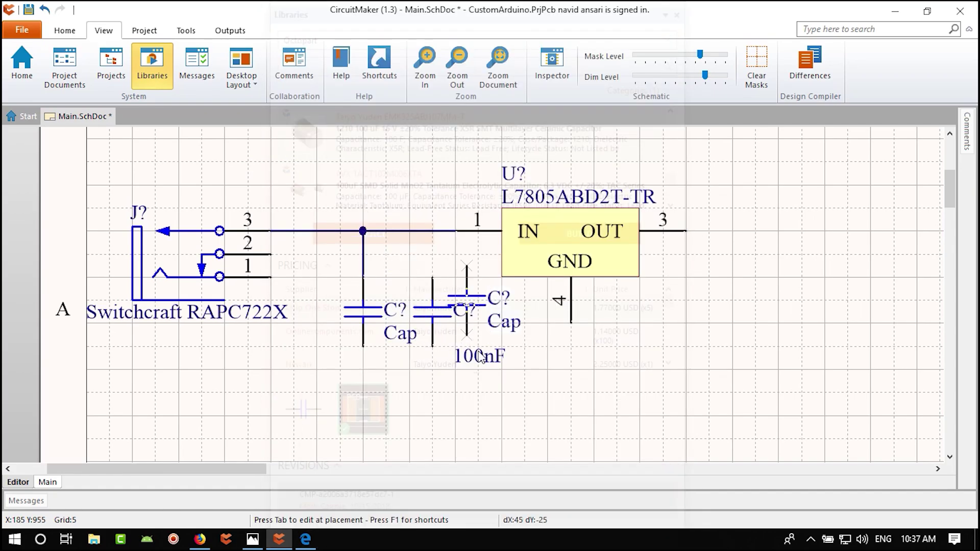
key("Escape")
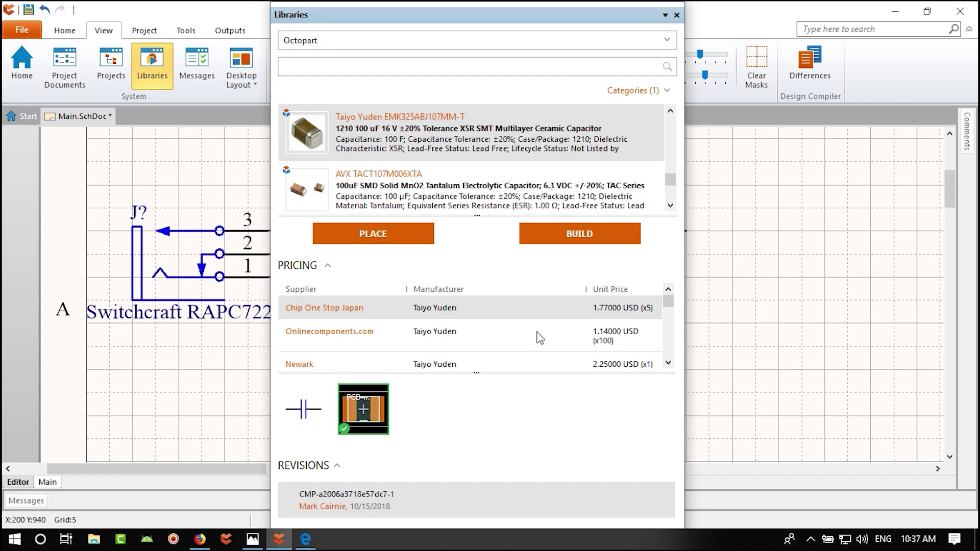
- Close the parts library and open the new capacitor's properties to read its description
left_click(676, 15)
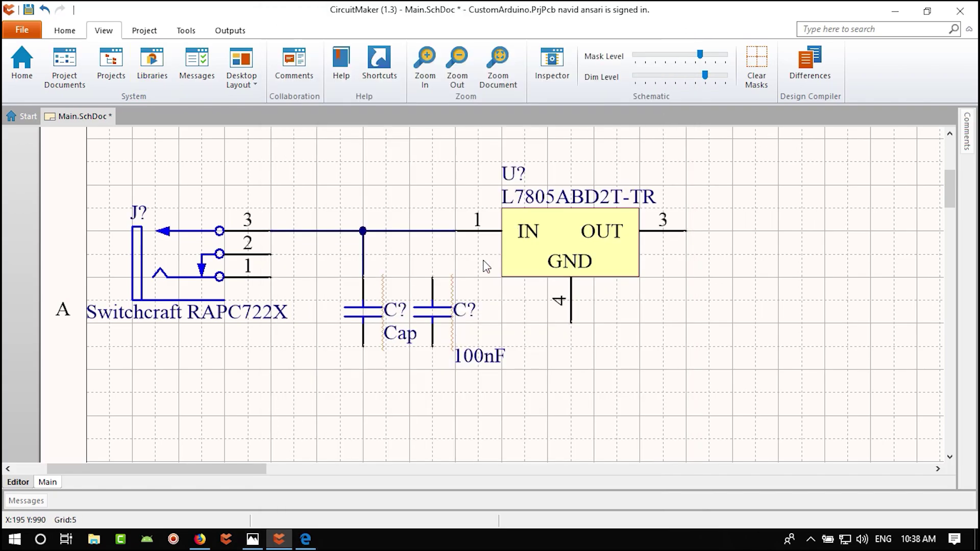
double_click(370, 315)
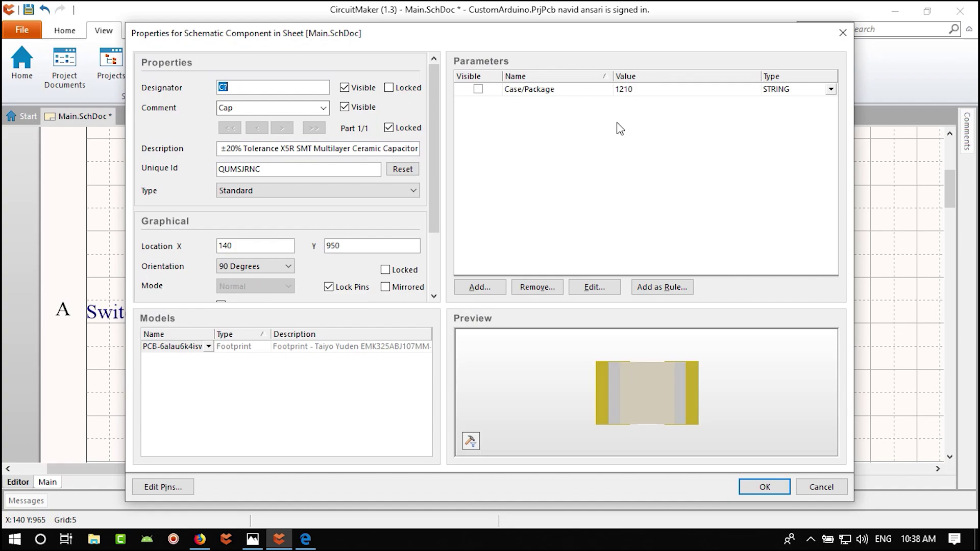
left_click(338, 149)
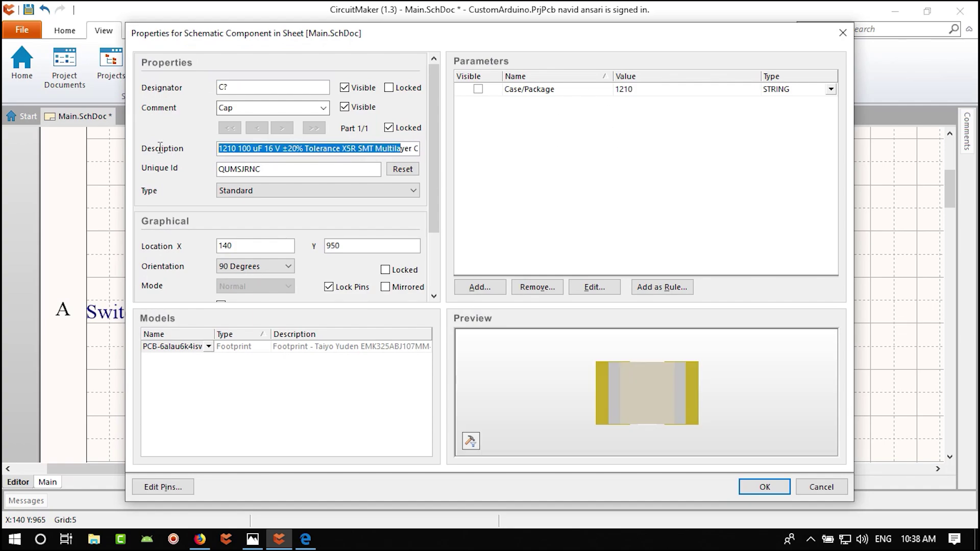
left_click_drag(338, 149, 485, 161)
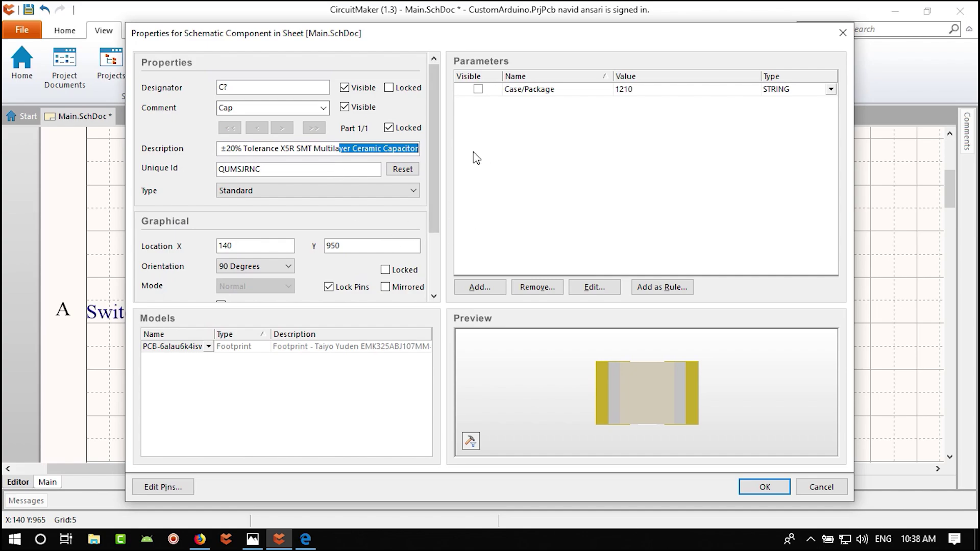
left_click_drag(501, 34, 495, 29)
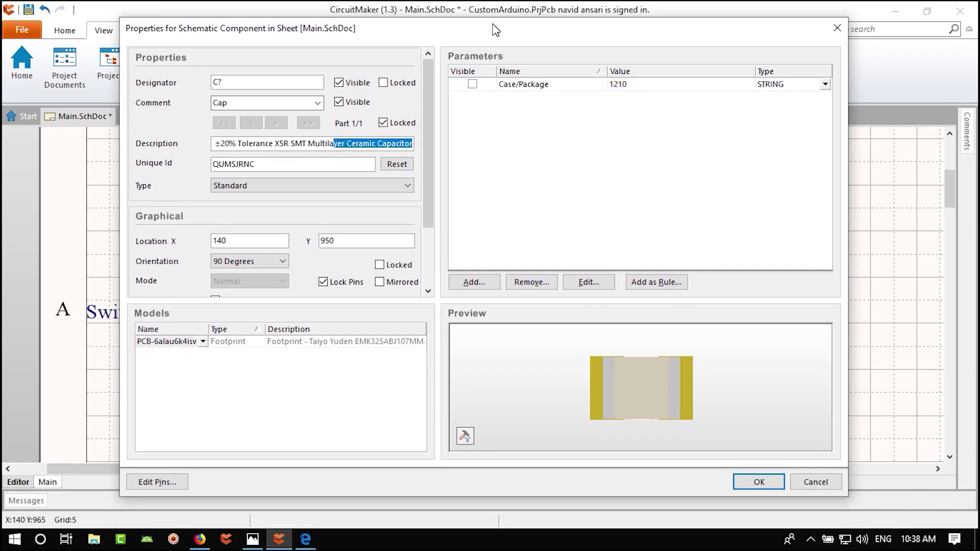
- Add visible parameters Capicatance = 100uF and Voltage rating = 16V and apply them
left_click(472, 282)
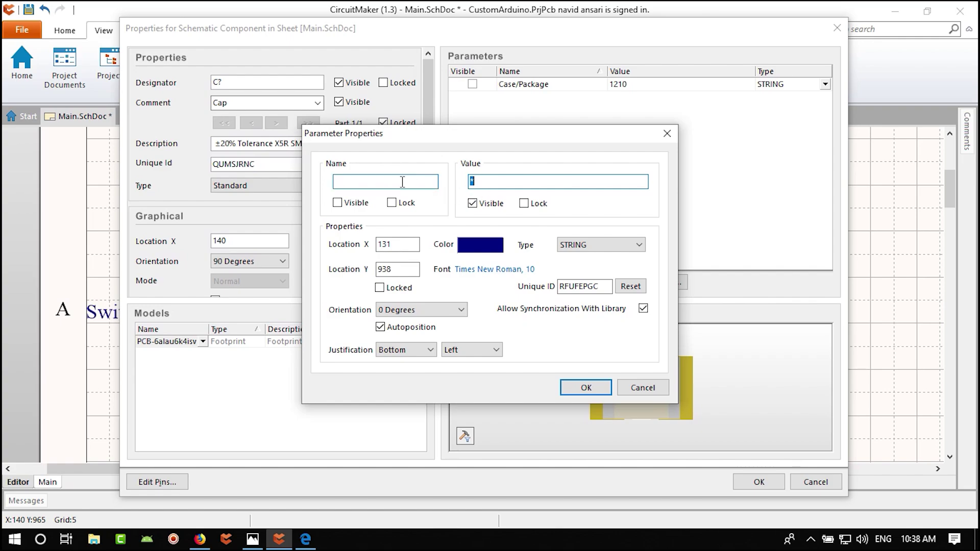
left_click(393, 183)
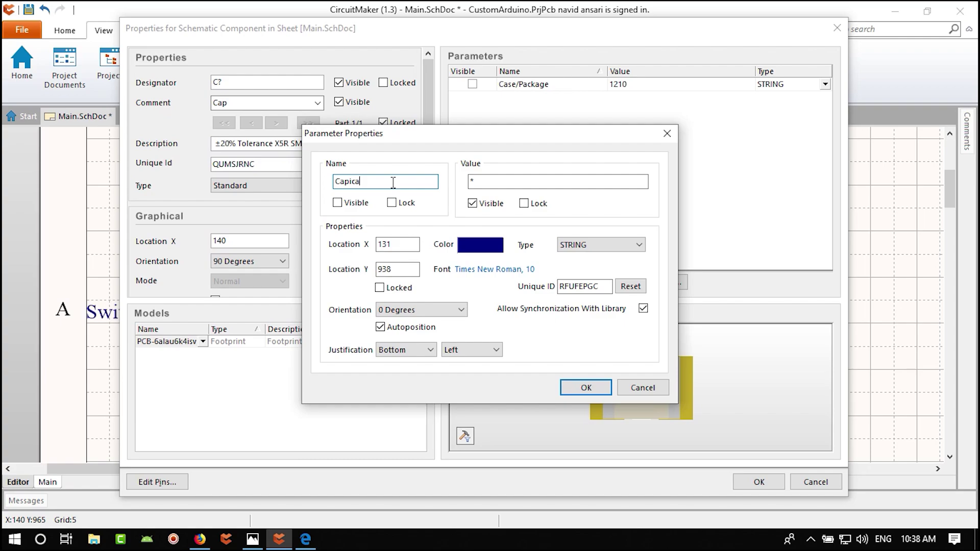
left_click(490, 179)
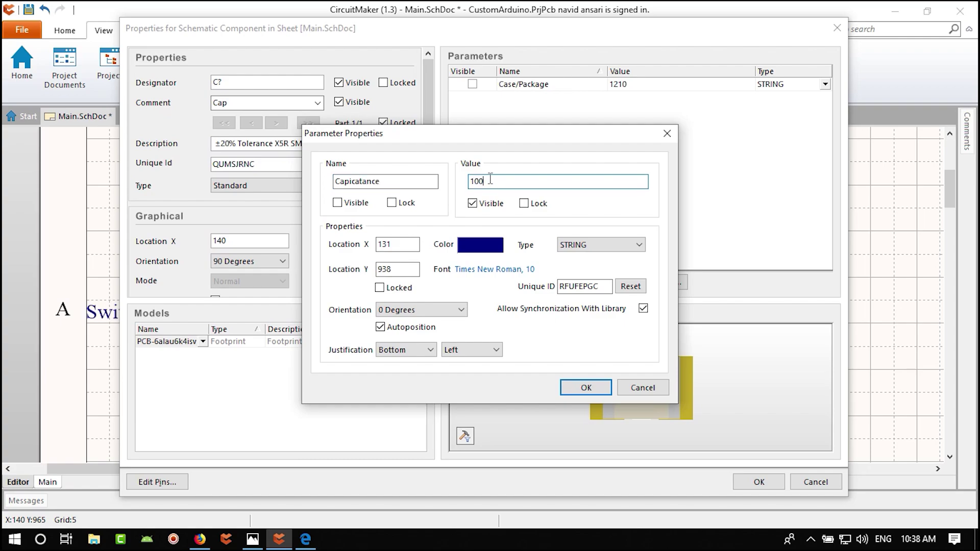
key("Return")
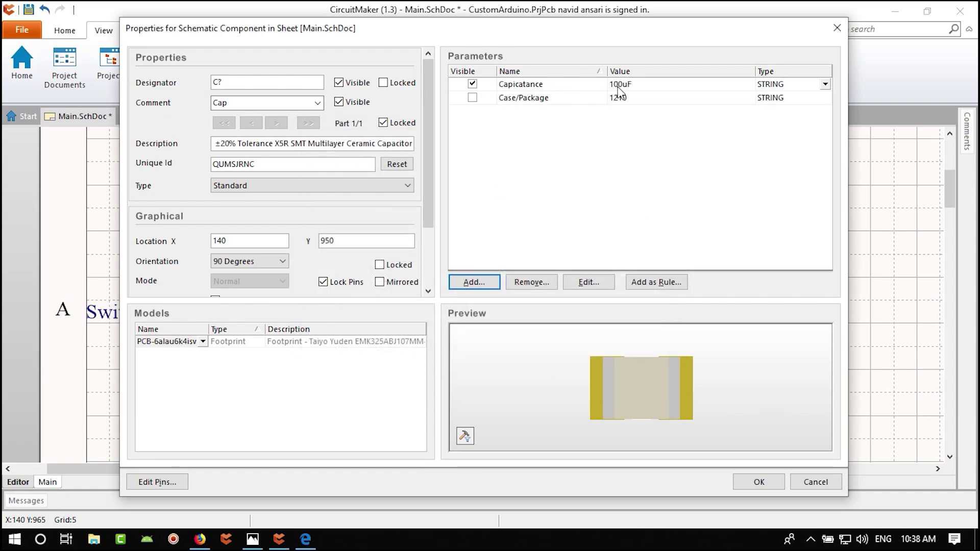
left_click(474, 281)
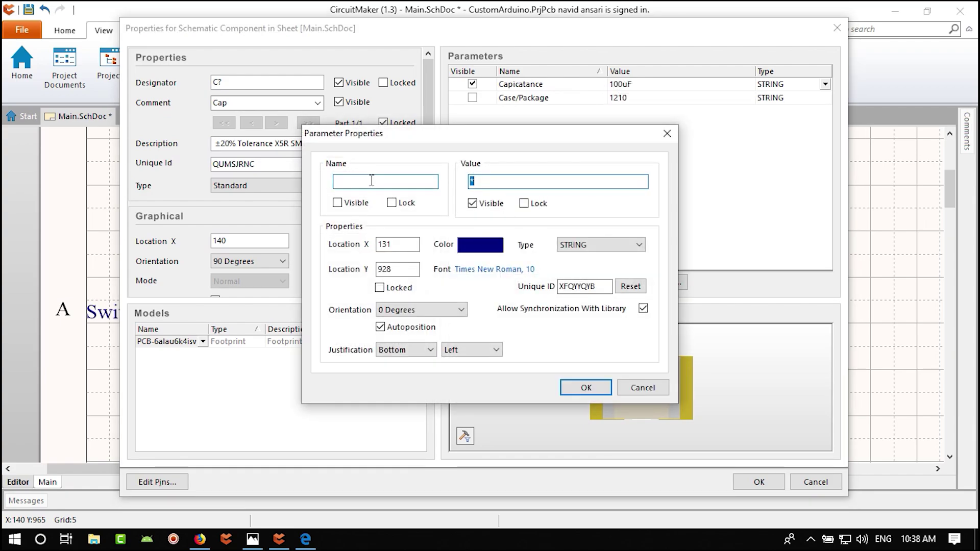
left_click(371, 180)
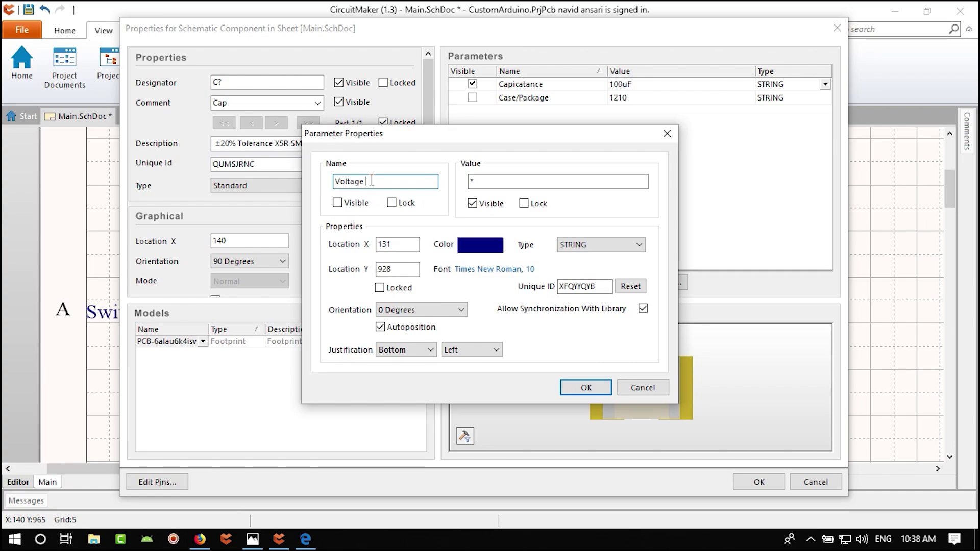
left_click(503, 182)
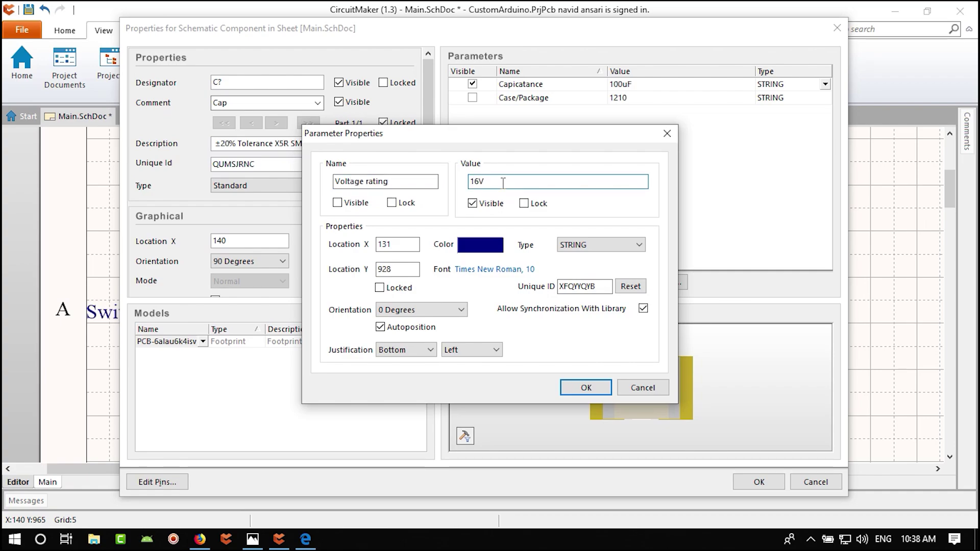
left_click(586, 388)
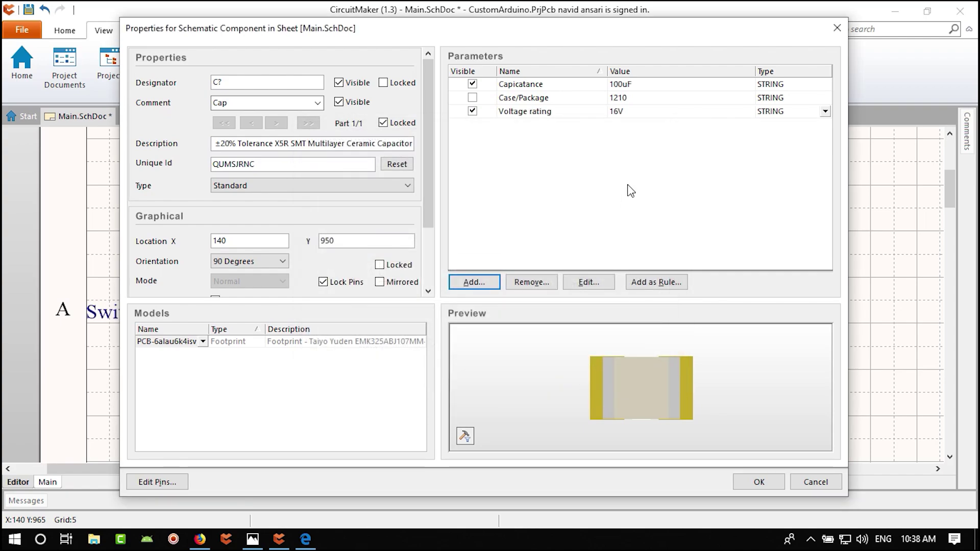
left_click(759, 482)
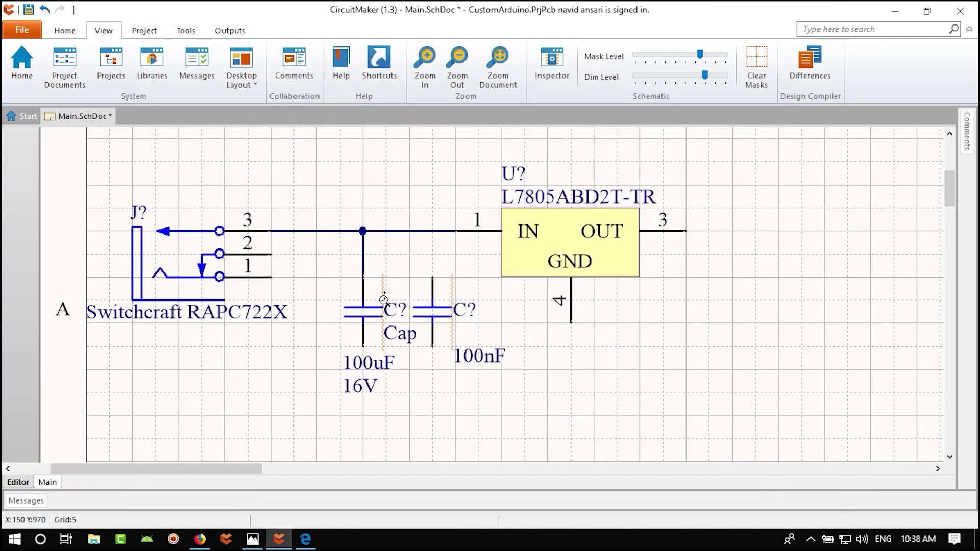
- Move the capacitors' designator and 100nF value labels right beside their parts
scroll(384, 300, "up", 2, "ctrl")
left_click_drag(383, 300, 375, 284)
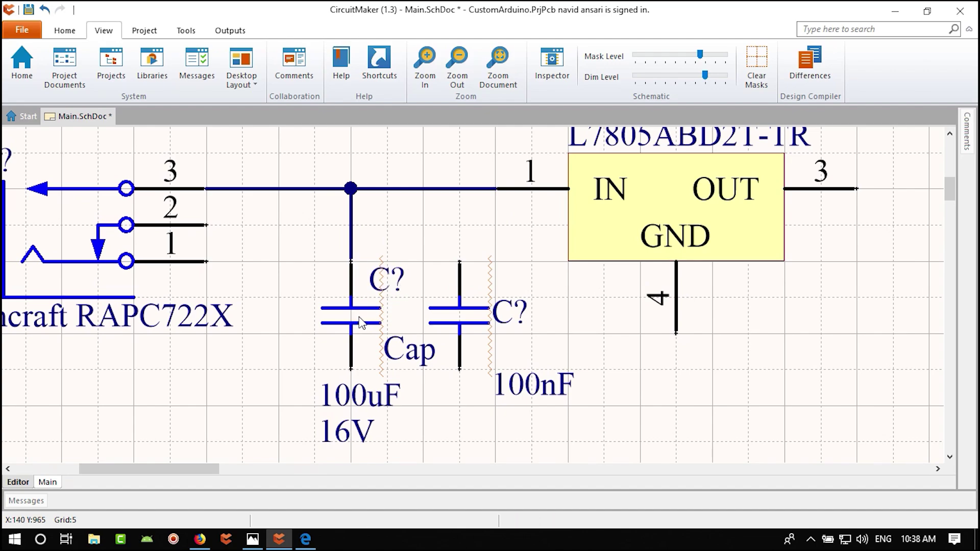
left_click_drag(518, 306, 506, 271)
left_click_drag(531, 384, 499, 351)
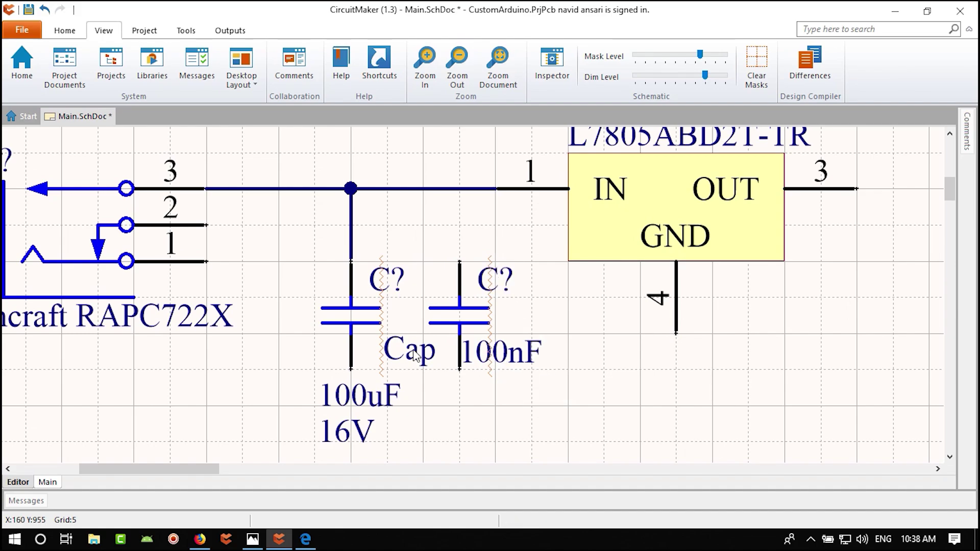
- Hide the 100uF capacitor's Cap comment, then undo once to restore its 100uF value label
double_click(367, 318)
left_click(339, 104)
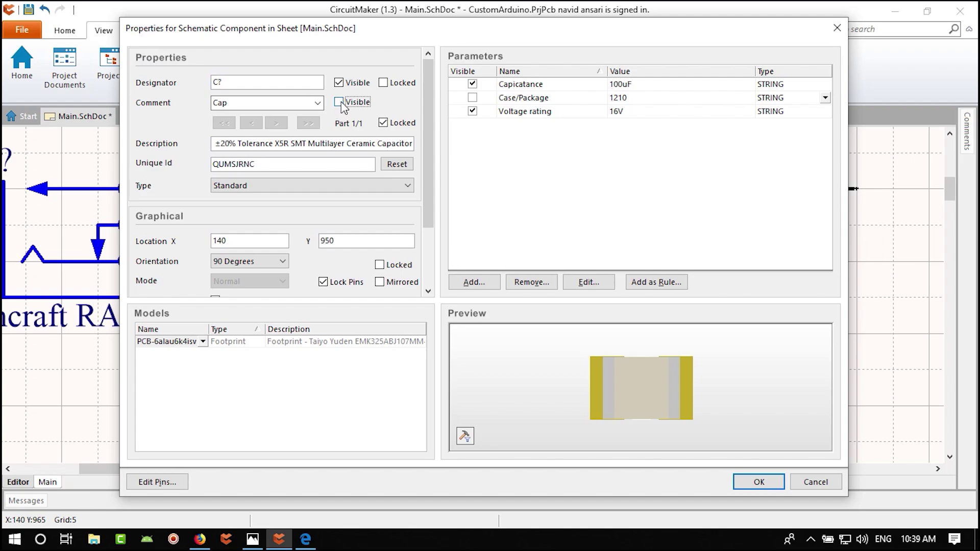
left_click(760, 482)
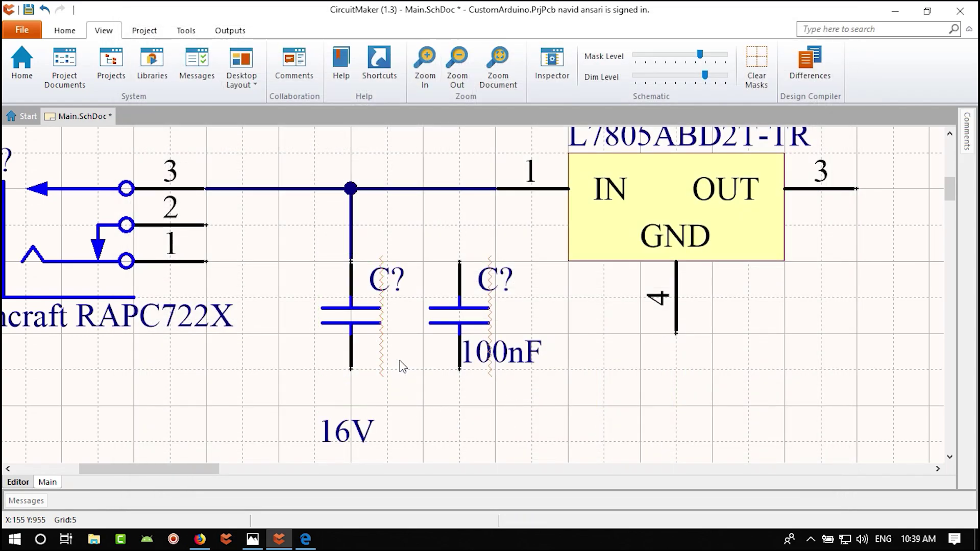
key("ctrl+z")
key("ctrl+z")
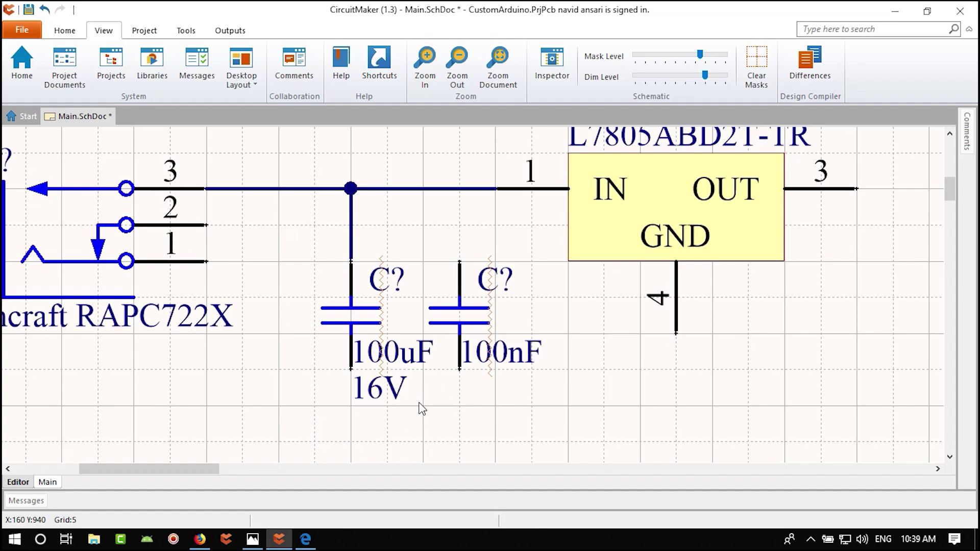
scroll(488, 396, "down", 1, "ctrl")
- Wire the 100nF capacitor's top lead up to the regulator's input line
left_click(65, 30)
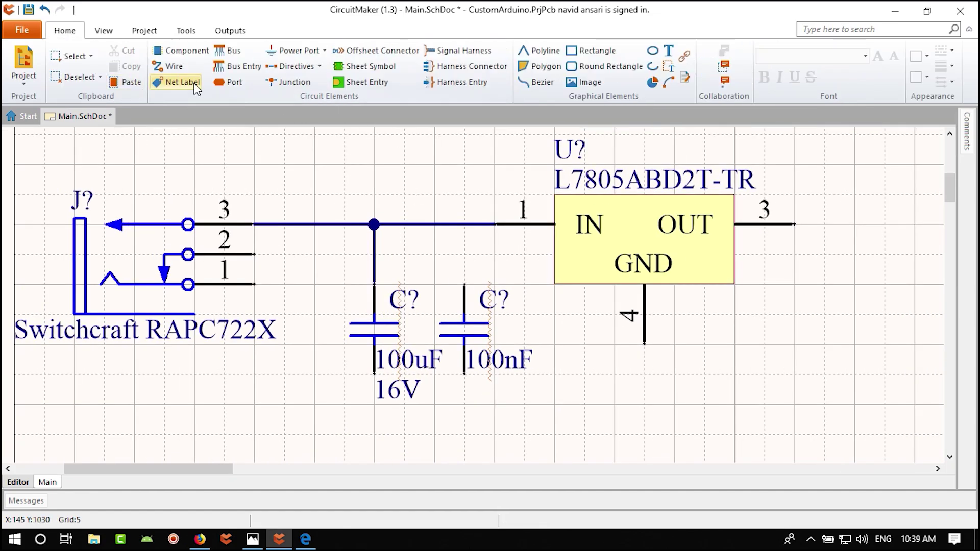
left_click(168, 66)
left_click(464, 285)
left_click(464, 224)
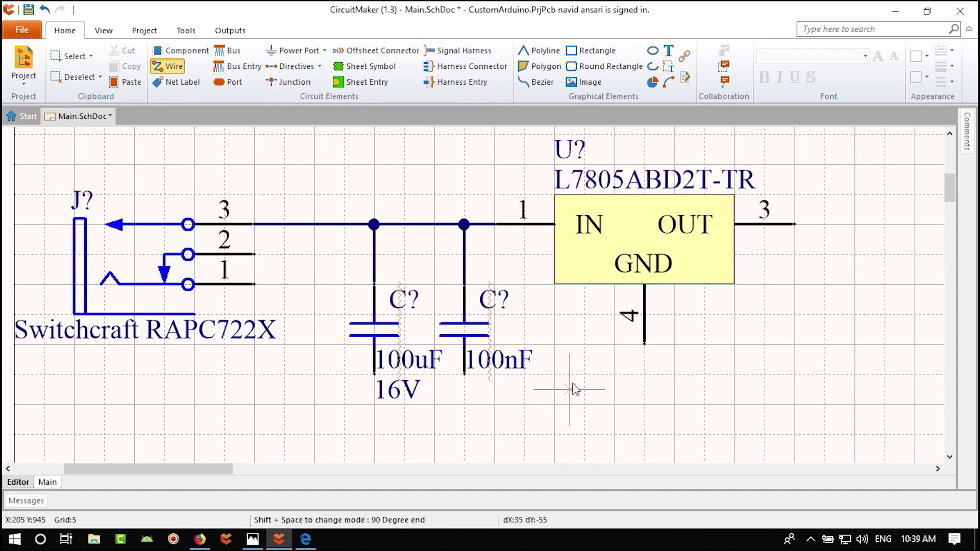
right_click(573, 390)
right_click_drag(492, 415, 625, 348)
scroll(526, 317, "down", 1, "ctrl")
right_click_drag(490, 328, 403, 346)
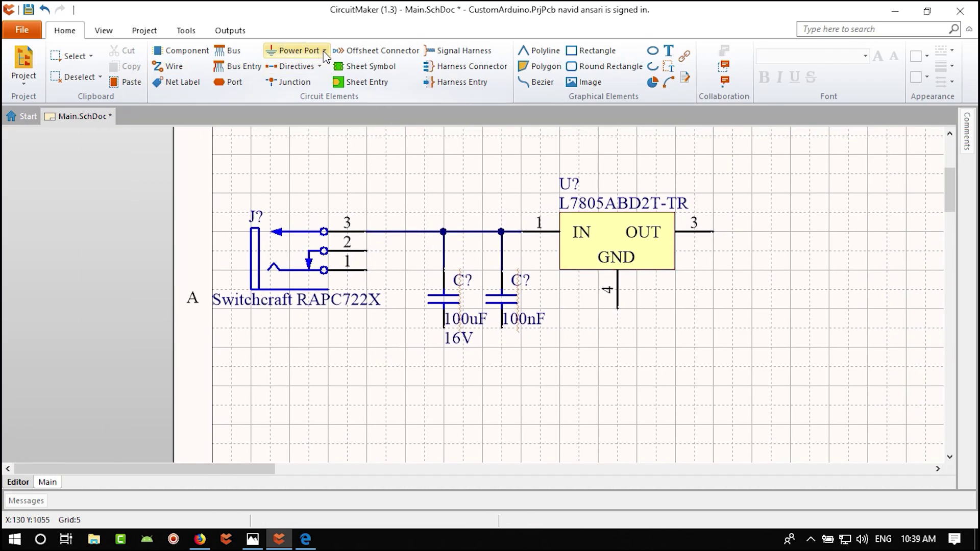
- Place four GND symbols below the jack, both capacitors and regulator pin 4
left_click(295, 50)
left_click(300, 80)
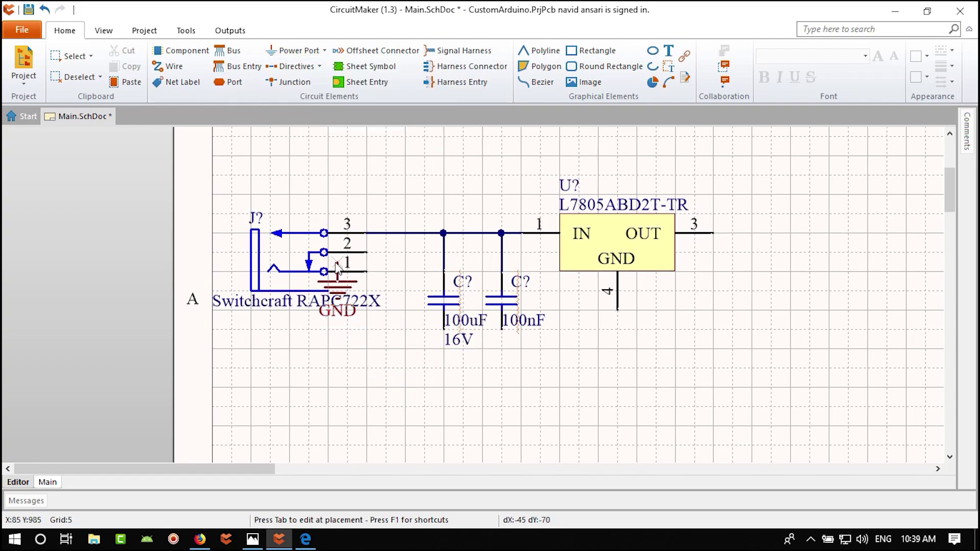
left_click(386, 351)
left_click(444, 350)
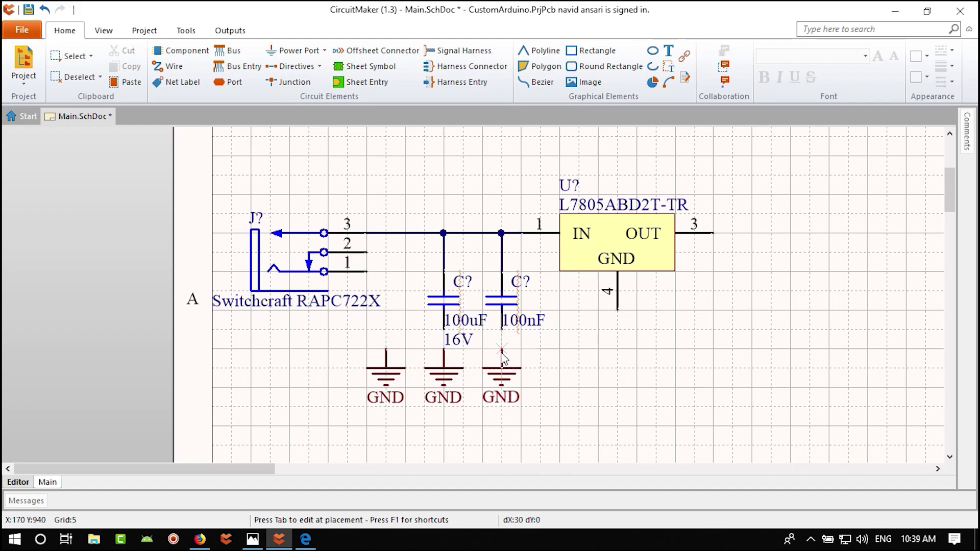
left_click(502, 350)
left_click(617, 350)
right_click(684, 369)
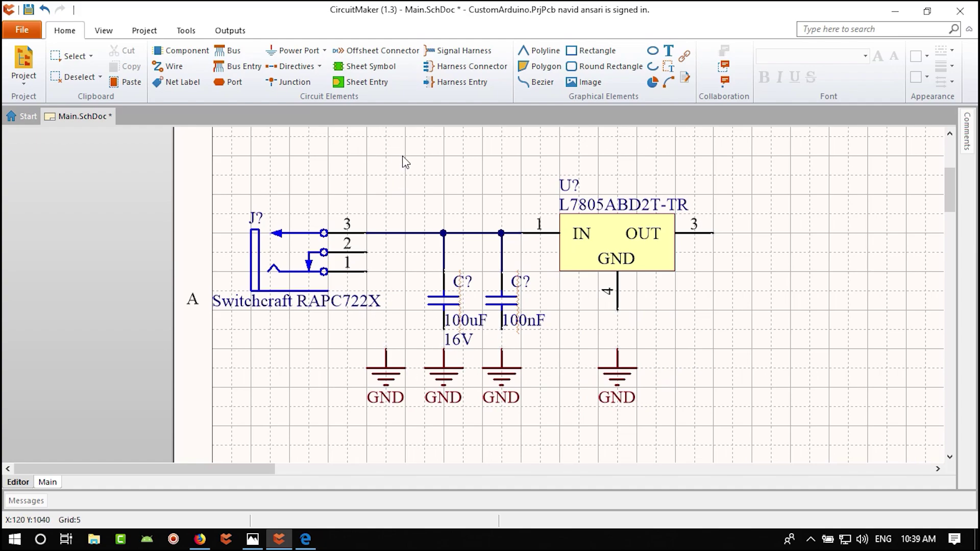
- Wire the jack, both capacitors and regulator pin 4 down to their GND symbols
left_click(168, 66)
left_click(367, 252)
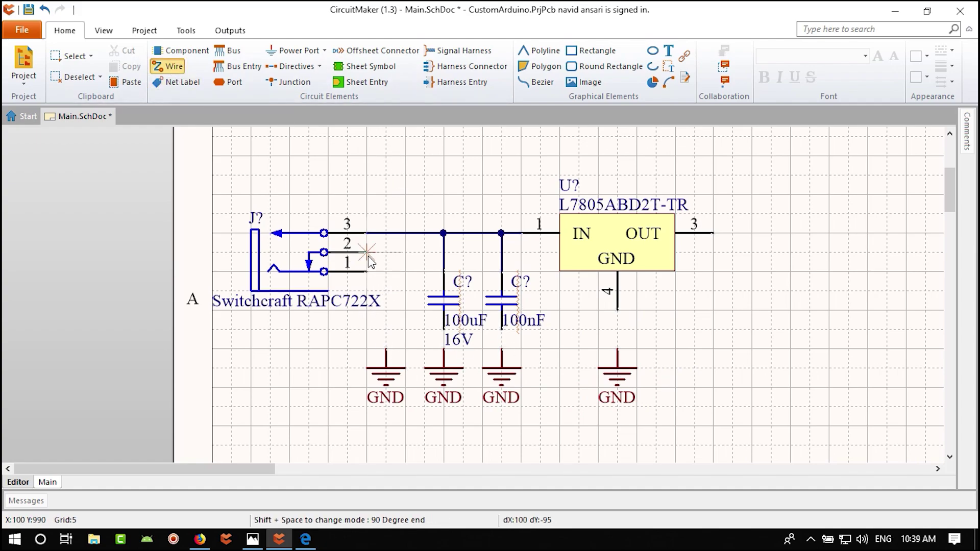
left_click(387, 350)
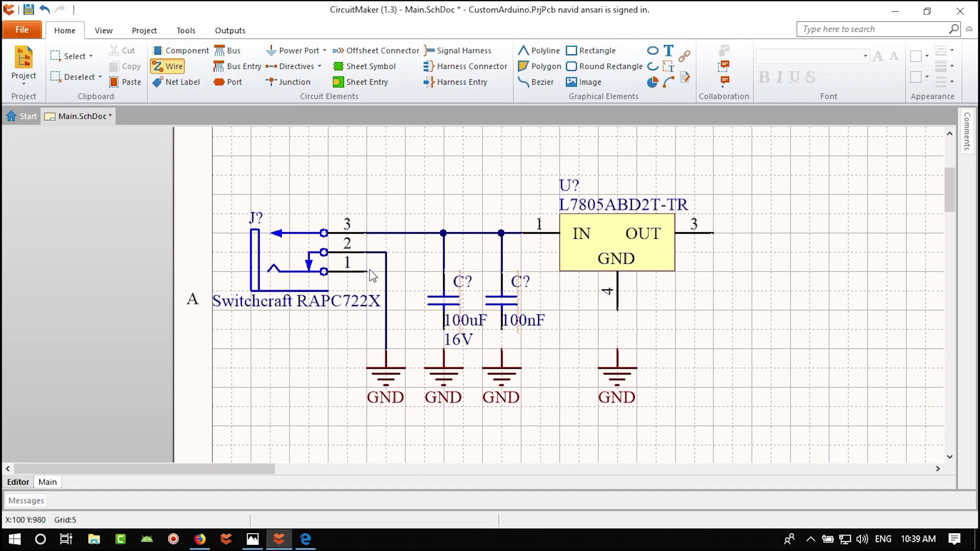
left_click(443, 327)
left_click(444, 351)
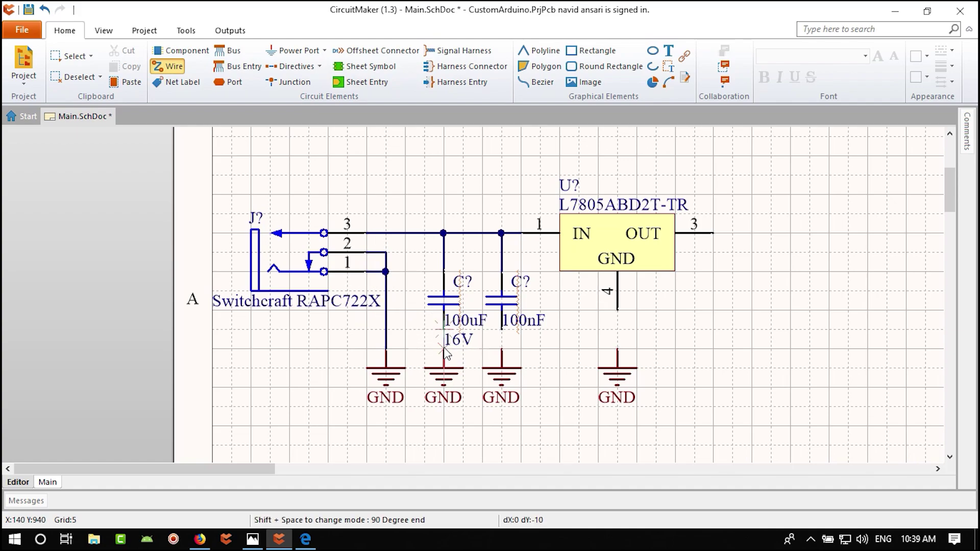
left_click(502, 327)
left_click(502, 350)
left_click(618, 309)
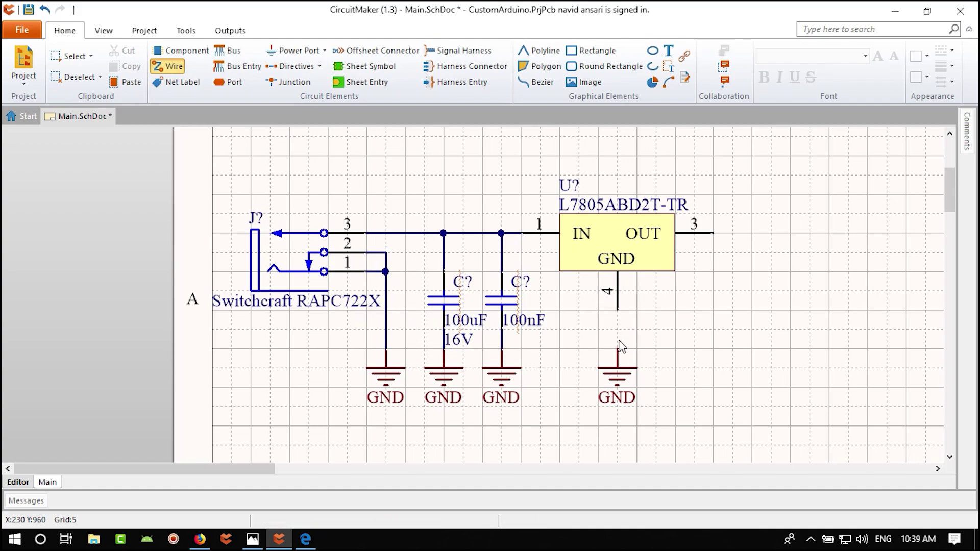
left_click(618, 350)
key("Escape")
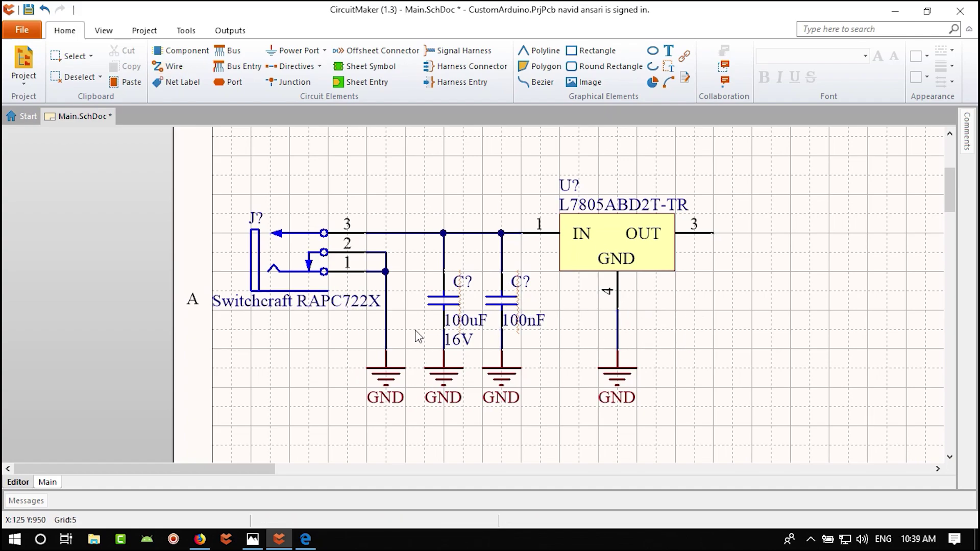
right_click_drag(437, 215, 441, 253)
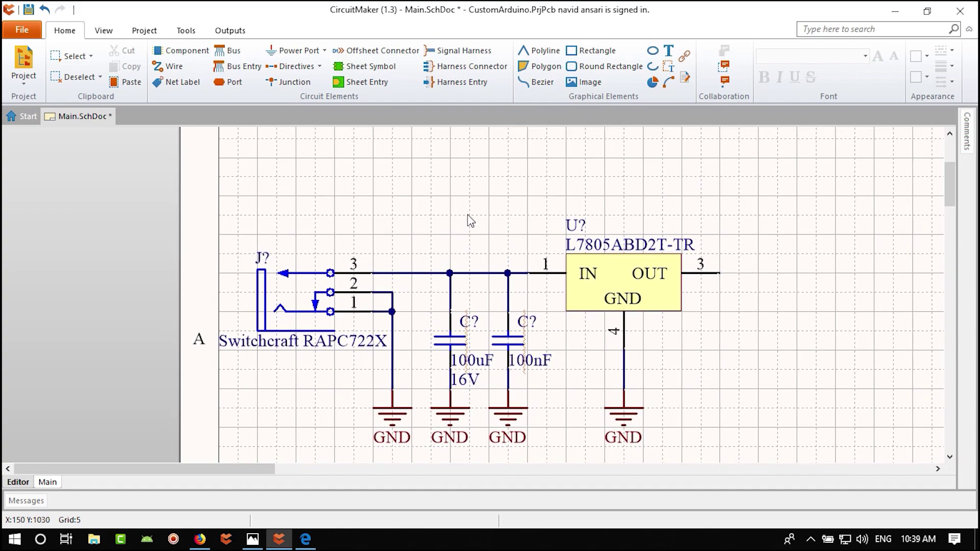
- Draw a note box above the input line between the DC jack and the regulator
left_click(685, 78)
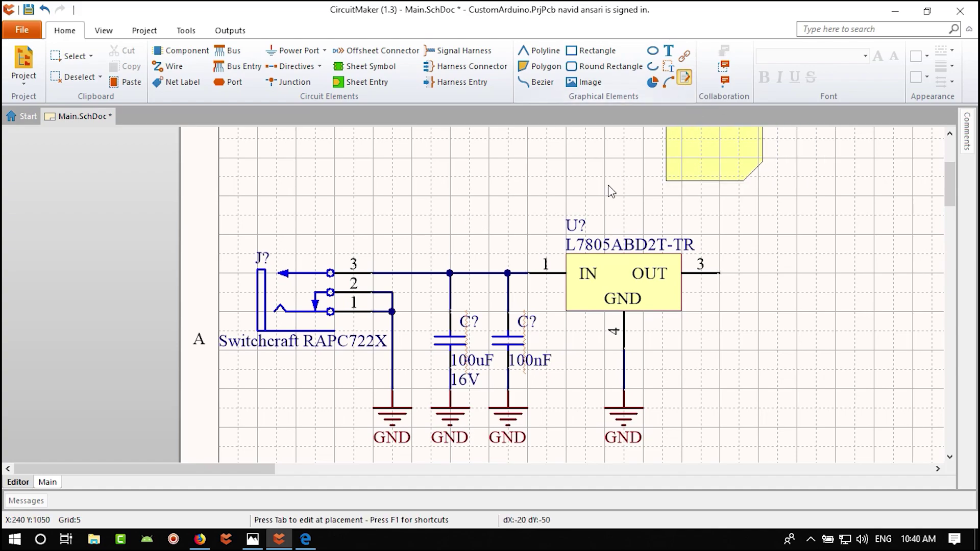
left_click(387, 264)
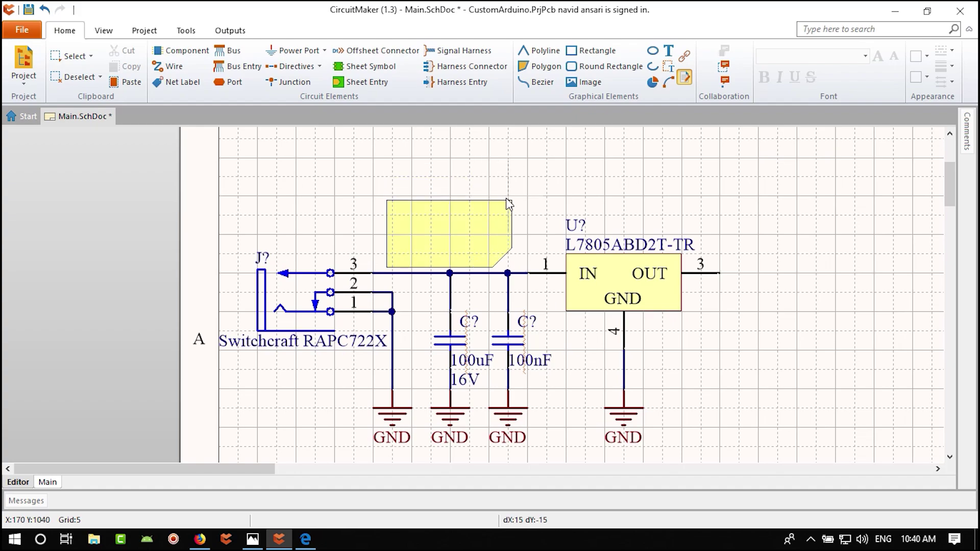
left_click(528, 209)
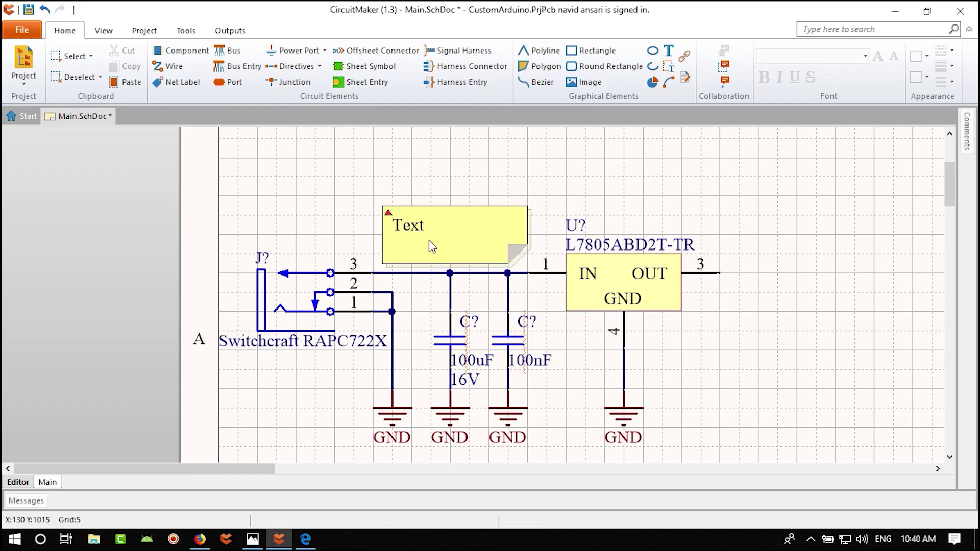
key("Escape")
- Replace the note's placeholder text with 'Vin Max = 16 V'
left_click(417, 226)
double_click(417, 225)
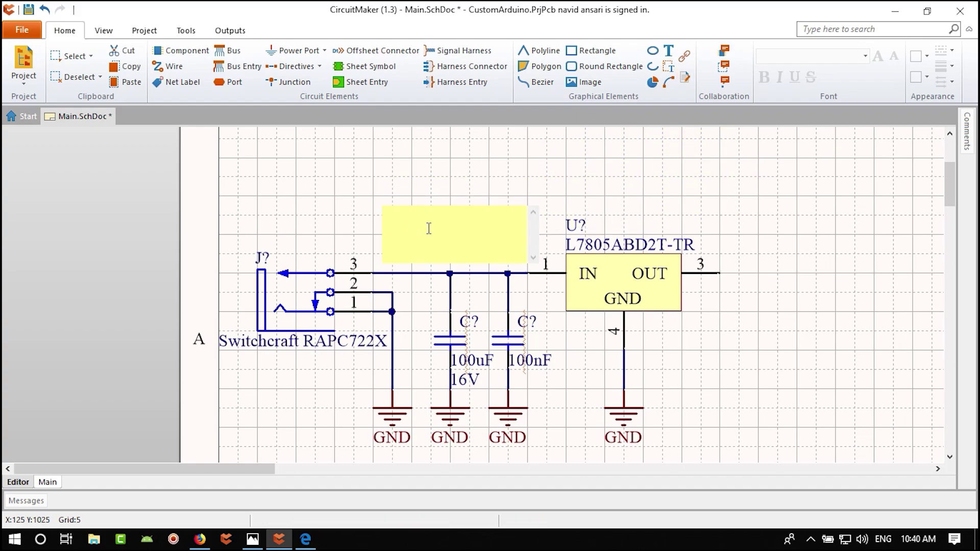
left_click_drag(431, 219, 386, 216)
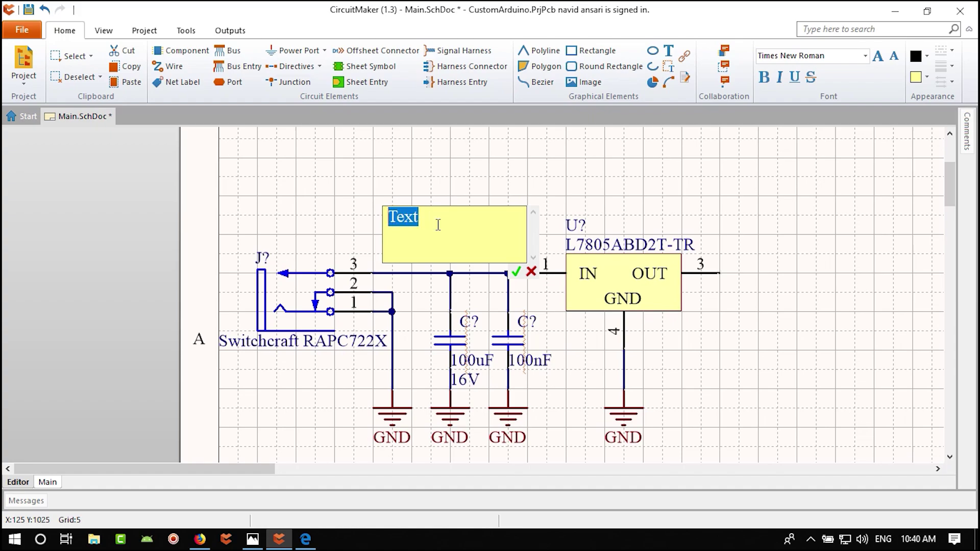
type("Vin")
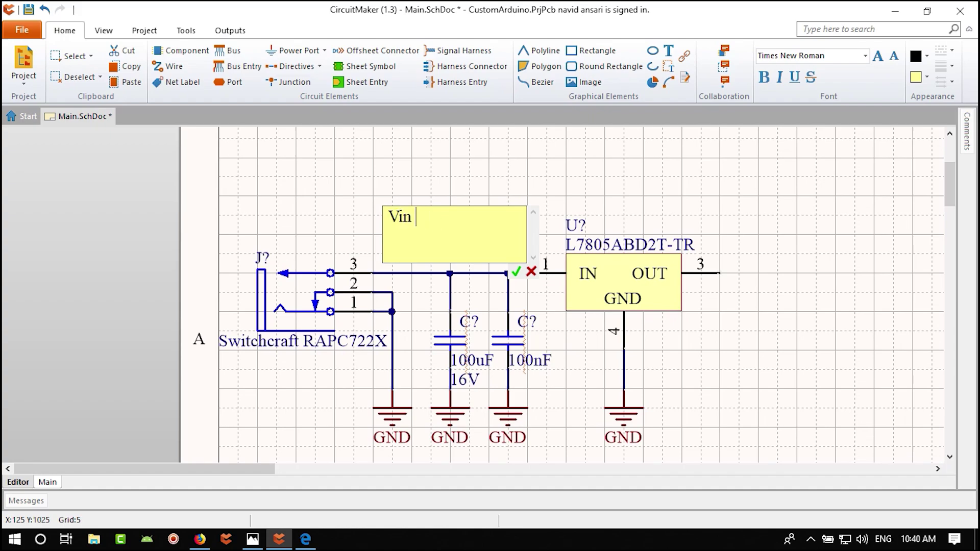
type(" Max = 16 V")
left_click(580, 177)
left_click(510, 189)
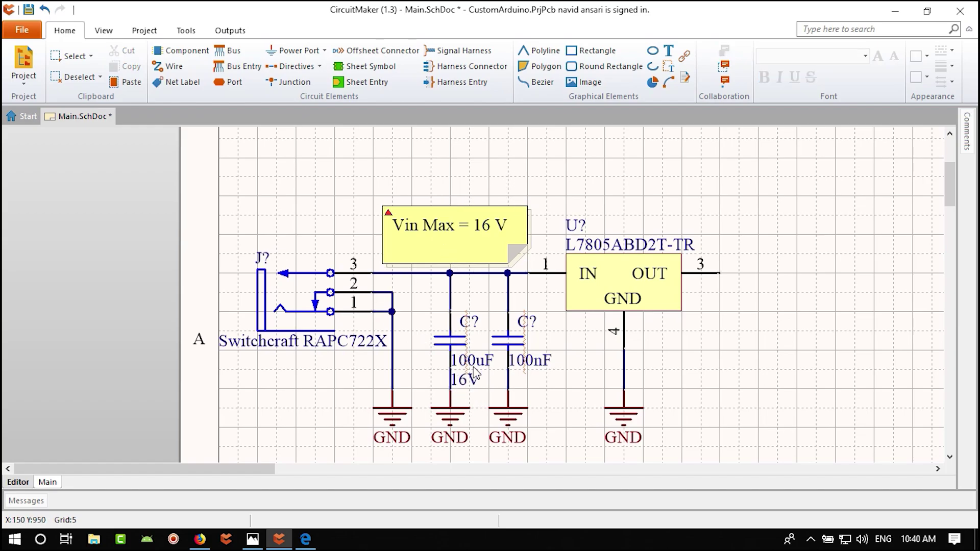
scroll(466, 360, "down", 2, "ctrl")
- Save all open documents so Main.SchDoc stores the finished input stage
right_click_drag(578, 381, 539, 374)
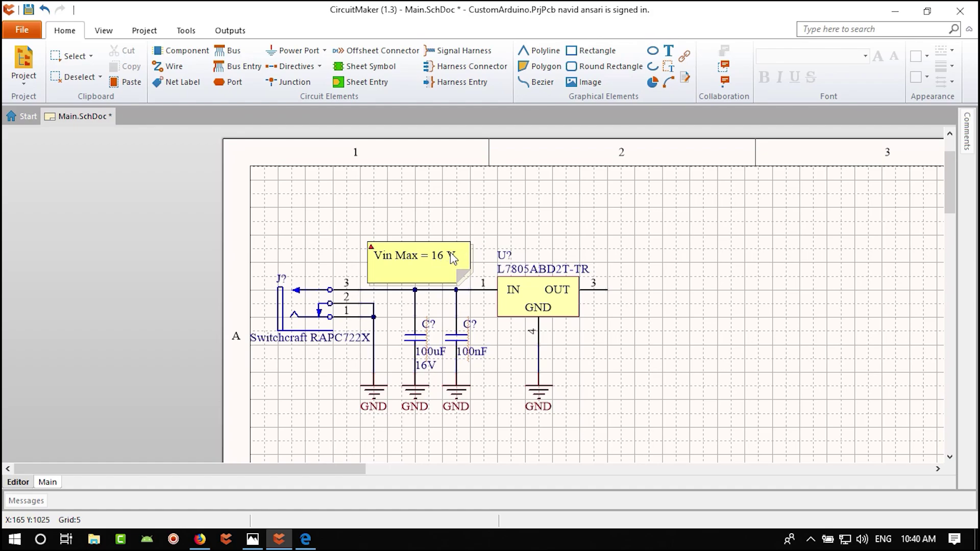
right_click_drag(597, 352, 564, 288)
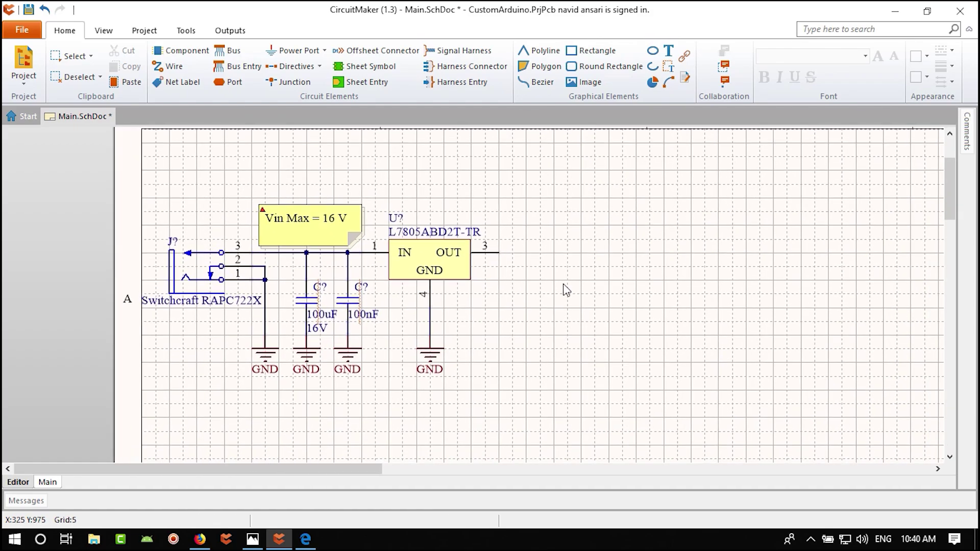
left_click(22, 30)
left_click(51, 135)
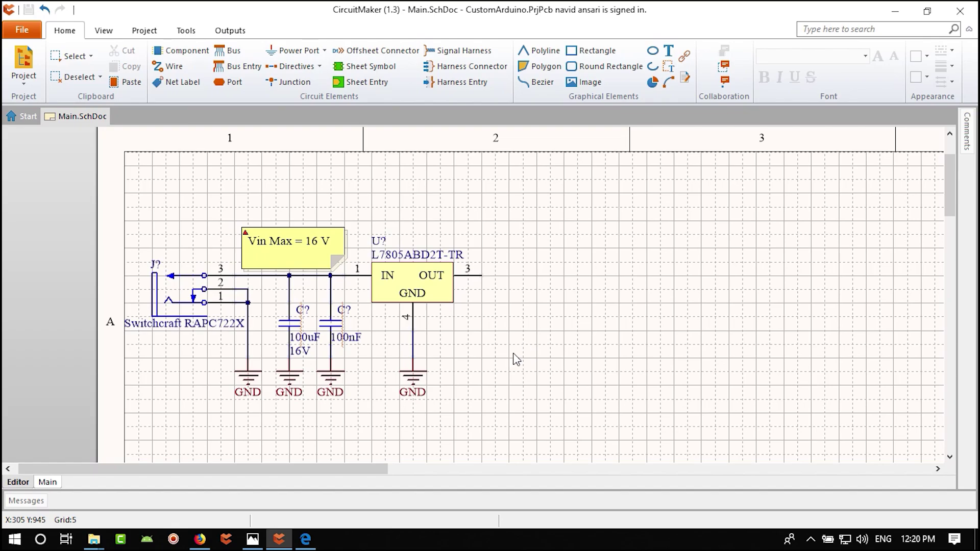
scroll(347, 337, "up", 5, "ctrl")
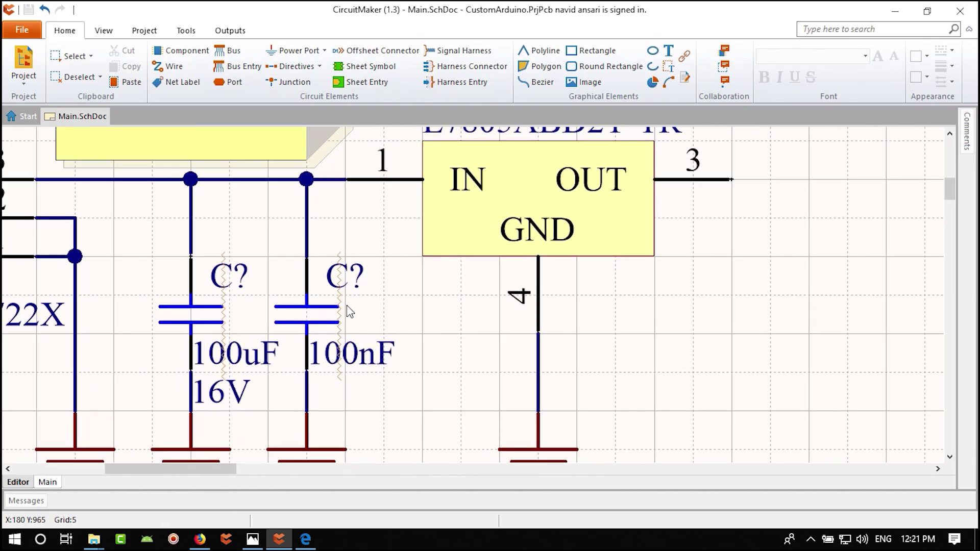
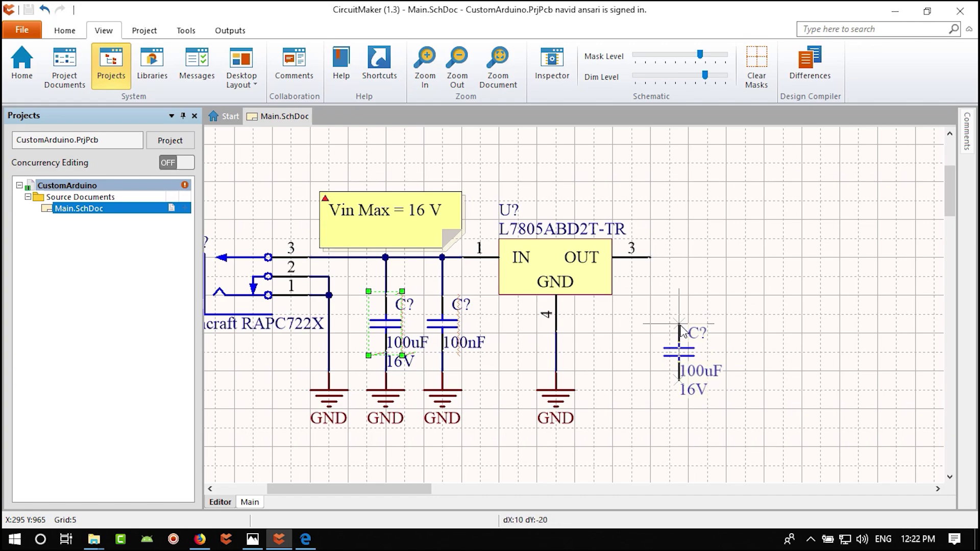
- Cancel the floating capacitor and paste a copy of the 100uF 16V capacitor right of the regulator
key("Page_Down")
key("Escape")
left_click(679, 330)
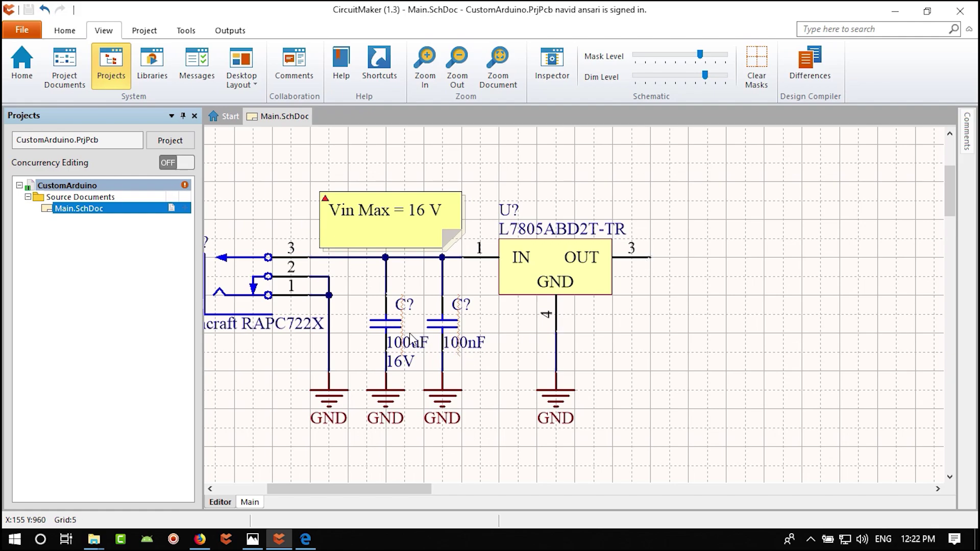
left_click(386, 325)
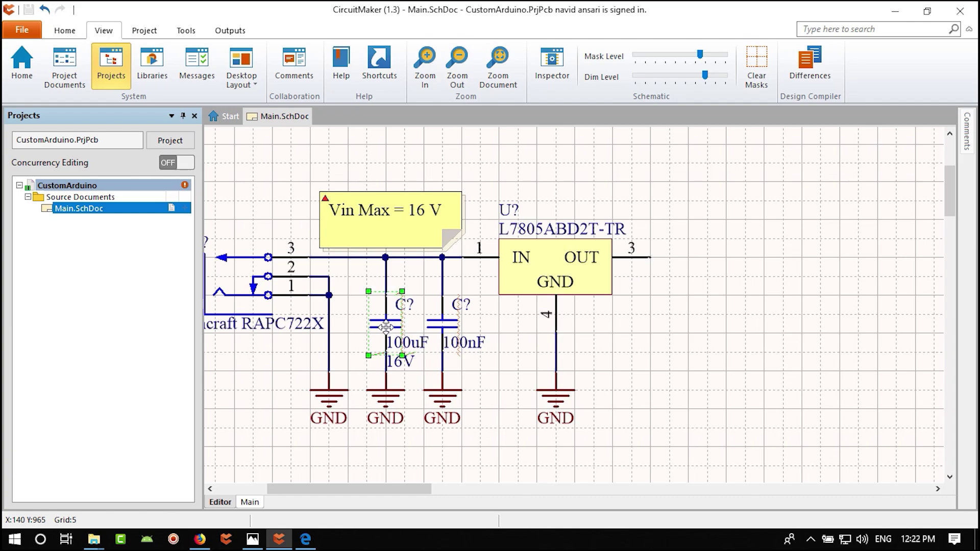
right_click(378, 323)
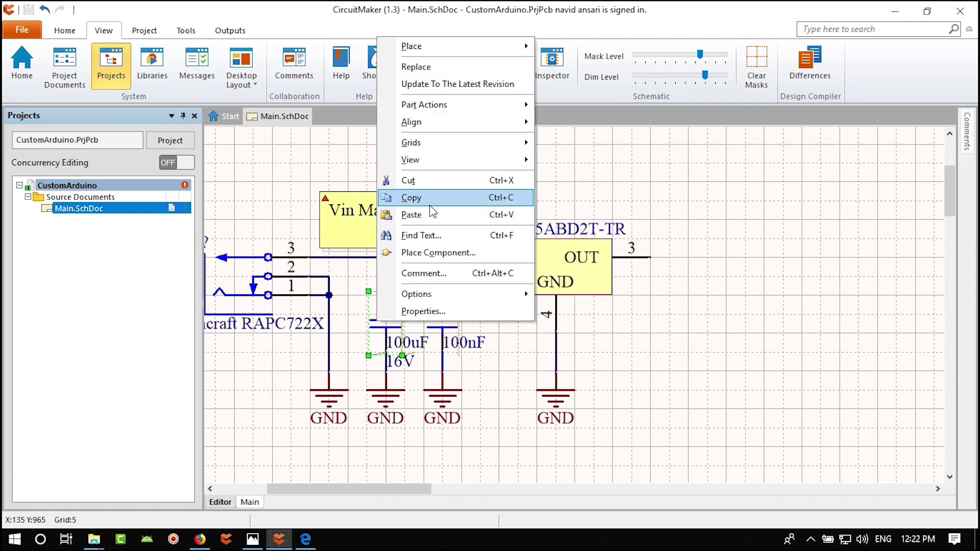
left_click(430, 198)
right_click(665, 306)
left_click(679, 204)
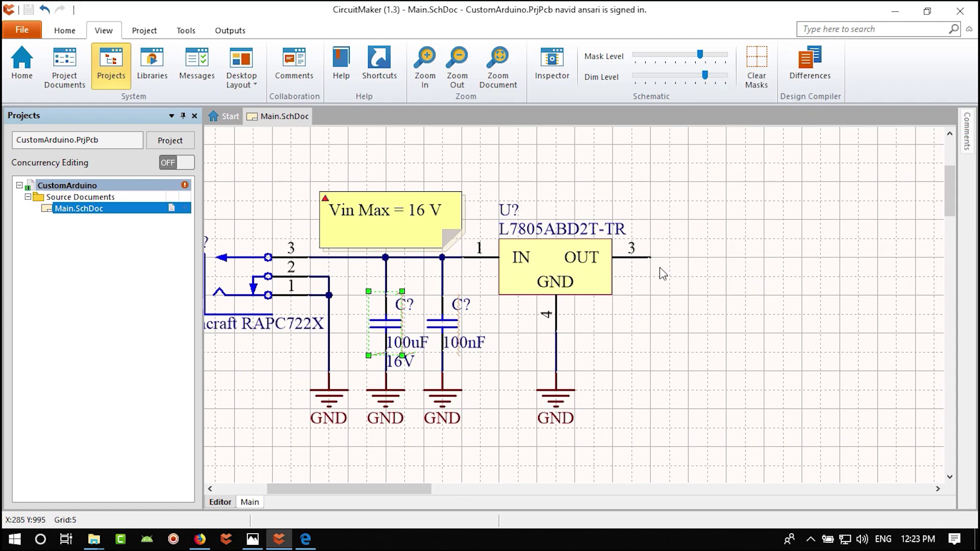
left_click(692, 305)
left_click(727, 290)
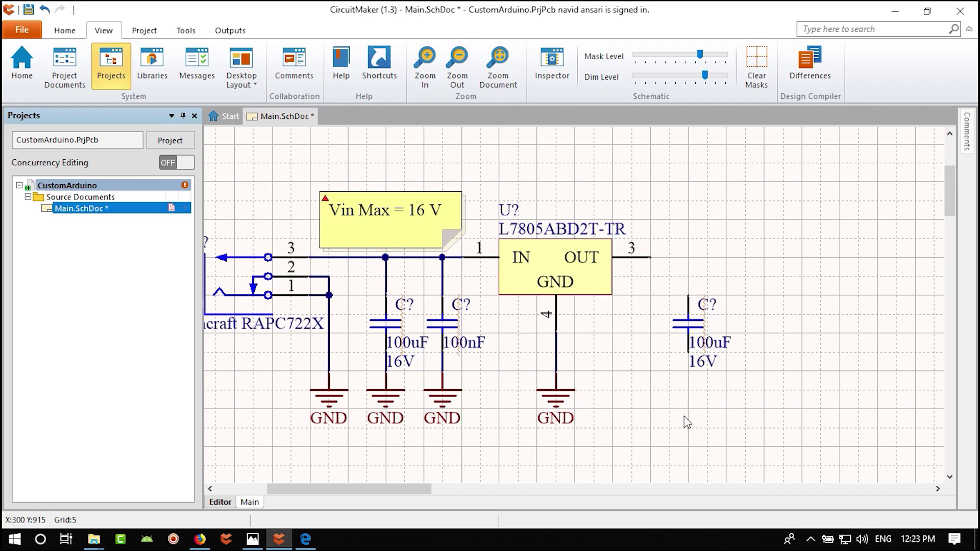
- Place a GND symbol below the new right-hand capacitor
key("ctrl+v")
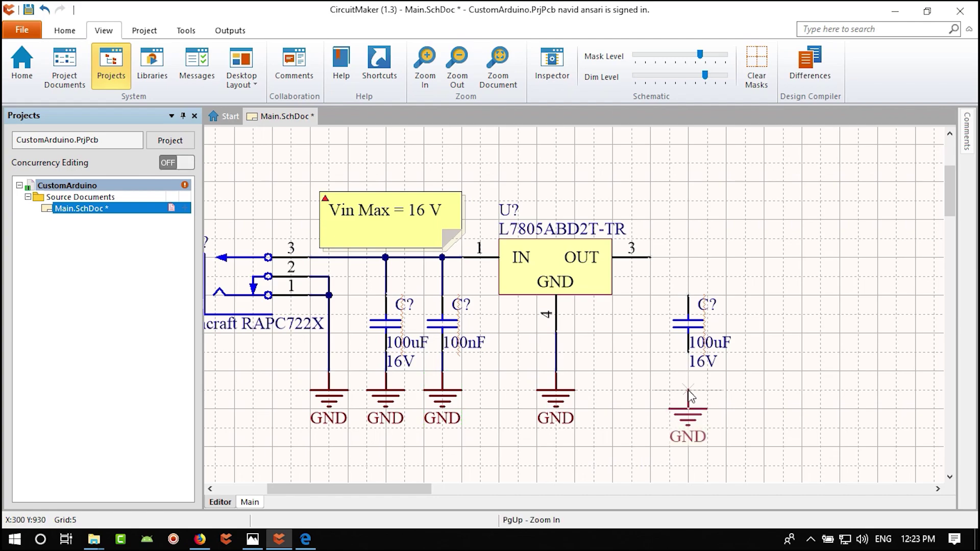
left_click(687, 376)
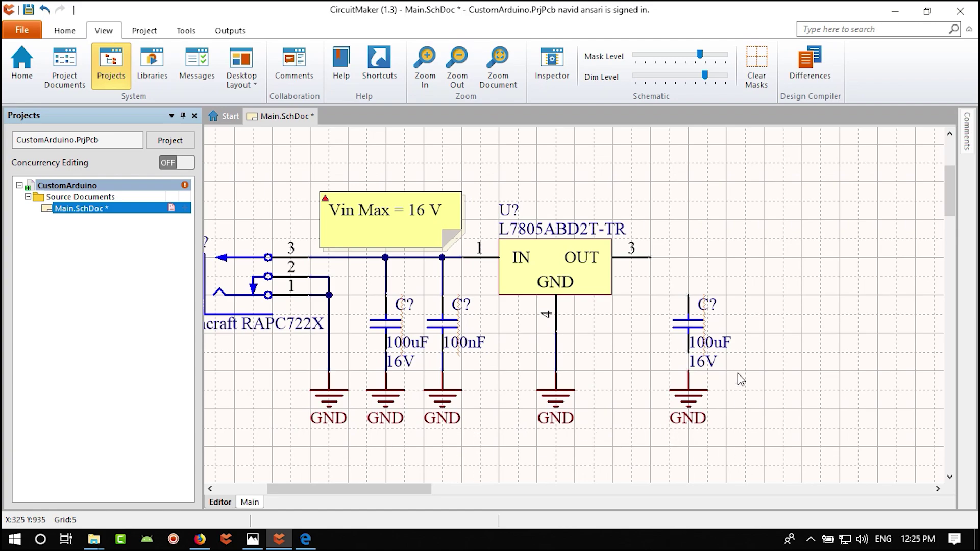
right_click_drag(782, 380, 671, 388)
- Wire the L7805 regulator's OUT pin 3 to the right capacitor's top lead
left_click(65, 30)
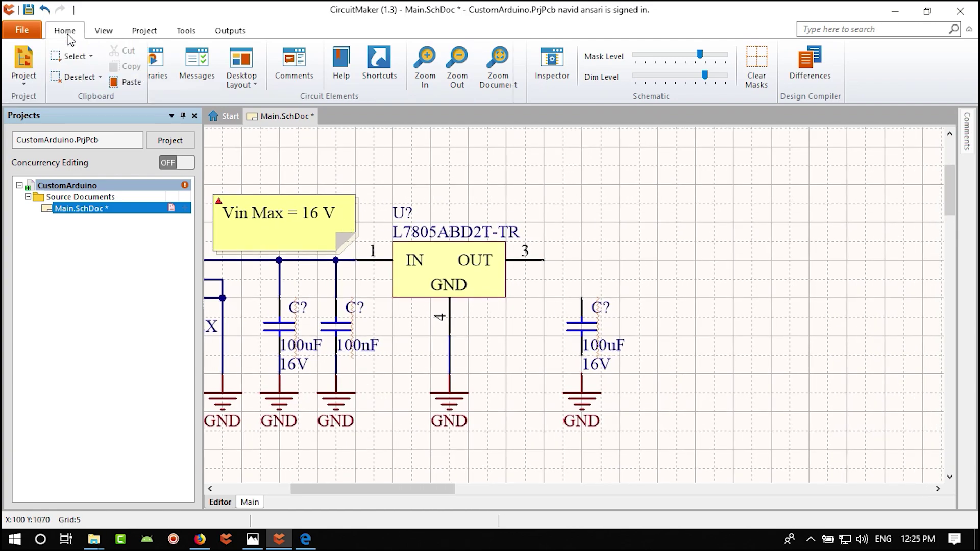
left_click(169, 66)
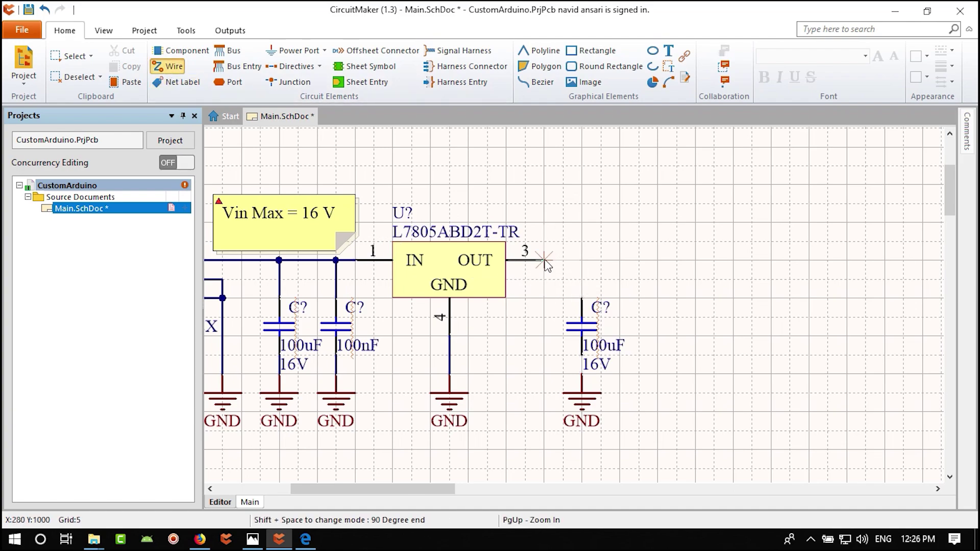
left_click(582, 298)
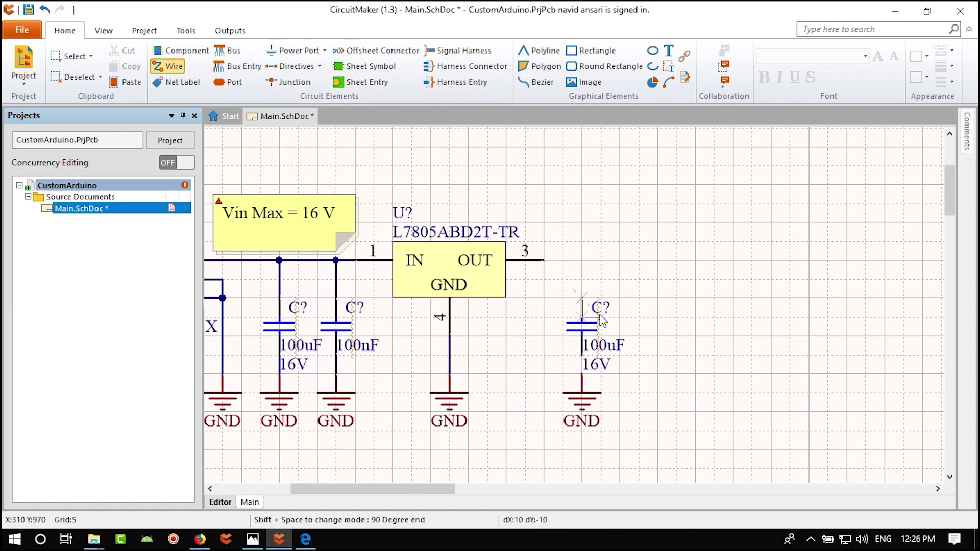
left_click(544, 260)
left_click(582, 355)
right_click(586, 378)
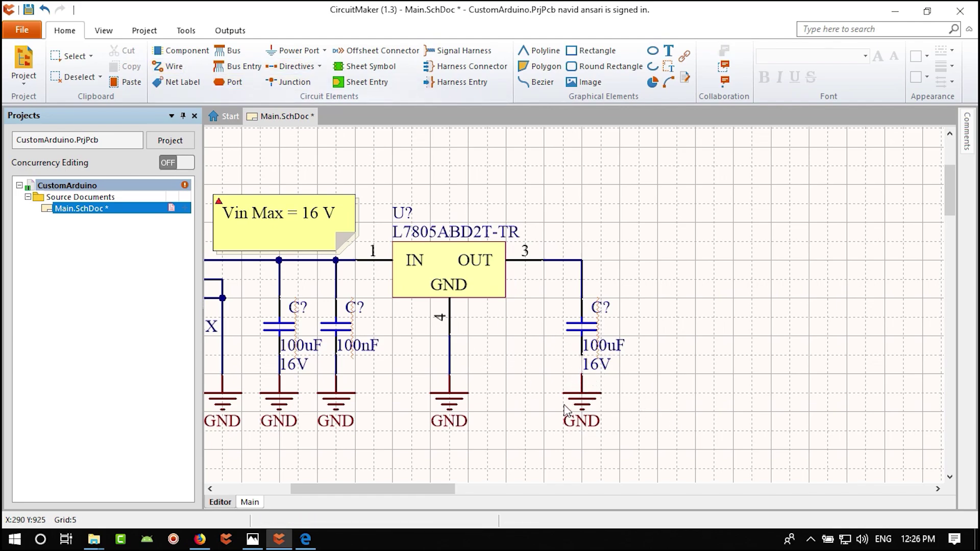
- Attach the GND symbol to the right capacitor's lower lead
scroll(595, 397, "up", 2, "ctrl")
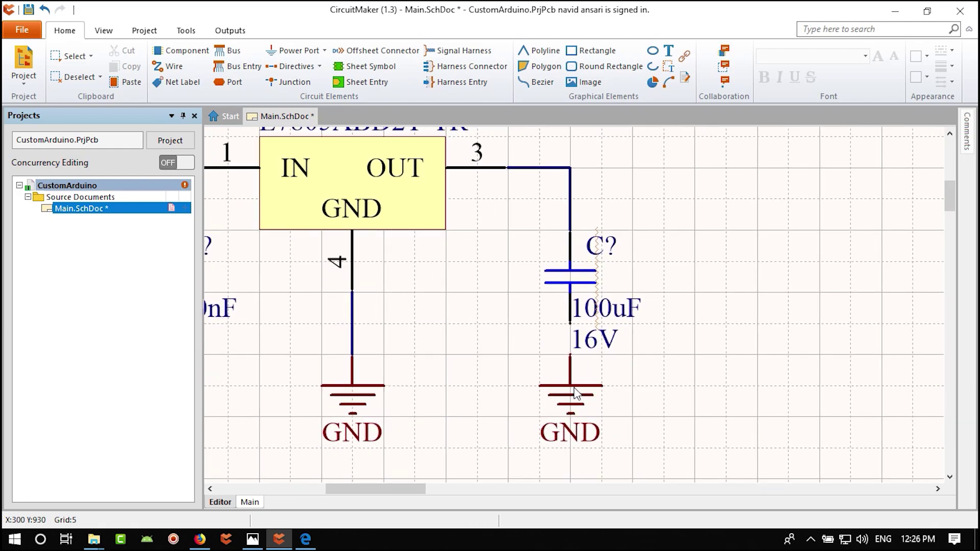
left_click_drag(583, 381, 576, 406)
left_click_drag(571, 353, 570, 353)
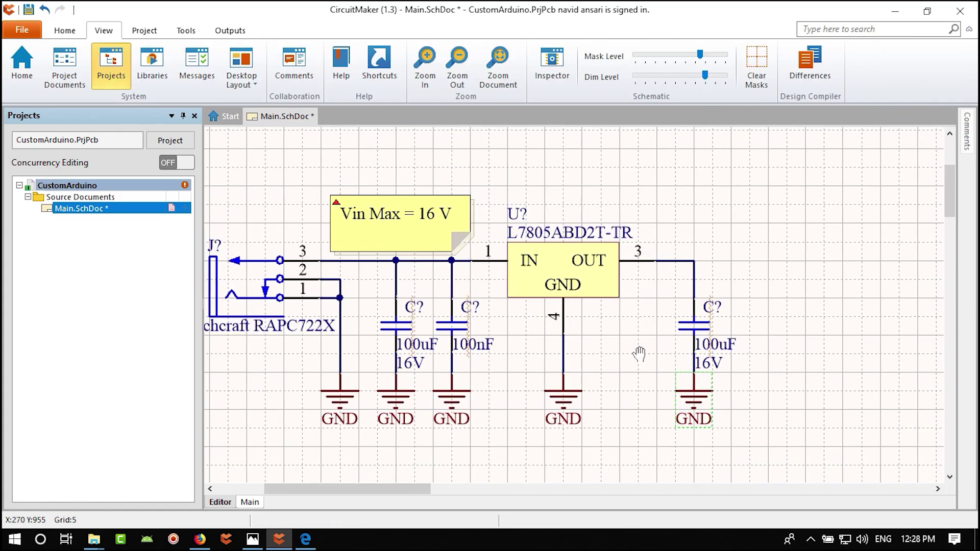
right_click_drag(640, 354, 662, 379)
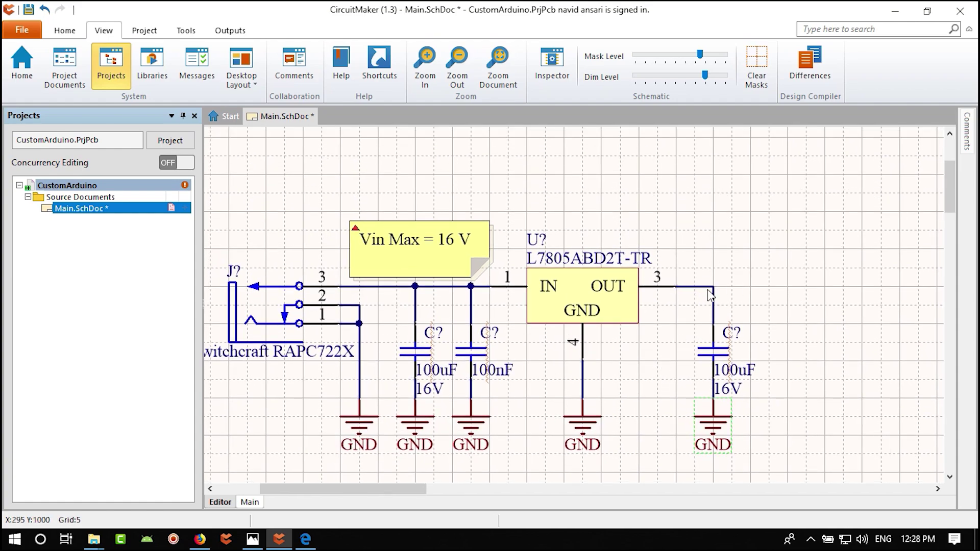
right_click_drag(748, 289, 695, 290)
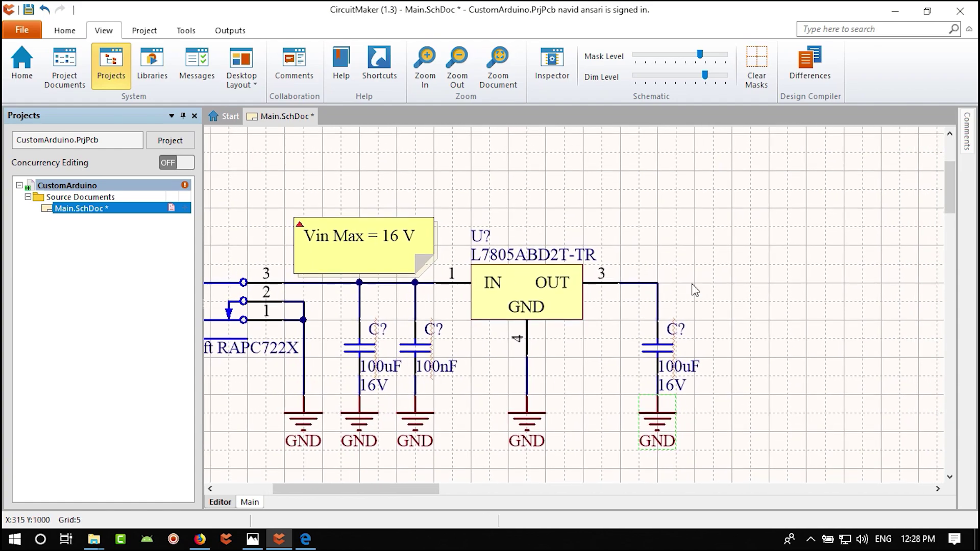
left_click(65, 30)
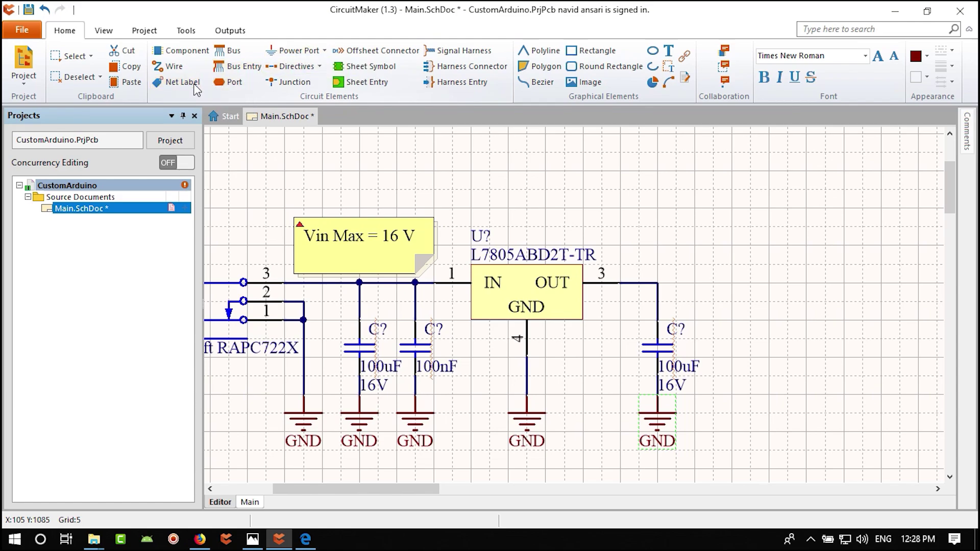
- Place a net label named 5V on the regulator's OUT wire above the right capacitor
left_click(183, 84)
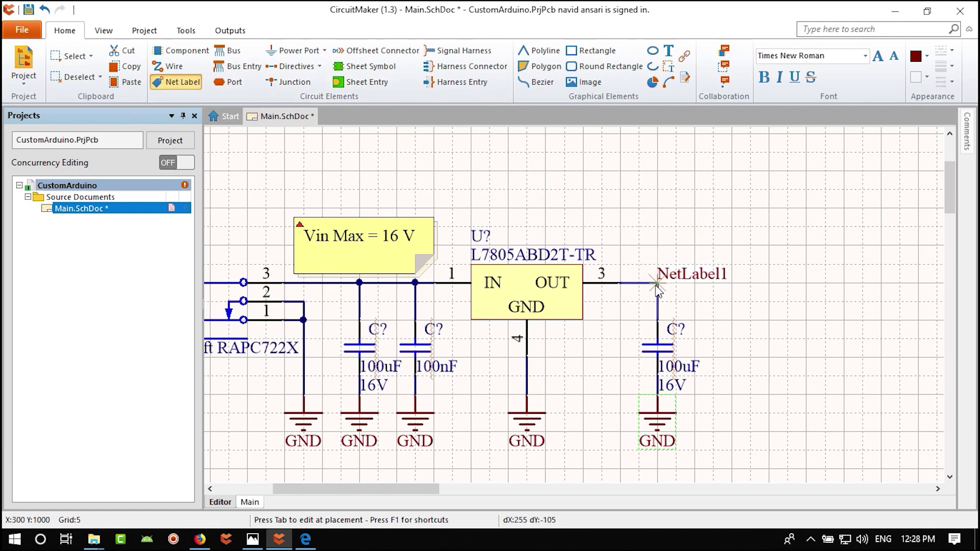
key("Tab")
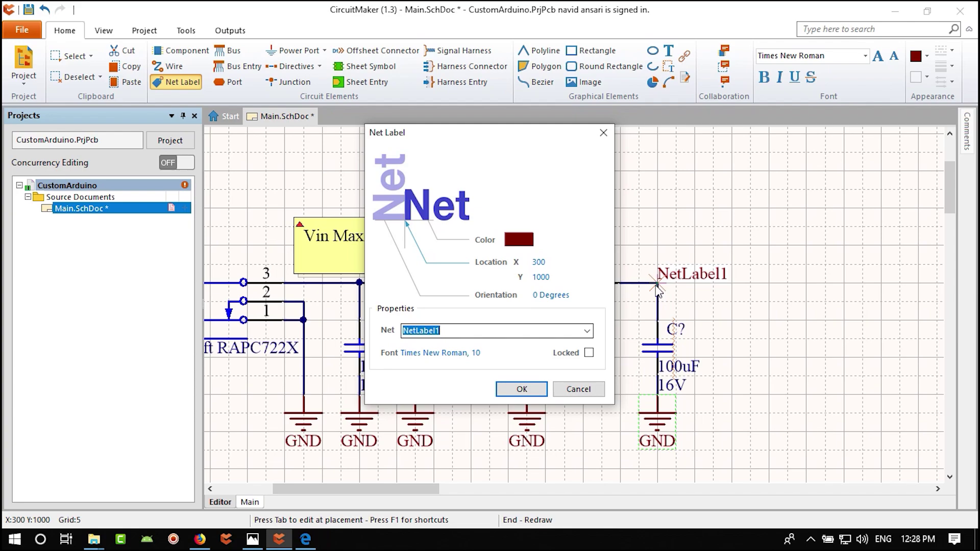
type("5V")
left_click(522, 389)
left_click(657, 284)
key("Escape")
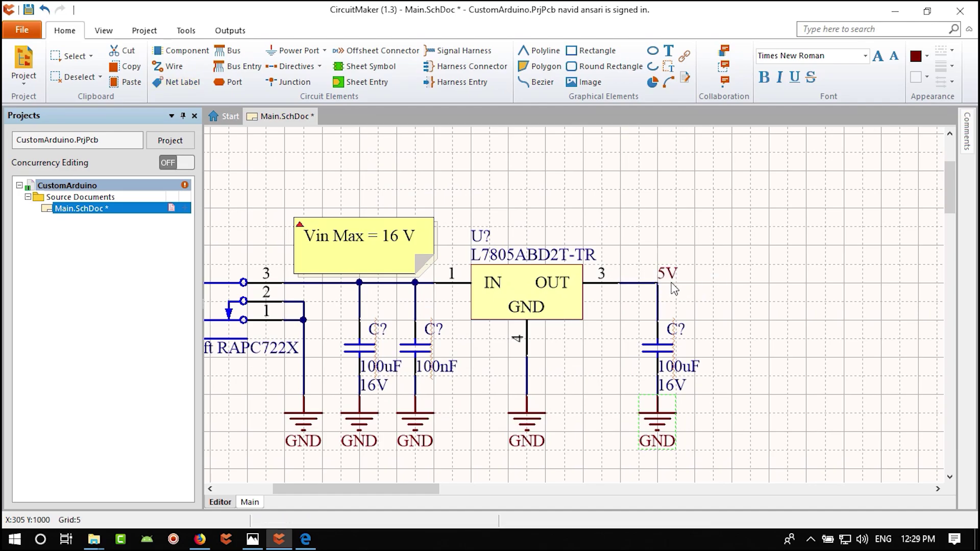
scroll(674, 288, "down", 2, "ctrl")
right_click_drag(746, 372, 622, 350)
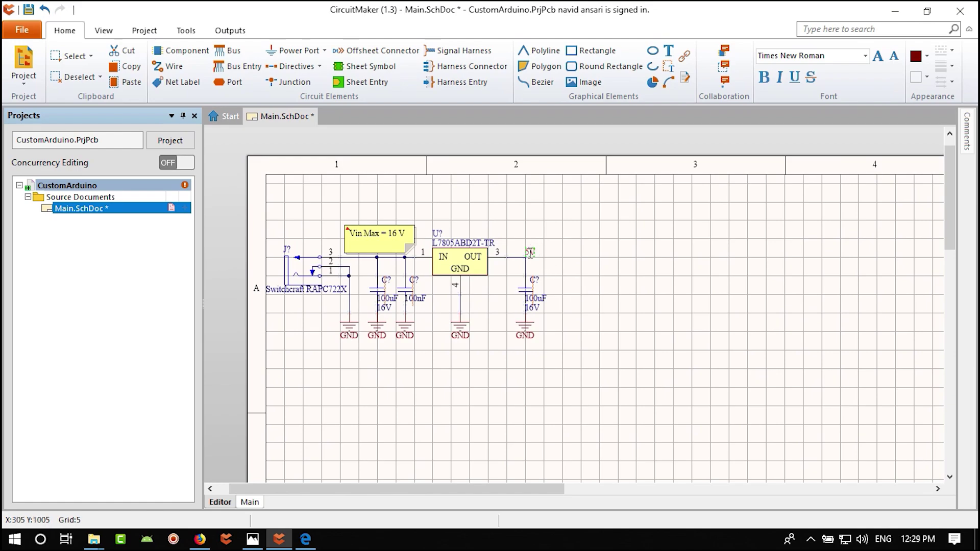
- Replace the 5V net label with a +5 power port placed above the OUT wire
scroll(536, 257, "up", 2, "ctrl")
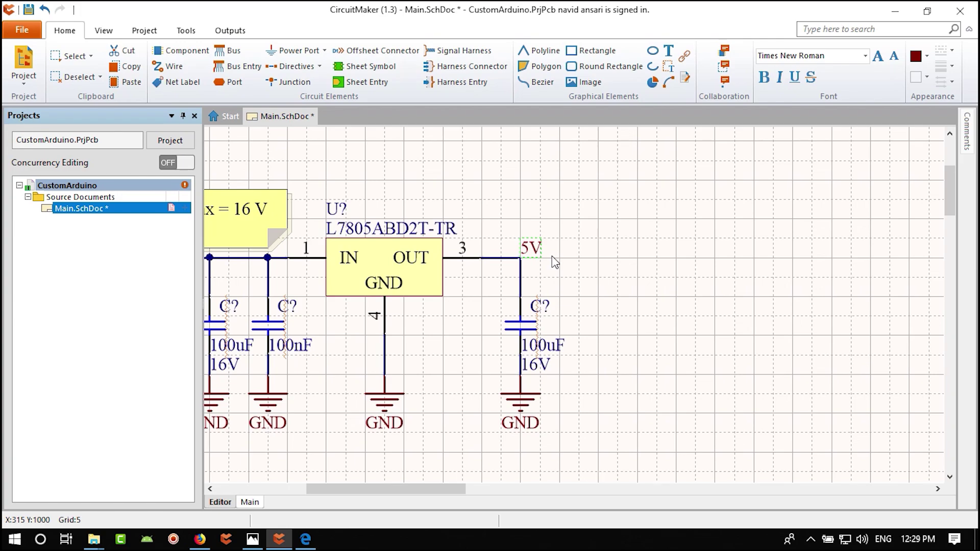
right_click_drag(580, 259, 580, 285)
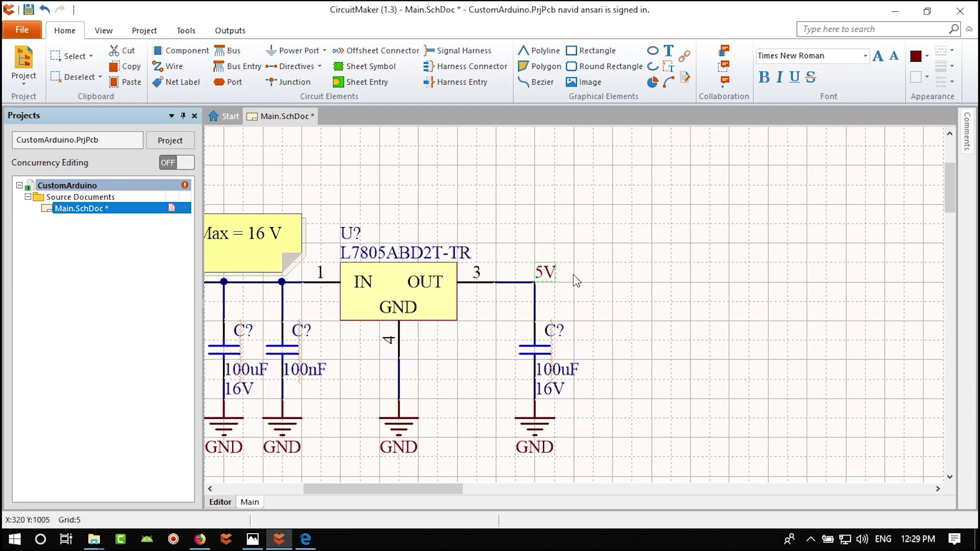
key("Delete")
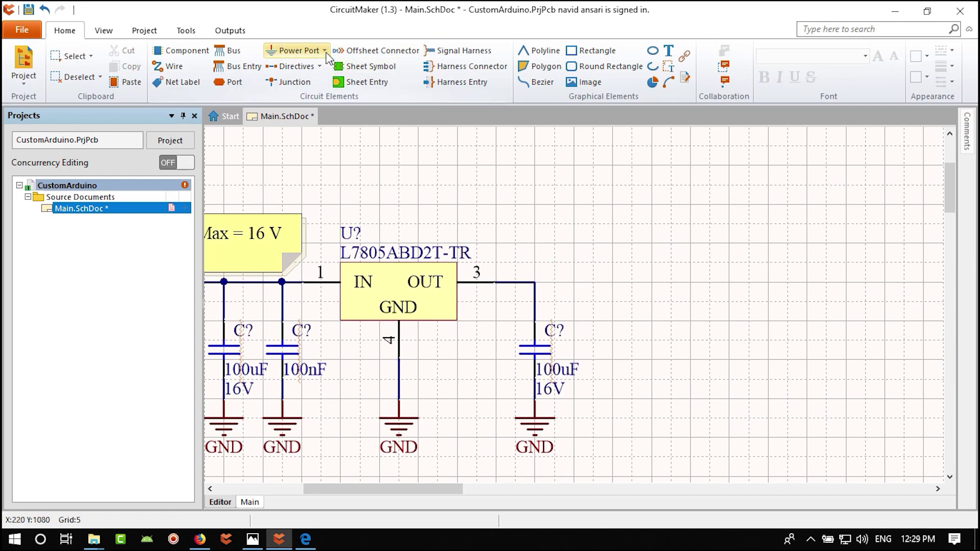
left_click(325, 51)
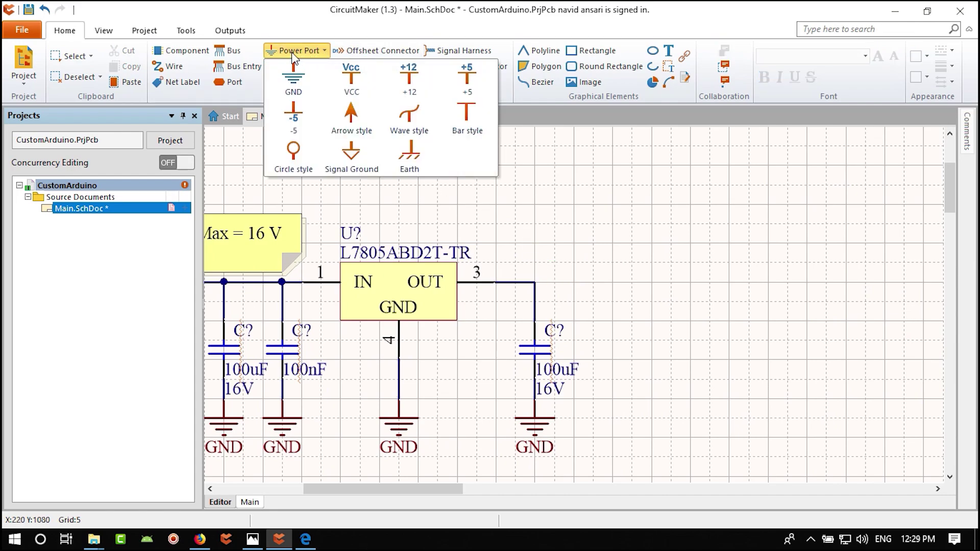
left_click(476, 82)
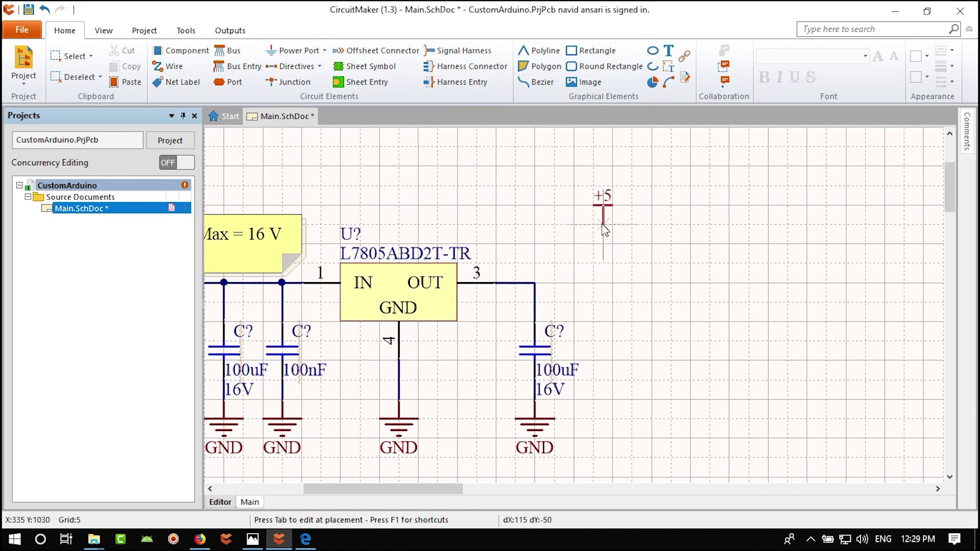
left_click(535, 282)
key("Escape")
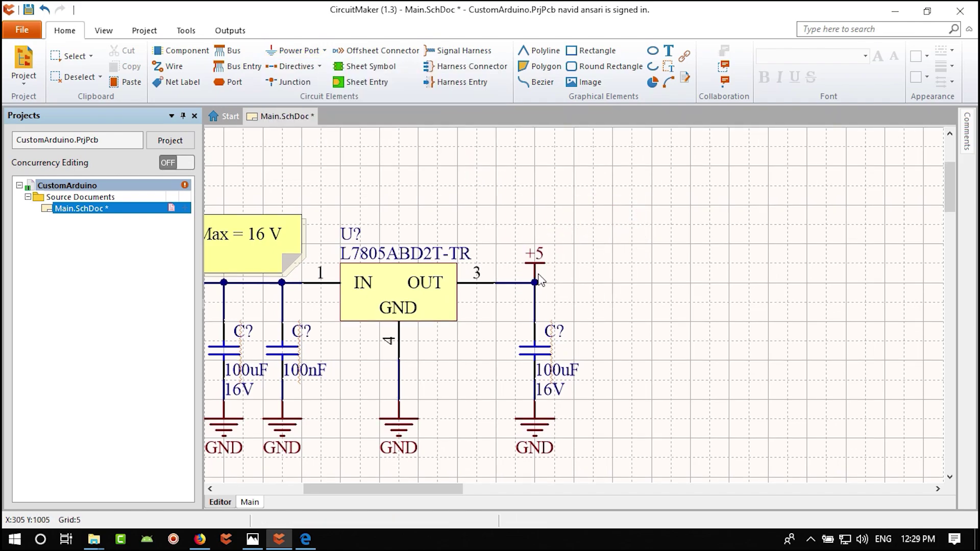
left_click(535, 270)
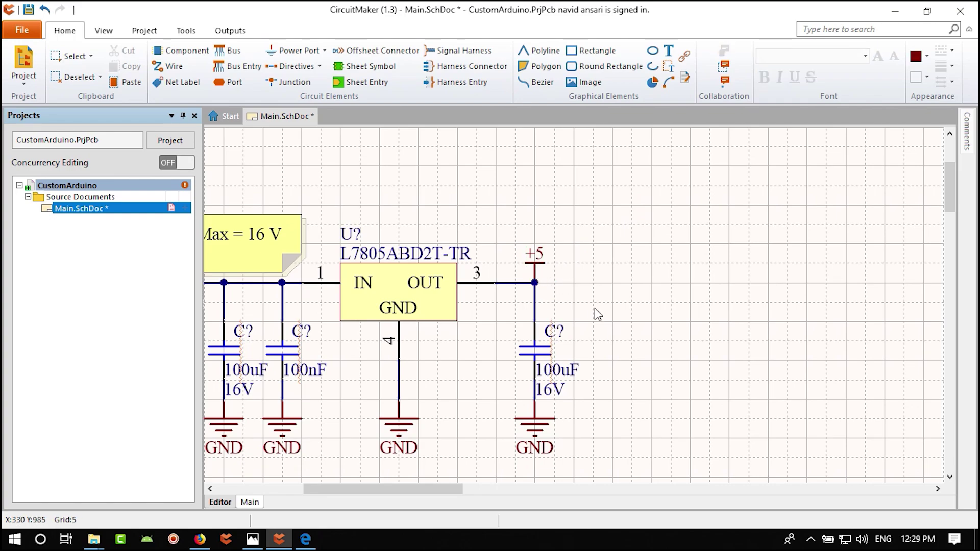
key("Delete")
left_click(307, 51)
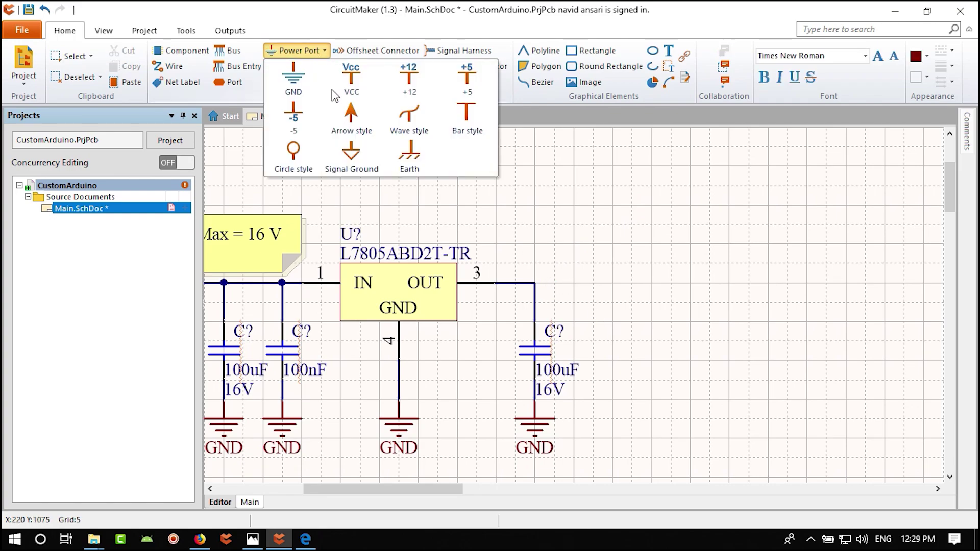
left_click(466, 74)
left_click(534, 243)
key("Escape")
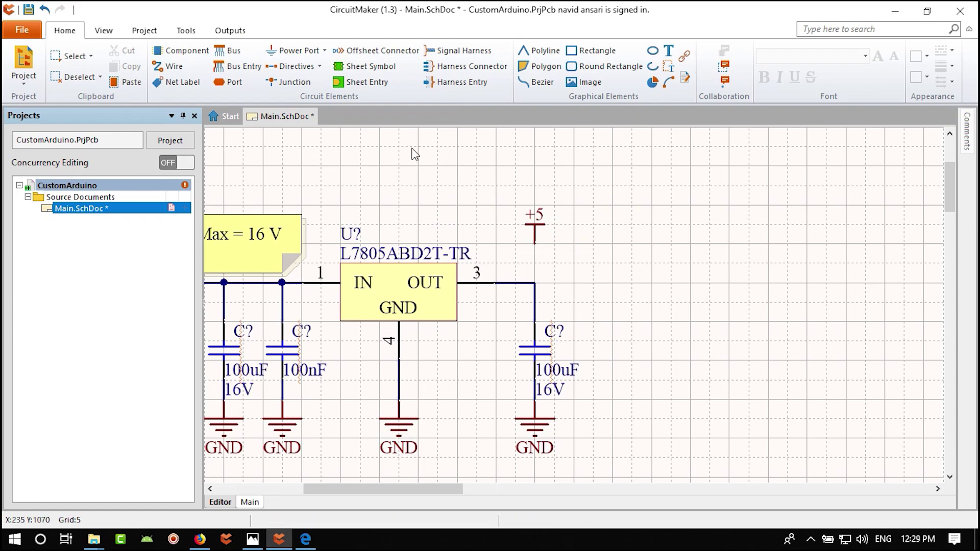
- Wire the +5 port down to the regulator's OUT line
left_click(103, 32)
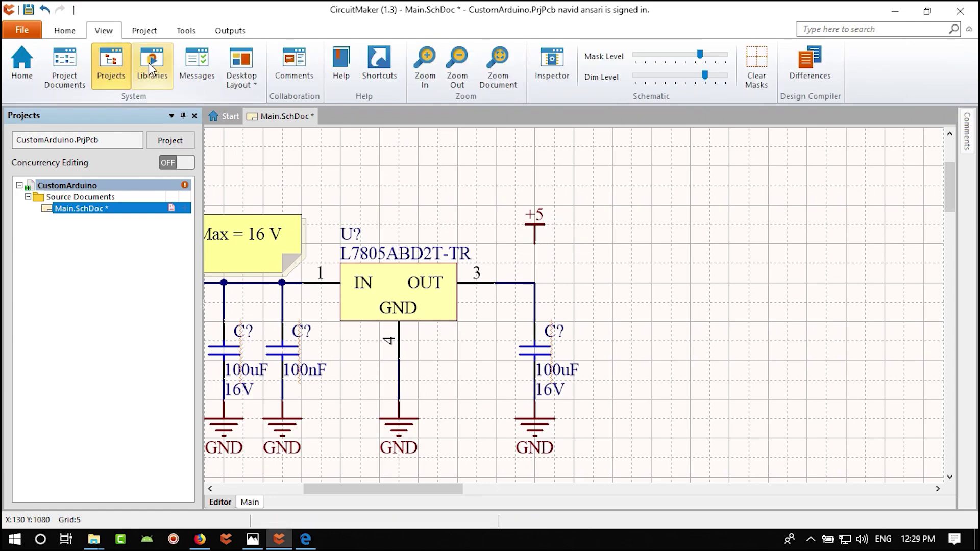
left_click(65, 31)
left_click(169, 66)
left_click(536, 244)
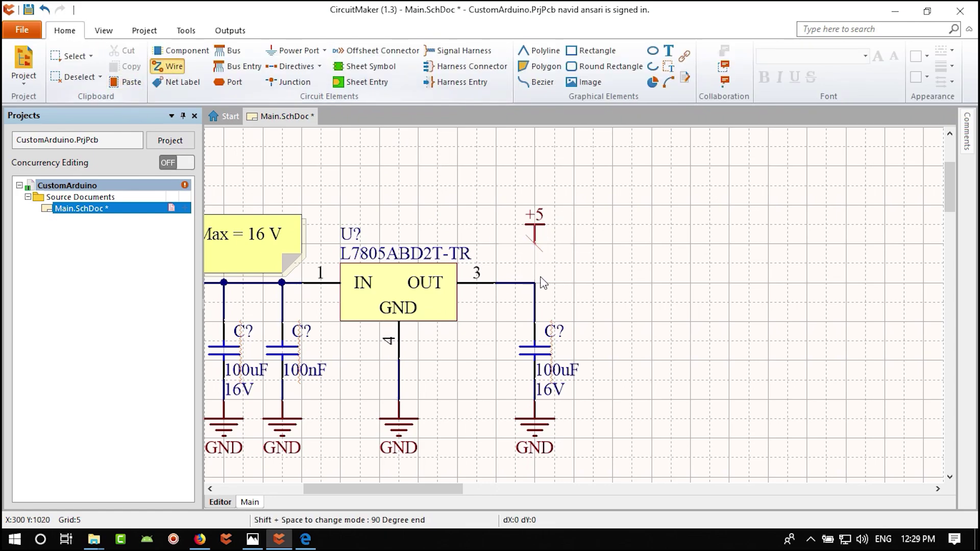
left_click(535, 283)
key("Escape")
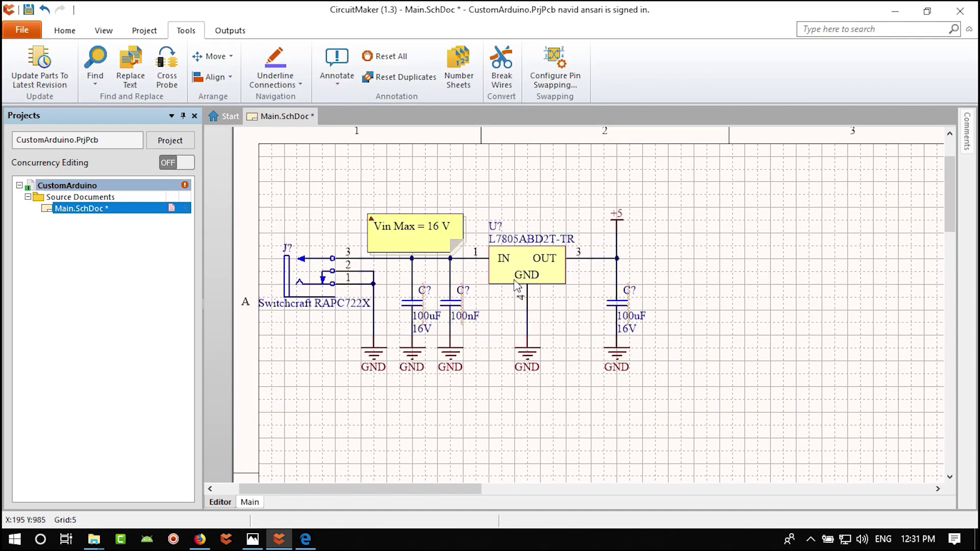
left_click(252, 540)
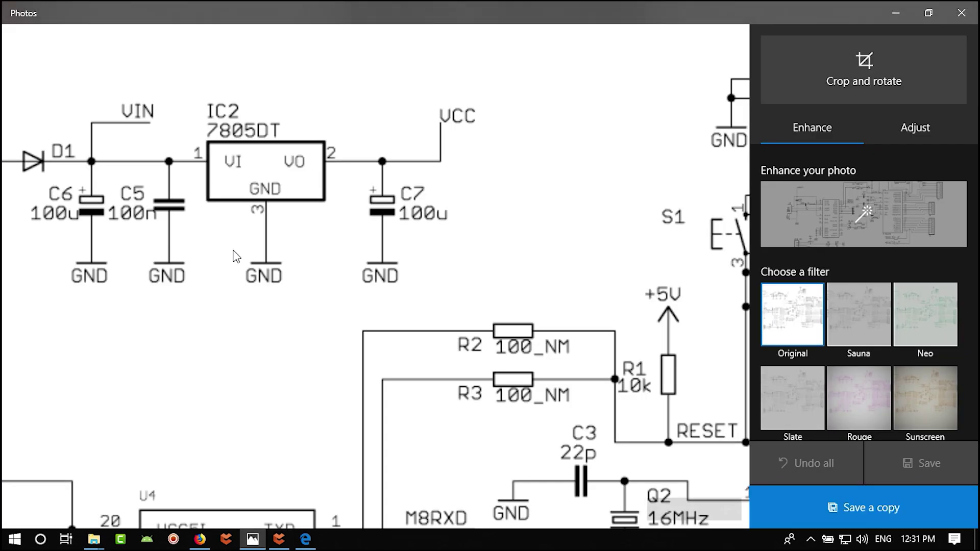
scroll(317, 350, "down", 5, "ctrl")
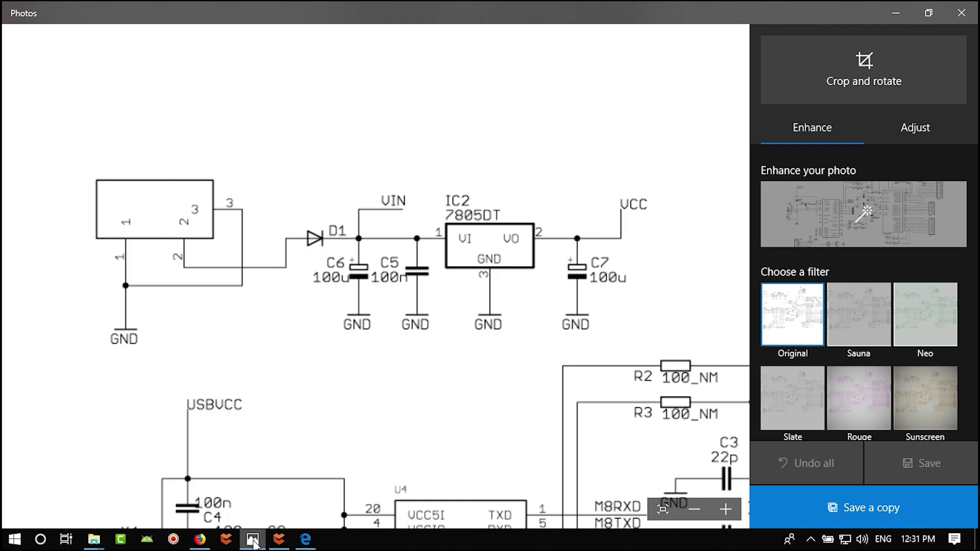
left_click(279, 540)
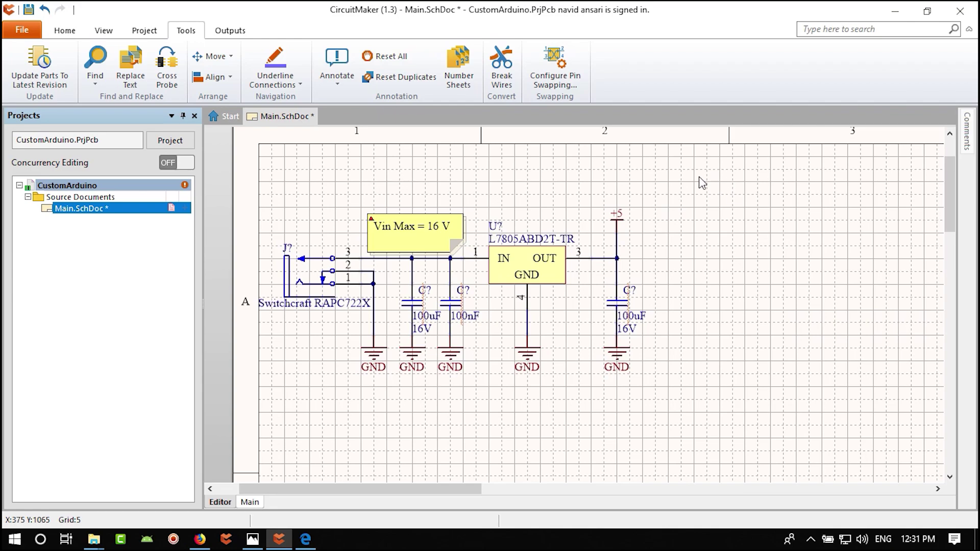
- Cut and re-paste the whole regulator circuit with its Vin Max note, shifting it right
left_click_drag(707, 176, 236, 424)
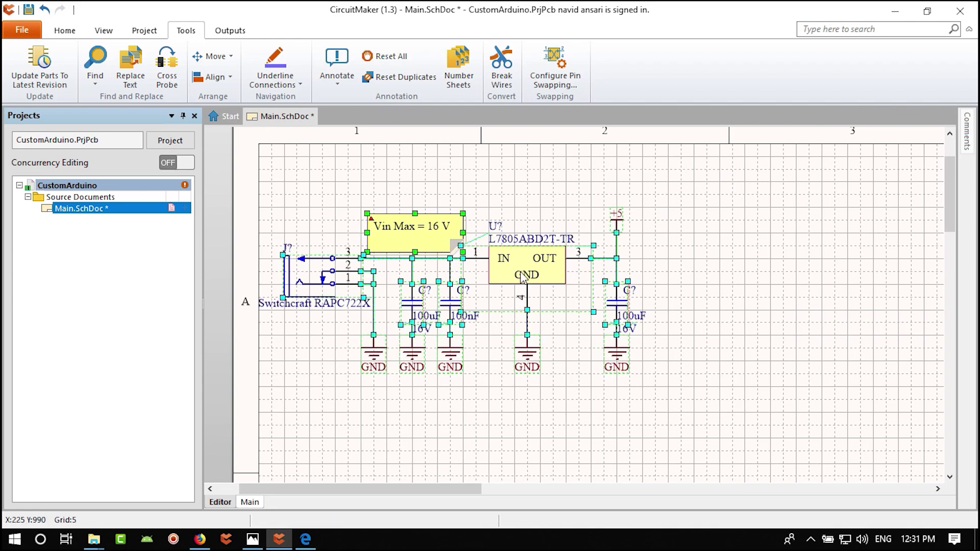
key("Delete")
key("ctrl+v")
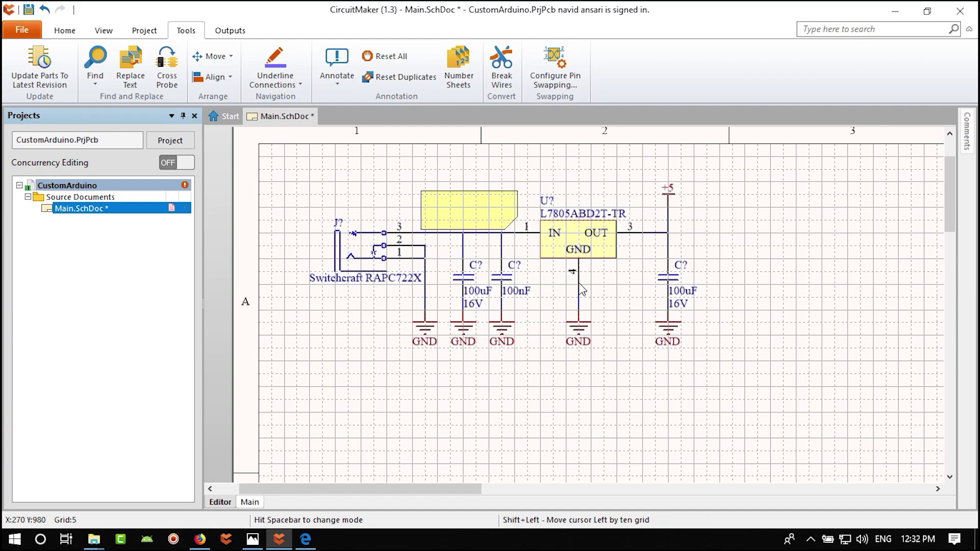
left_click(580, 284)
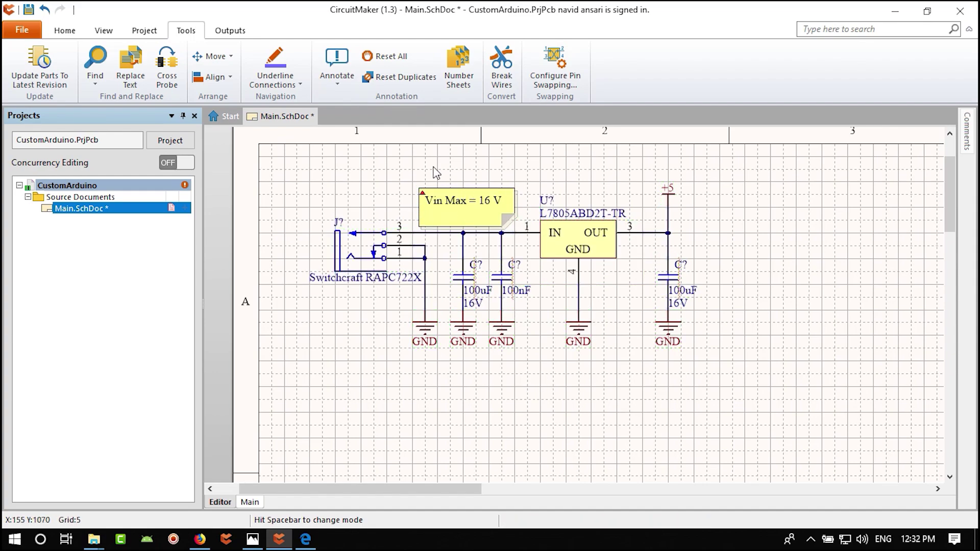
left_click(68, 31)
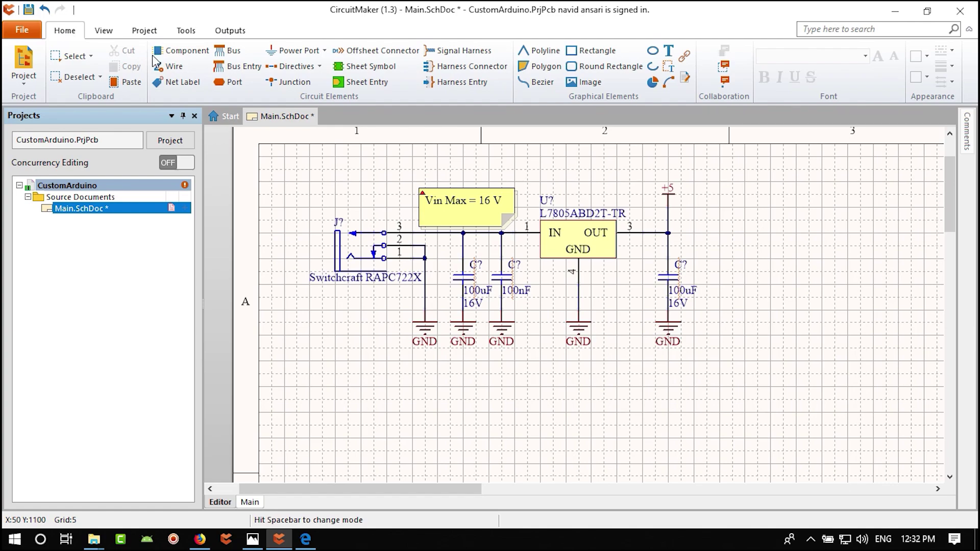
- Draw a rectangle around the power supply circuit and make it transparent
left_click(591, 50)
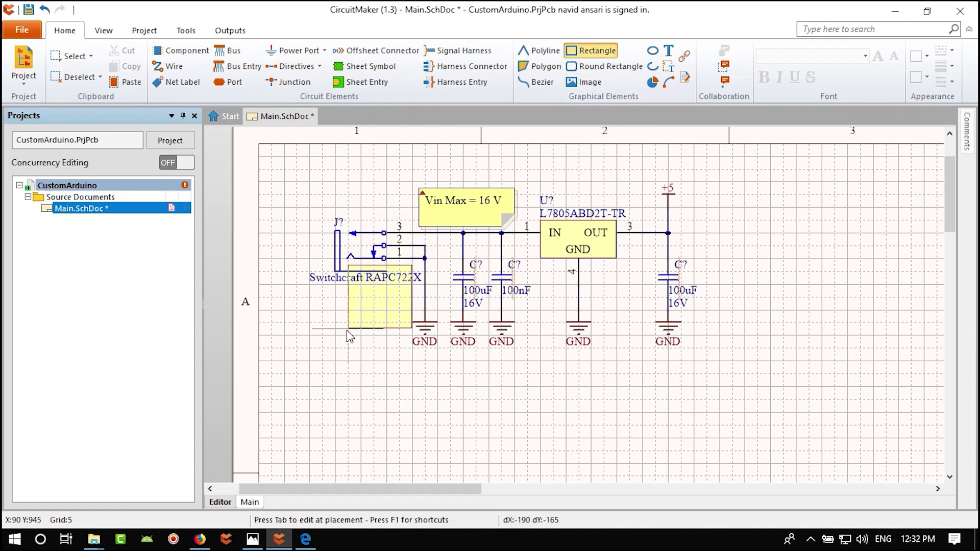
left_click(284, 362)
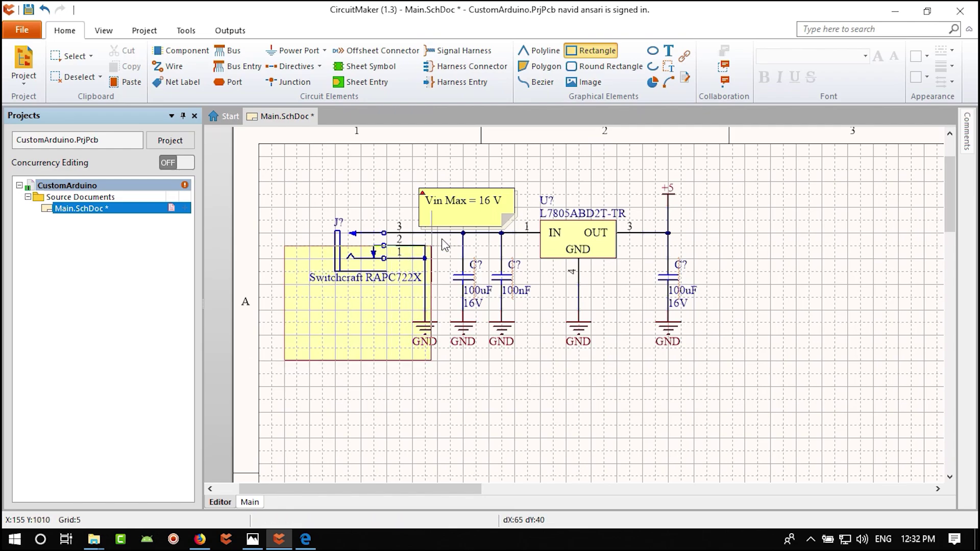
left_click(720, 151)
key("Escape")
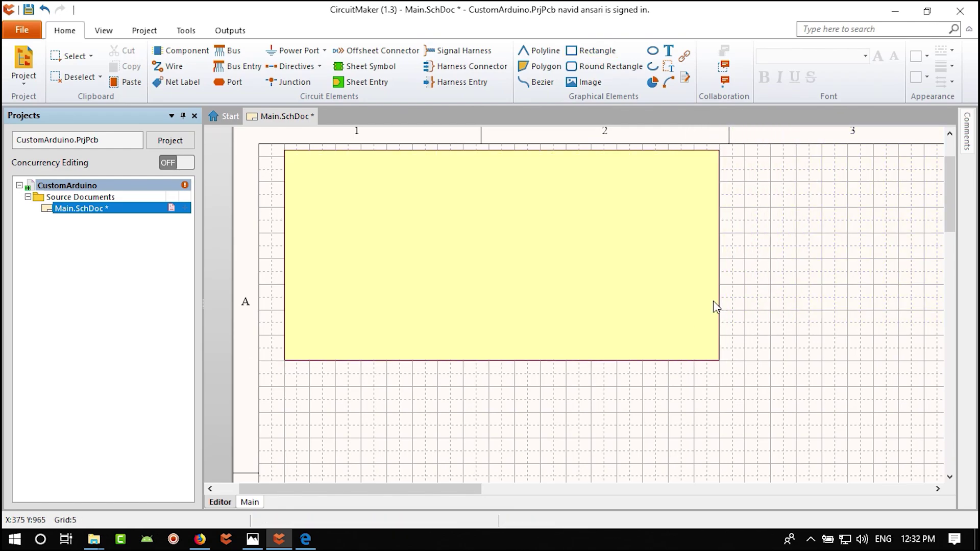
left_click(696, 328)
double_click(694, 330)
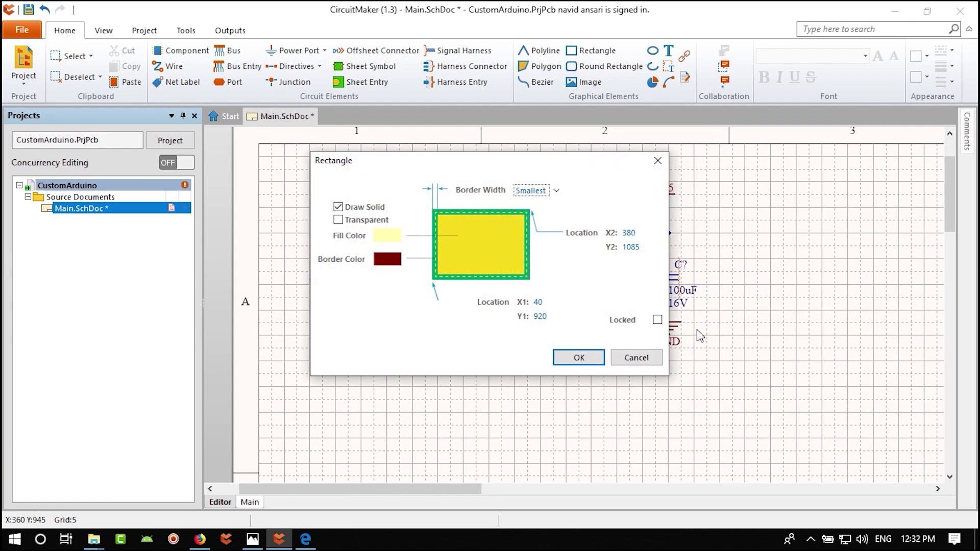
left_click(339, 220)
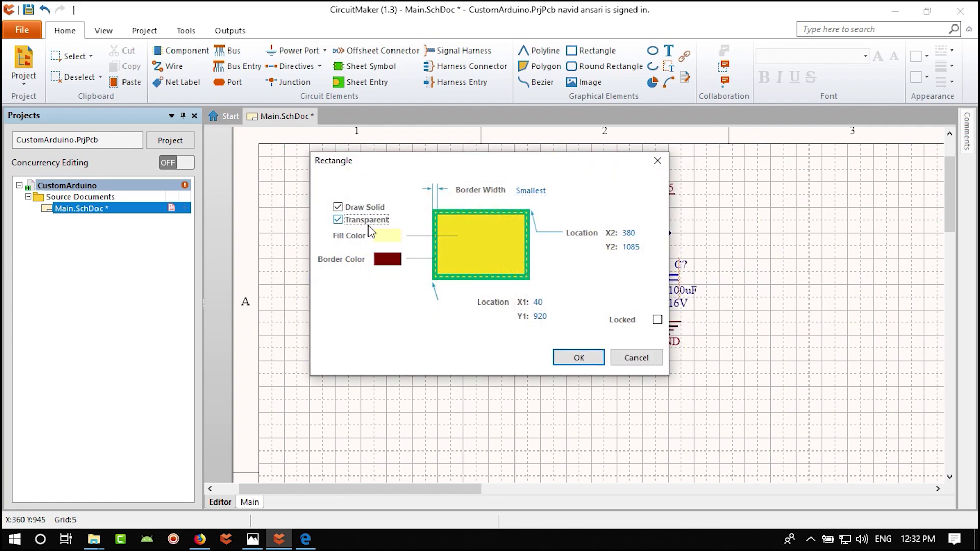
left_click(579, 358)
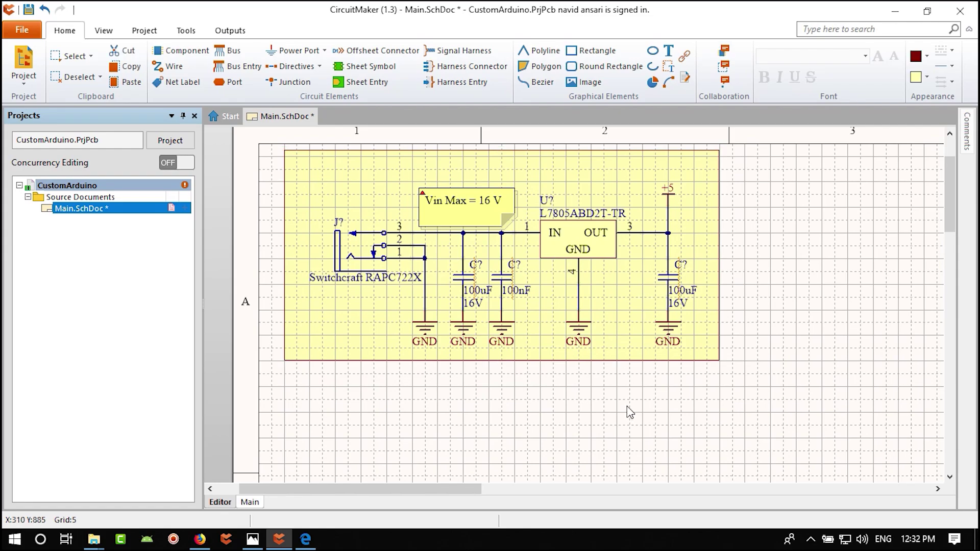
left_click(634, 302)
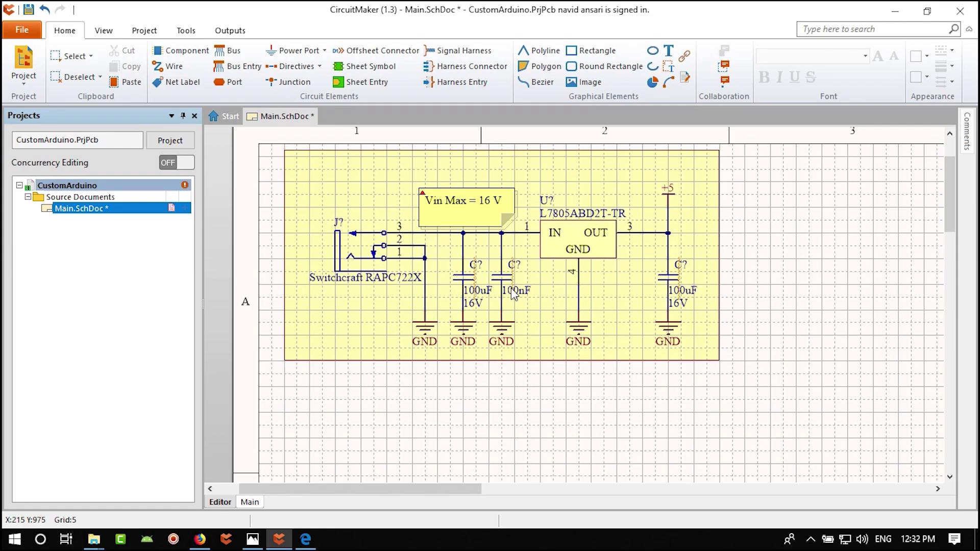
- Turn off the rectangle's solid fill and give it a Large green border
double_click(611, 179)
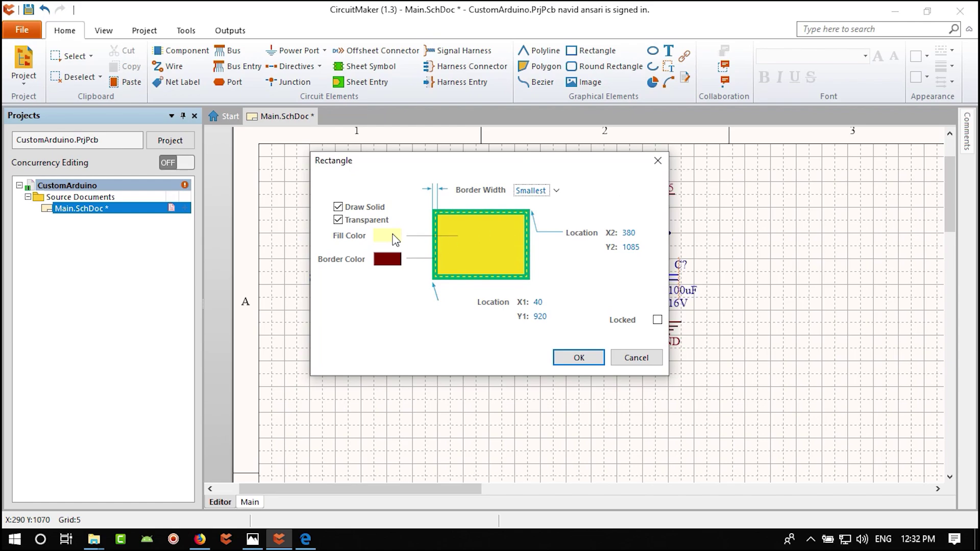
left_click(339, 207)
left_click(531, 196)
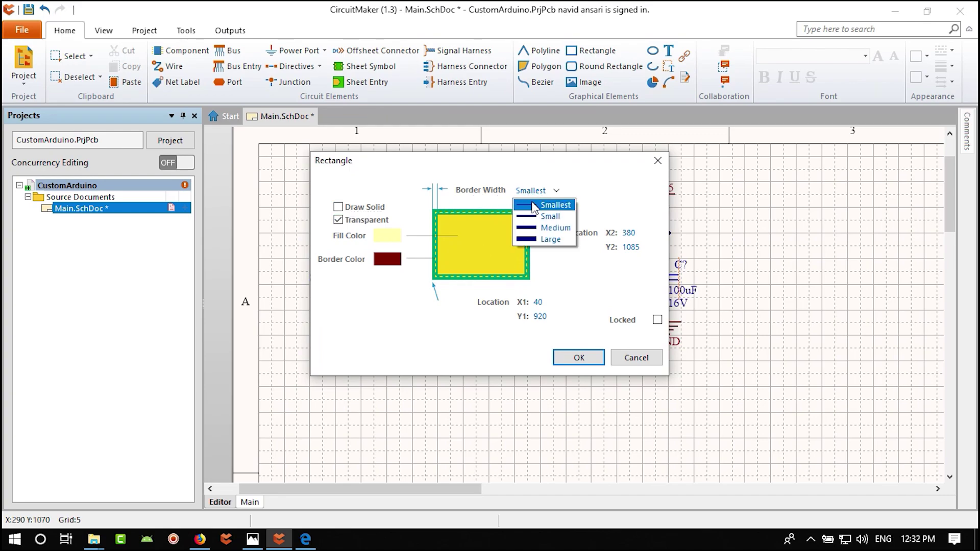
left_click(556, 240)
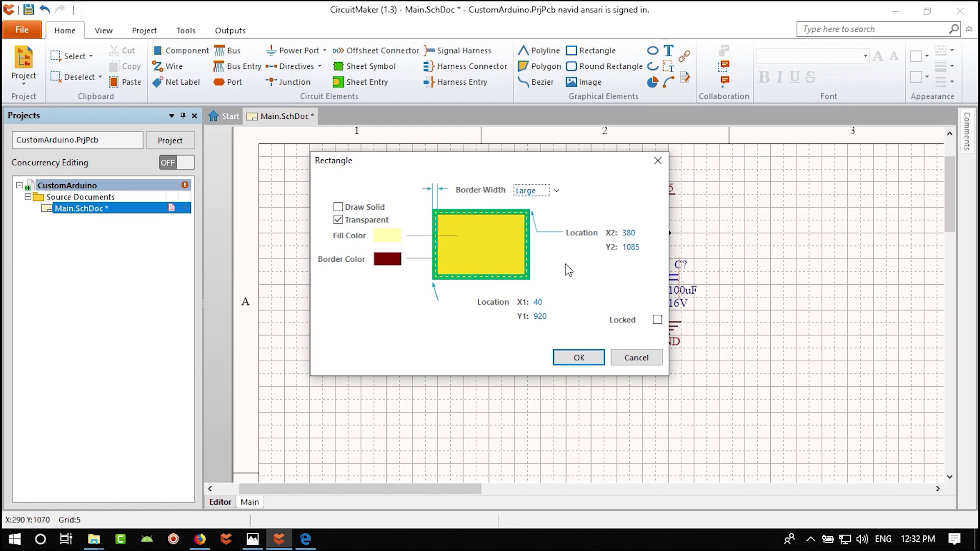
left_click(390, 262)
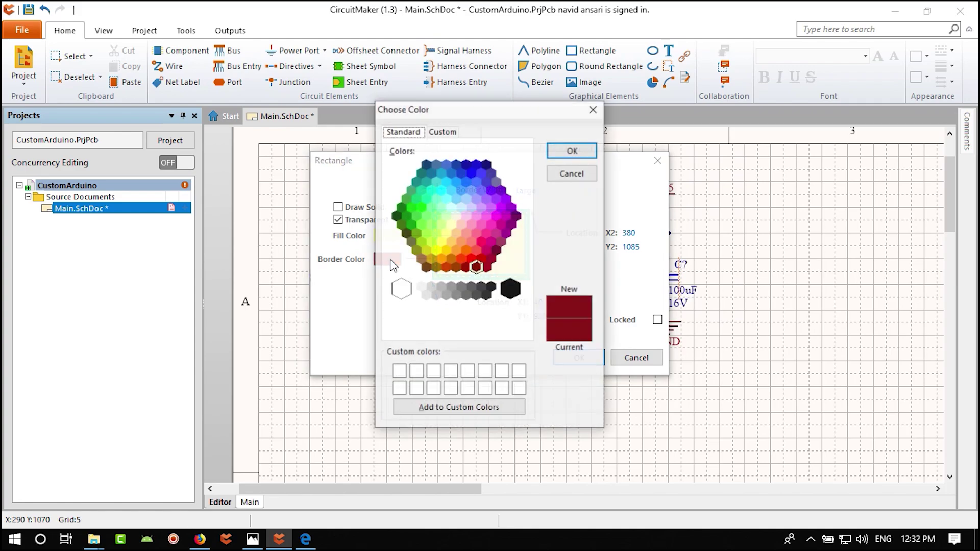
left_click(423, 215)
left_click(573, 150)
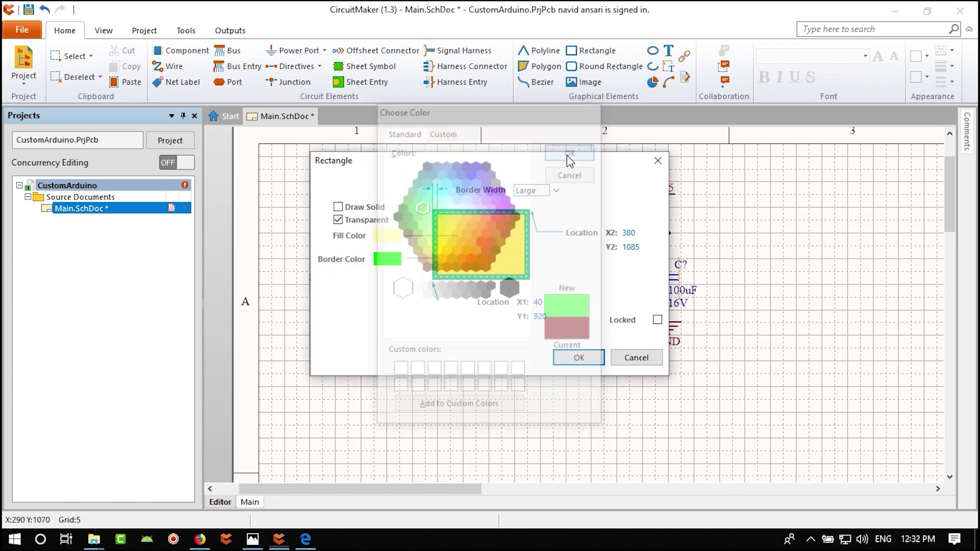
left_click(572, 356)
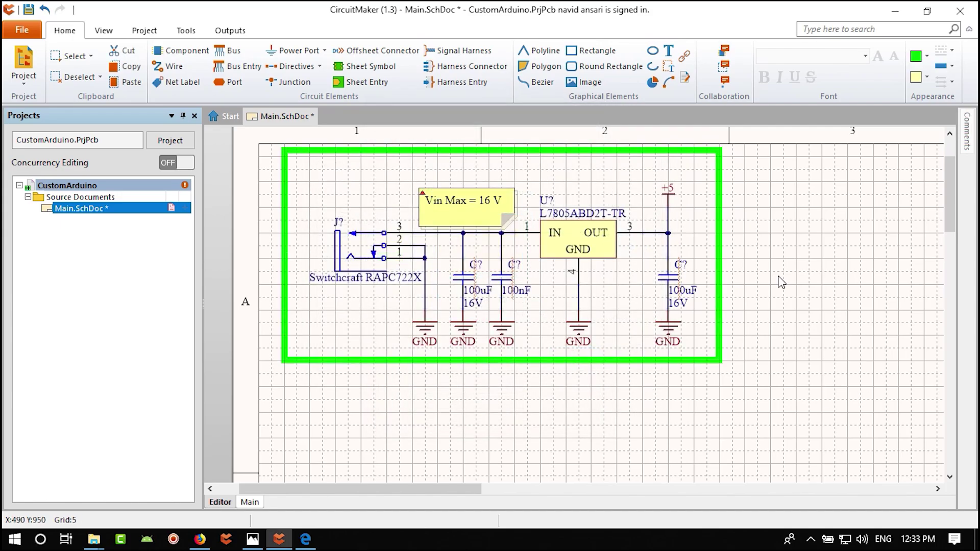
- Add a 'Power supply' text label above the framed circuit
left_click(800, 295)
scroll(523, 249, "down", 5, "ctrl")
scroll(522, 249, "up", 6, "ctrl")
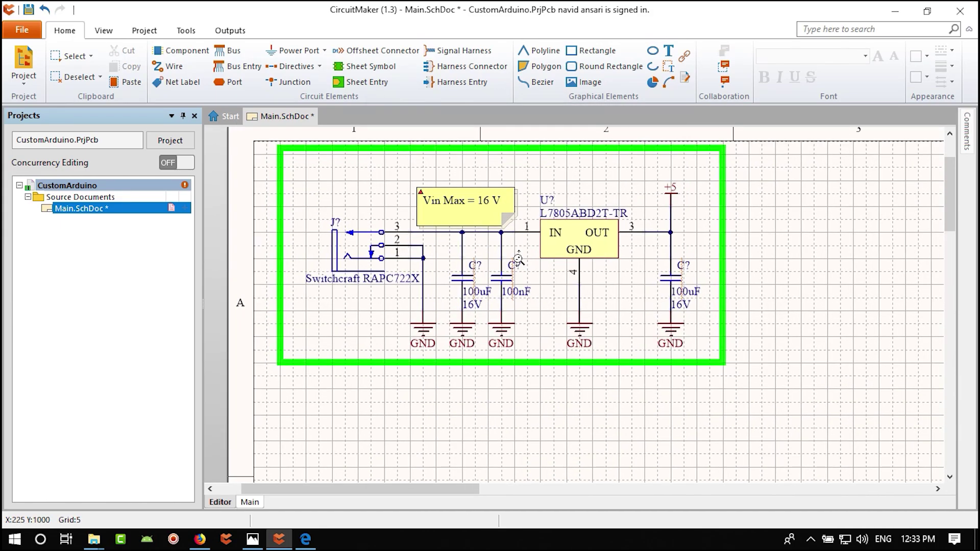
scroll(523, 249, "up", 1, "ctrl")
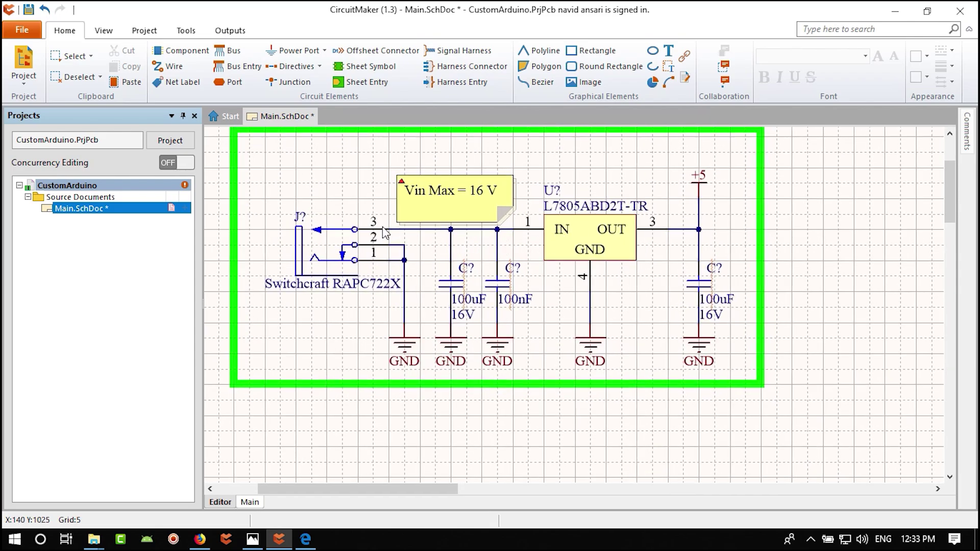
scroll(386, 233, "up", 3, "ctrl")
scroll(375, 212, "down", 3, "ctrl")
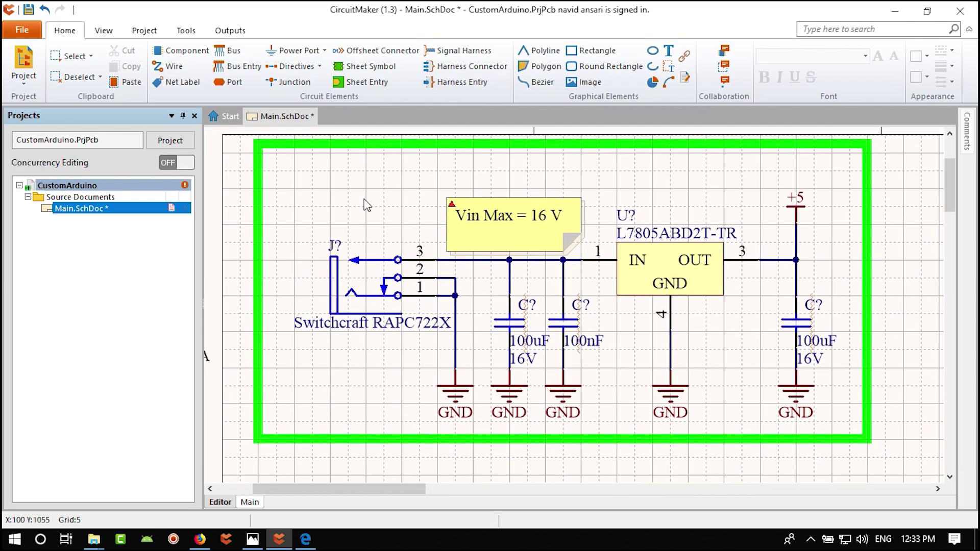
right_click_drag(385, 206, 392, 228)
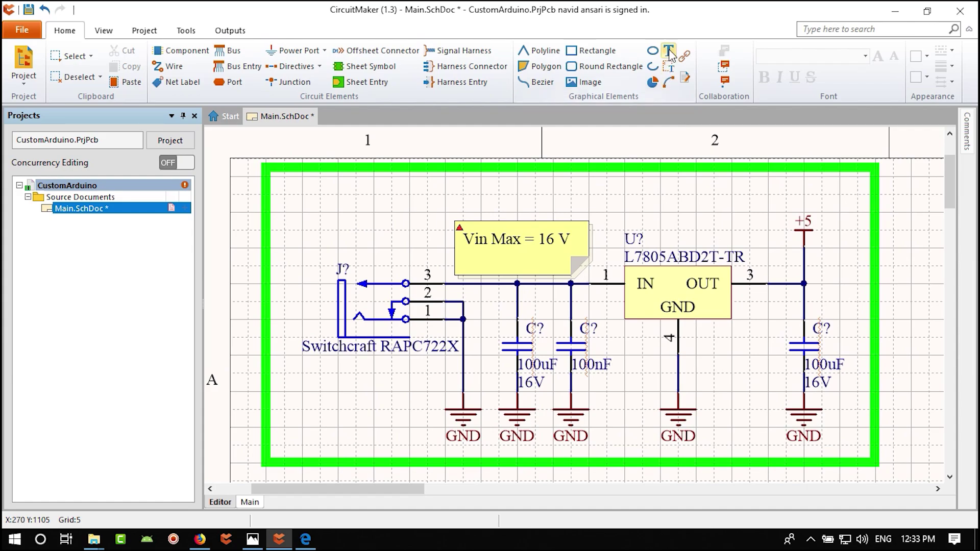
left_click(668, 50)
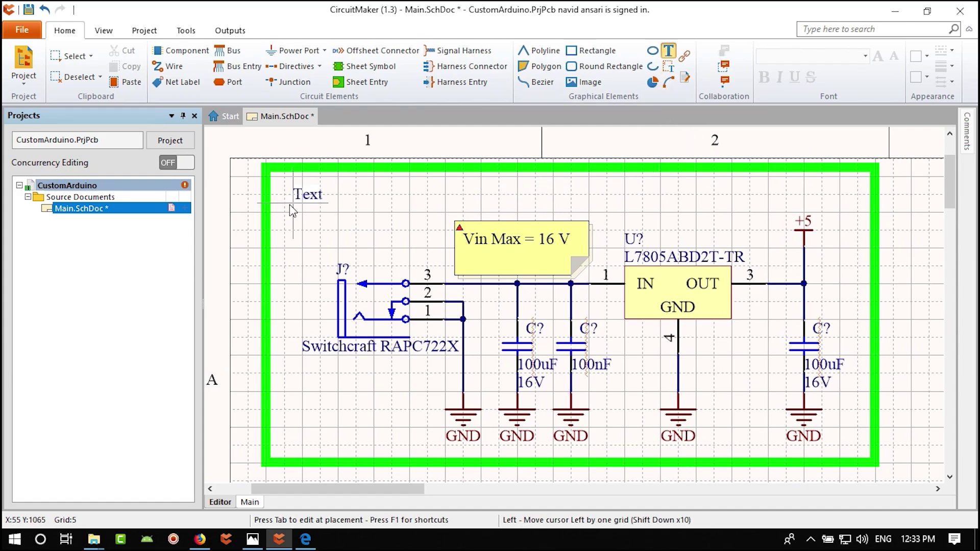
key("Tab")
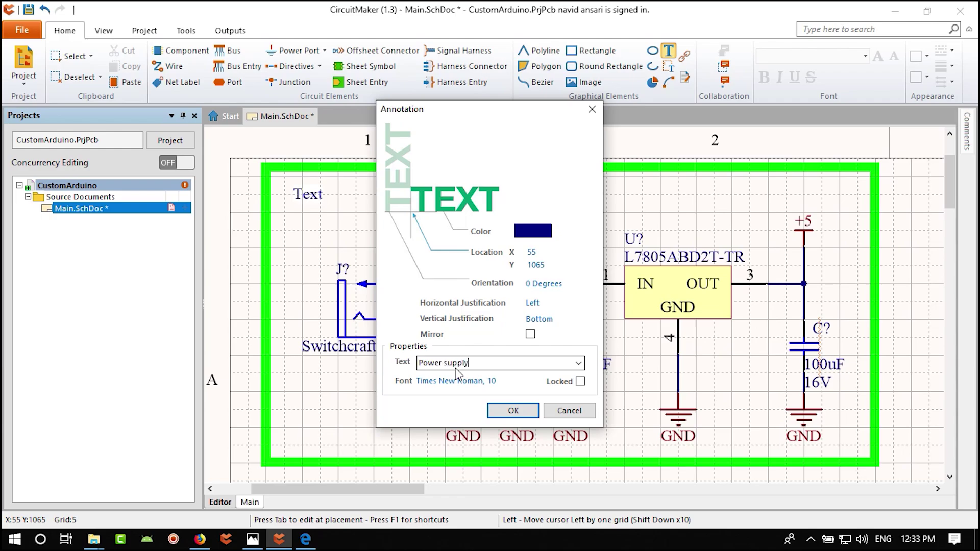
key("Return")
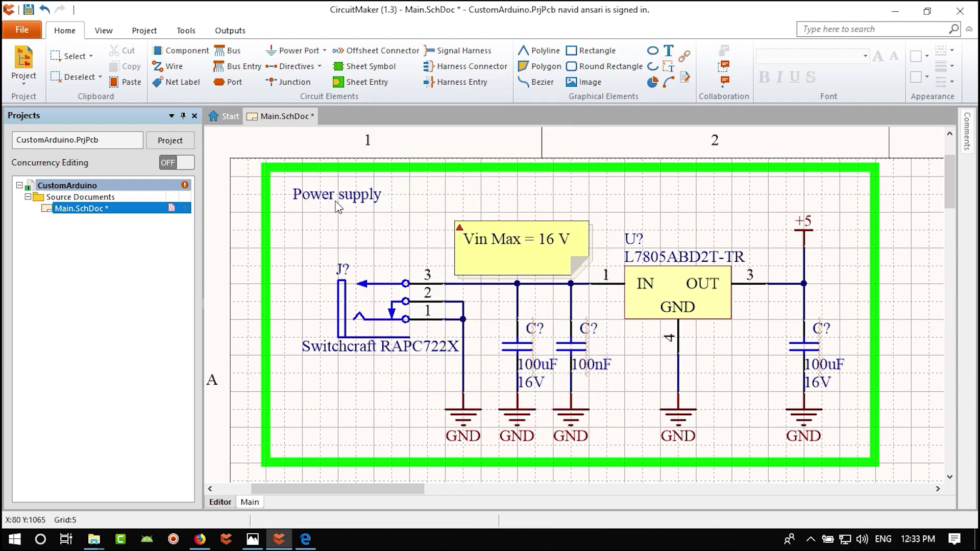
- Set the Power supply heading to bold Tahoma 20 and nudge it left
double_click(335, 195)
left_click(439, 381)
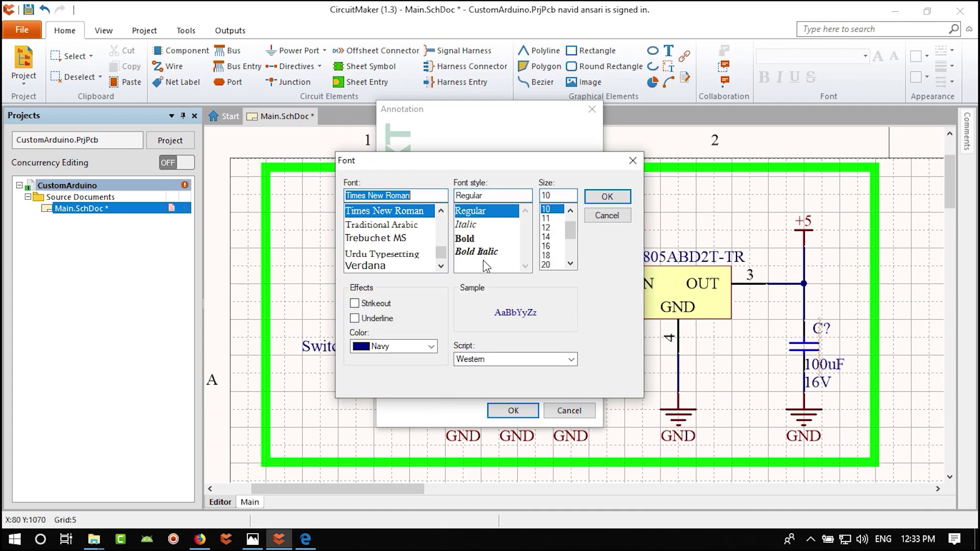
left_click(546, 264)
left_click(511, 240)
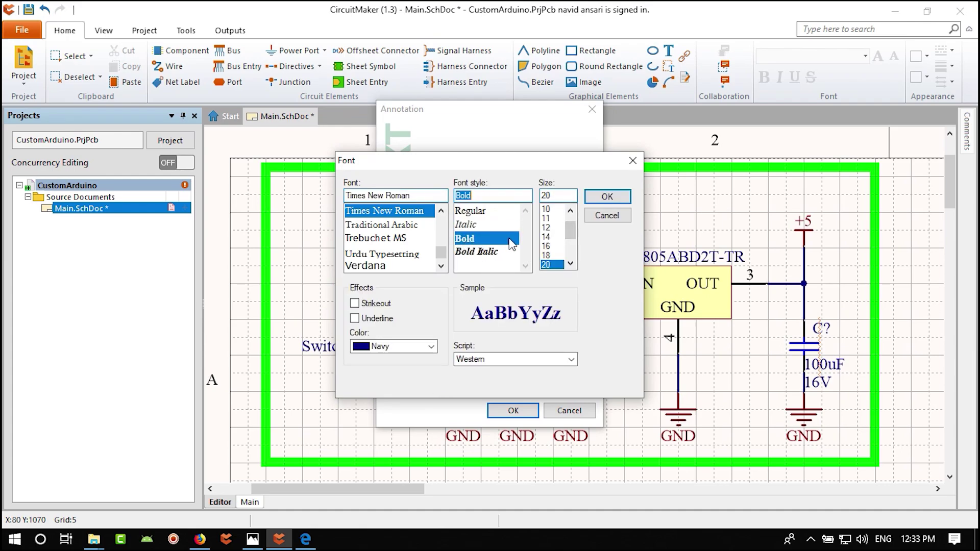
left_click(431, 195)
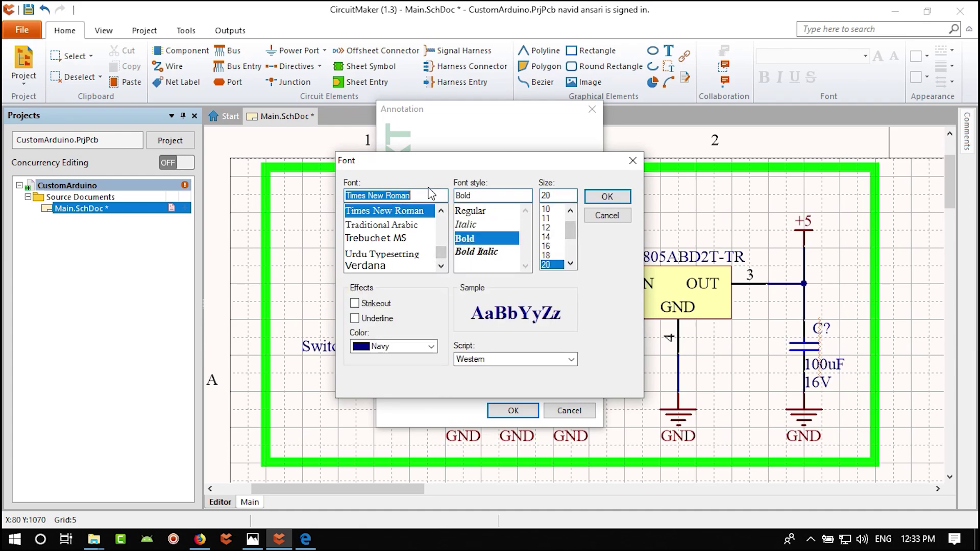
type("tah")
left_click(407, 212)
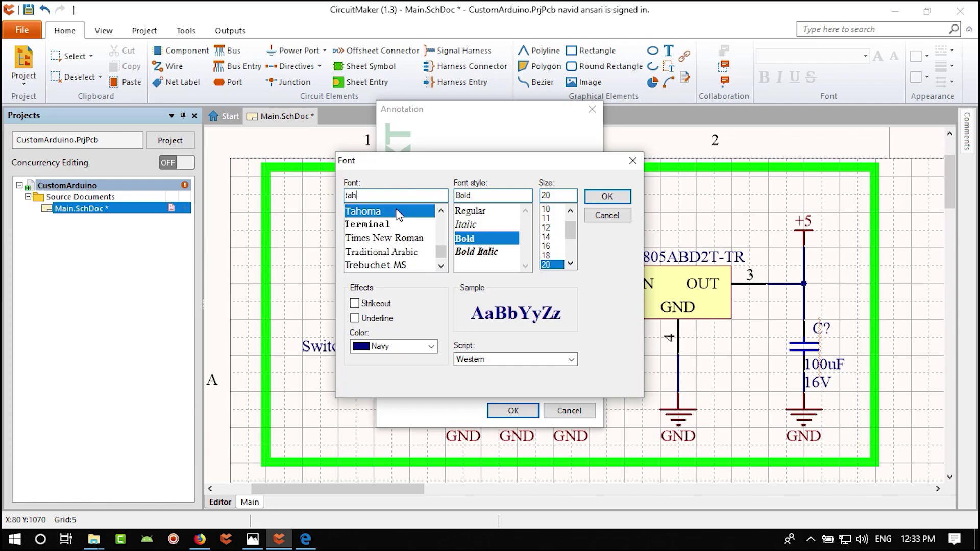
left_click(608, 198)
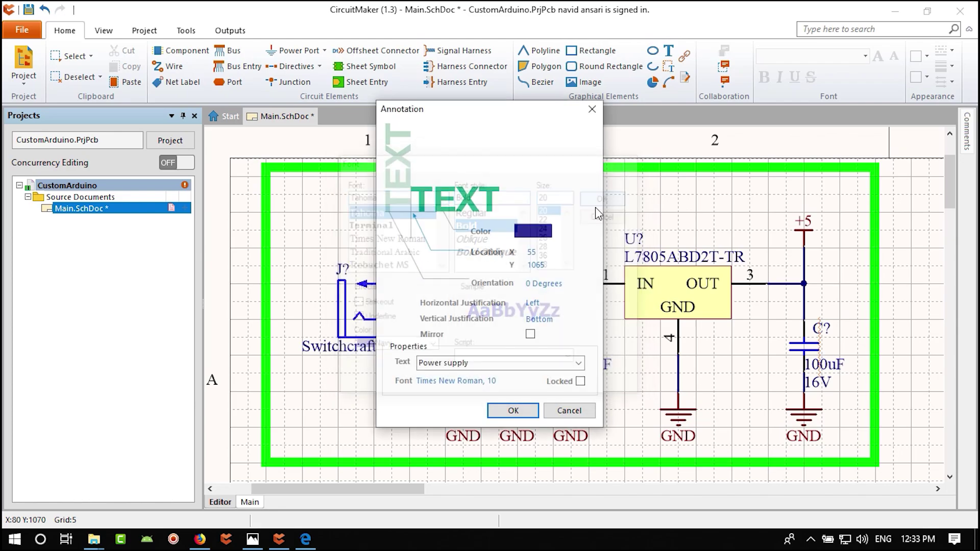
left_click(512, 410)
left_click_drag(422, 196, 402, 195)
- Save all documents and bring up the reference schematic in Photos
scroll(456, 288, "down", 5, "ctrl")
scroll(456, 289, "up", 5, "ctrl")
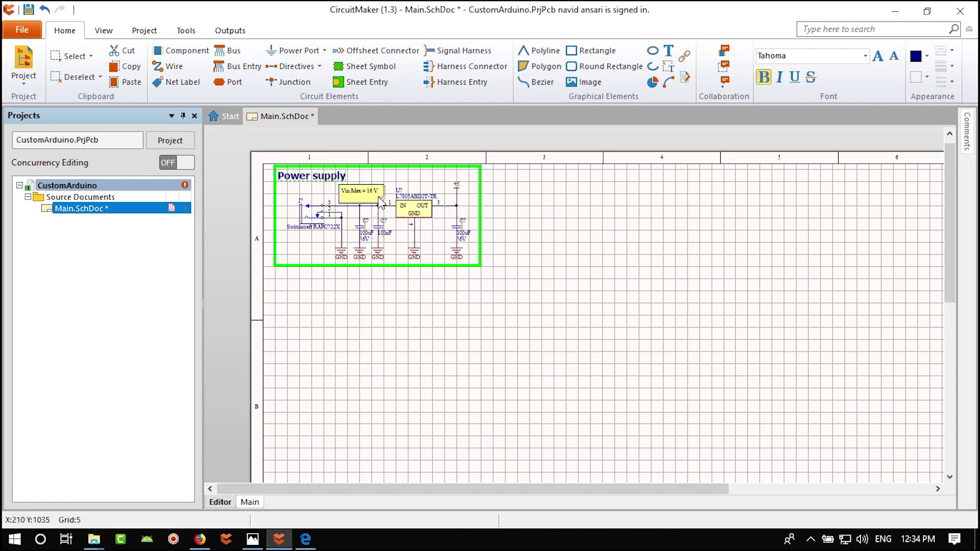
scroll(380, 200, "up", 3, "ctrl")
scroll(315, 203, "down", 1, "ctrl")
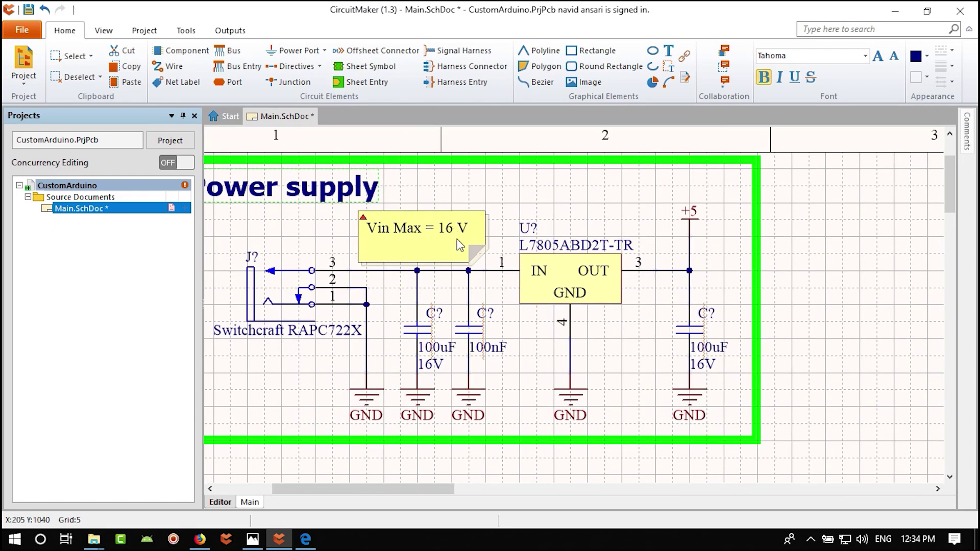
scroll(436, 247, "down", 1, "ctrl")
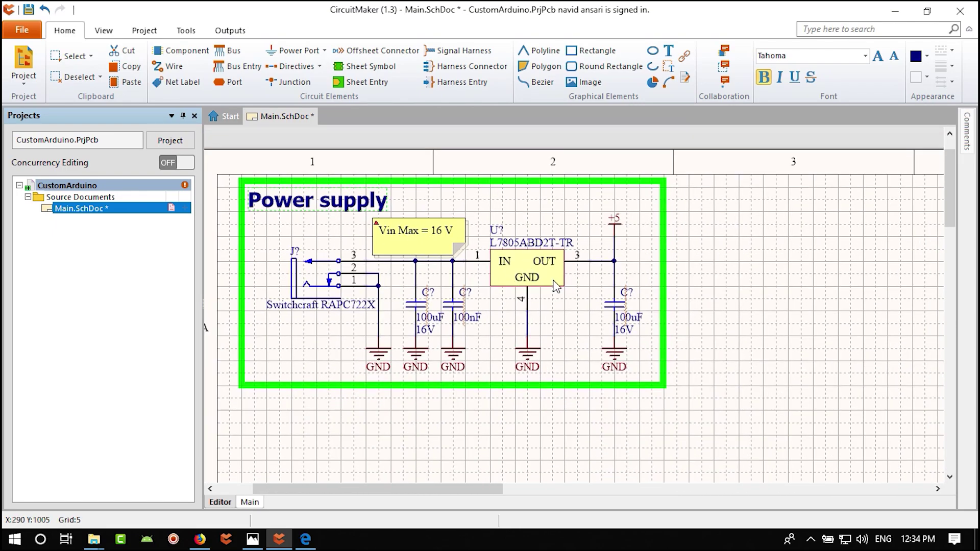
scroll(557, 286, "left", 2, "shift")
left_click(22, 29)
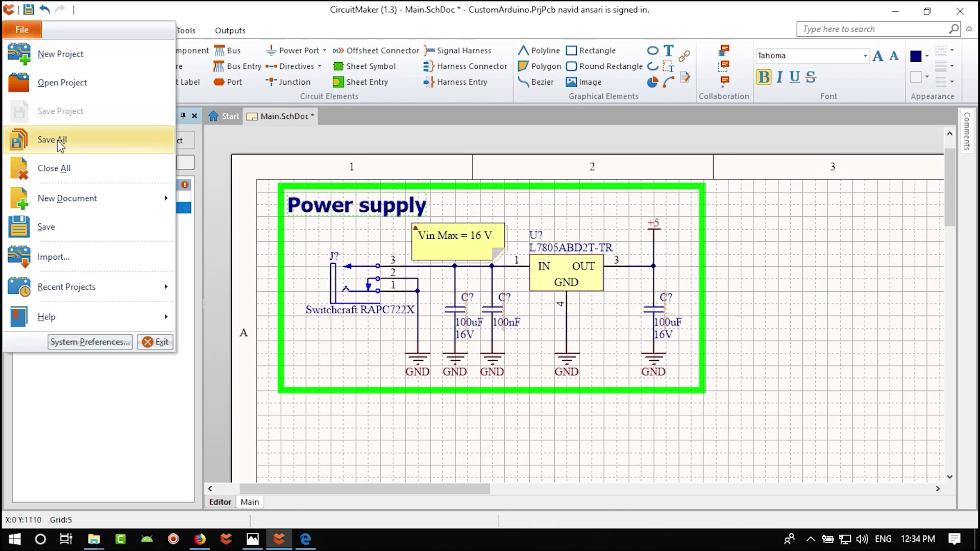
left_click(59, 143)
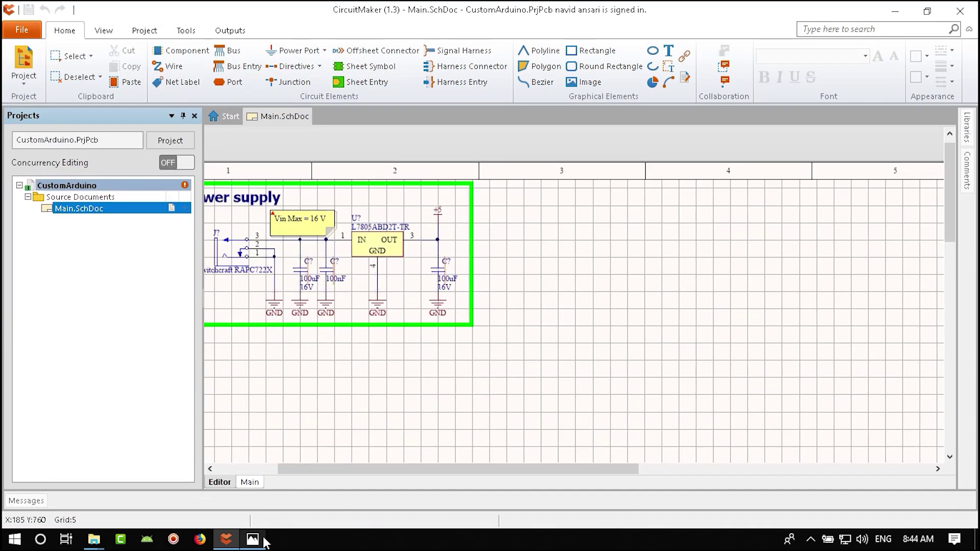
left_click(264, 540)
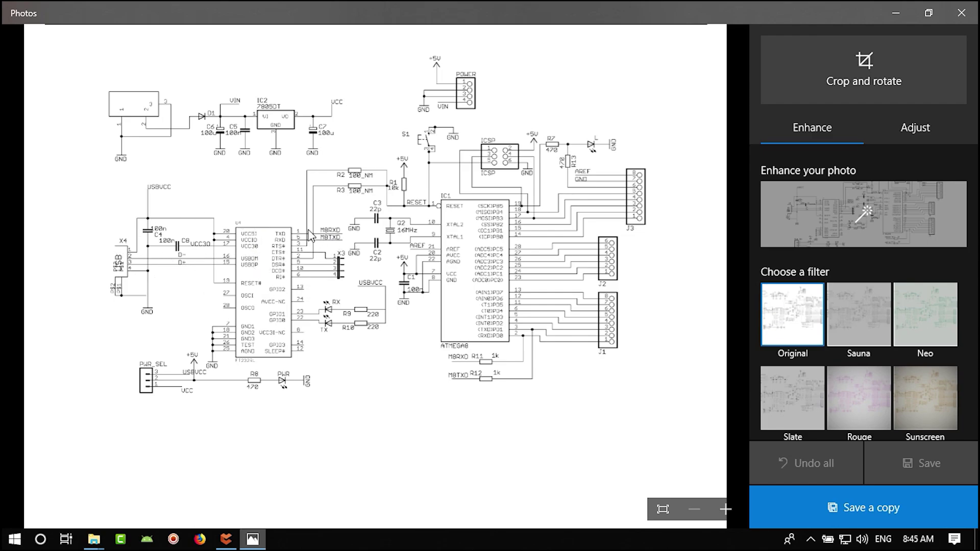
- Zoom and pan the reference schematic around the FT232RL chip and micro-USB connector
scroll(314, 233, "up", 2)
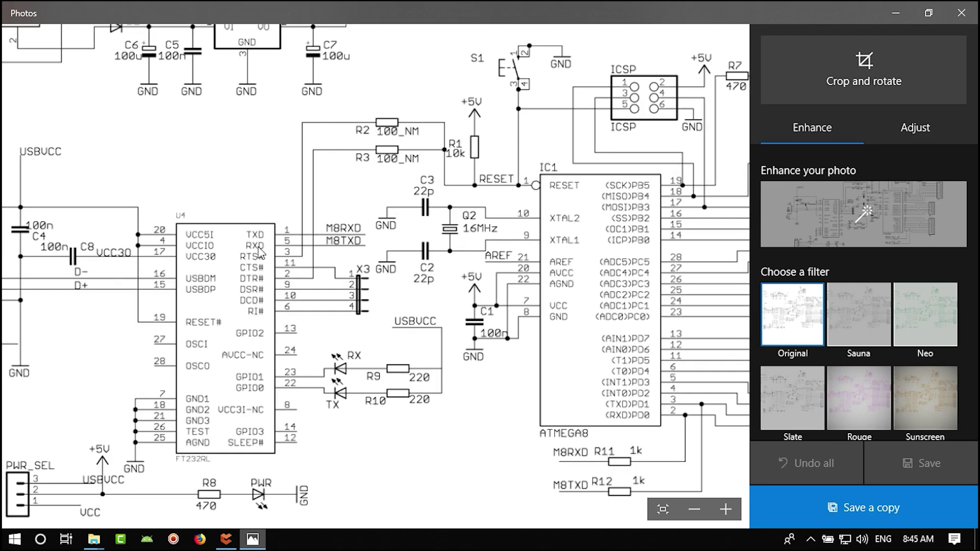
left_click_drag(210, 328, 350, 328)
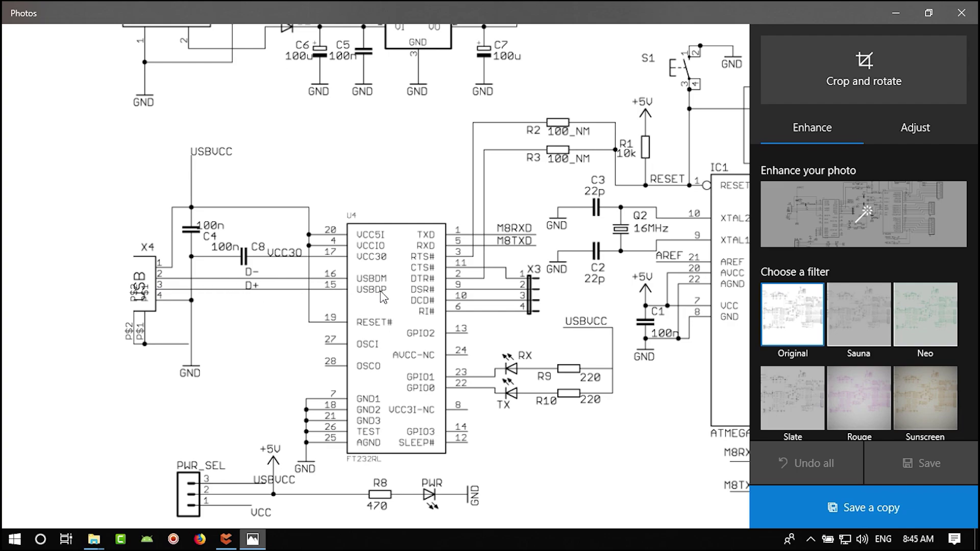
left_click_drag(304, 328, 171, 329)
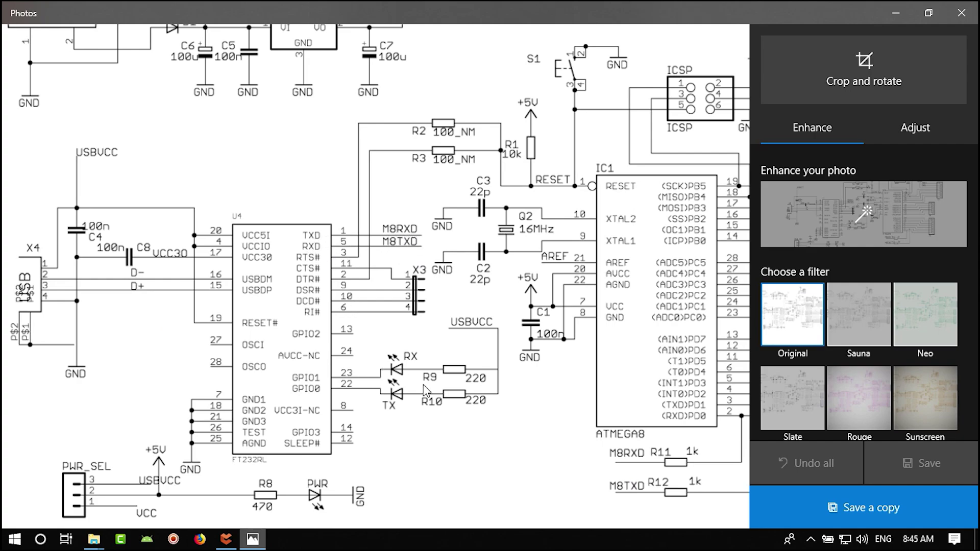
left_click_drag(452, 437, 467, 415)
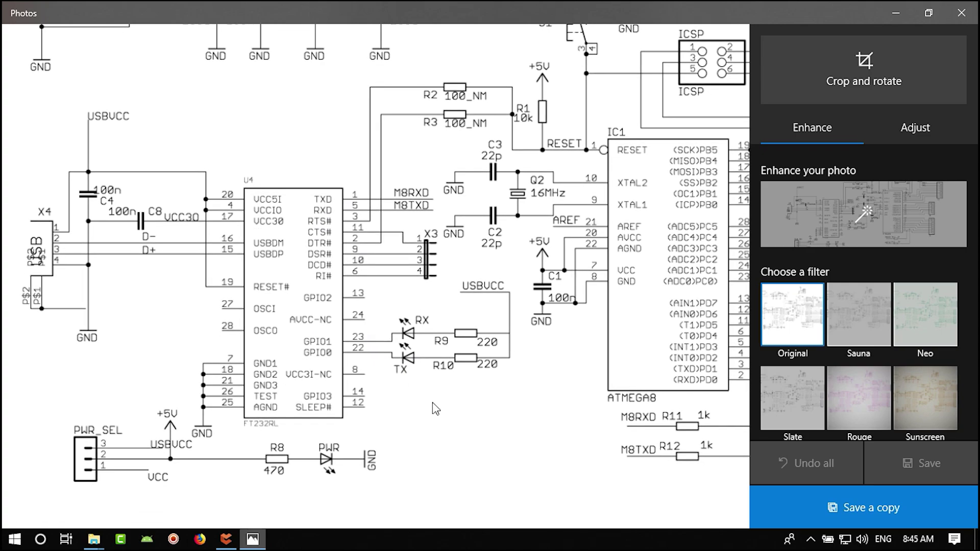
scroll(434, 408, "up", 2)
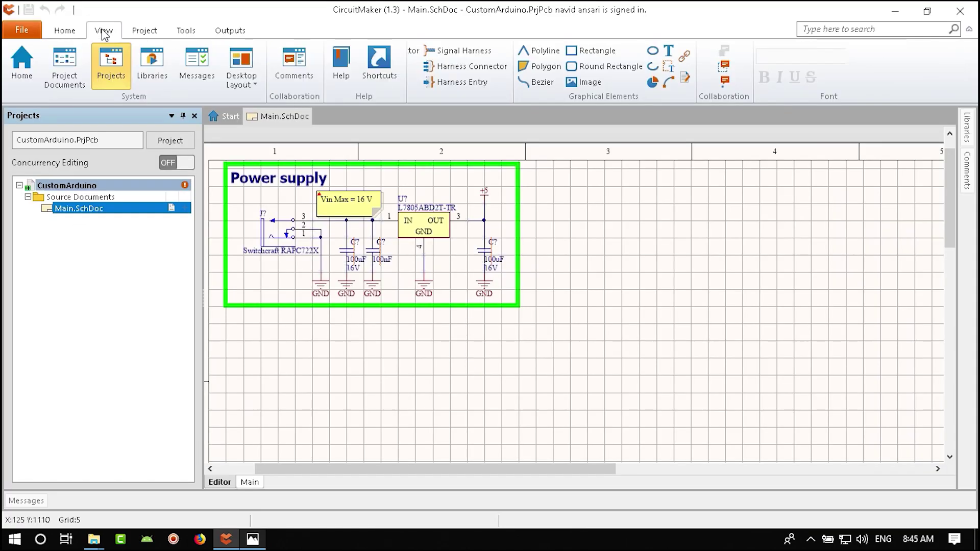
- Open the parts library panel and widen it
left_click(156, 67)
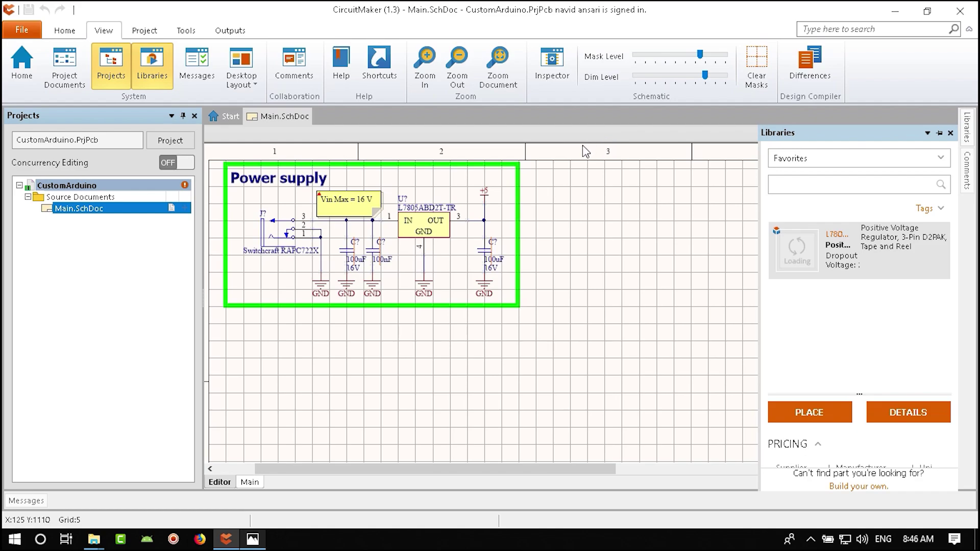
left_click_drag(577, 240, 758, 240)
left_click_drag(575, 18, 551, 18)
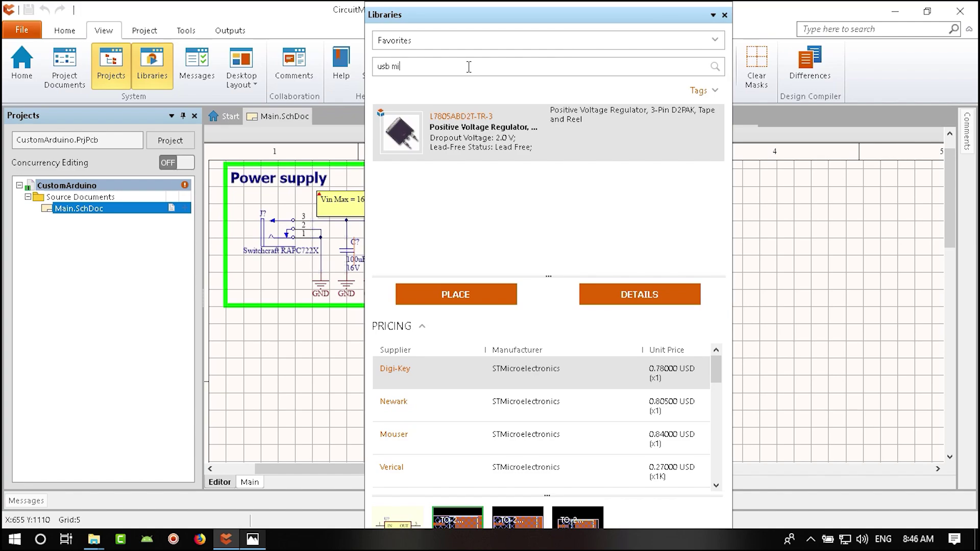
key("BackSpace")
key("BackSpace")
key("BackSpace")
left_click(452, 41)
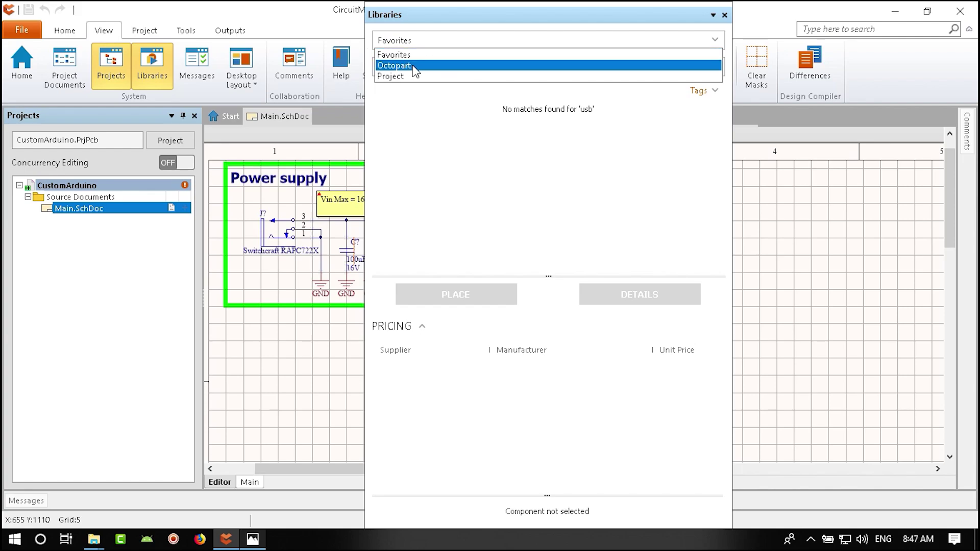
left_click(414, 66)
left_click(417, 68)
type("micro")
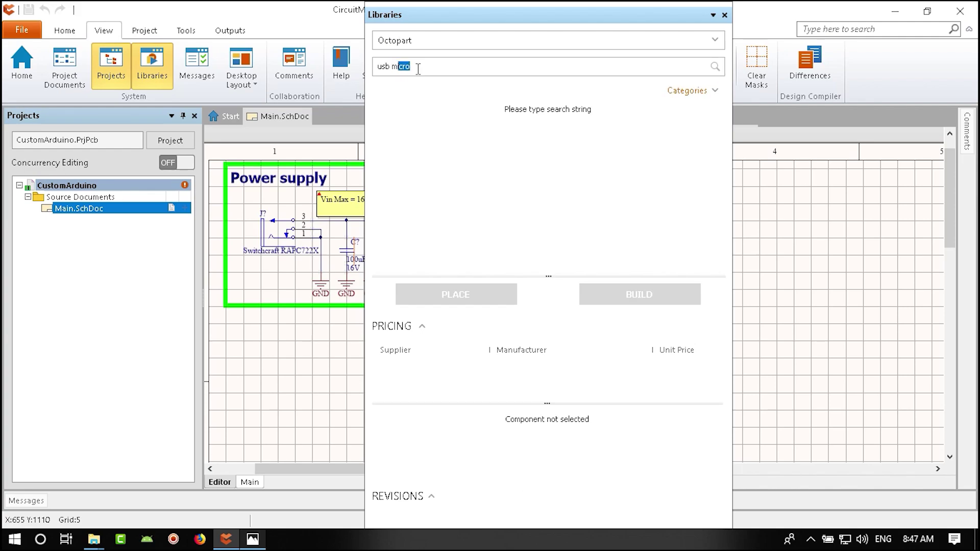
key("Return")
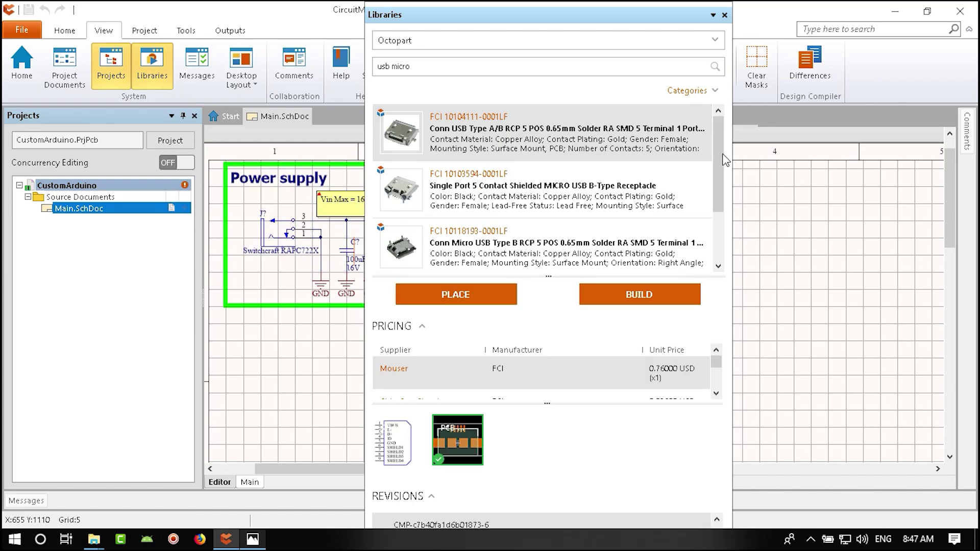
left_click_drag(724, 159, 722, 201)
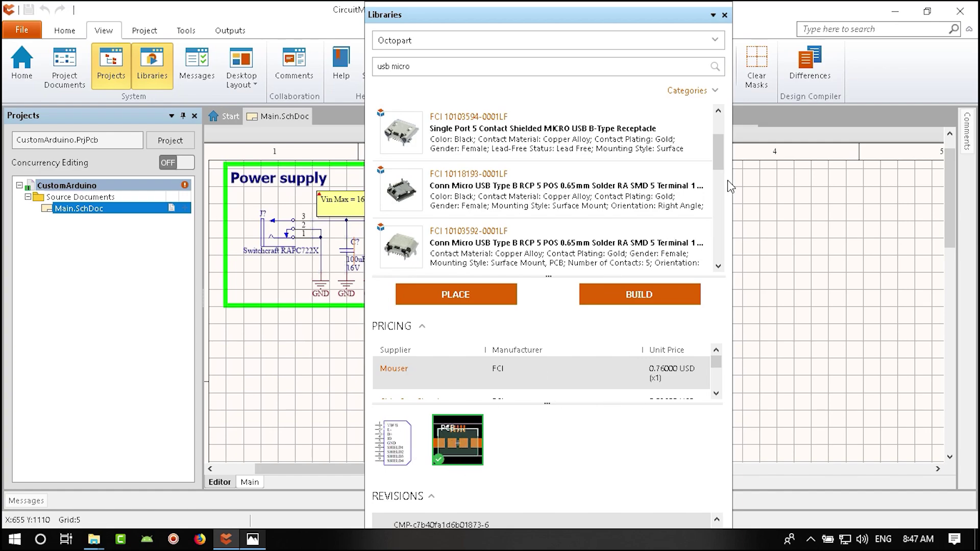
scroll(719, 154, "down", 2)
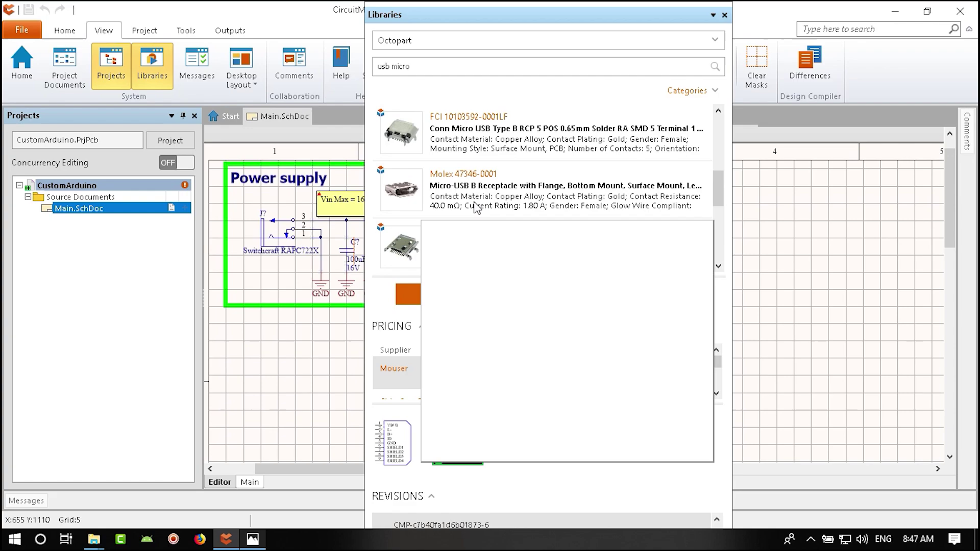
left_click(405, 147)
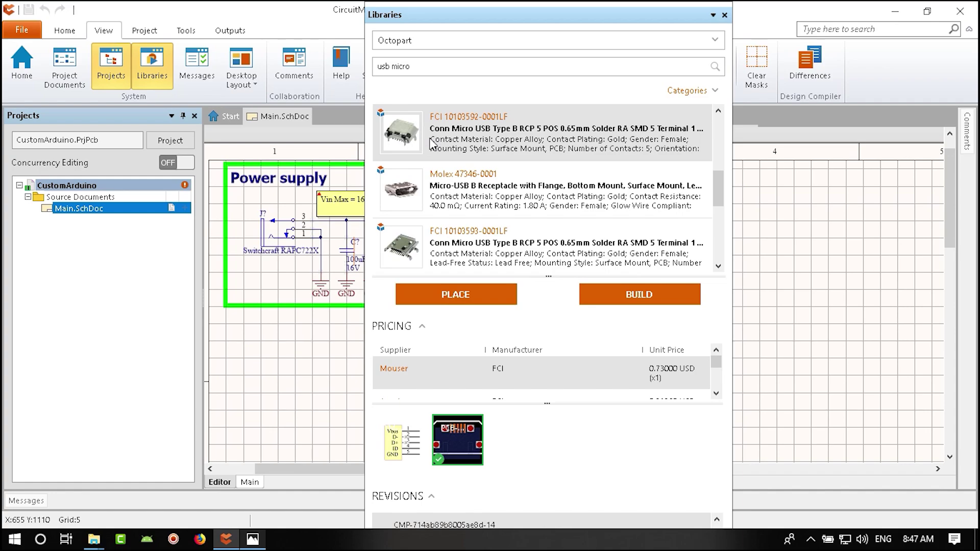
mouse_move(464, 445)
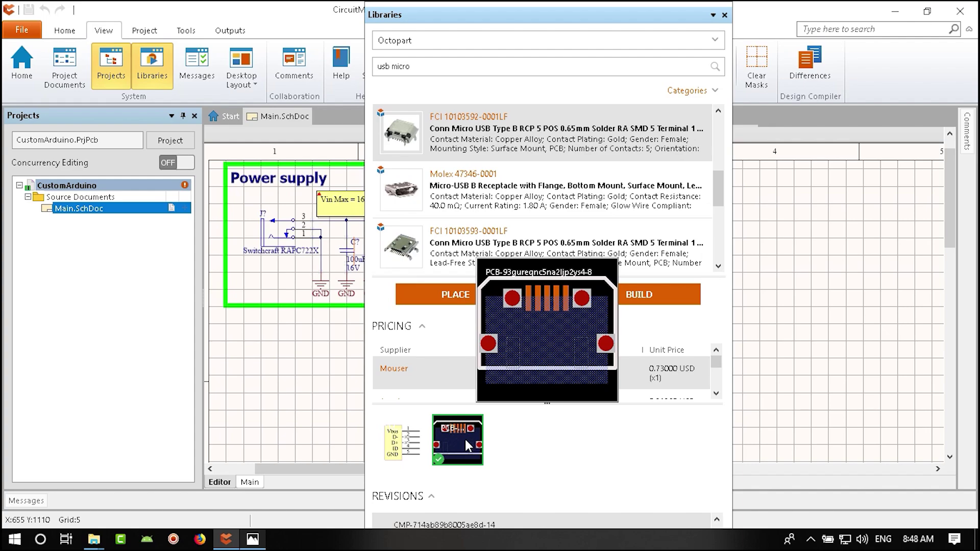
left_click(467, 294)
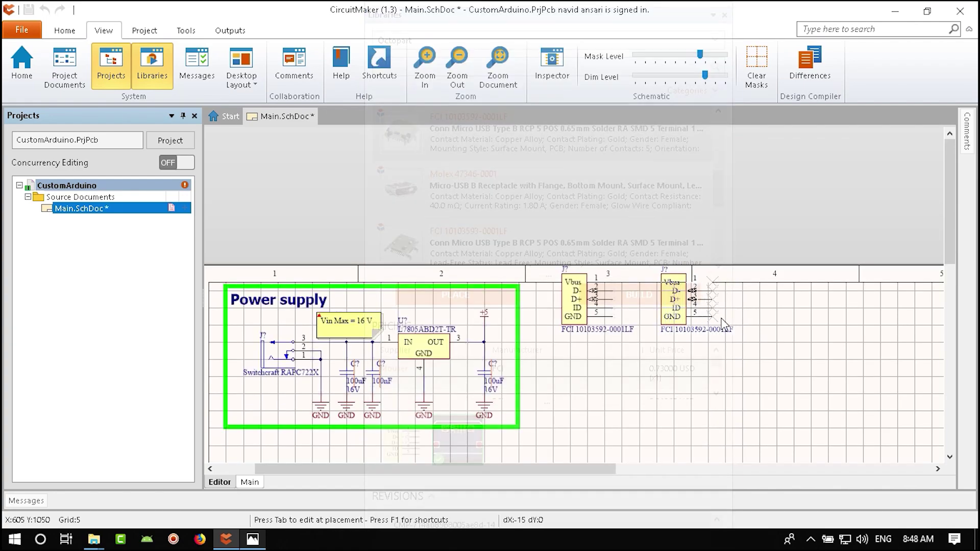
left_click(679, 301)
left_click(725, 15)
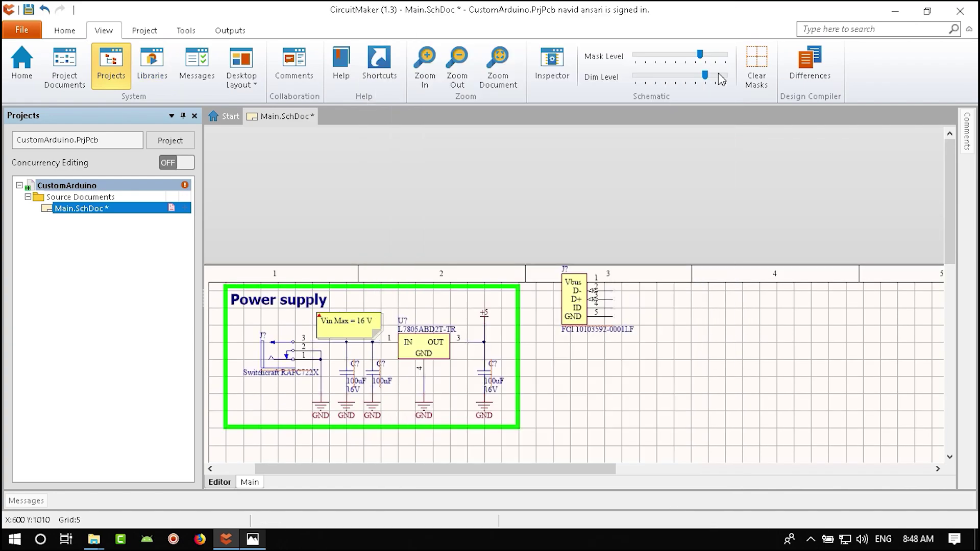
right_click_drag(617, 390, 663, 306)
left_click_drag(646, 187, 389, 346)
key("Page_Up")
left_click_drag(482, 435, 357, 435)
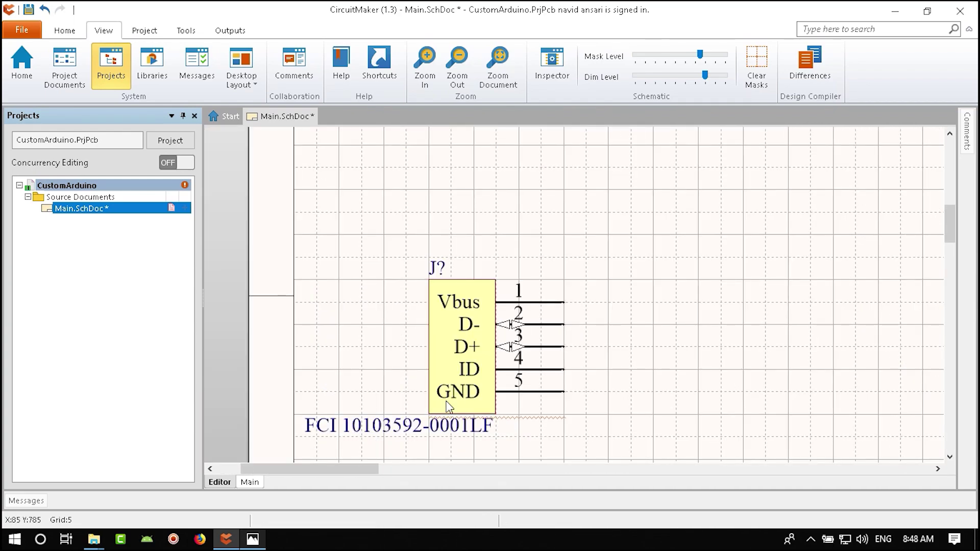
left_click_drag(448, 391, 437, 391)
left_click_drag(554, 392, 564, 392)
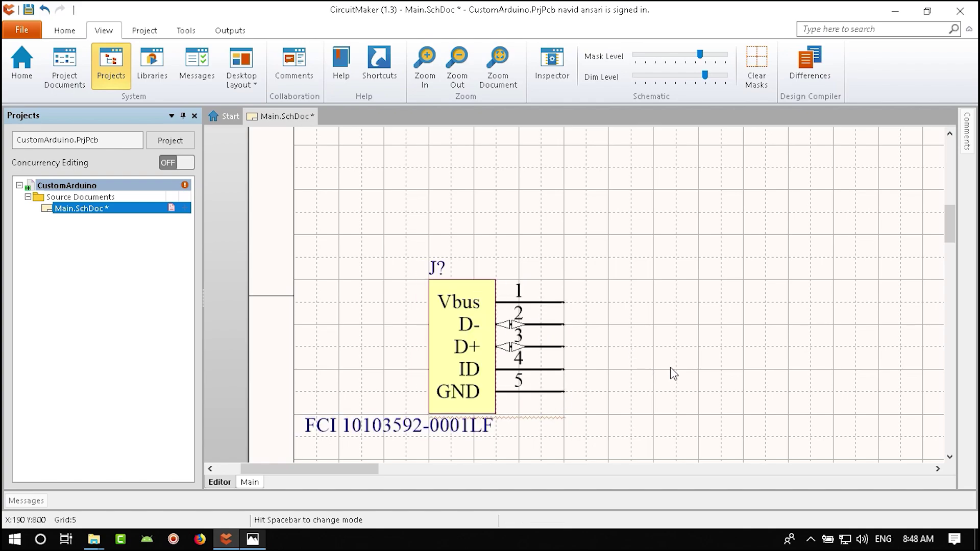
scroll(591, 363, "down", 4, "ctrl")
right_click_drag(664, 341, 600, 356)
- Zoom into the FT232RL section of the reference schematic in Photos, then return to CircuitMaker
left_click(253, 539)
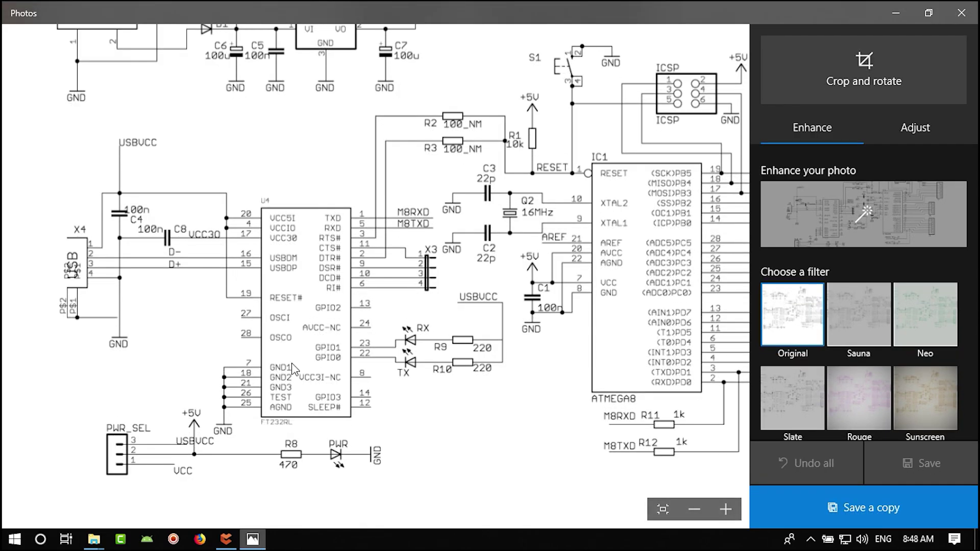
scroll(284, 432, "up", 1)
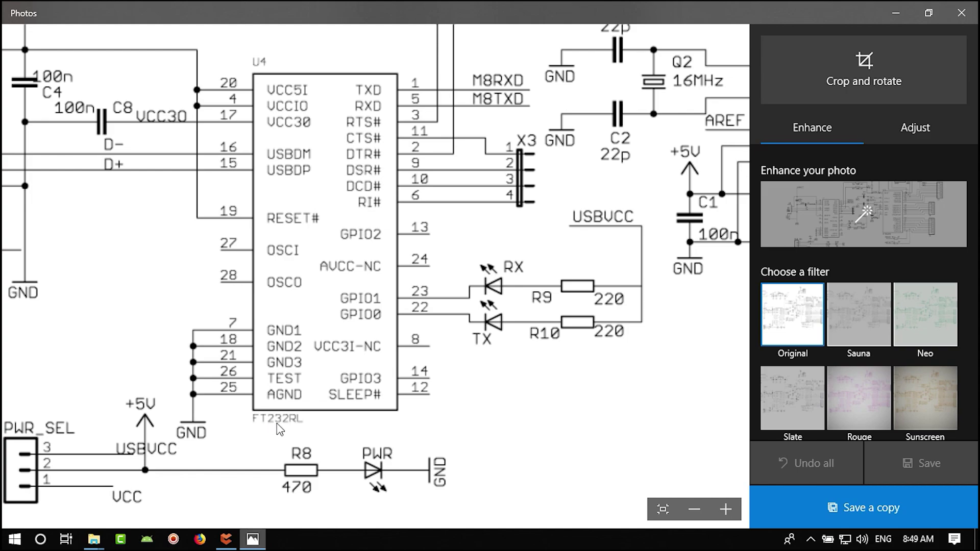
left_click(226, 539)
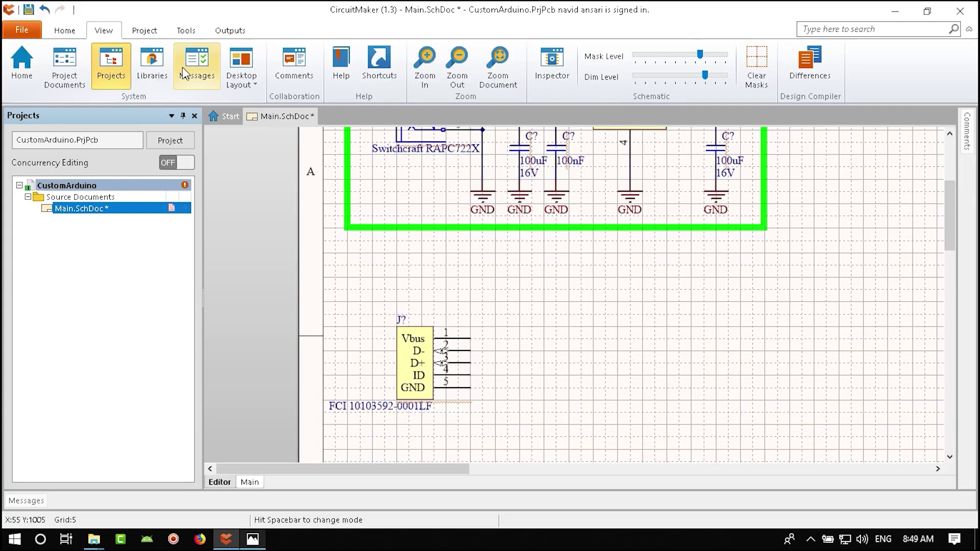
- Search the Octopart library for 'ft' to list the FT232 chips, glancing at the reference image
left_click(153, 65)
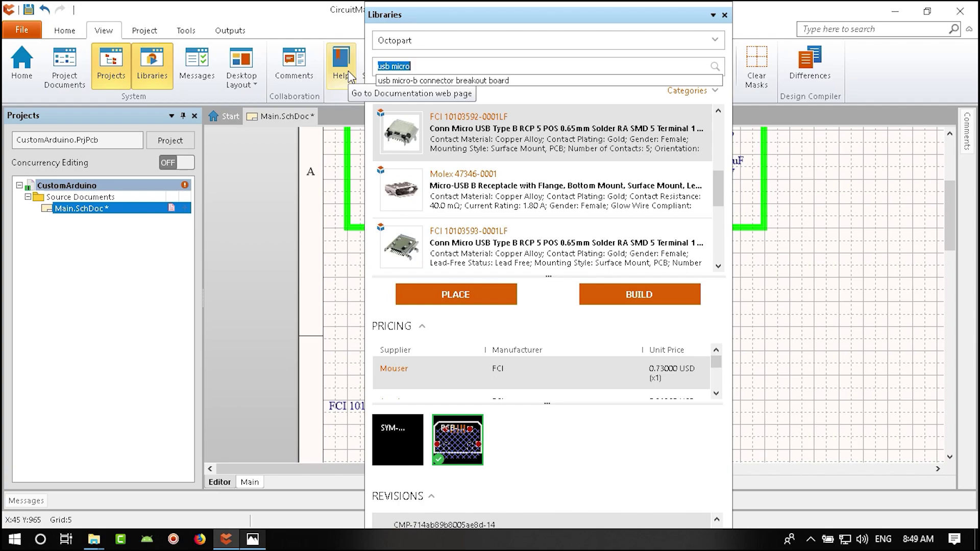
type("ft232")
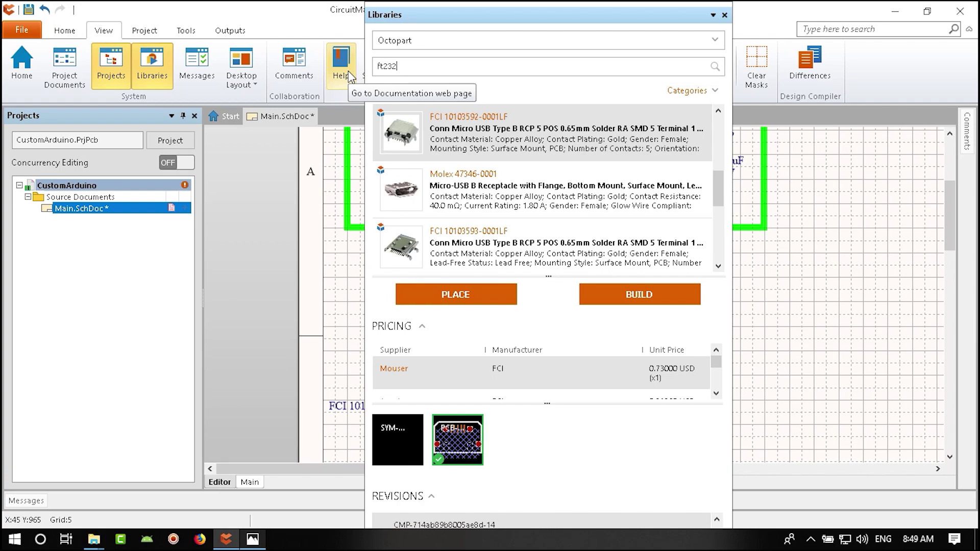
key("Return")
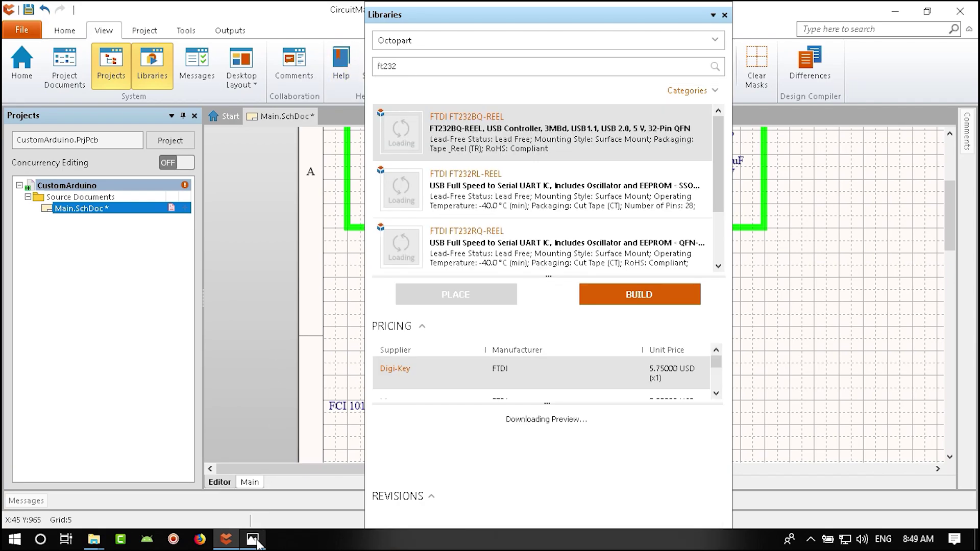
left_click(253, 539)
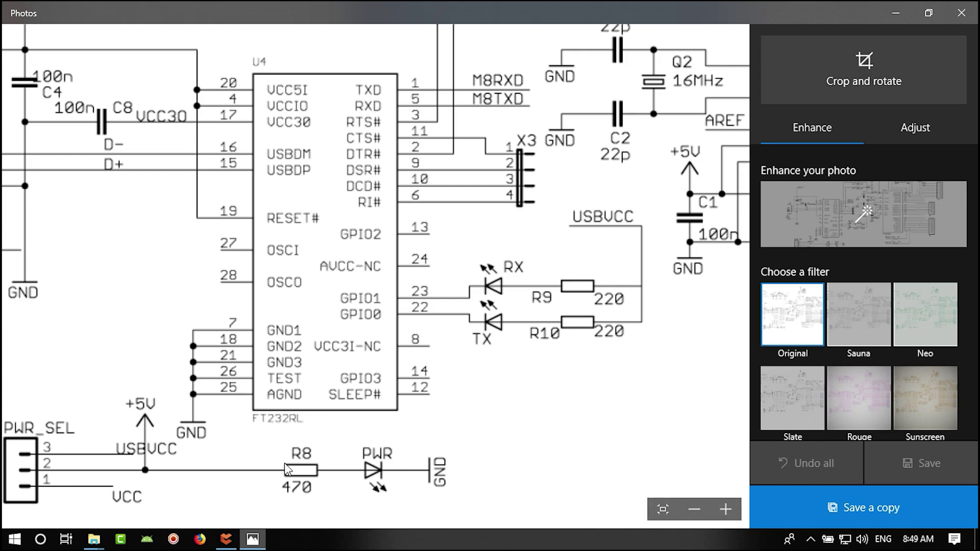
left_click(226, 540)
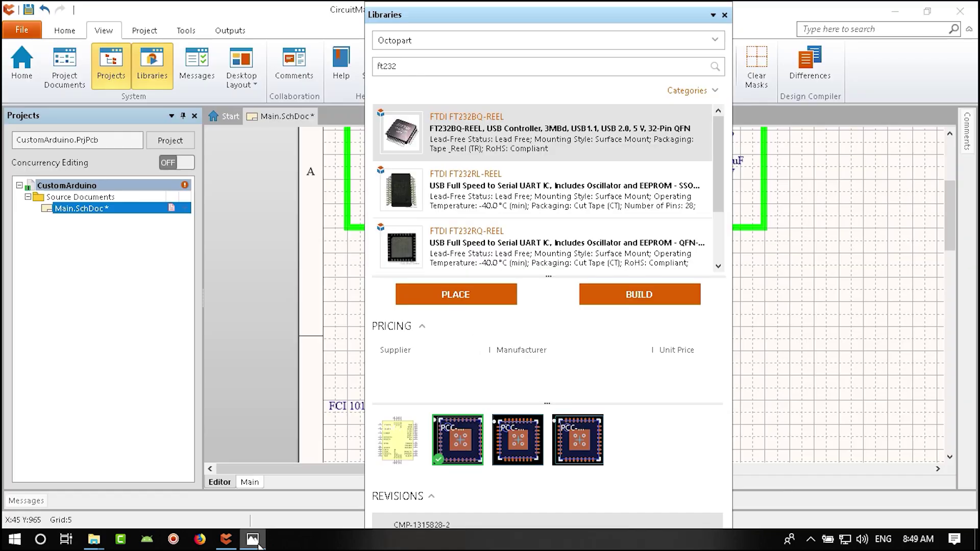
- Compare the FT232RL-REEL, FT232RQ-REEL and FT232BQ-REEL parts in the search results
left_click(491, 193)
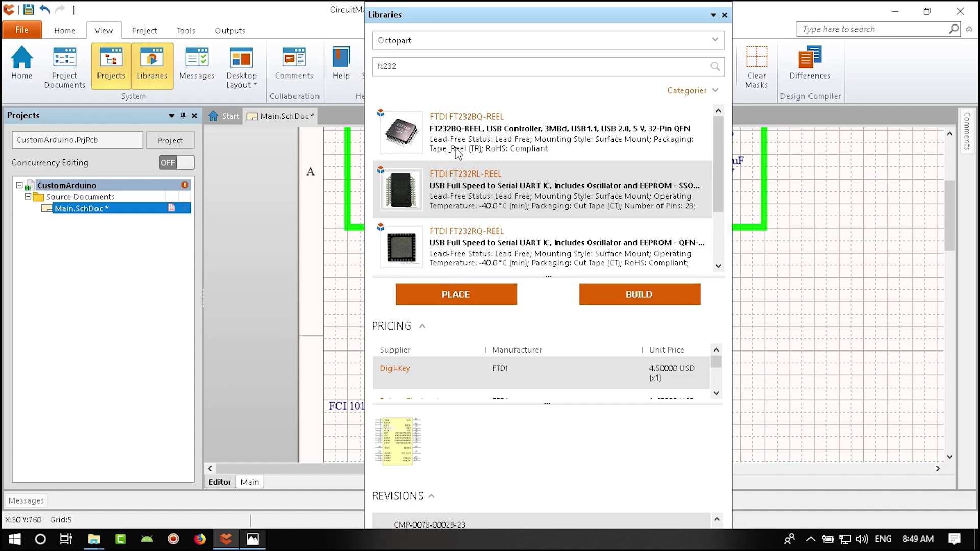
mouse_move(485, 250)
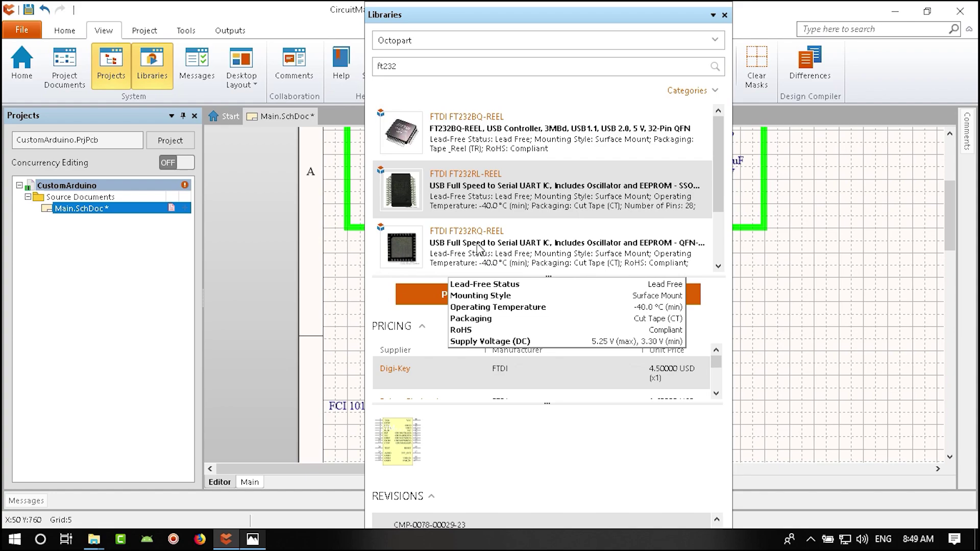
left_click(472, 250)
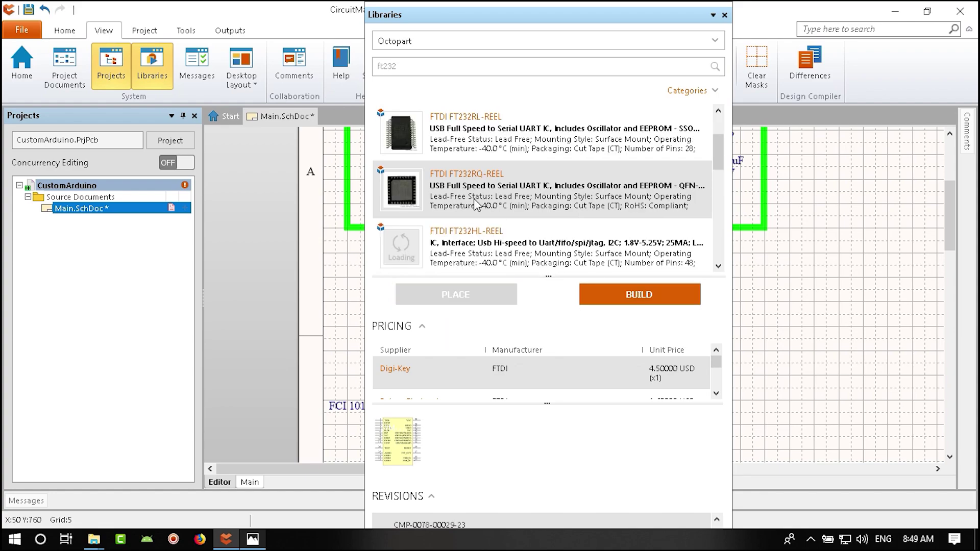
mouse_move(478, 202)
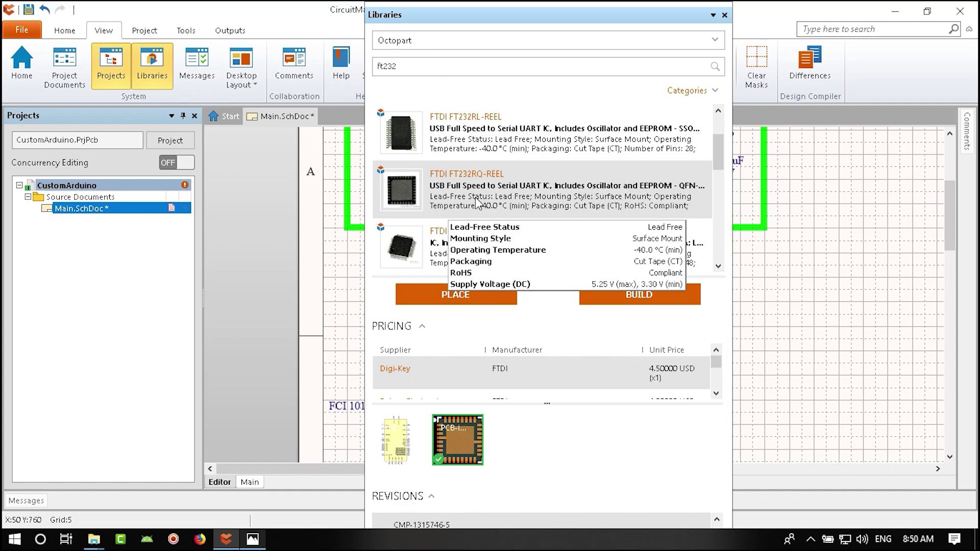
scroll(478, 203, "up", 1)
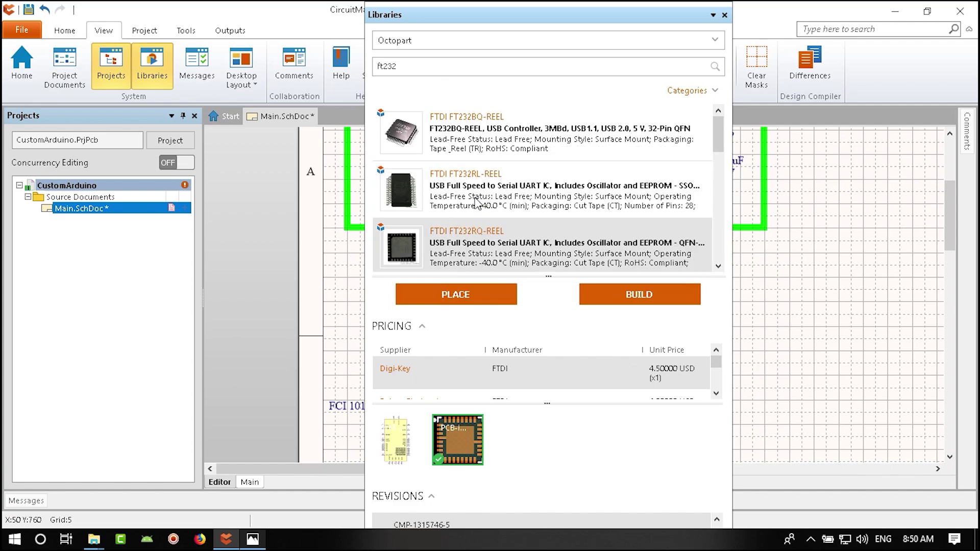
left_click(472, 133)
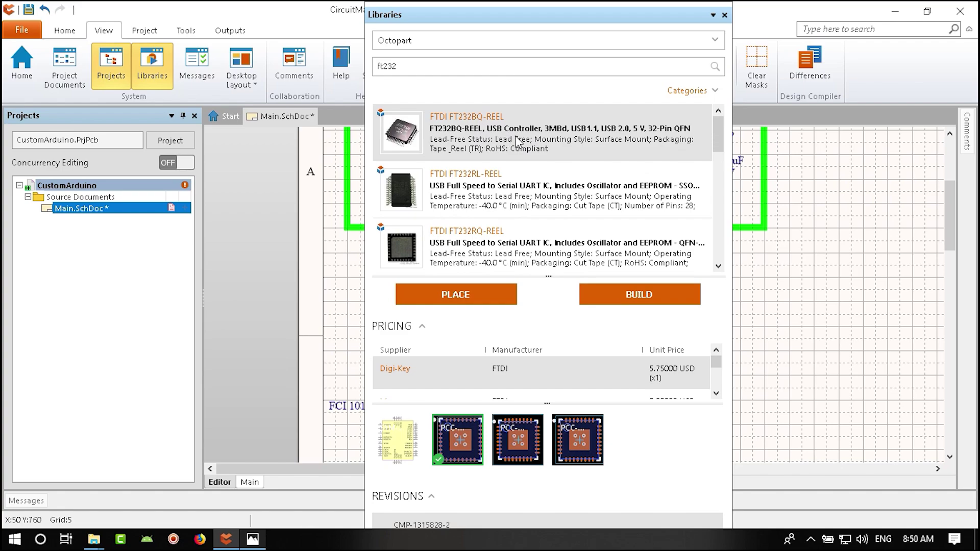
mouse_move(467, 136)
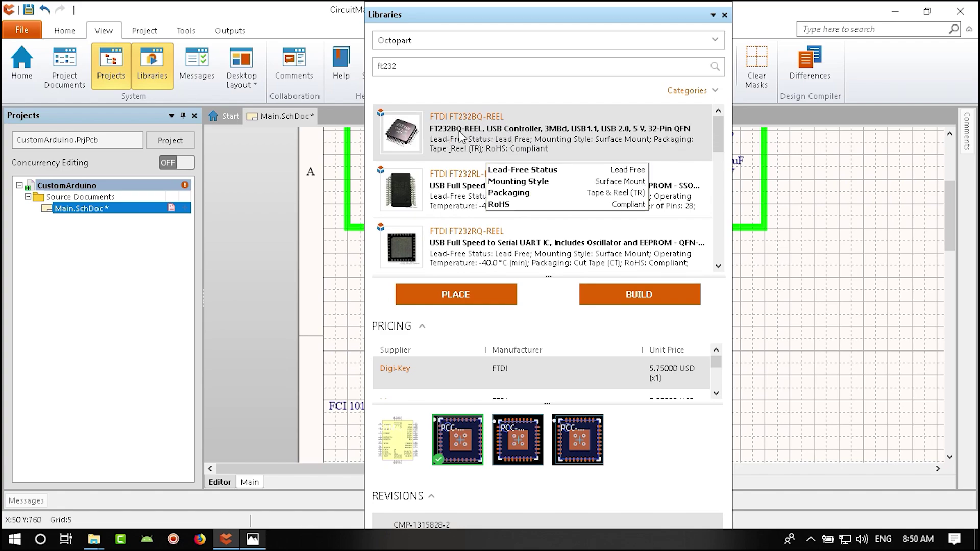
- Reselect FT232RL-REEL, dismiss the out-of-range error and attempt to place it
left_click(473, 192)
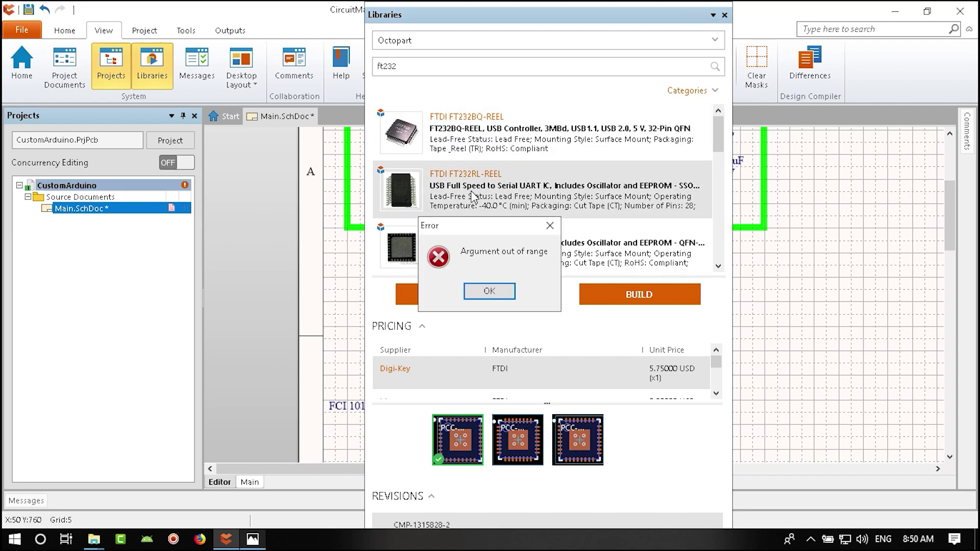
left_click(490, 292)
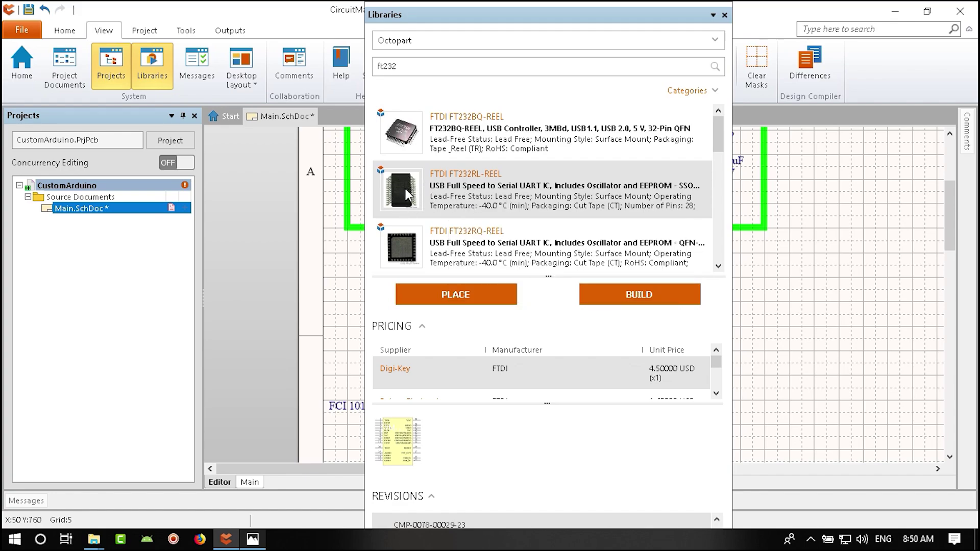
left_click(474, 298)
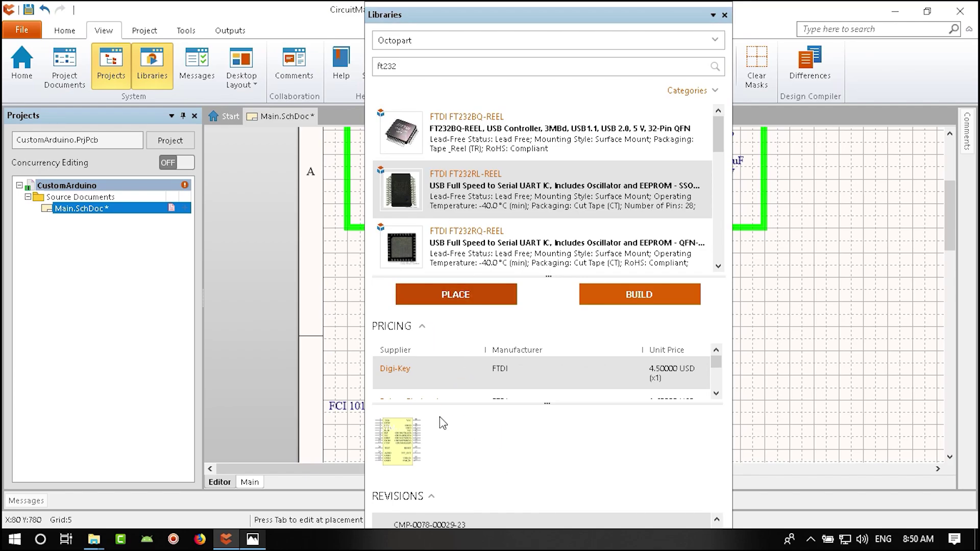
left_click(542, 388)
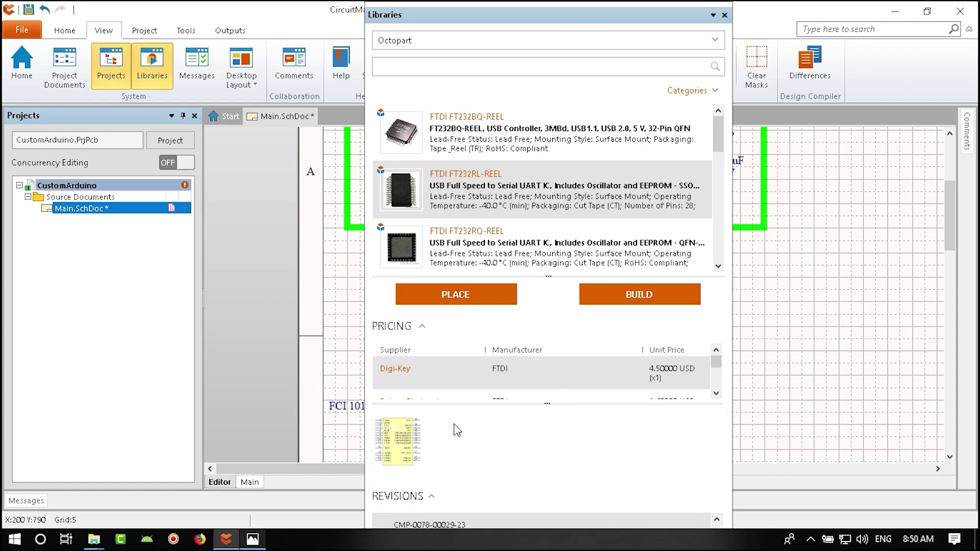
- Select FT232RL-TUBE in the results instead and start placing it on the sheet
left_click_drag(721, 138, 719, 195)
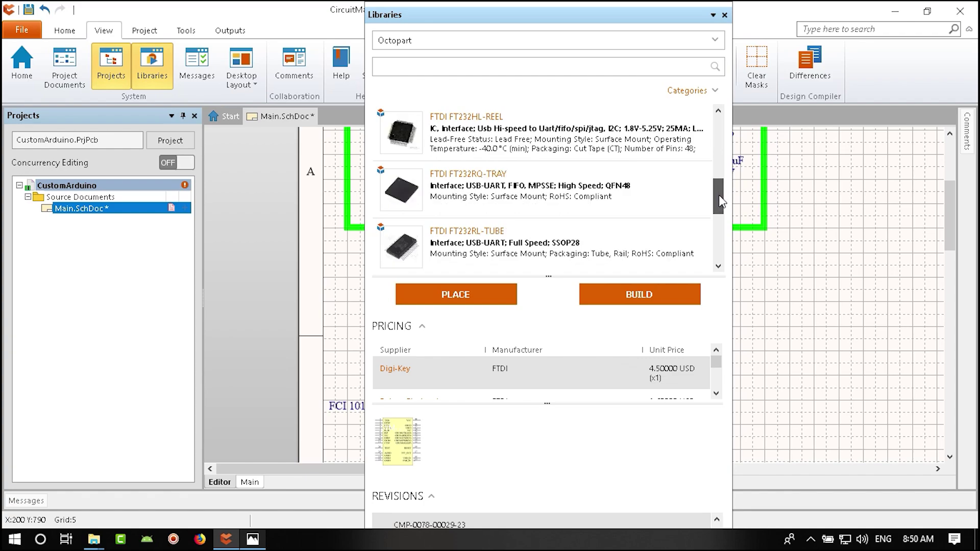
left_click(537, 254)
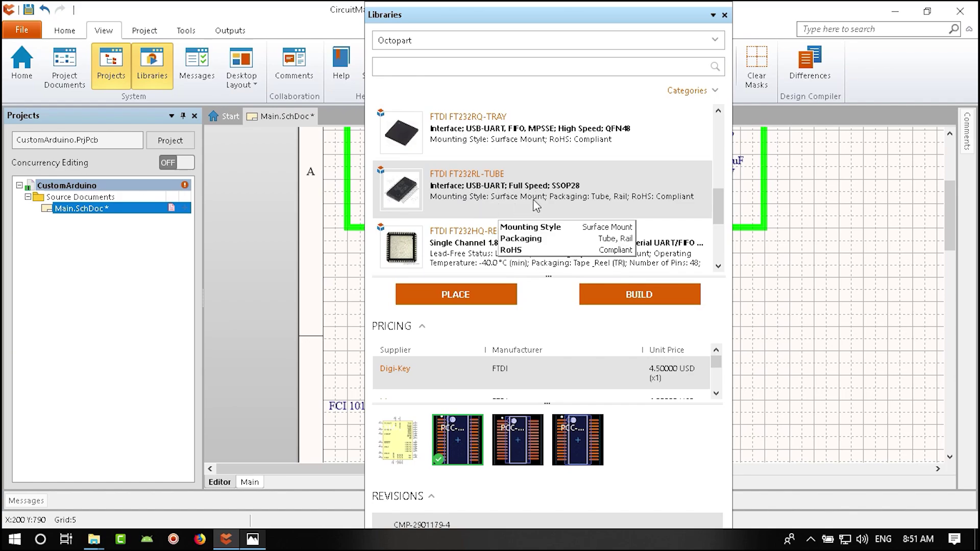
left_click(457, 294)
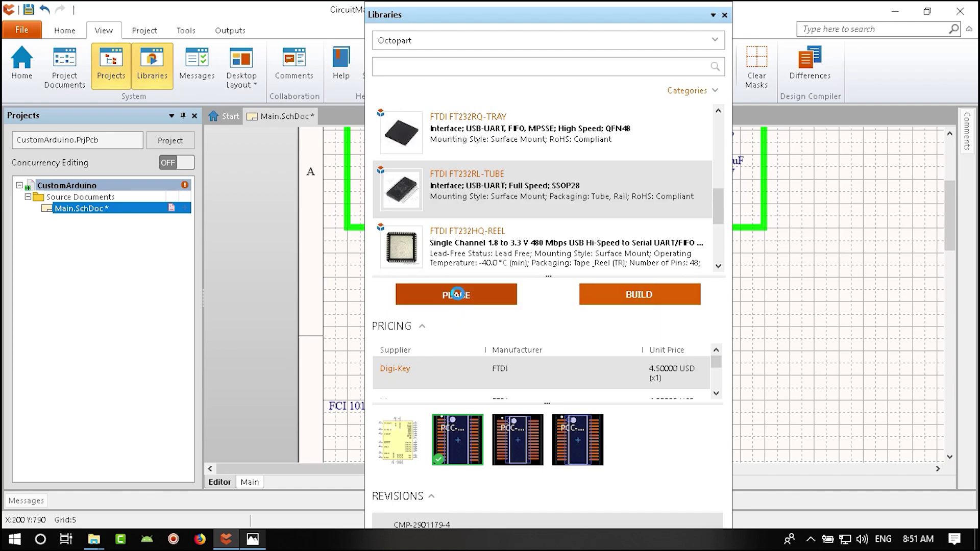
scroll(736, 386, "down", 3, "ctrl")
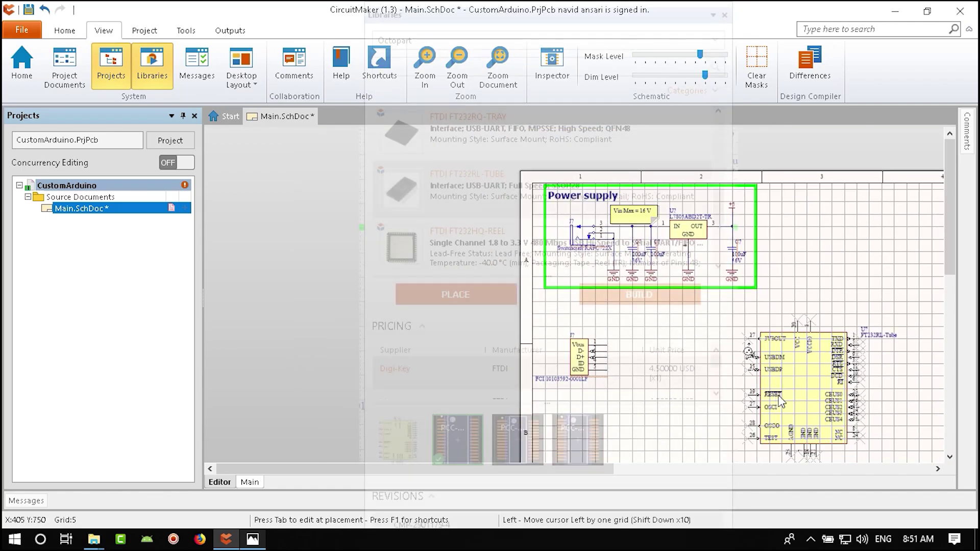
- Drop the FT232RL-Tube chip right of the micro-USB connector and zoom in to inspect it
right_click_drag(737, 387, 608, 311)
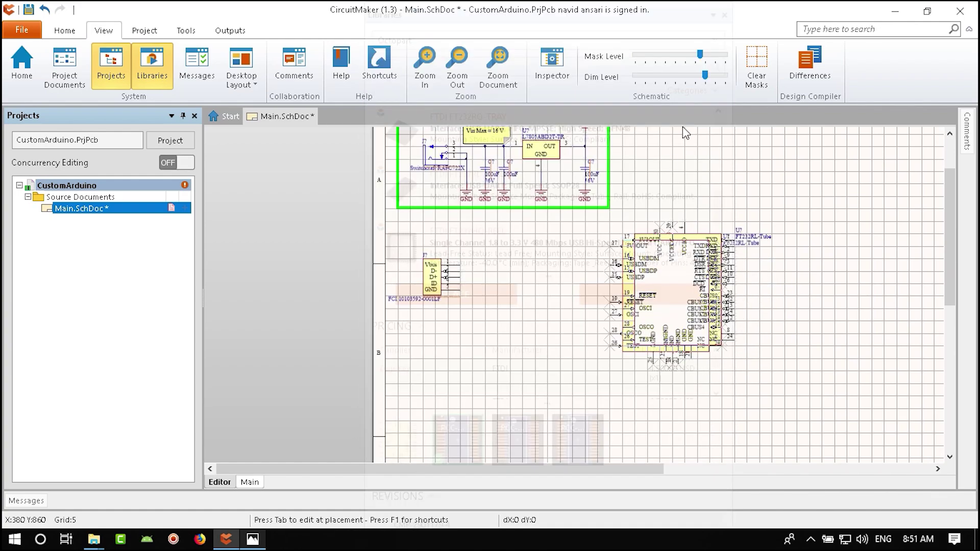
left_click(627, 246)
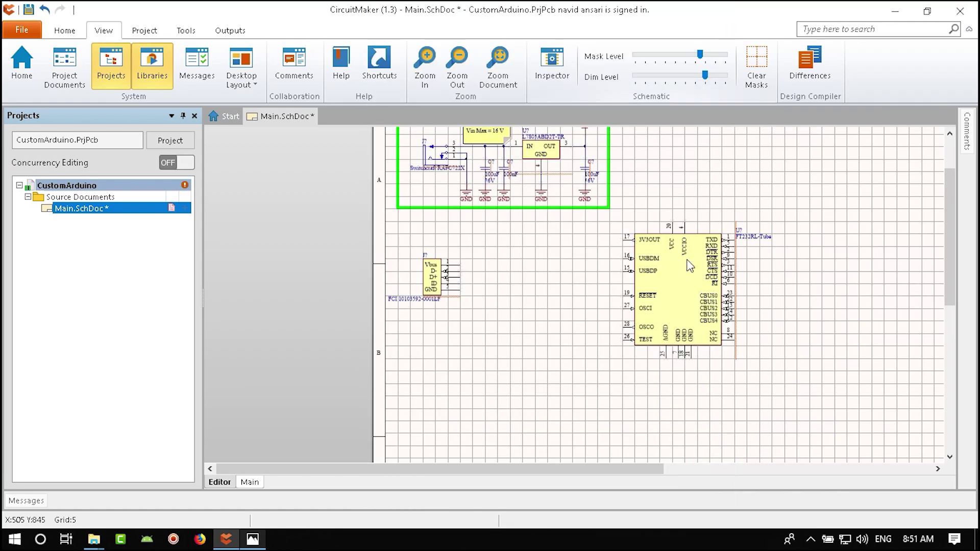
scroll(712, 314, "up", 5, "ctrl")
right_click_drag(713, 314, 656, 282)
scroll(660, 351, "up", 1)
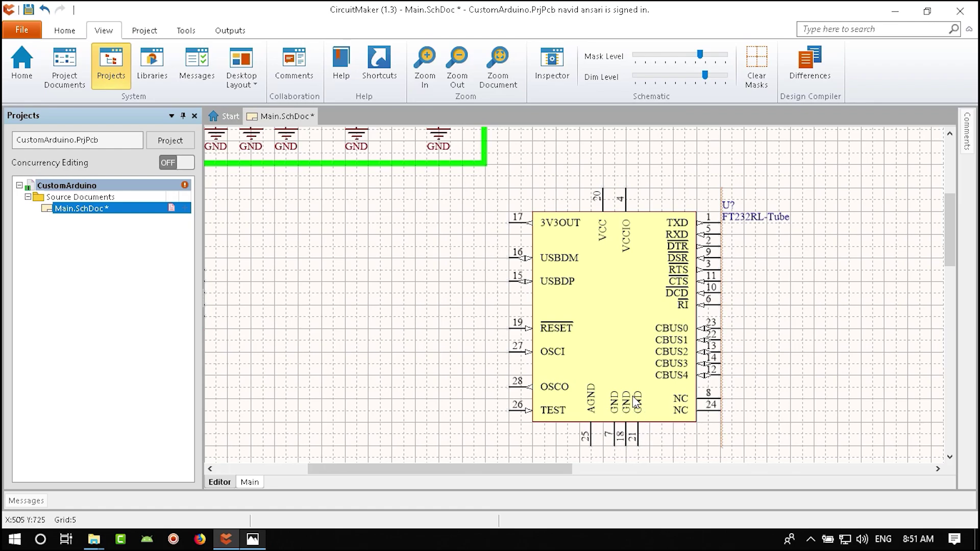
scroll(672, 359, "down", 3, "ctrl")
scroll(431, 333, "up", 2)
right_click_drag(431, 333, 512, 340)
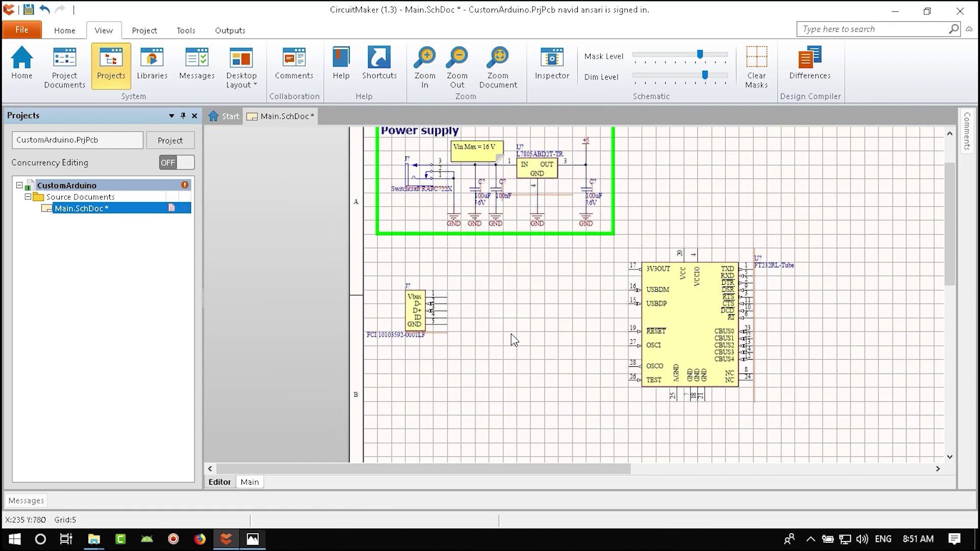
left_click(252, 539)
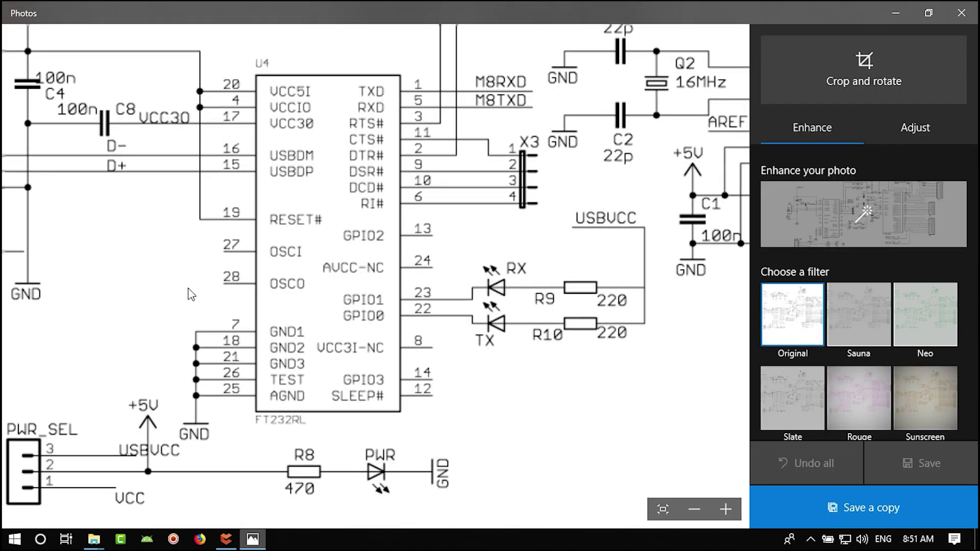
left_click_drag(192, 292, 266, 341)
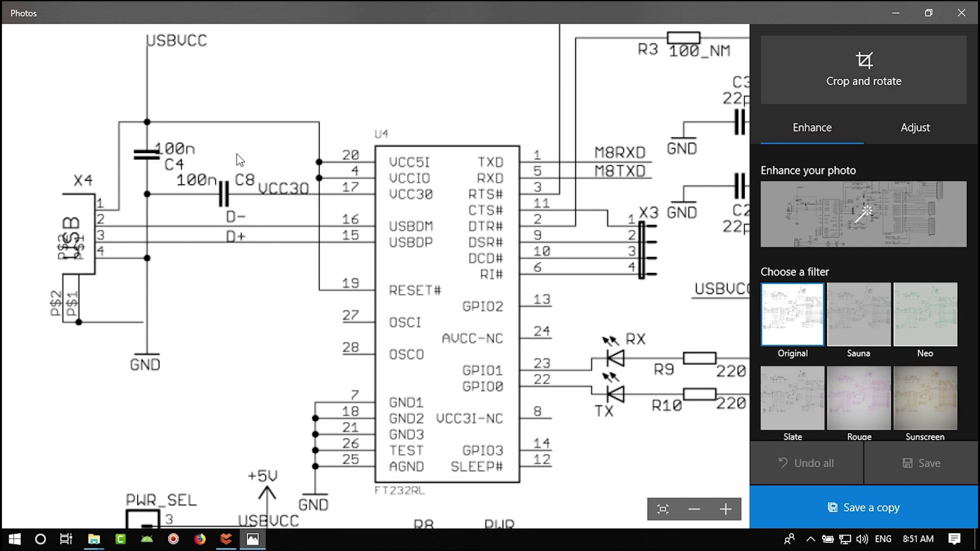
left_click_drag(240, 160, 246, 161)
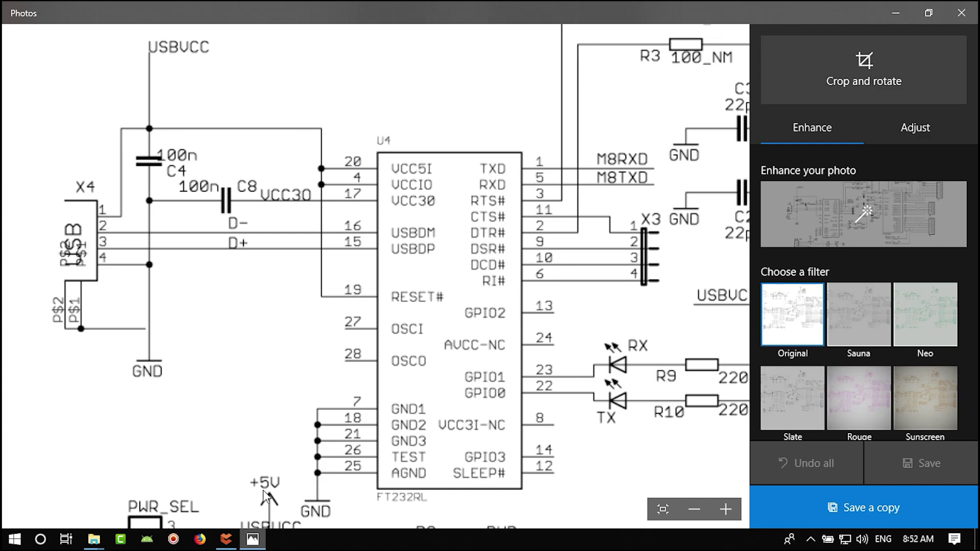
left_click(226, 539)
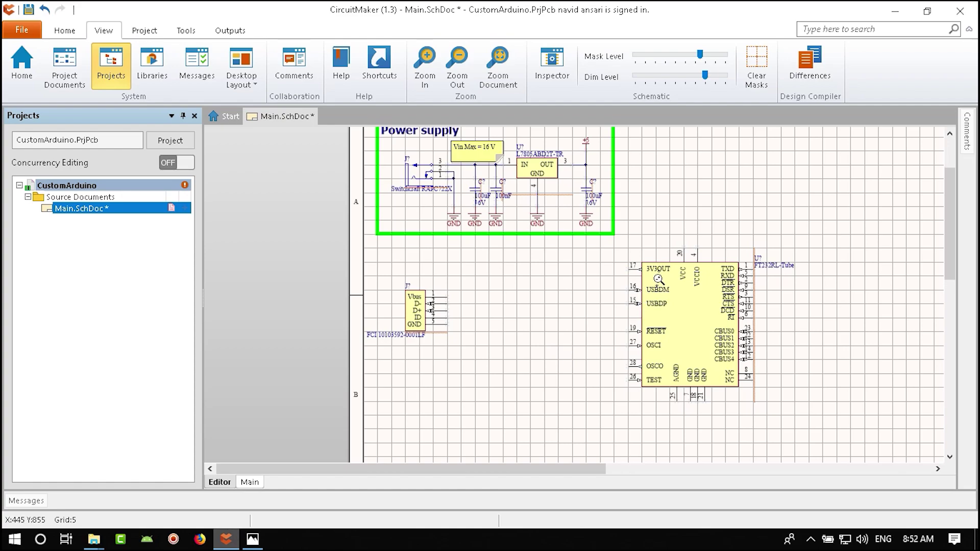
scroll(659, 276, "up", 3, "ctrl")
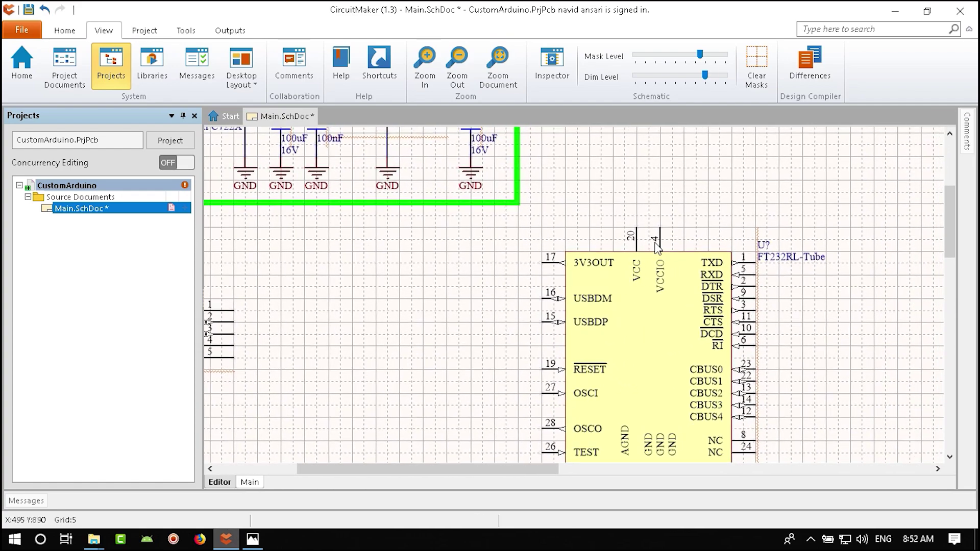
left_click(254, 540)
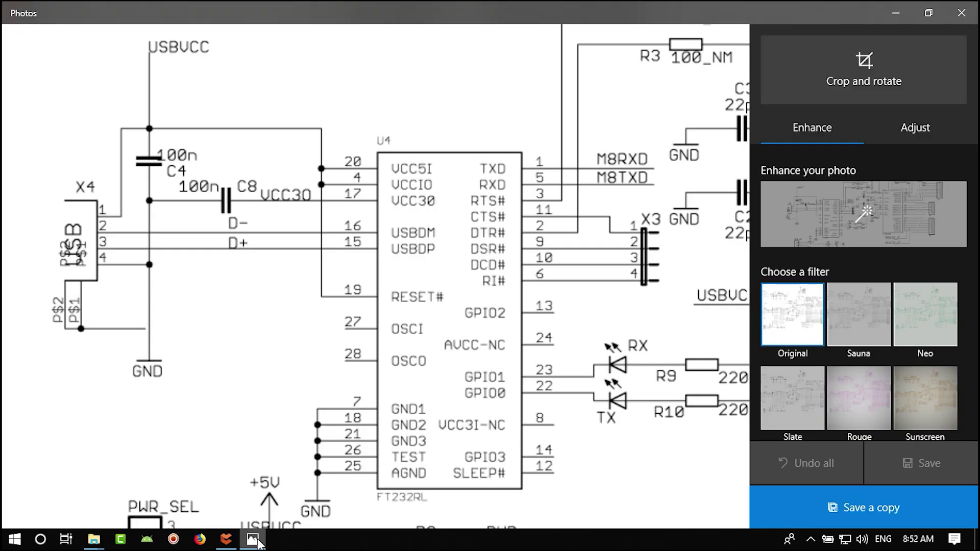
left_click(258, 542)
right_click_drag(682, 417, 645, 378)
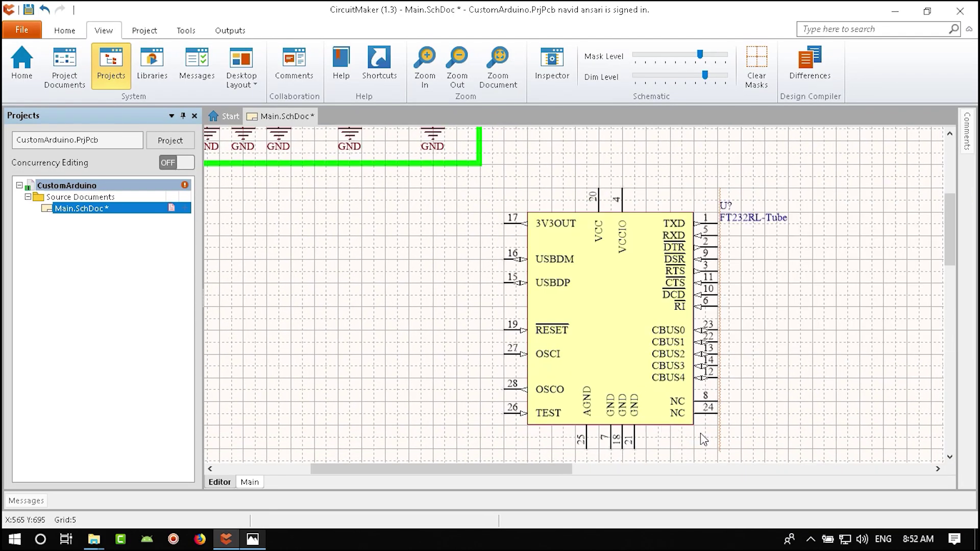
right_click_drag(658, 448, 643, 446)
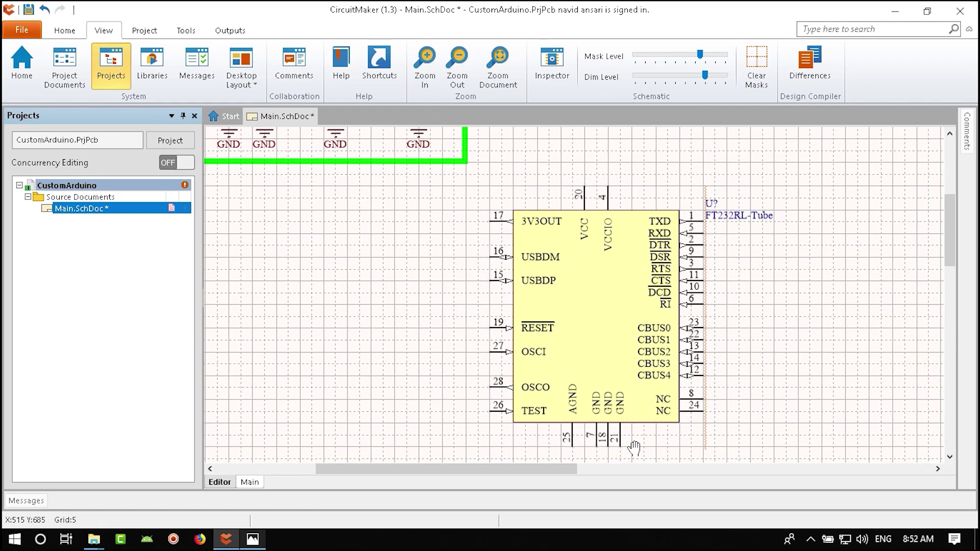
right_click_drag(479, 219, 503, 250)
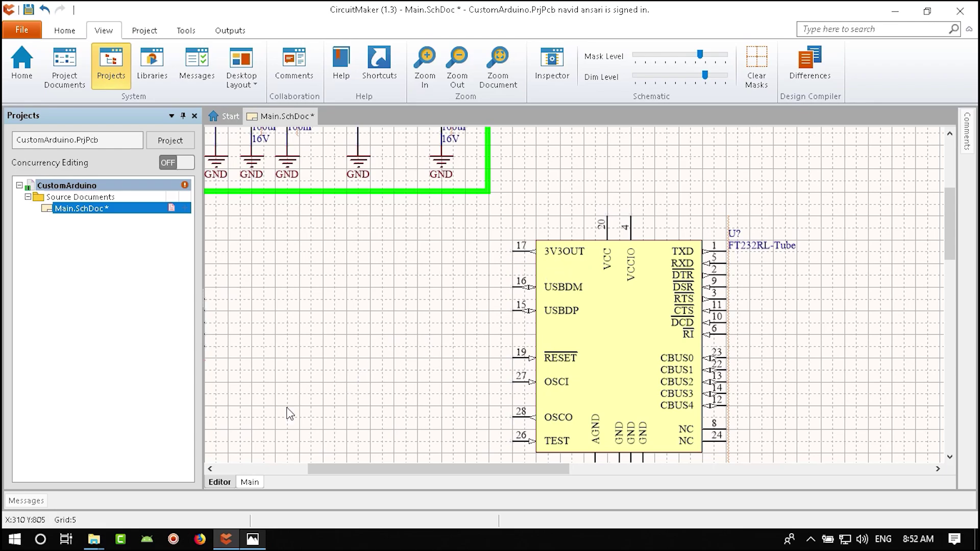
left_click(254, 541)
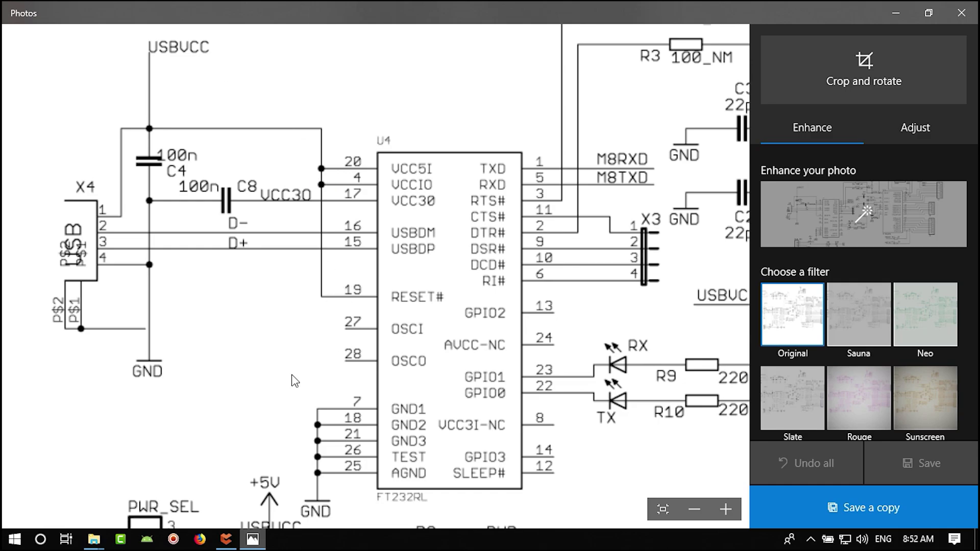
left_click(227, 539)
scroll(618, 371, "up", 5)
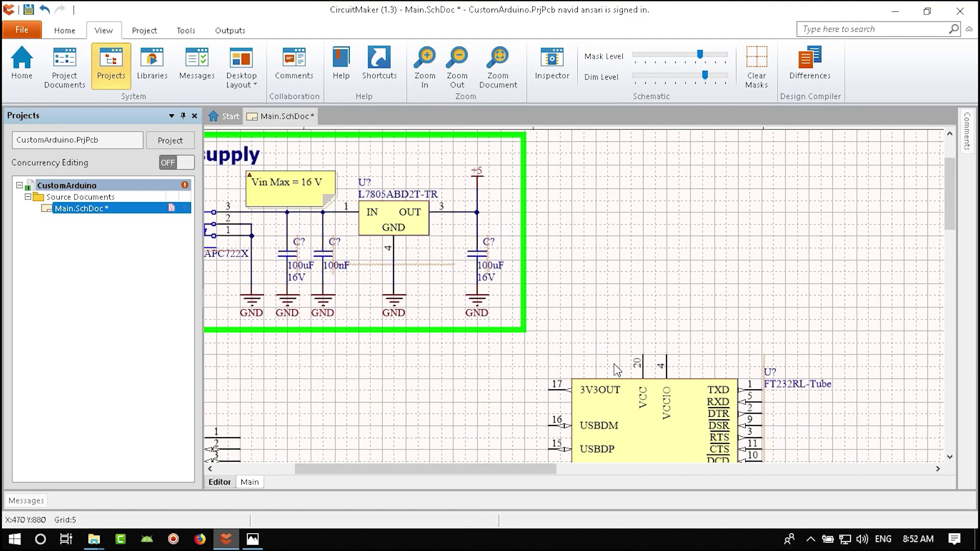
- Place two +5 power ports renamed USBVCC, one above J? and one above the FT232RL
scroll(618, 370, "down", 4)
scroll(638, 307, "left", 5)
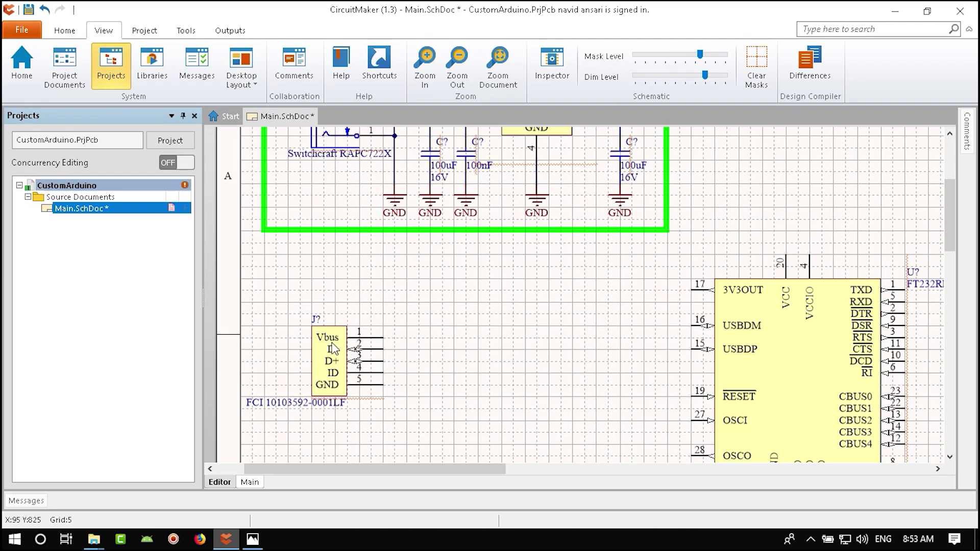
left_click(68, 33)
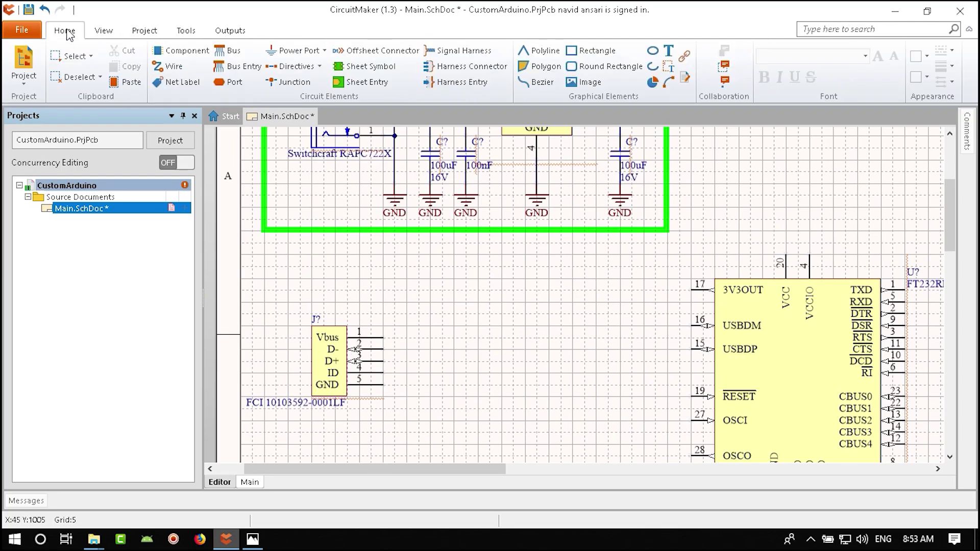
left_click(293, 53)
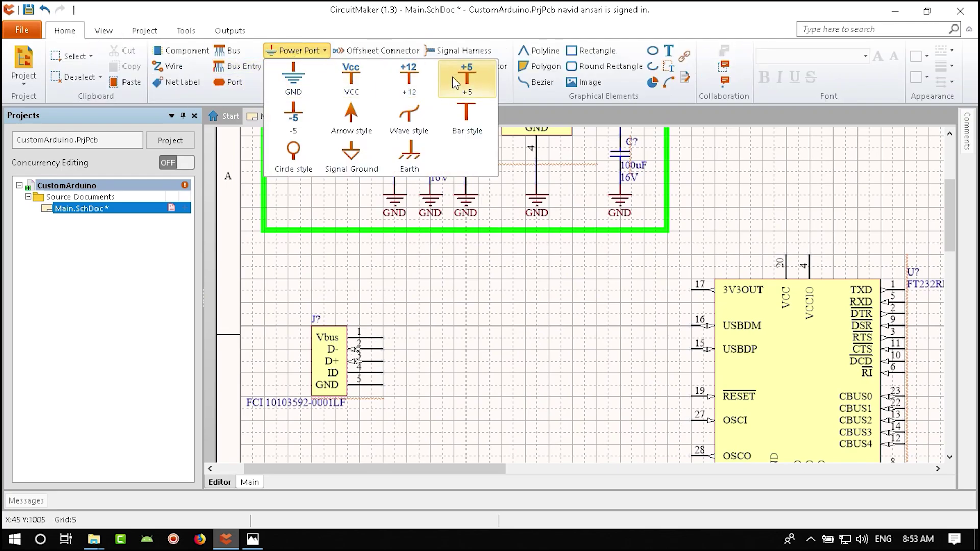
left_click(468, 82)
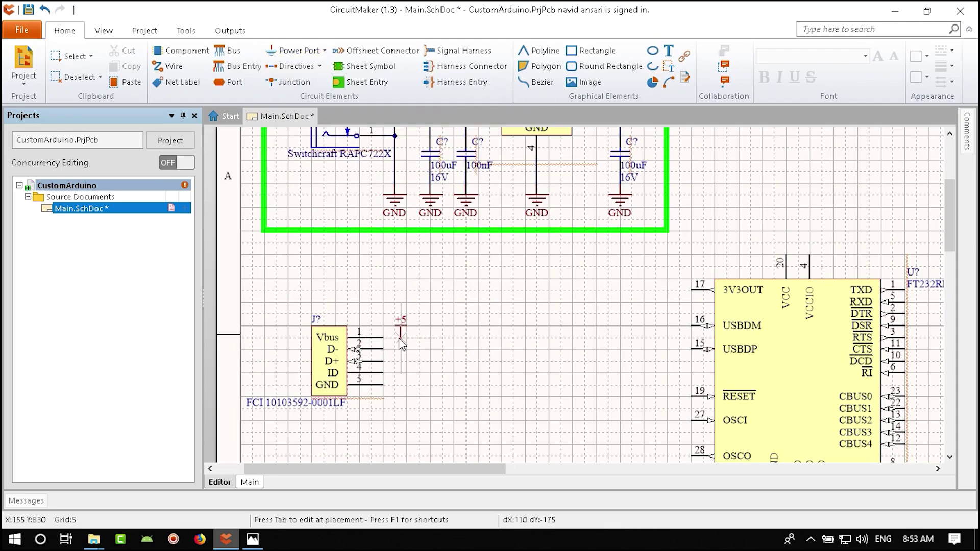
key("Tab")
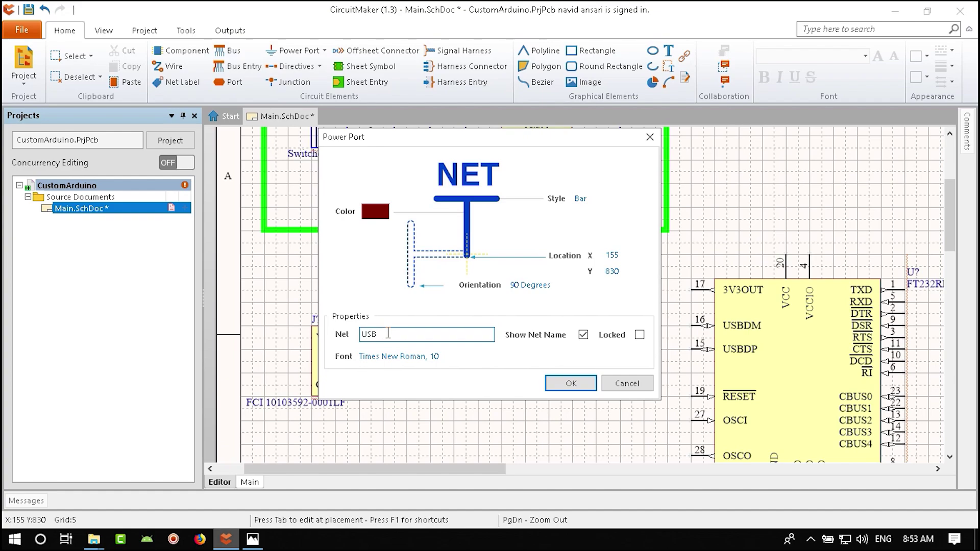
type("USBVCC")
left_click(571, 383)
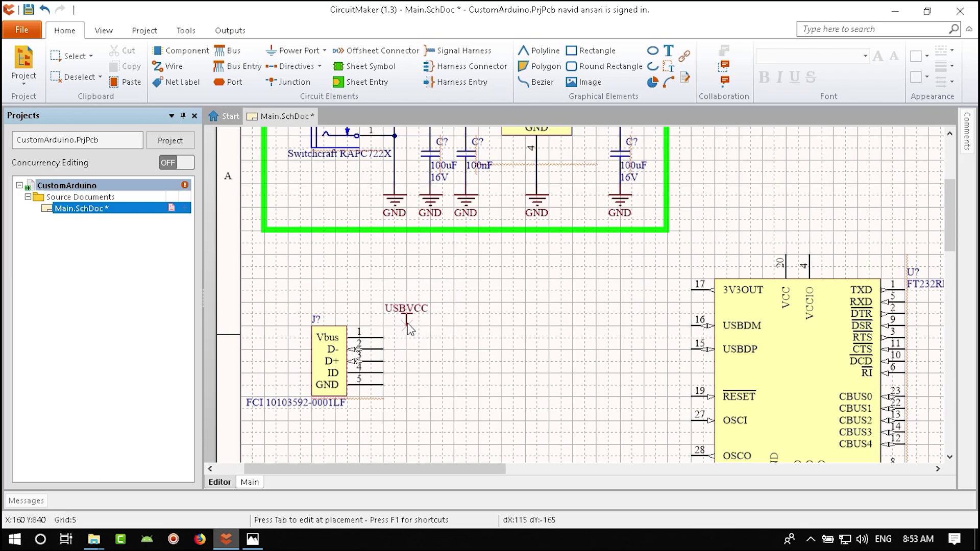
key("Right")
left_click(407, 325)
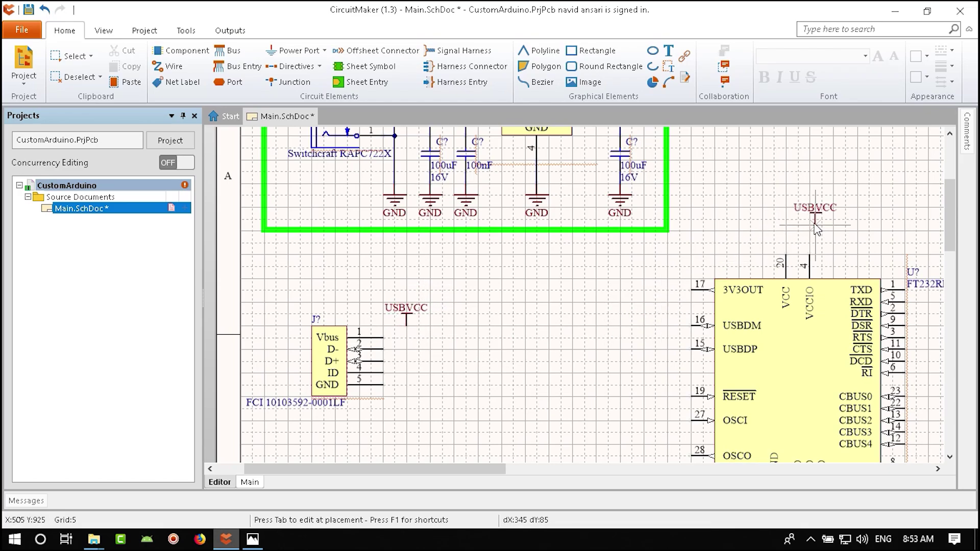
left_click(799, 229)
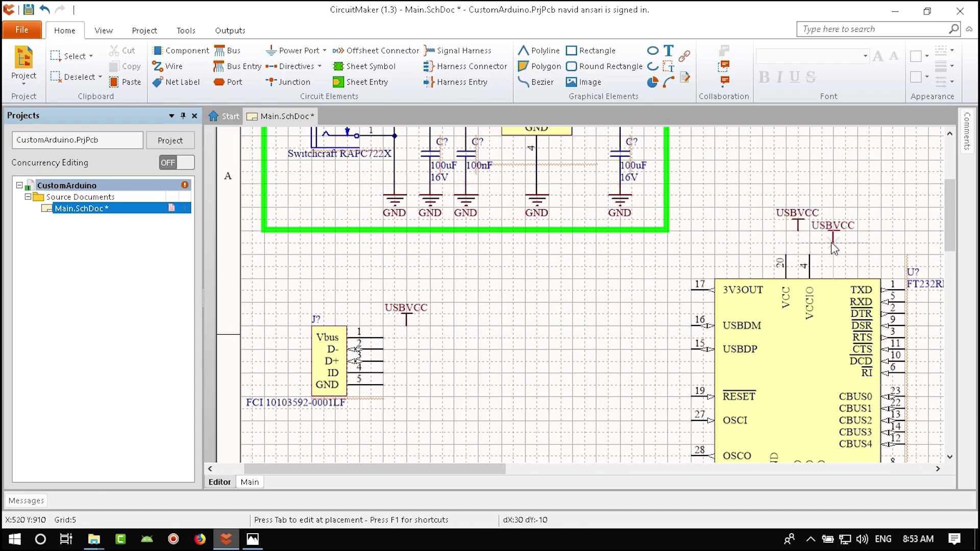
- Wire J?'s Vbus, VCCIO pin 4 and VCC pin 20 to the USBVCC ports, then view the reference
left_click(174, 68)
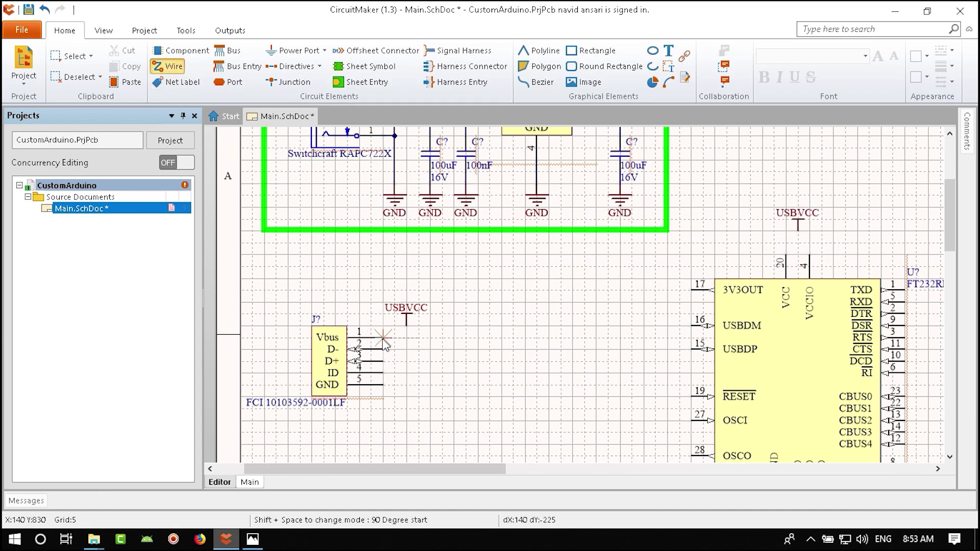
left_click(407, 328)
left_click(383, 338)
left_click(810, 256)
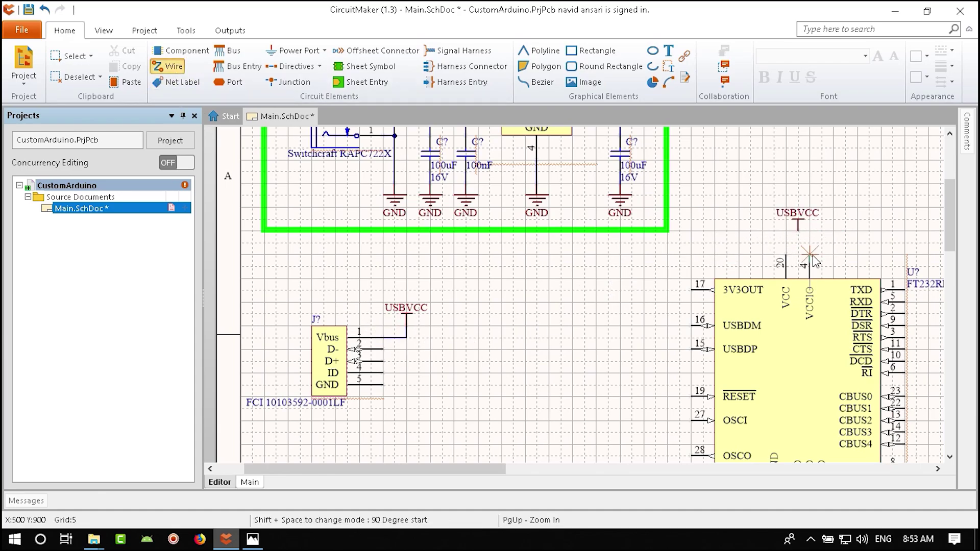
left_click(798, 230)
left_click(786, 256)
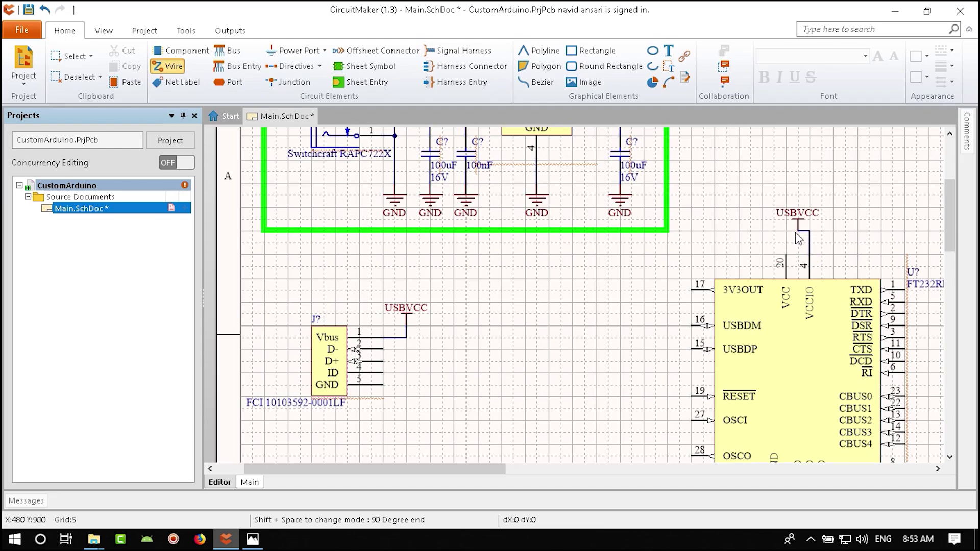
left_click(798, 230)
key("Escape")
left_click(253, 539)
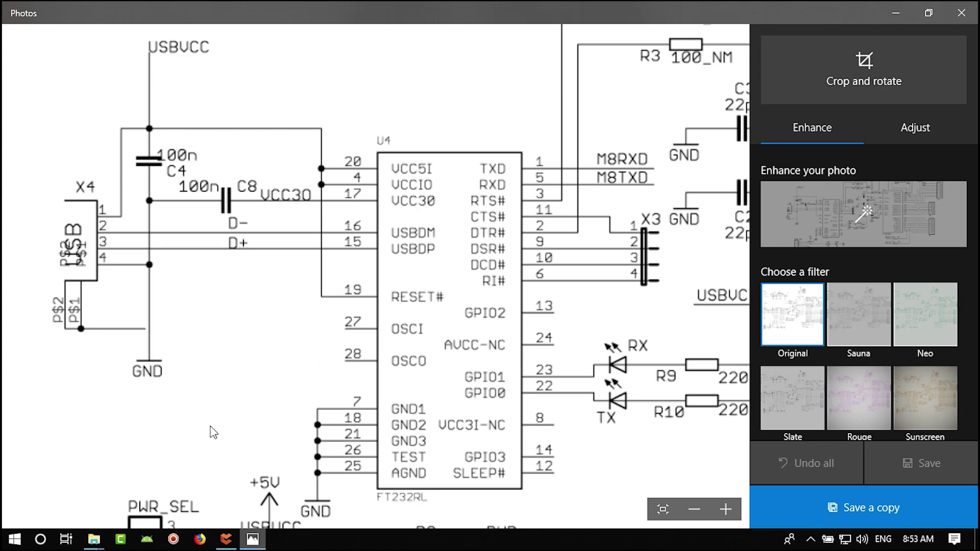
- Wire FT232RL RESET pin 19 to a third USBVCC port on its left, then view the reference
left_click(253, 539)
right_click_drag(668, 319, 523, 280)
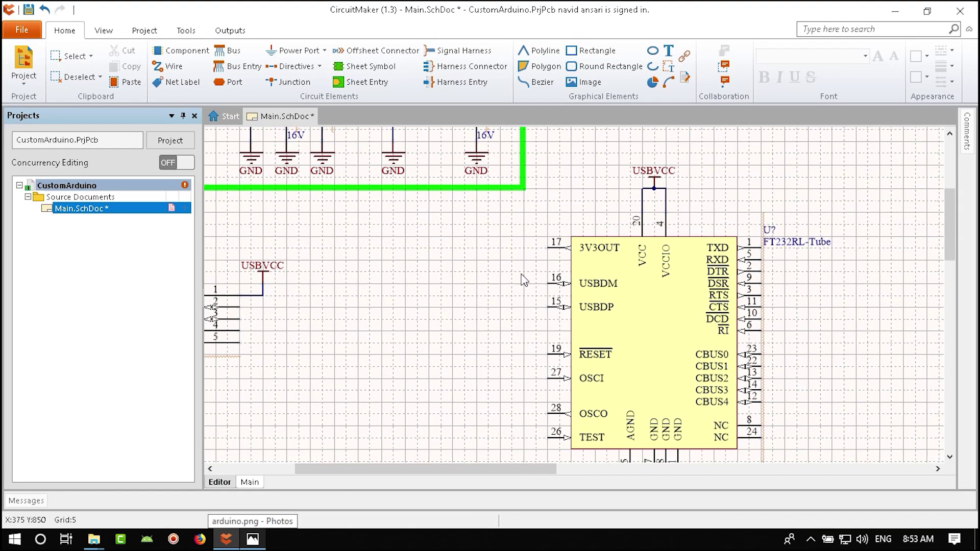
right_click_drag(297, 279, 394, 275)
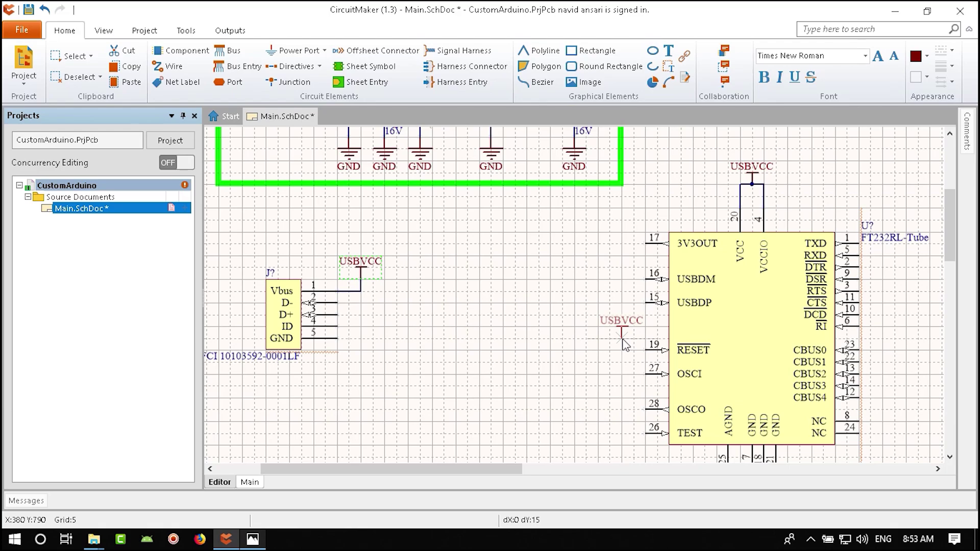
left_click(622, 339)
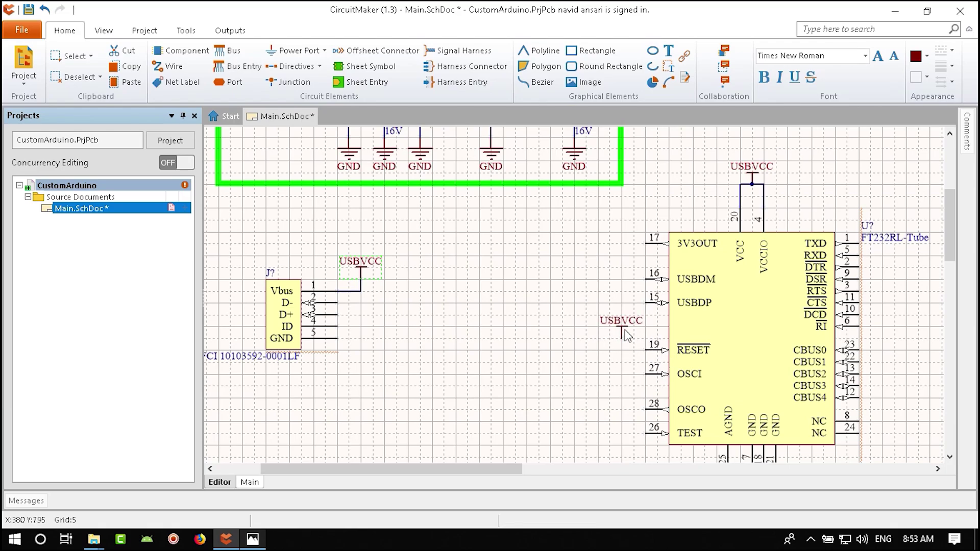
left_click(168, 66)
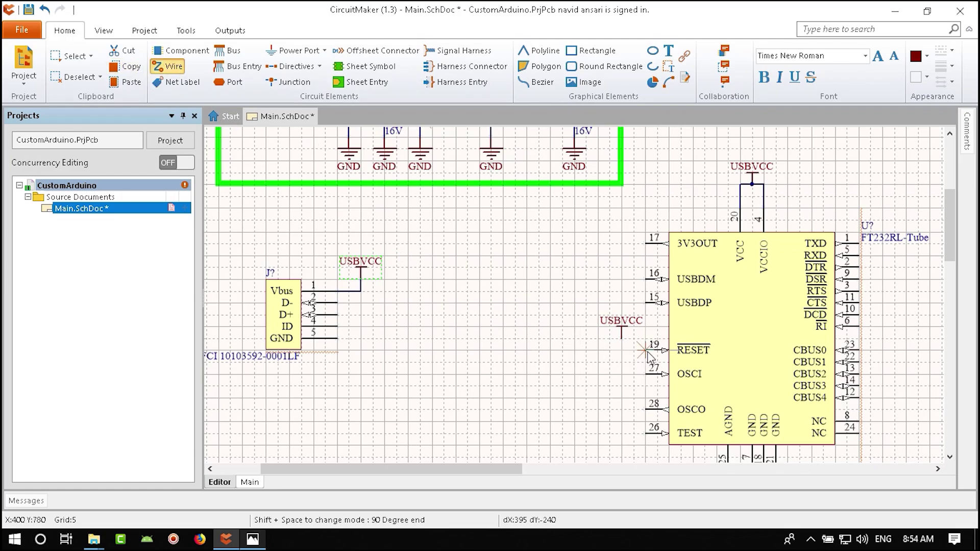
left_click(645, 351)
left_click(622, 337)
right_click(582, 358)
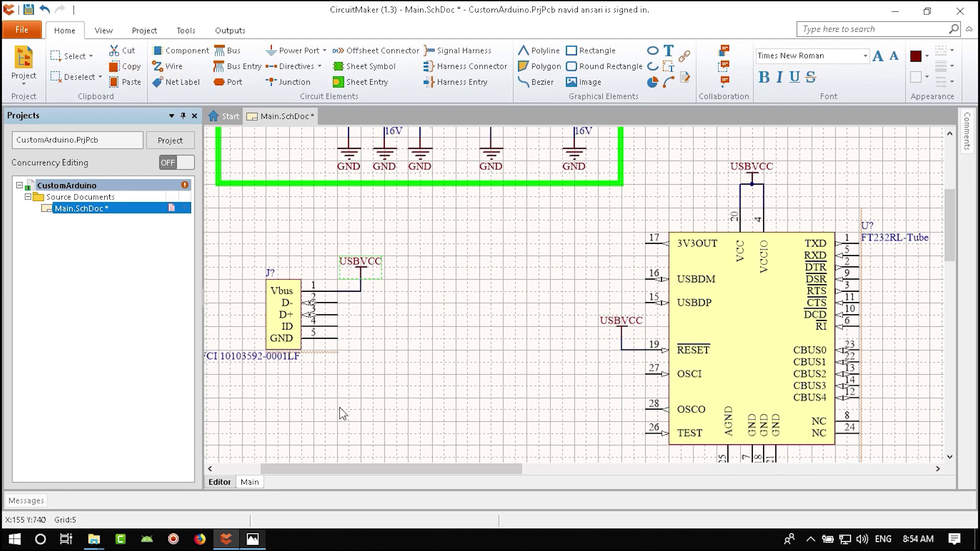
left_click(245, 543)
scroll(270, 304, "up", 1)
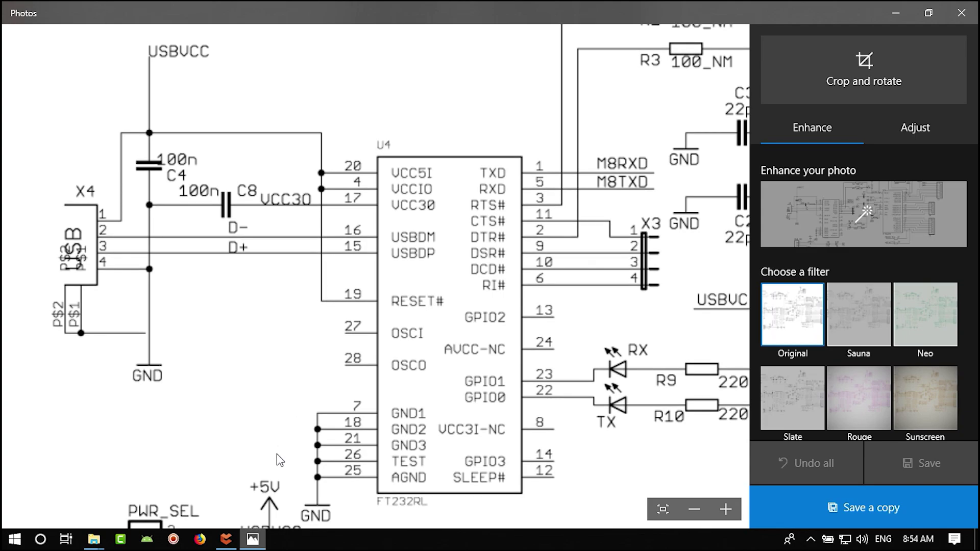
- Switch from the Photos viewer back to the CircuitMaker schematic
left_click(251, 540)
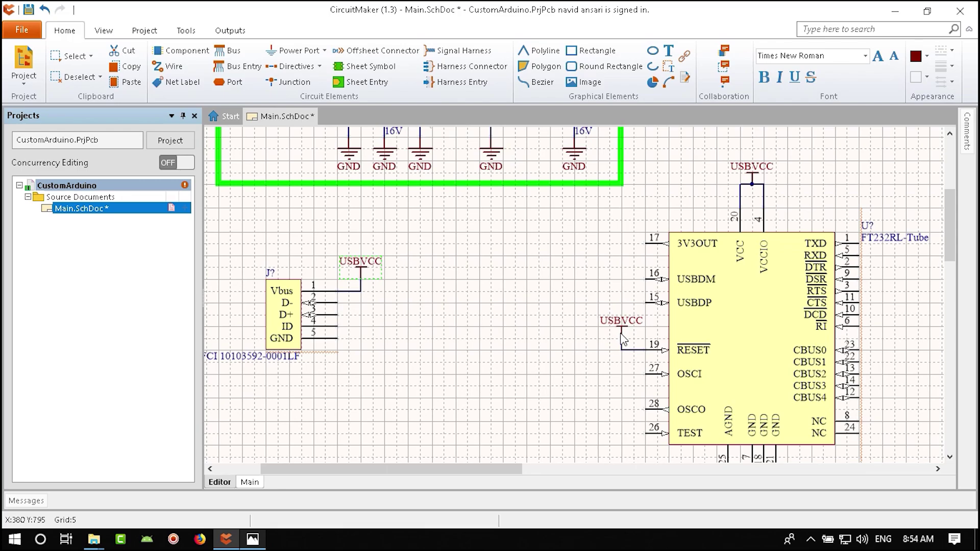
- Save Main.SchDoc with Ctrl+S and clear the selection
key("ctrl+s")
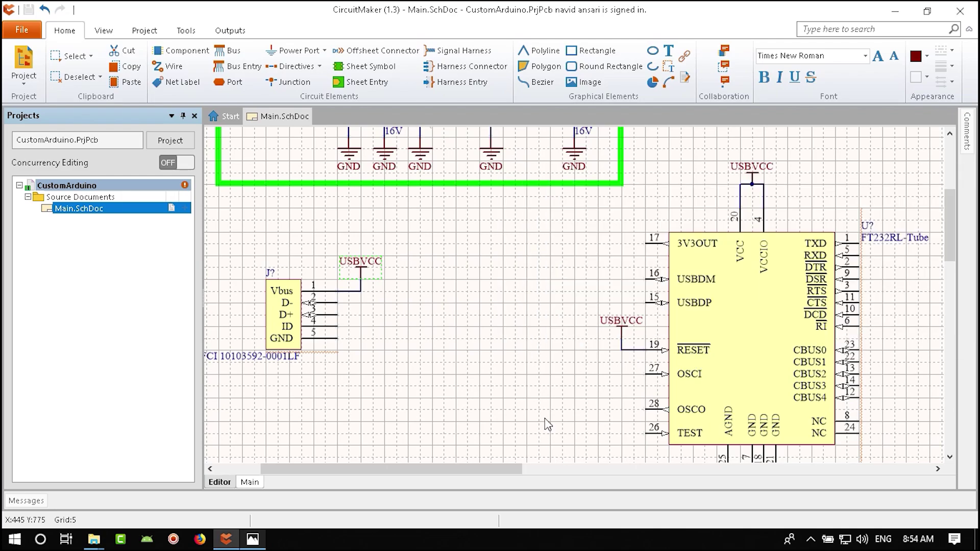
left_click(264, 449)
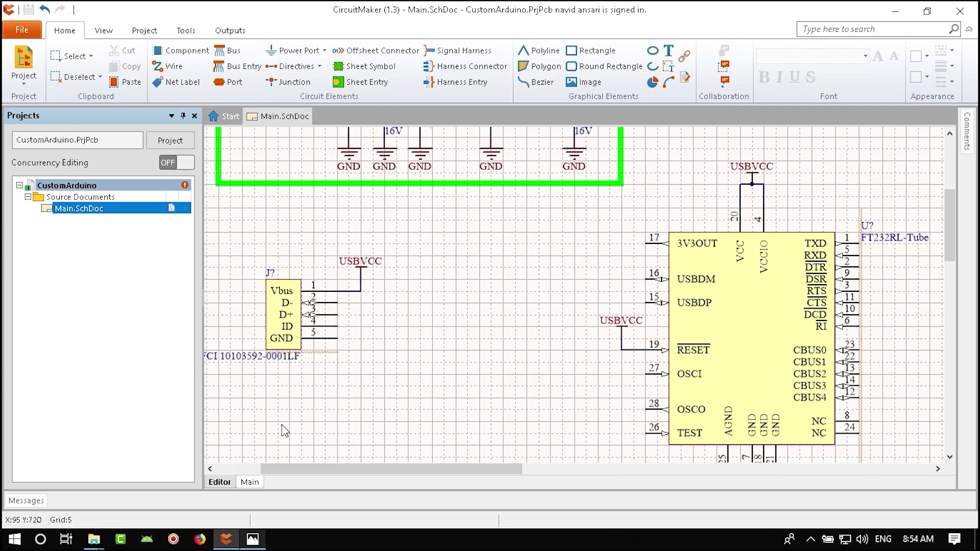
left_click(252, 540)
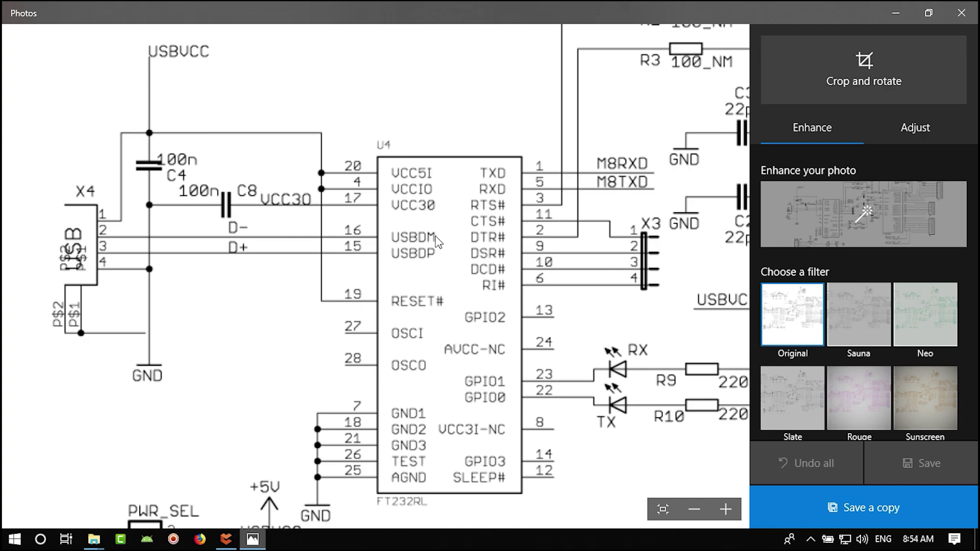
left_click_drag(266, 307, 258, 328)
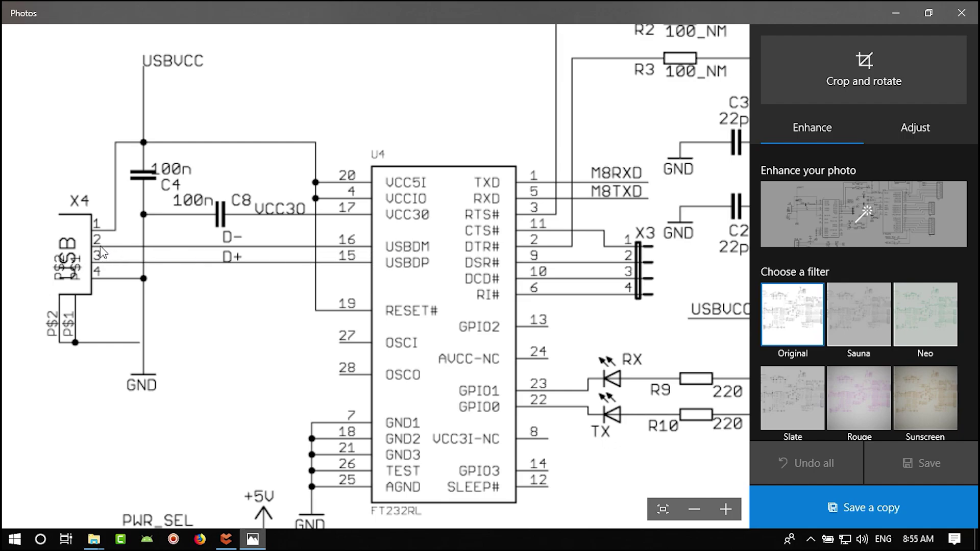
left_click(226, 539)
scroll(371, 329, "up", 2, "ctrl")
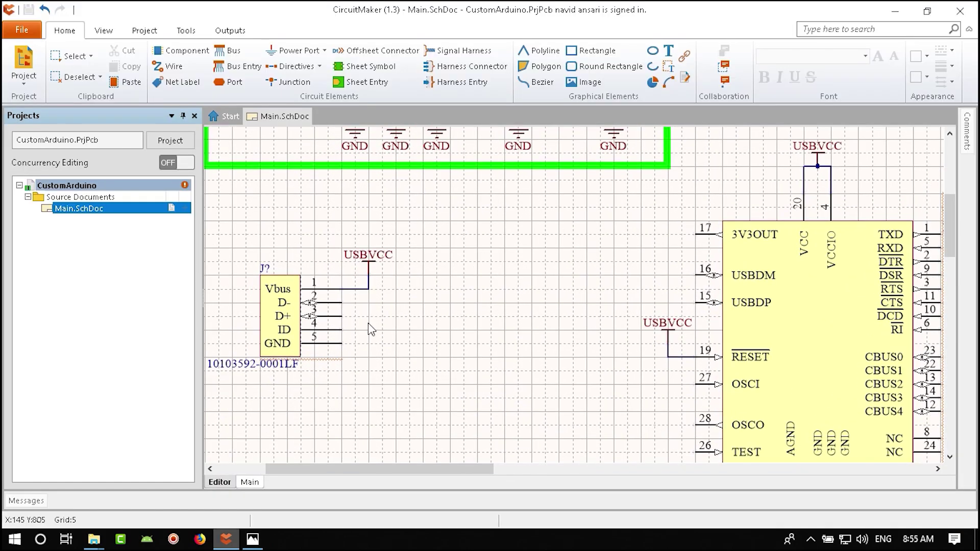
- Wire the FT232RL USBDM pin to the connector's D- pin
right_click_drag(459, 331, 404, 326)
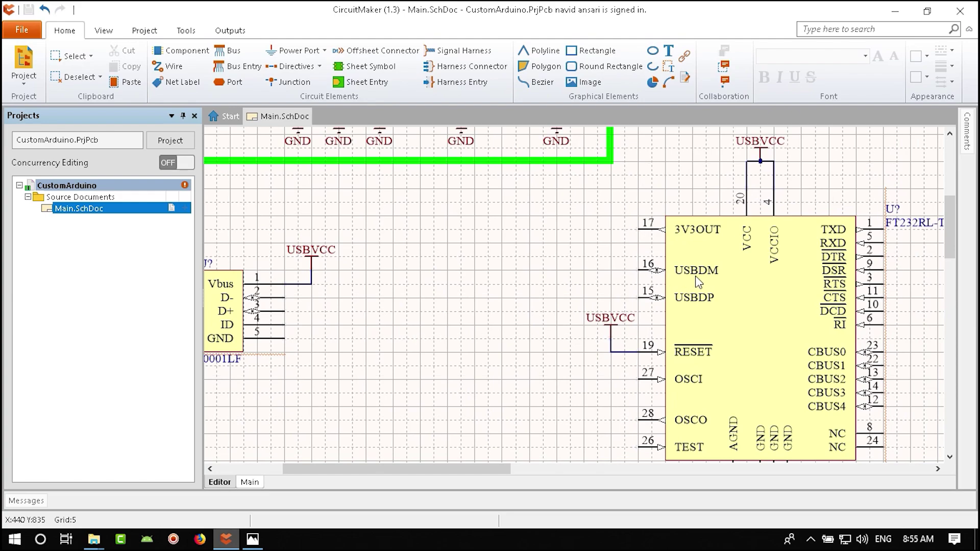
left_click(184, 76)
left_click(636, 270)
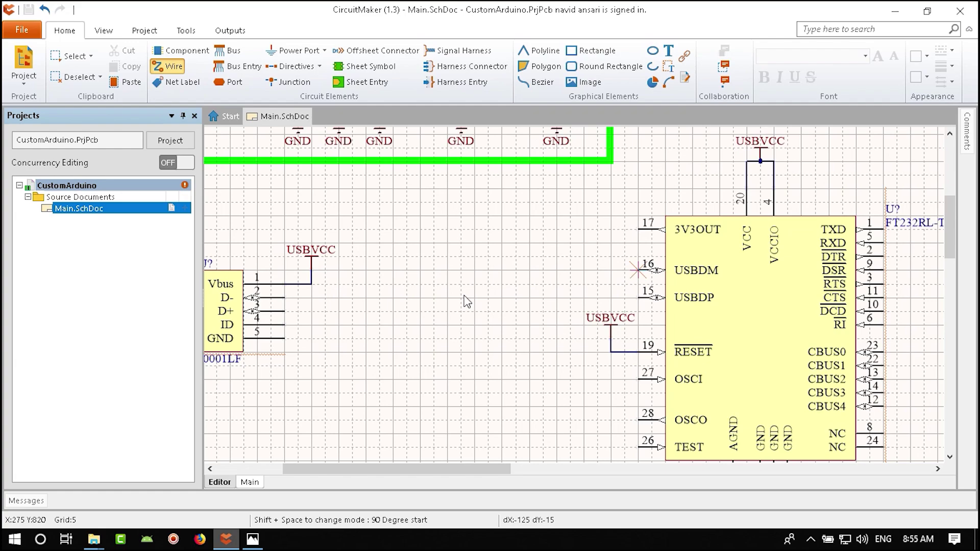
left_click(339, 299)
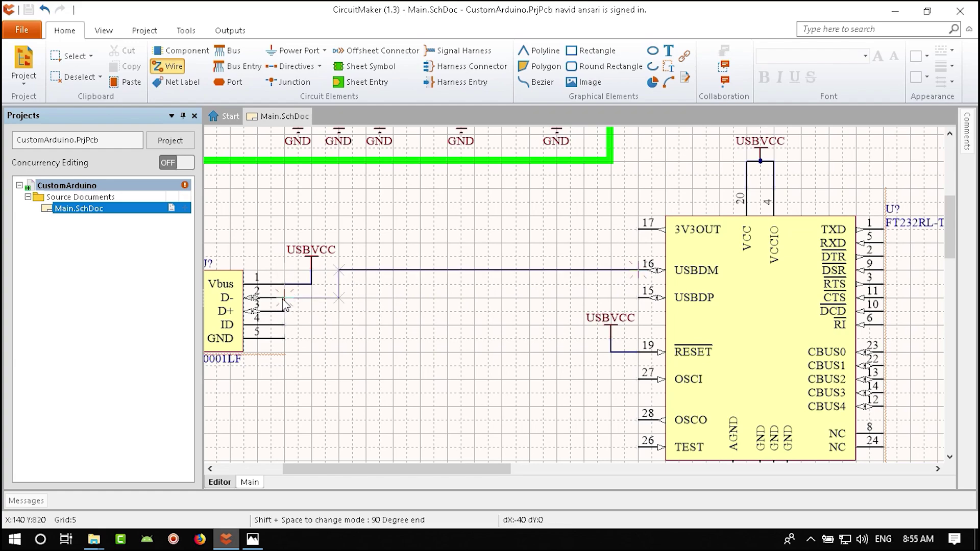
left_click(285, 298)
- Wire the connector's D+ pin 3 to the FT232RL USBDP pin 15
left_click(284, 311)
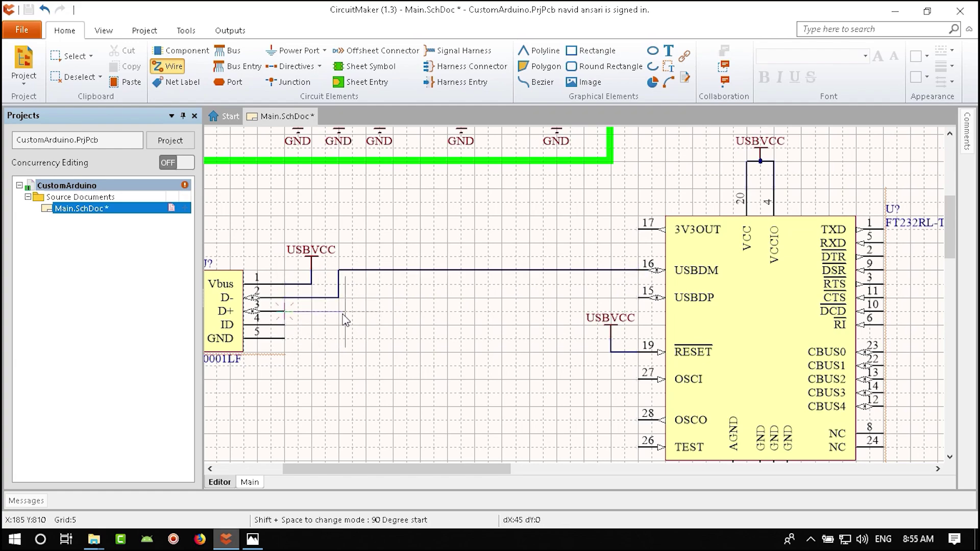
left_click(352, 285)
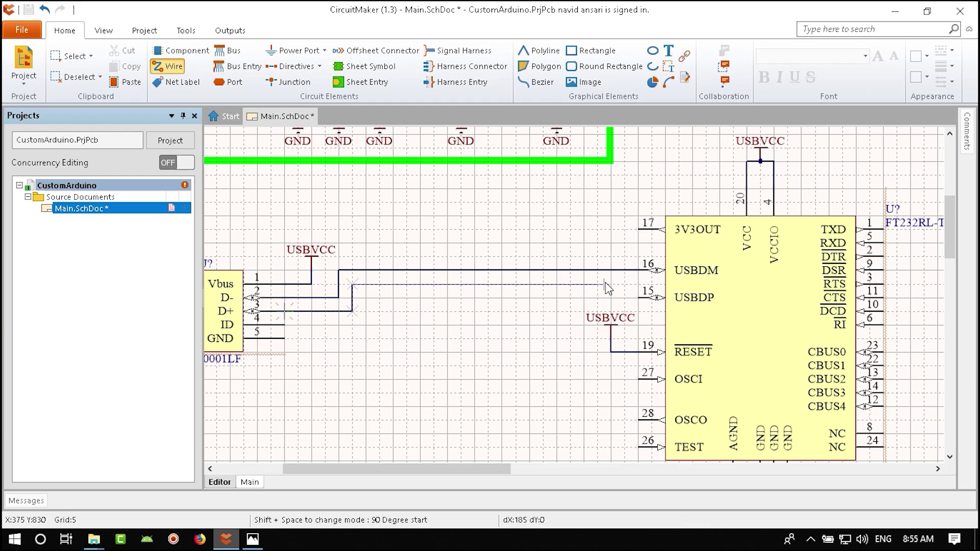
key("Escape")
left_click(283, 310)
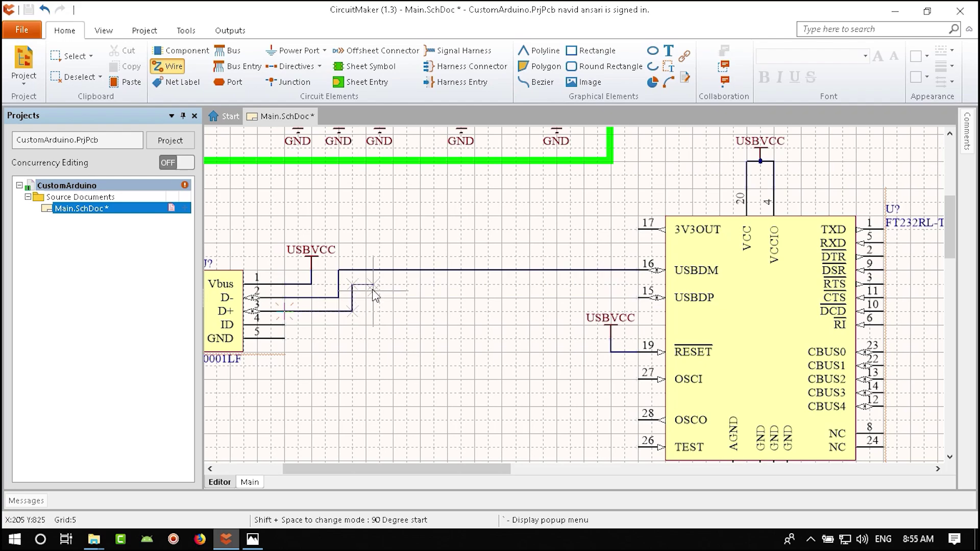
left_click(353, 298)
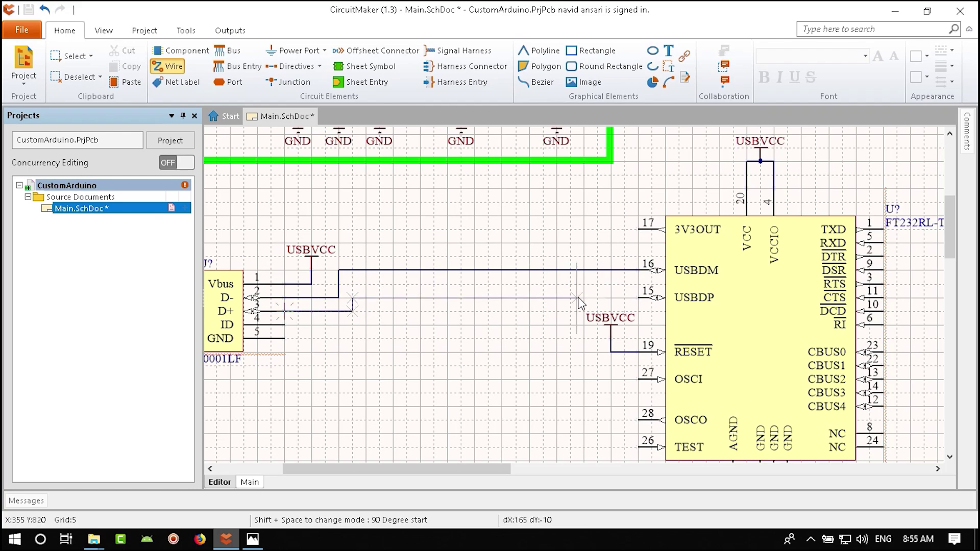
left_click(635, 297)
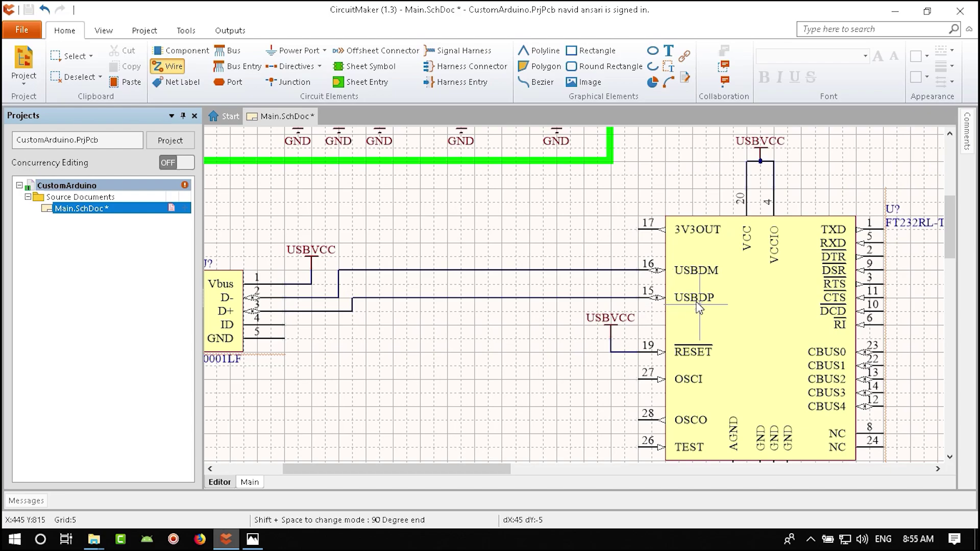
right_click(553, 326)
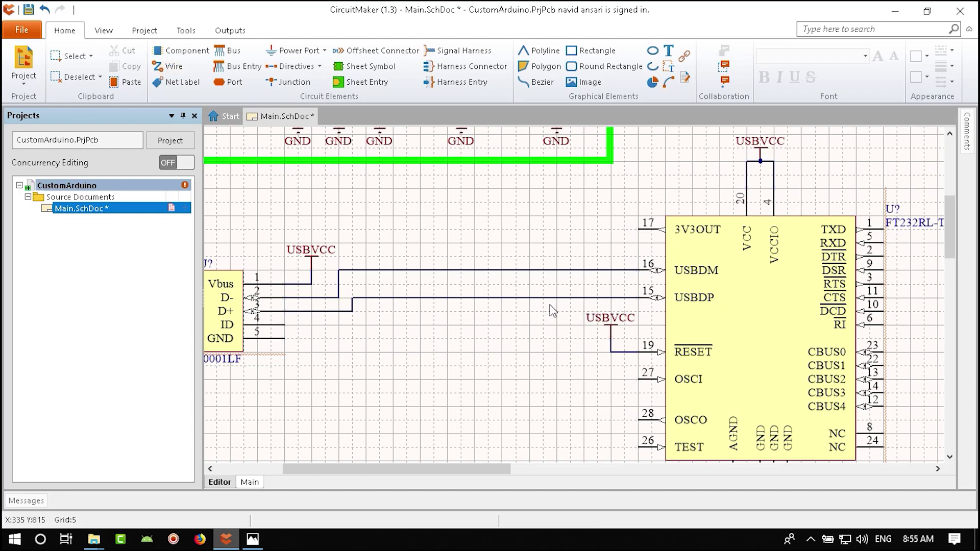
- Check the reference's 100n capacitors C4 and C8 in Photos, then pan toward the power supply
left_click(253, 537)
left_click_drag(230, 332, 248, 343)
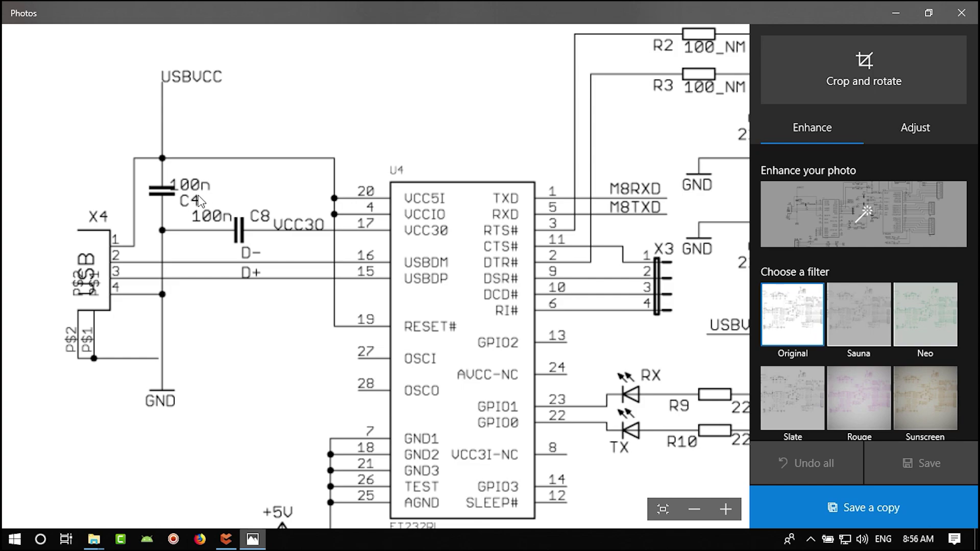
left_click(226, 540)
right_click_drag(488, 294, 379, 391)
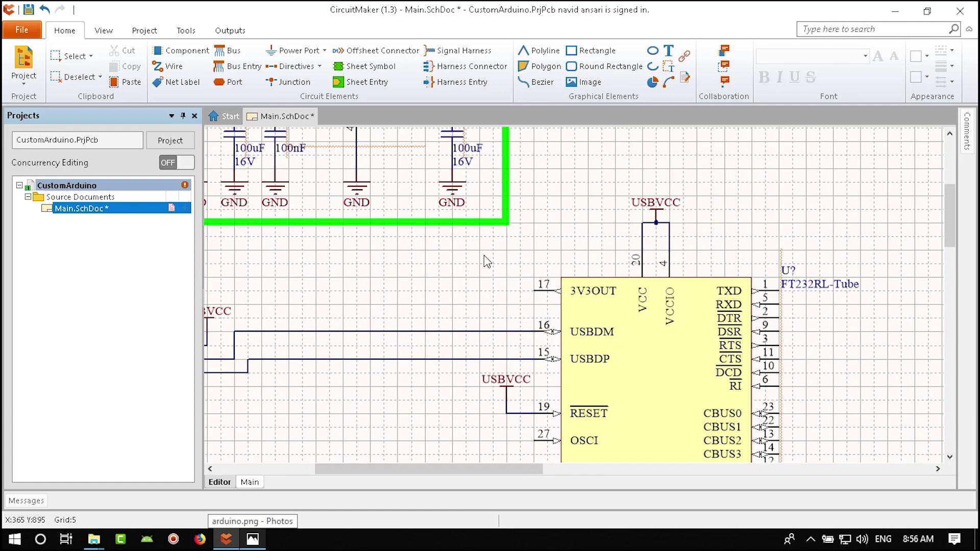
- Copy the 100nF capacitor from the regulator and paste it above the FT232RL
right_click_drag(471, 151, 541, 220)
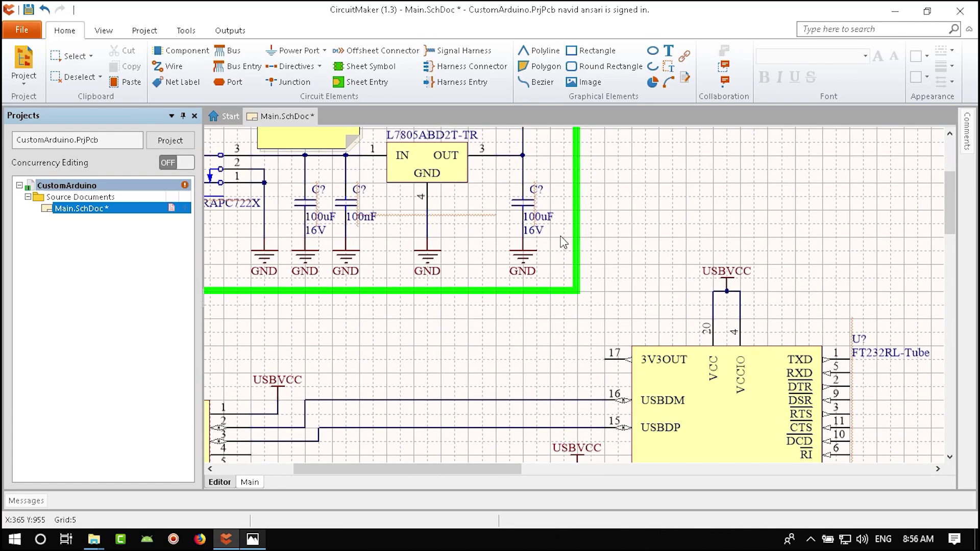
left_click(526, 202)
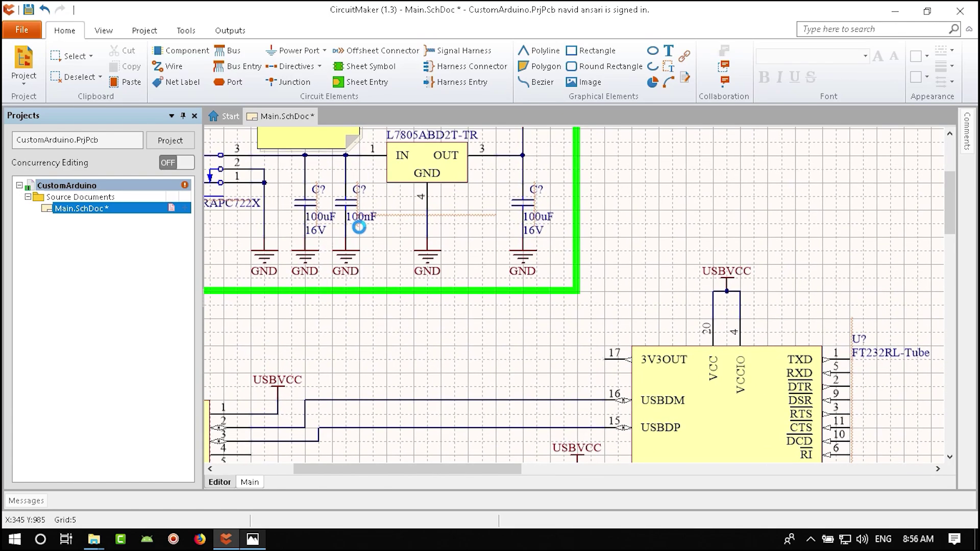
left_click(349, 203)
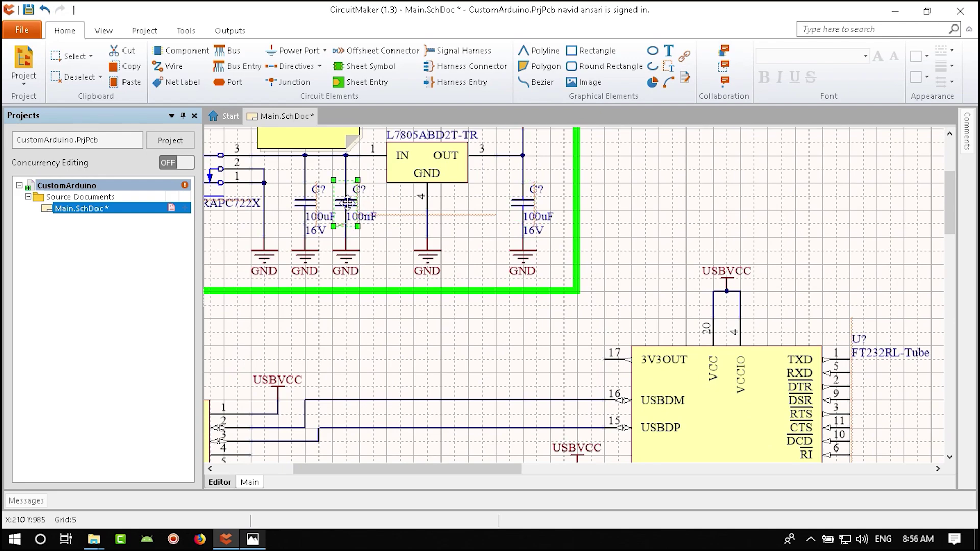
right_click(347, 203)
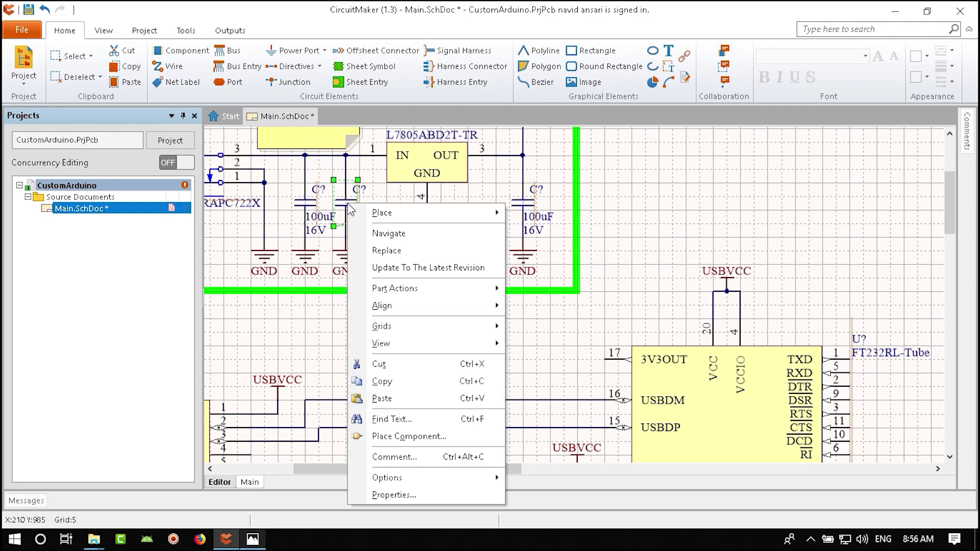
left_click(397, 383)
right_click_drag(514, 356, 337, 383)
right_click(583, 195)
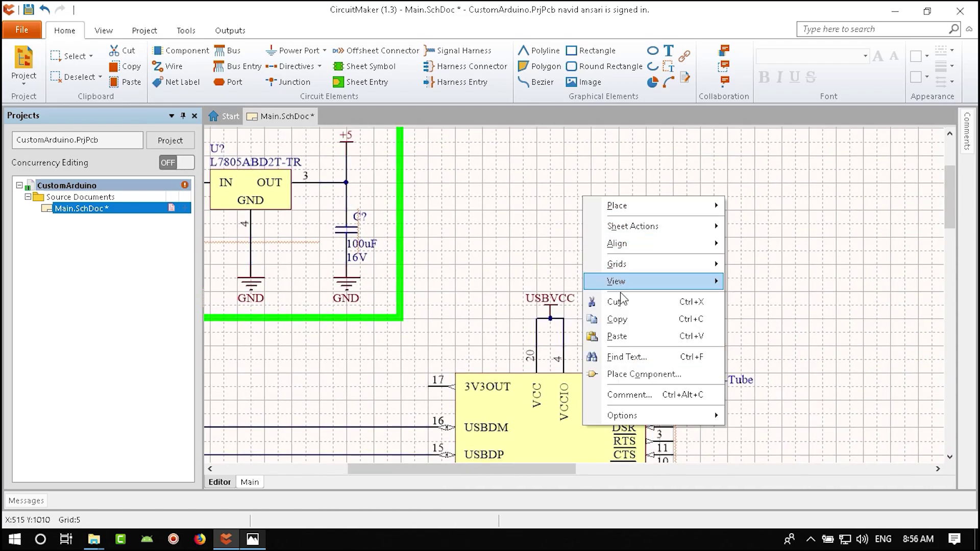
left_click(581, 223)
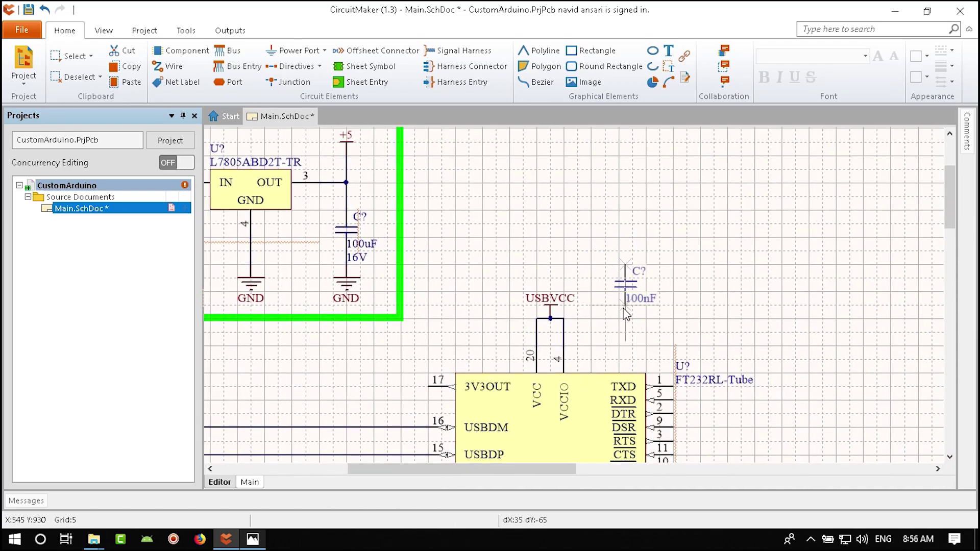
left_click(620, 280)
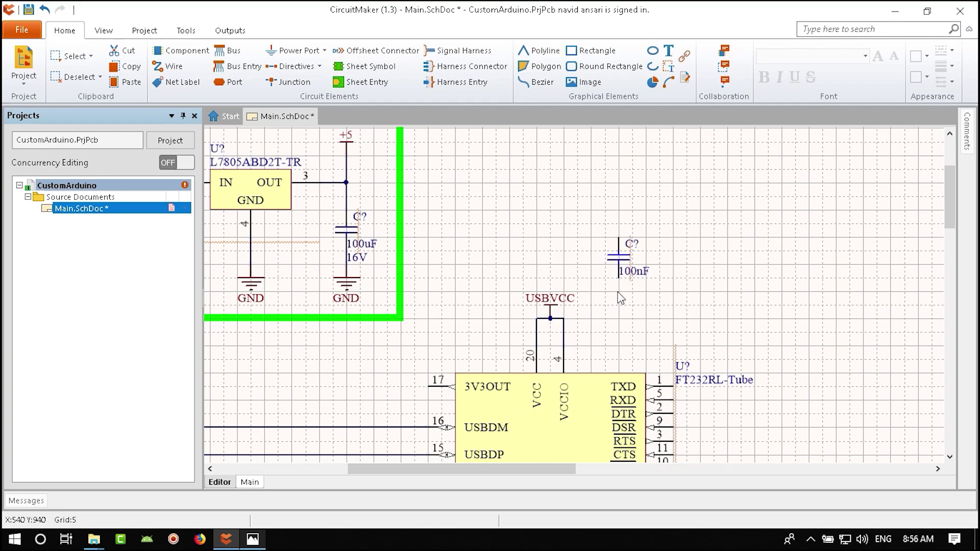
scroll(616, 332, "up", 1)
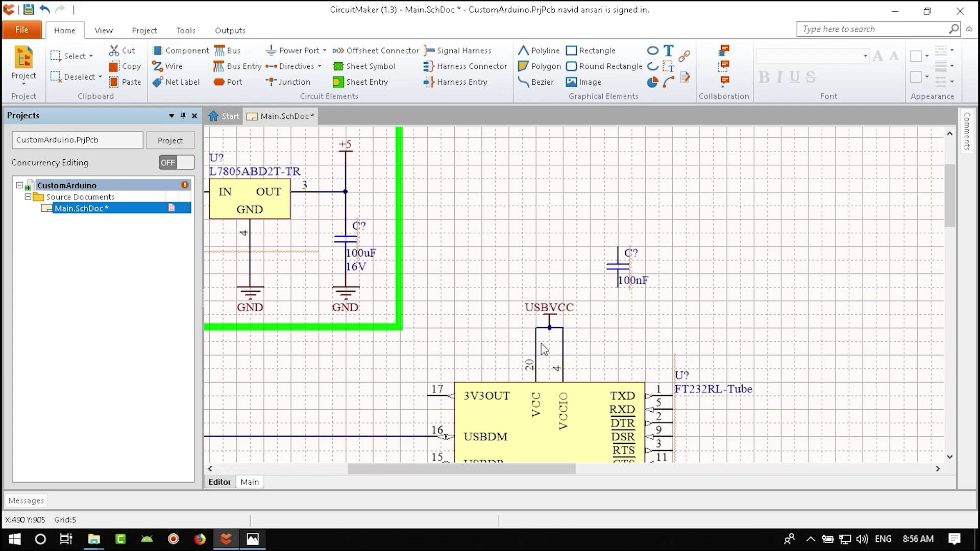
- Add a USBVCC port above and a GND port below the new capacitor
key("ctrl+w")
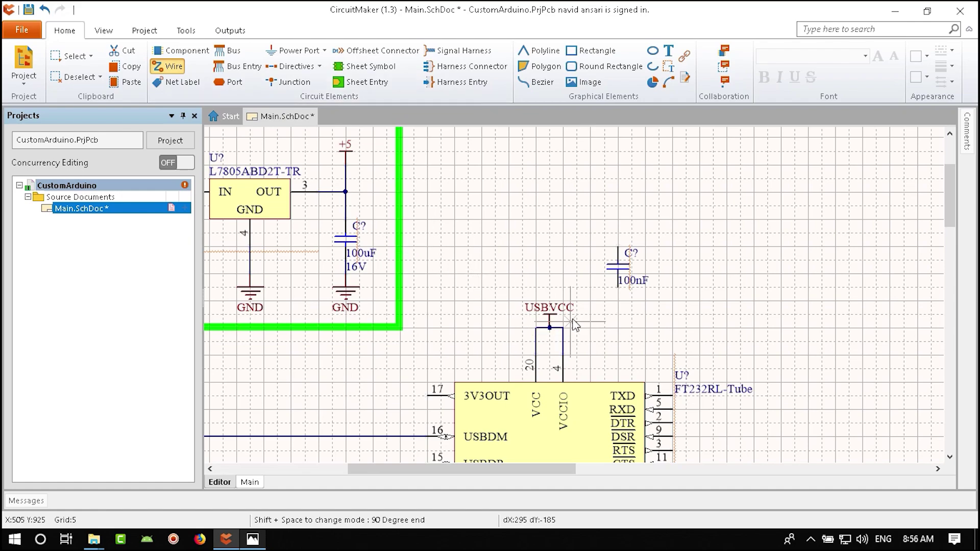
key("Escape")
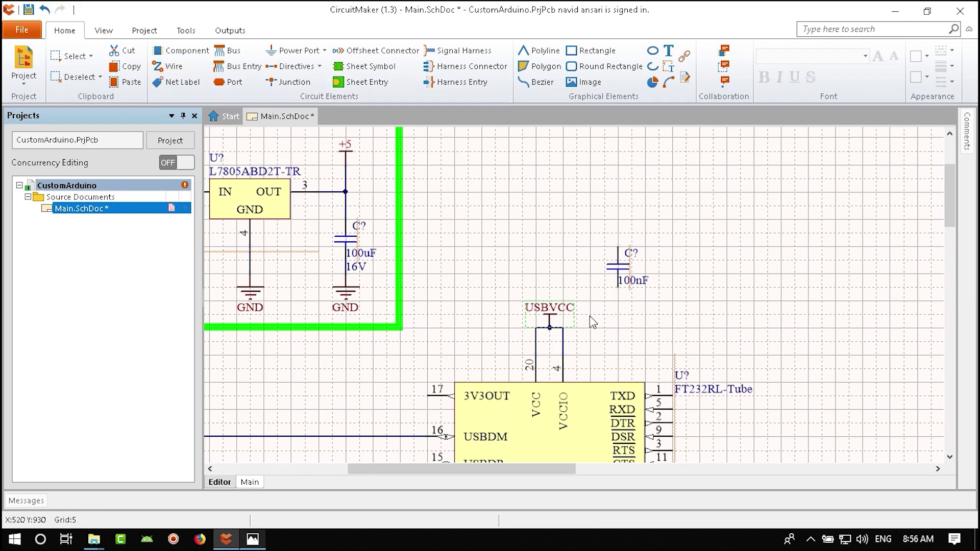
key("ctrl+v")
left_click(618, 220)
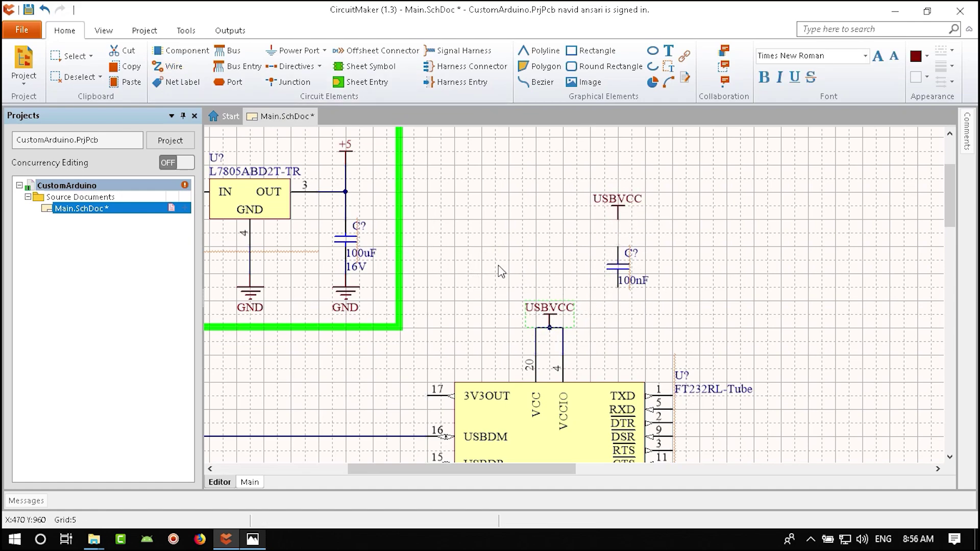
left_click(324, 50)
left_click(291, 76)
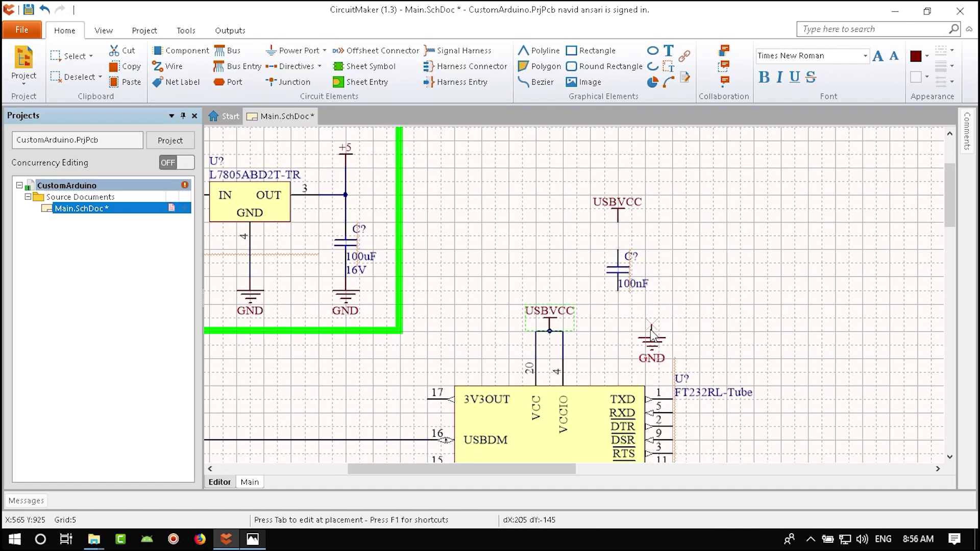
left_click(618, 319)
key("Escape")
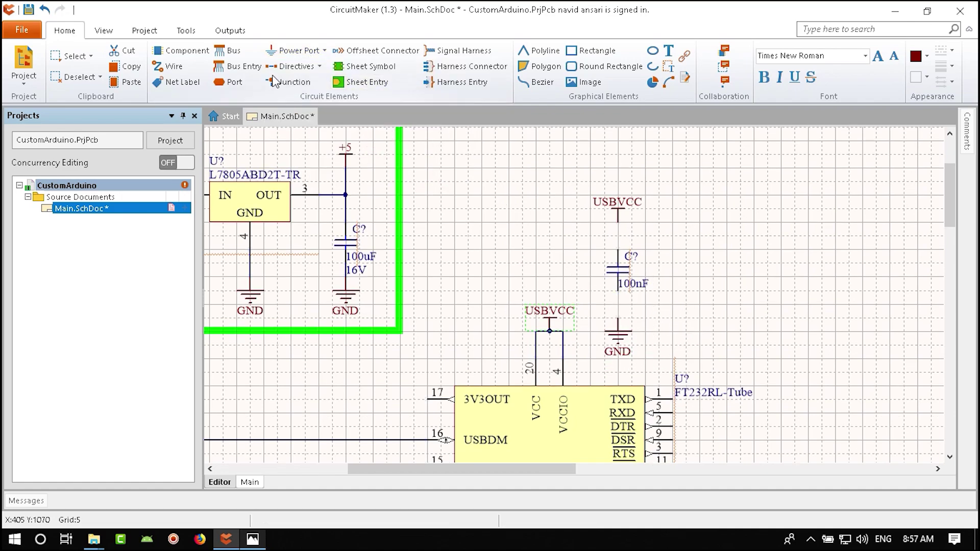
- Wire the GND and USBVCC ports to the capacitor's bottom and top pins
left_click(168, 66)
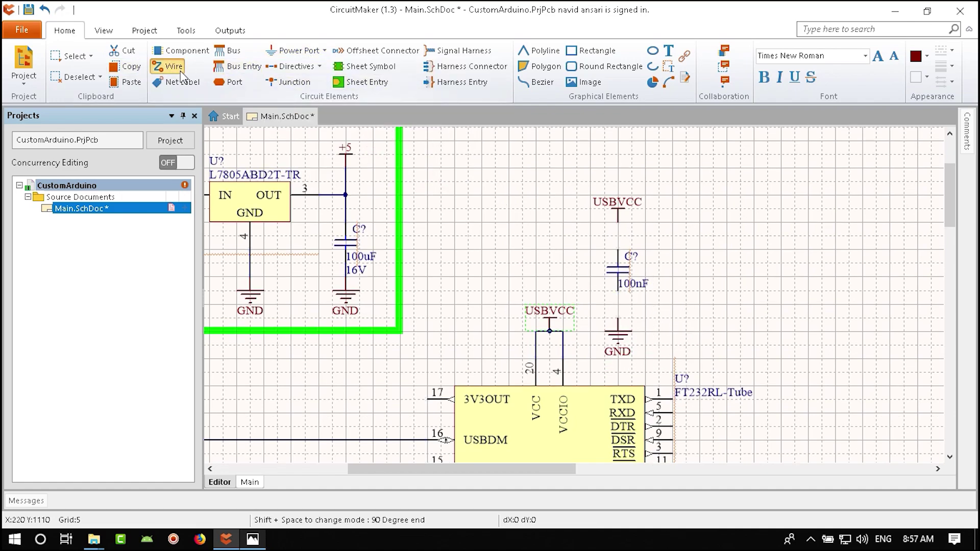
left_click(619, 327)
left_click(618, 291)
left_click(618, 222)
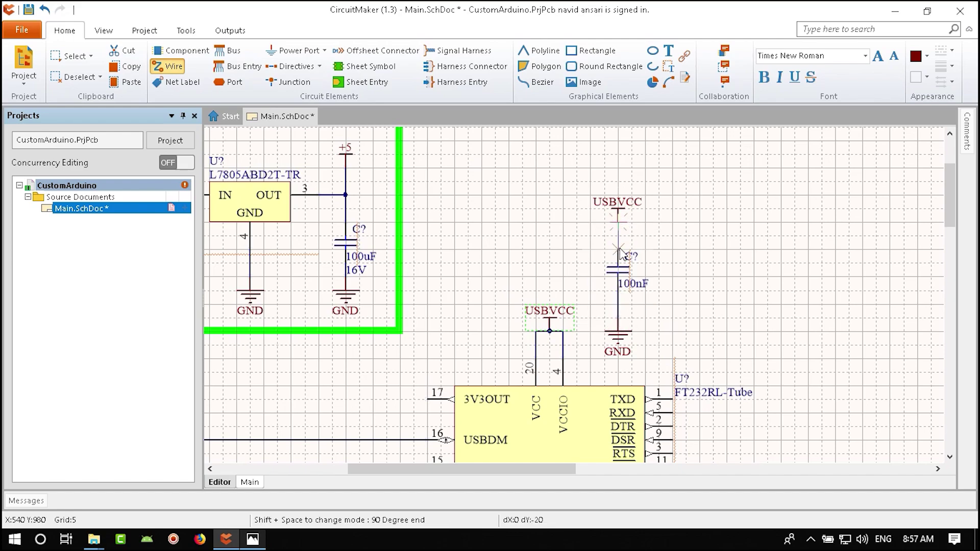
left_click(619, 253)
key("Escape")
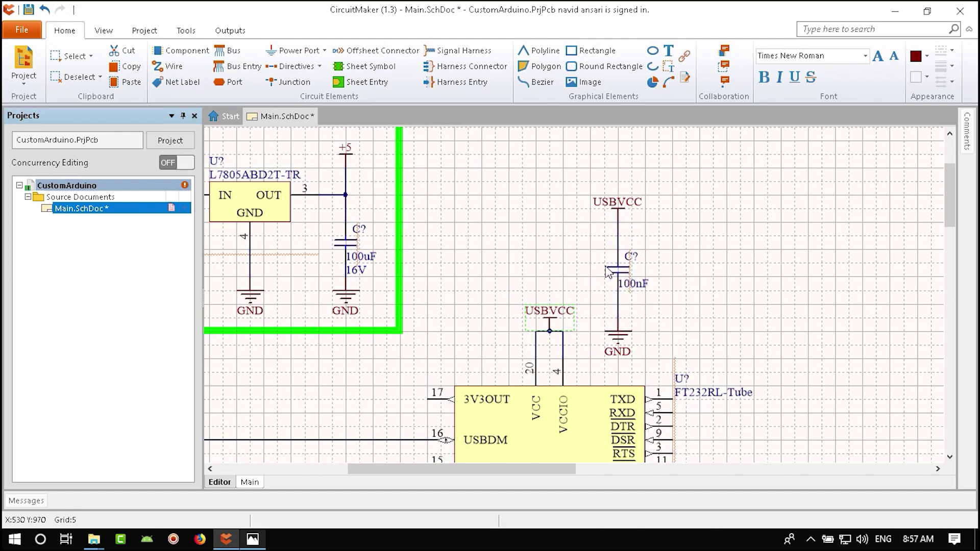
left_click(556, 336)
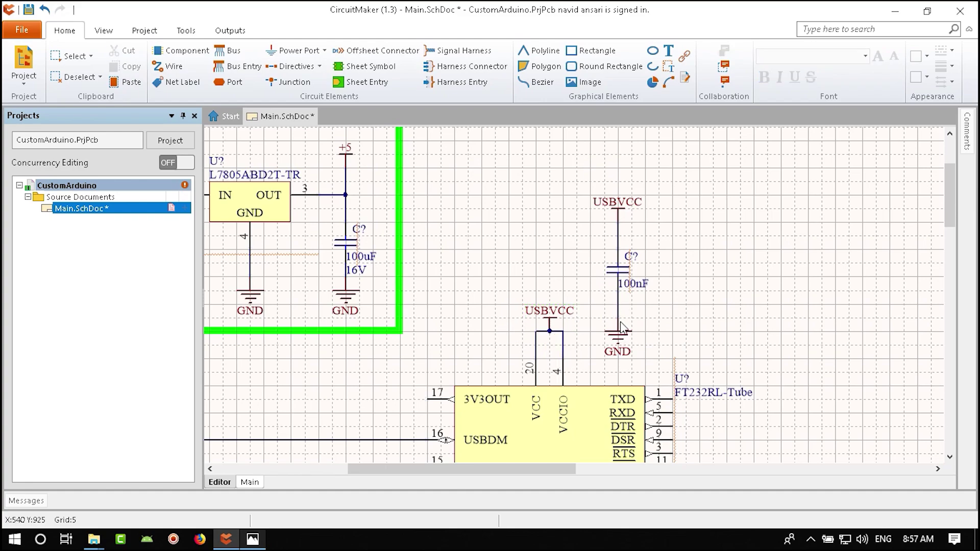
scroll(537, 392, "down", 1, "ctrl")
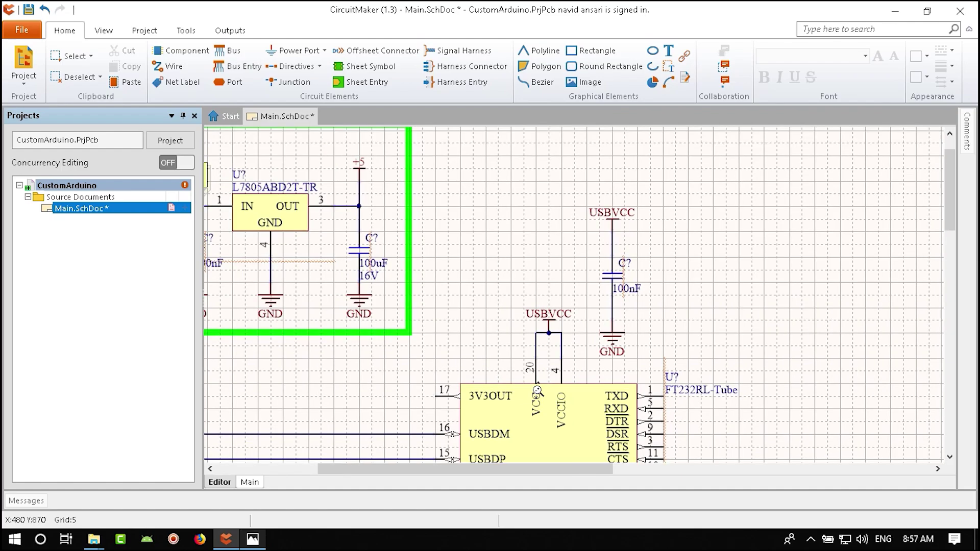
scroll(537, 391, "down", 3, "ctrl")
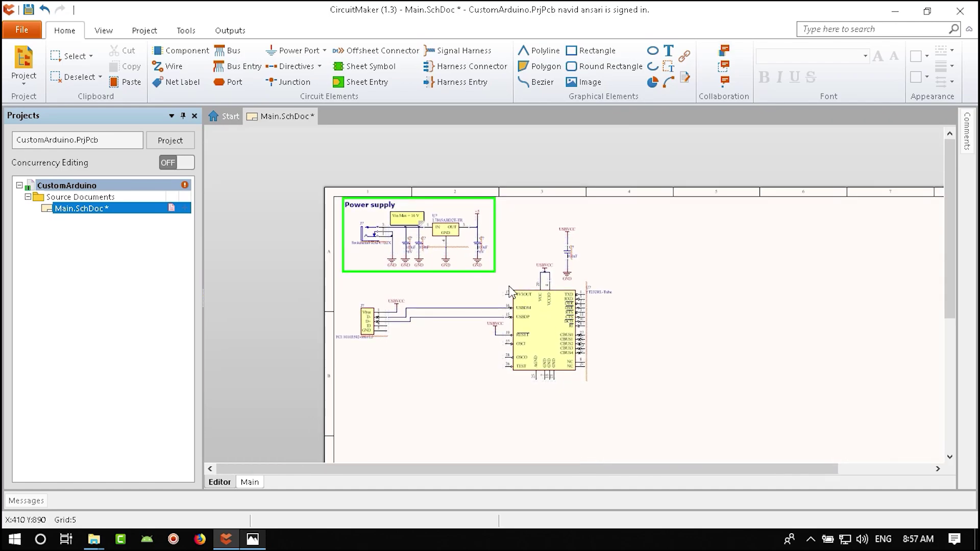
key("alt+Tab")
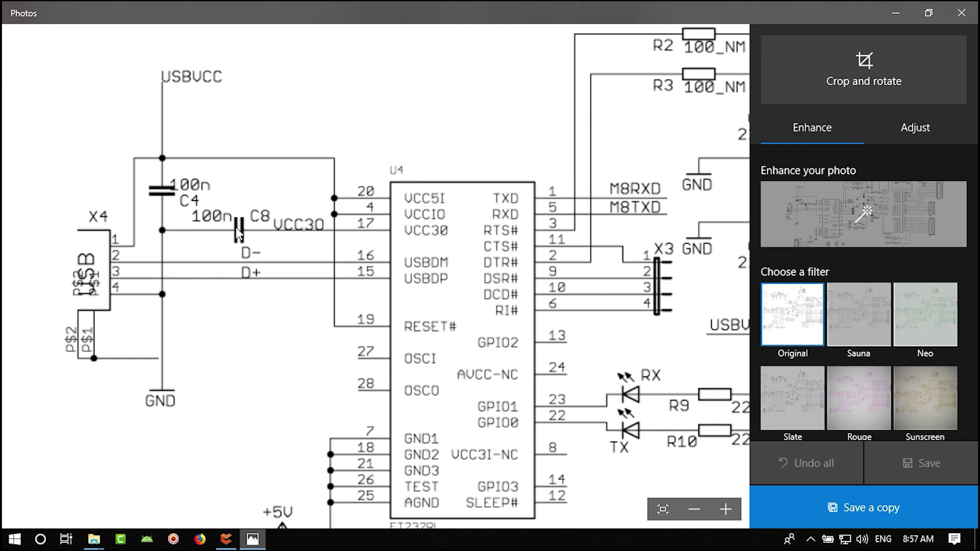
left_click(227, 540)
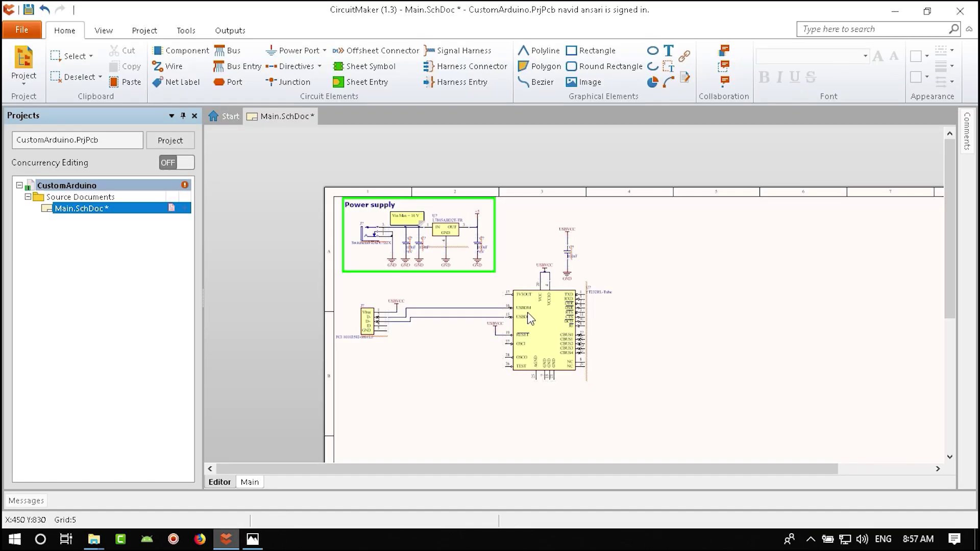
- Copy the 100nF capacitor with its GND and place the rotated copy left of pin 17
scroll(572, 342, "up", 4, "ctrl")
right_click_drag(596, 353, 605, 339)
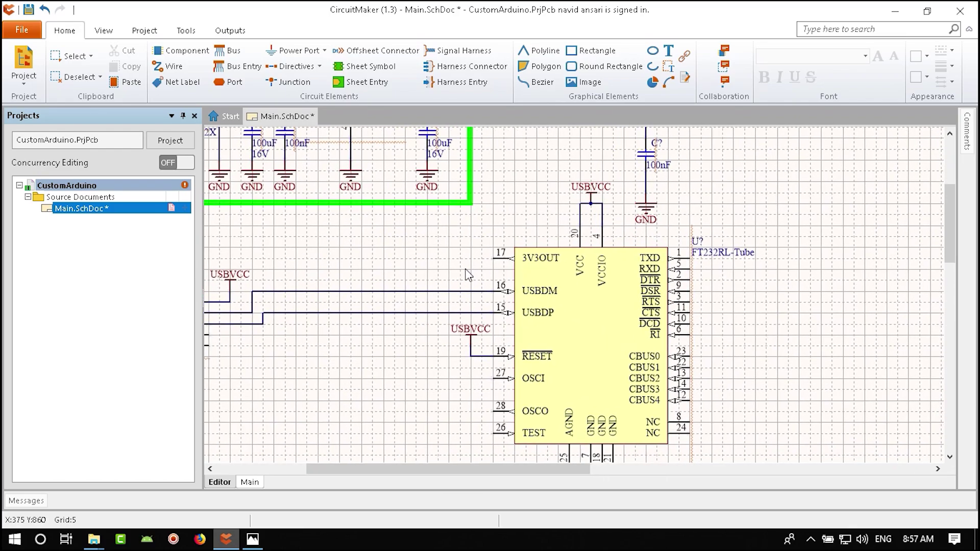
right_click_drag(468, 275, 513, 325)
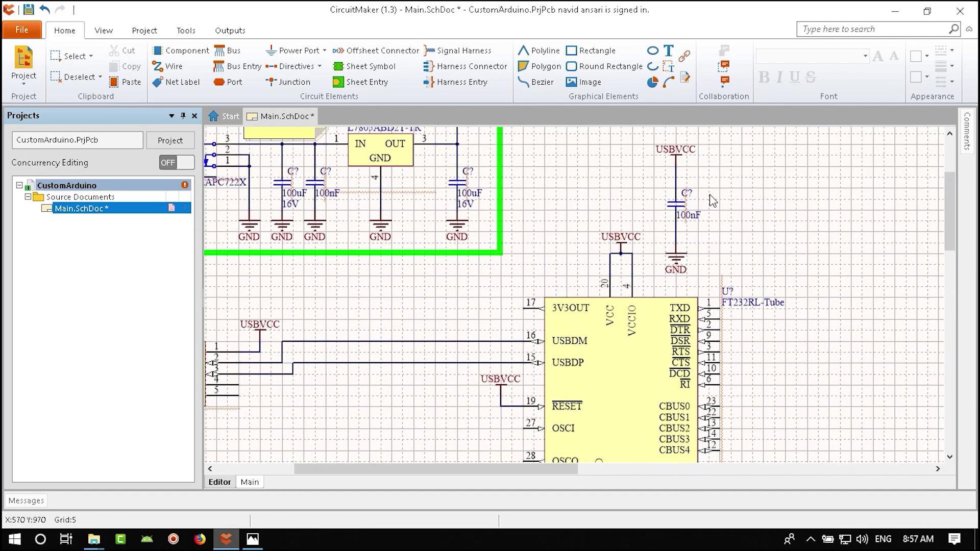
left_click_drag(714, 199, 664, 263)
left_click(665, 263)
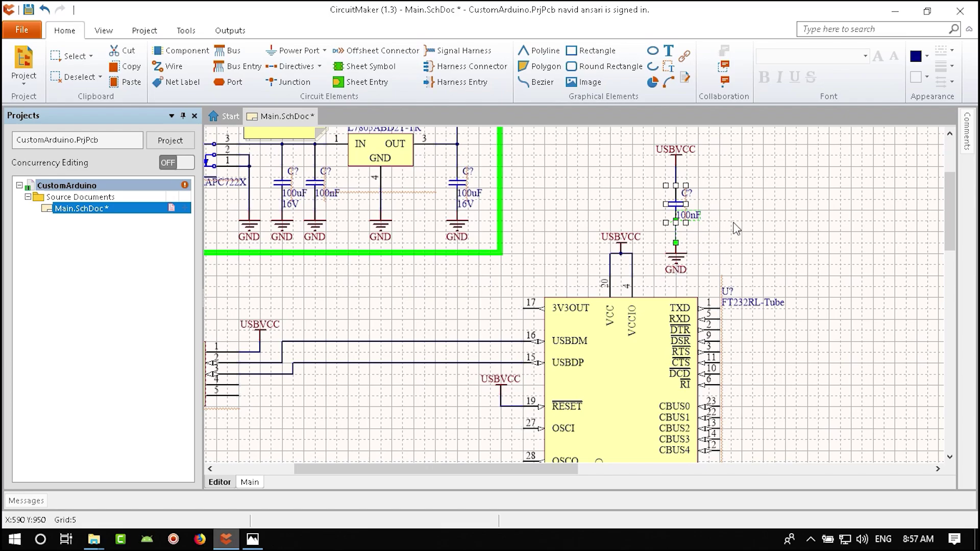
left_click(716, 197)
left_click(653, 201)
left_click(714, 256)
left_click(729, 233)
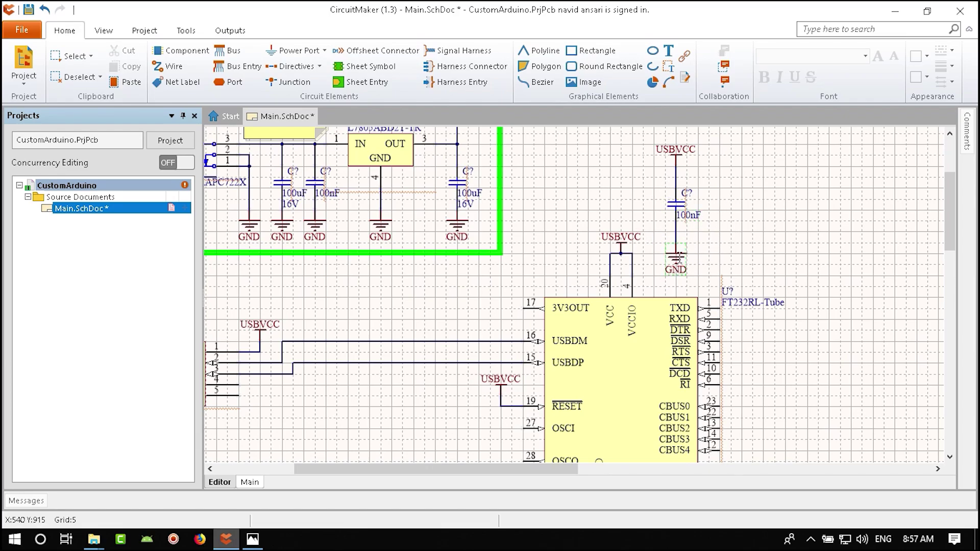
left_click(677, 250)
left_click(676, 204, "shift")
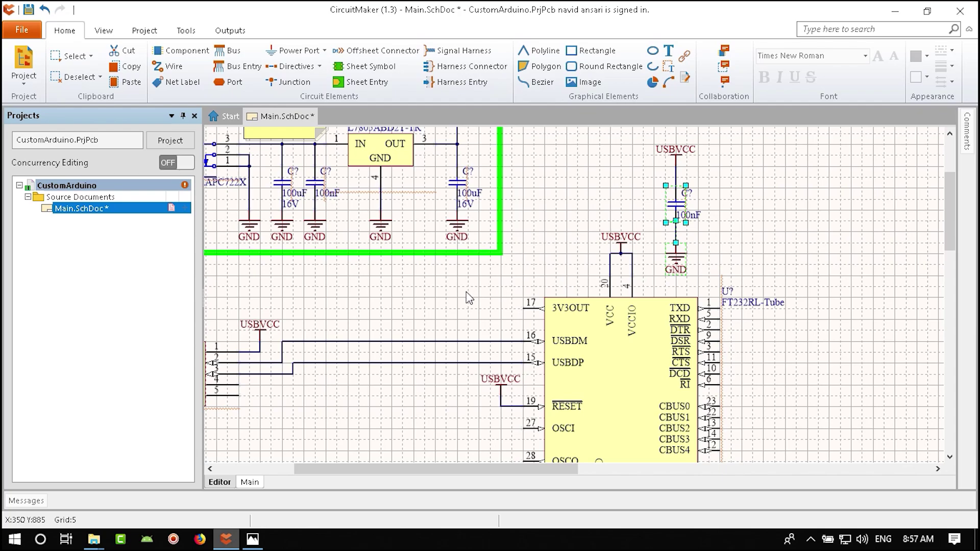
key("ctrl+c")
key("ctrl+v")
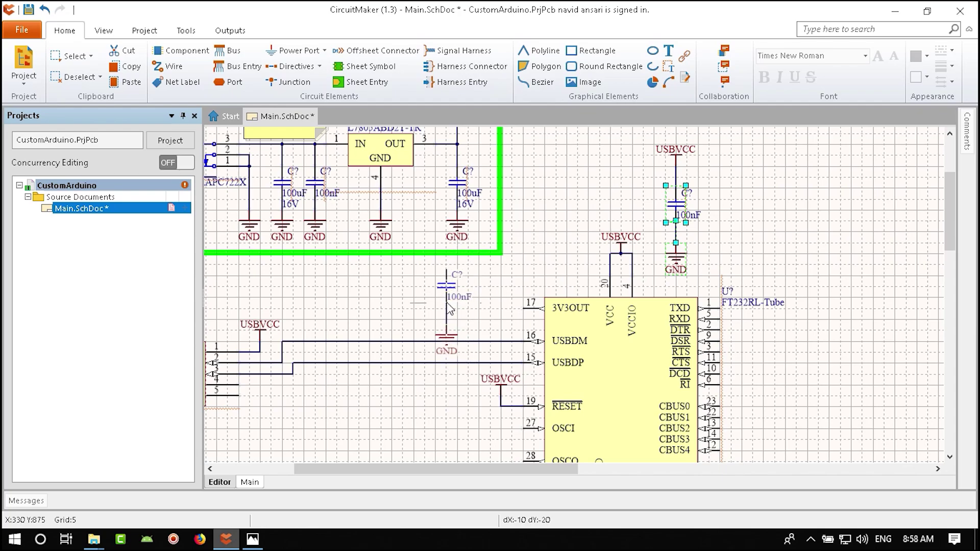
key("space")
key("space")
key("space")
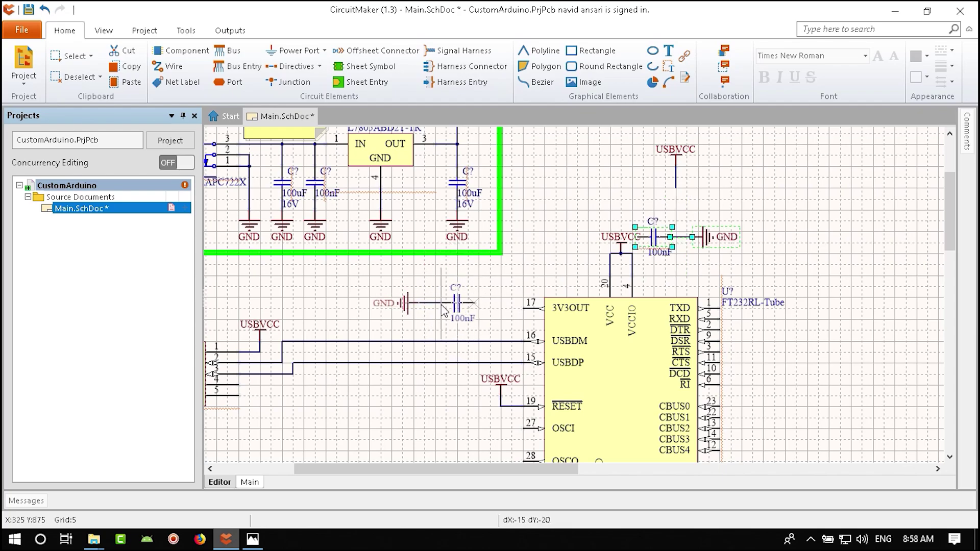
key("Left")
key("Right")
left_click(450, 311)
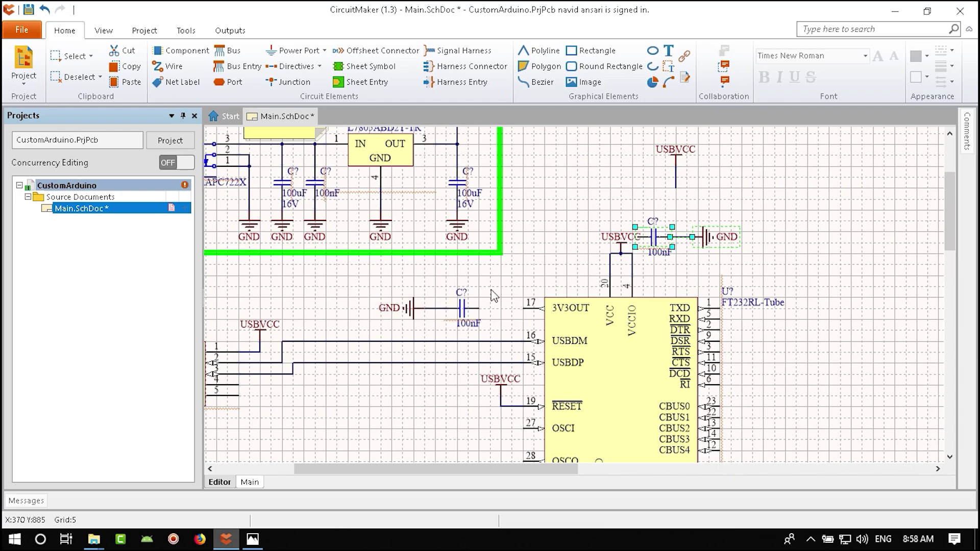
- Wire the FT232RL's 3V3OUT pin 17 to the new capacitor
left_click(168, 66)
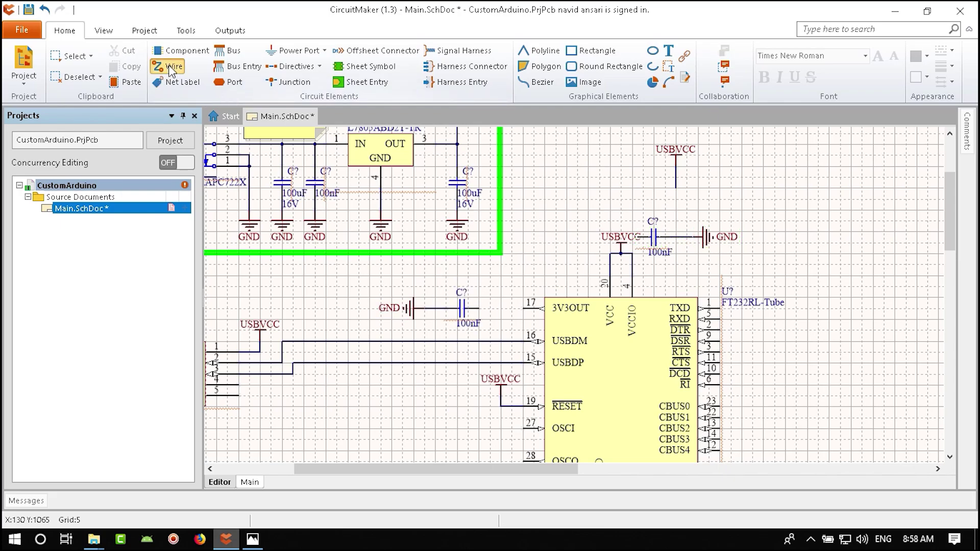
left_click(523, 309)
left_click(482, 308)
right_click(483, 314)
- Move the USBVCC capacitor, wire and GND group and rotate it to run vertically
scroll(480, 316, "up", 3, "ctrl")
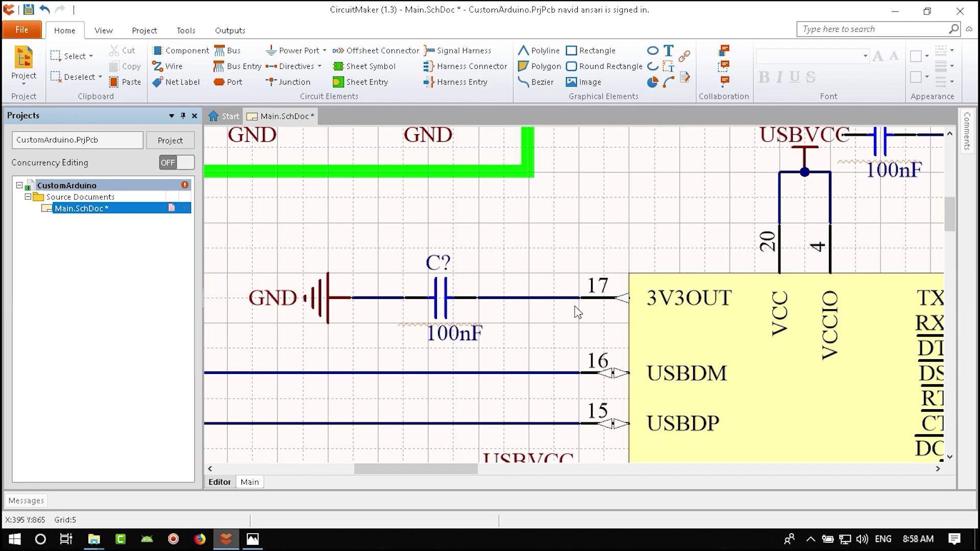
scroll(502, 303, "down", 1, "ctrl")
scroll(501, 303, "down", 1, "ctrl")
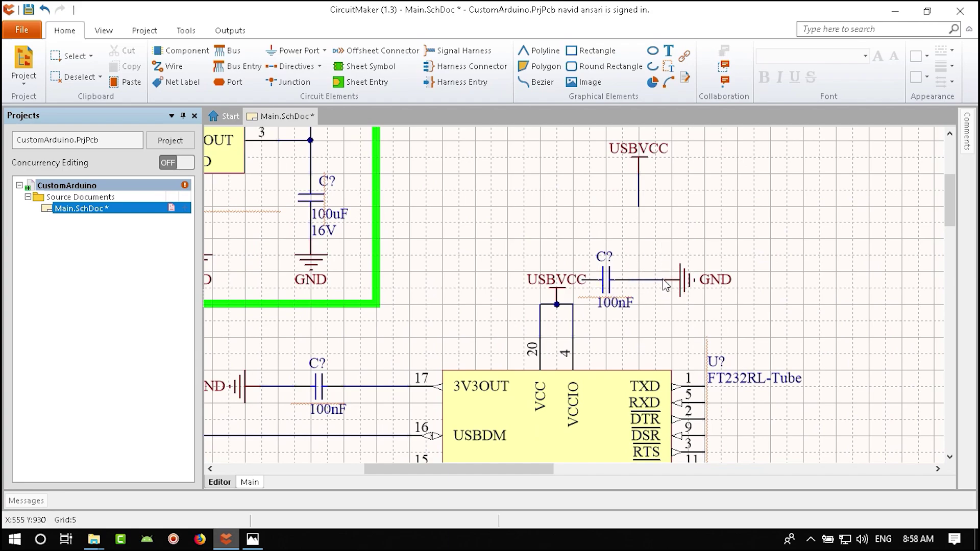
left_click_drag(752, 252, 620, 337)
left_click_drag(664, 280, 638, 288)
key("space")
key("space")
key("space")
left_click(759, 262)
- Put the 3V3OUT capacitor's 100nF label on its right and C? on its left, then save
scroll(443, 368, "up", 4, "ctrl")
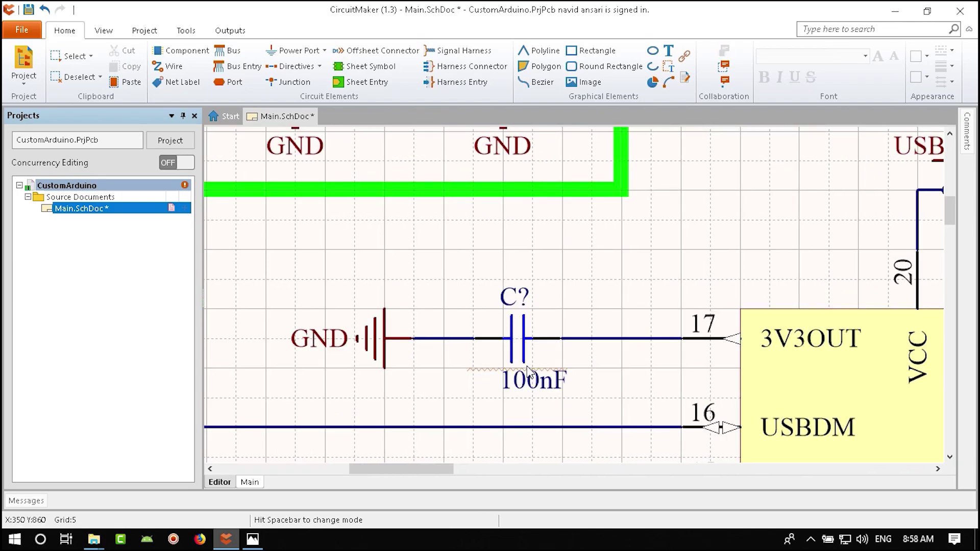
left_click(529, 387)
left_click_drag(528, 386, 562, 331)
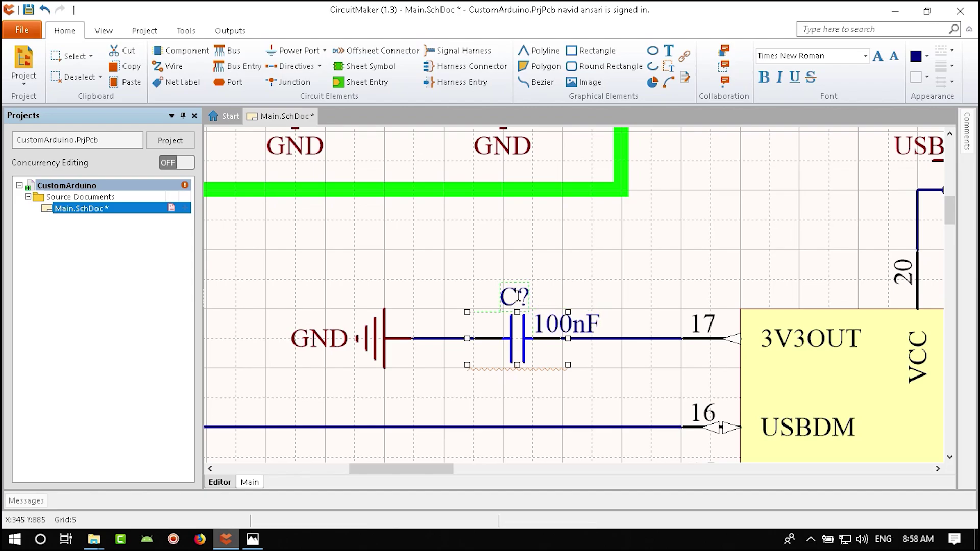
left_click_drag(518, 295, 477, 322)
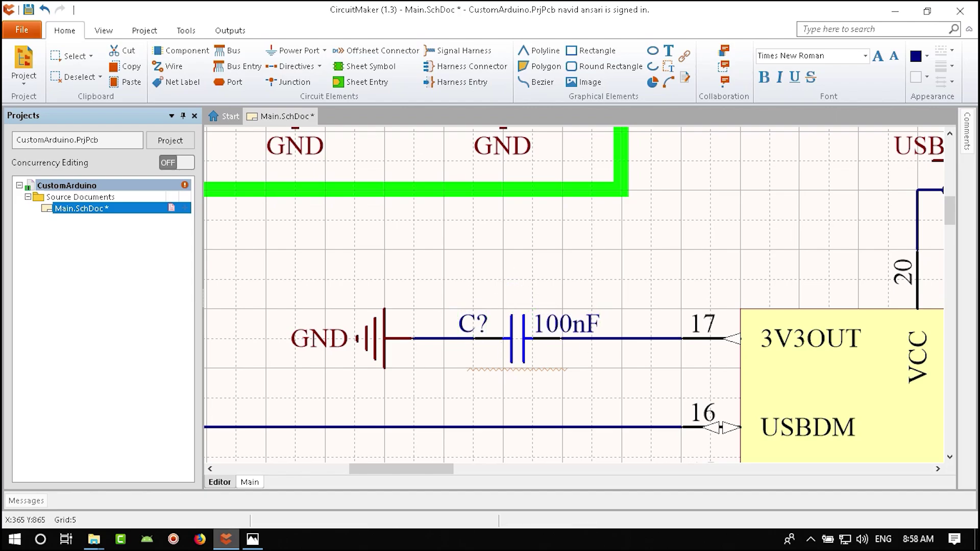
scroll(490, 326, "down", 5, "ctrl")
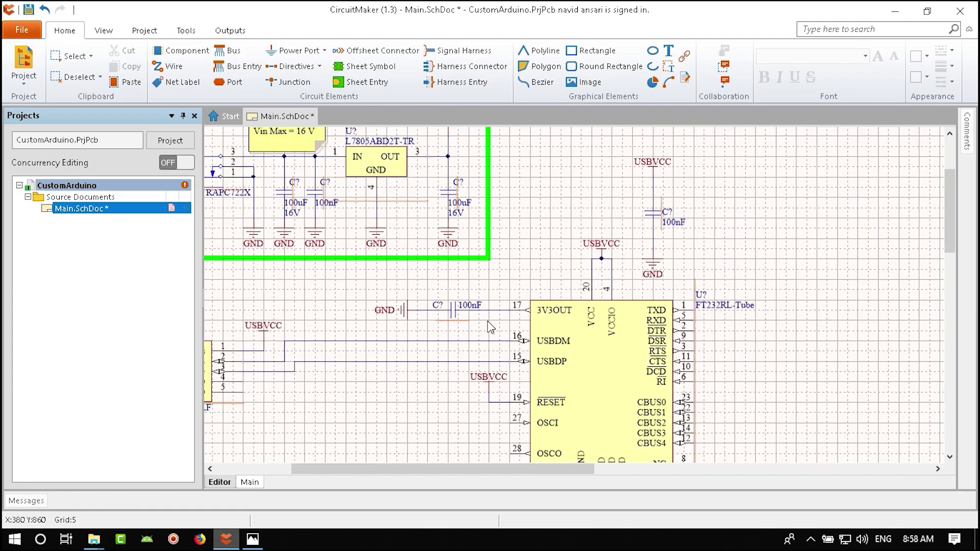
key("ctrl+s")
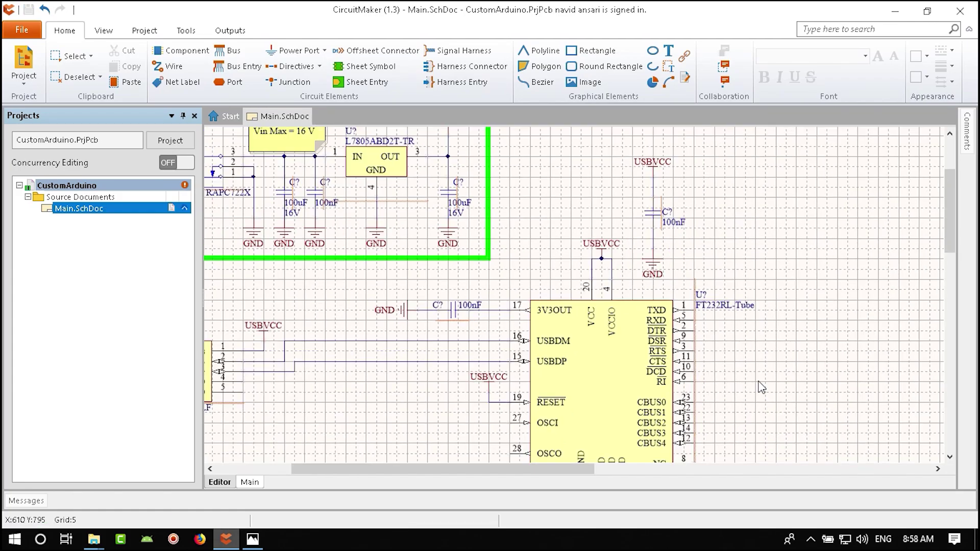
- Move the FT232RL-Tube label to the chip's top edge and save Main.SchDoc
scroll(725, 312, "up", 3, "ctrl")
left_click(704, 309)
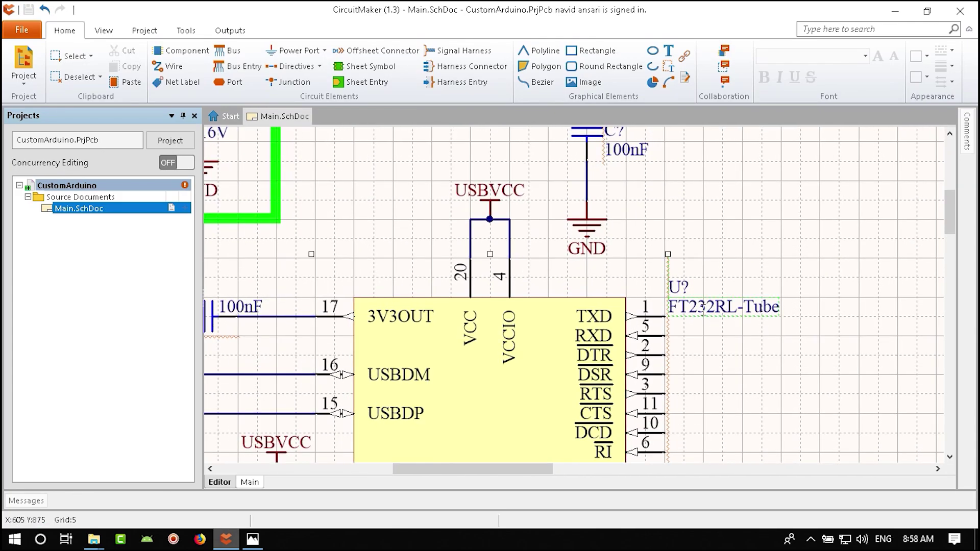
left_click_drag(696, 301, 380, 281)
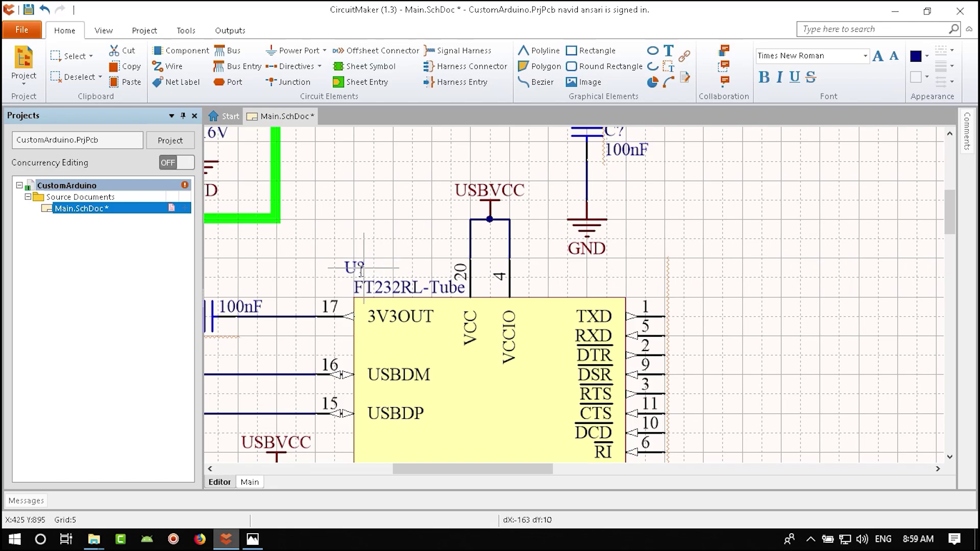
right_click_drag(716, 385, 746, 246)
scroll(580, 326, "down", 3, "ctrl")
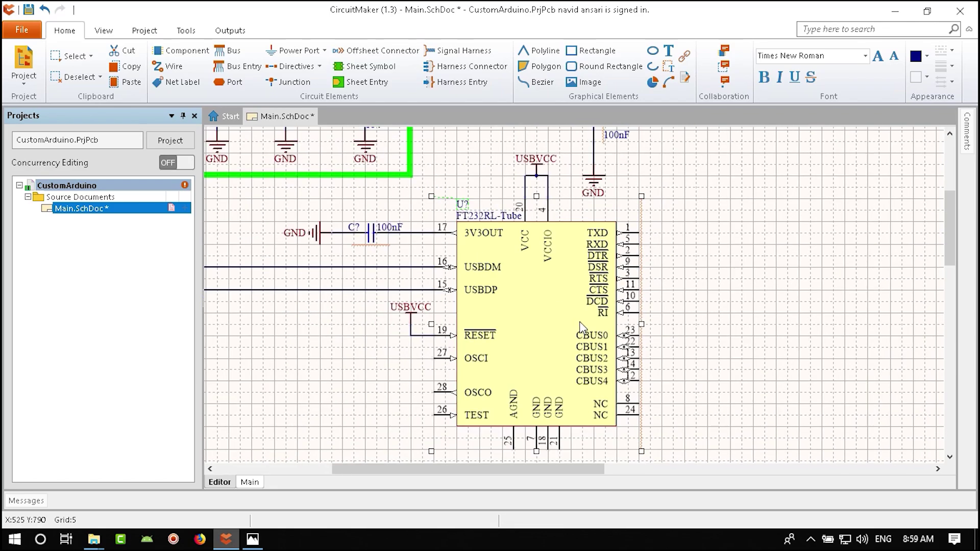
key("ctrl+s")
- Bring the USB connector and chip into view and select a GND symbol to duplicate
right_click_drag(554, 376, 627, 306)
scroll(627, 306, "down", 2, "ctrl")
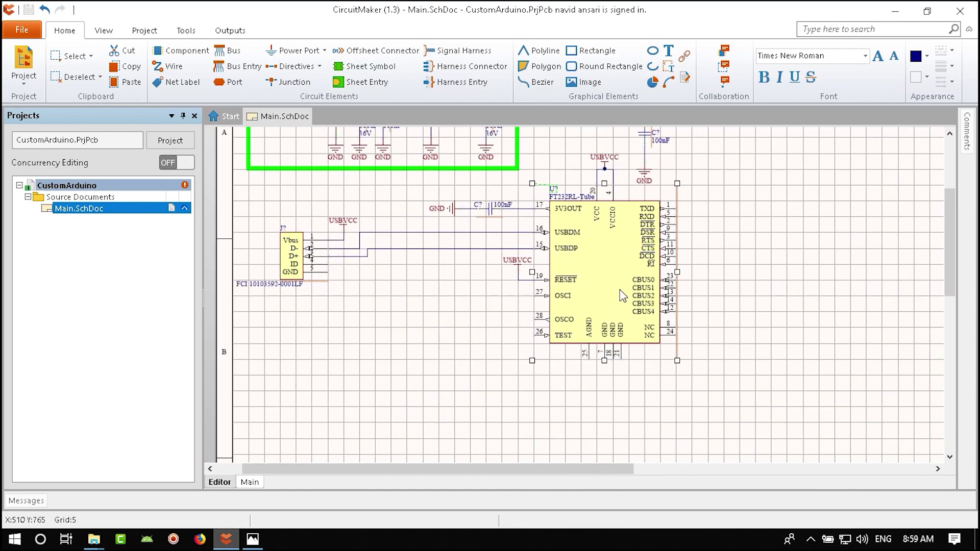
right_click_drag(642, 163, 588, 244)
left_click(596, 240)
scroll(597, 243, "up", 2, "ctrl")
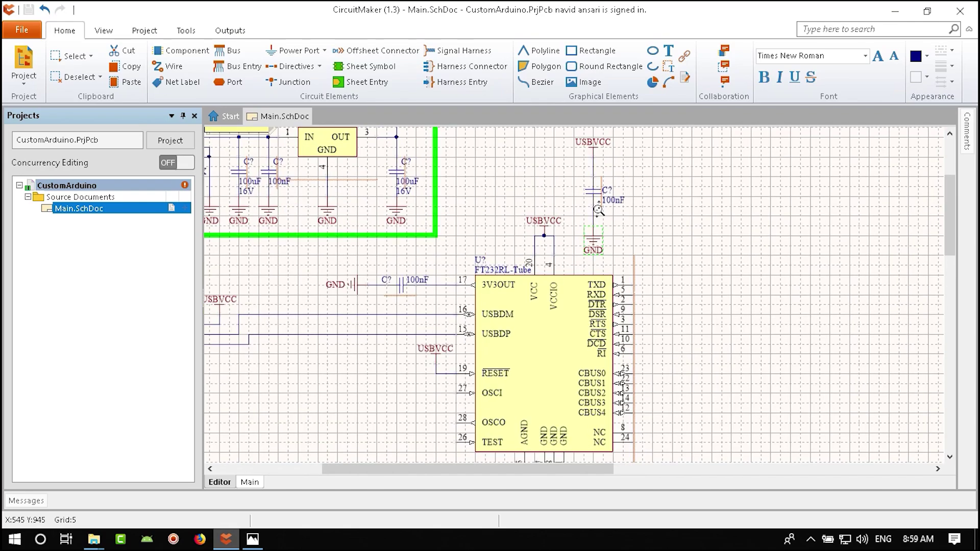
scroll(633, 325, "down", 5)
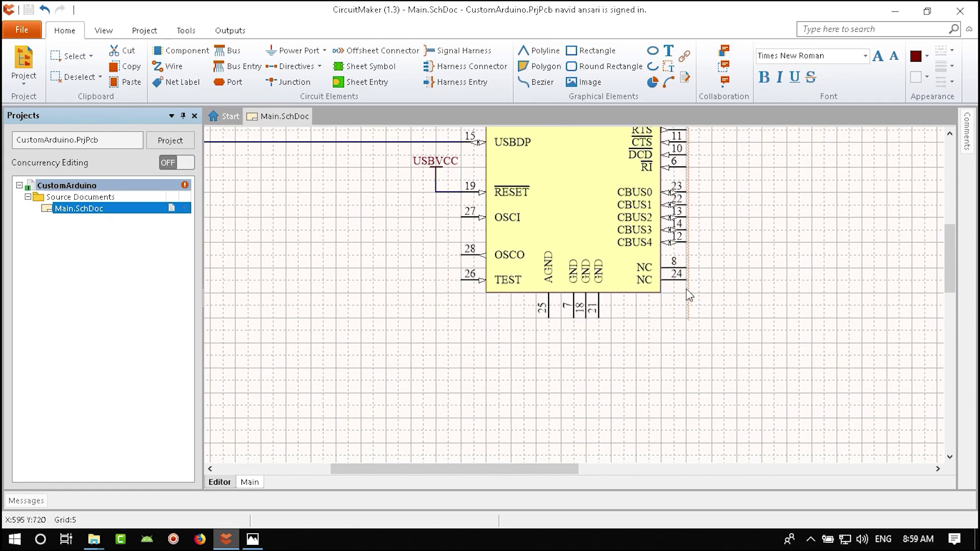
- Paste a GND symbol below the chip and wire AGND pin 25 and GND pin 7 to it
key("ctrl+v")
left_click(605, 310)
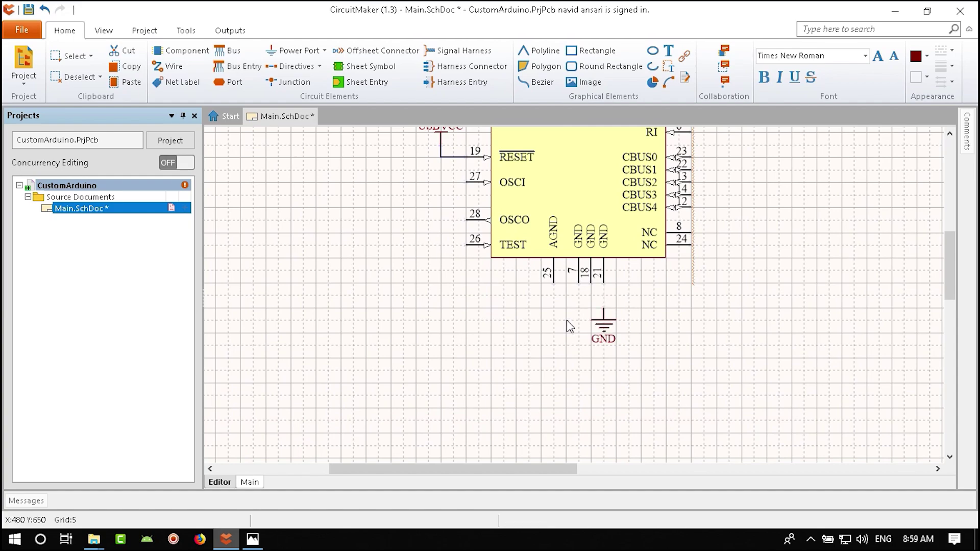
right_click(567, 333)
left_click(536, 345)
left_click(169, 66)
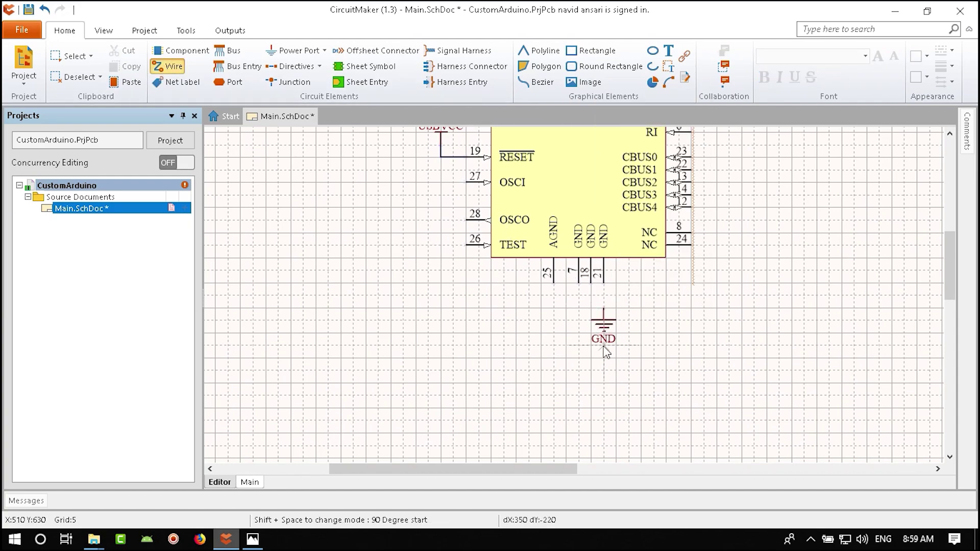
left_click(604, 302)
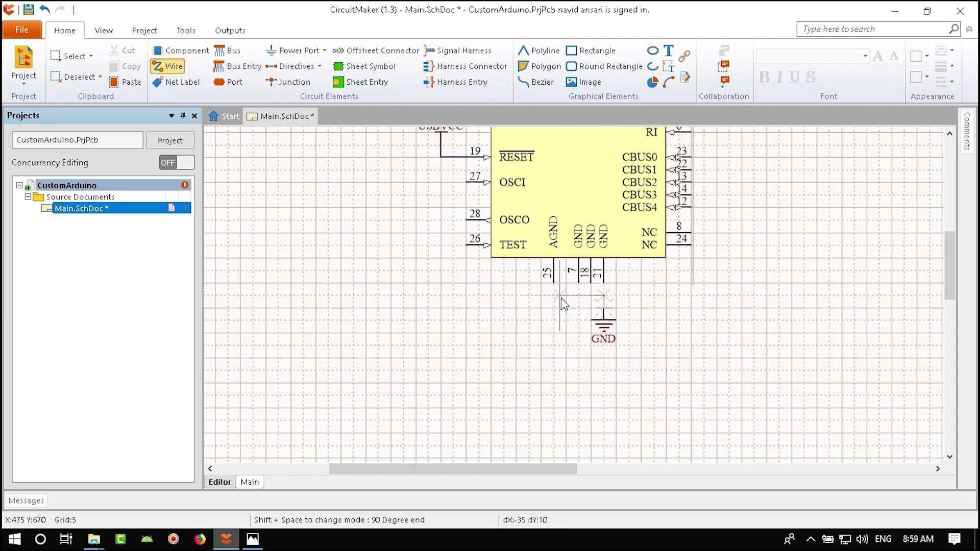
left_click(554, 284)
left_click(578, 283)
left_click(578, 295)
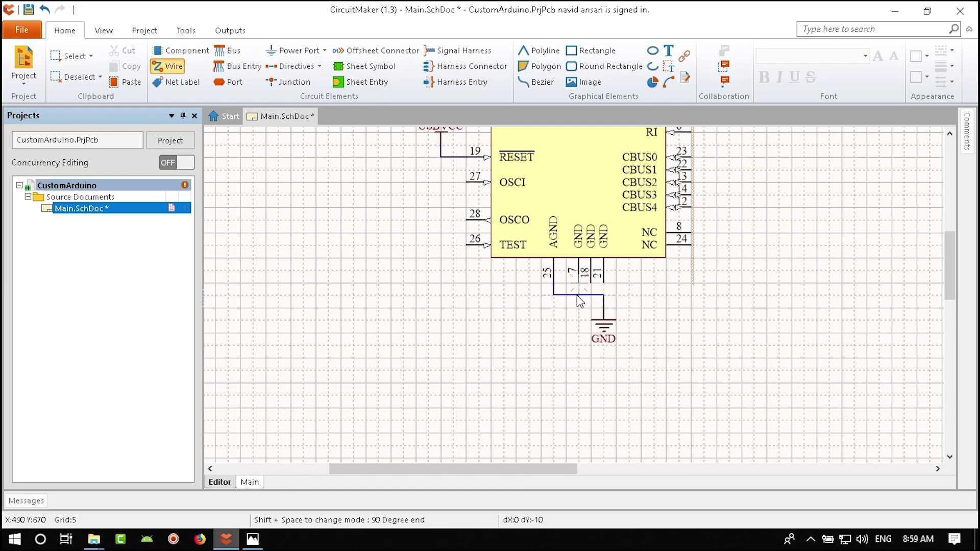
right_click(606, 300)
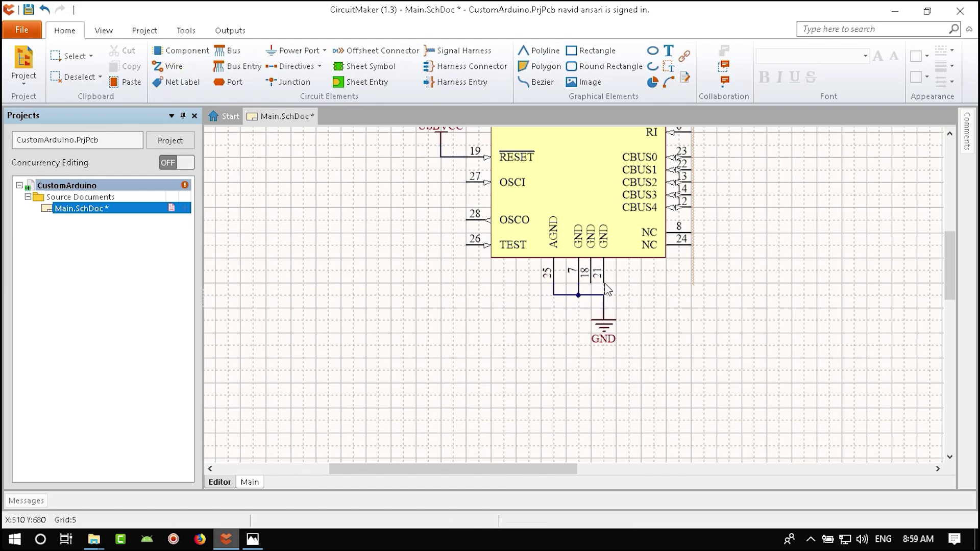
- Connect GND pins 18 and 21 to the ground wire and save the schematic
left_click(169, 66)
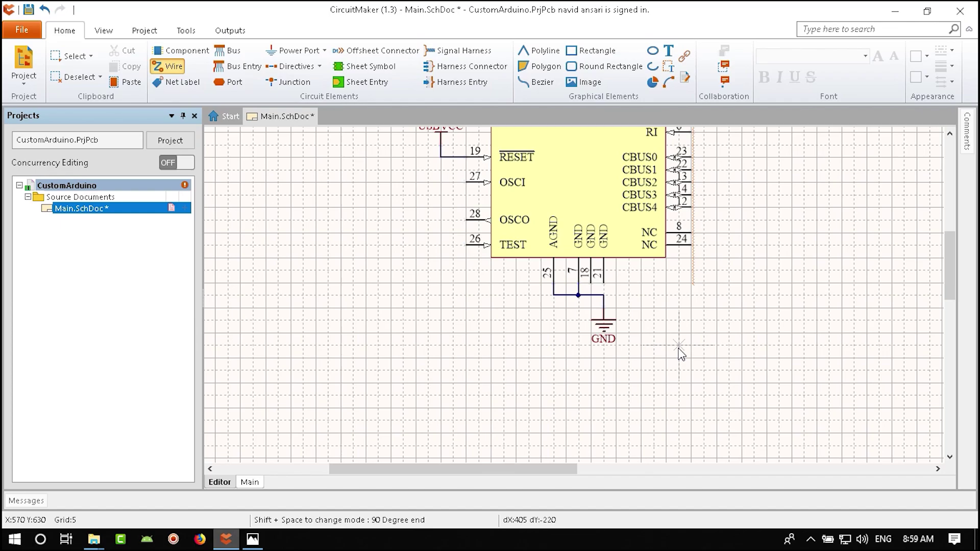
left_click(604, 283)
left_click(604, 295)
left_click(591, 282)
left_click(591, 295)
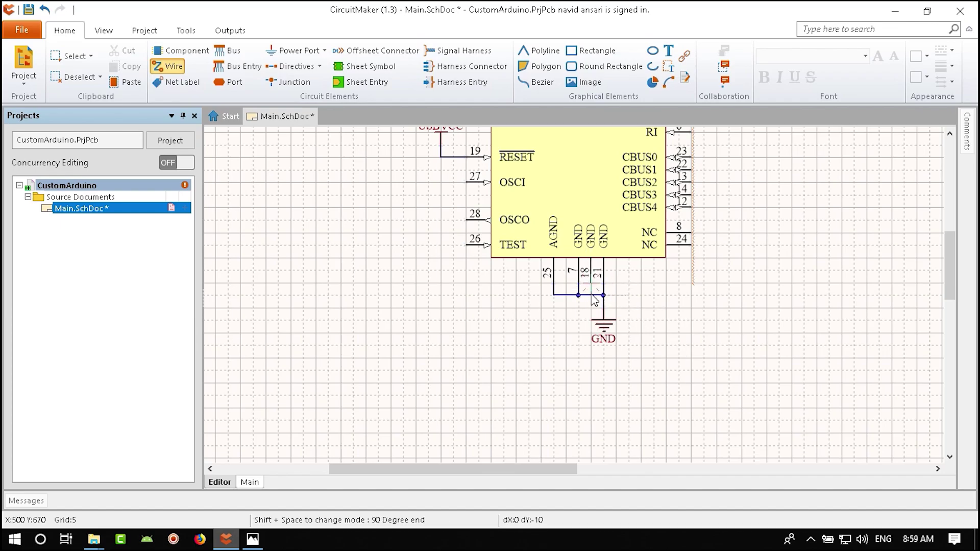
right_click(580, 349)
scroll(698, 335, "down", 3, "ctrl")
key("ctrl+s")
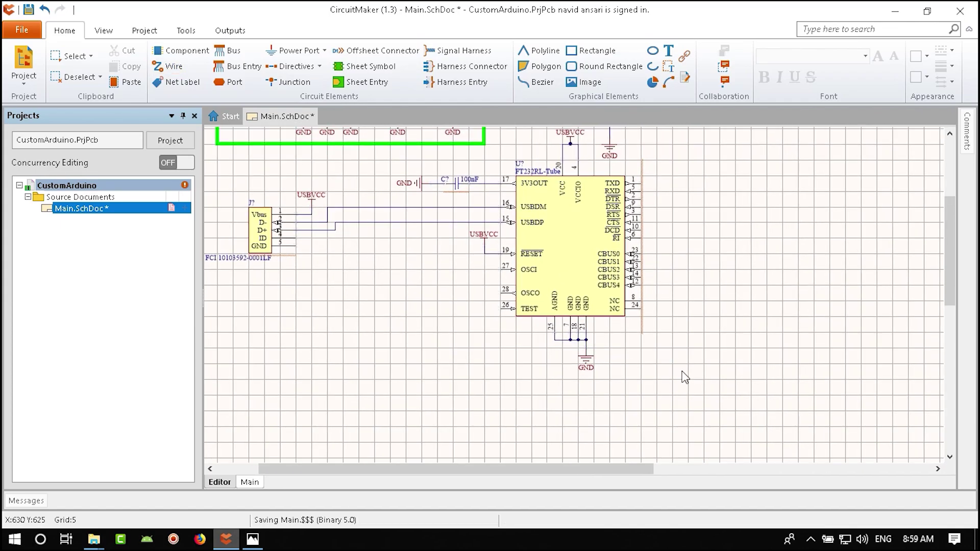
- Check the reference schematic in Photos, then return to CircuitMaker
left_click(253, 539)
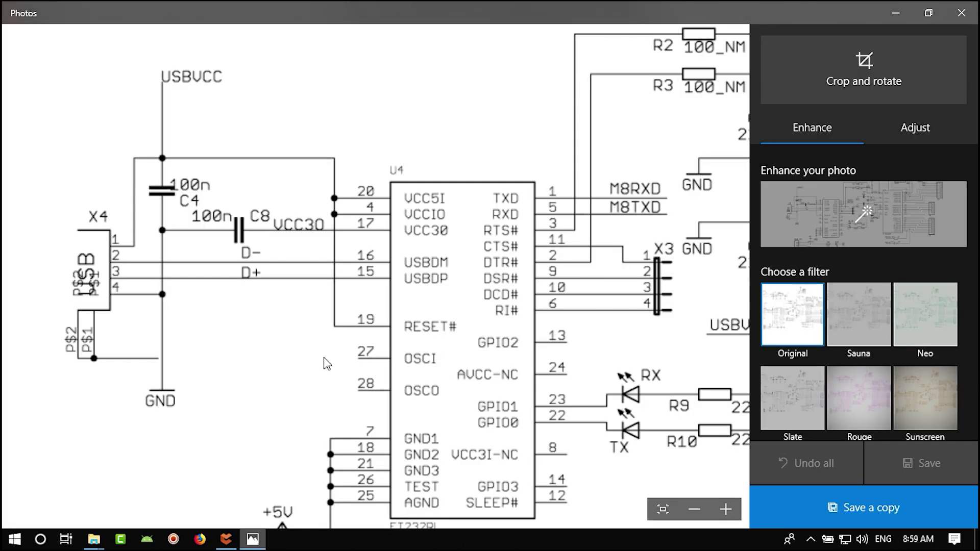
scroll(373, 367, "down", 2)
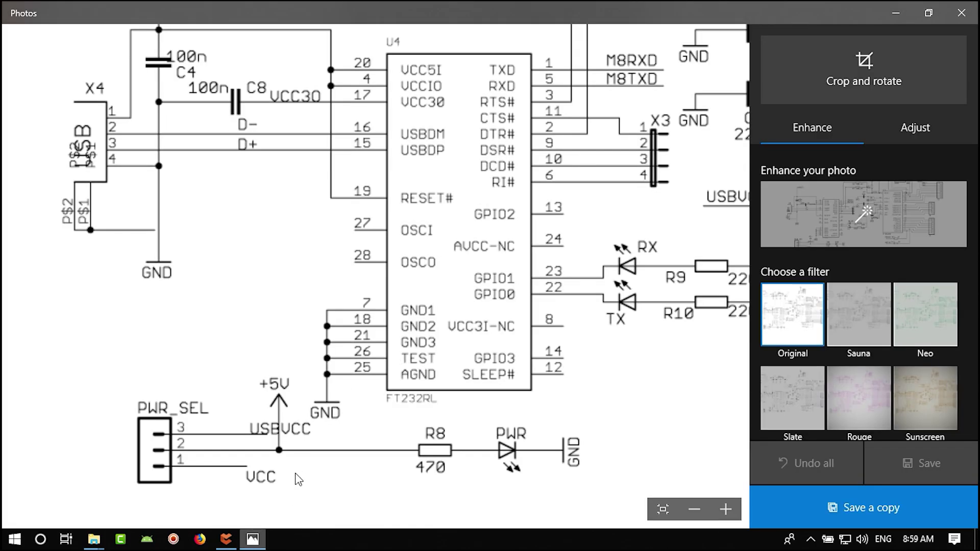
left_click(227, 539)
scroll(590, 395, "up", 4, "ctrl")
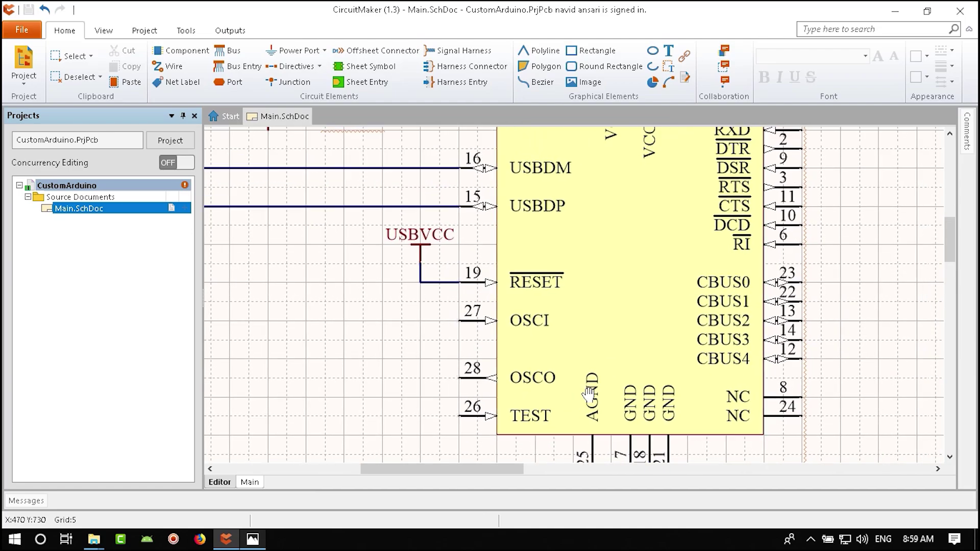
- Route a wire from TEST pin 26 left and down to the pin 25 ground junction
right_click_drag(590, 394, 422, 398)
right_click_drag(397, 321, 551, 268)
right_click_drag(408, 422, 560, 331)
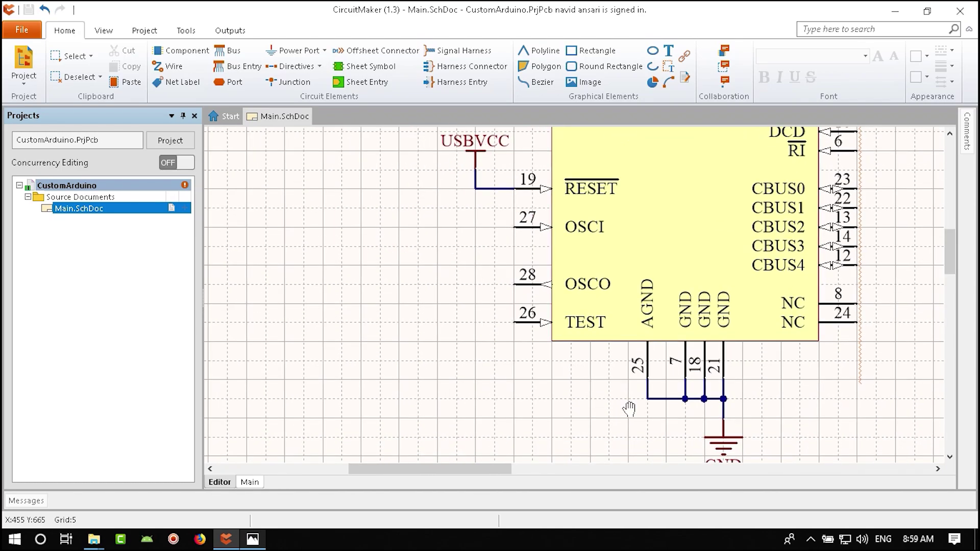
right_click_drag(629, 409, 628, 379)
left_click(168, 65)
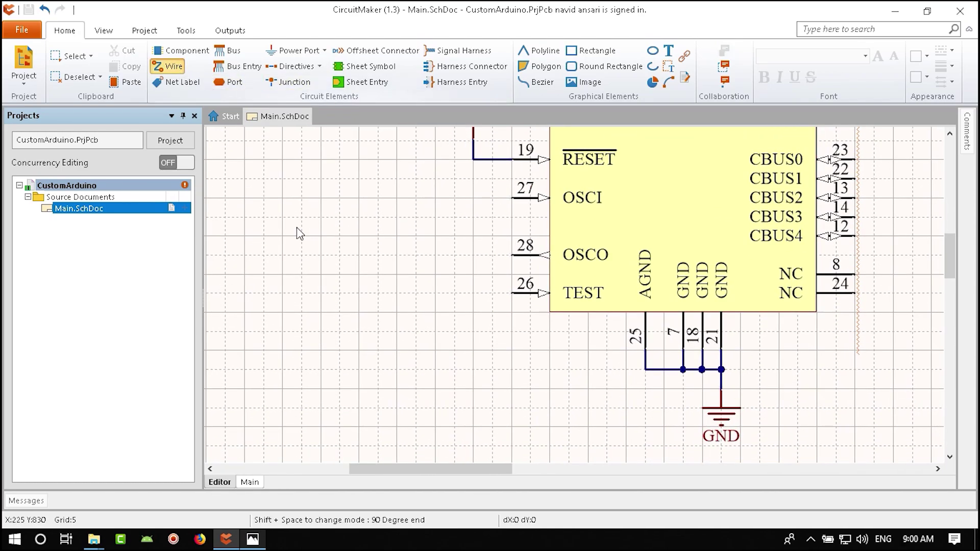
left_click(511, 293)
left_click(493, 293)
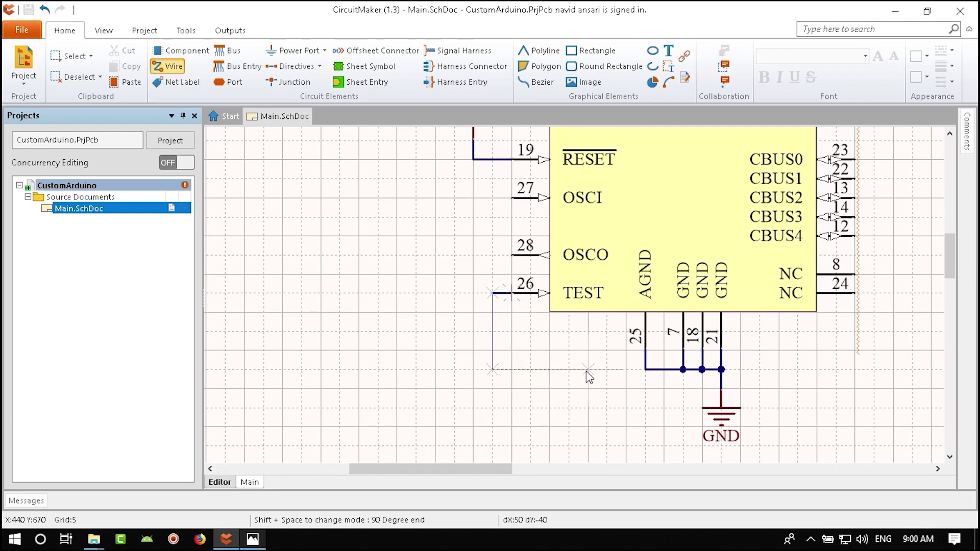
left_click(645, 369)
right_click(587, 397)
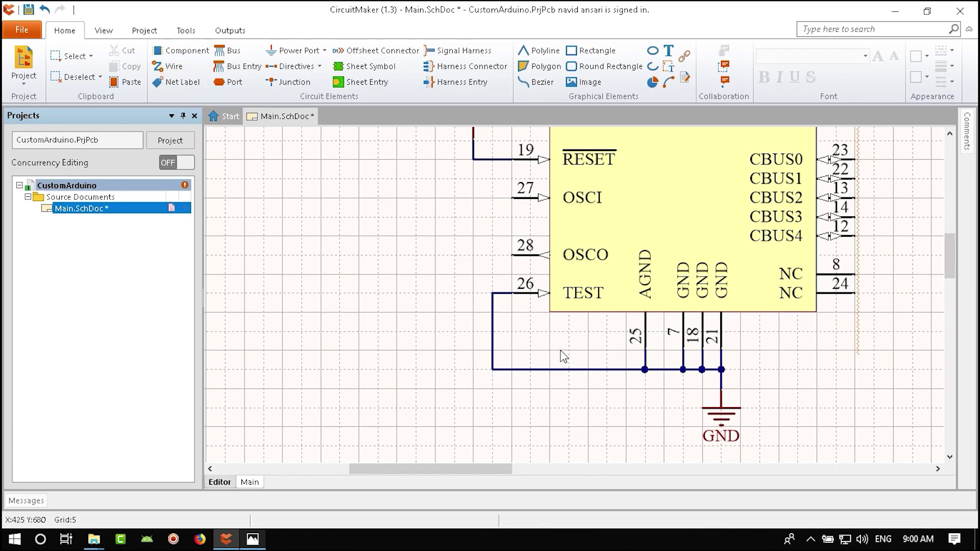
scroll(564, 357, "down", 3, "ctrl")
- Show the Photos reference schematic panned to the IC1 crystal and reset section
left_click(253, 540)
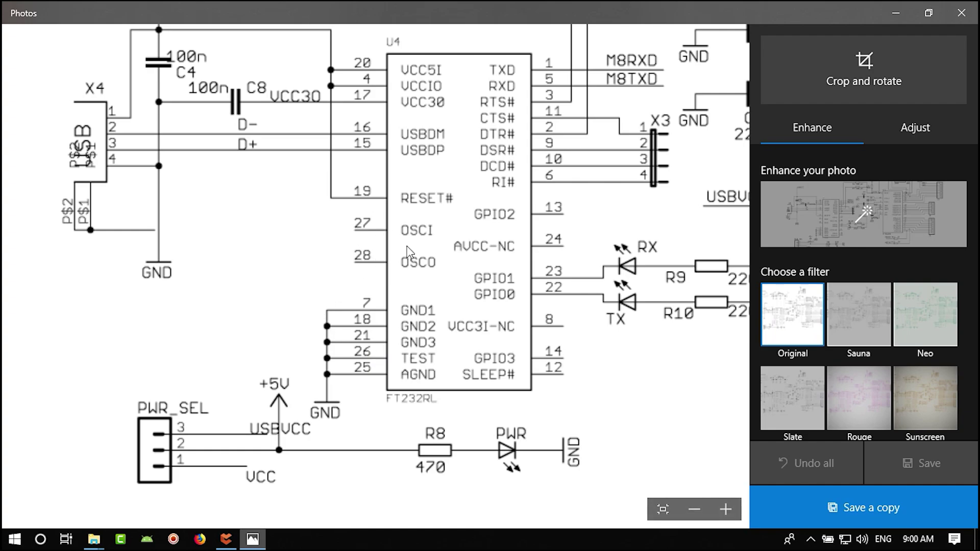
left_click_drag(565, 371, 346, 464)
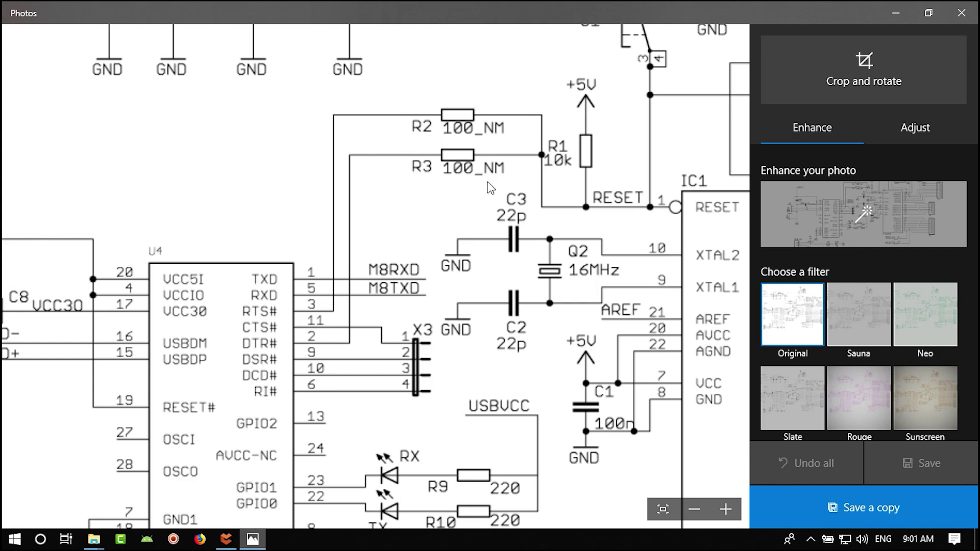
- Leave the reference image and return to CircuitMaker's FT232RL schematic
scroll(488, 183, "up", 1)
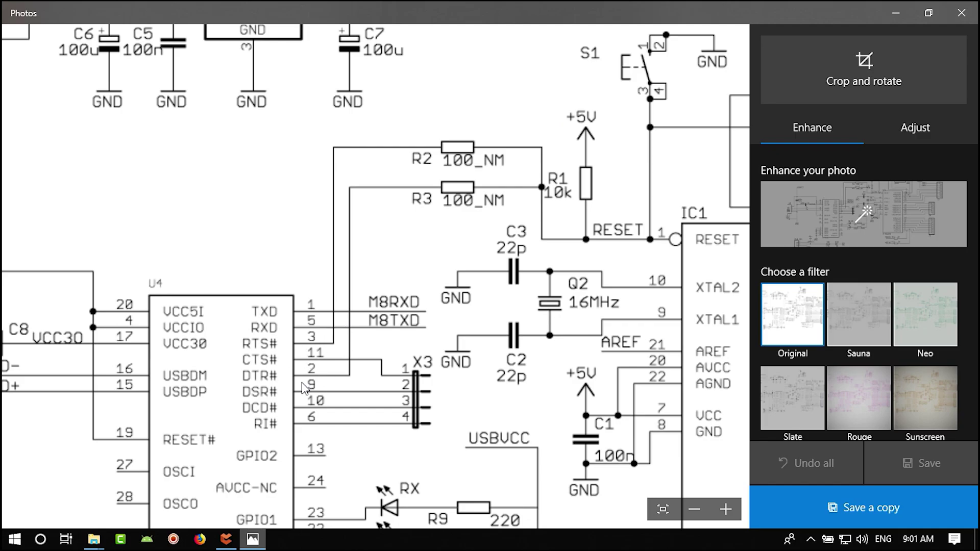
left_click(224, 537)
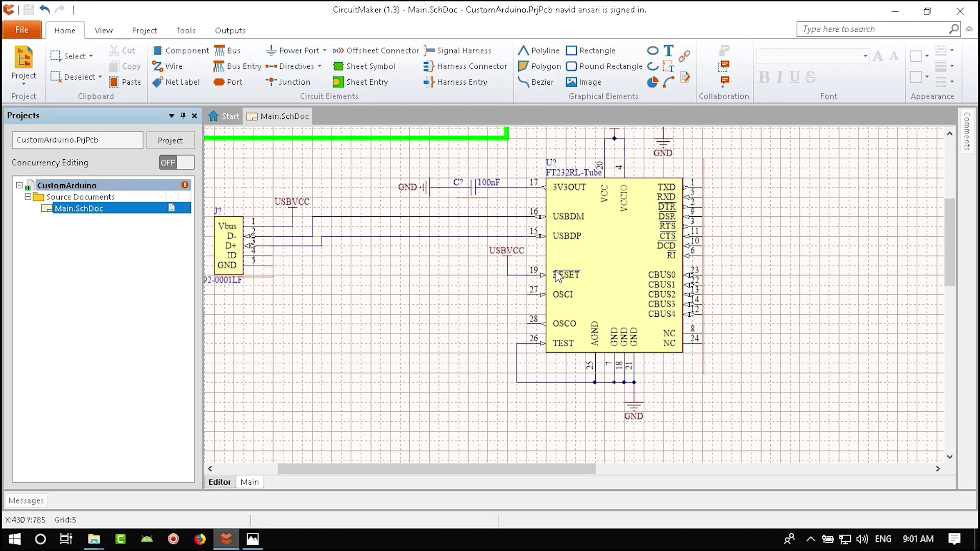
- Search the libraries for 10k 0805 resistors and pick Bourns CR0805-FX-1002ELF
scroll(394, 295, "up", 4, "ctrl")
scroll(393, 295, "up", 1, "ctrl")
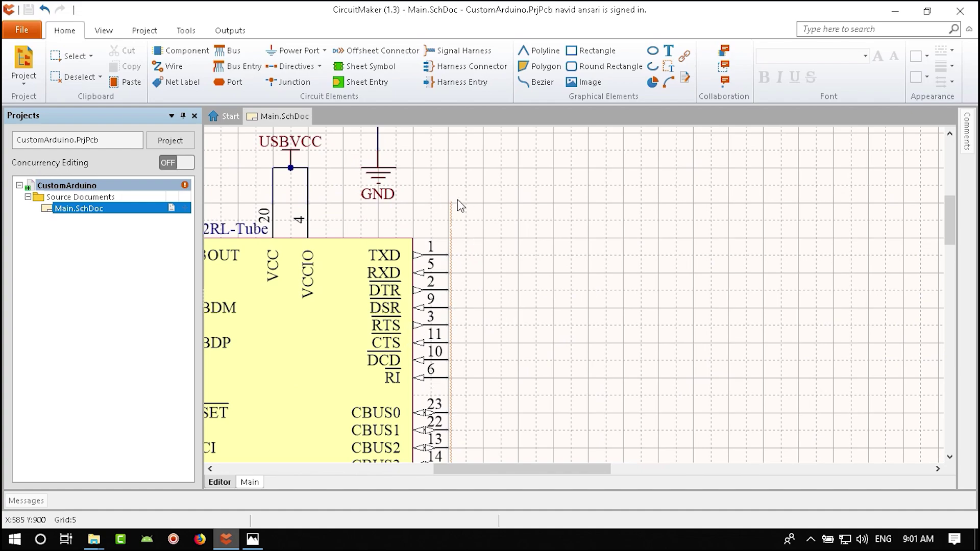
left_click(104, 32)
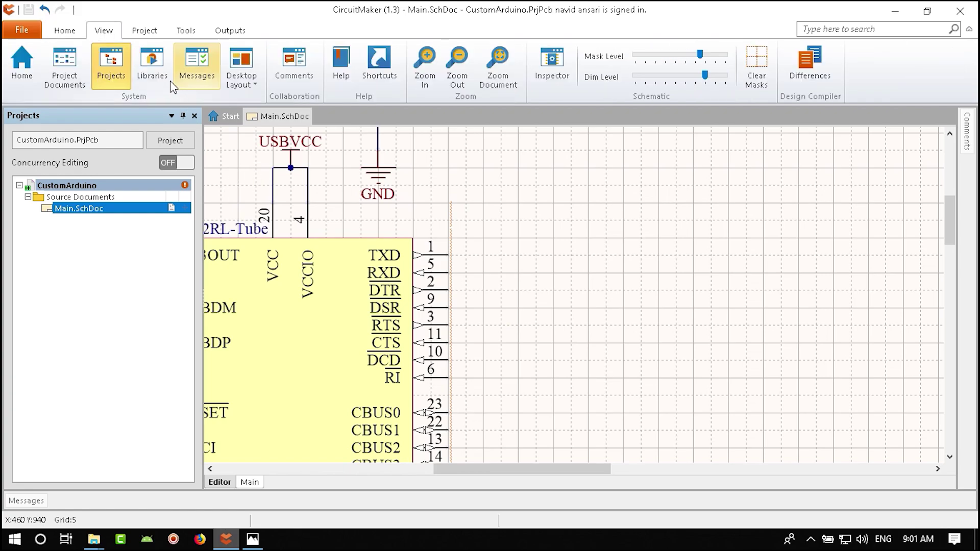
left_click(432, 68)
type("resi")
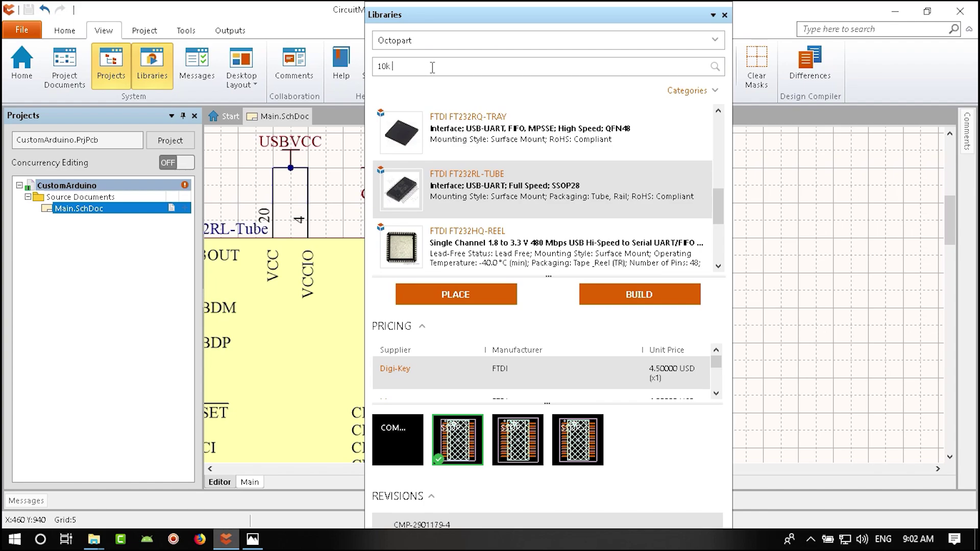
type(" 8")
key("Return")
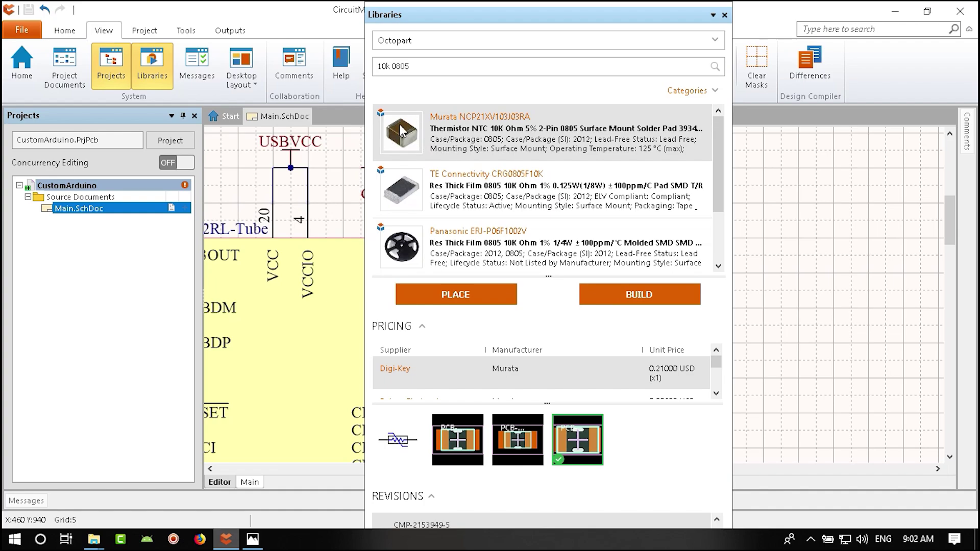
left_click(502, 196)
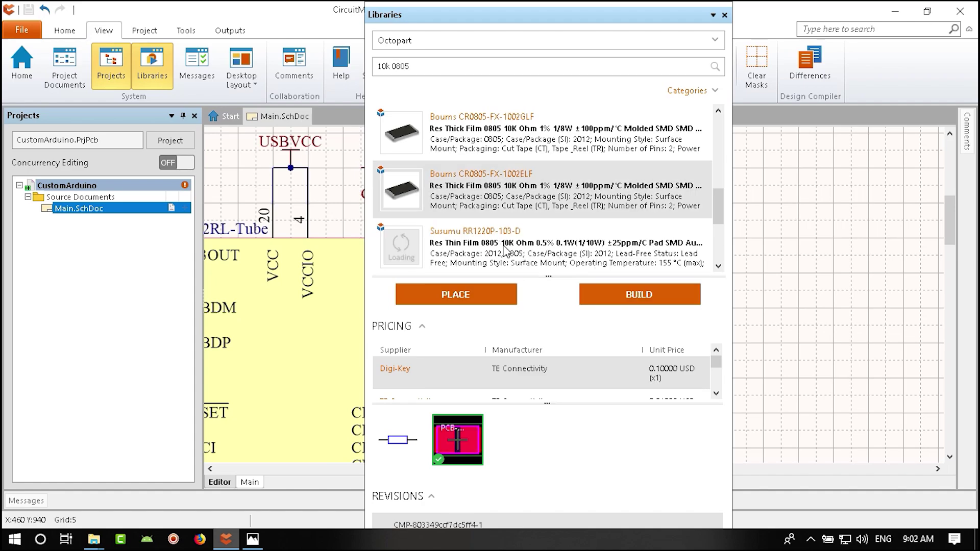
mouse_move(505, 251)
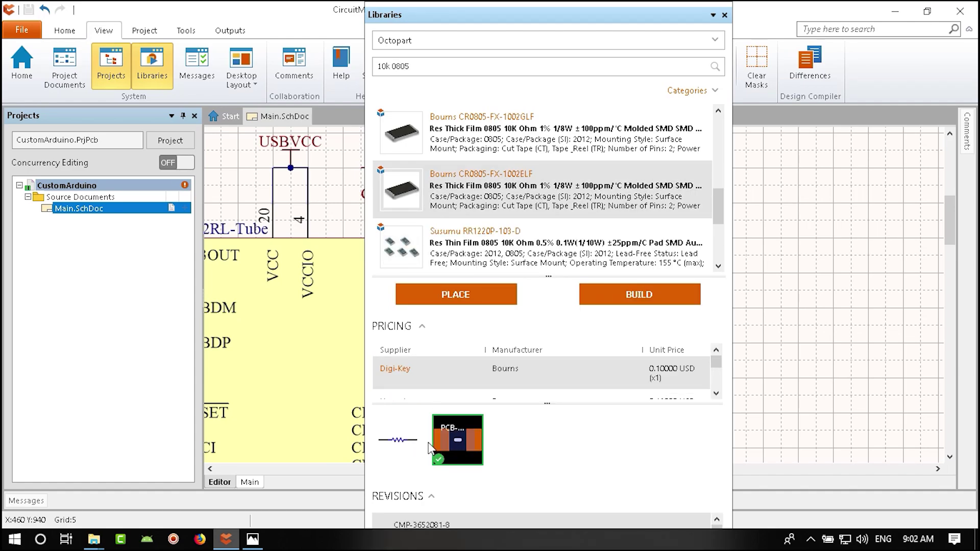
- Place two resistors right of the FT232RL, close Libraries, and select both
left_click(481, 297)
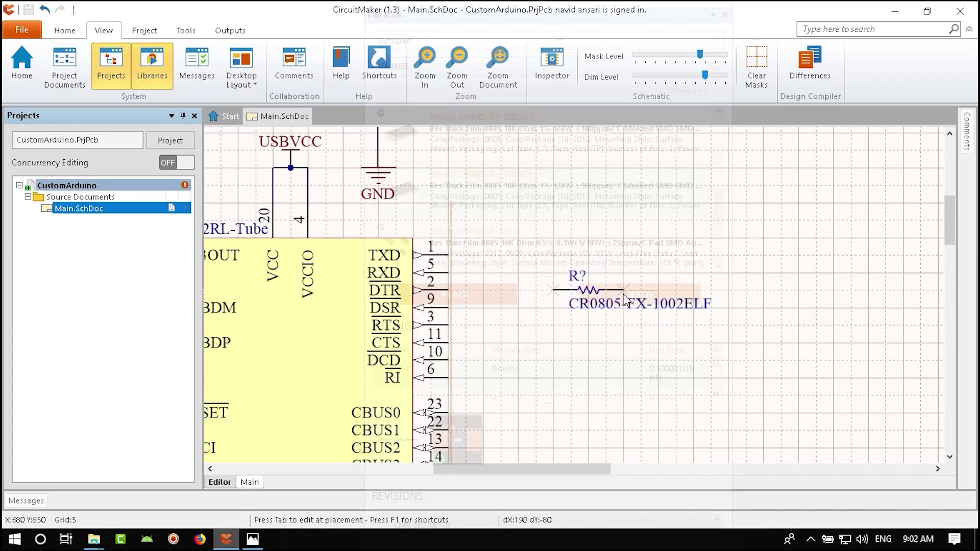
left_click(623, 290)
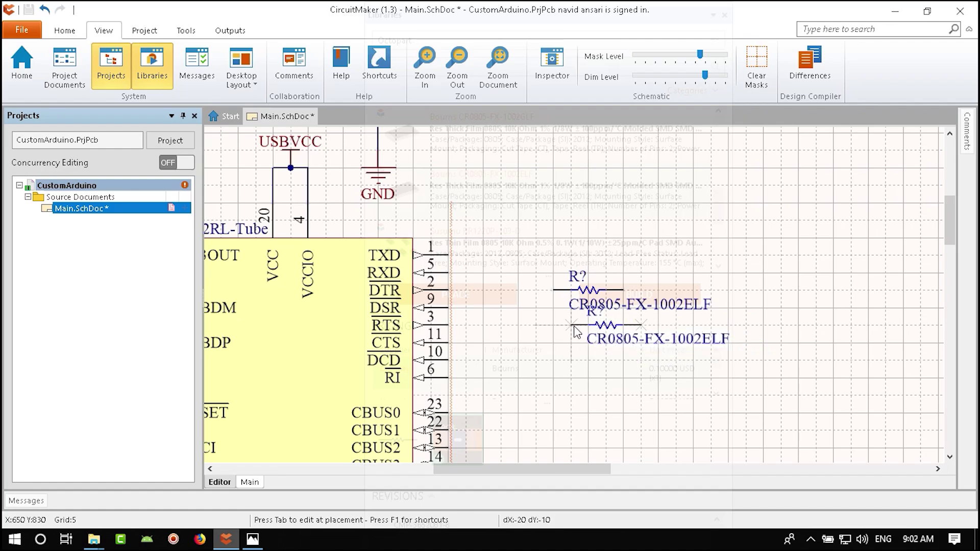
key("End")
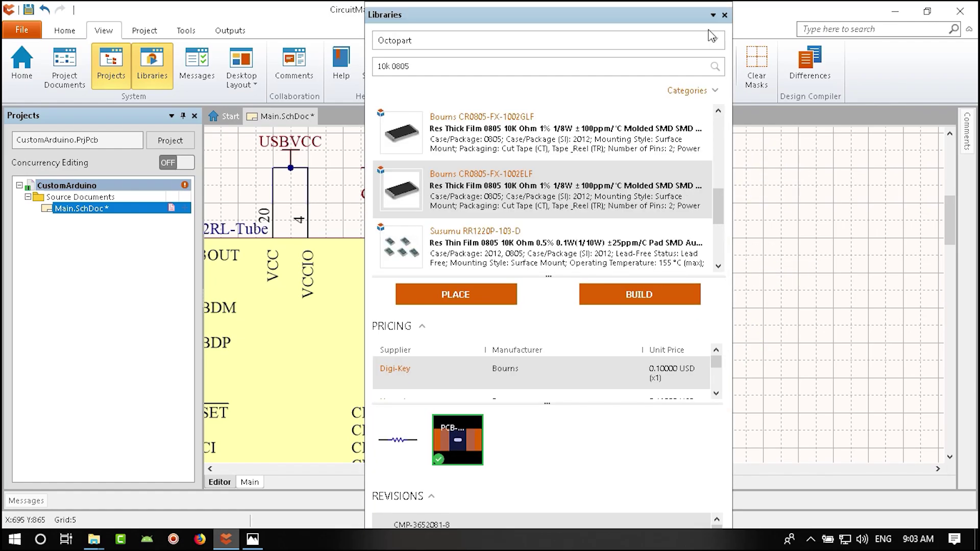
left_click(724, 15)
scroll(558, 284, "up", 3, "ctrl")
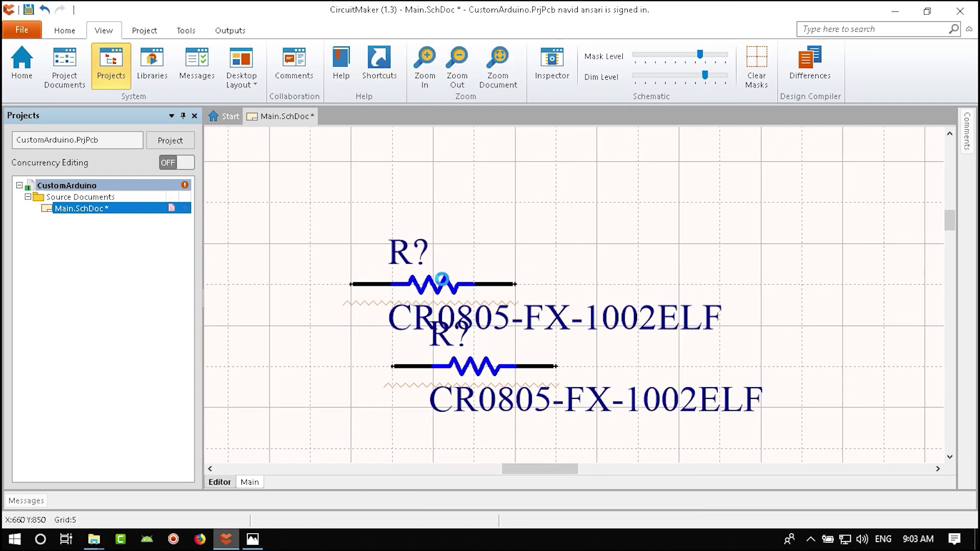
left_click(460, 280)
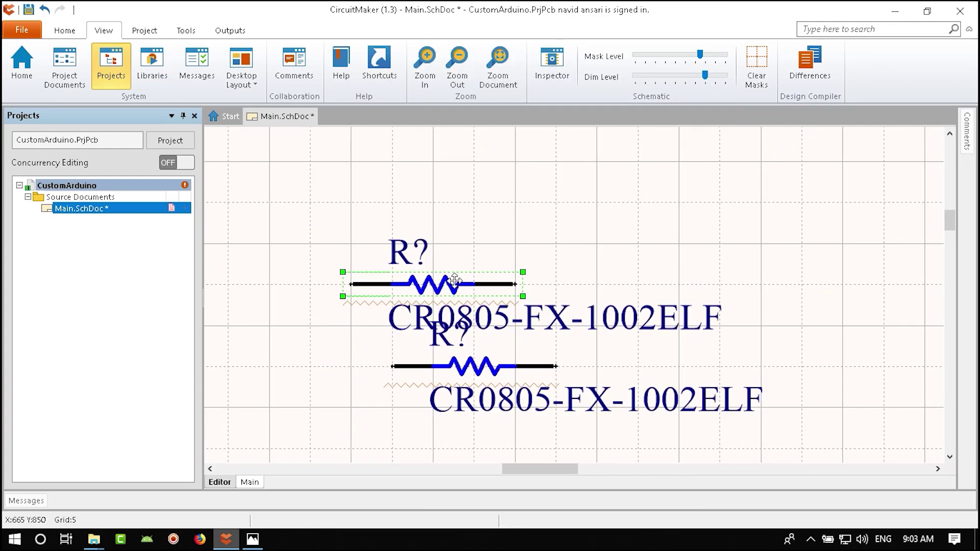
left_click(472, 367, "shift")
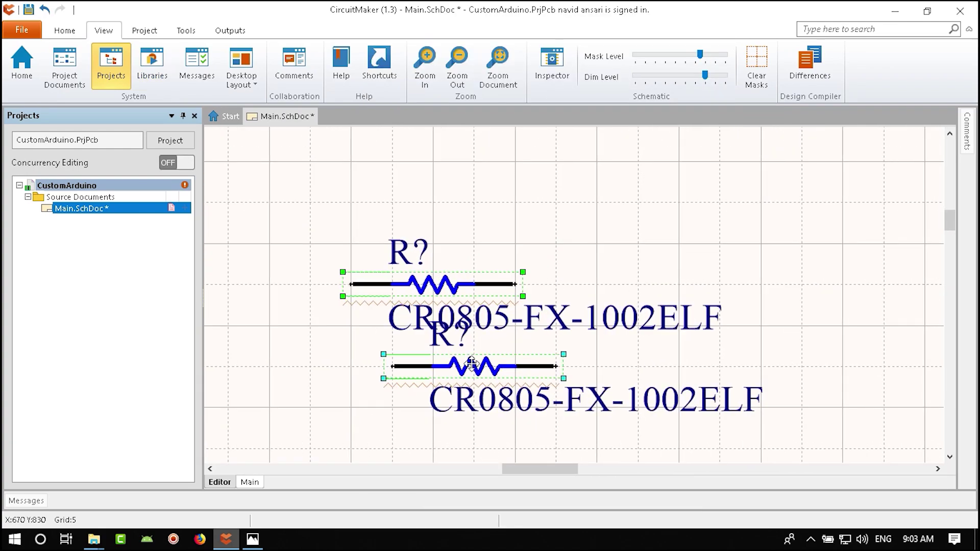
- Bring up both resistors' properties panel, enlarged and moved off the resistors
left_click(554, 64)
left_click_drag(638, 249, 628, 474)
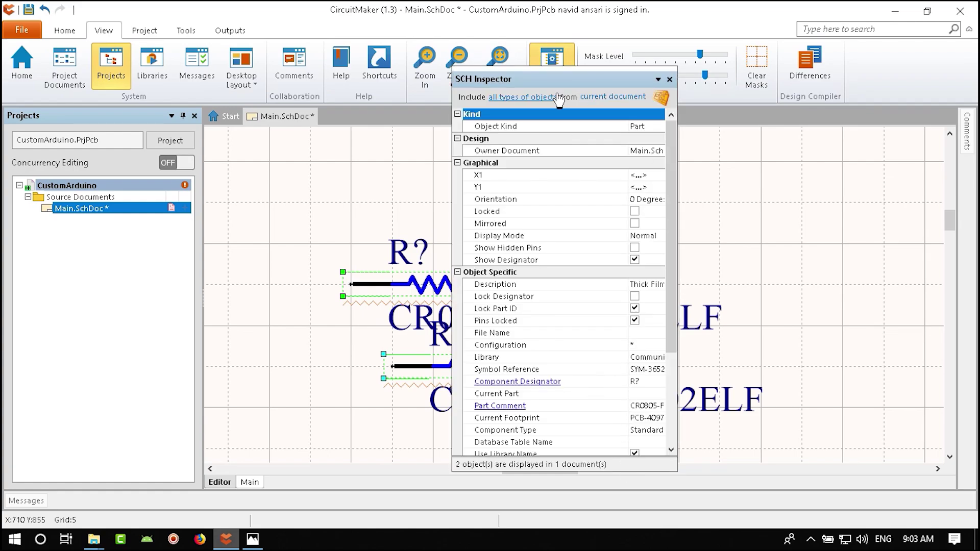
left_click_drag(554, 92, 755, 96)
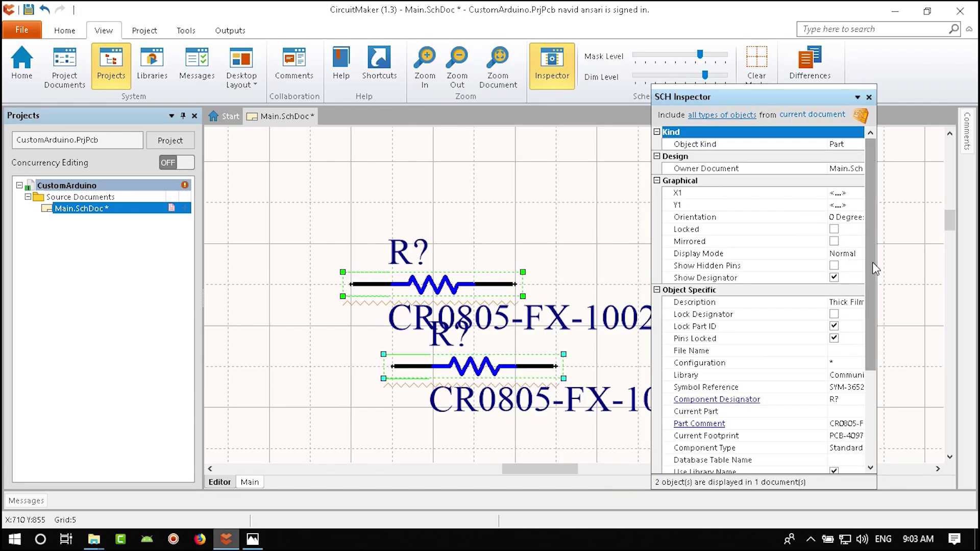
left_click_drag(871, 259, 875, 274)
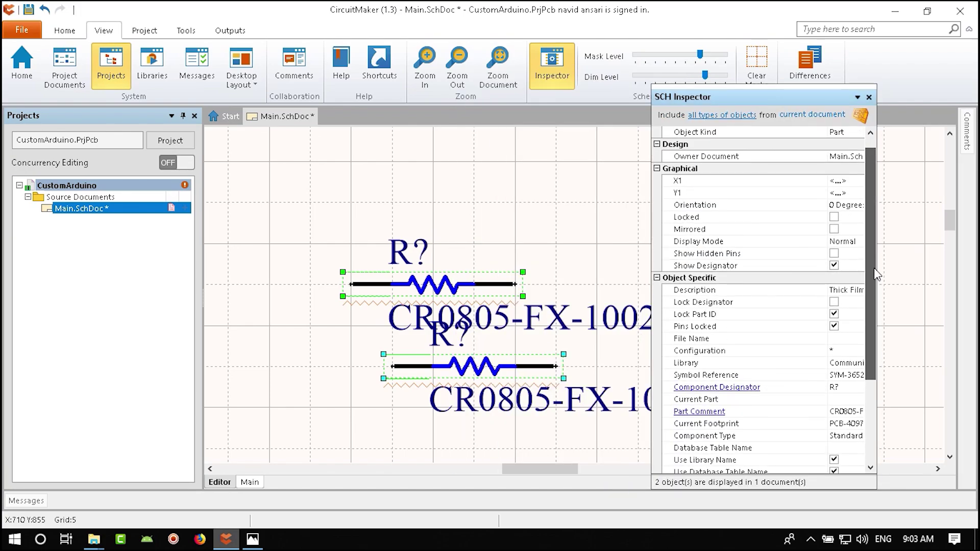
left_click_drag(652, 249, 530, 249)
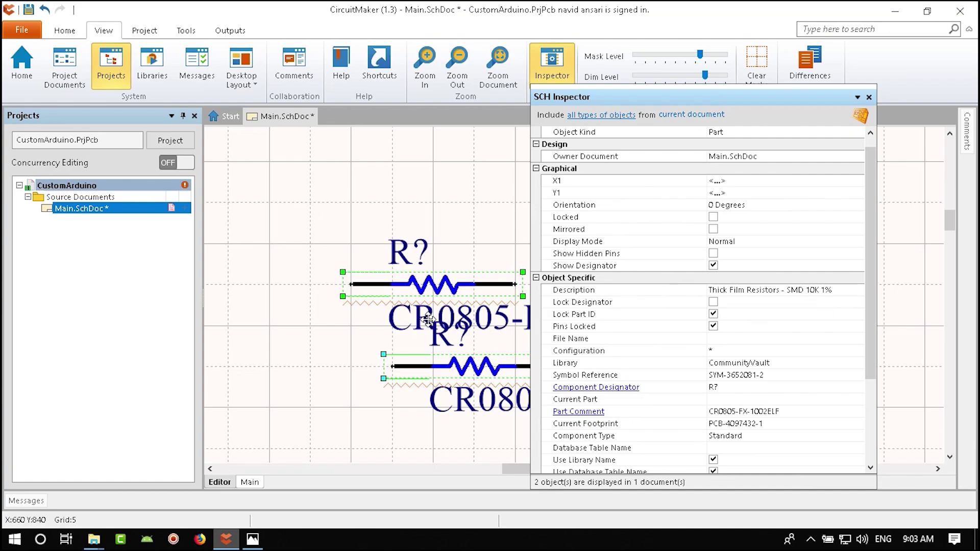
left_click_drag(686, 98, 781, 101)
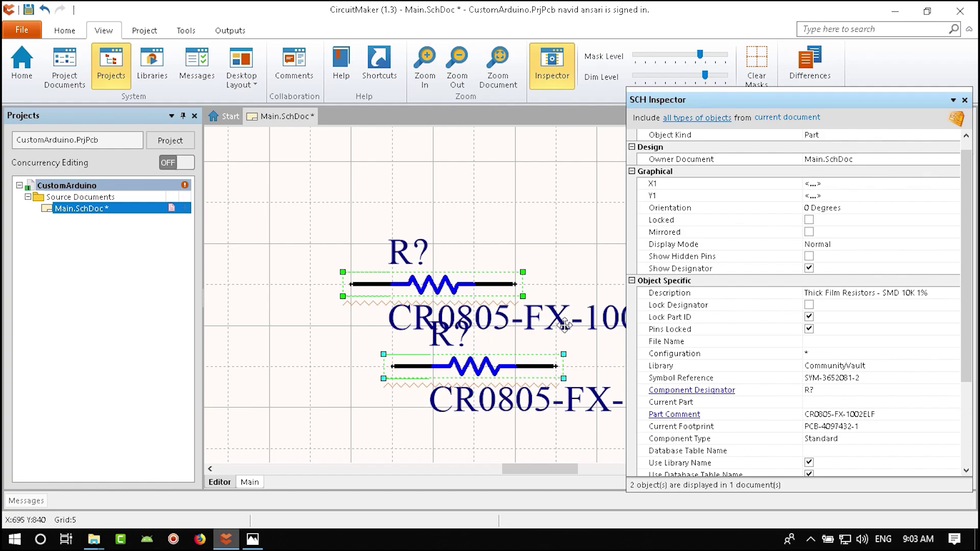
- Set both resistors' part comment to 10K, then close the panel and deselect
scroll(969, 275, "down", 3)
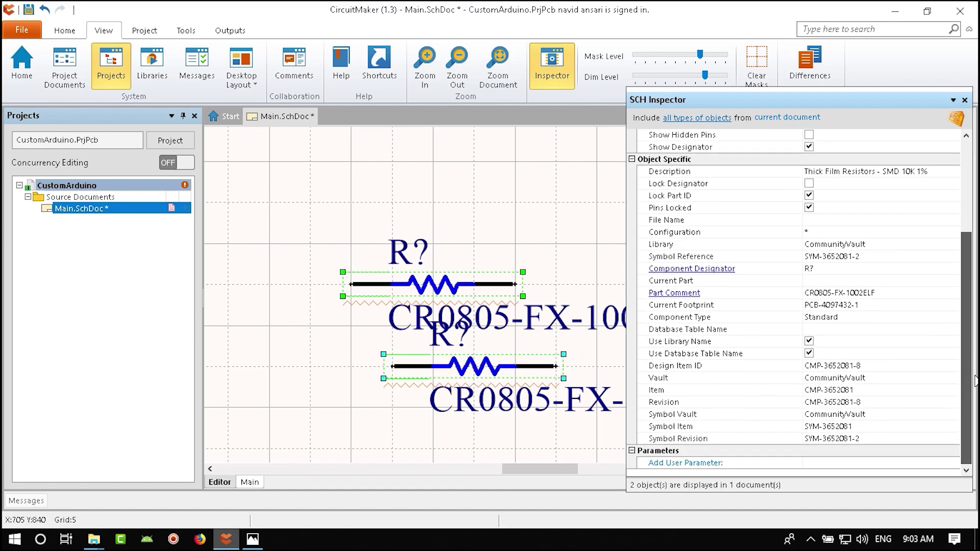
scroll(811, 286, "up", 3)
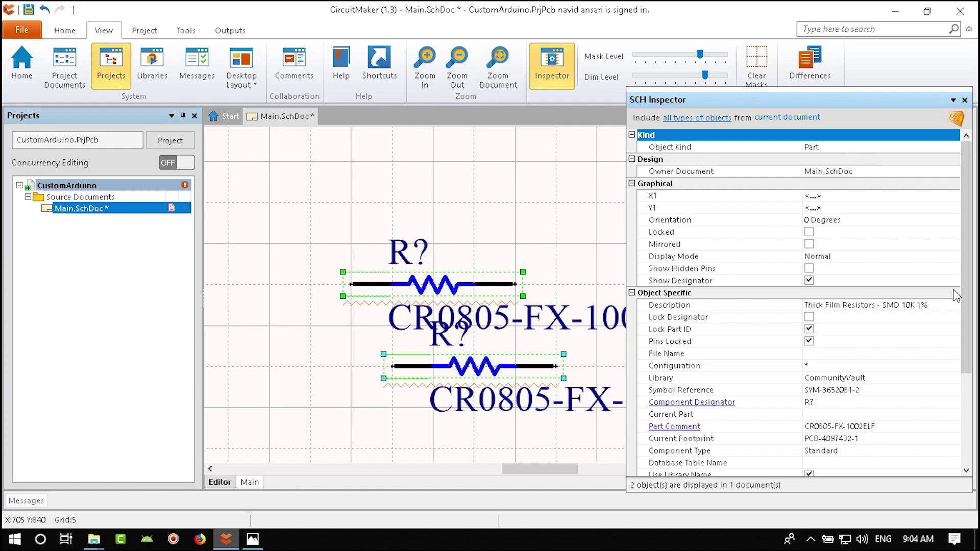
scroll(957, 296, "down", 3)
left_click(760, 330)
key("BackSpace")
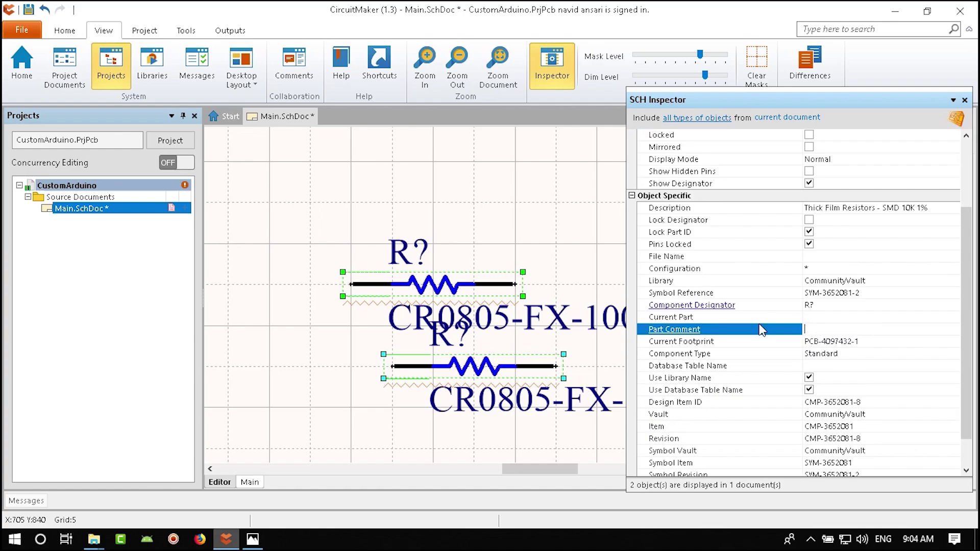
key("Return")
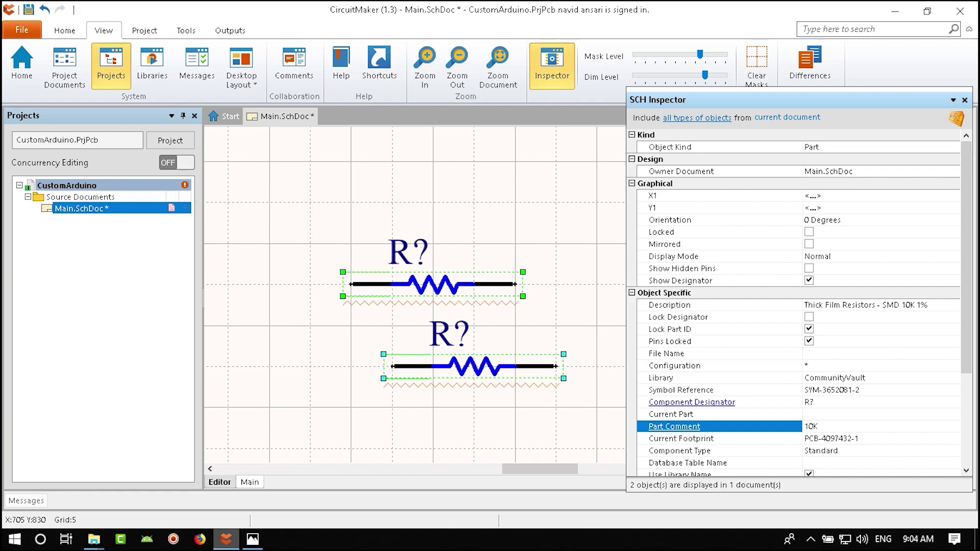
key("Return")
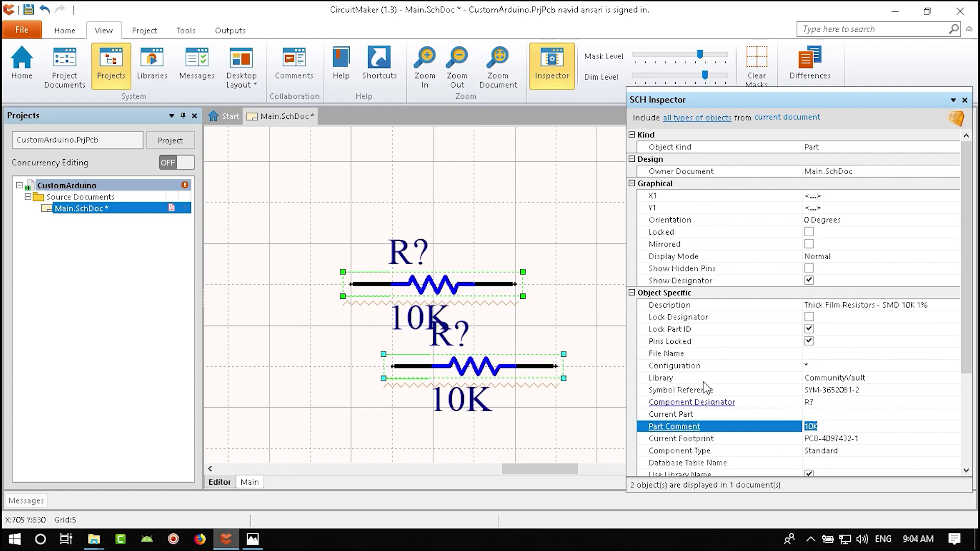
scroll(706, 388, "down", 4)
scroll(707, 388, "up", 1)
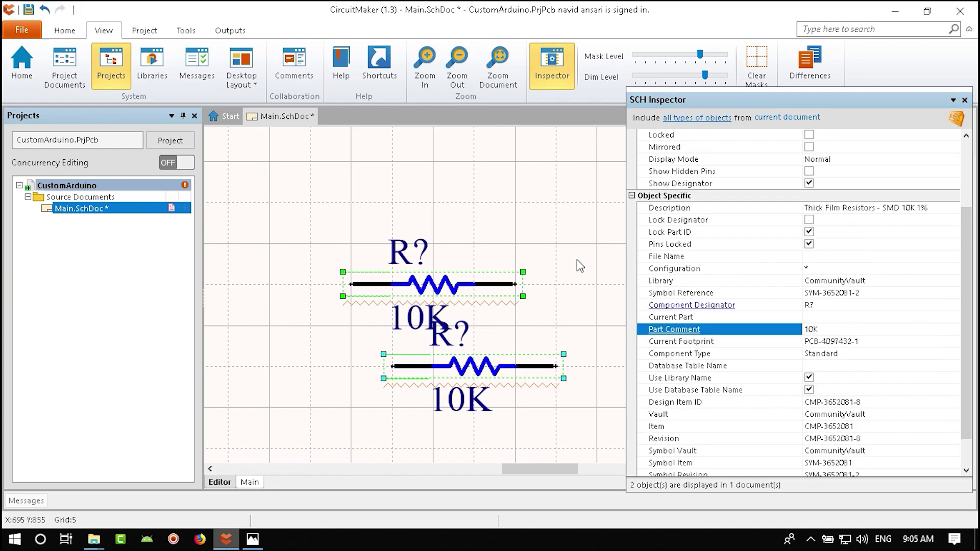
left_click(965, 100)
left_click(654, 301)
- Move both 10K labels to the resistors' upper right and the R? label leftward
scroll(427, 328, "down", 3, "ctrl")
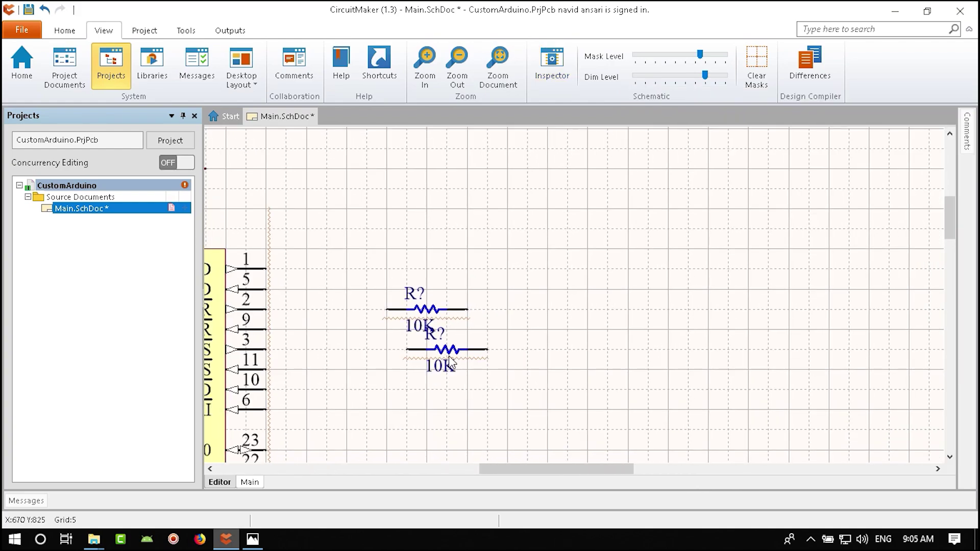
key("ctrl+w")
scroll(491, 319, "up", 2, "ctrl")
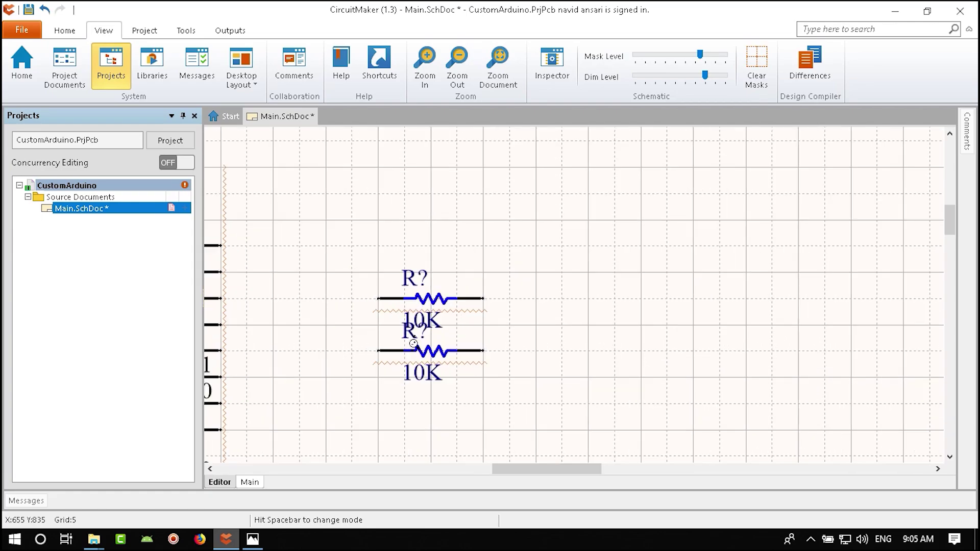
scroll(348, 367, "down", 3, "ctrl")
scroll(388, 352, "left", 5, "shift")
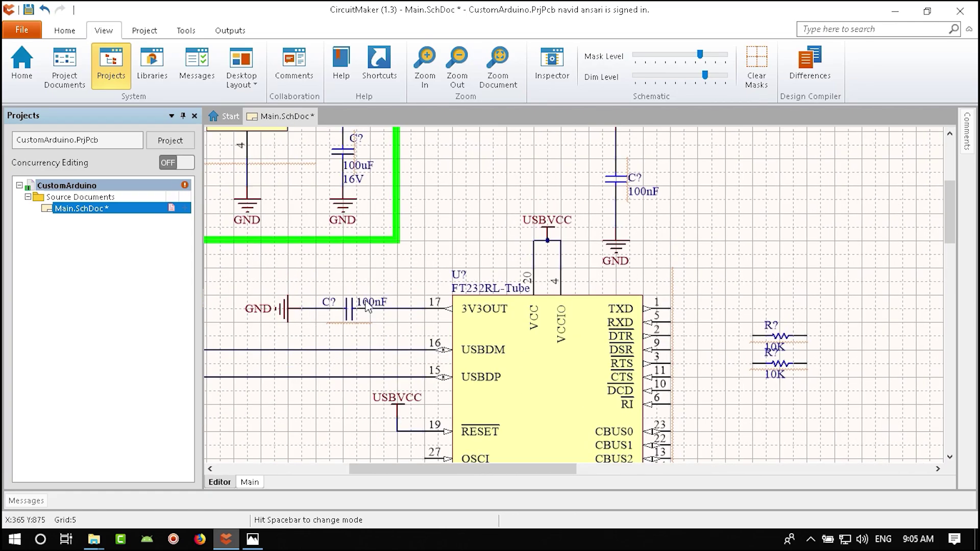
scroll(741, 388, "right", 2, "shift")
scroll(691, 374, "up", 3, "ctrl")
left_click_drag(601, 380, 671, 338)
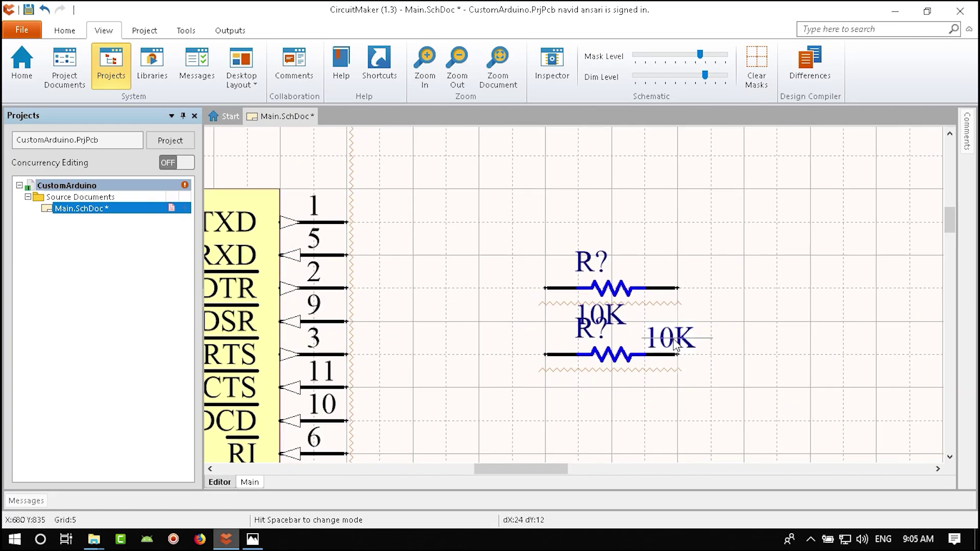
left_click_drag(594, 325, 662, 281)
left_click_drag(591, 263, 561, 273)
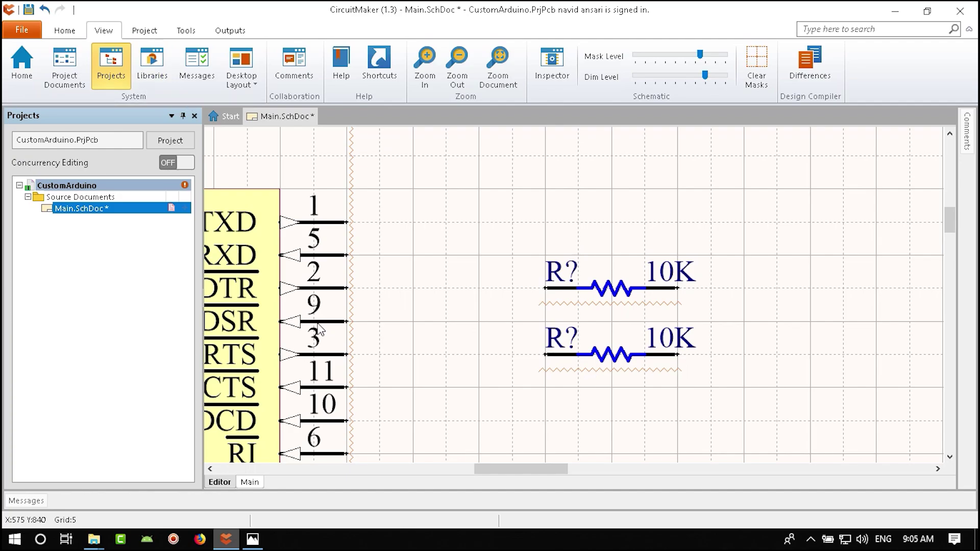
scroll(418, 317, "down", 4, "ctrl")
- Check the Arduino reference image, then return to the schematic
left_click(253, 539)
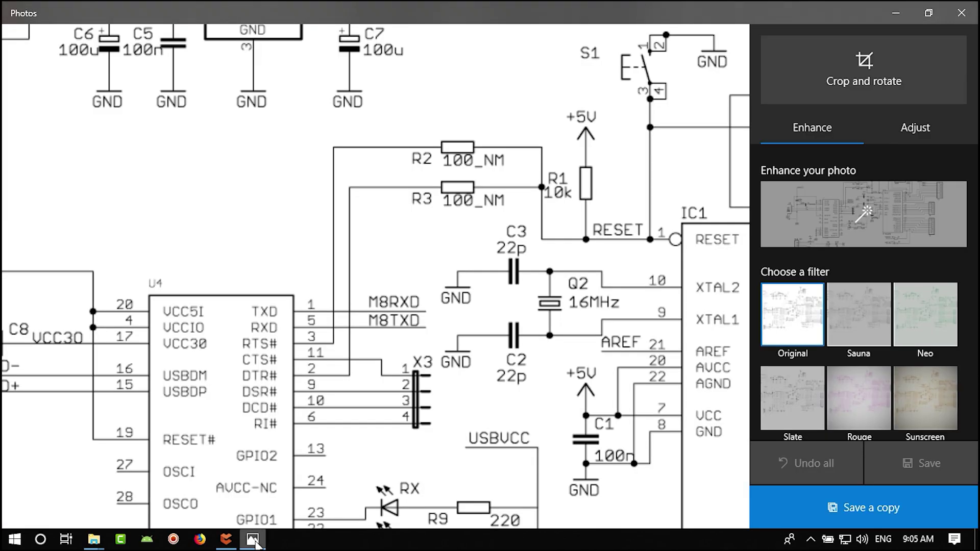
scroll(444, 312, "down", 1, "ctrl")
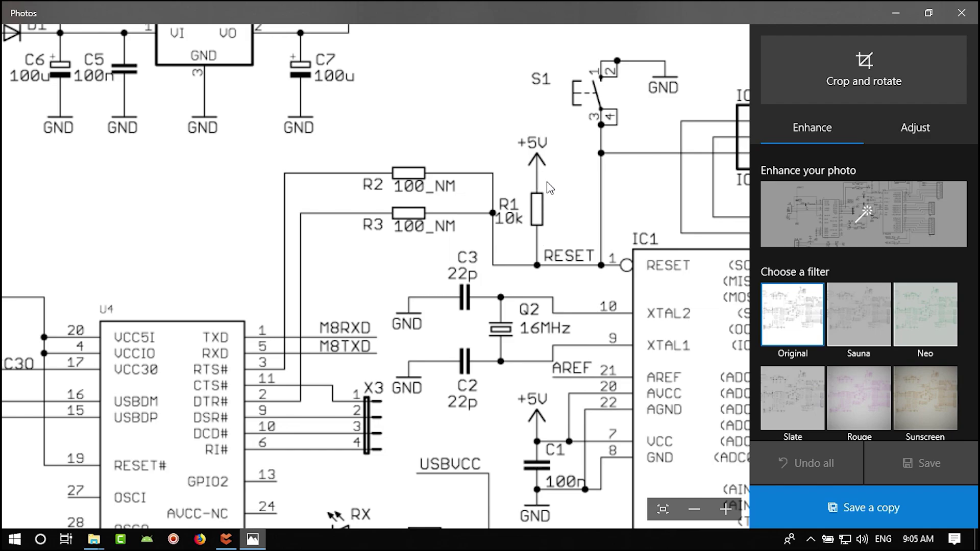
left_click(226, 539)
- Place two rotated +5 power ports beside the two resistors
scroll(403, 316, "down", 2, "ctrl")
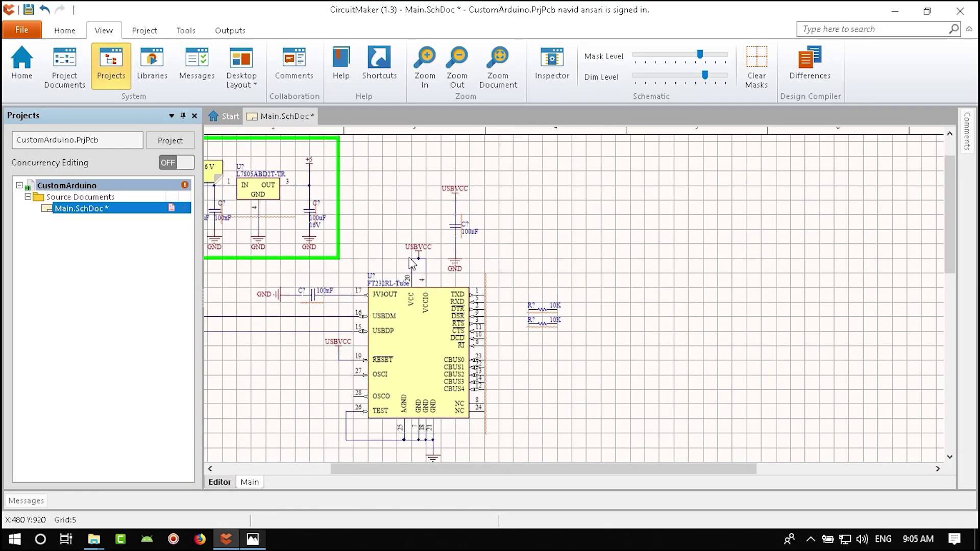
scroll(414, 265, "up", 1, "ctrl")
scroll(454, 234, "up", 3, "ctrl")
scroll(657, 405, "down", 2, "ctrl")
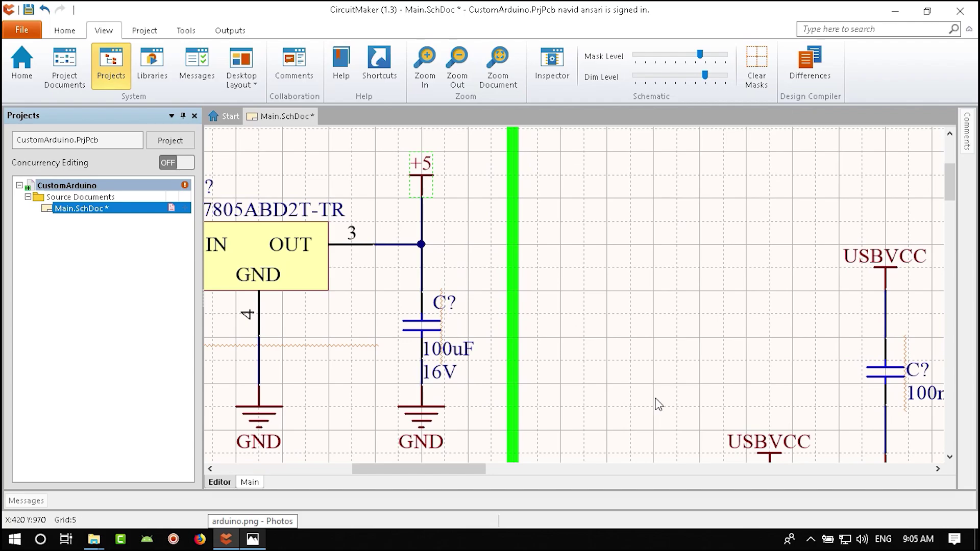
scroll(582, 412, "right", 5, "shift")
scroll(436, 301, "down", 3)
scroll(489, 395, "up", 2, "ctrl")
key("p")
key("o")
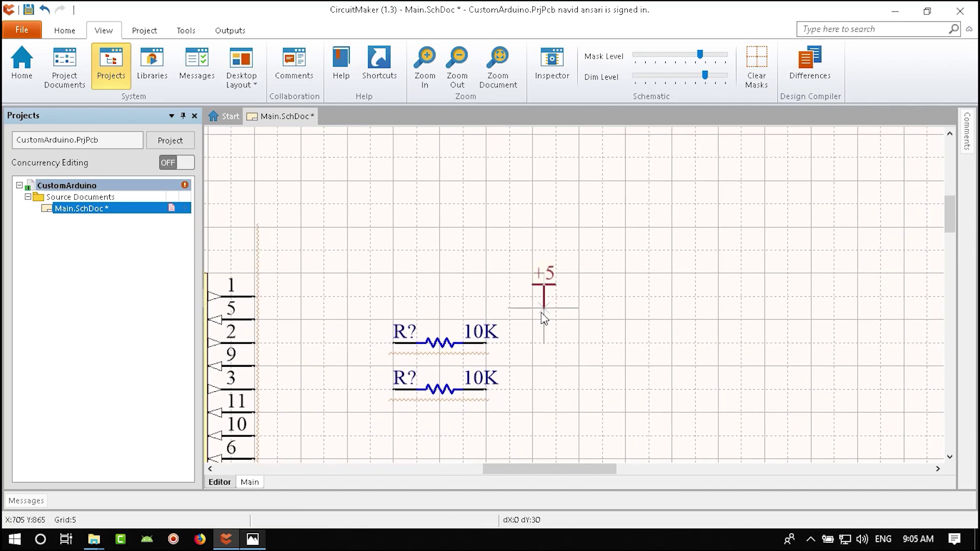
key("space")
key("space")
key("space")
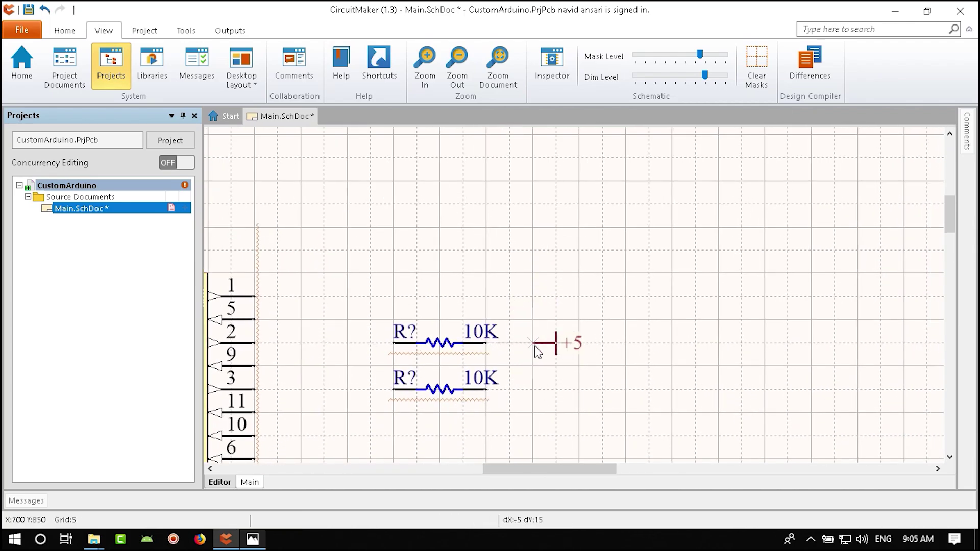
left_click(540, 354)
left_click(537, 393)
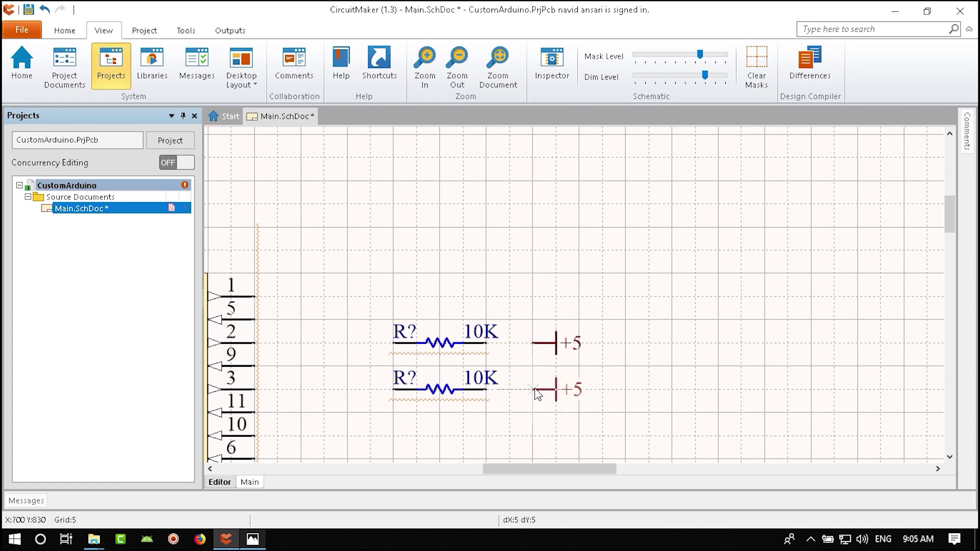
key("Escape")
- Wire the FT232RL's DTR and RTS pins to the upper and lower resistors
scroll(395, 290, "left", 3, "shift")
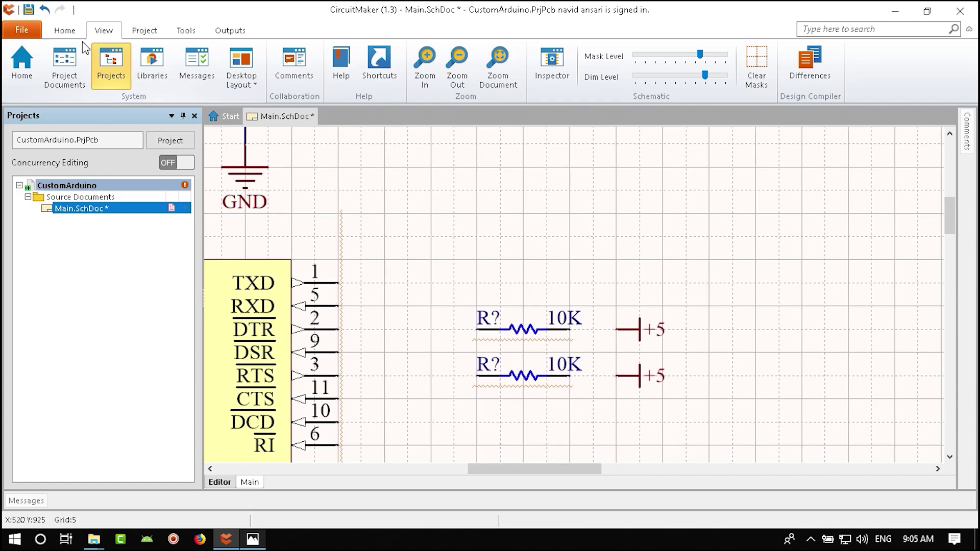
left_click(65, 31)
left_click(168, 67)
left_click(475, 329)
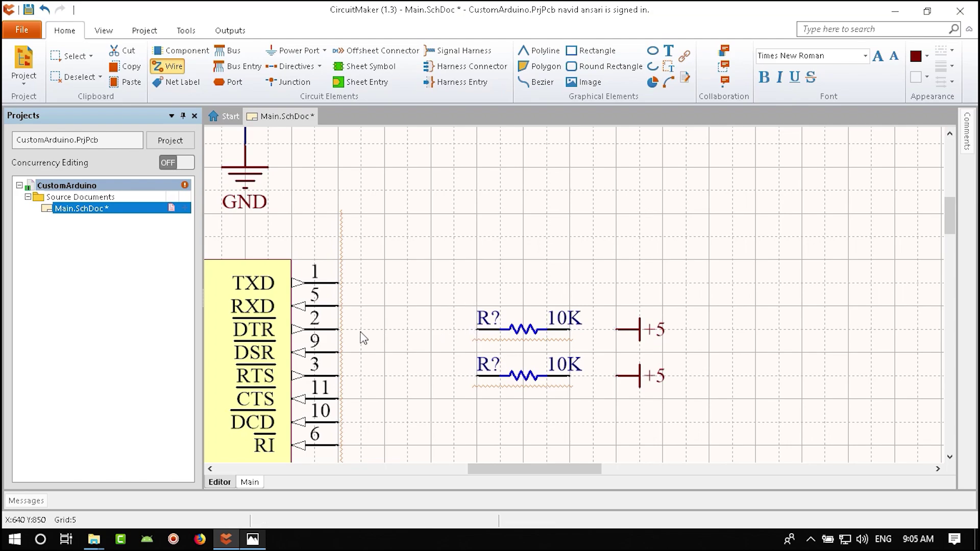
left_click(338, 329)
left_click(476, 376)
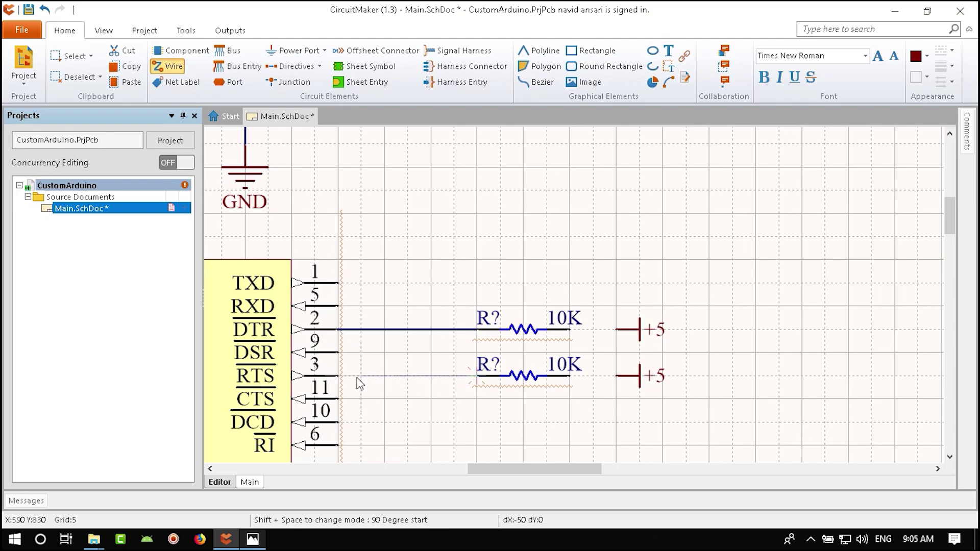
left_click(339, 375)
- Wire each +5 port to its resistor
left_click(618, 330)
left_click(570, 329)
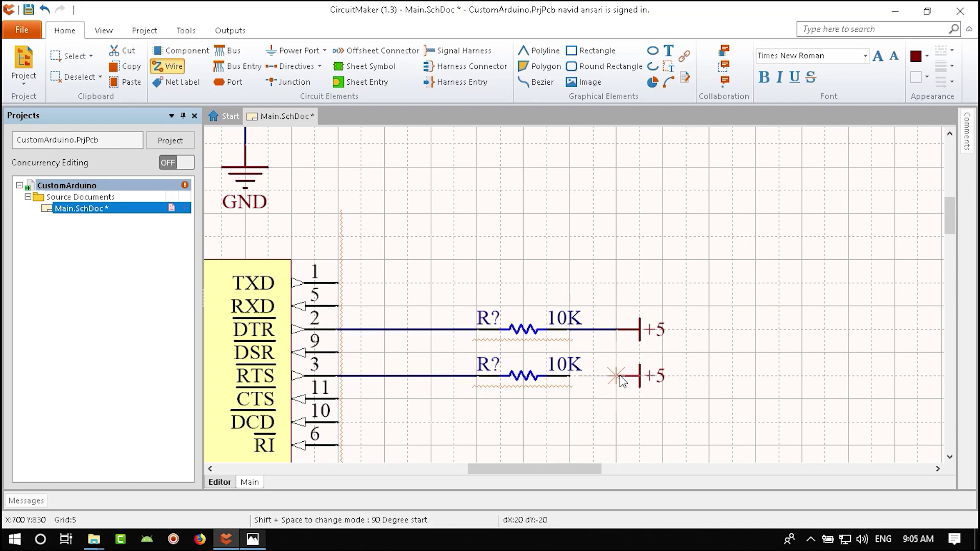
left_click(618, 376)
left_click(570, 375)
key("Escape")
scroll(557, 368, "down", 3, "ctrl")
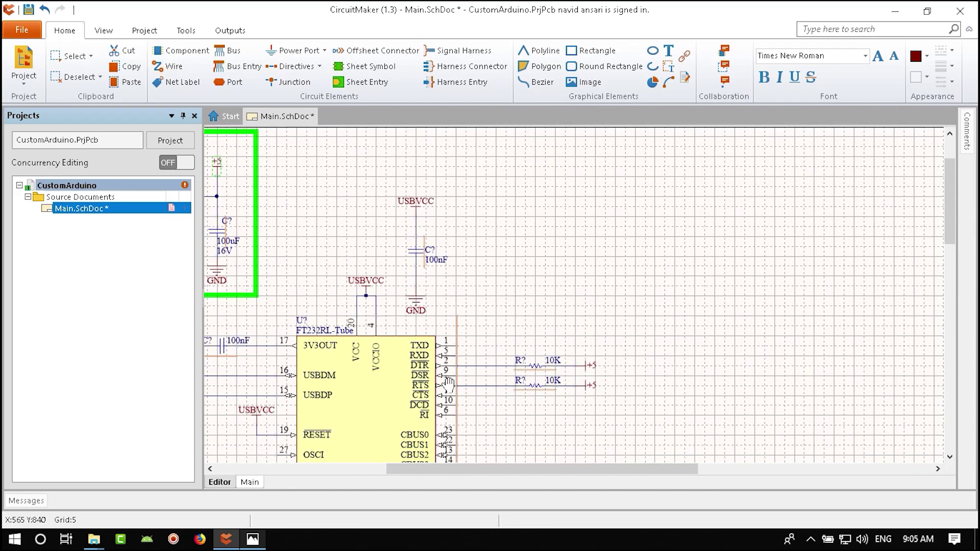
scroll(655, 346, "up", 2, "ctrl")
scroll(655, 346, "up", 1, "ctrl")
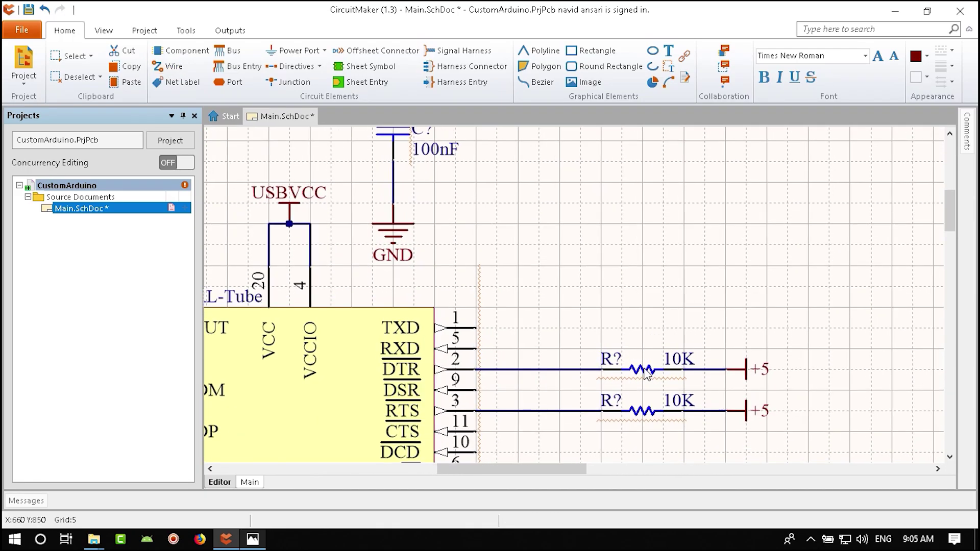
- Select both resistors after checking the upper one's properties
double_click(636, 368)
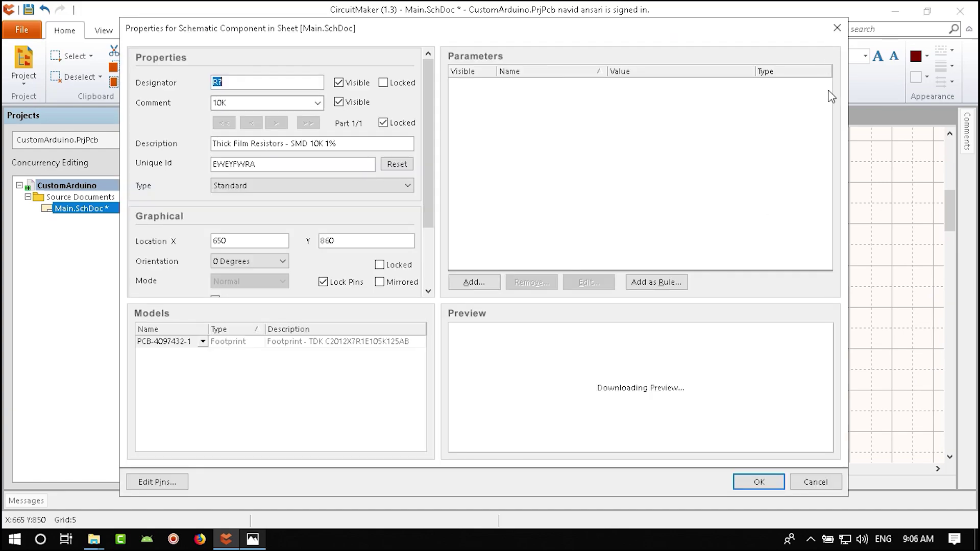
left_click(837, 28)
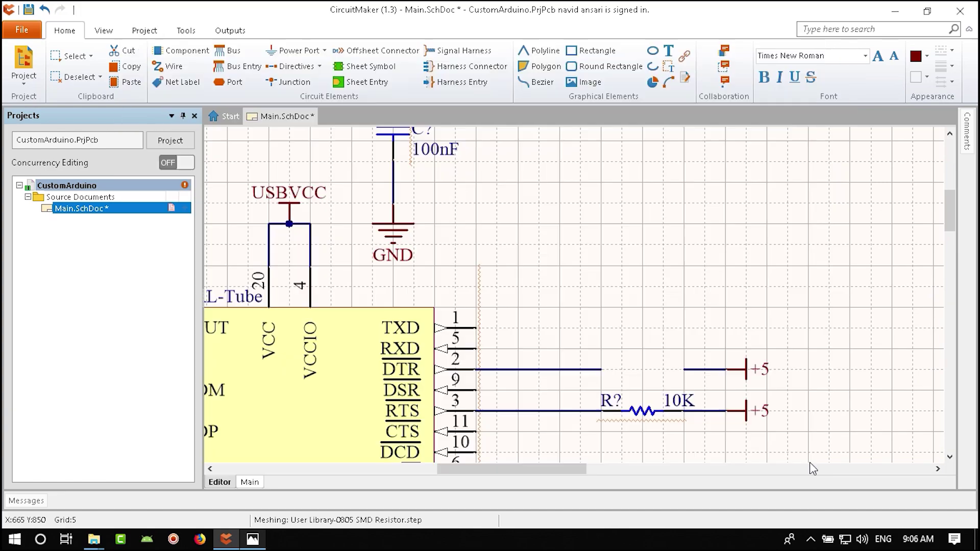
left_click(642, 412, "shift")
- Set both resistors' Part Comment to 10K_NM in the Inspector
left_click(104, 31)
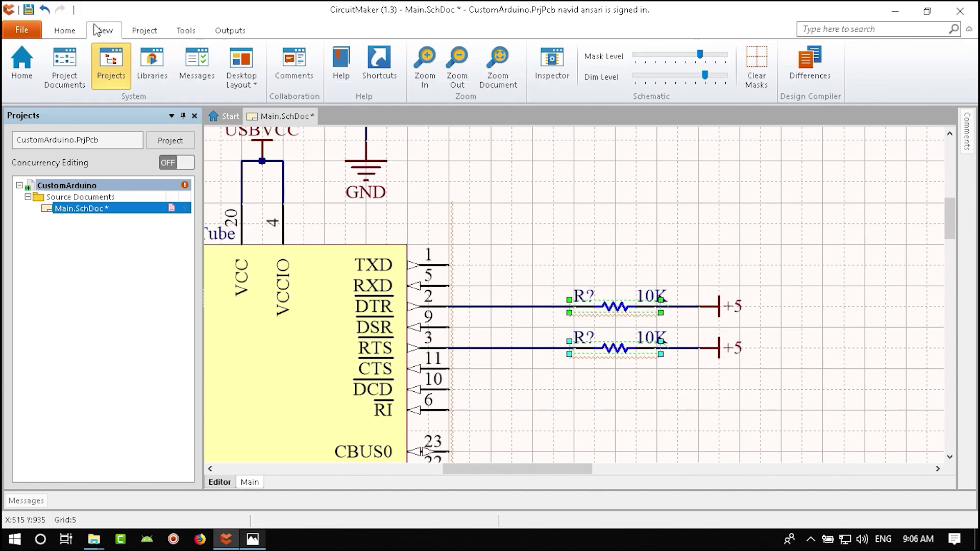
left_click(536, 62)
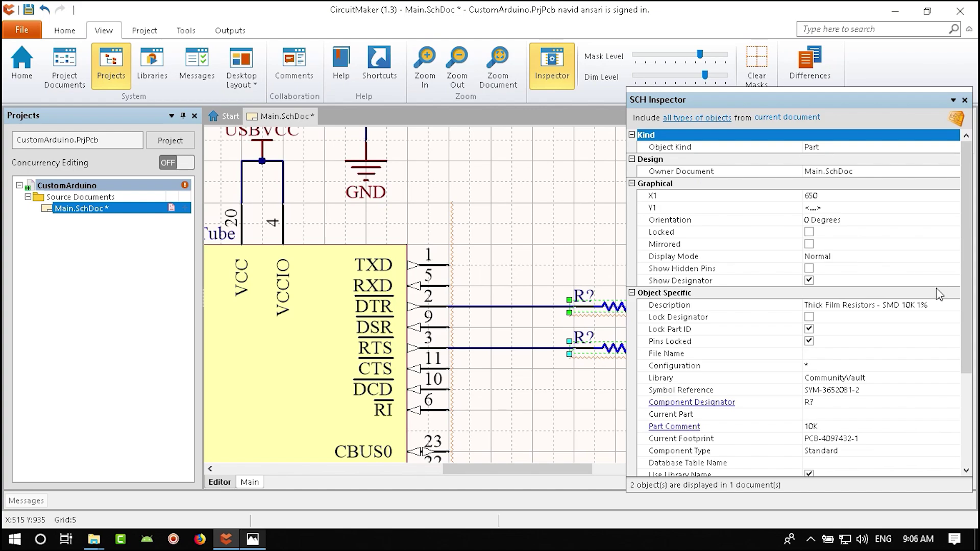
scroll(970, 312, "down", 3)
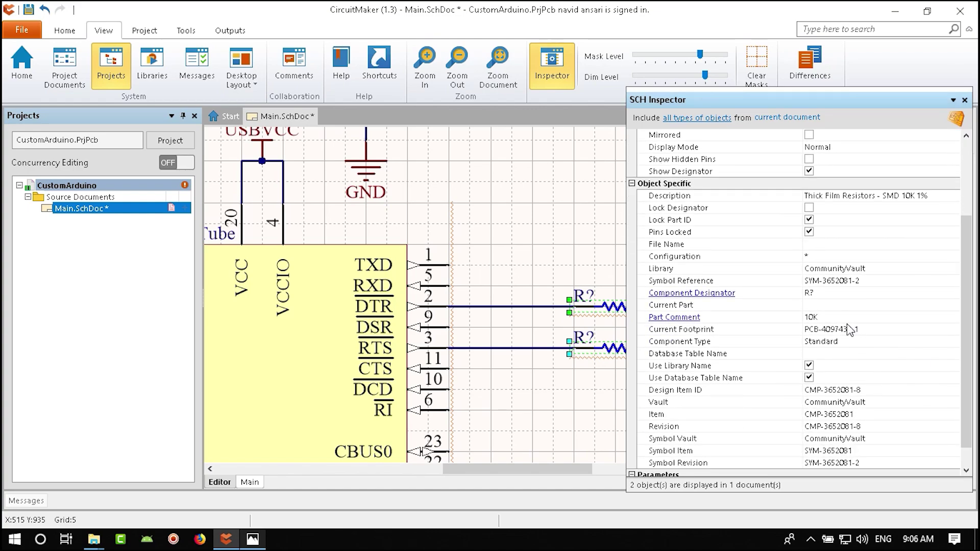
left_click(838, 317)
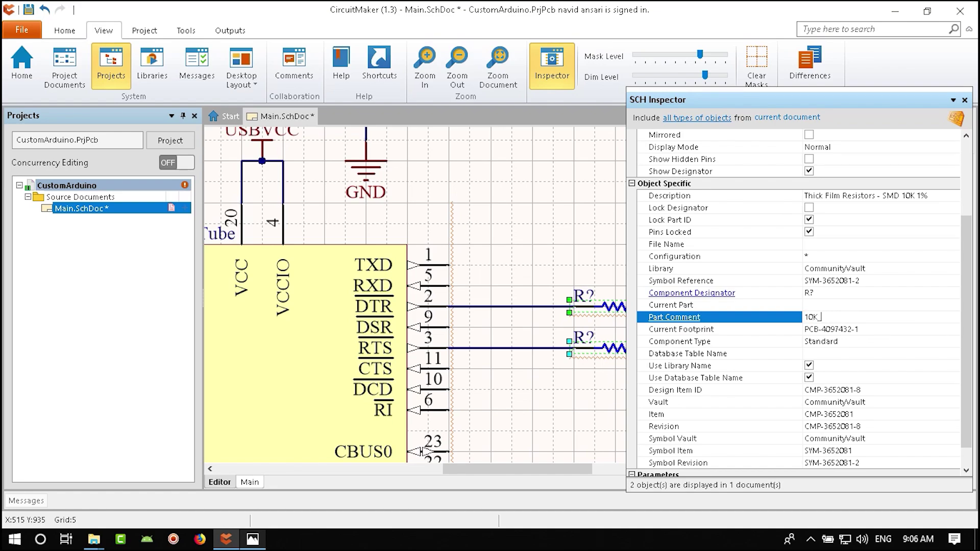
key("Return")
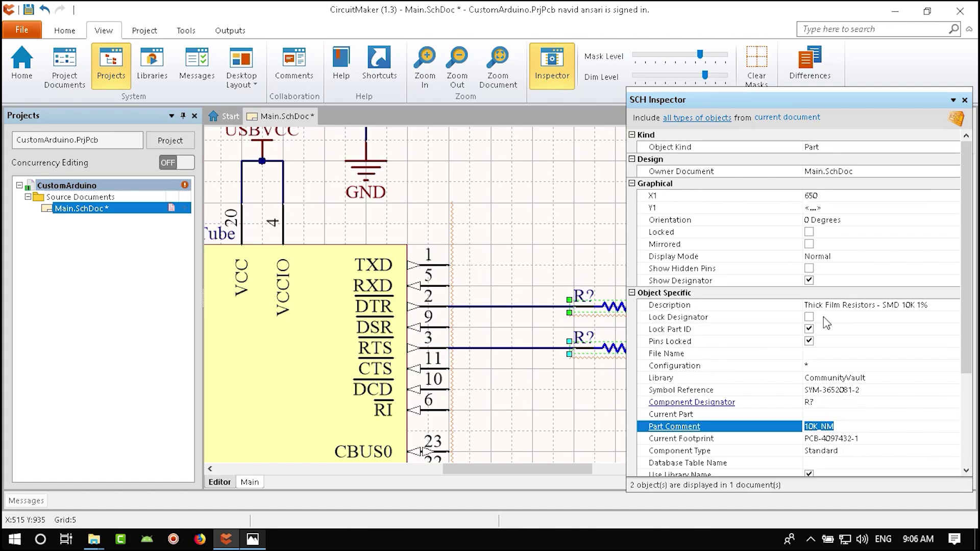
- Deselect the resistors, close the Inspector, and pan to the FT232RL chip
right_click_drag(569, 407, 473, 382)
left_click(526, 380)
scroll(490, 337, "right", 2, "shift")
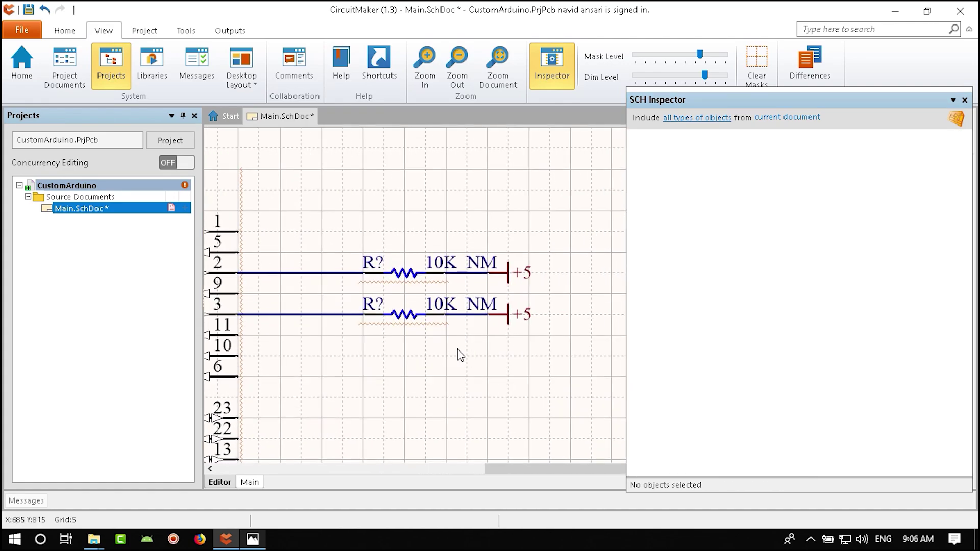
scroll(460, 355, "down", 1, "ctrl")
scroll(531, 370, "up", 1, "ctrl")
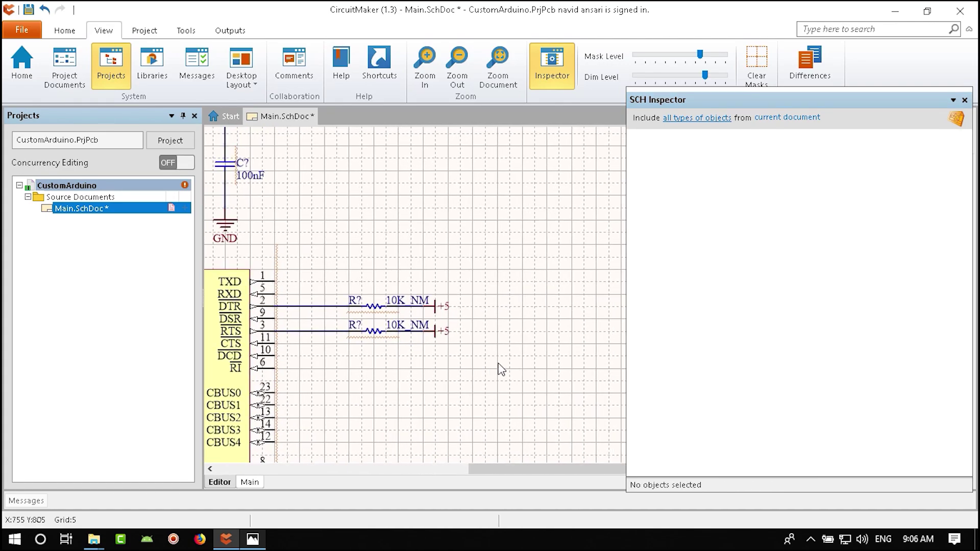
scroll(434, 378, "left", 2, "shift")
left_click(964, 100)
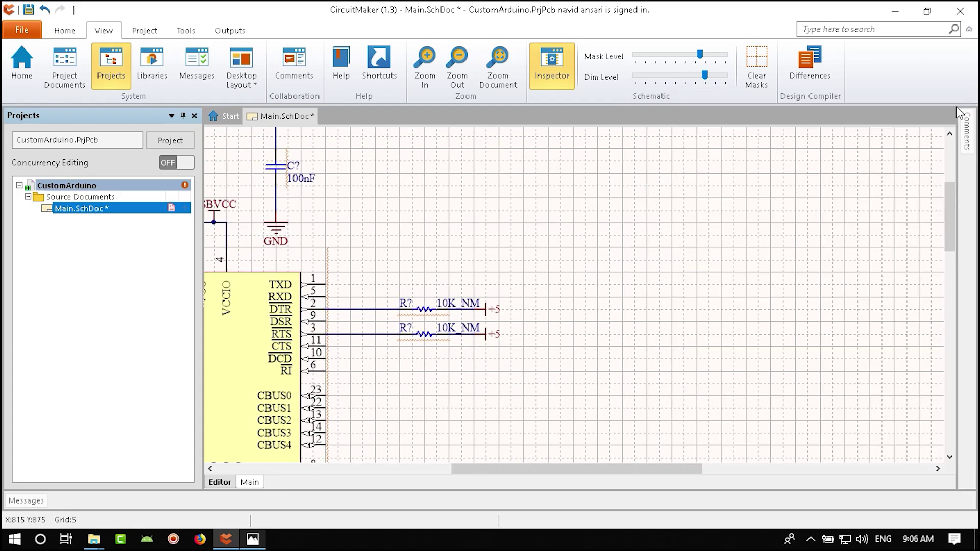
right_click_drag(539, 263, 634, 249)
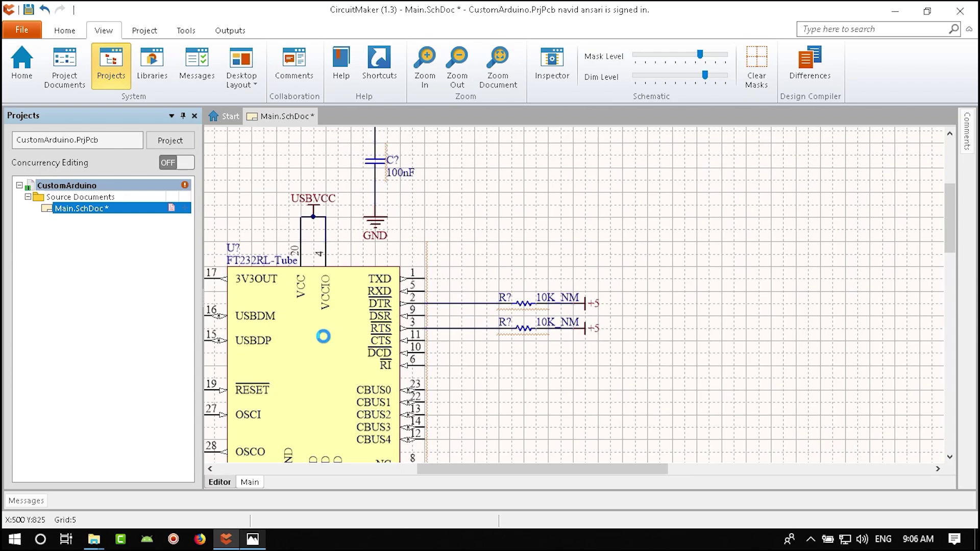
- Pan the arduino.png reference to the FT232RL and its RX/TX LED area
left_click(253, 539)
scroll(470, 364, "down", 5)
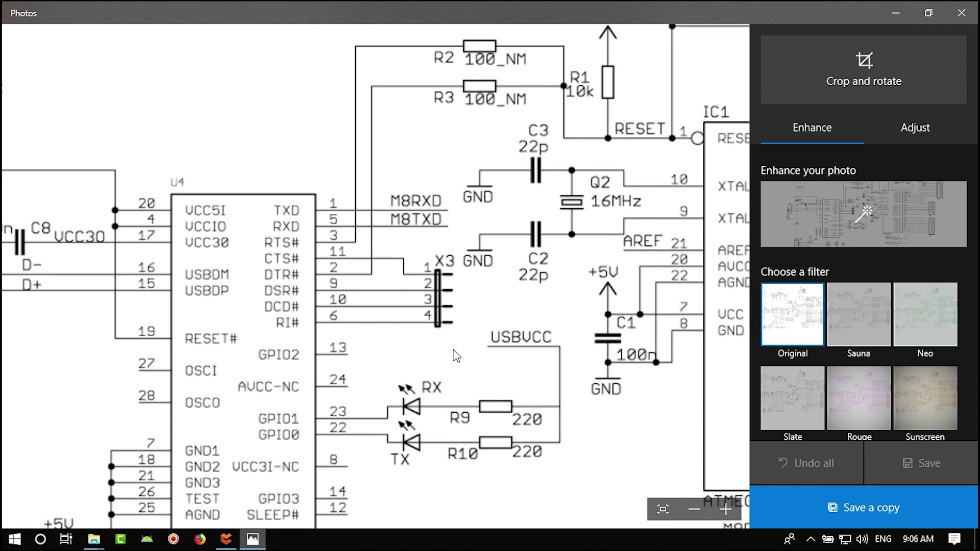
scroll(456, 356, "down", 5)
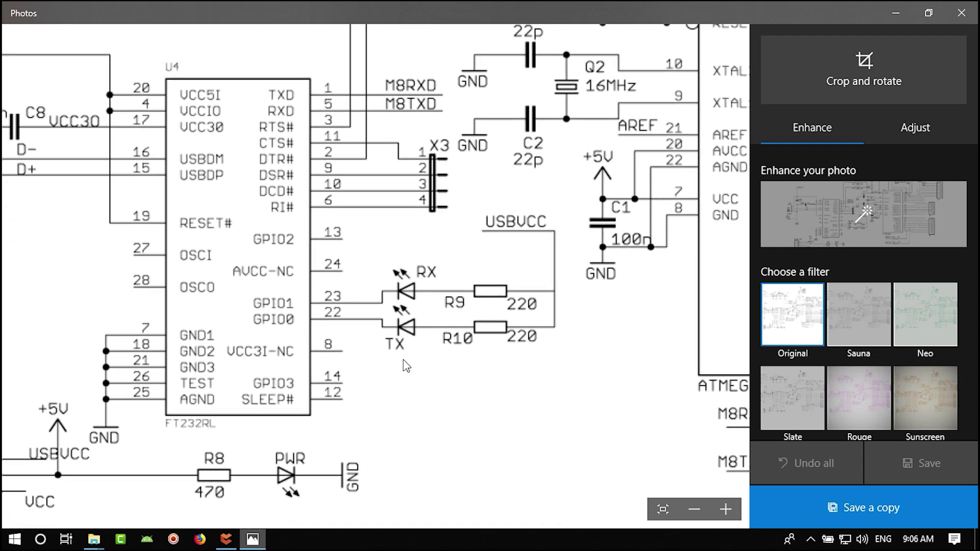
left_click_drag(406, 366, 463, 364)
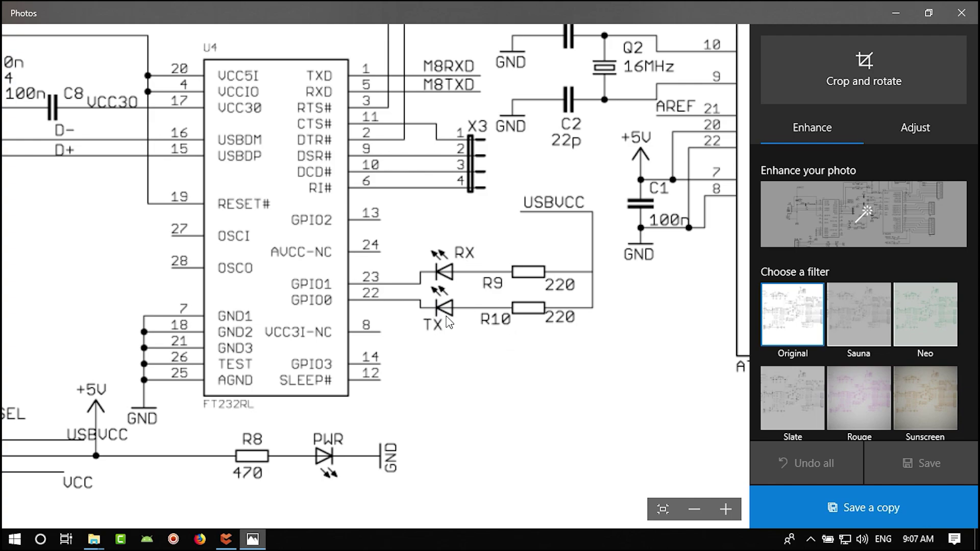
left_click_drag(545, 363, 507, 376)
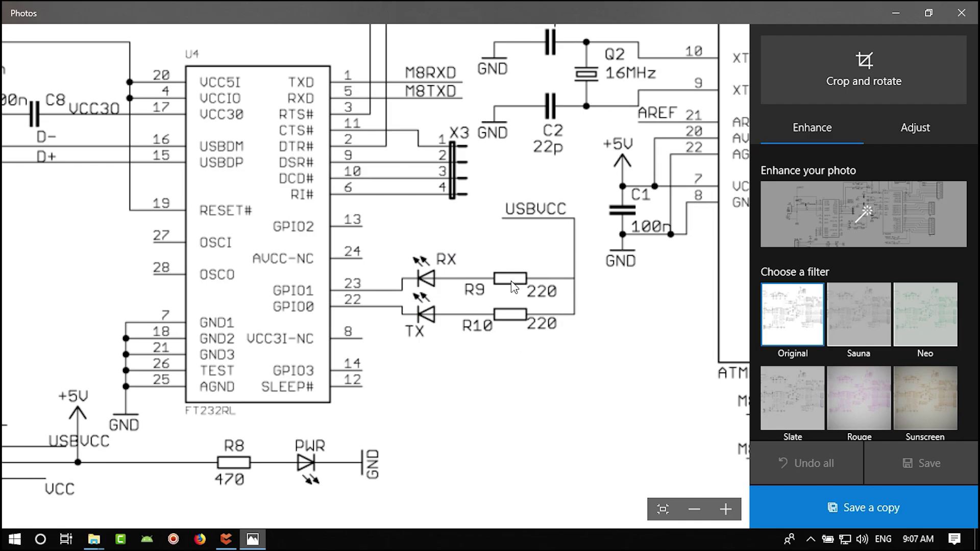
- Compare the schematic against the reference, ending back in CircuitMaker
left_click(227, 539)
right_click_drag(457, 378, 534, 289)
left_click(252, 540)
left_click(226, 539)
scroll(564, 306, "up", 3, "ctrl")
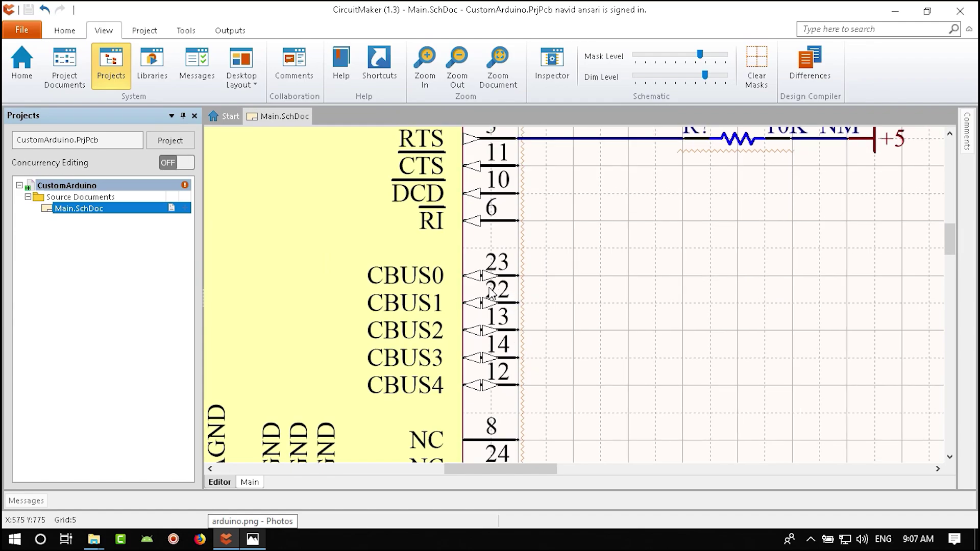
scroll(576, 314, "down", 2, "ctrl")
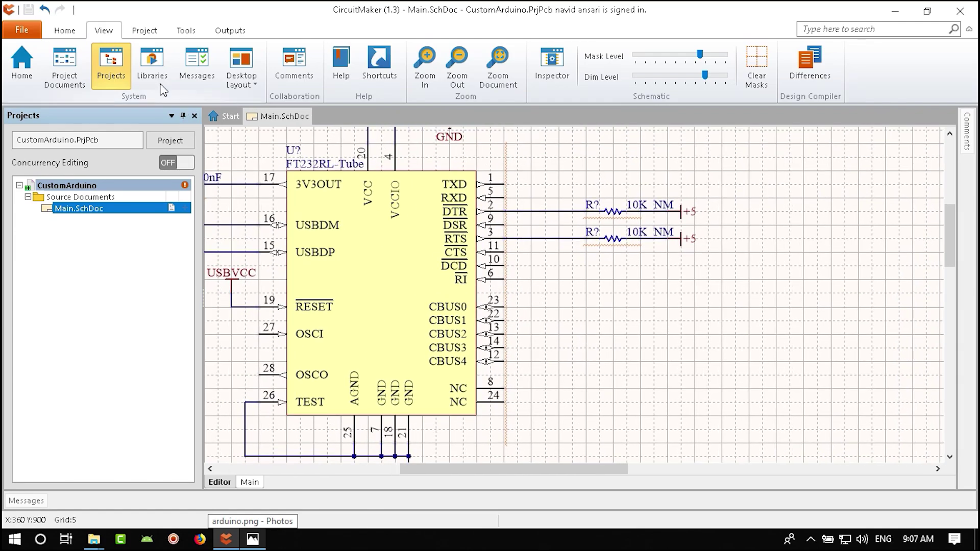
left_click(156, 70)
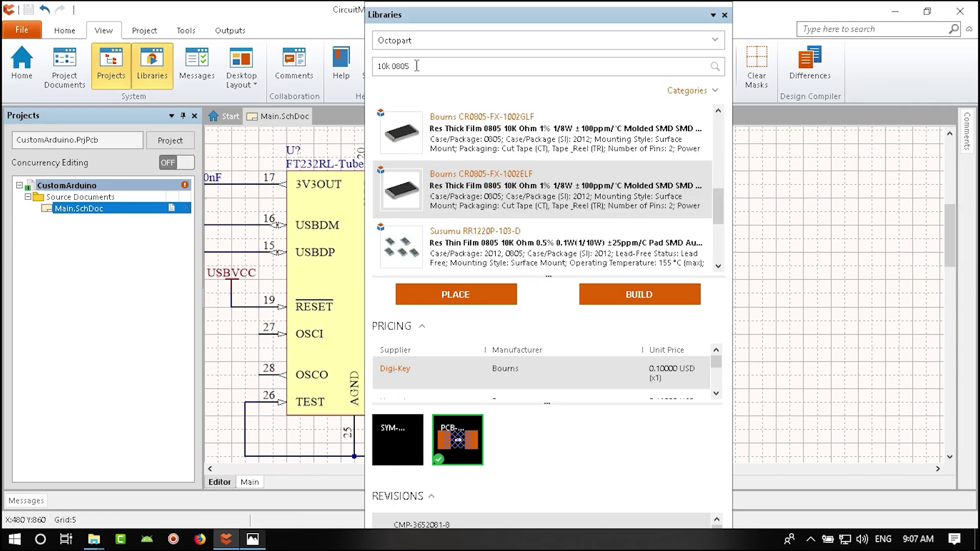
key("ctrl+a")
type("le")
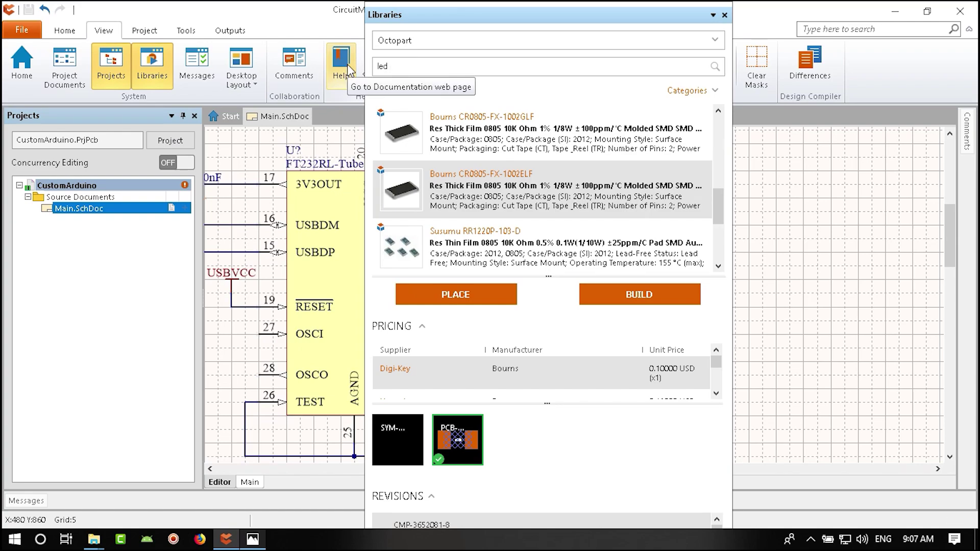
key("Return")
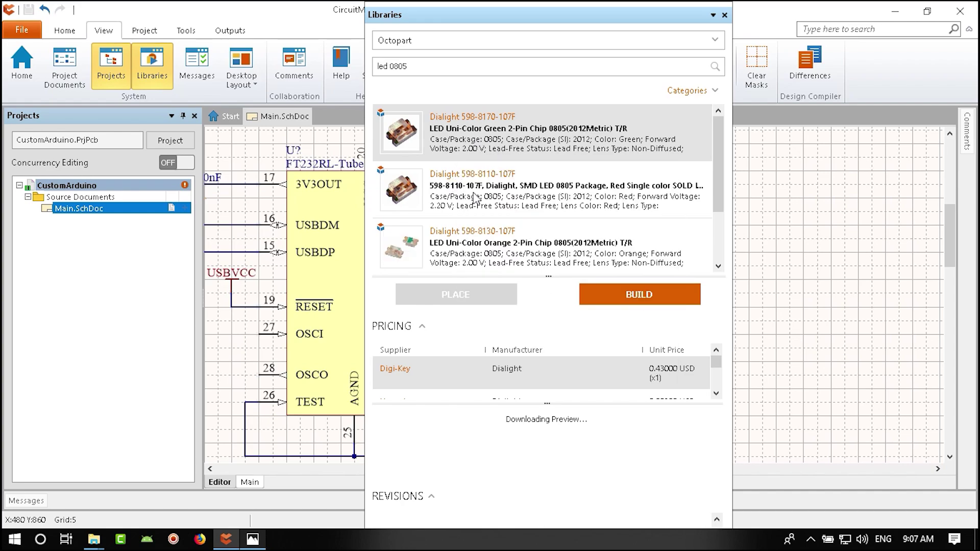
left_click(504, 255)
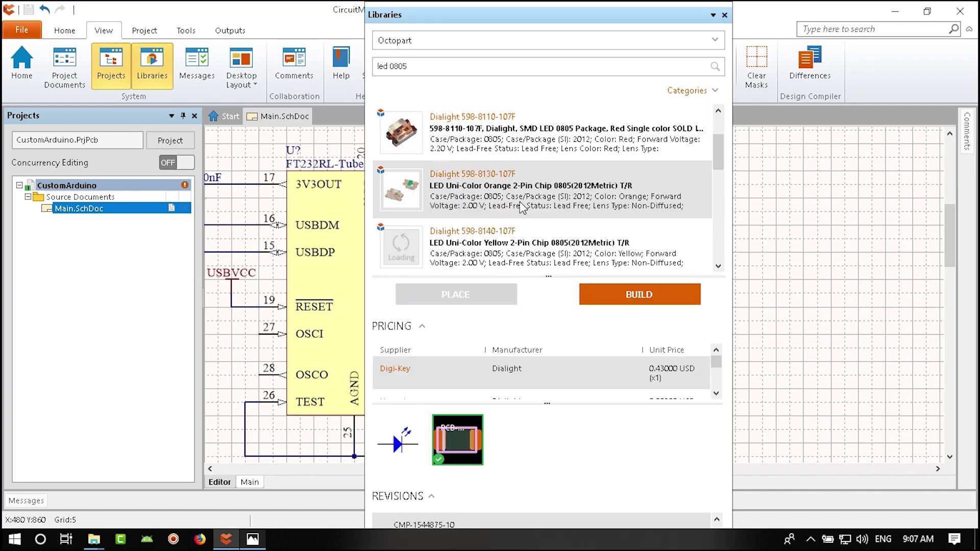
mouse_move(494, 185)
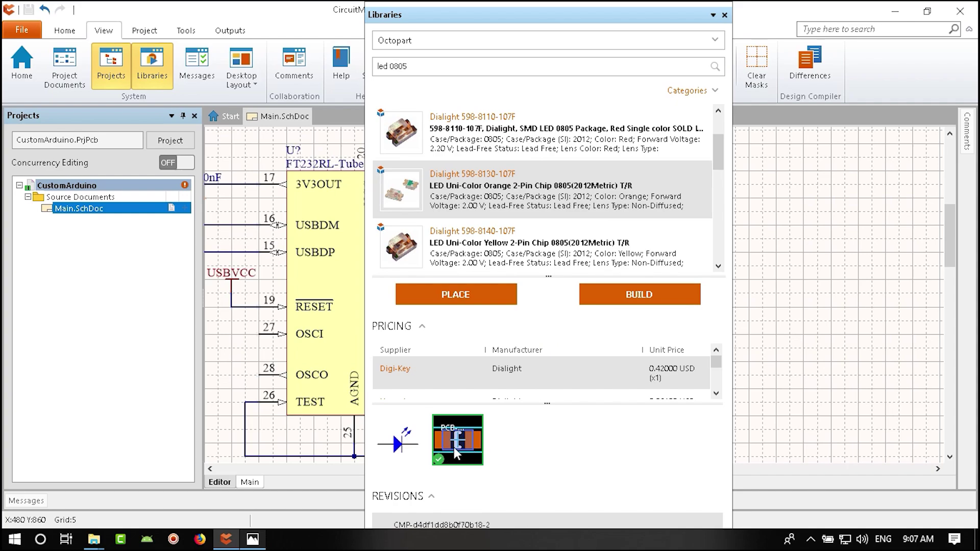
- Place two LEDs below the 10K resistors and close the library
left_click(466, 292)
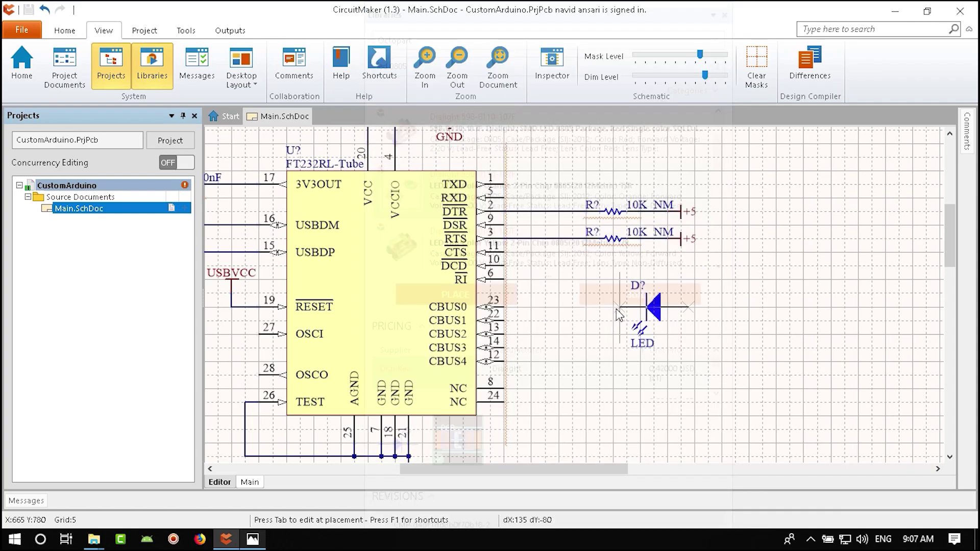
left_click(654, 307)
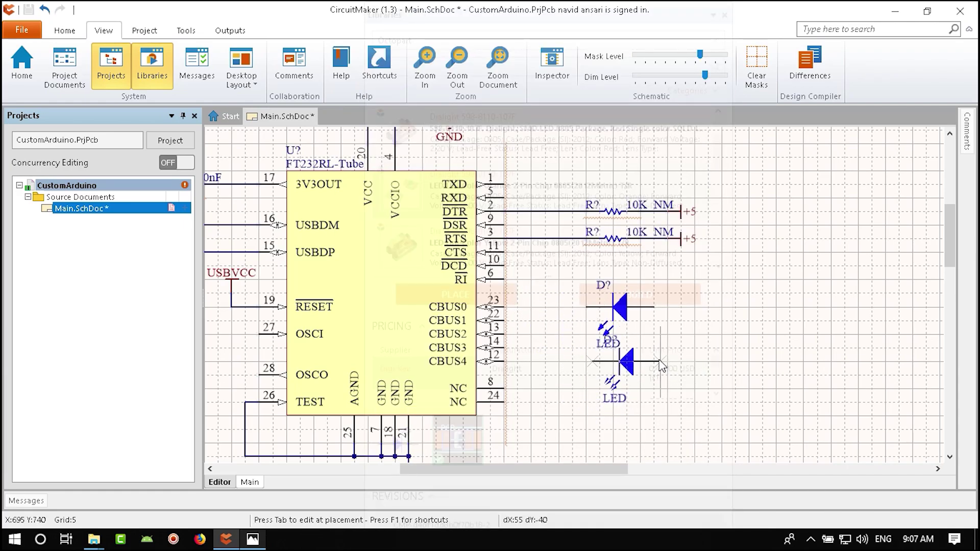
left_click(690, 307)
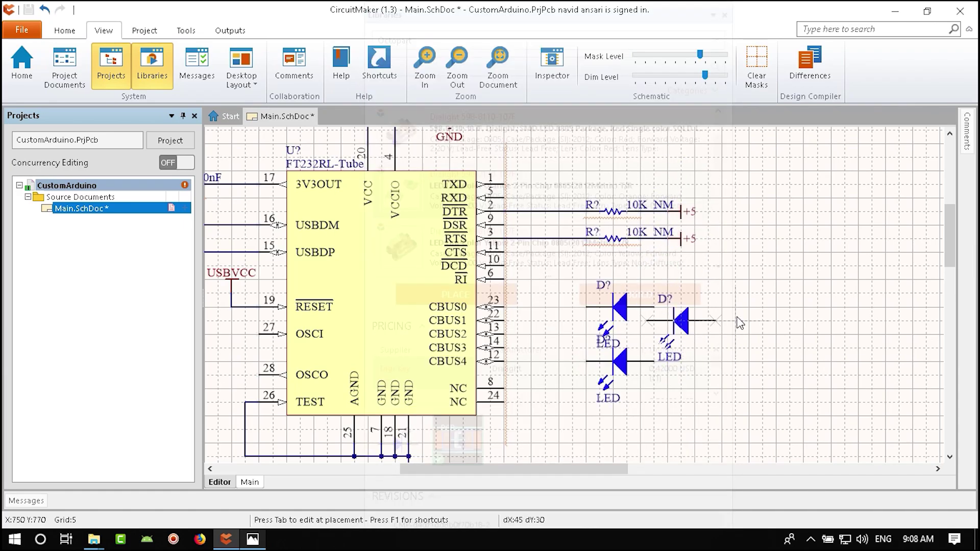
key("Escape")
left_click(725, 15)
- Copy a 10K_NM resistor and paste one copy beside each LED
scroll(635, 335, "up", 3, "ctrl")
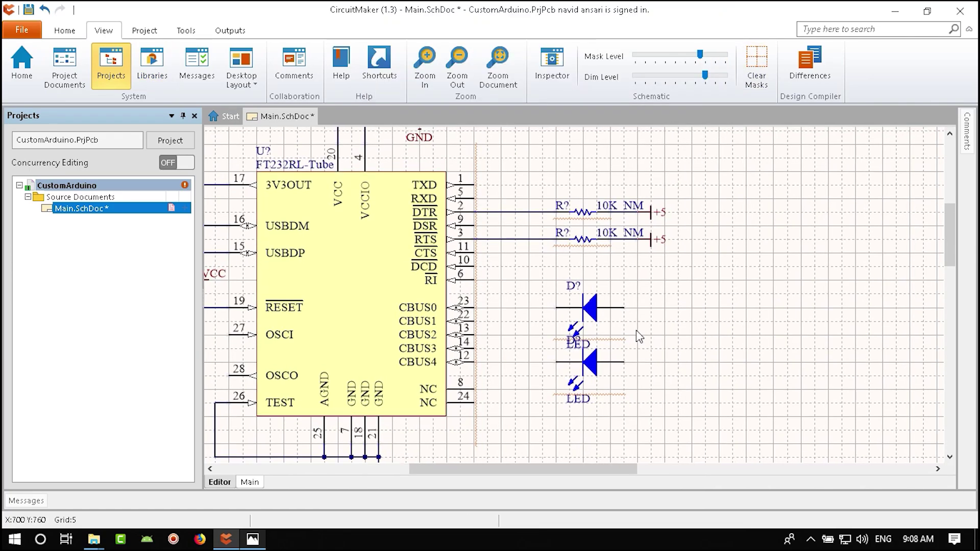
scroll(558, 189, "up", 2)
left_click(559, 255)
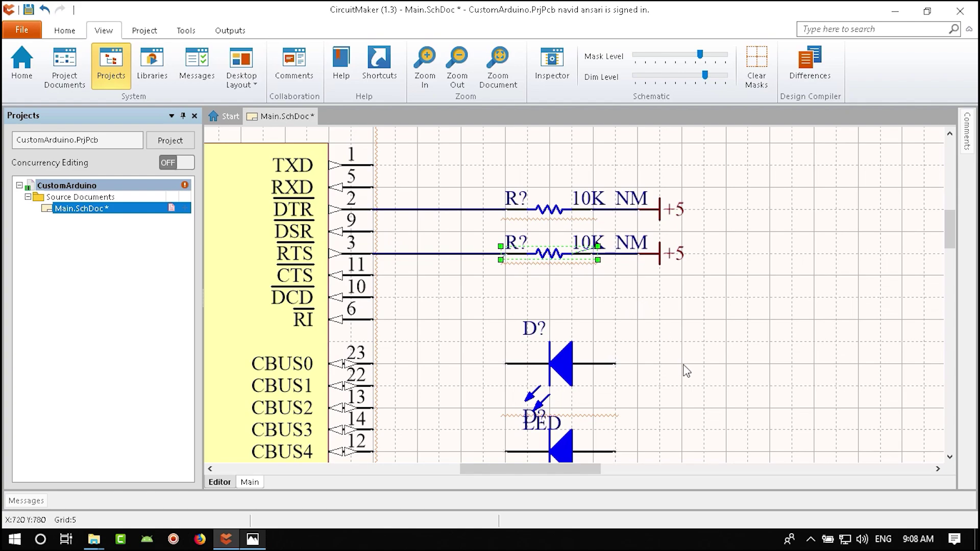
key("ctrl+c")
key("ctrl+v")
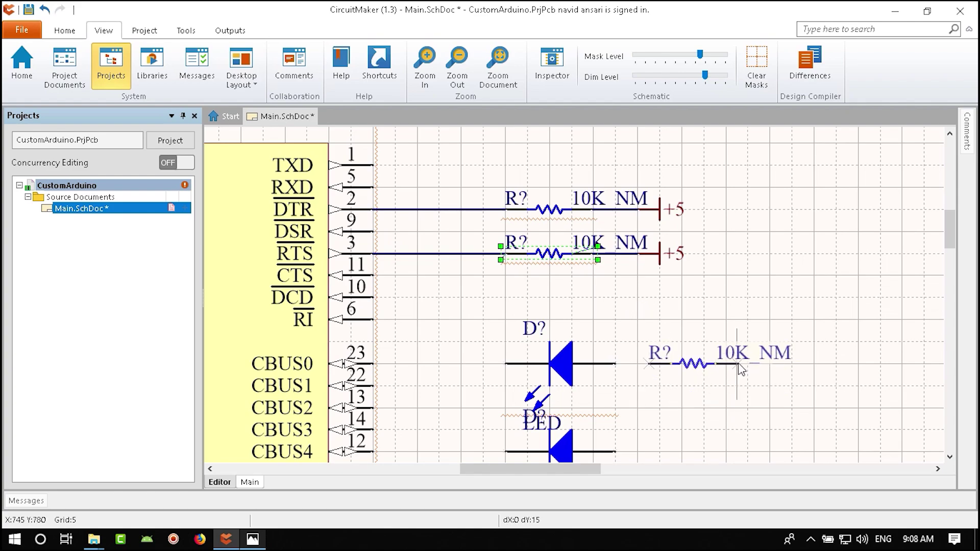
left_click(733, 367)
scroll(717, 438, "down", 3)
key("ctrl+v")
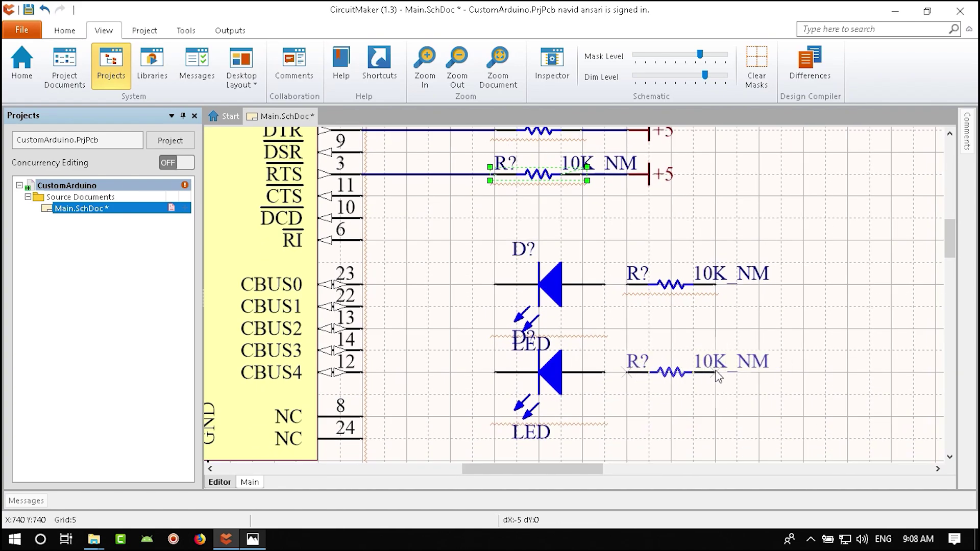
left_click(717, 373)
- Move the diodes' D? and LED labels beside them and select both LED resistors
left_click_drag(542, 345, 601, 275)
left_click_drag(505, 247, 505, 262)
left_click_drag(531, 432, 590, 362)
left_click_drag(528, 343, 511, 368)
right_click_drag(577, 409, 504, 401)
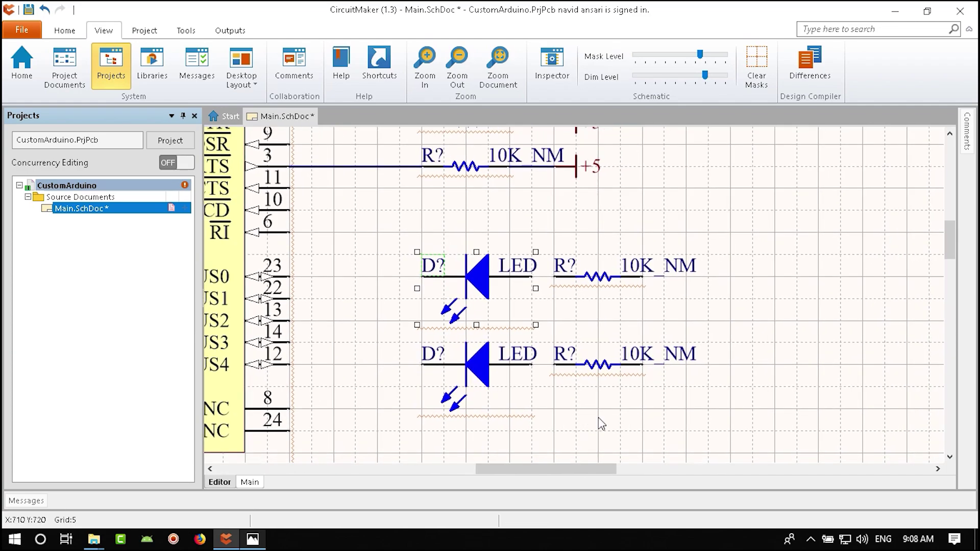
left_click(599, 367)
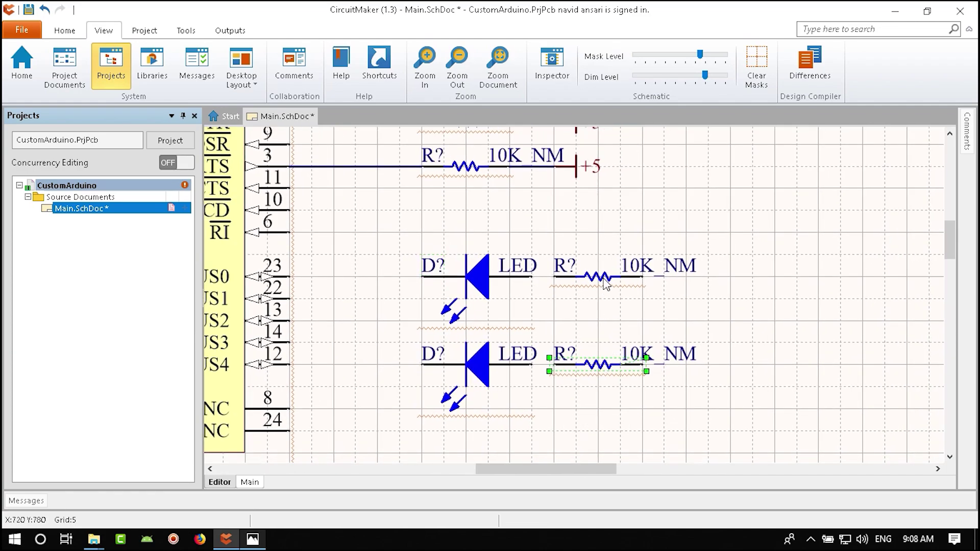
left_click(606, 281, "shift")
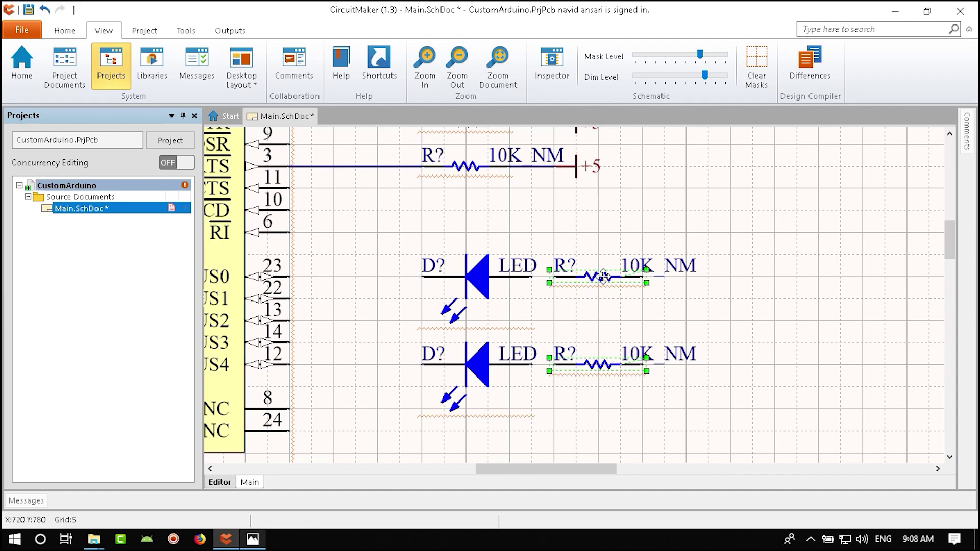
- Set the Part Comment of both selected LED resistors to 220R in the Inspector
left_click(553, 62)
scroll(840, 408, "down", 2)
left_click(840, 354)
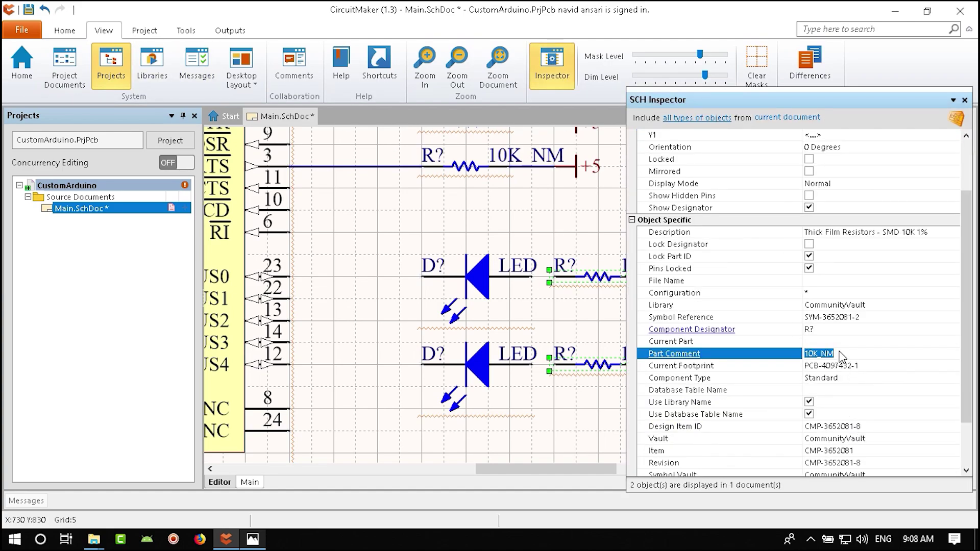
type("220R")
key("Return")
key("Return")
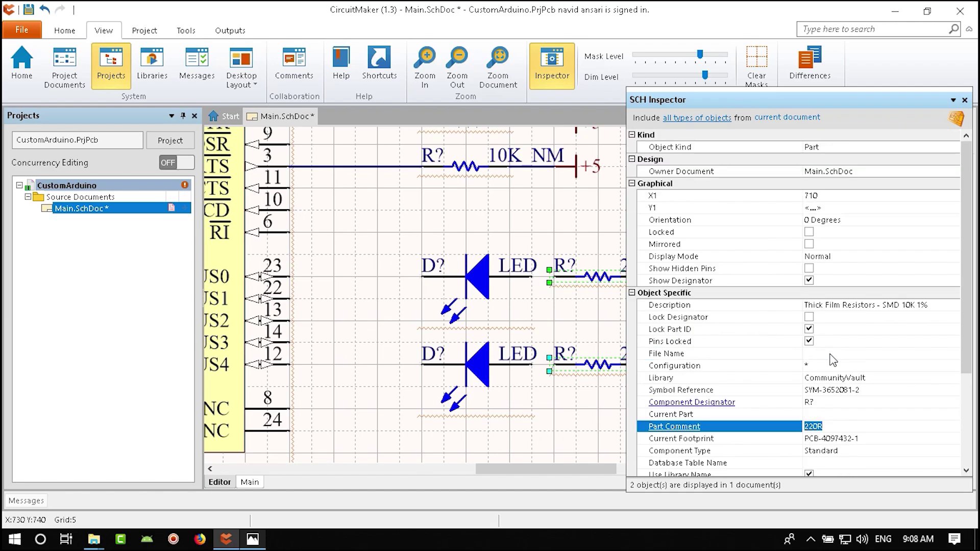
- Paste a copy of the USBVCC power port beside the resistors
scroll(492, 377, "down", 2, "ctrl")
left_click(492, 377)
scroll(492, 376, "up", 2, "ctrl")
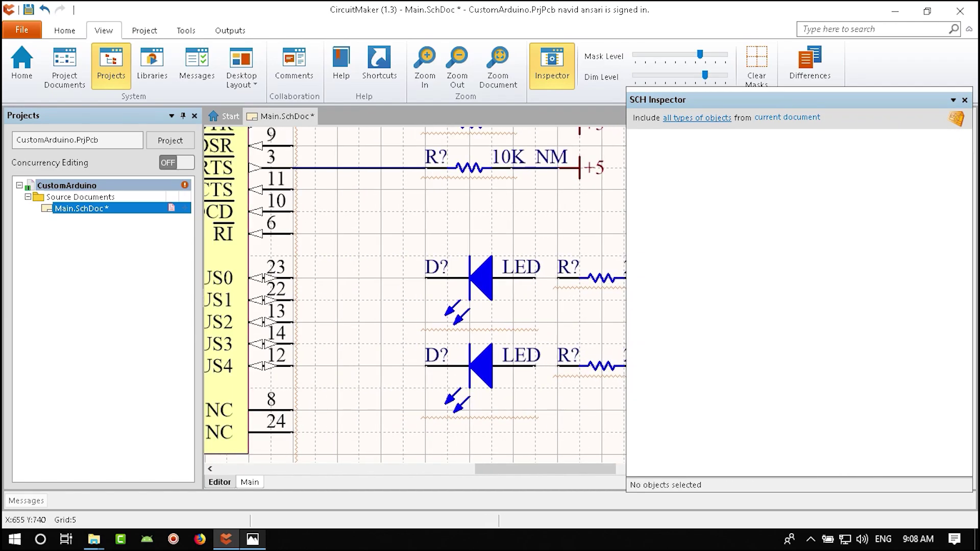
scroll(493, 377, "down", 3, "ctrl")
scroll(501, 277, "up", 5, "ctrl")
left_click(477, 255)
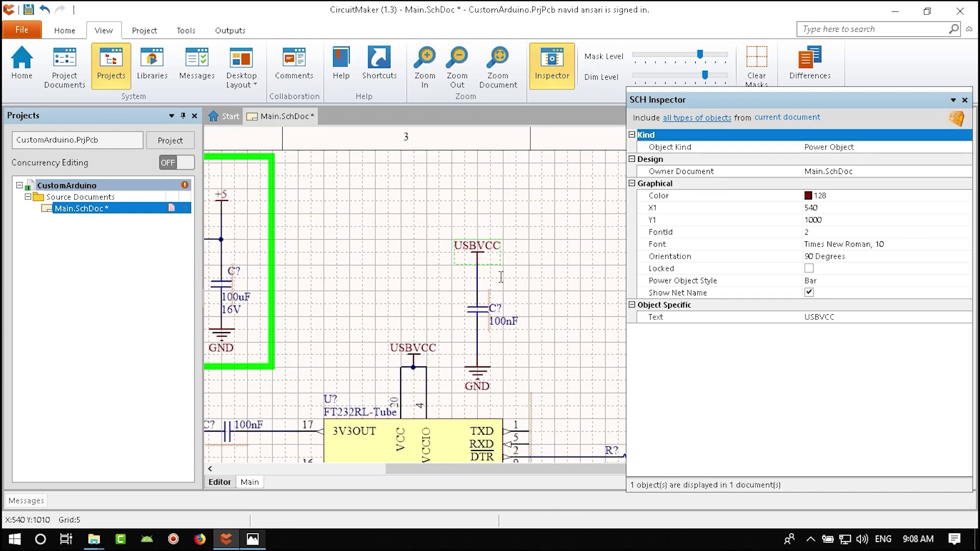
right_click_drag(549, 330, 466, 351)
key("ctrl+v")
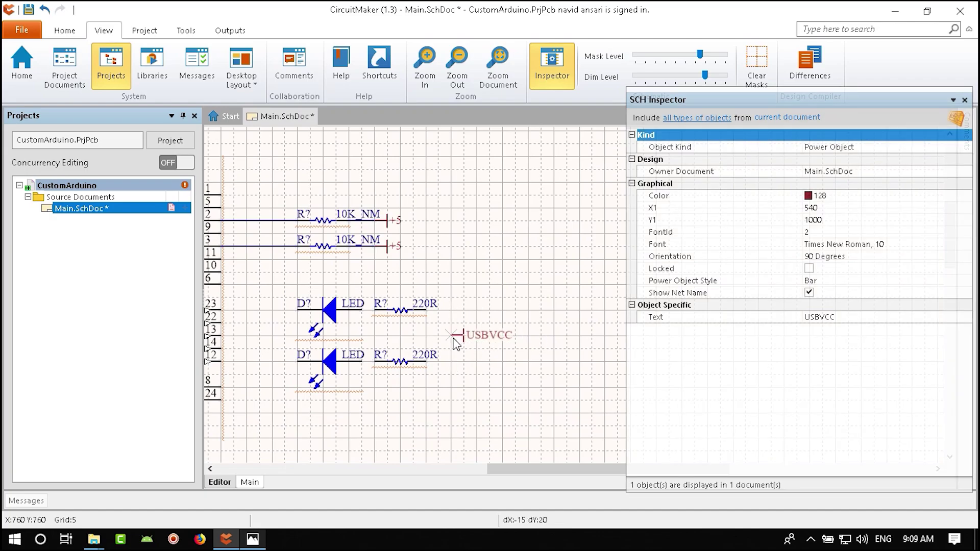
- Drop the USBVCC port and wire it to the joined ends of both 220R resistors
left_click(456, 343)
scroll(439, 339, "up", 3, "ctrl")
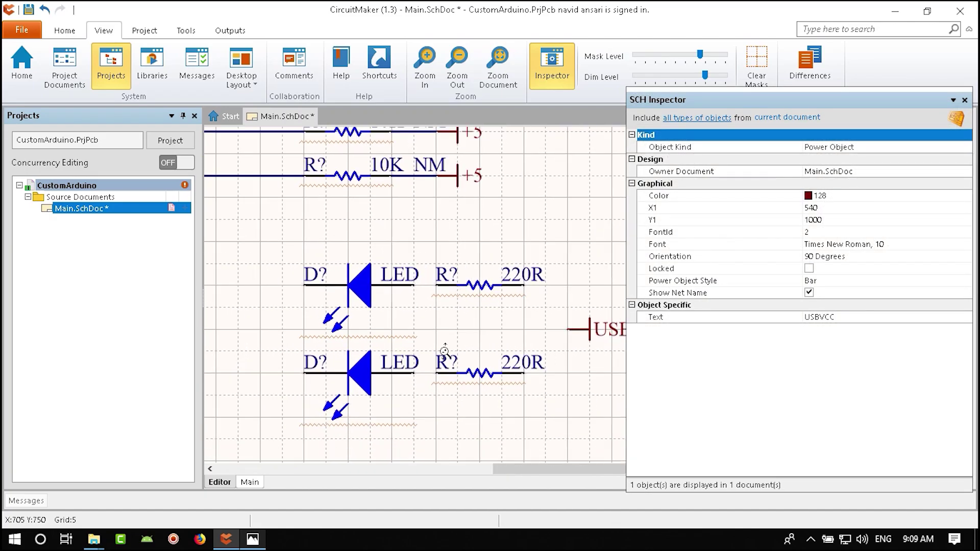
scroll(444, 352, "down", 2, "ctrl")
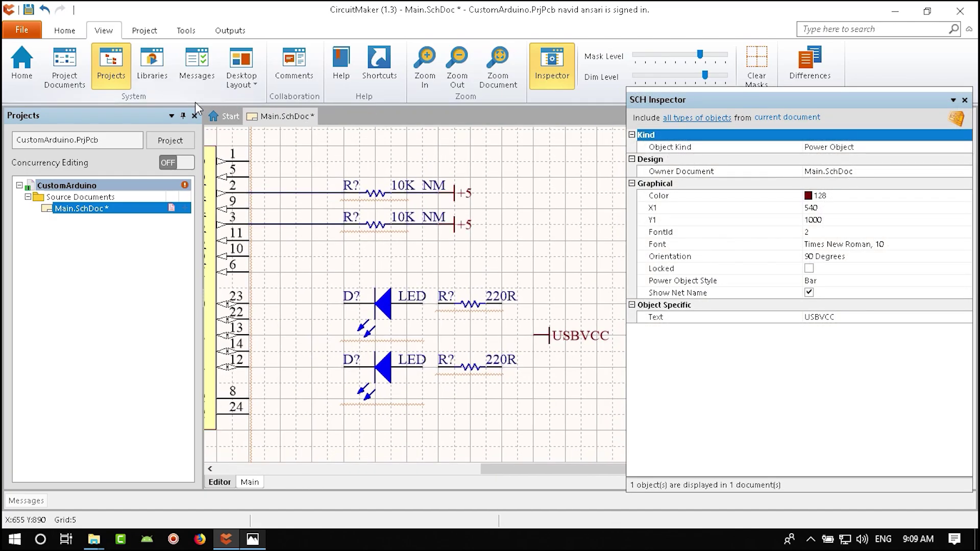
left_click(65, 30)
left_click(168, 68)
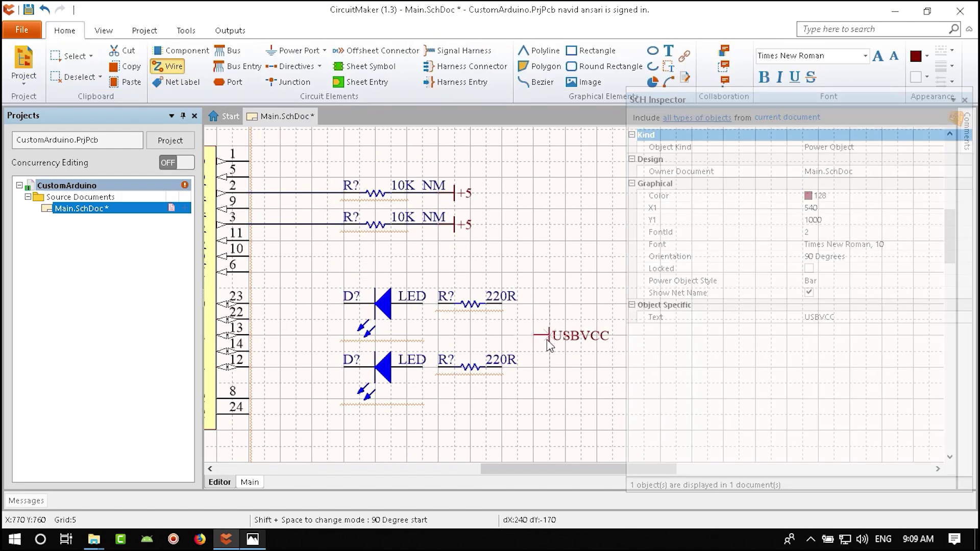
left_click(533, 336)
left_click(517, 305)
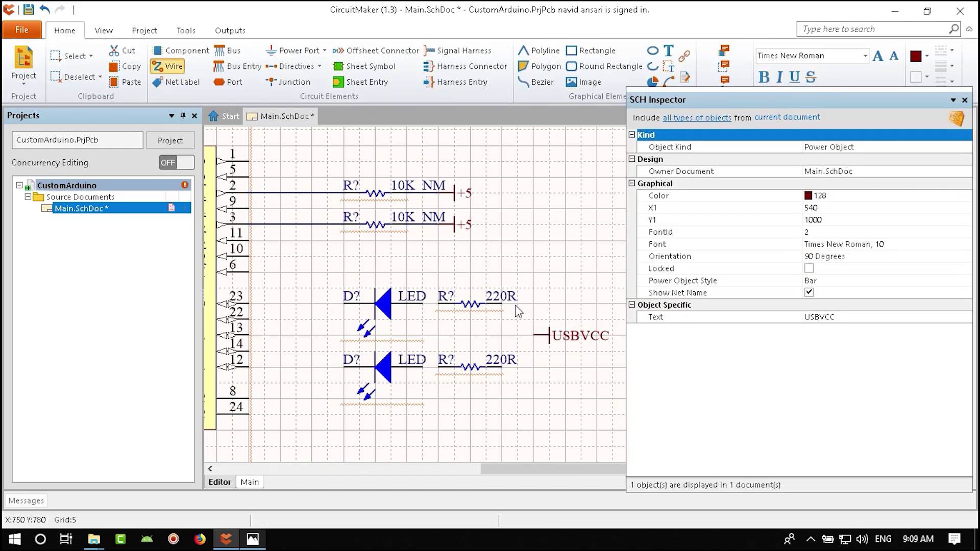
left_click(503, 305)
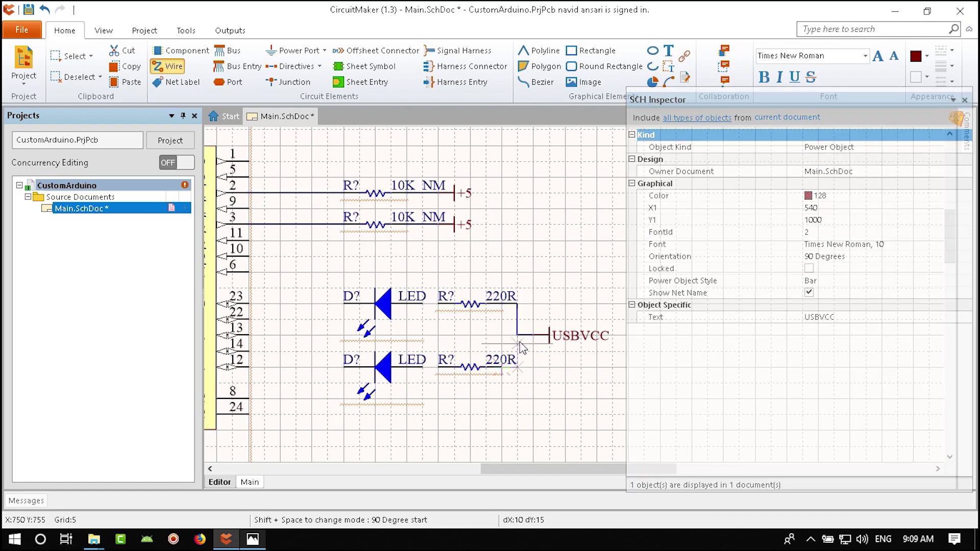
left_click(517, 367)
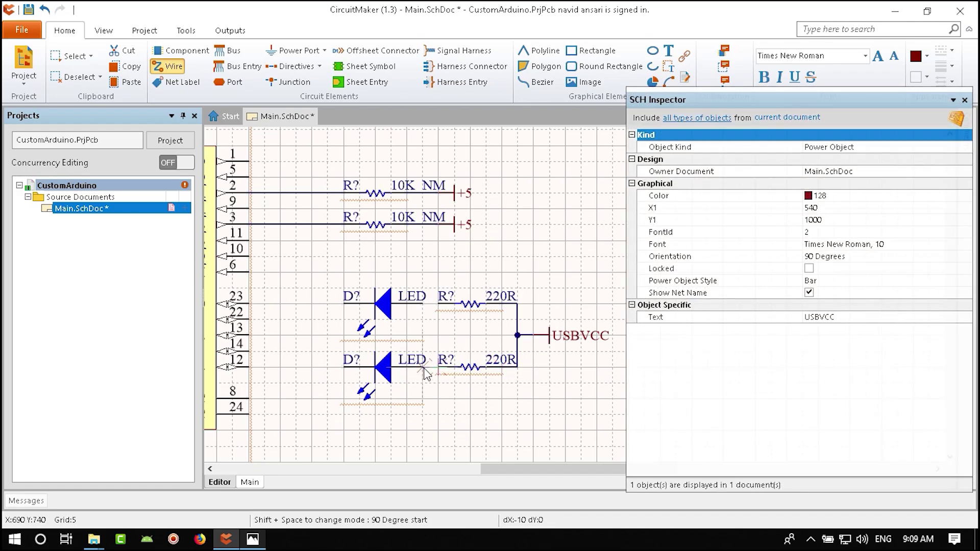
right_click(414, 324)
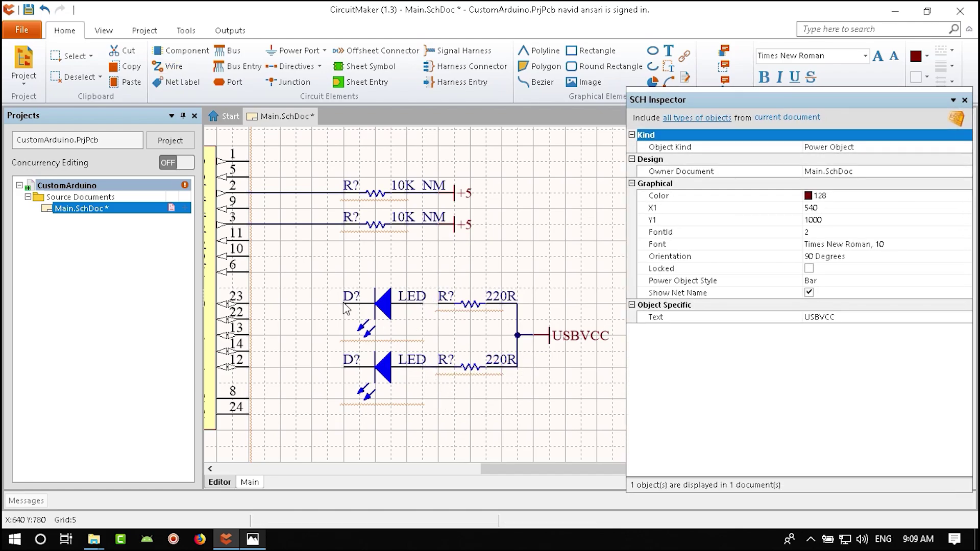
- Wire the upper LED to CBUS0 pin 23 and check the reference schematic photo
right_click_drag(324, 342, 404, 352)
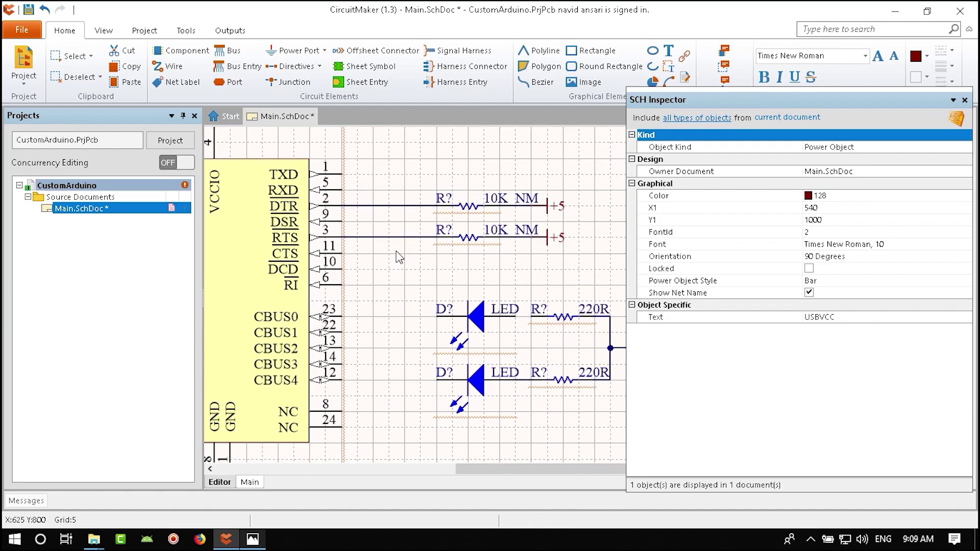
left_click(168, 66)
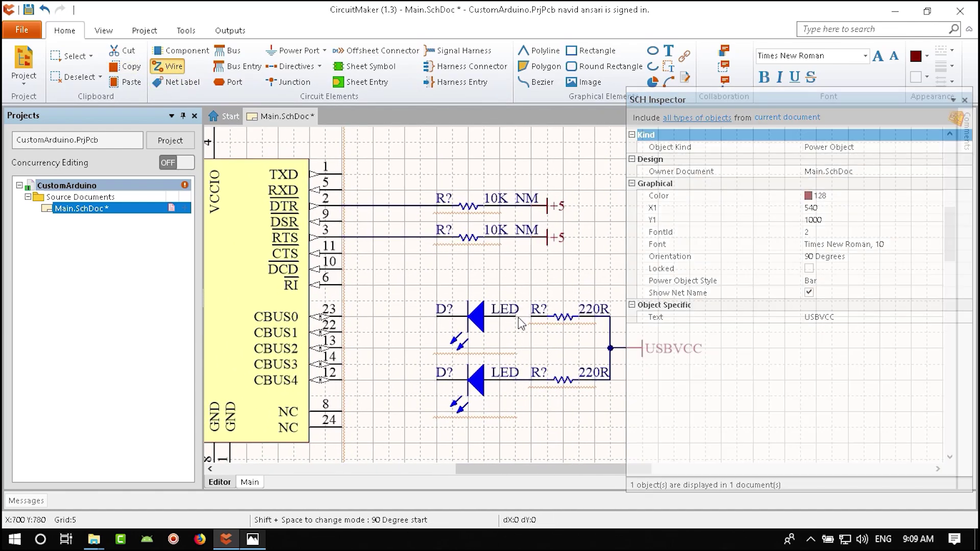
left_click(437, 317)
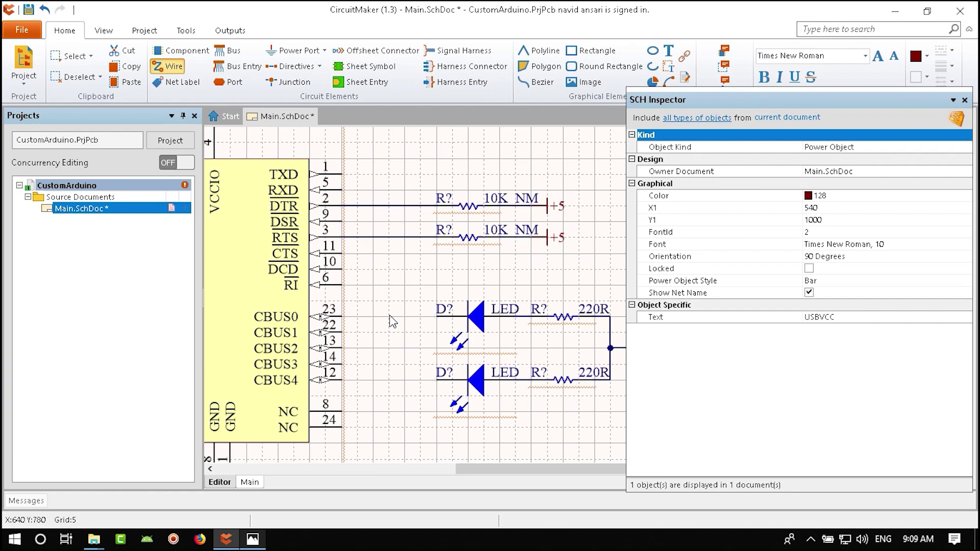
left_click(341, 316)
key("Escape")
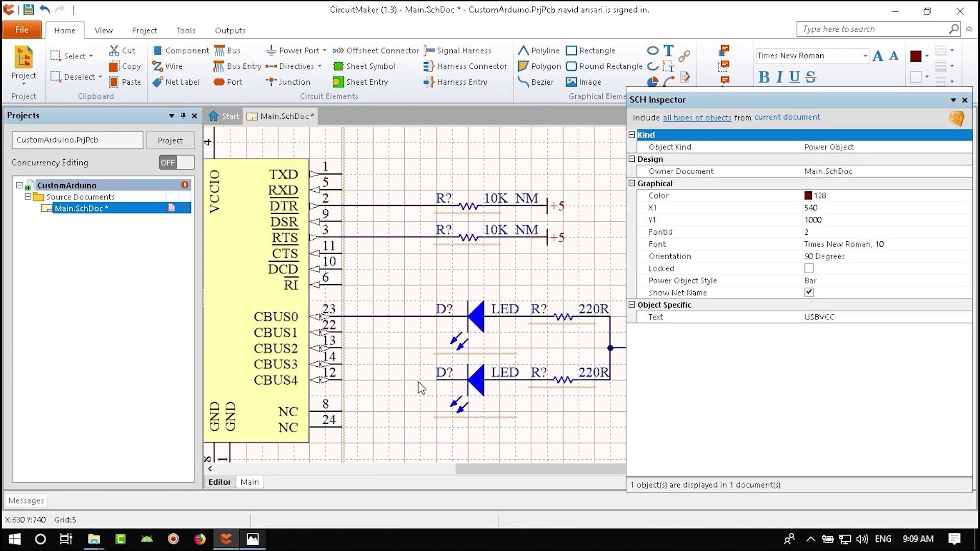
left_click(169, 66)
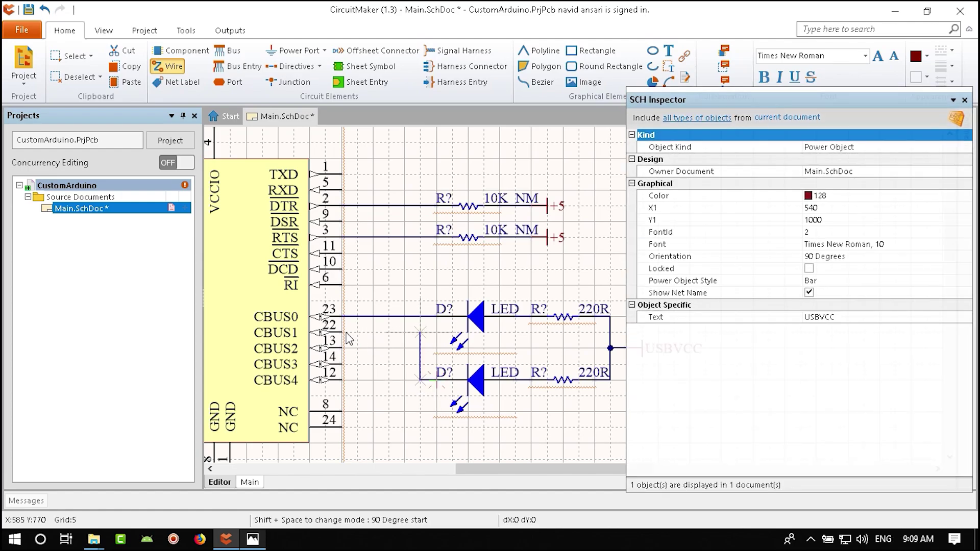
key("Escape")
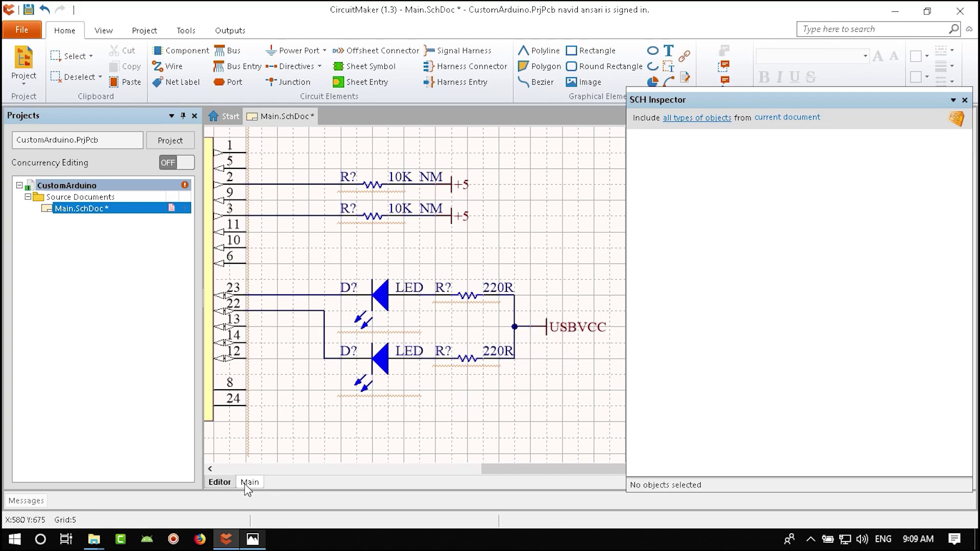
left_click(253, 540)
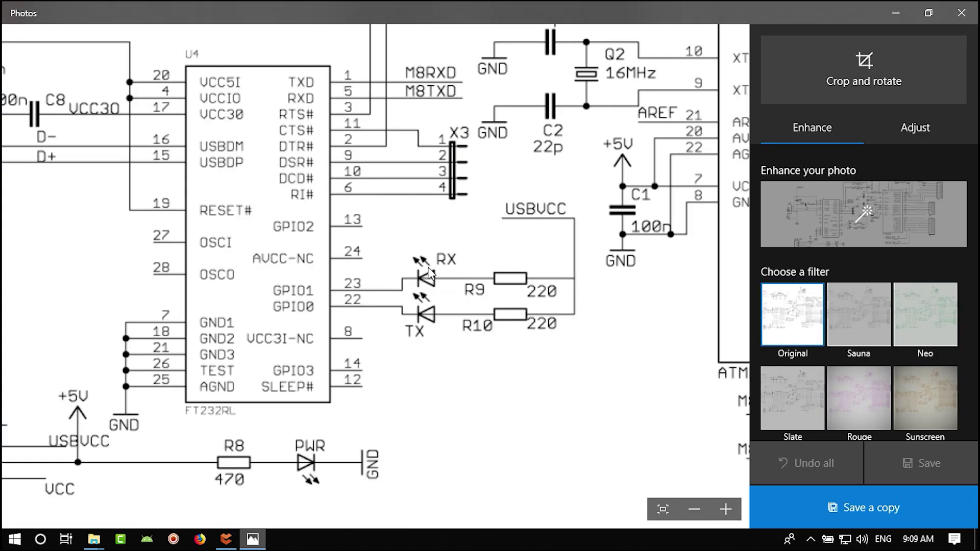
left_click(253, 540)
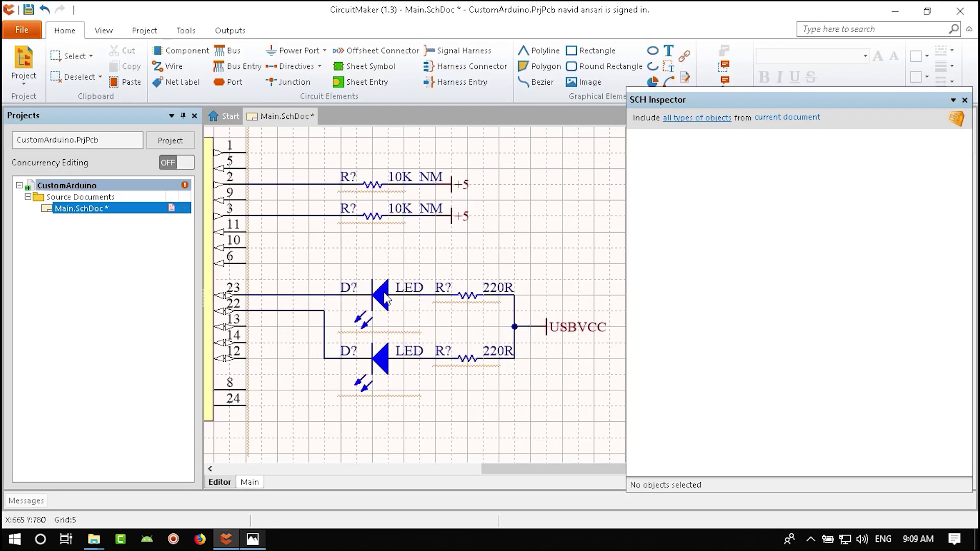
- Change the upper LED's comment to RX and the lower LED's to TX
double_click(383, 292)
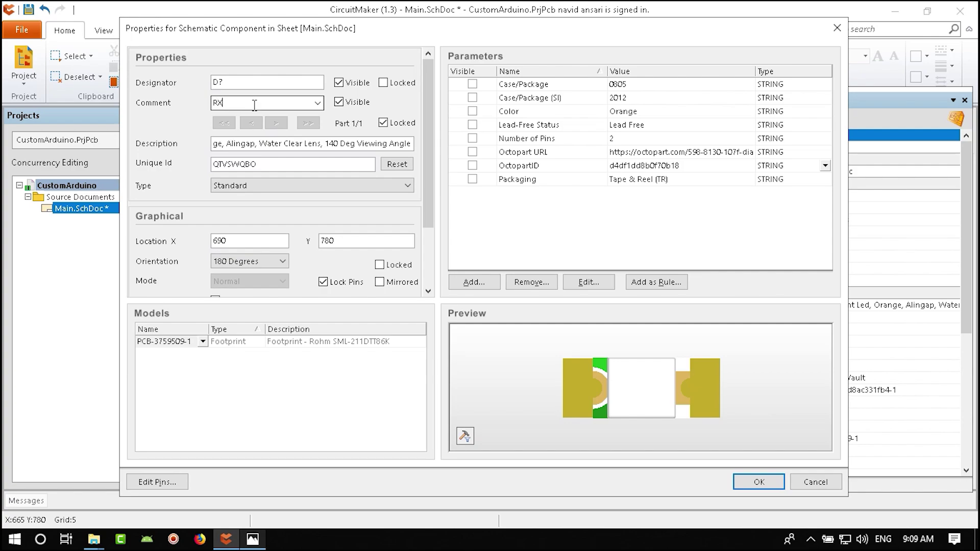
key("Return")
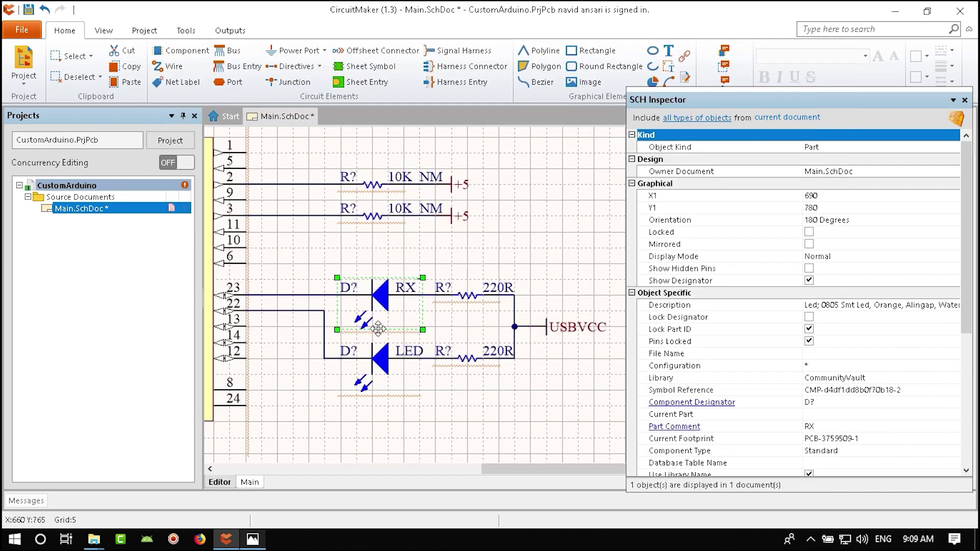
left_click(440, 403)
double_click(410, 353)
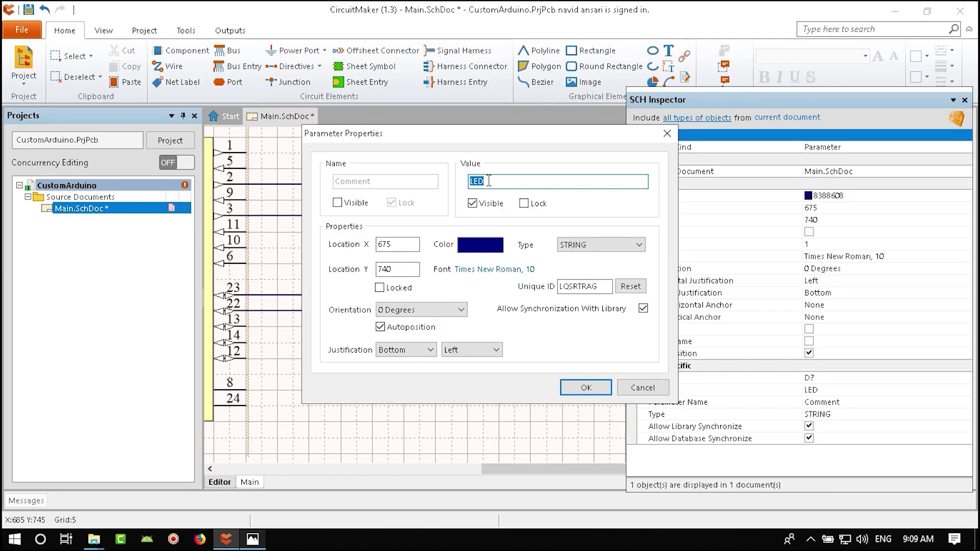
key("Return")
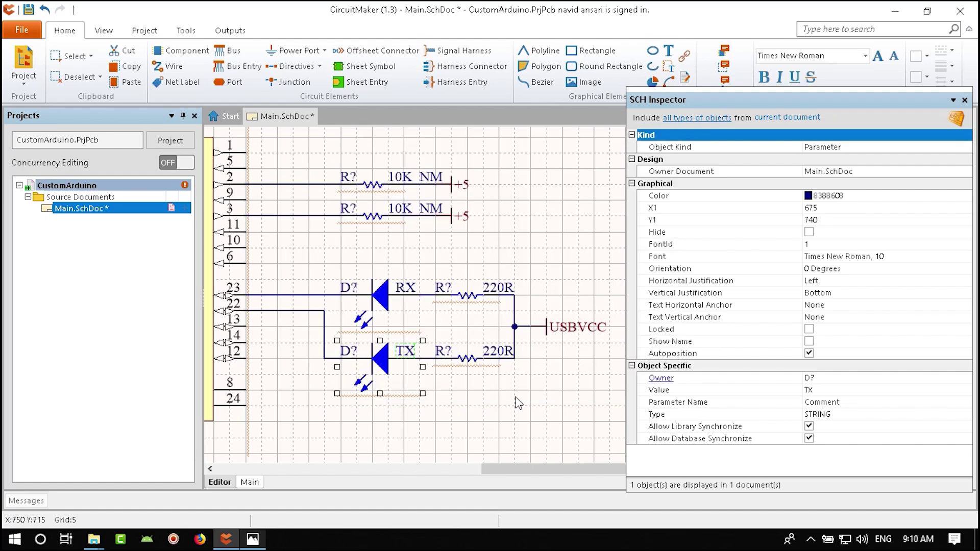
left_click(516, 392)
- Pan over the FT232RL, regulator and RX/TX LEDs, then close the SCH Inspector panel
scroll(386, 352, "down", 2, "ctrl")
right_click_drag(386, 352, 509, 384)
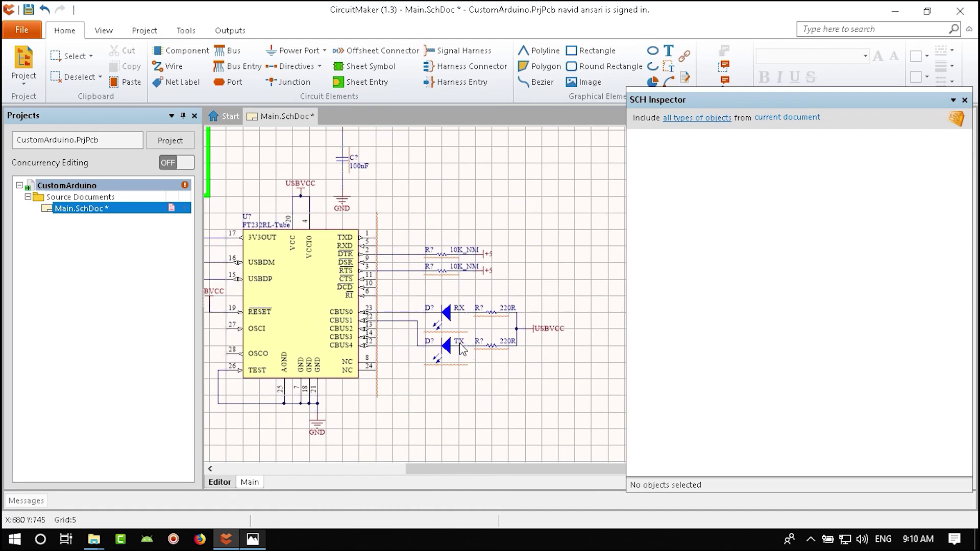
scroll(462, 350, "down", 2, "ctrl")
right_click_drag(462, 349, 456, 380)
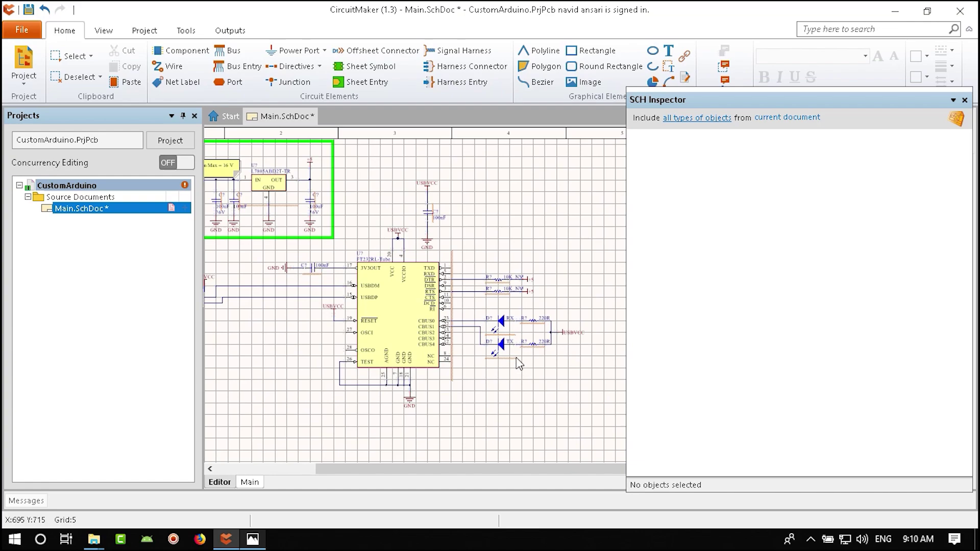
scroll(518, 364, "up", 6, "ctrl")
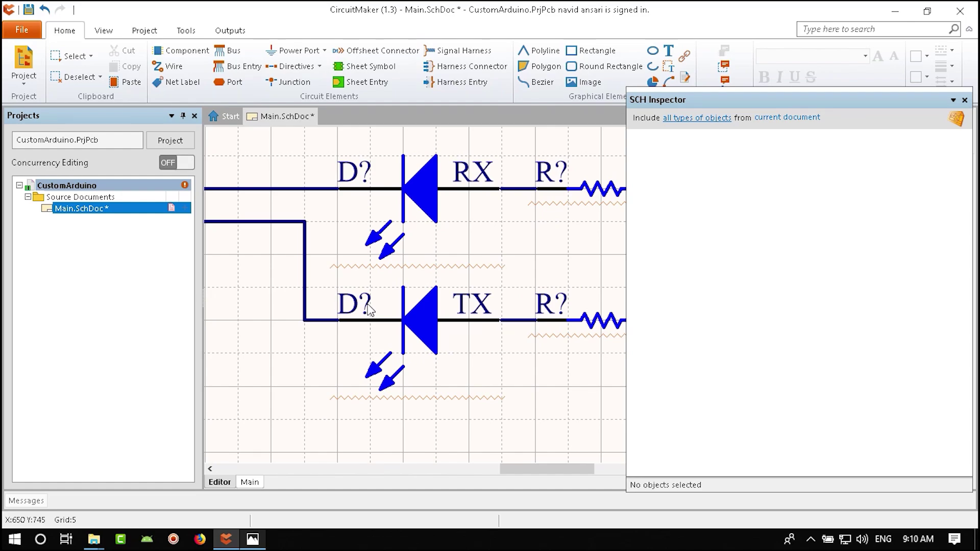
right_click_drag(397, 306, 374, 310)
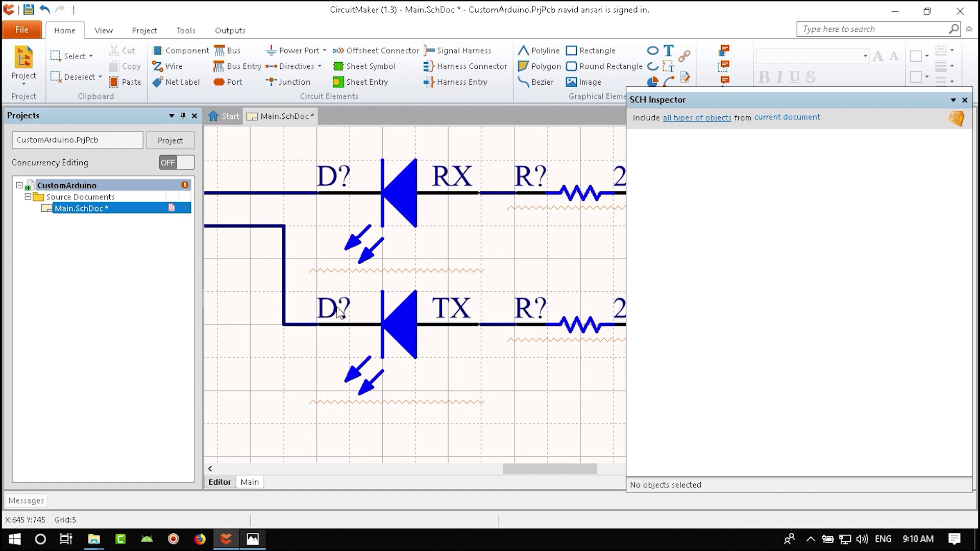
right_click_drag(515, 228, 362, 265)
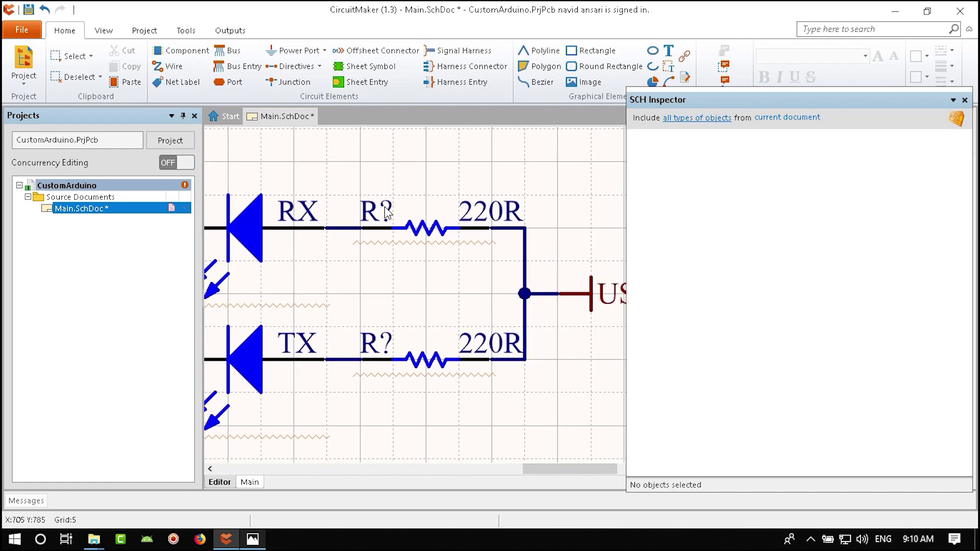
scroll(389, 349, "down", 5, "ctrl")
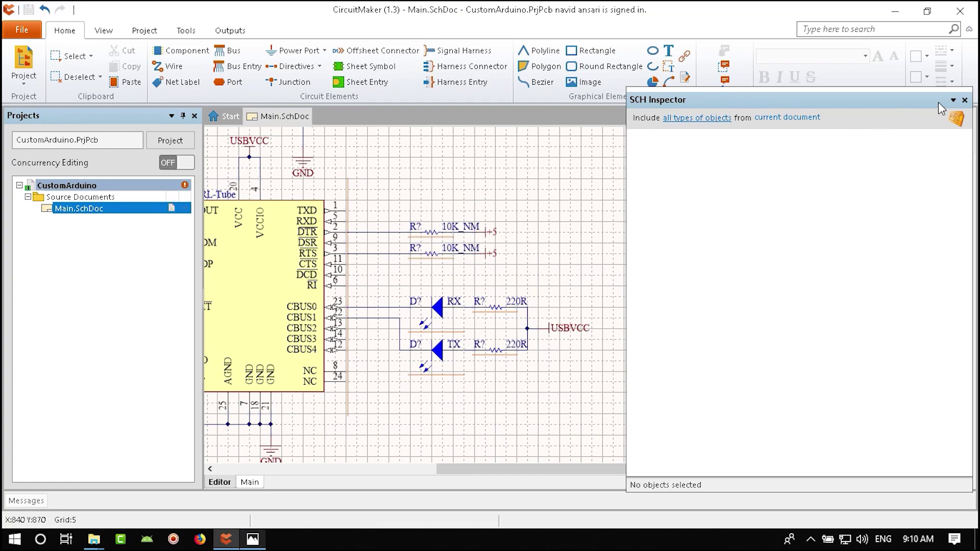
left_click(965, 100)
scroll(388, 306, "down", 4, "ctrl")
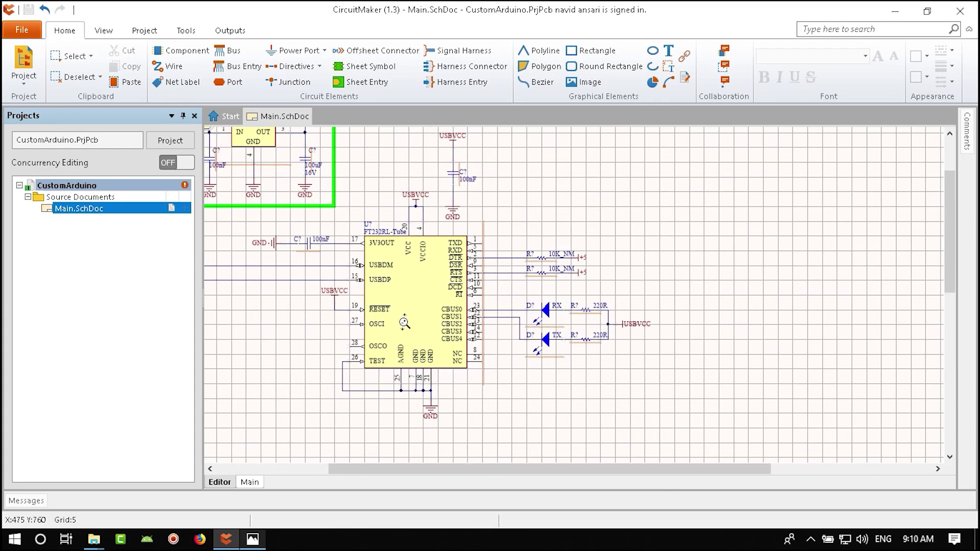
scroll(404, 323, "up", 3, "ctrl")
key("alt+Tab")
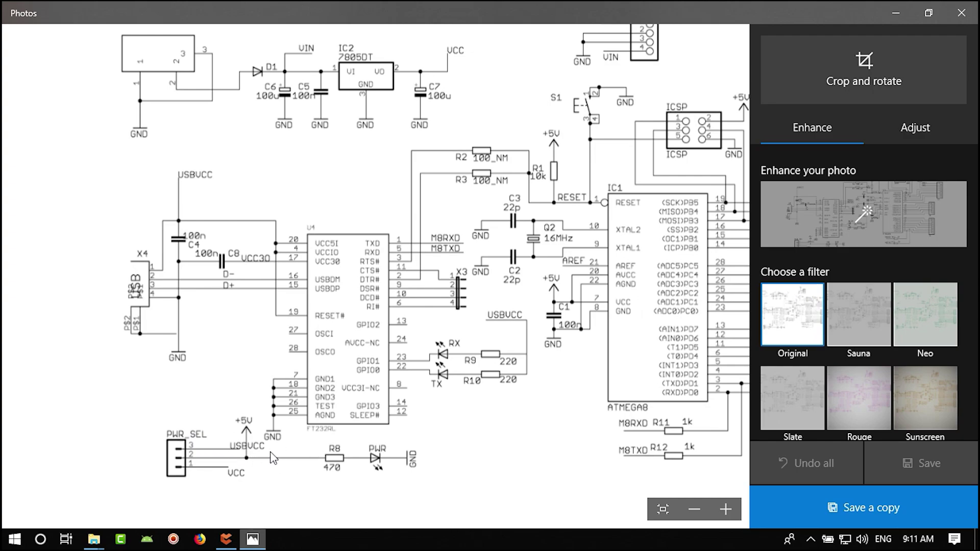
left_click_drag(449, 432, 406, 448)
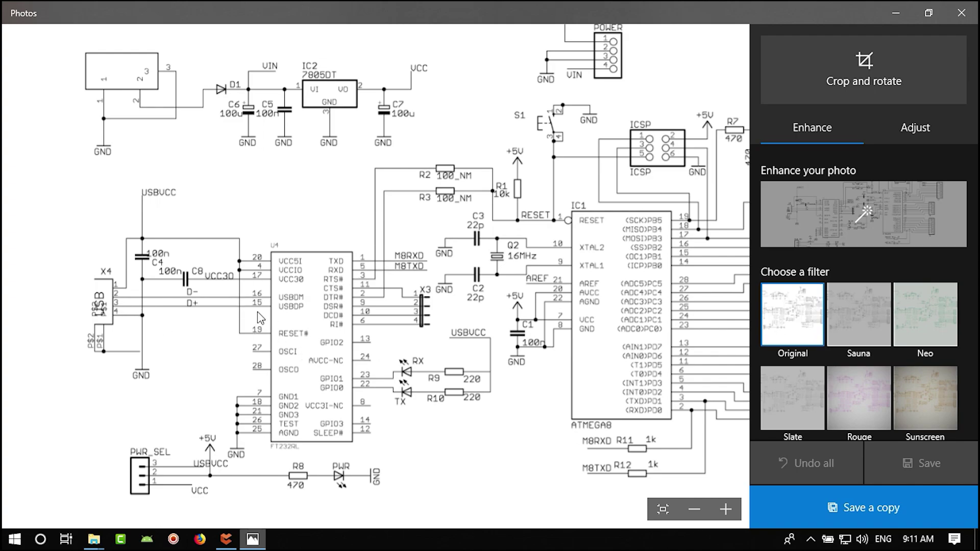
- Area-select the USB connector, FT232RL chip and their wiring
left_click(226, 539)
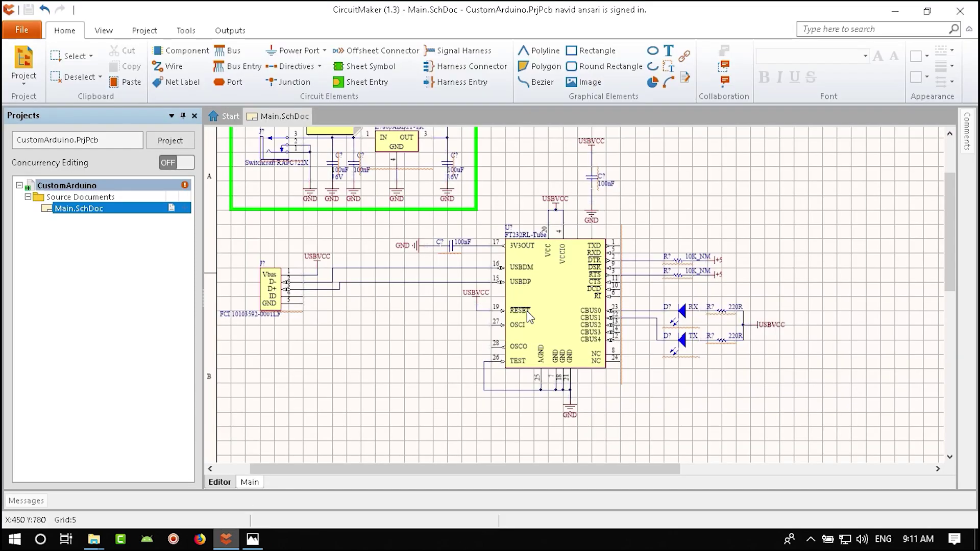
scroll(635, 348, "up", 2, "ctrl")
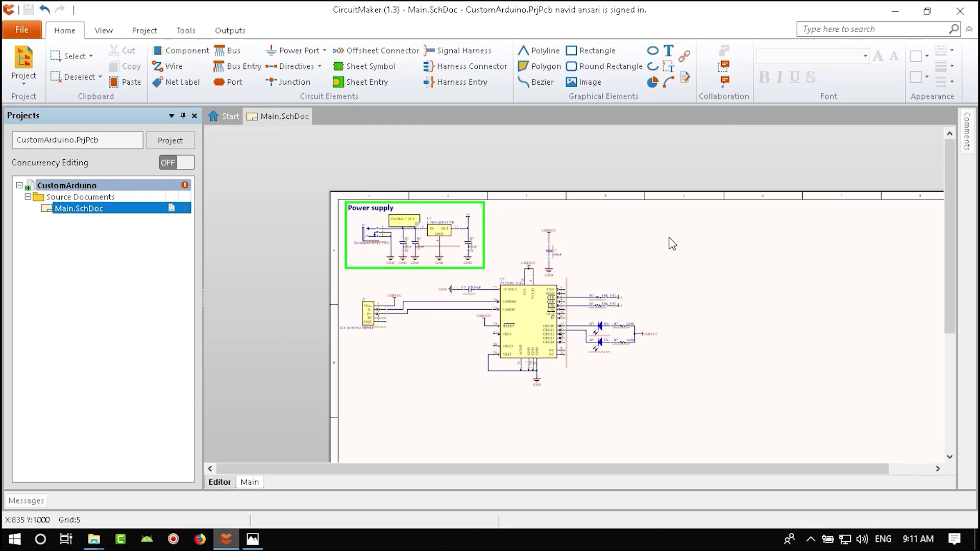
left_click_drag(675, 232, 501, 407)
scroll(460, 332, "up", 3, "ctrl")
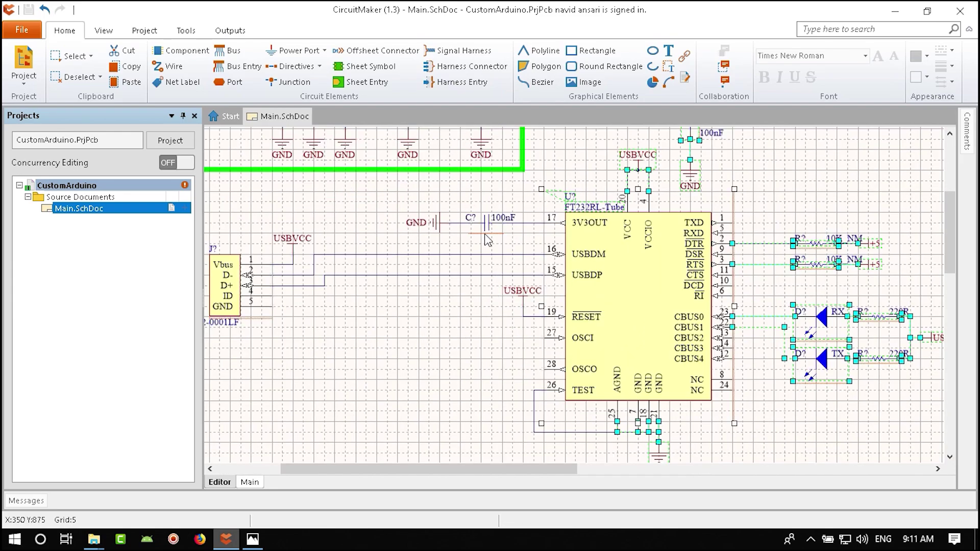
scroll(460, 333, "down", 1, "ctrl")
left_click_drag(267, 224, 646, 440)
key("s")
key("i")
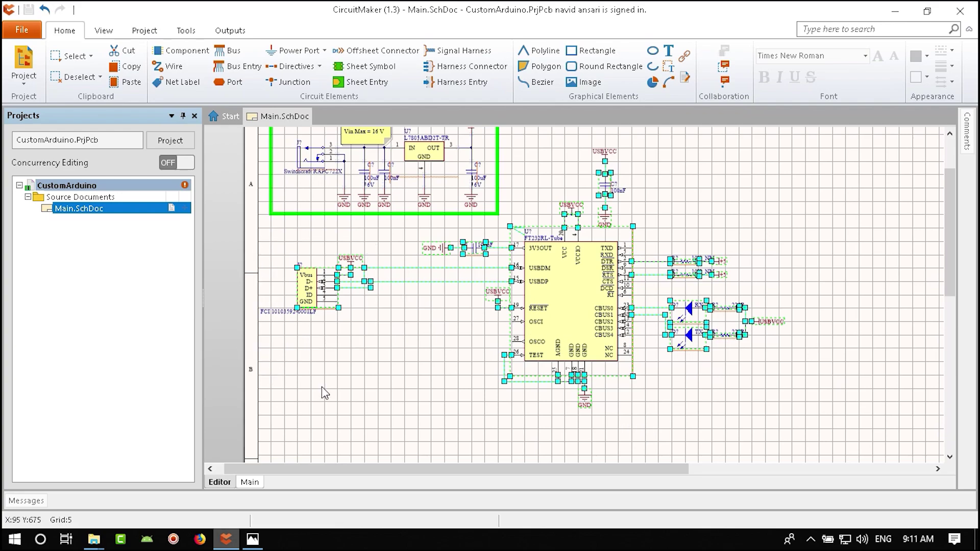
left_click(837, 253)
left_click(387, 441)
key("s")
key("i")
left_click(745, 215)
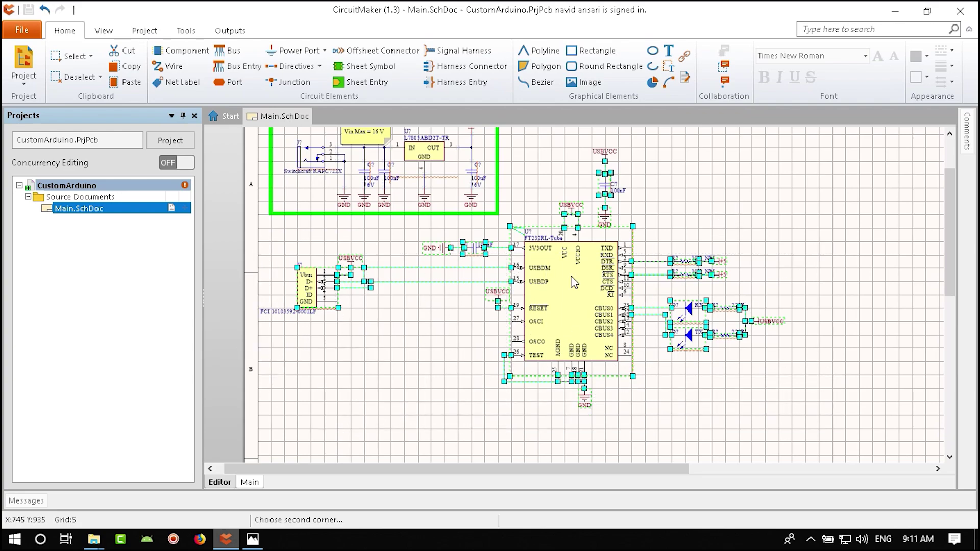
left_click(508, 341)
- Move the selected USB-serial group up and right on the sheet, then deselect it
left_click_drag(579, 322, 872, 216)
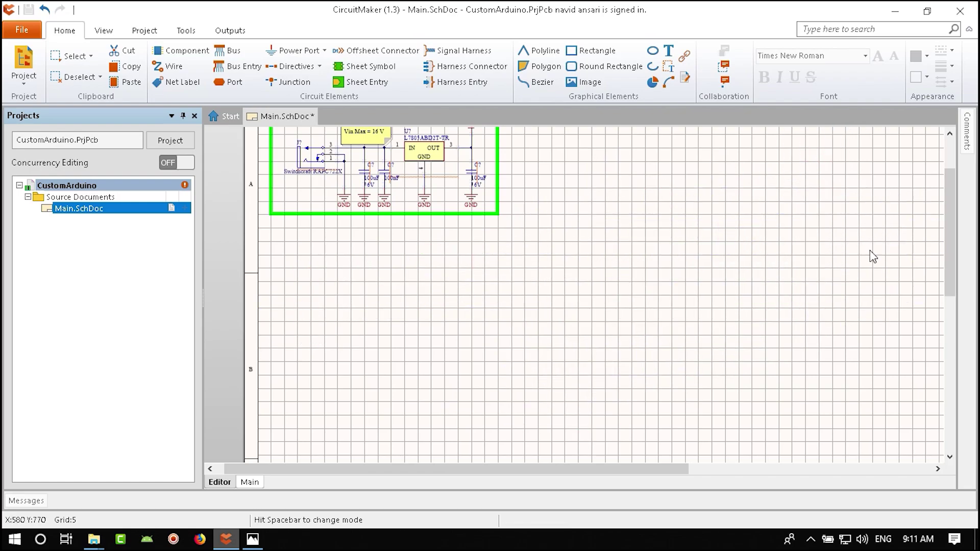
right_click_drag(884, 262, 674, 331)
left_click(681, 340)
left_click_drag(681, 337, 681, 323)
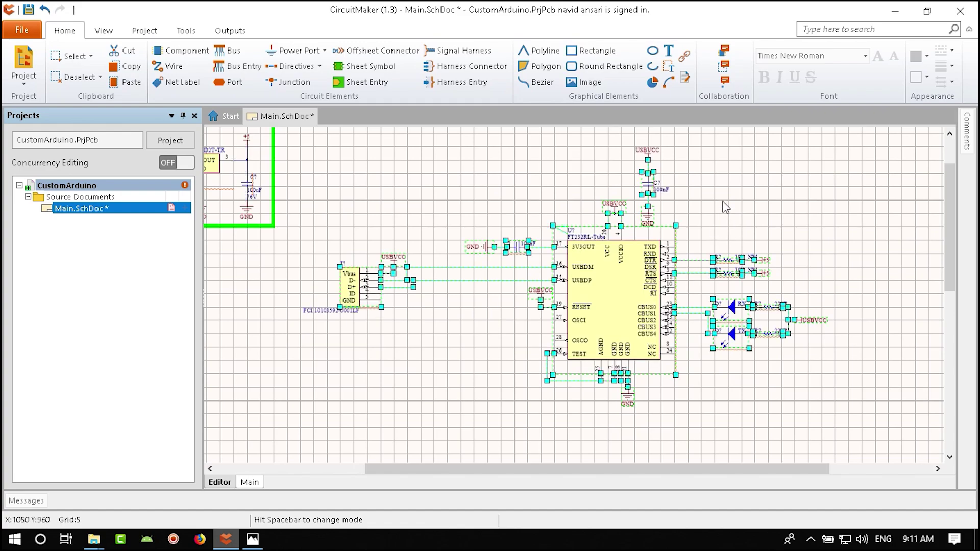
right_click_drag(724, 203, 724, 245)
left_click(724, 245)
scroll(553, 281, "down", 3, "ctrl")
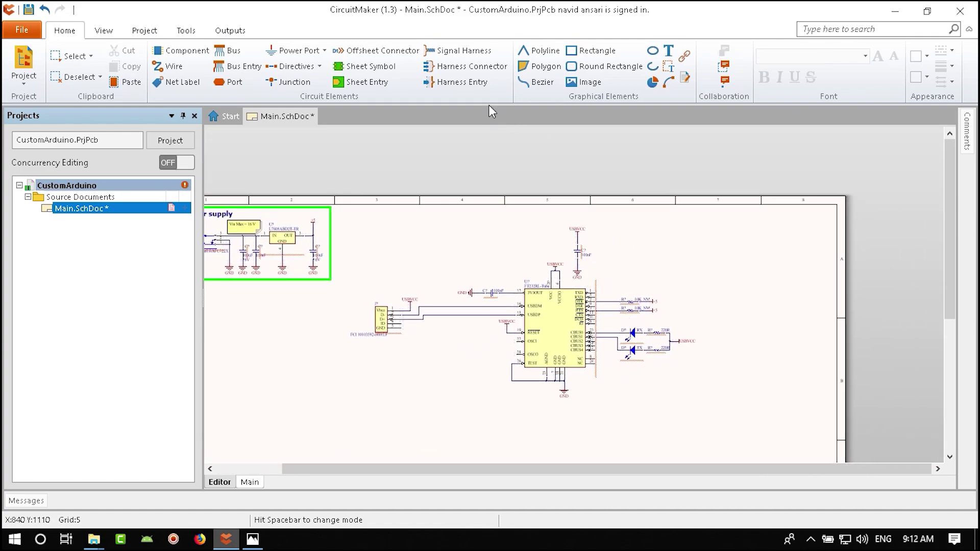
- Draw a rectangle around the FT232RL section and make it transparent
left_click(592, 50)
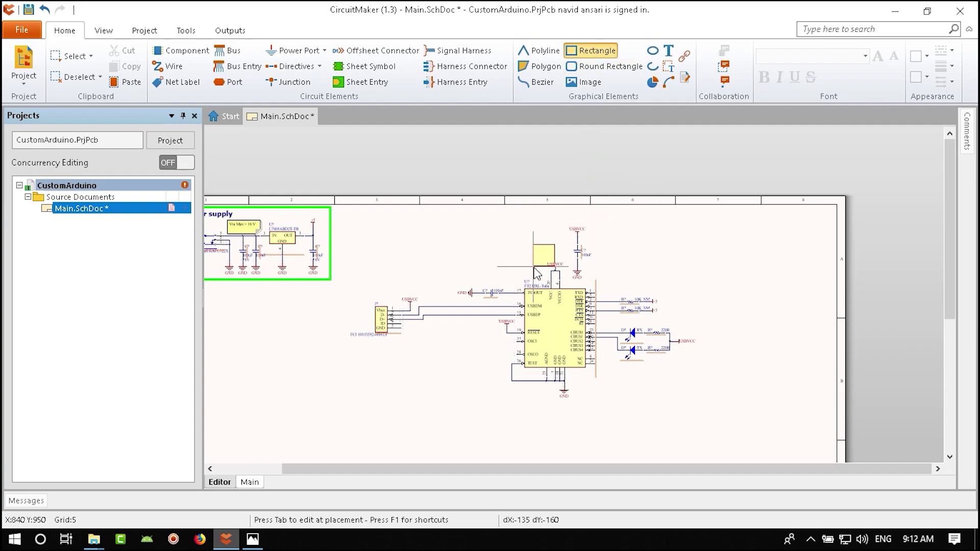
left_click(339, 409)
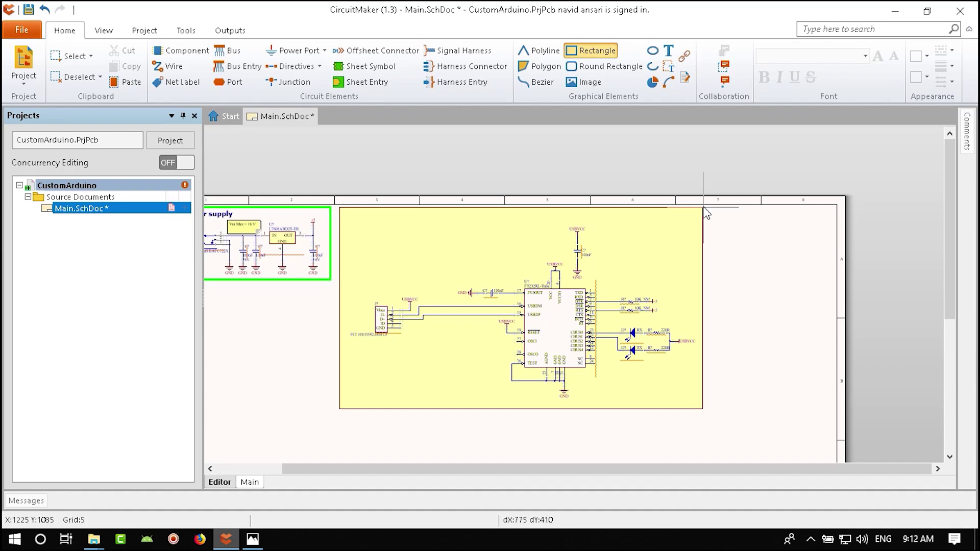
left_click(703, 207)
key("Escape")
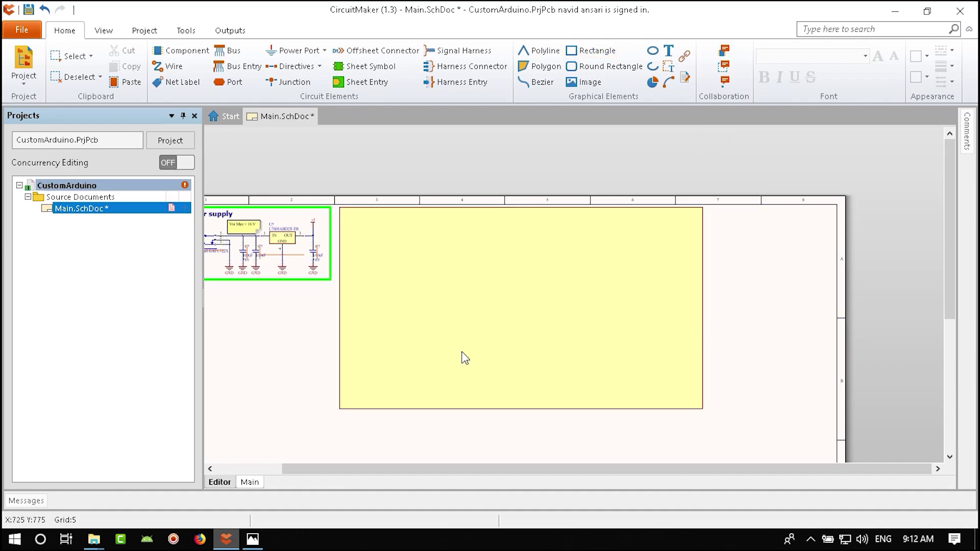
double_click(363, 397)
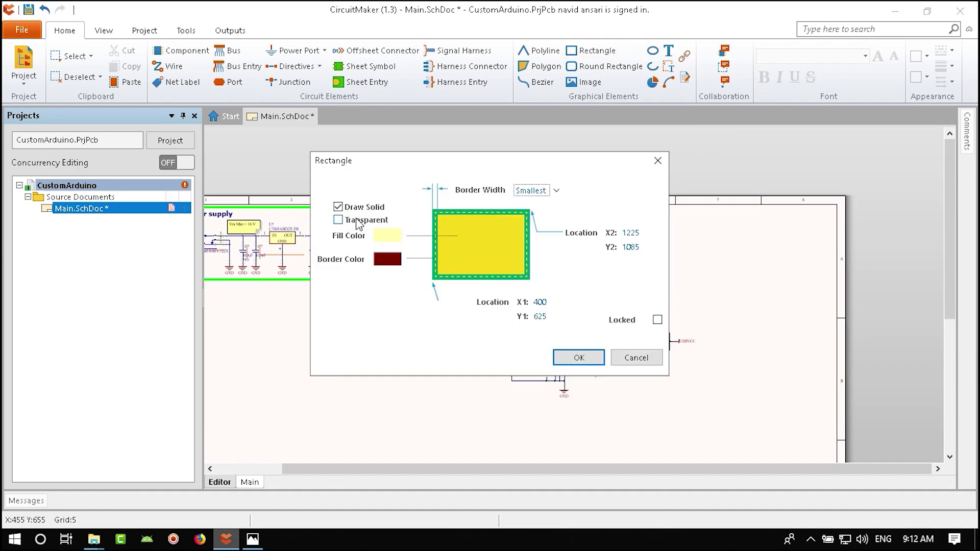
left_click(338, 220)
left_click(579, 357)
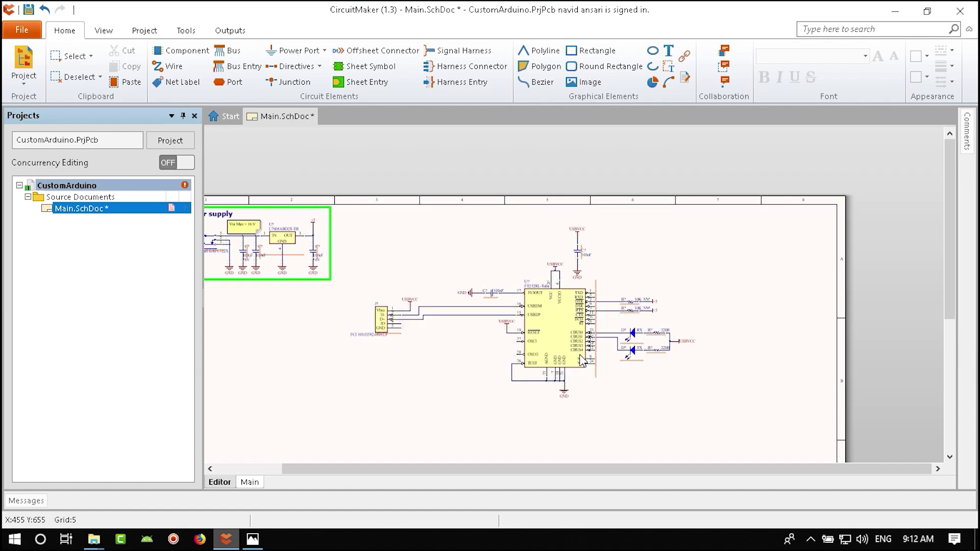
- Copy the Power supply label and paste it into the yellow area
scroll(601, 365, "up", 4, "ctrl")
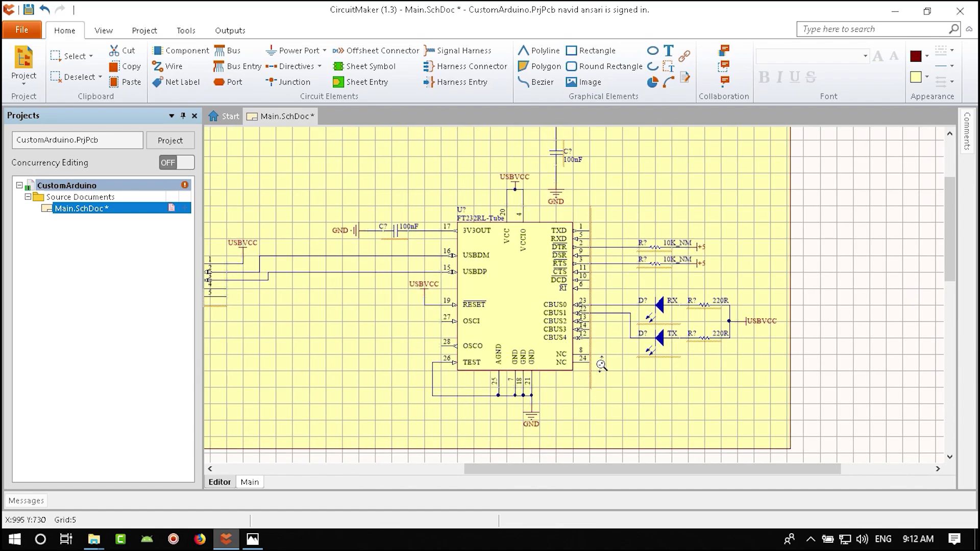
scroll(601, 365, "down", 4, "ctrl")
scroll(351, 282, "up", 5, "ctrl")
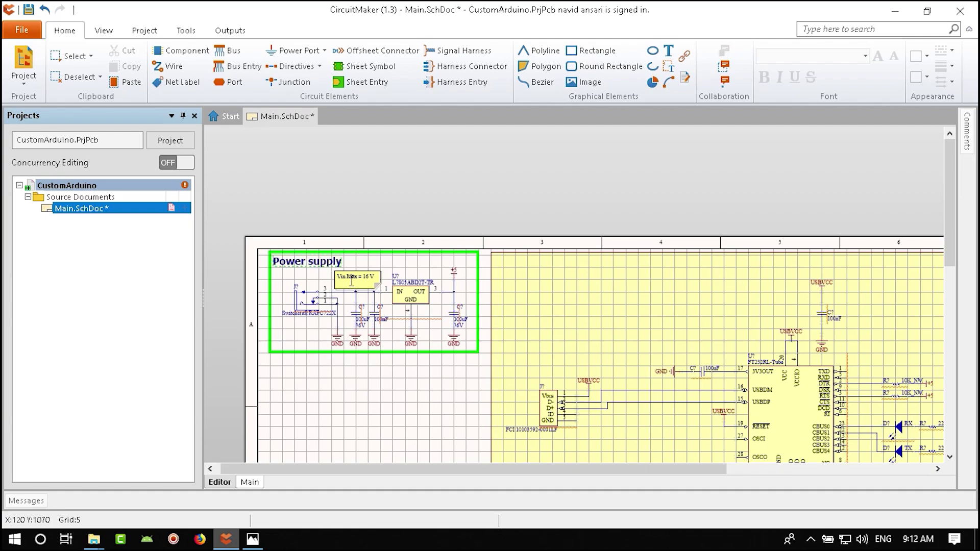
left_click(313, 262)
key("ctrl+c")
key("ctrl+v")
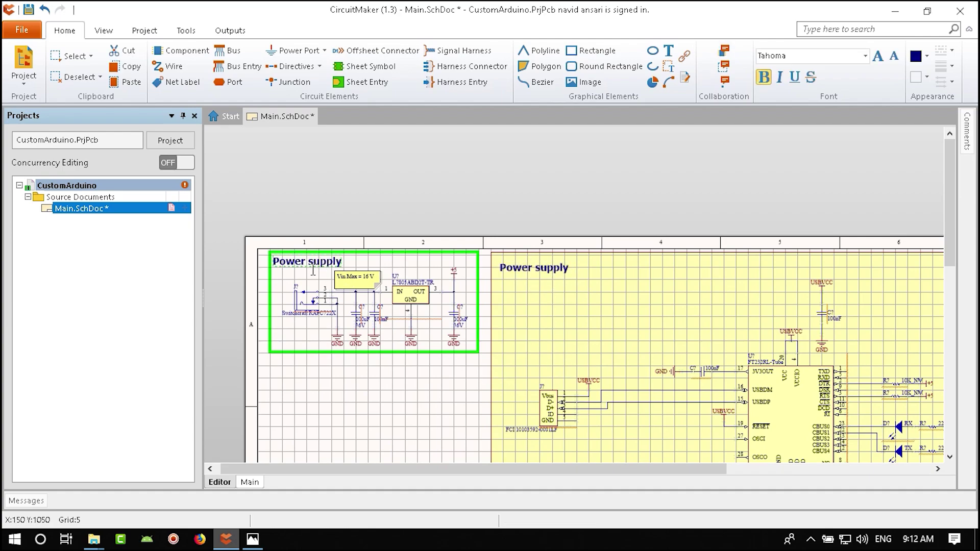
- Change the pasted label's text to 'USB 2 Serial(UART)'
scroll(531, 260, "up", 3, "ctrl")
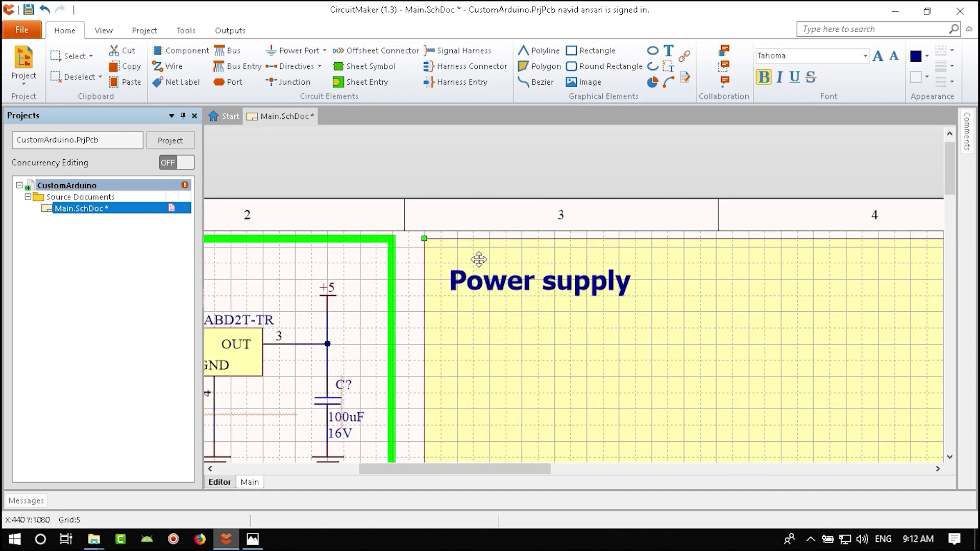
double_click(494, 287)
left_click(633, 356)
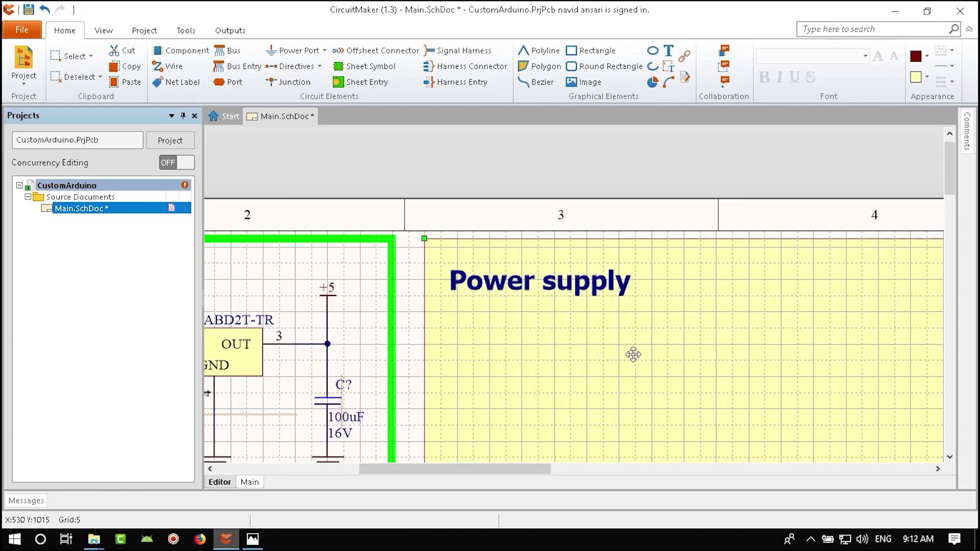
double_click(497, 283)
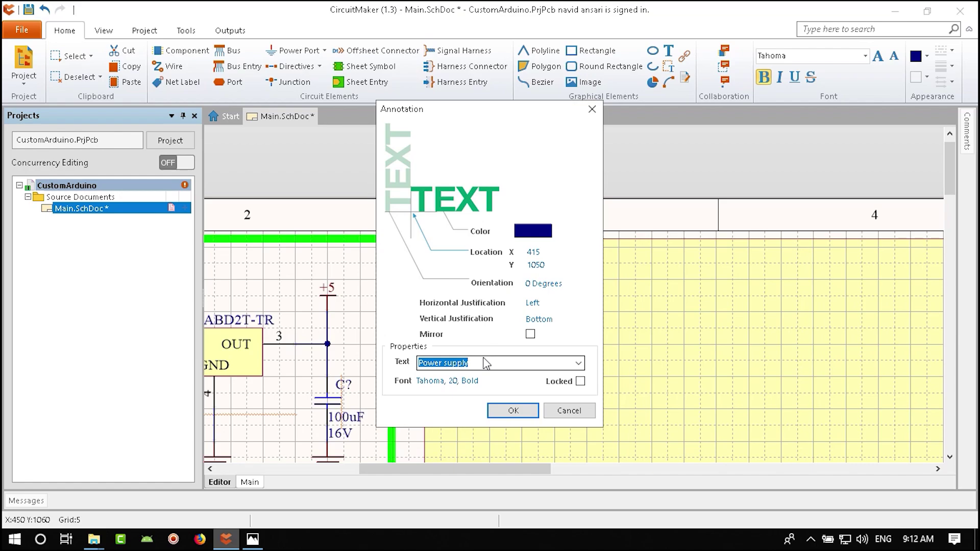
type("USB 2 Serial(UART")
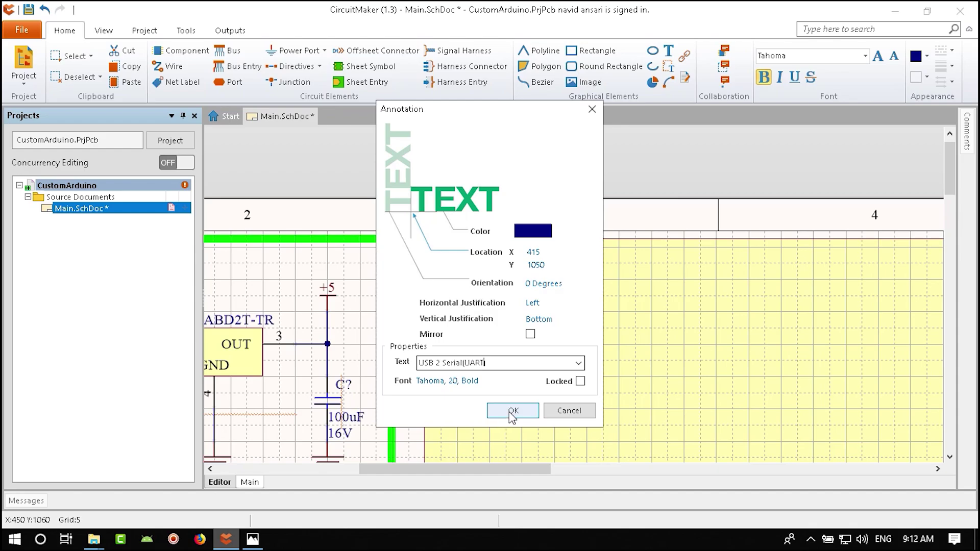
left_click(513, 410)
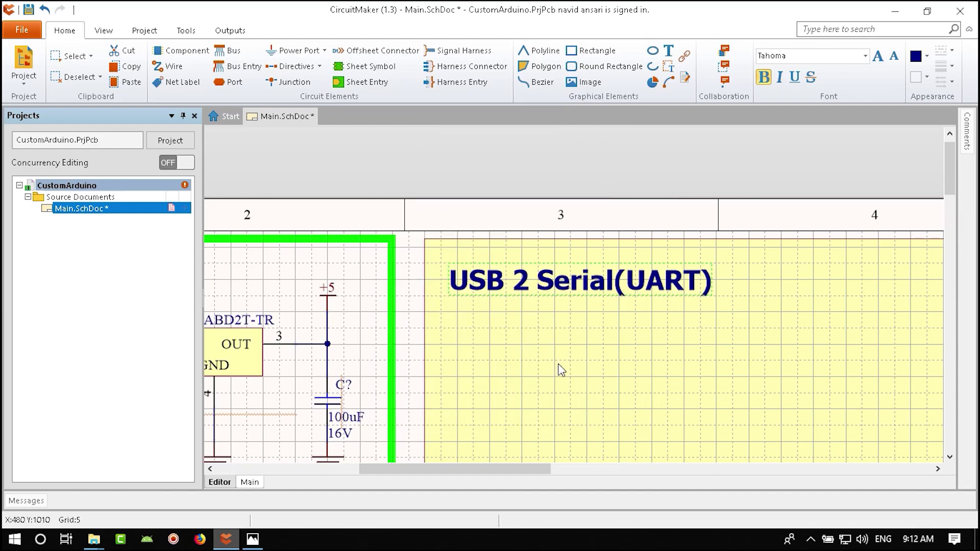
right_click_drag(560, 368, 407, 343)
scroll(439, 378, "down", 5, "ctrl")
scroll(438, 373, "down", 2)
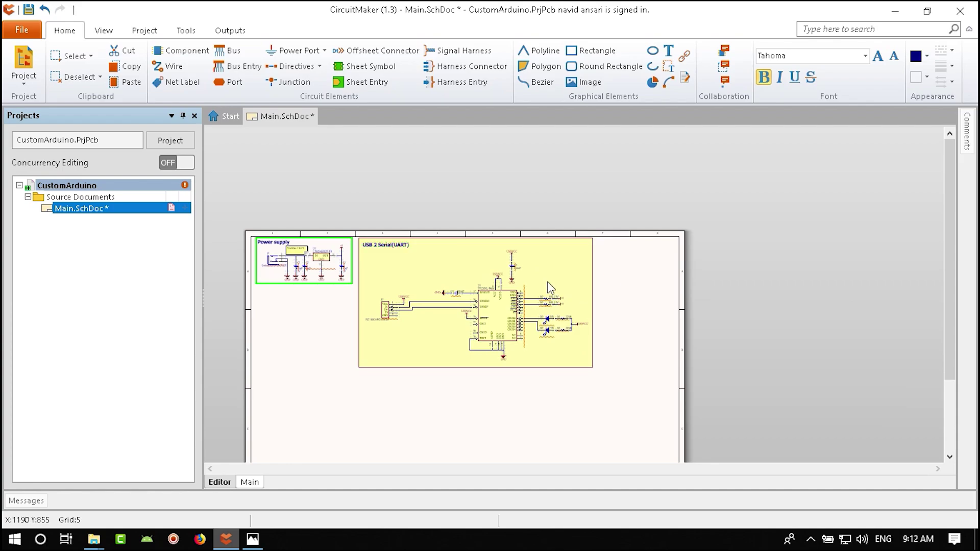
scroll(550, 287, "up", 3, "ctrl")
- Turn off the USB block rectangle's solid fill and give it a large blue border
double_click(585, 277)
left_click(357, 209)
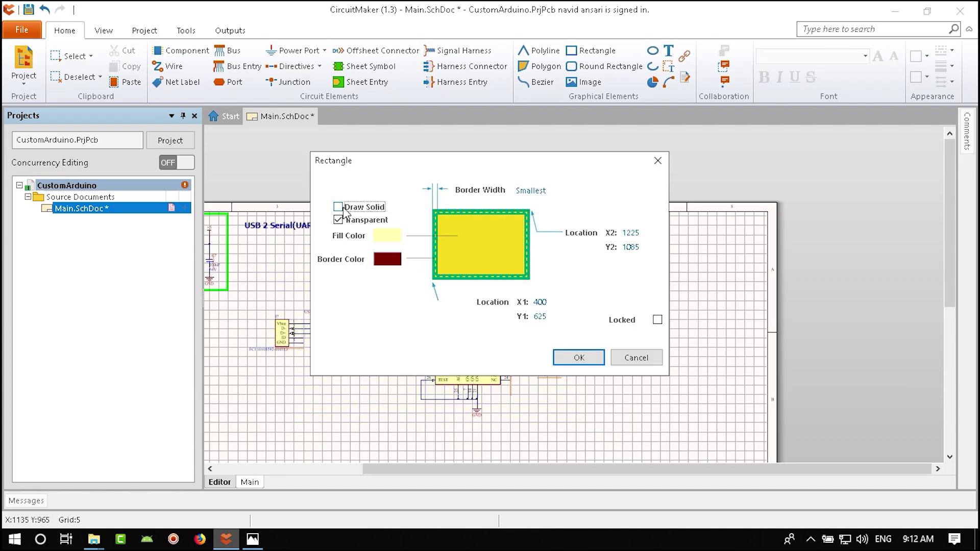
left_click(529, 191)
left_click(547, 243)
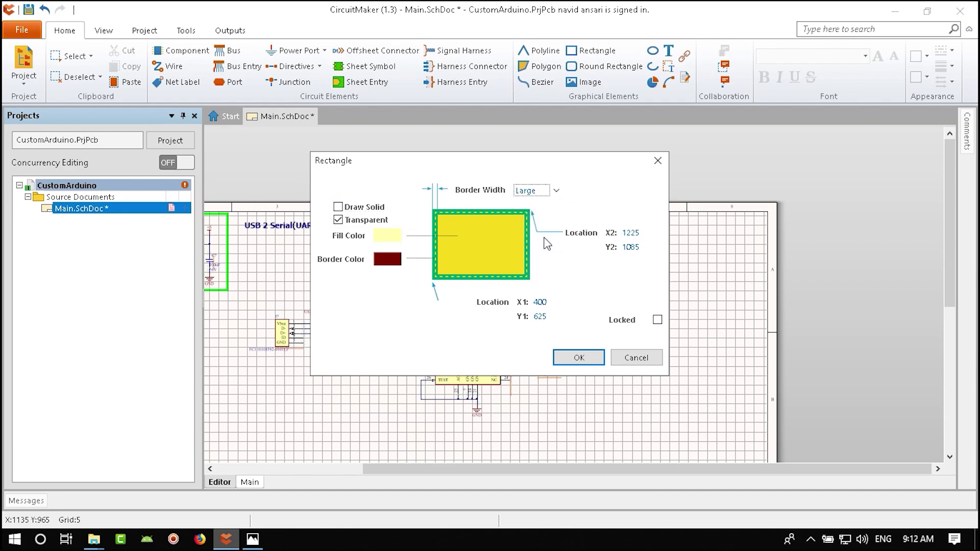
left_click(389, 262)
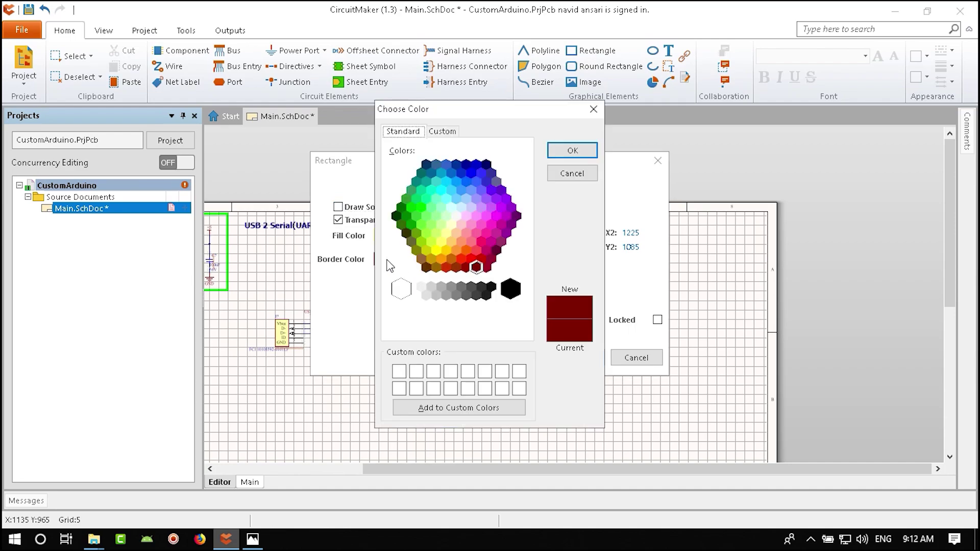
left_click(481, 172)
left_click(572, 150)
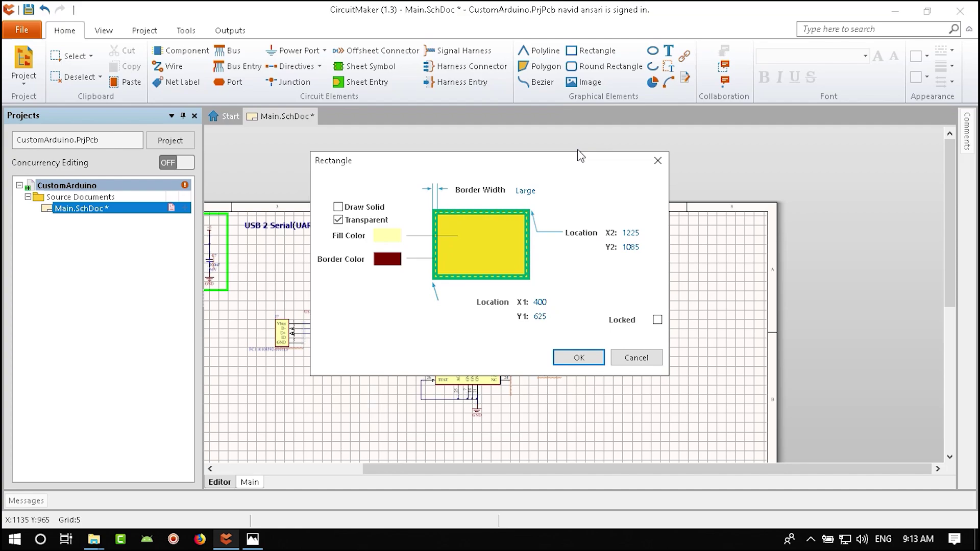
left_click(573, 356)
scroll(662, 262, "up", 2, "ctrl")
left_click(689, 265)
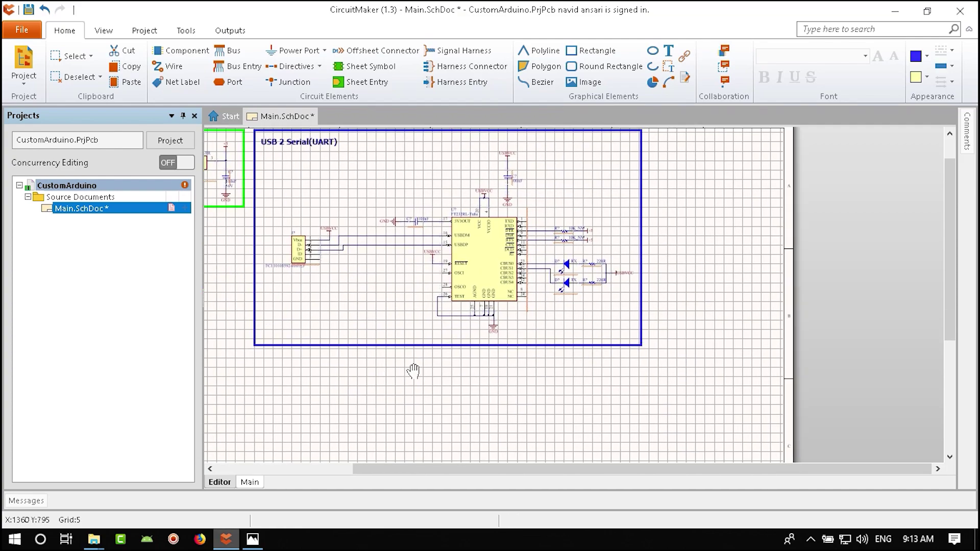
scroll(414, 371, "down", 4, "ctrl")
scroll(480, 358, "up", 5, "ctrl")
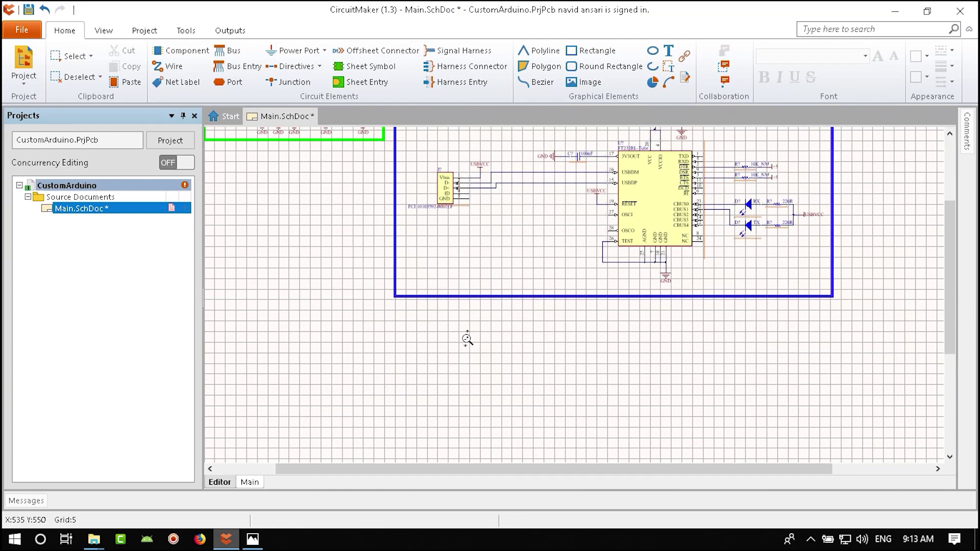
scroll(330, 210, "up", 4, "ctrl")
scroll(444, 287, "down", 3, "ctrl")
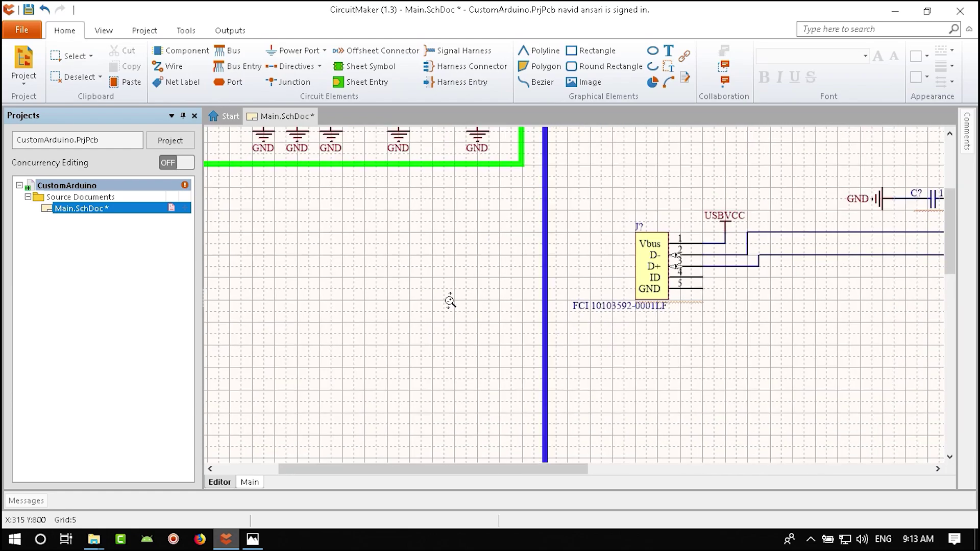
- Set the schematic grid colour to a lighter grey in the Grids preferences
scroll(450, 301, "down", 1, "ctrl")
right_click(413, 240)
mouse_move(462, 443)
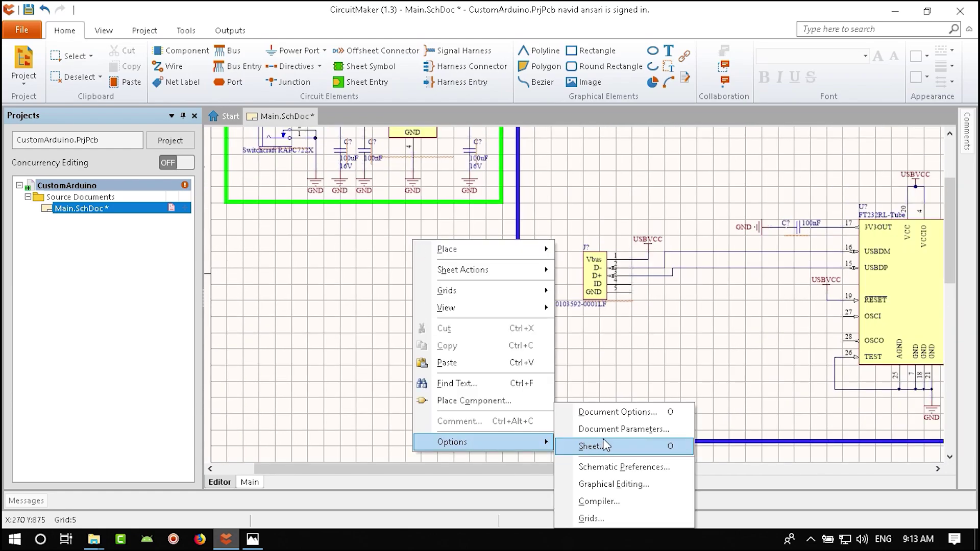
left_click(591, 519)
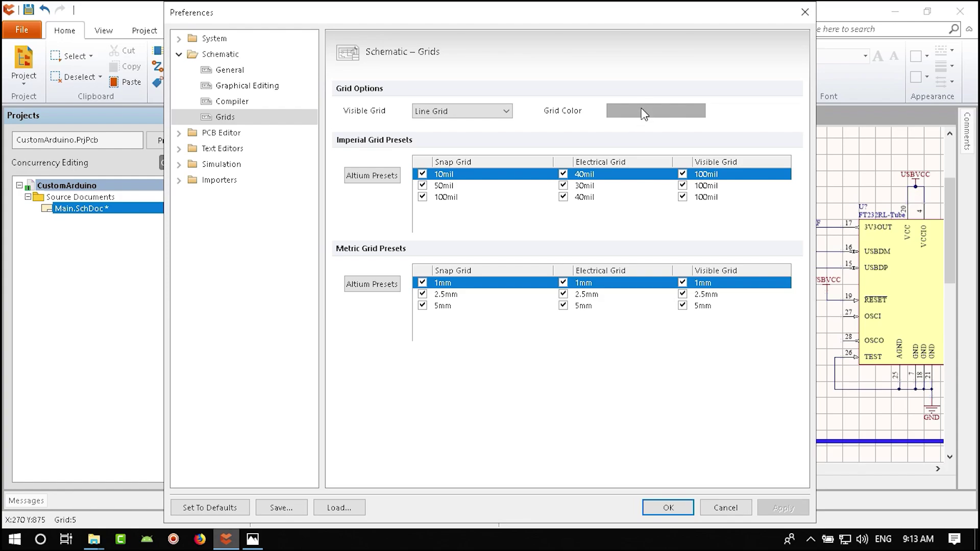
left_click(641, 111)
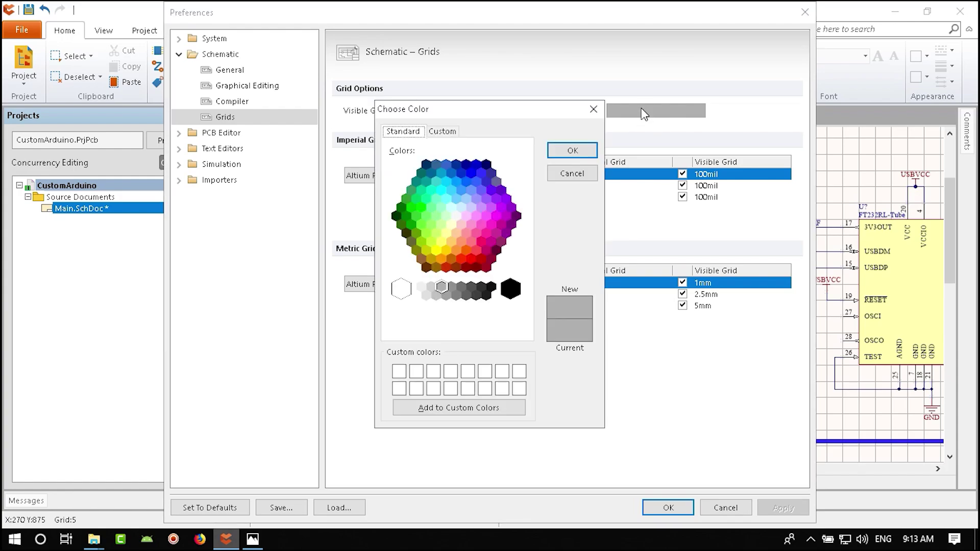
left_click(429, 296)
left_click(572, 150)
left_click(669, 508)
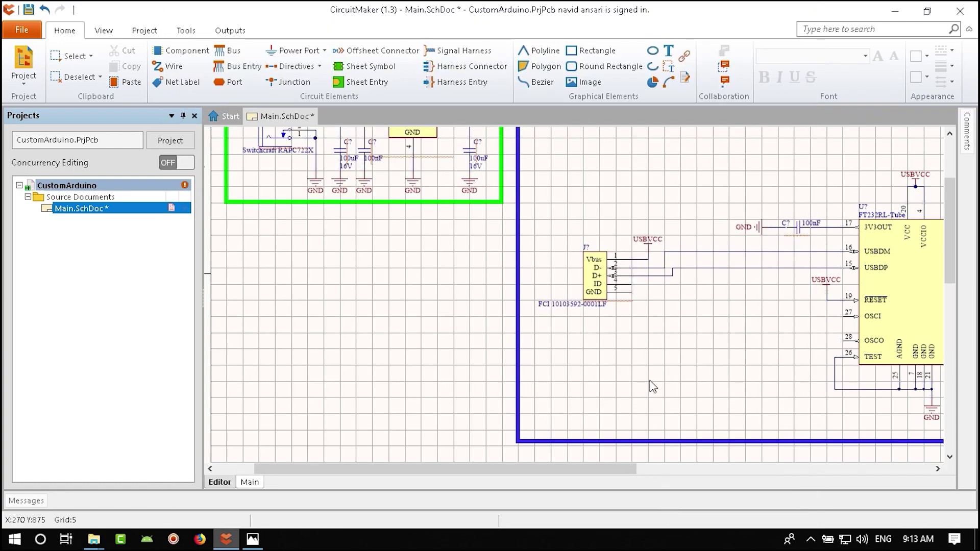
scroll(652, 387, "down", 4, "ctrl")
- Save the schematic and move the USB 2 Serial(UART) block left toward the Power supply block
scroll(516, 350, "up", 3, "ctrl")
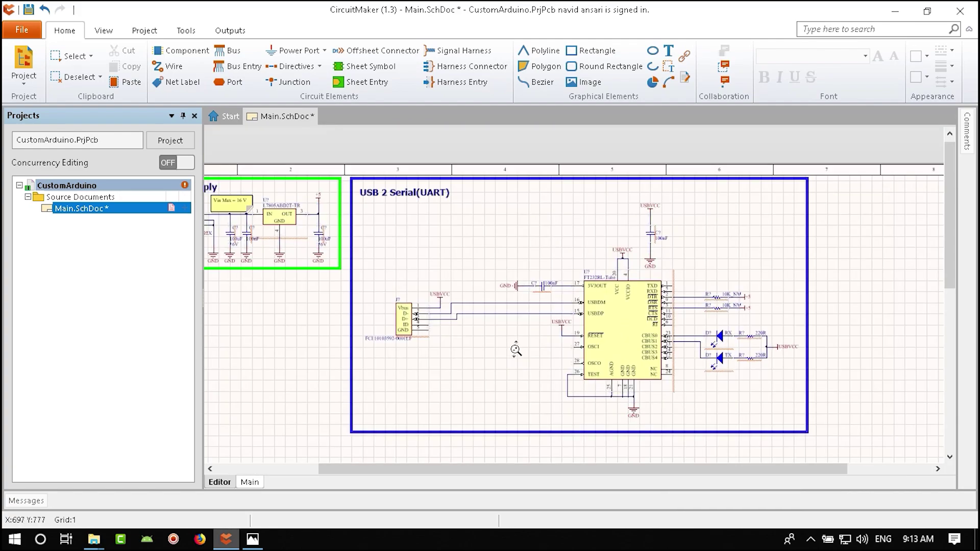
scroll(516, 350, "down", 2, "ctrl")
key("ctrl+s")
scroll(594, 345, "down", 2, "ctrl")
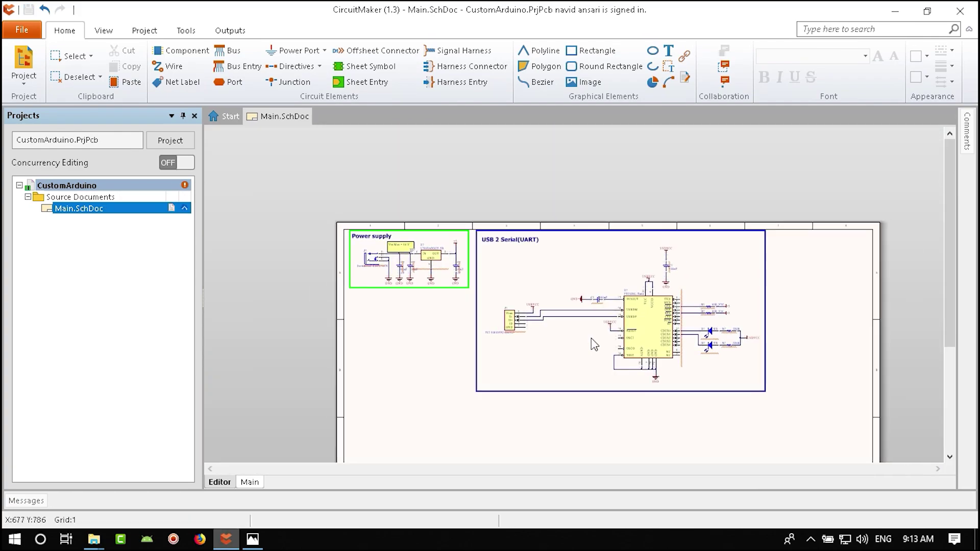
left_click_drag(782, 231, 473, 422)
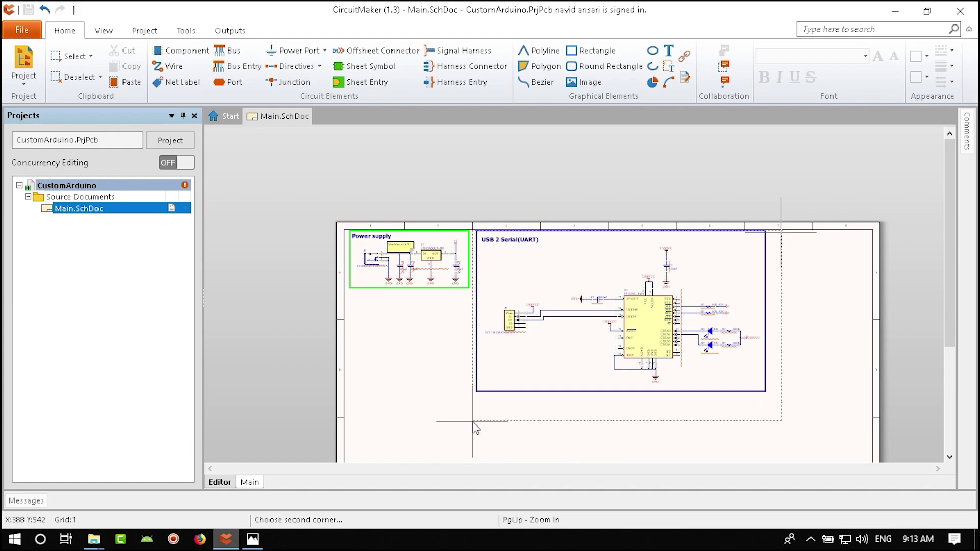
left_click(473, 422)
scroll(481, 252, "up", 2, "ctrl")
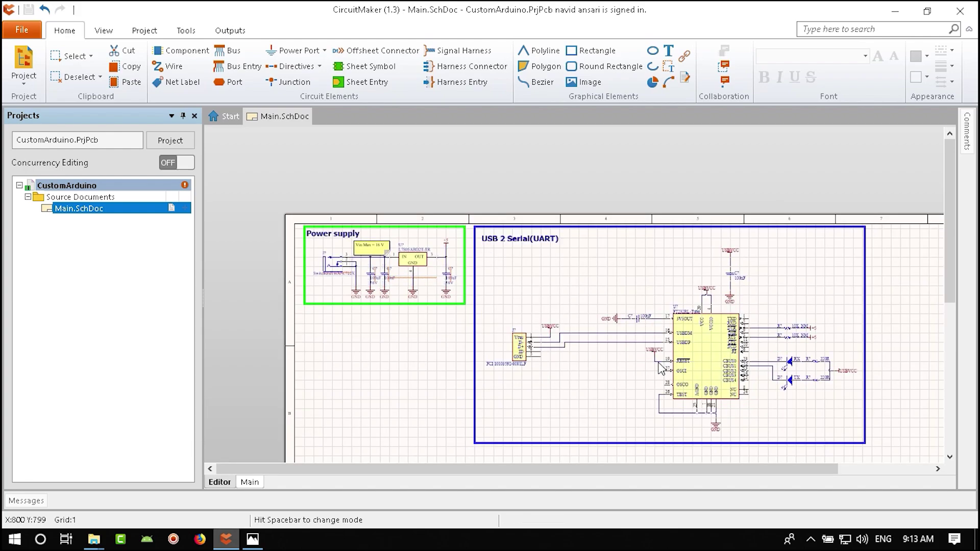
left_click_drag(658, 363, 656, 364)
left_click(697, 457)
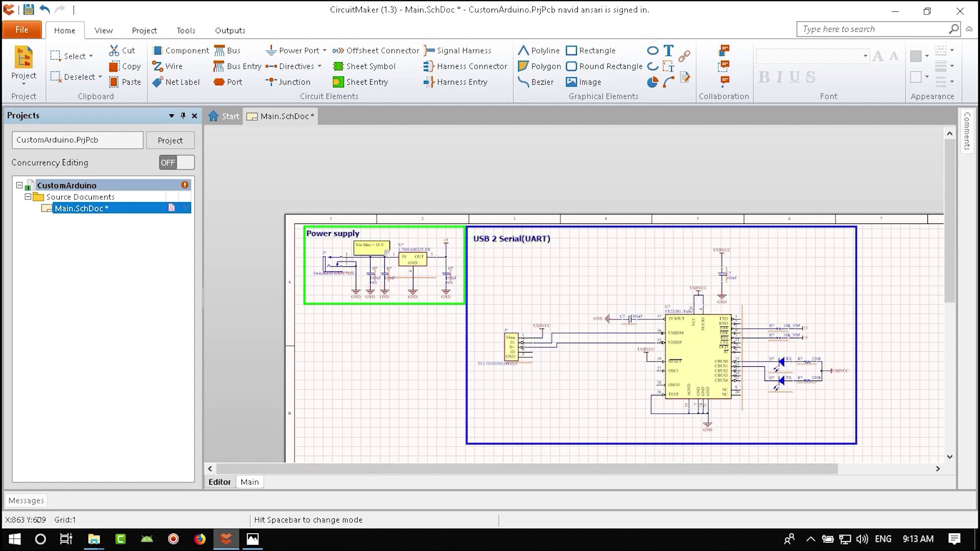
- Shorten the blue frame by raising its bottom edge, then fit the sheet in view
left_click(694, 444)
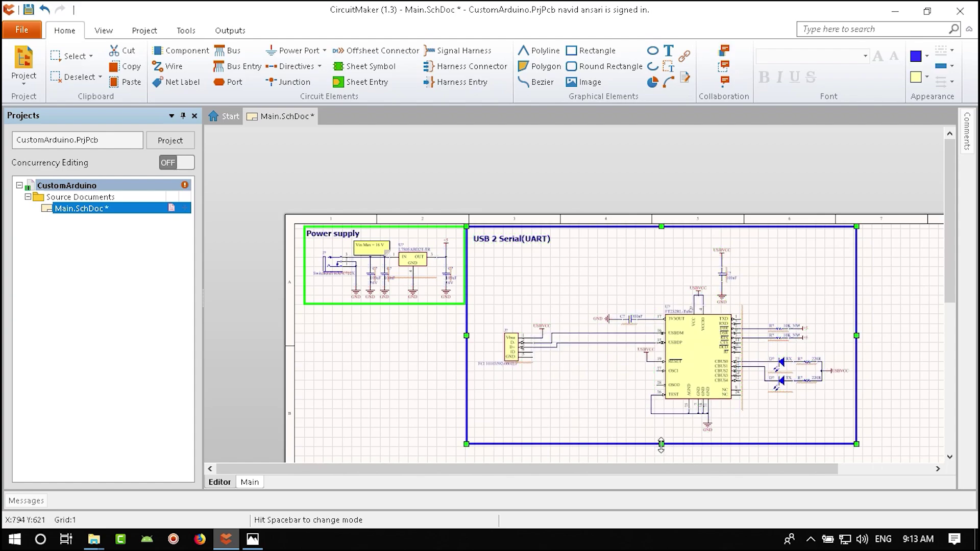
left_click_drag(662, 443, 661, 433)
left_click(634, 439)
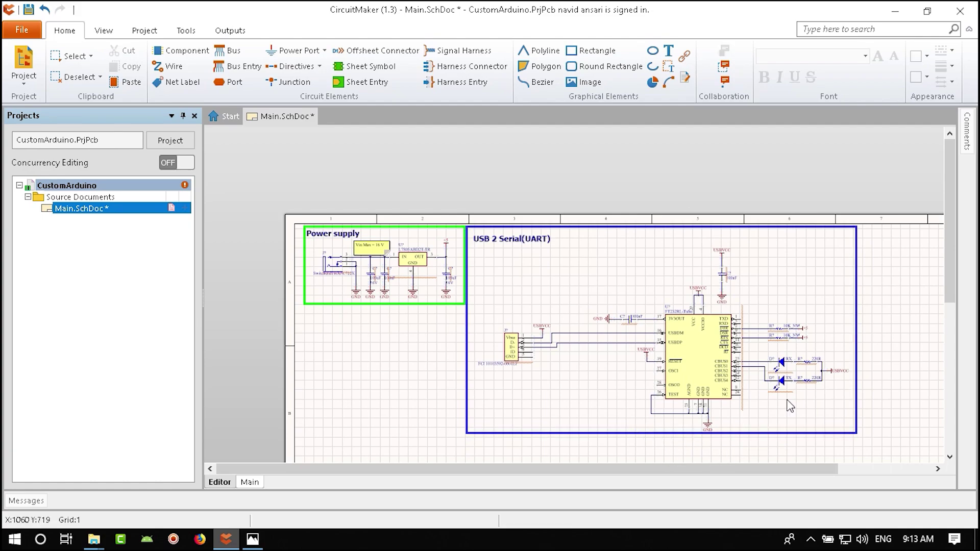
key("ctrl+Page_Down")
scroll(429, 197, "up", 3, "ctrl")
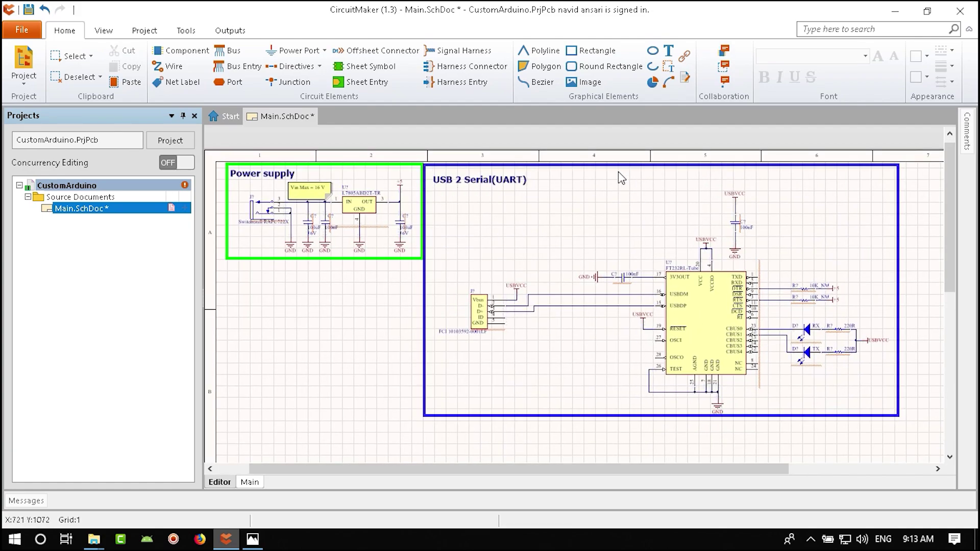
scroll(763, 219, "up", 2, "ctrl")
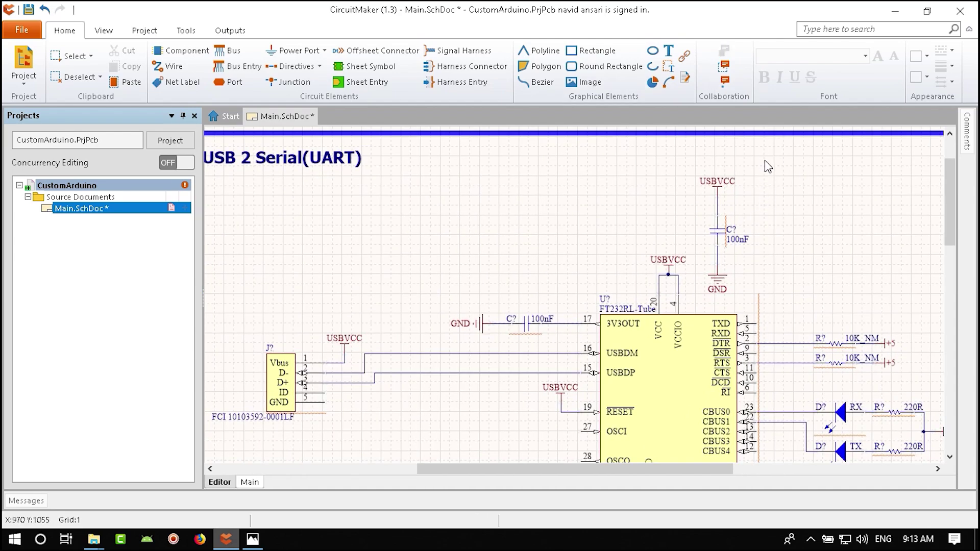
- Move the 100nF capacitor with its USBVCC and GND right and down in the UART block
left_click_drag(766, 159, 707, 300)
right_click_drag(735, 289, 573, 276)
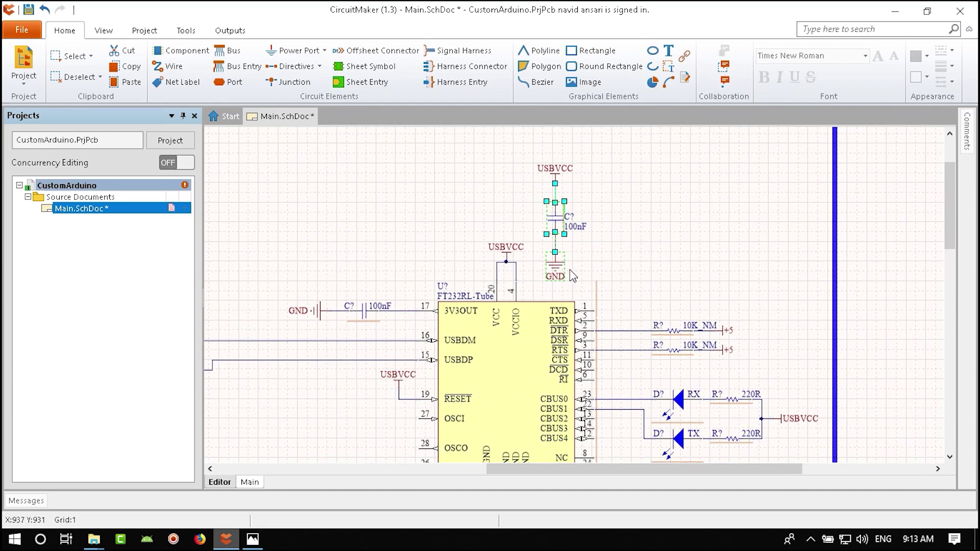
left_click_drag(557, 263, 786, 352)
right_click_drag(719, 250, 844, 348)
left_click(765, 269)
scroll(765, 269, "down", 5, "ctrl")
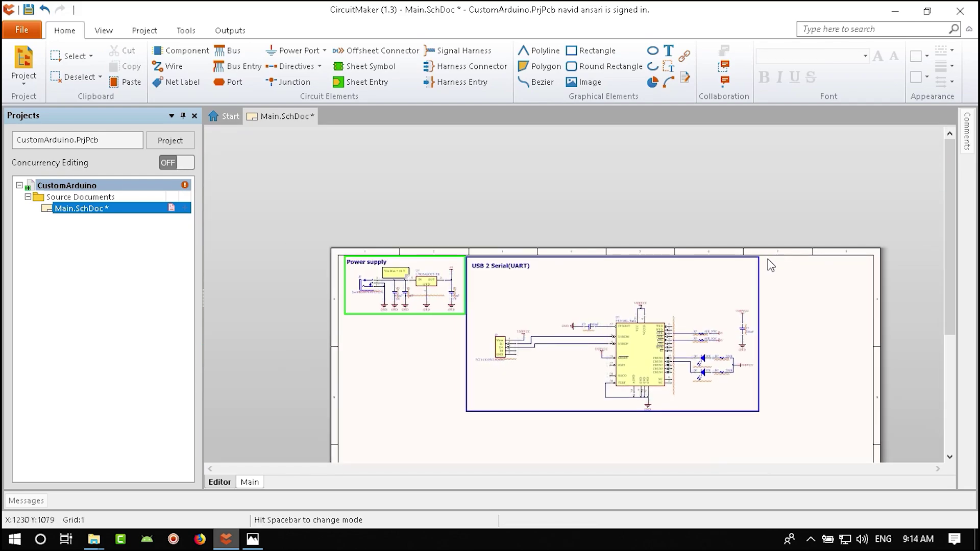
- Pull the blue frame's top edge down and move the USB 2 Serial(UART) title inside it
left_click(574, 257)
scroll(632, 247, "up", 3, "ctrl")
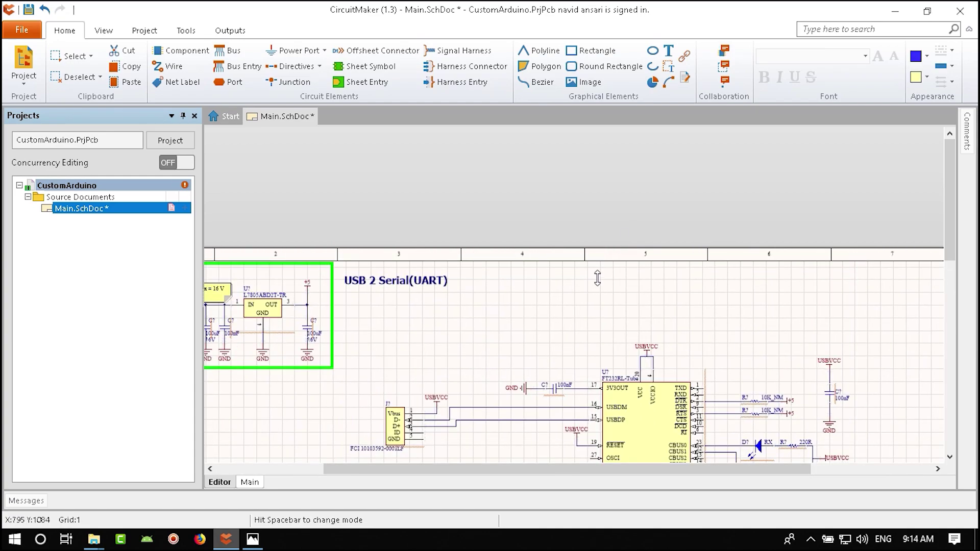
left_click_drag(598, 279, 599, 334)
left_click_drag(600, 341, 601, 341)
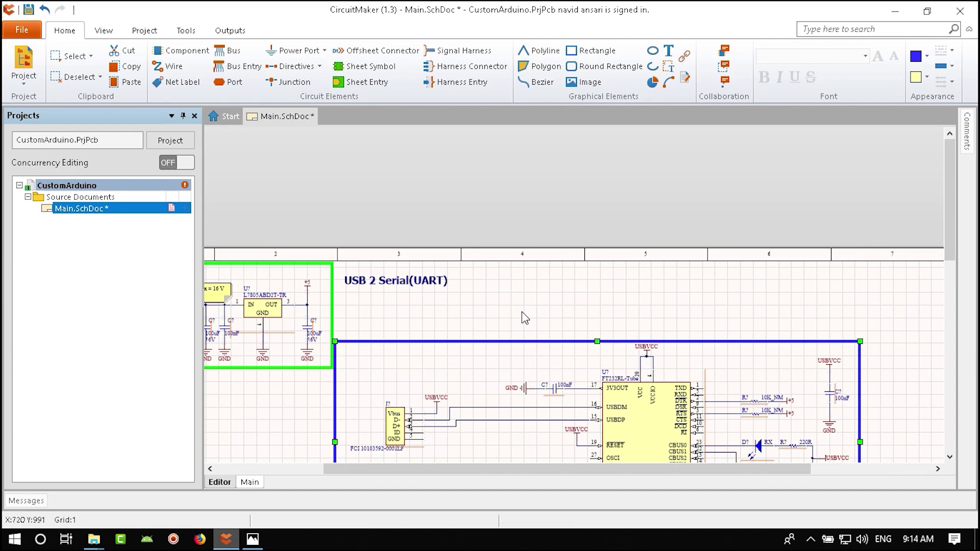
left_click_drag(392, 280, 390, 355)
- Select all the USB-to-UART circuit parts and move them up inside the blue box
scroll(520, 212, "down", 4, "ctrl")
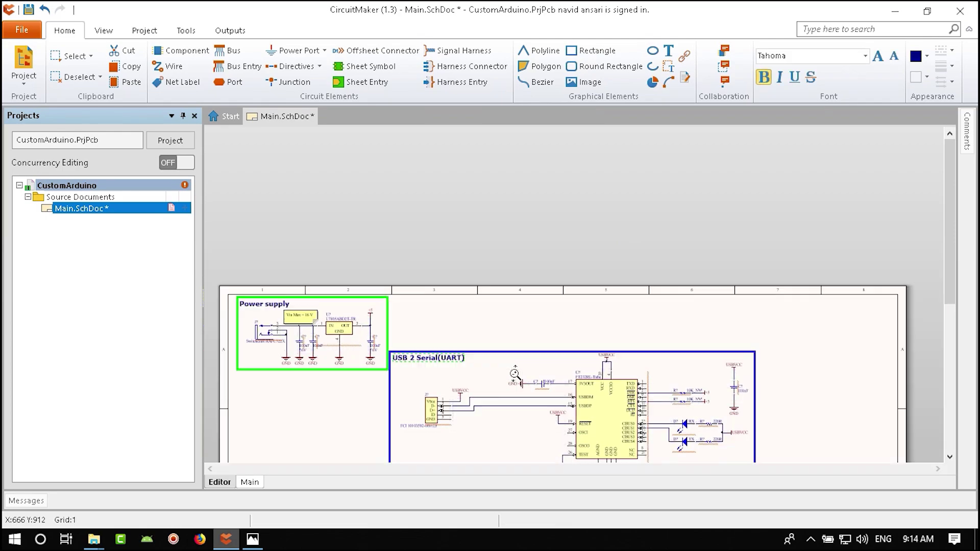
left_click_drag(725, 266, 429, 414)
scroll(516, 306, "up", 3, "ctrl")
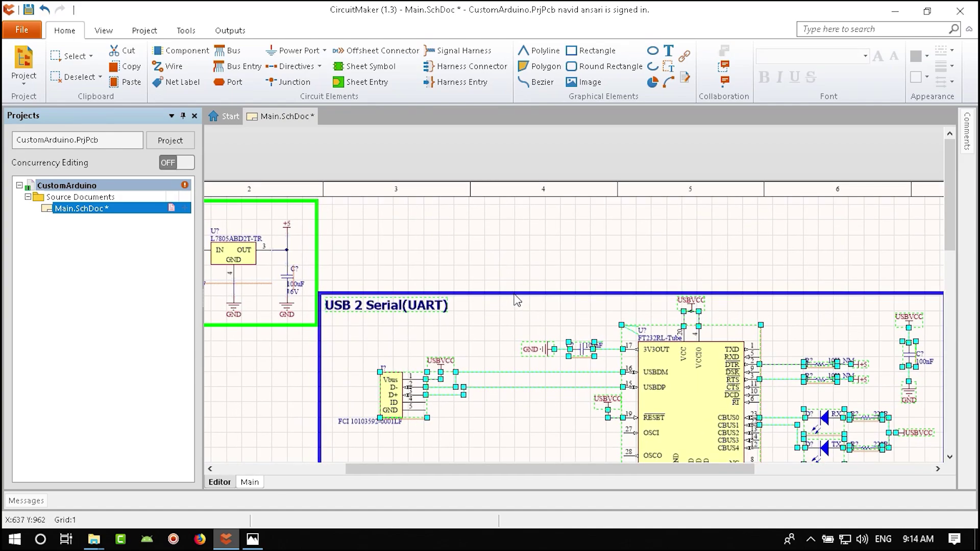
left_click_drag(621, 359, 625, 331)
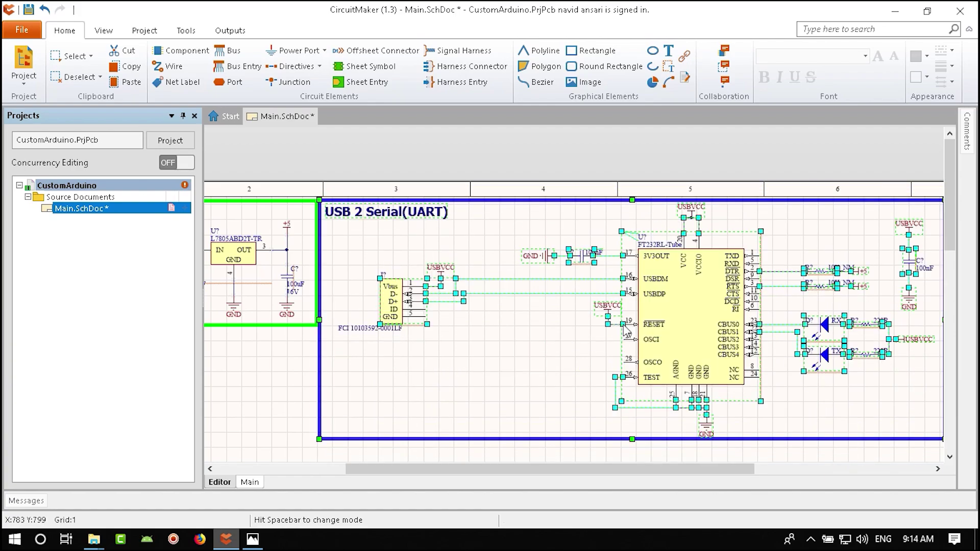
left_click(566, 349)
scroll(538, 356, "down", 5, "ctrl")
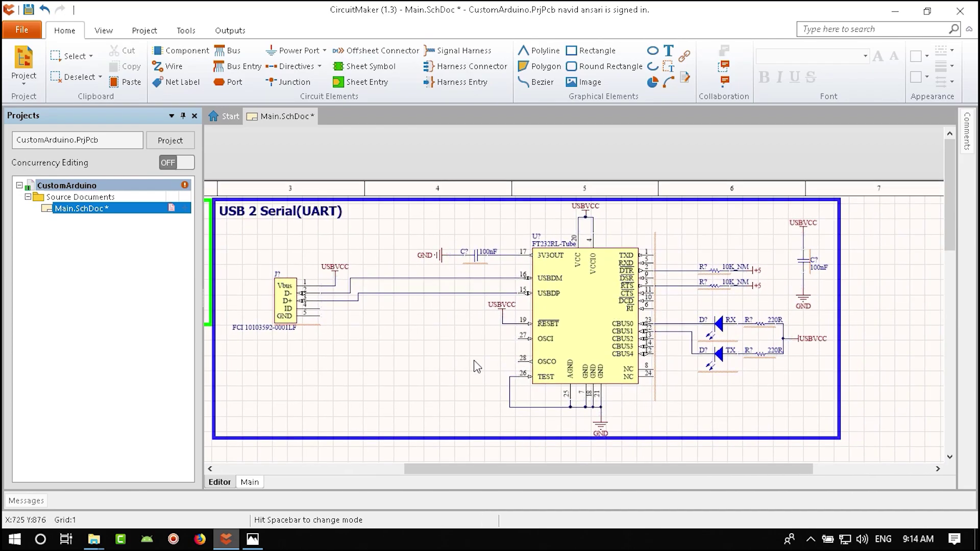
scroll(661, 309, "up", 4, "ctrl")
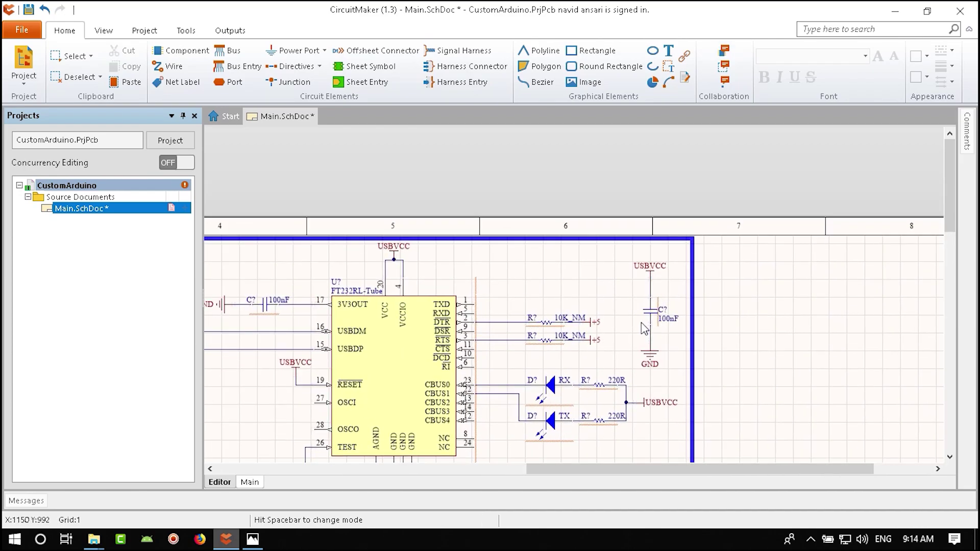
scroll(643, 325, "down", 4, "ctrl")
right_click_drag(441, 345, 511, 337)
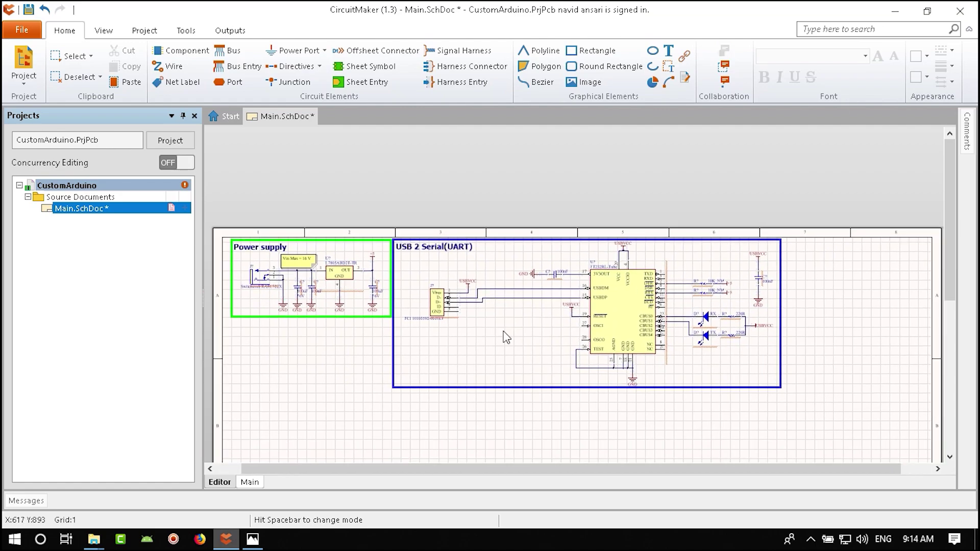
scroll(439, 315, "up", 4, "ctrl")
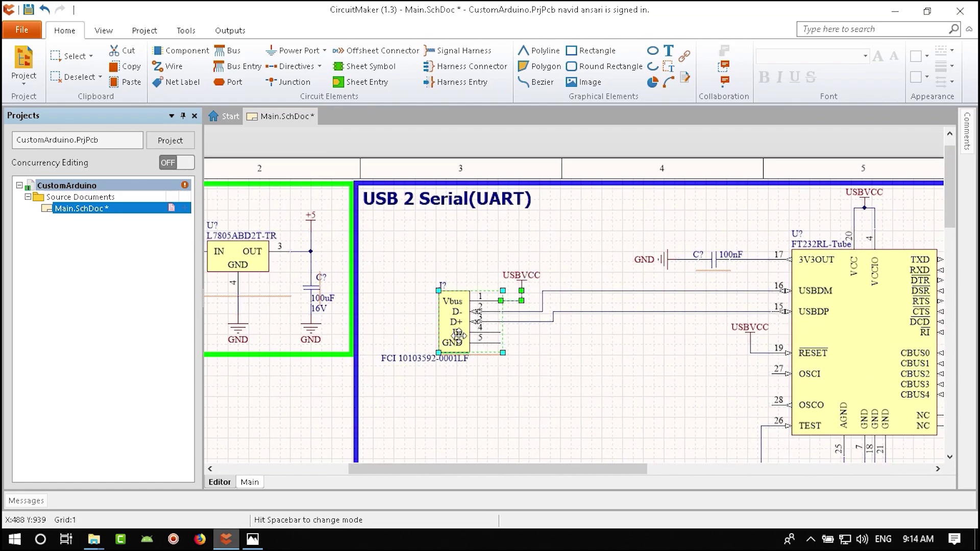
- Delete the D+ and D- wires running from J? to USBDP and USBDM
left_click_drag(534, 254, 373, 442)
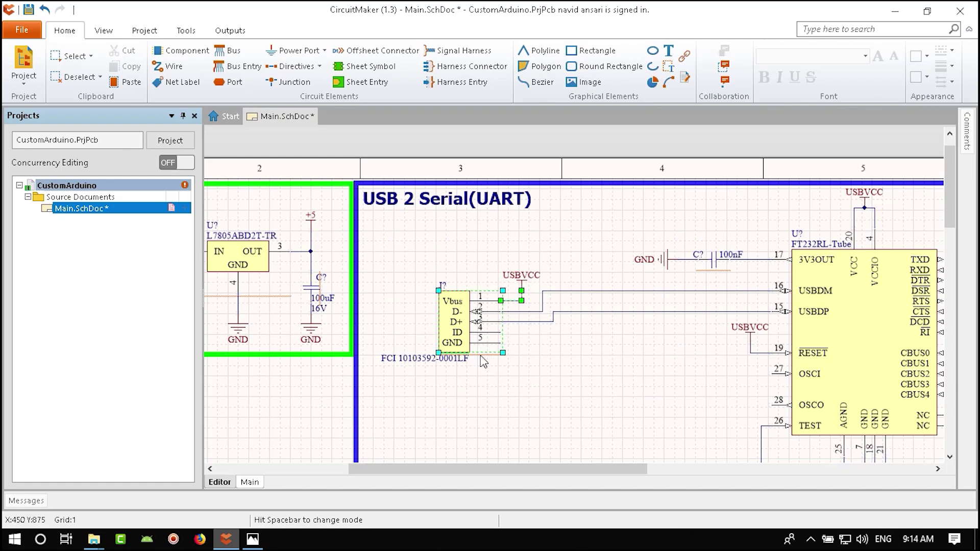
scroll(531, 285, "up", 2, "ctrl")
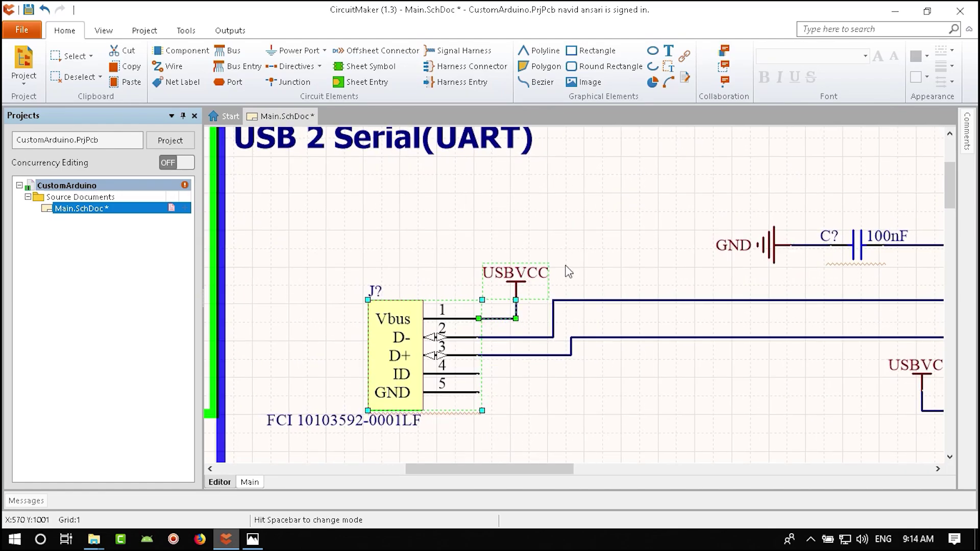
scroll(568, 272, "down", 4, "ctrl")
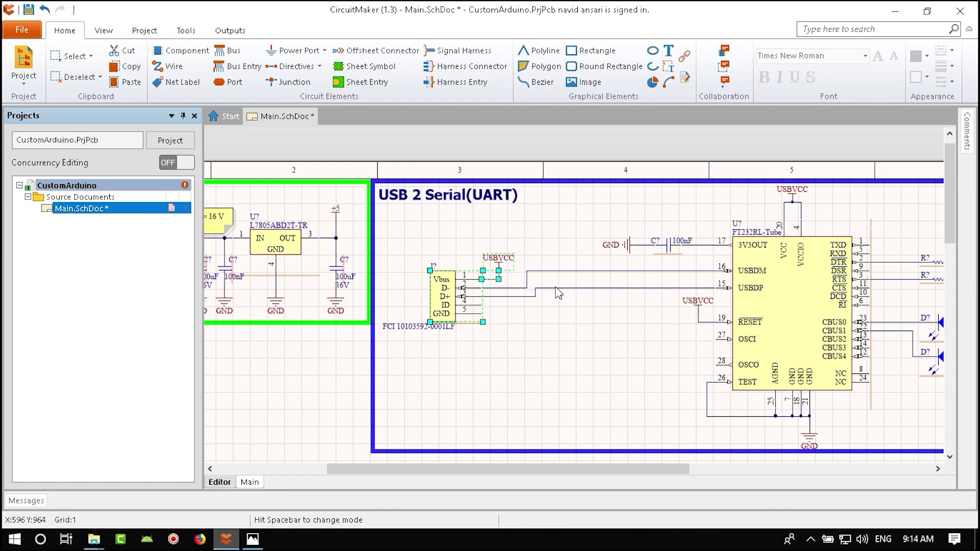
left_click(557, 289)
key("Delete")
left_click(560, 271)
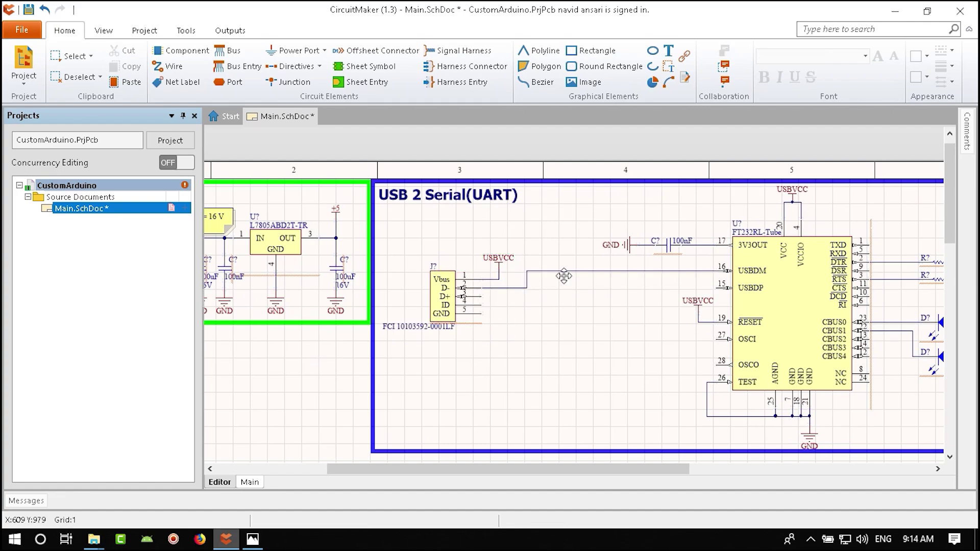
key("Delete")
- Move the J? connector with its USBVCC wire and port right toward the FT232RL
left_click(538, 239)
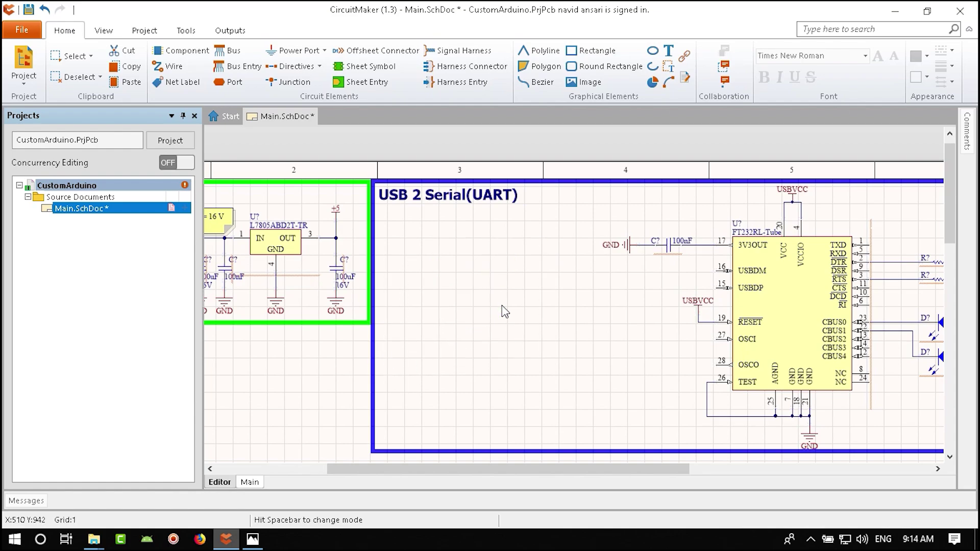
left_click_drag(482, 306, 610, 323)
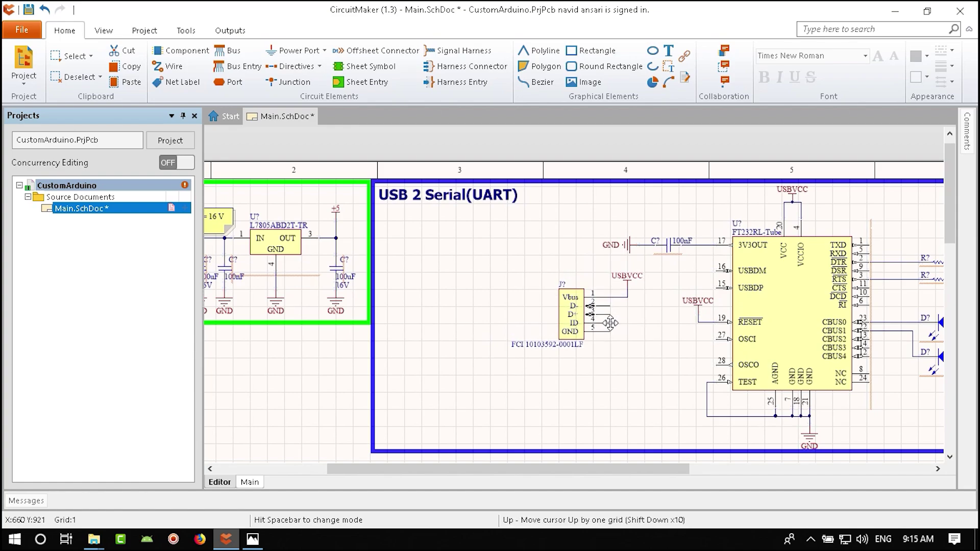
left_click_drag(518, 363, 646, 275)
scroll(635, 319, "up", 3, "ctrl")
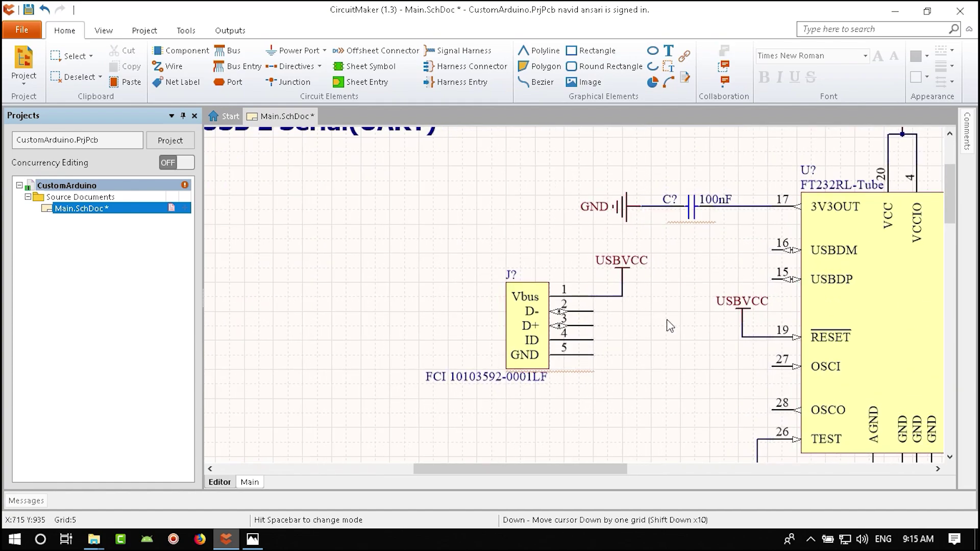
key("ctrl+w")
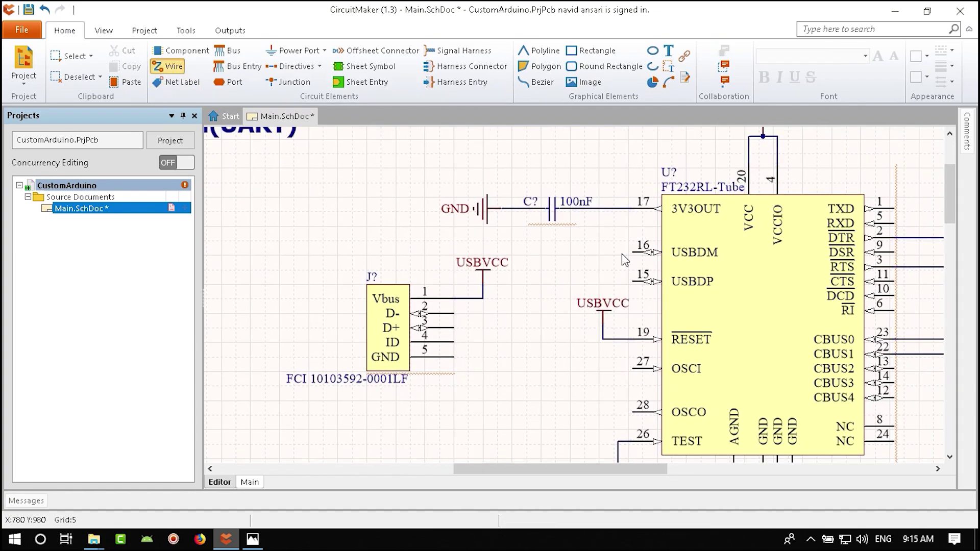
- Wire FT232RL USBDM pin 16 to J? D- pin 2 and USBDP pin 15 to J? D+
left_click(628, 256)
left_click(511, 313)
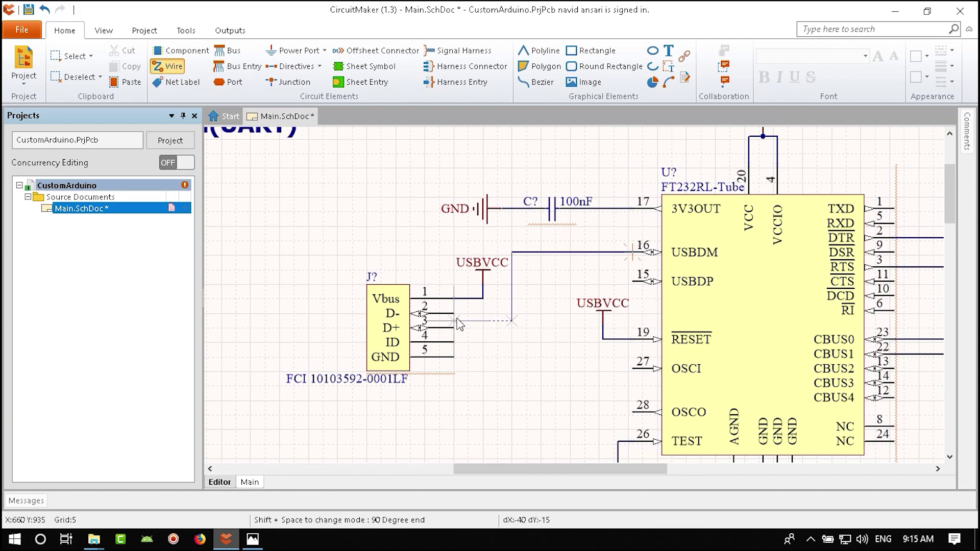
left_click(454, 313)
left_click(632, 281)
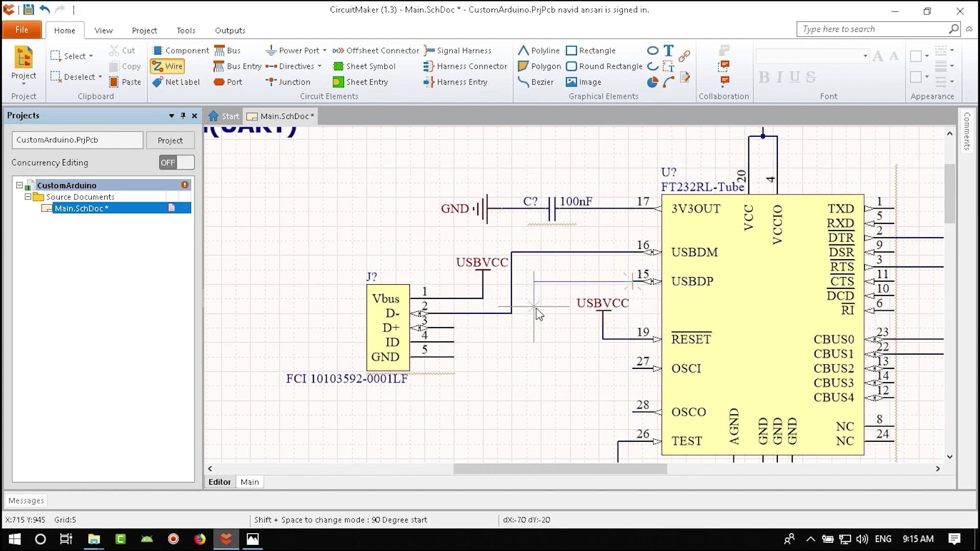
left_click(527, 328)
left_click(453, 328)
right_click(521, 361)
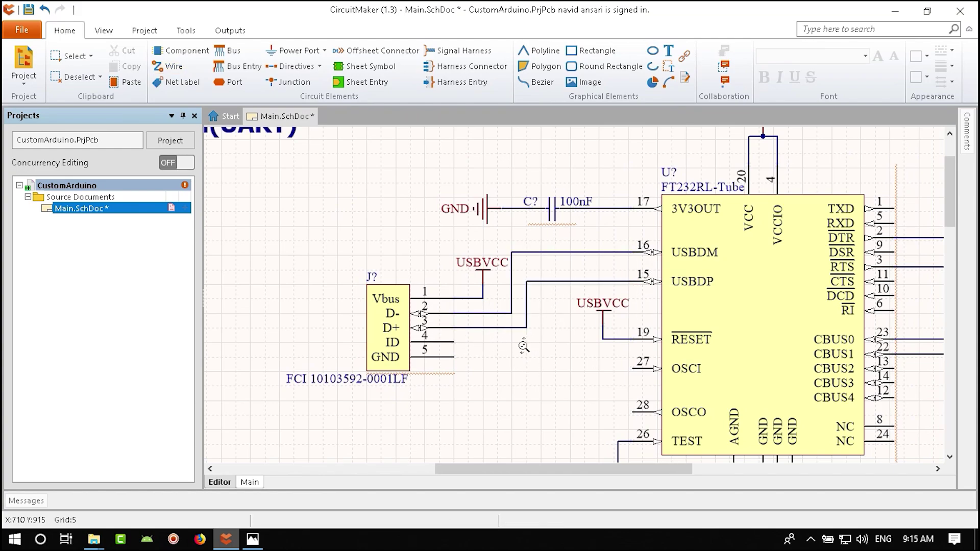
scroll(512, 361, "down", 3, "ctrl")
right_click_drag(512, 361, 507, 360)
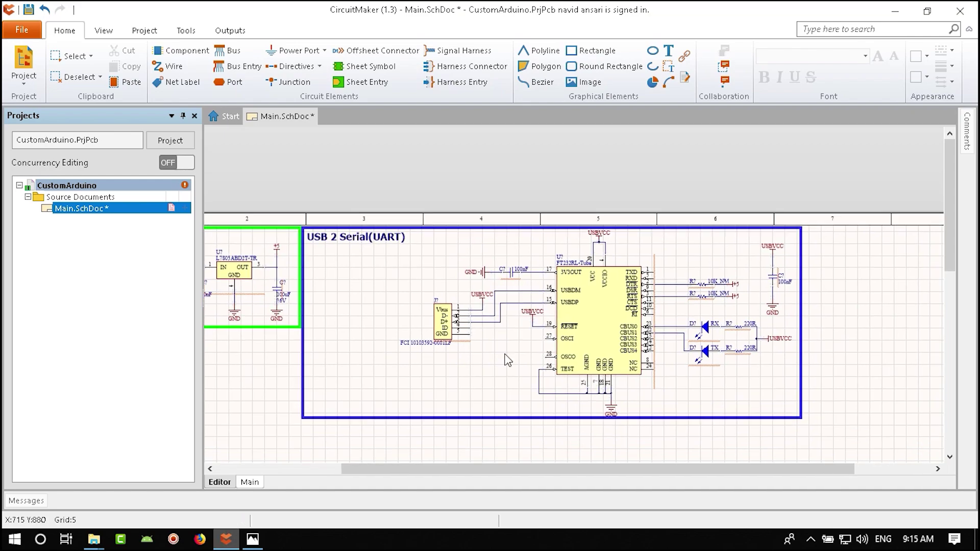
- Save, then pull the blue box's left edge in toward J? and shift the FCI label under it
key("ctrl+s")
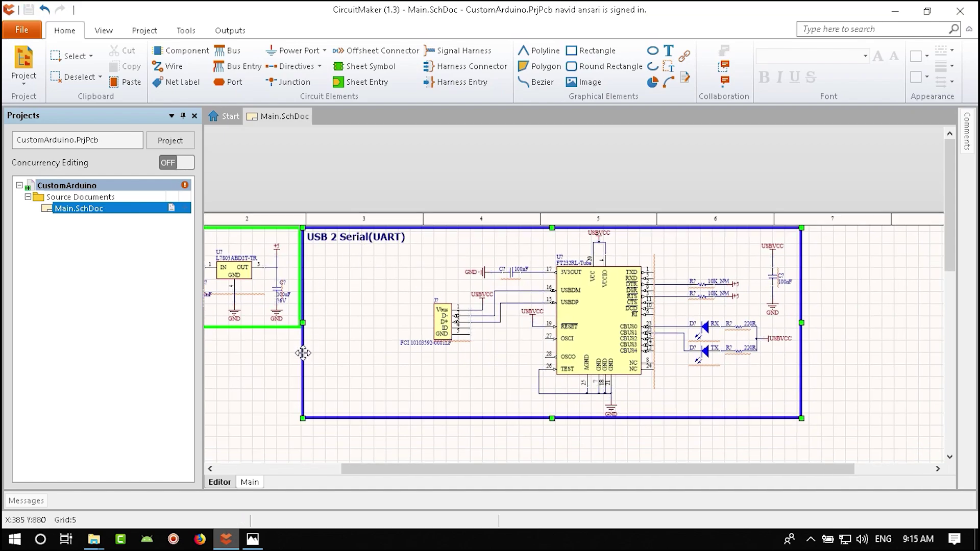
left_click_drag(305, 323, 428, 323)
scroll(433, 346, "up", 5, "ctrl")
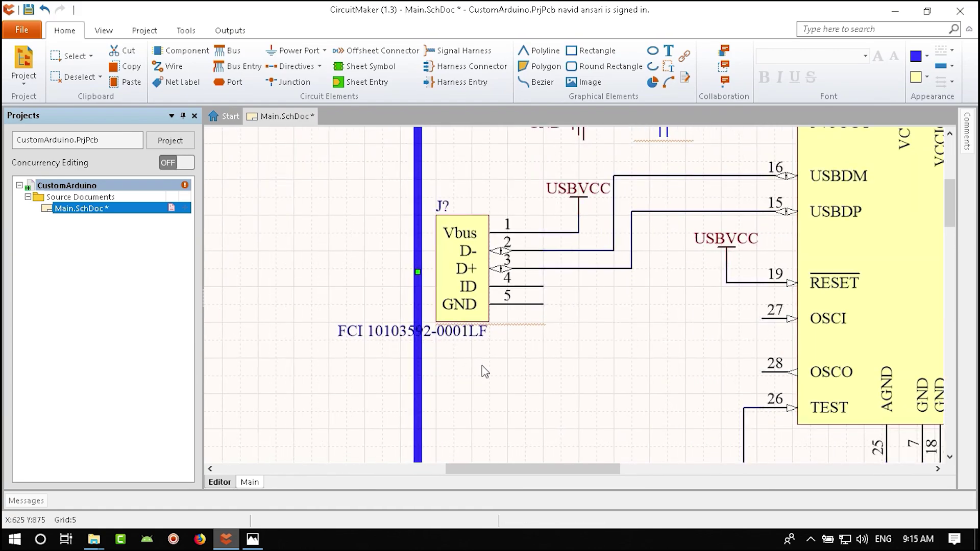
left_click_drag(447, 335, 537, 335)
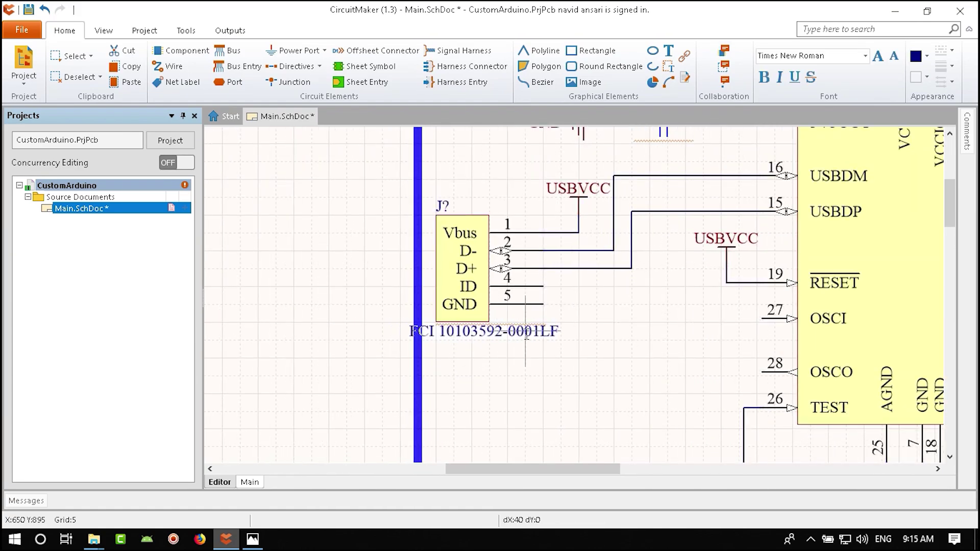
- Move the USB 2 Serial(UART) section title to the right
scroll(548, 306, "down", 2, "ctrl")
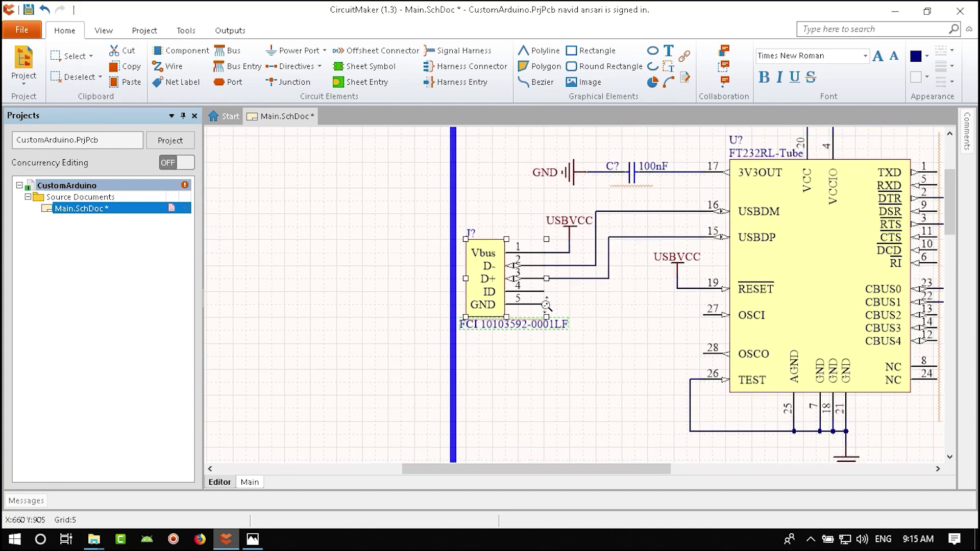
right_click_drag(392, 172, 330, 320)
left_click_drag(312, 300, 531, 301)
scroll(465, 309, "up", 3, "ctrl")
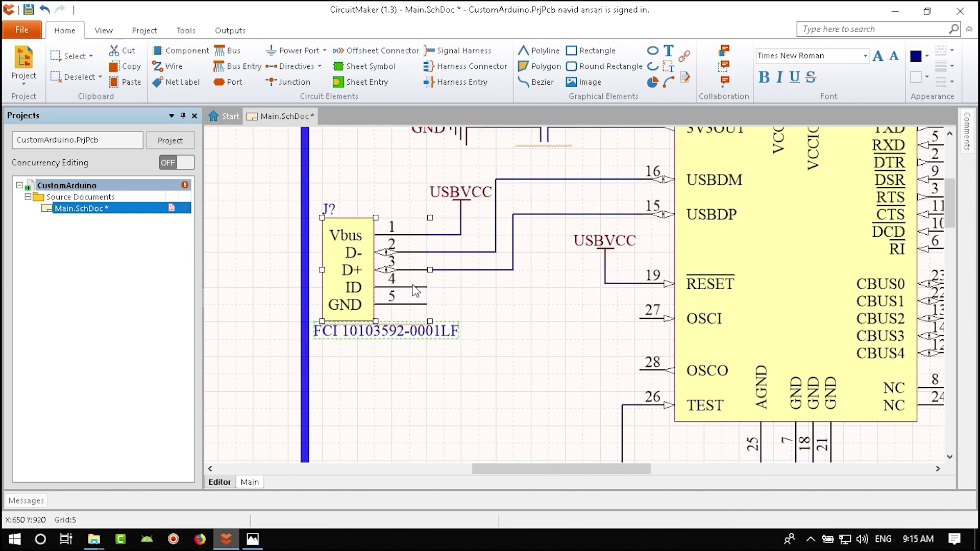
scroll(657, 394, "down", 3)
scroll(477, 350, "up", 3)
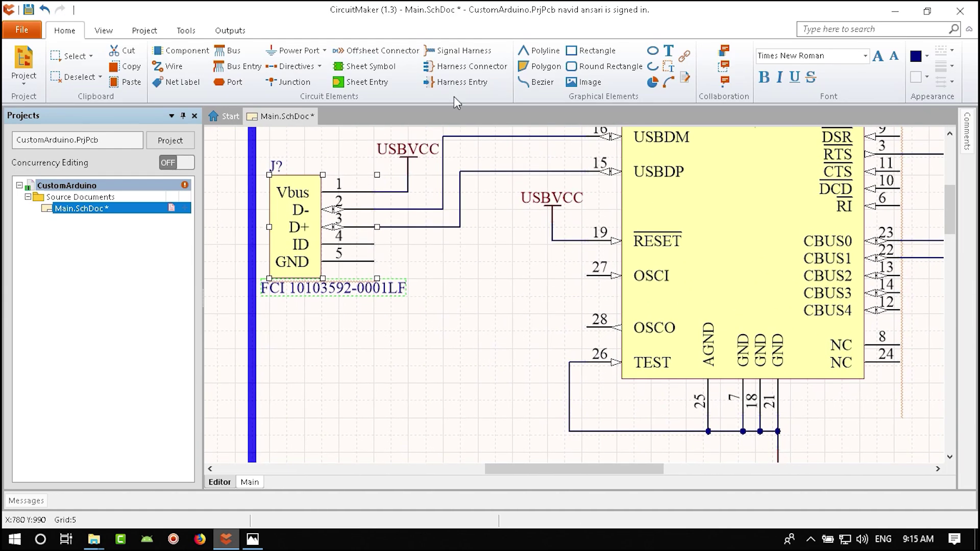
- Route a wire from J? GND pin 5 down to the ground line under the FT232RL
left_click(170, 71)
left_click(374, 261)
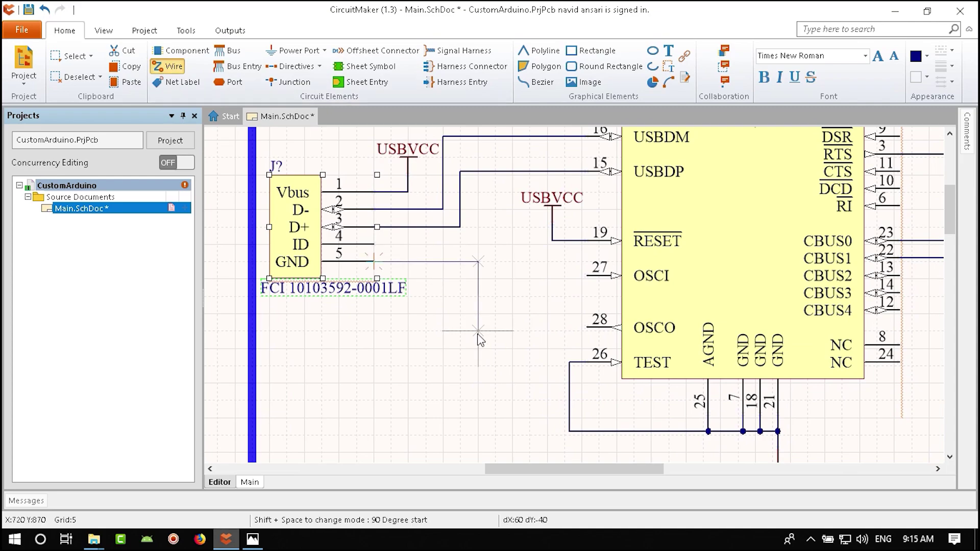
left_click(478, 434)
left_click(572, 433)
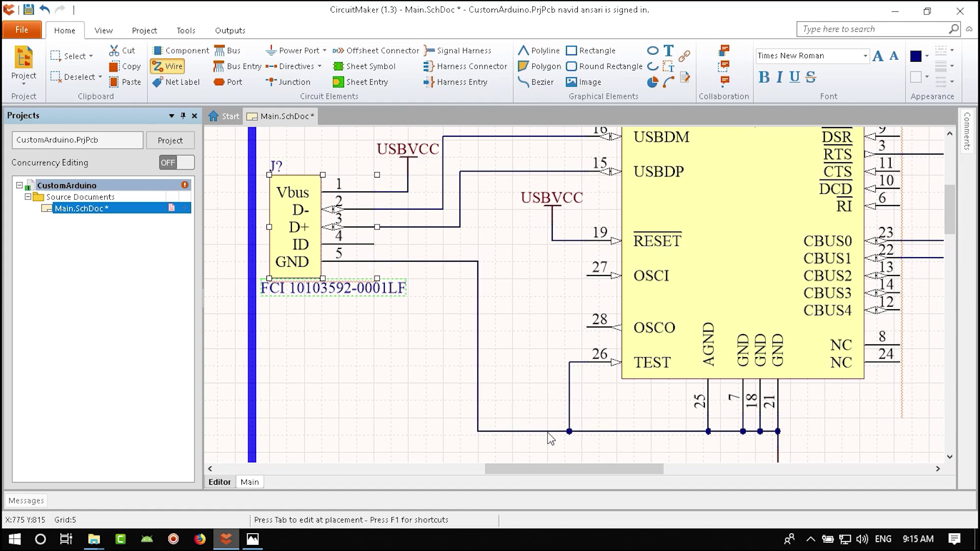
right_click(522, 351)
scroll(522, 351, "down", 3, "ctrl")
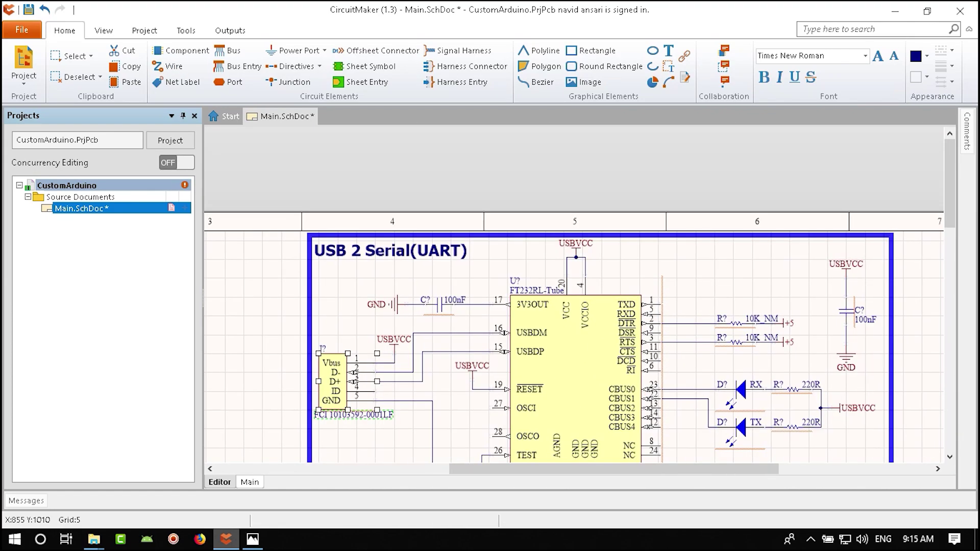
scroll(674, 259, "up", 2, "ctrl")
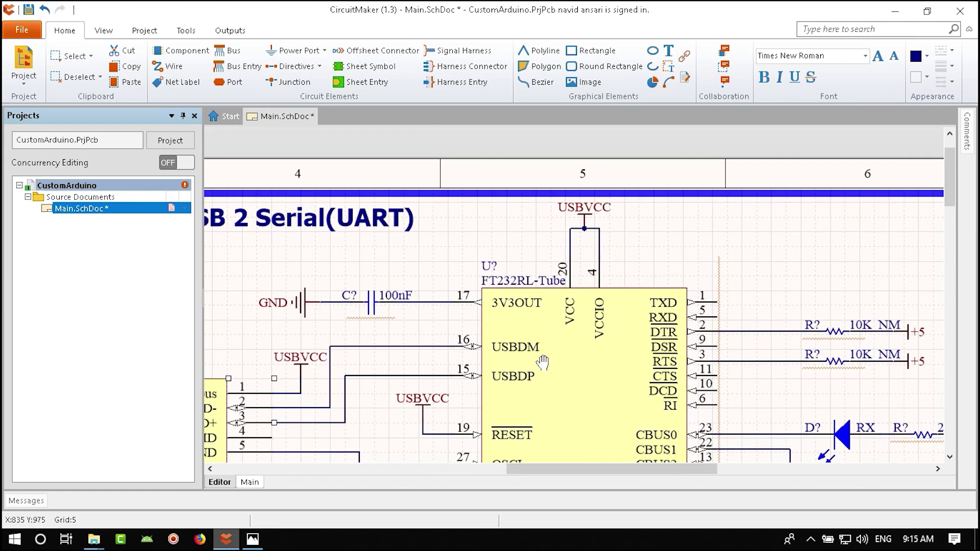
right_click_drag(542, 362, 572, 262)
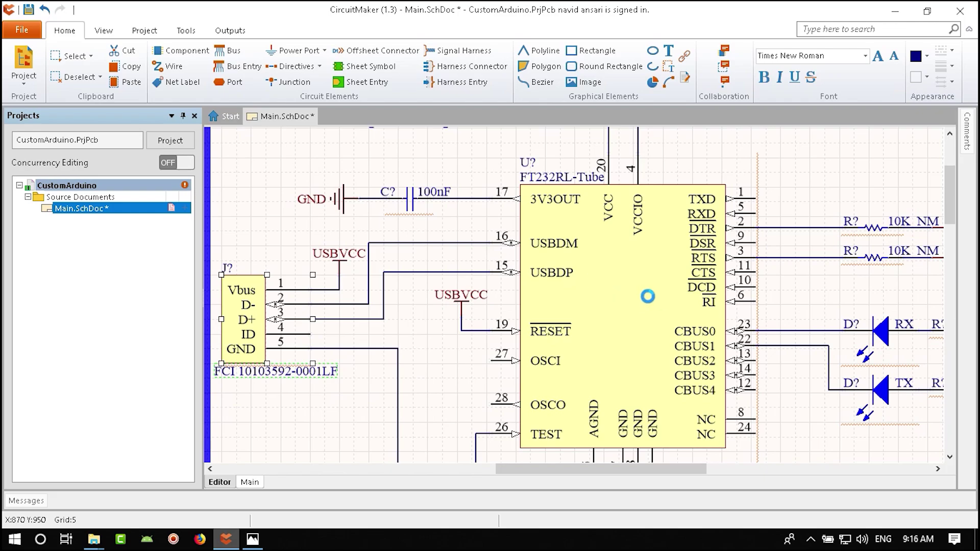
scroll(640, 324, "down", 2, "ctrl")
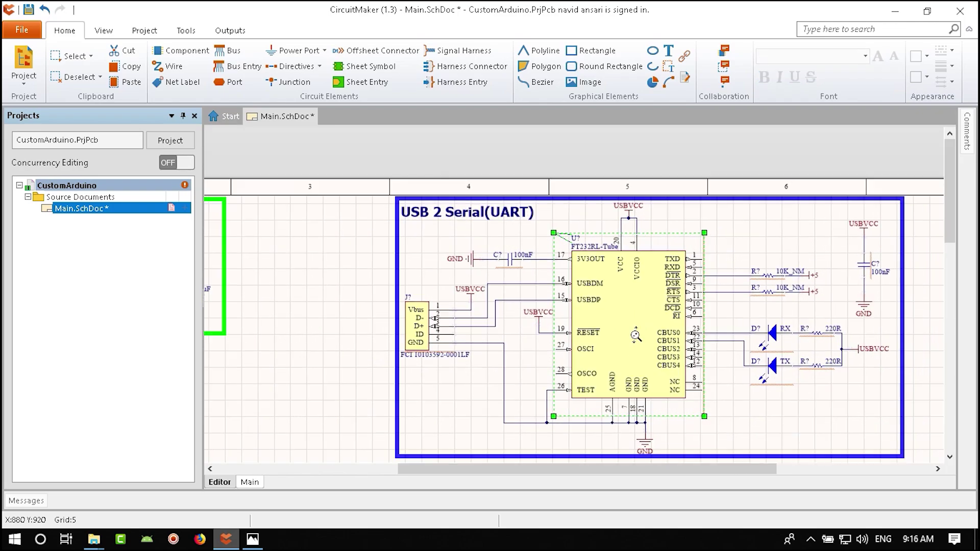
left_click_drag(890, 210, 536, 453)
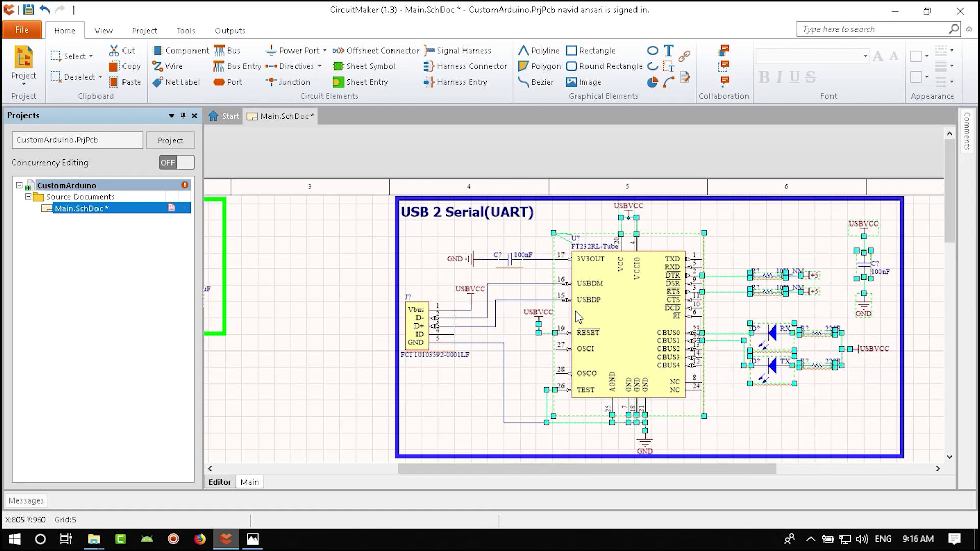
scroll(613, 314, "up", 4, "ctrl")
right_click_drag(634, 323, 465, 318)
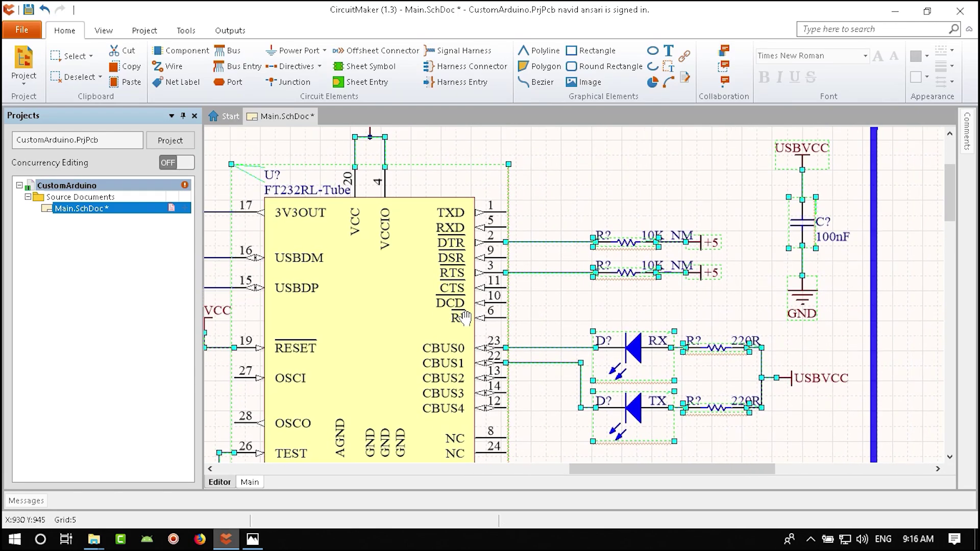
mouse_move(459, 317)
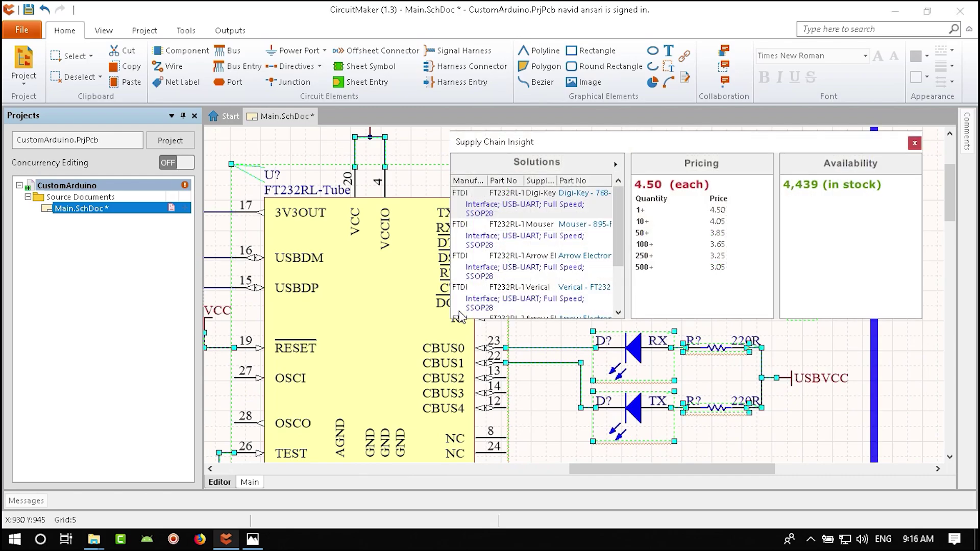
right_click_drag(500, 317, 728, 364)
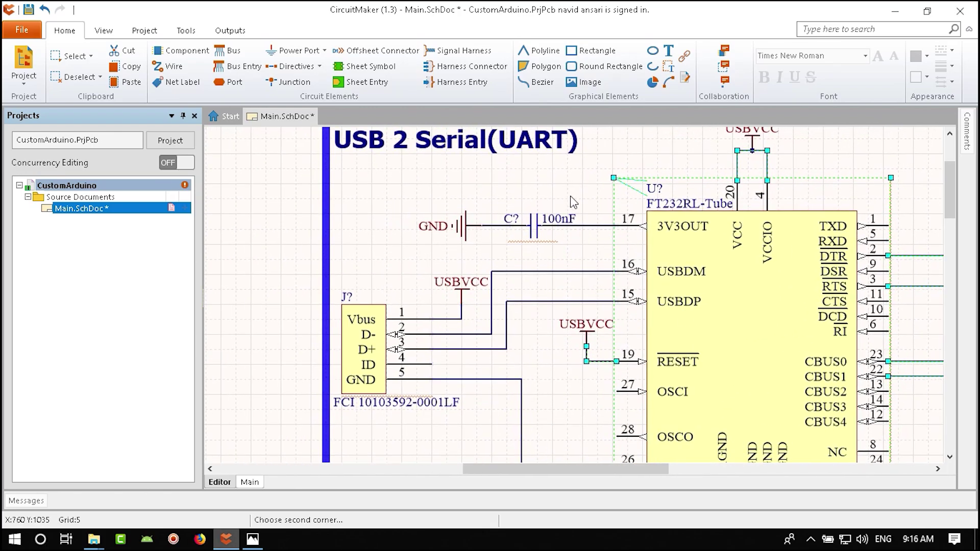
right_click_drag(531, 344, 527, 212)
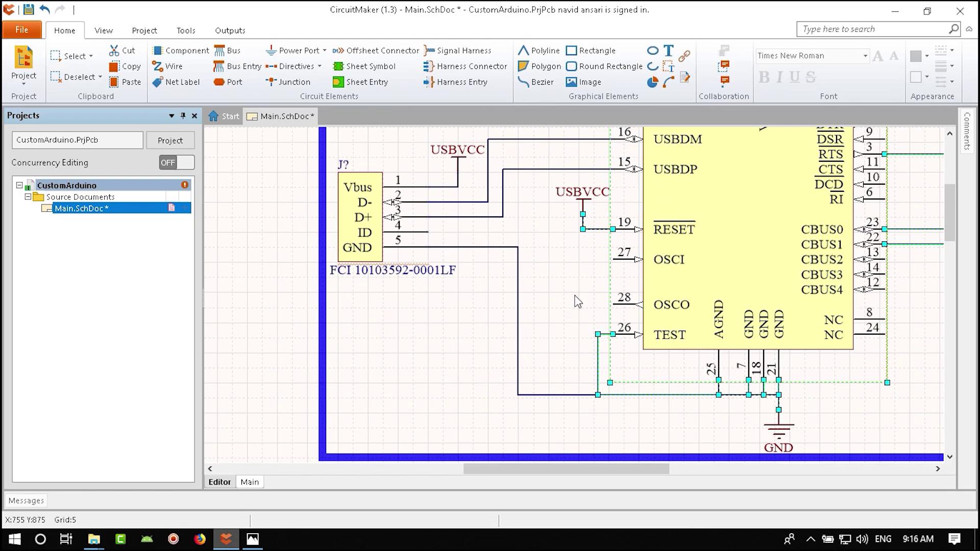
scroll(741, 269, "down", 1, "ctrl")
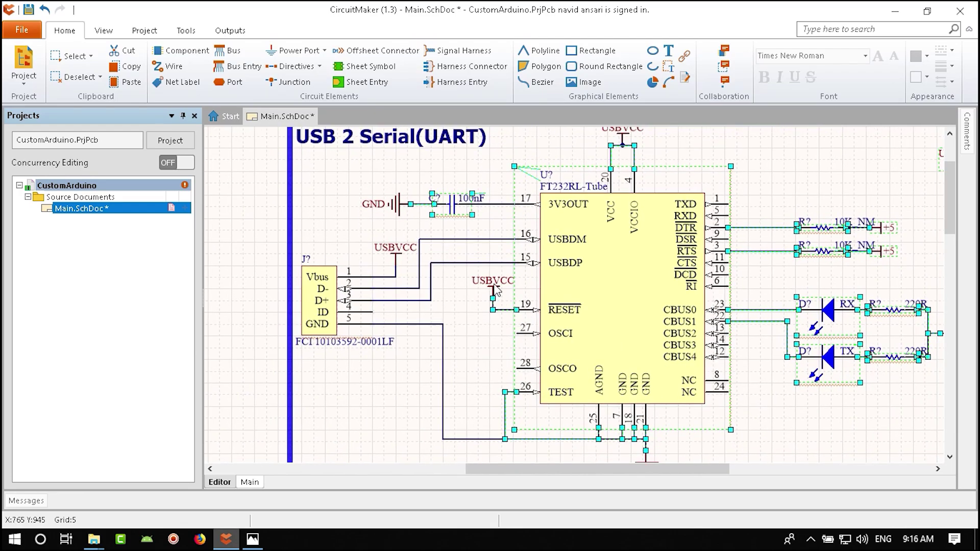
right_click_drag(648, 352, 583, 252)
scroll(597, 360, "up", 3)
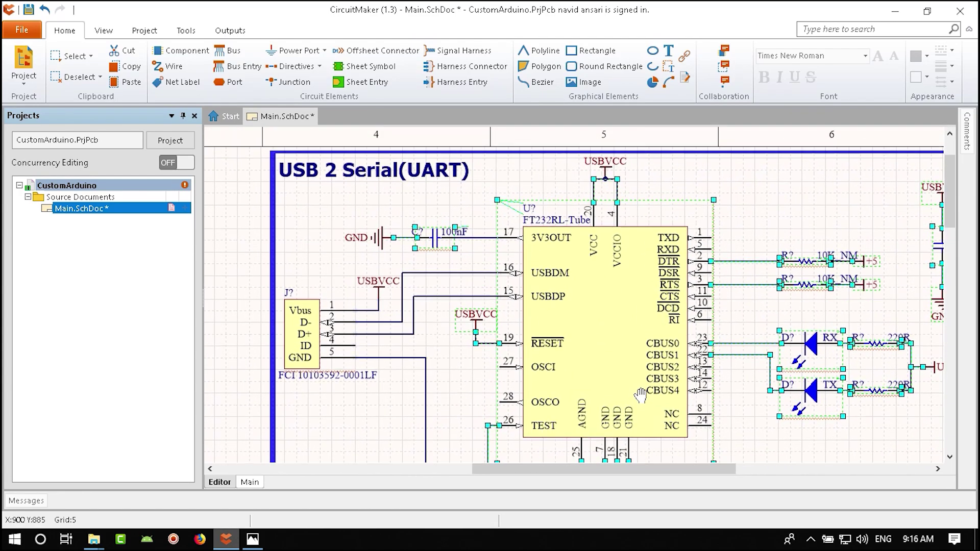
scroll(395, 272, "up", 2, "ctrl")
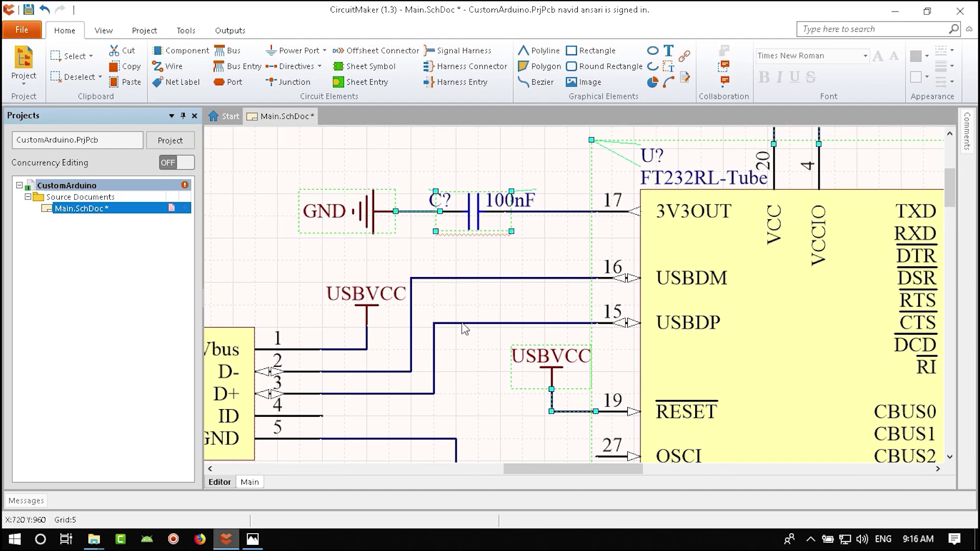
right_click_drag(589, 358, 281, 347)
scroll(637, 281, "down", 2, "ctrl")
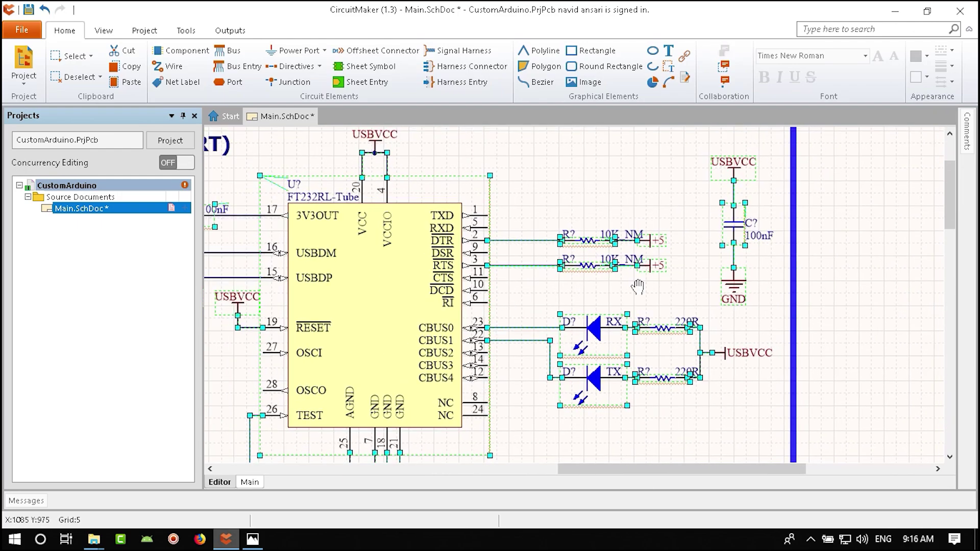
right_click_drag(636, 280, 755, 270)
scroll(611, 289, "down", 3, "ctrl")
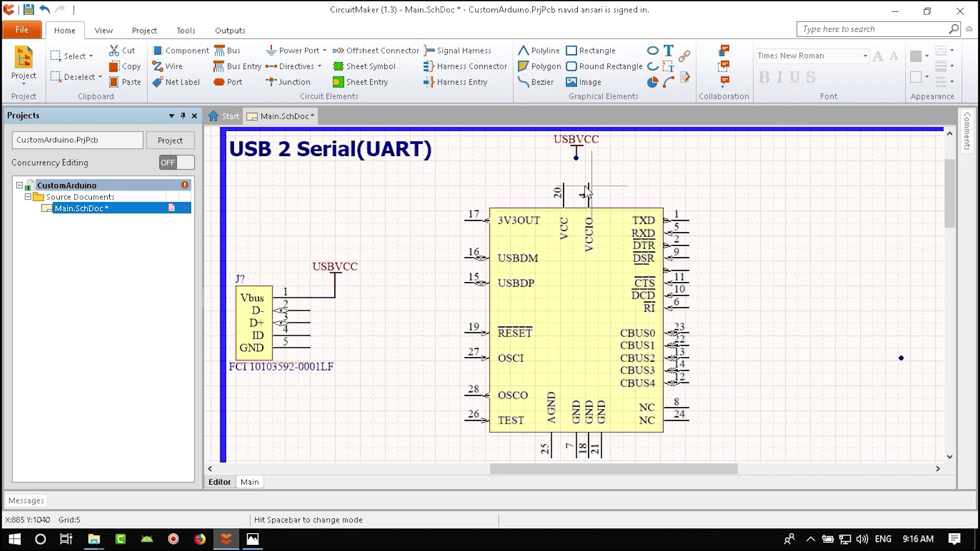
scroll(612, 289, "up", 2, "ctrl")
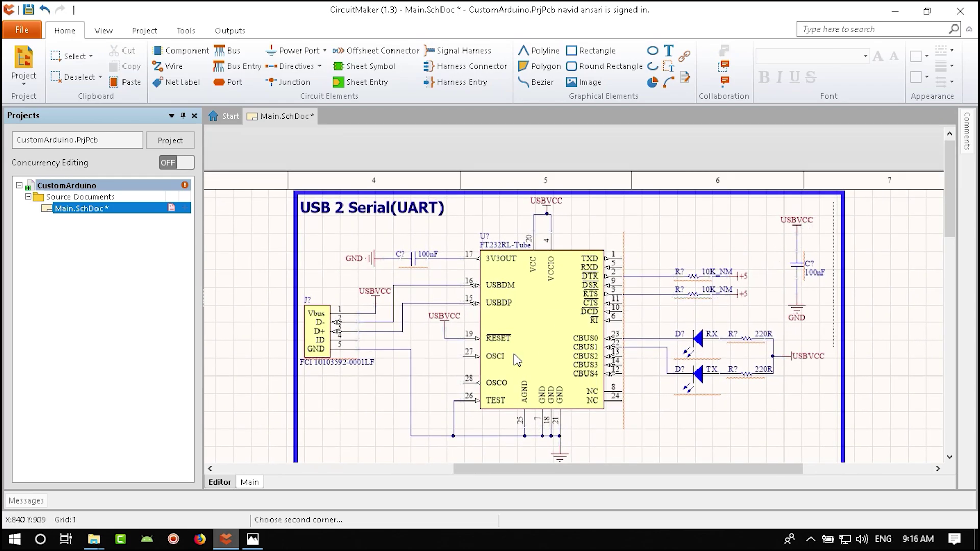
- Box-select the FT232RL block's parts, add capacitor C?, and review the surrounding circuit
scroll(464, 440, "down", 3)
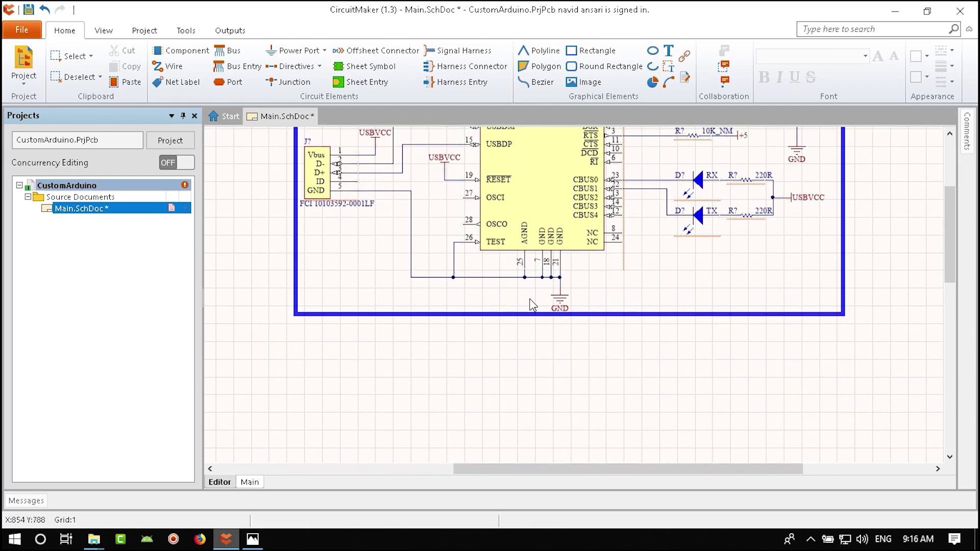
scroll(533, 304, "up", 3)
scroll(532, 305, "right", 1, "shift")
left_click_drag(714, 215, 345, 464)
scroll(354, 212, "up", 2, "ctrl")
left_click(351, 250, "shift")
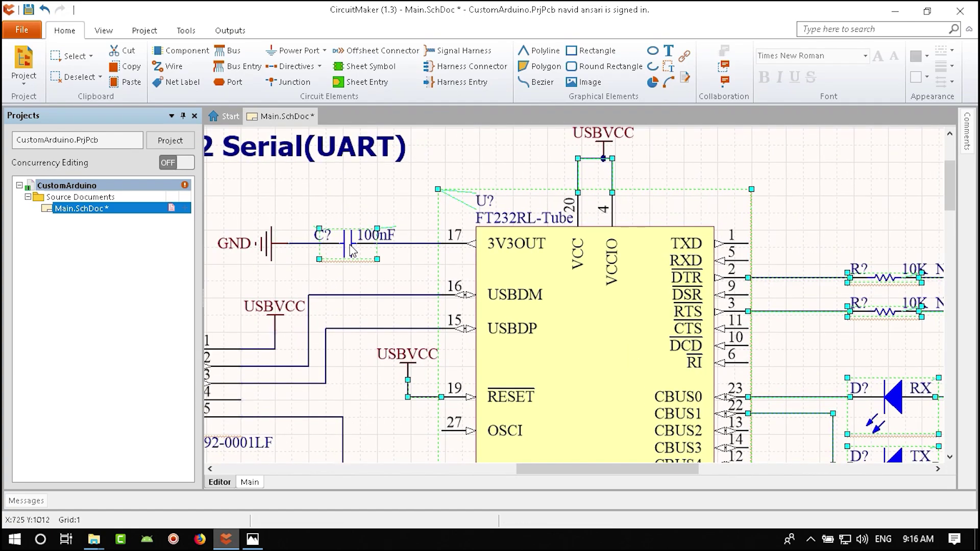
right_click_drag(309, 363, 403, 247)
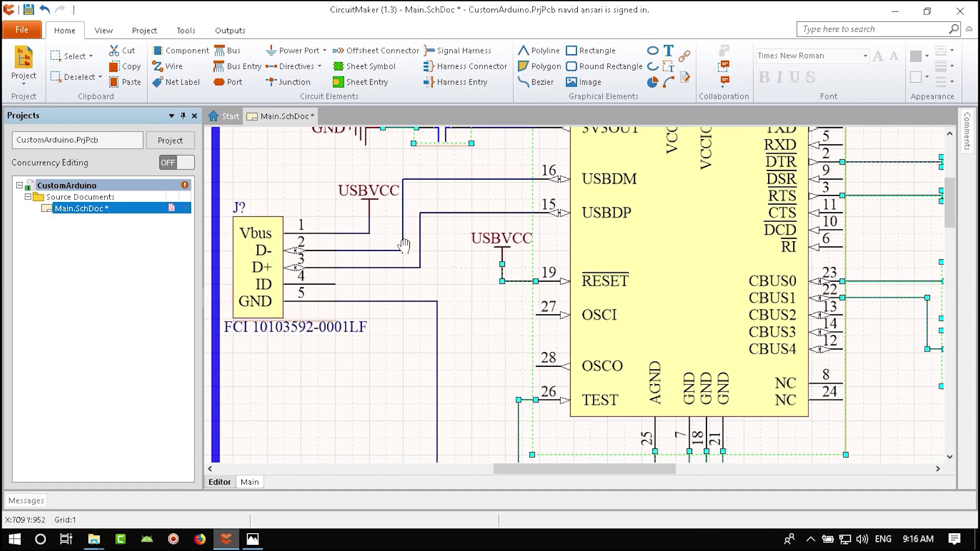
right_click_drag(489, 296, 417, 275)
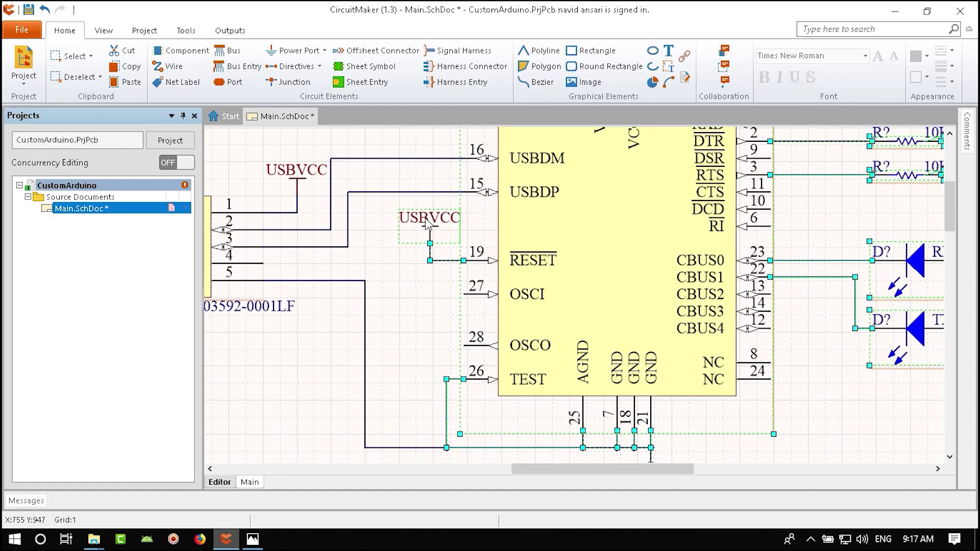
right_click_drag(428, 225, 194, 137)
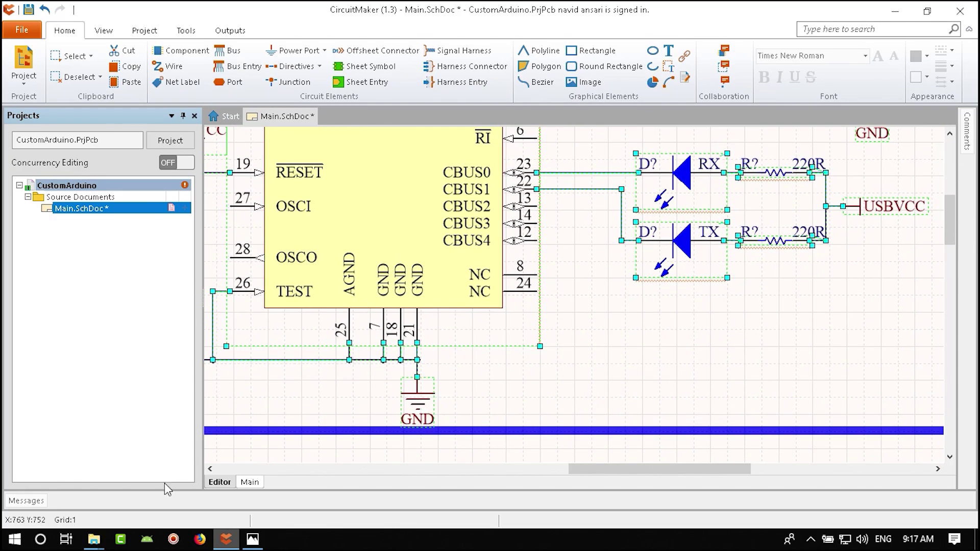
right_click_drag(653, 316, 428, 465)
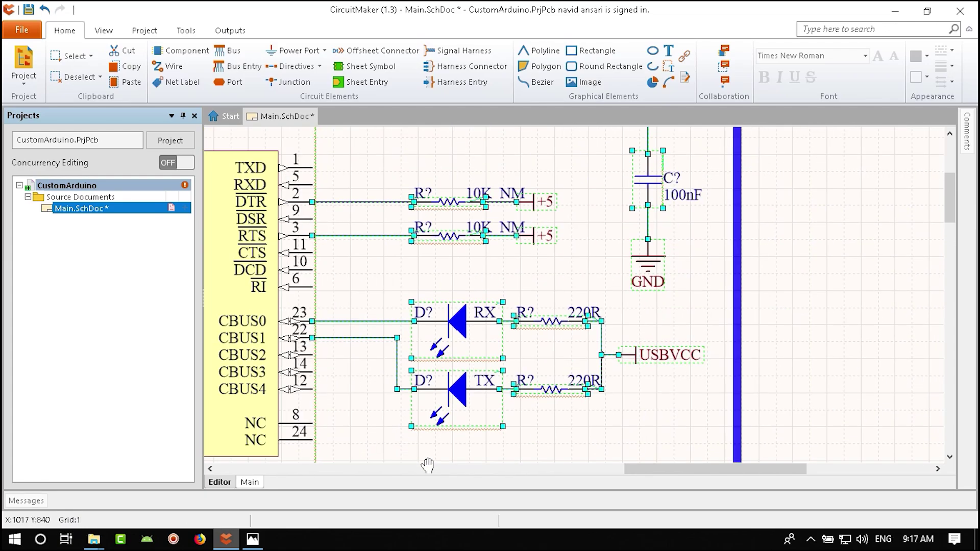
right_click_drag(696, 341, 817, 460)
right_click_drag(262, 321, 469, 312)
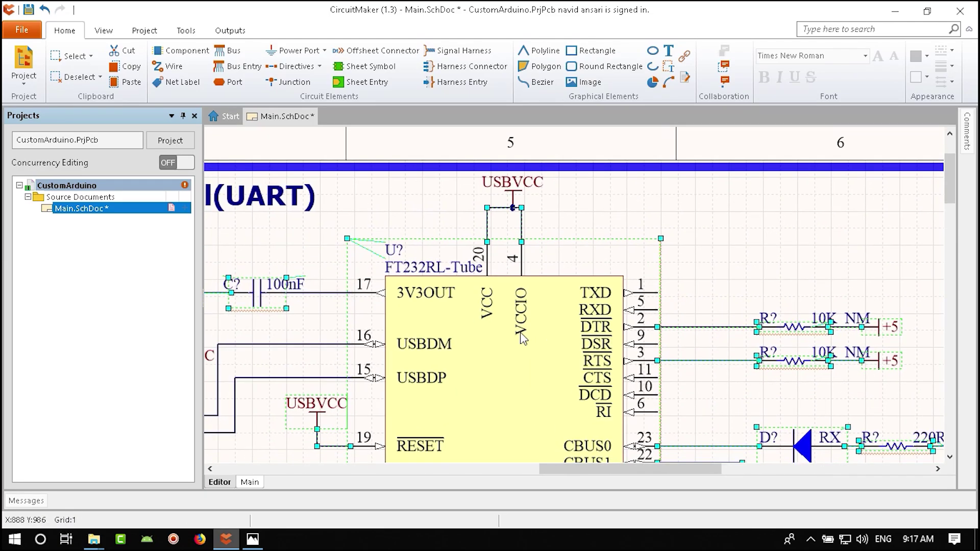
scroll(468, 311, "up", 1, "ctrl")
scroll(468, 311, "up", 1, "ctrl")
- Select USBVCC, capacitor C? and the GND wire, and shift the group slightly right
key("ctrl+w")
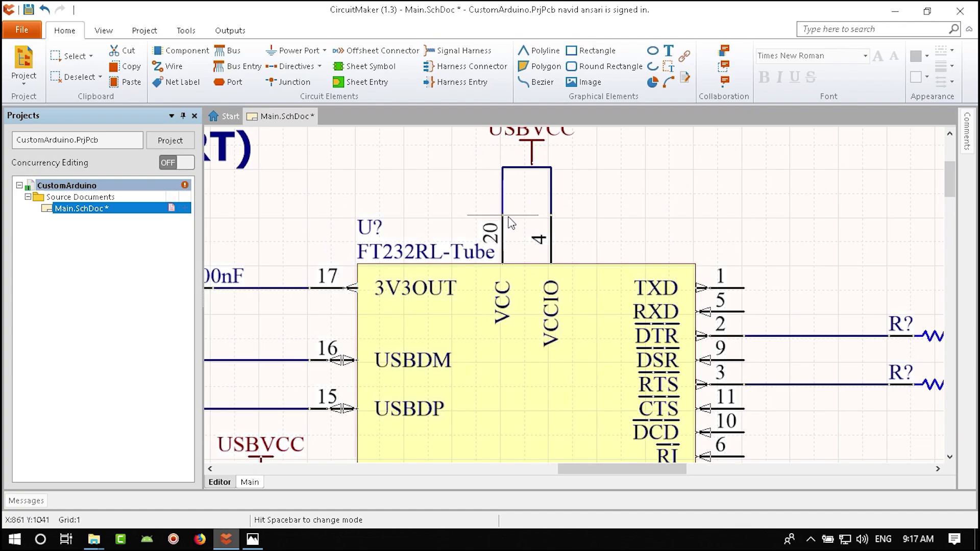
scroll(503, 225, "down", 1, "ctrl")
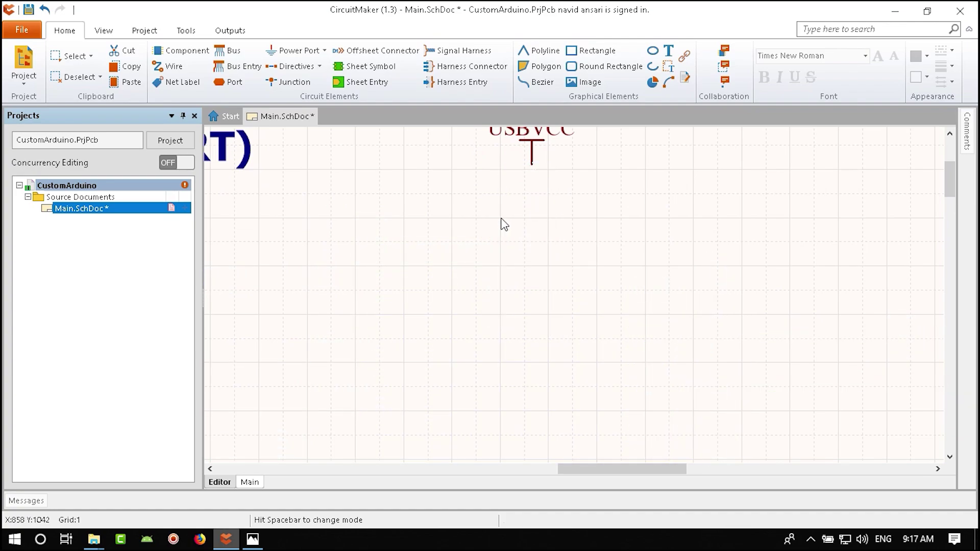
scroll(515, 251, "down", 3, "ctrl")
scroll(456, 322, "up", 2, "ctrl")
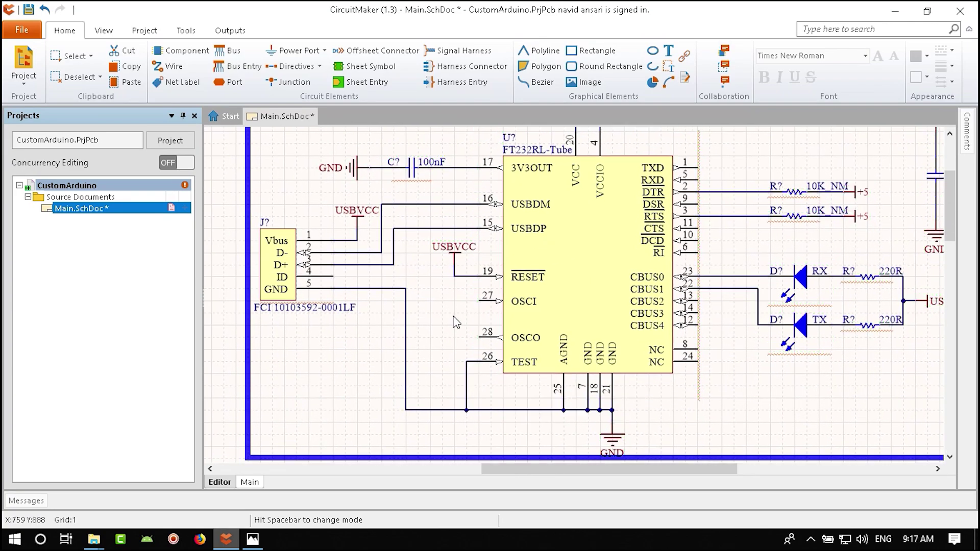
right_click_drag(748, 327, 488, 369)
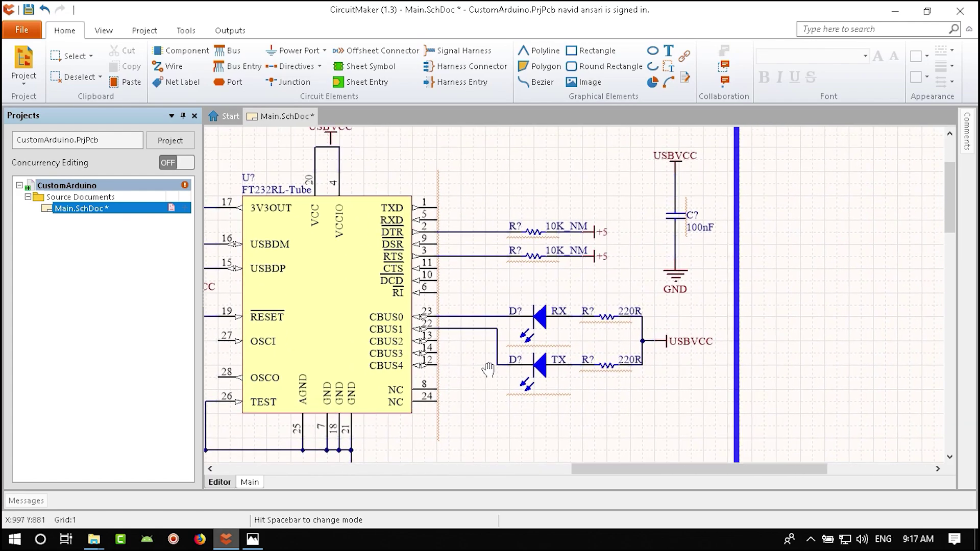
scroll(687, 201, "up", 3, "ctrl")
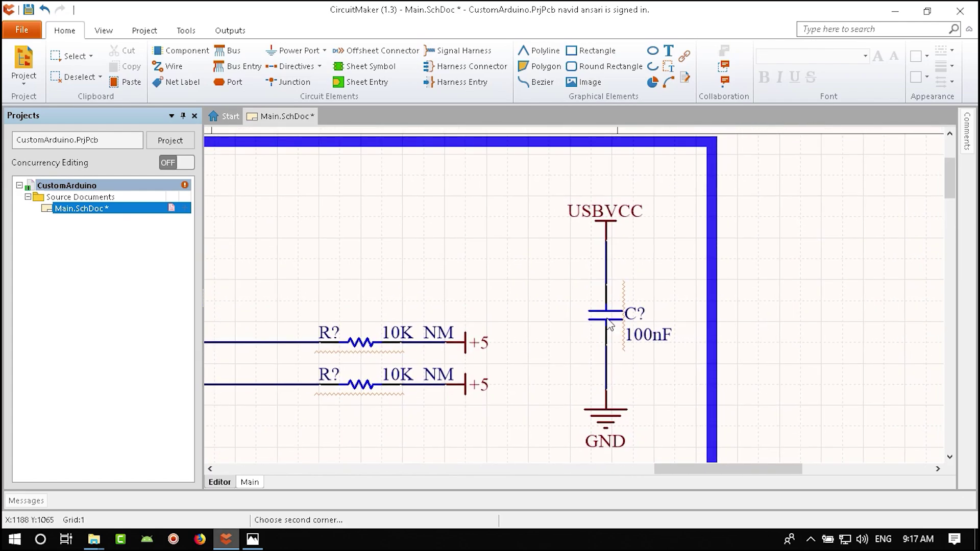
left_click_drag(672, 184, 573, 447)
left_click(609, 390, "shift")
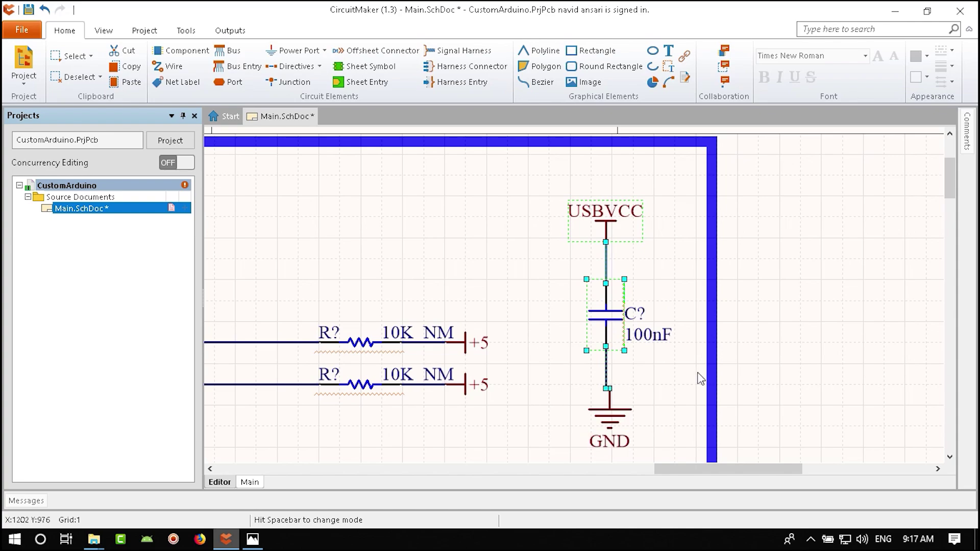
left_click_drag(613, 320, 612, 364)
- Save Main.SchDoc and pan across the UART block to check the layout
scroll(636, 369, "down", 2, "ctrl")
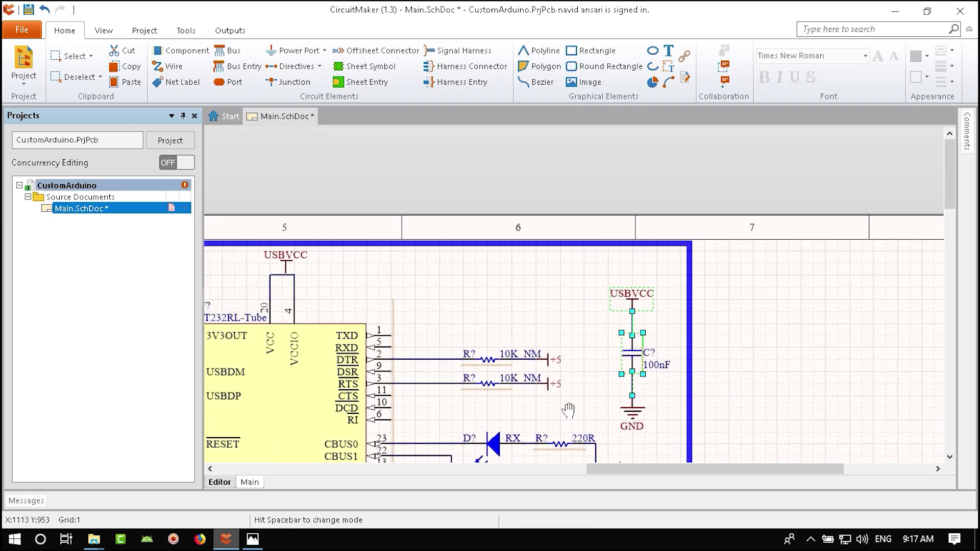
scroll(637, 369, "up", 1, "ctrl")
right_click_drag(637, 368, 726, 368)
scroll(446, 386, "down", 3, "ctrl")
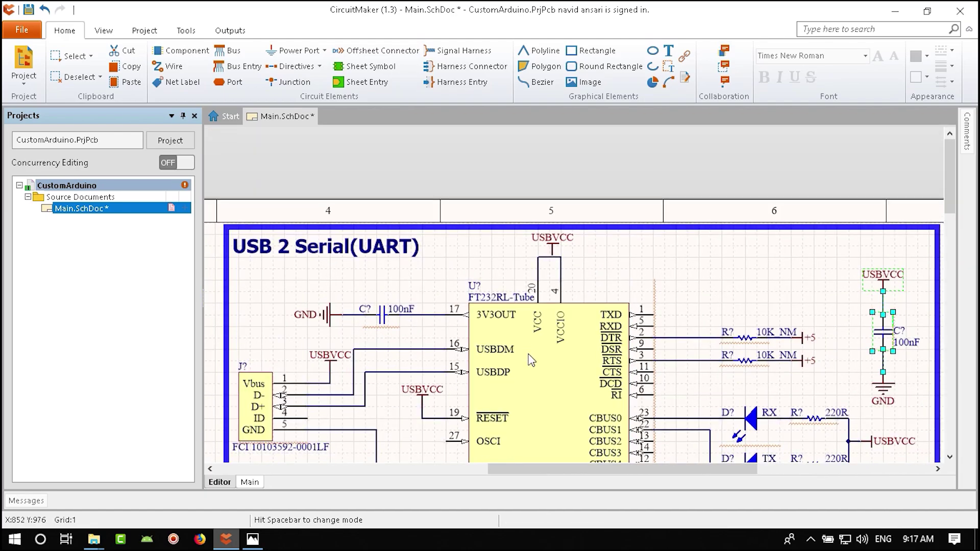
key("ctrl+s")
right_click_drag(445, 382, 569, 304)
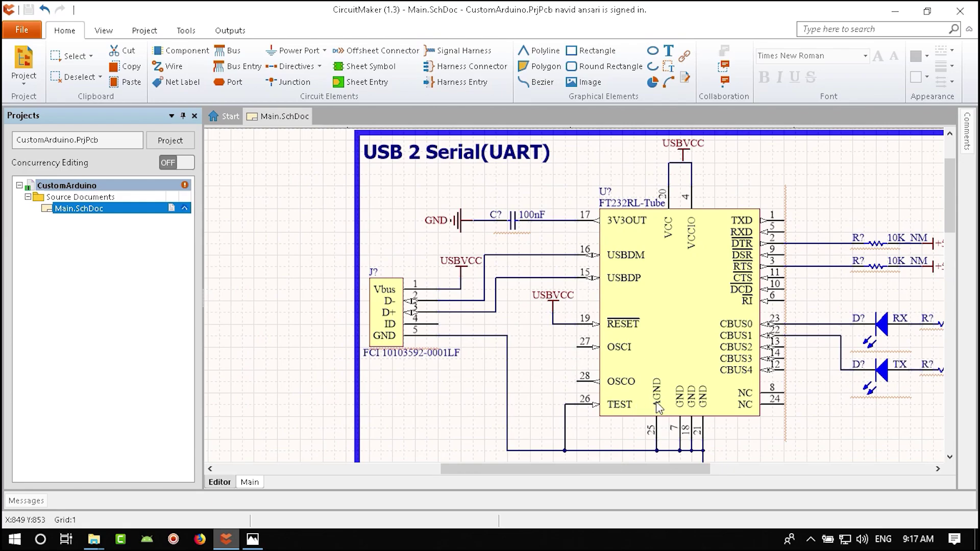
right_click_drag(659, 406, 624, 343)
right_click_drag(467, 297, 527, 348)
scroll(517, 334, "down", 3, "ctrl")
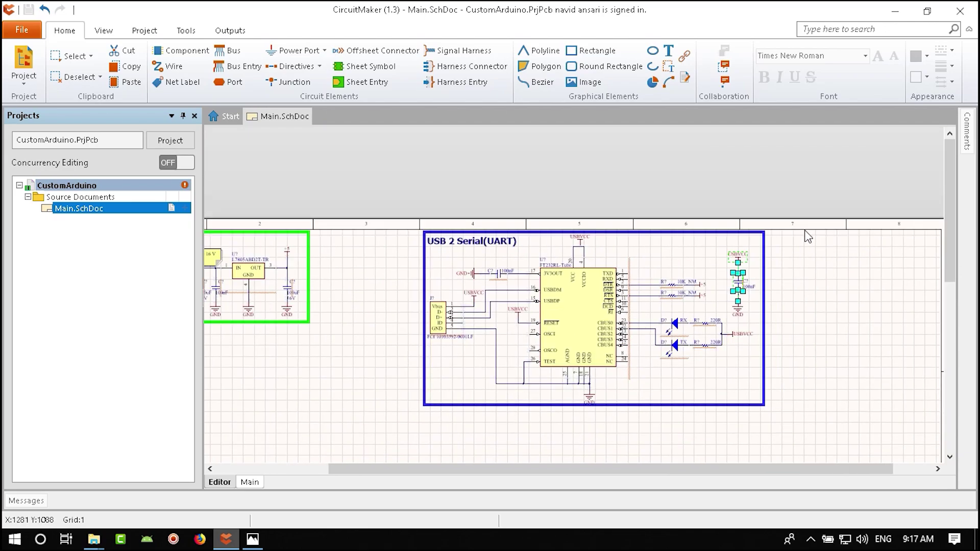
- Nudge the UART block left and attach USBVCC to the FT232RL's VCC/VCCIO supply wire
left_click(358, 454)
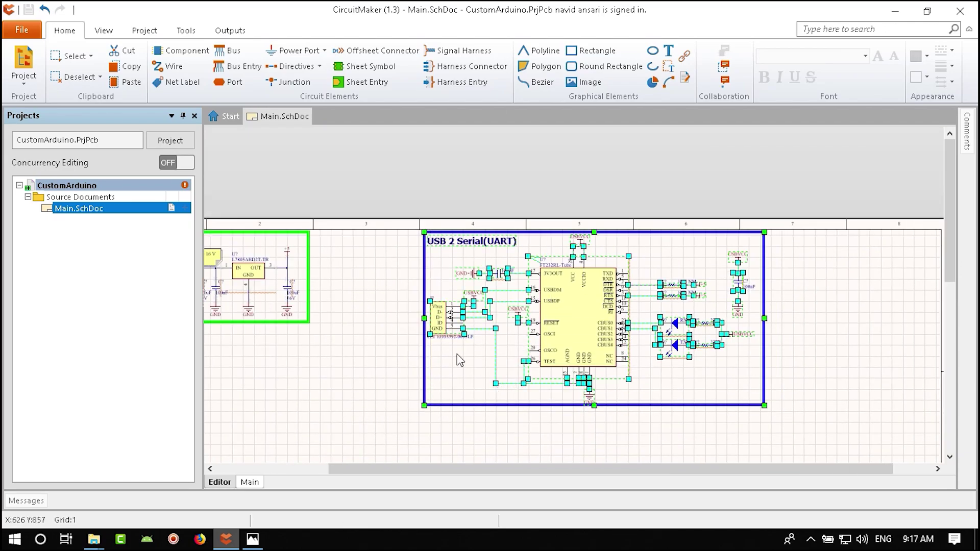
left_click_drag(586, 345, 464, 381)
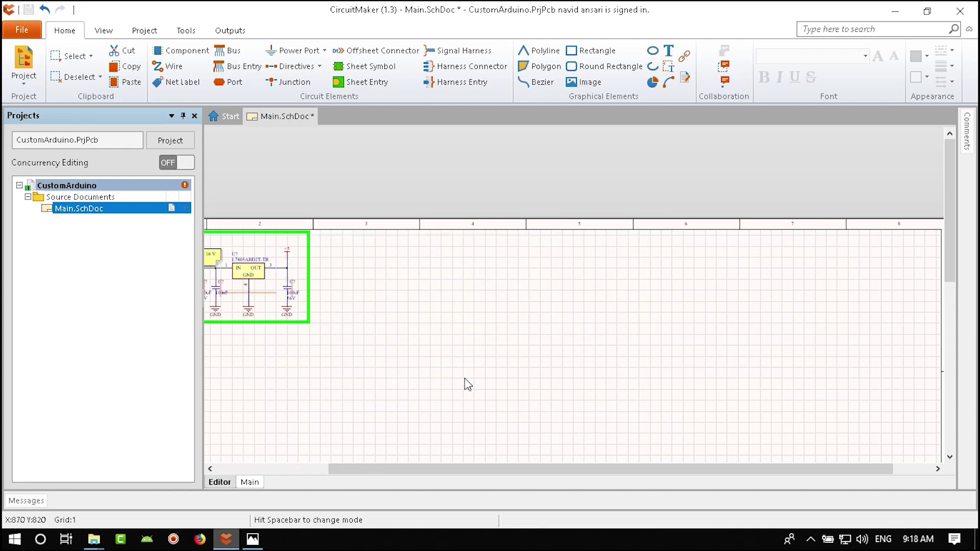
scroll(467, 314, "up", 4, "ctrl")
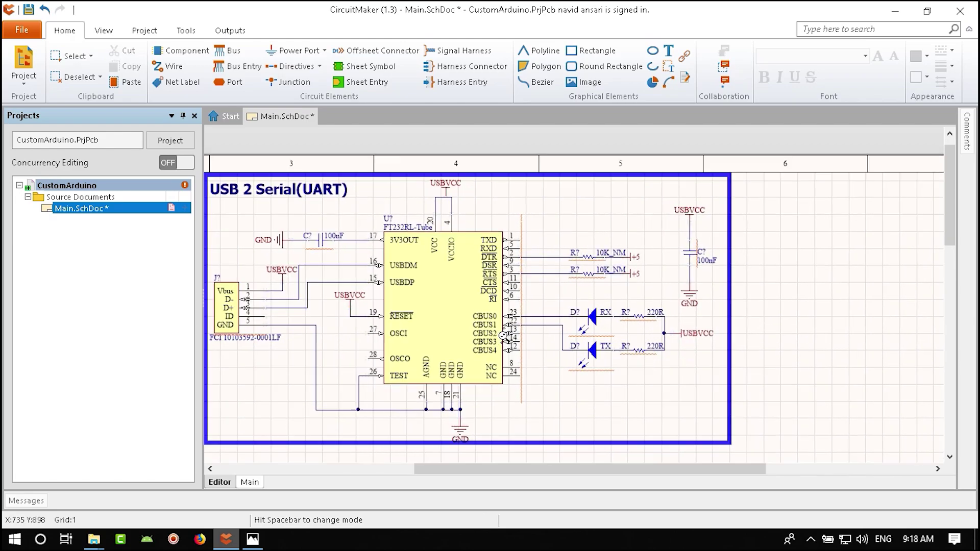
right_click_drag(463, 321, 487, 333)
scroll(520, 322, "up", 6, "ctrl")
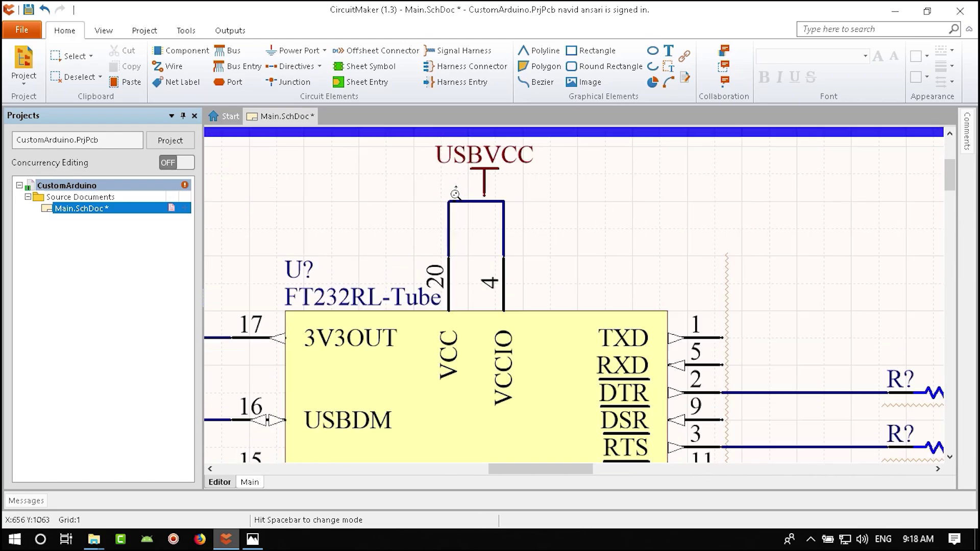
left_click_drag(508, 316, 493, 348)
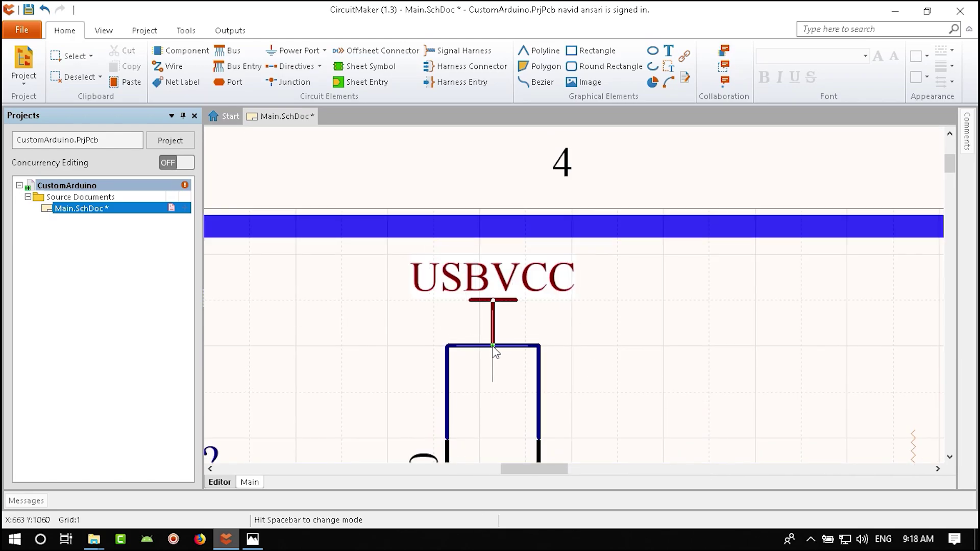
scroll(493, 352, "down", 5, "ctrl")
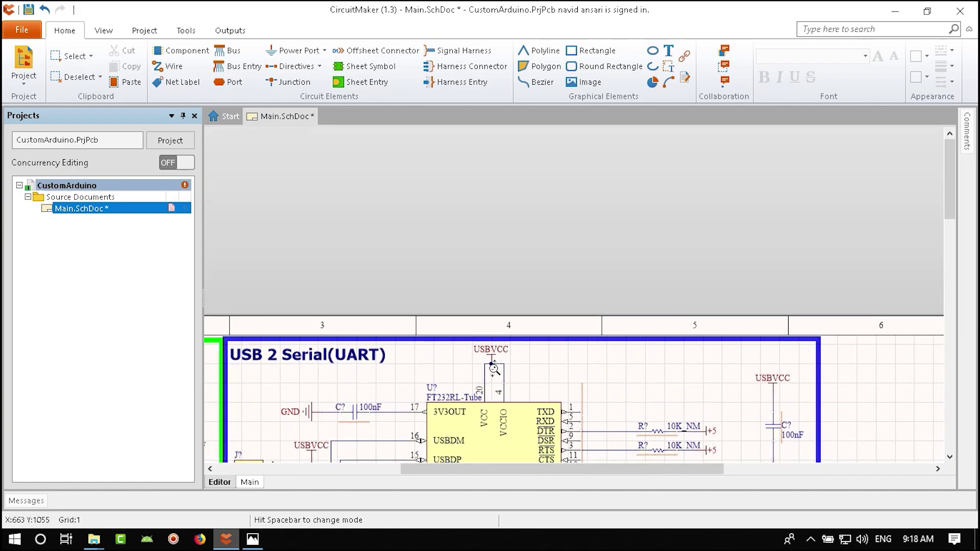
right_click_drag(486, 383, 552, 299)
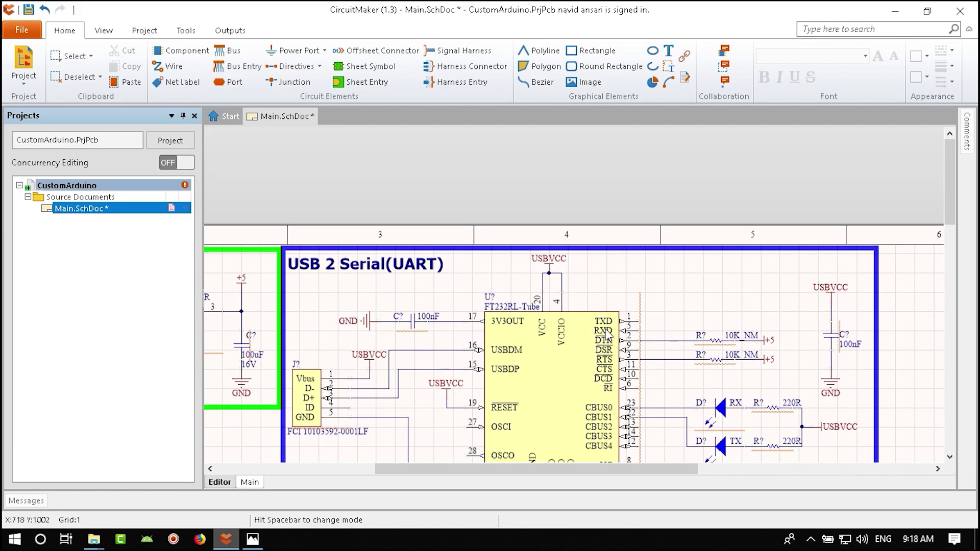
scroll(715, 245, "down", 4, "ctrl")
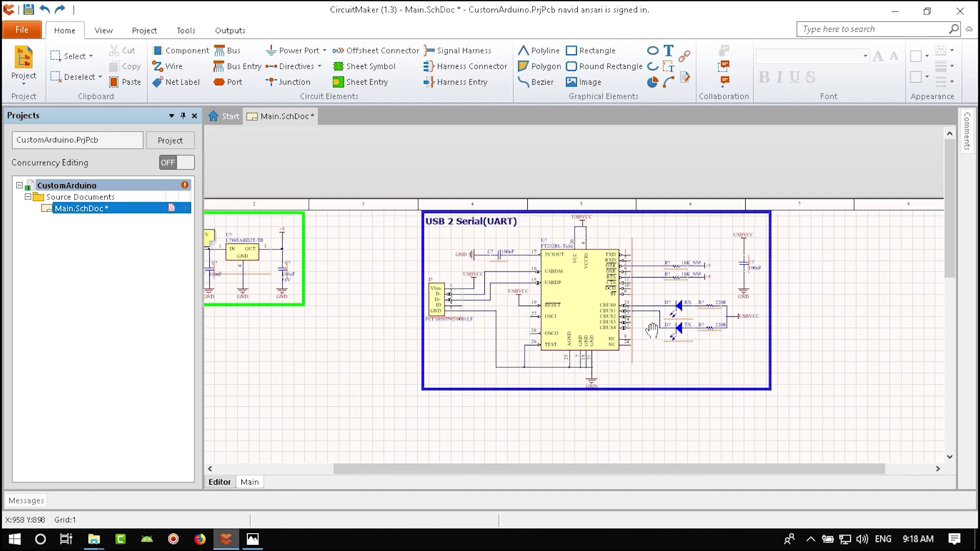
- Box-select the entire USB-Serial circuit and move it left toward the Power supply box
left_click_drag(773, 194, 376, 402)
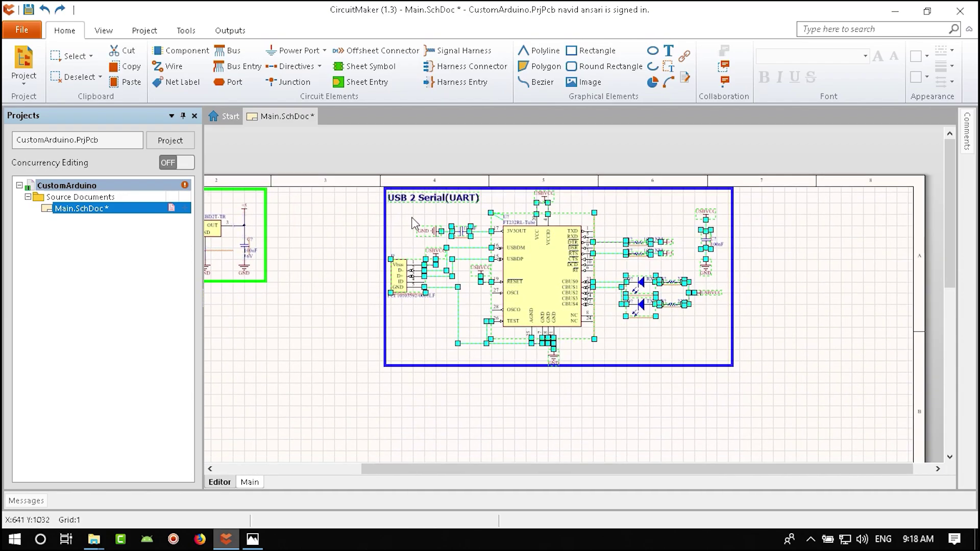
scroll(407, 215, "up", 3, "ctrl")
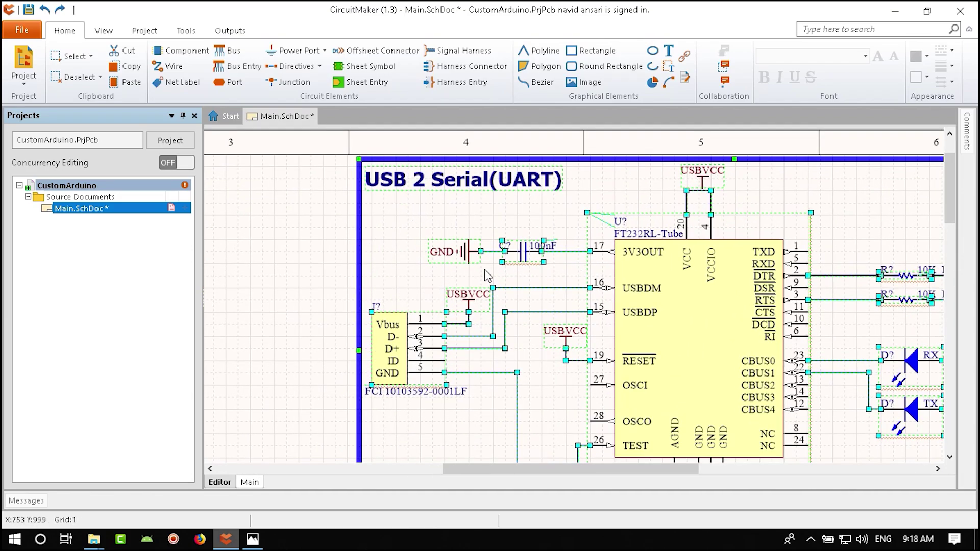
right_click_drag(488, 276, 696, 274)
left_click_drag(826, 274, 610, 273)
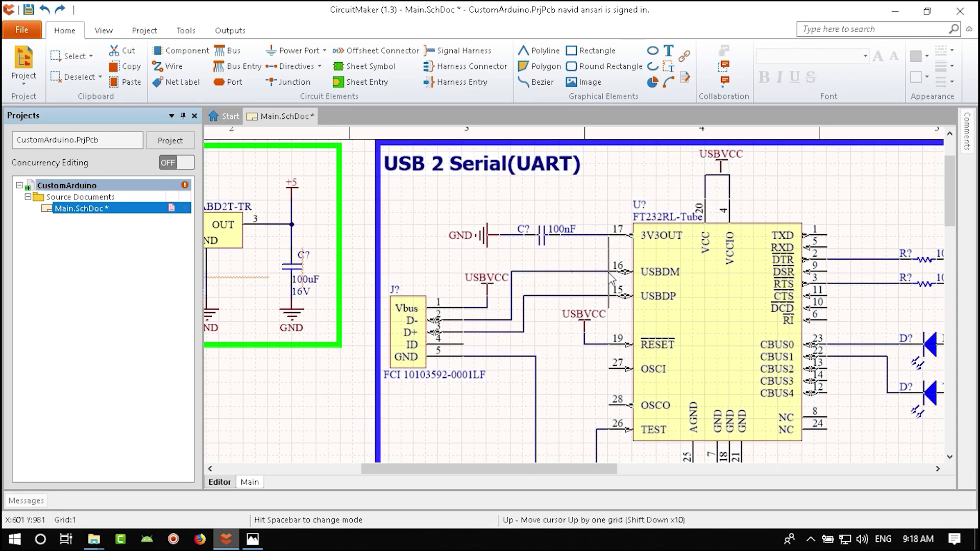
- Drop the UART block beside the Power supply, save Main.SchDoc, and zoom around to check
key("Escape")
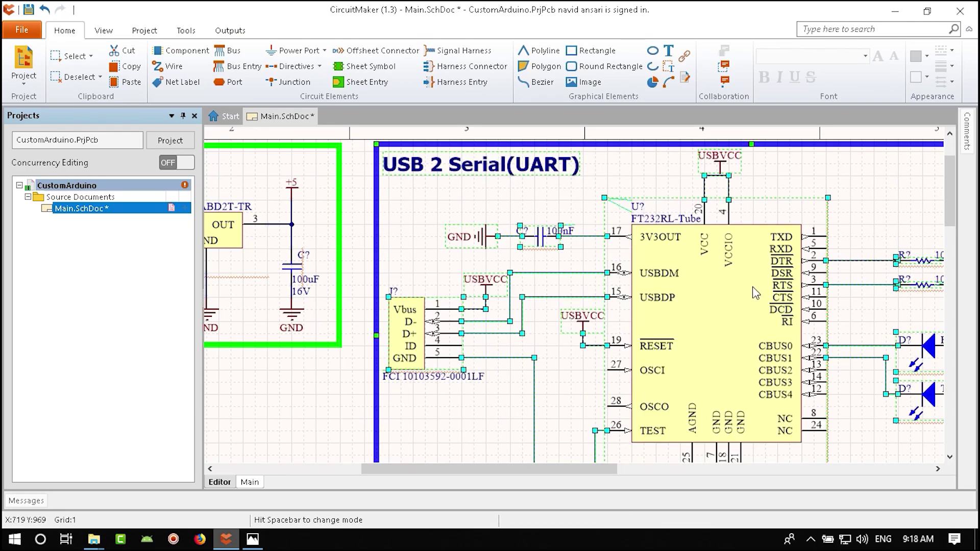
scroll(655, 148, "up", 2)
scroll(632, 179, "up", 4, "ctrl")
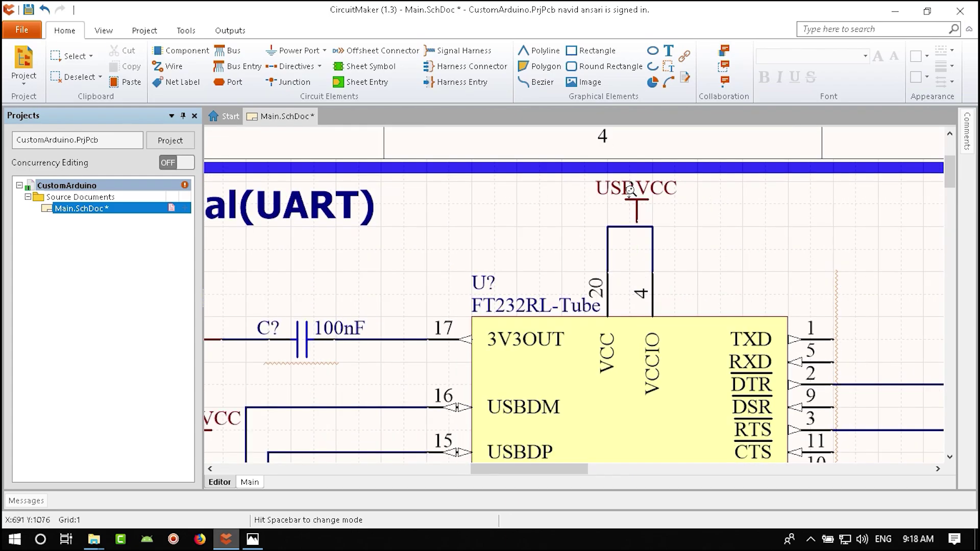
scroll(628, 282, "down", 4, "ctrl")
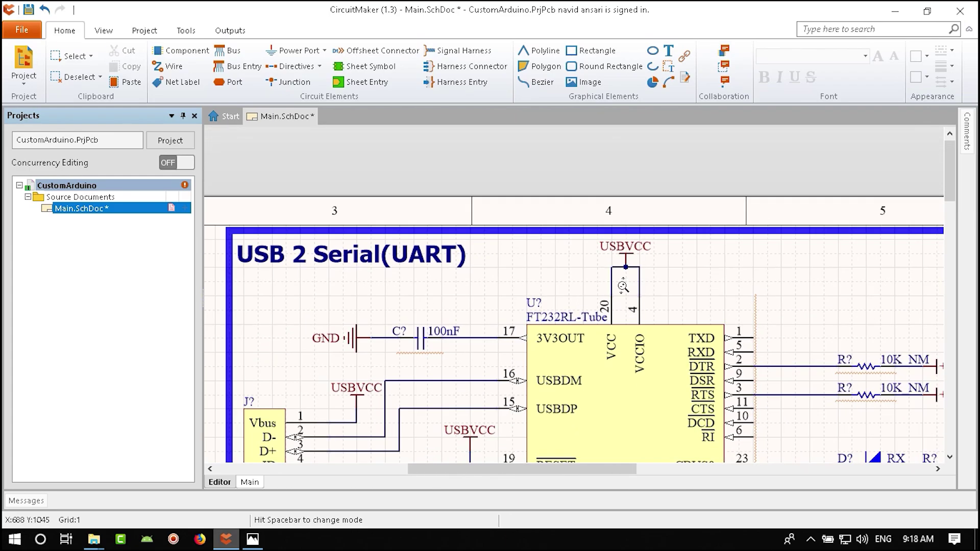
key("ctrl+s")
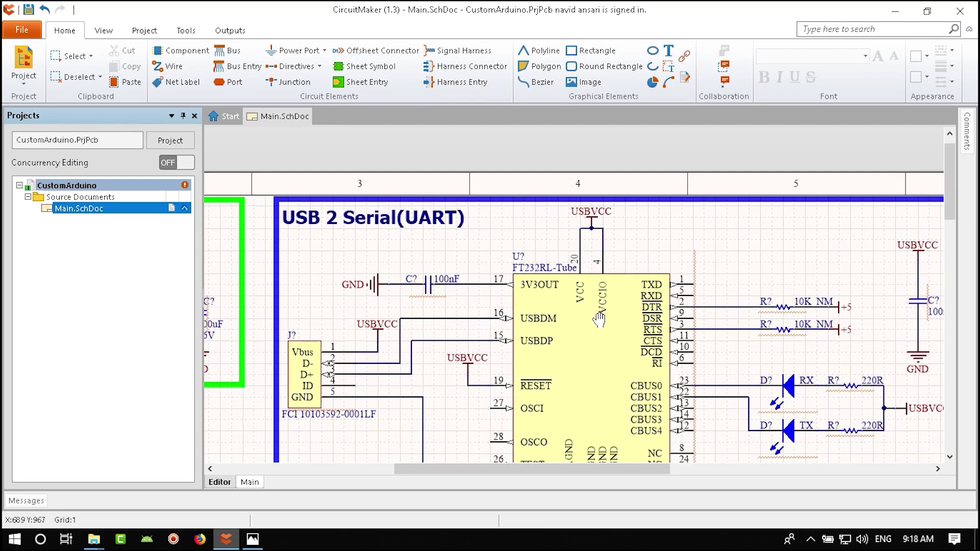
scroll(599, 202, "up", 6, "ctrl")
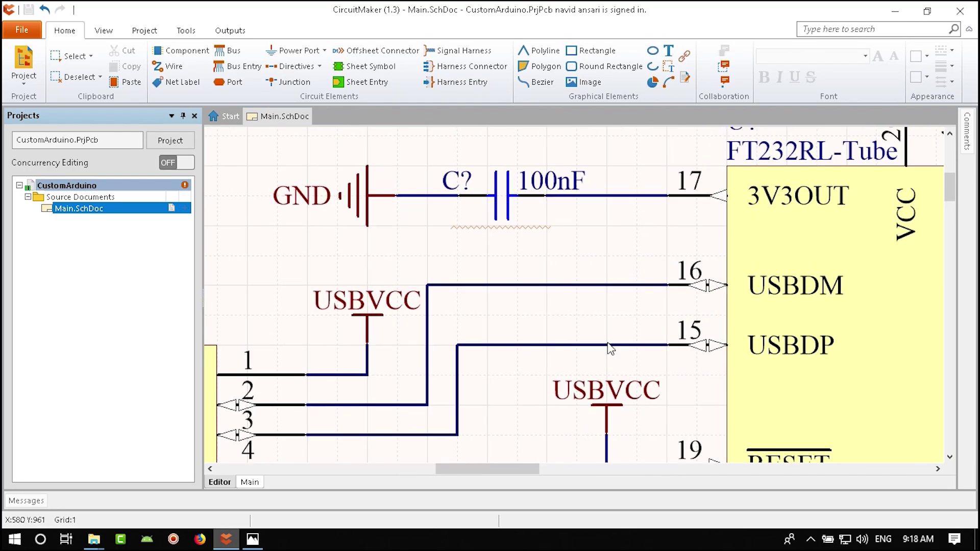
scroll(611, 349, "down", 10)
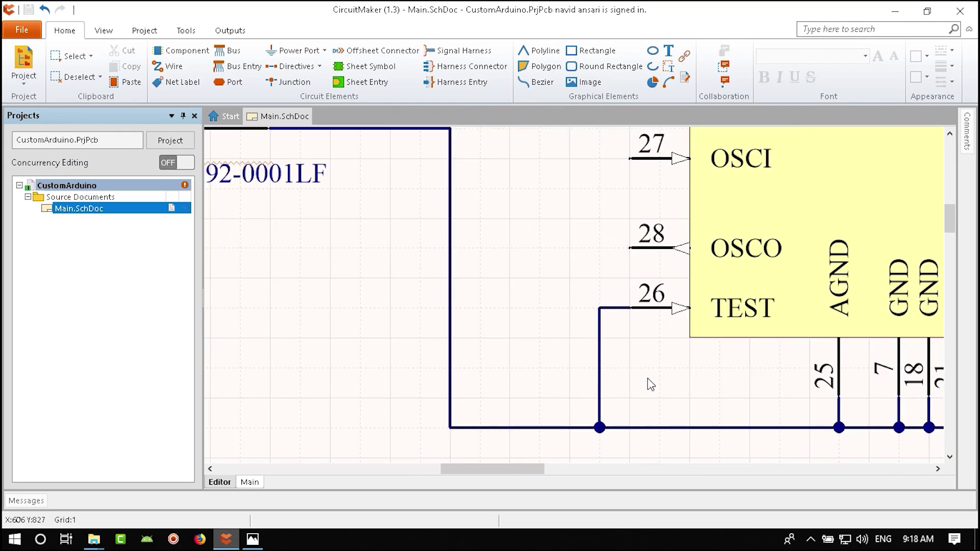
scroll(659, 368, "right", 8, "shift")
scroll(597, 396, "down", 2, "ctrl")
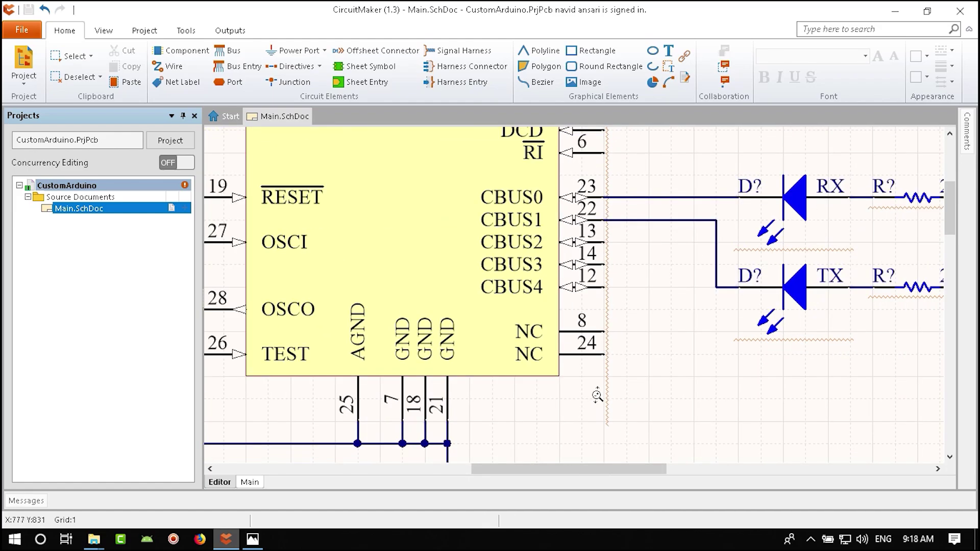
scroll(705, 394, "down", 3, "ctrl")
scroll(704, 352, "up", 5, "ctrl")
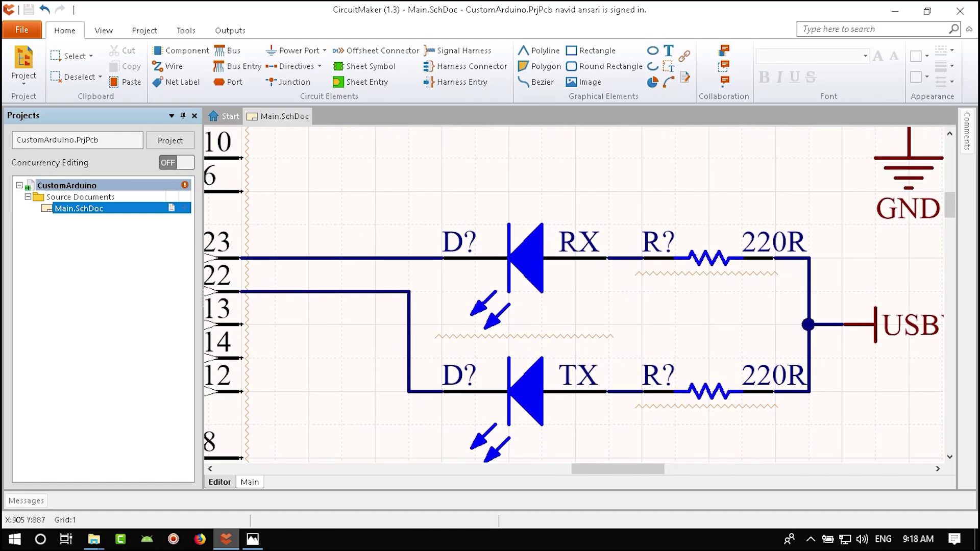
scroll(683, 307, "down", 3, "ctrl")
scroll(590, 326, "up", 5, "ctrl")
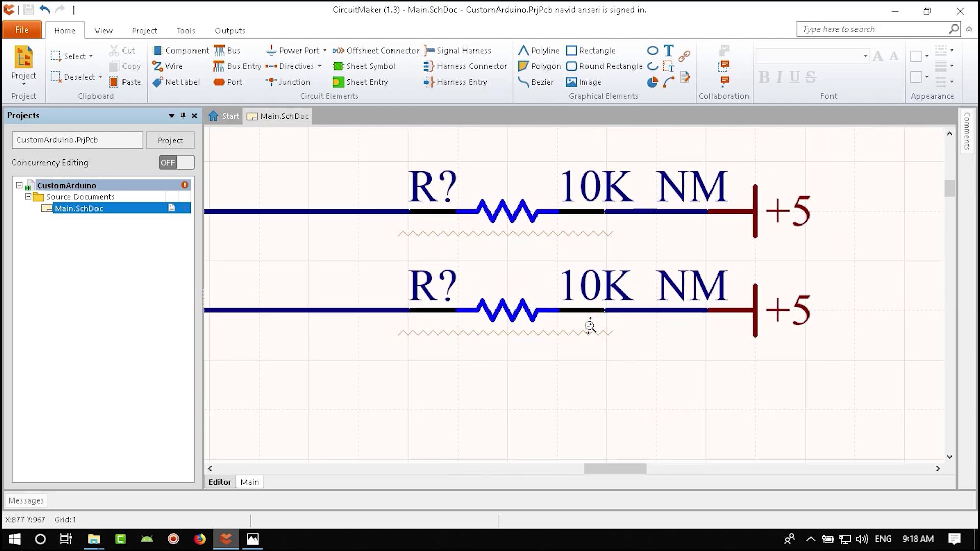
scroll(590, 326, "down", 4, "ctrl")
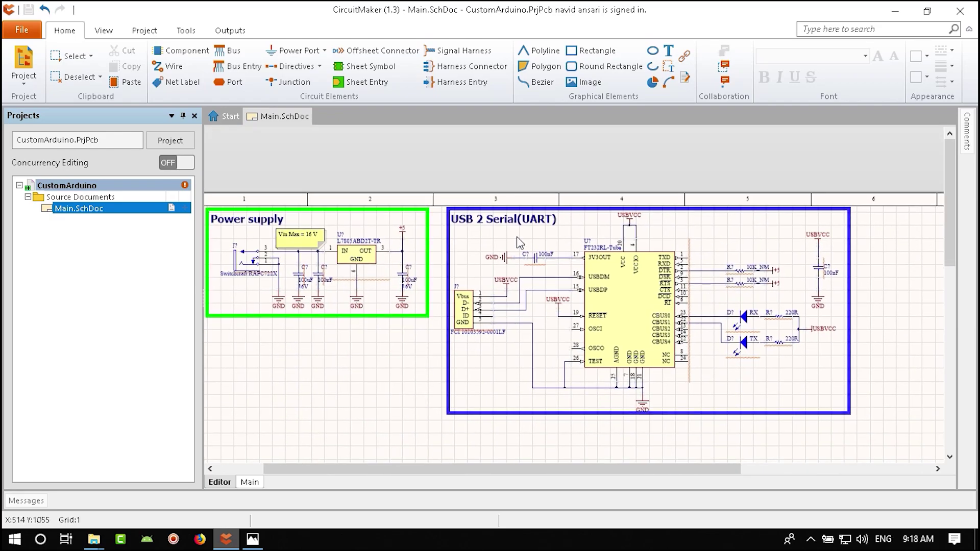
- Review the J1–J3 connectors in the reference Arduino image, then return to CircuitMaker
left_click(22, 32)
right_click(332, 403)
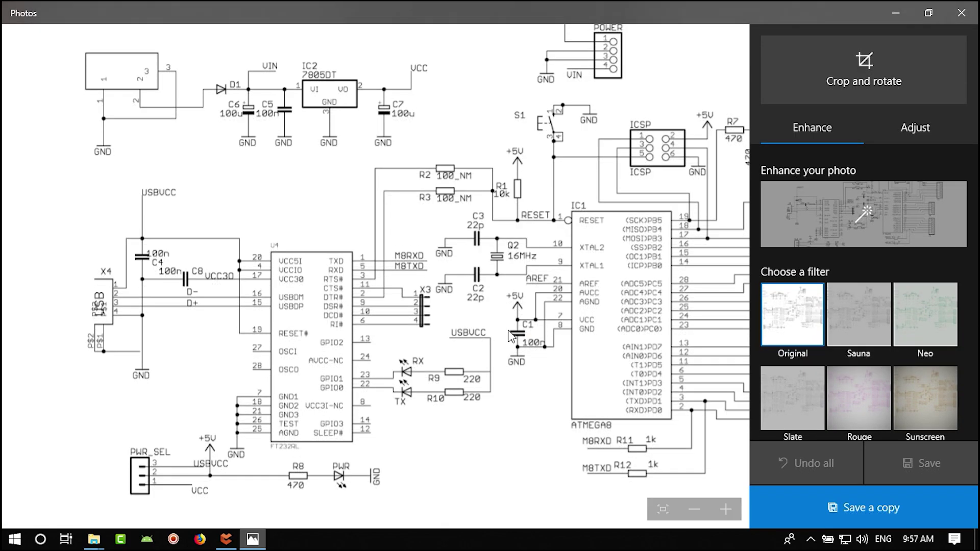
left_click_drag(510, 337, 411, 268)
left_click_drag(371, 201, 398, 224)
left_click(227, 539)
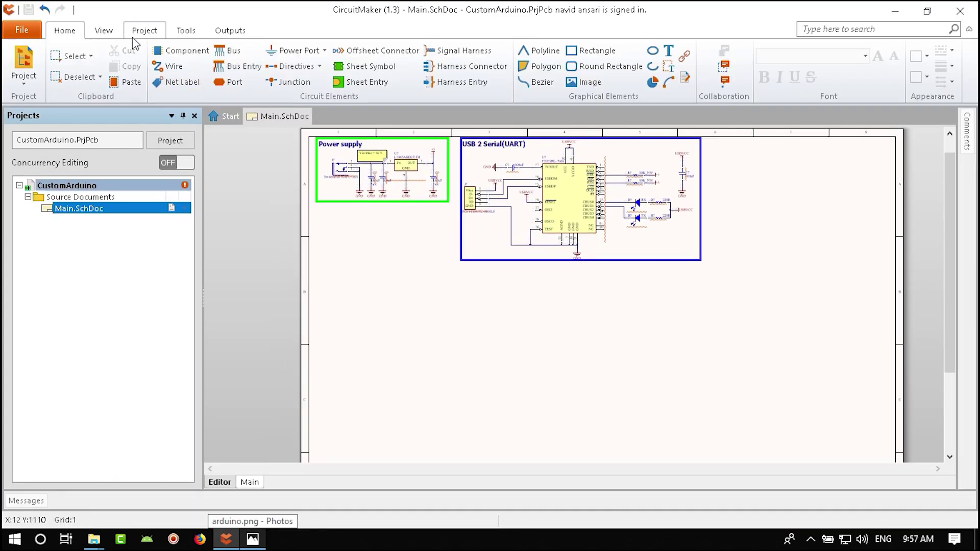
- Place a trial ATMEGA8L-8AU from the Libraries panel, then delete it
left_click(104, 30)
left_click(152, 62)
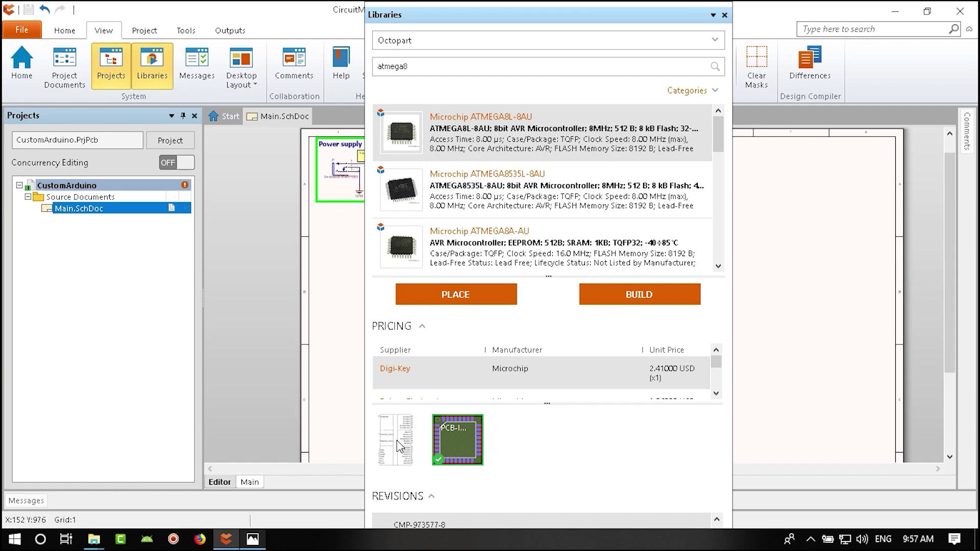
left_click(459, 296)
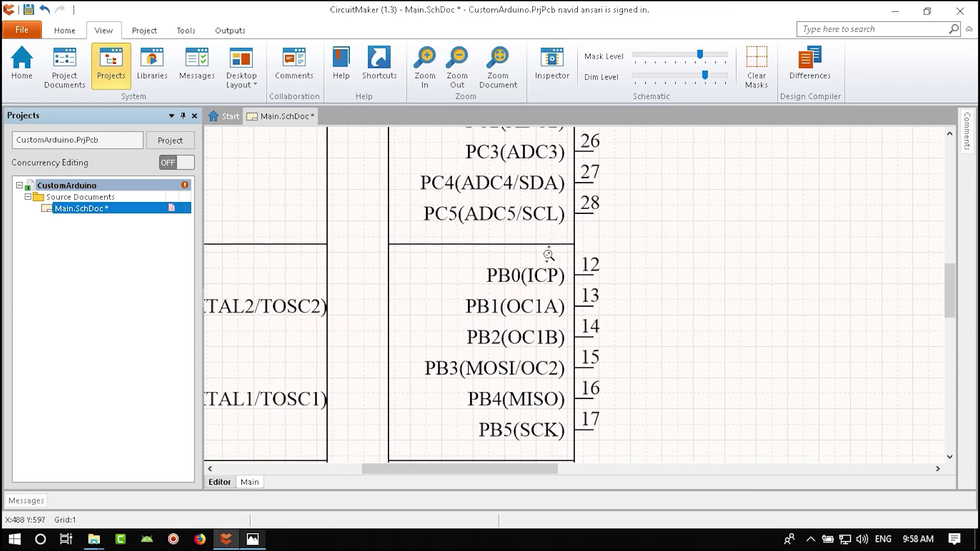
left_click(541, 274)
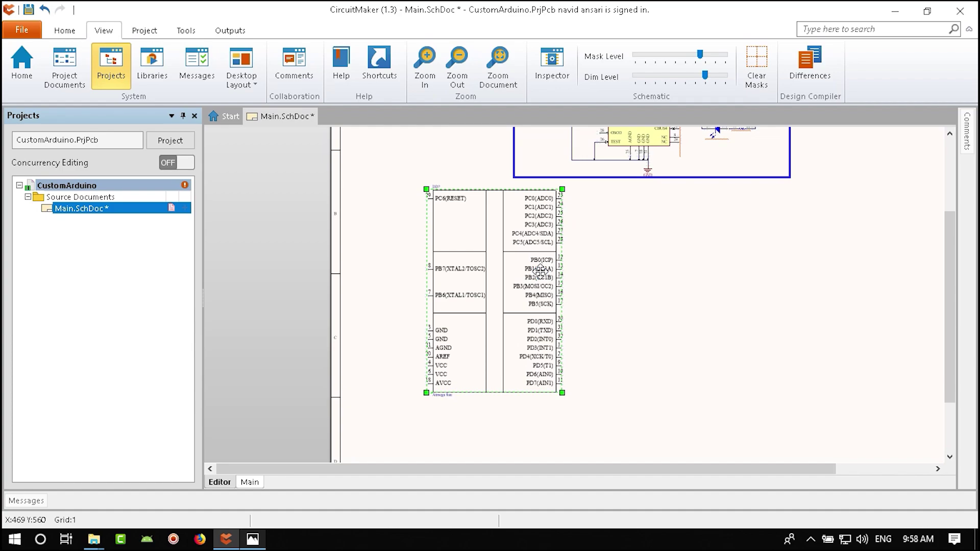
key("Delete")
- Place the Microchip ATMEGA8A-AU from the atmega8 library results
left_click(153, 68)
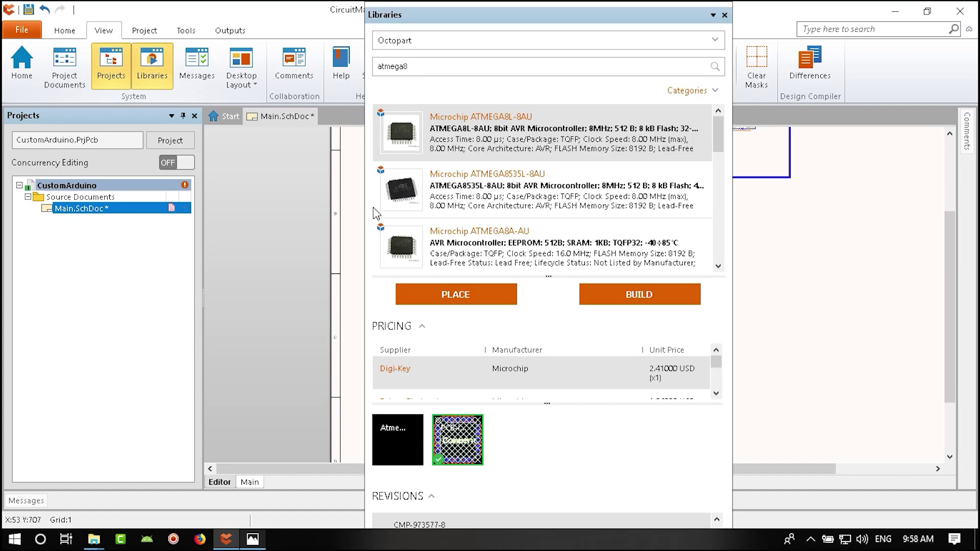
left_click(482, 199)
mouse_move(498, 197)
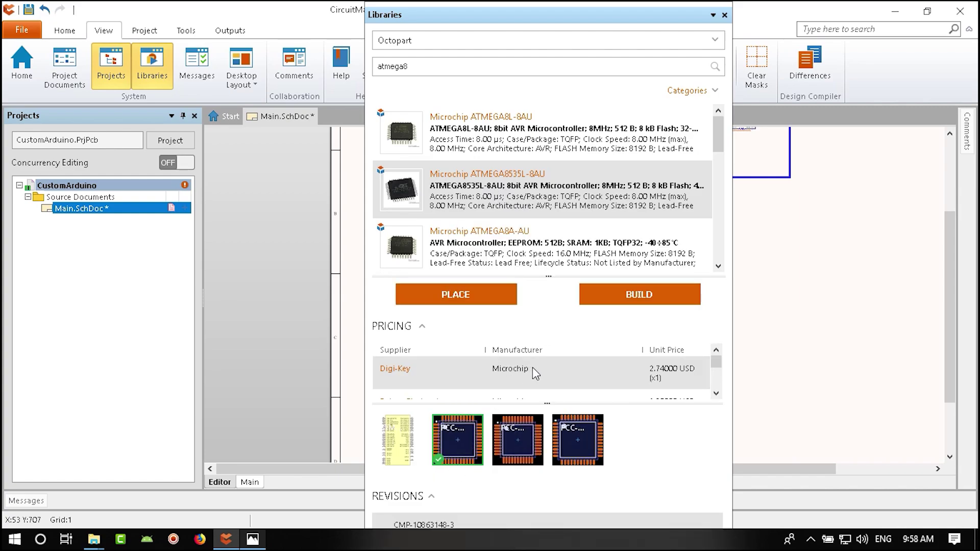
left_click(531, 249)
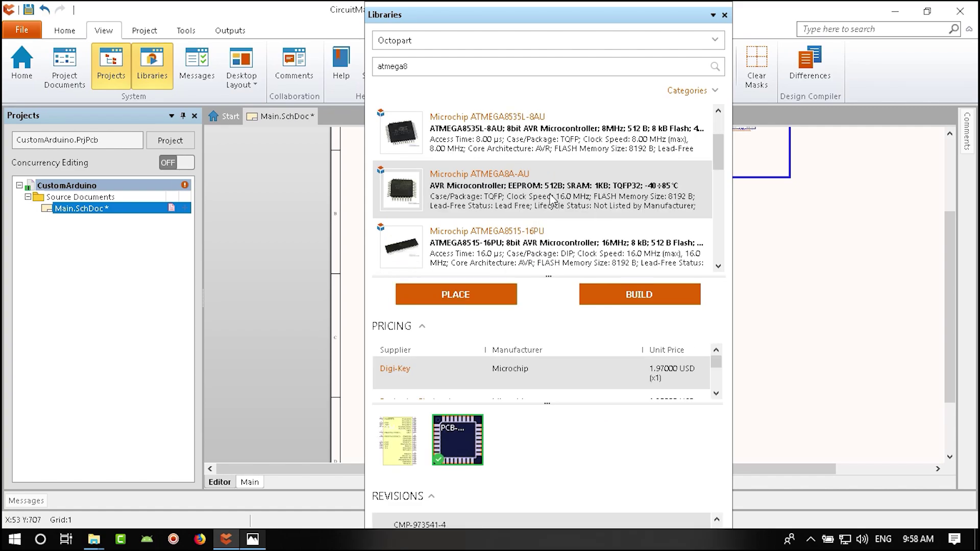
left_click(479, 295)
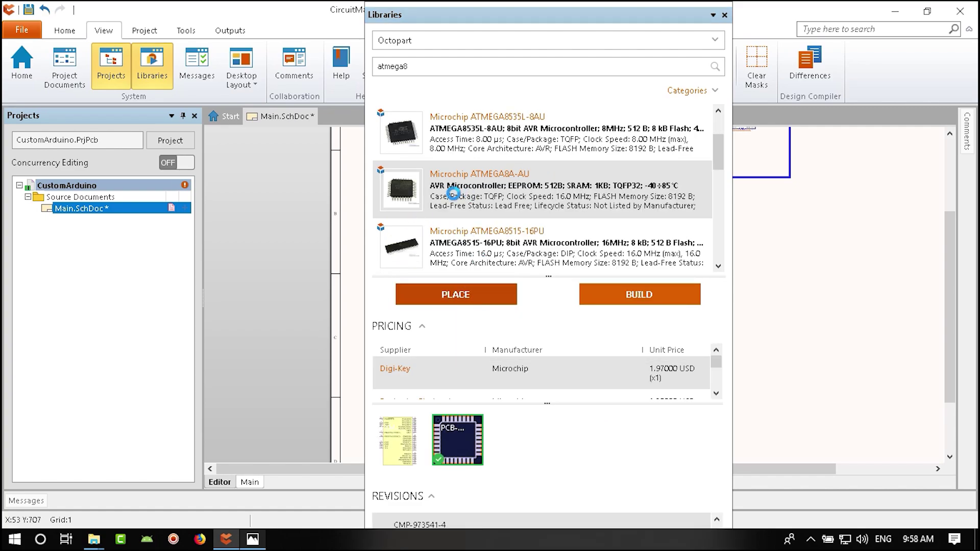
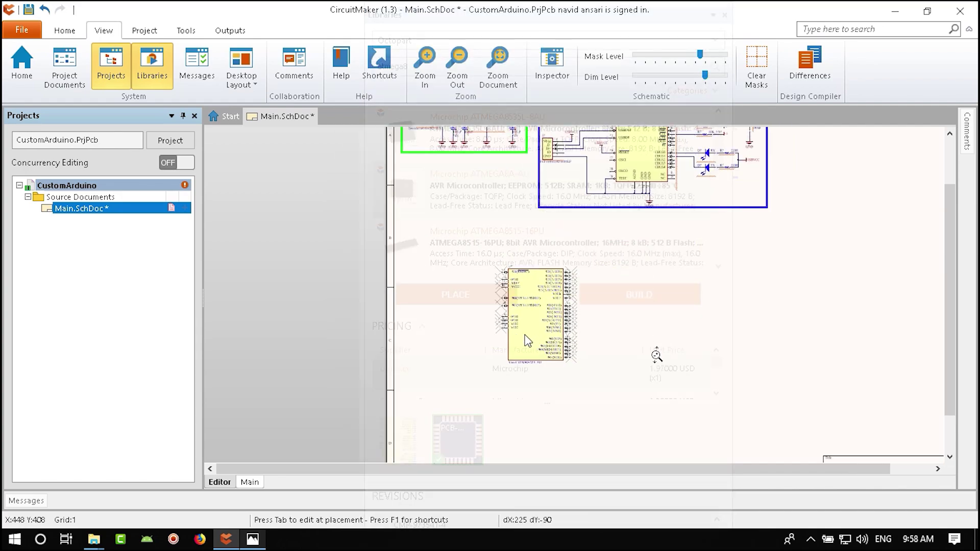
- Finish placing the ATMEGA8A, close the Libraries panel, and switch to the reference image
key("Escape")
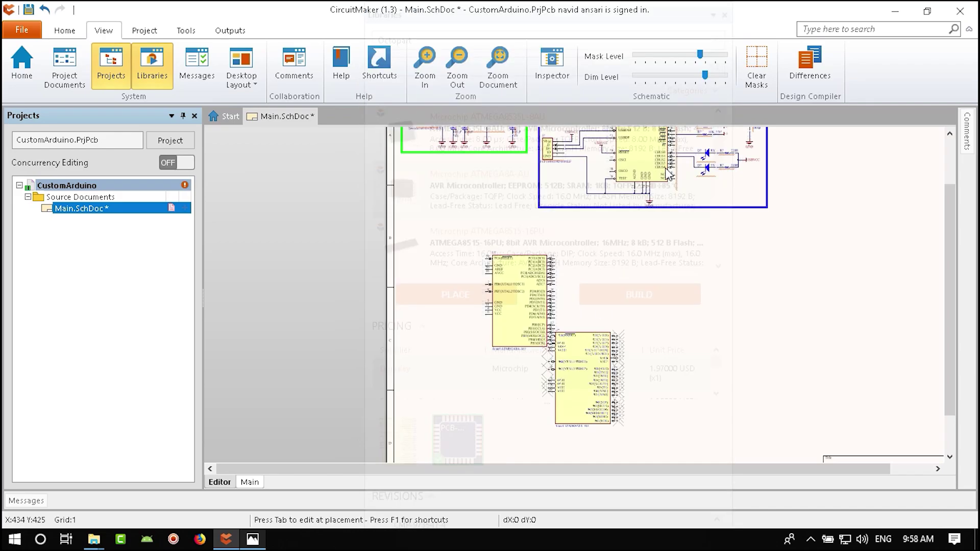
left_click(725, 15)
scroll(558, 284, "up", 6, "ctrl")
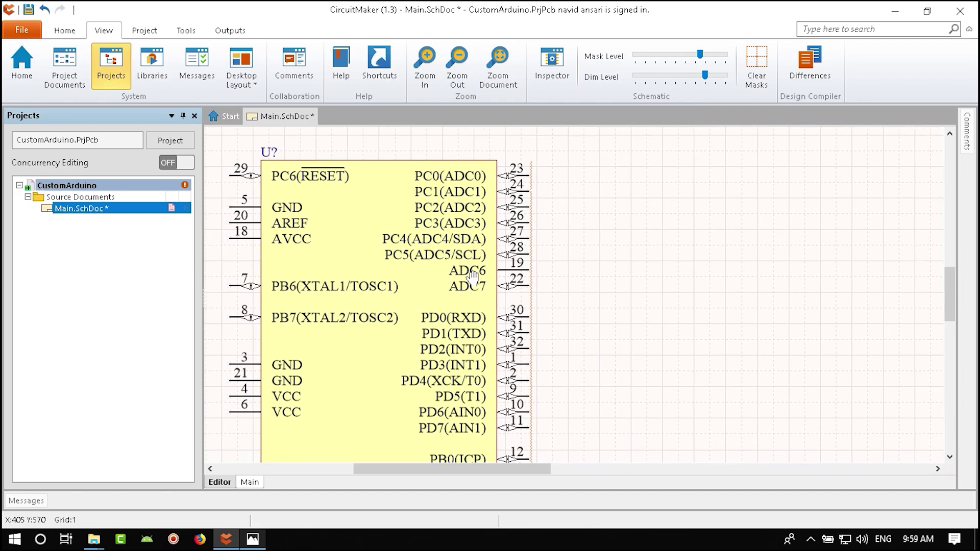
scroll(495, 280, "down", 5, "ctrl")
key("alt+Tab")
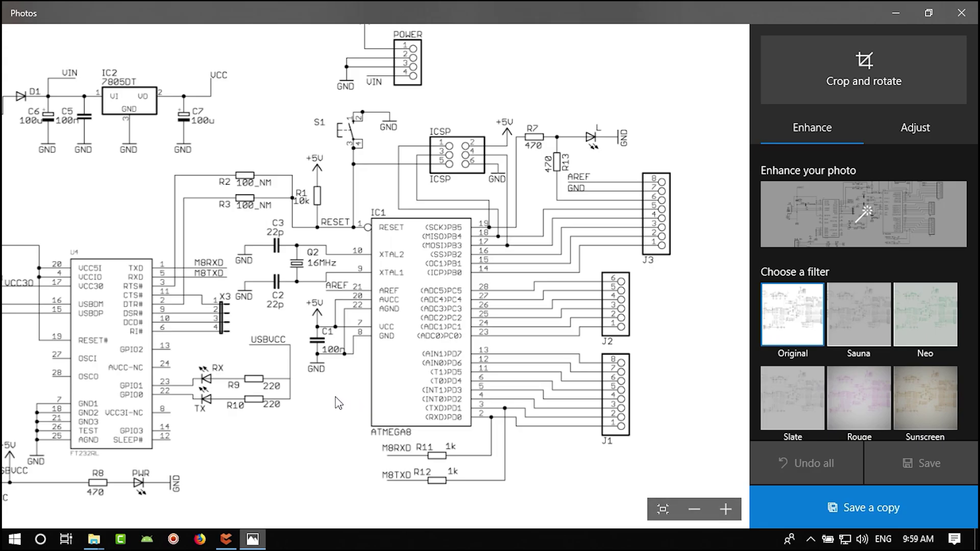
- Look over the reference Arduino schematic in Photos
scroll(340, 357, "up", 1)
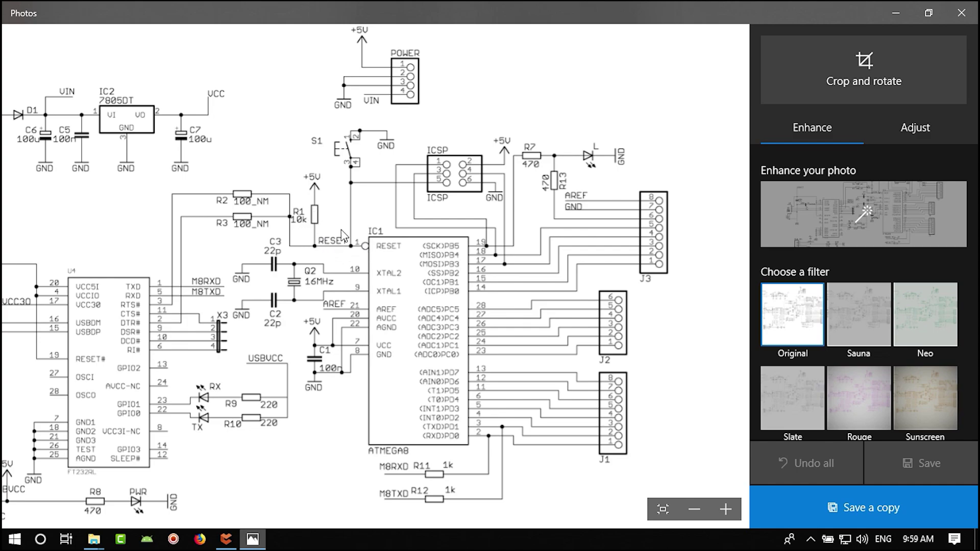
- Paste a copy of the UART block's 10K_NM resistor above the ATmega chip
left_click(226, 540)
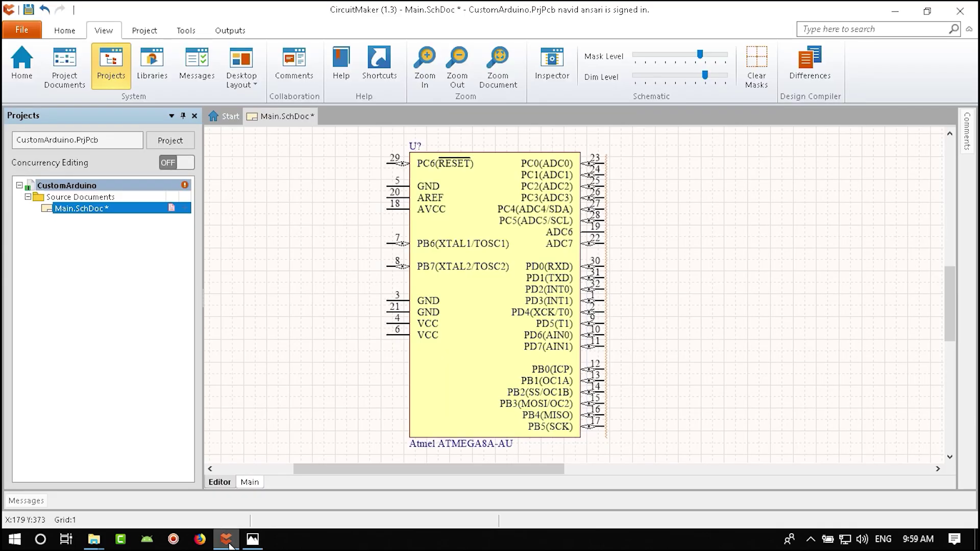
scroll(412, 302, "up", 5, "ctrl")
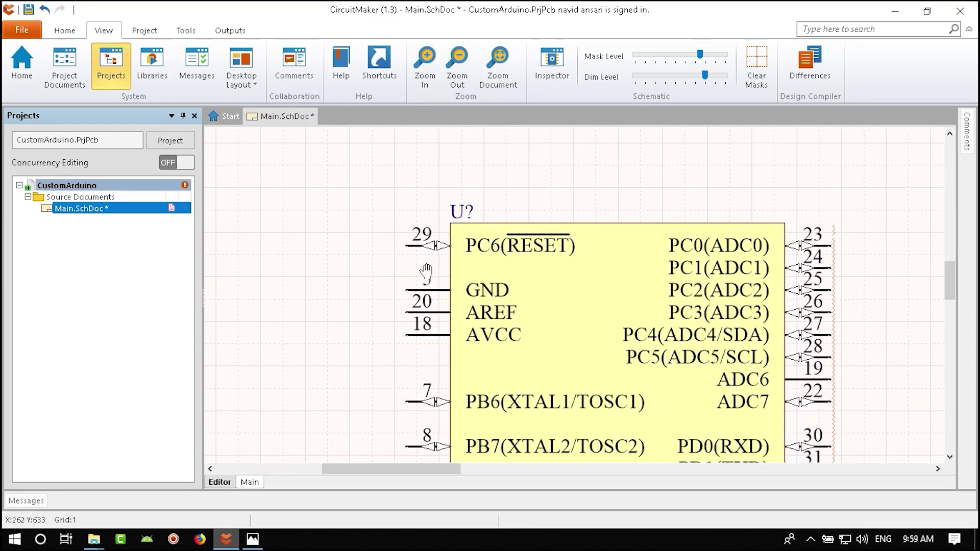
scroll(415, 339, "down", 3, "ctrl")
scroll(608, 240, "up", 2, "ctrl")
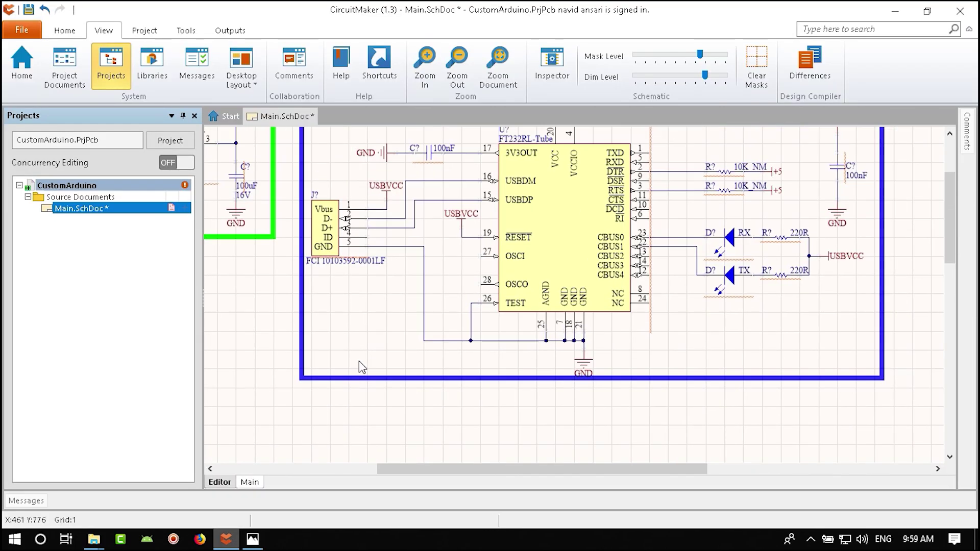
scroll(511, 237, "up", 1)
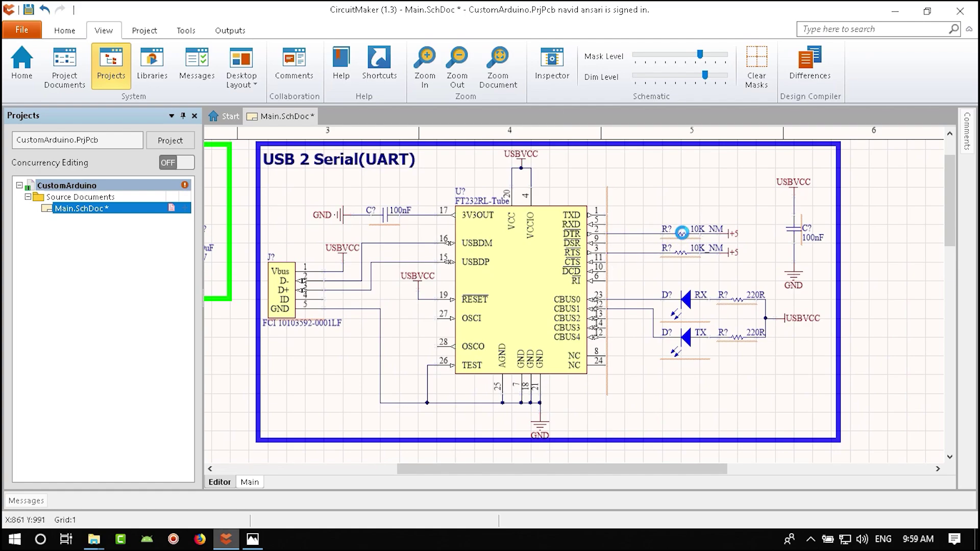
left_click(683, 233)
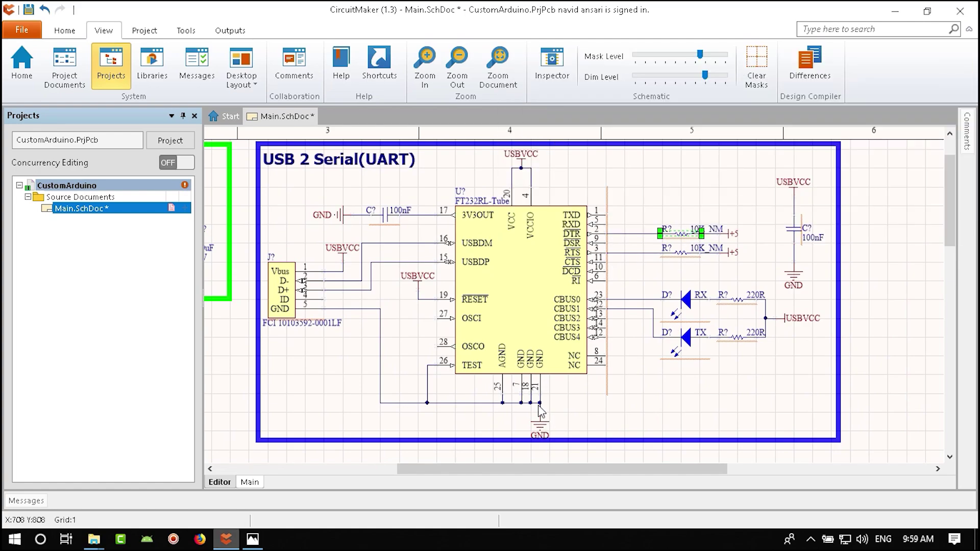
right_click_drag(541, 411, 837, 156)
key("ctrl+v")
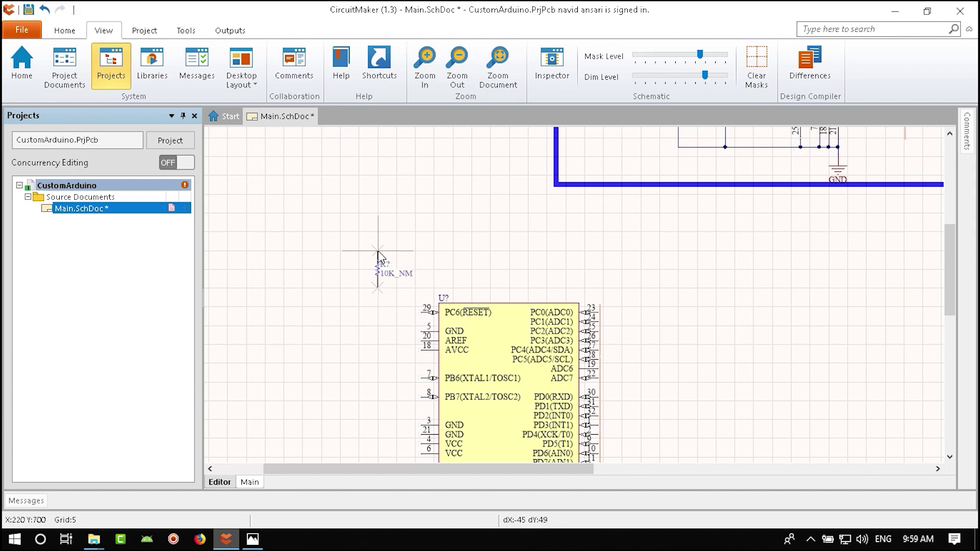
key("g")
left_click(379, 260)
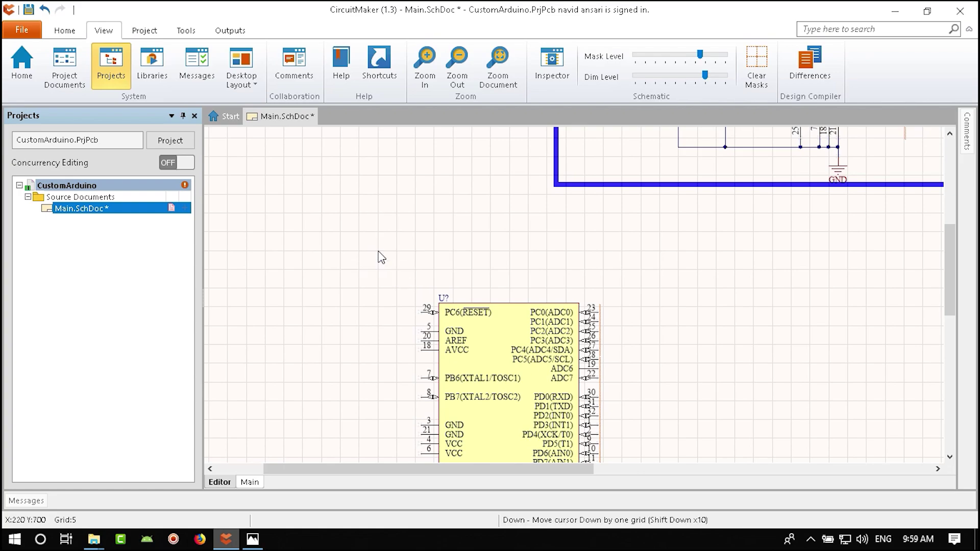
- Change the pasted resistor's value from 10K_NM to 10K
scroll(419, 290, "up", 3, "ctrl")
double_click(371, 260)
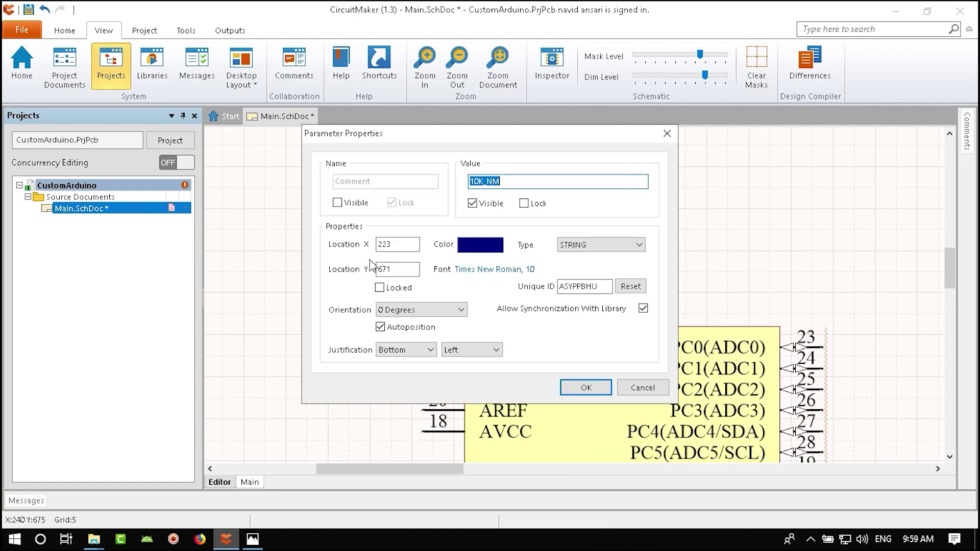
left_click(502, 185)
key("BackSpace")
key("BackSpace")
key("BackSpace")
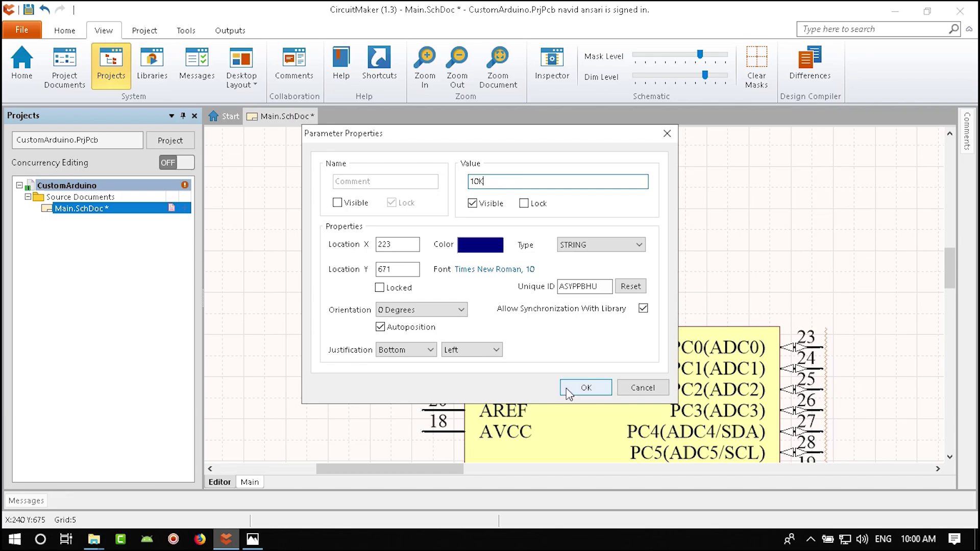
left_click(586, 388)
scroll(551, 373, "down", 4, "ctrl")
scroll(598, 301, "up", 3, "ctrl")
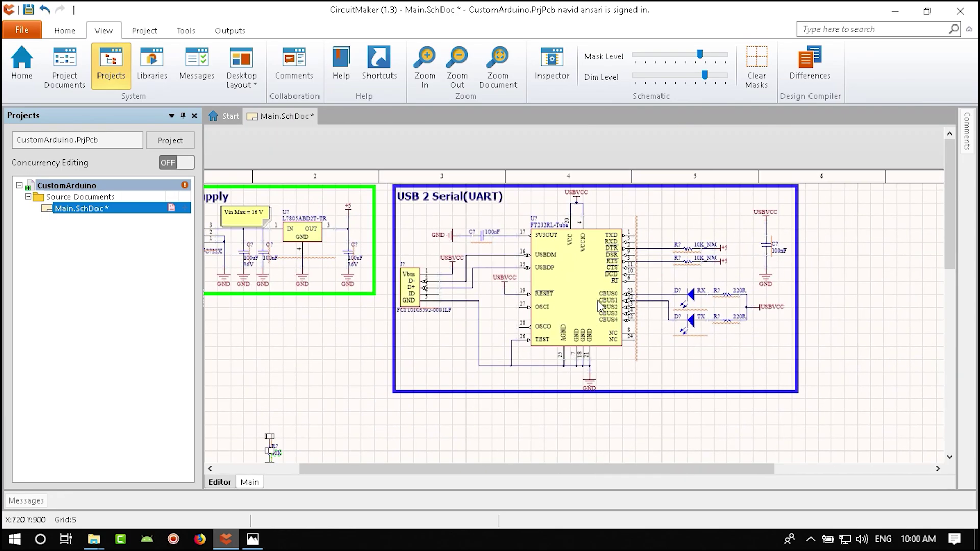
scroll(443, 390, "down", 3)
- Place a +5 power port above the 10K resistor
left_click(252, 539)
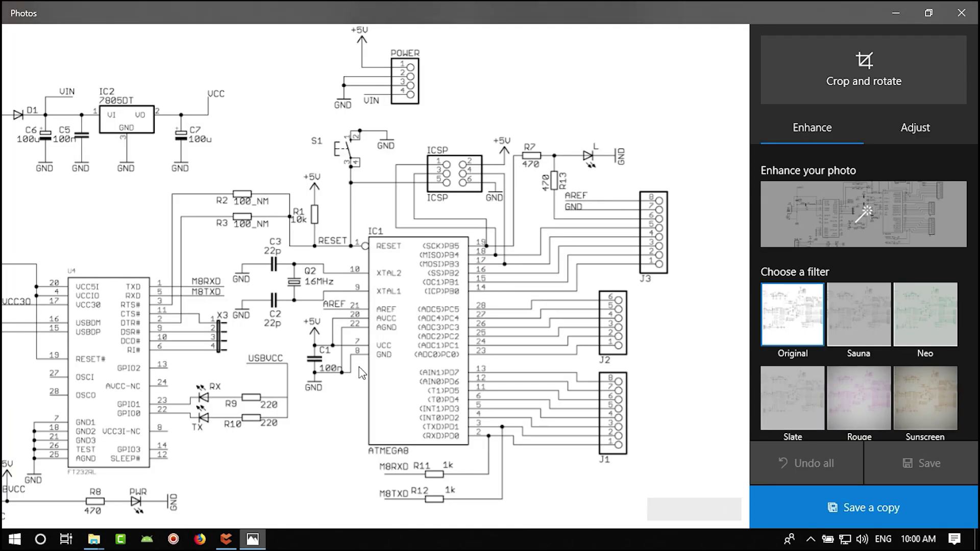
left_click(252, 543)
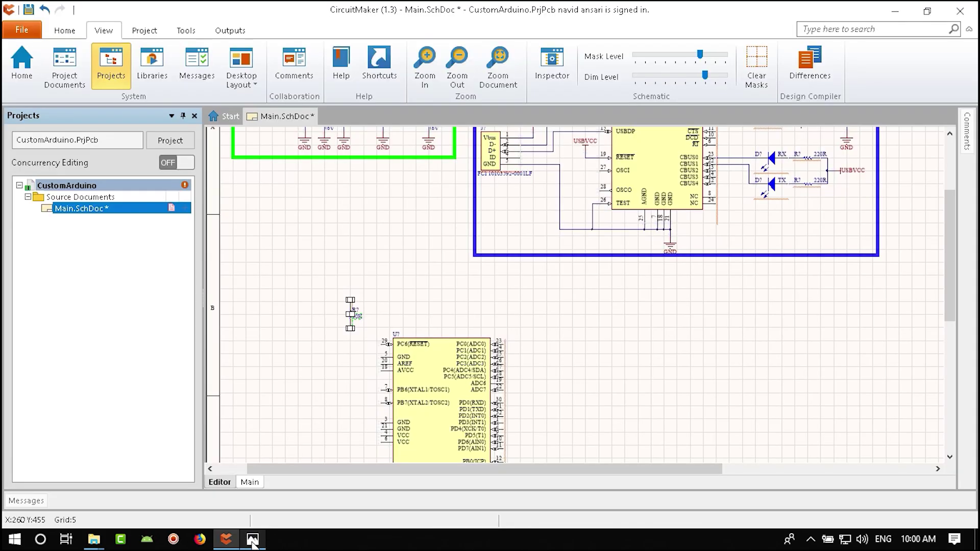
right_click_drag(688, 214, 622, 382)
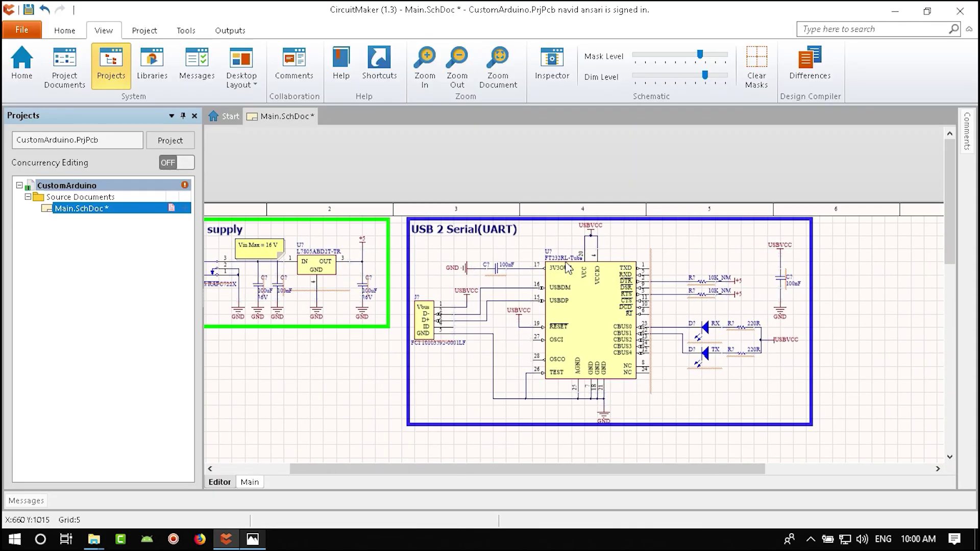
right_click_drag(541, 299, 589, 302)
scroll(456, 265, "up", 3, "ctrl")
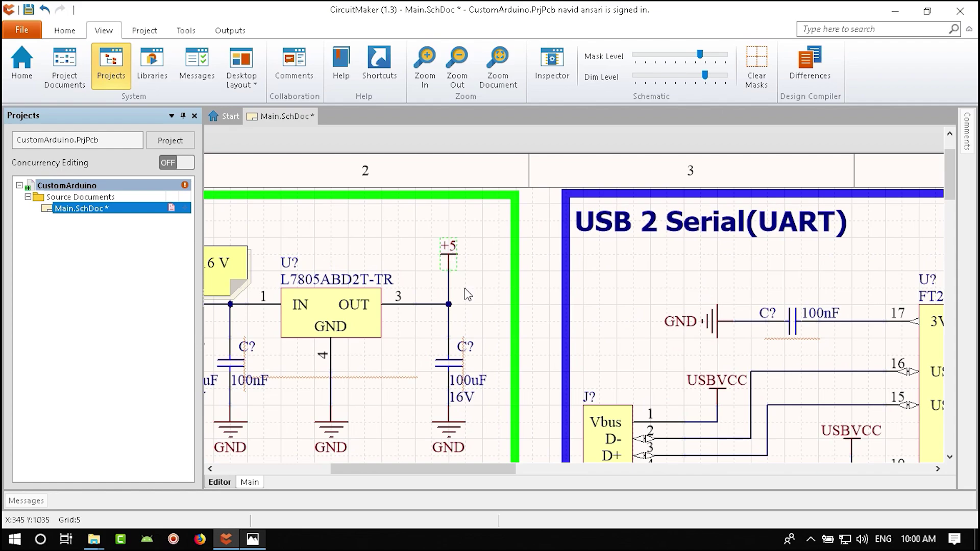
scroll(434, 337, "down", 5)
right_click_drag(433, 329, 555, 261)
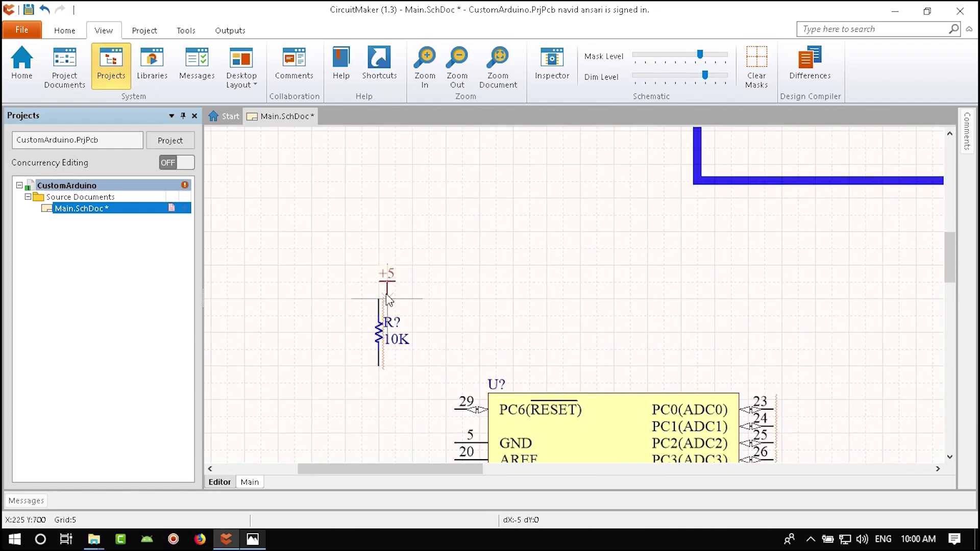
left_click(65, 31)
- Wire the chip's RESET pin 29 to the 10K resistor and the resistor to +5
left_click(169, 65)
left_click(454, 409)
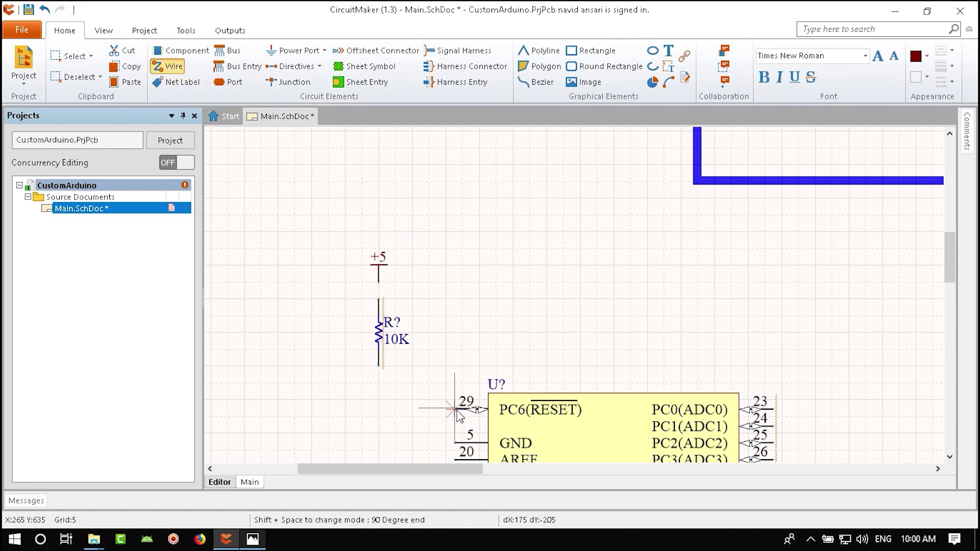
left_click(379, 368)
left_click(378, 281)
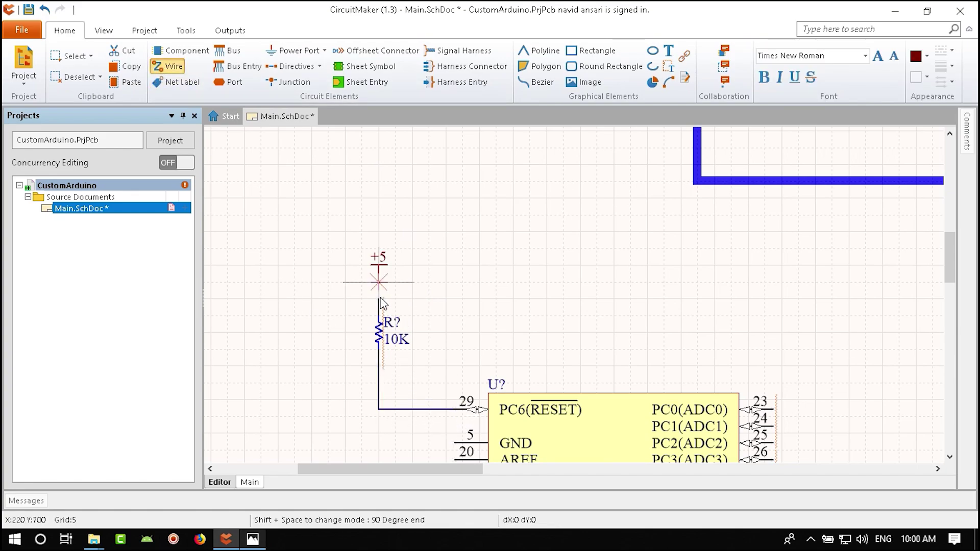
key("Escape")
key("Escape")
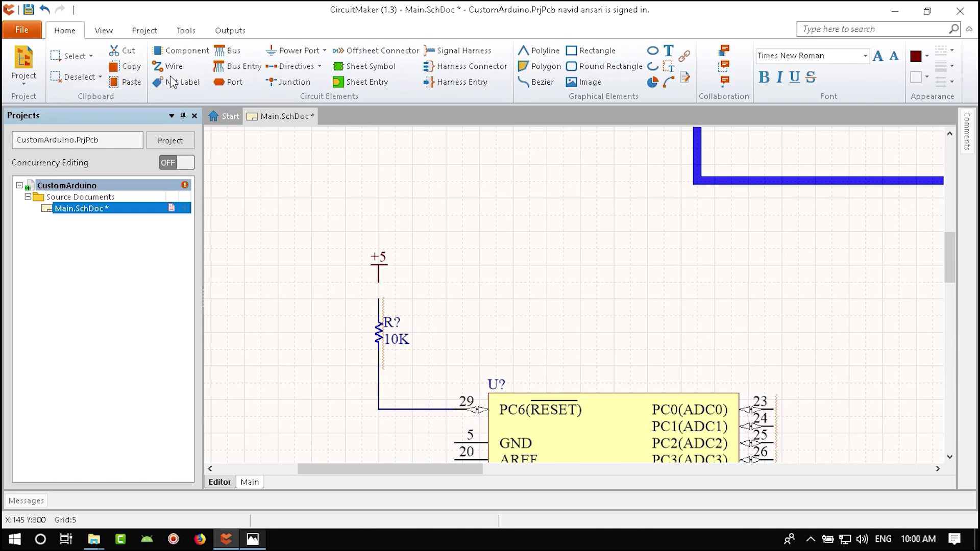
left_click(168, 66)
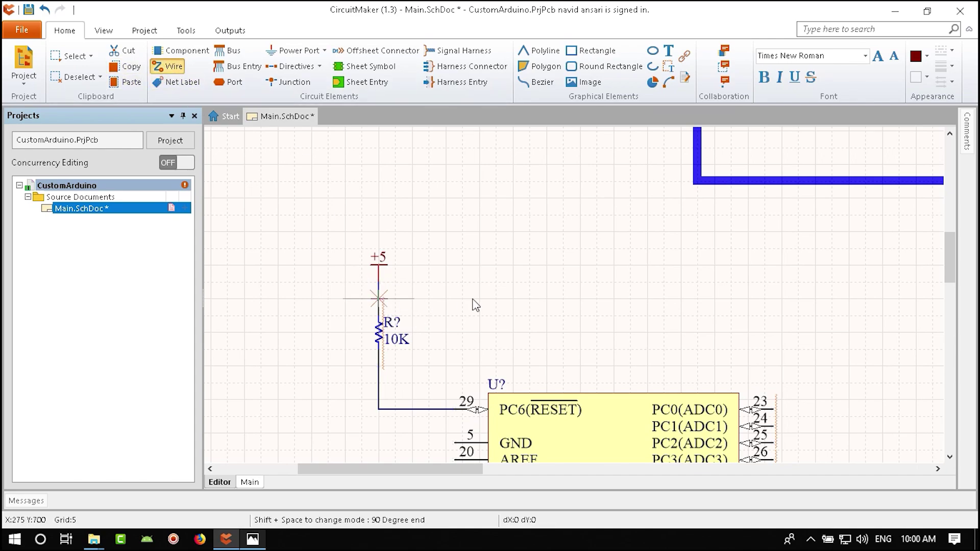
key("Escape")
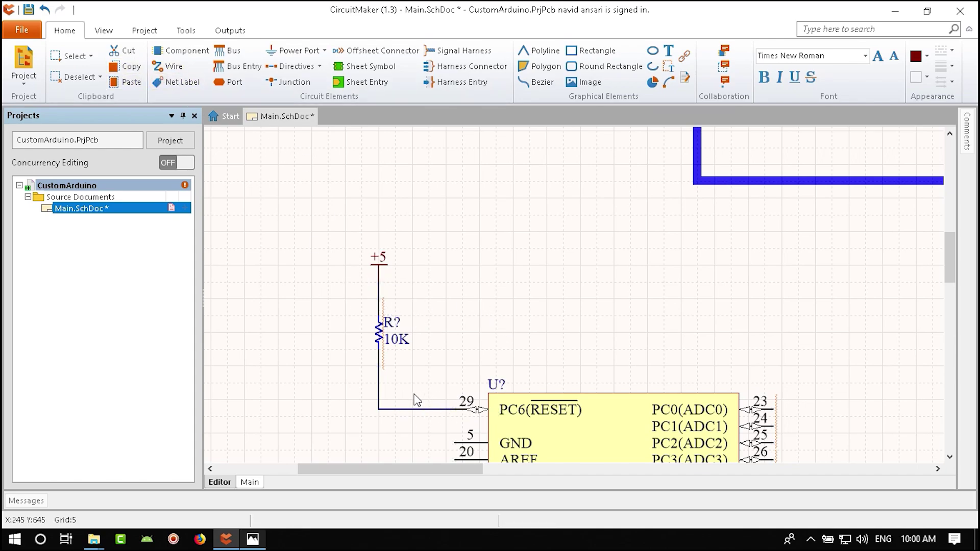
- Undo the accidental deletion of the chip and wire, then nudge the chip into alignment
right_click_drag(606, 447, 531, 326)
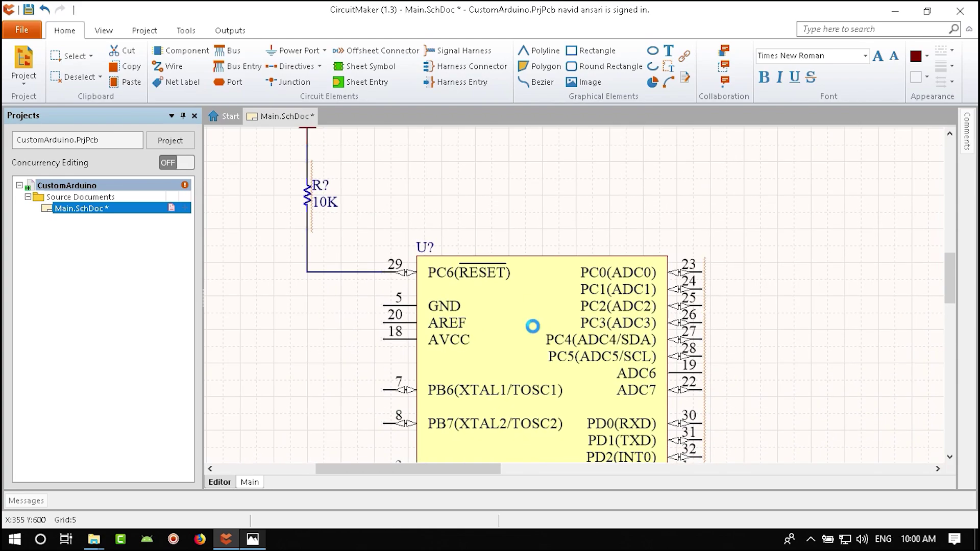
key("Delete")
key("ctrl+z")
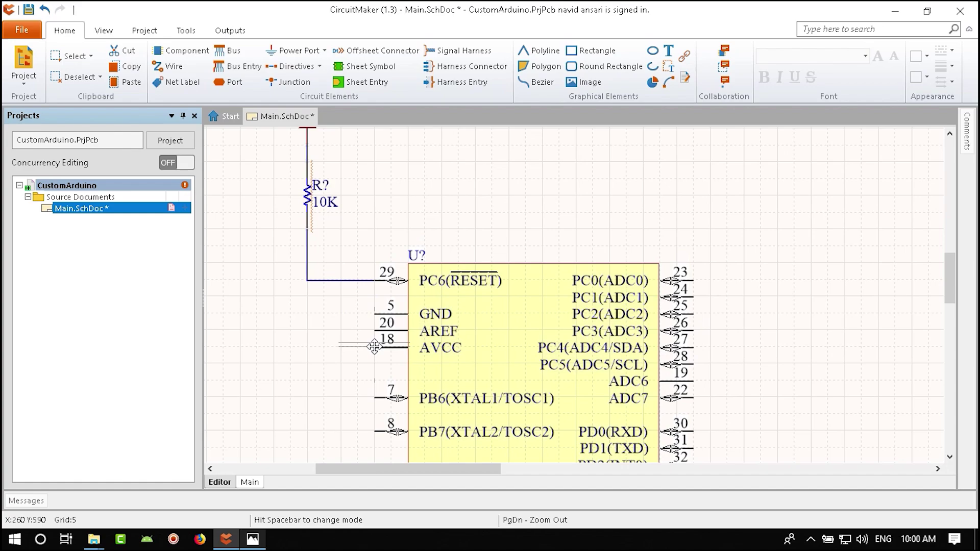
left_click_drag(375, 346, 376, 344)
key("g")
key("g")
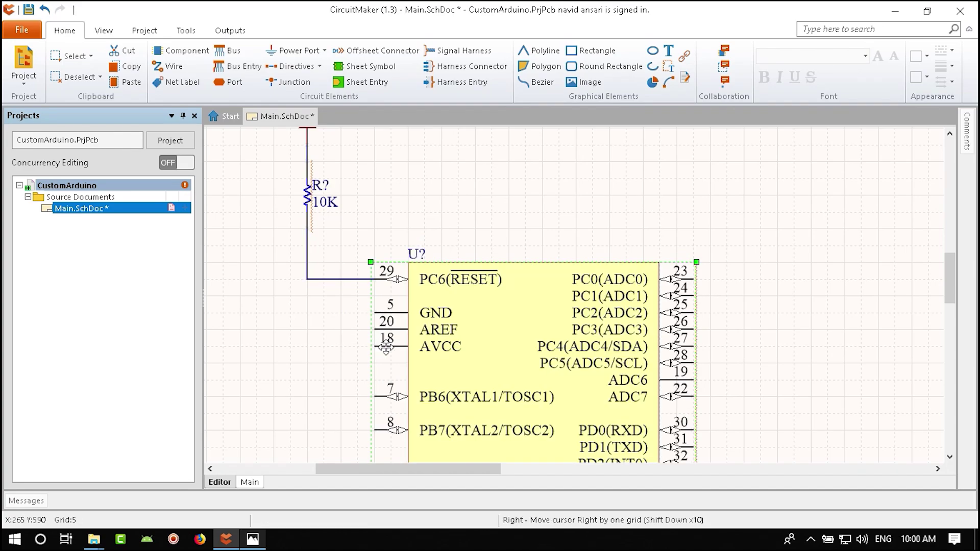
scroll(453, 273, "up", 3)
scroll(416, 299, "down", 2)
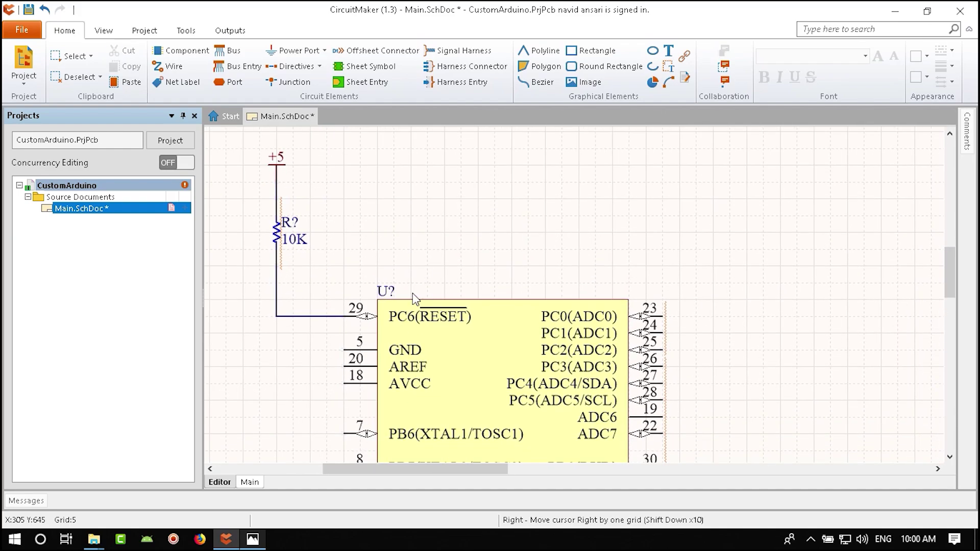
scroll(481, 296, "left", 3, "shift")
scroll(481, 295, "down", 3, "ctrl")
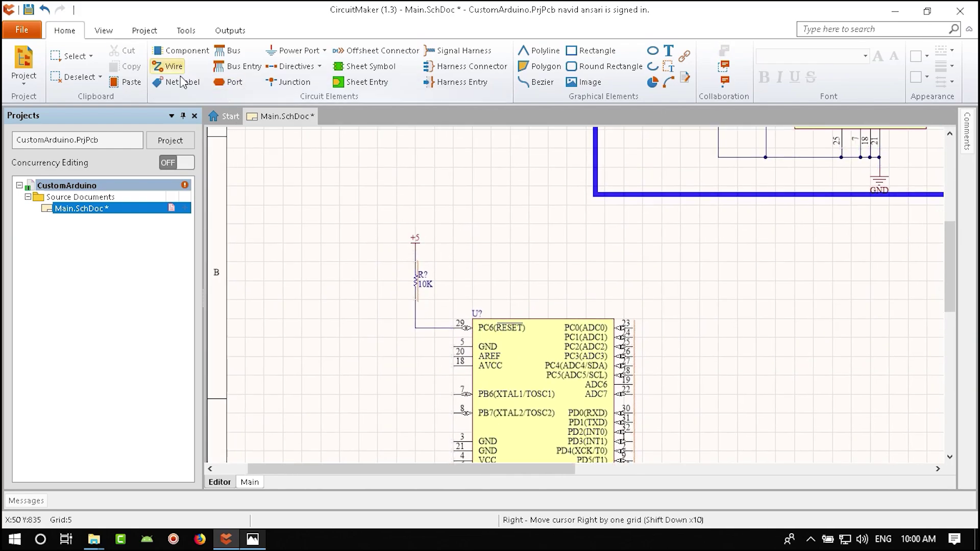
- Place a net label named Reset on the wire at the chip's RESET pin 29
left_click(183, 83)
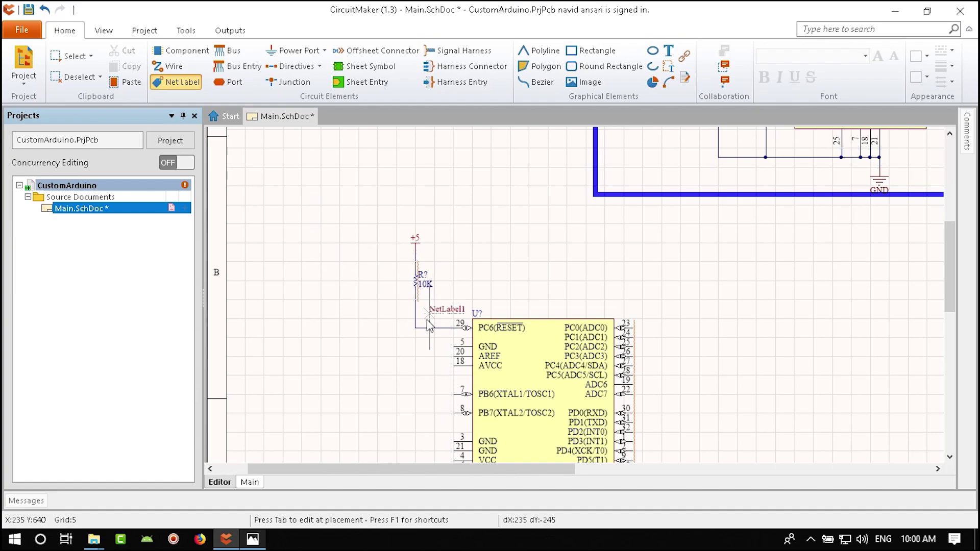
key("Tab")
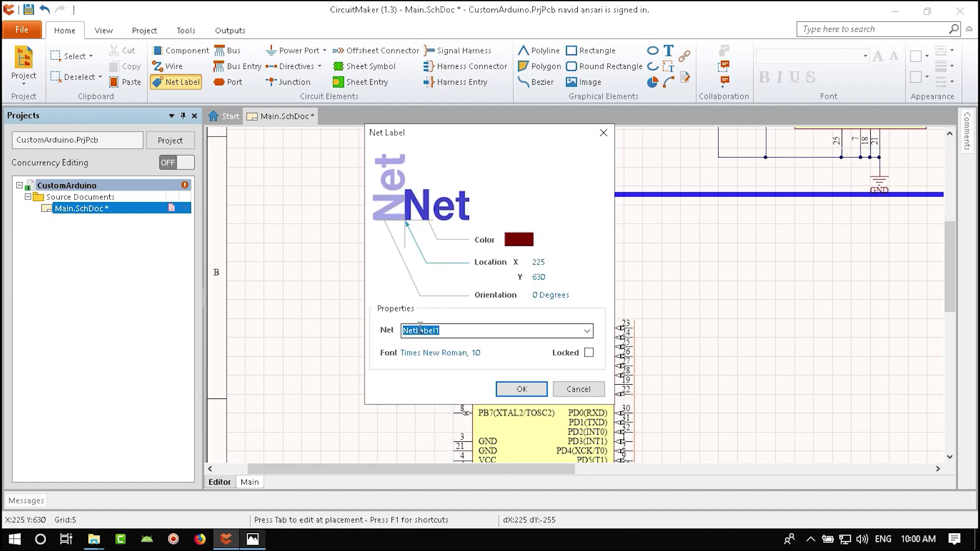
type("Reset")
left_click(522, 389)
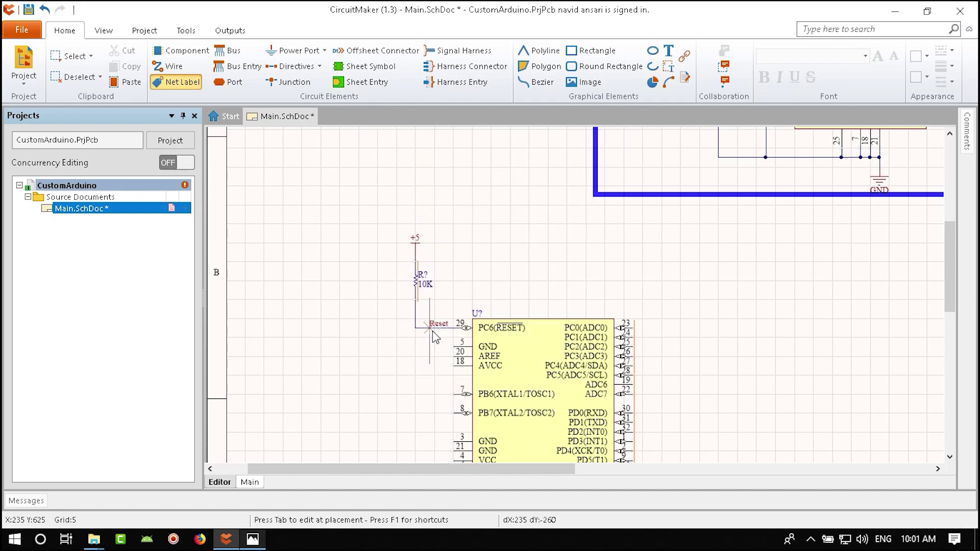
left_click(433, 329)
right_click(433, 330)
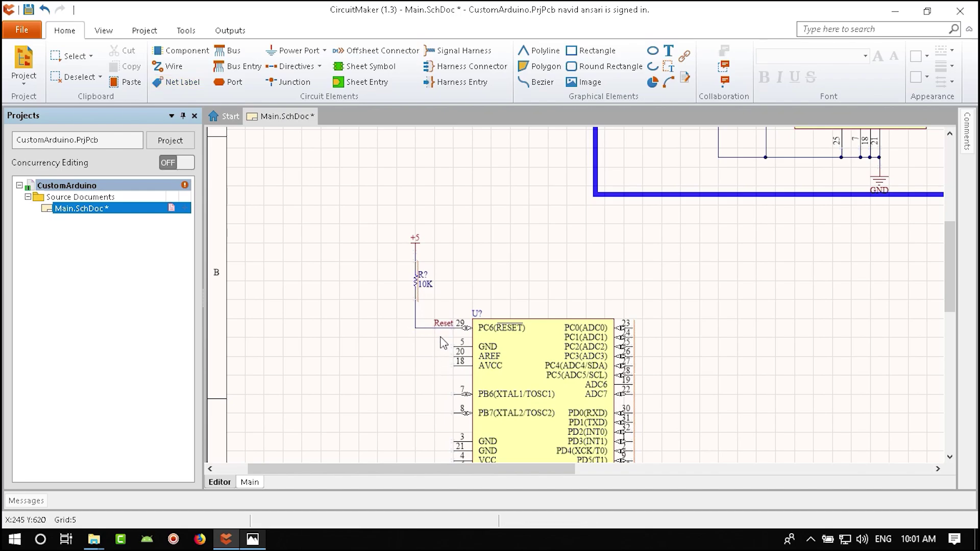
scroll(431, 330, "up", 5, "ctrl")
scroll(378, 319, "down", 4, "ctrl")
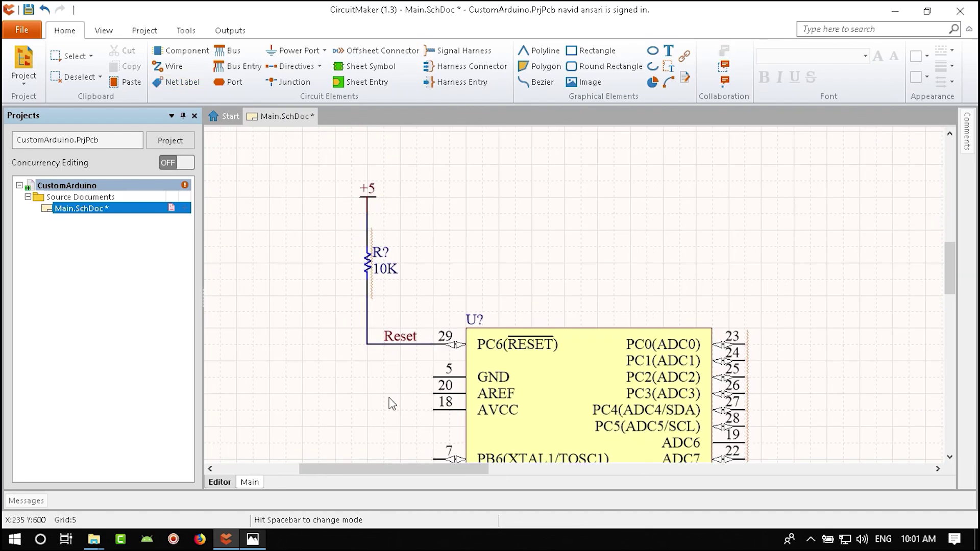
- Zoom into the reference Arduino schematic in Photos, then return to CircuitMaker
key("alt+Tab")
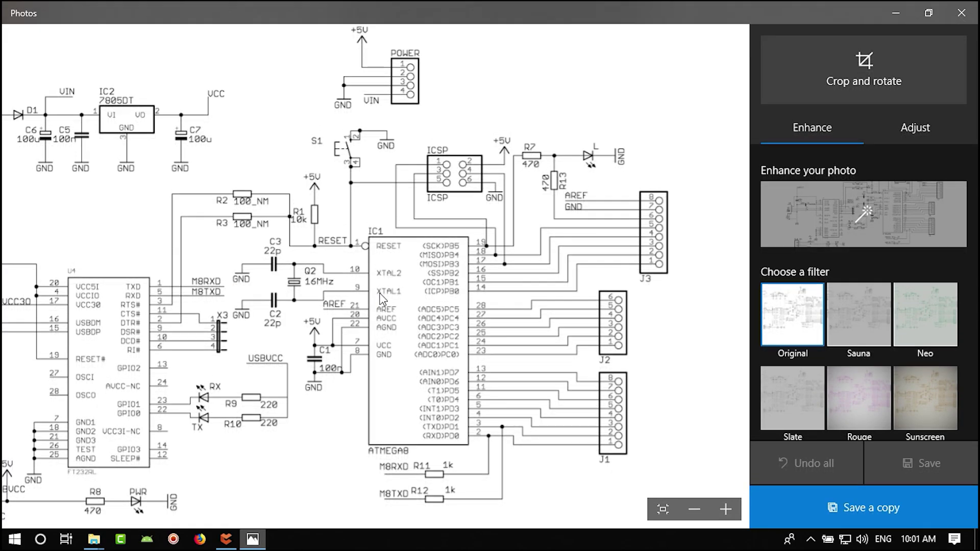
scroll(335, 286, "up", 1)
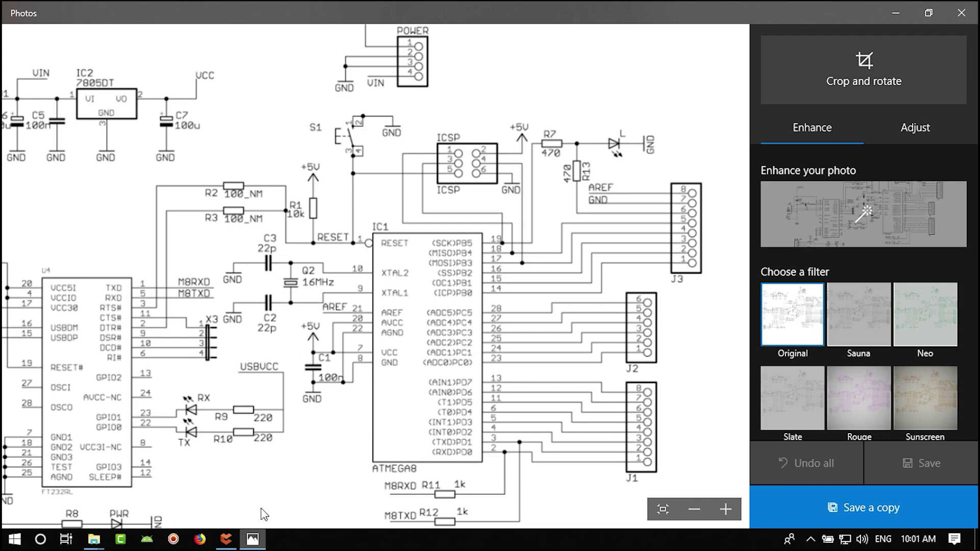
left_click(226, 539)
- Search the libraries for '16mhzcrystal' and place a Fox FOXSDLF/160-20 crystal left of the chip
left_click(104, 30)
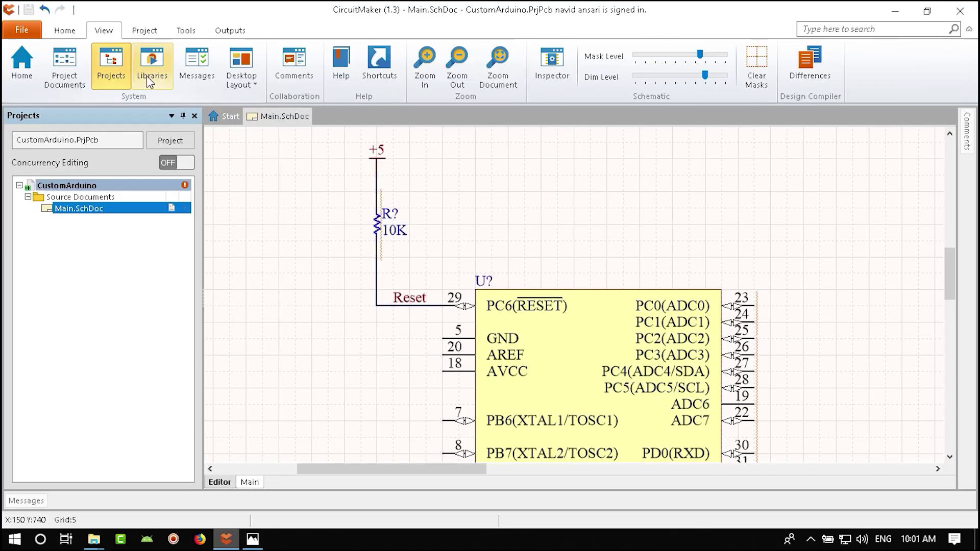
left_click(150, 81)
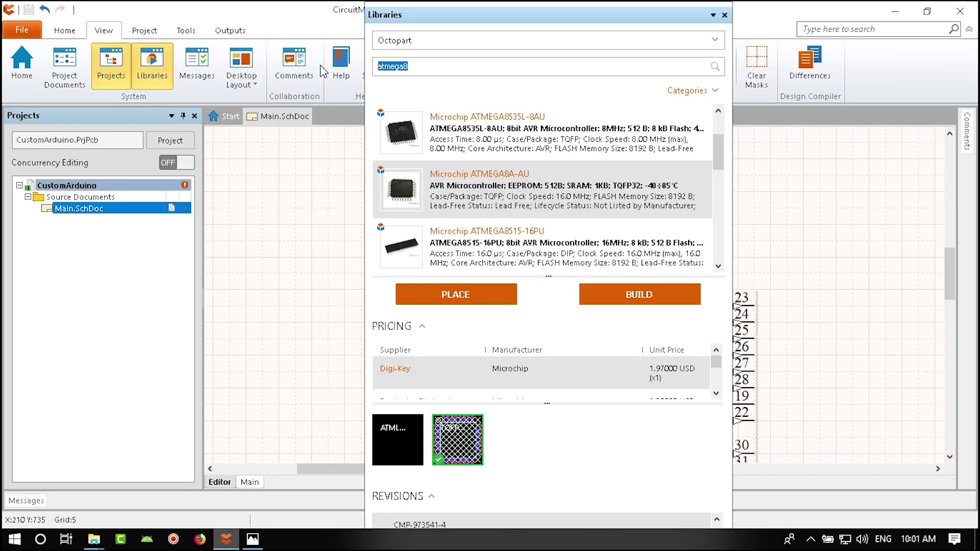
type("16mhz")
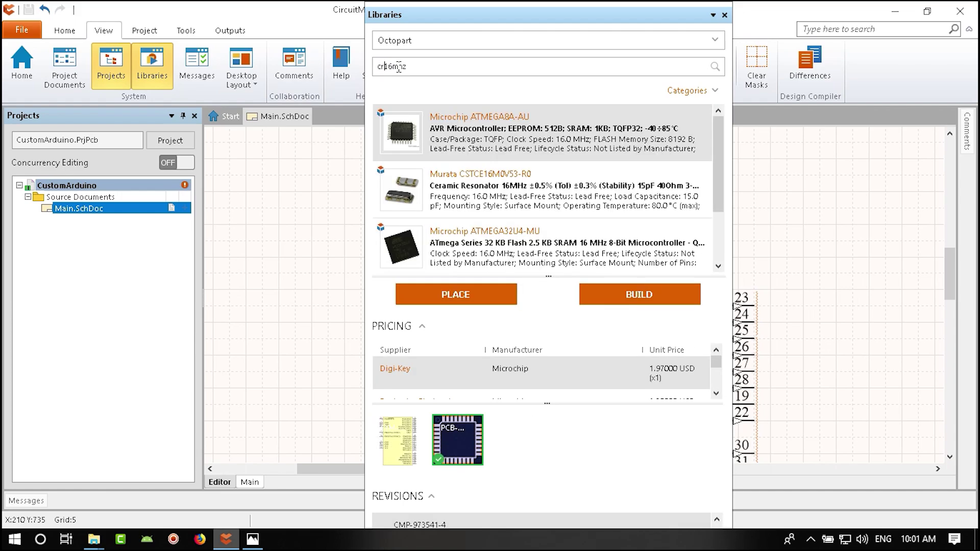
type("crystal")
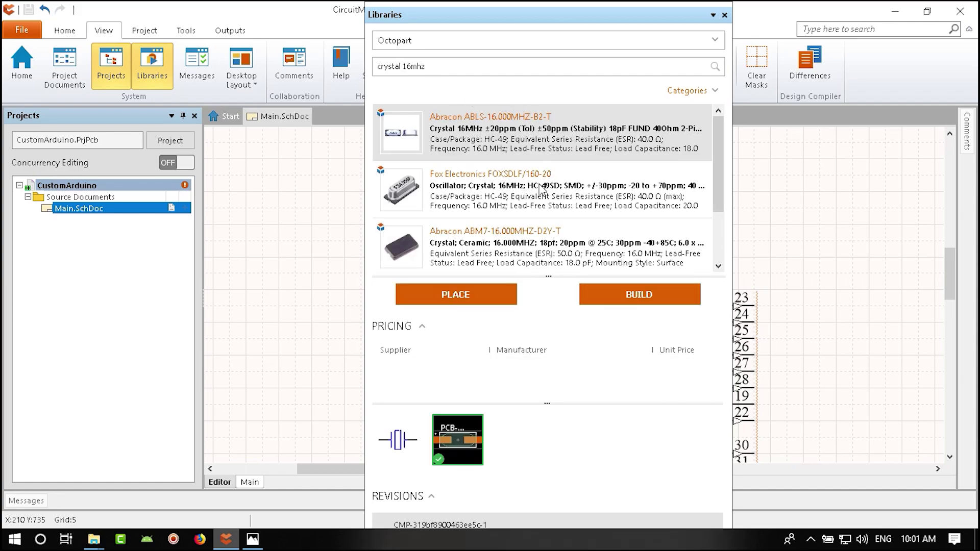
left_click(531, 197)
mouse_move(532, 197)
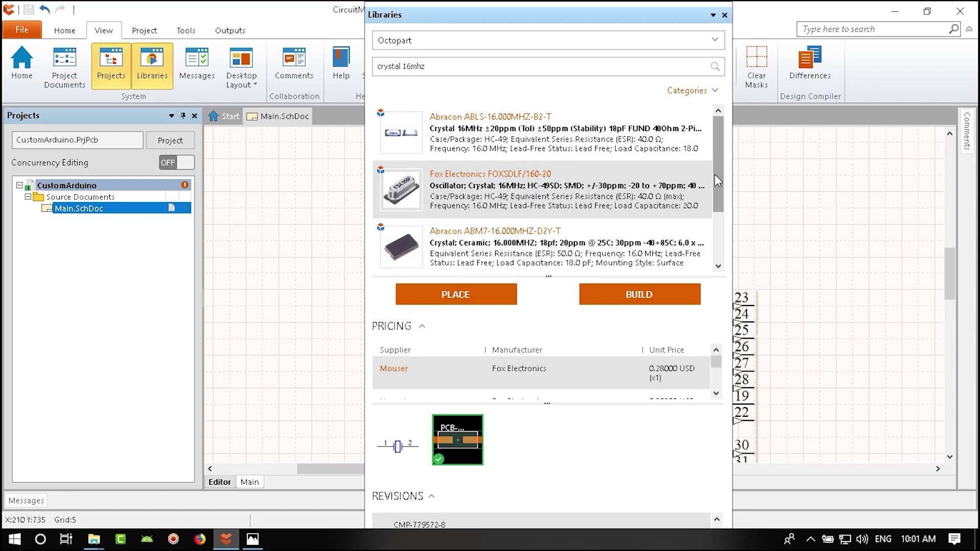
left_click_drag(715, 174, 716, 197)
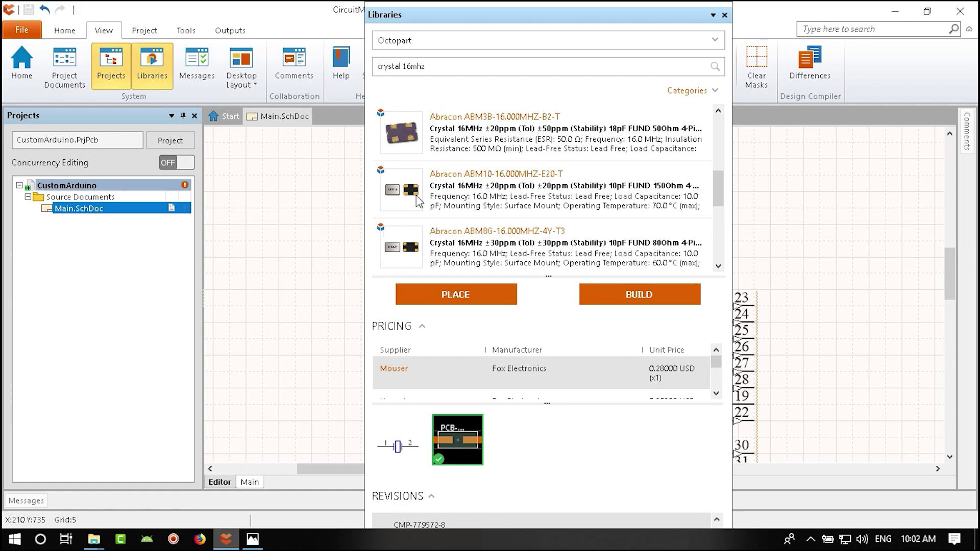
scroll(459, 225, "up", 5)
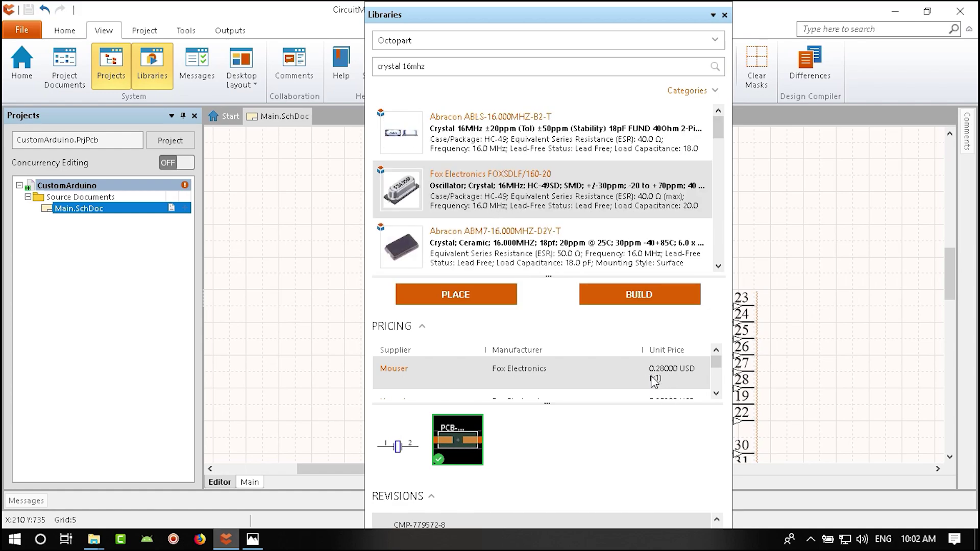
left_click(453, 291)
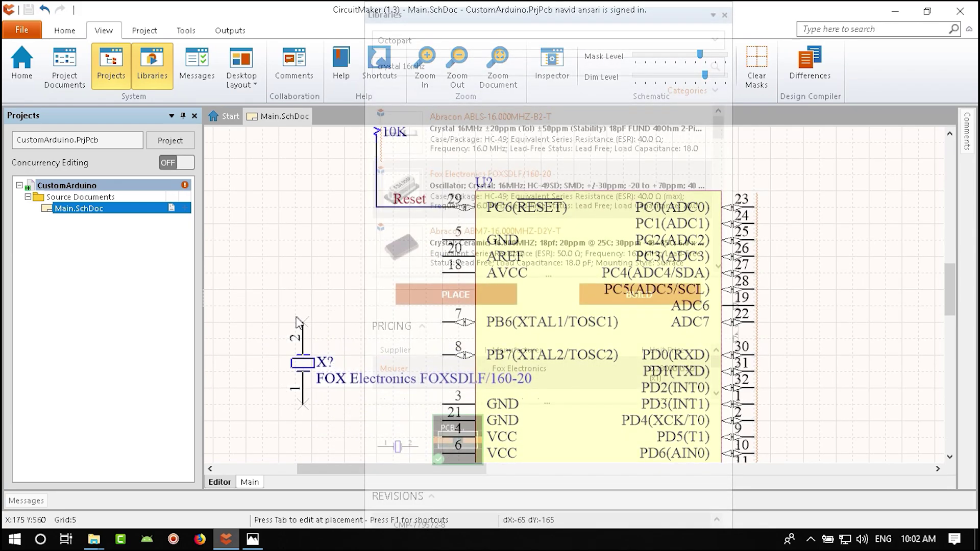
left_click(280, 297)
key("Escape")
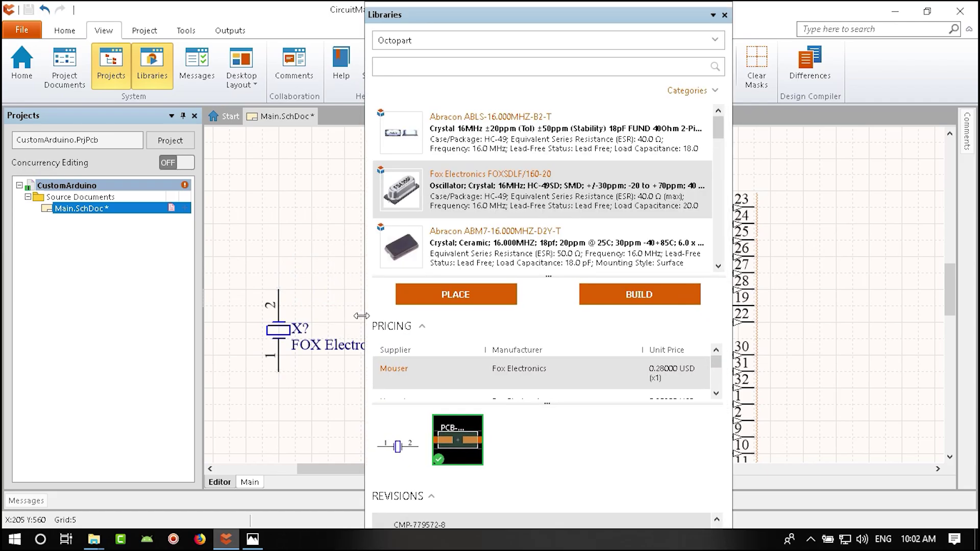
- Search the parts library for a 22 pF 0805 capacitor
left_click(419, 67)
type("crystal 16mhz")
left_click(436, 65)
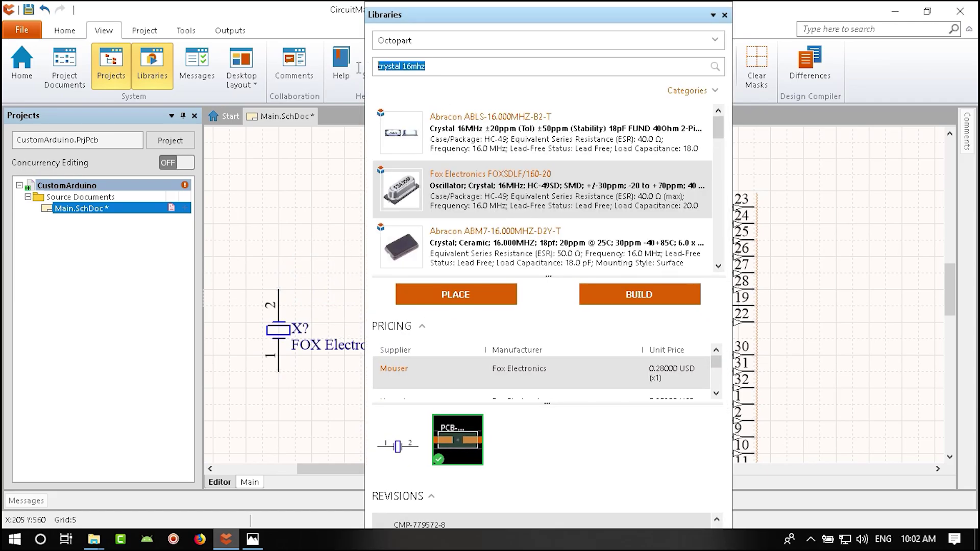
type("22pf")
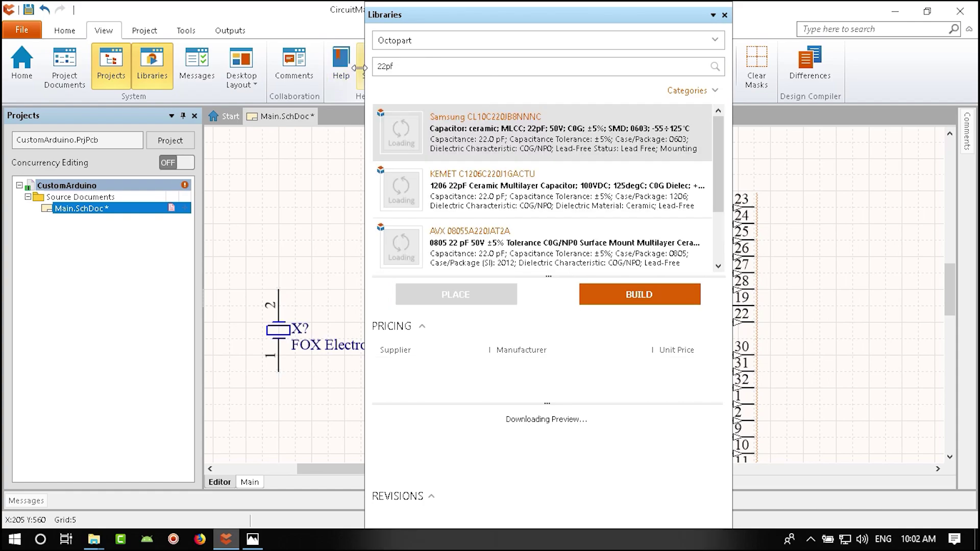
left_click(428, 65)
left_click(427, 66)
type("0805")
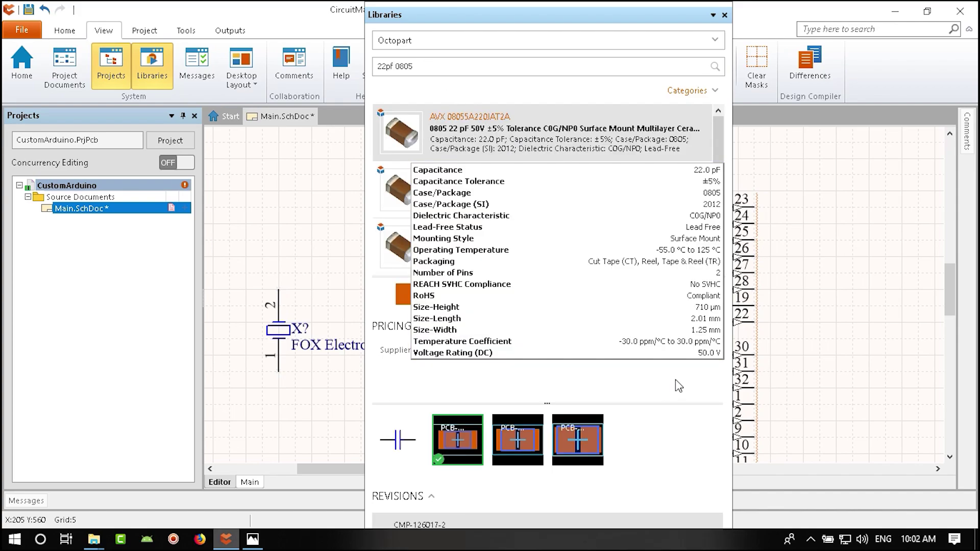
- Place two AVX 08055A220JAT2A 22 pF capacitors beside the crystal and close the library panel
left_click(487, 295)
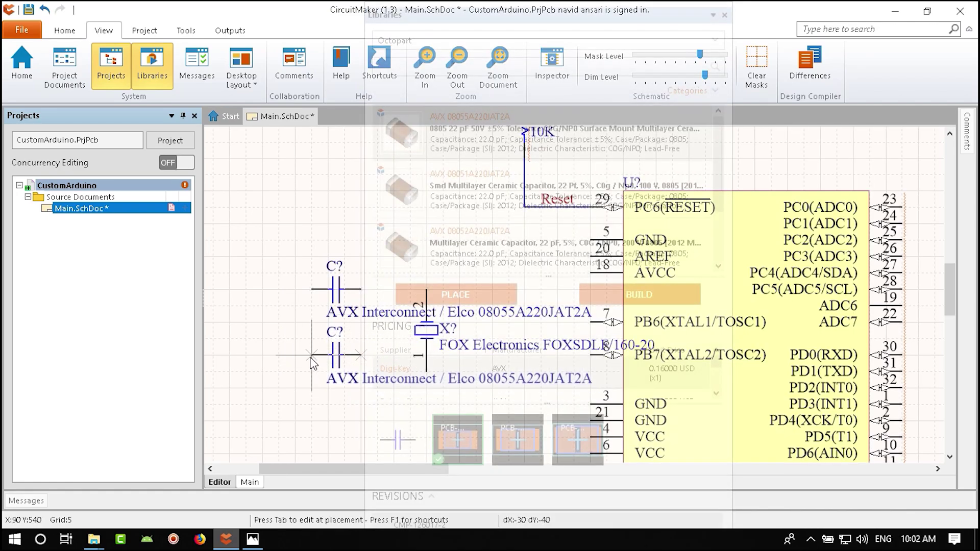
key("End")
left_click(312, 375)
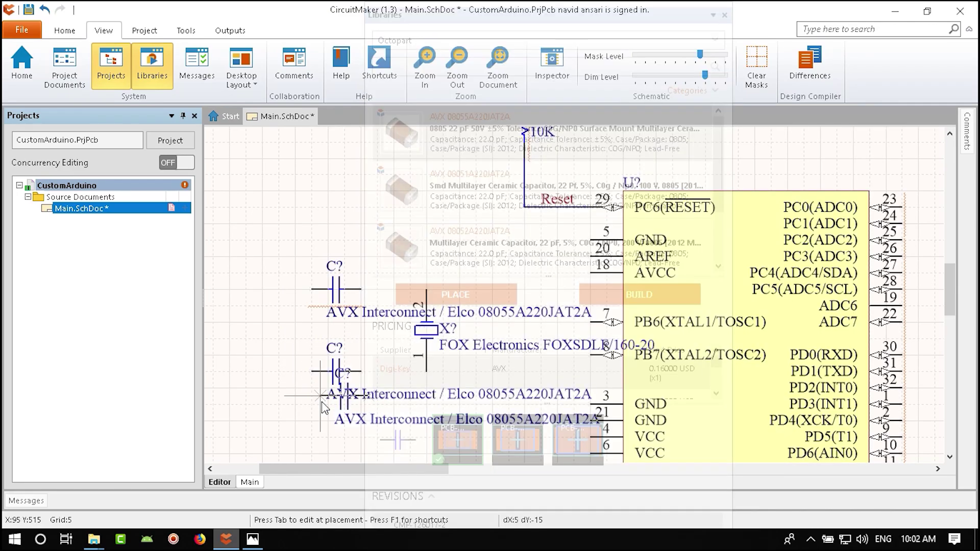
left_click(725, 16)
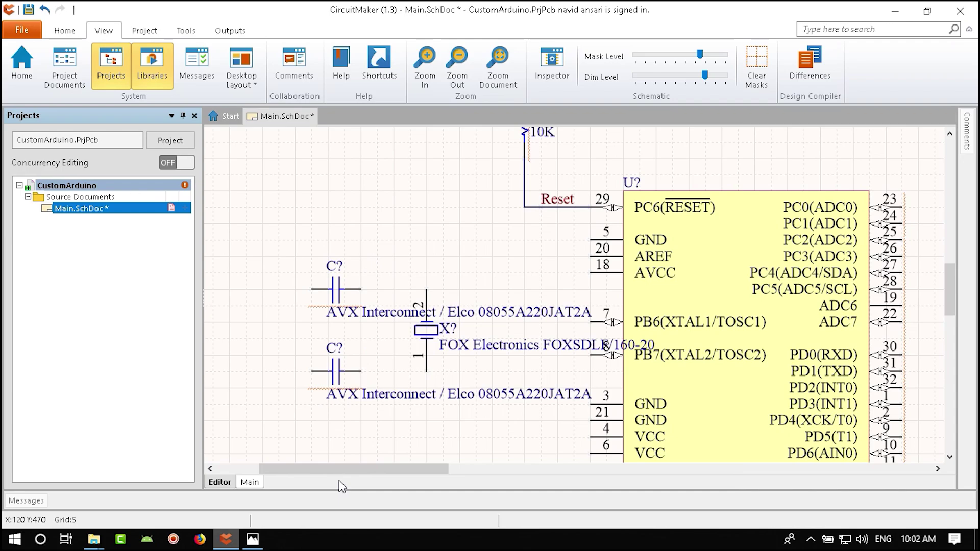
left_click(253, 539)
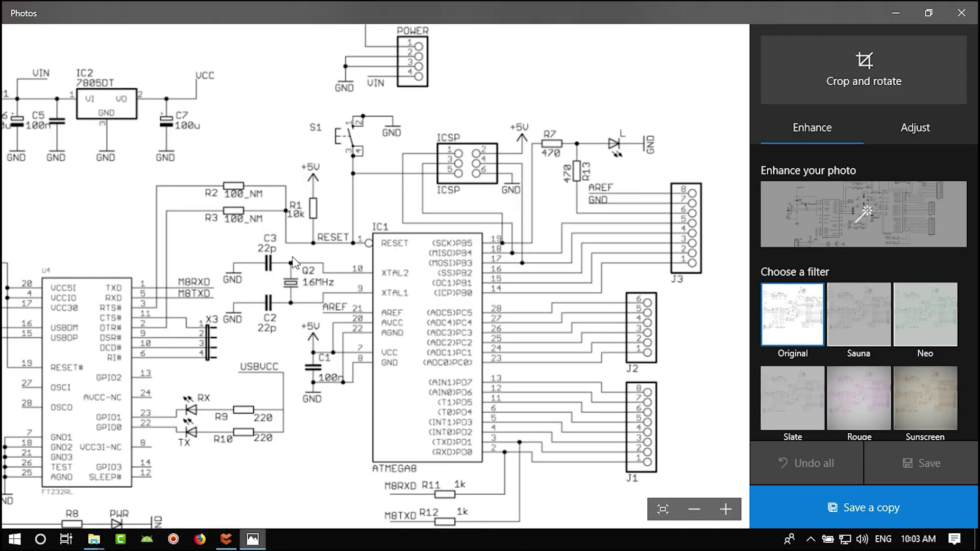
left_click(226, 539)
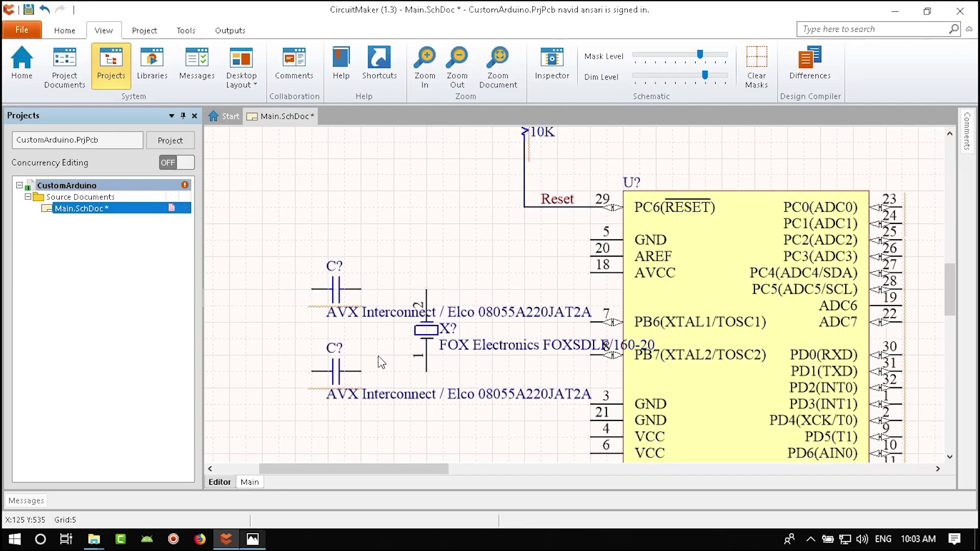
- Set the upper capacitor to 22pF, show its capacitance, and move that label beside it
left_click(335, 289)
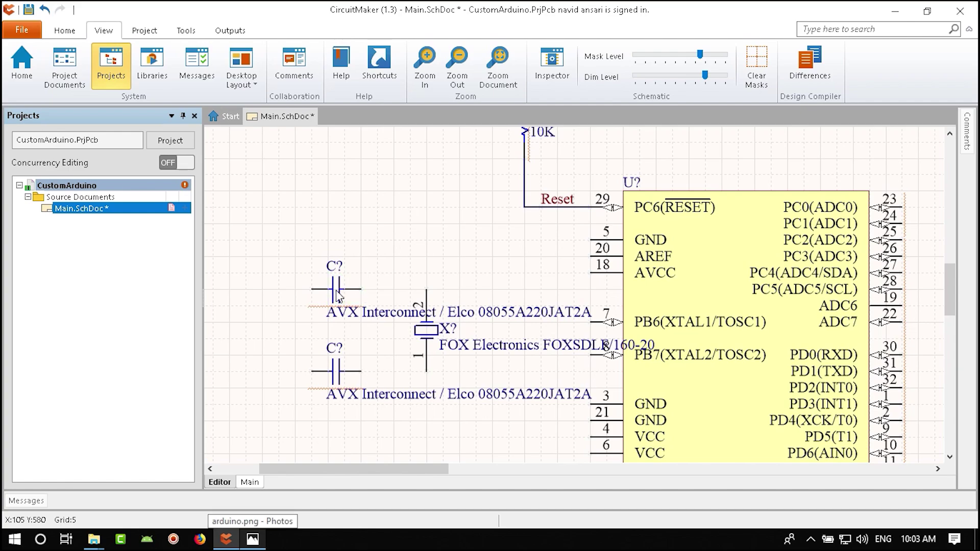
double_click(337, 295)
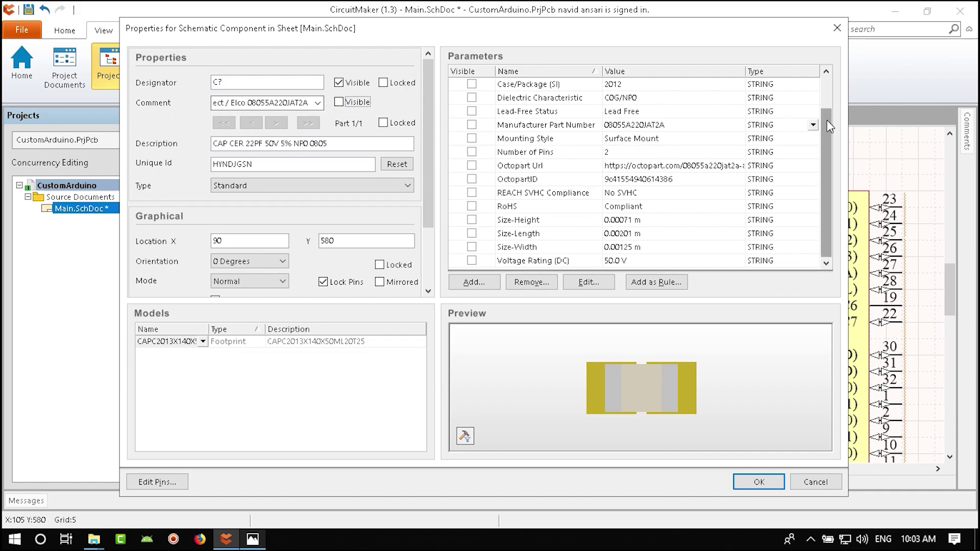
left_click_drag(827, 121, 828, 81)
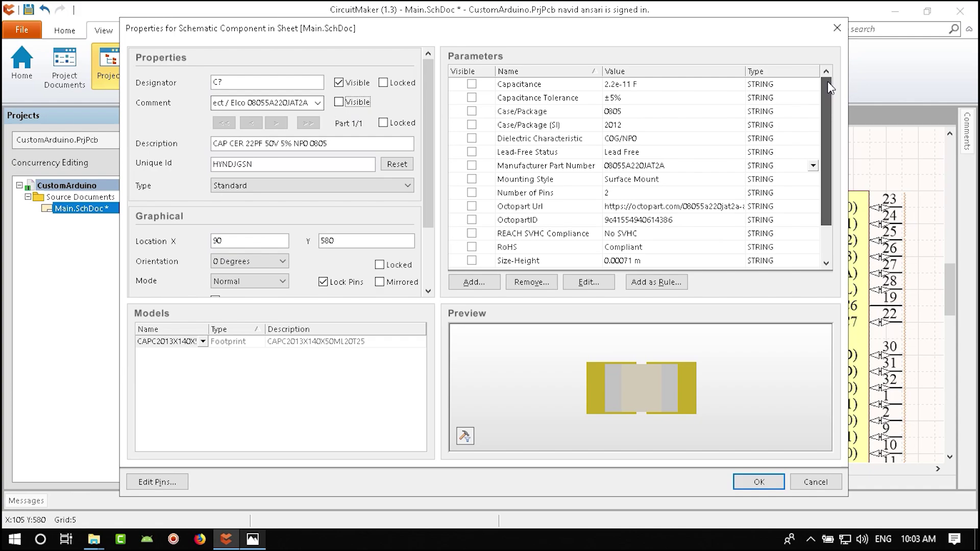
left_click(644, 85)
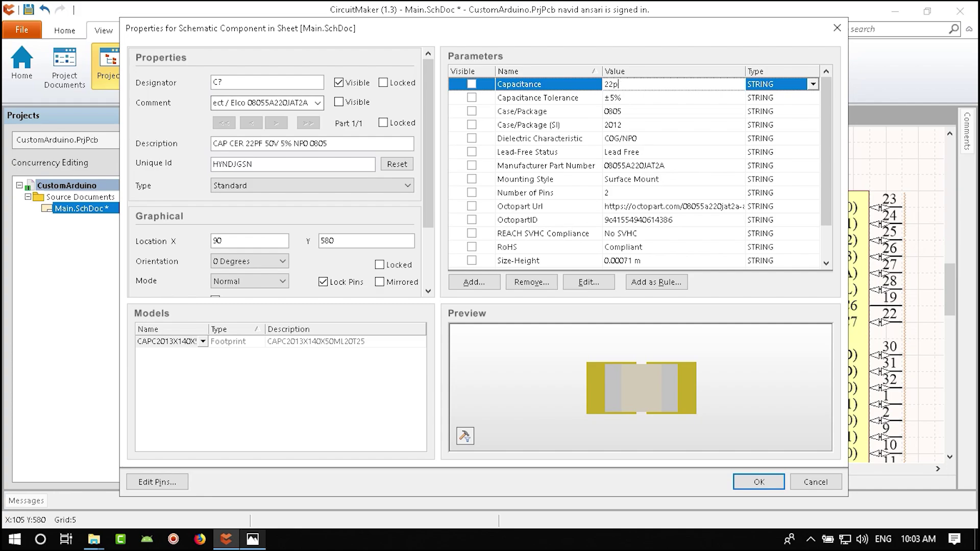
key("Return")
key("Return")
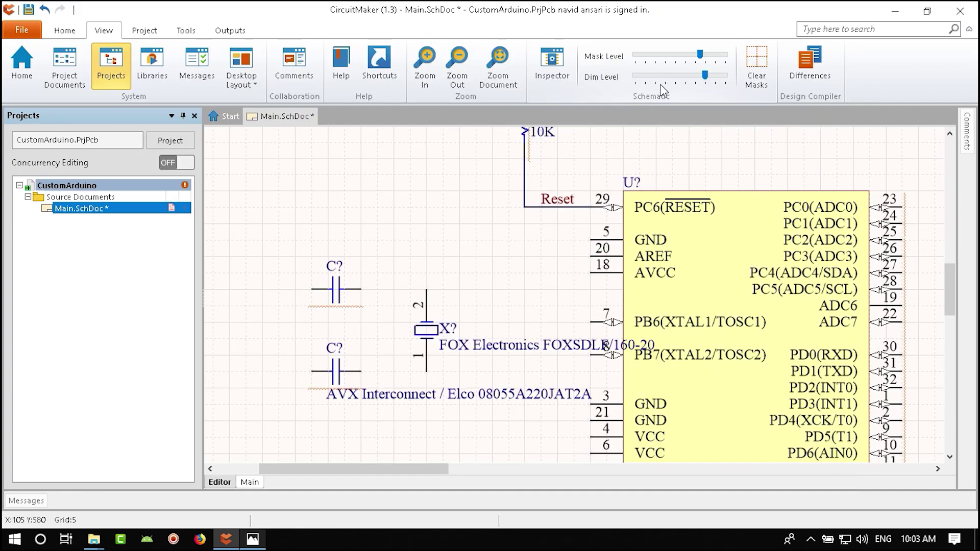
double_click(335, 289)
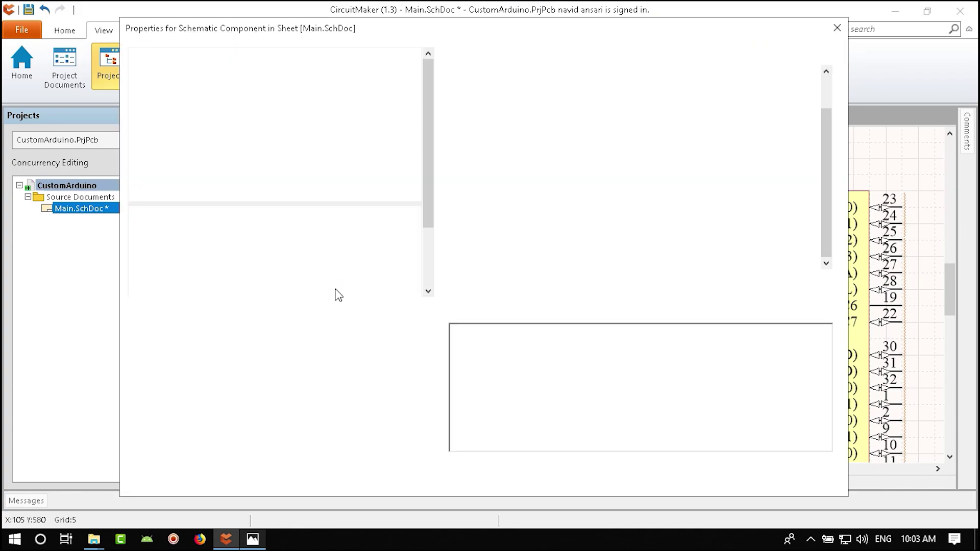
left_click(472, 84)
scroll(510, 131, "up", 1)
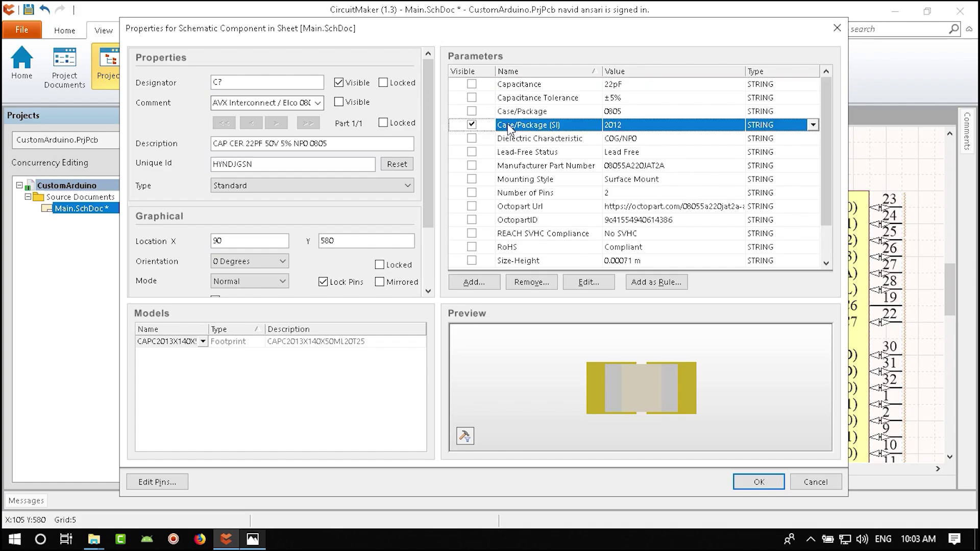
left_click(472, 84)
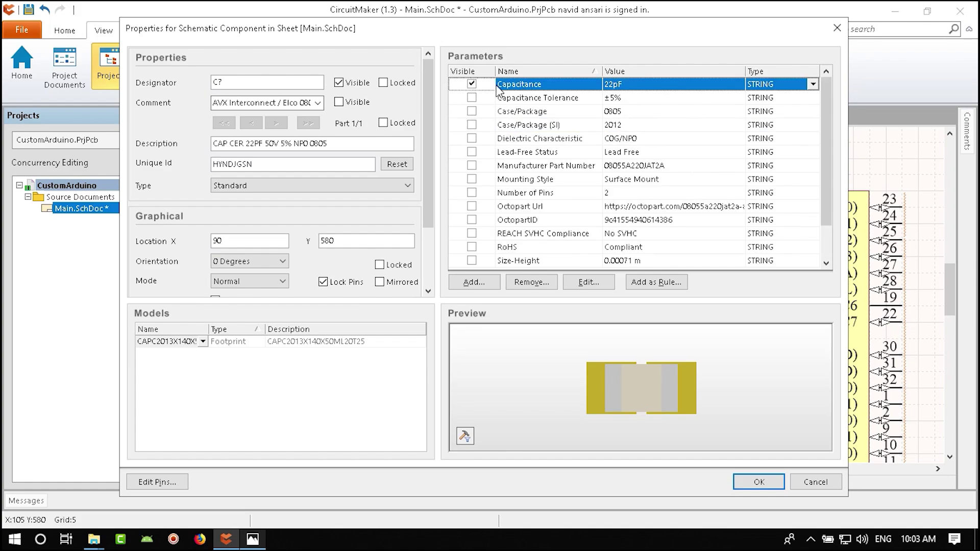
left_click(758, 482)
scroll(315, 270, "up", 3, "ctrl")
left_click_drag(306, 256, 335, 328)
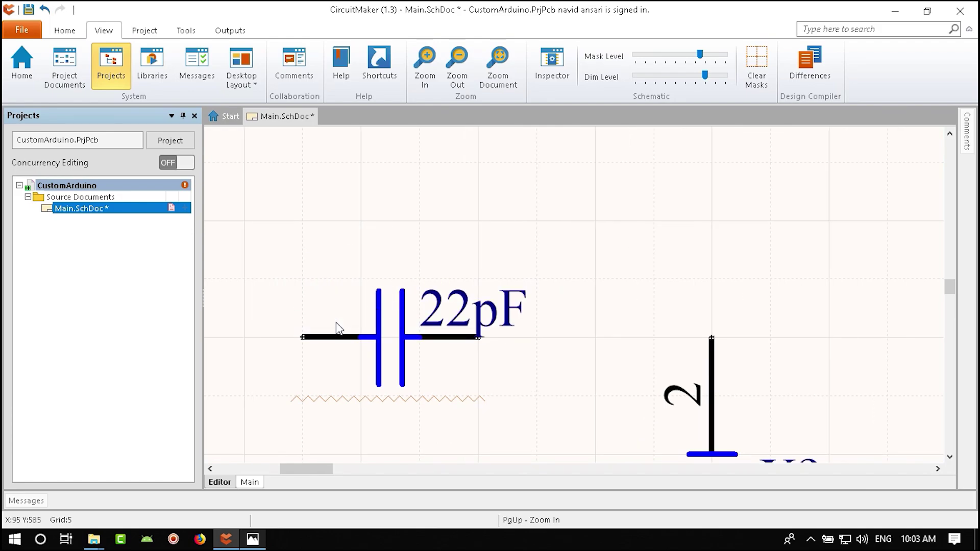
scroll(335, 329, "down", 3, "ctrl")
scroll(416, 322, "down", 3)
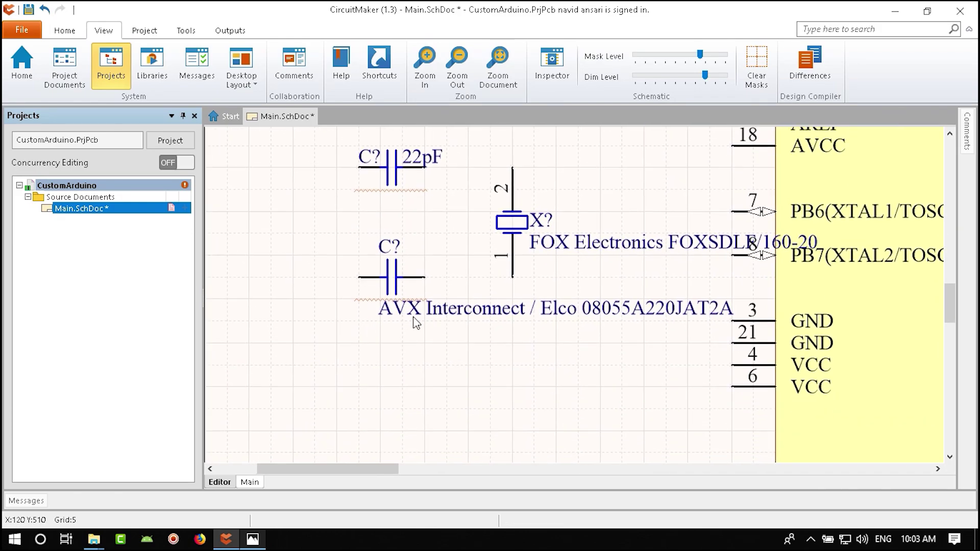
- Set the second capacitor to 22pF and hide its long part-number comment
double_click(396, 277)
scroll(601, 113, "up", 1)
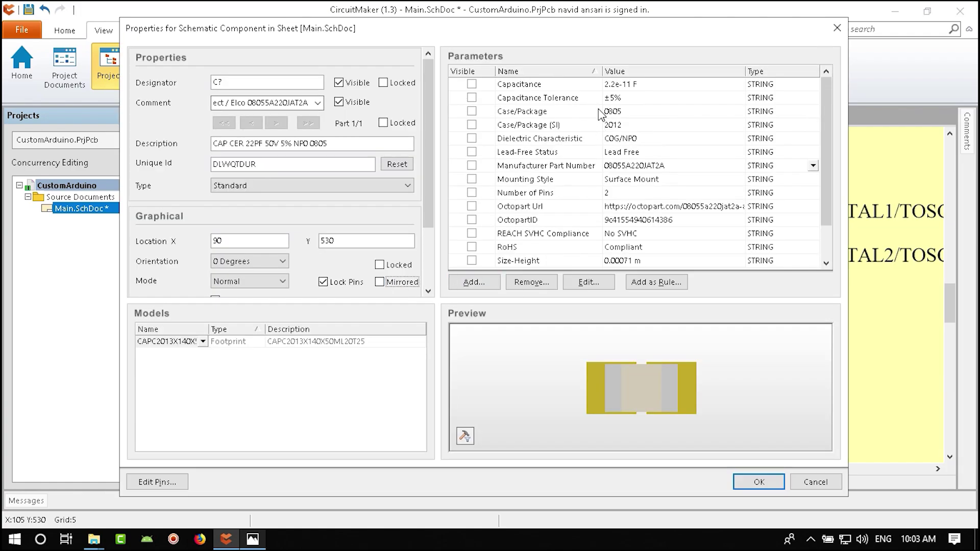
left_click(628, 86)
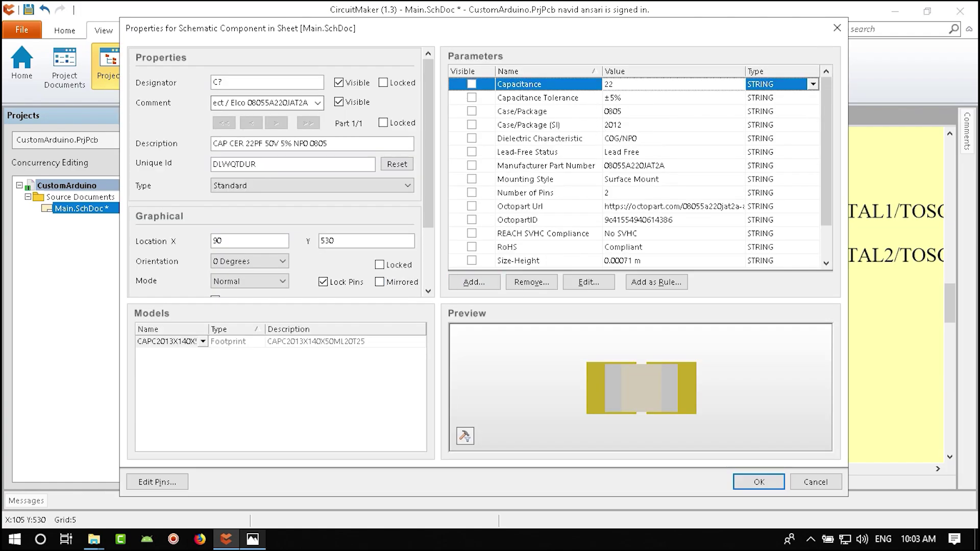
left_click(338, 102)
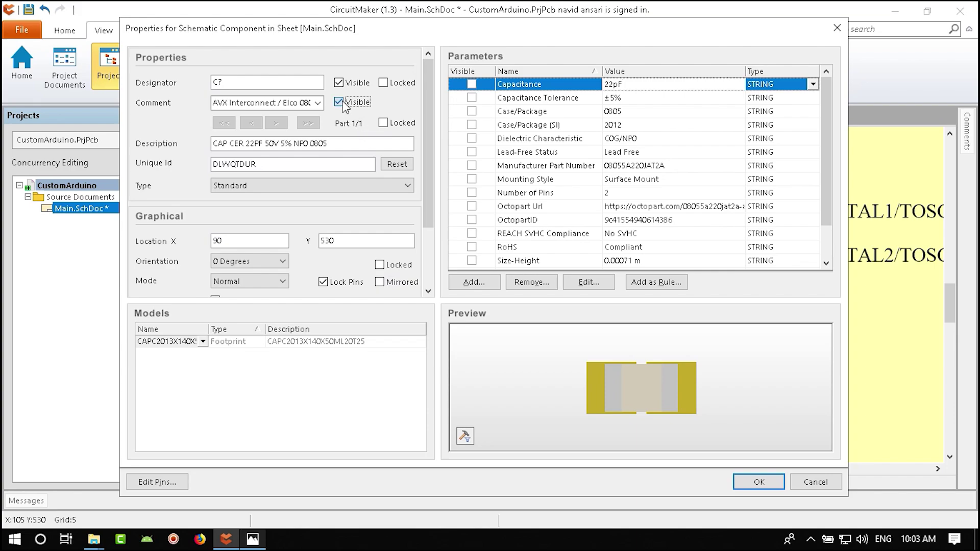
left_click(473, 85)
left_click(752, 482)
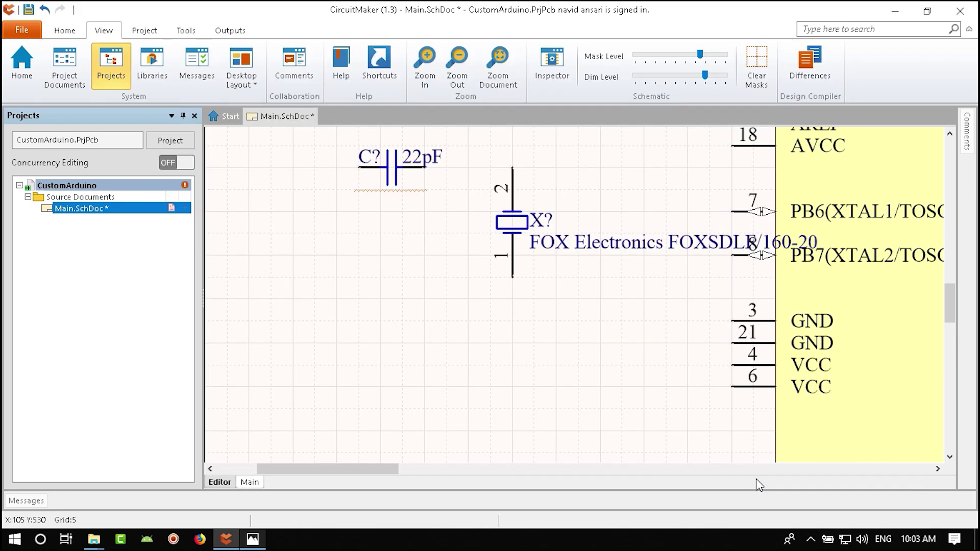
- Place the second capacitor and arrange the crystal and both capacitors
left_click(416, 278)
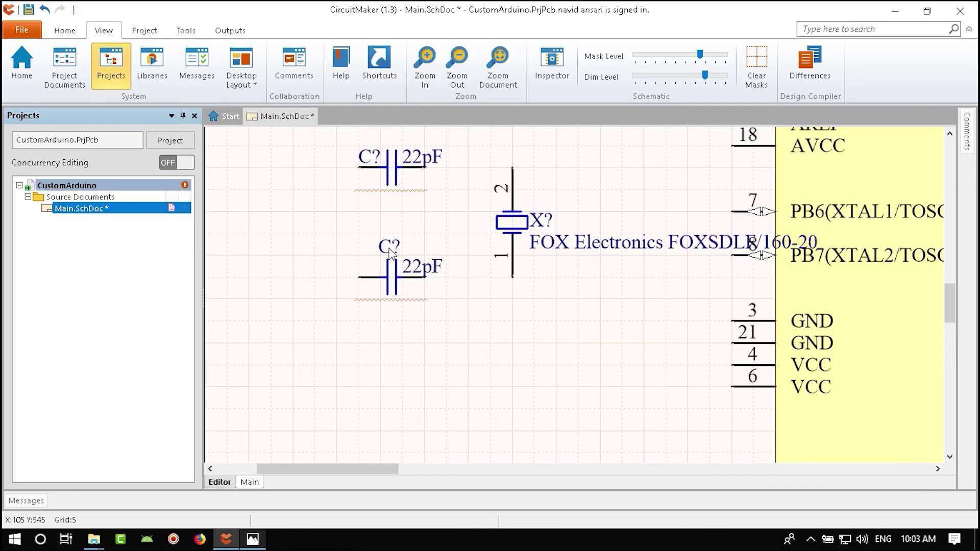
left_click_drag(389, 247, 369, 266)
right_click_drag(587, 319, 563, 364)
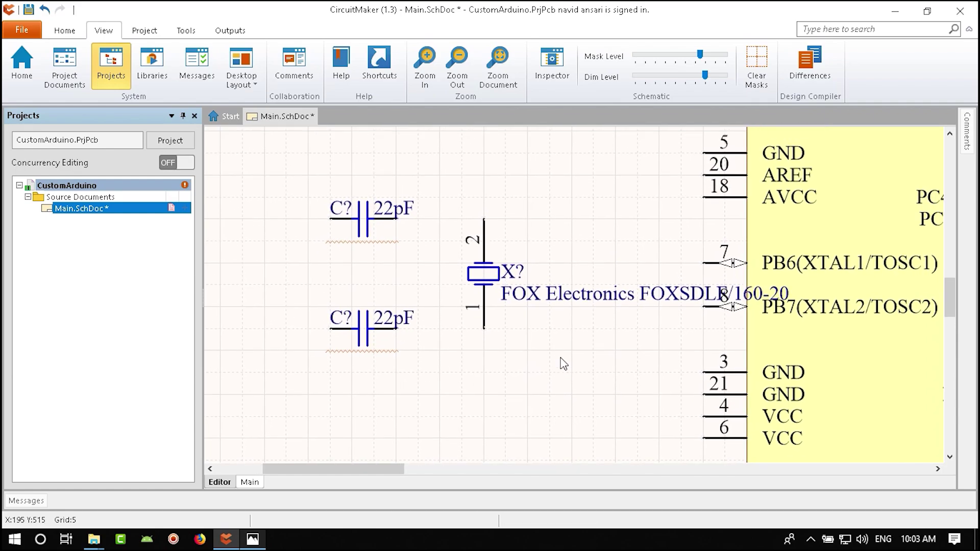
left_click_drag(485, 280, 486, 347)
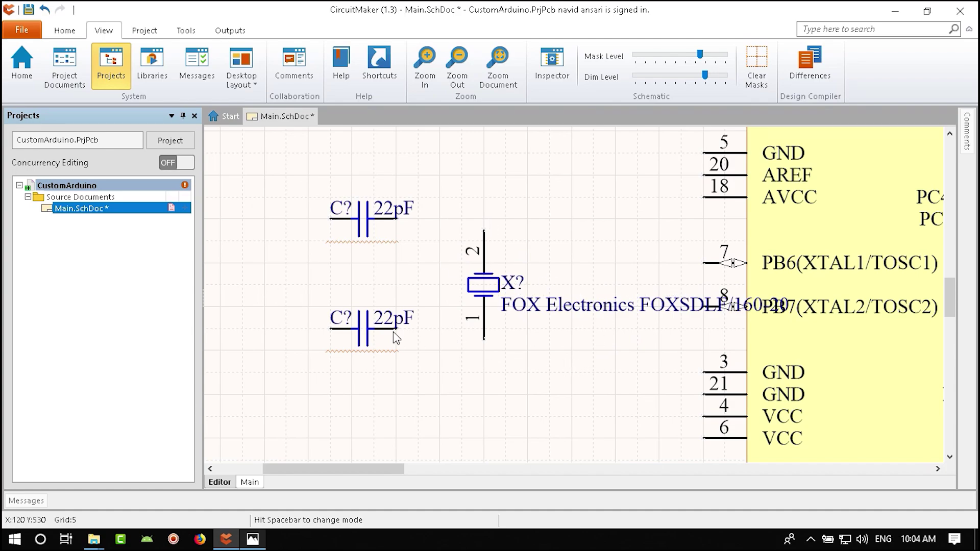
left_click_drag(396, 338, 399, 349)
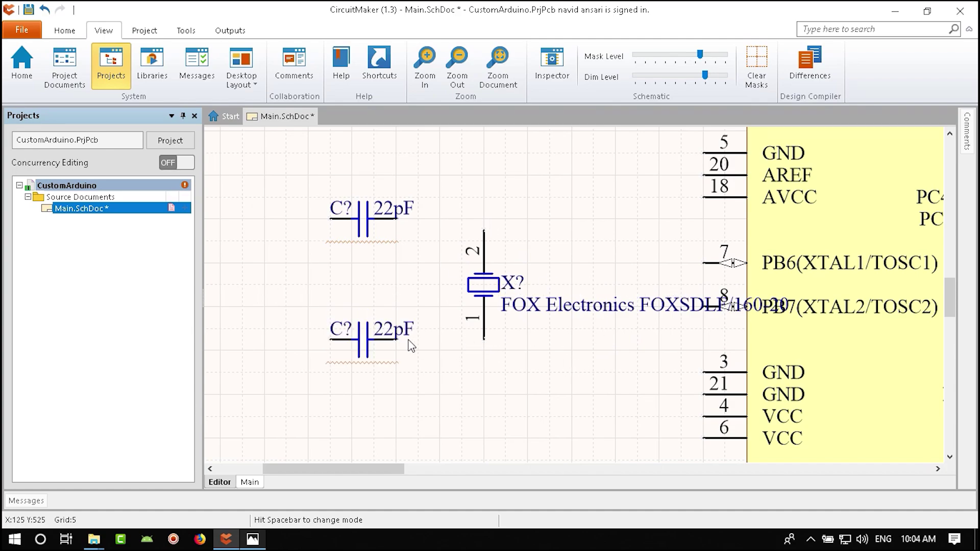
left_click_drag(360, 223, 333, 240)
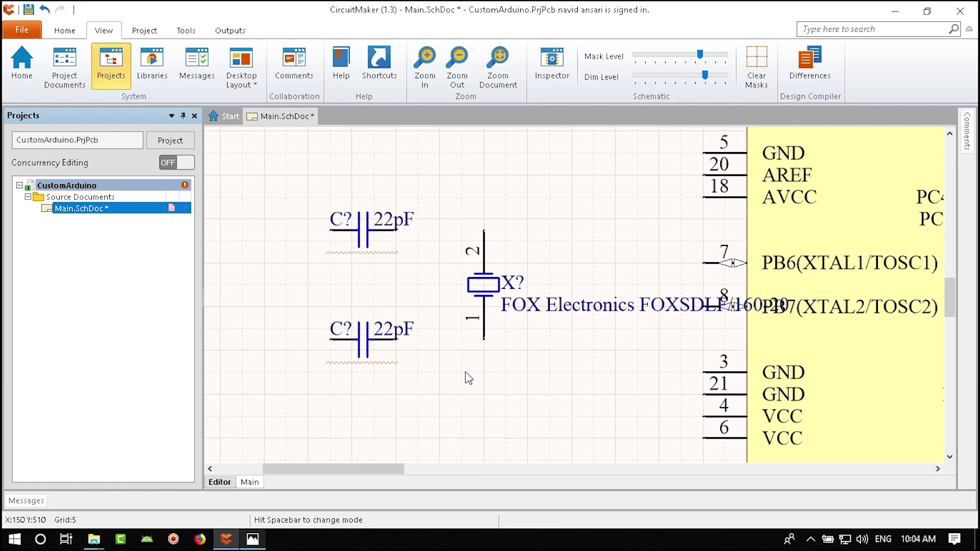
scroll(153, 66, "up", 1)
- Wire pin 7 (PB6) to crystal pin 2
left_click(168, 66)
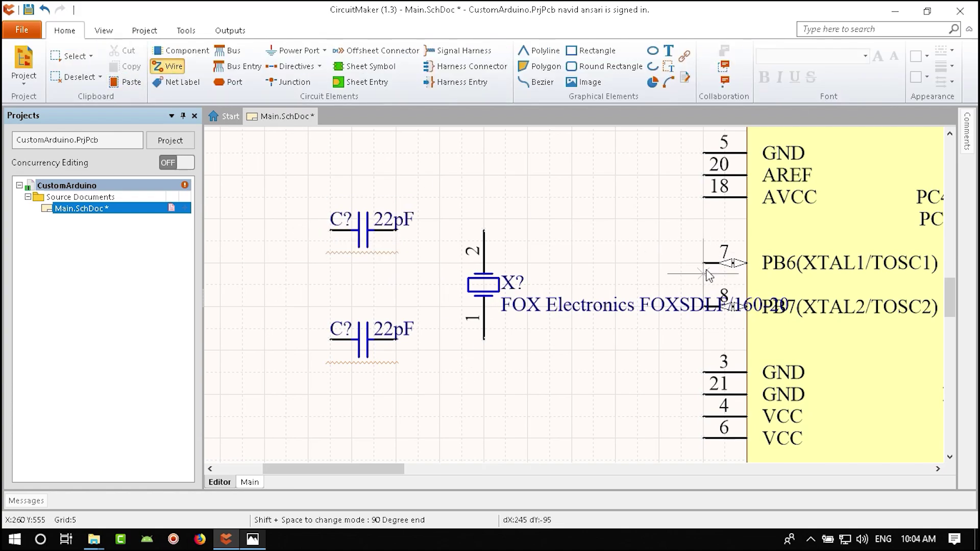
left_click(703, 263)
left_click(572, 229)
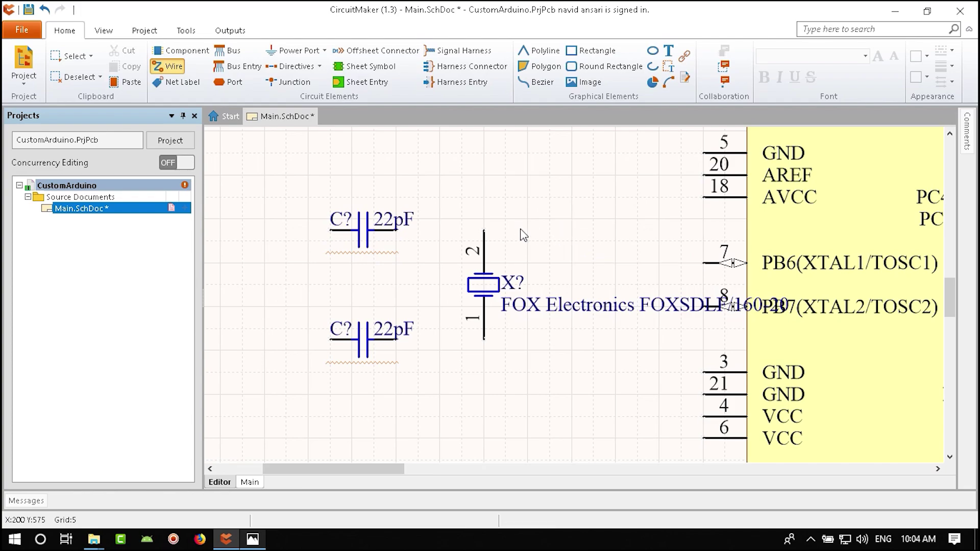
left_click(484, 230)
key("Escape")
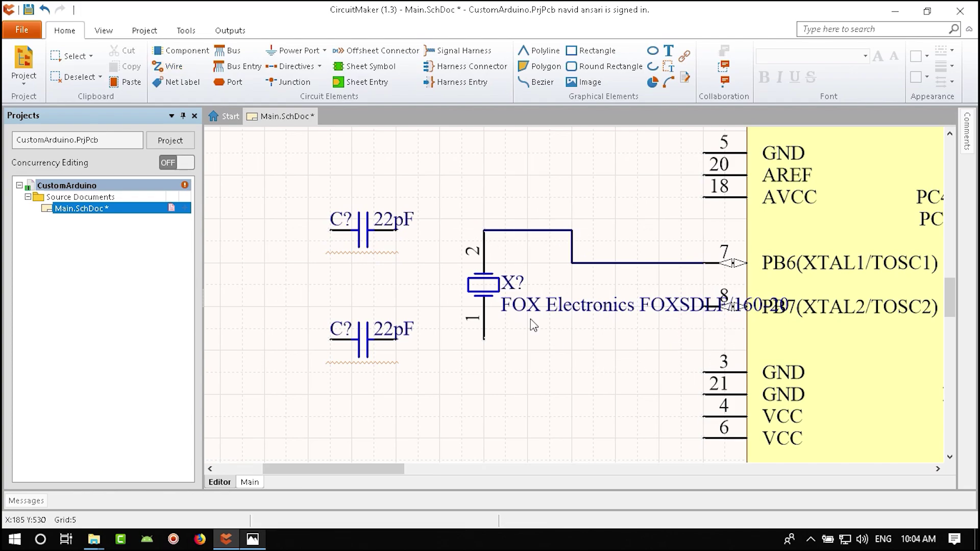
- Show the crystal's 16.0 MHz Frequency label and tidy the X? and frequency labels
double_click(482, 281)
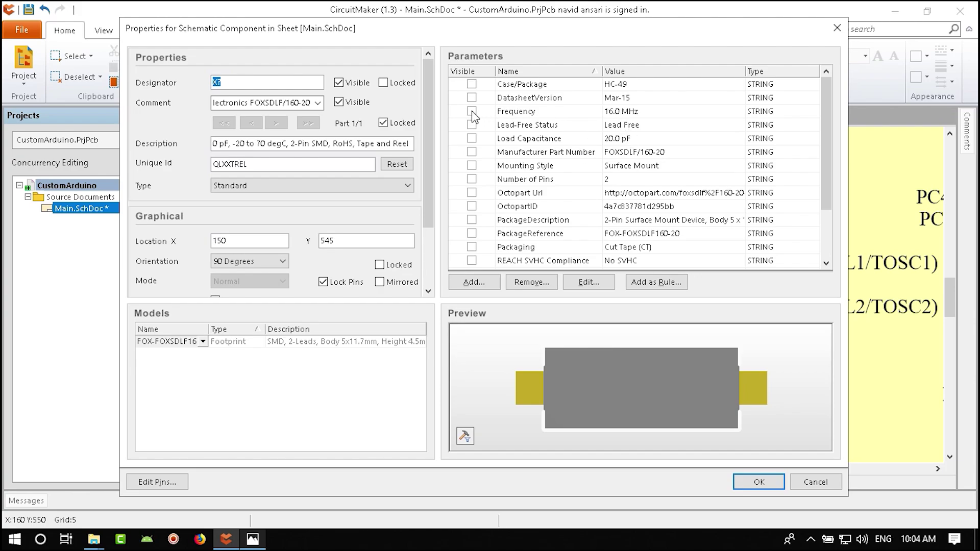
left_click(471, 111)
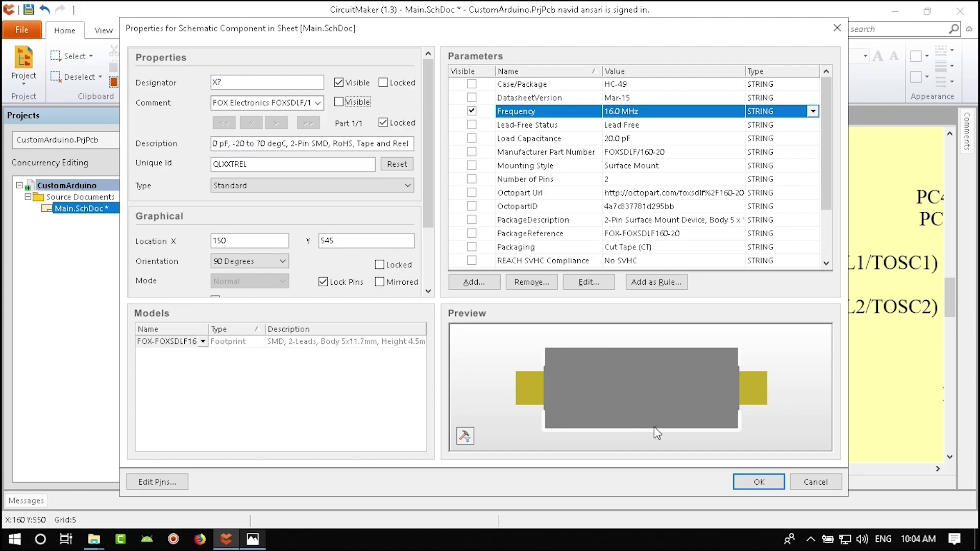
left_click(759, 482)
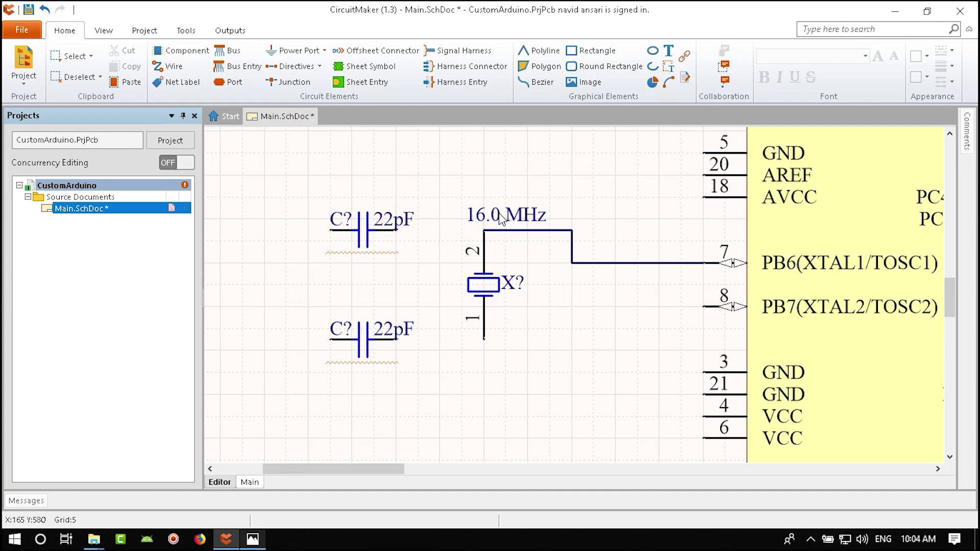
left_click_drag(508, 218, 508, 262)
left_click_drag(514, 302, 525, 302)
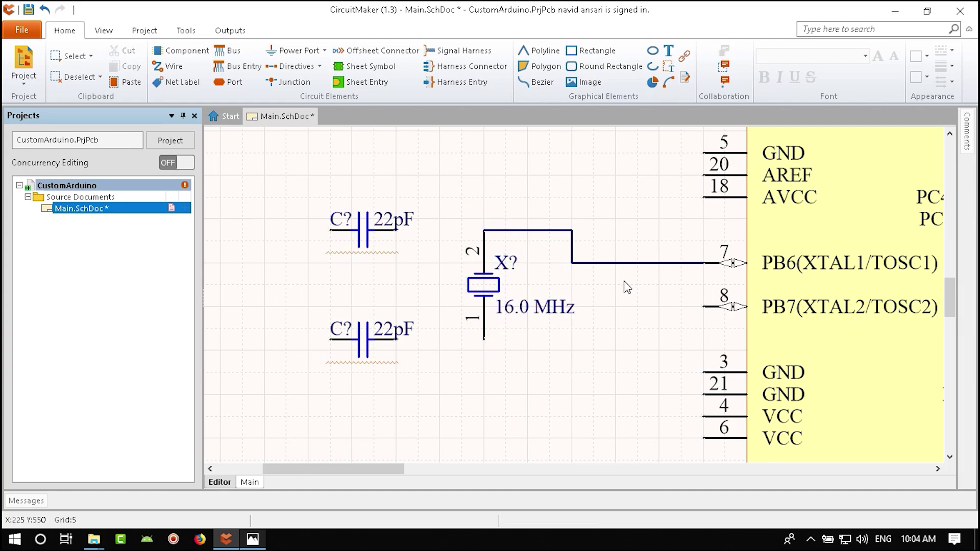
- Wire pin 8 (PB7) to crystal pin 1
left_click(168, 67)
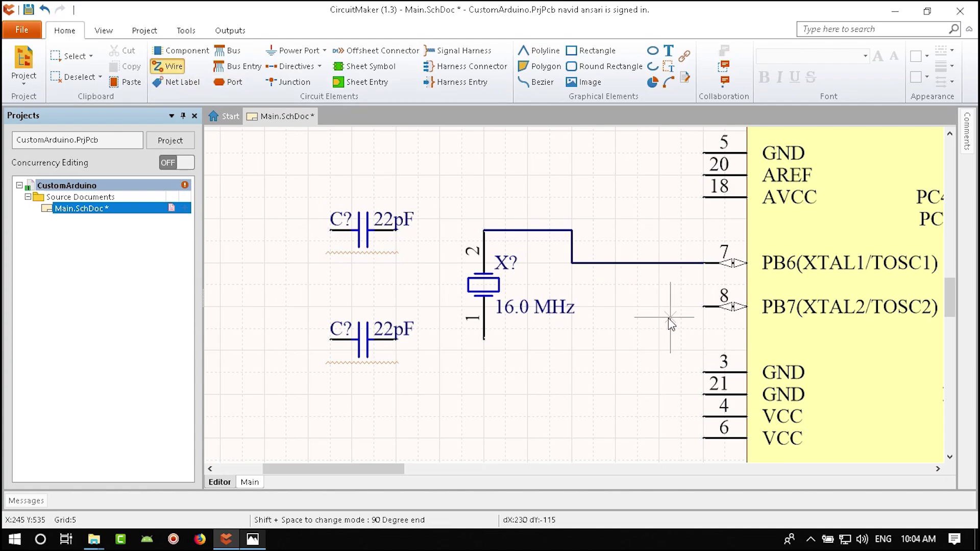
left_click(704, 306)
left_click(573, 339)
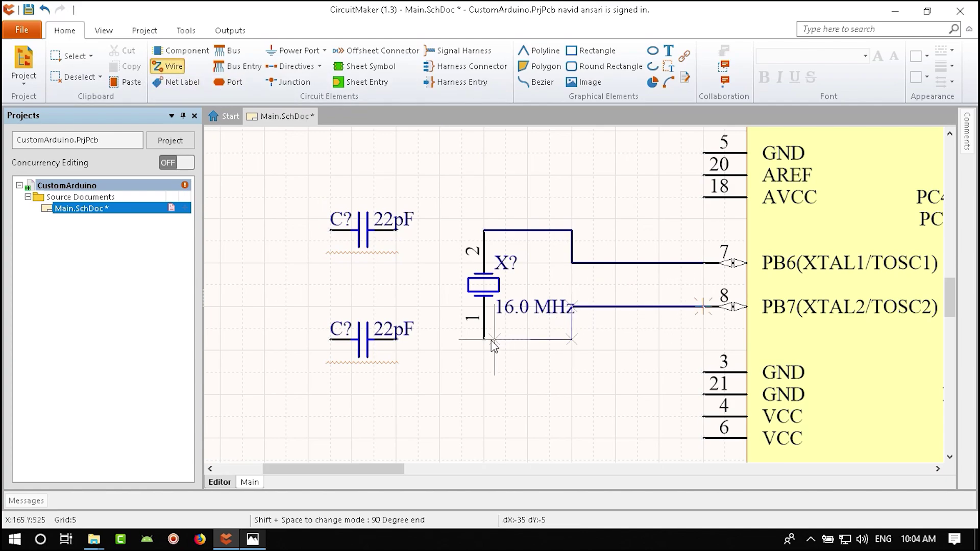
left_click(484, 340)
- Move the 16.0 MHz label off the wire and set the X? designator beside the crystal
key("Escape")
left_click_drag(529, 308, 541, 286)
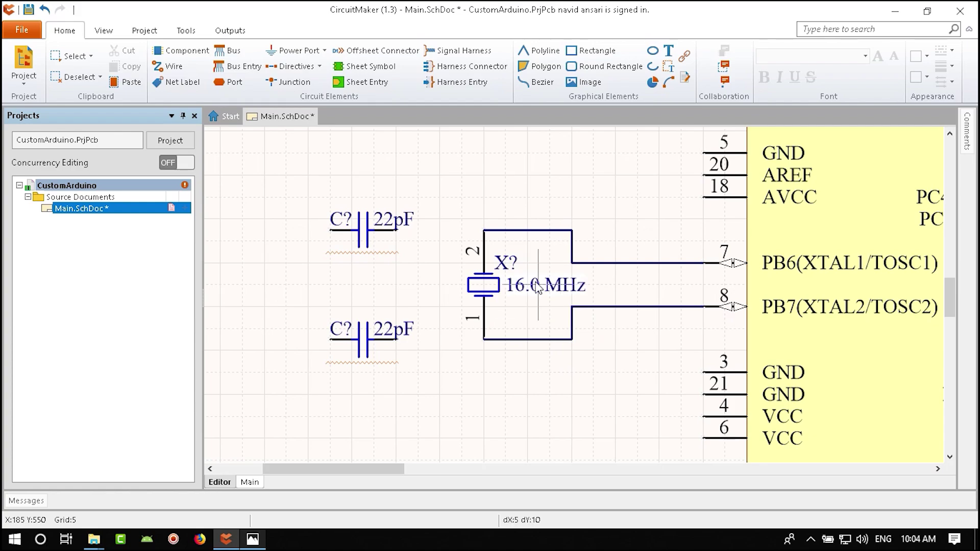
left_click_drag(501, 261, 505, 261)
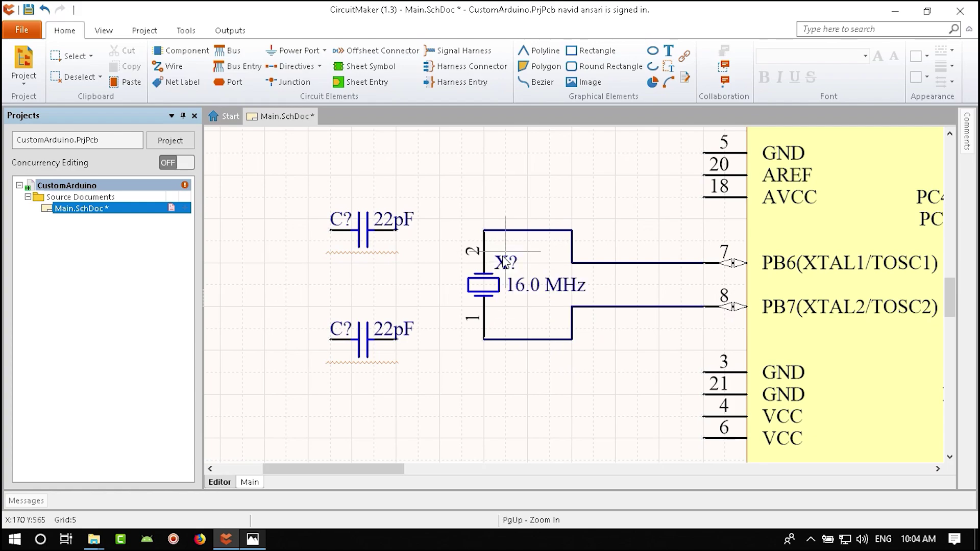
right_click_drag(617, 333, 725, 337)
- Wire the lower and upper 22pF capacitors to the crystal's bottom and top wires
left_click(168, 66)
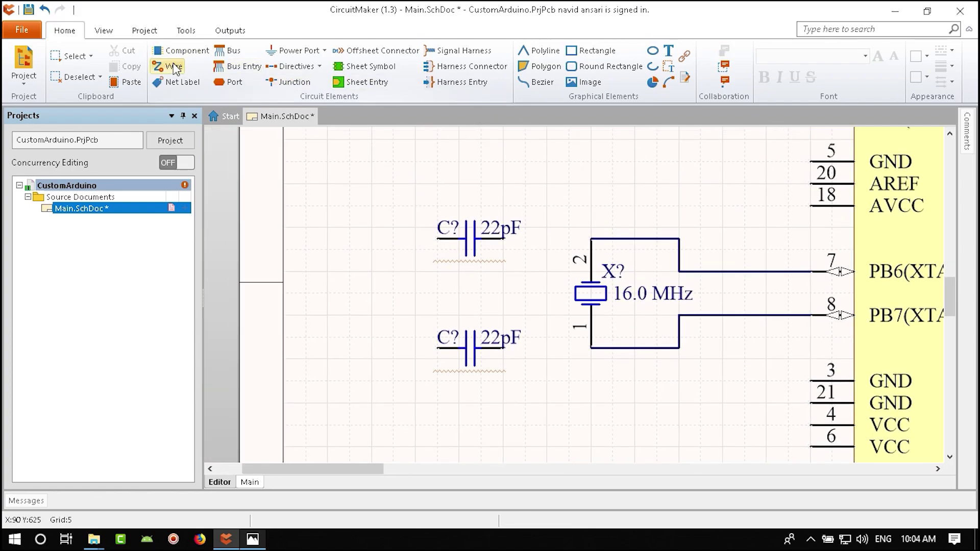
left_click(581, 348)
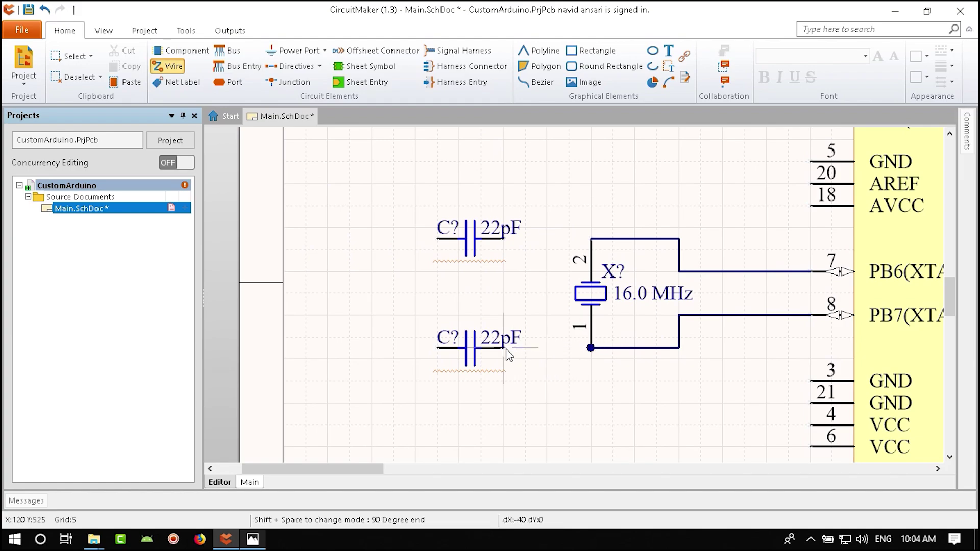
left_click(503, 349)
left_click(504, 238)
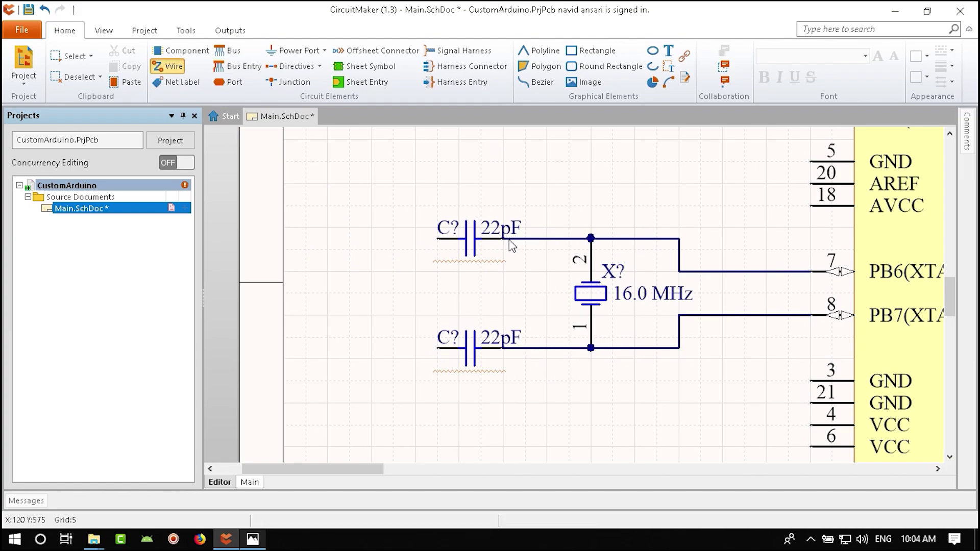
right_click(406, 306)
- Place a horizontally rotated GND power port left of the capacitors
left_click(284, 56)
left_click(291, 70)
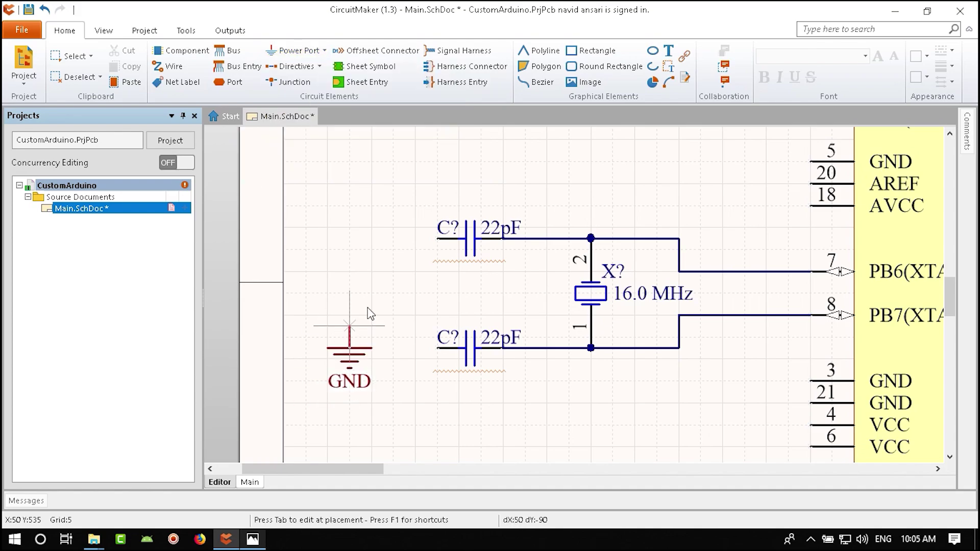
key("space")
key("space")
key("space")
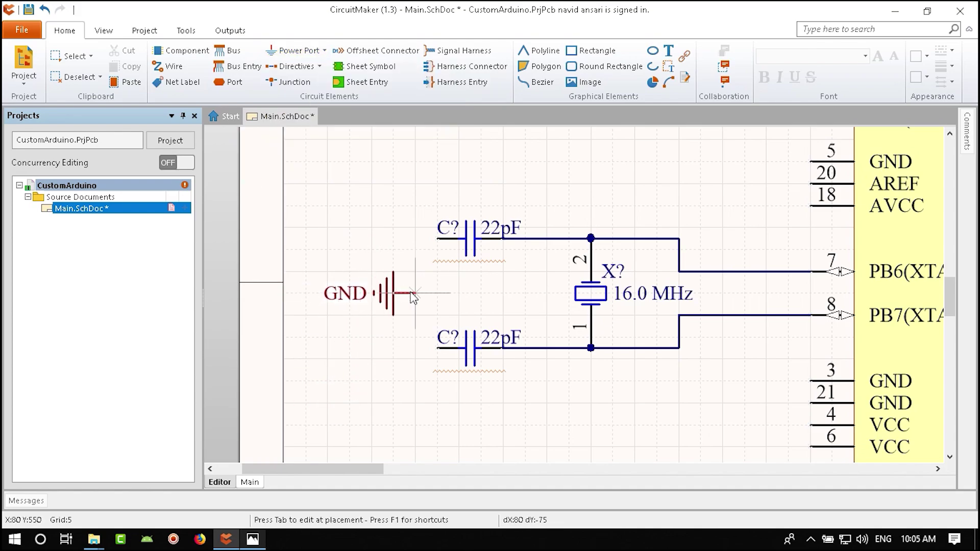
left_click(414, 293)
right_click(427, 306)
- Wire the GND symbol to the left pins of both capacitors
left_click(167, 66)
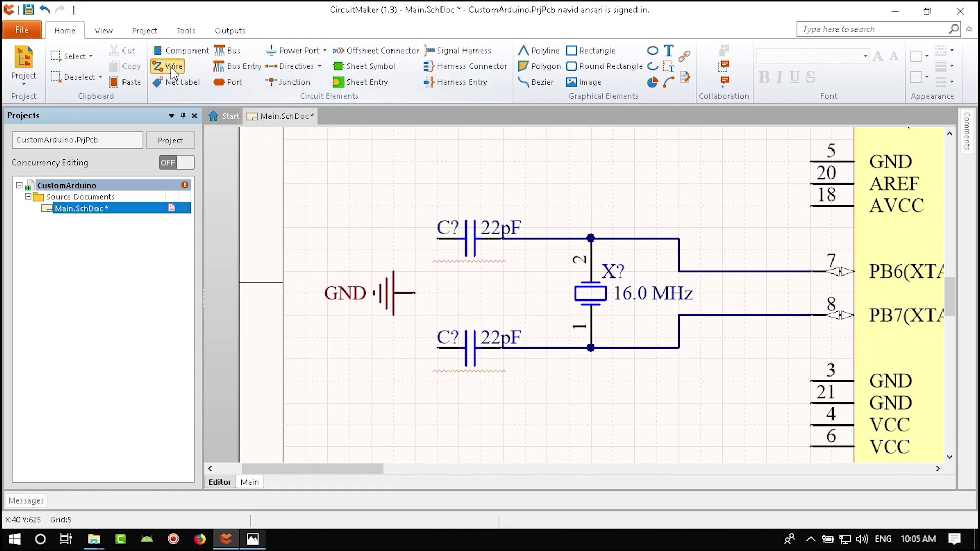
left_click(438, 239)
left_click(415, 294)
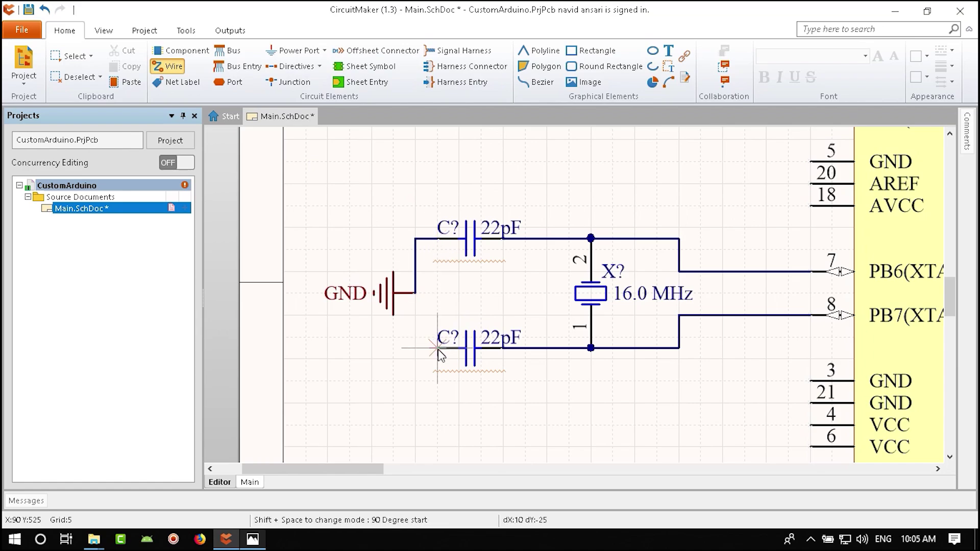
left_click(415, 294)
left_click(428, 348)
right_click(428, 349)
scroll(630, 392, "down", 2, "ctrl")
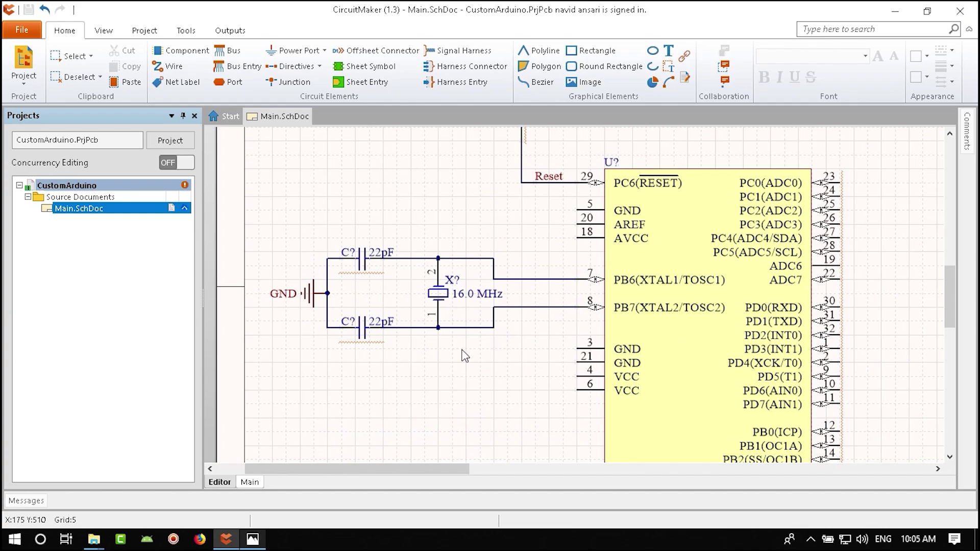
- Check the reference Arduino schematic image in Photos, then return to CircuitMaker
left_click(253, 539)
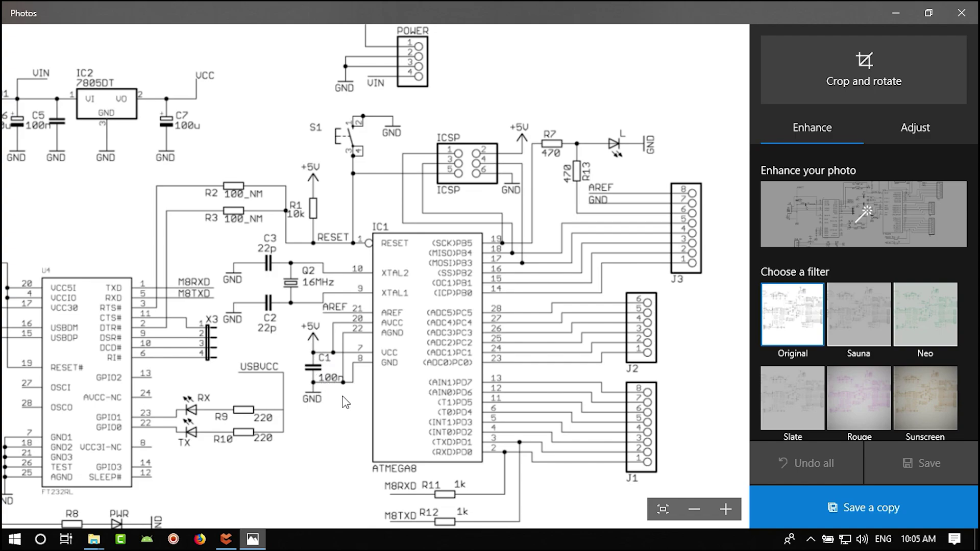
left_click(228, 538)
- Place a +5 port and a rotated GND port left of the ATmega's power pins
left_click(324, 50)
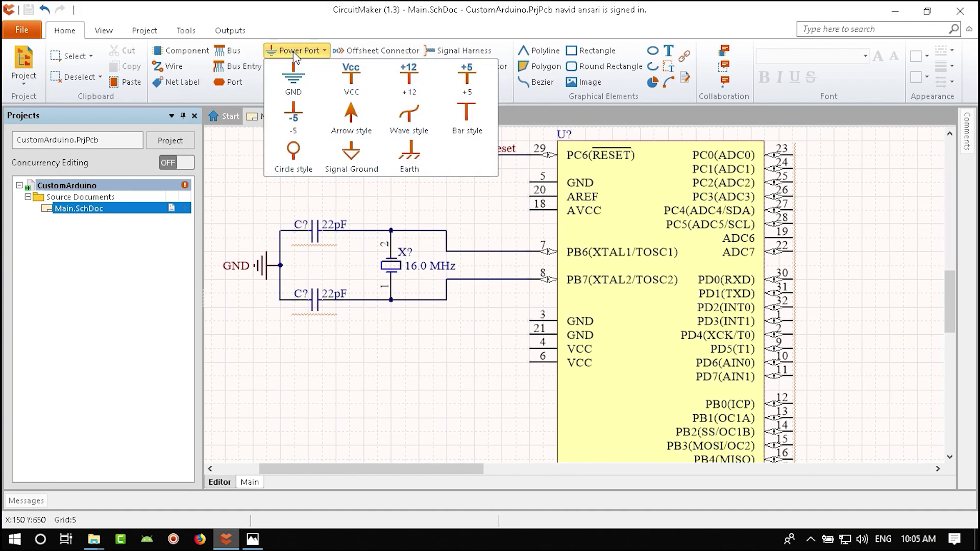
left_click(455, 84)
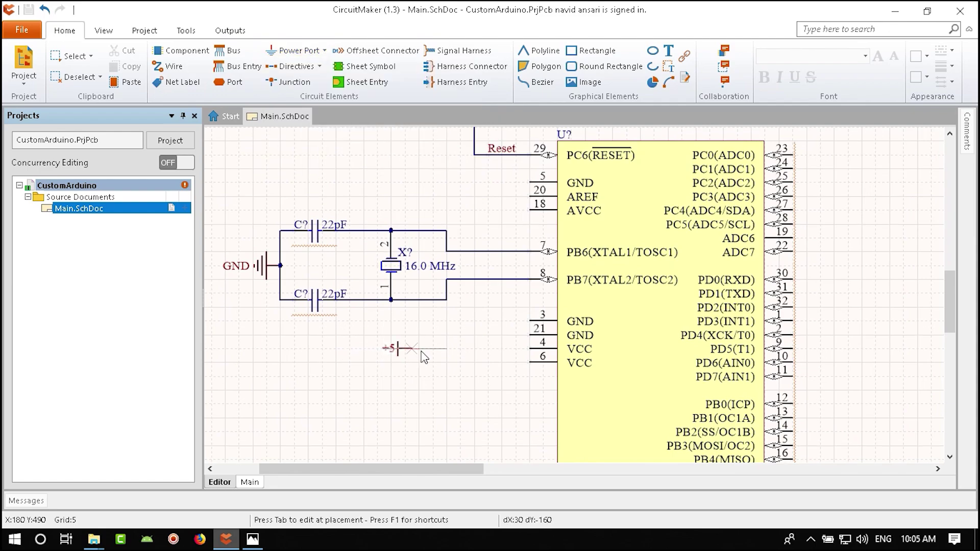
left_click(474, 363)
left_click(310, 53)
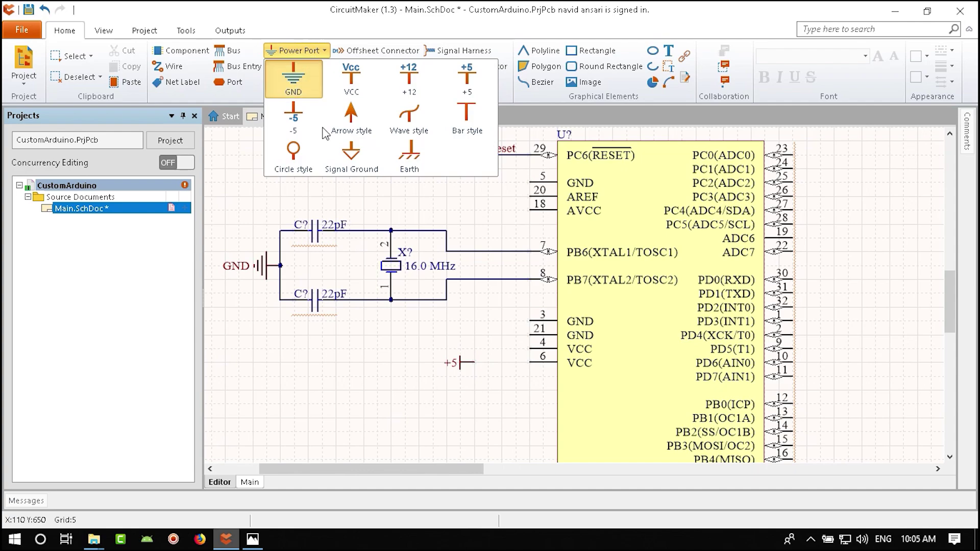
left_click(294, 79)
key("Escape")
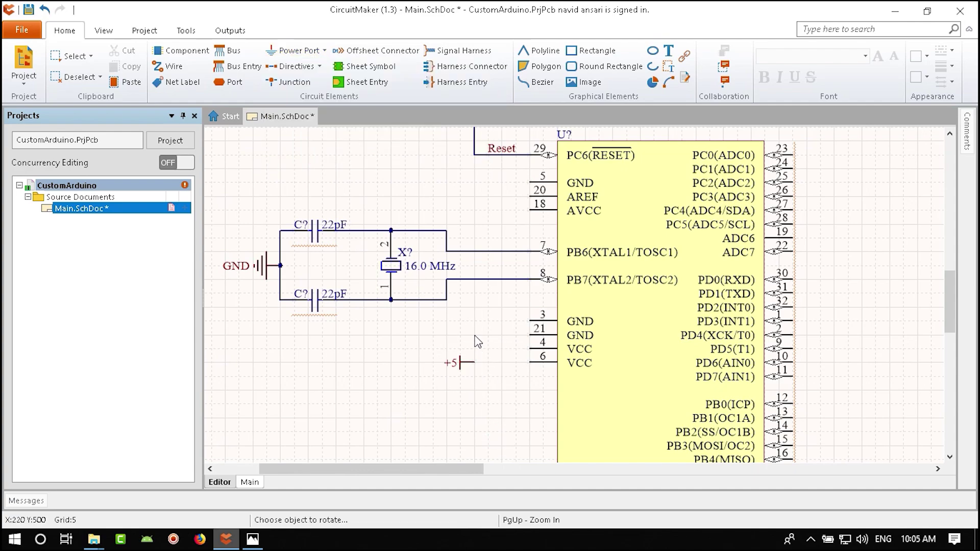
key("Escape")
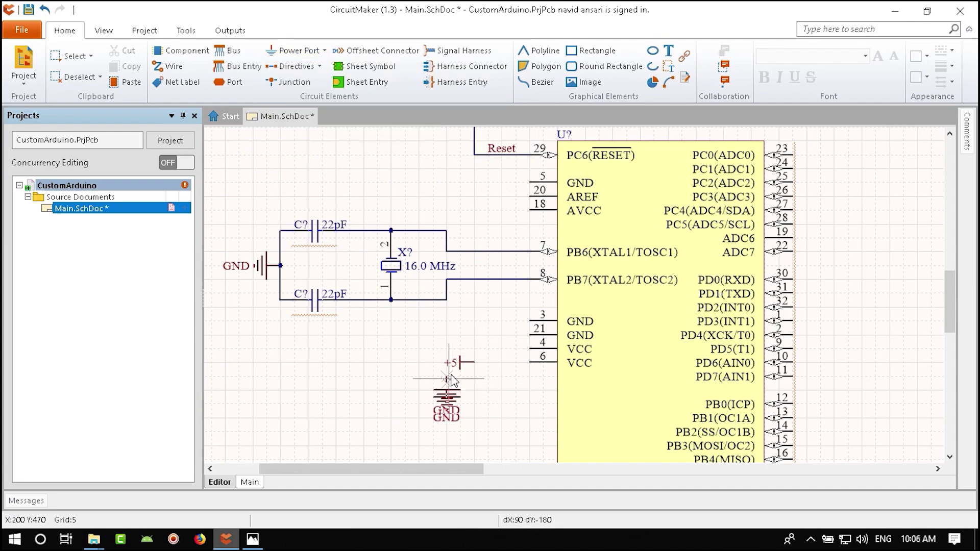
key("Escape")
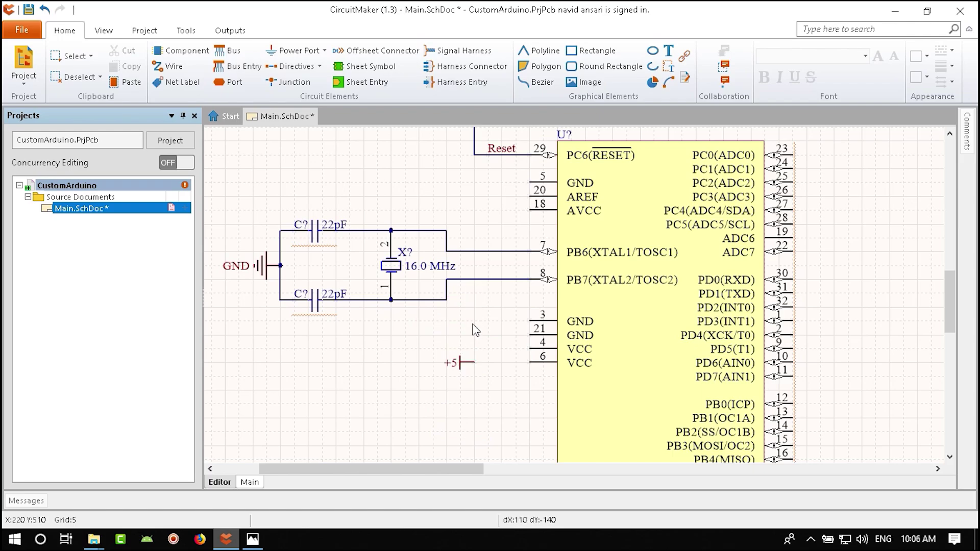
left_click(474, 321)
key("Escape")
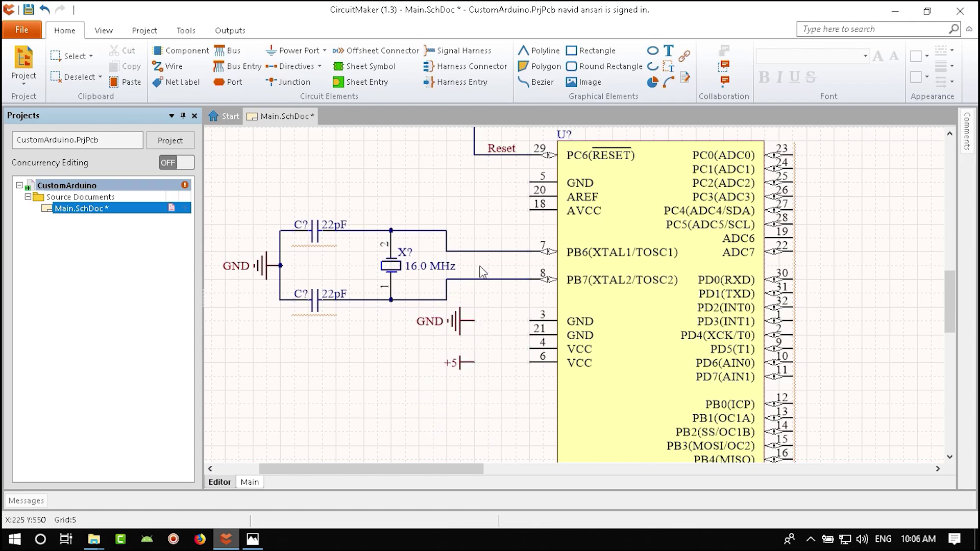
scroll(480, 352, "up", 2, "ctrl")
- Wire ATmega pin 21 over to the GND port
left_click(168, 66)
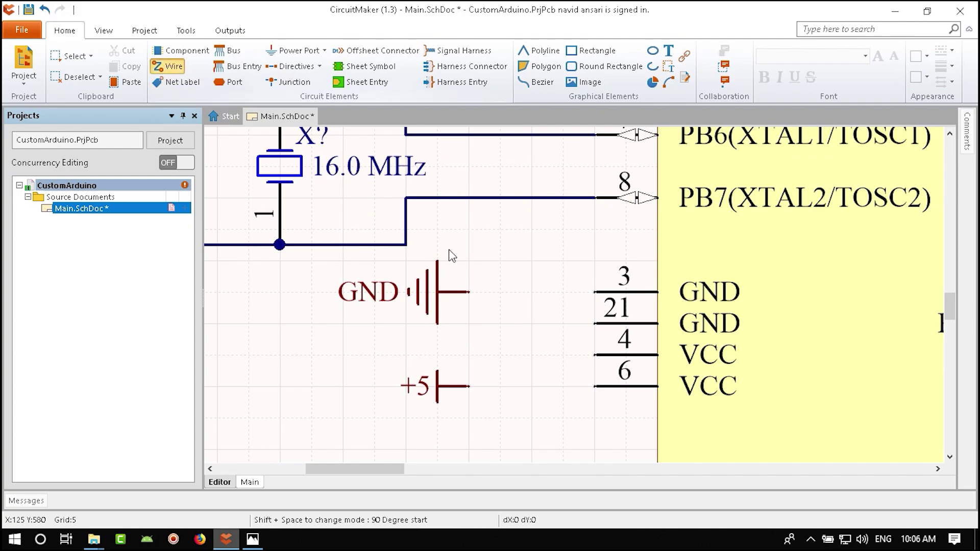
left_click(595, 323)
left_click(531, 292)
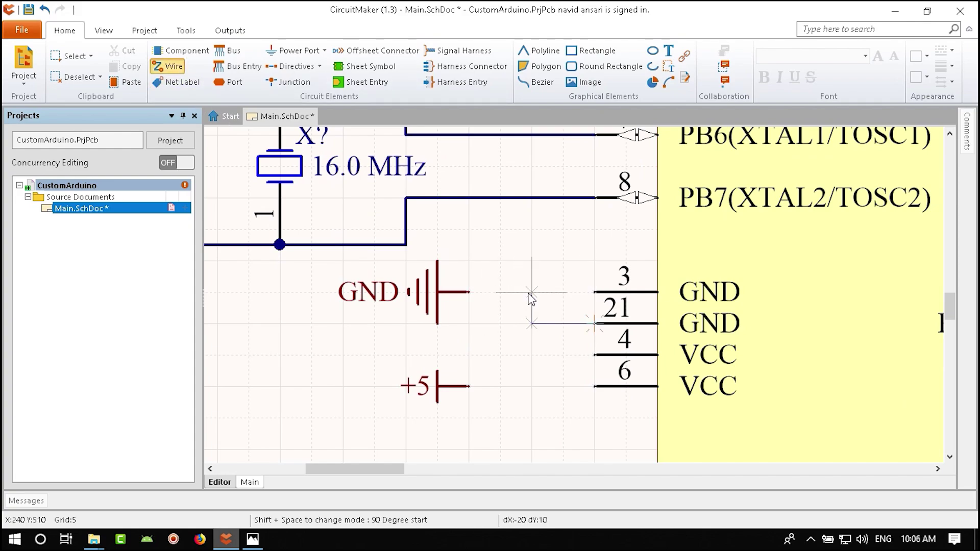
left_click(468, 292)
key("Escape")
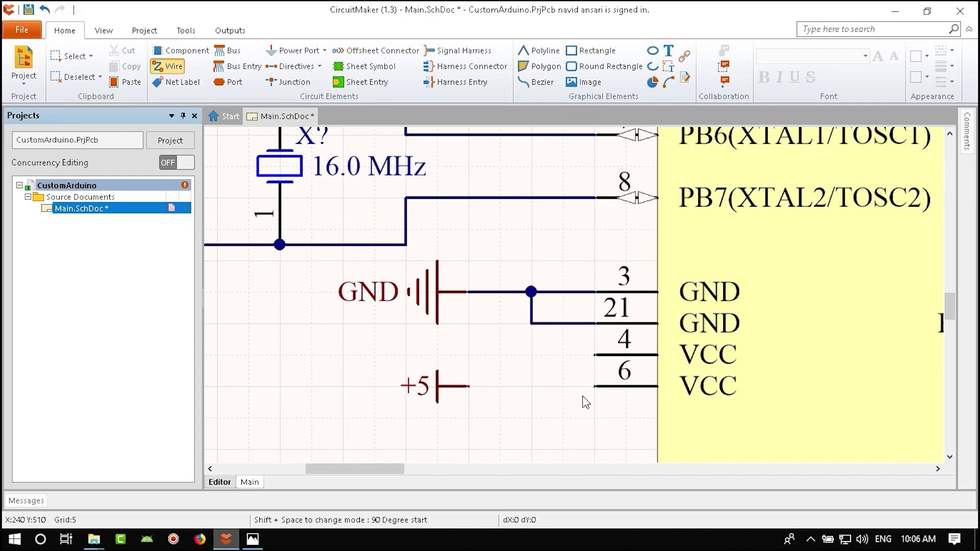
key("Escape")
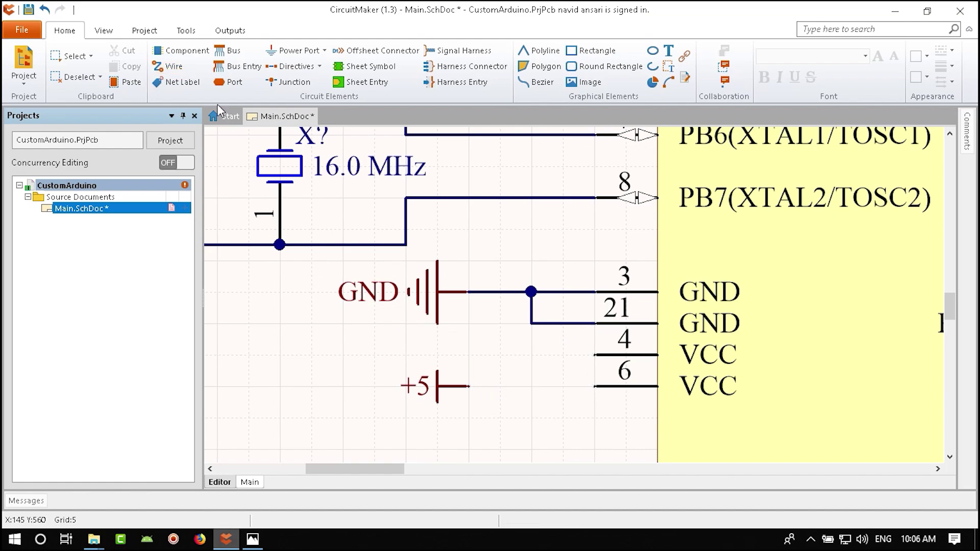
- Wire the +5 port to VCC pins 6 and 4
left_click(168, 66)
left_click(469, 387)
left_click(595, 386)
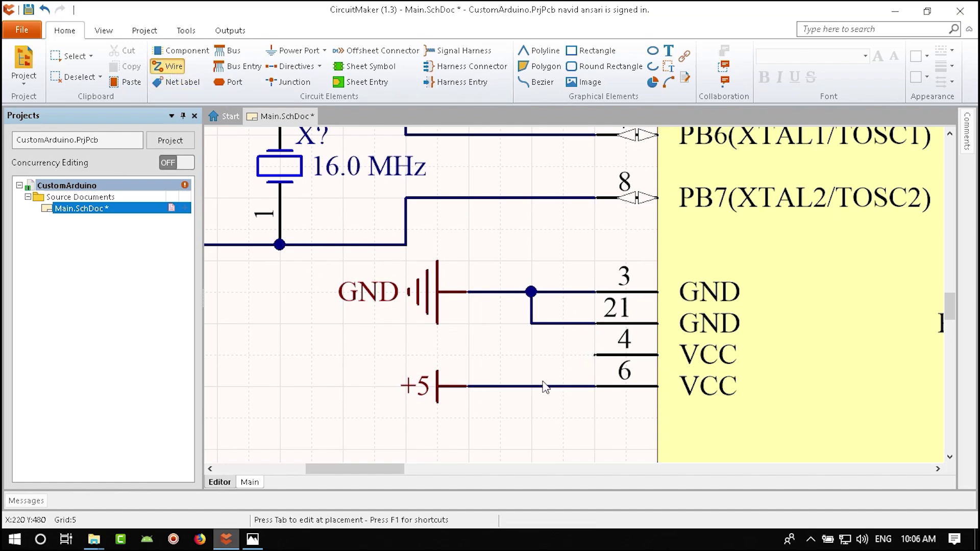
left_click(595, 355)
left_click(531, 386)
key("Escape")
scroll(466, 402, "down", 3, "ctrl")
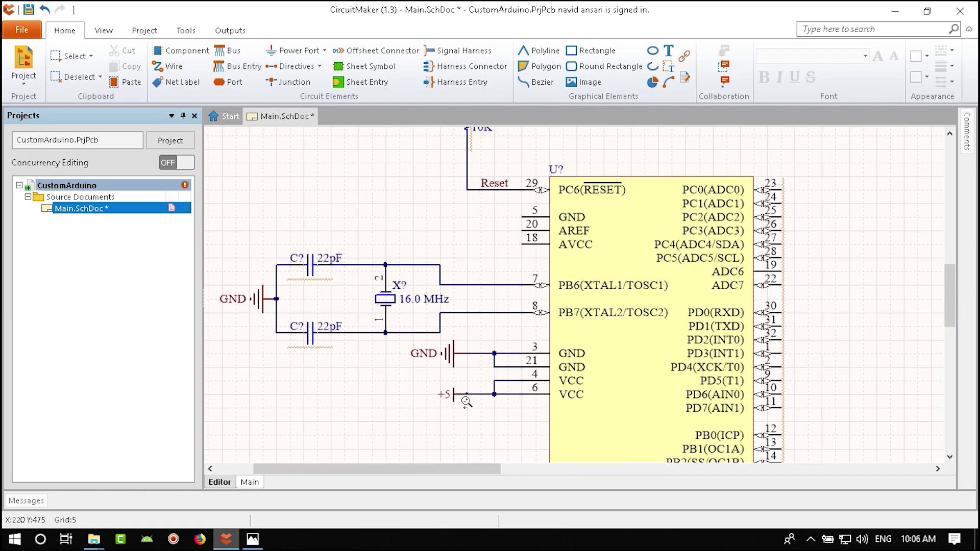
scroll(467, 402, "down", 2, "ctrl")
- Move the 100nF capacitor from the USB block, rotated horizontal, below the crystal
scroll(504, 345, "down", 3, "ctrl")
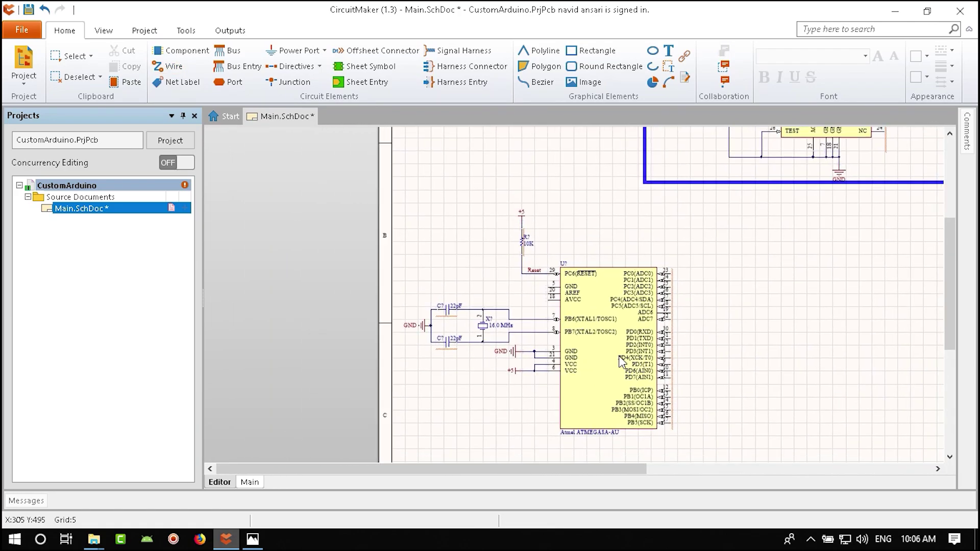
scroll(634, 352, "up", 5)
scroll(659, 357, "up", 3, "ctrl")
right_click_drag(664, 363, 663, 311)
left_click(632, 294)
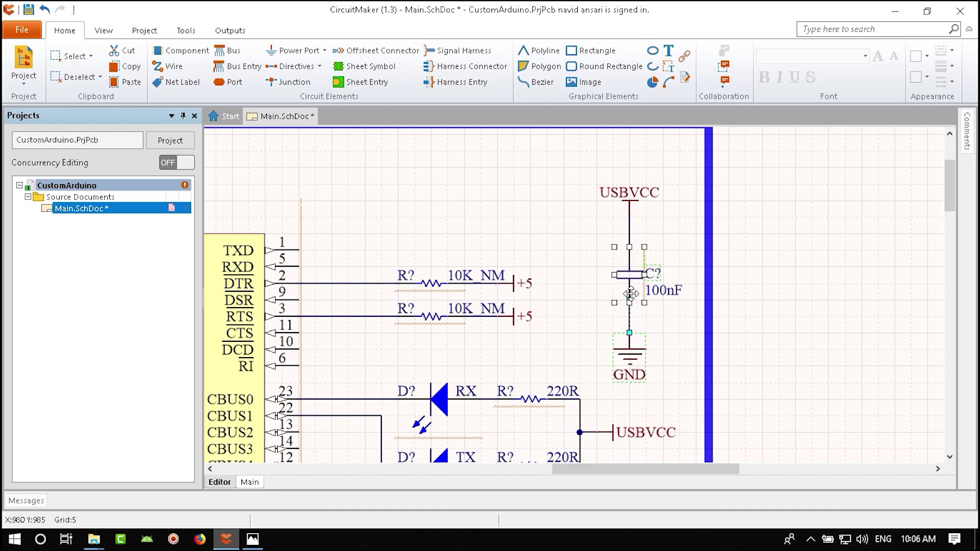
scroll(561, 286, "down", 5, "ctrl")
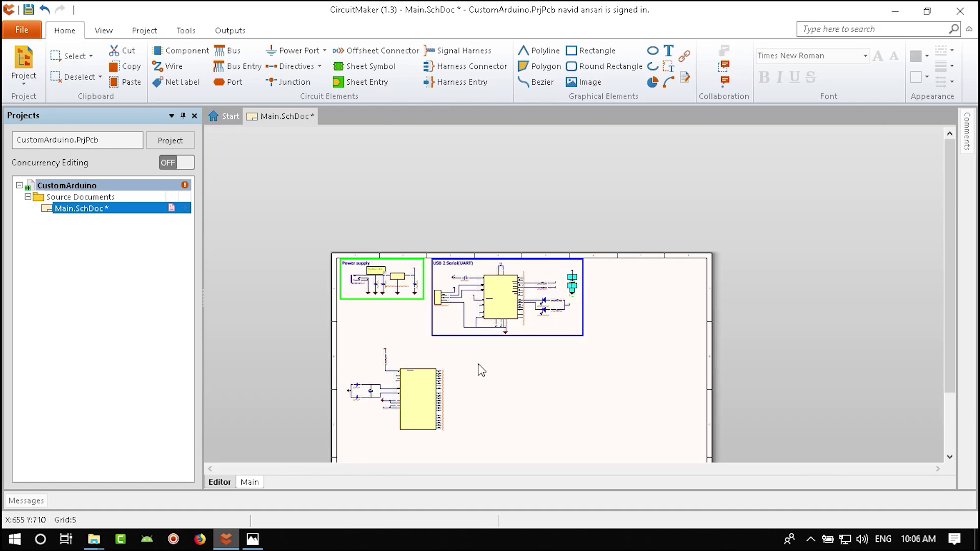
scroll(481, 371, "up", 10, "ctrl")
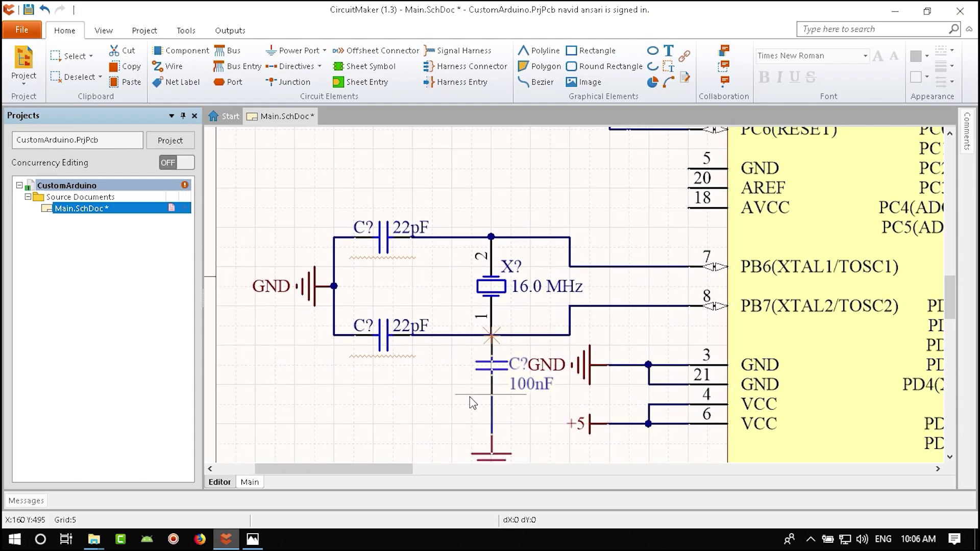
left_click_drag(472, 403, 397, 232)
key("space")
key("space")
key("space")
key("Escape")
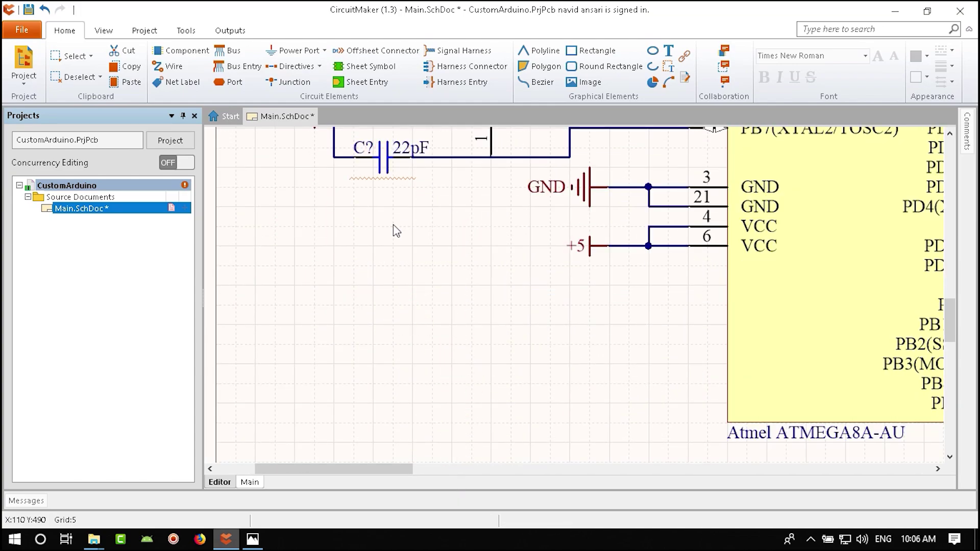
right_click_drag(575, 257, 519, 332)
- Paste a copy of the +5 port onto the 100nF capacitor's end
left_click(532, 319)
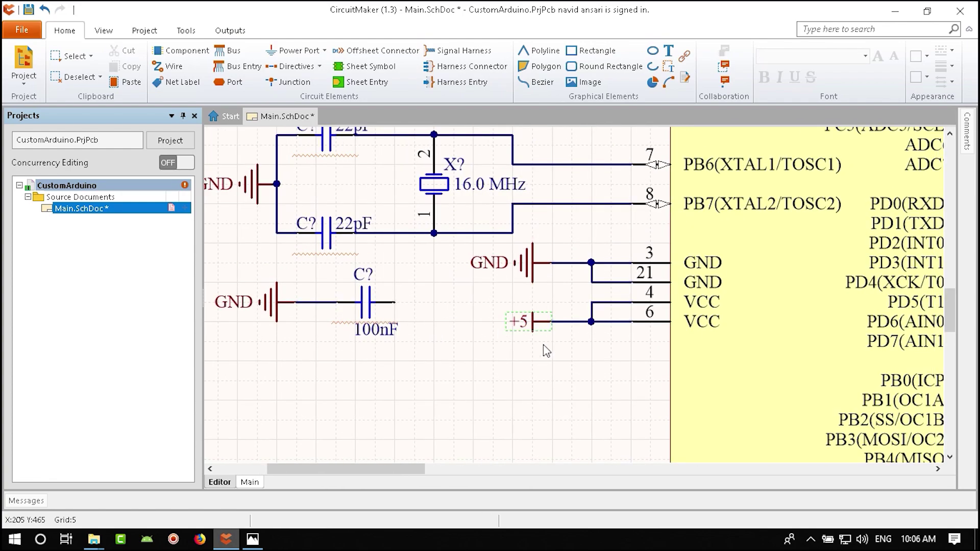
key("space")
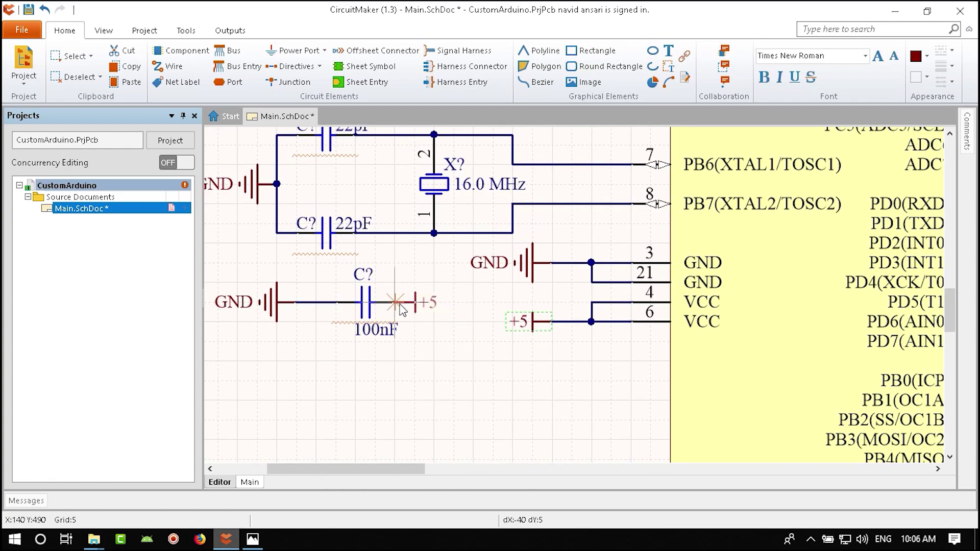
left_click(396, 302)
left_click_drag(414, 308, 437, 304)
- Attach a +5 port to AVCC pin 18, lengthening its wire to the left
scroll(451, 346, "down", 3, "ctrl")
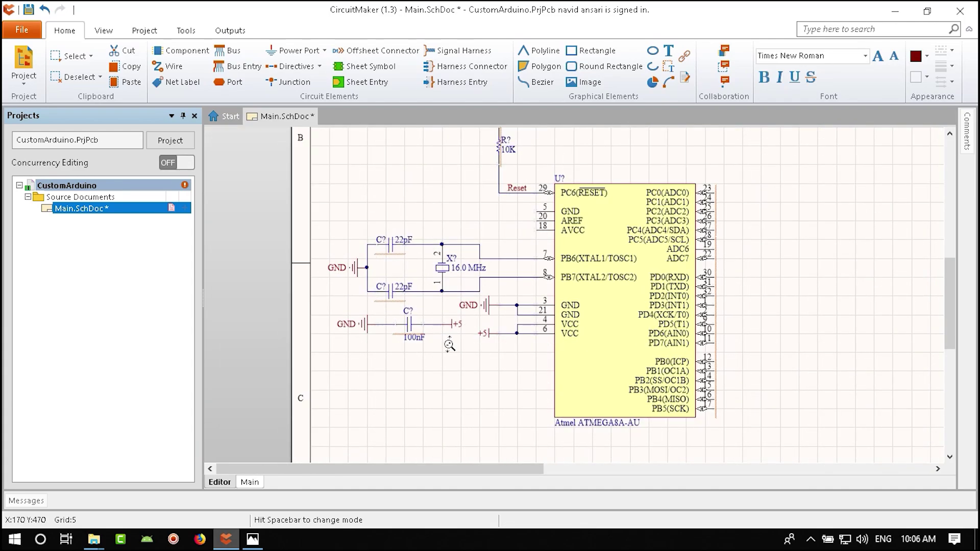
scroll(411, 319, "up", 1, "ctrl")
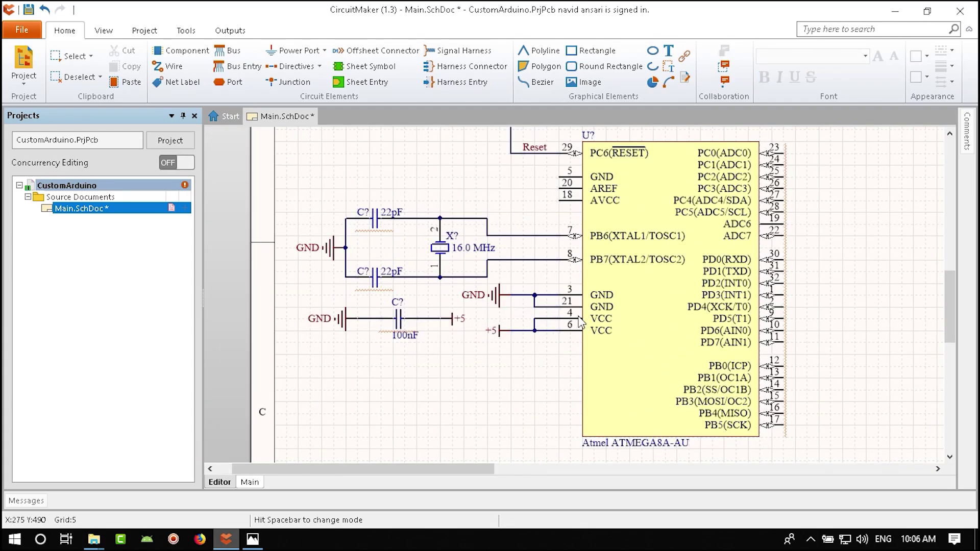
scroll(577, 313, "up", 2, "ctrl")
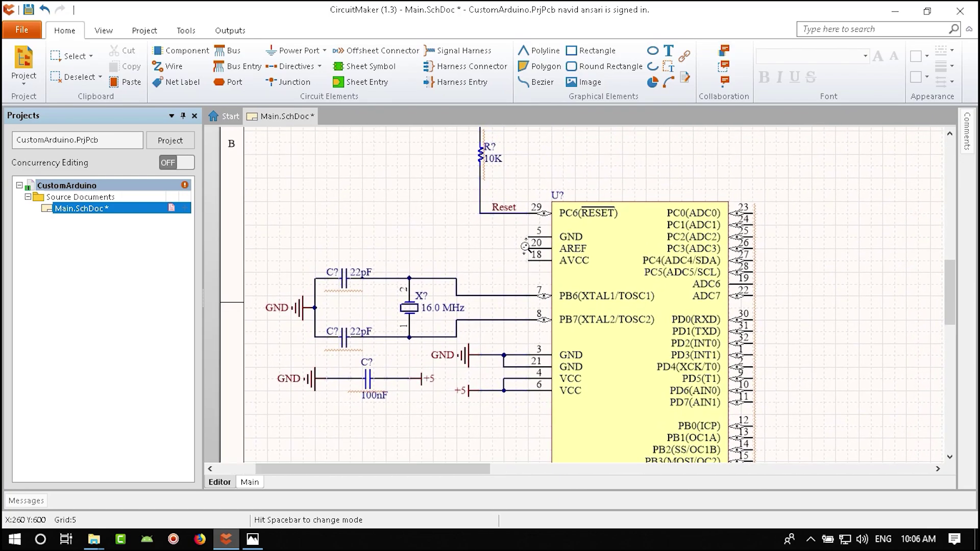
scroll(597, 269, "up", 2, "ctrl")
right_click_drag(597, 269, 607, 330)
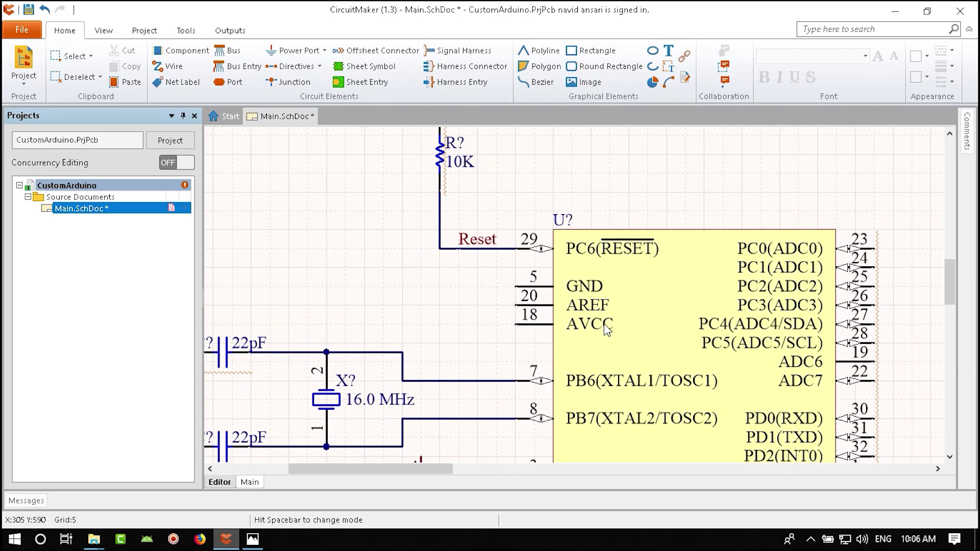
left_click_drag(531, 350, 460, 332)
right_click_drag(485, 244, 487, 345)
- Paste a GND port onto pin 5 and save the schematic
scroll(488, 346, "down", 1, "ctrl")
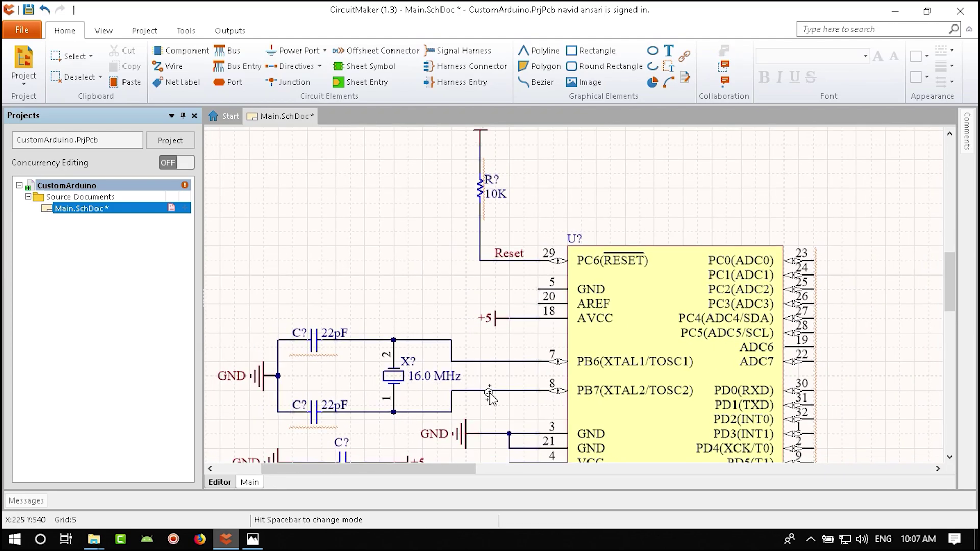
left_click(501, 320)
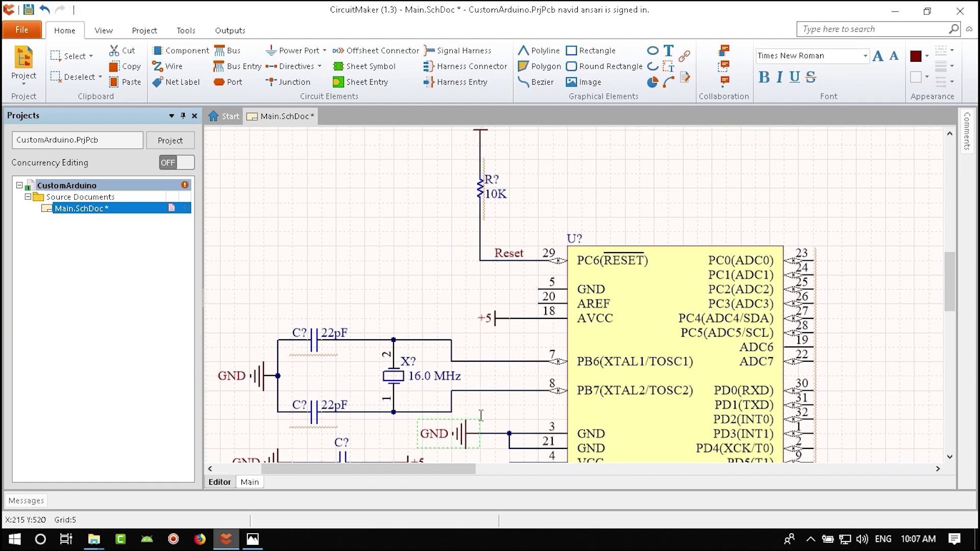
key("ctrl+v")
left_click(518, 294)
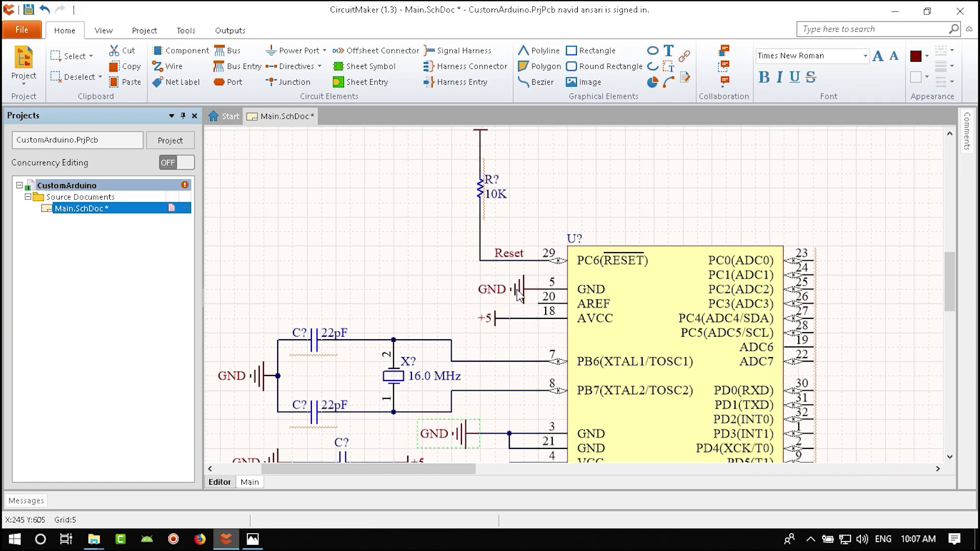
left_click_drag(518, 293, 517, 312)
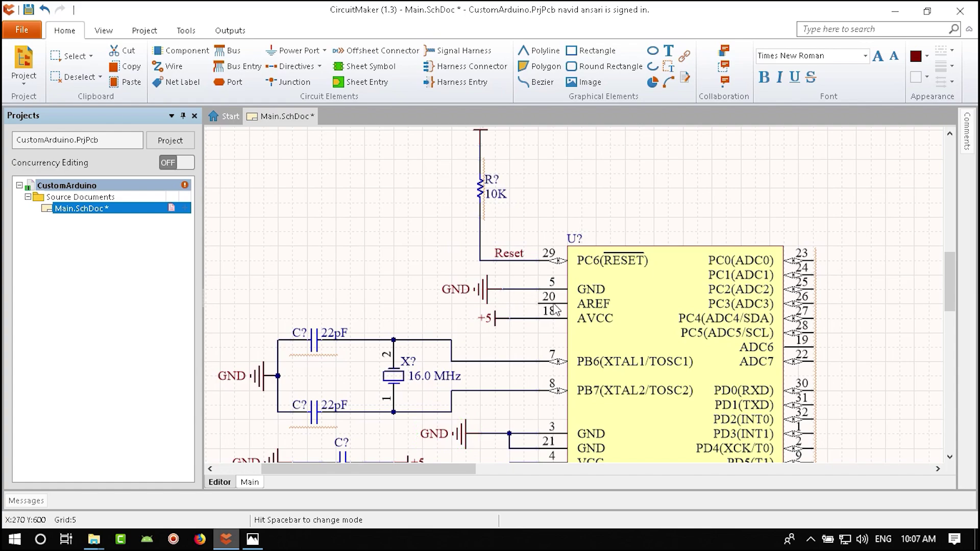
key("ctrl+s")
key("alt+Tab")
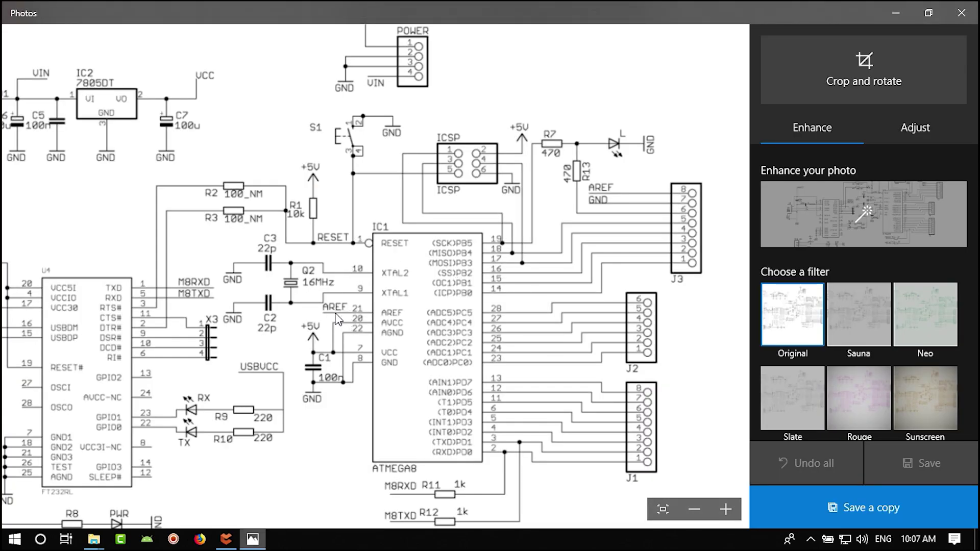
- Pan the reference schematic in Photos up to the reset switch S1 area
left_click_drag(520, 307, 509, 351)
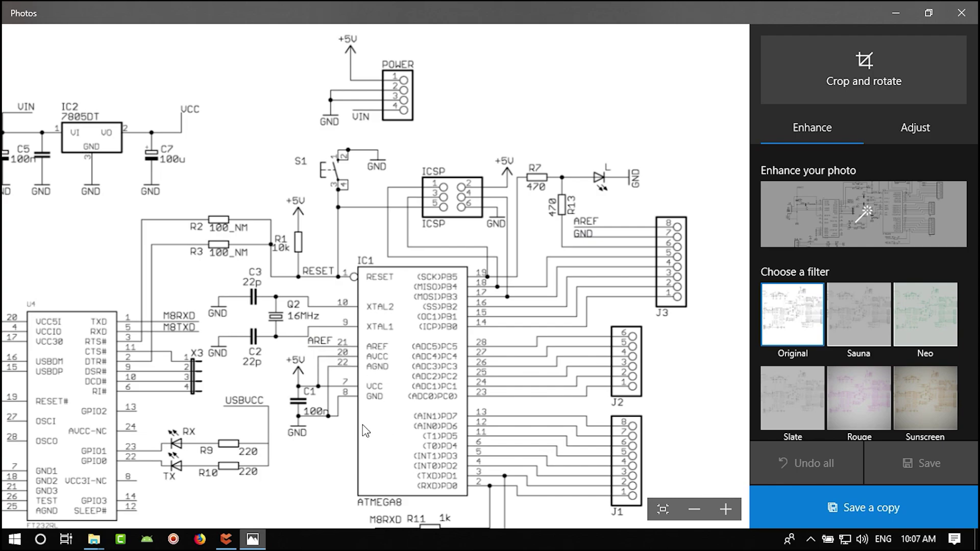
left_click_drag(316, 372, 376, 317)
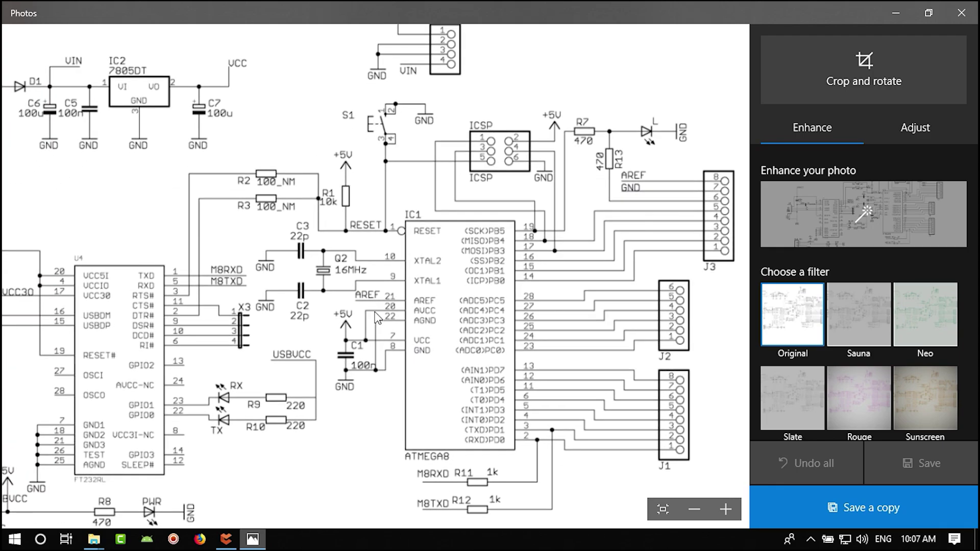
left_click_drag(419, 405, 396, 373)
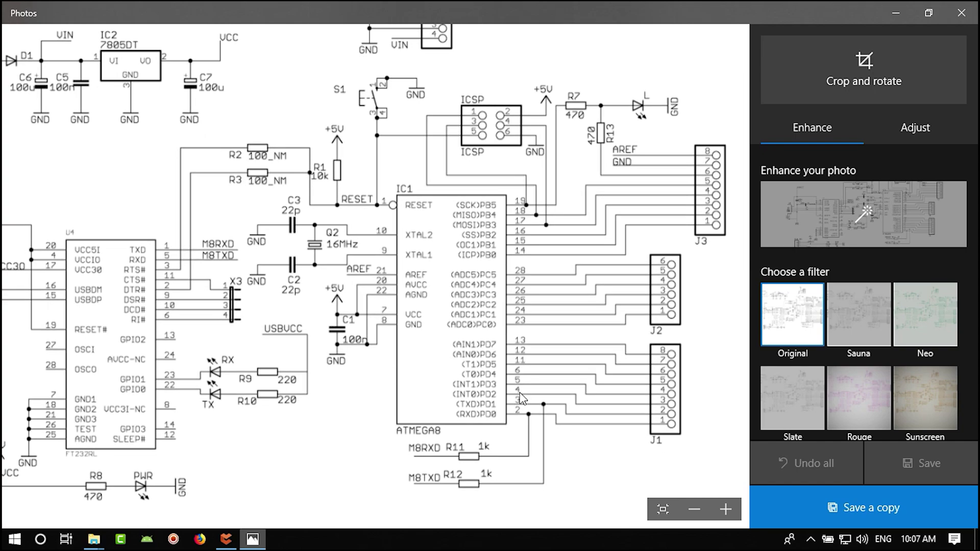
left_click_drag(519, 399, 444, 426)
left_click_drag(401, 278, 416, 353)
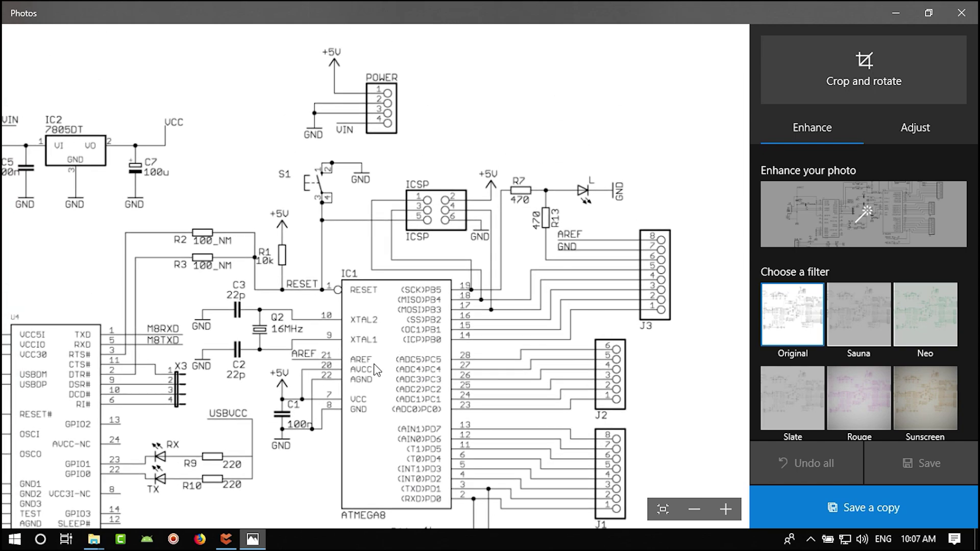
left_click_drag(343, 352, 350, 368)
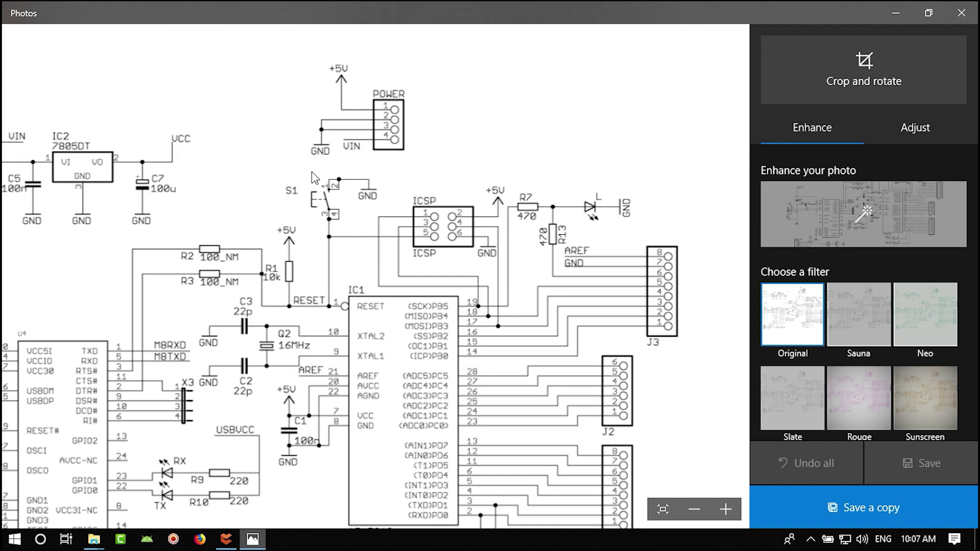
- Back in CircuitMaker, open the Libraries panel and search for 'tac switch'
left_click(226, 539)
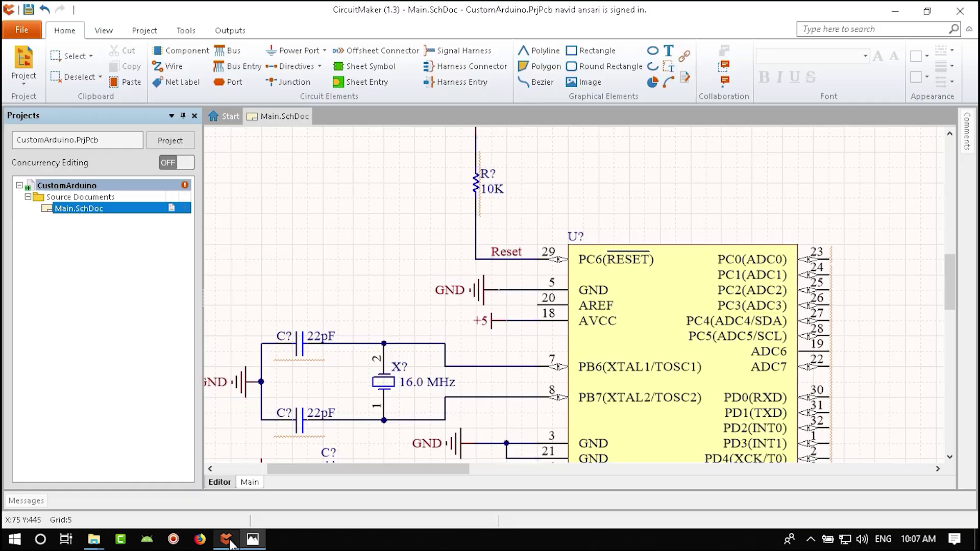
right_click_drag(477, 357, 439, 388)
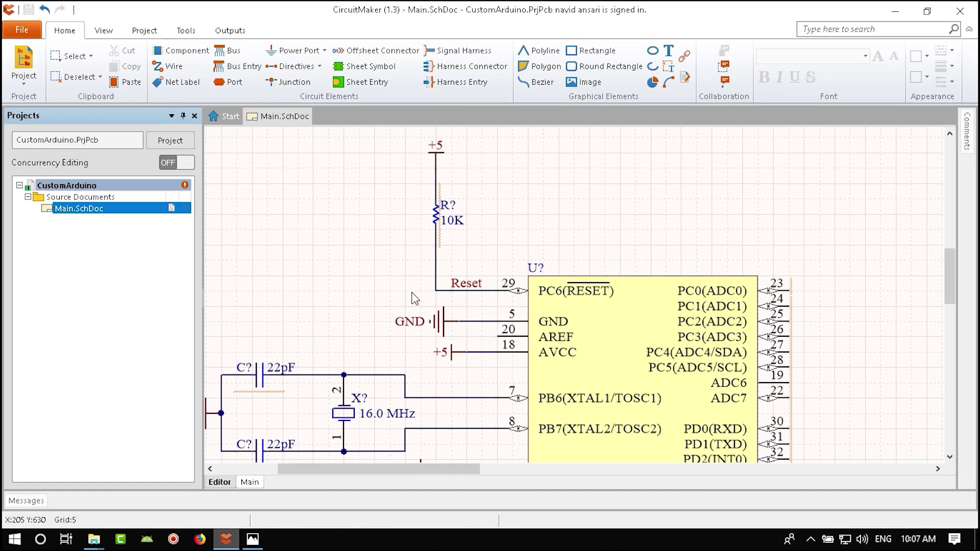
left_click(103, 30)
left_click(153, 71)
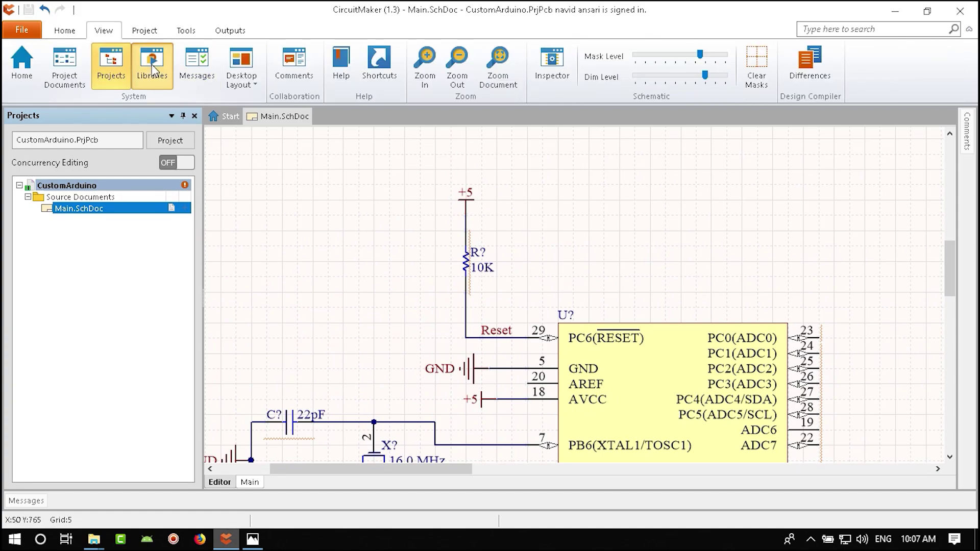
left_click(425, 65)
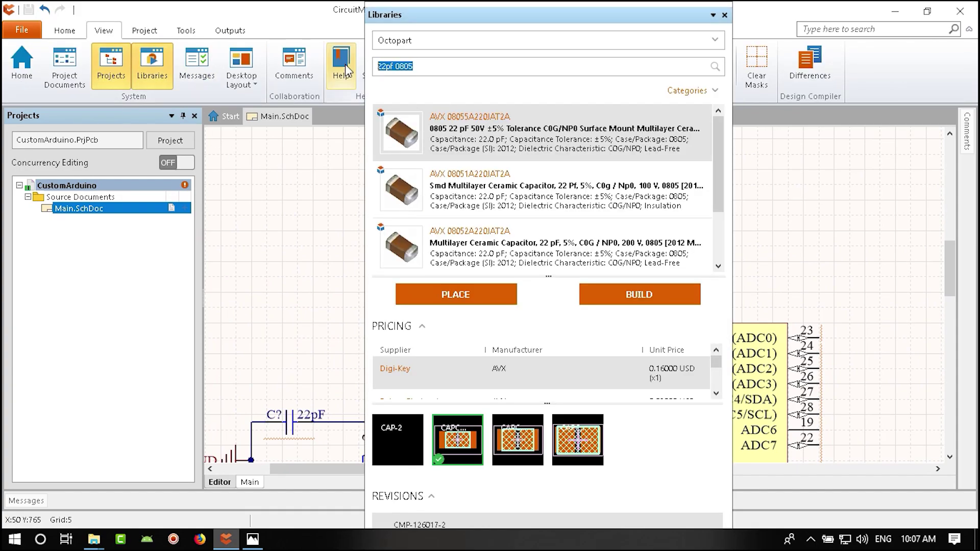
type("tac s")
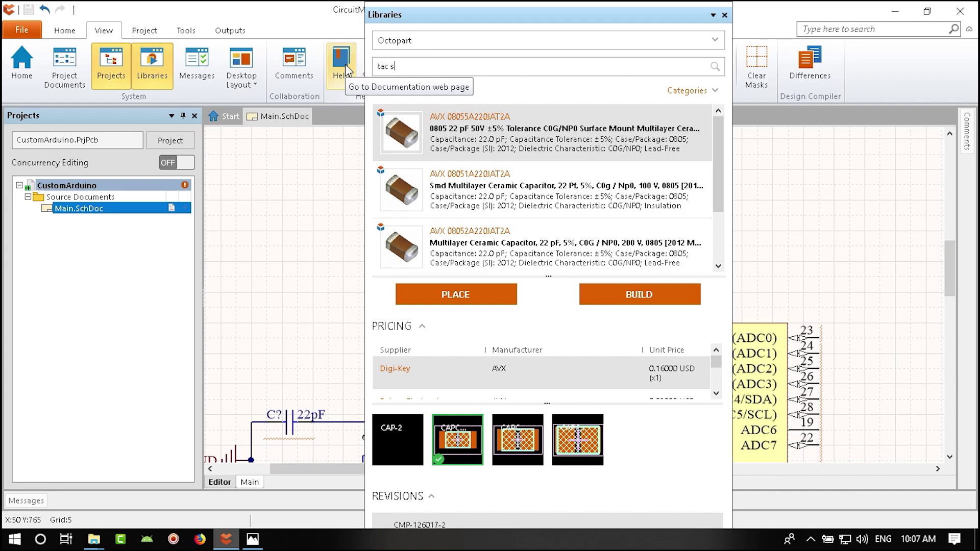
type("witch")
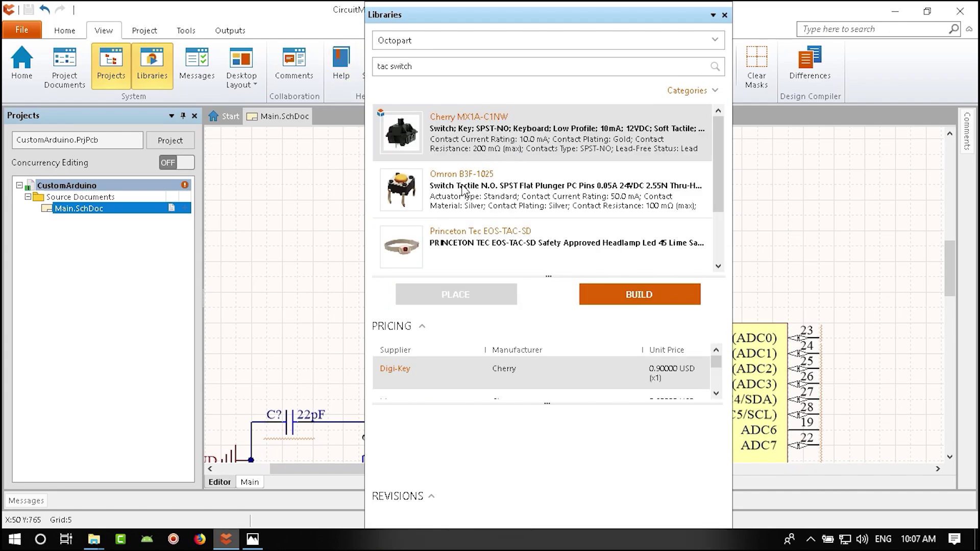
- Compare NKK HP0315AFKP4-R, Omron B3F-1025, B3W-4055, B3SN-3012 and CK PTS645SL43LFS switches
scroll(505, 207, "down", 3)
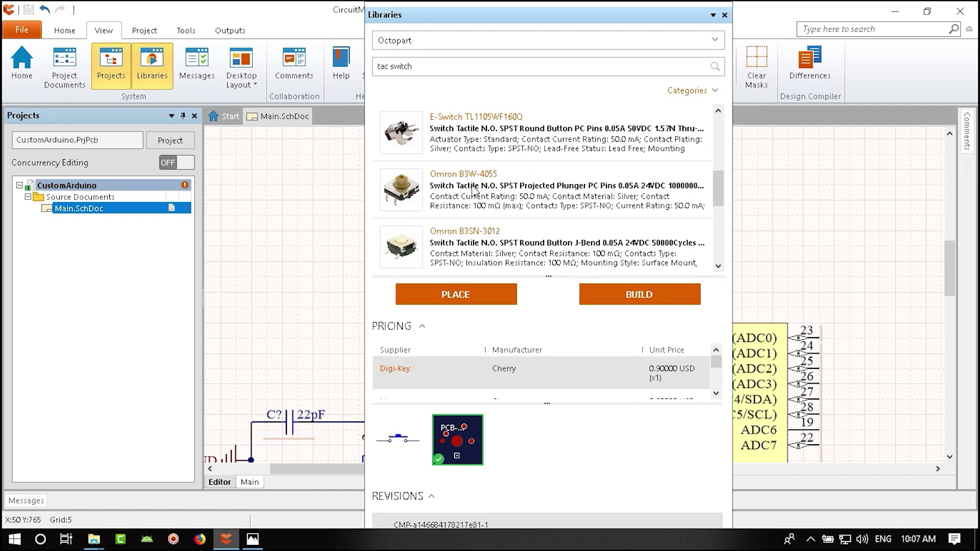
scroll(527, 248, "down", 5)
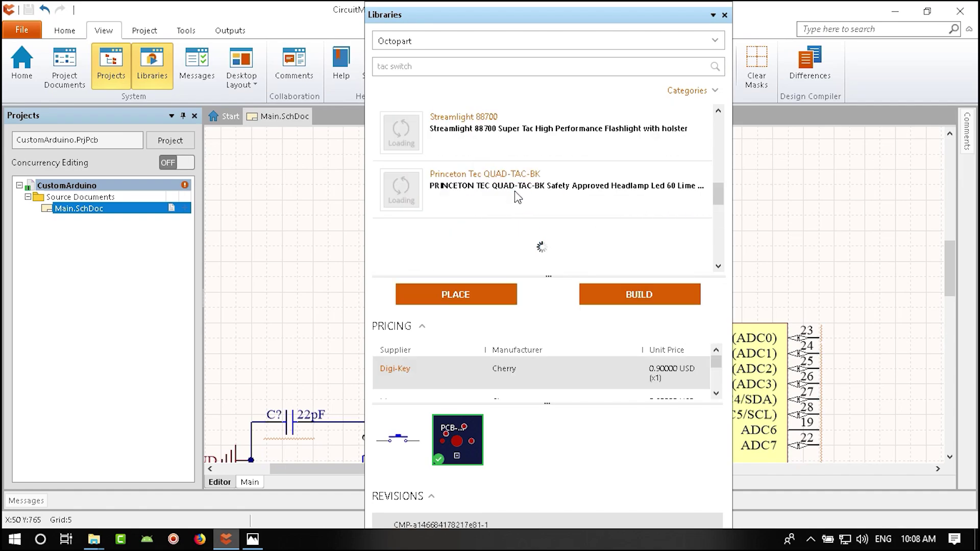
scroll(535, 210, "down", 3)
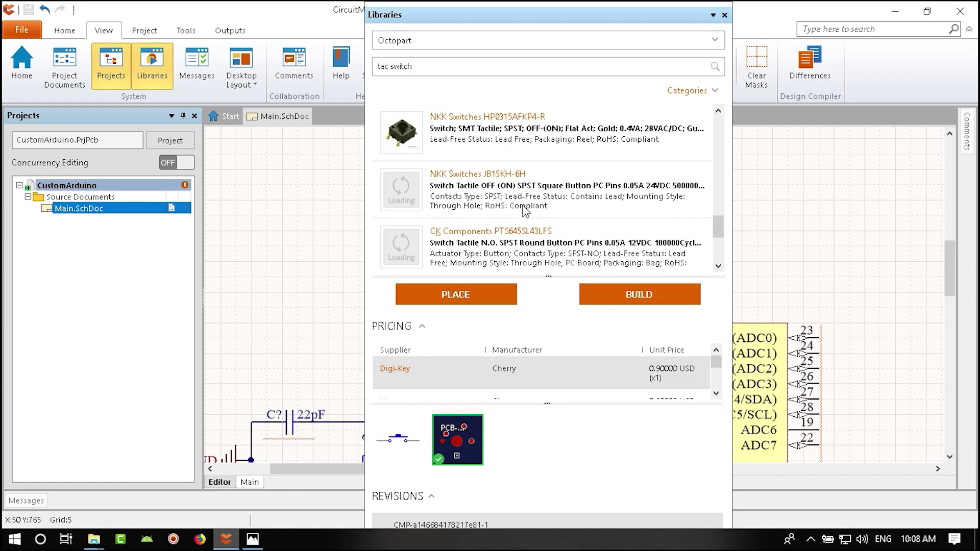
left_click(570, 138)
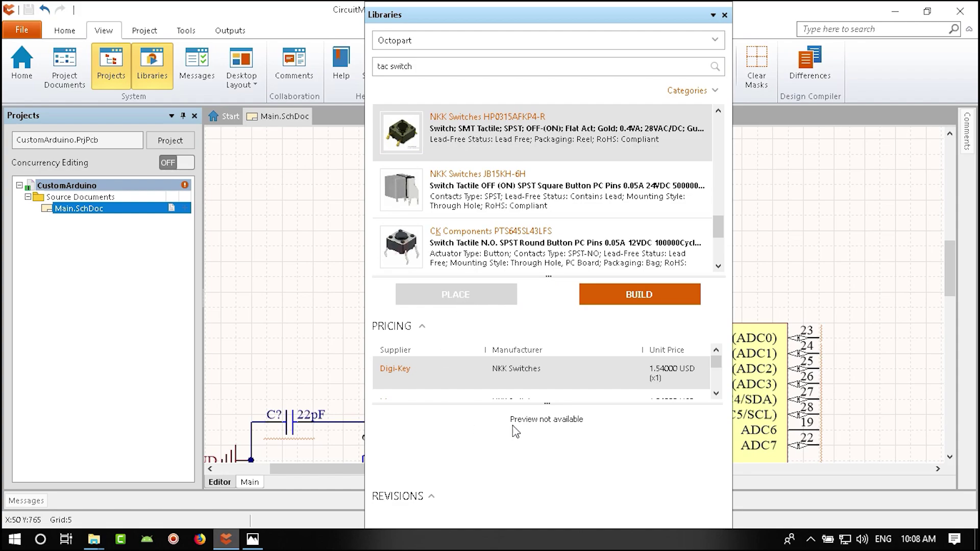
scroll(416, 191, "up", 5)
left_click(462, 198)
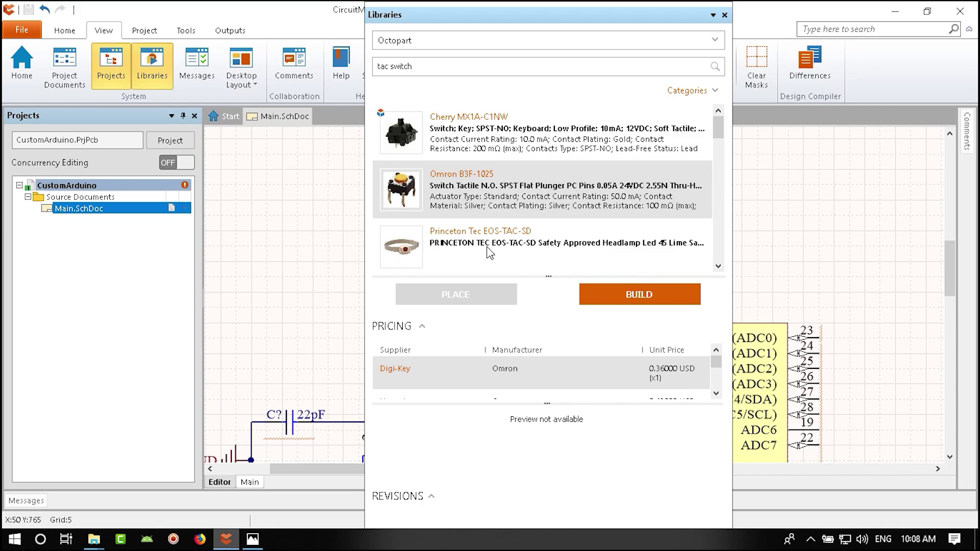
scroll(490, 252, "down", 2)
left_click(483, 199)
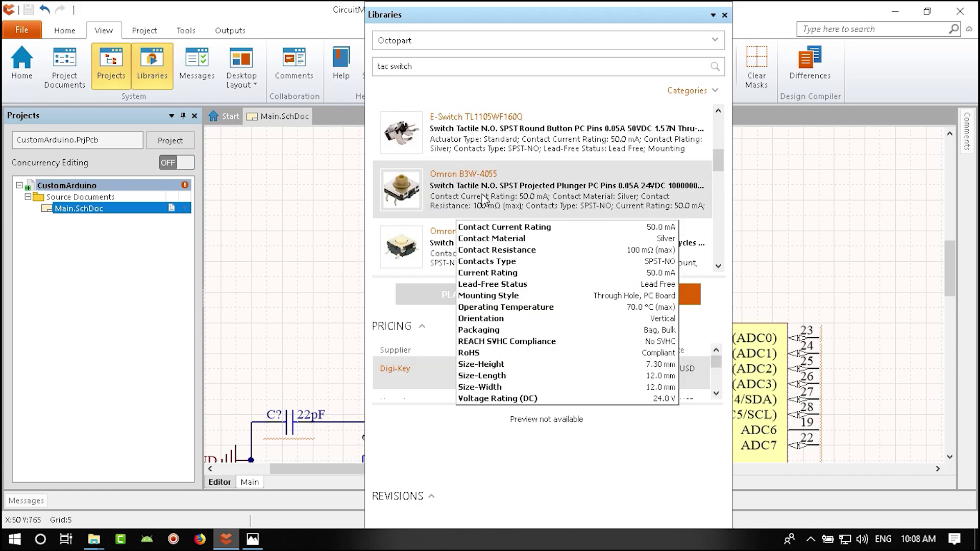
left_click(458, 252)
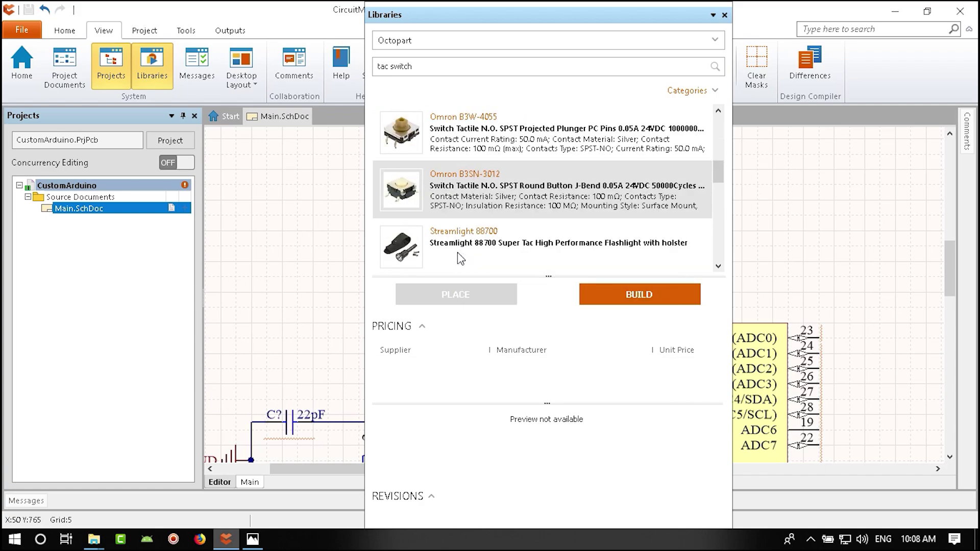
scroll(479, 204, "down", 5)
left_click(480, 188)
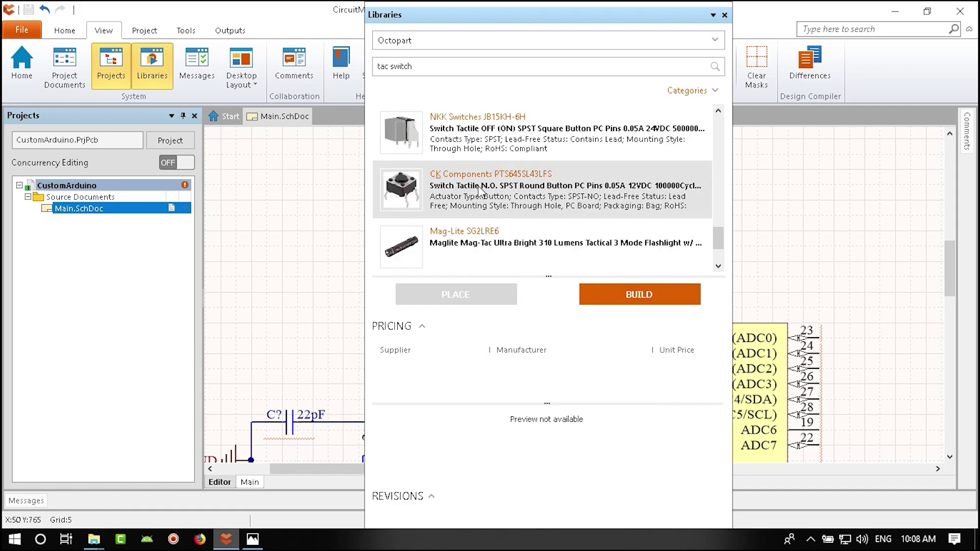
- Search for 'button', pick TE Connectivity 4-1437565-0 and start placing it
triple_click(450, 67)
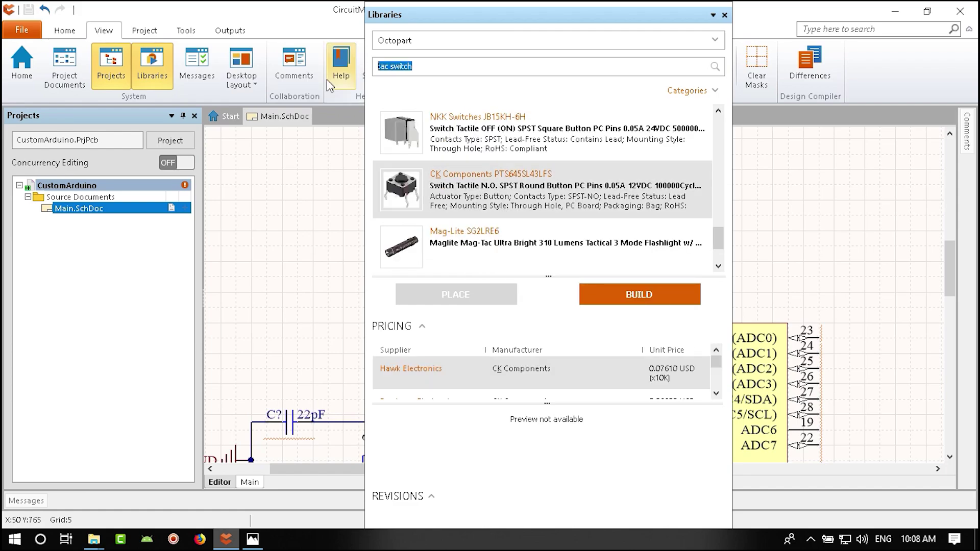
type("button")
key("Return")
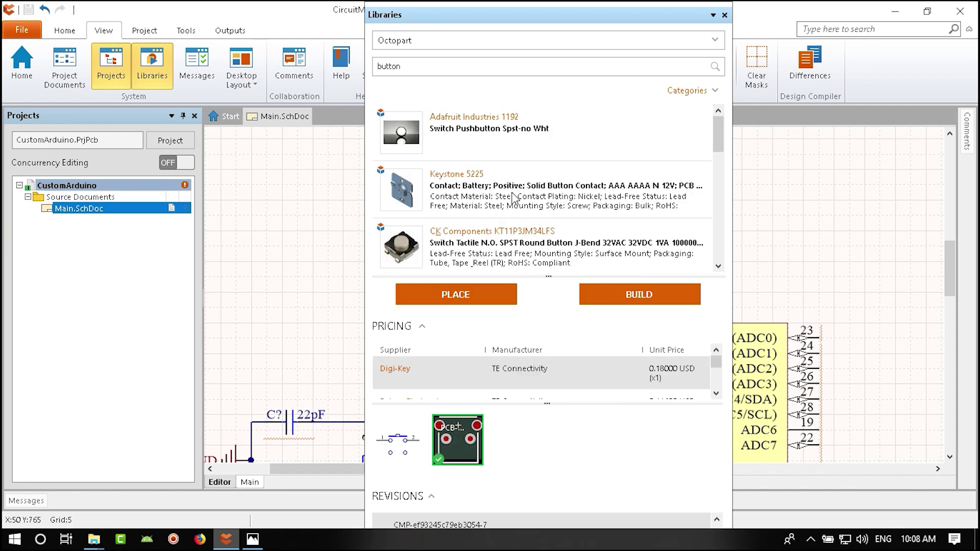
left_click(503, 254)
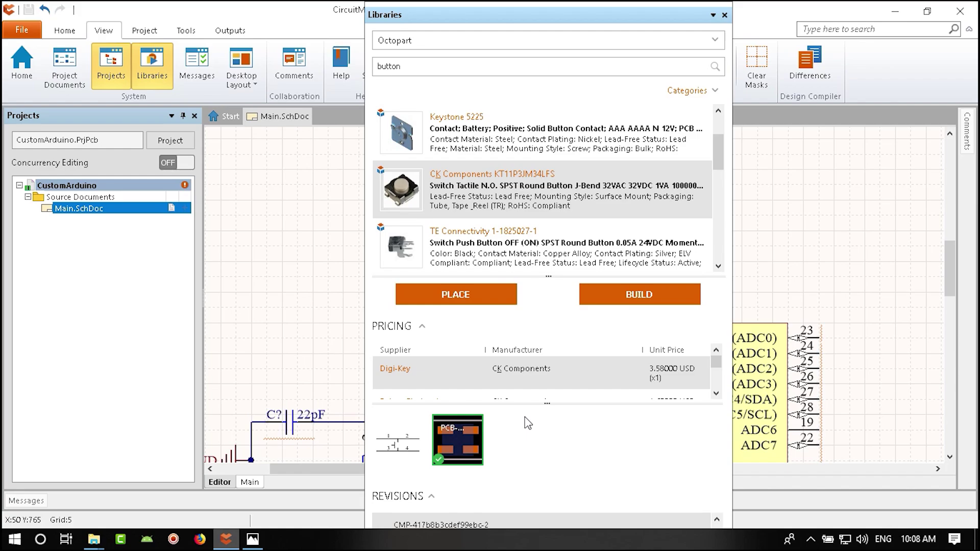
scroll(485, 248, "down", 3)
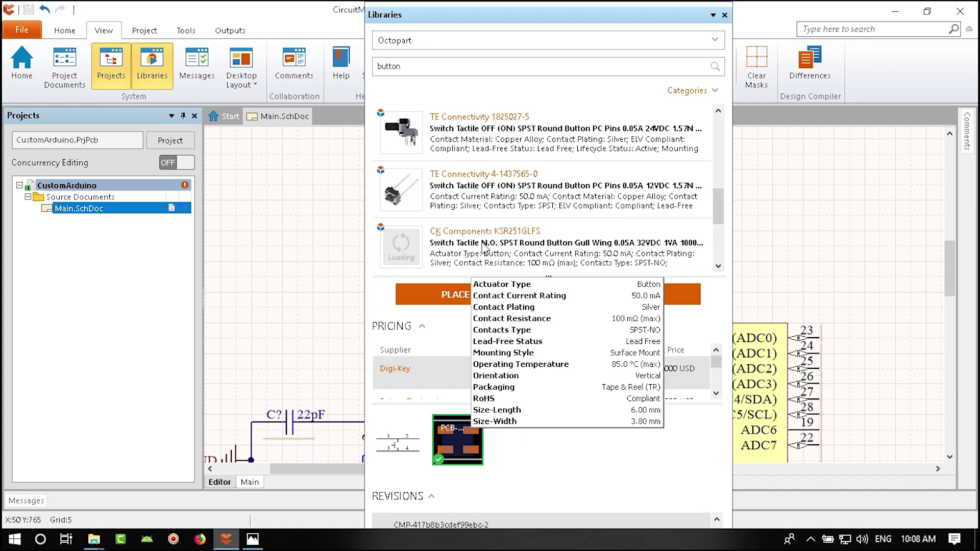
left_click(497, 189)
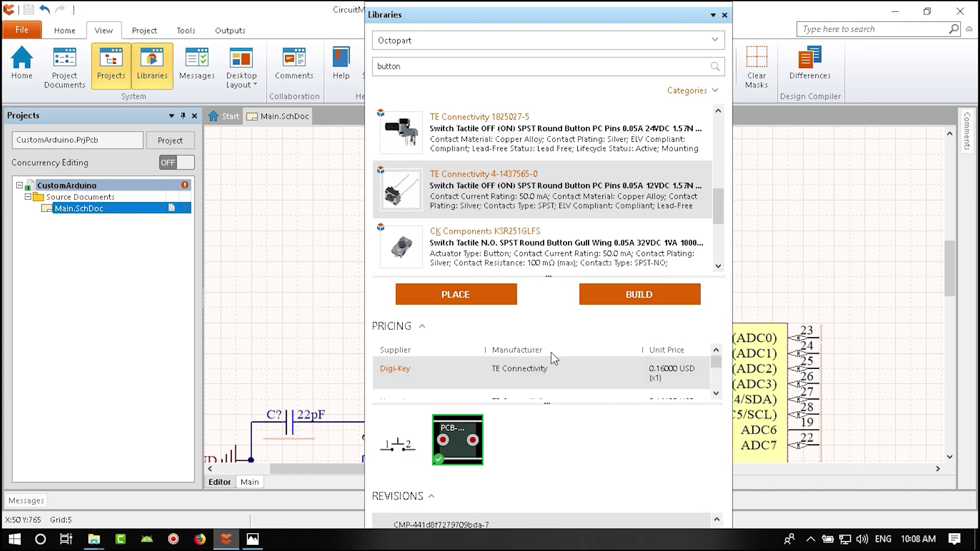
left_click(455, 295)
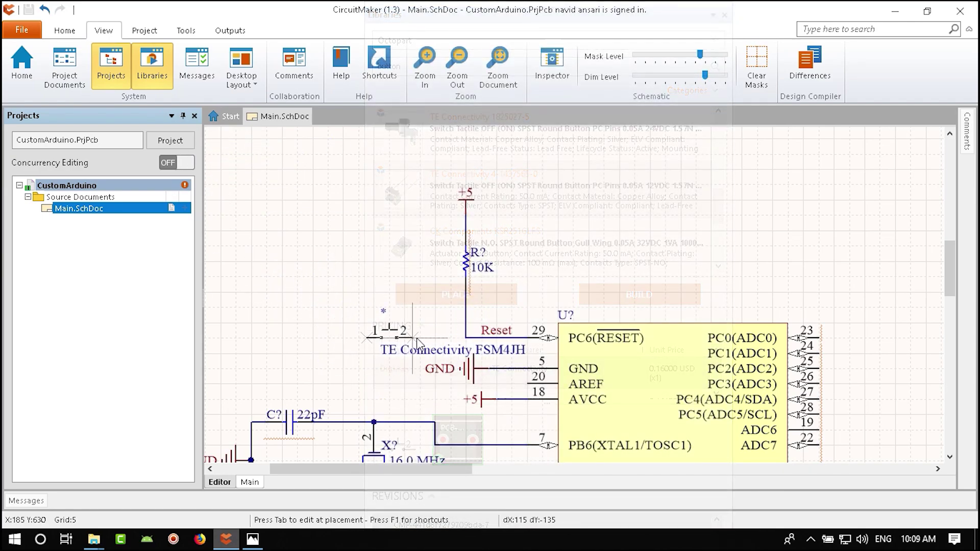
- Drop one switch left of the Reset line
left_click(435, 338)
scroll(532, 273, "up", 1)
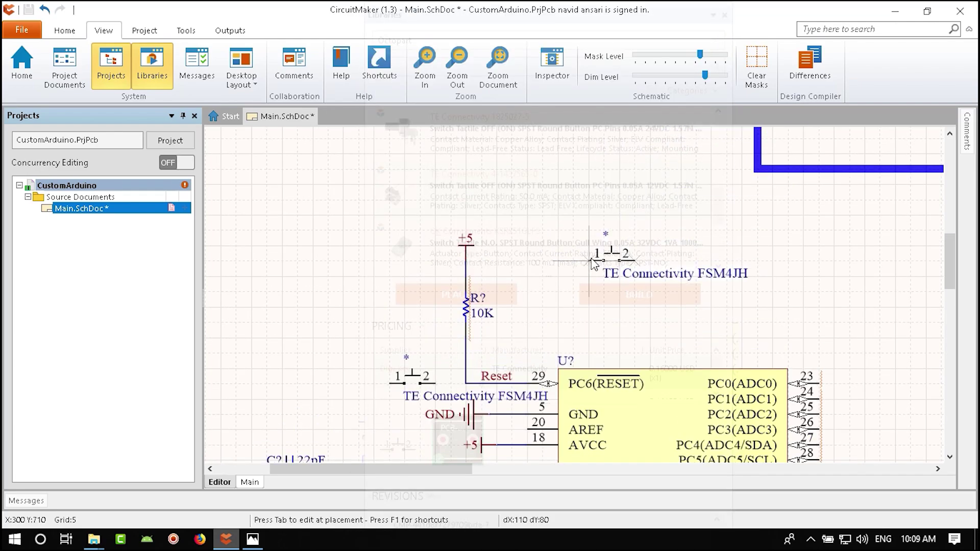
key("Escape")
- Hide the switch's FSM4JH part comment in its properties
double_click(422, 380)
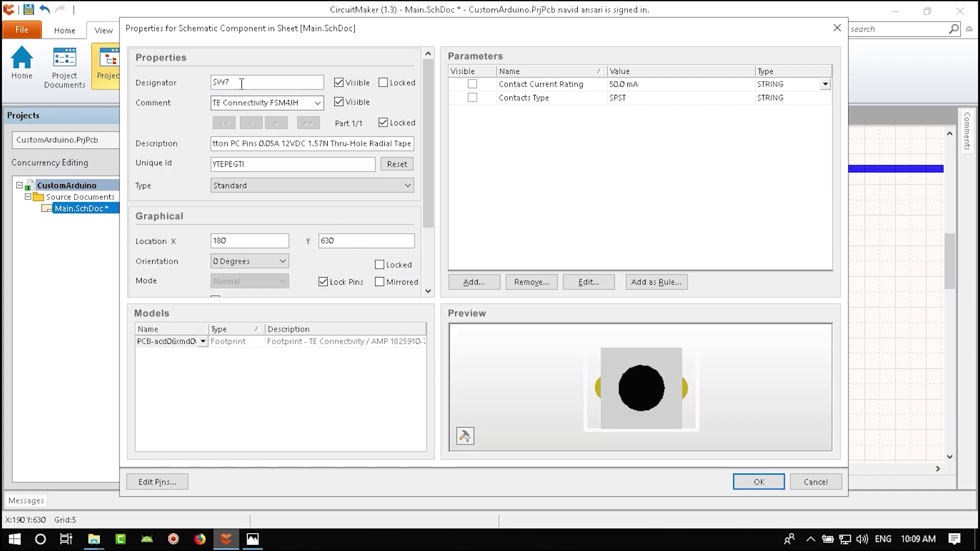
left_click(236, 81)
left_click(339, 103)
left_click(756, 482)
scroll(546, 301, "down", 3)
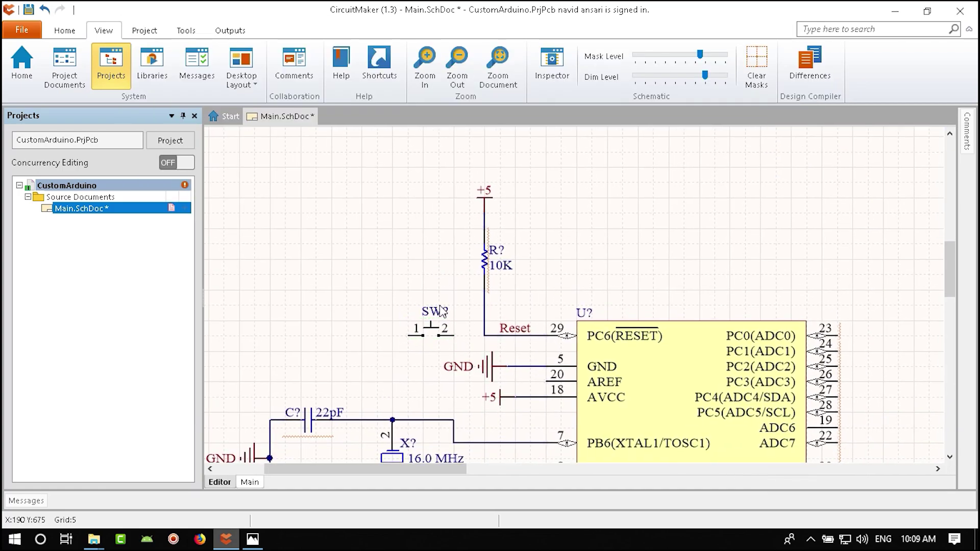
scroll(451, 276, "up", 2, "ctrl")
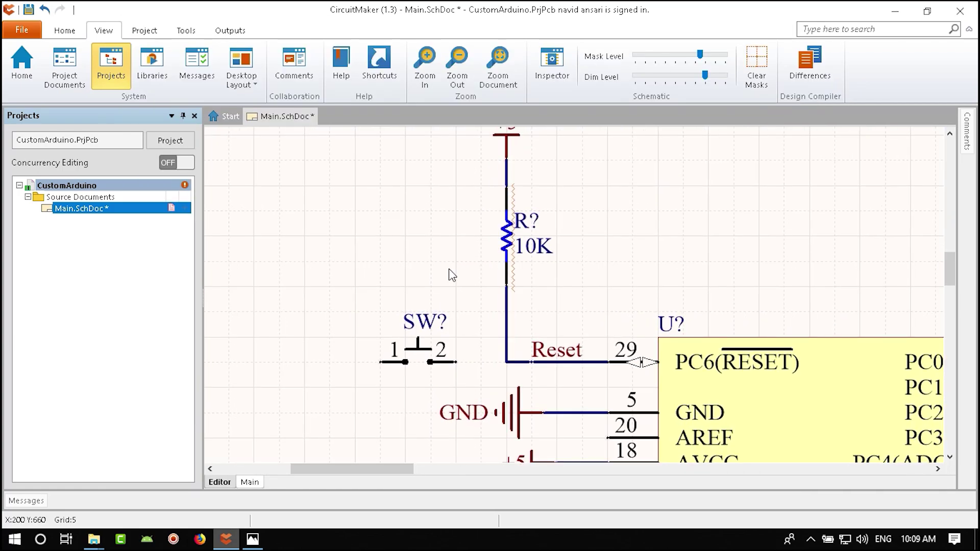
- Wire switch pin 2 to the Reset line
left_click(64, 30)
left_click(168, 66)
left_click(506, 362)
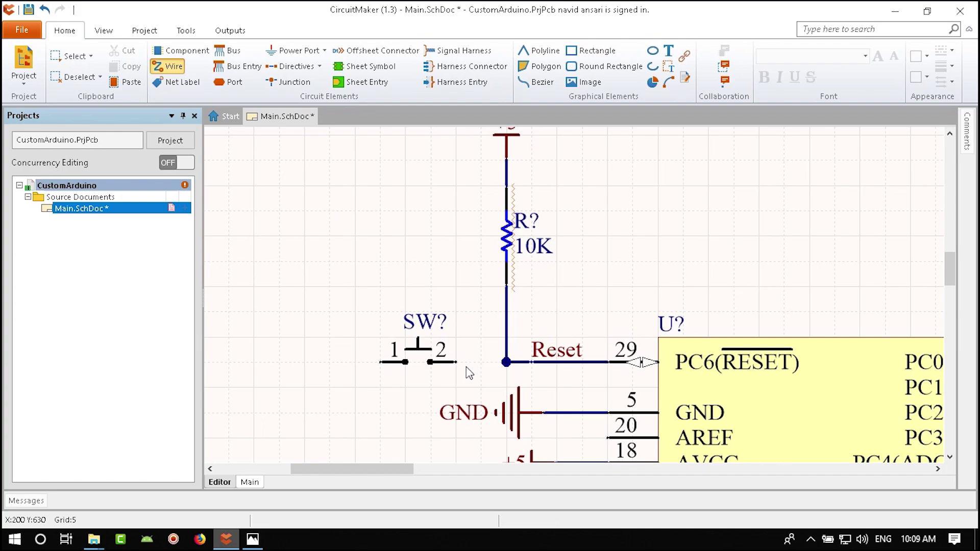
left_click(456, 362)
right_click(485, 376)
- Copy a GND port left of the switch and wire switch pin 1 to it
right_click_drag(474, 413, 532, 345)
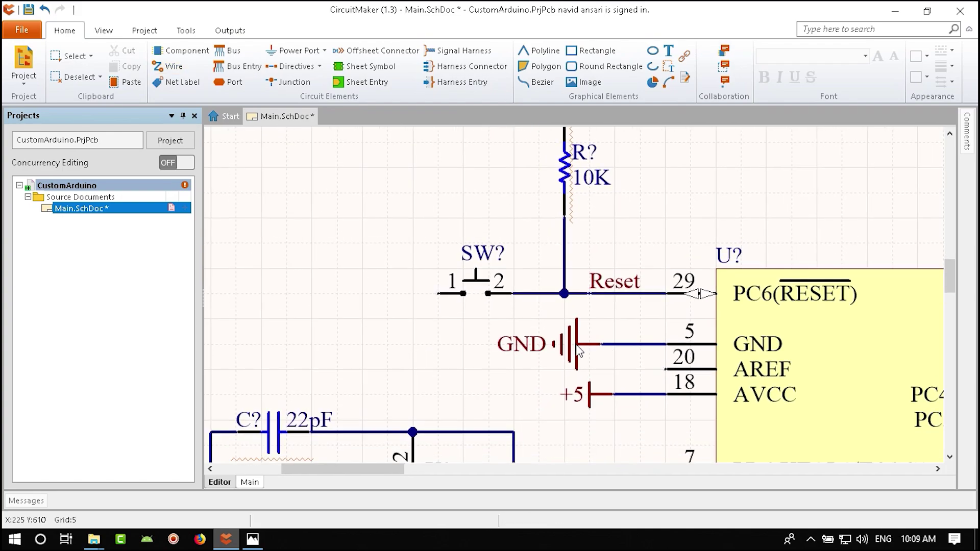
left_click(540, 363)
key("ctrl+c")
key("ctrl+v")
left_click(361, 294)
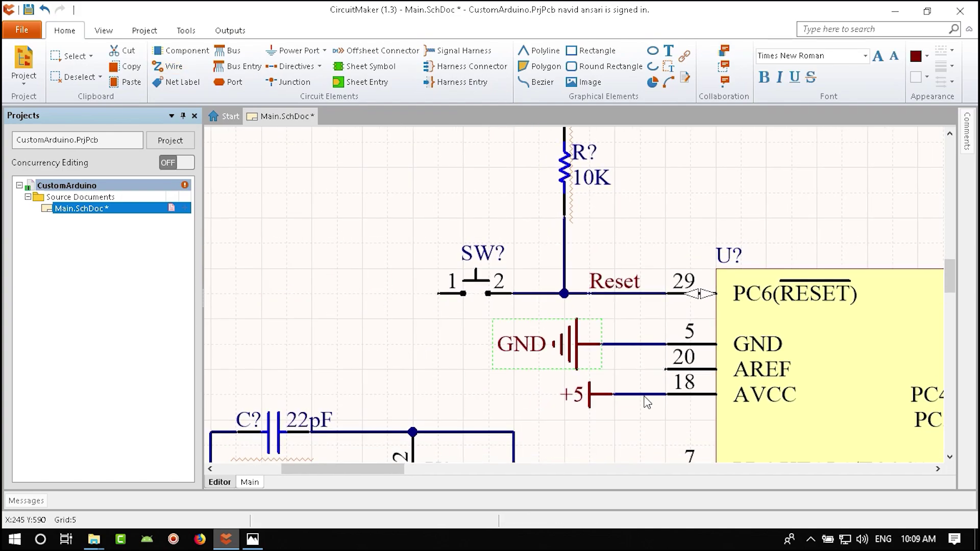
left_click(167, 66)
left_click(438, 294)
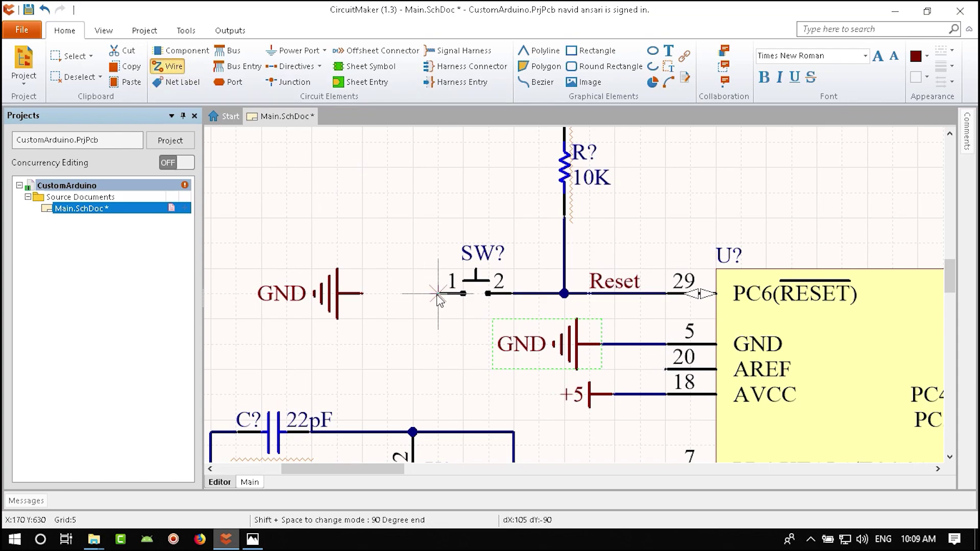
left_click(363, 294)
right_click(425, 330)
scroll(433, 306, "down", 3, "ctrl")
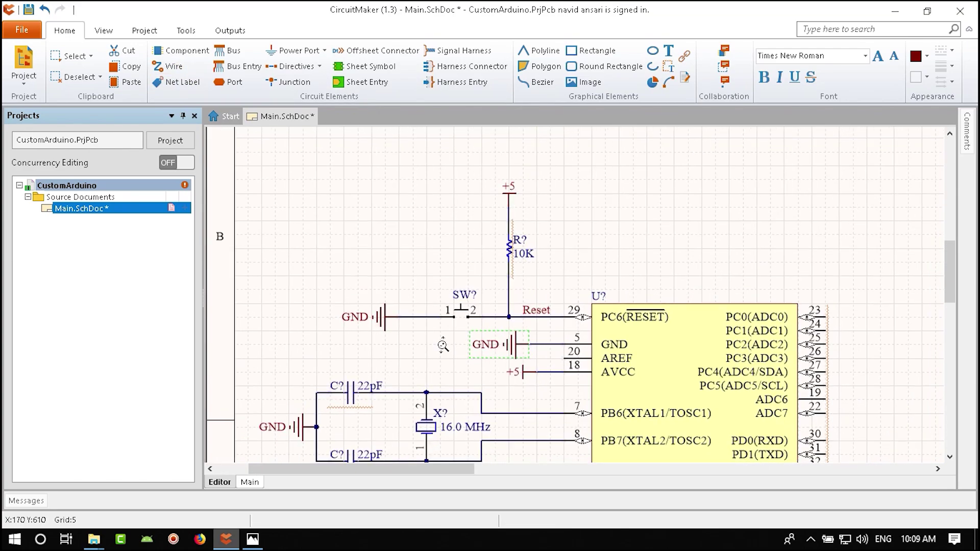
- Make the switch's comment visible and set it to 'Reset'
double_click(410, 298)
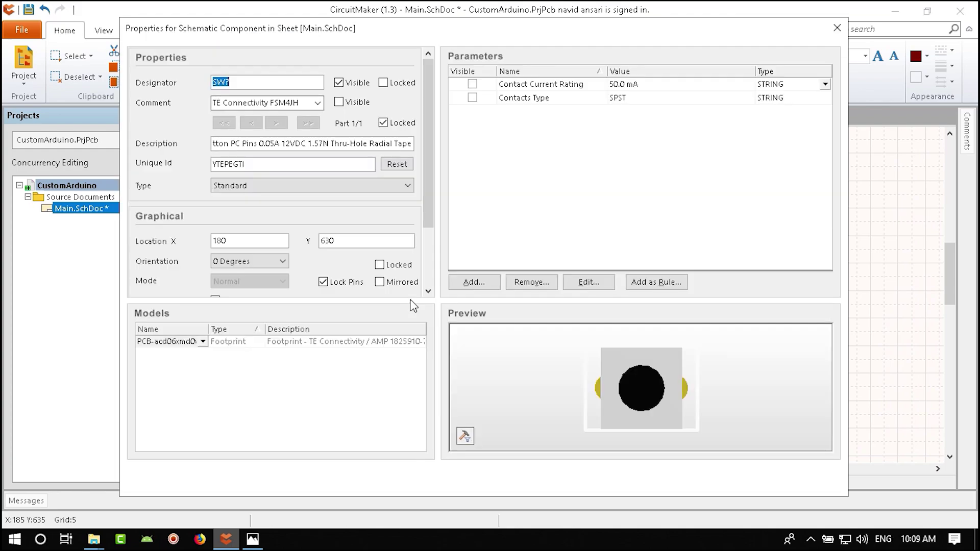
left_click(338, 102)
left_click(298, 107)
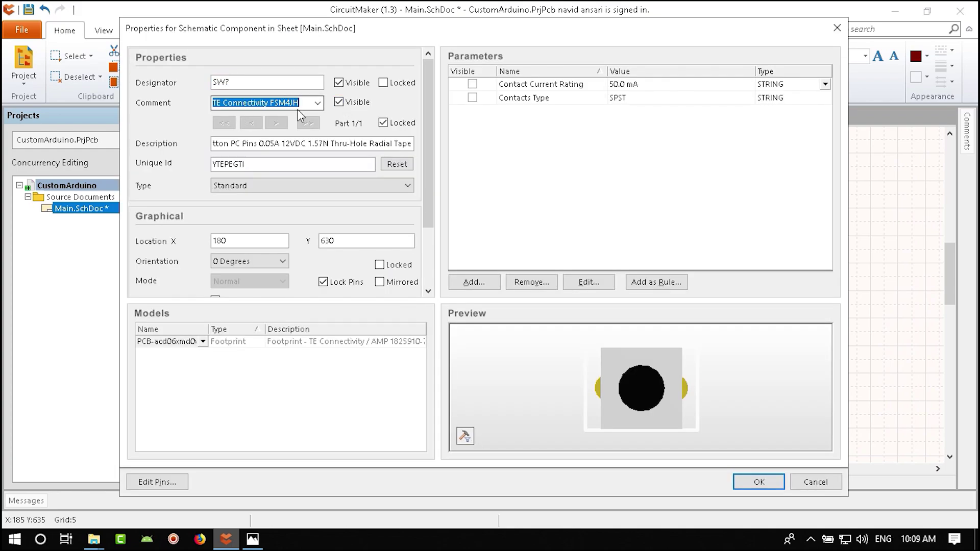
type("Reset")
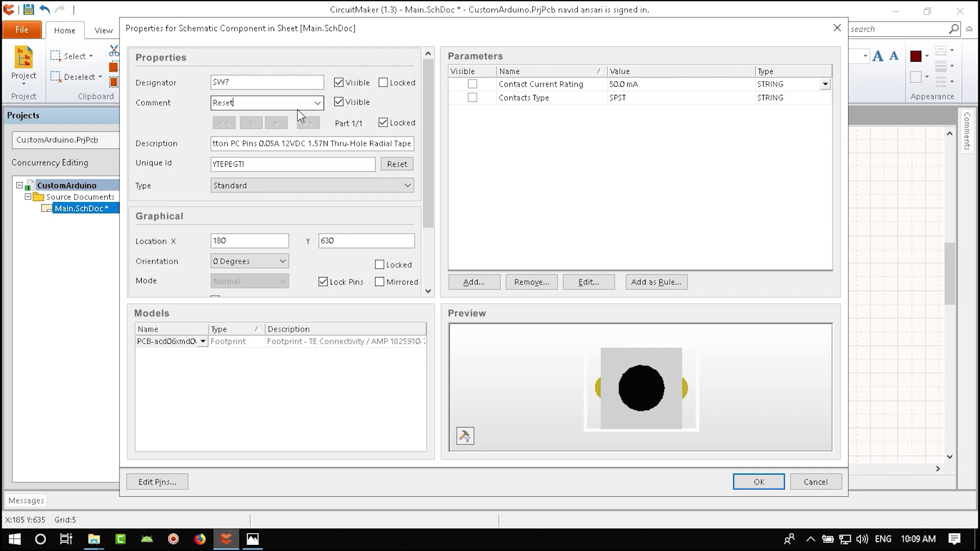
key("Return")
left_click(441, 294)
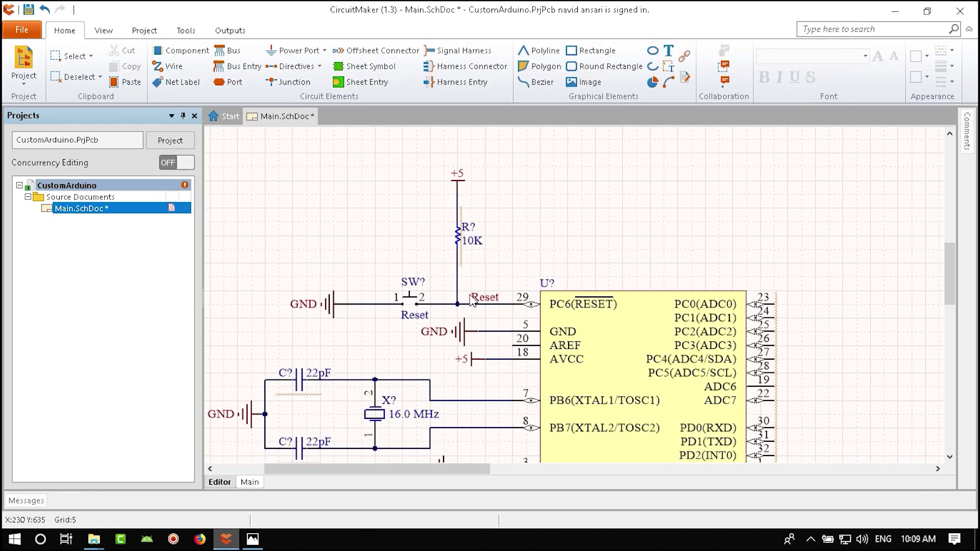
scroll(443, 302, "up", 3, "ctrl")
key("alt+Tab")
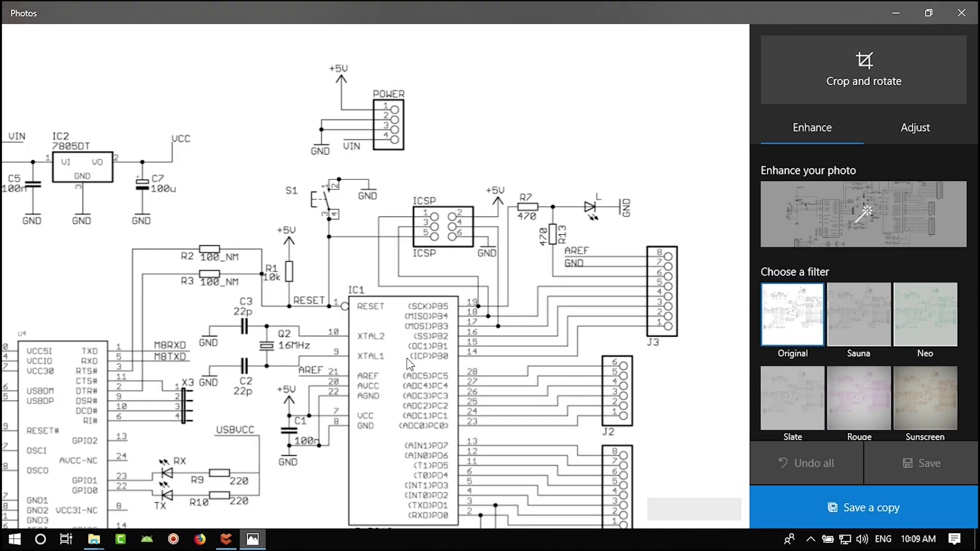
scroll(375, 257, "down", 3)
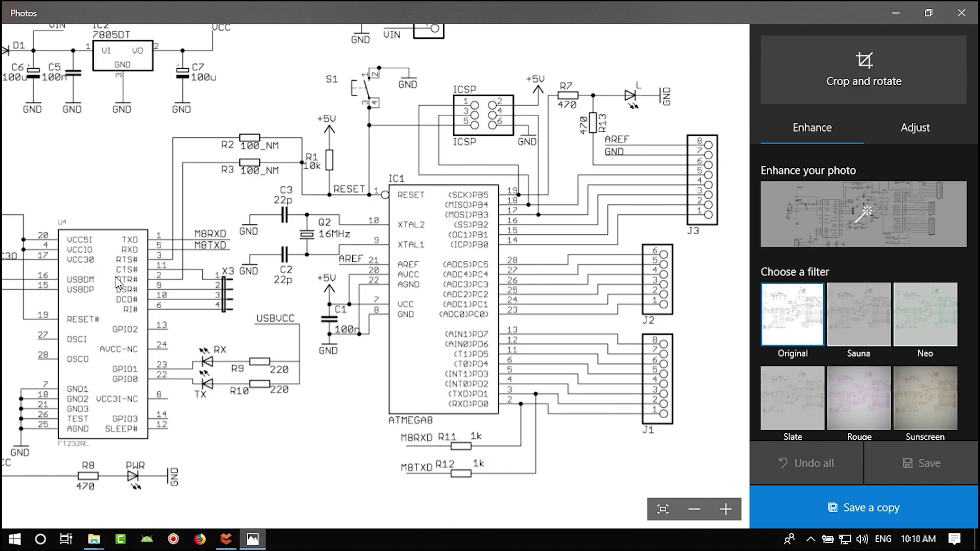
scroll(119, 282, "left", 1)
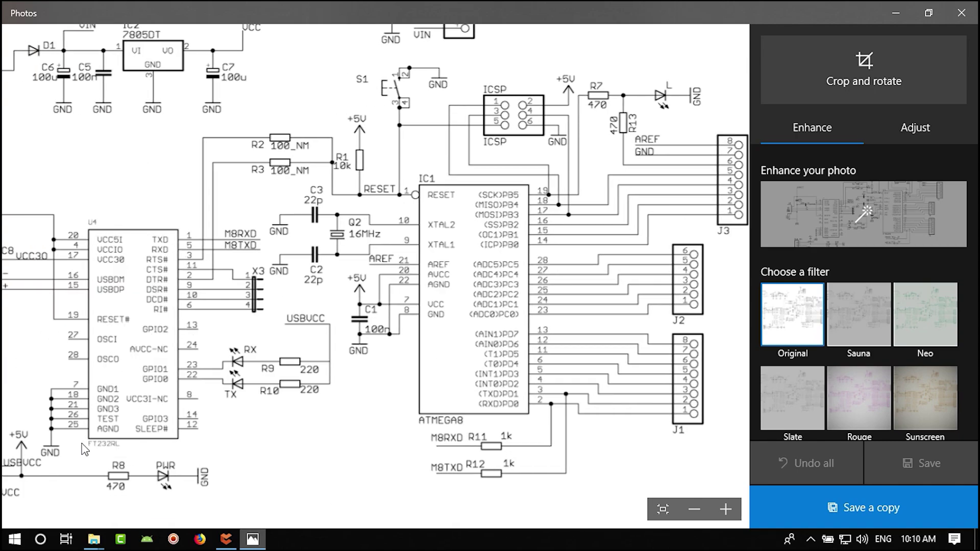
left_click_drag(143, 352, 155, 356)
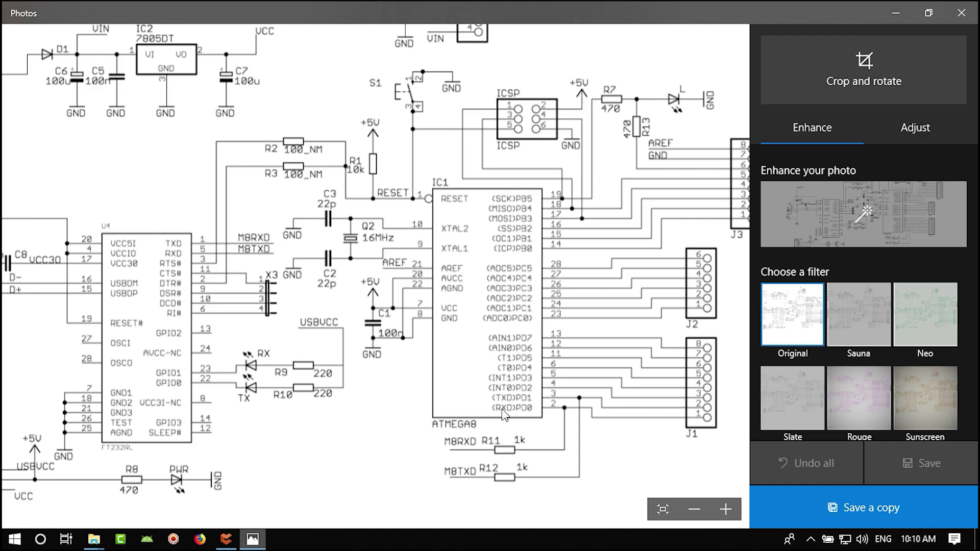
- Place an FTTXD net label on the FT232RL's TXD pin 1
left_click(226, 539)
scroll(434, 370, "down", 5, "ctrl")
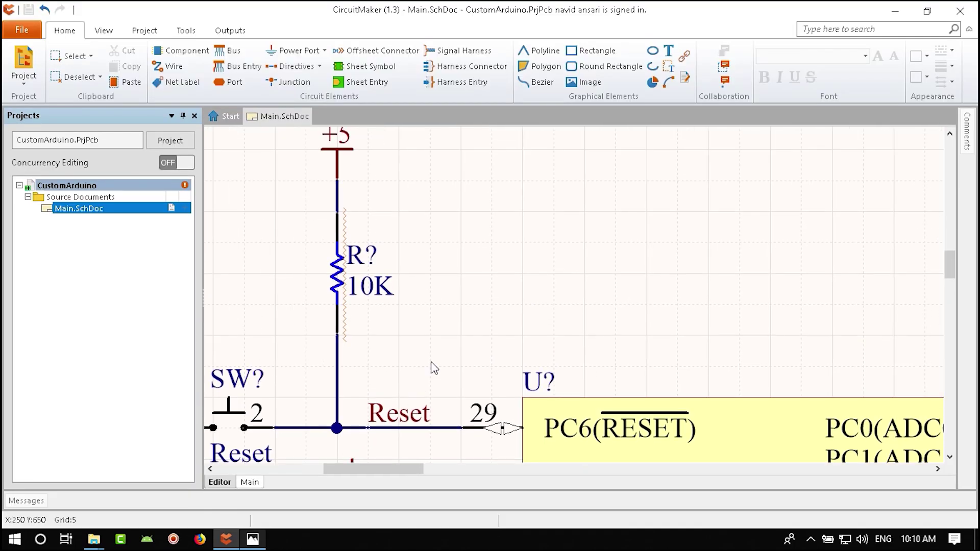
scroll(501, 218, "up", 6, "ctrl")
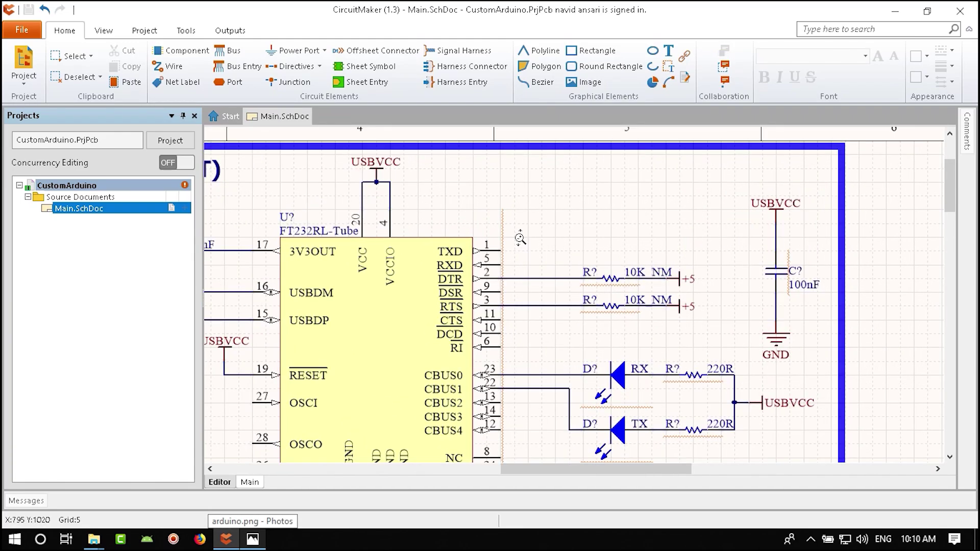
right_click_drag(343, 199, 357, 187)
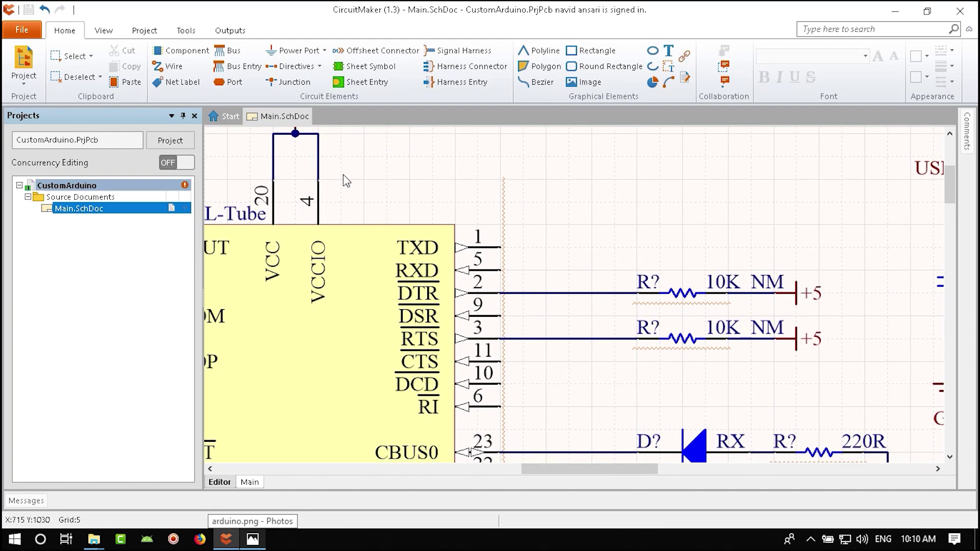
left_click(178, 82)
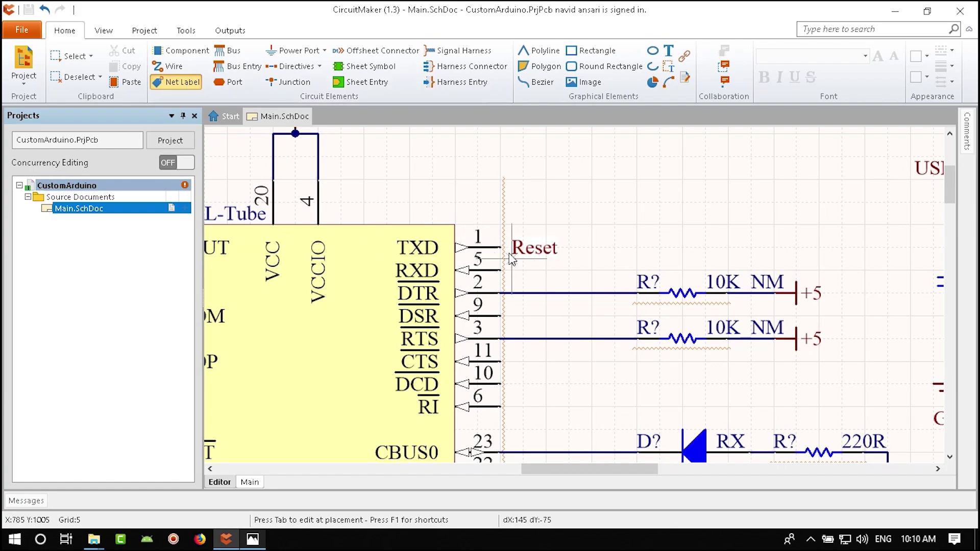
key("Tab")
type("F")
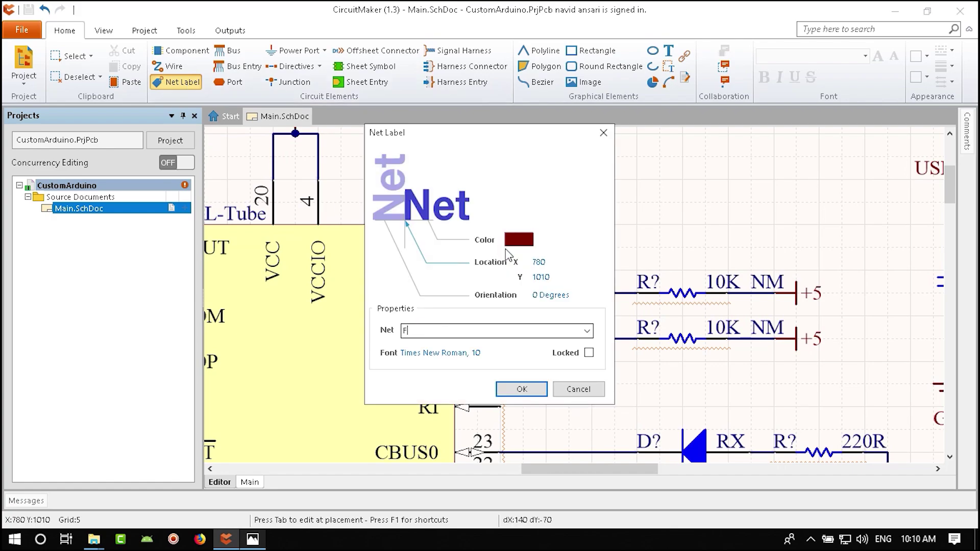
left_click_drag(504, 147, 744, 124)
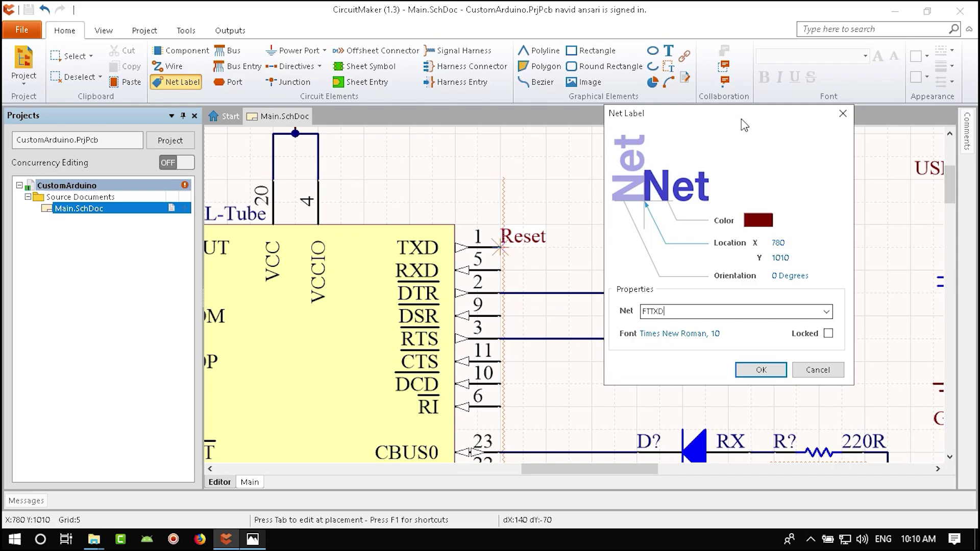
left_click(760, 370)
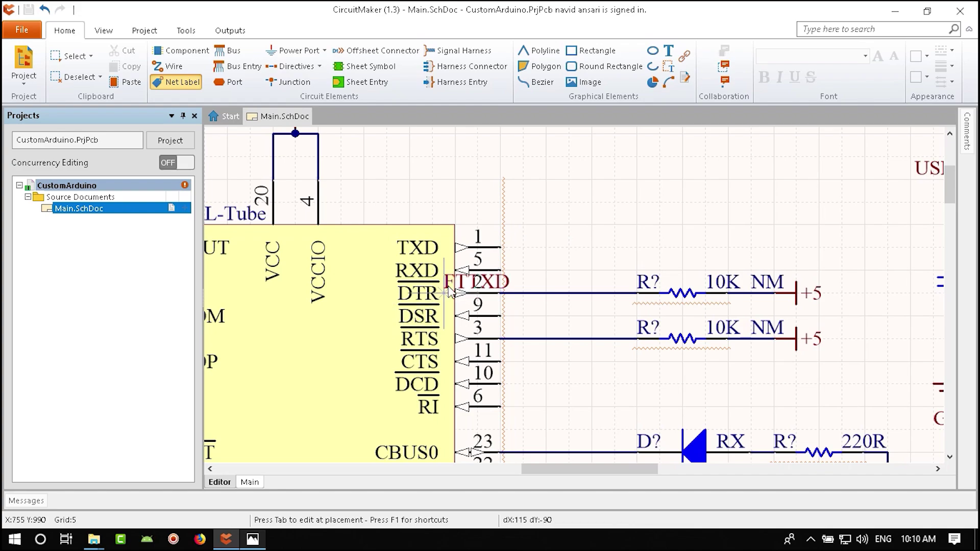
left_click(500, 248)
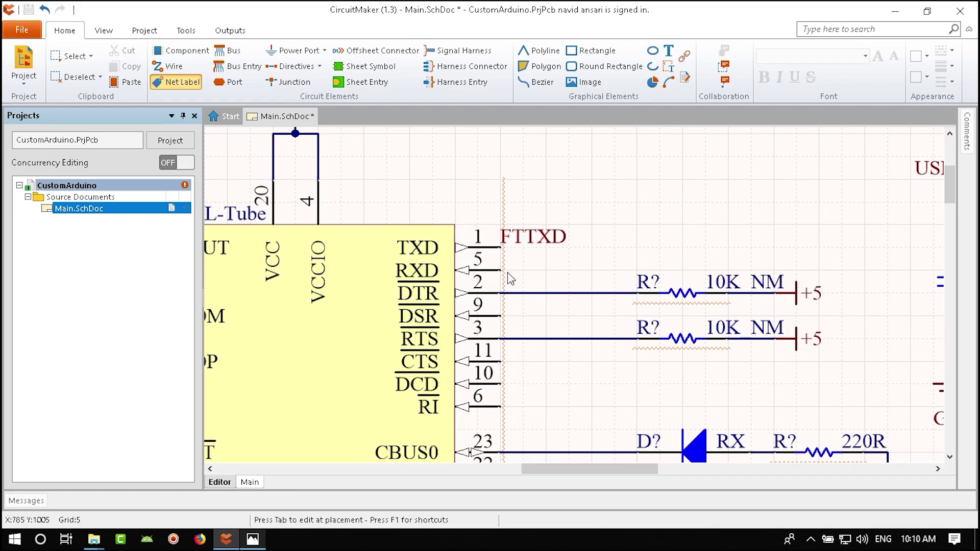
- Place an FTRXD net label on the FT232RL's RXD pin 5
key("Tab")
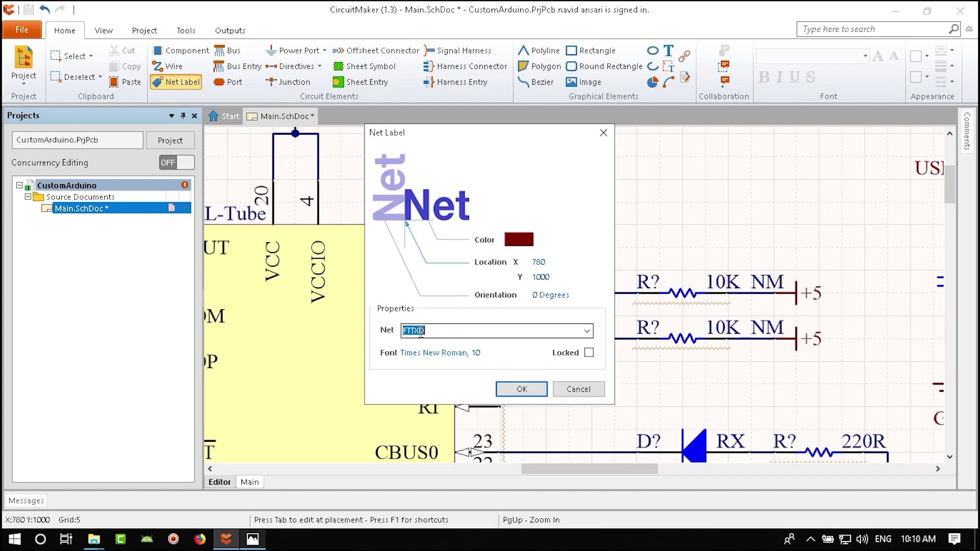
type("FTRXD")
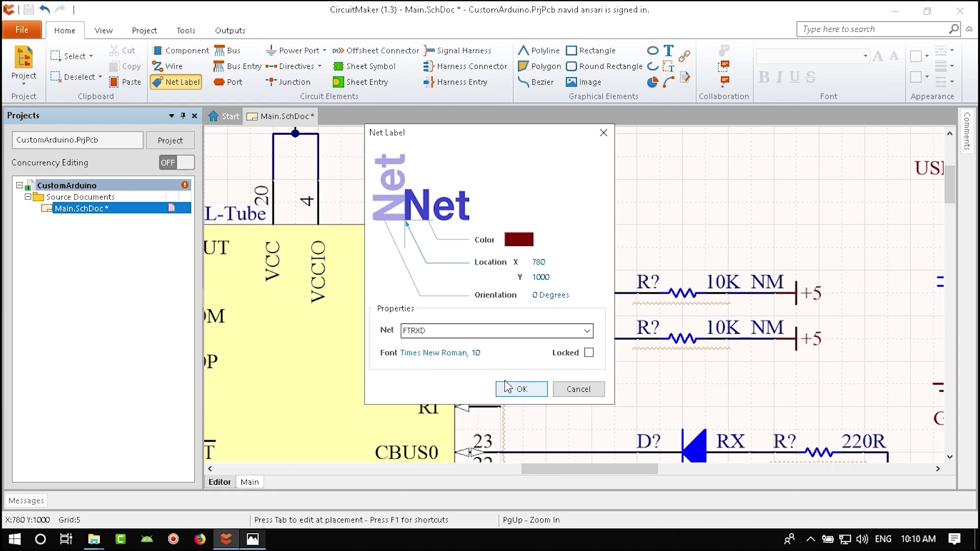
left_click(522, 389)
left_click(501, 270)
key("Escape")
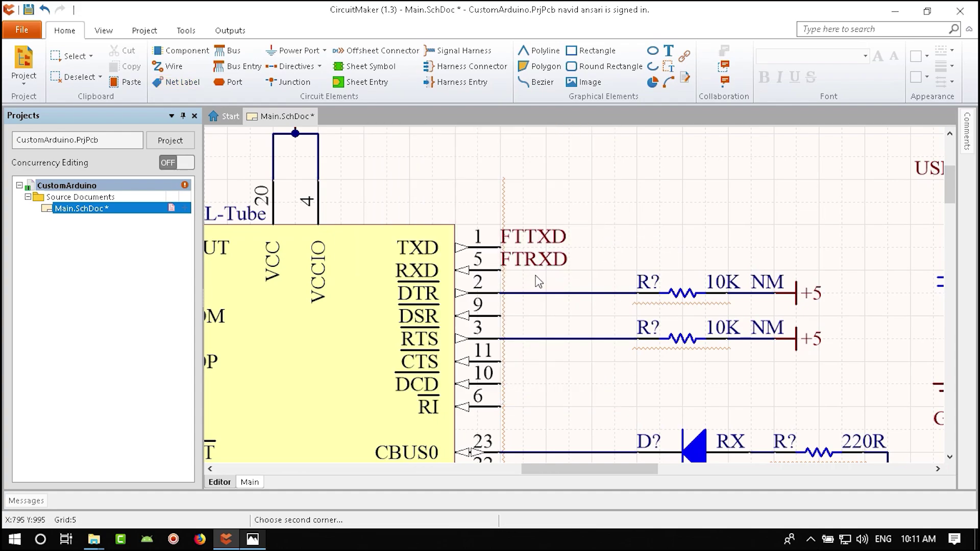
- Drag both net labels right, stretching their wires from the pins, and save
left_click_drag(591, 200, 728, 247)
left_click(659, 259)
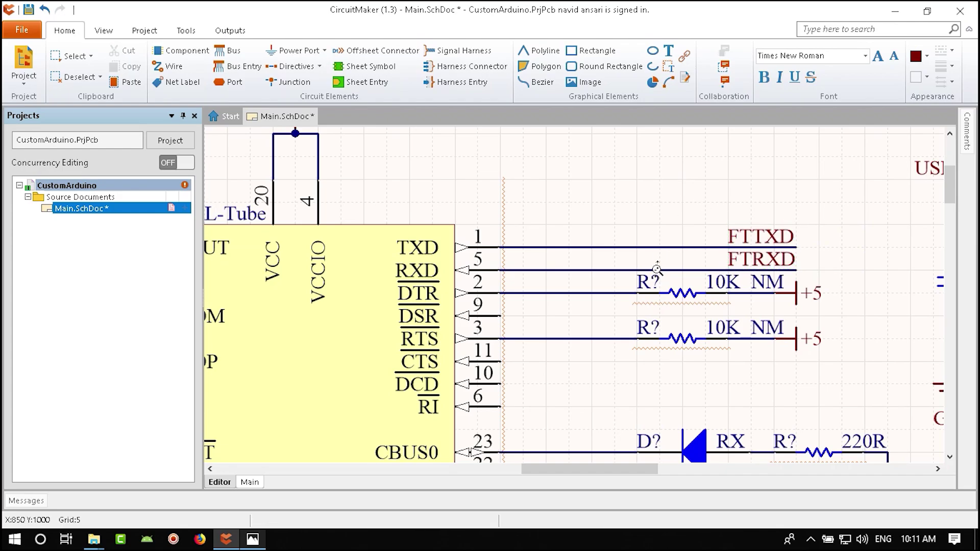
key("ctrl+s")
scroll(571, 302, "down", 4, "ctrl")
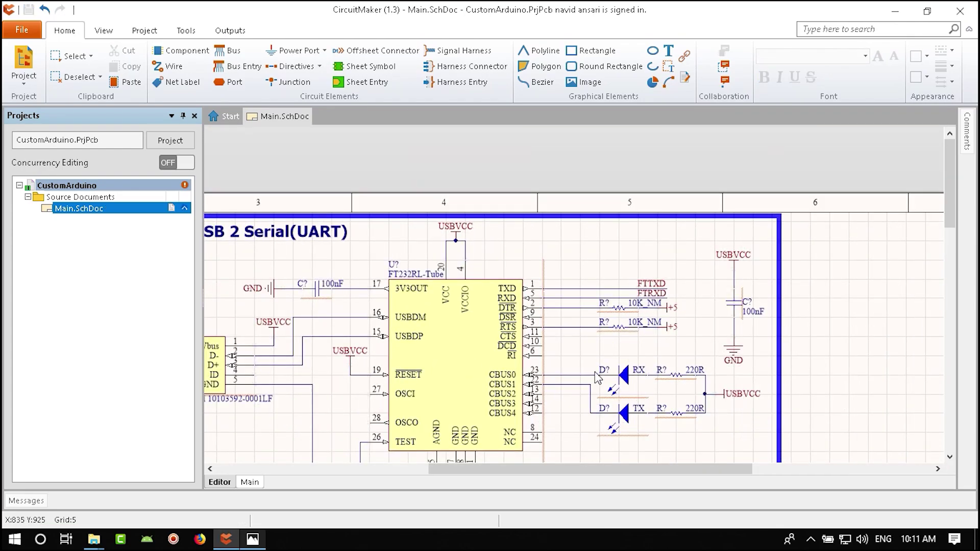
scroll(519, 268, "down", 3)
scroll(536, 300, "up", 3, "ctrl")
right_click_drag(536, 300, 640, 209)
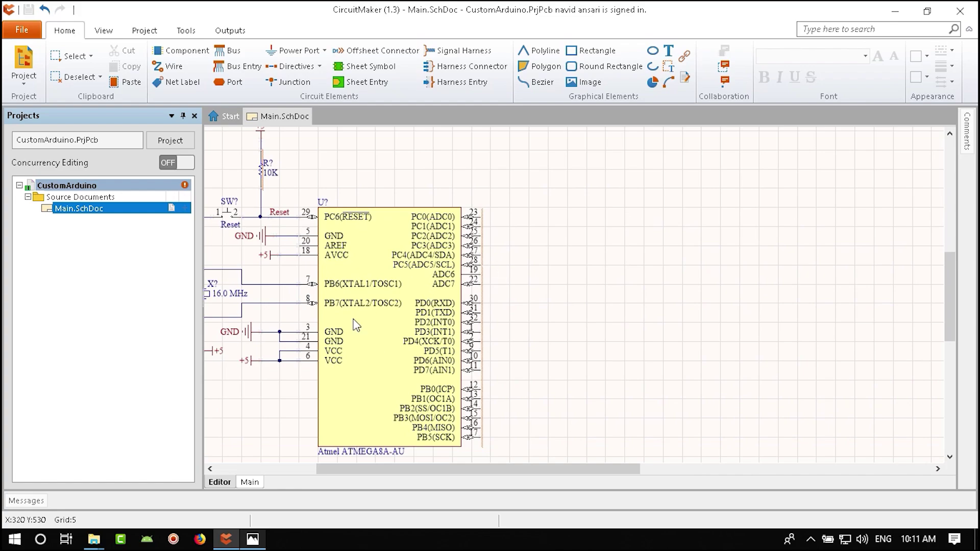
right_click_drag(393, 380, 411, 360)
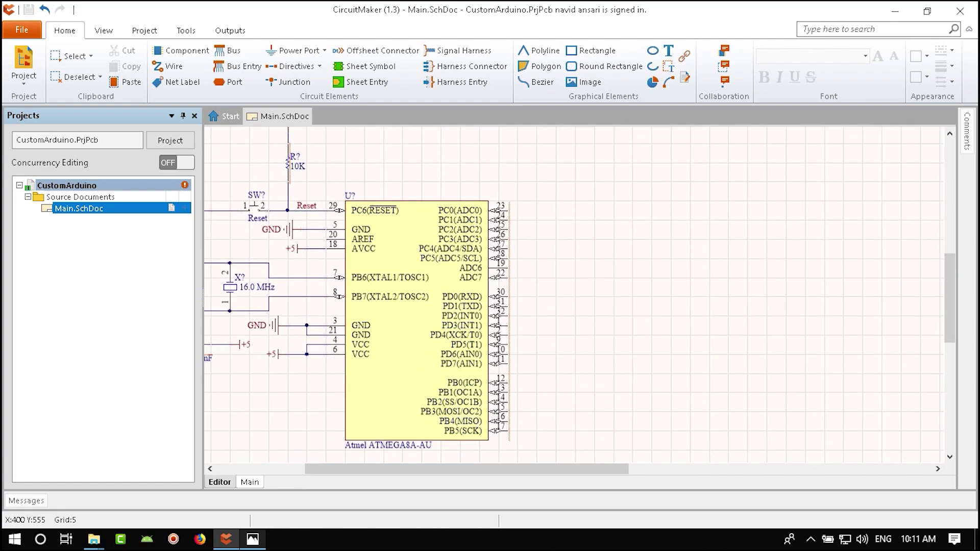
scroll(463, 288, "up", 2, "ctrl")
right_click_drag(529, 361, 518, 315)
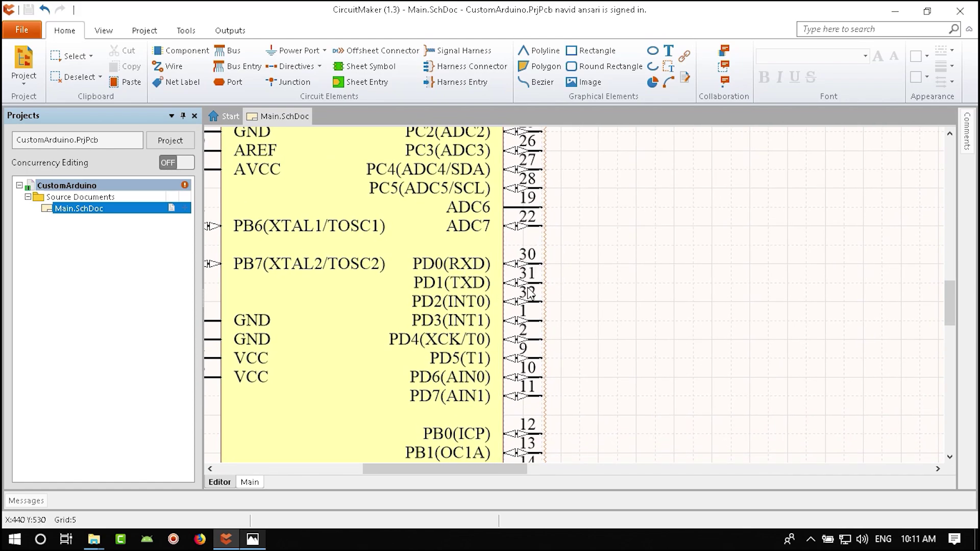
left_click(253, 539)
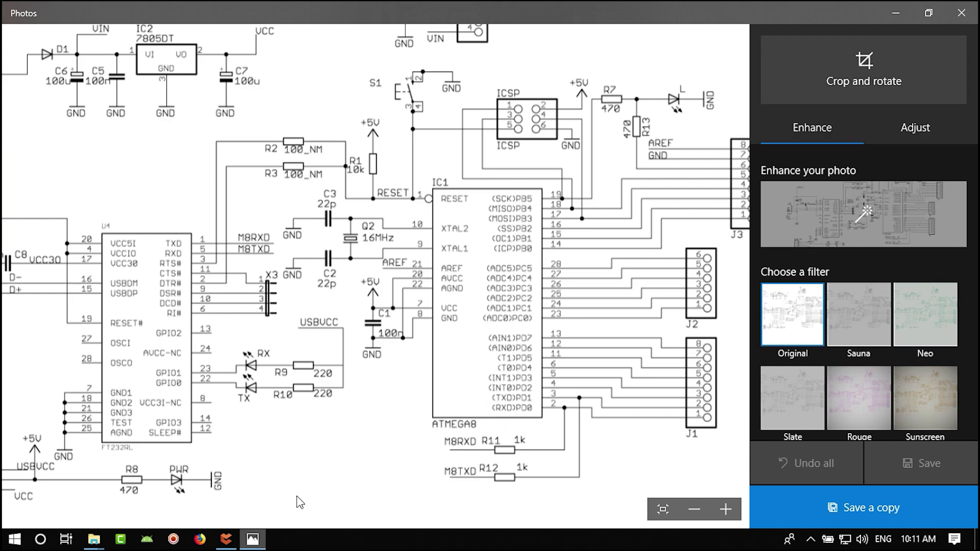
left_click(252, 539)
right_click_drag(554, 417, 560, 413)
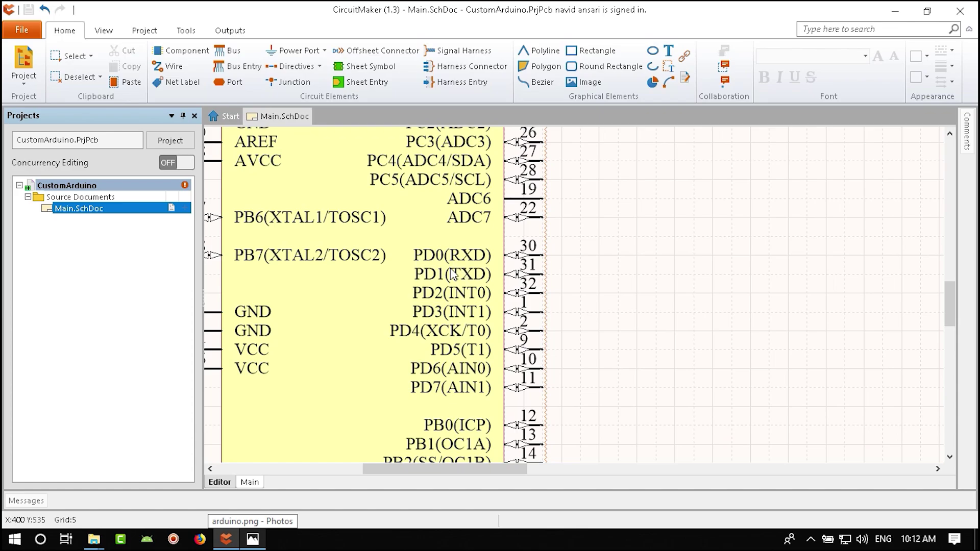
- Paste a copy of the FTTXD net label onto ATmega pin 30 (PD0)
scroll(462, 275, "down", 4, "ctrl")
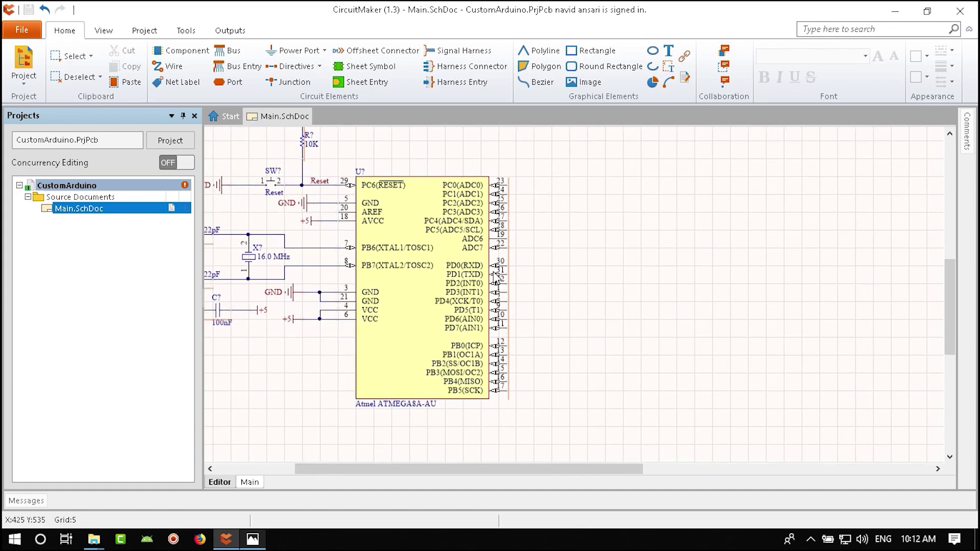
scroll(400, 376, "up", 5)
scroll(448, 337, "right", 5, "shift")
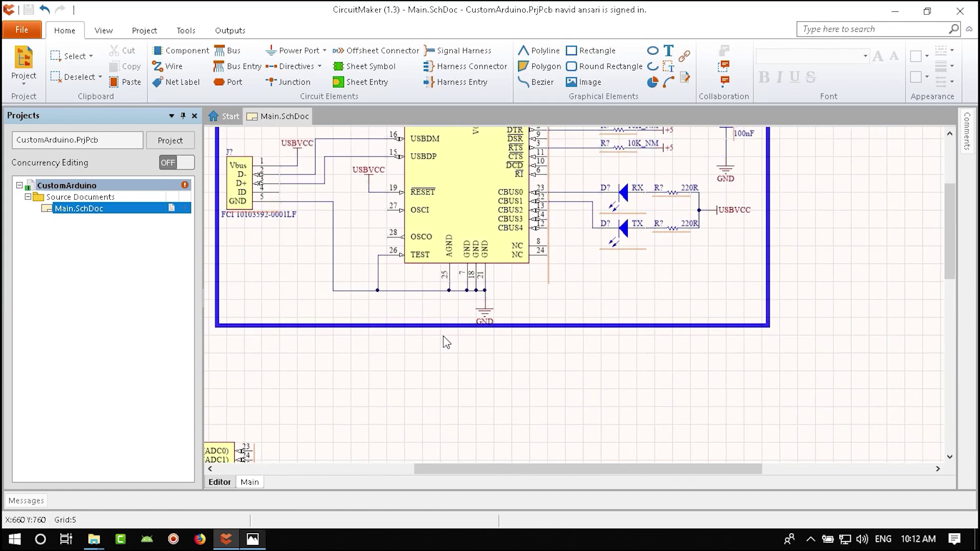
left_click(629, 217)
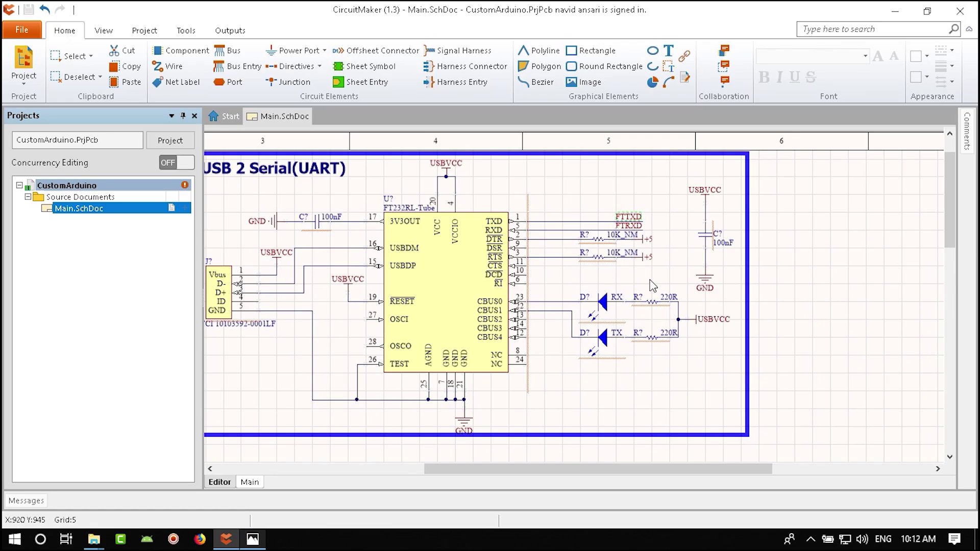
scroll(624, 226, "down", 5)
scroll(365, 274, "up", 4, "ctrl")
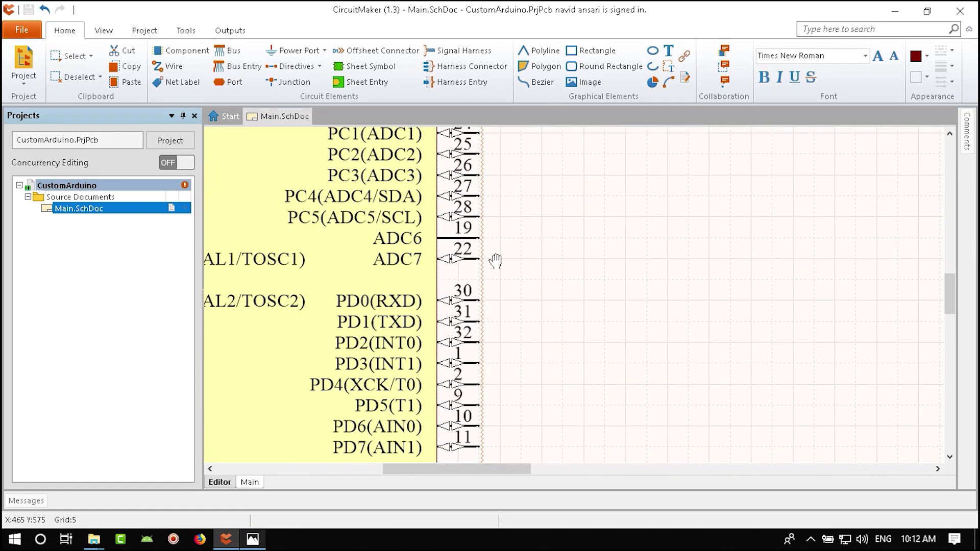
key("ctrl+v")
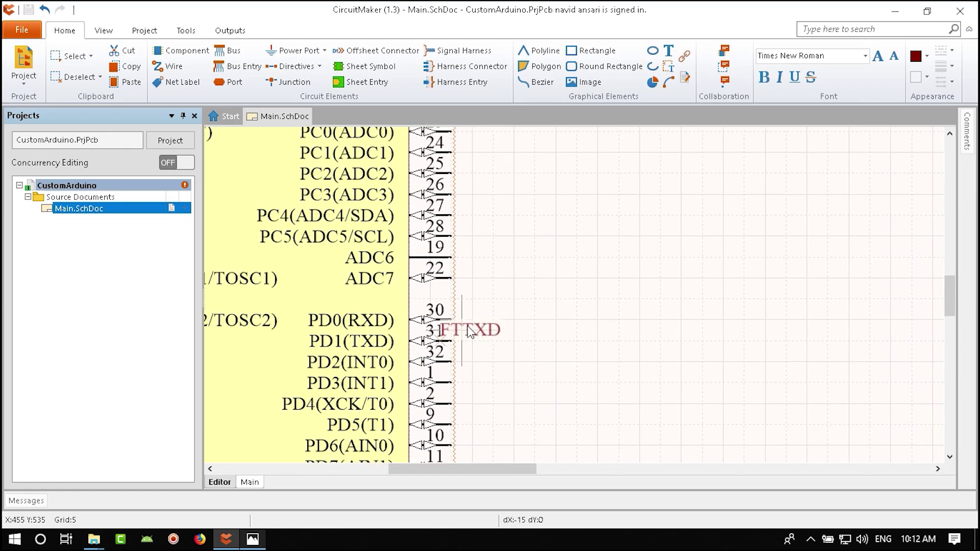
left_click(472, 317)
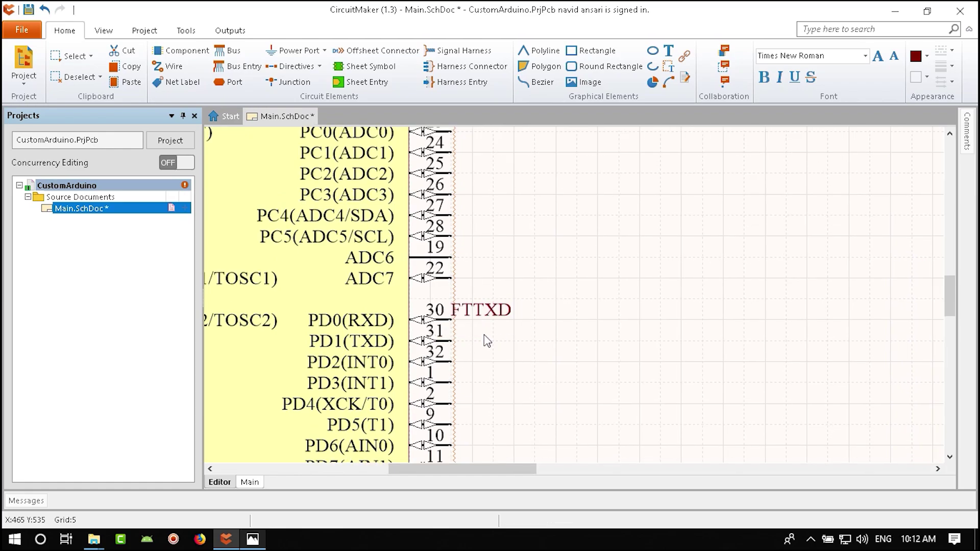
- Place an FTRXD net label on ATmega pin 31 (PD1)
scroll(490, 358, "down", 4, "ctrl")
scroll(652, 271, "up", 6)
scroll(628, 271, "right", 4)
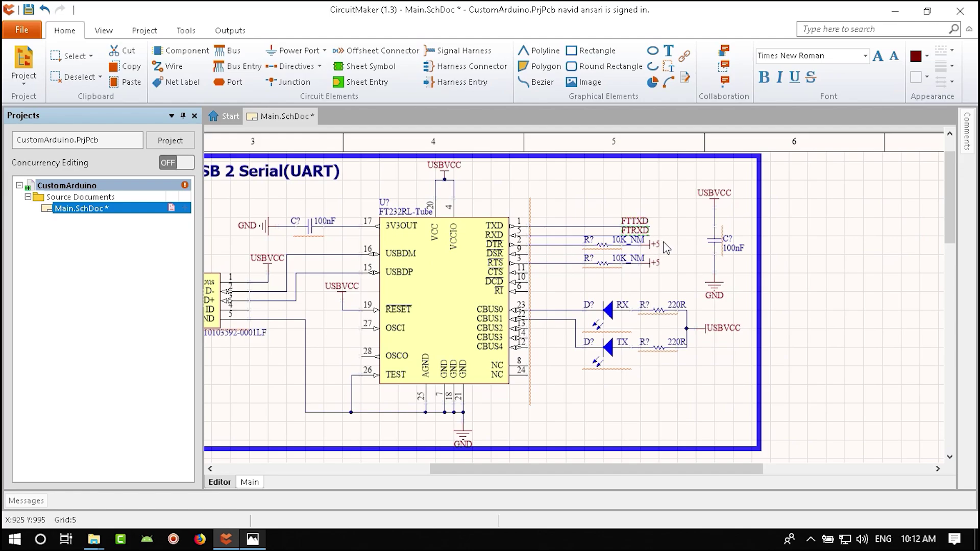
scroll(649, 257, "down", 8)
scroll(587, 307, "left", 2)
scroll(544, 350, "up", 3, "ctrl")
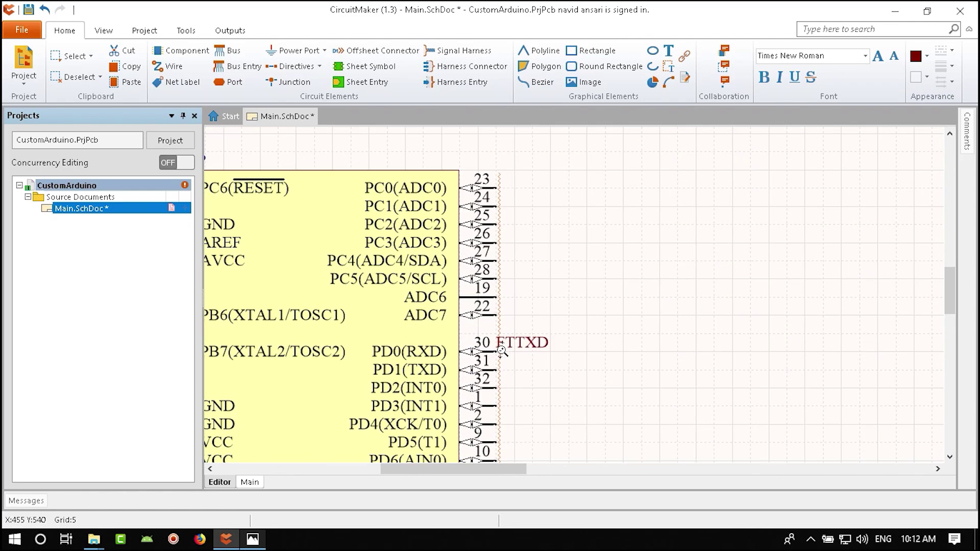
key("ctrl+v")
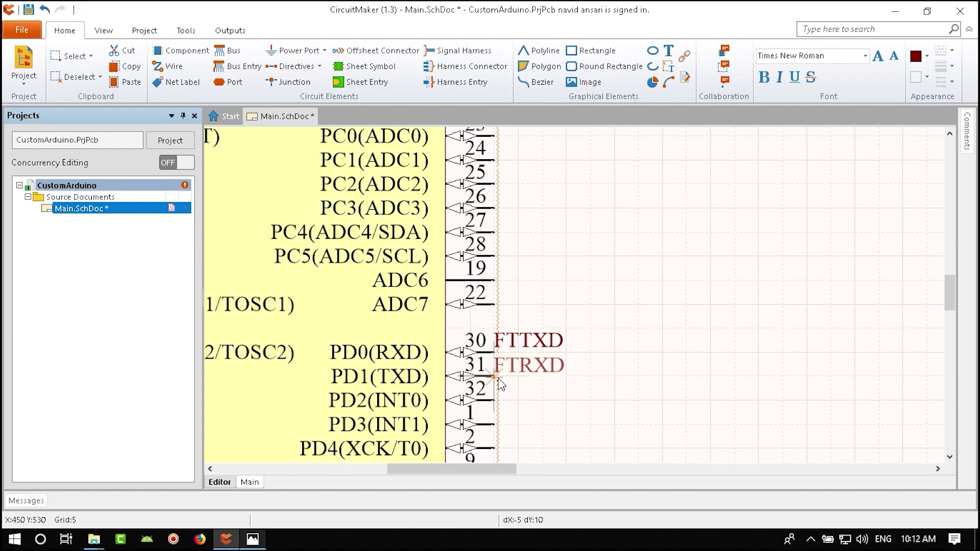
left_click(513, 376)
- Drag both labels right so wires extend from pins 30 and 31, then save
left_click_drag(596, 316, 485, 429)
left_click_drag(594, 312, 448, 421)
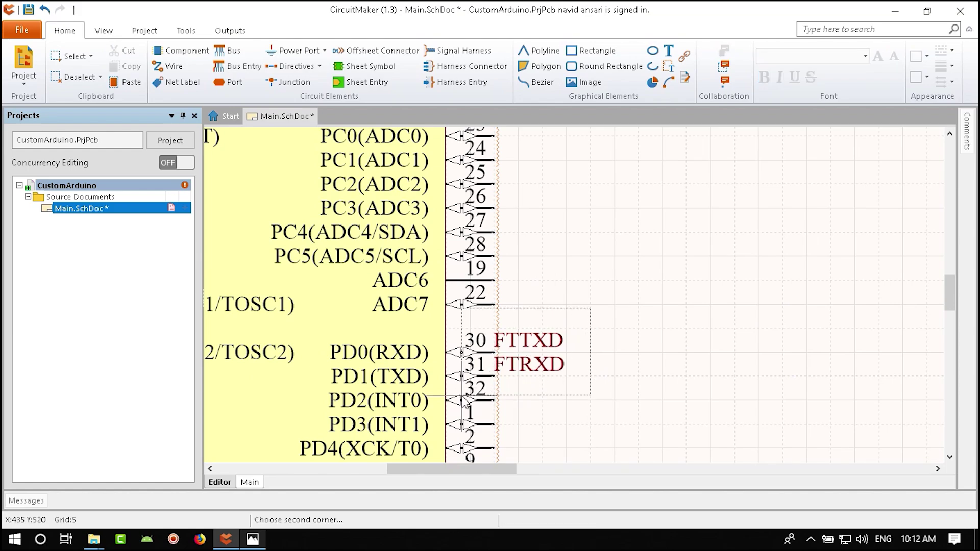
left_click_drag(532, 365, 738, 356)
scroll(619, 387, "down", 5, "ctrl")
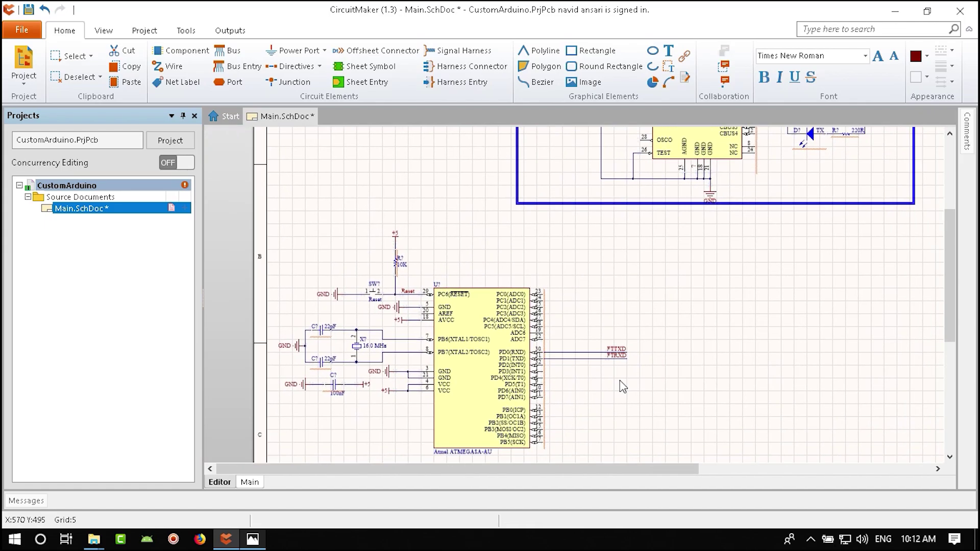
key("ctrl+s")
left_click(755, 215)
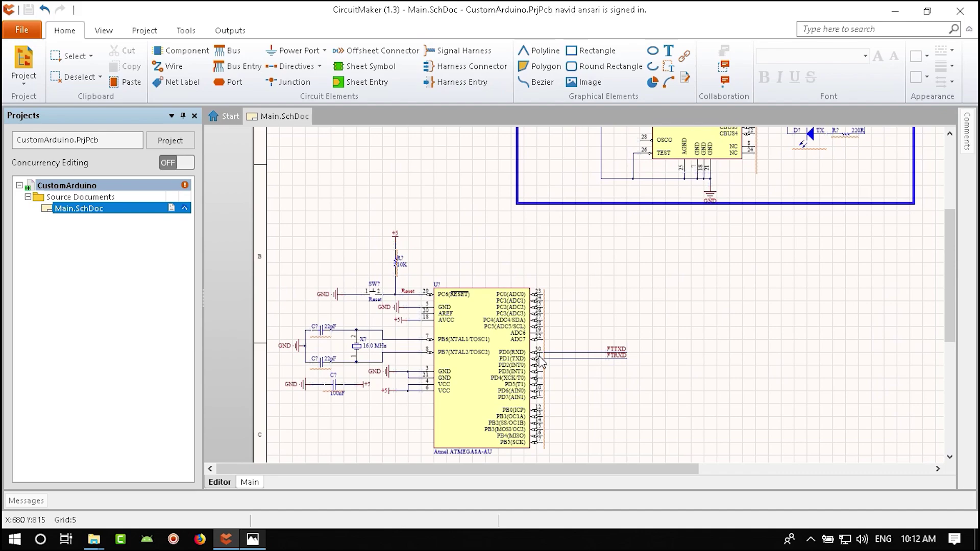
scroll(512, 354, "down", 3, "ctrl")
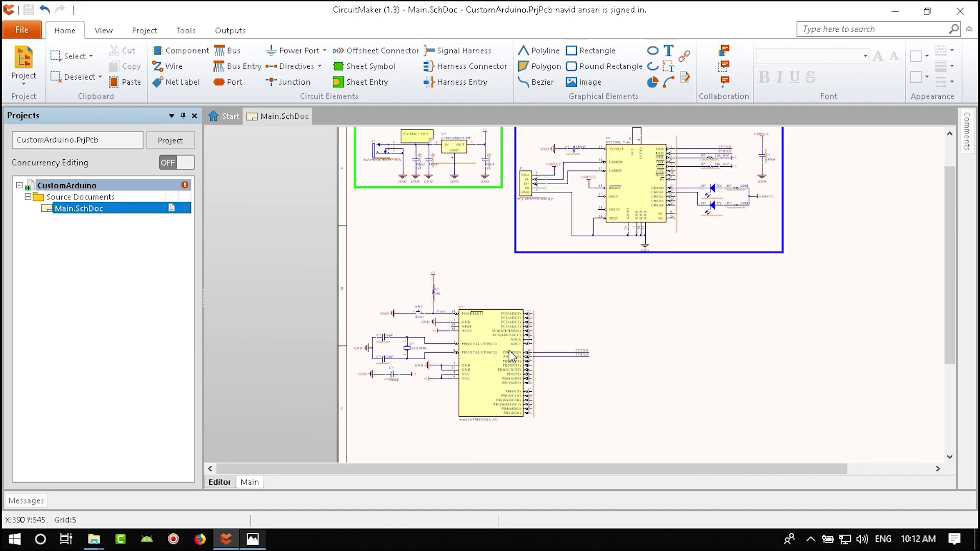
left_click(253, 540)
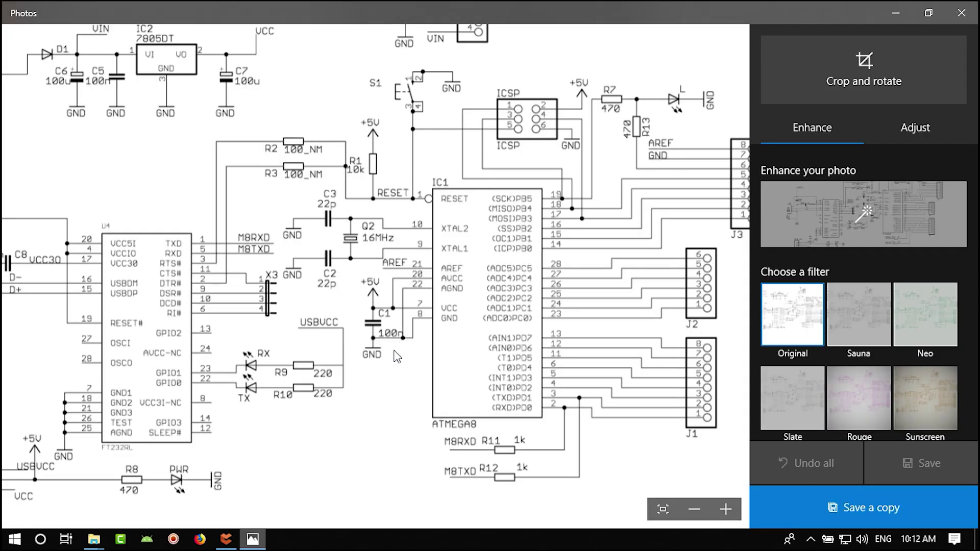
left_click_drag(405, 385, 346, 395)
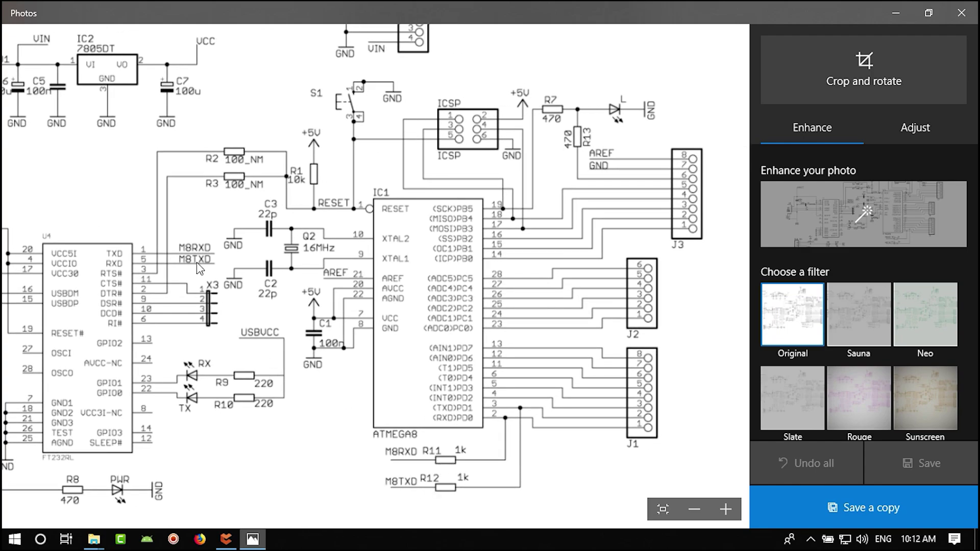
left_click(226, 540)
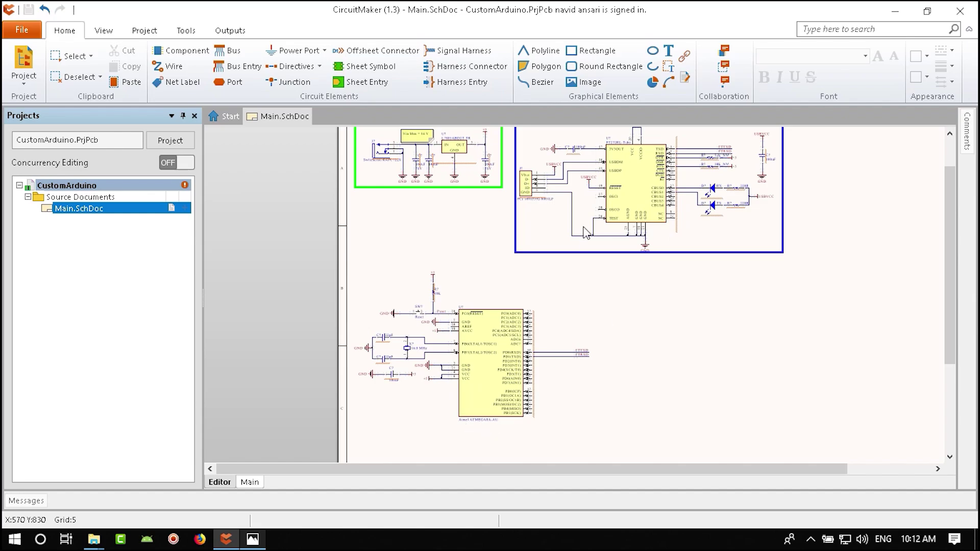
- Paste a copy of the 10K resistor inline on the FTTXD wire
scroll(594, 197, "up", 3, "ctrl")
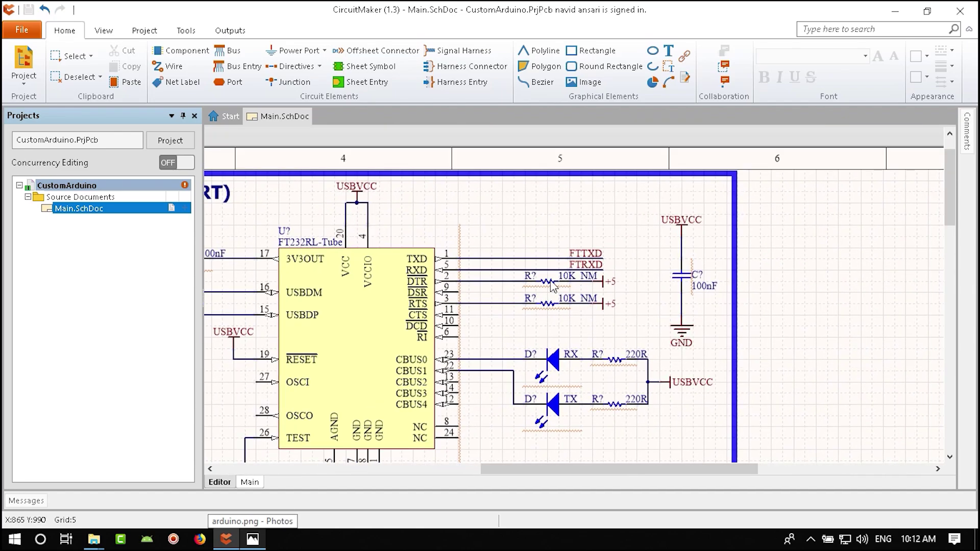
right_click_drag(401, 466, 542, 254)
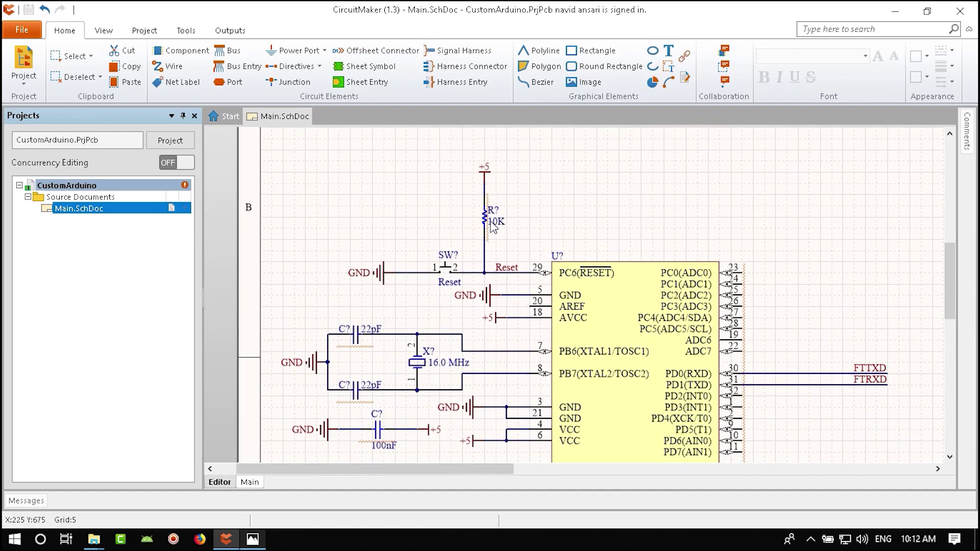
right_click_drag(867, 435, 588, 341)
key("ctrl+v")
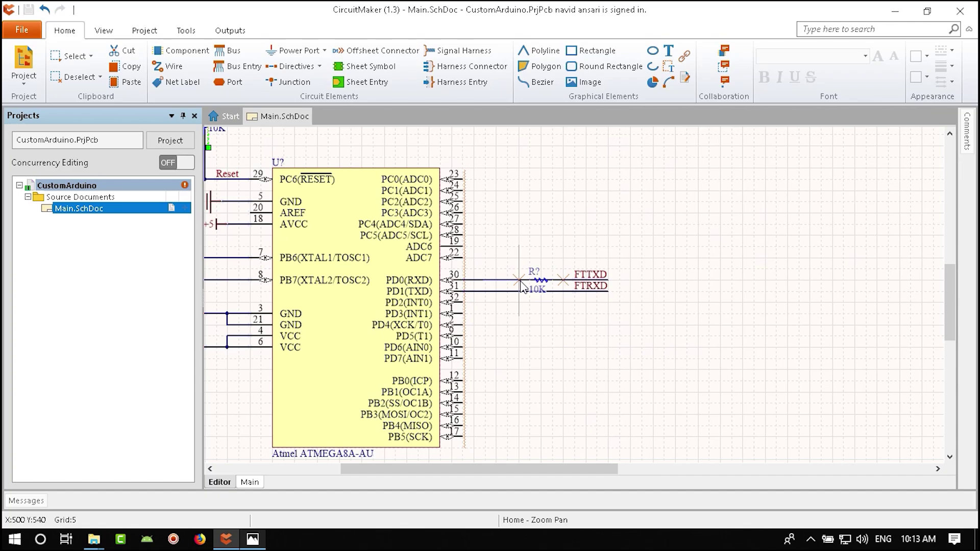
key("Tab")
key("Return")
key("Right")
key("Up")
key("Return")
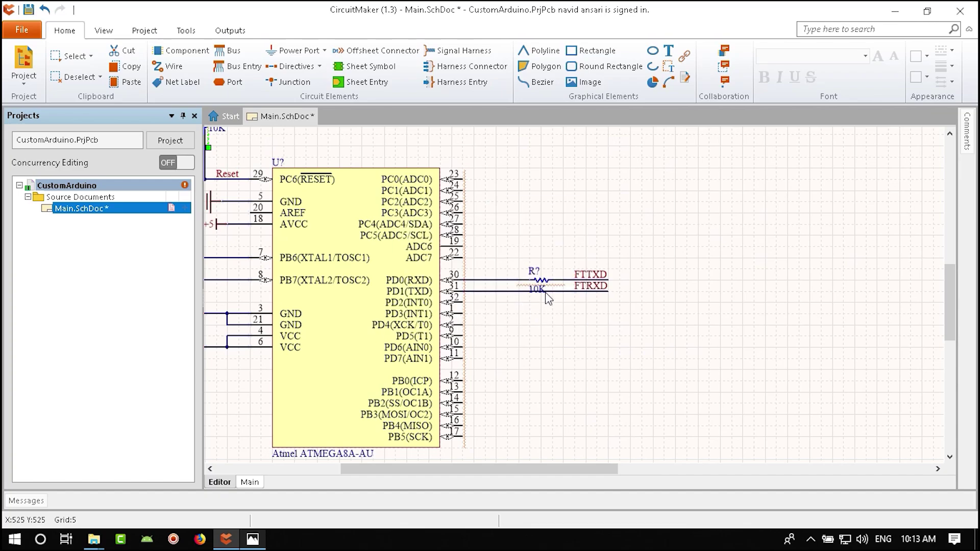
- Change the resistor's value to 1K and reposition its value and designator labels
scroll(526, 306, "up", 5, "ctrl")
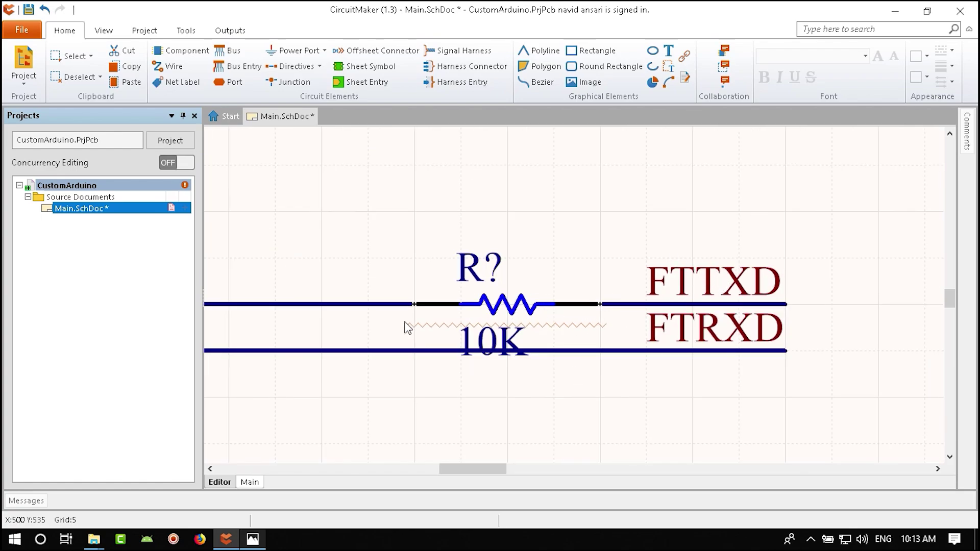
scroll(333, 291, "down", 1, "ctrl")
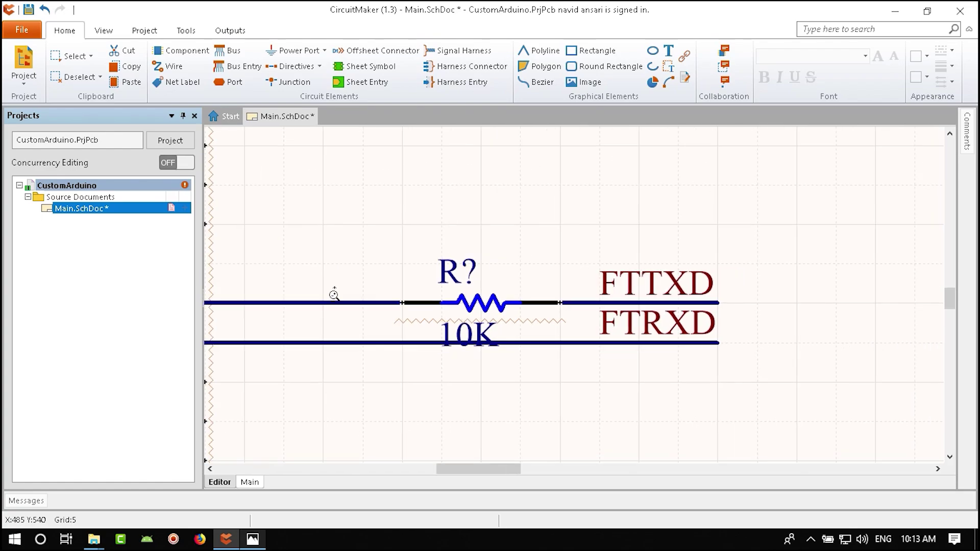
double_click(476, 302)
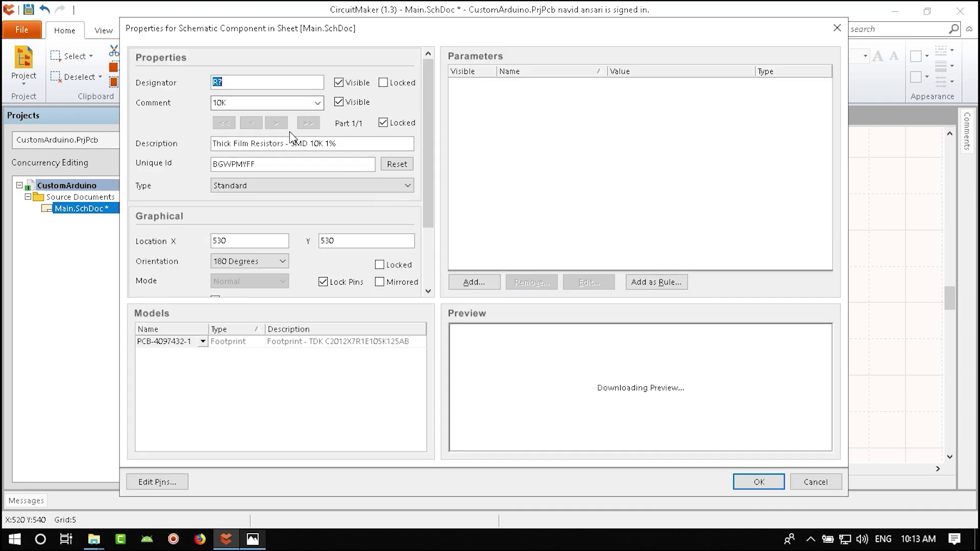
left_click(222, 106)
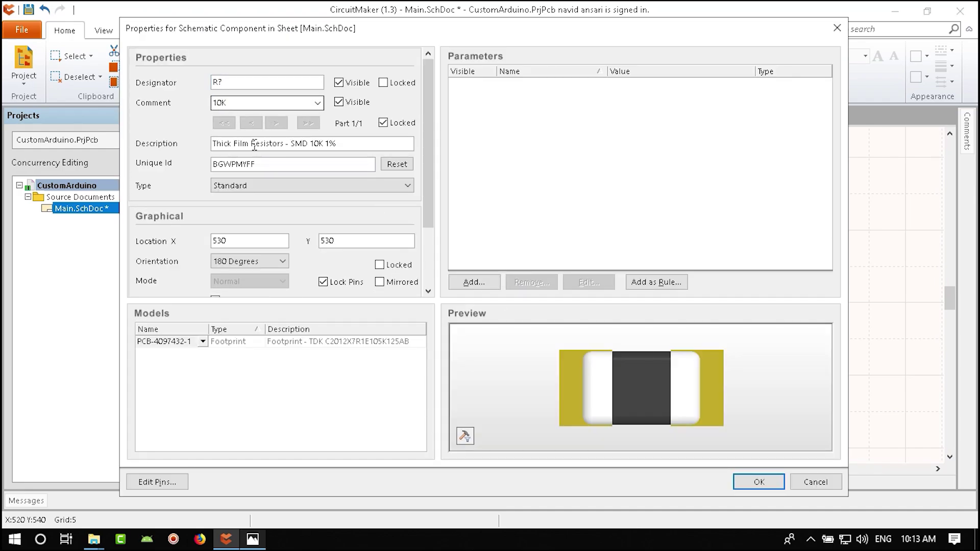
left_click(756, 482)
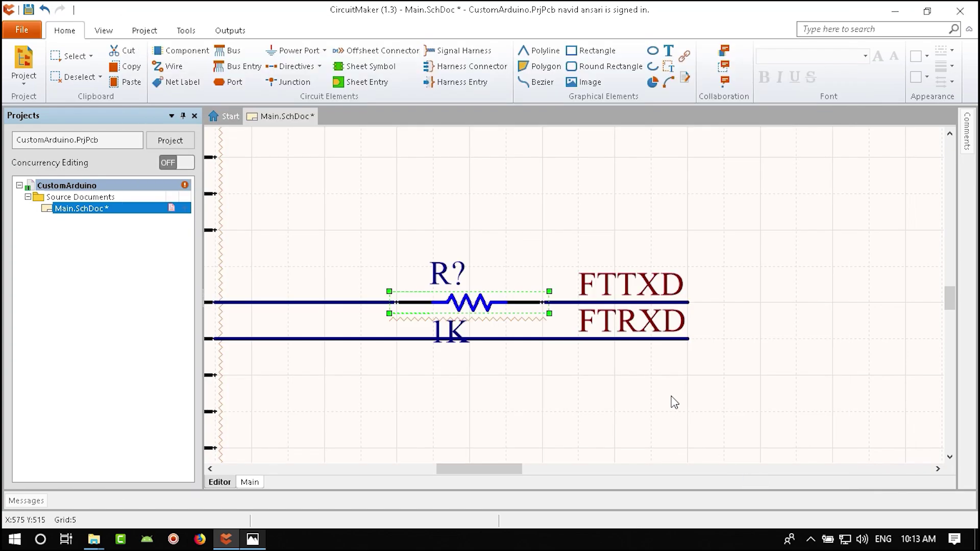
left_click_drag(438, 333, 506, 290)
left_click_drag(441, 280, 381, 291)
- Copy the 1K resistor onto the FTRXD wire and save the schematic
key("ctrl+c")
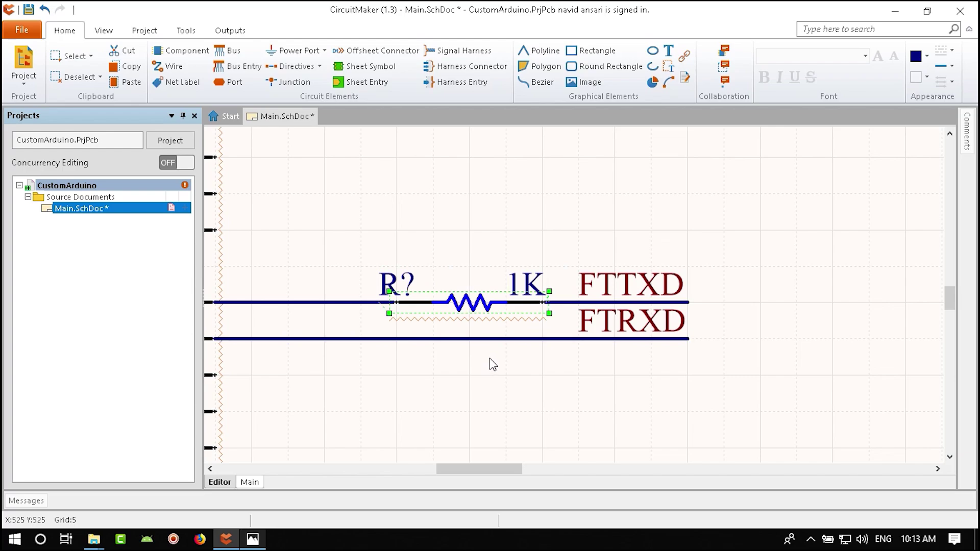
key("ctrl+v")
left_click(403, 345)
scroll(485, 373, "down", 2, "ctrl")
key("ctrl+s")
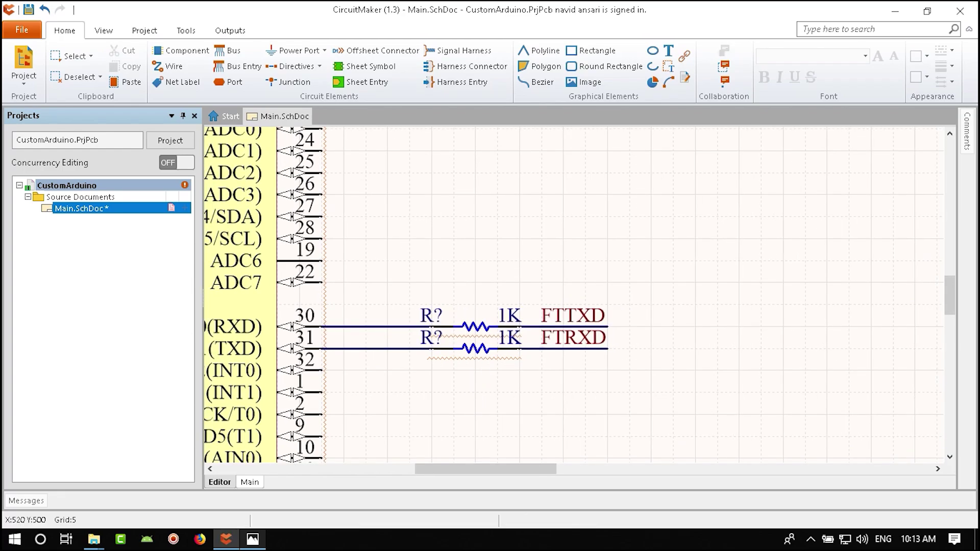
left_click(253, 540)
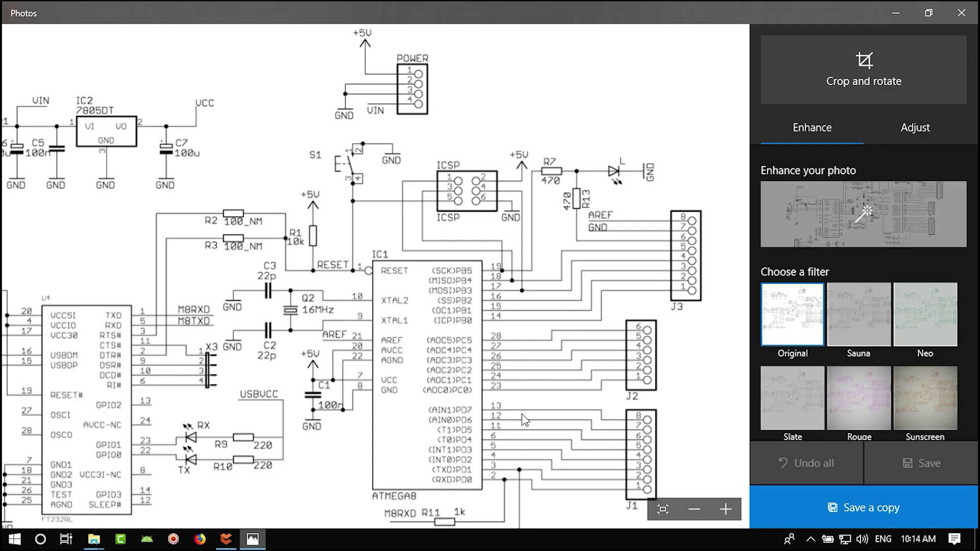
left_click_drag(525, 419, 342, 428)
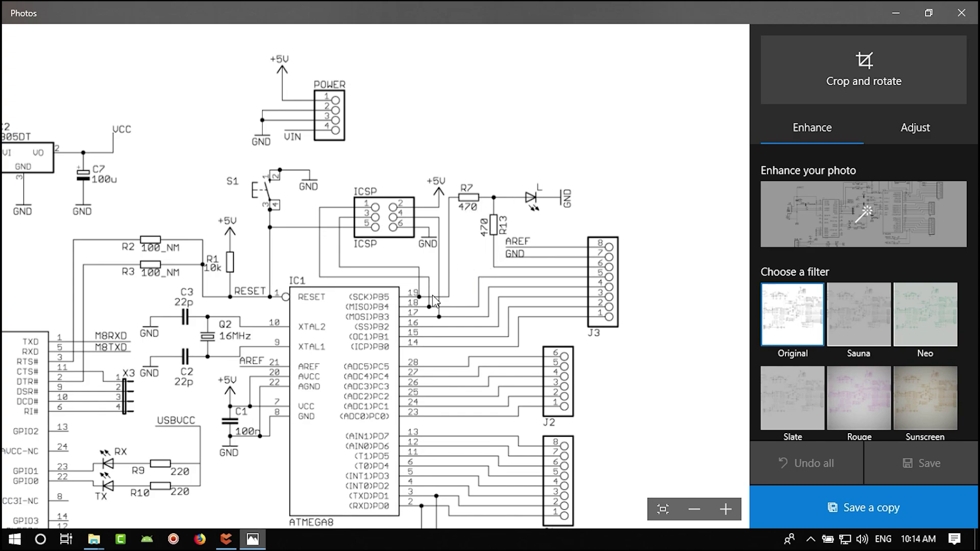
scroll(334, 375, "down", 3)
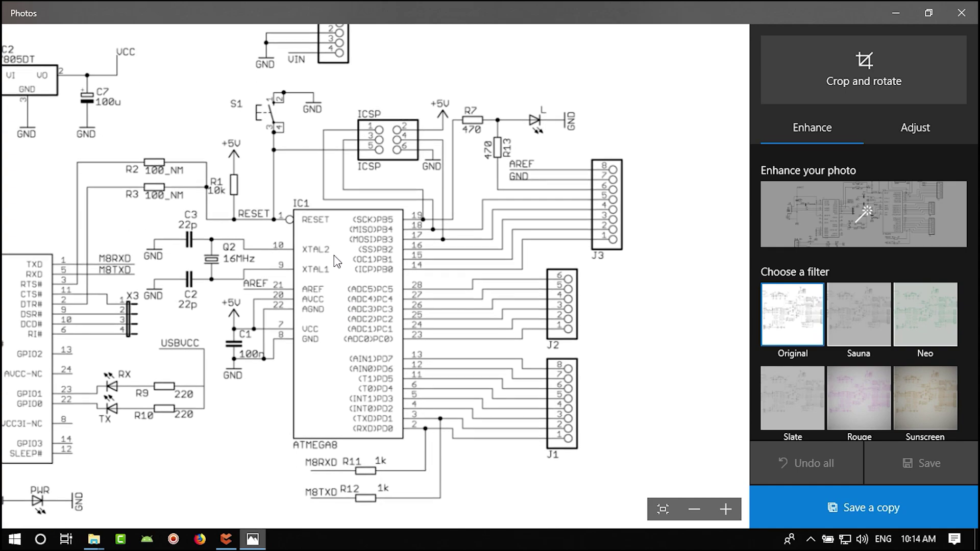
scroll(334, 256, "up", 3)
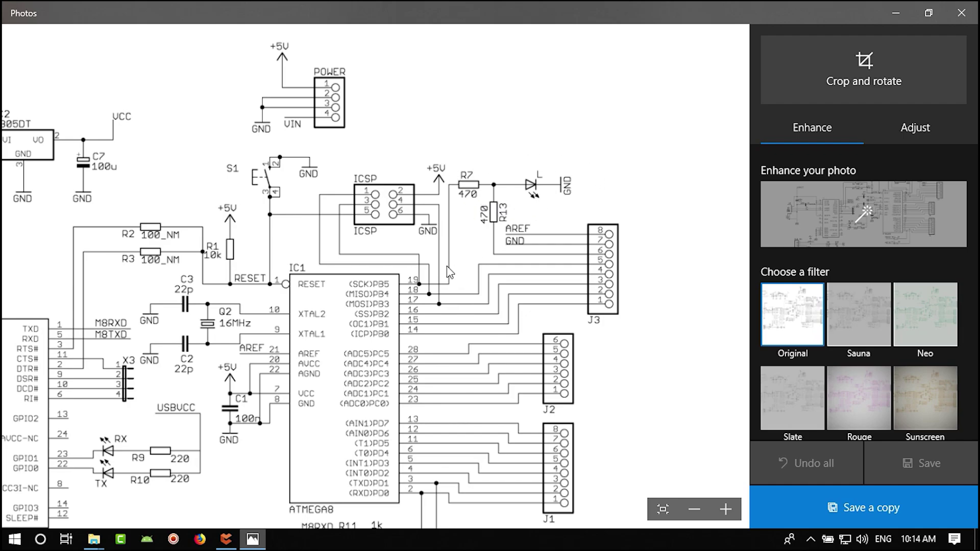
- Bring the FT232 block into view and select its TX LED
left_click(225, 539)
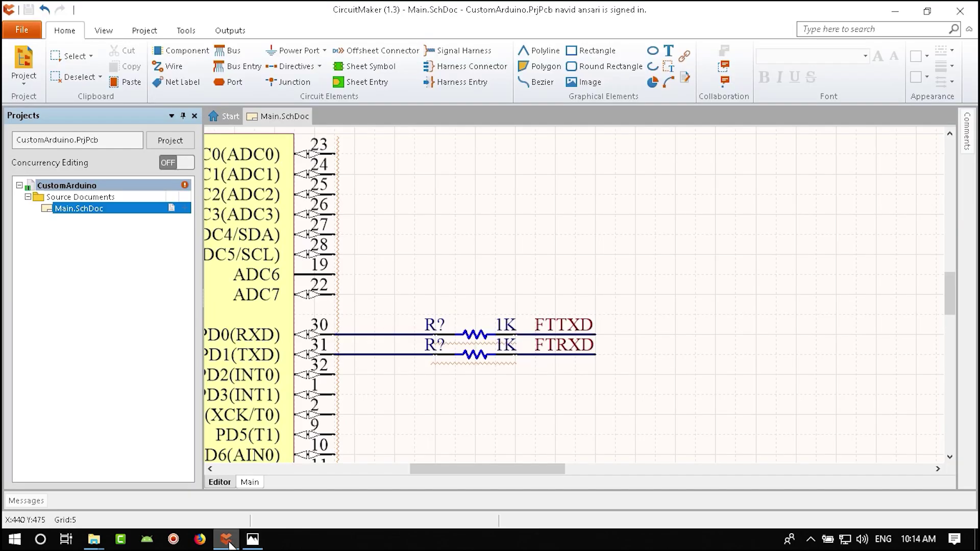
scroll(448, 352, "down", 3, "ctrl")
scroll(447, 353, "up", 2, "ctrl")
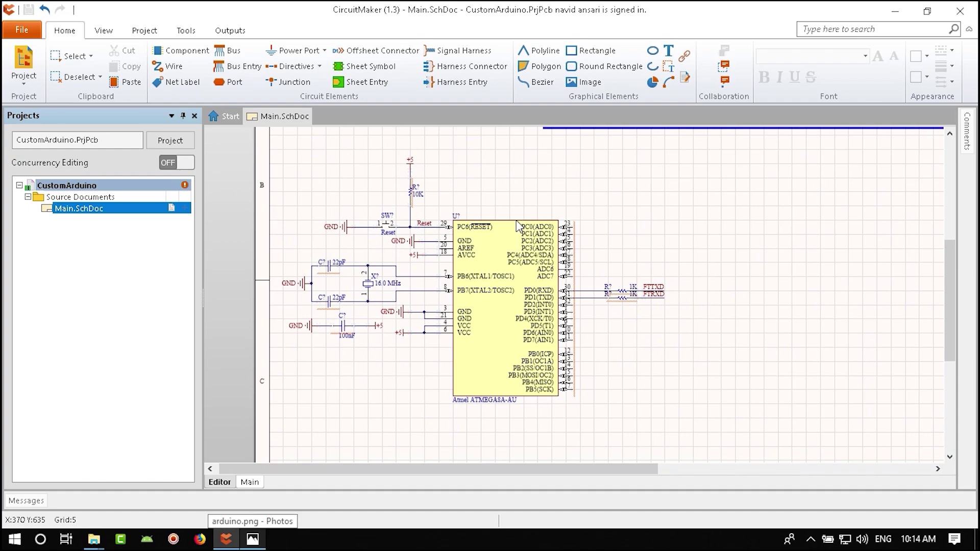
right_click_drag(520, 227, 418, 335)
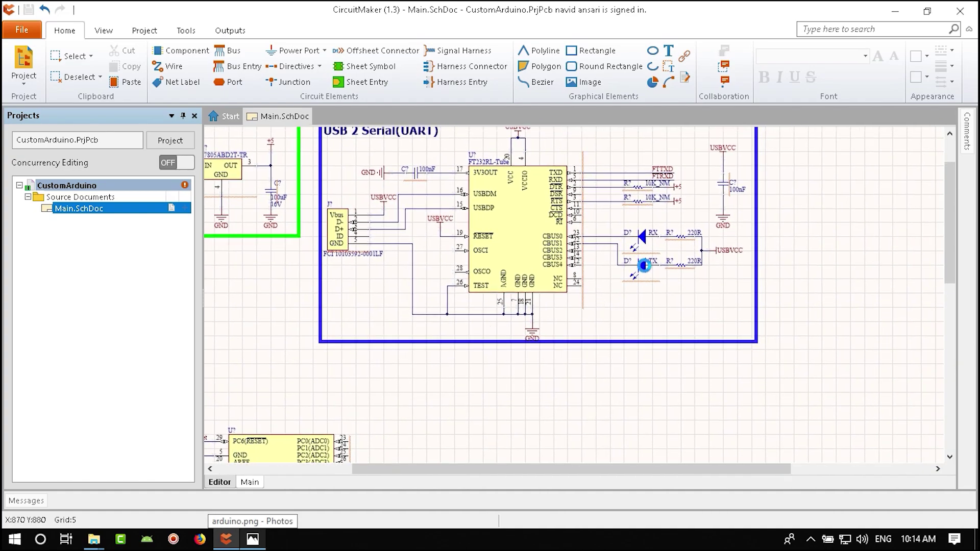
left_click(644, 270)
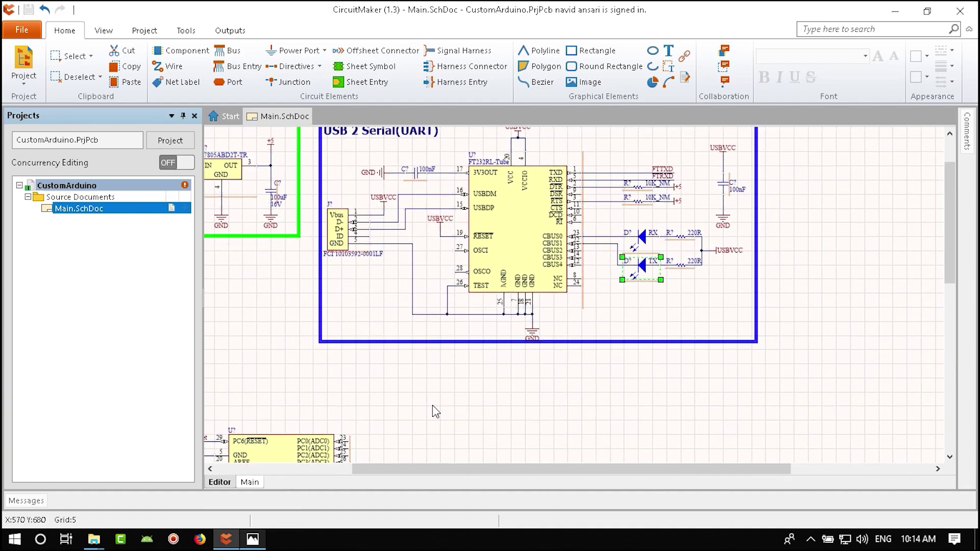
- Paste a horizontally rotated copy of the TX LED to the right of PB5
scroll(433, 405, "down", 3)
scroll(457, 337, "up", 1, "ctrl")
scroll(457, 337, "up", 2, "ctrl")
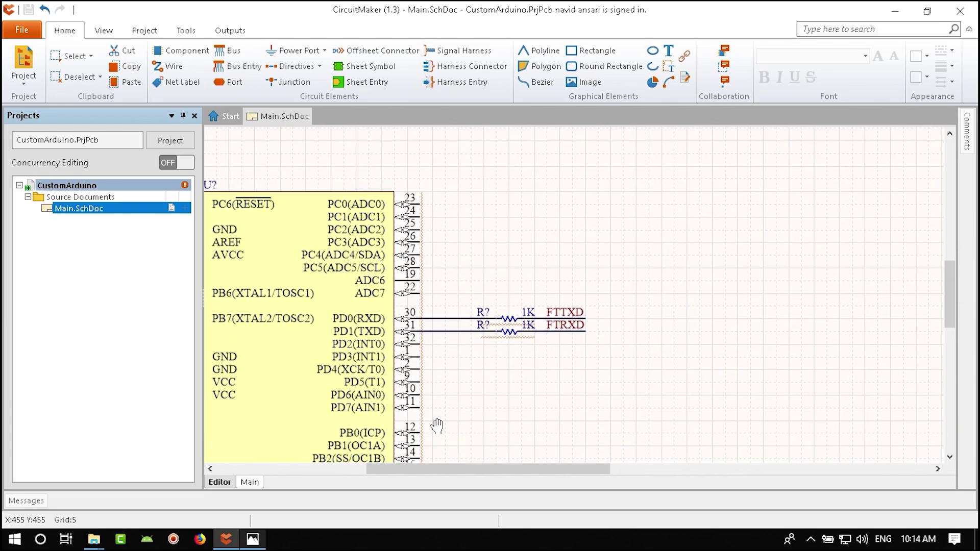
scroll(437, 357, "down", 3)
scroll(472, 417, "up", 2, "ctrl")
key("ctrl+v")
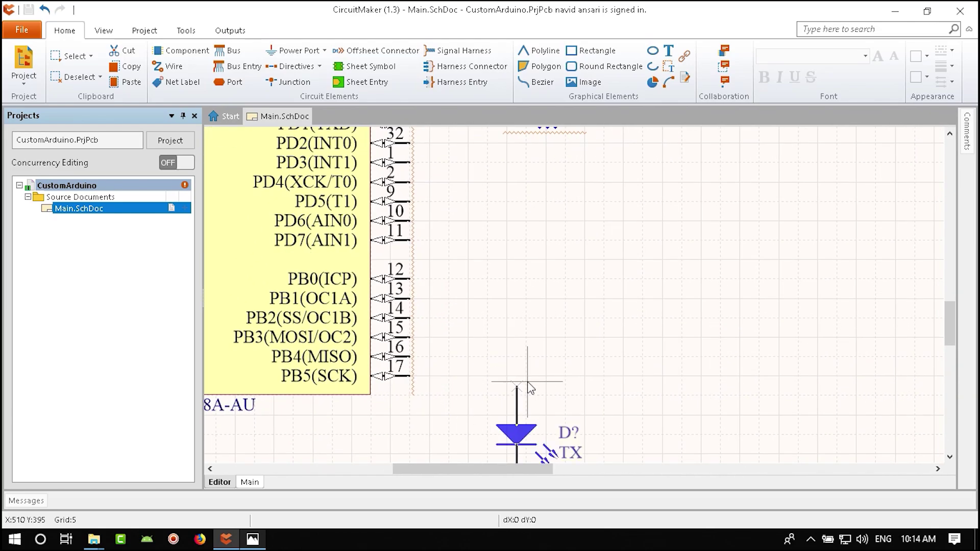
key("space")
left_click(501, 433)
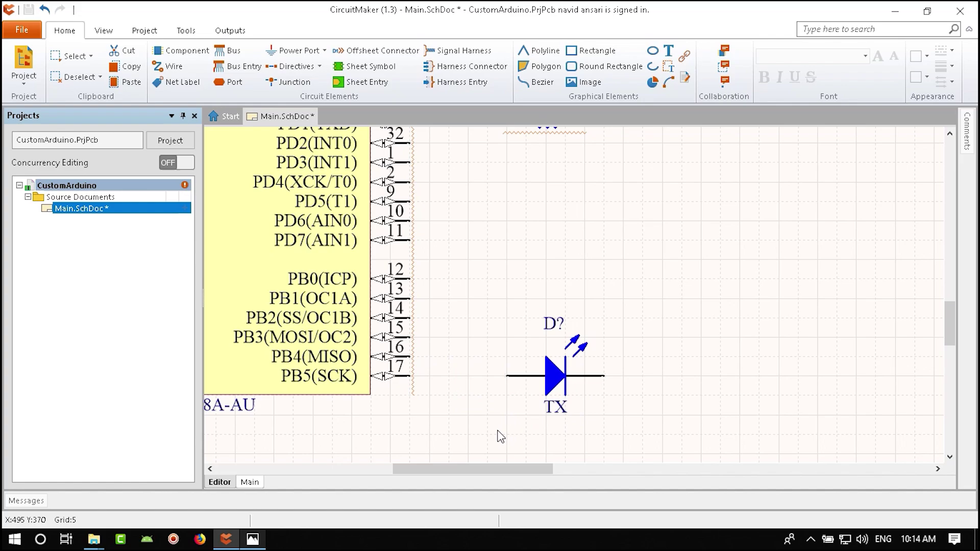
- Glance at the reference Arduino schematic in Photos and return to CircuitMaker
left_click(253, 539)
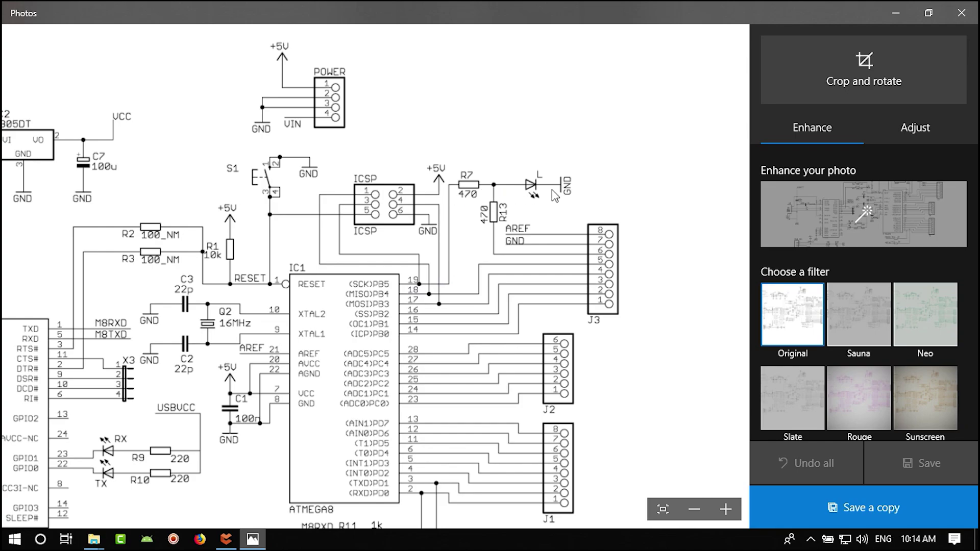
left_click(226, 539)
scroll(471, 368, "down", 3, "ctrl")
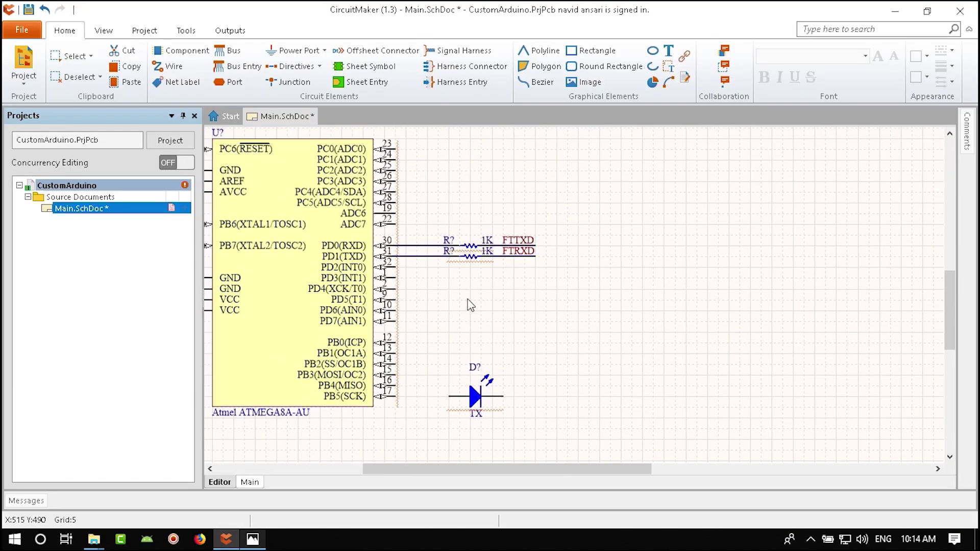
- Paste a copy of a 1K resistor between PB5 and the LED
left_click(474, 263)
key("ctrl+c")
key("ctrl+v")
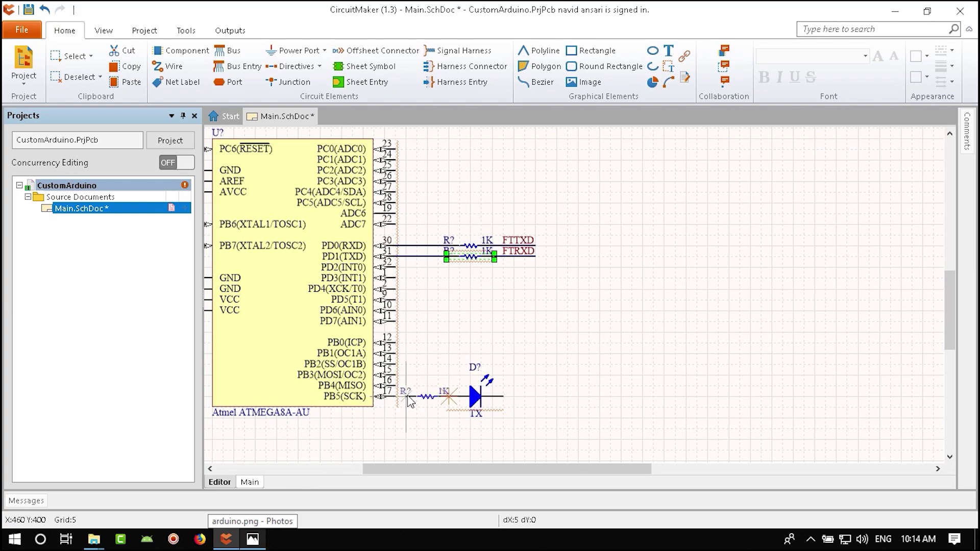
left_click(409, 398)
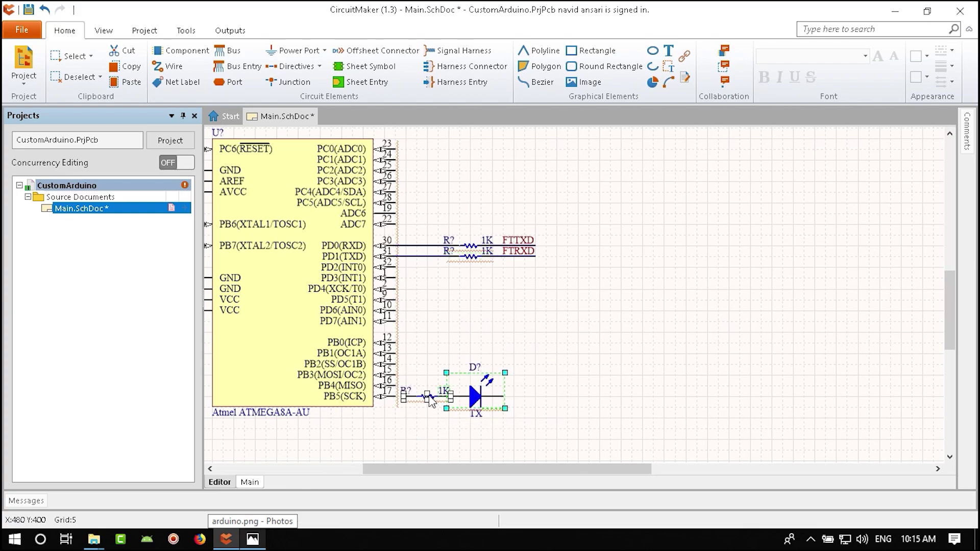
left_click_drag(608, 357, 368, 460)
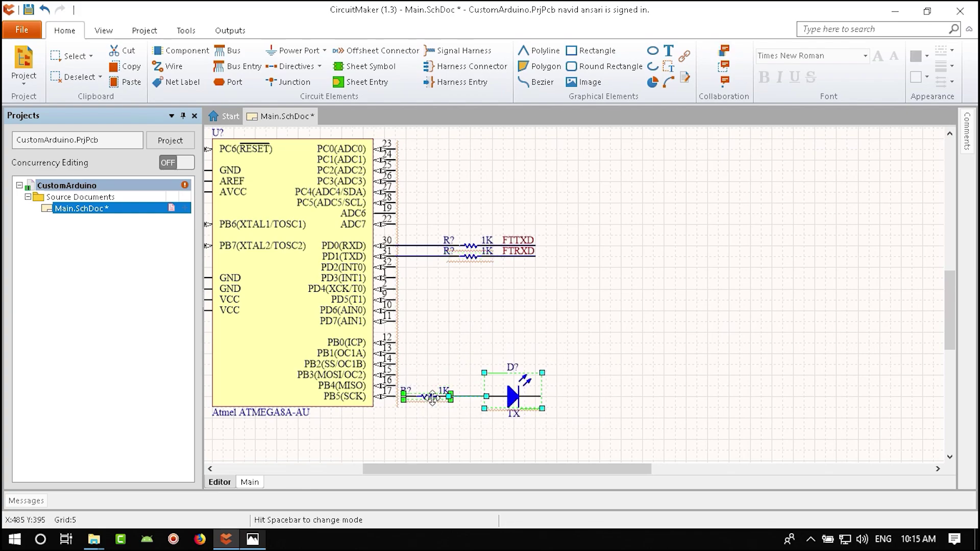
key("Delete")
key("ctrl+z")
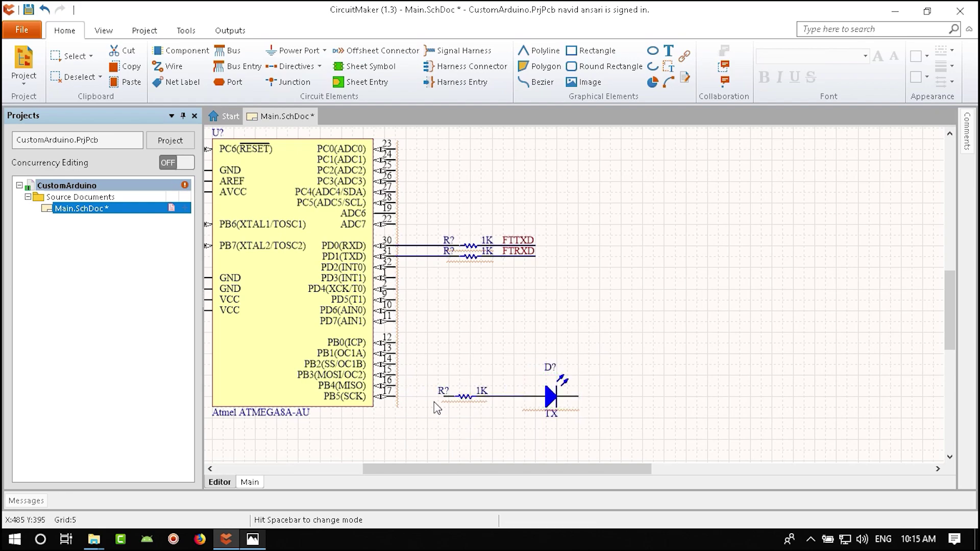
scroll(439, 405, "up", 2, "ctrl")
- Wire the PB5 pin to the resistor's left terminal
left_click(168, 67)
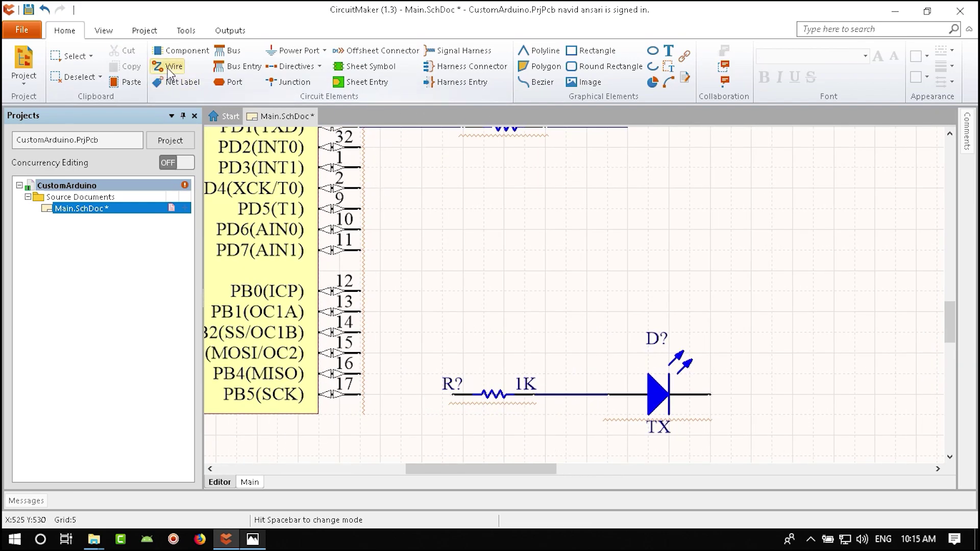
left_click(360, 395)
left_click(452, 395)
right_click(455, 395)
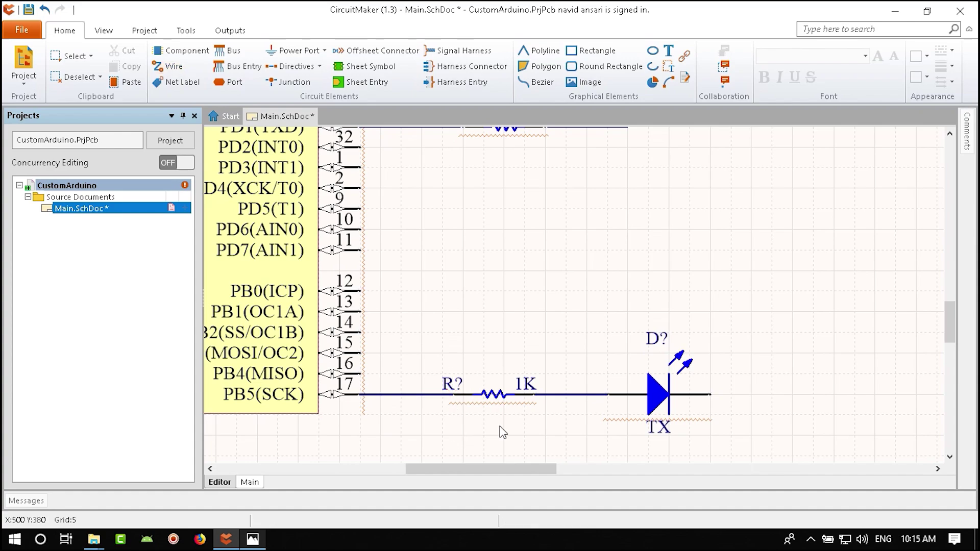
- Change the resistor's value to 470R, as in the reference schematic
left_click(261, 544)
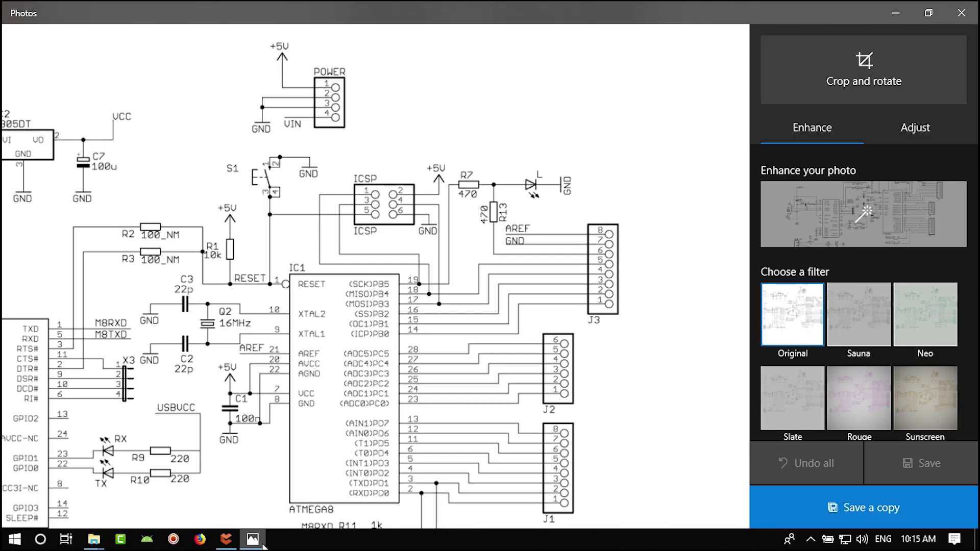
left_click(279, 539)
double_click(251, 103)
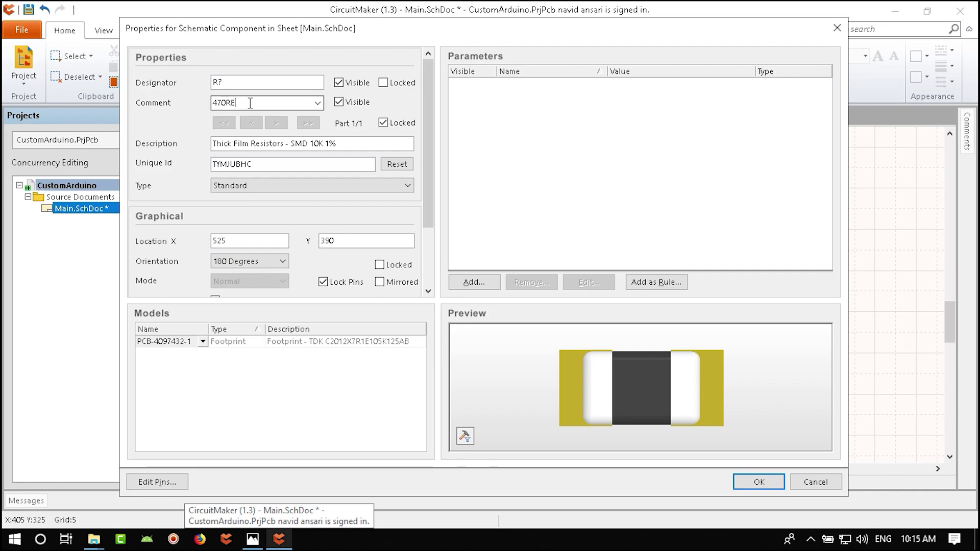
left_click(759, 482)
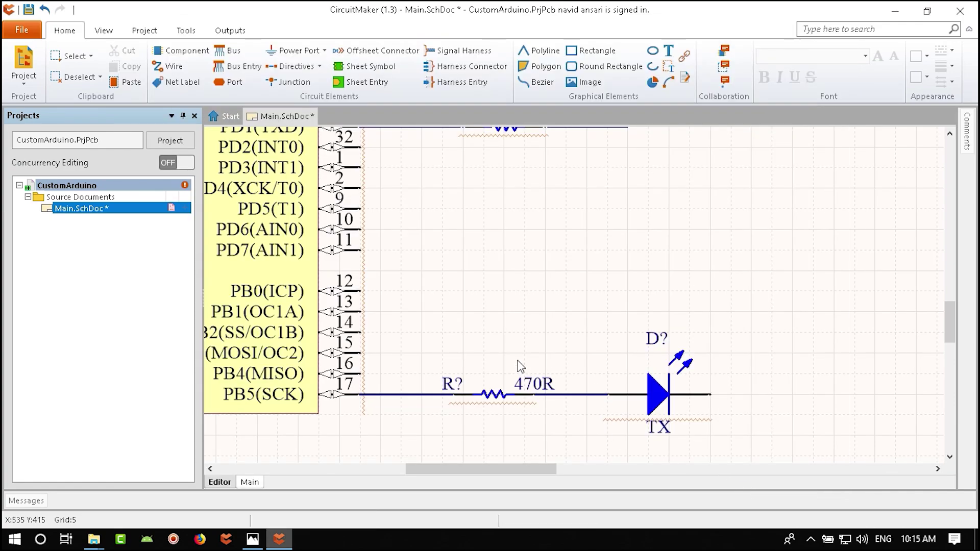
scroll(587, 358, "down", 1, "ctrl")
scroll(622, 361, "down", 2, "ctrl")
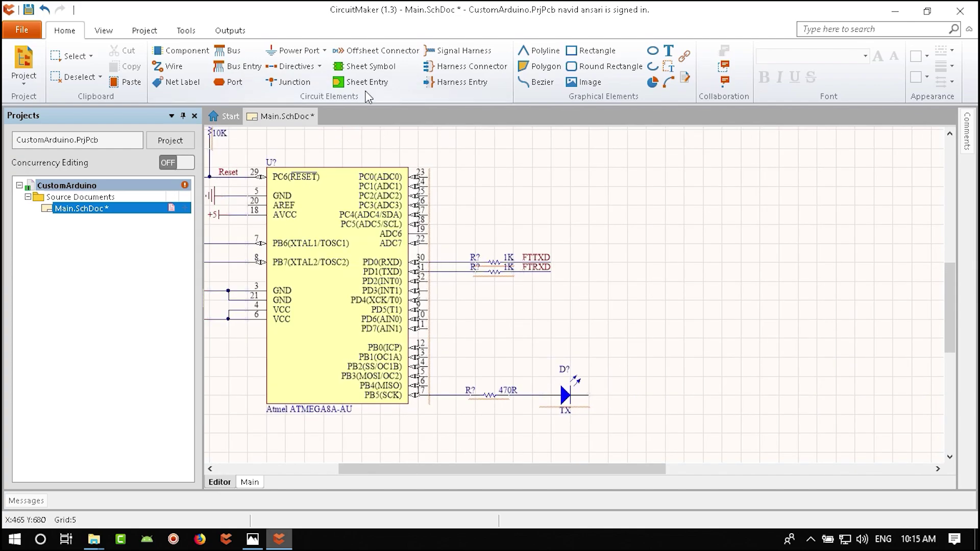
- Place a vertically rotated GND power port to the right of the LED
left_click(323, 50)
left_click(455, 144)
key("space")
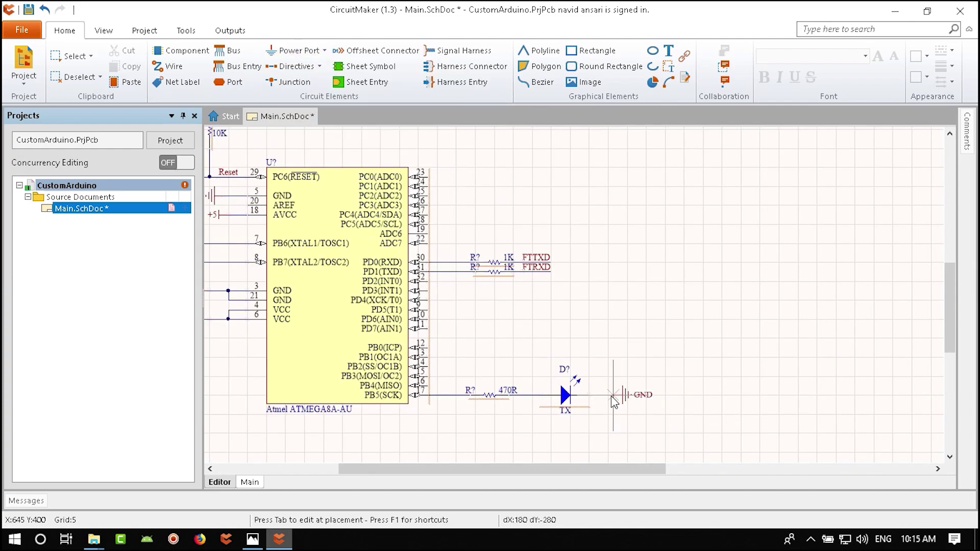
left_click(611, 395)
right_click(635, 428)
- Wire the LED's free end toward GND, then delete the faulty wire segment
left_click(169, 66)
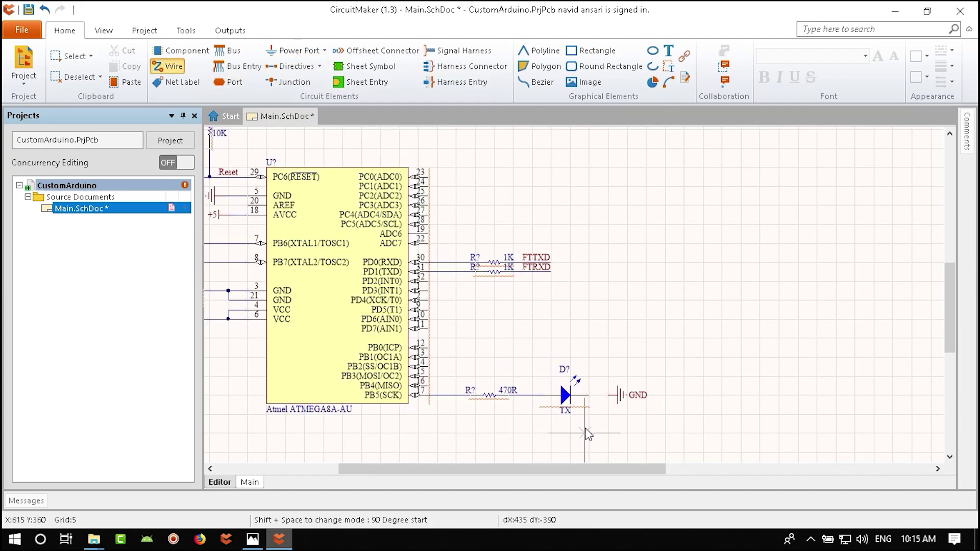
left_click(587, 395)
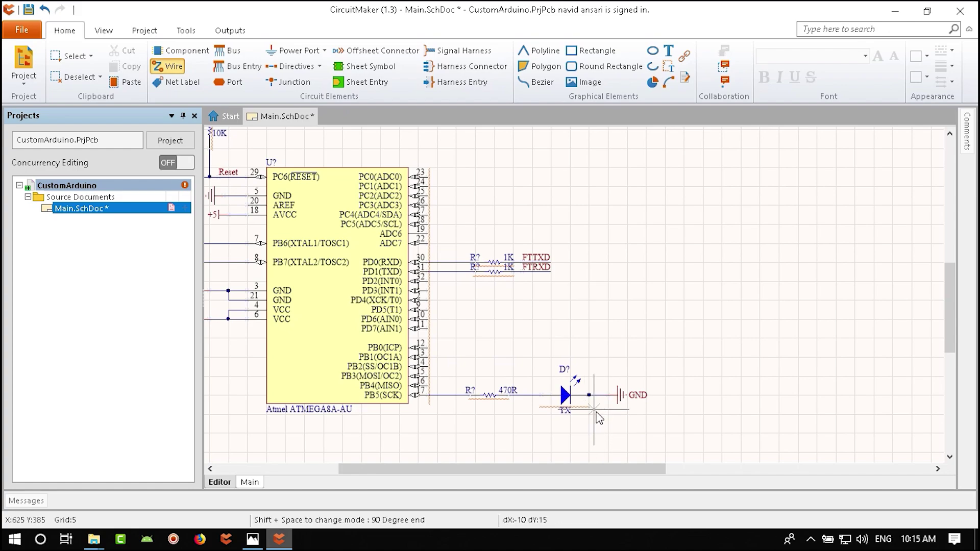
scroll(592, 402, "up", 4, "ctrl")
right_click(596, 403)
scroll(600, 407, "up", 1, "ctrl")
left_click(558, 337)
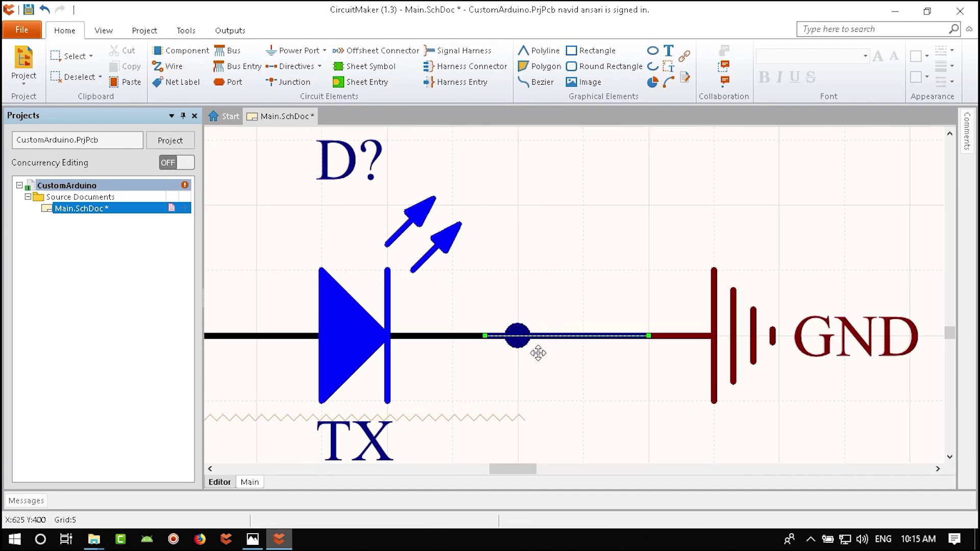
key("Delete")
- Redraw the wire from the GND pin to the LED and save the schematic
left_click(168, 66)
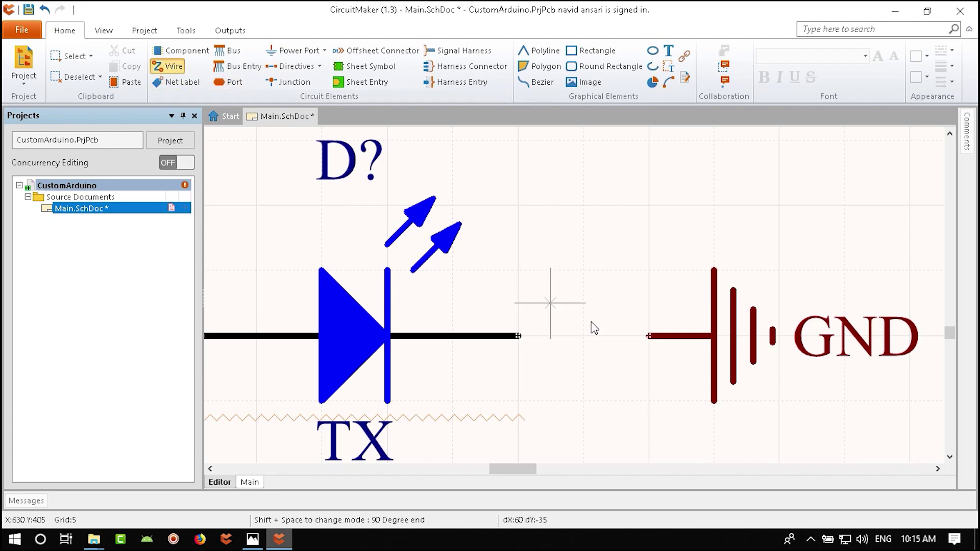
left_click(649, 336)
left_click(519, 336)
right_click(576, 376)
scroll(304, 442, "down", 4, "ctrl")
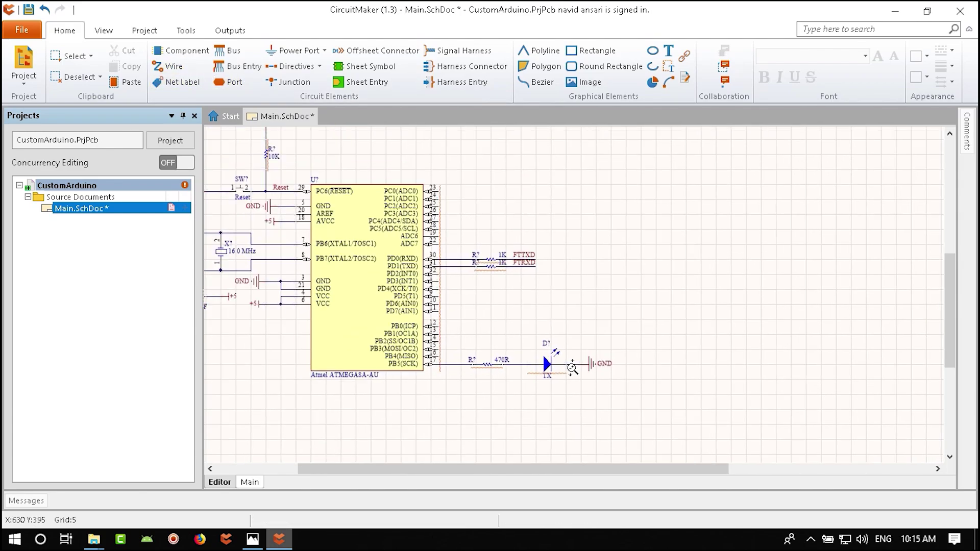
key("ctrl+s")
key("alt+Tab")
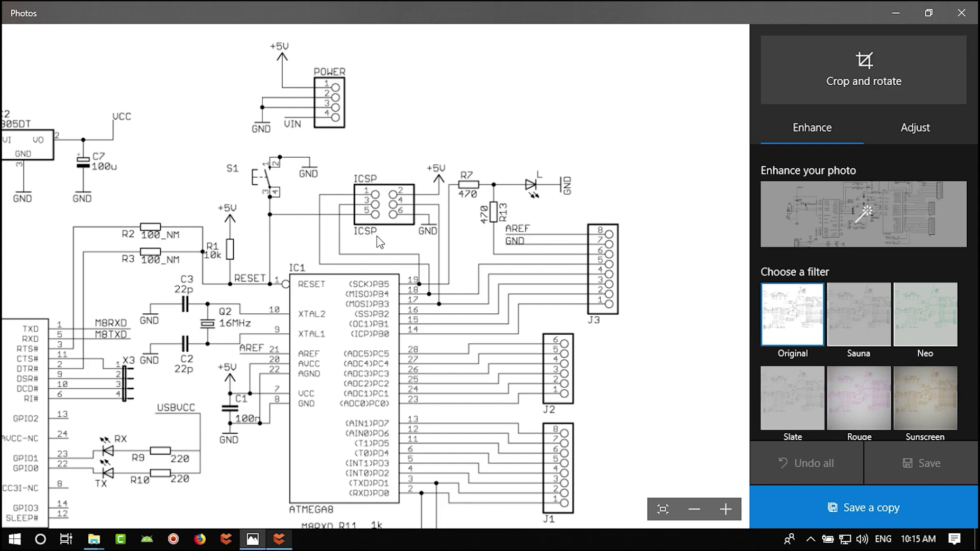
- Pan the reference schematic to centre the ATMEGA8 and its nearby connectors
scroll(387, 386, "down", 2)
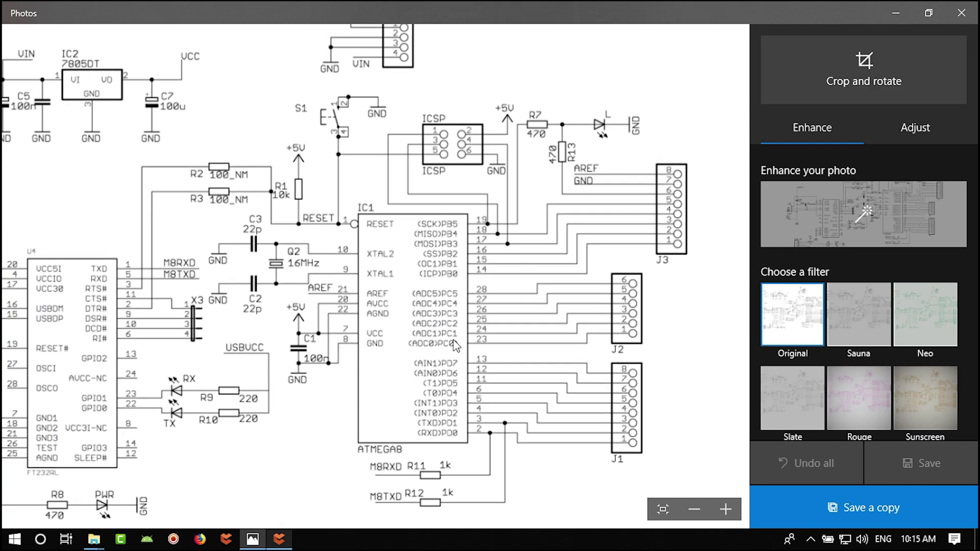
left_click_drag(319, 385, 329, 423)
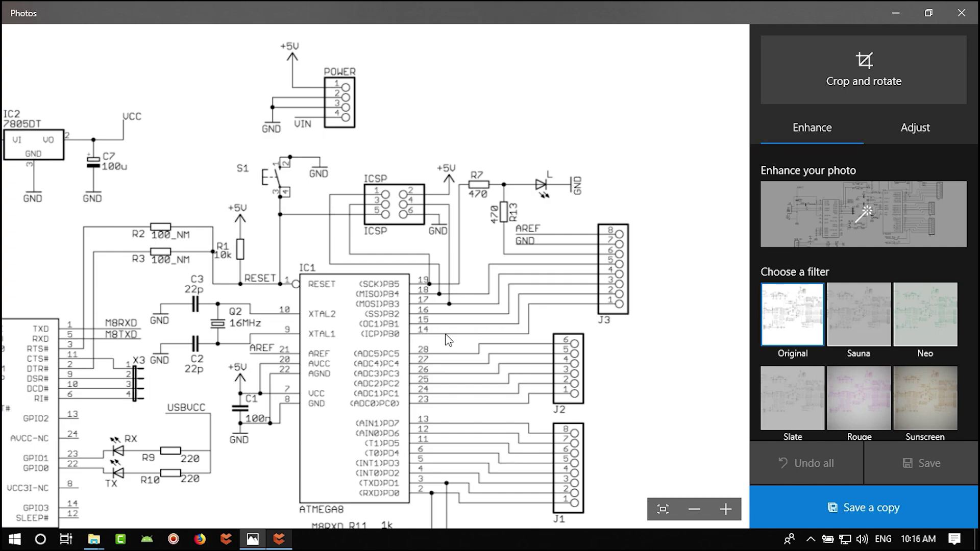
- Search the CircuitMaker parts libraries for 'pin header'
left_click(281, 542)
left_click(102, 31)
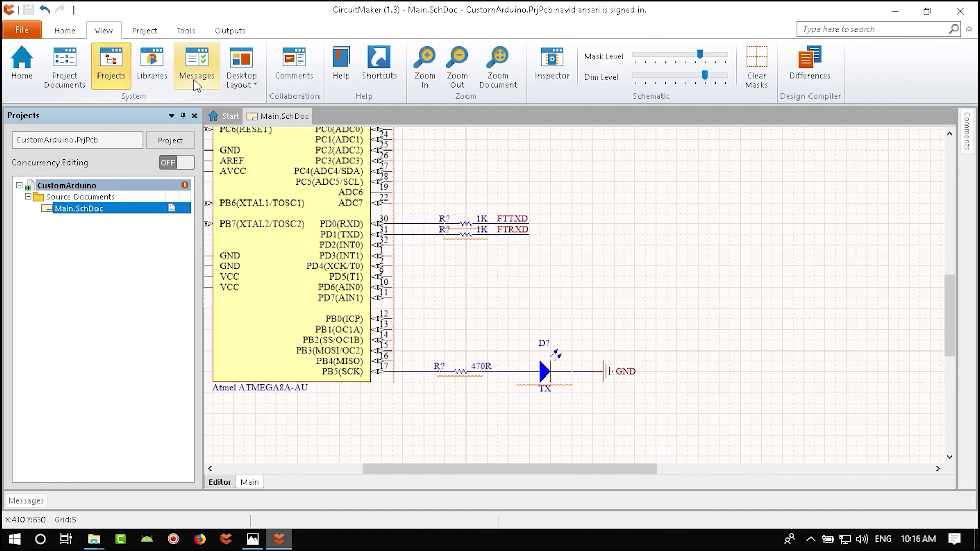
left_click(155, 62)
left_click_drag(417, 67, 360, 66)
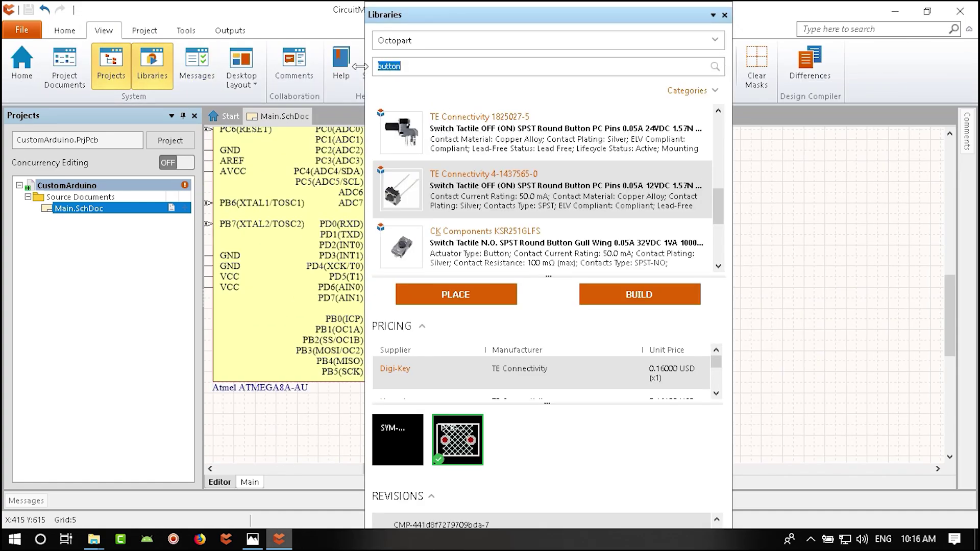
type("pin header")
key("Return")
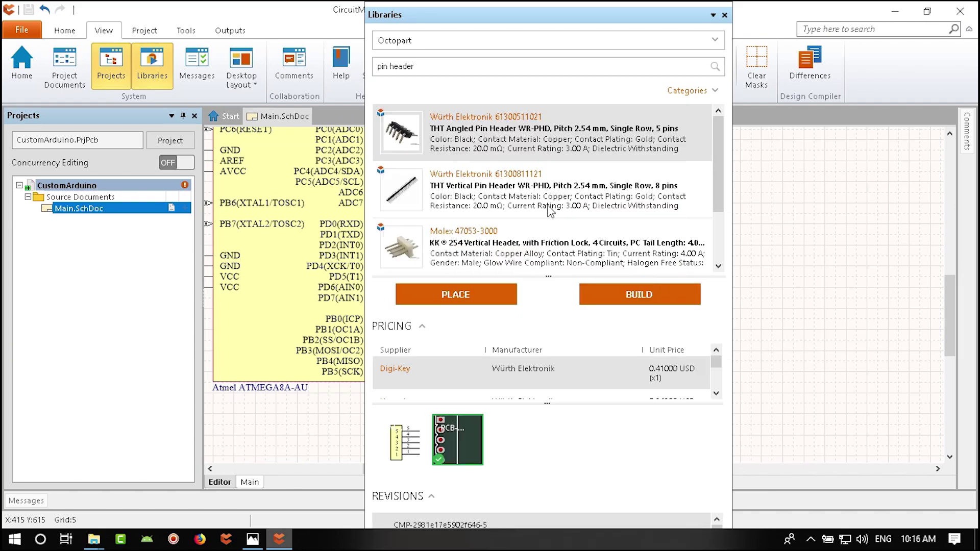
scroll(561, 204, "down", 5)
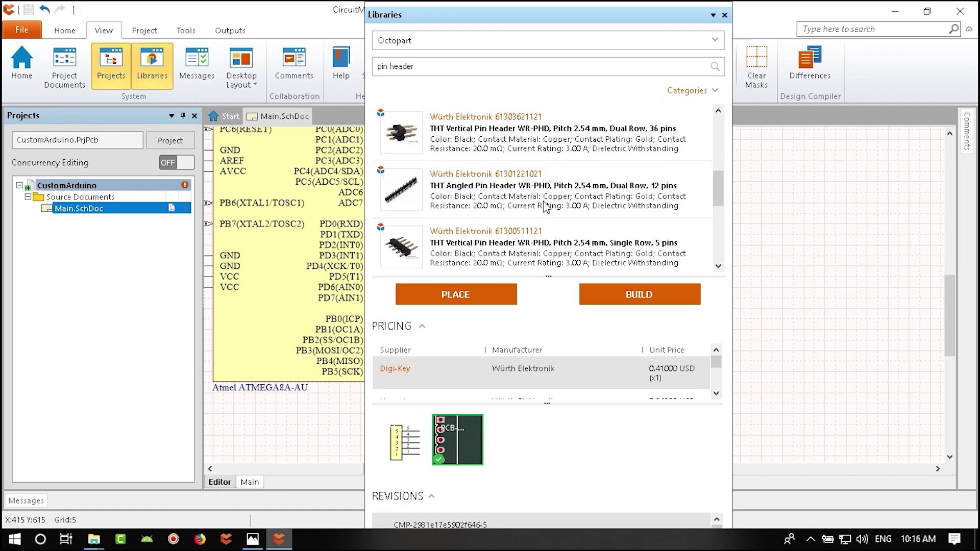
- Pick the TE Connectivity 826632-3 six-pin header from the results and start placing it
left_click(482, 134)
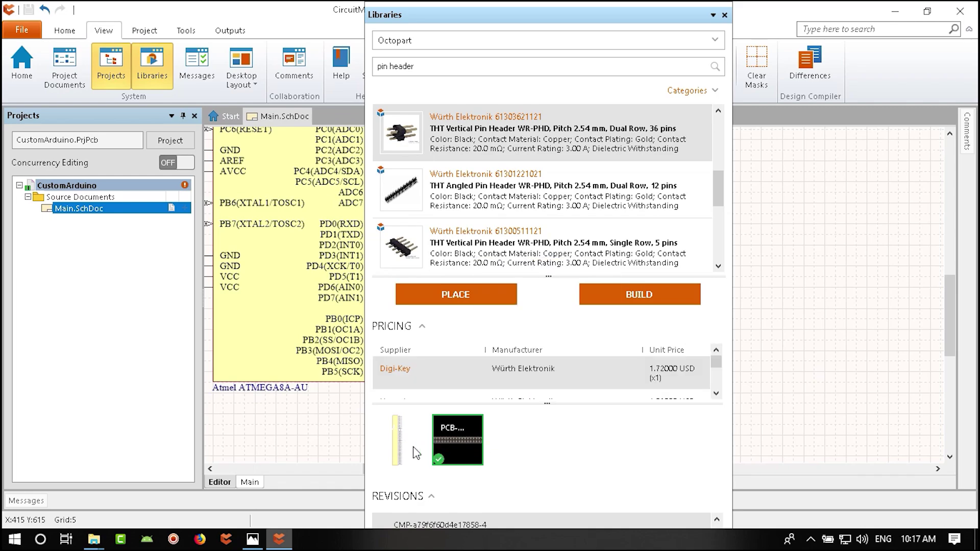
scroll(472, 201, "down", 5)
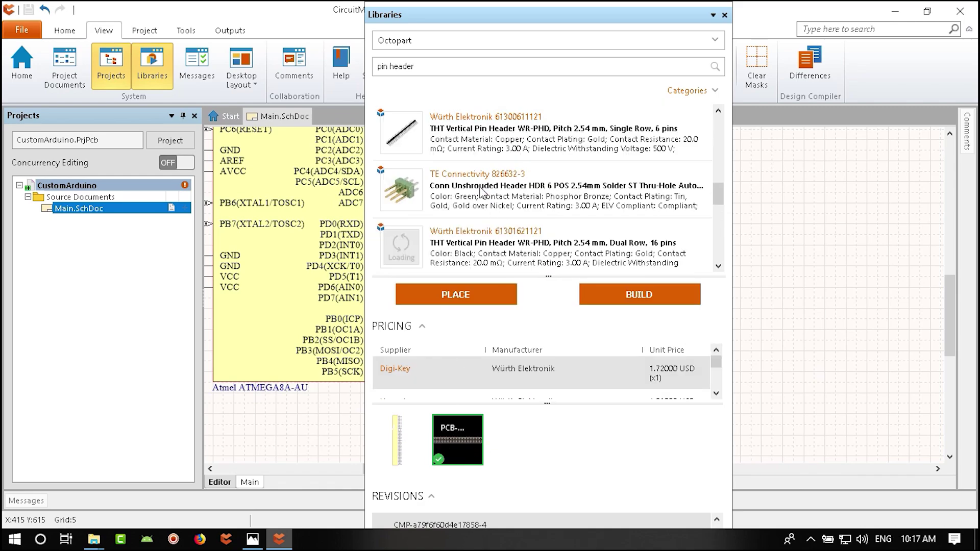
left_click(484, 200)
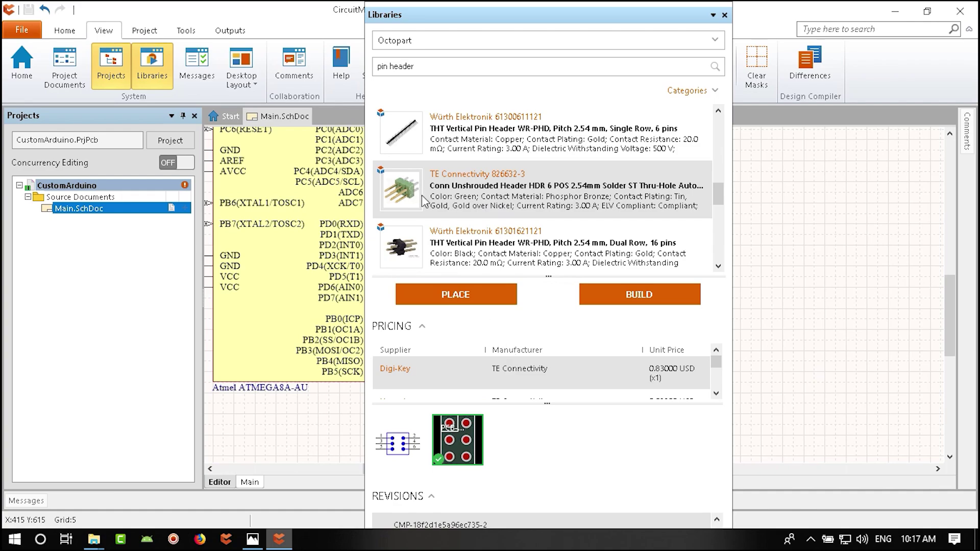
left_click(481, 293)
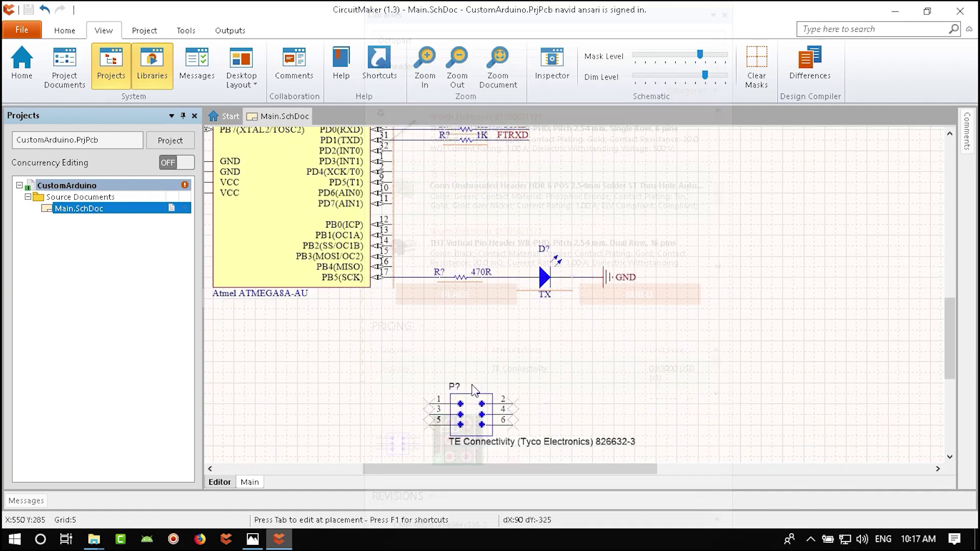
- Drop one header P? below the ATMEGA8A chip
left_click(508, 401)
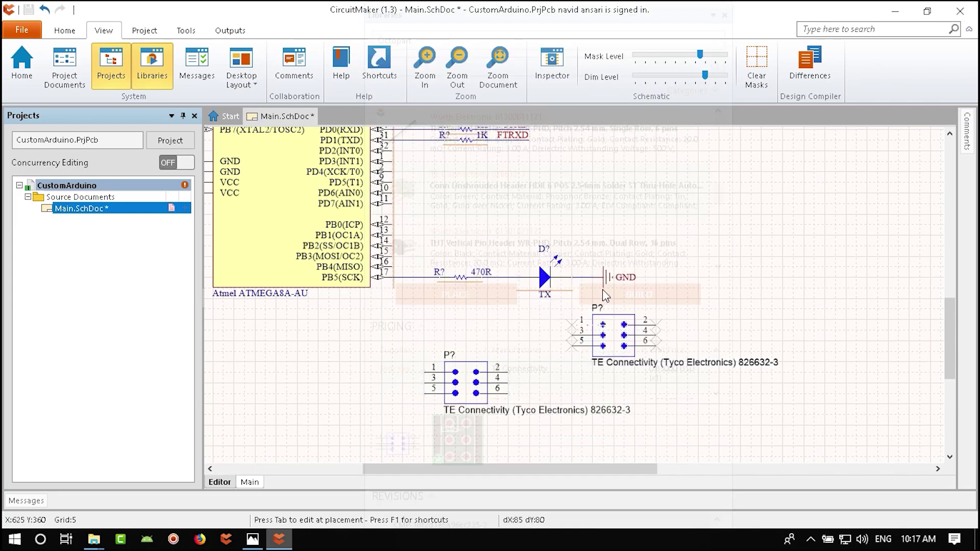
key("Escape")
scroll(538, 264, "up", 5, "ctrl")
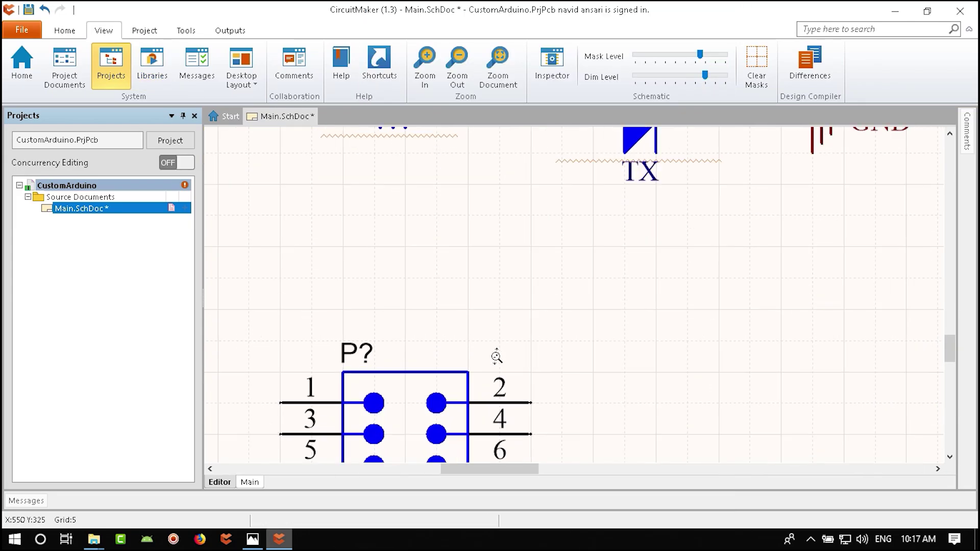
scroll(431, 334, "down", 4, "ctrl")
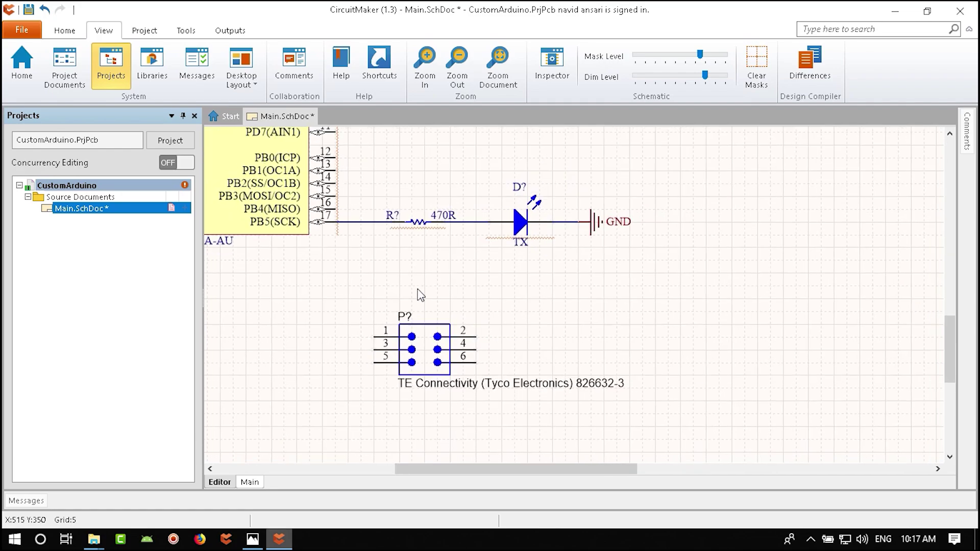
- Hide the header's part-number comment in its properties
double_click(500, 374)
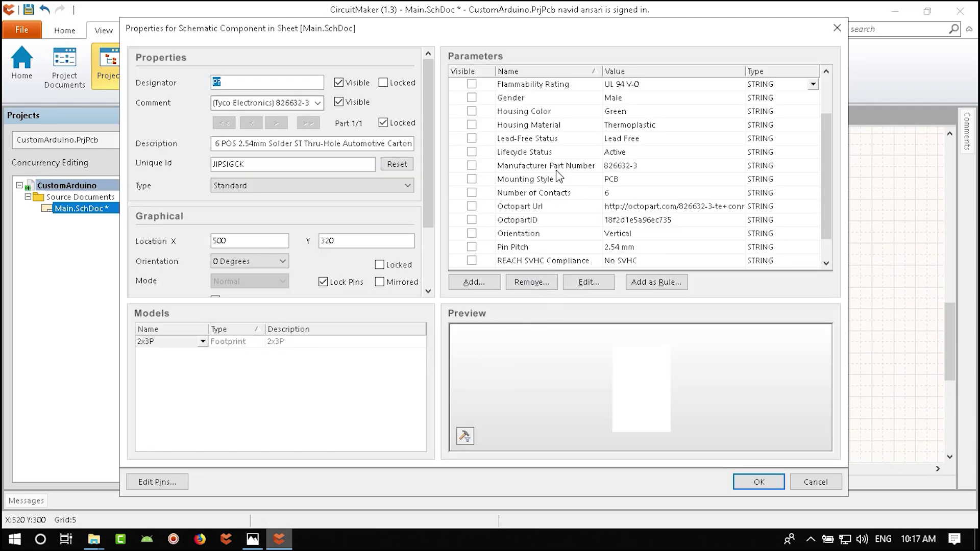
scroll(559, 176, "up", 2)
left_click(339, 102)
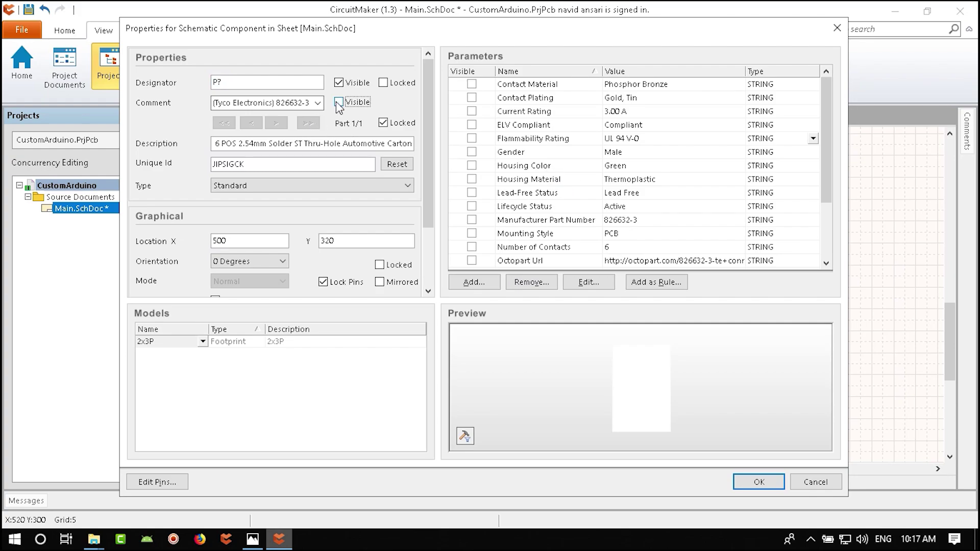
left_click(750, 480)
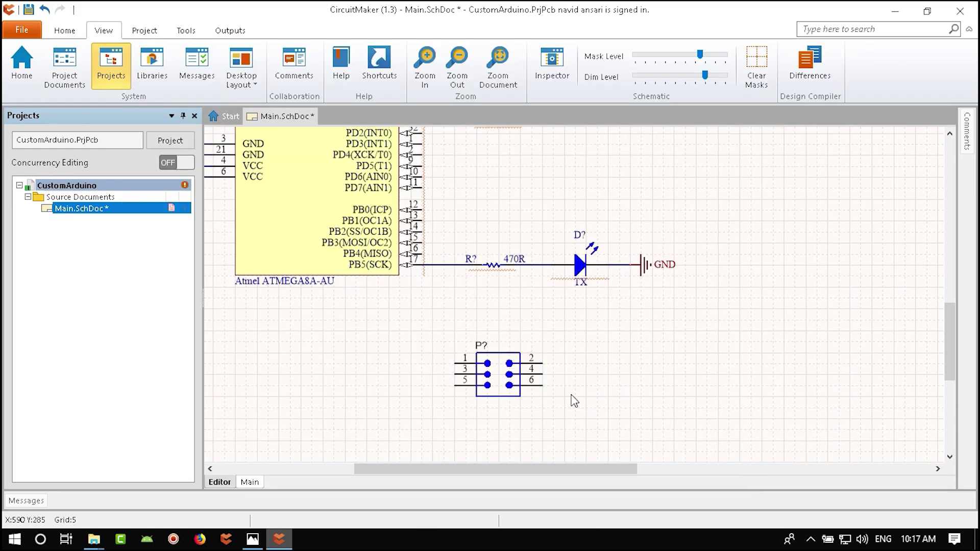
scroll(449, 234, "up", 3, "ctrl")
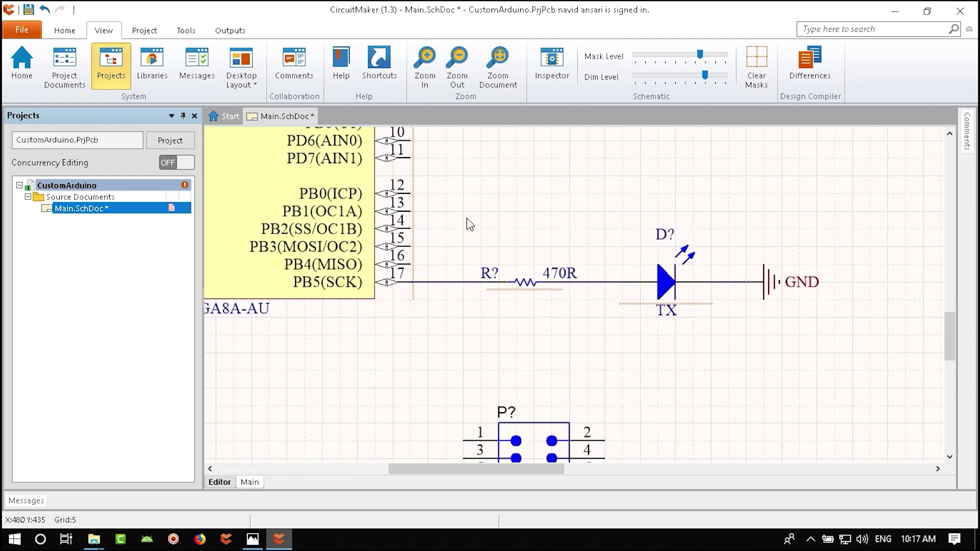
- Place an ATMISO net label on ATmega pin 16
left_click(64, 31)
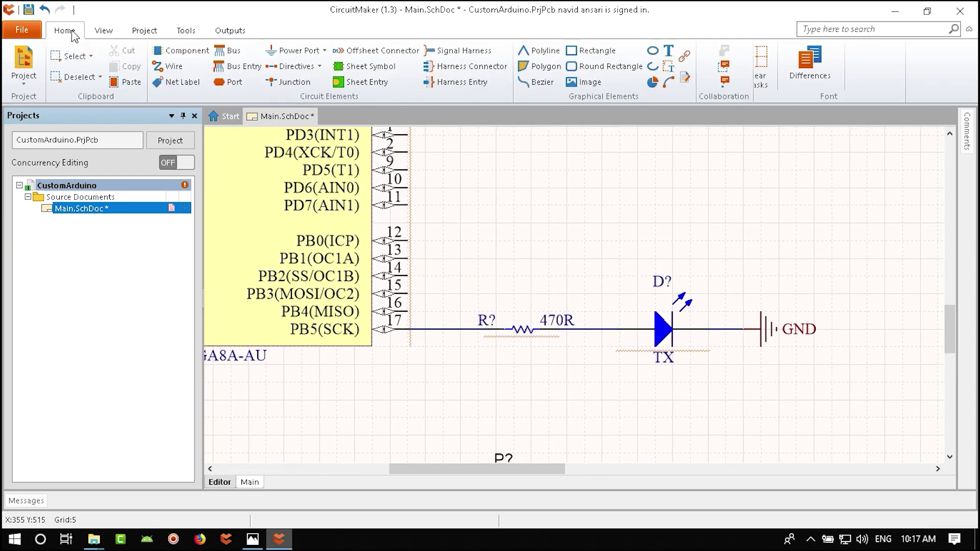
left_click(176, 82)
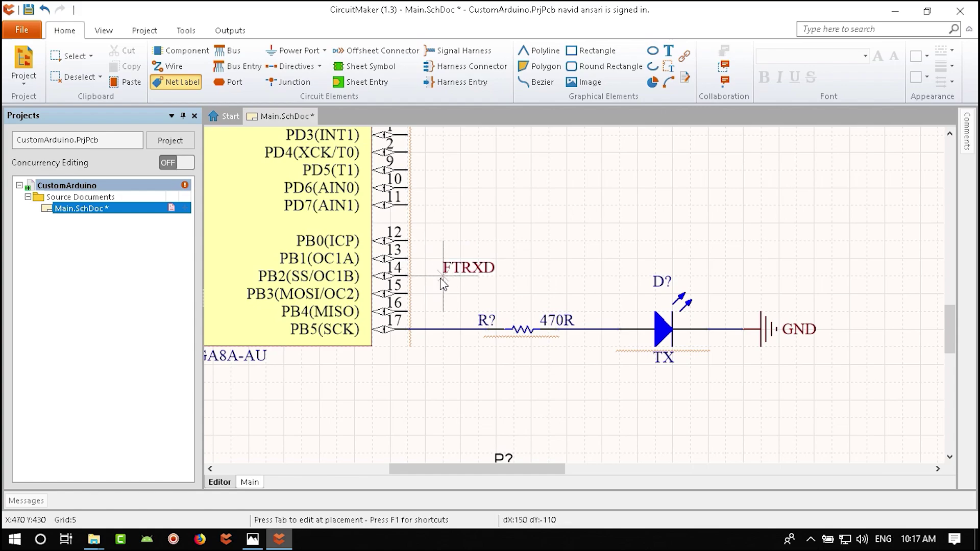
key("Down")
key("Down")
key("Down")
key("Down")
key("Down")
key("Left")
key("Left")
key("Tab")
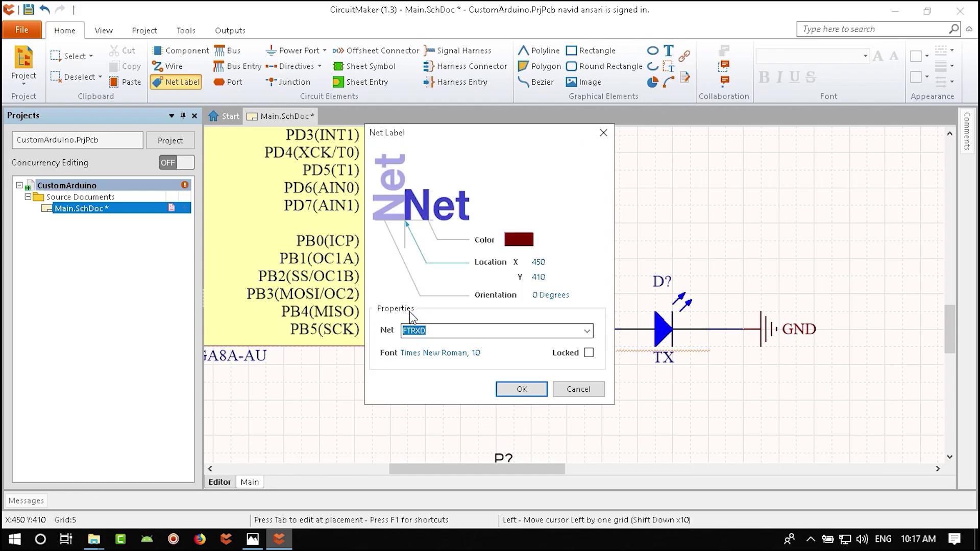
type("ATMISO")
key("Return")
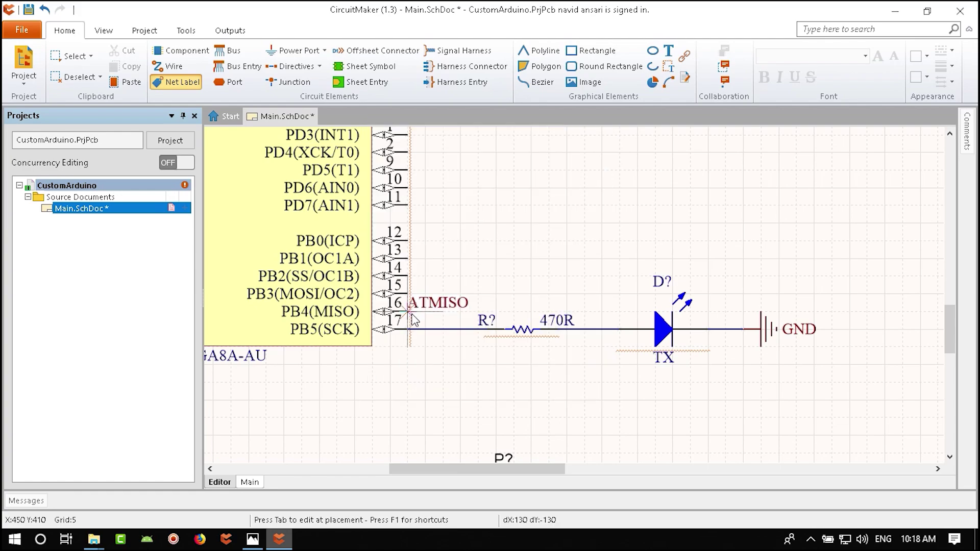
left_click(411, 313)
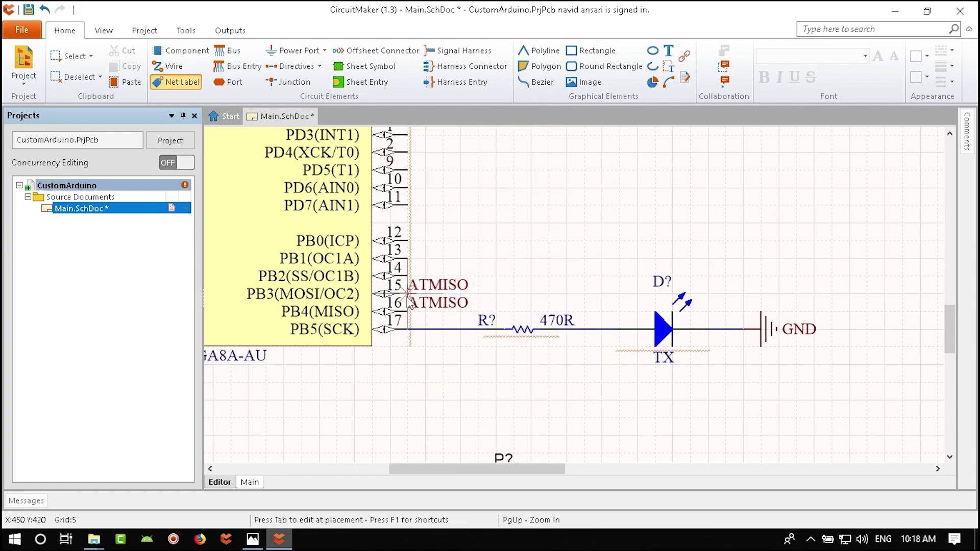
- Add ATMOSI and ATSCK net labels on pins 15 and 17
key("Tab")
key("End")
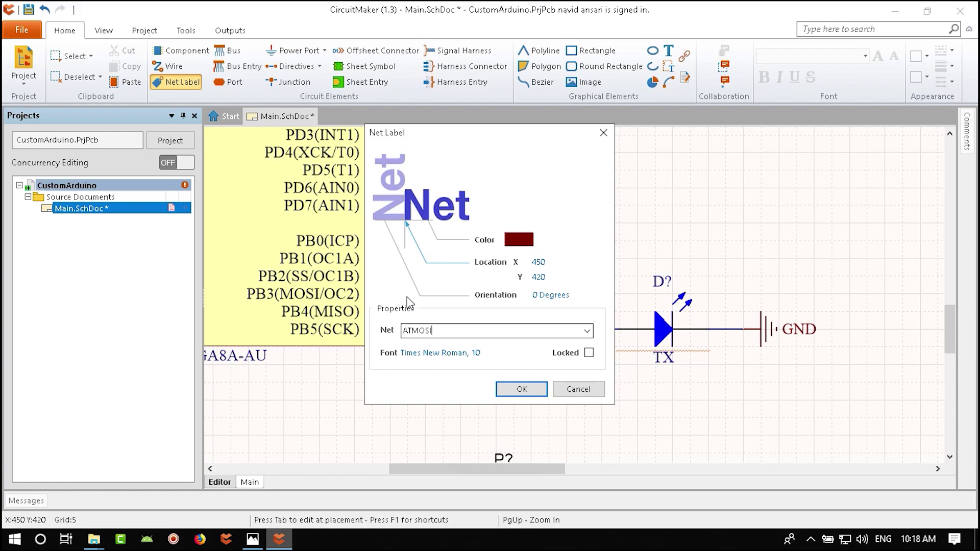
key("Return")
left_click(409, 296)
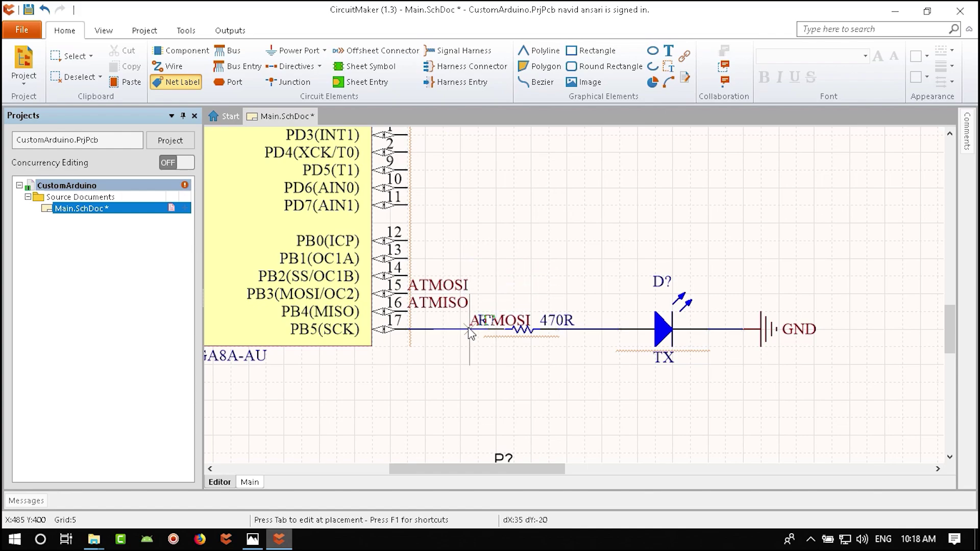
key("Tab")
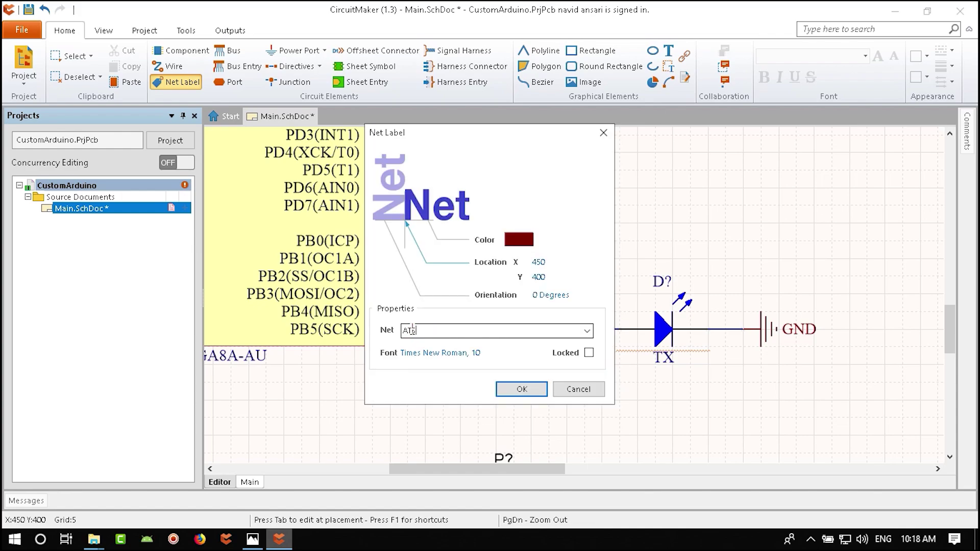
type("ATSCK")
key("Return")
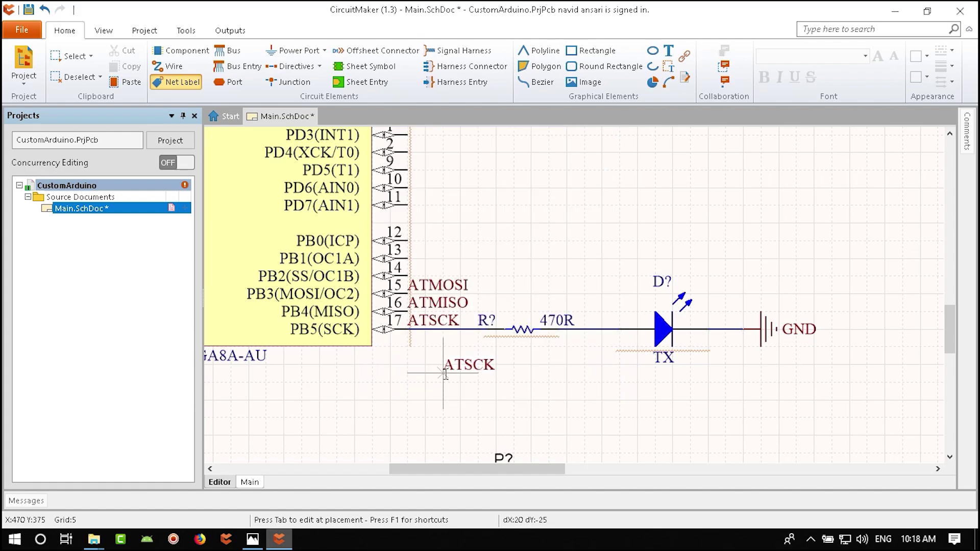
left_click(408, 329)
key("Escape")
- Shift the 470R–TX LED–GND branch and pin 15–17 labels right, then view the reference photo
scroll(439, 327, "down", 1, "ctrl")
left_click_drag(457, 309, 447, 312)
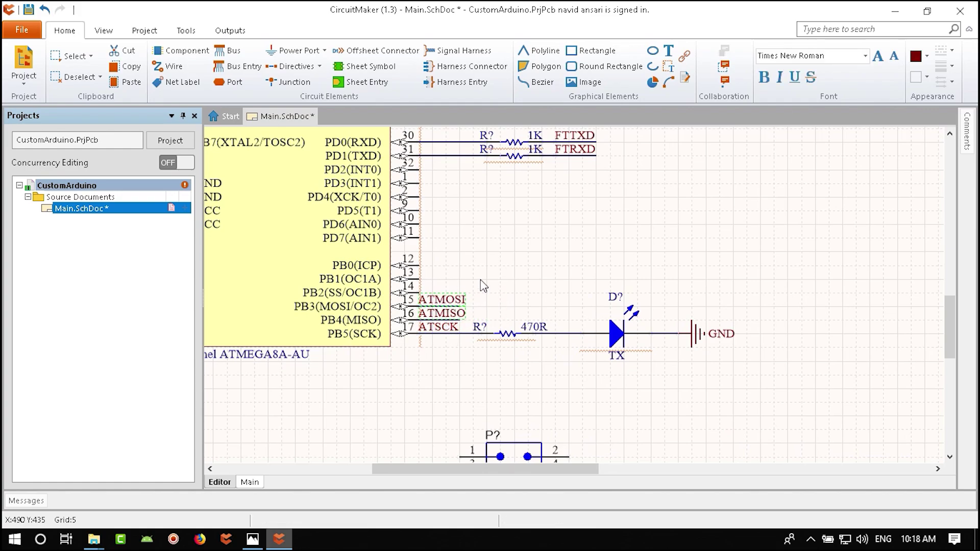
left_click(472, 316)
scroll(467, 269, "up", 3, "ctrl")
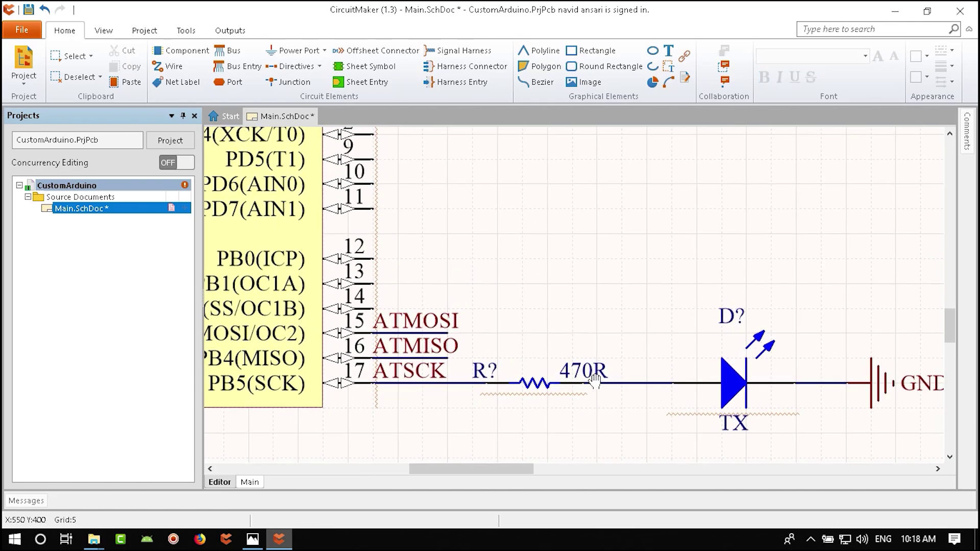
scroll(595, 380, "down", 3, "ctrl")
left_click_drag(755, 296, 392, 414)
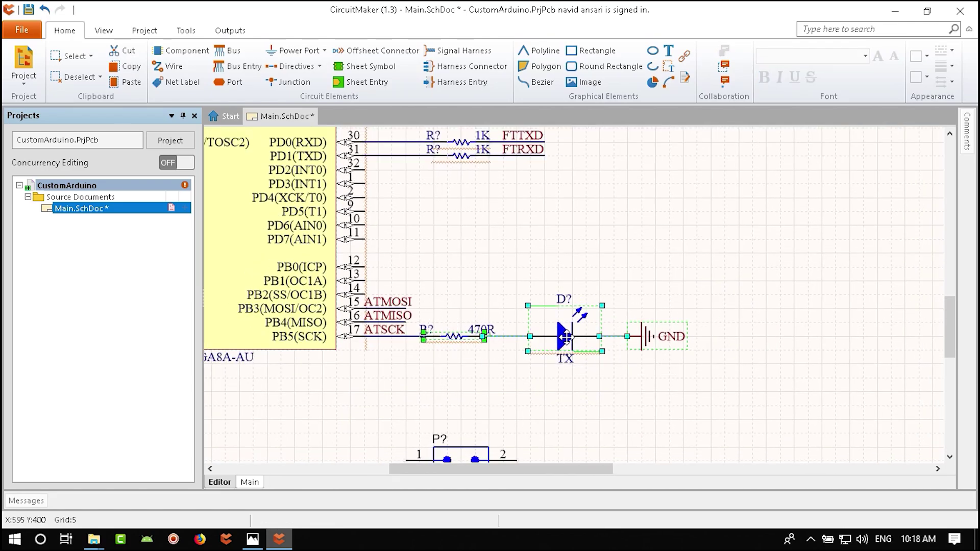
left_click_drag(565, 336, 704, 336)
left_click_drag(435, 271, 422, 337)
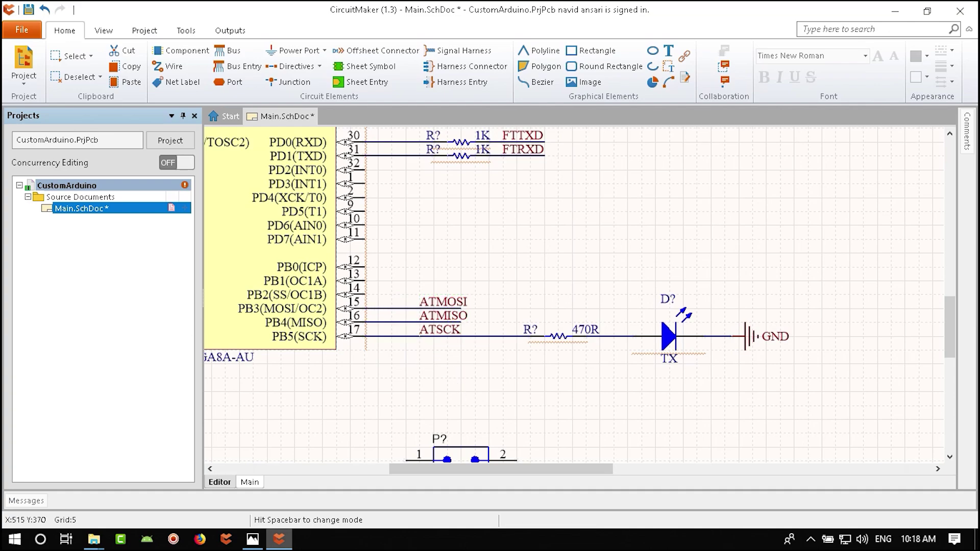
left_click(455, 388)
scroll(466, 322, "down", 2)
left_click(253, 539)
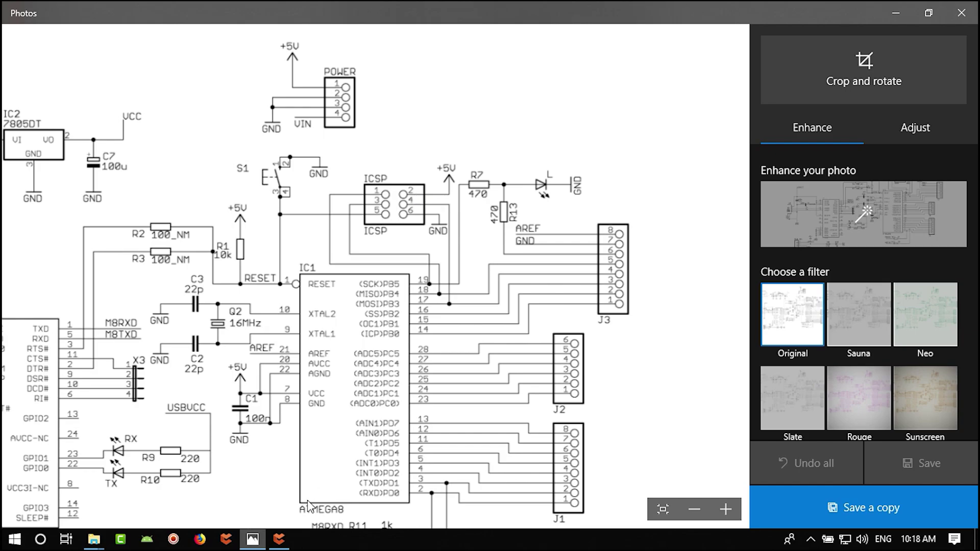
- Paste a copy of the +5 power port beside header P?
left_click(279, 539)
scroll(491, 366, "up", 3, "ctrl")
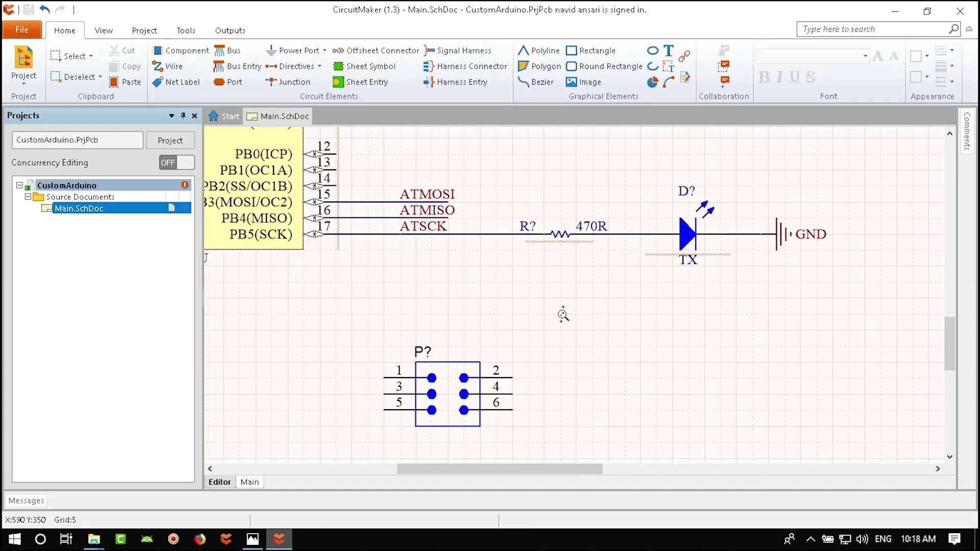
scroll(563, 315, "down", 4, "ctrl")
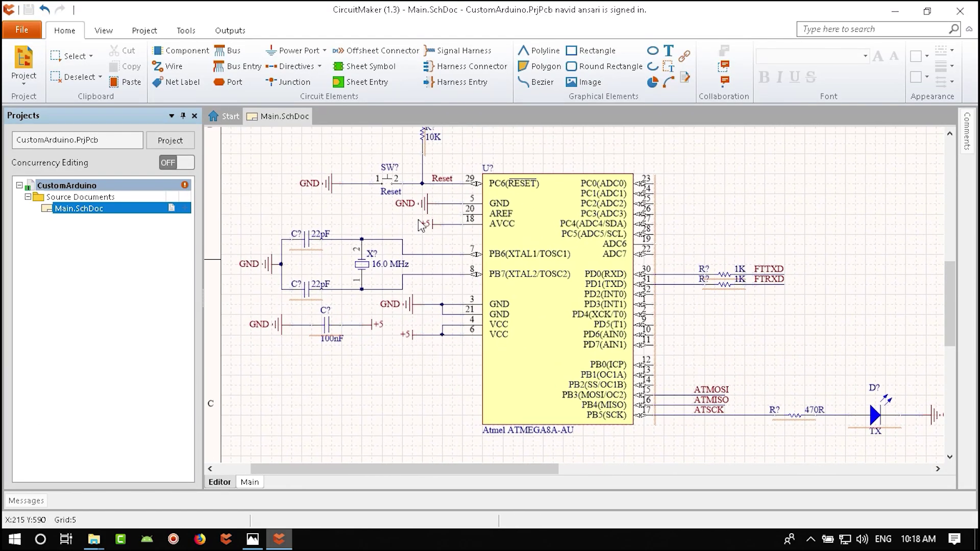
scroll(433, 172, "up", 3)
key("ctrl+c")
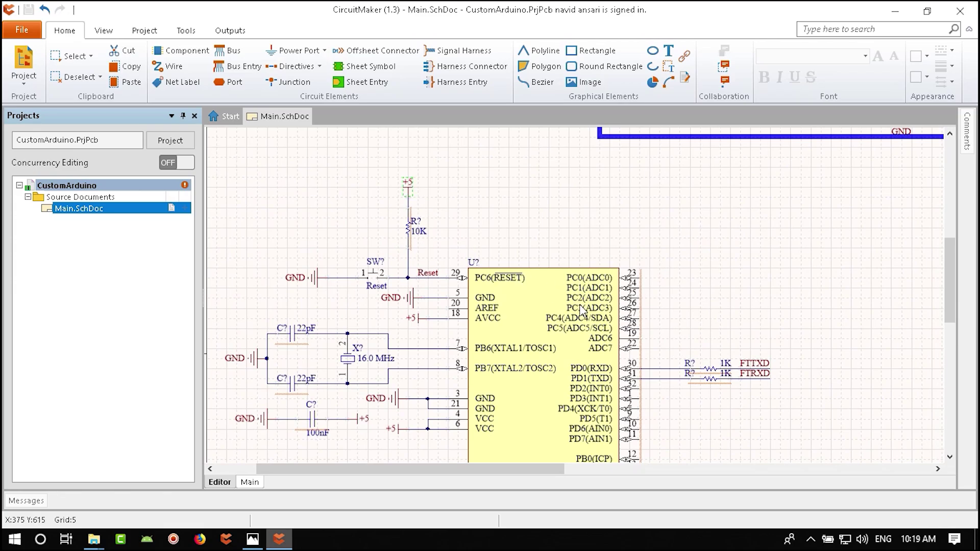
key("ctrl+v")
scroll(534, 346, "up", 3, "ctrl")
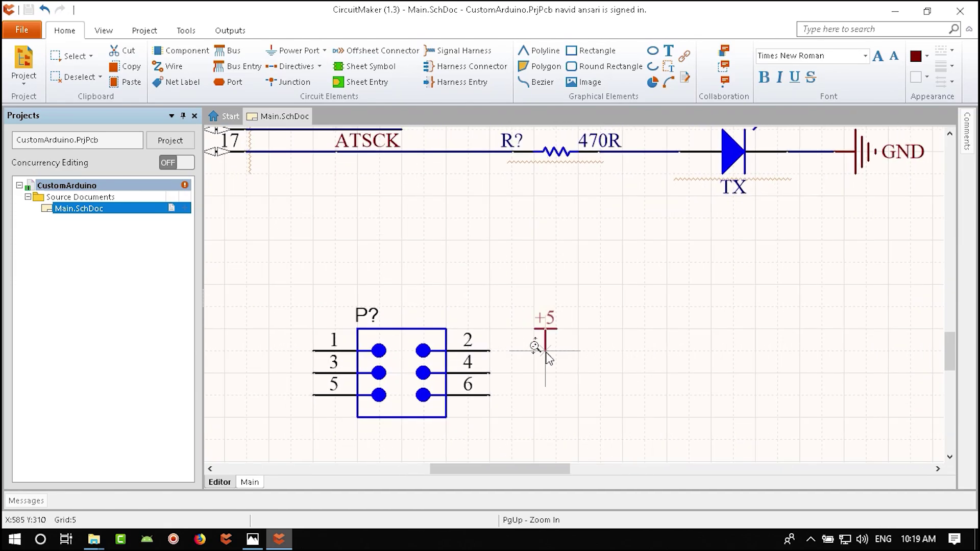
left_click(534, 329)
right_click(581, 357)
key("Escape")
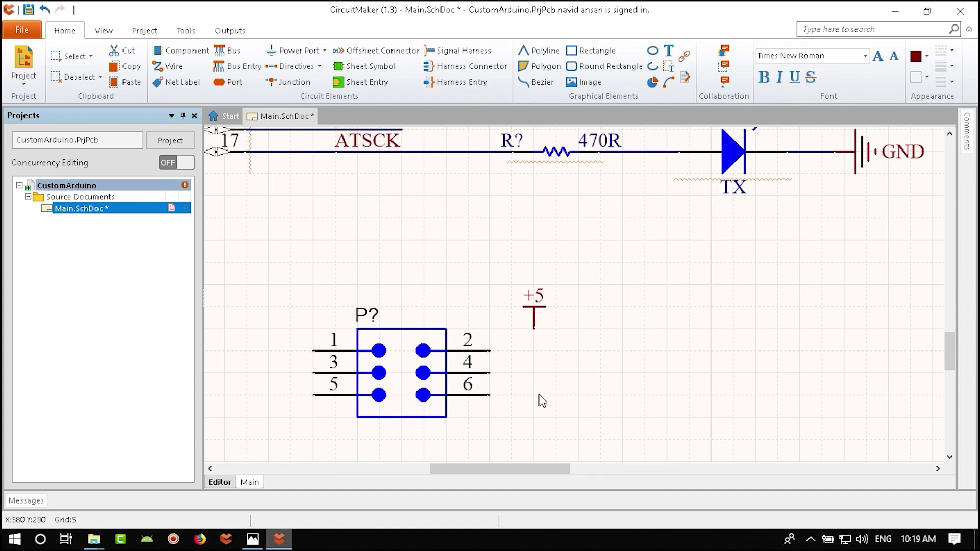
- Place a downward-pointing GND port below the +5 port
left_click(253, 539)
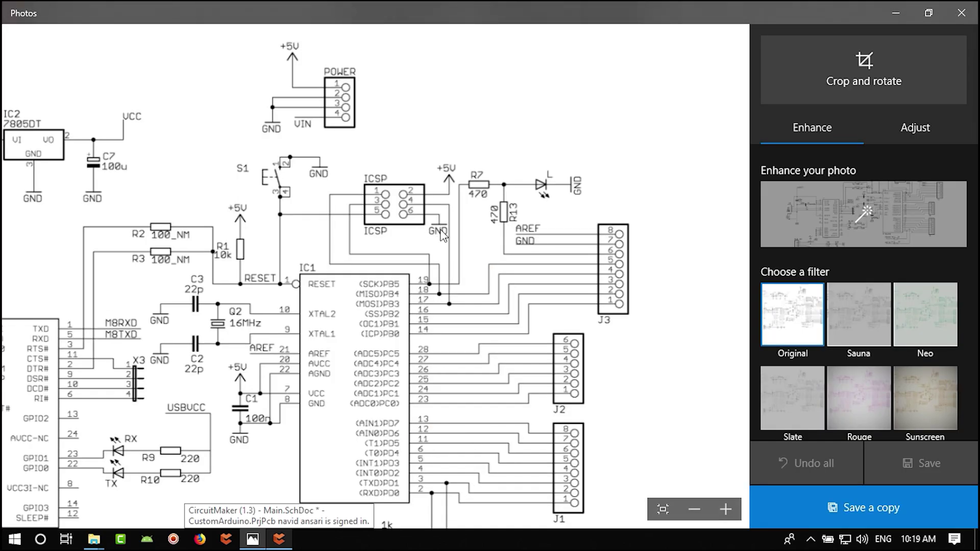
left_click(278, 539)
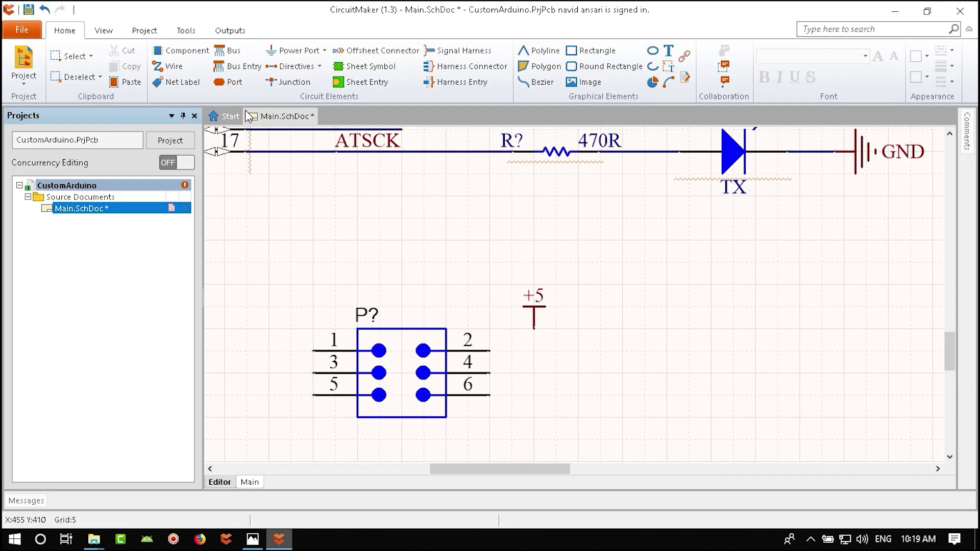
right_click_drag(562, 428, 550, 367)
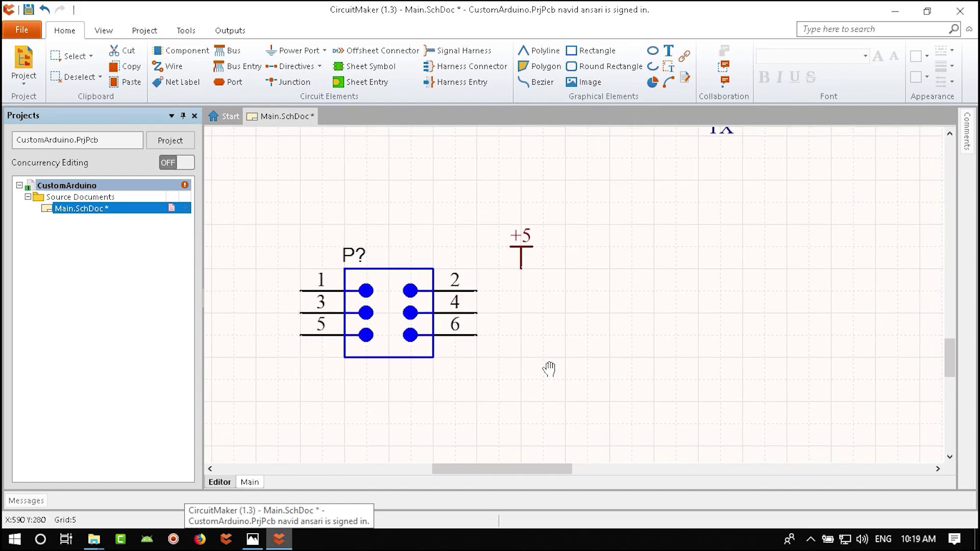
key("ctrl+v")
key("space")
key("space")
key("space")
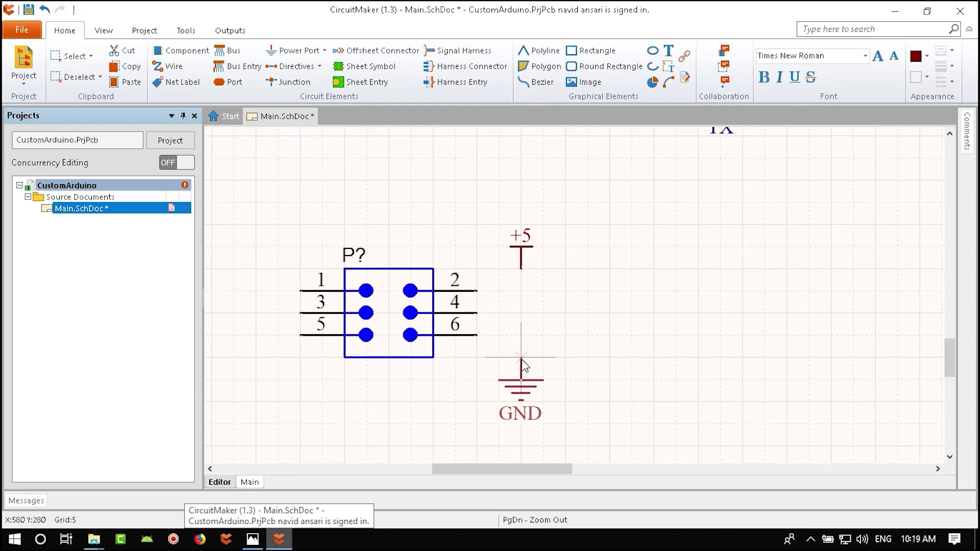
left_click(521, 357)
- Copy the ATMOSI net label onto a wire from header pin 4
left_click(253, 539)
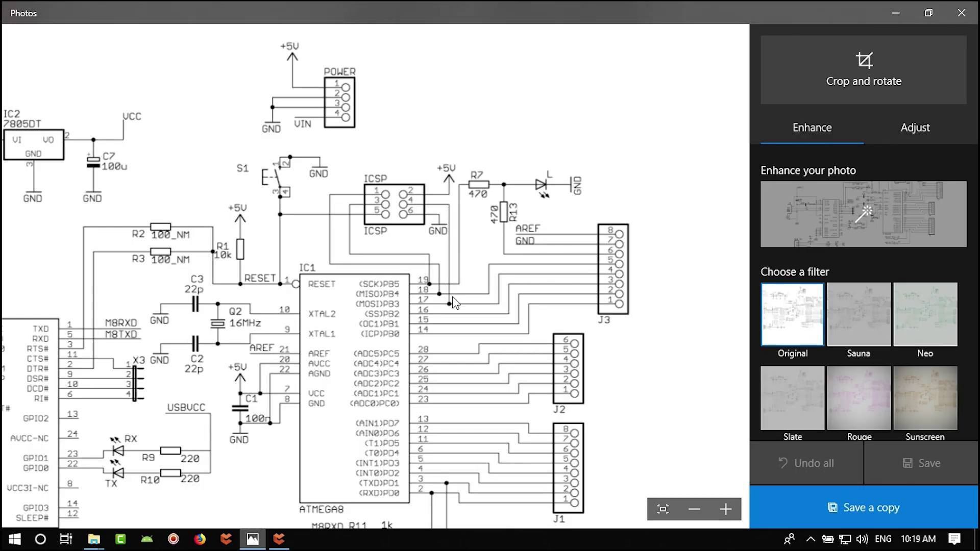
left_click(279, 539)
scroll(411, 363, "up", 5)
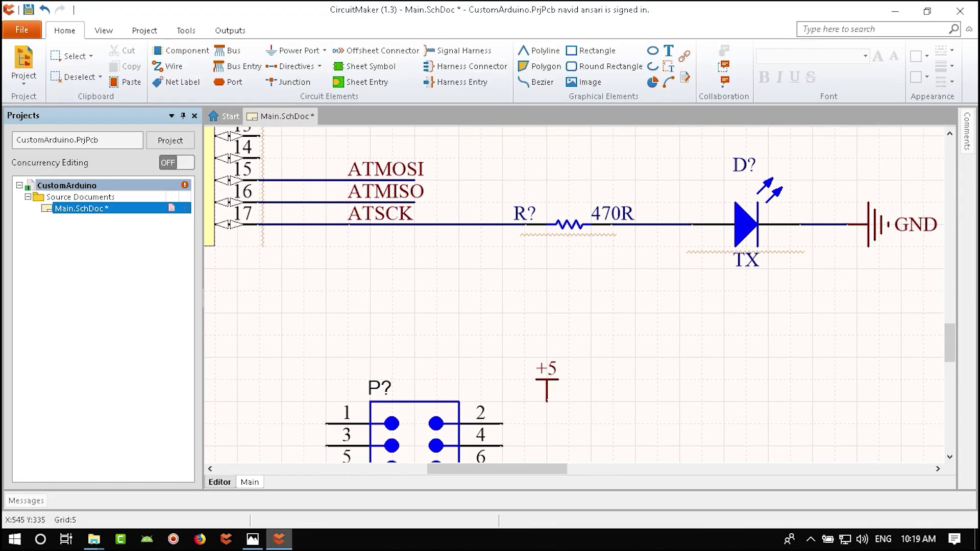
left_click(418, 228)
key("ctrl+c")
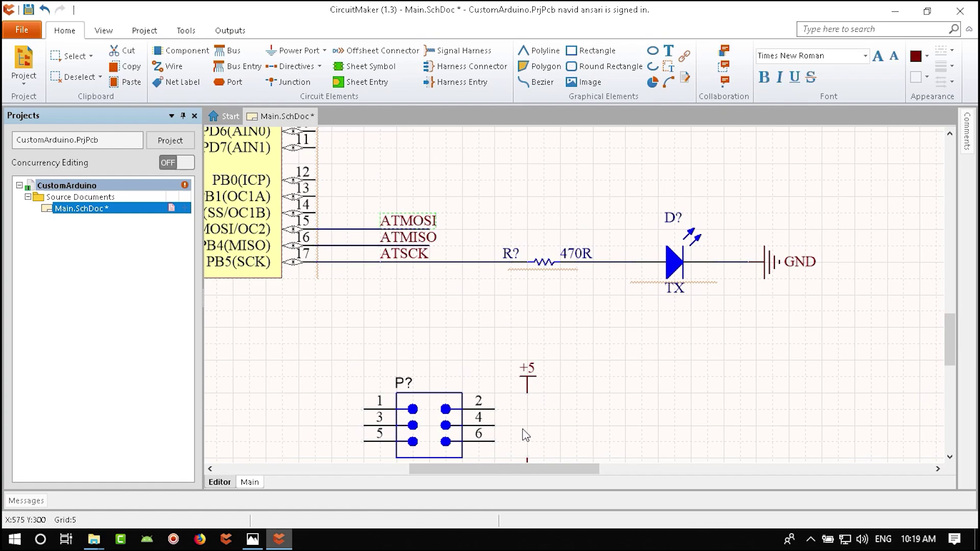
key("ctrl+v")
key("Escape")
key("ctrl+v")
left_click_drag(540, 437, 539, 428)
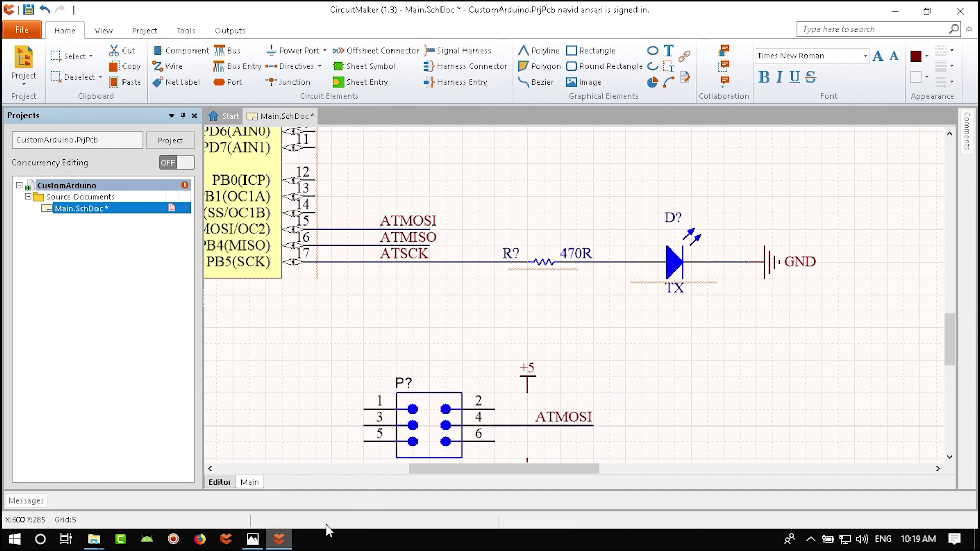
- Put an ATMISO label on a wire run left from header pin 1
left_click(253, 540)
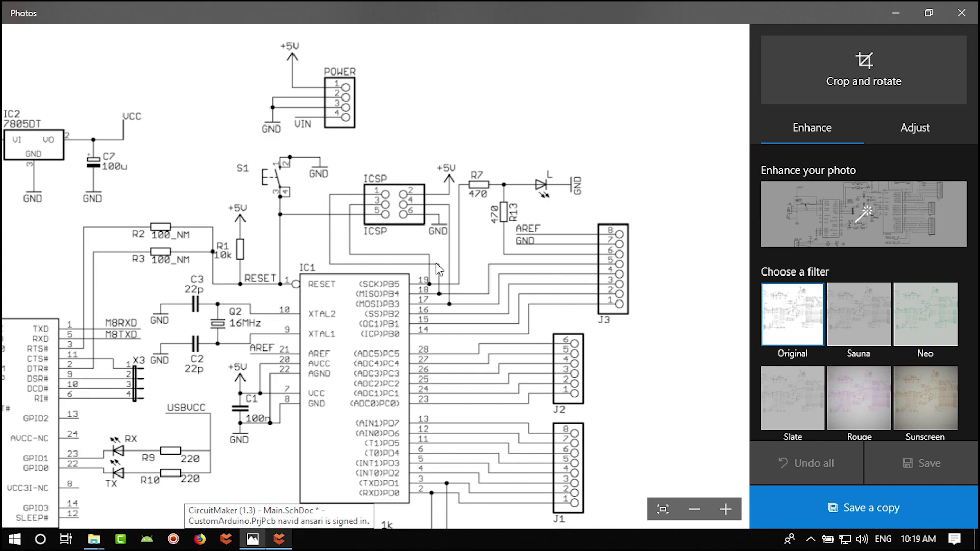
key("alt+Tab")
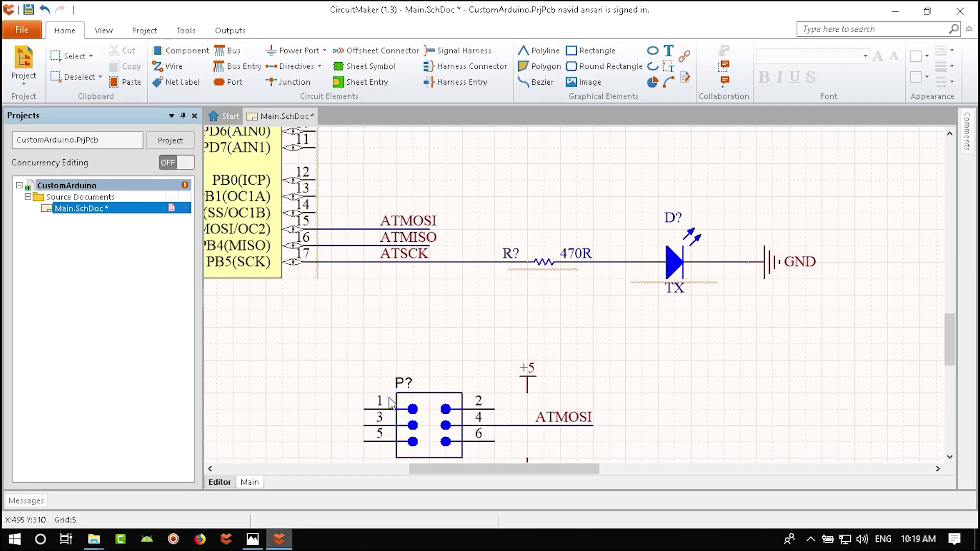
key("ctrl+c")
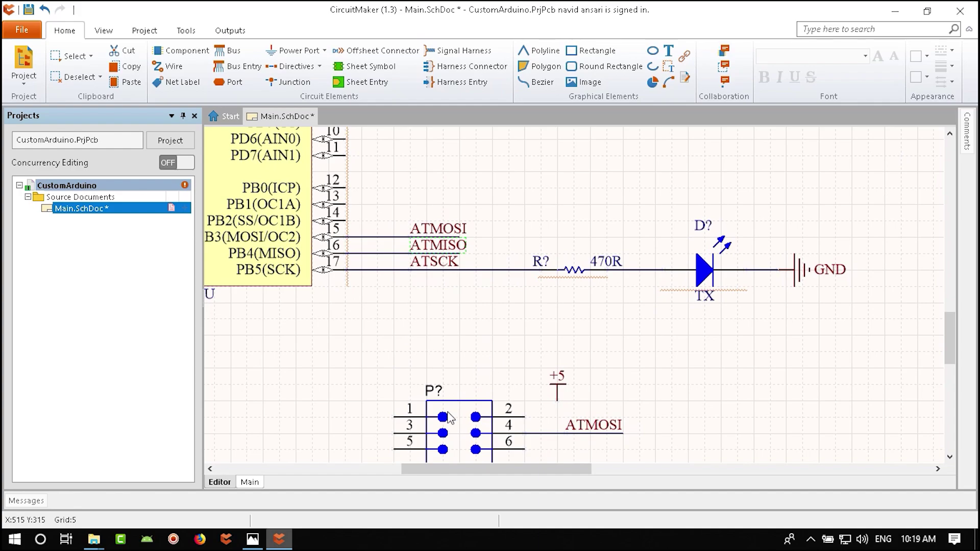
right_click_drag(459, 277, 493, 190)
key("ctrl+v")
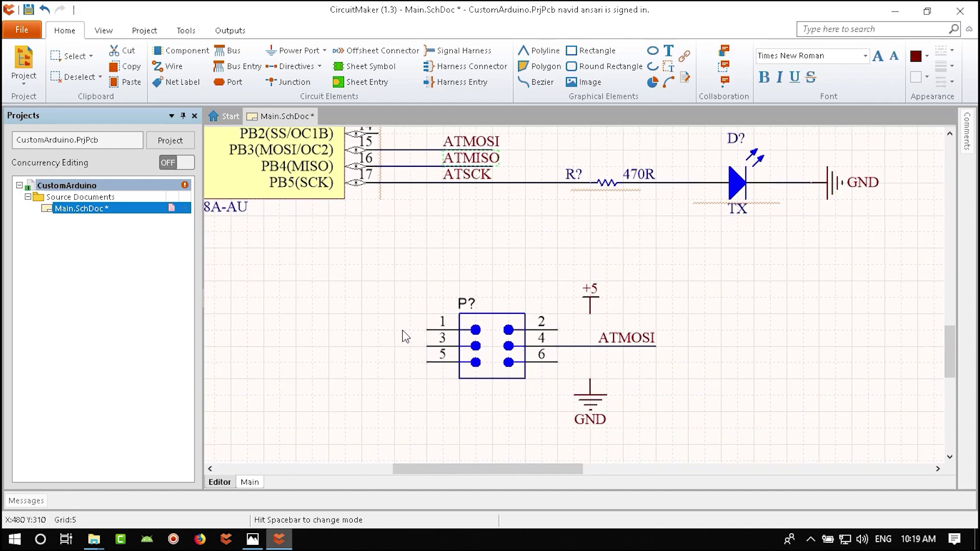
left_click(427, 330)
left_click(329, 331)
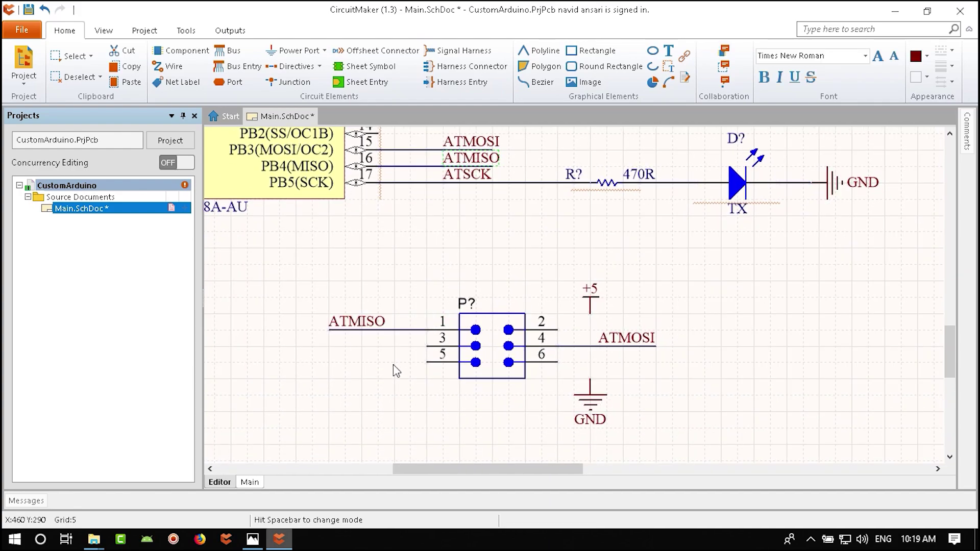
- Put a copied ATSCK label on header pin 3's wire
left_click(253, 539)
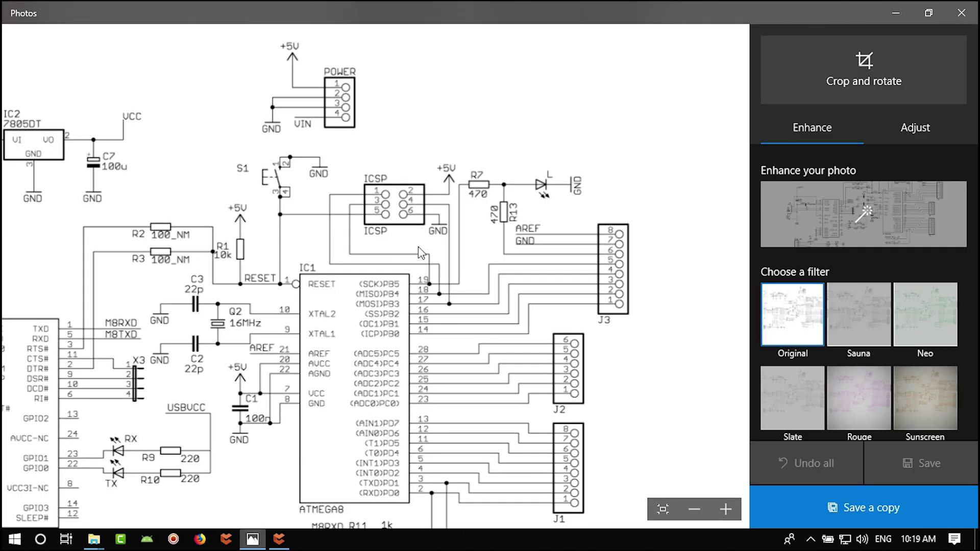
left_click(279, 540)
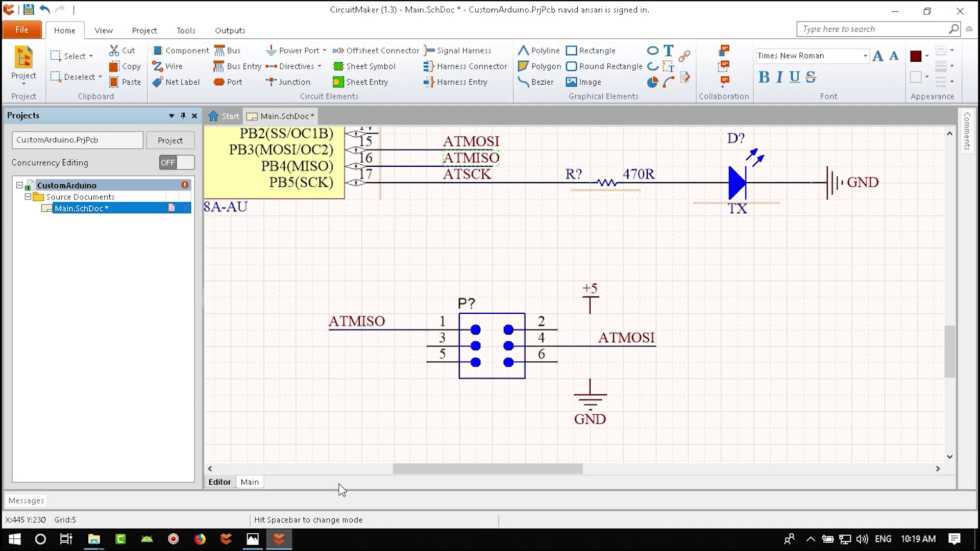
scroll(462, 255, "up", 1)
left_click(467, 198)
key("ctrl+c")
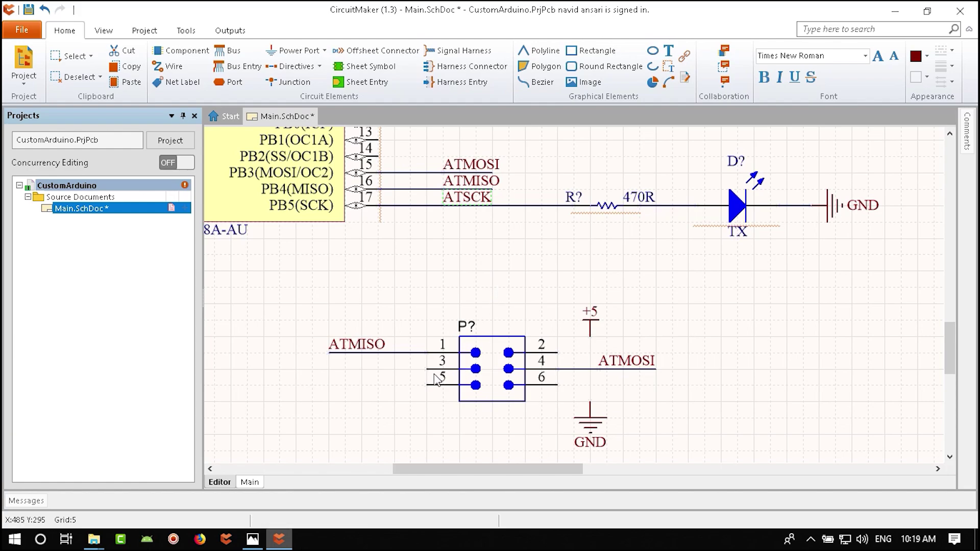
key("ctrl+v")
left_click(337, 364)
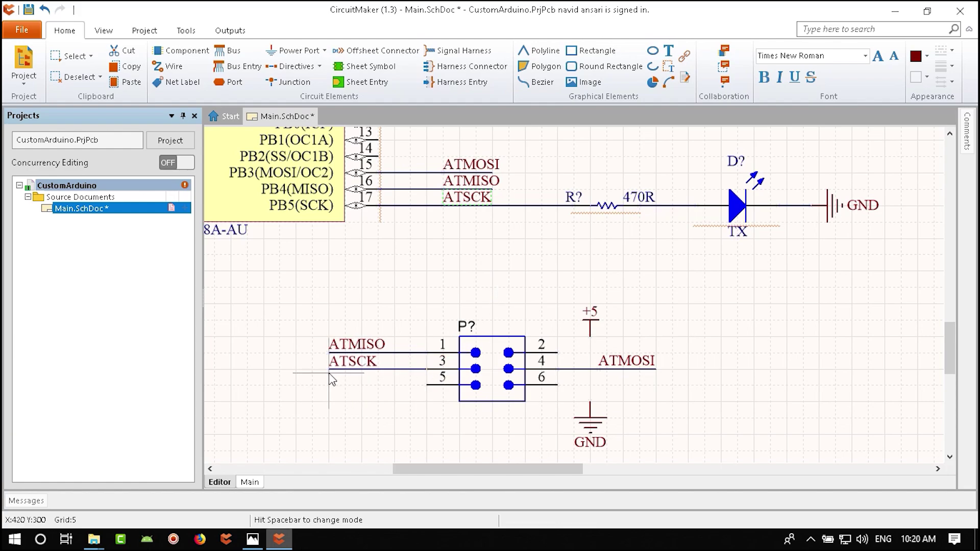
- Extend the Reset wire to line up with the ATMISO and ATSCK labels
key("alt+Tab")
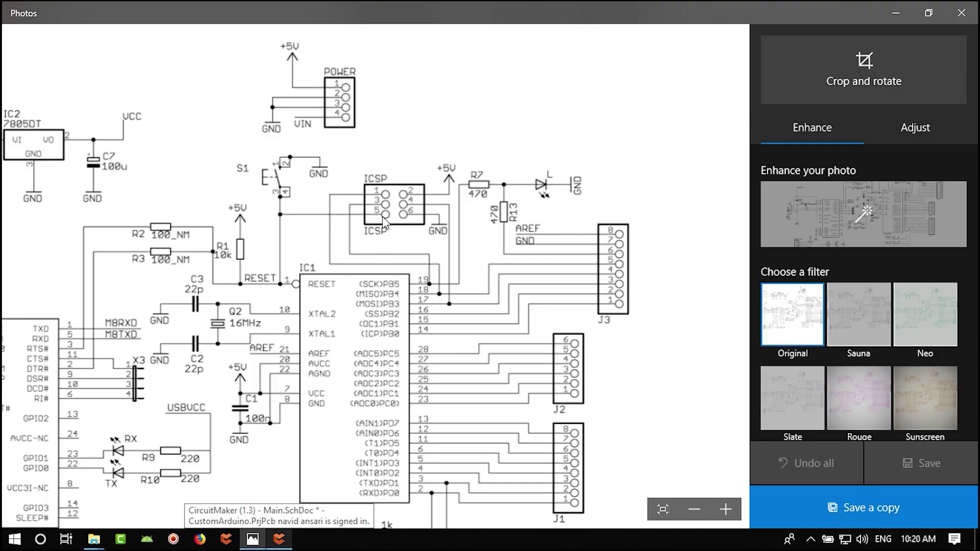
left_click(279, 539)
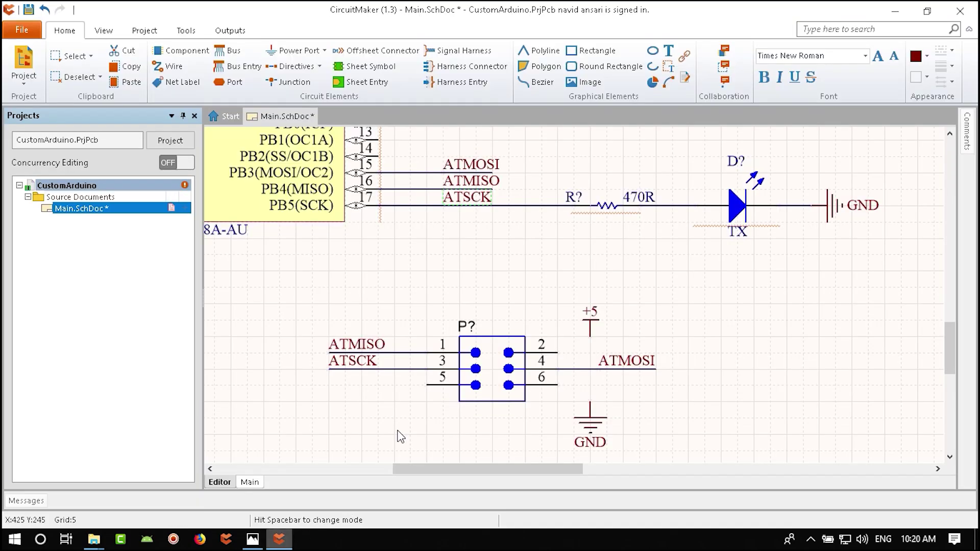
scroll(519, 413, "up", 3)
scroll(519, 412, "up", 2, "ctrl")
scroll(519, 420, "up", 3)
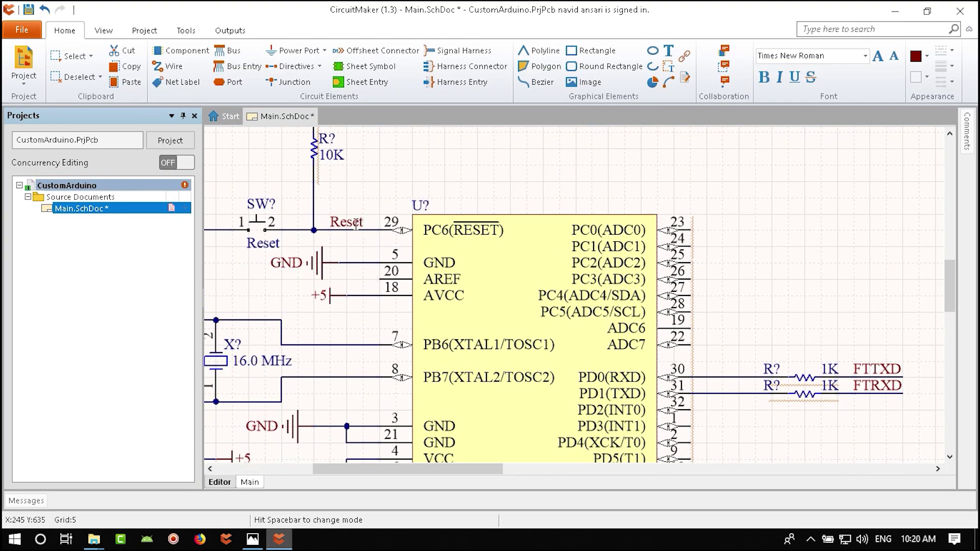
scroll(522, 357, "right", 10, "shift")
scroll(522, 357, "down", 15)
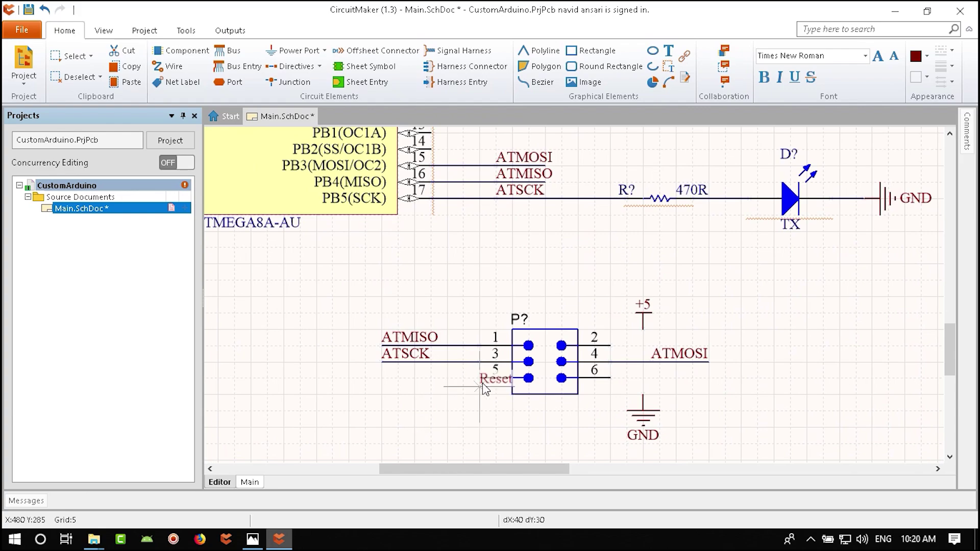
left_click_drag(492, 383, 381, 377)
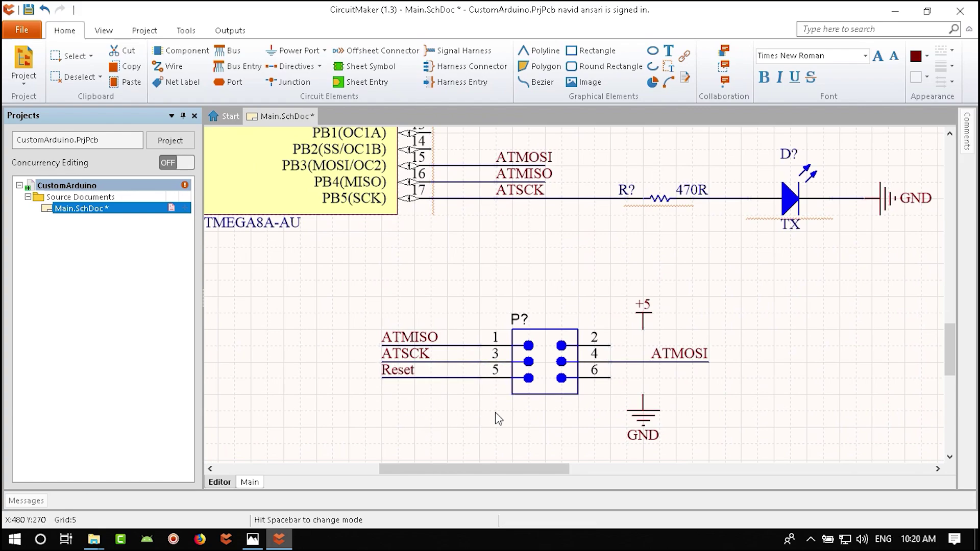
- Wire header pin 2 to +5 and pin 6 to GND, then save
left_click(167, 66)
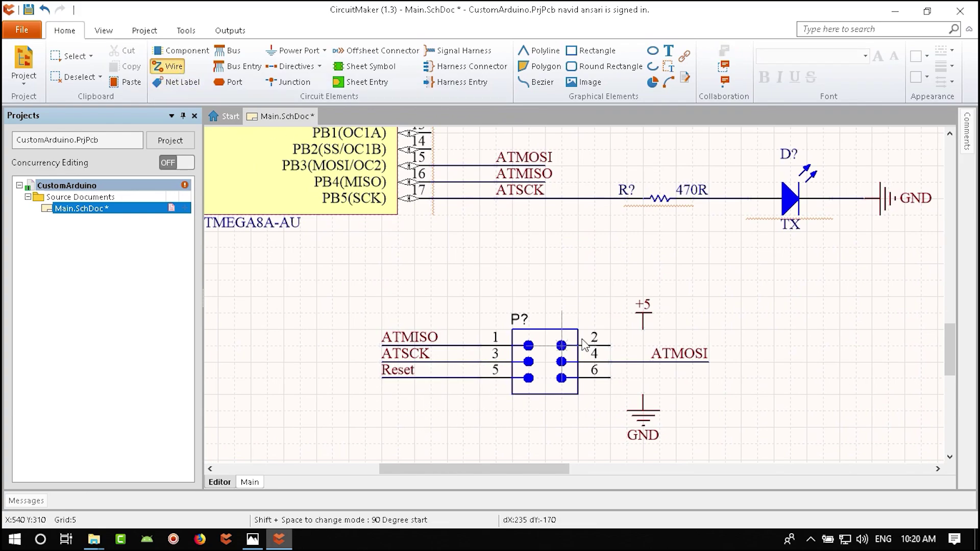
left_click(643, 329)
left_click(611, 346)
left_click(644, 395)
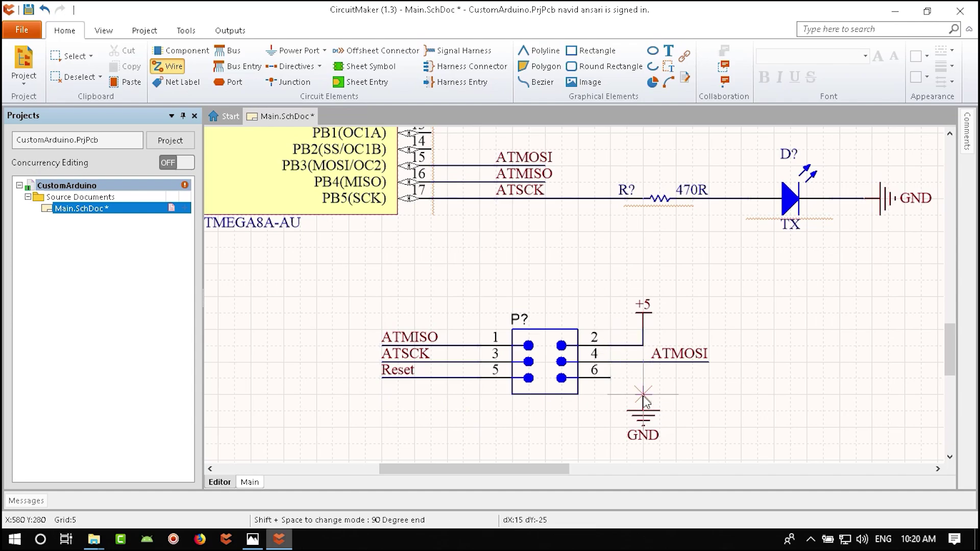
left_click(612, 378)
key("Escape")
scroll(506, 393, "down", 2, "ctrl")
key("ctrl+s")
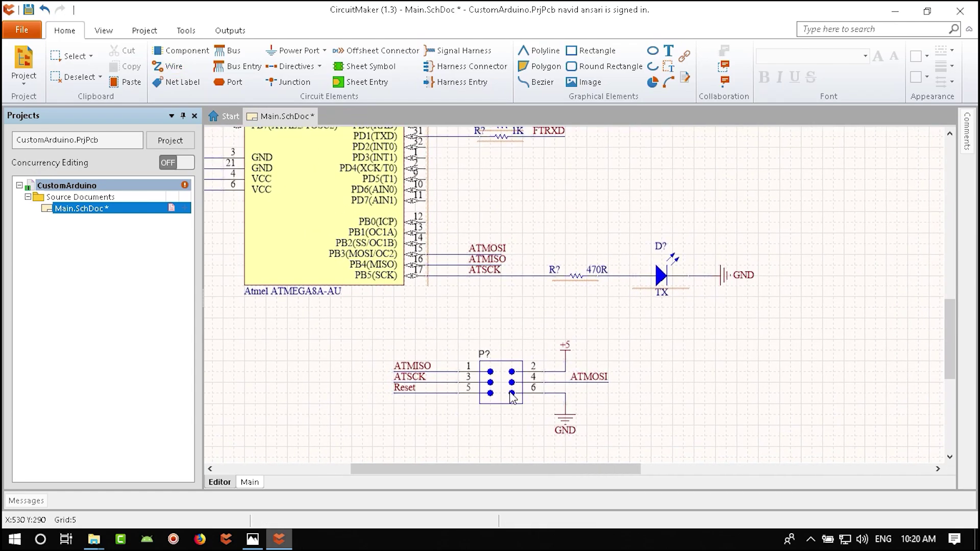
scroll(580, 302, "down", 3, "ctrl")
- Pan the reference schematic through its ATMEGA8, PWR_SEL/power LED, IC1, J1–J3 and R7 areas
key("alt+Tab")
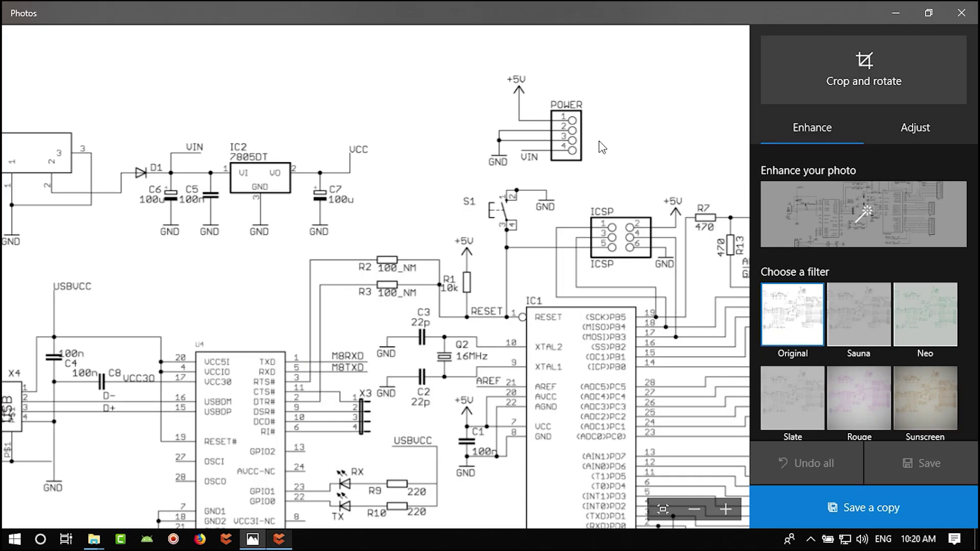
scroll(280, 247, "left", 3)
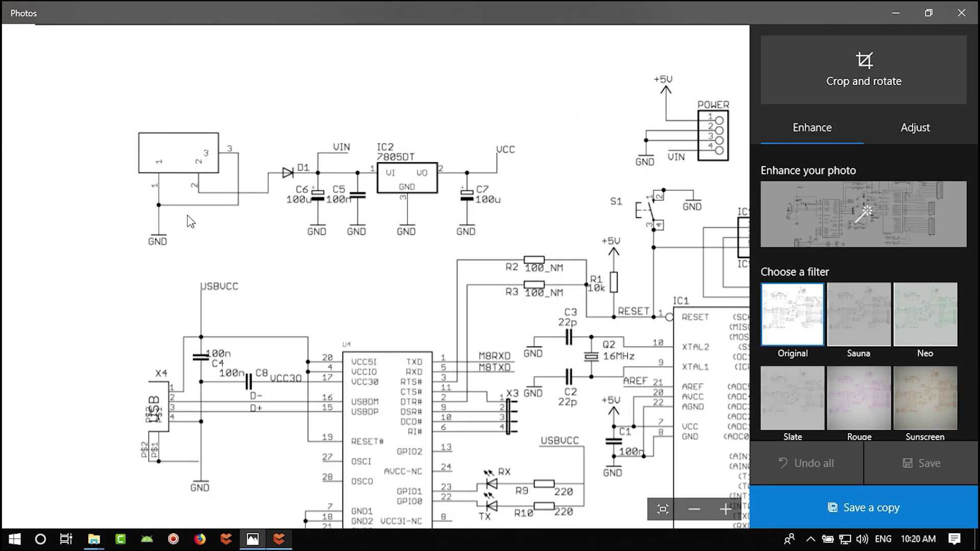
scroll(363, 267, "right", 1)
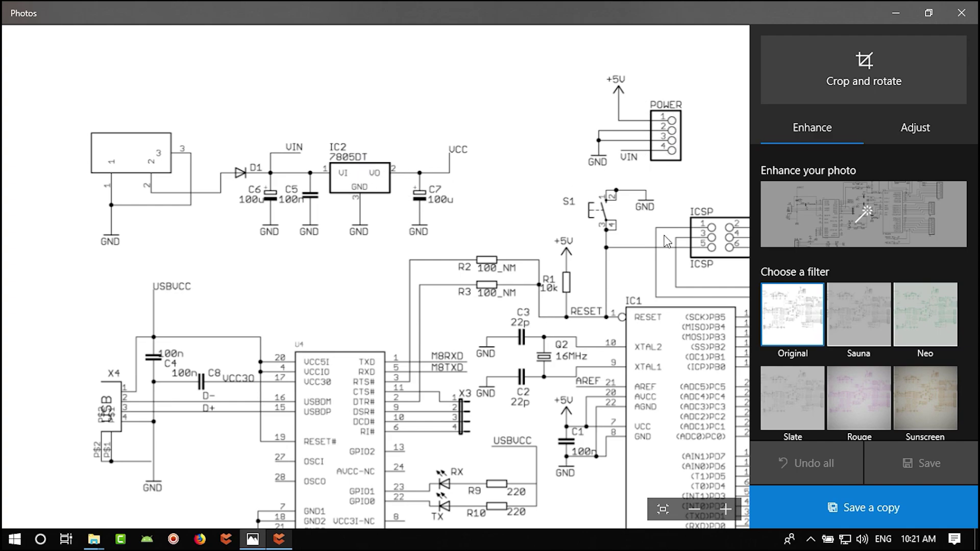
left_click_drag(666, 241, 617, 232)
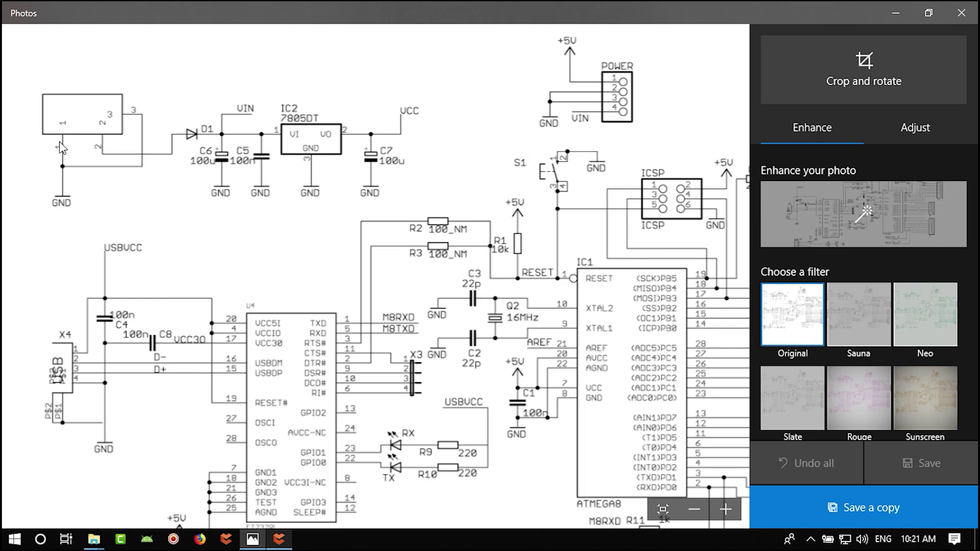
scroll(219, 250, "down", 5)
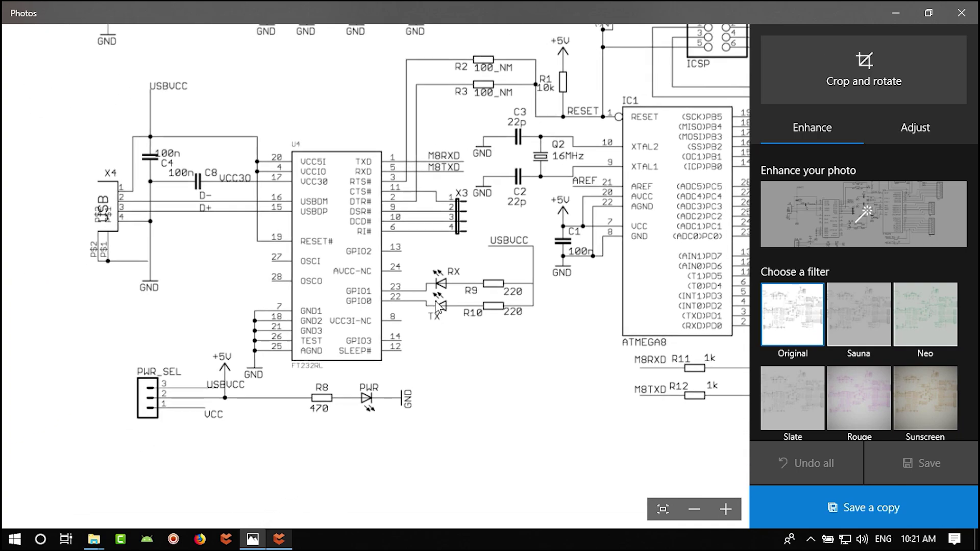
left_click_drag(278, 451, 329, 417)
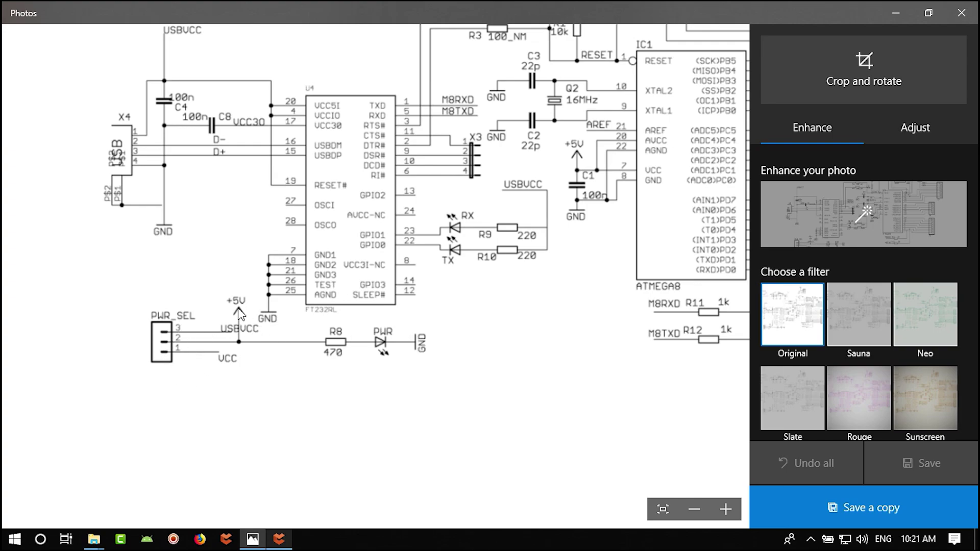
scroll(219, 230, "up", 1)
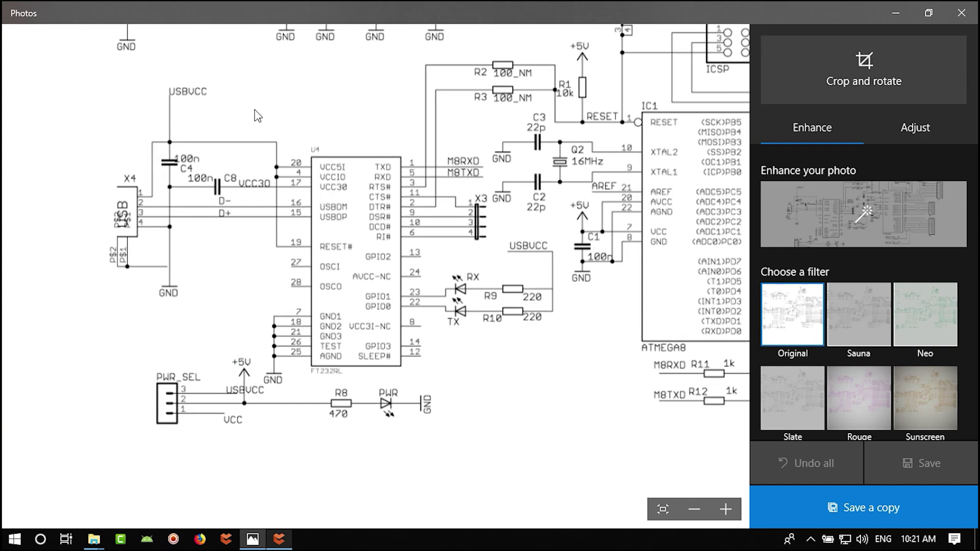
scroll(271, 138, "up", 3)
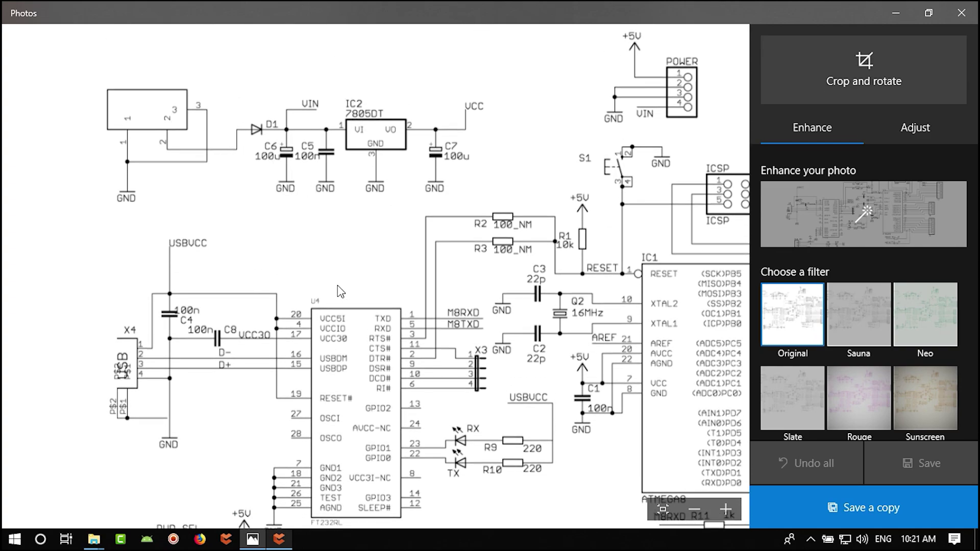
scroll(341, 291, "down", 4)
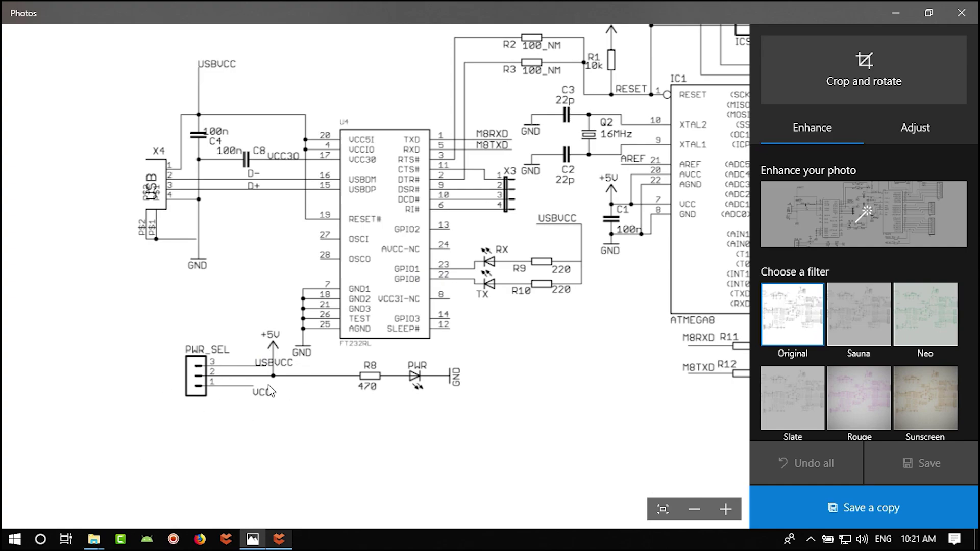
left_click_drag(577, 341, 420, 407)
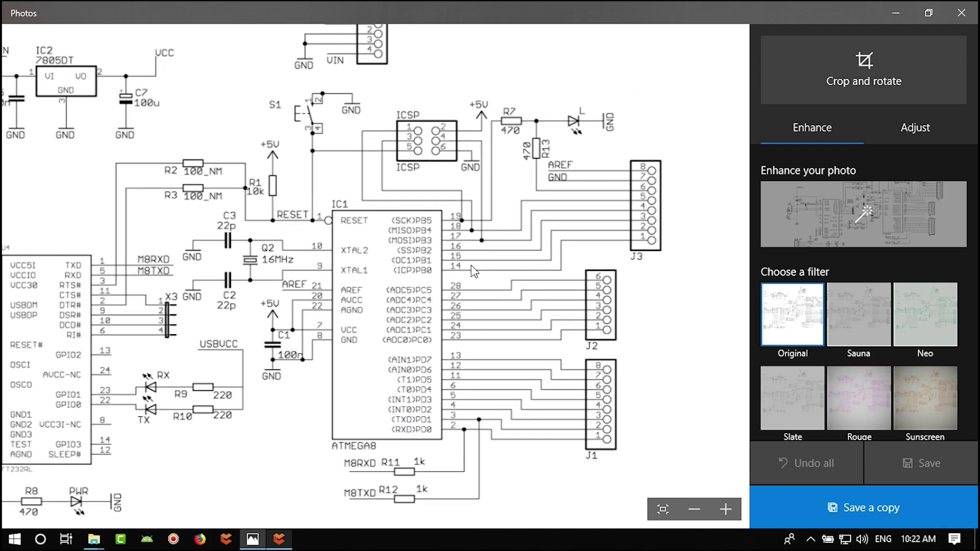
left_click_drag(474, 272, 429, 294)
- Move header P? and its nets beside the ATmega8A
left_click(280, 545)
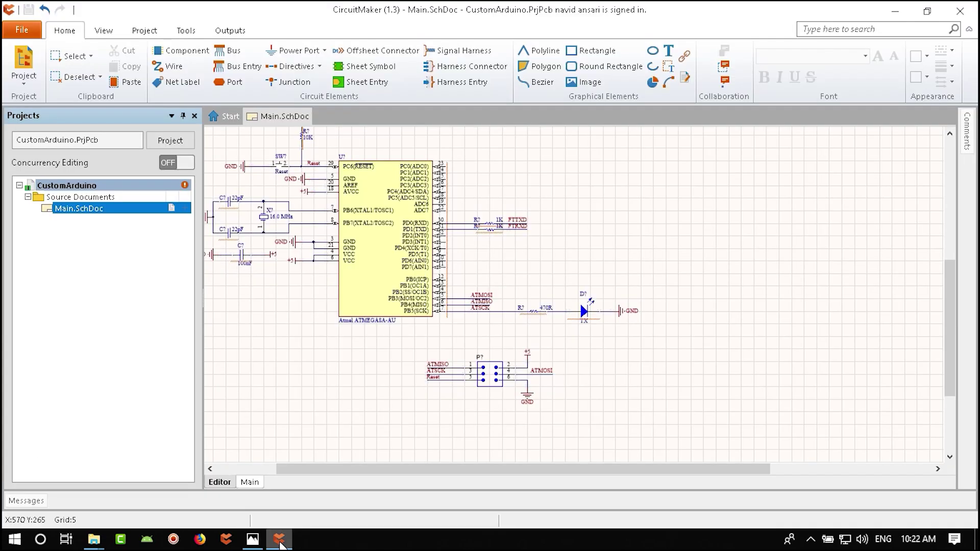
scroll(431, 357, "down", 4, "ctrl")
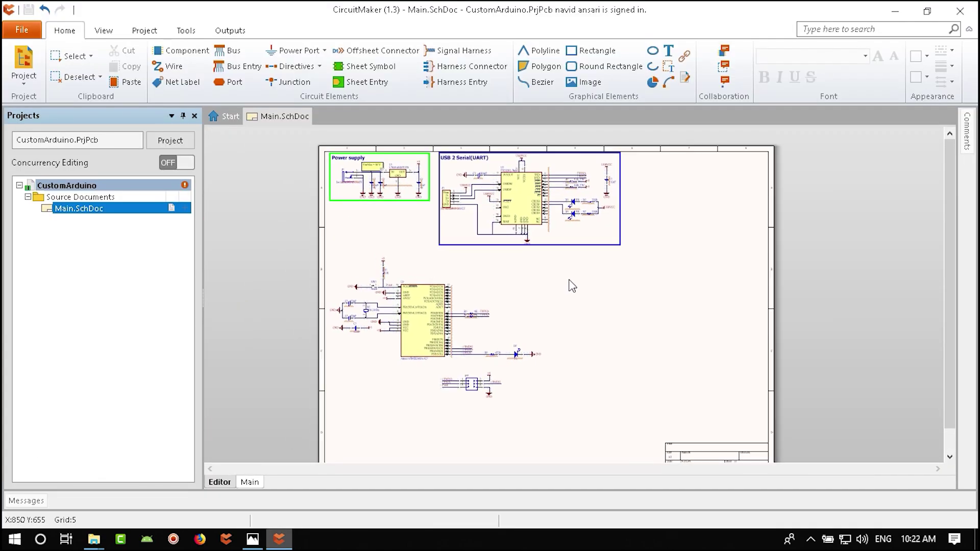
scroll(503, 378, "up", 4, "ctrl")
left_click_drag(541, 369, 477, 243)
scroll(529, 286, "up", 3)
scroll(528, 286, "left", 2, "shift")
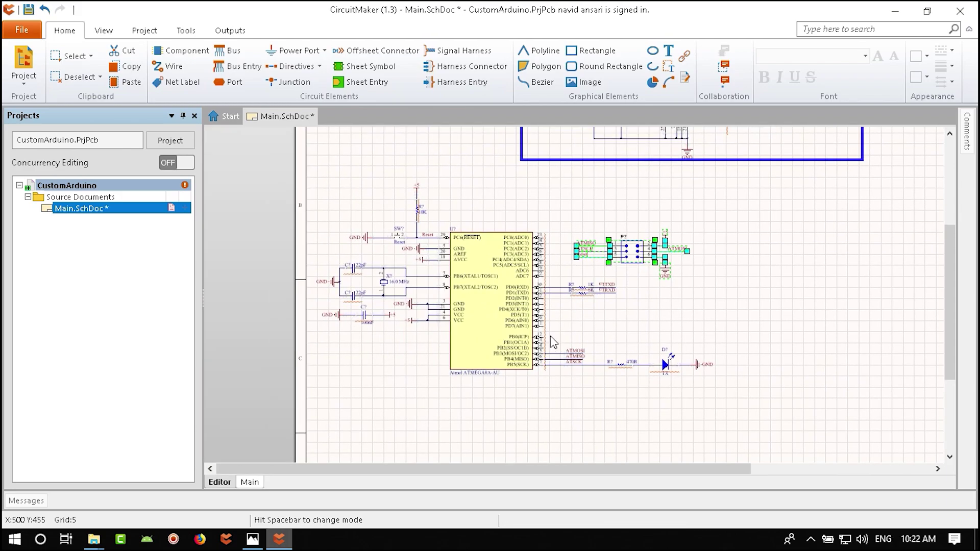
- Copy the USB 2 Serial block's border box around the ATmega circuit and resize it
left_click(528, 279)
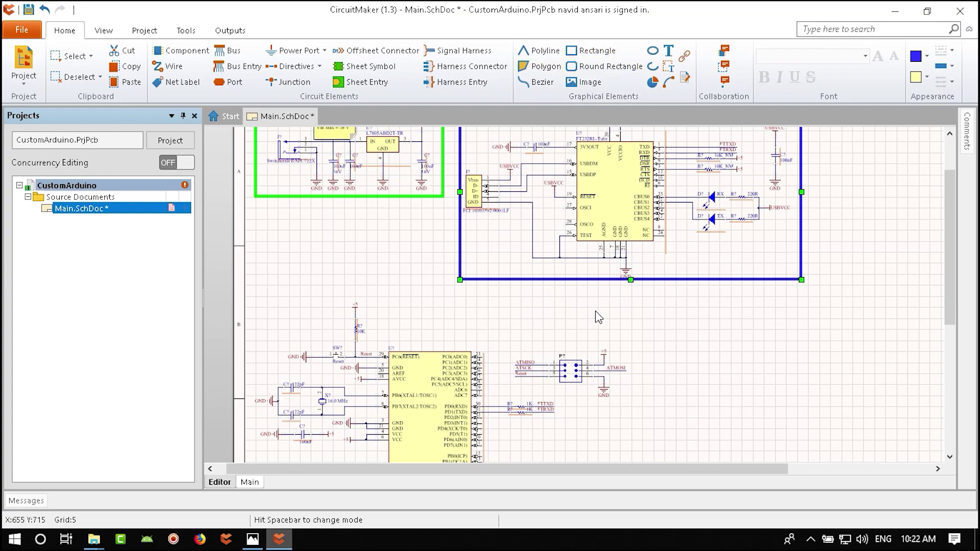
right_click_drag(609, 374, 691, 238)
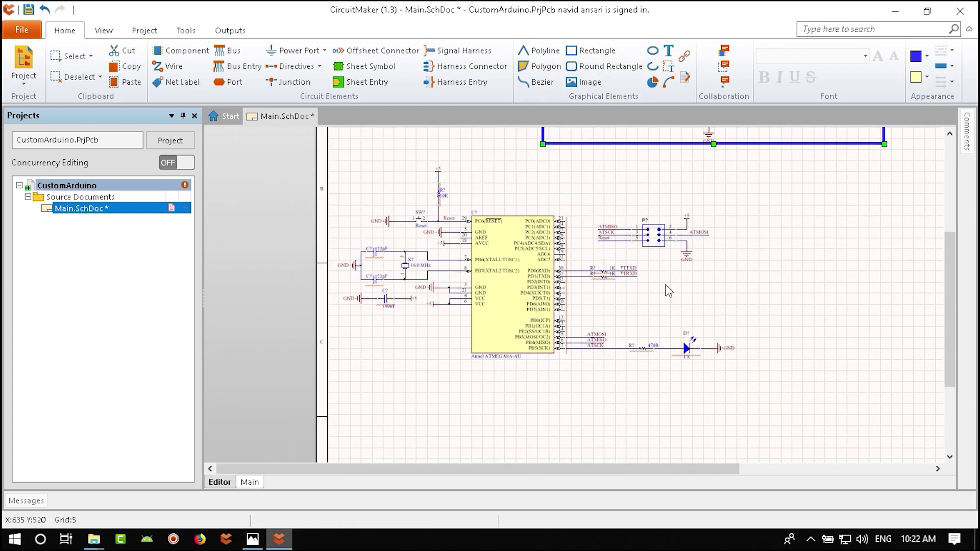
key("ctrl+v")
left_click_drag(513, 288, 511, 288)
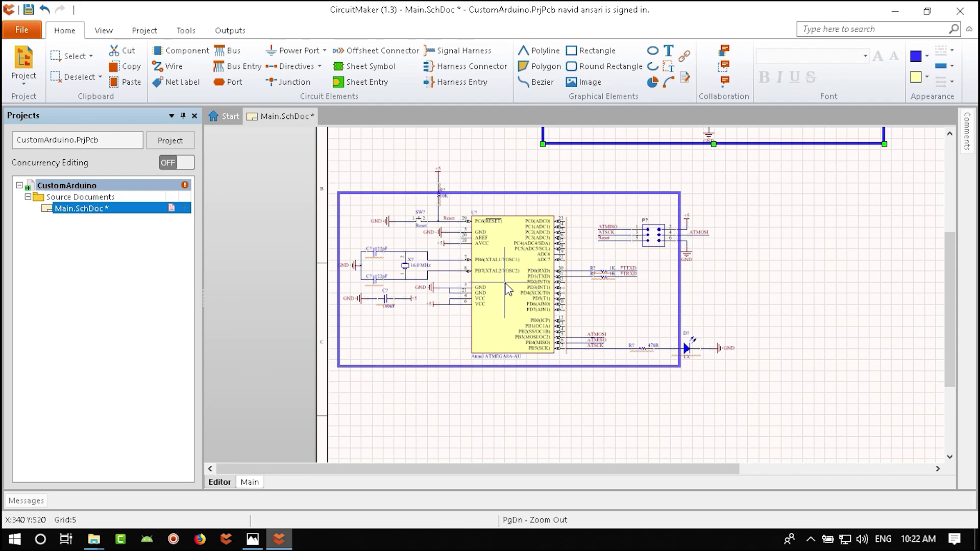
left_click_drag(680, 194, 739, 163)
right_click_drag(764, 272, 666, 364)
- Move the boxed ATmega block up-left below the USB 2 Serial(UART) block
left_click_drag(642, 245, 190, 509)
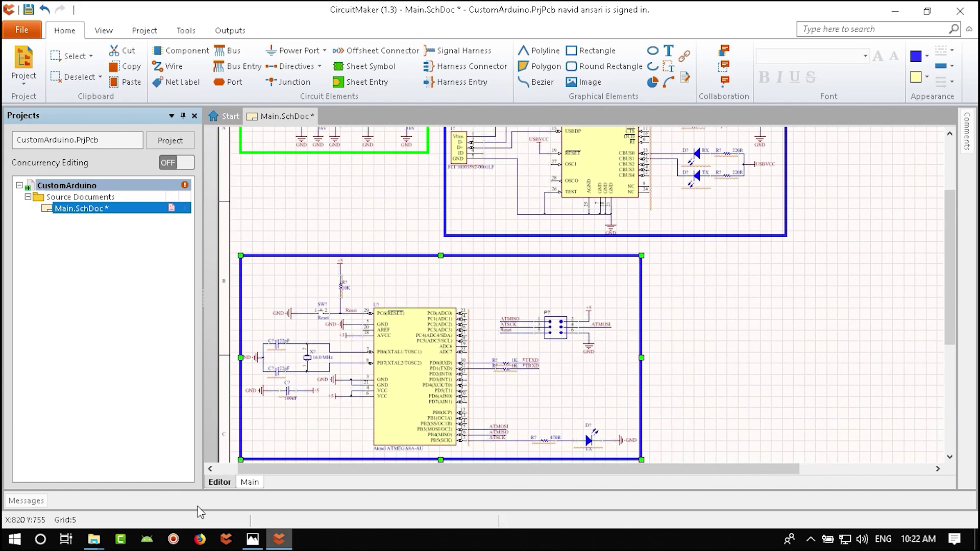
scroll(607, 344, "down", 2, "ctrl")
left_click(607, 344)
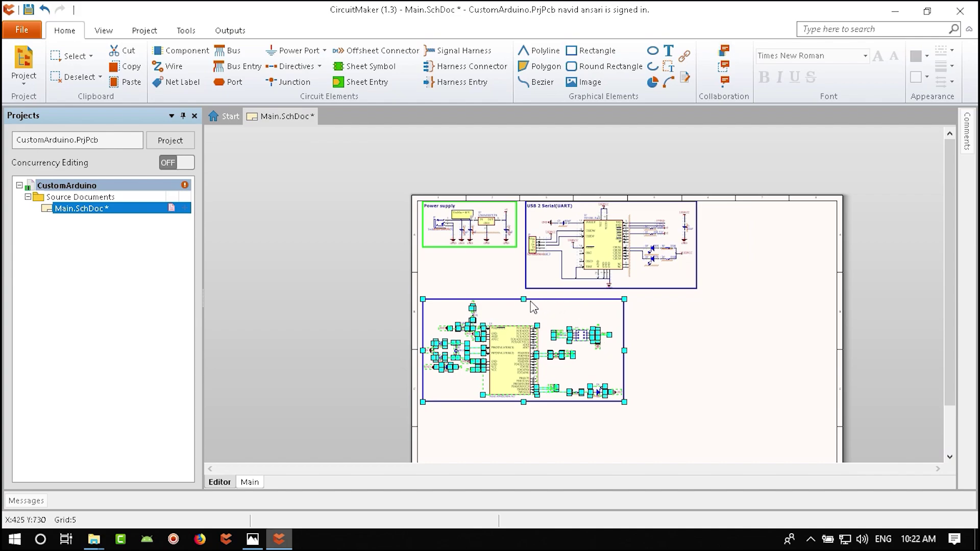
scroll(506, 291, "up", 3, "ctrl")
left_click_drag(566, 384, 560, 379)
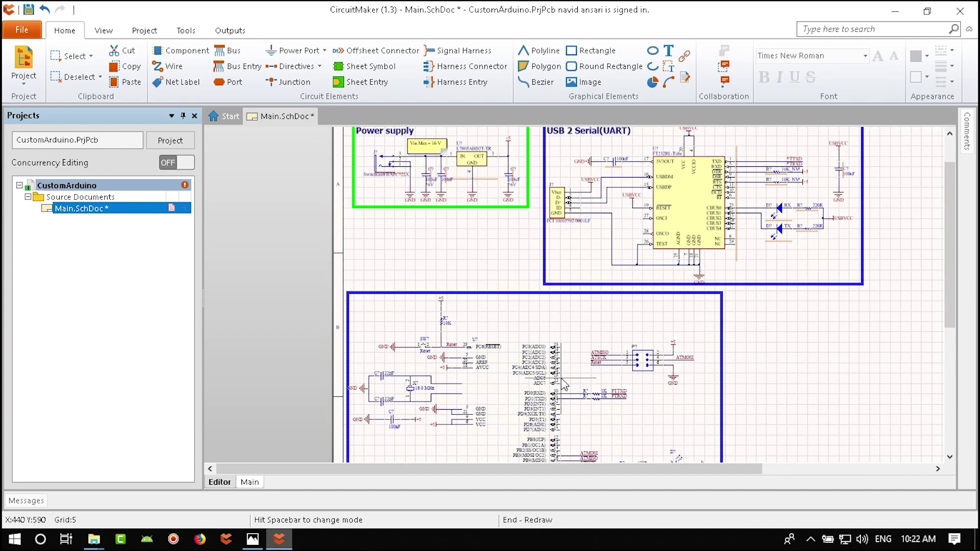
left_click(764, 336)
scroll(633, 309, "up", 2)
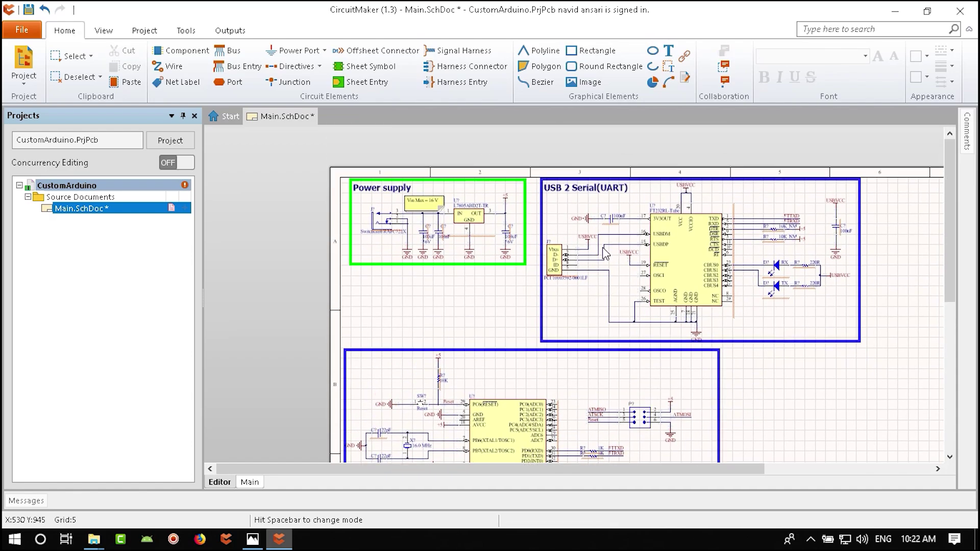
scroll(461, 348, "left", 3, "shift")
- Paste a copy of the USB 2 Serial(UART) title and change its text to Arduino
scroll(461, 348, "up", 3, "ctrl")
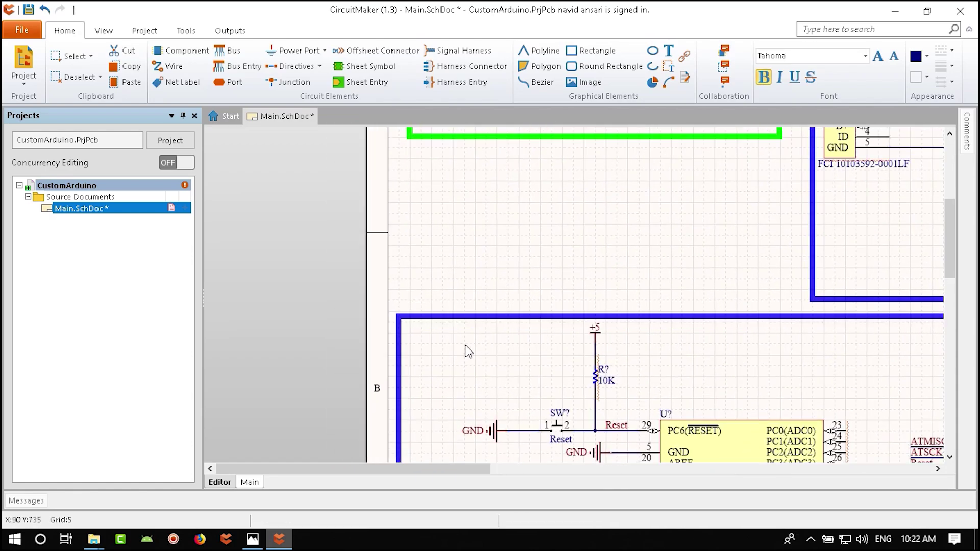
key("ctrl+v")
key("Tab")
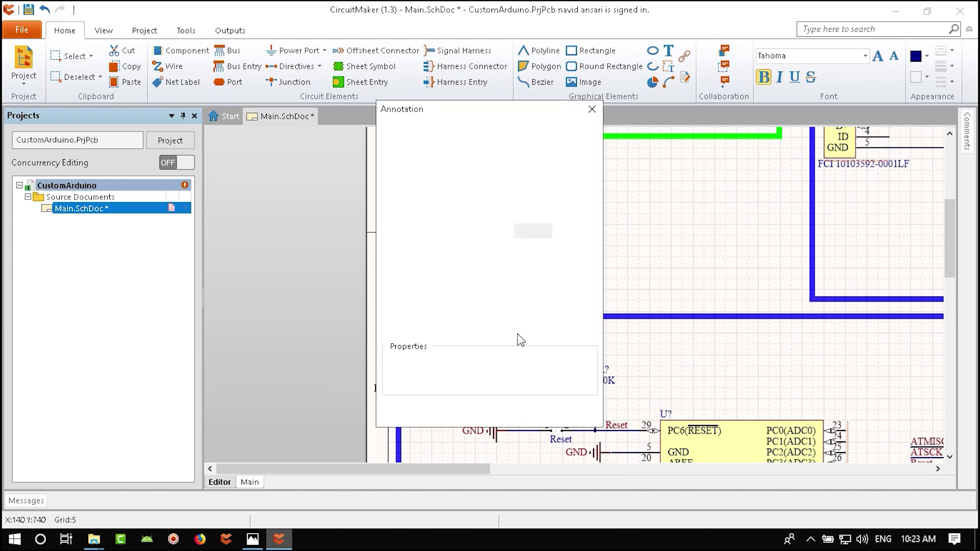
type("Arduino")
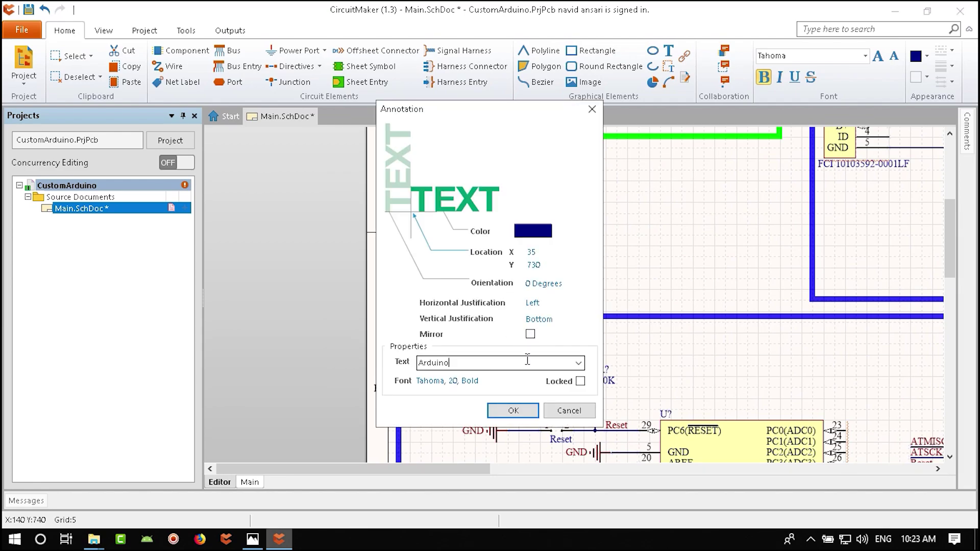
key("Return")
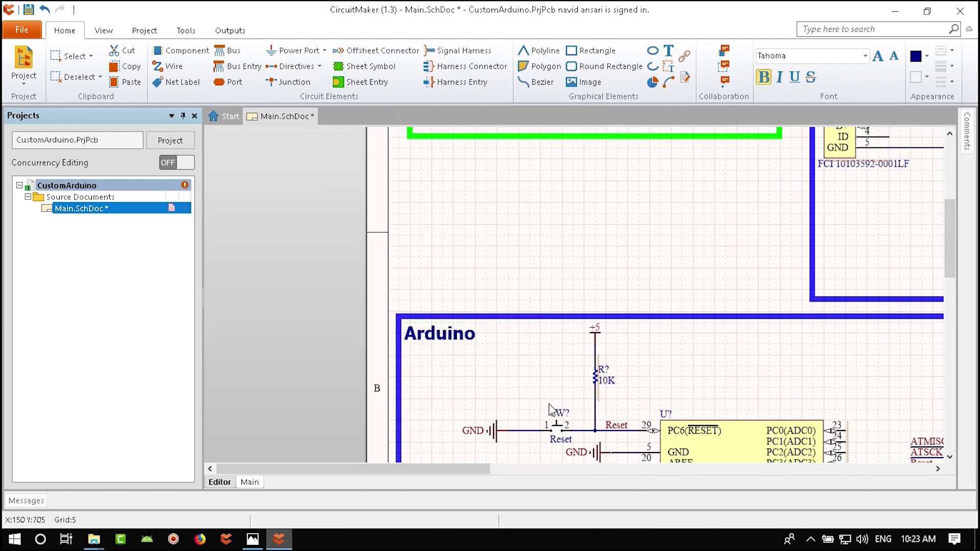
left_click(553, 411)
- Add an MCU label on the ATmega8A box and retitle it Arduino
scroll(542, 362, "down", 4, "ctrl")
scroll(543, 361, "down", 3, "ctrl")
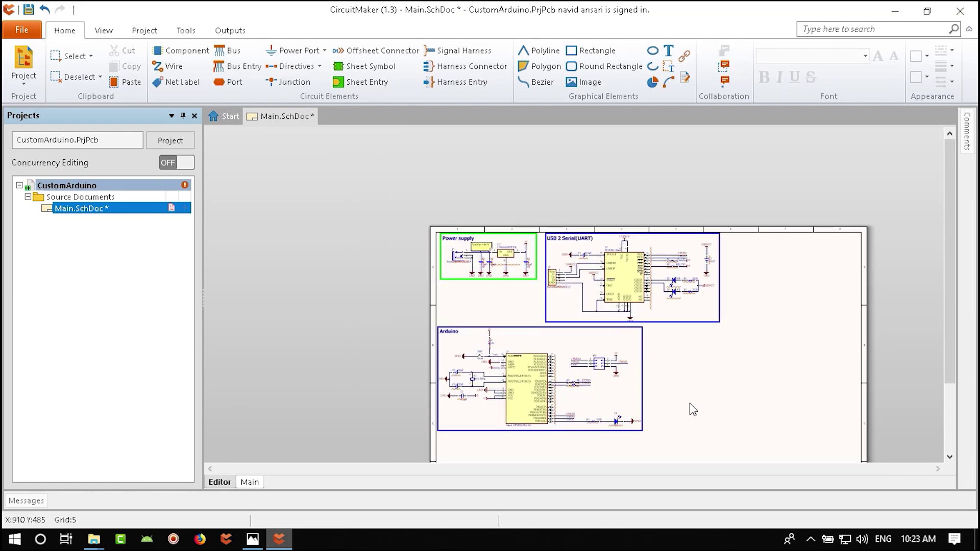
scroll(420, 321, "up", 5, "ctrl")
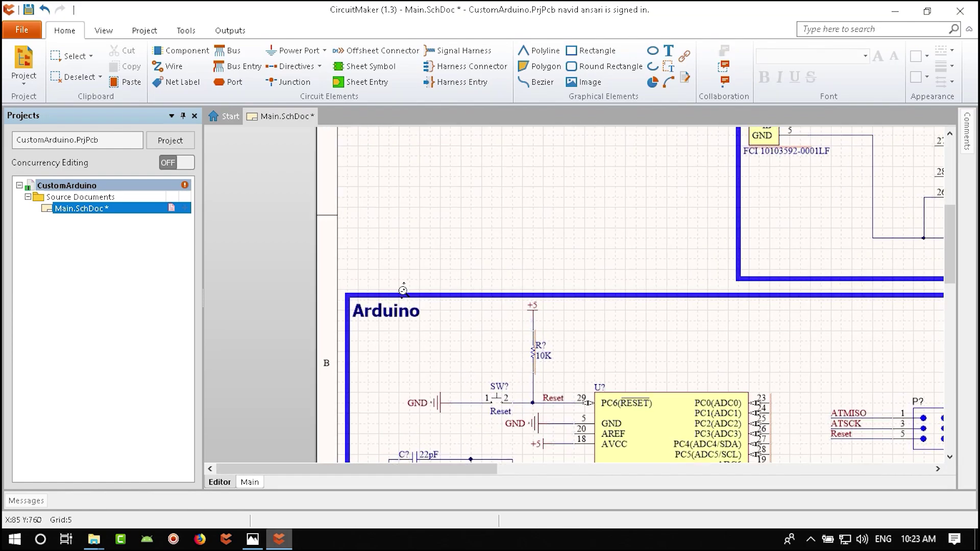
key("Tab")
type("M")
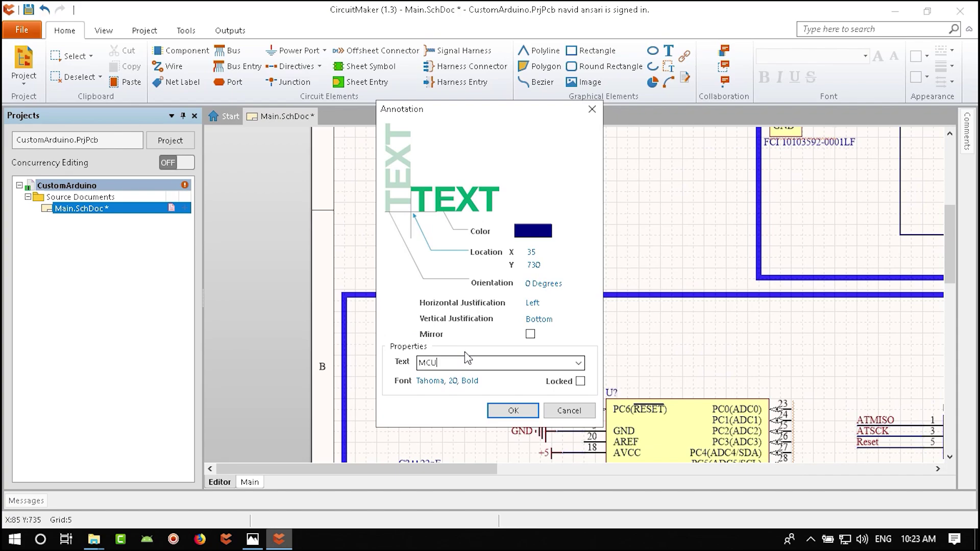
type("CU")
key("Return")
scroll(466, 358, "down", 5, "ctrl")
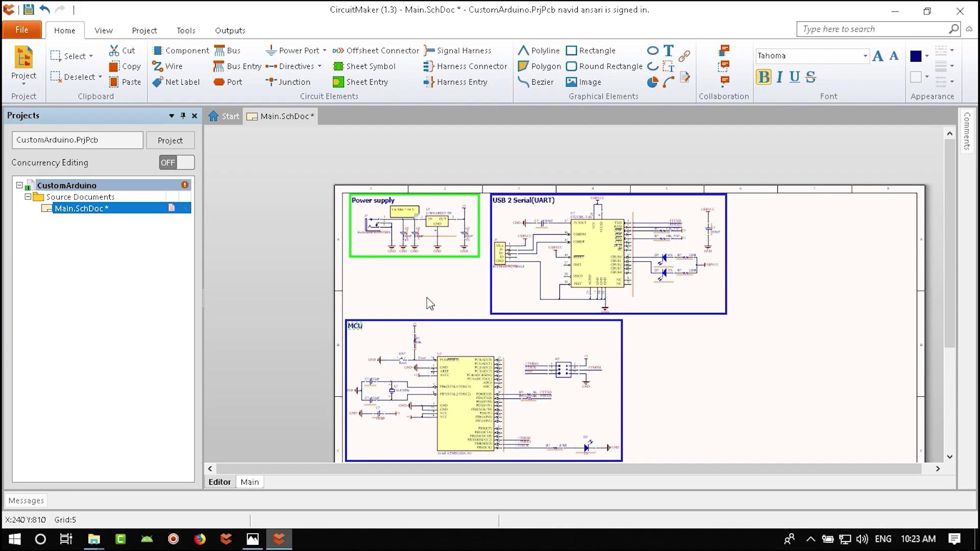
scroll(356, 330, "up", 5, "ctrl")
scroll(356, 330, "up", 1, "ctrl")
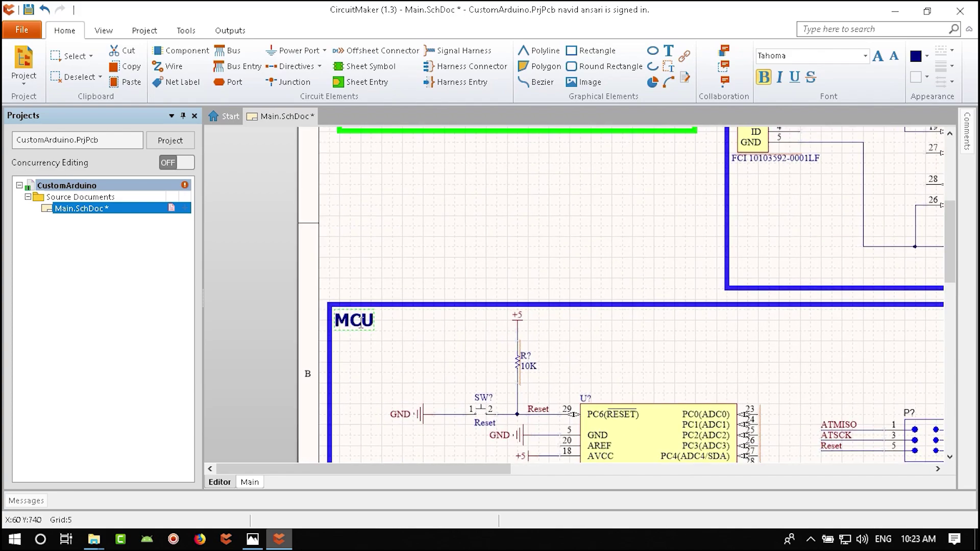
double_click(360, 323)
type("Arduino")
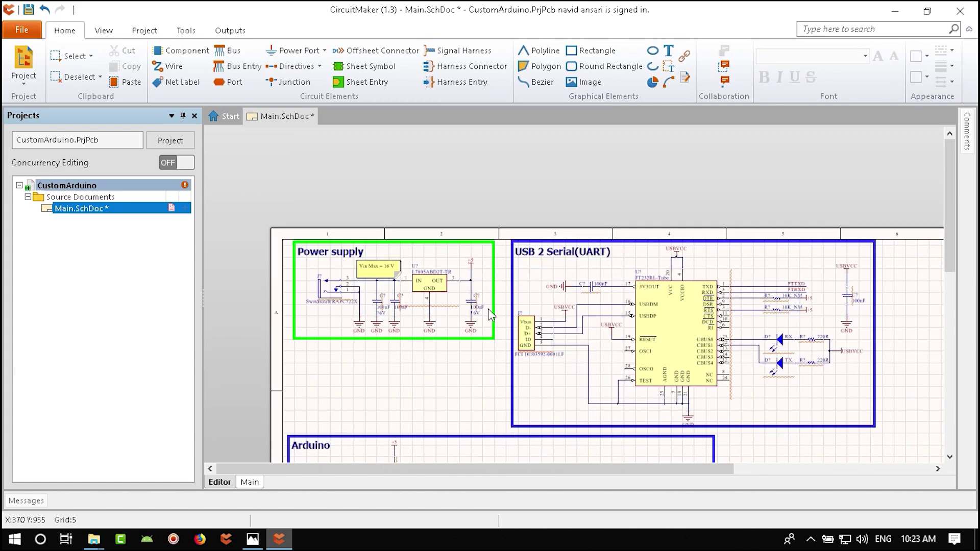
- Select the whole Power supply block and drag it lower, beside the USB 2 Serial(UART) block
left_click(504, 359)
left_click(356, 227)
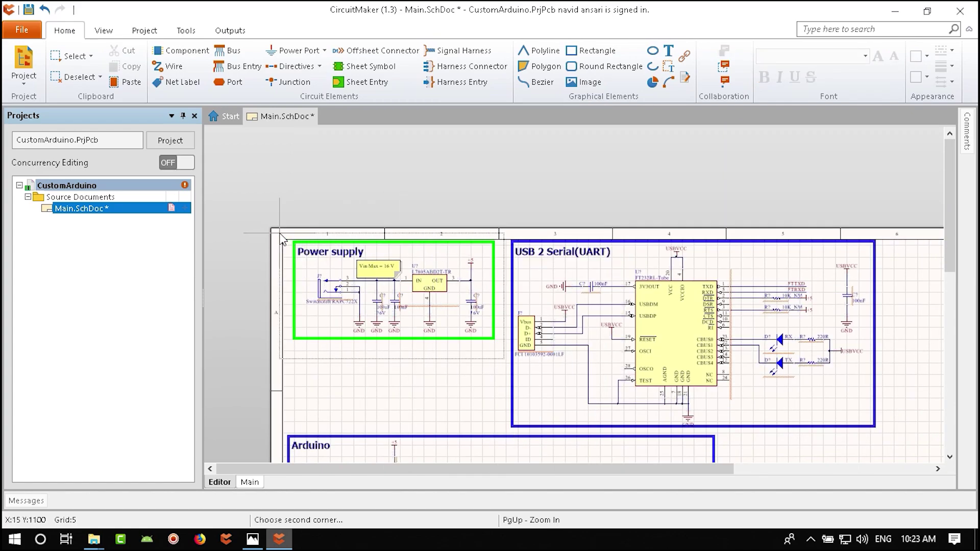
left_click_drag(401, 310, 406, 374)
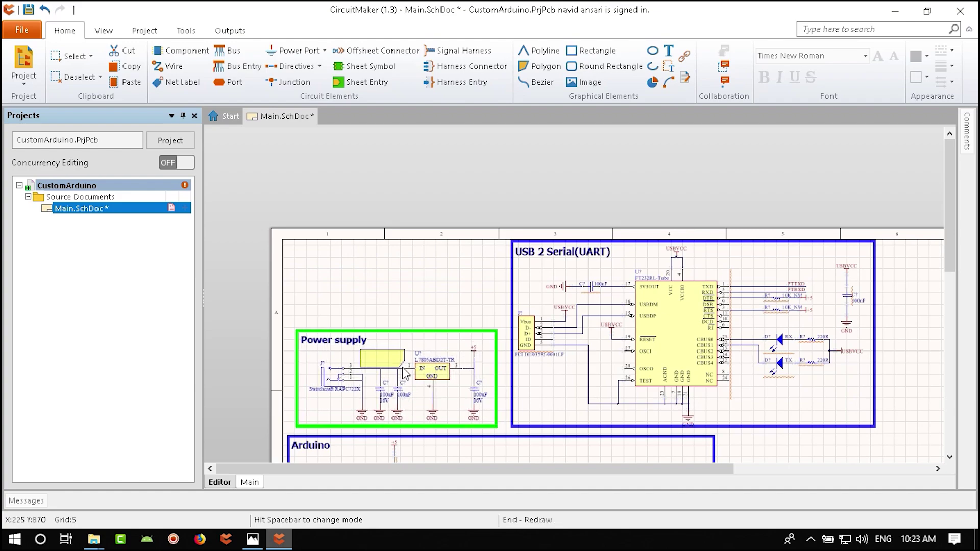
- Nudge the Power supply block up and left with the arrow keys and set it down
key("Left")
key("Left")
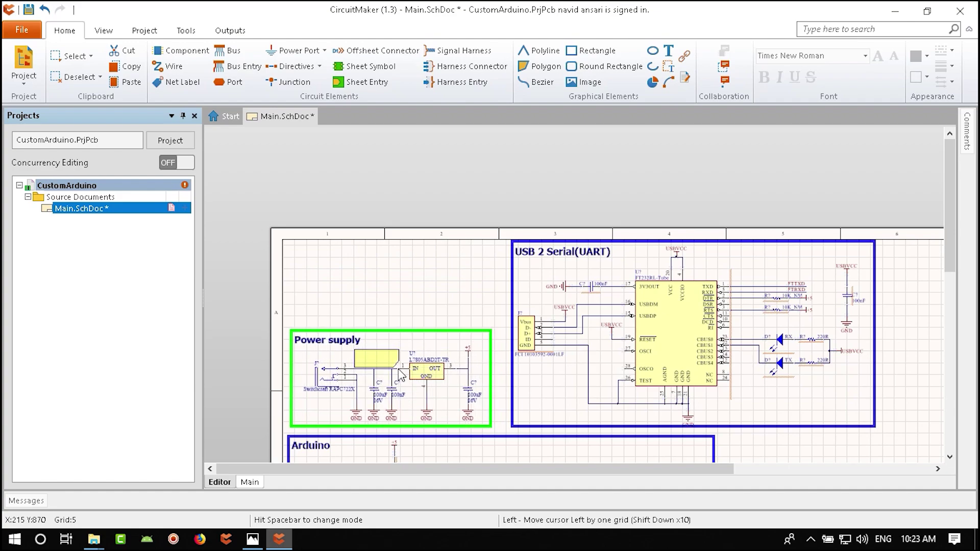
key("Right")
key("Right")
key("Up")
key("Up")
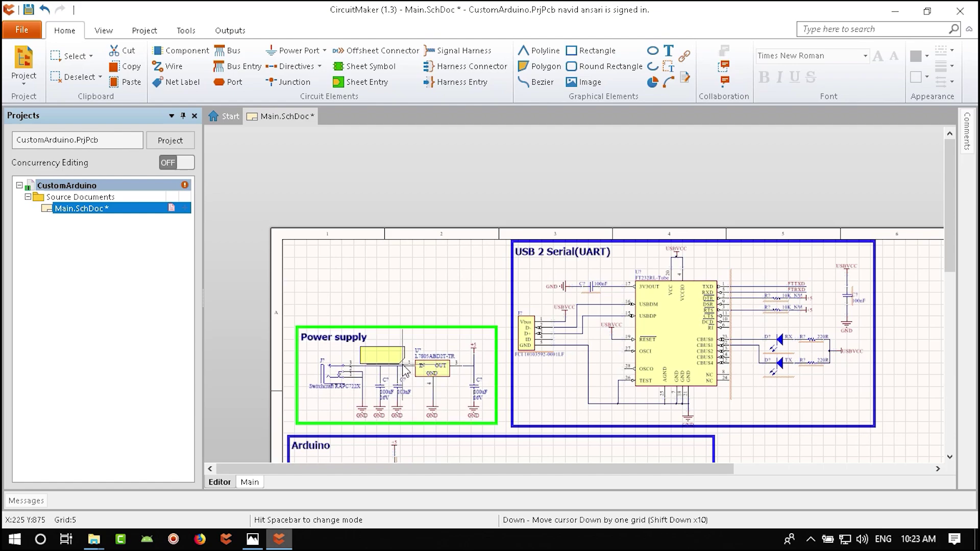
key("Left")
key("Return")
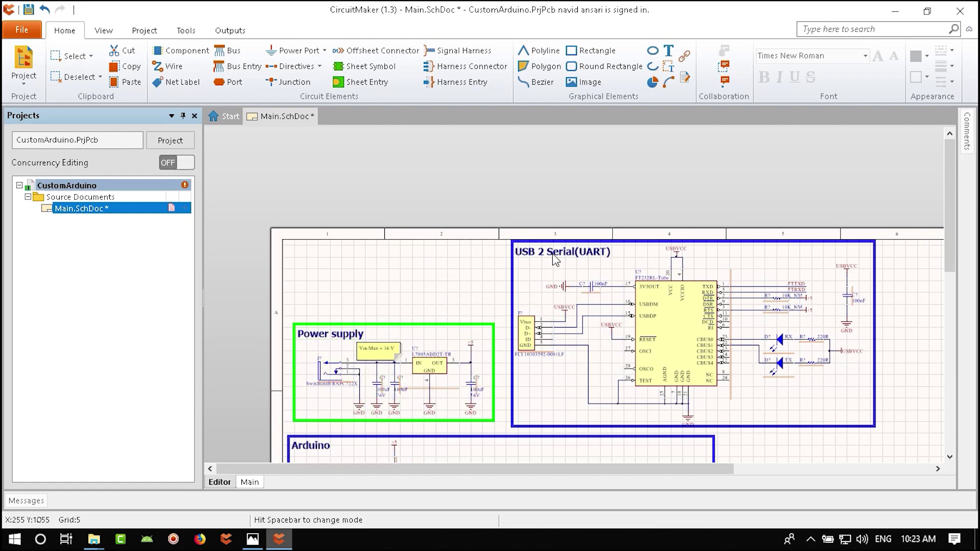
- Place a 'Custom Arduino' text at the sheet's top-left
left_click(554, 254)
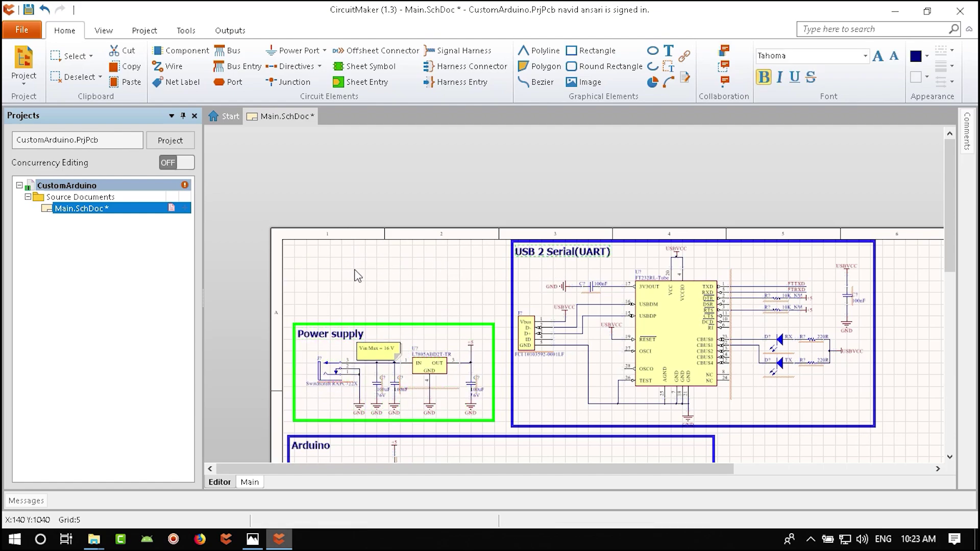
double_click(562, 251)
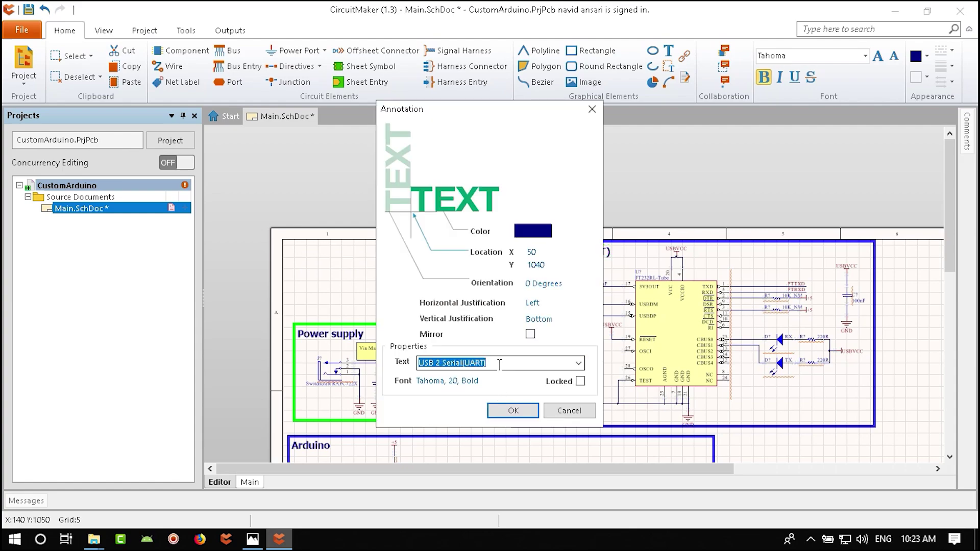
type("Custom Arduino")
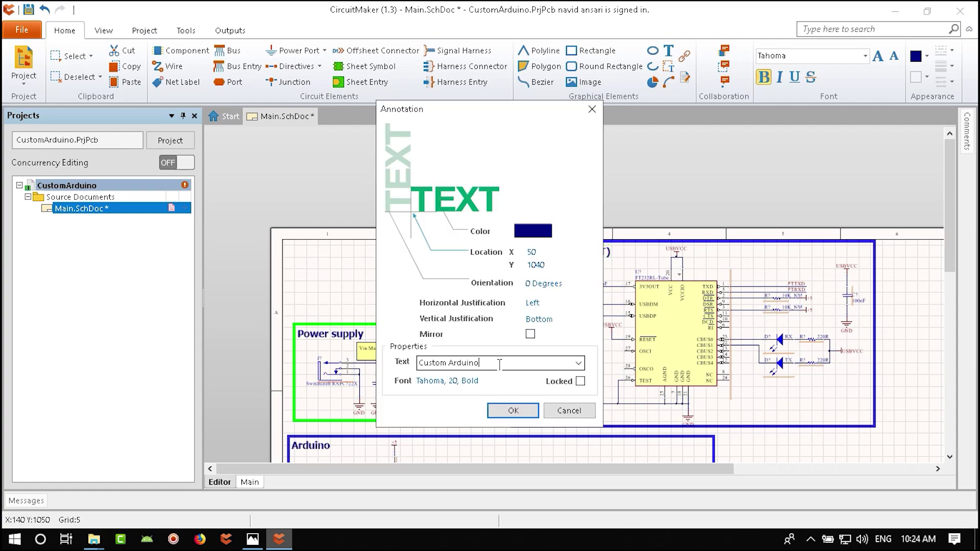
key("Return")
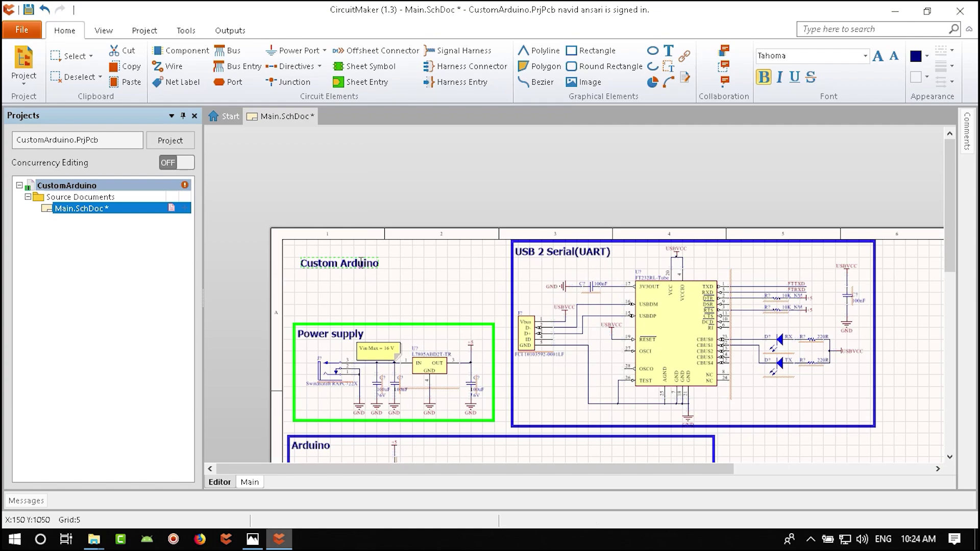
- Set the Custom Arduino title to Tahoma Bold 48 and shift it slightly left
double_click(365, 259)
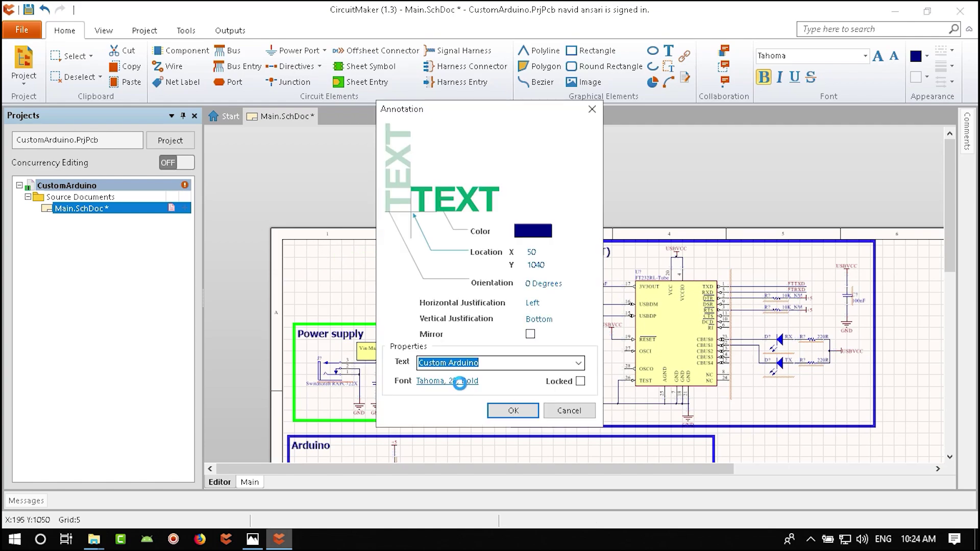
left_click(459, 381)
left_click(547, 264)
left_click(546, 256)
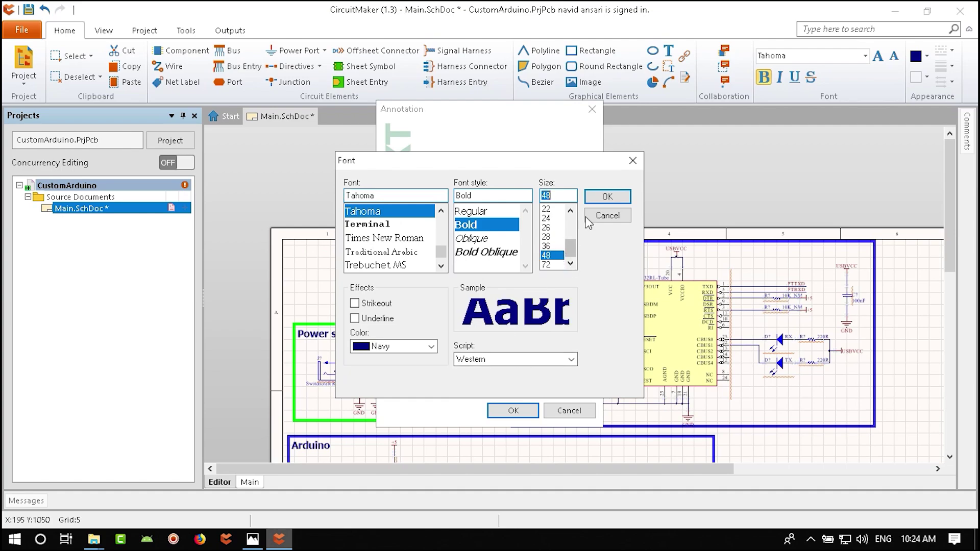
left_click(607, 197)
left_click(514, 411)
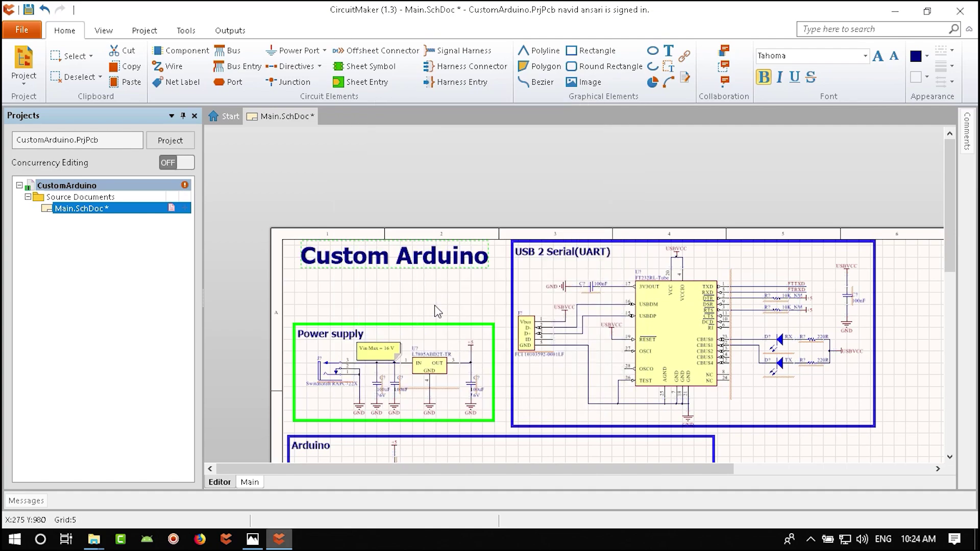
left_click_drag(390, 263, 419, 278)
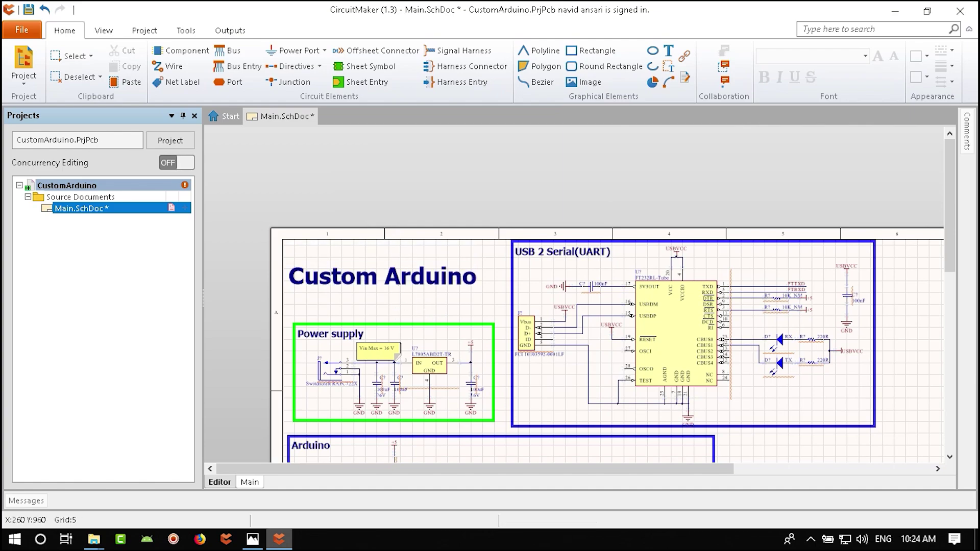
- Save the schematic with Ctrl+S
scroll(700, 354, "down", 4, "ctrl")
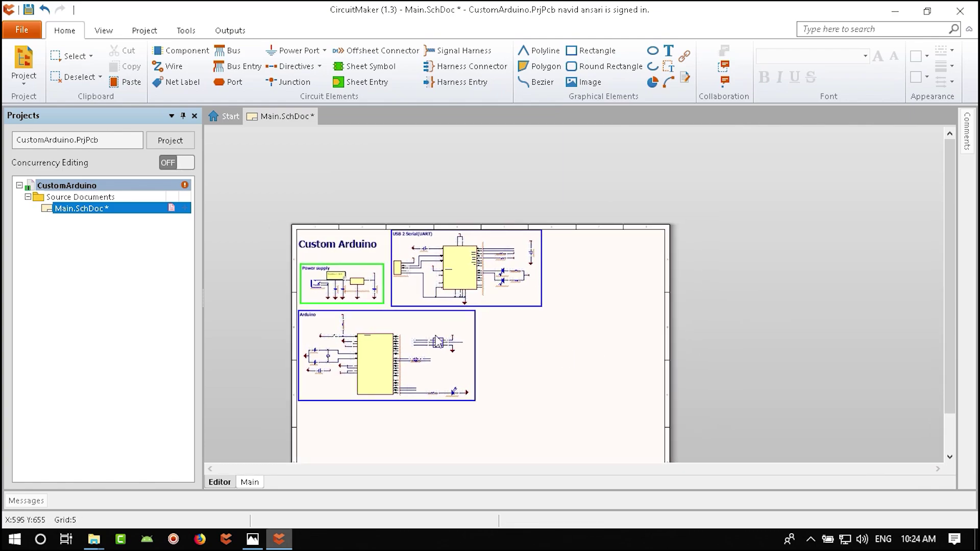
scroll(437, 342, "up", 3, "ctrl")
scroll(556, 308, "down", 1, "ctrl")
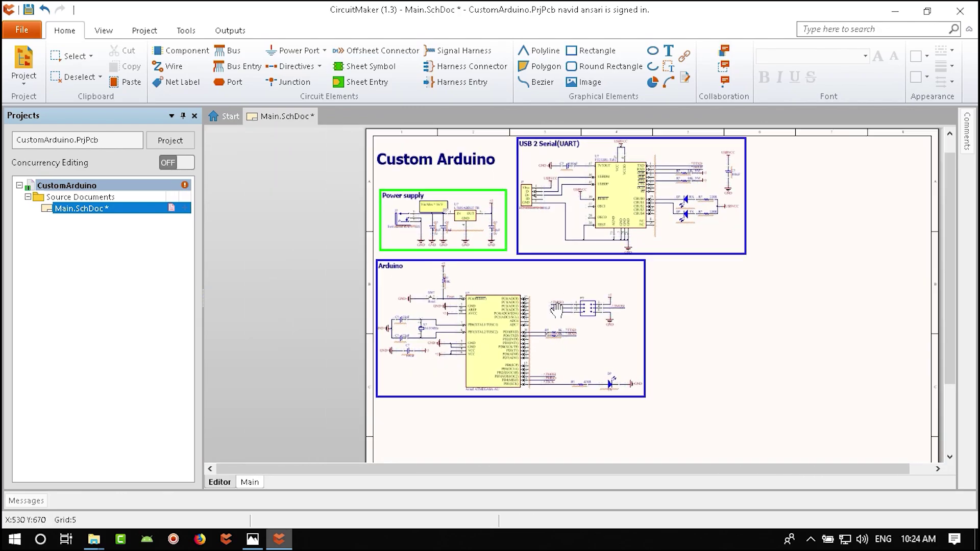
key("ctrl+s")
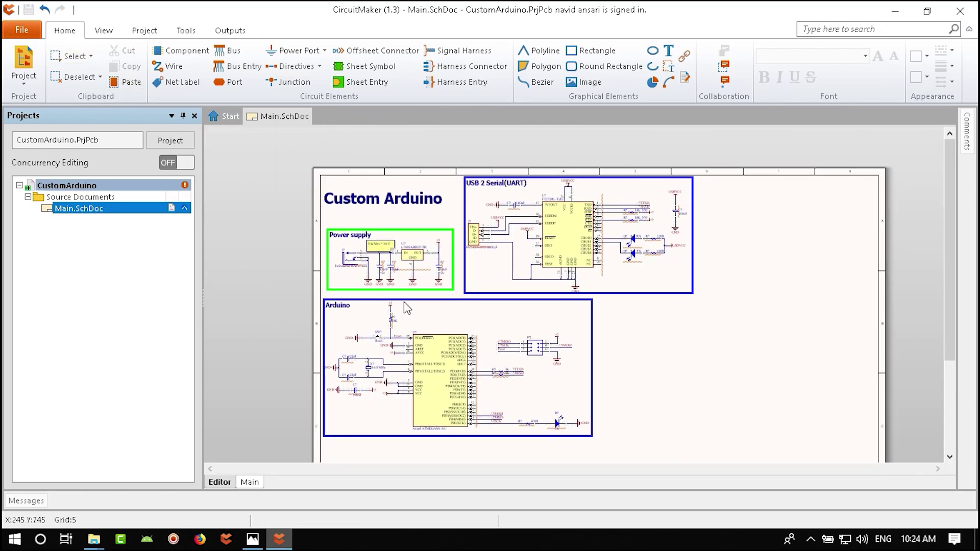
scroll(599, 388, "down", 4, "ctrl")
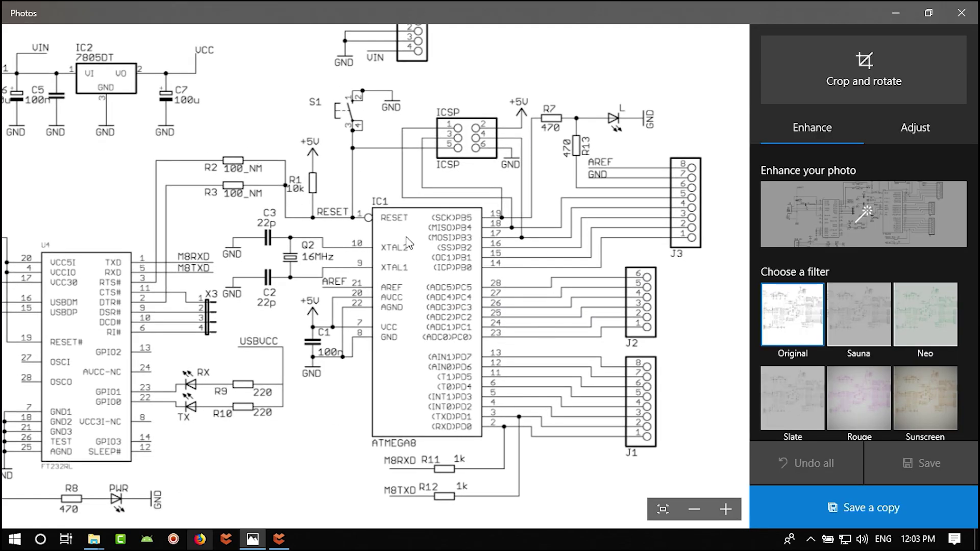
- Inspect the reference schematic's regulator and PWR_SEL area in Photos, then return to CircuitMaker
left_click_drag(408, 244, 556, 352)
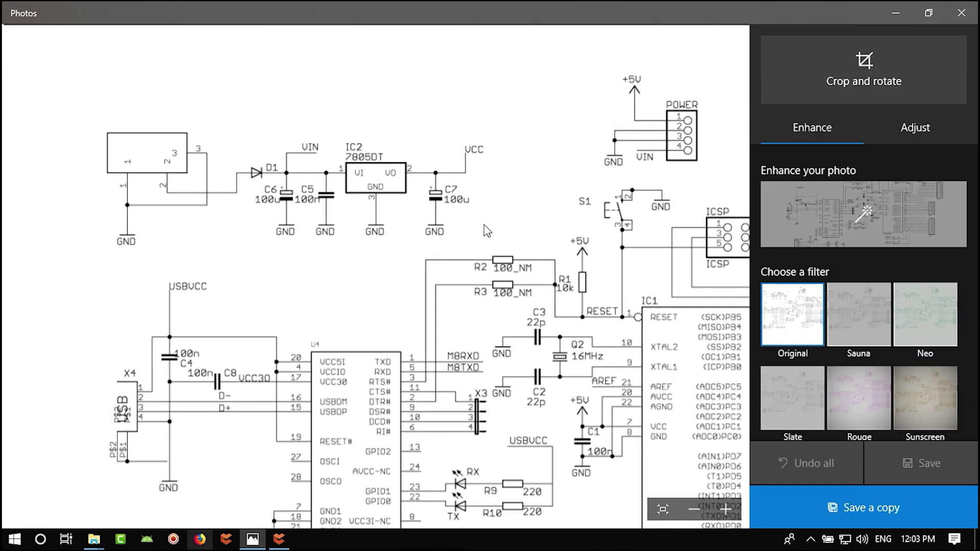
scroll(478, 253, "down", 5)
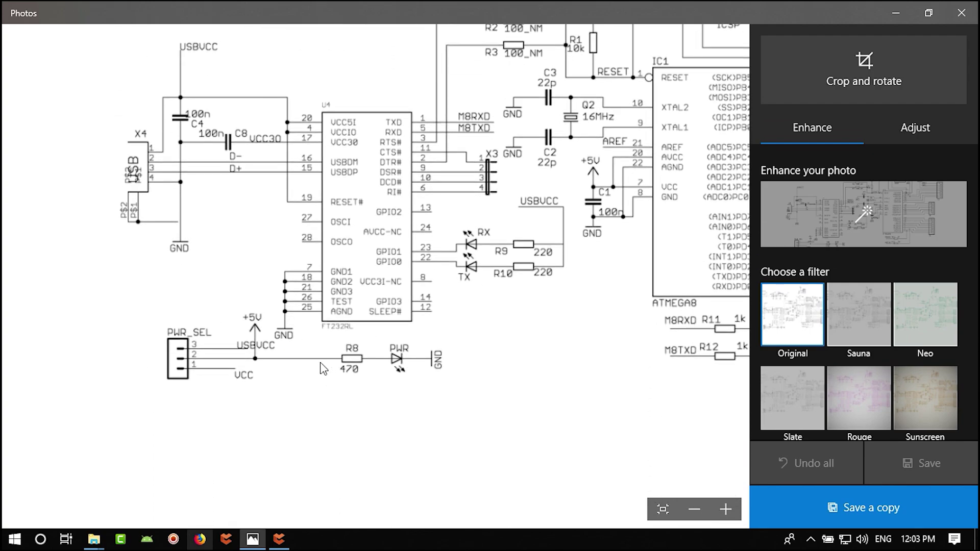
left_click_drag(195, 242, 214, 329)
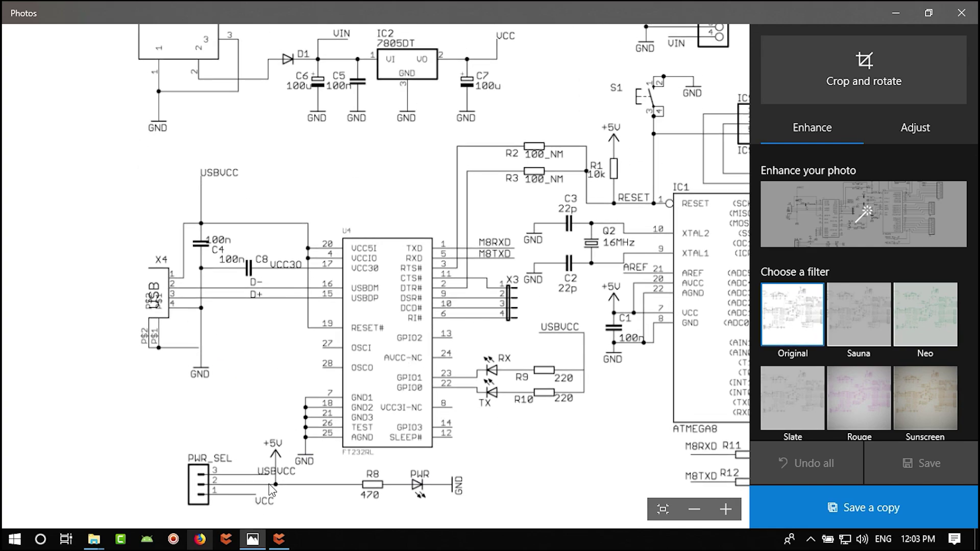
scroll(301, 415, "up", 3)
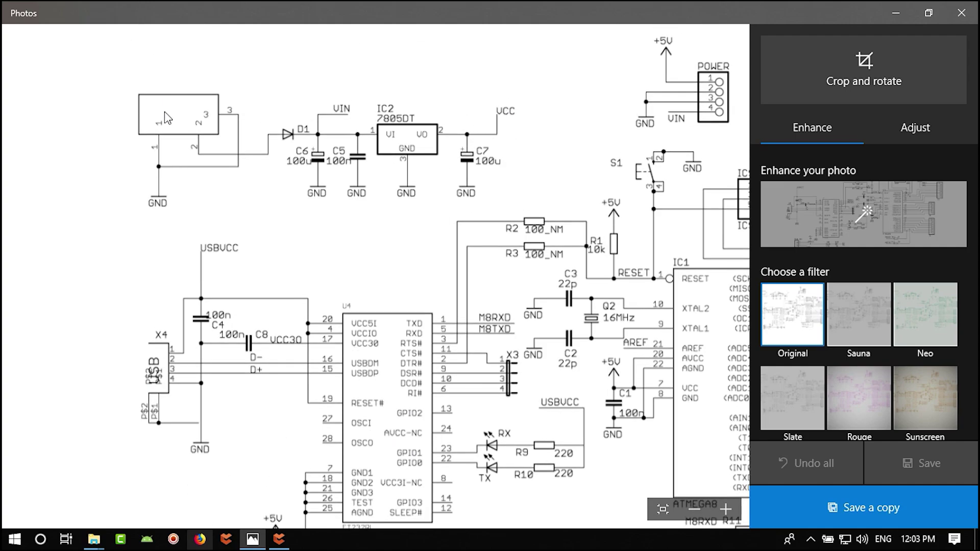
scroll(492, 382, "down", 7)
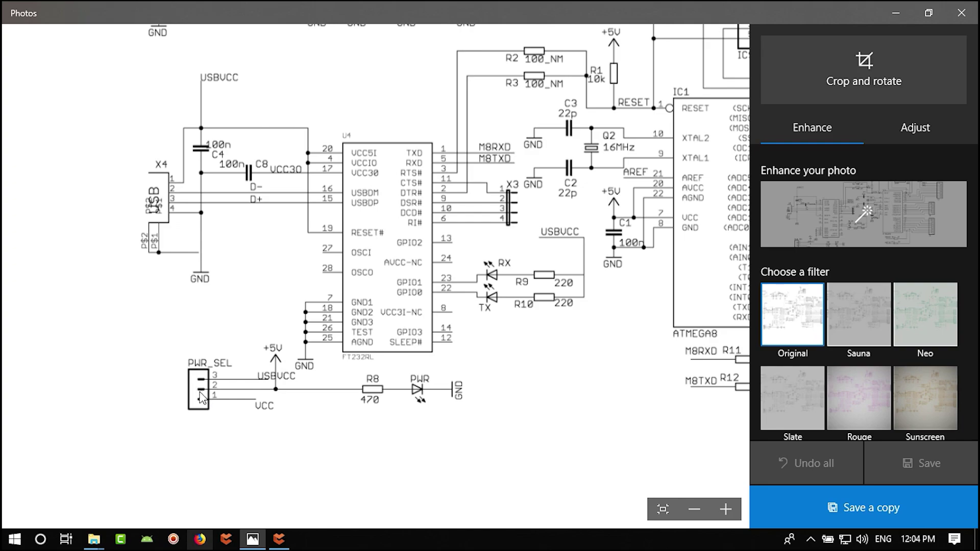
scroll(342, 224, "up", 4)
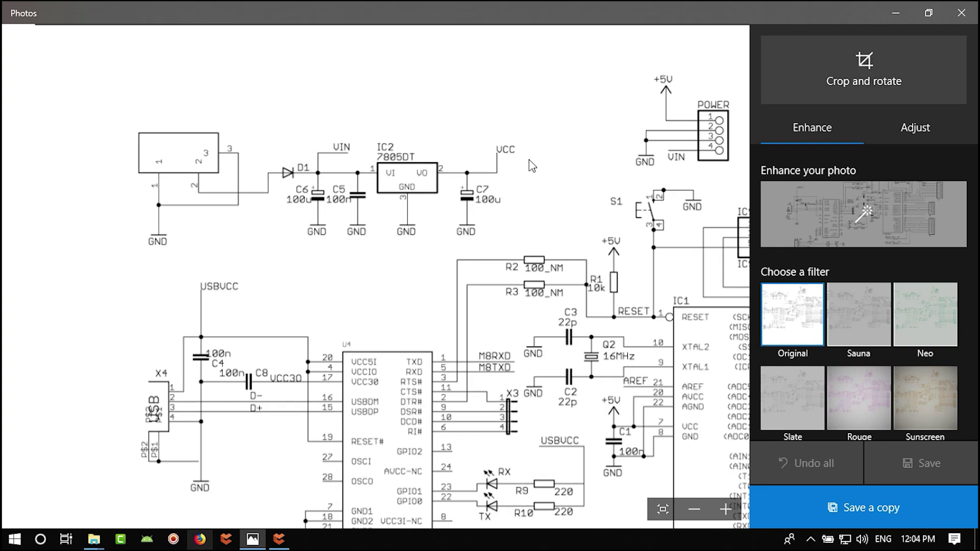
scroll(531, 164, "down", 3)
left_click(278, 540)
- Rename the +5 power port to VCC
scroll(471, 283, "up", 2)
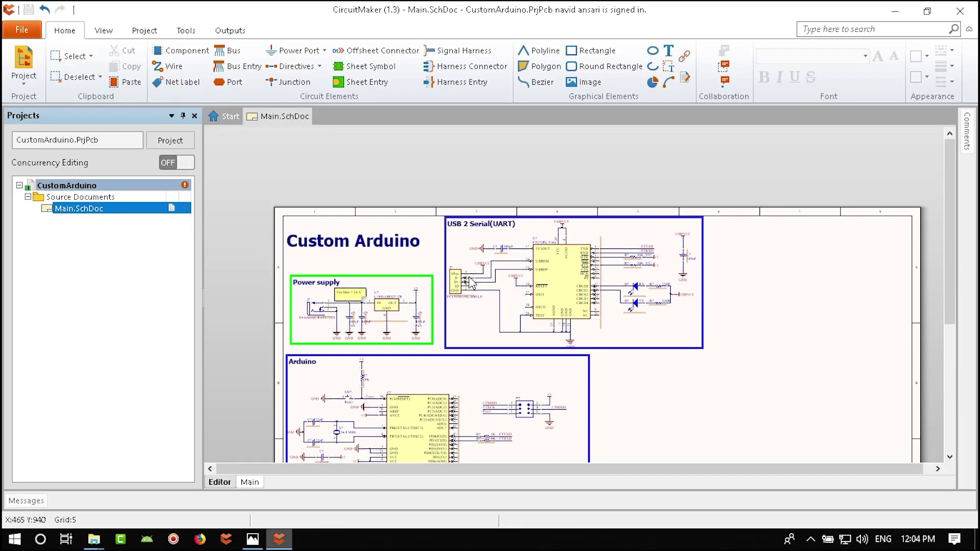
scroll(471, 282, "up", 5, "ctrl")
double_click(313, 329)
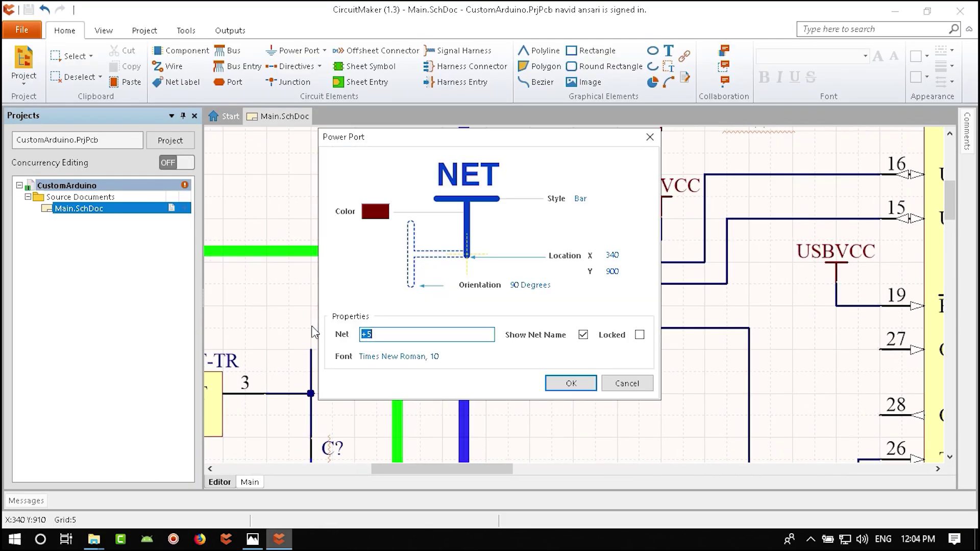
key("Return")
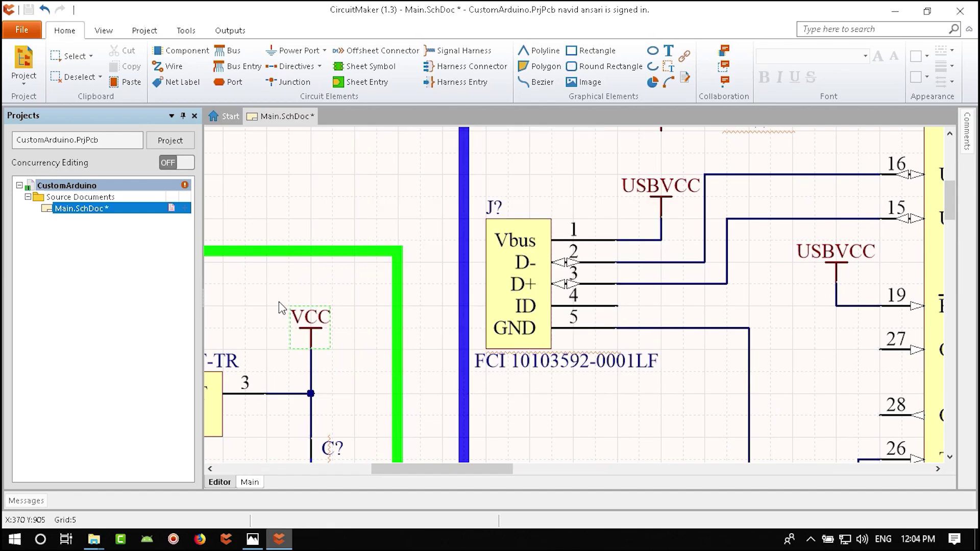
- Stretch the Power supply box's top edge upward, move its label to the new top, and show the parts library
scroll(462, 271, "down", 5)
right_click_drag(462, 271, 582, 212)
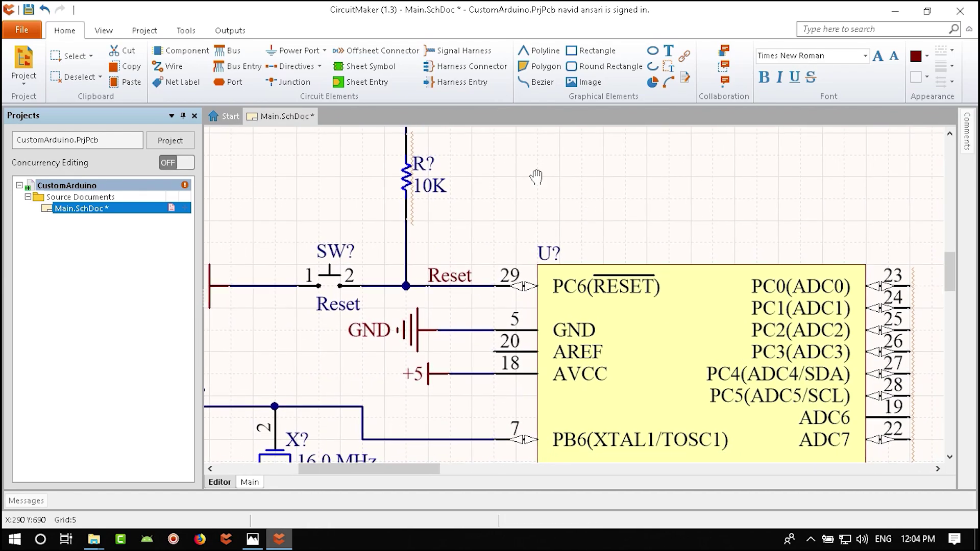
scroll(582, 212, "down", 4, "ctrl")
scroll(582, 212, "up", 3, "ctrl")
right_click_drag(480, 385, 559, 454)
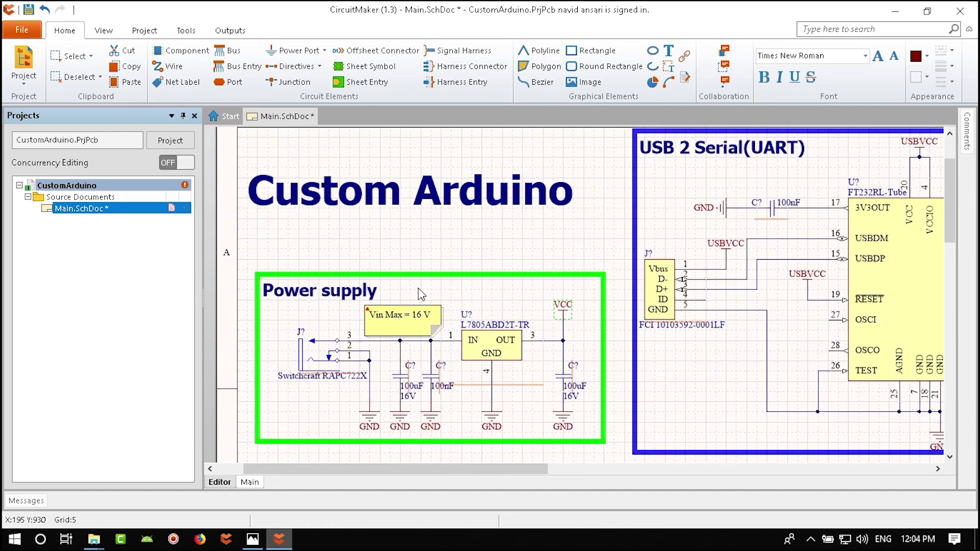
left_click_drag(434, 275, 434, 219)
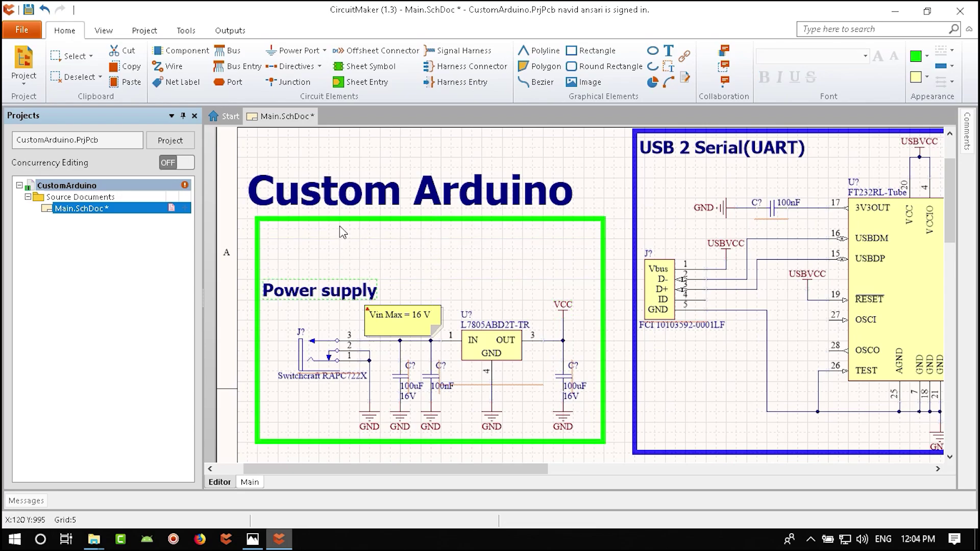
left_click_drag(340, 290, 340, 233)
left_click(460, 262)
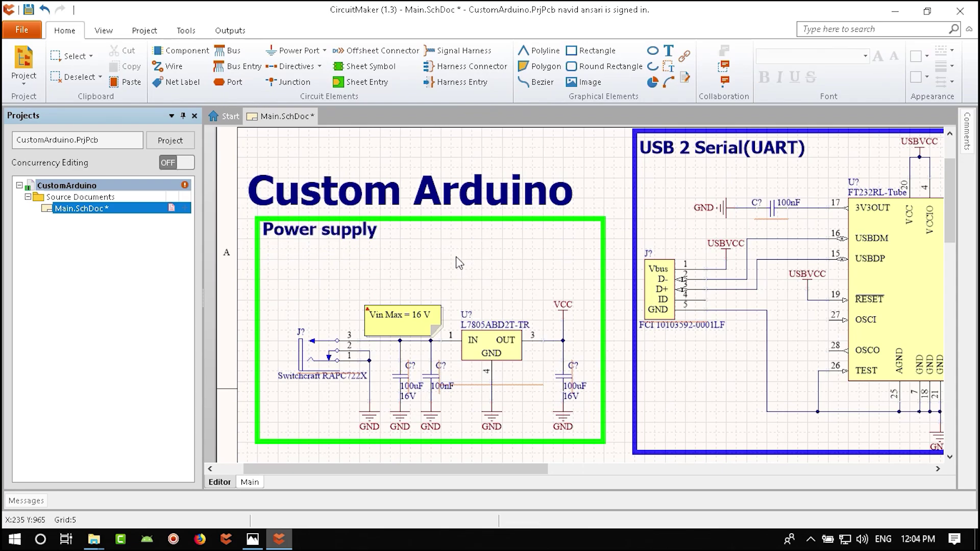
left_click(104, 30)
- Search the library for 3-pin headers and pick the TE Connectivity 826629-3 connector for placement
left_click(153, 66)
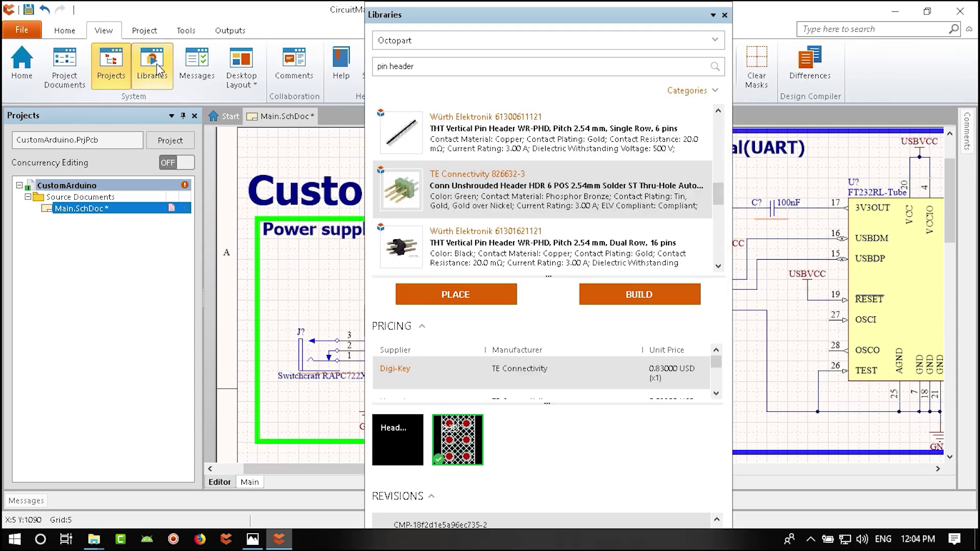
left_click(429, 66)
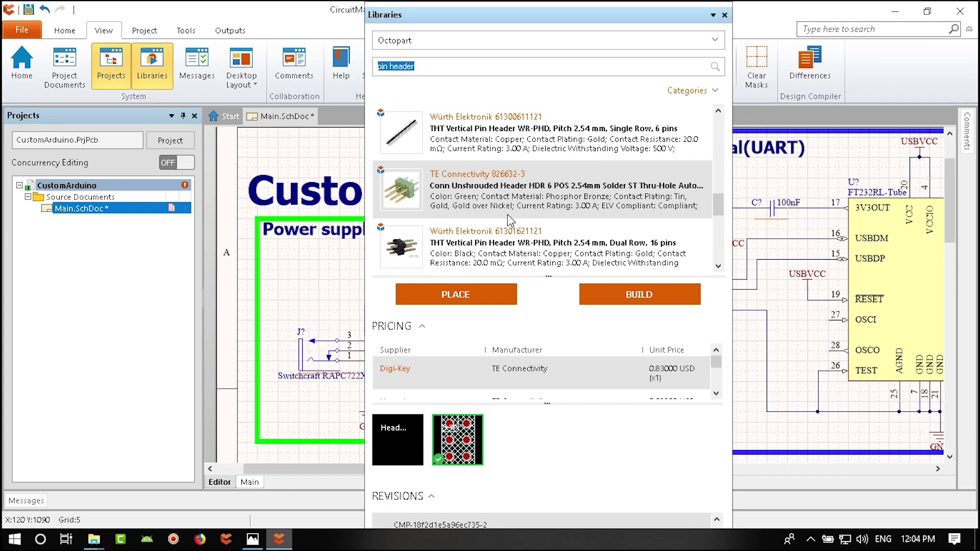
scroll(509, 221, "down", 3)
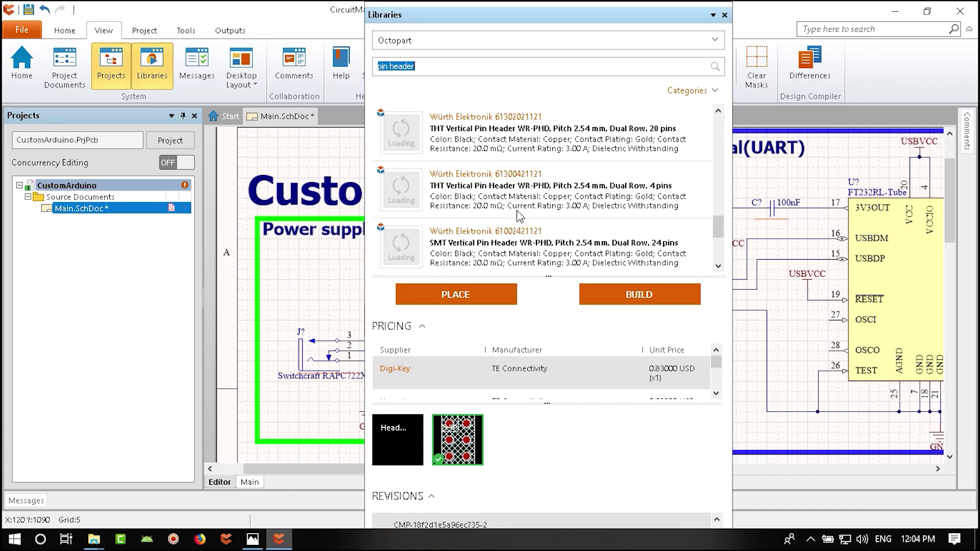
left_click(450, 66)
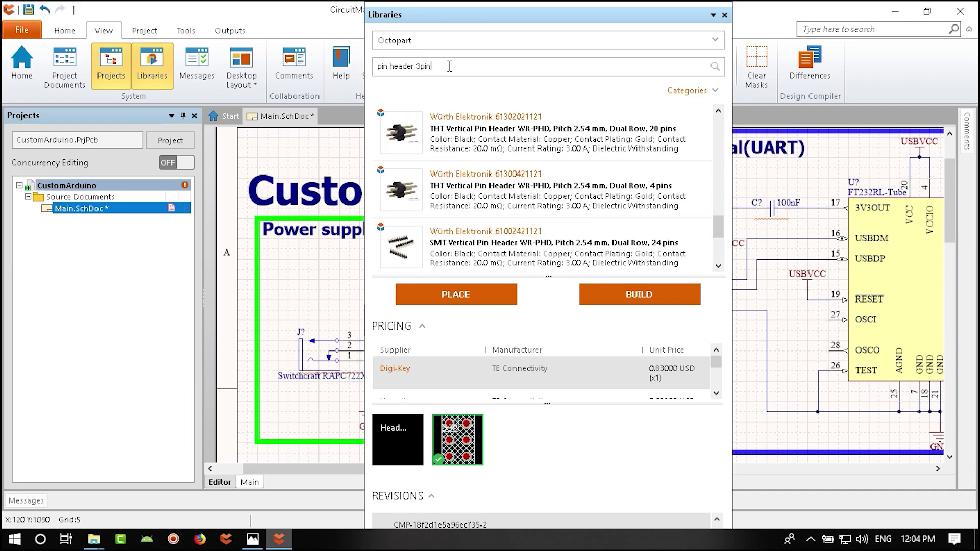
key("Return")
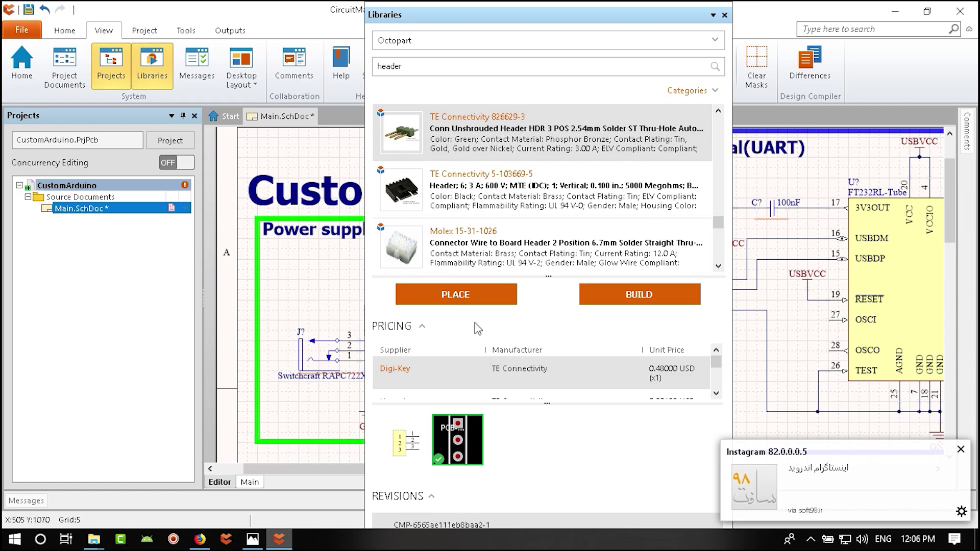
left_click(449, 295)
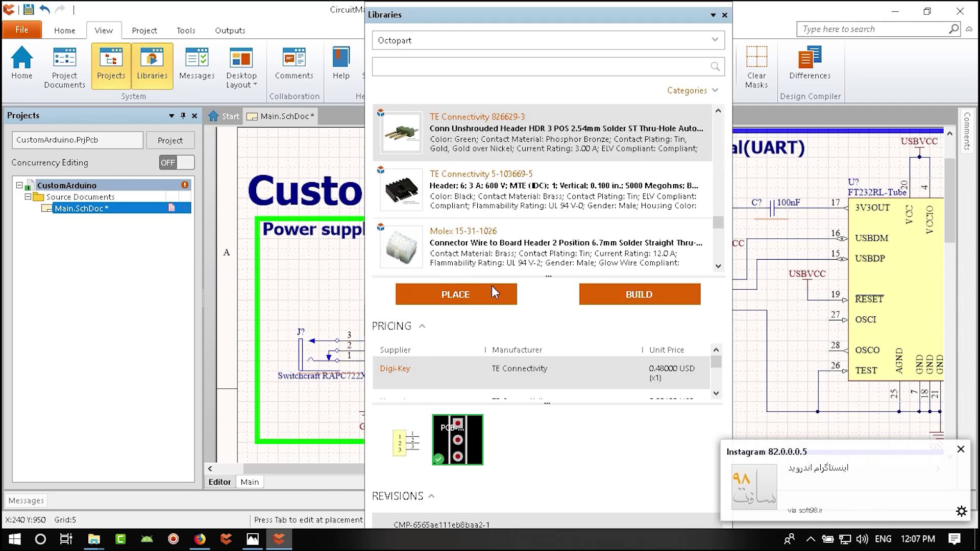
key("Escape")
- Drop the connector into the Power supply block and hide its part-number comment, leaving P?
left_click(726, 16)
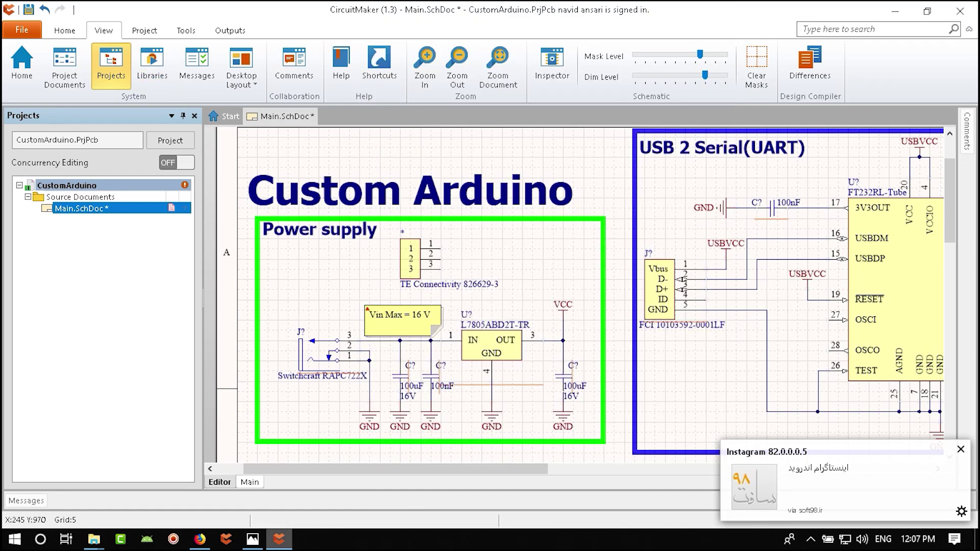
scroll(431, 311, "up", 6, "ctrl")
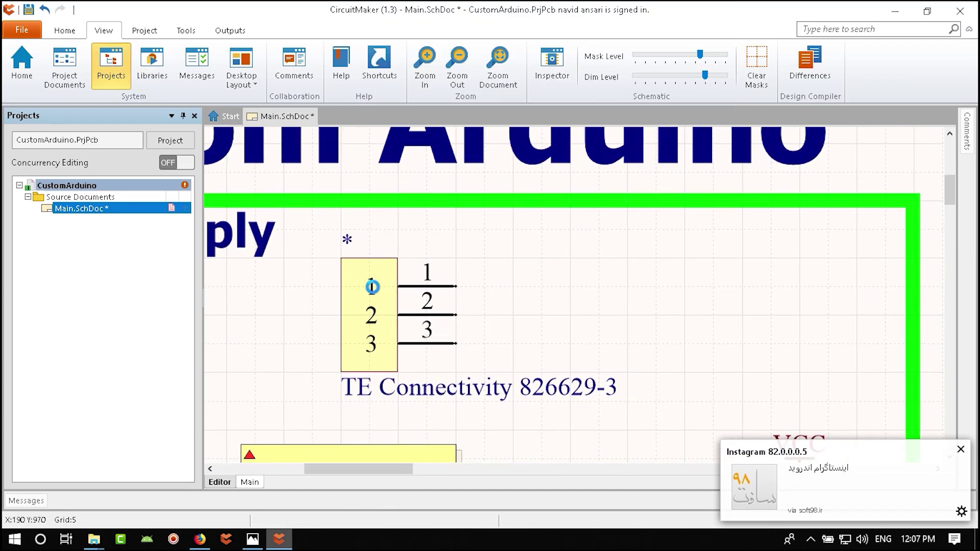
double_click(372, 287)
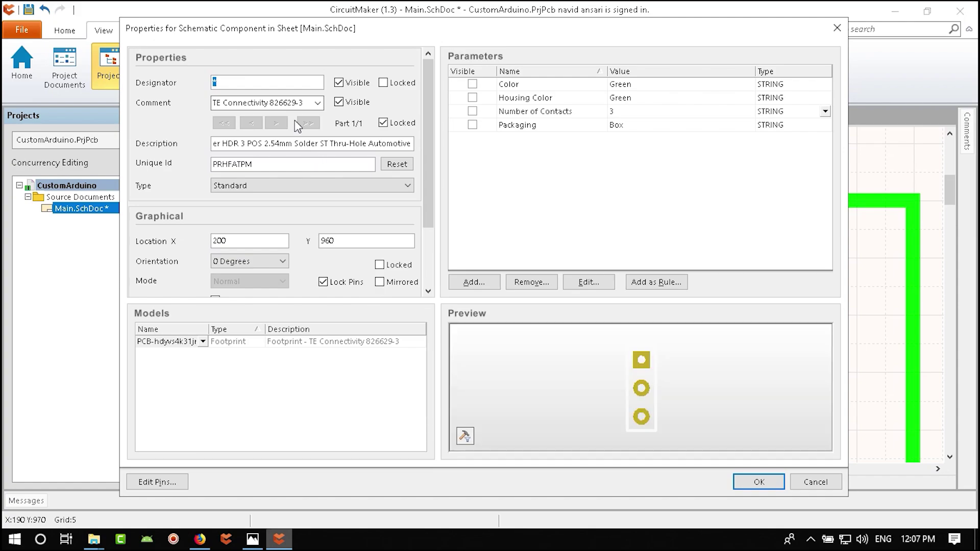
left_click(295, 103)
left_click(351, 104)
left_click(759, 482)
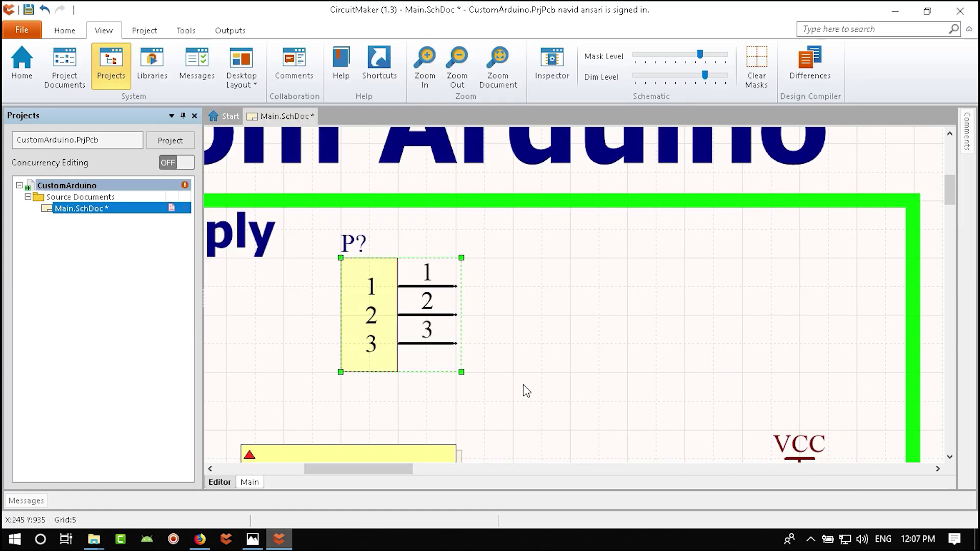
- Place a horizontal VCC power port level with the connector's pin 3
right_click_drag(525, 390, 589, 370)
scroll(698, 403, "down", 4, "ctrl")
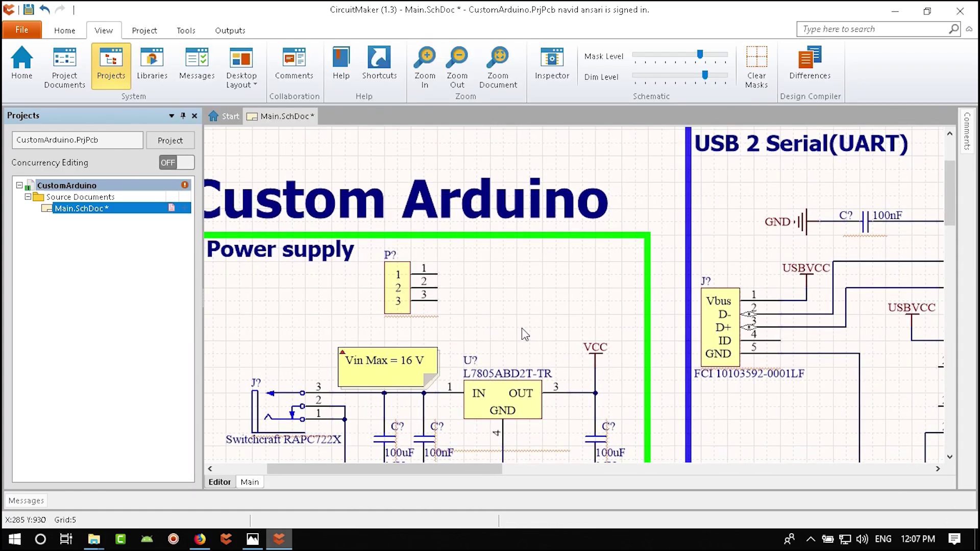
scroll(575, 330, "up", 2, "ctrl")
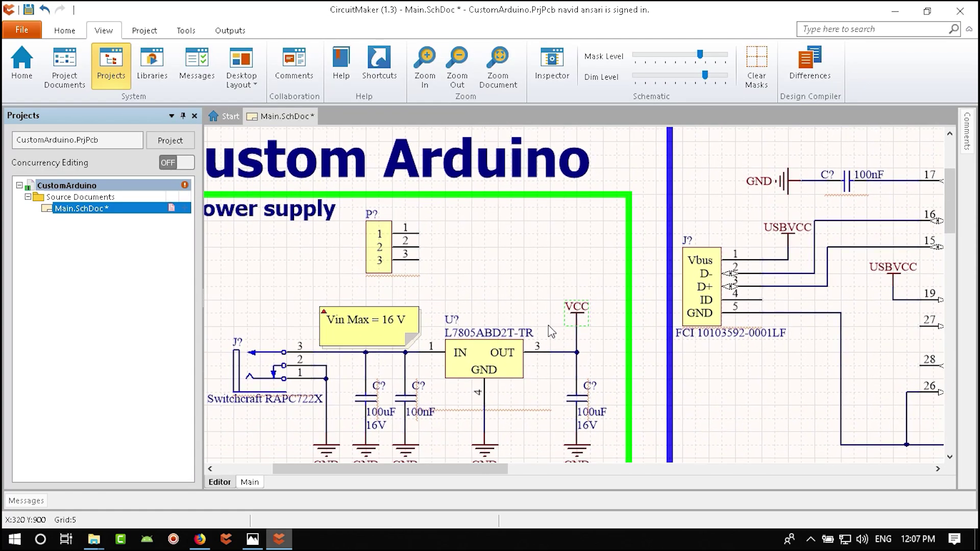
scroll(551, 332, "up", 1)
scroll(427, 322, "up", 3, "ctrl")
key("ctrl+v")
key("space")
key("space")
key("space")
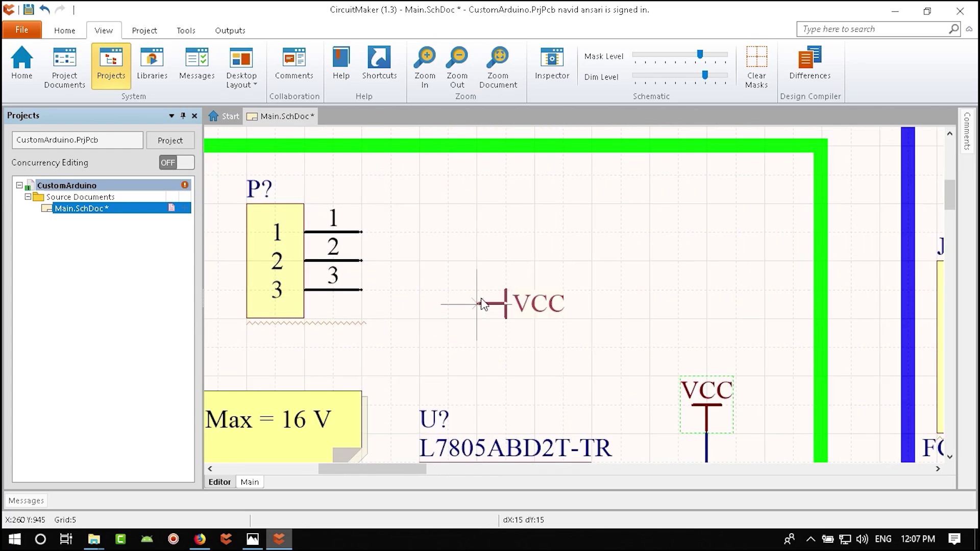
left_click(536, 290)
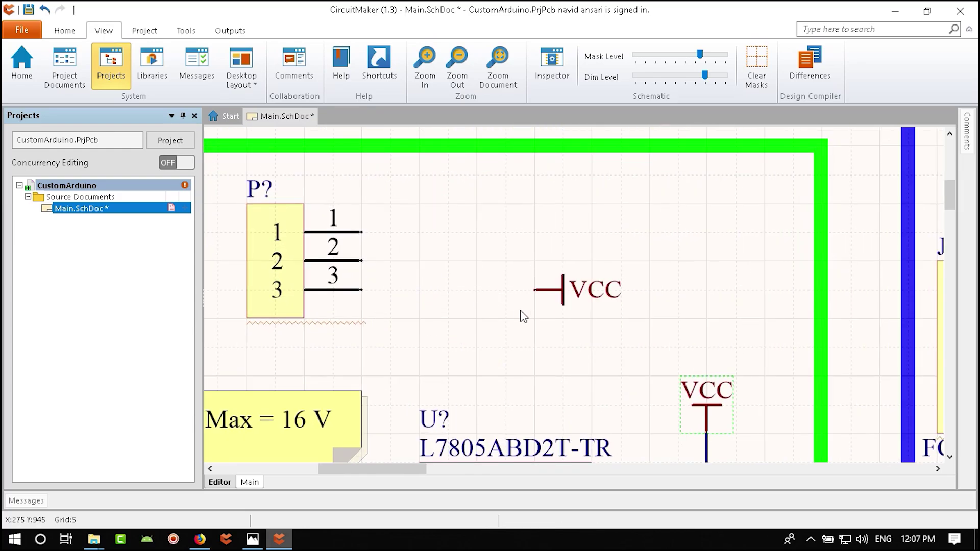
- Start a horizontal USBVCC power port beside the connector
scroll(531, 347, "down", 3, "ctrl")
scroll(522, 351, "down", 3)
scroll(521, 351, "down", 2, "ctrl")
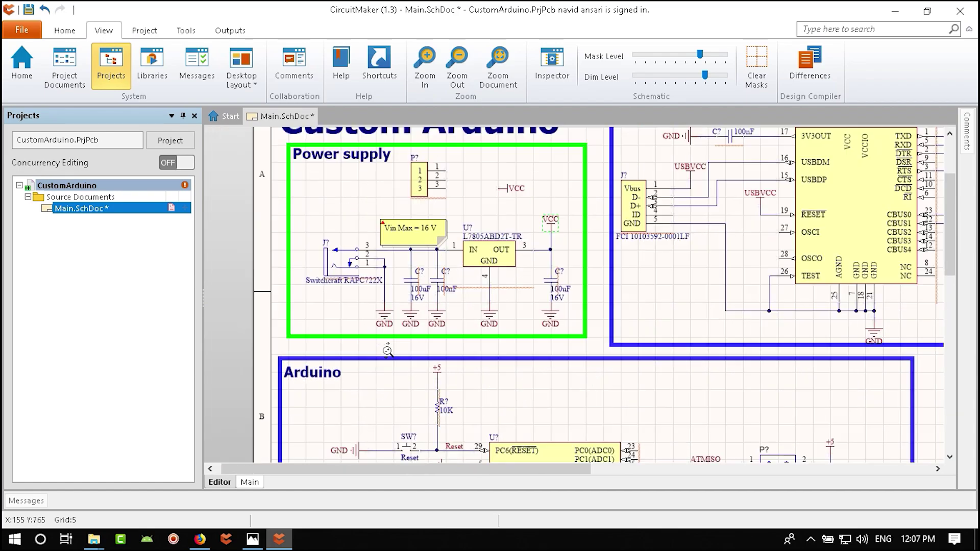
scroll(541, 306, "down", 5)
right_click_drag(563, 271, 493, 312)
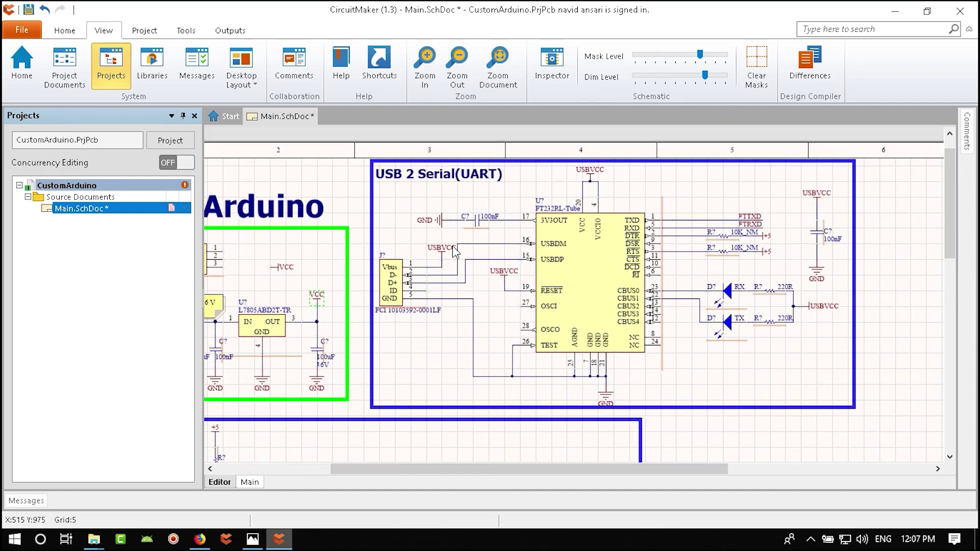
scroll(455, 251, "up", 3, "ctrl")
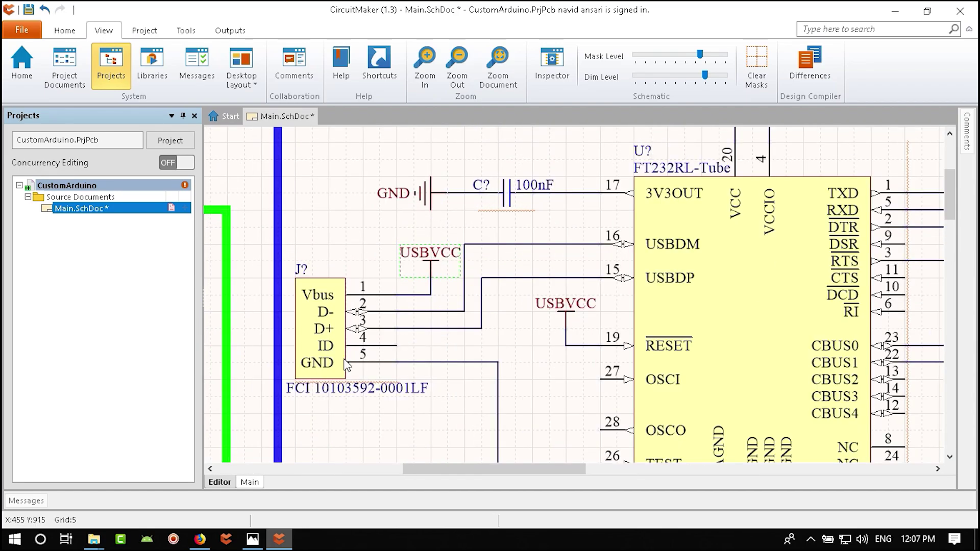
right_click_drag(347, 365, 834, 371)
key("ctrl+v")
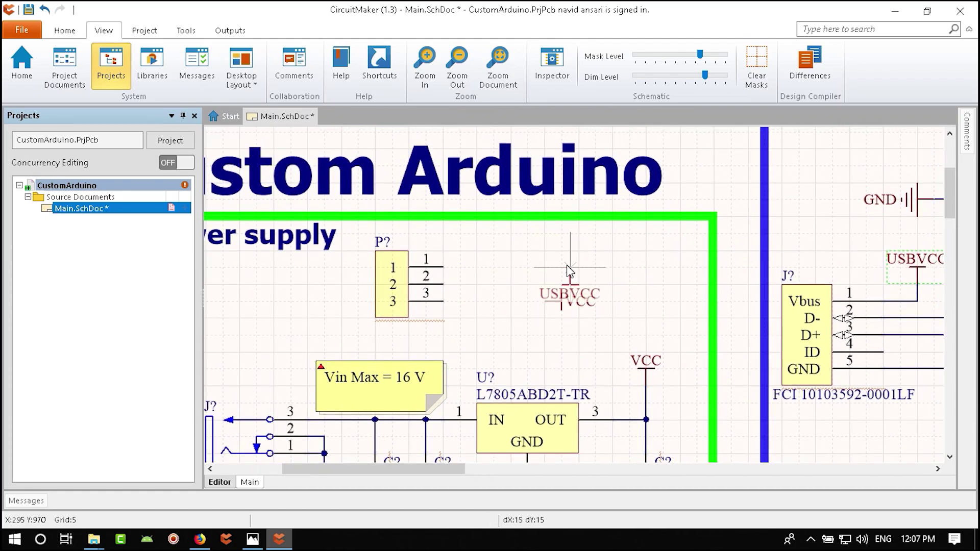
key("space")
- Place the USBVCC port at pin 1 and wire USBVCC to pin 1 and VCC to pin 3
left_click(546, 268)
scroll(487, 278, "up", 1, "ctrl")
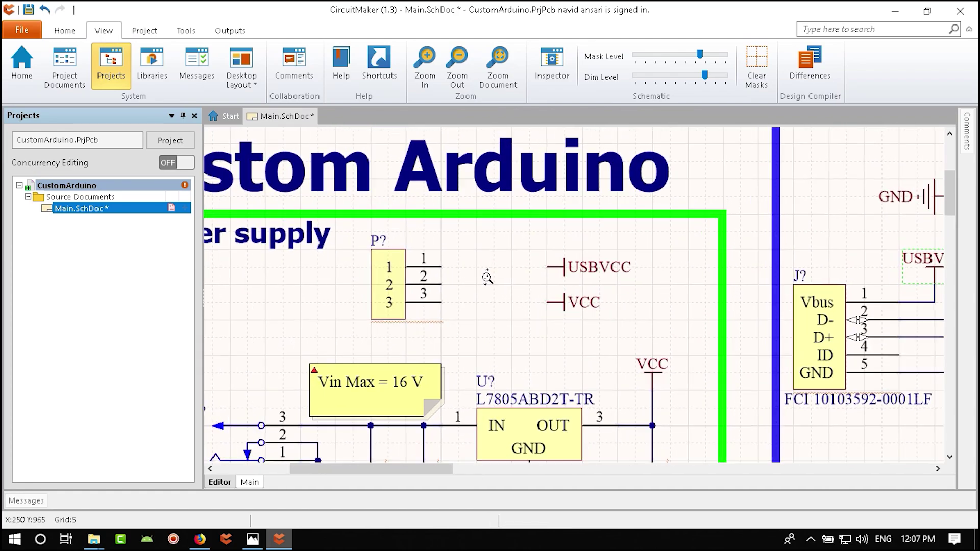
scroll(487, 278, "up", 2, "ctrl")
left_click(65, 30)
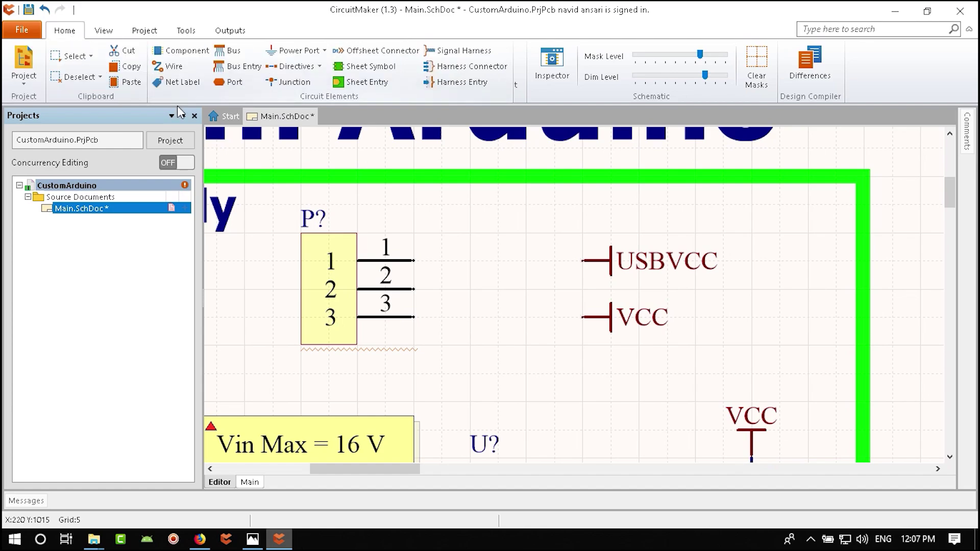
left_click(168, 66)
left_click(583, 261)
left_click(415, 261)
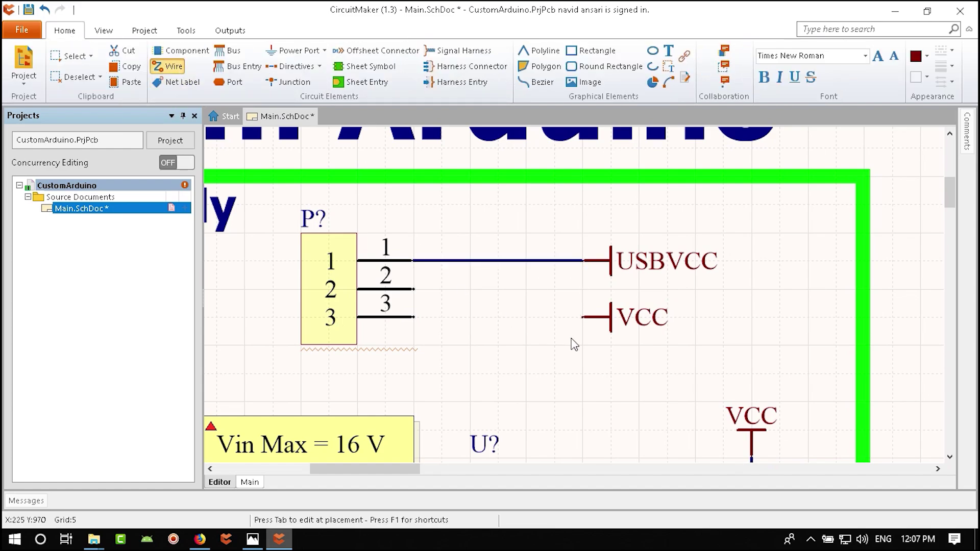
left_click(583, 317)
left_click(416, 317)
key("Escape")
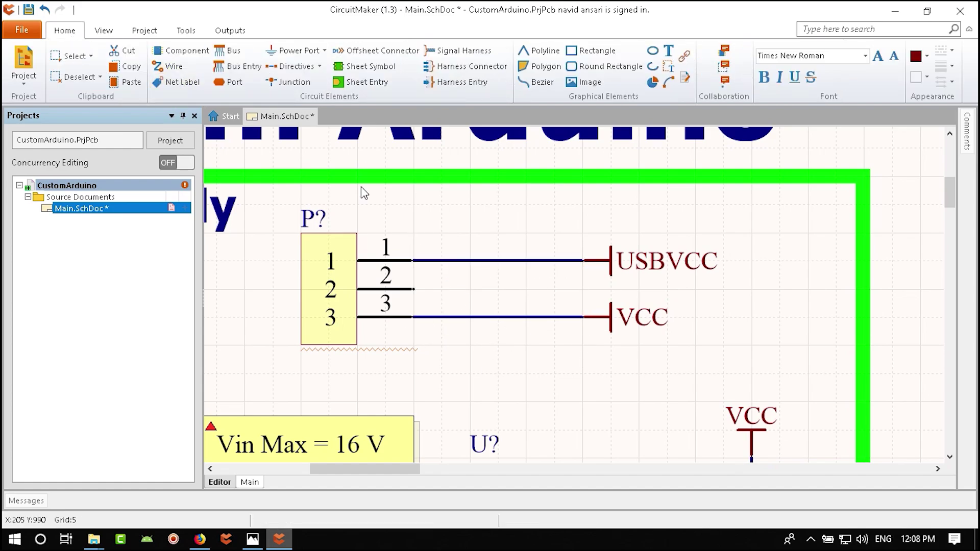
- Place a rotated +5 power port on pin 2 of P?
left_click(174, 82)
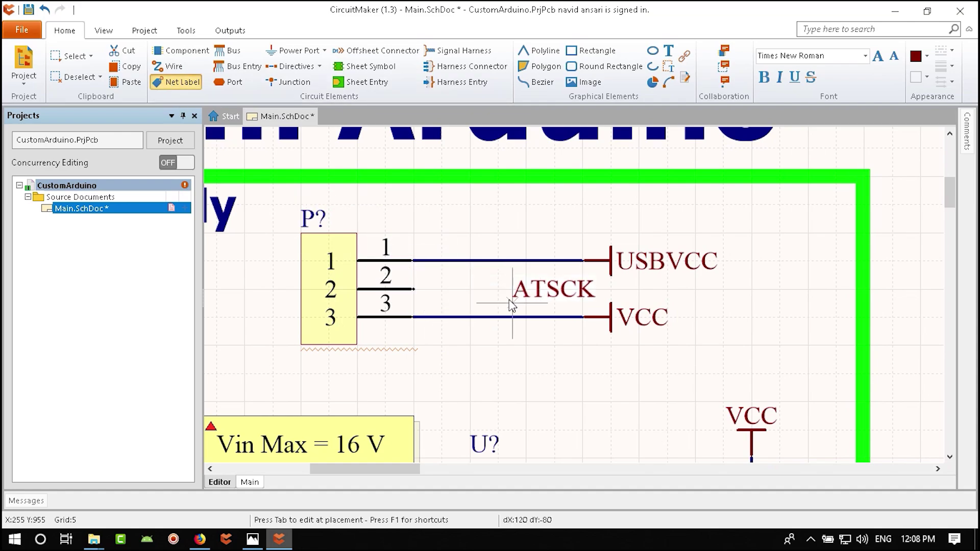
key("Escape")
left_click(300, 50)
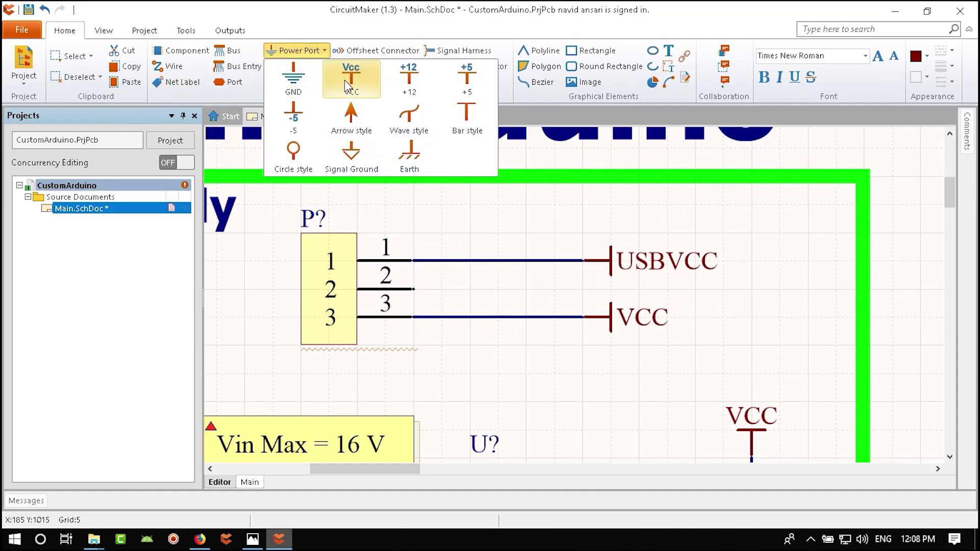
left_click(466, 77)
key("space")
key("space")
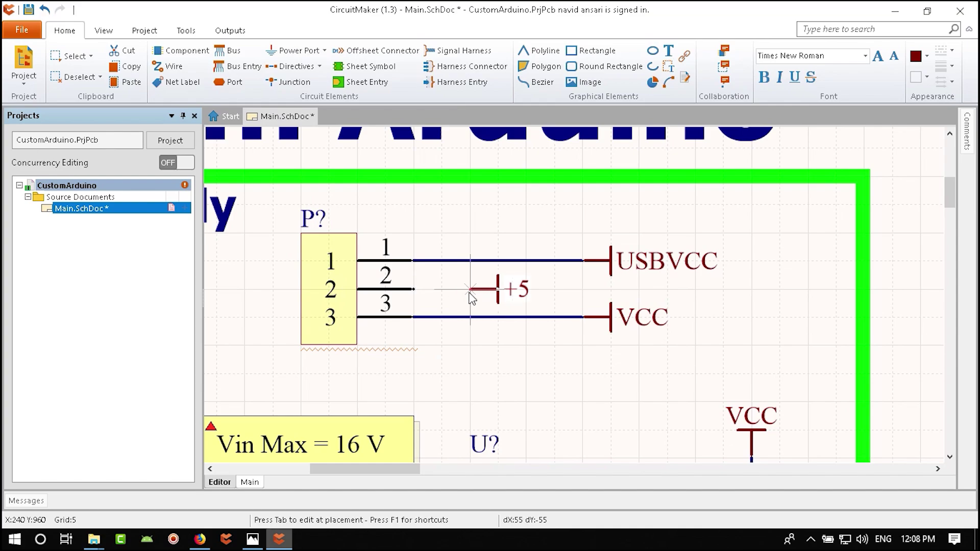
left_click(470, 290)
key("Escape")
- Zoom out and save the schematic with Ctrl+S
scroll(170, 74, "down", 1)
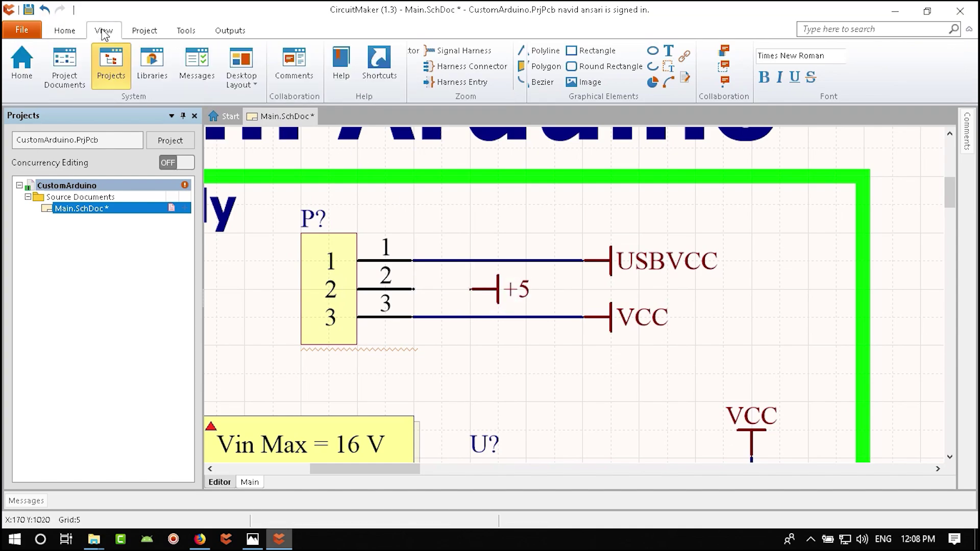
scroll(170, 72, "up", 1)
left_click(170, 67)
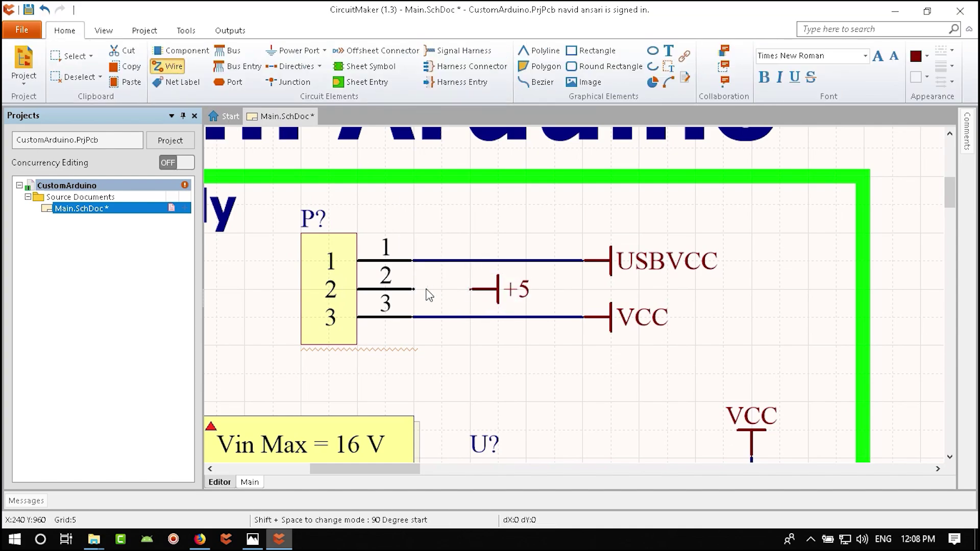
key("Escape")
scroll(499, 363, "down", 2, "ctrl")
scroll(499, 363, "down", 2, "ctrl")
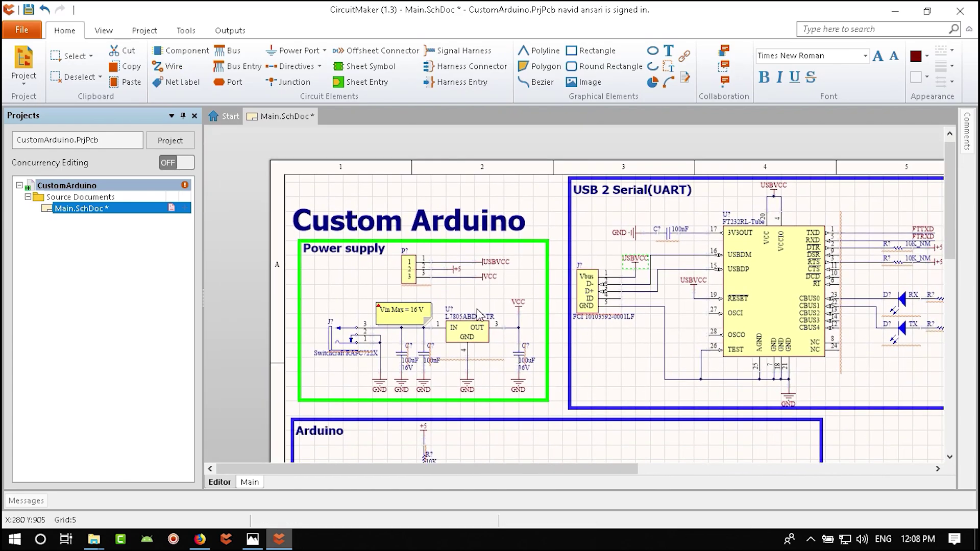
key("ctrl+s")
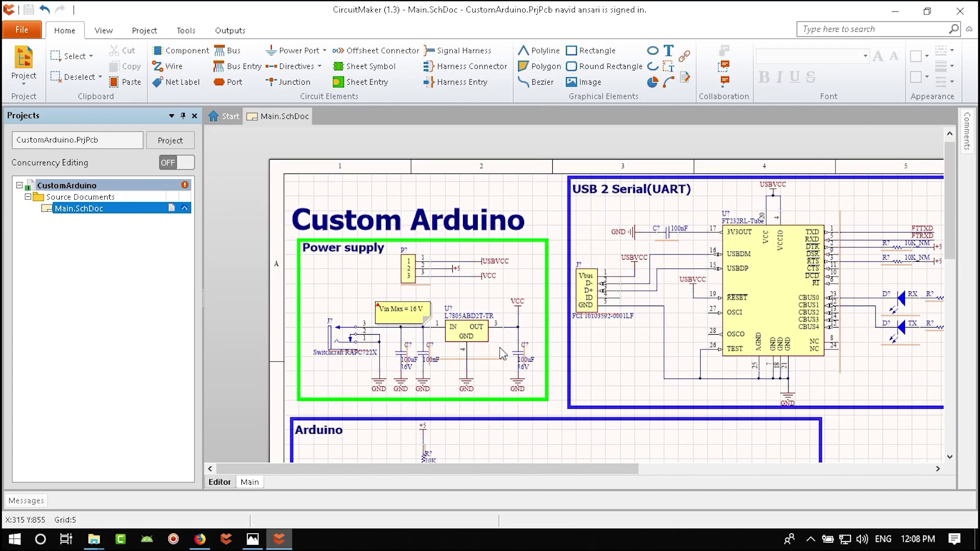
- Look over the wired P? header, check the reference schematic in Photos, then return to CircuitMaker
scroll(431, 273, "up", 1, "ctrl")
scroll(432, 273, "up", 2, "ctrl")
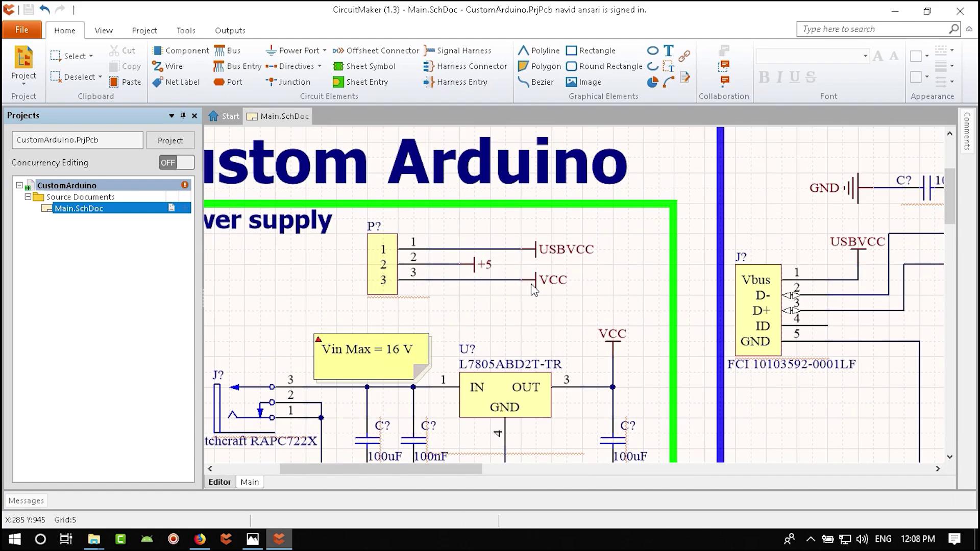
scroll(572, 327, "down", 1)
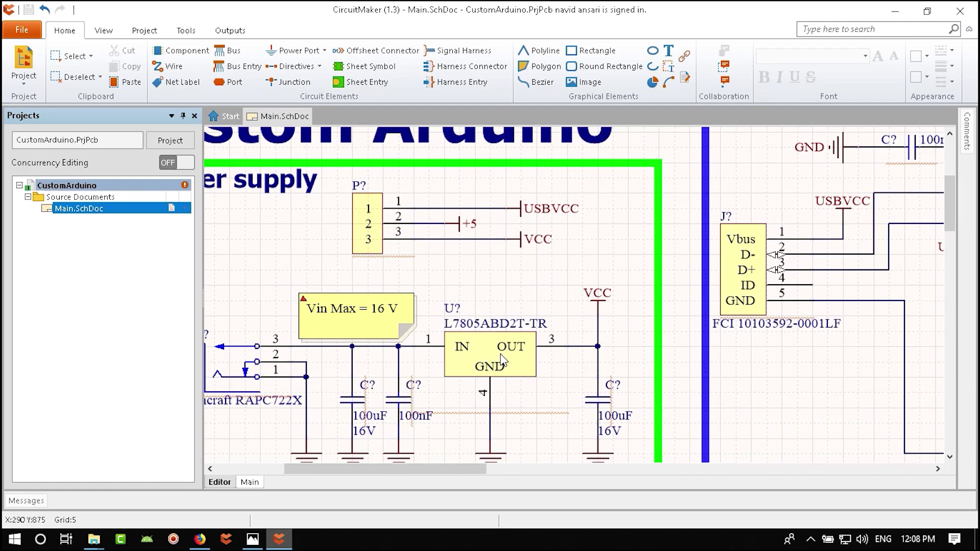
scroll(461, 350, "up", 2)
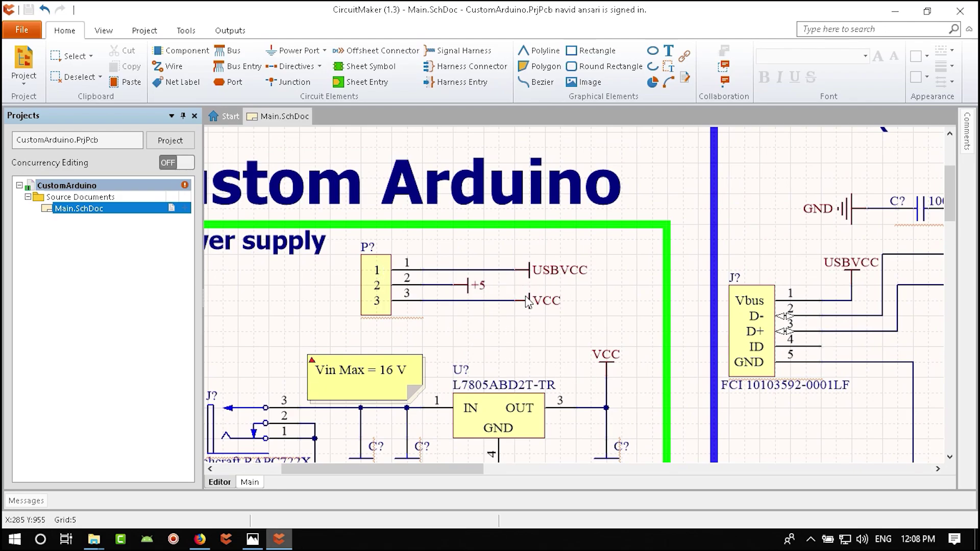
scroll(528, 301, "down", 5, "ctrl")
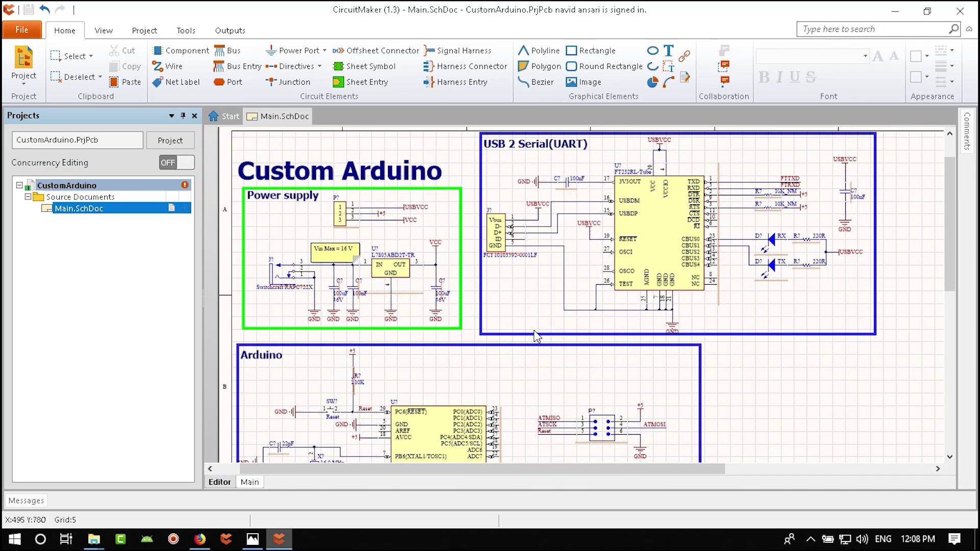
left_click(253, 540)
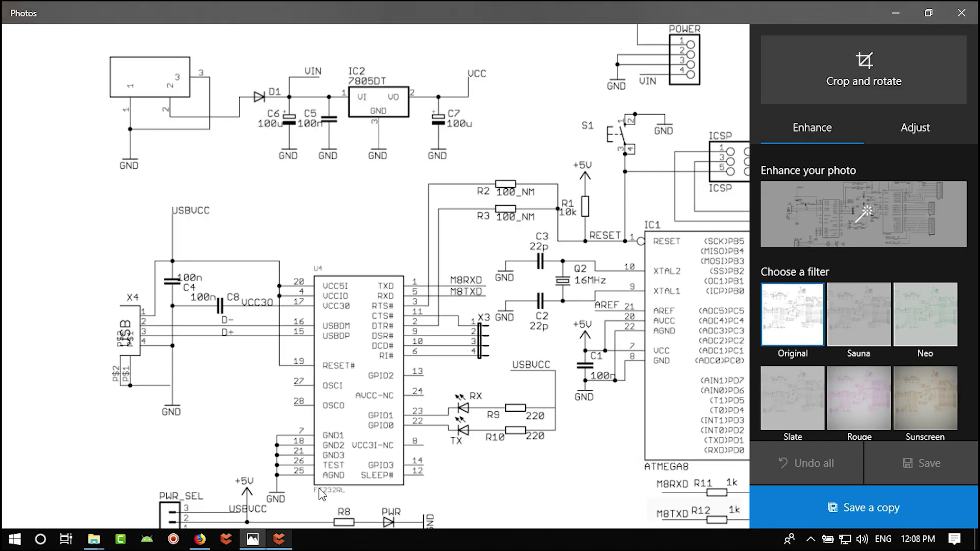
scroll(403, 456, "down", 3)
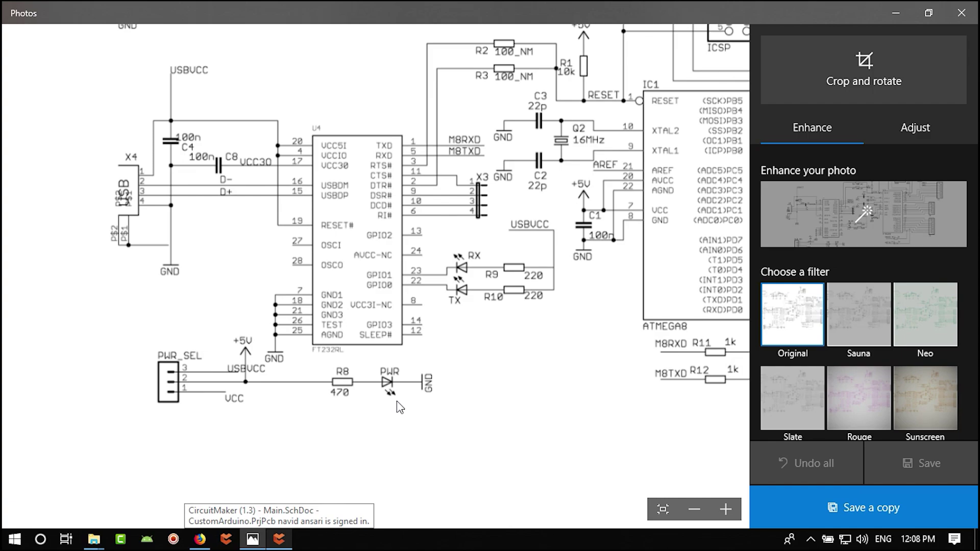
left_click(279, 539)
- Select the 470R resistor, TX LED and GND group in the Arduino block
scroll(580, 374, "right", 5)
scroll(581, 374, "down", 5)
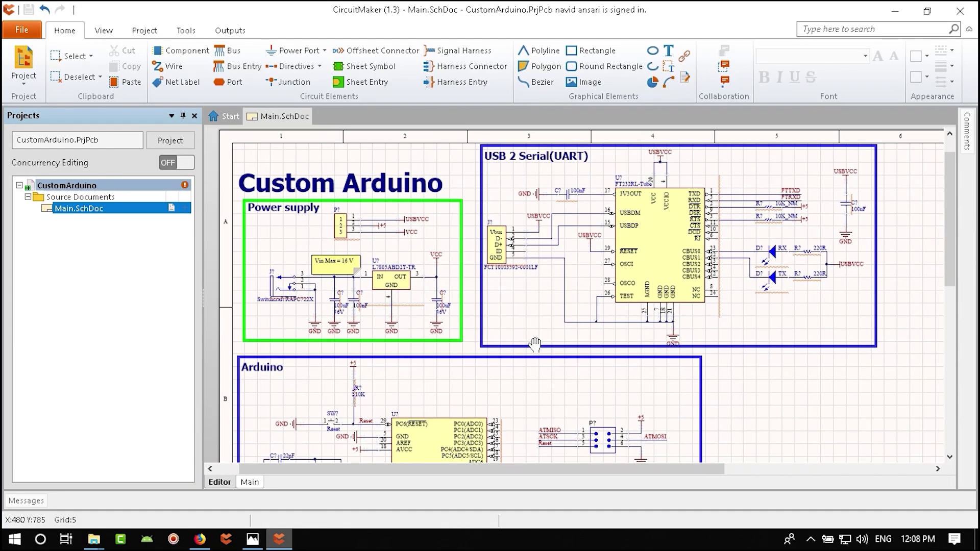
scroll(616, 424, "left", 5)
scroll(614, 424, "down", 3)
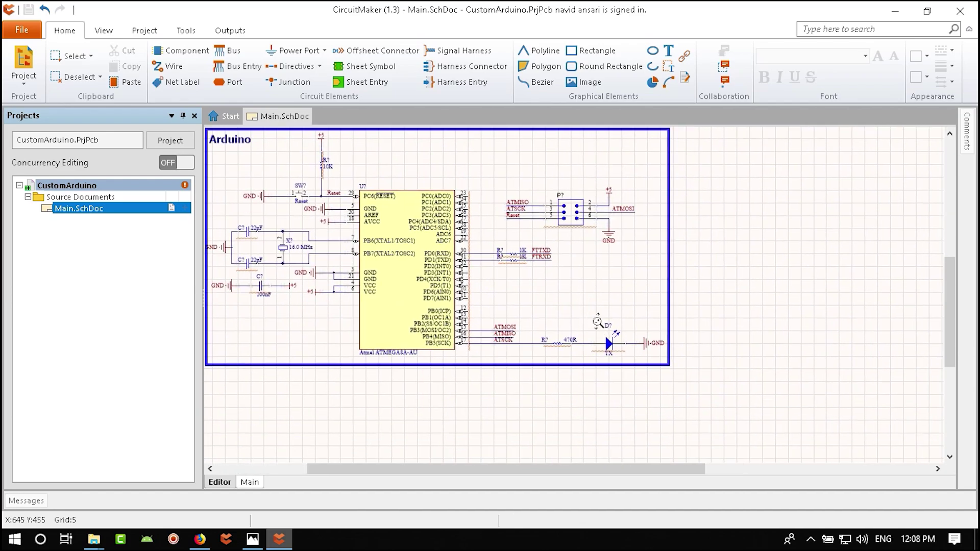
scroll(598, 322, "up", 3, "ctrl")
left_click_drag(504, 411, 678, 361)
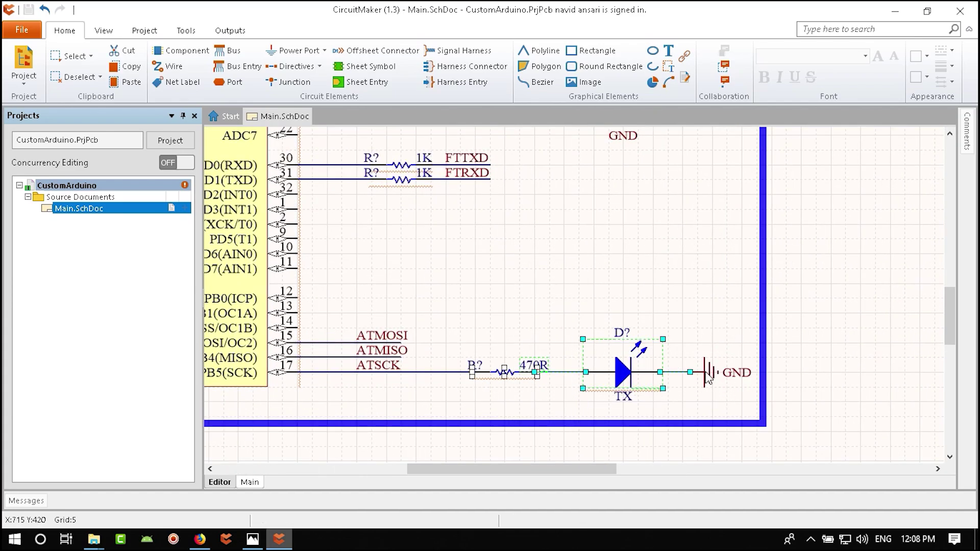
left_click(506, 375)
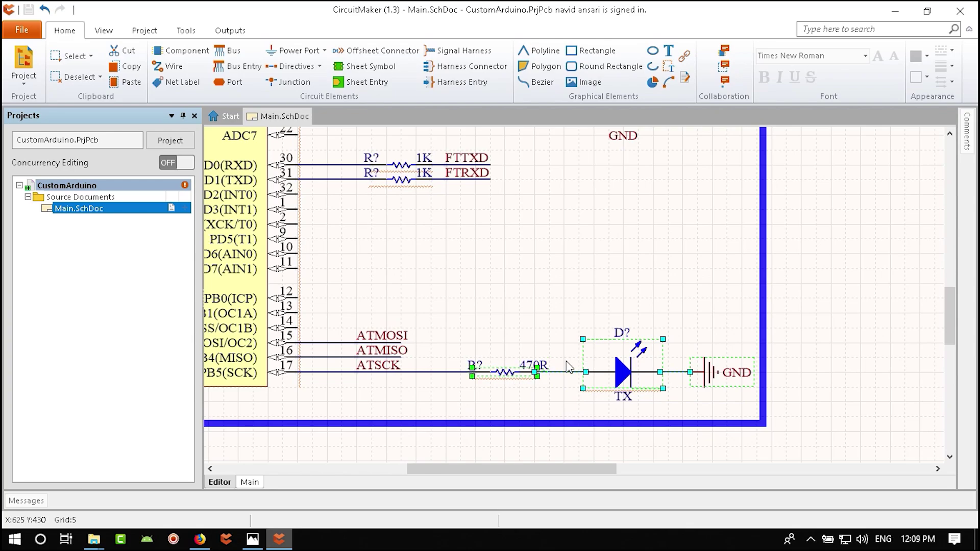
scroll(552, 376, "down", 5, "ctrl")
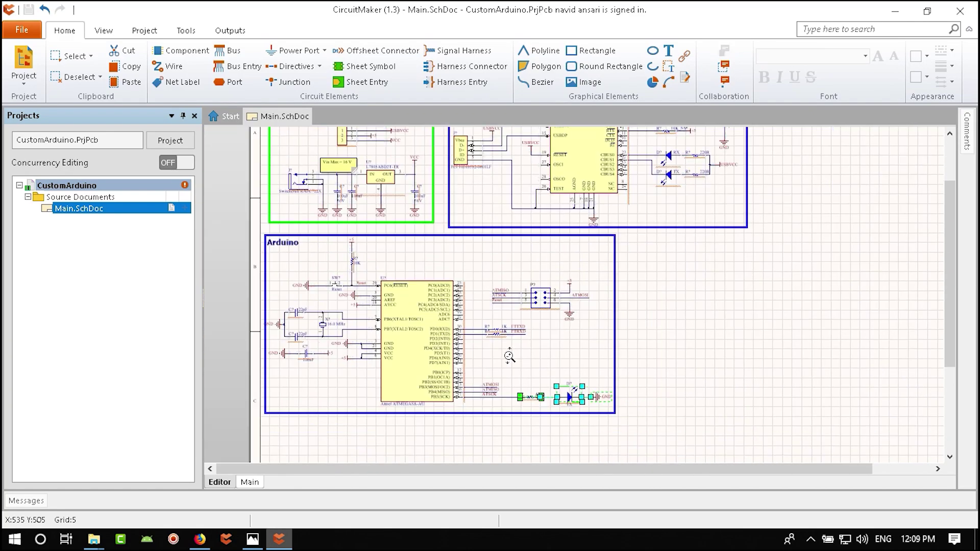
scroll(429, 308, "up", 5, "ctrl")
- Paste a rotated copy of the group inside the Power supply block
key("ctrl+v")
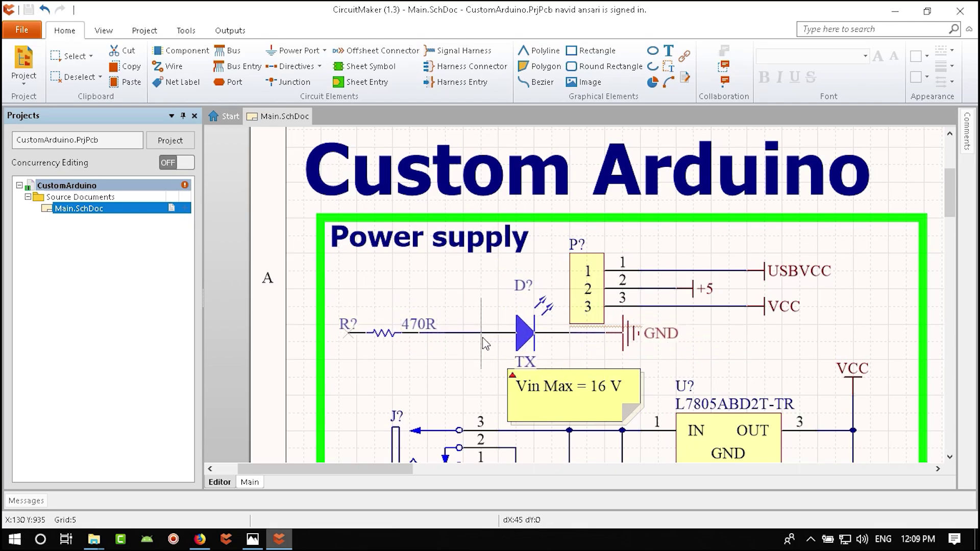
key("space")
scroll(337, 331, "down", 6)
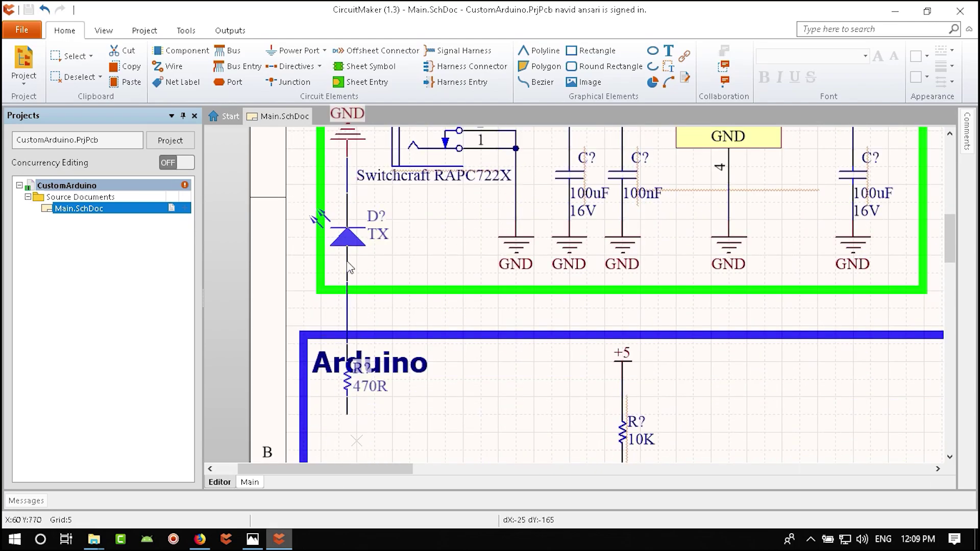
scroll(331, 231, "up", 5)
key("space")
key("space")
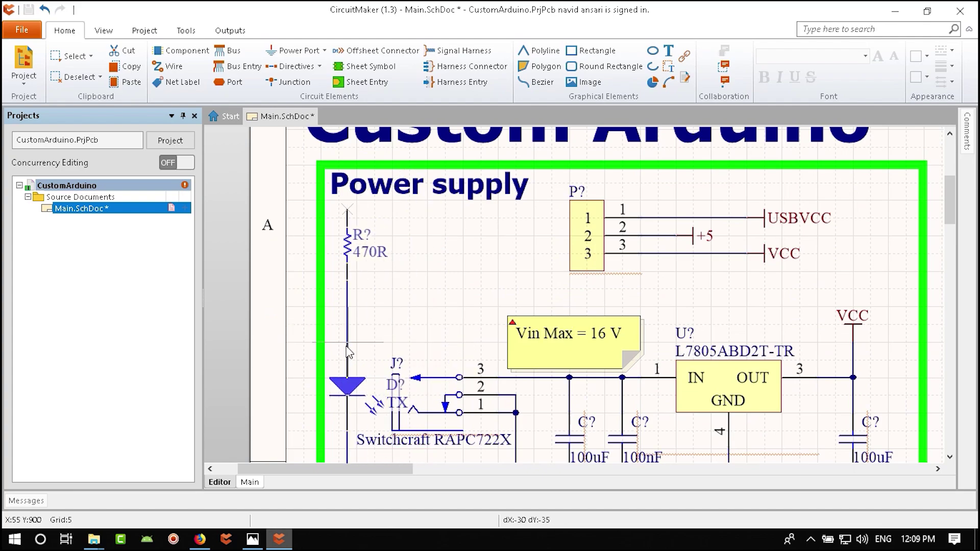
left_click(345, 340)
- Widen the green Power supply frame to make room for the new branch
left_click(319, 342)
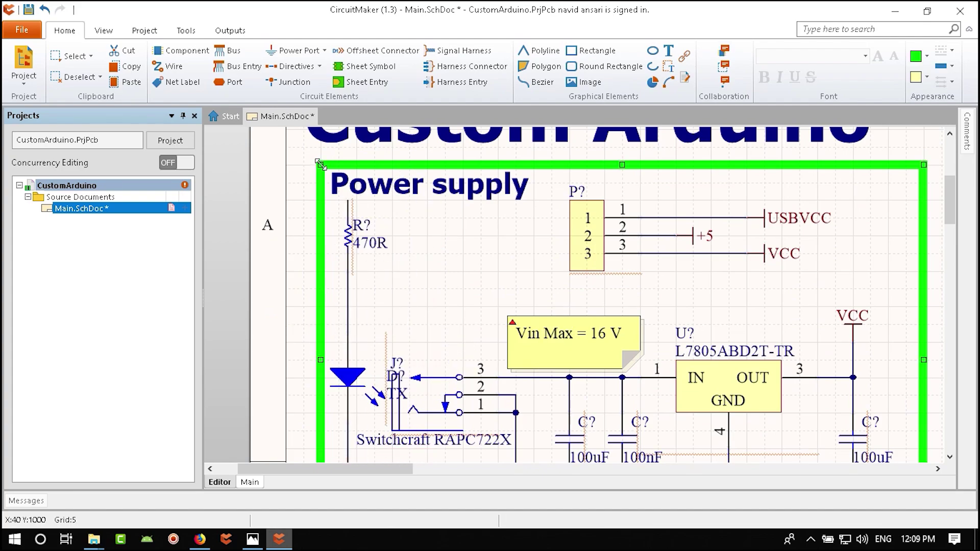
left_click_drag(319, 164, 293, 164)
right_click_drag(433, 271, 502, 209)
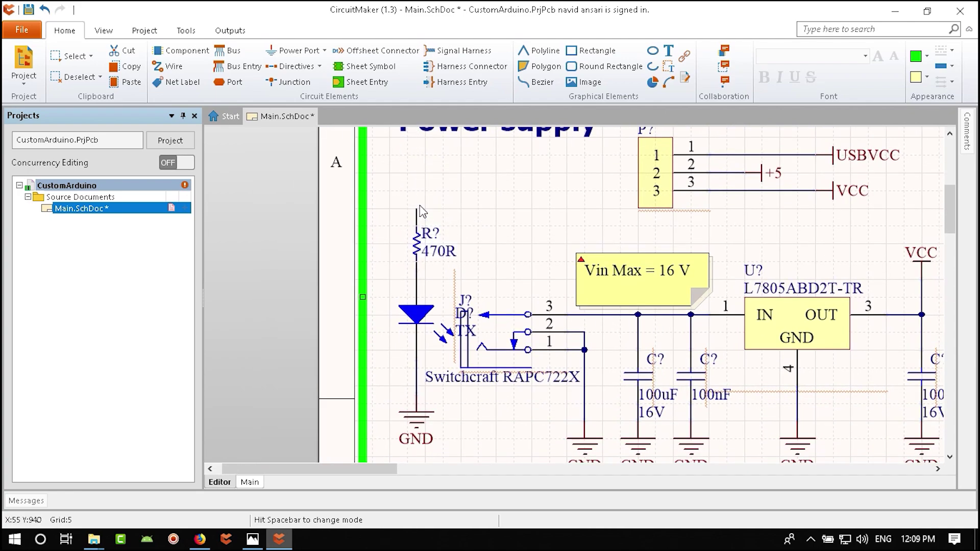
right_click_drag(463, 425, 522, 408)
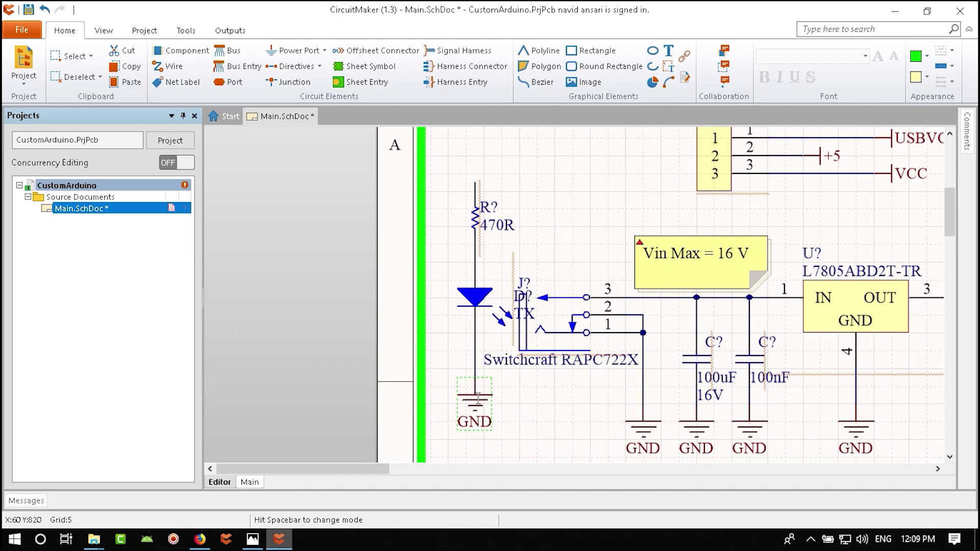
right_click_drag(554, 405, 560, 446)
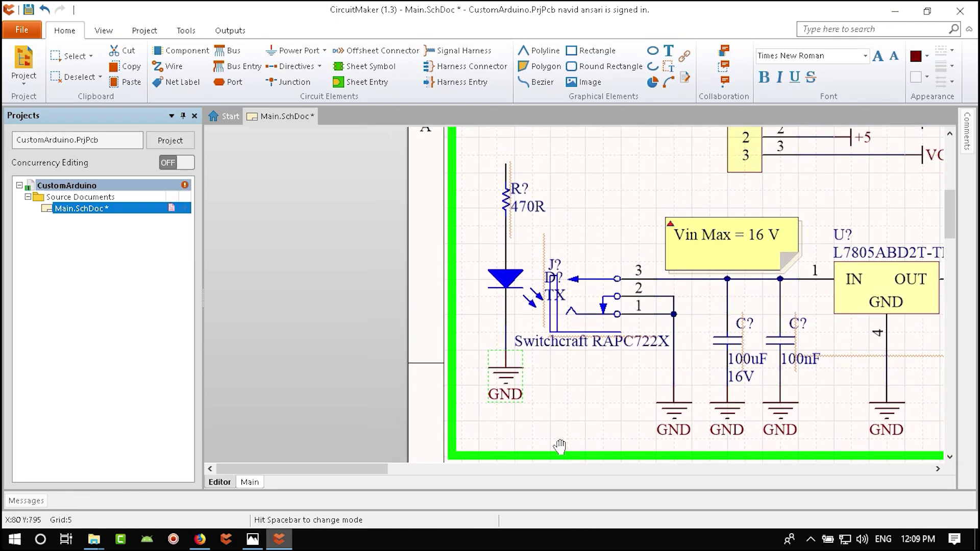
scroll(565, 286, "up", 3)
scroll(502, 283, "right", 5, "shift")
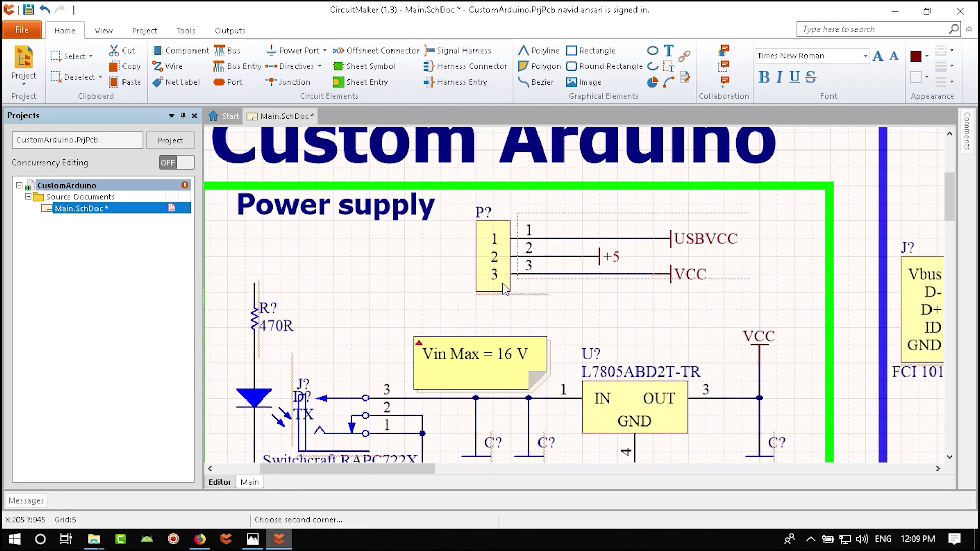
- Shift connector P? right, with the USBVCC label and VCC port following it
mouse_move(502, 283)
left_mouse_down()
mouse_move(498, 276)
mouse_move(686, 274)
left_mouse_up()
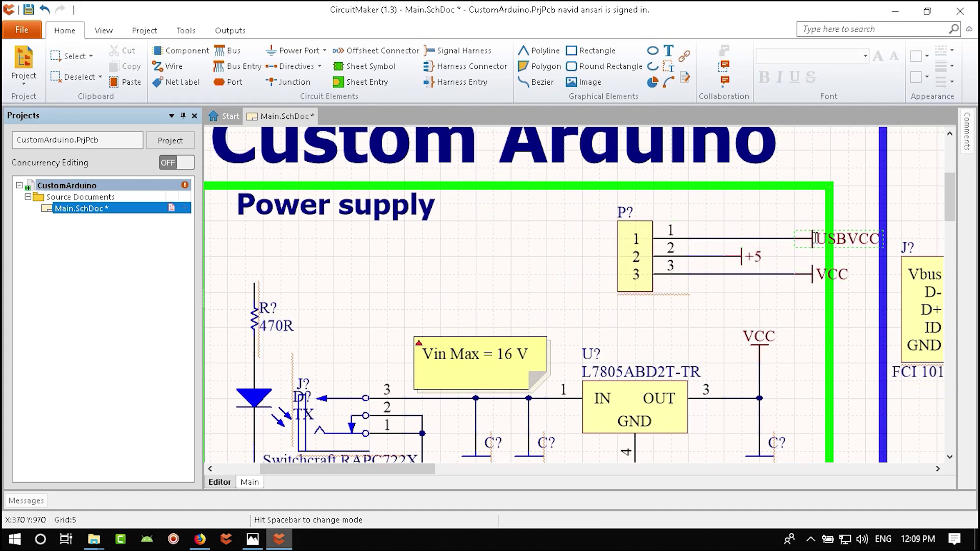
left_click_drag(816, 238, 743, 239)
left_click_drag(813, 274, 760, 274)
- Rotate the pasted resistor and LED group horizontal and place it atop the block
right_click_drag(361, 299, 627, 200)
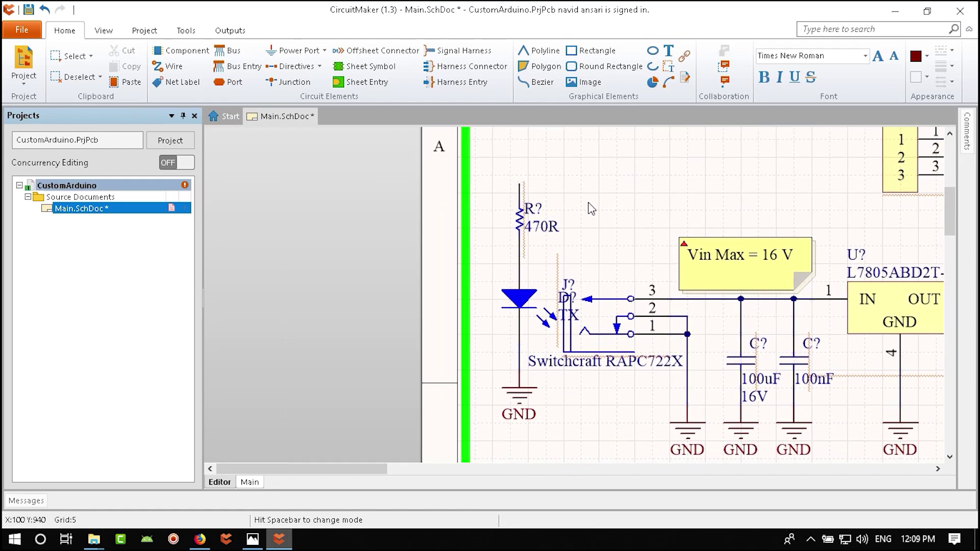
left_click_drag(469, 168, 533, 462)
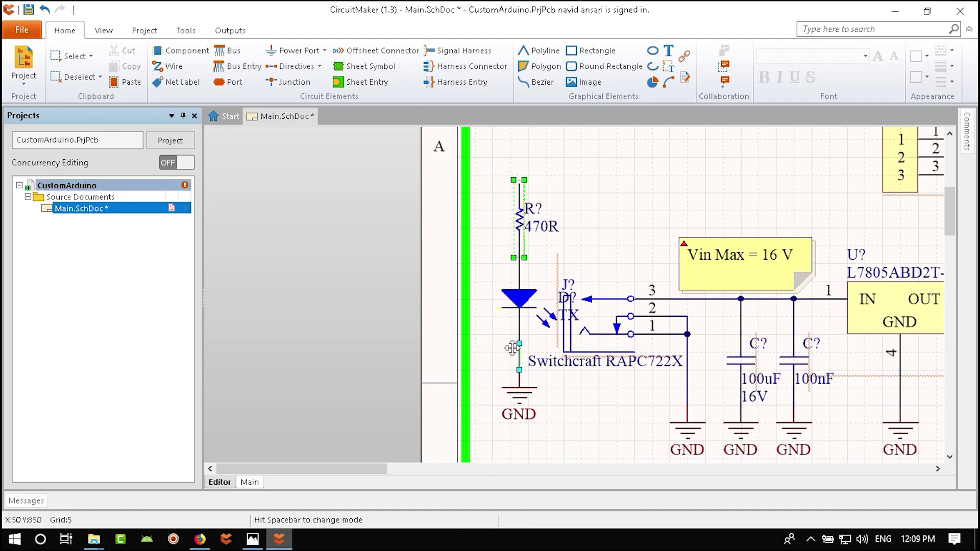
left_click(521, 301, "shift")
left_click_drag(533, 296, 752, 136)
key("space")
key("space")
key("space")
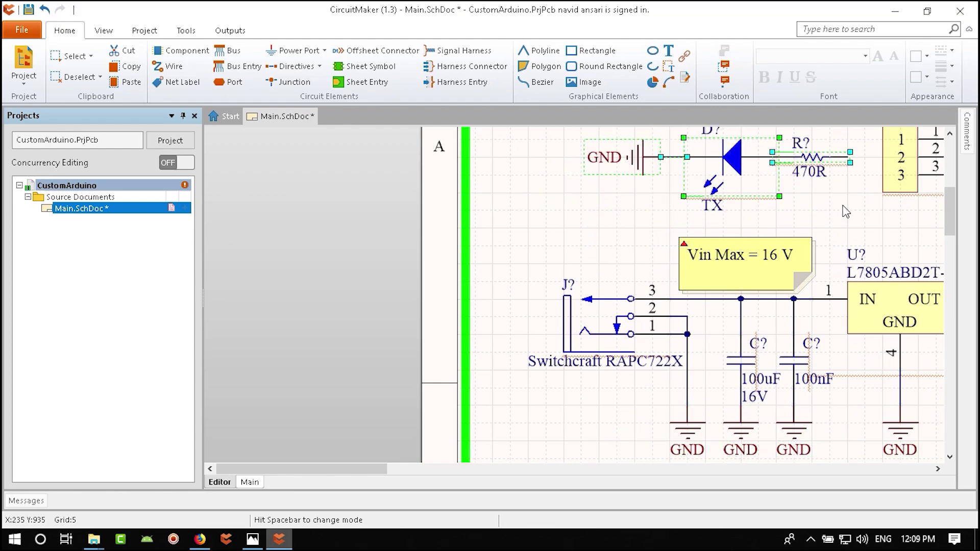
right_click_drag(245, 196, 551, 347)
- Nudge the Power supply LED and resistor group to the left
left_click(572, 363)
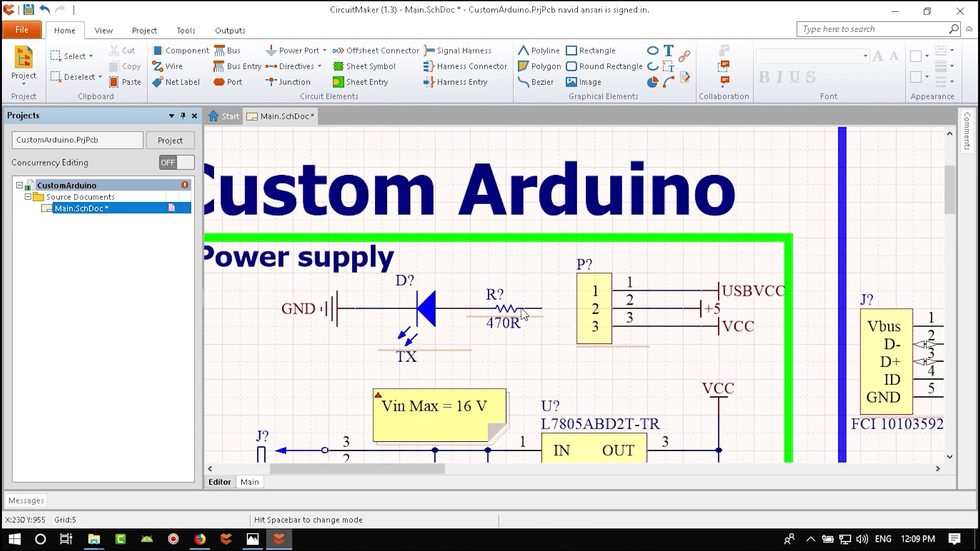
left_click(412, 322)
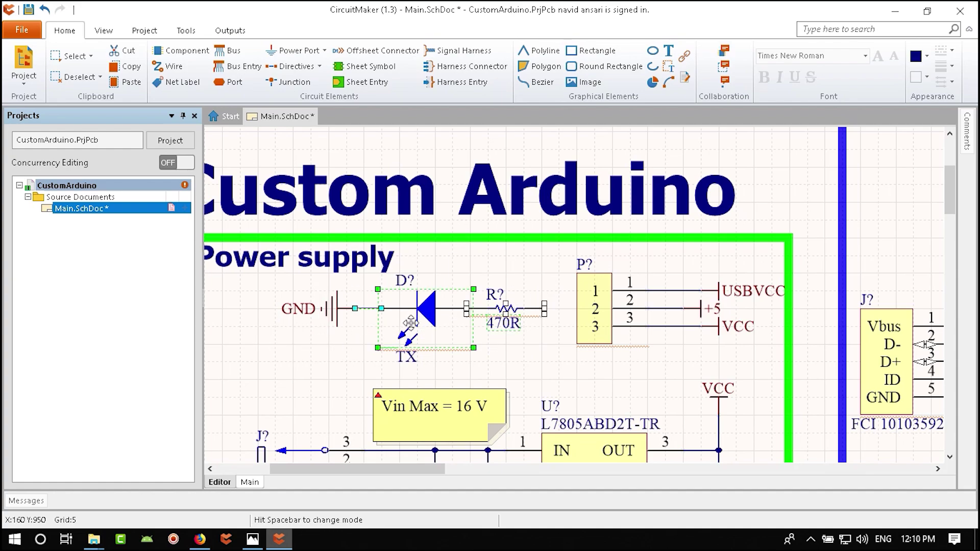
left_click(508, 308, "shift")
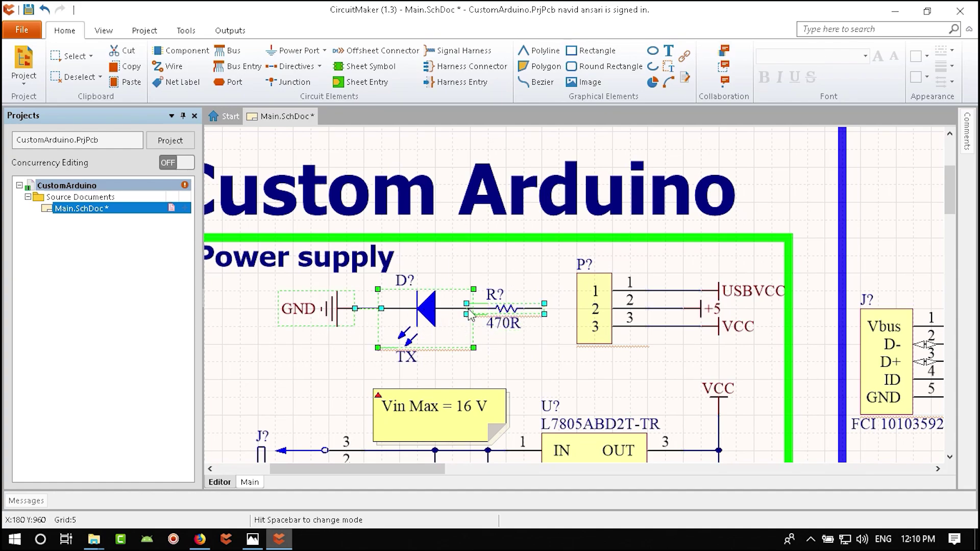
key("ctrl+Left")
key("ctrl+Left")
key("ctrl+Left")
key("ctrl+Left")
key("ctrl+Left")
key("ctrl+Left")
key("ctrl+Left")
key("ctrl+Left")
key("ctrl+Left")
key("ctrl+Left")
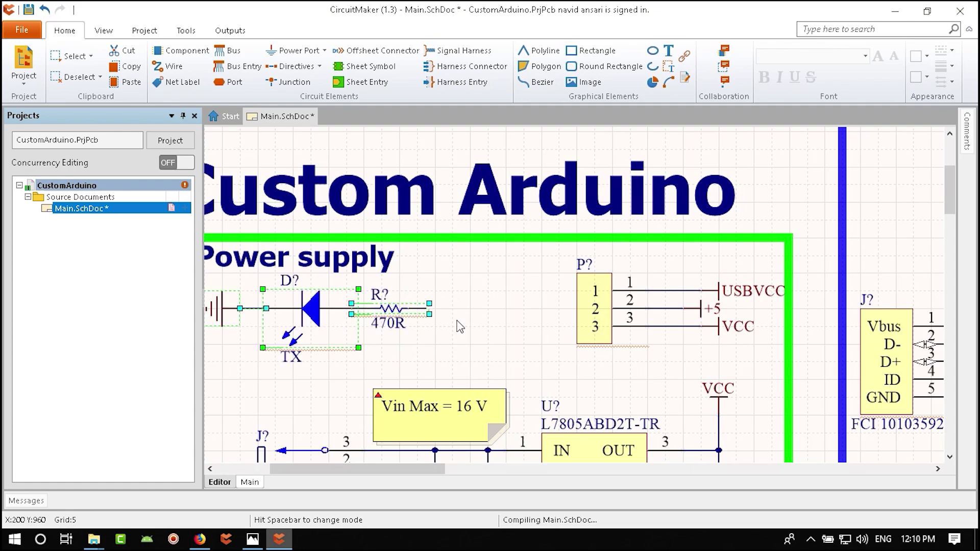
left_click(459, 326)
- Copy the +5 power port and drop the copy beside the 470R resistor
left_click(706, 308)
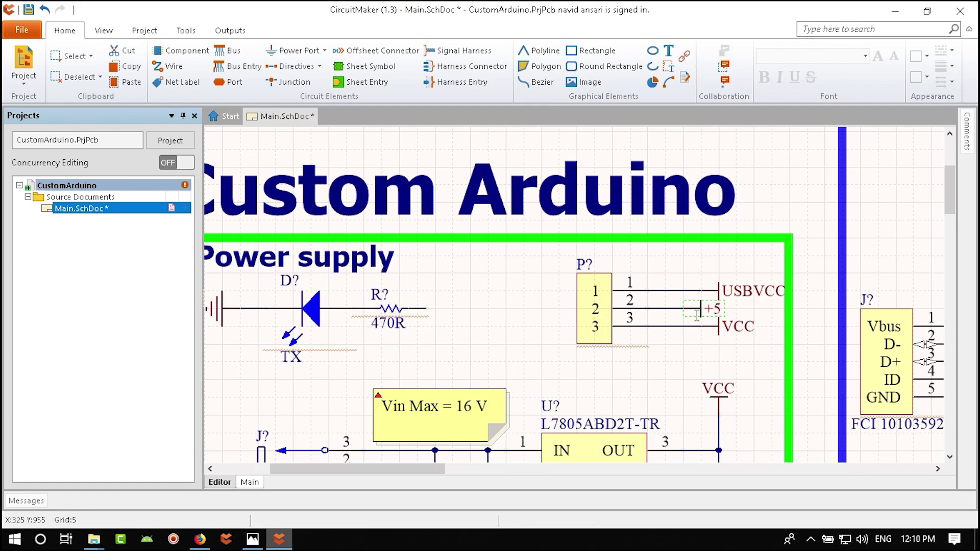
key("ctrl+c")
key("ctrl+v")
left_click(436, 312)
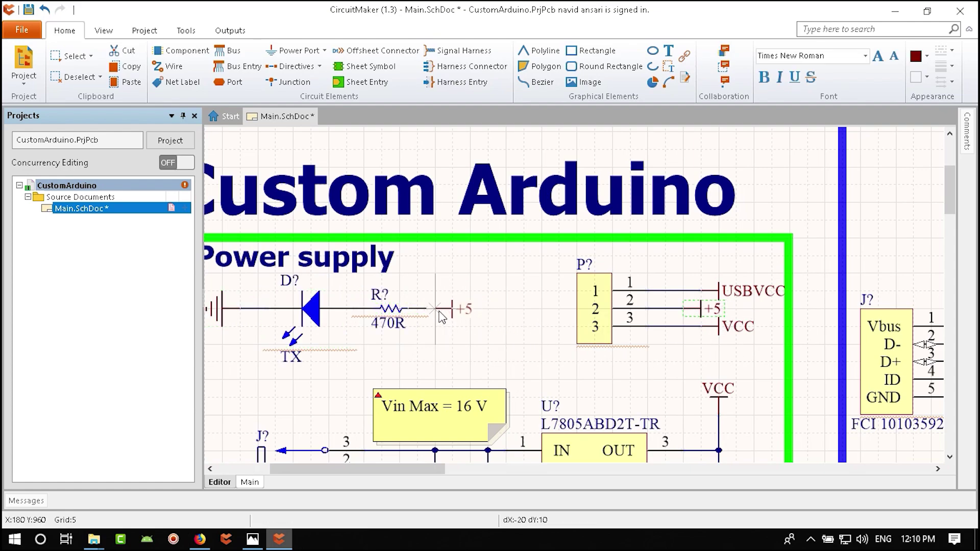
- Connect the +5 port to the resistor R?'s end
left_click(171, 67)
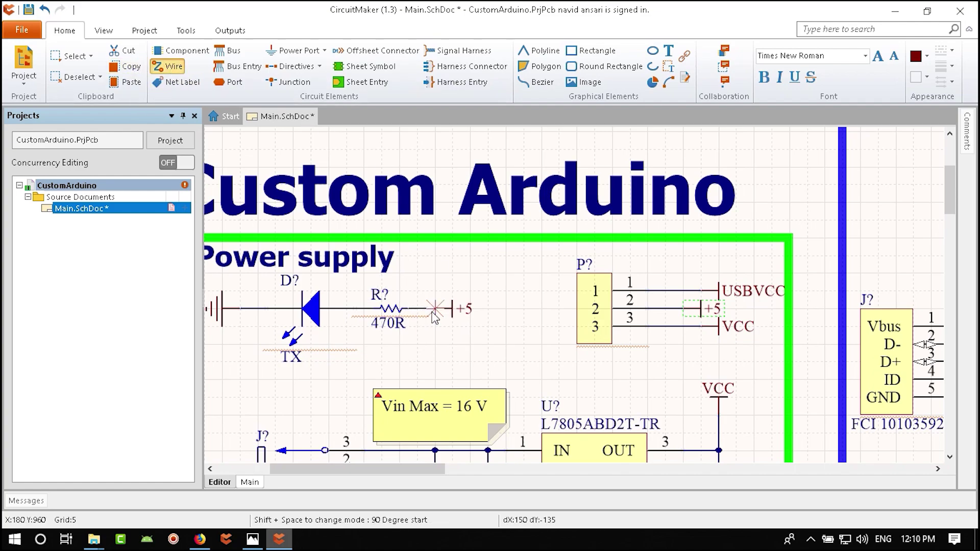
right_click(450, 337)
left_click(171, 67)
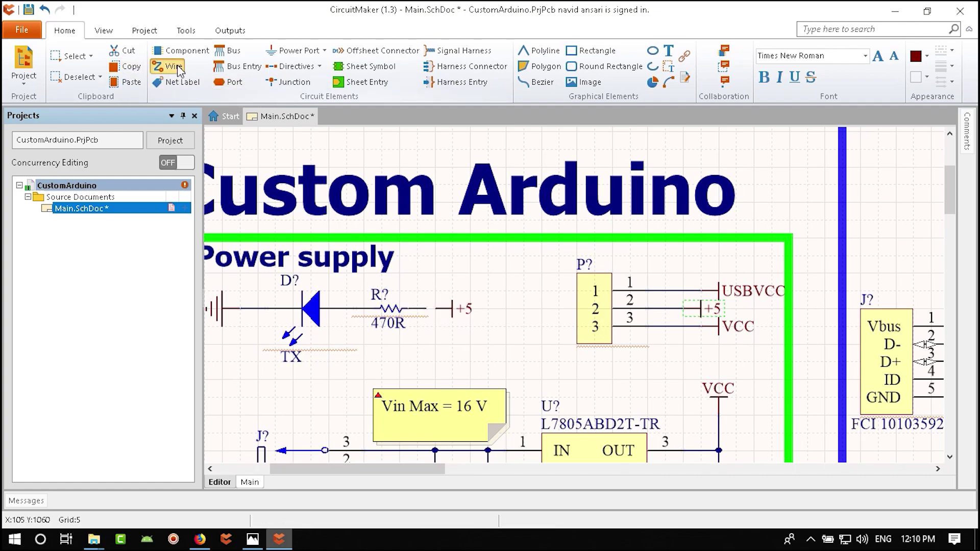
left_click(429, 309)
right_click(432, 316)
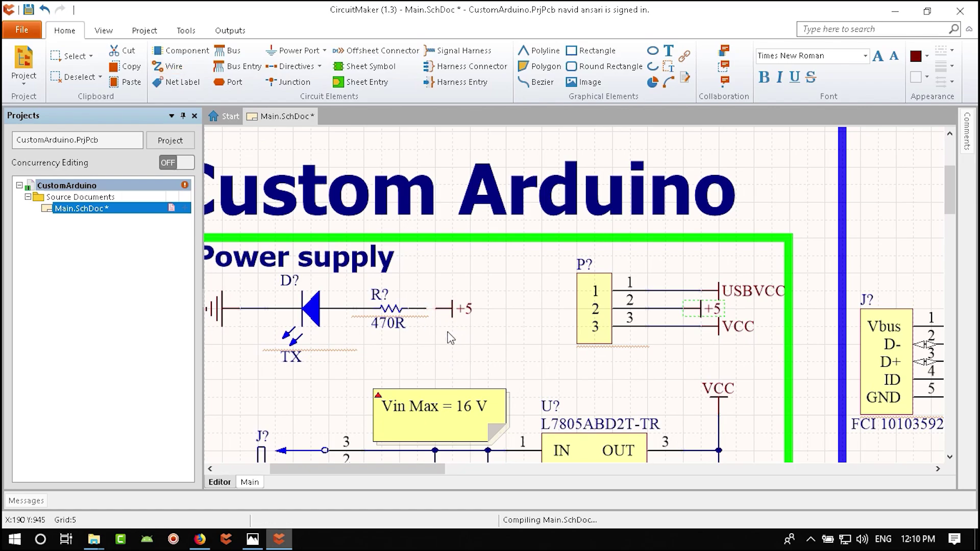
scroll(433, 311, "up", 3, "ctrl")
left_click_drag(438, 318, 454, 311)
left_click(400, 422)
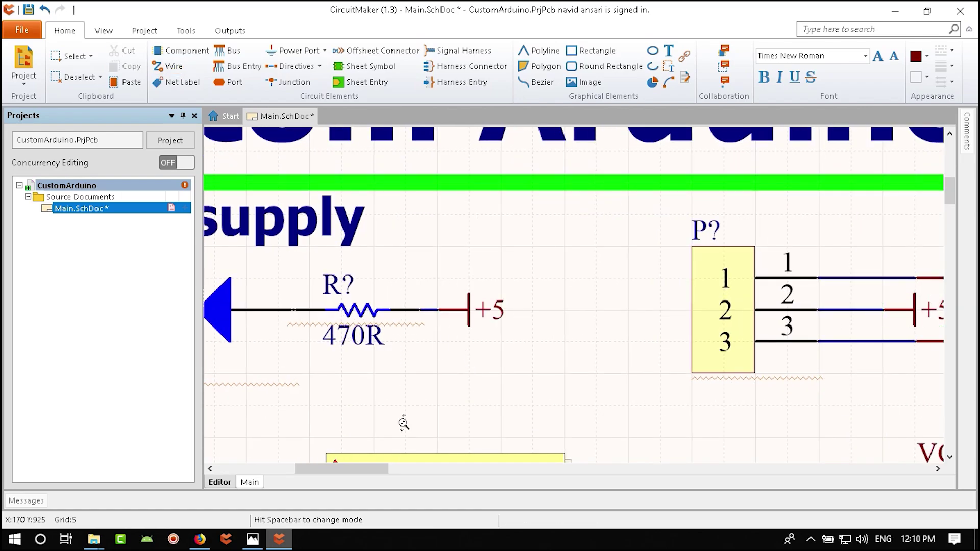
scroll(463, 365, "down", 3, "ctrl")
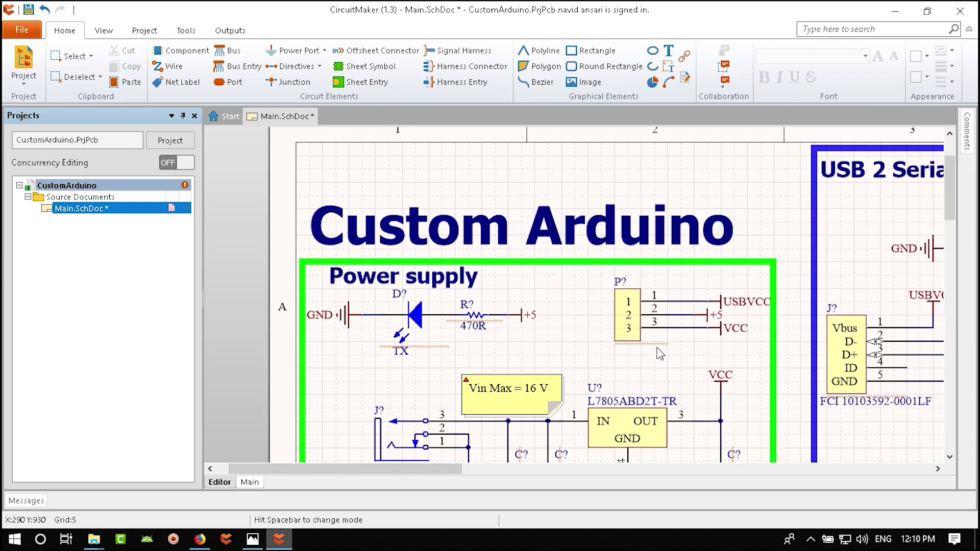
scroll(433, 324, "up", 3, "ctrl")
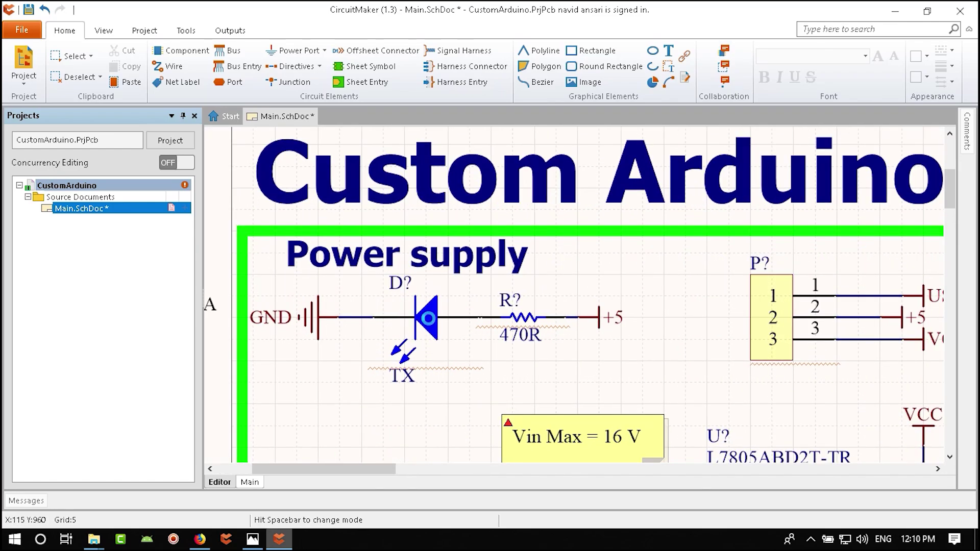
- Change the Power supply LED's comment from TX to 'Power'
double_click(429, 319)
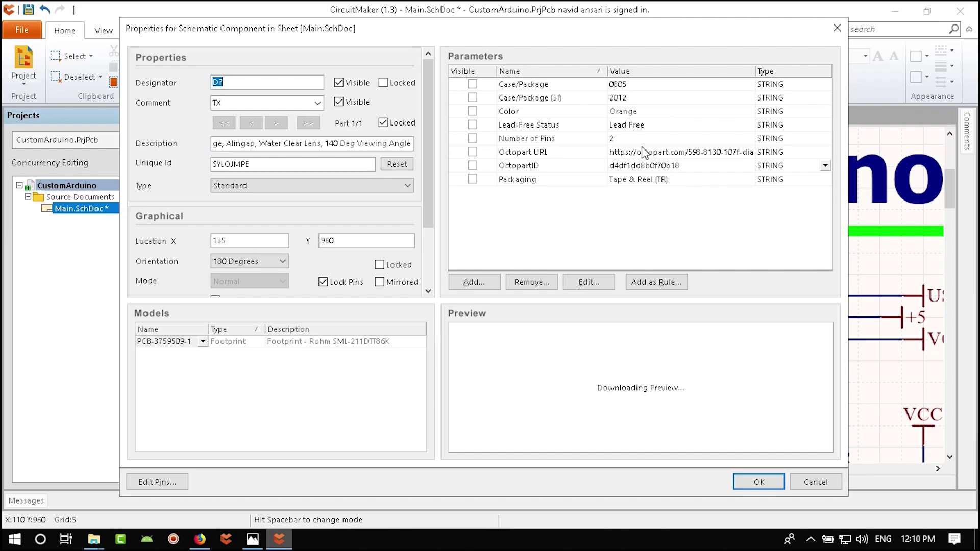
left_click(245, 103)
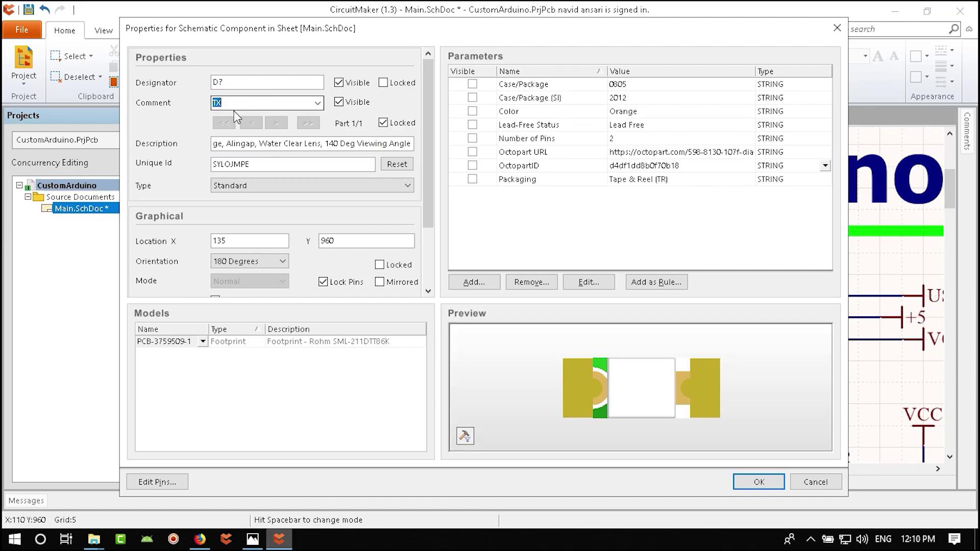
type("Power")
key("Return")
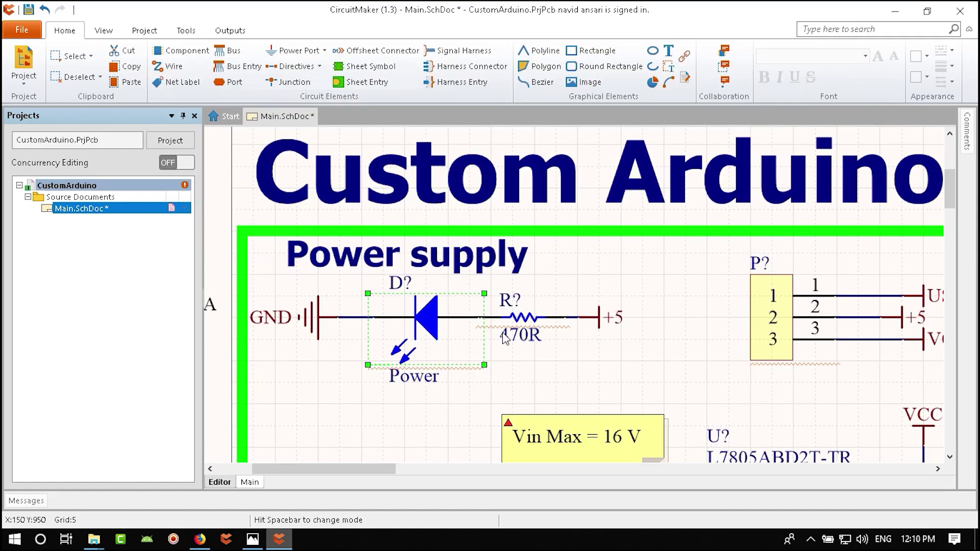
scroll(486, 283, "down", 3, "ctrl")
left_click(508, 288)
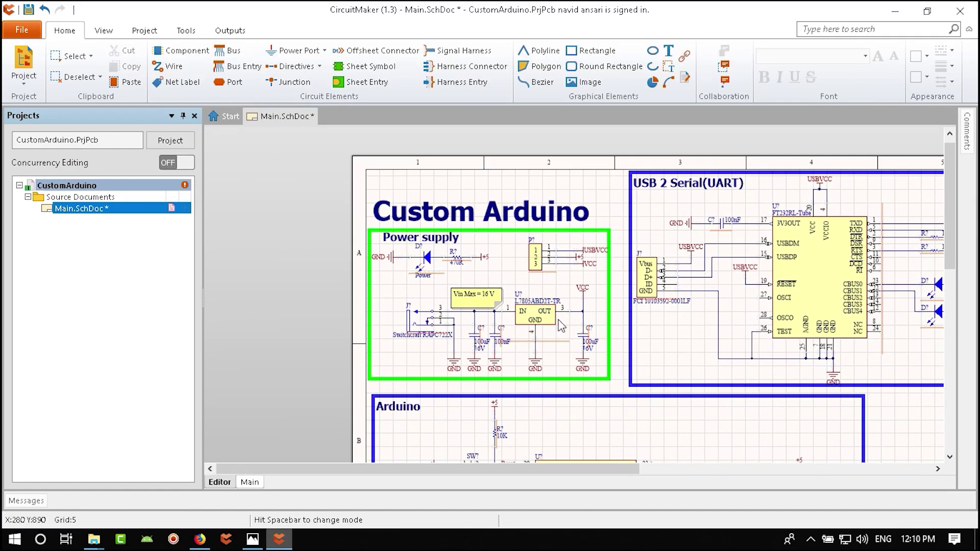
- Save Main.SchDoc
key("ctrl+s")
scroll(613, 343, "down", 3)
scroll(612, 343, "right", 3, "shift")
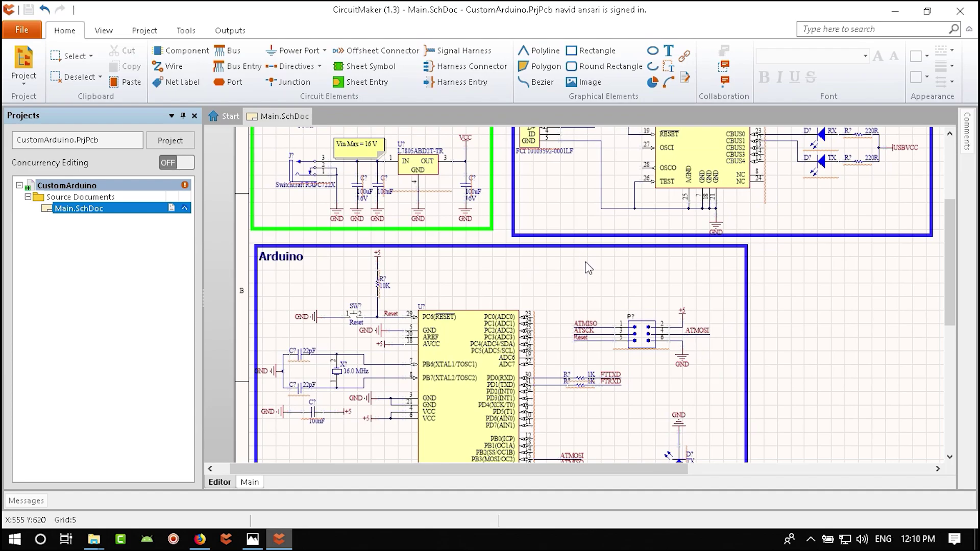
scroll(588, 268, "down", 4, "ctrl")
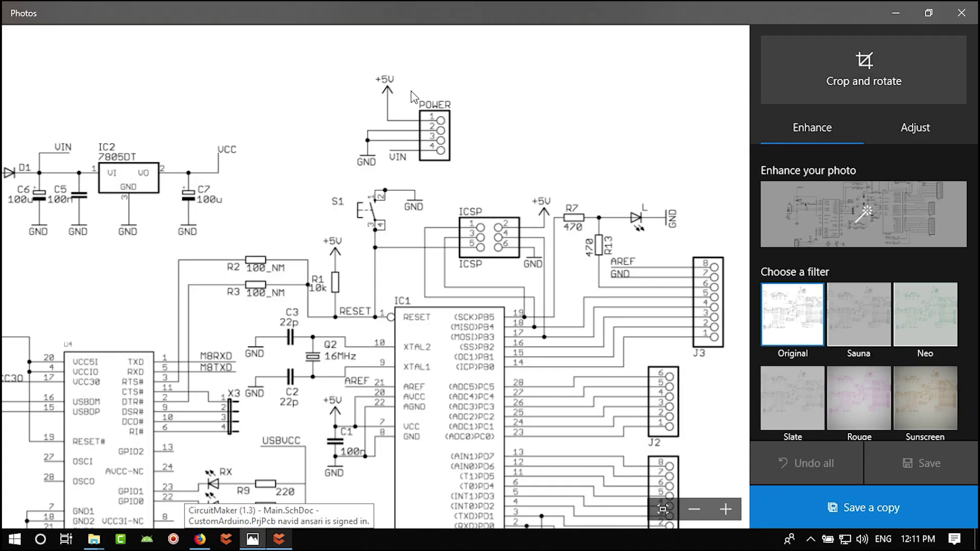
- Pan around the reference schematic to inspect the ATMEGA8 and J1–J3 headers
scroll(424, 209, "down", 3)
scroll(531, 148, "up", 3)
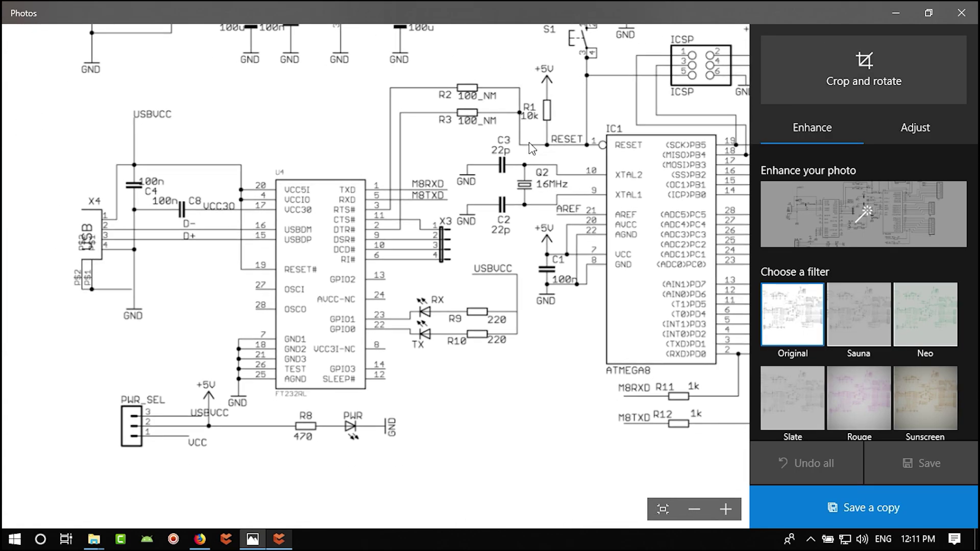
scroll(375, 354, "up", 1)
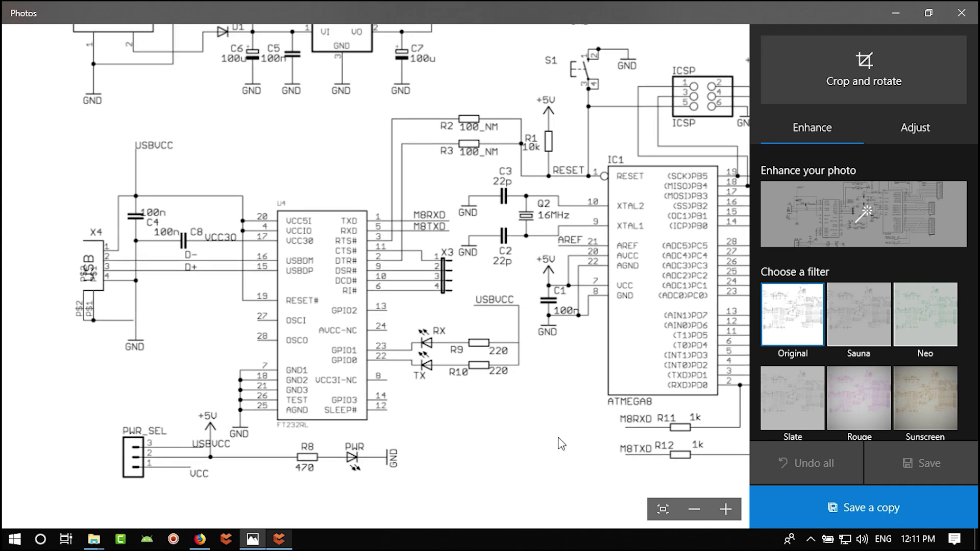
scroll(561, 445, "right", 5)
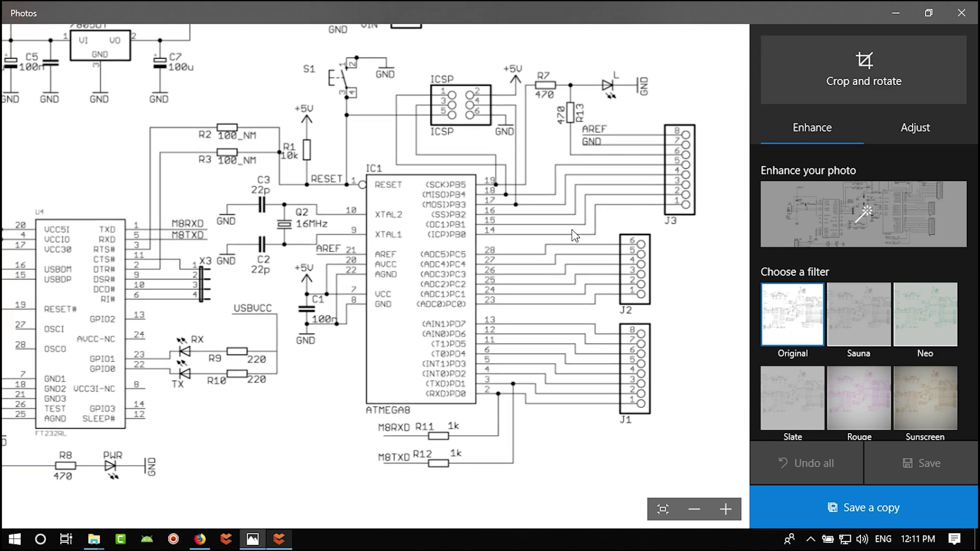
left_click_drag(572, 230, 616, 231)
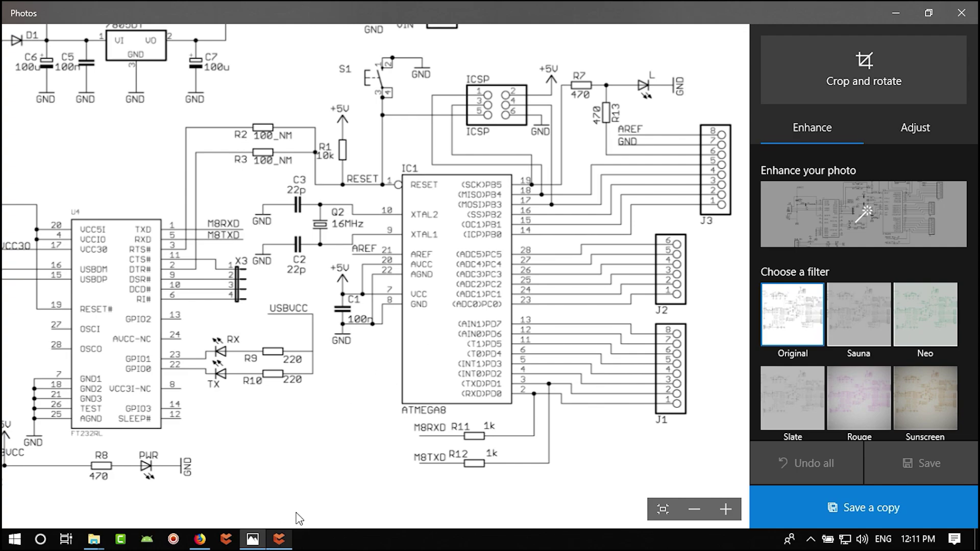
- Lay the Arduino block's TX LED, 470R and GND group horizontally on the ATSCK line
left_click(279, 539)
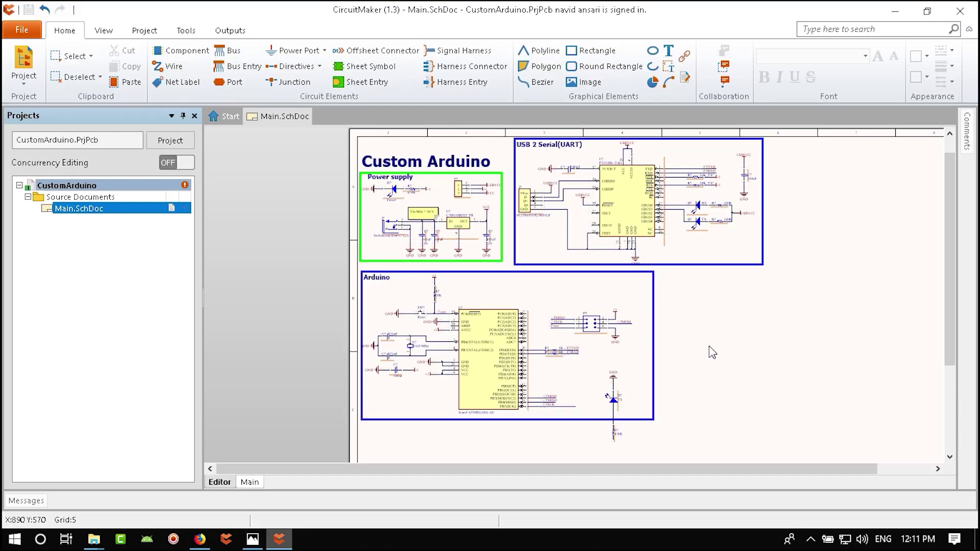
scroll(713, 352, "down", 1)
scroll(664, 357, "up", 5, "ctrl")
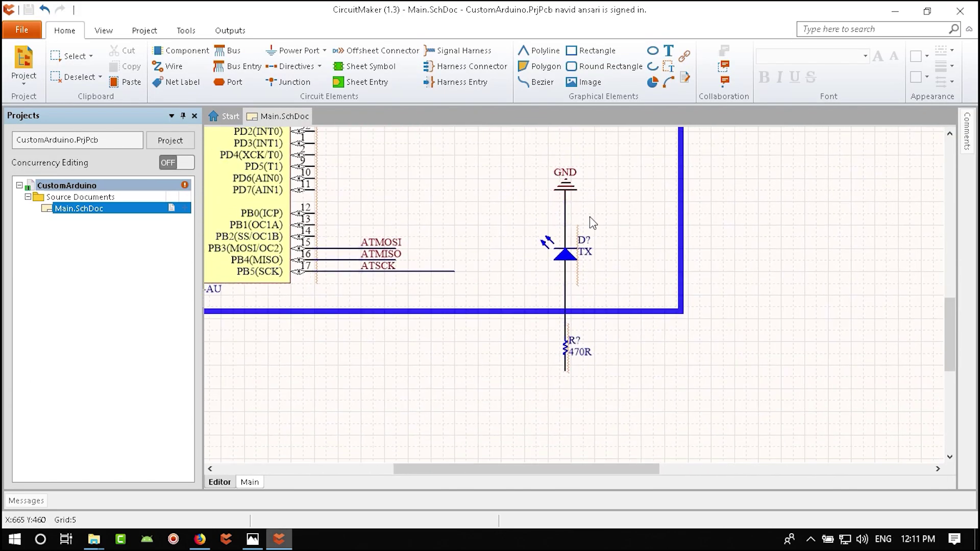
left_click_drag(602, 156, 504, 449)
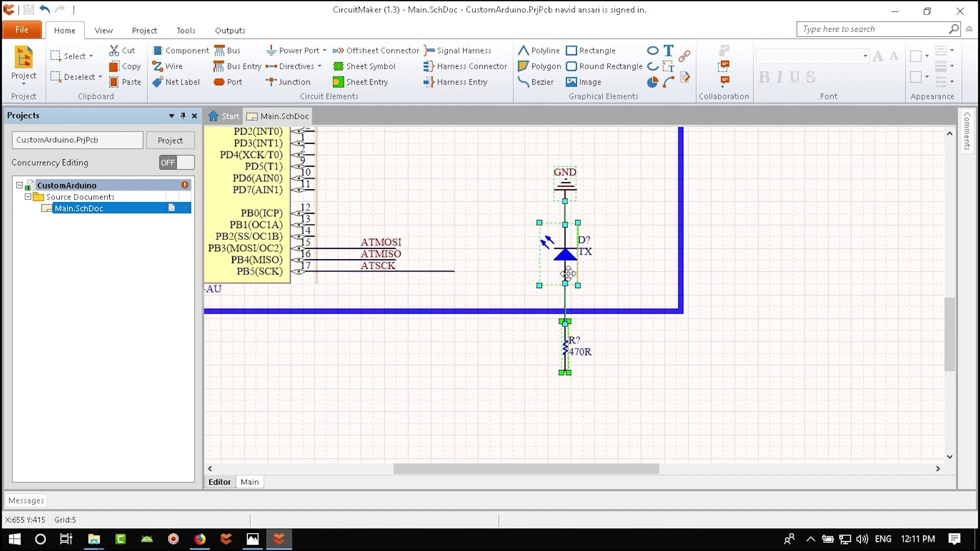
mouse_move(566, 282)
left_mouse_down()
mouse_move(548, 341)
mouse_move(552, 262)
mouse_move(564, 266)
mouse_move(545, 272)
left_mouse_up()
key("space")
key("space")
key("space")
left_click(508, 209)
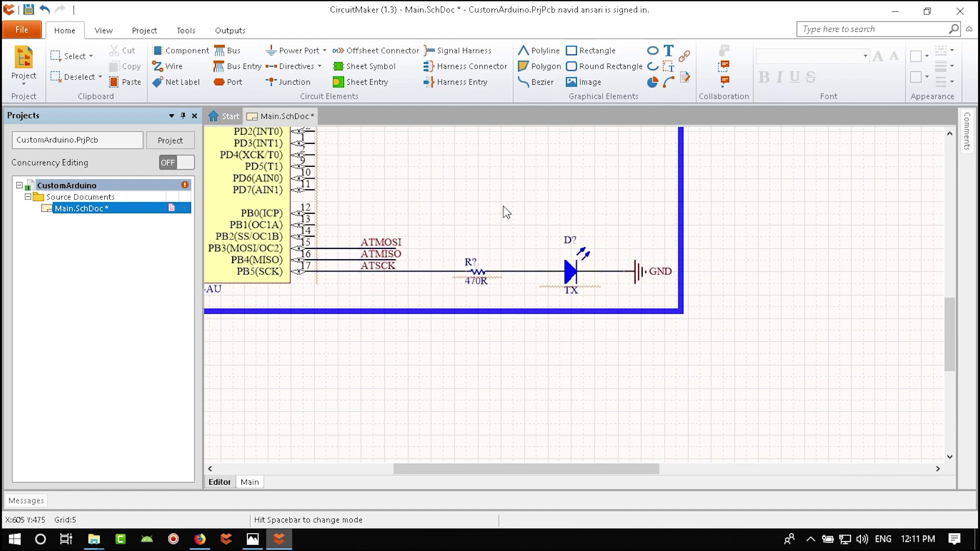
- Save the schematic and pan to show all three blocks
key("ctrl+s")
scroll(567, 232, "down", 5, "ctrl")
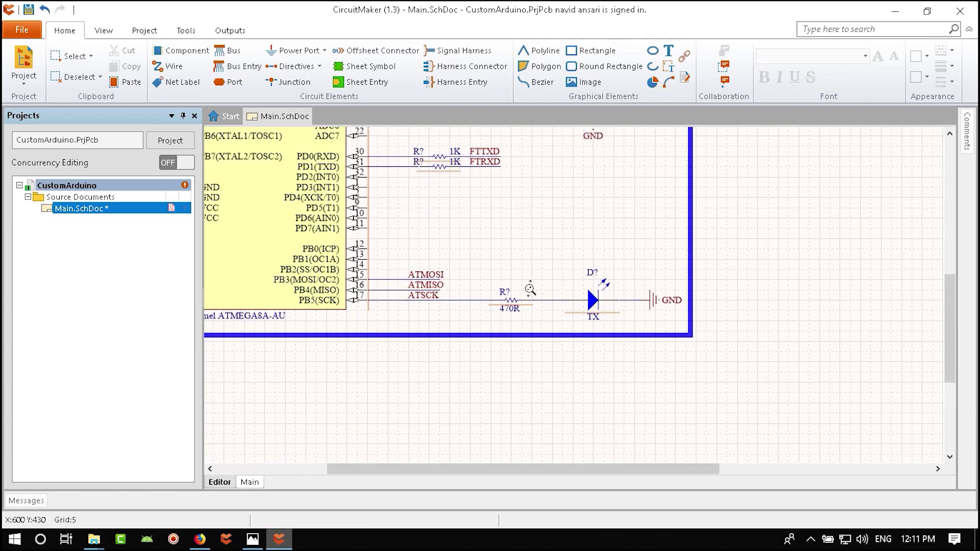
scroll(470, 174, "up", 5)
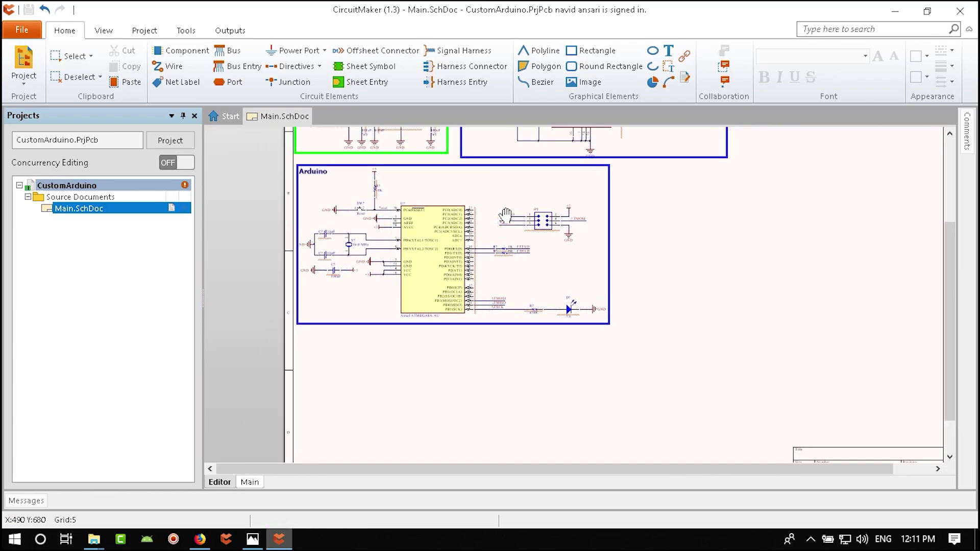
scroll(664, 353, "down", 5)
scroll(685, 203, "up", 3)
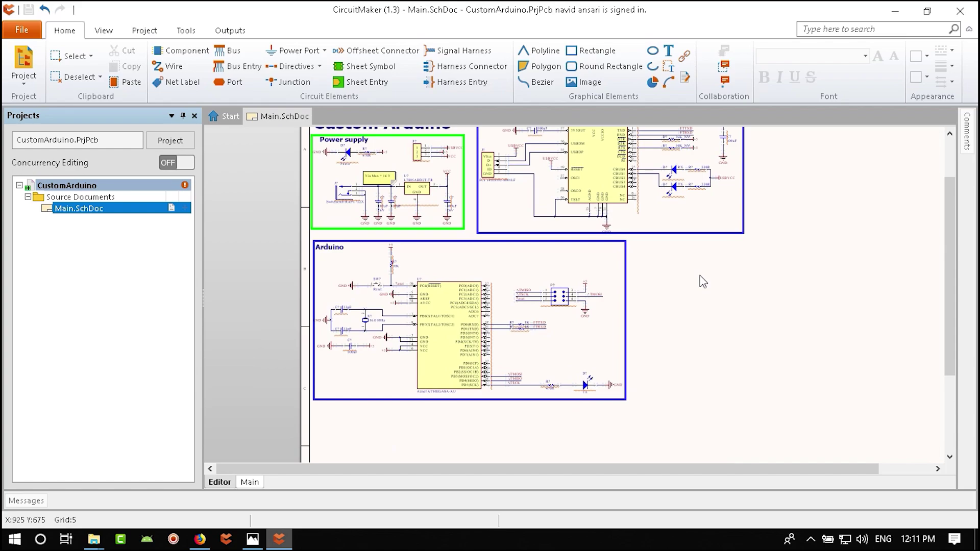
right_click_drag(759, 278, 640, 354)
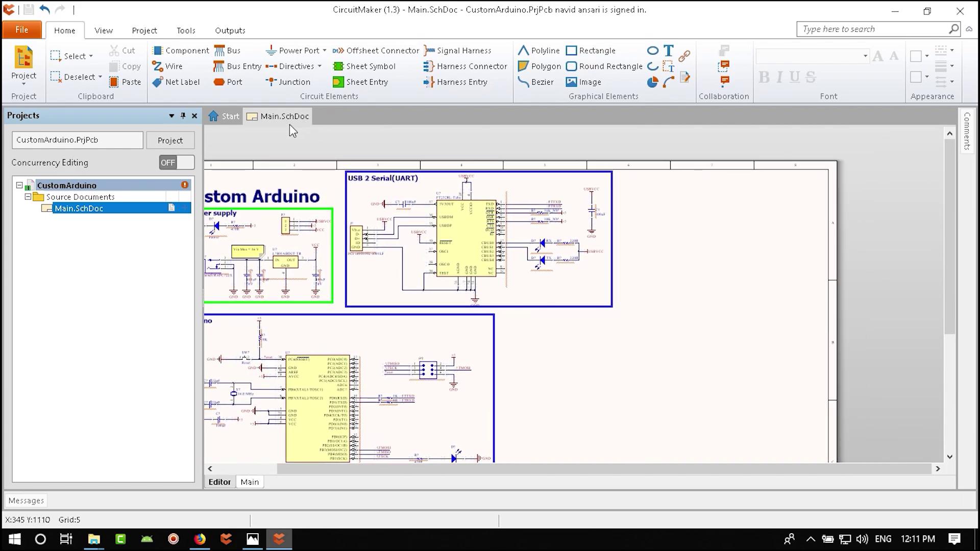
- Search the component libraries for 'relay 5v 10A'
left_click(104, 30)
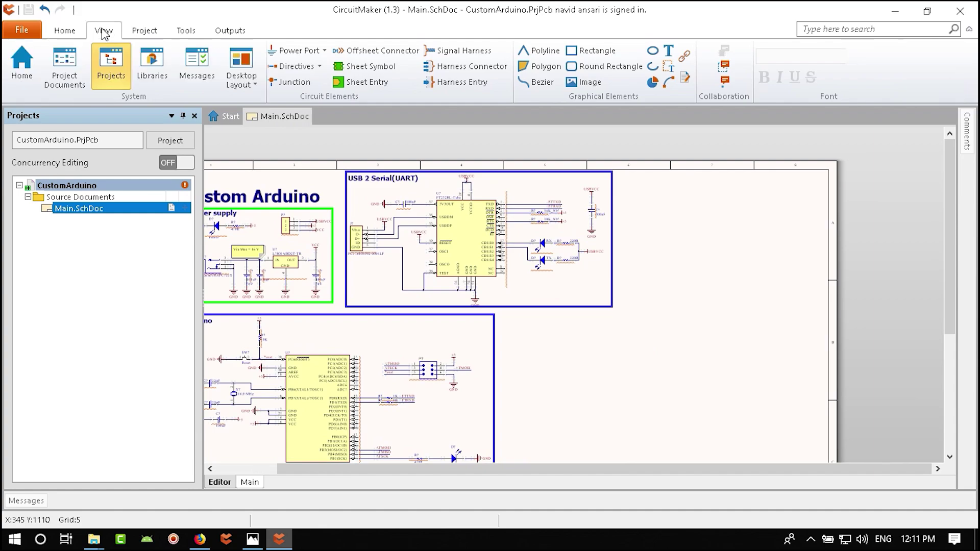
left_click(152, 65)
left_click(446, 68)
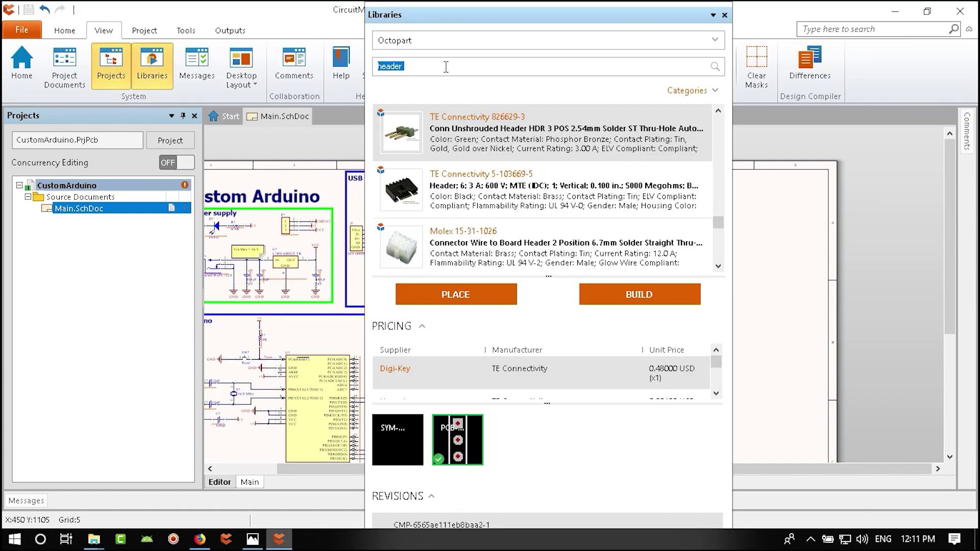
type("relay")
key("Return")
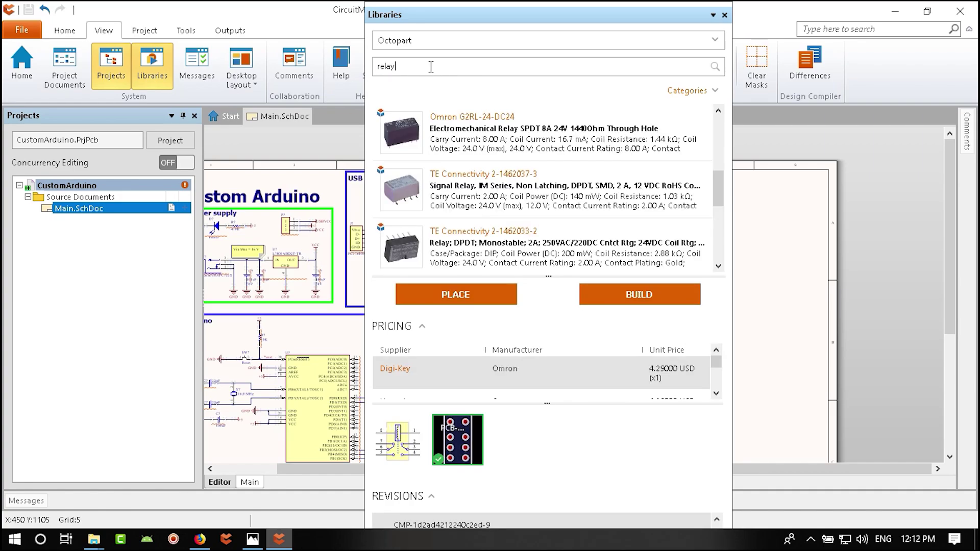
type("ay 5v")
key("Return")
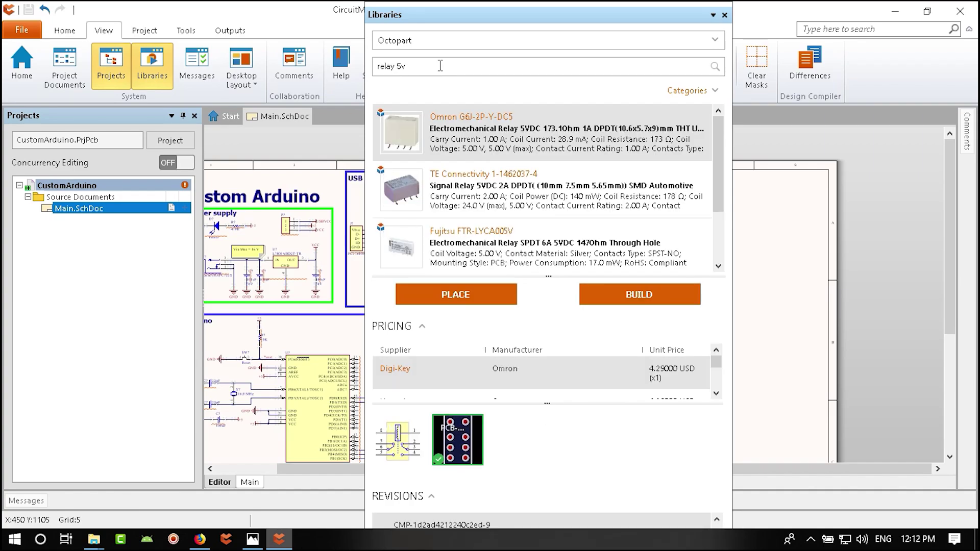
type("10A")
key("Return")
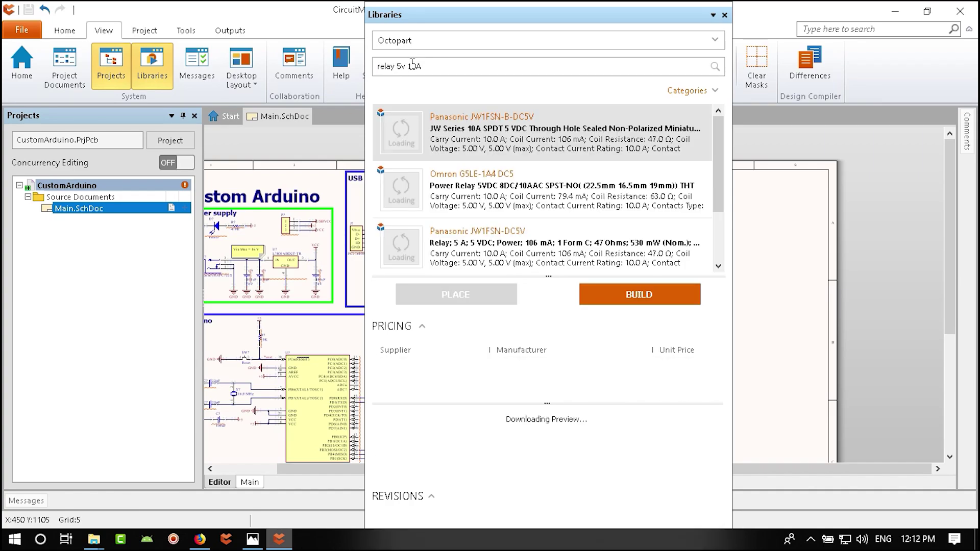
- Compare the Omron, Panasonic and TE relays and settle on the Omron G5LE-1-DC5
left_click(459, 193)
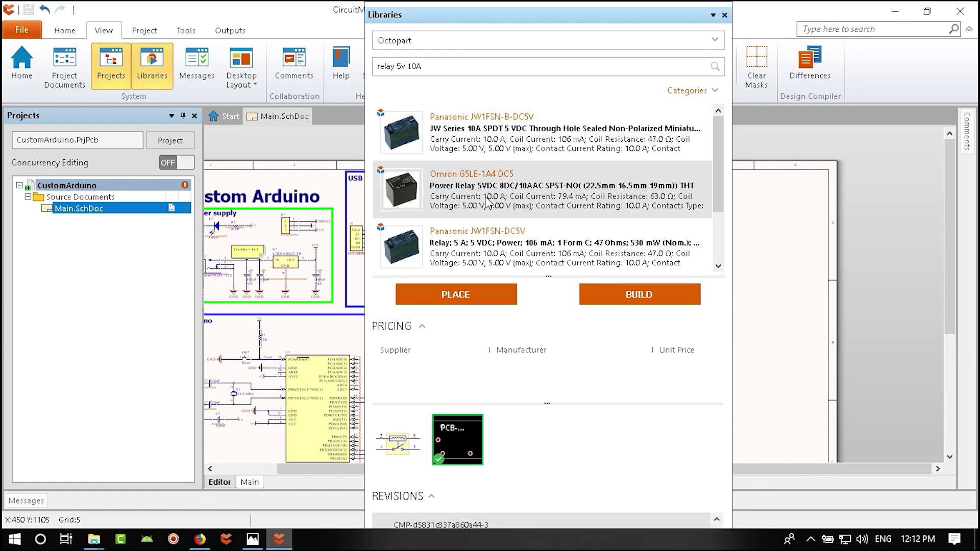
mouse_move(499, 204)
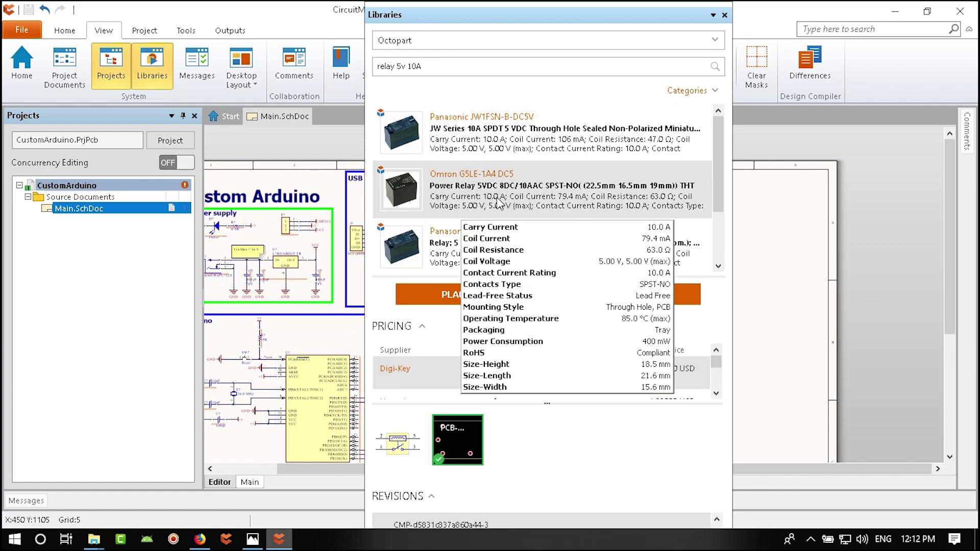
left_click(719, 266)
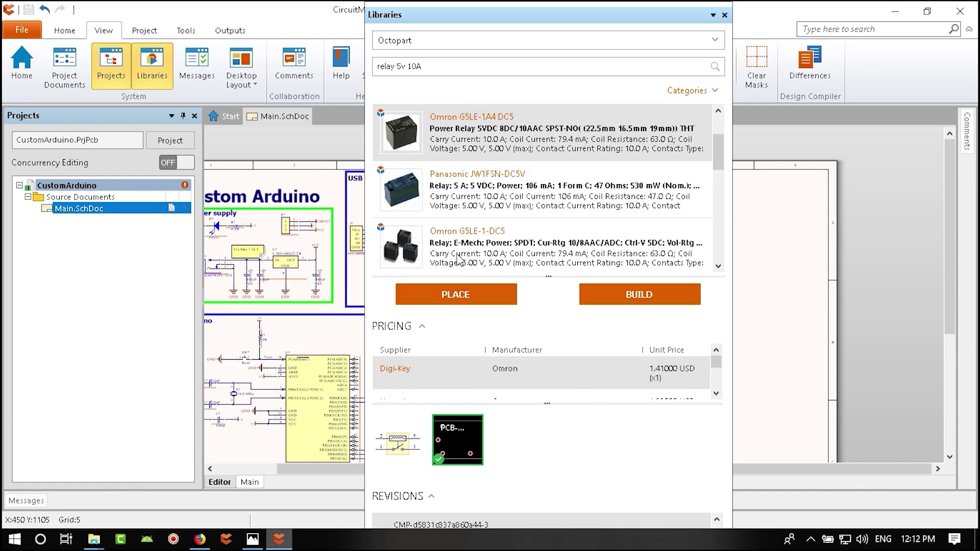
left_click(457, 196)
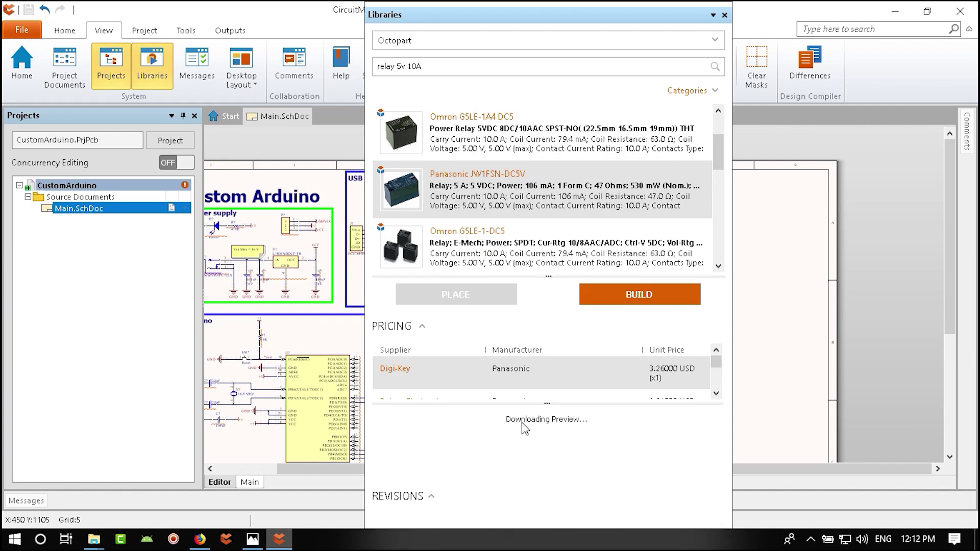
left_click(456, 250)
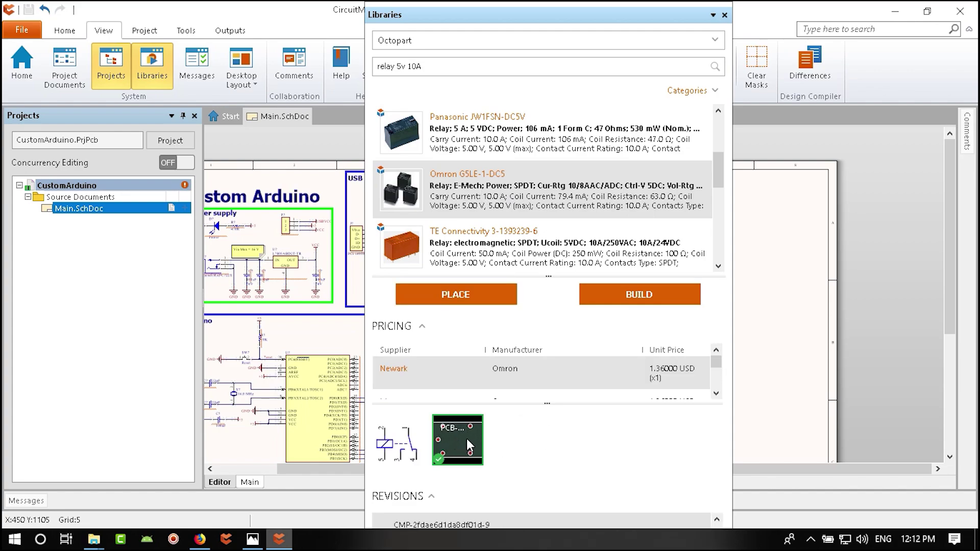
mouse_move(467, 439)
scroll(459, 250, "down", 1)
left_click(487, 212)
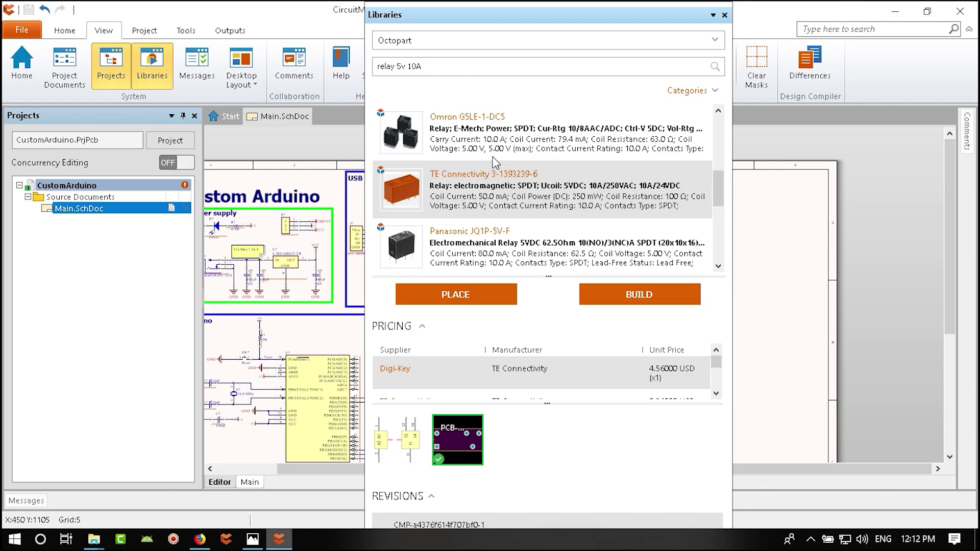
left_click(476, 131)
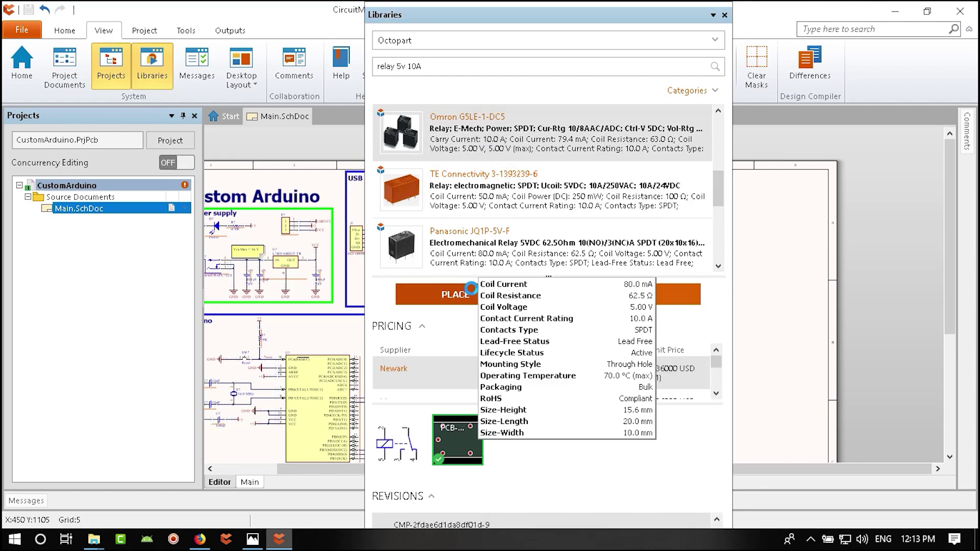
- Place the Omron G5LE-1-DC5 relay right of the USB section
left_click(470, 289)
left_click(638, 168)
key("Escape")
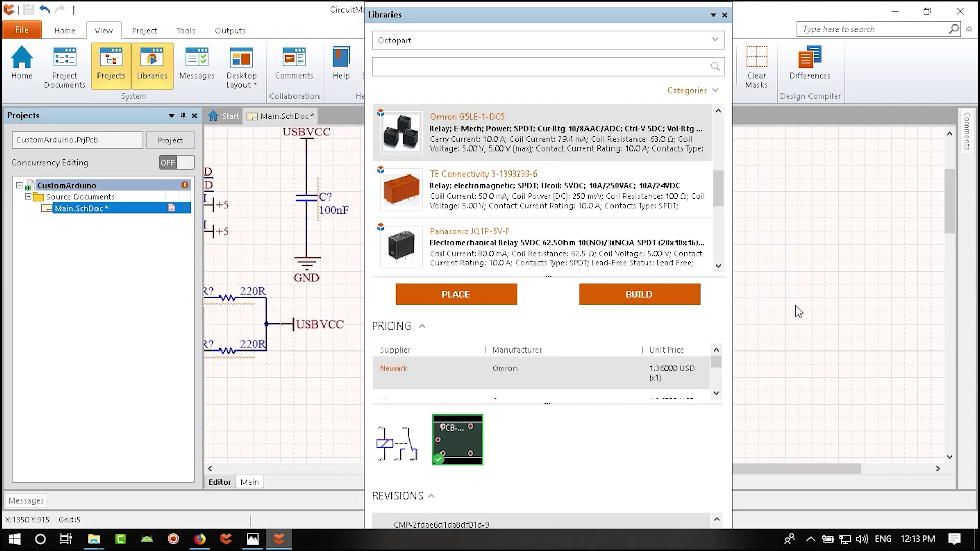
left_click(725, 15)
- Move the K? designator above the relay's part label and save the schematic
scroll(586, 274, "down", 3, "ctrl")
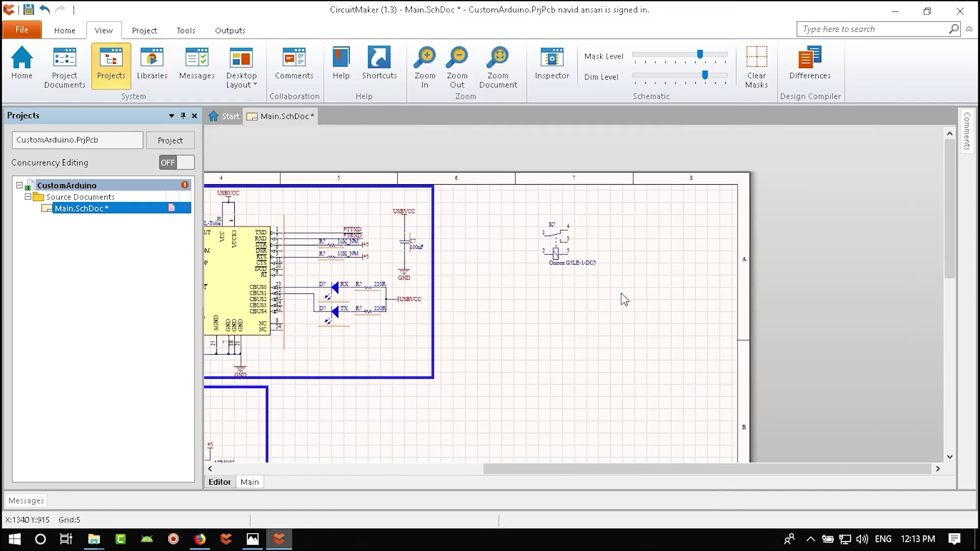
scroll(559, 308, "up", 5, "ctrl")
left_click_drag(511, 197, 434, 158)
right_click_drag(581, 252, 563, 299)
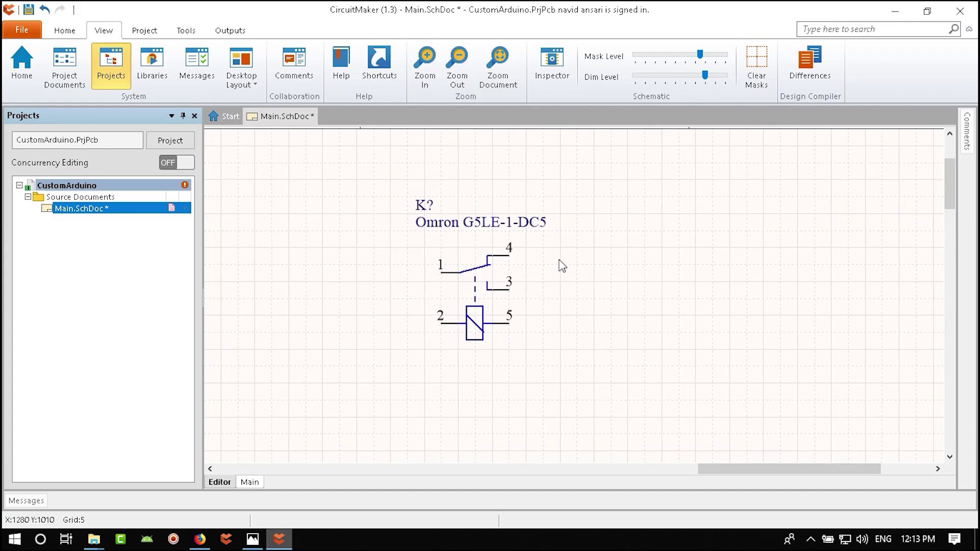
scroll(556, 317, "down", 4, "ctrl")
key("ctrl+s")
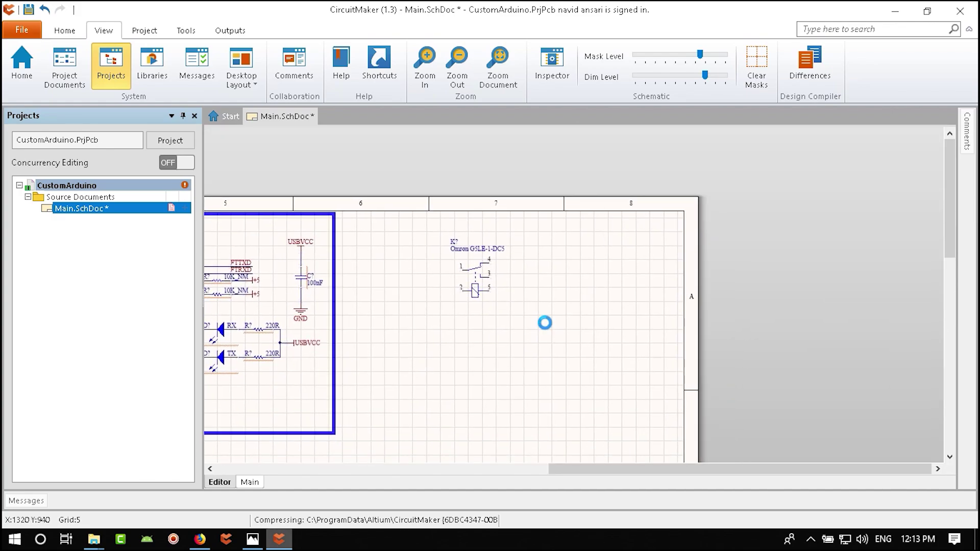
key("alt+Tab")
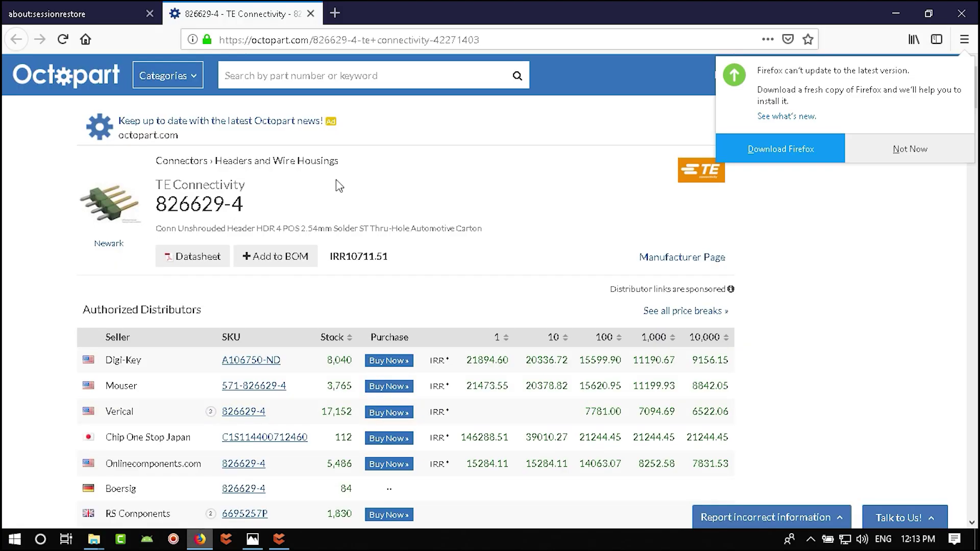
- Search the web for 'relay driver circuit' in a new tab
left_click(335, 13)
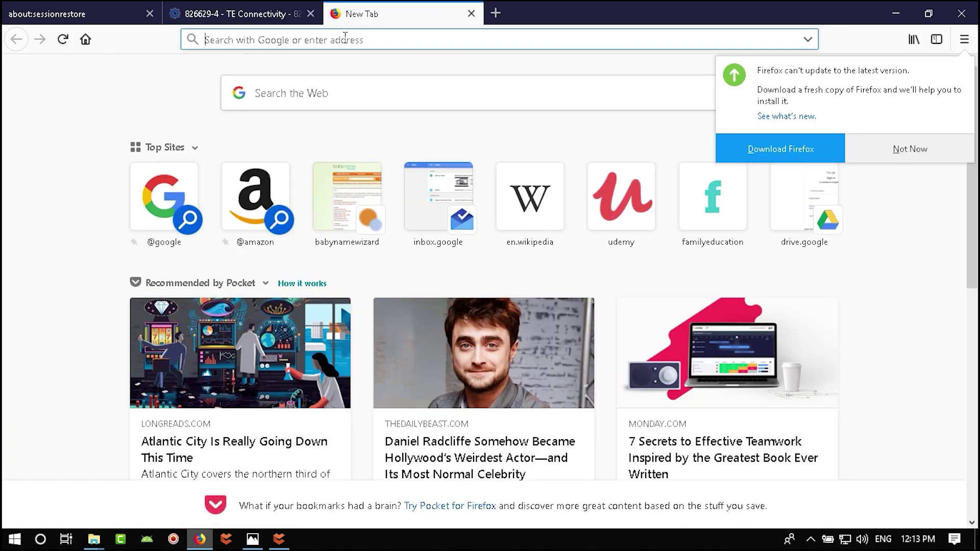
type("rela")
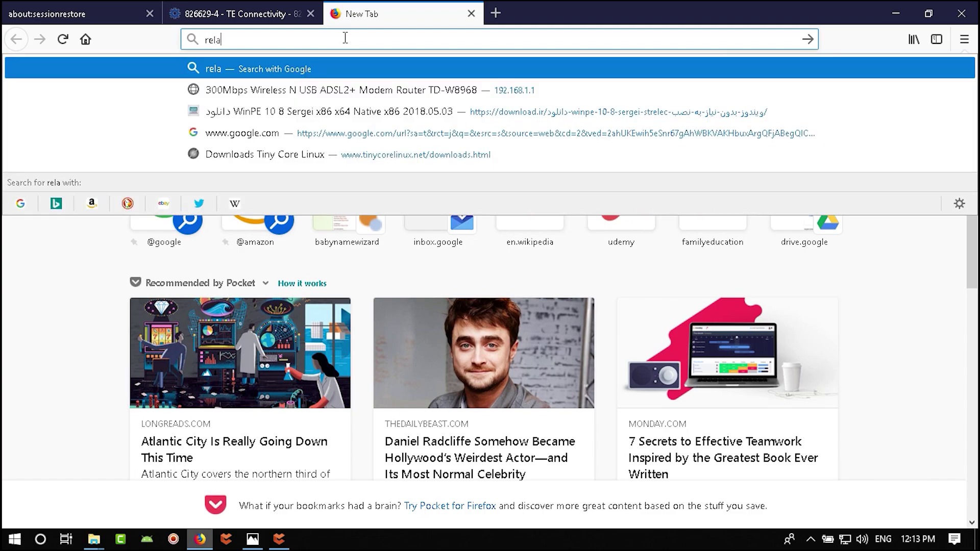
type("y drive")
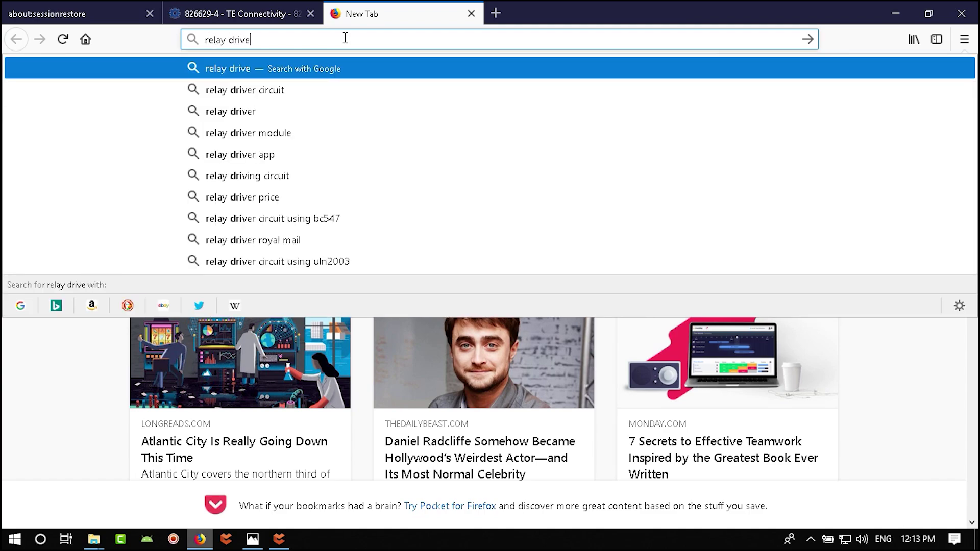
type("r circuit")
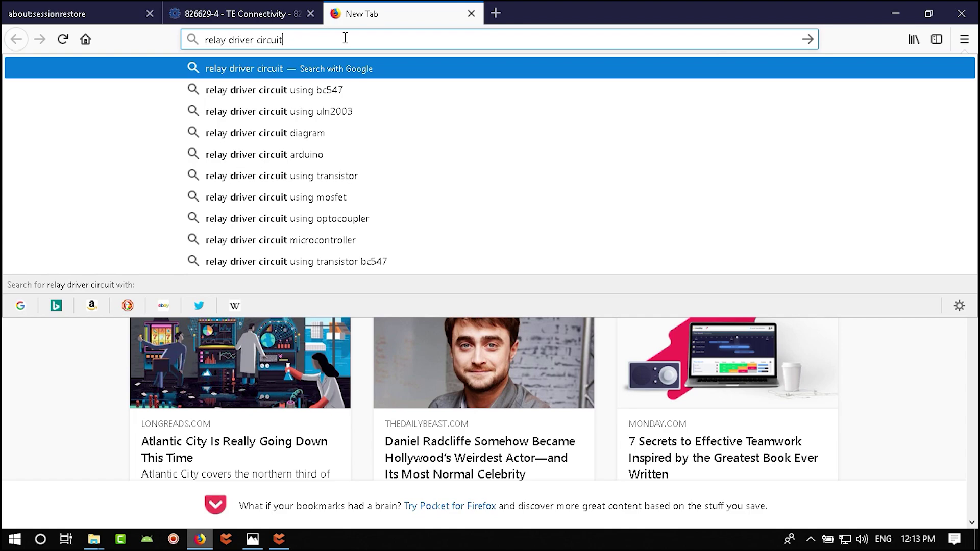
key("Return")
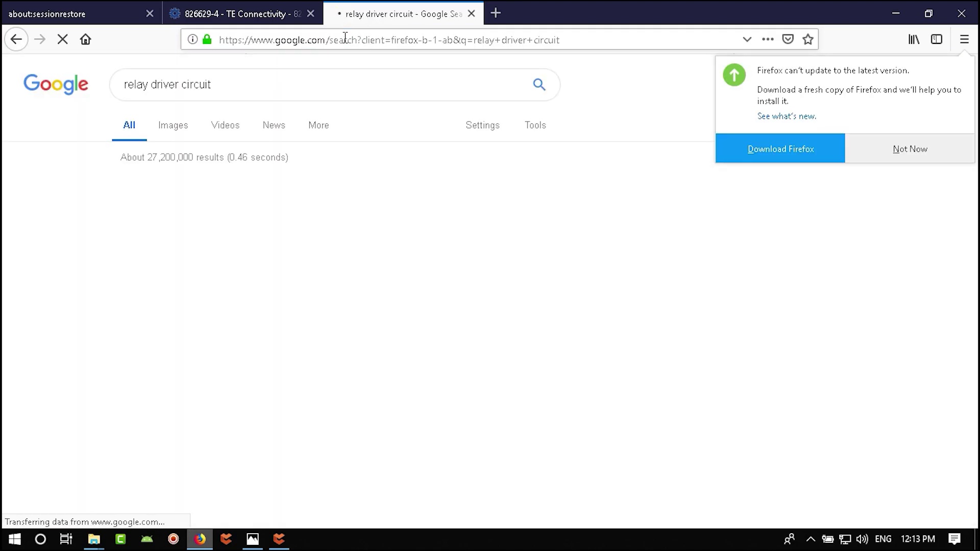
- Show image results, dismiss the update notice, and enlarge the first relay driving circuit
left_click(175, 128)
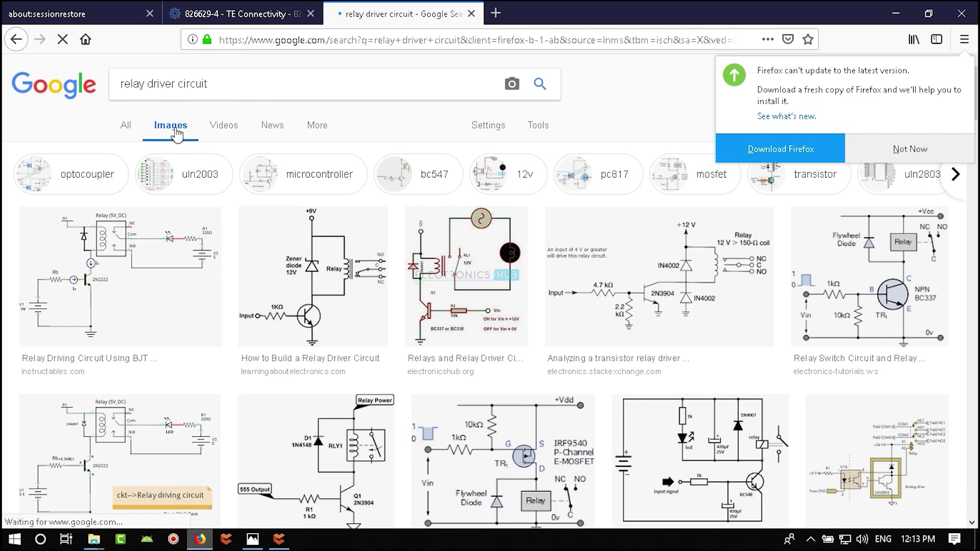
left_click(909, 149)
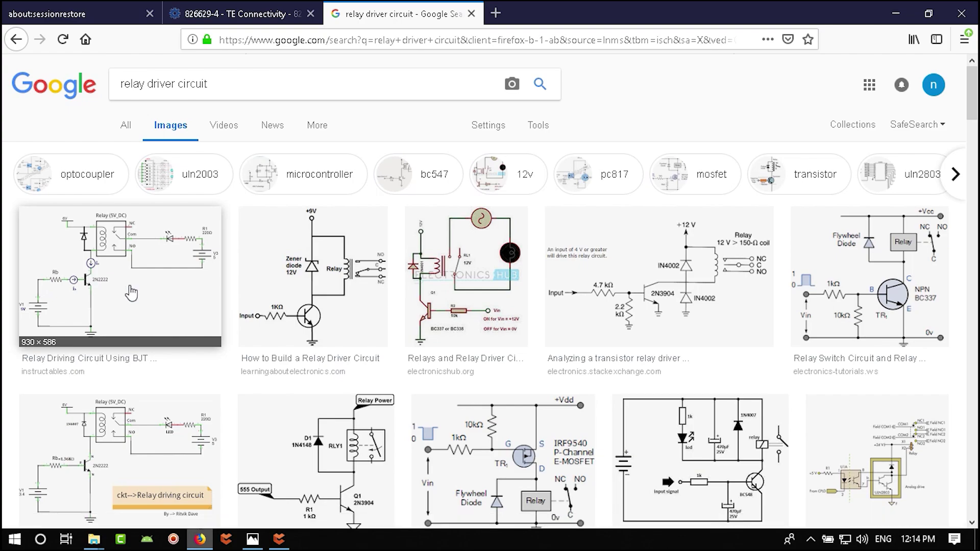
left_click(96, 280)
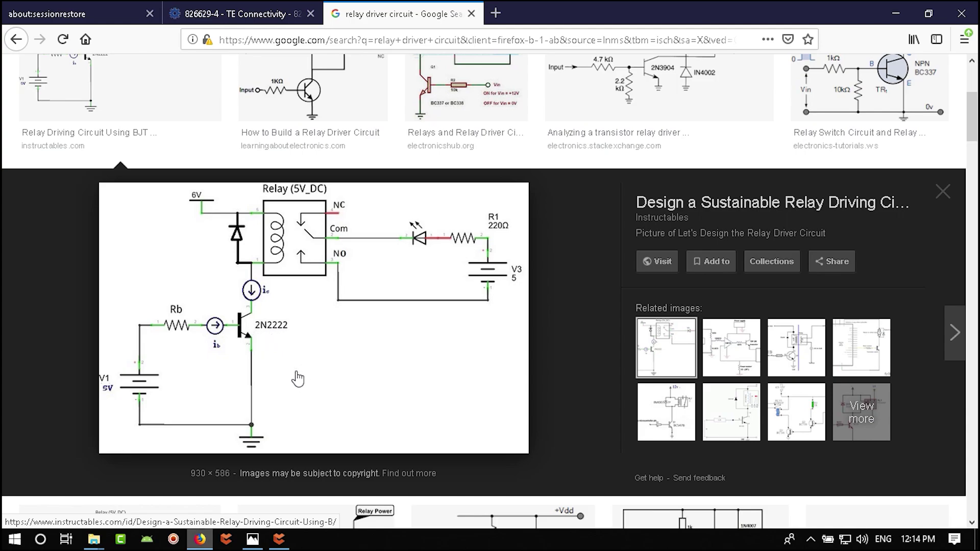
- Search the parts library for 2n2222, then bc817, and place the Nexperia BC817,215 transistor
left_click(279, 539)
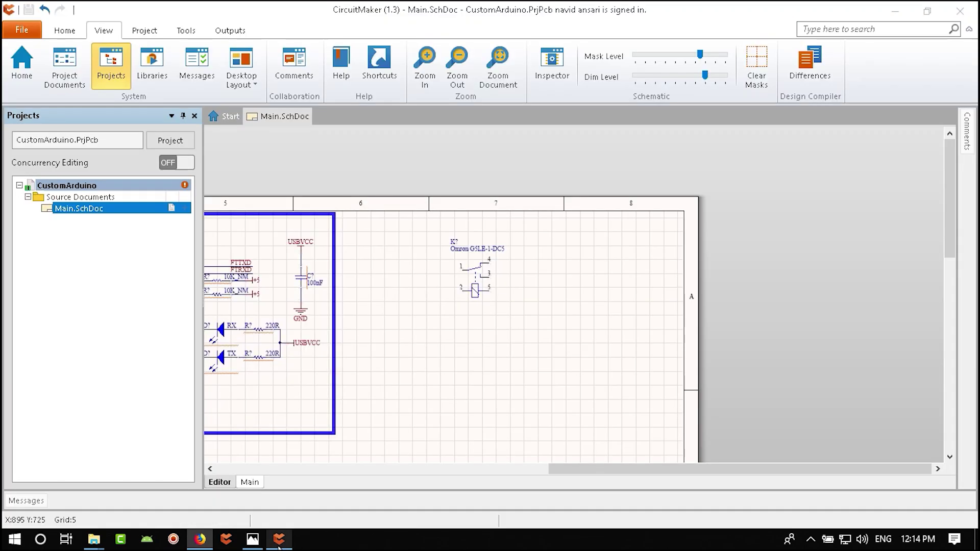
scroll(446, 281, "up", 1, "ctrl")
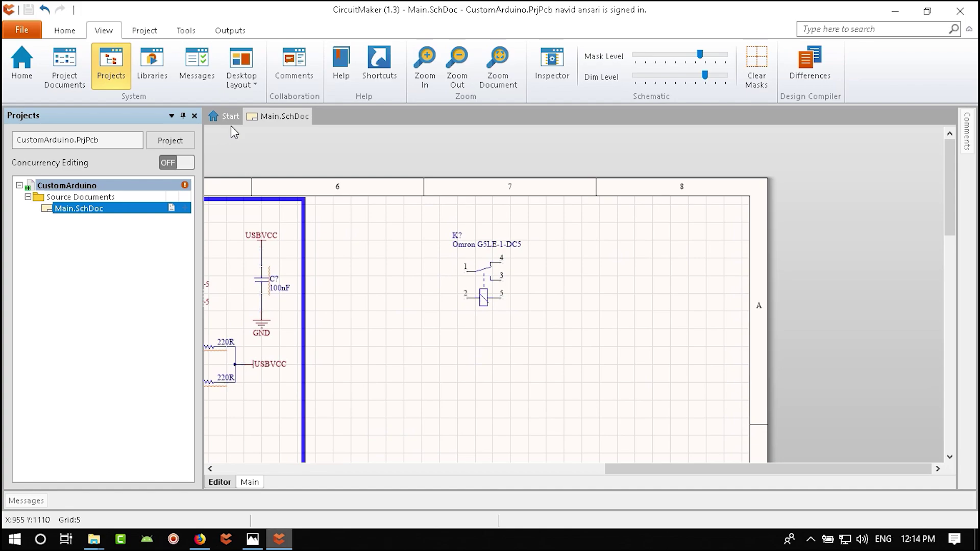
left_click(152, 65)
left_click(450, 62)
key("ctrl+a")
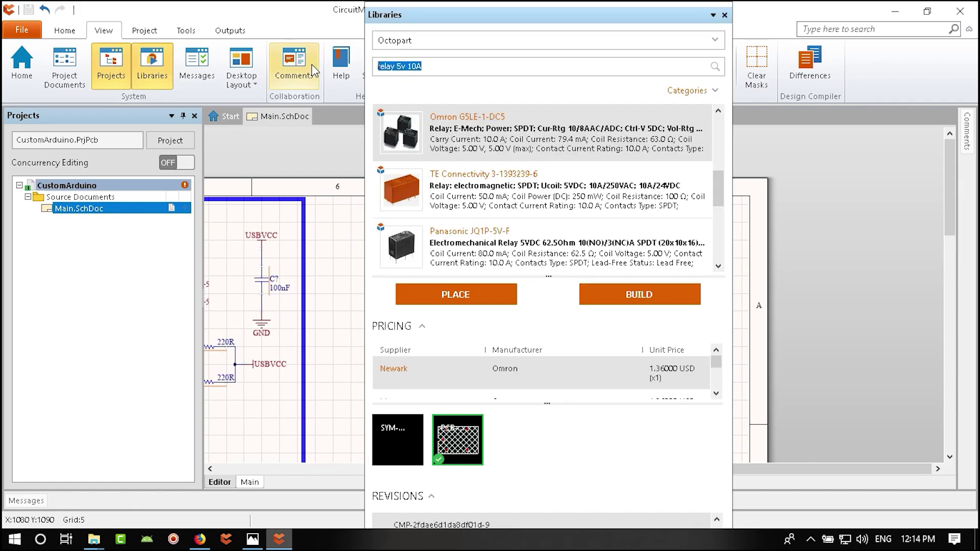
type("2n2222")
key("Return")
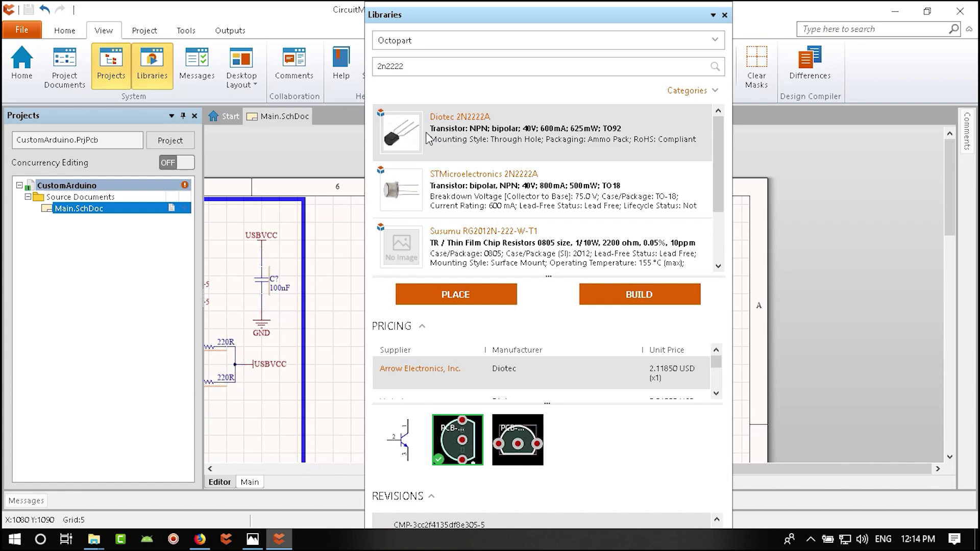
left_click_drag(718, 169, 712, 204)
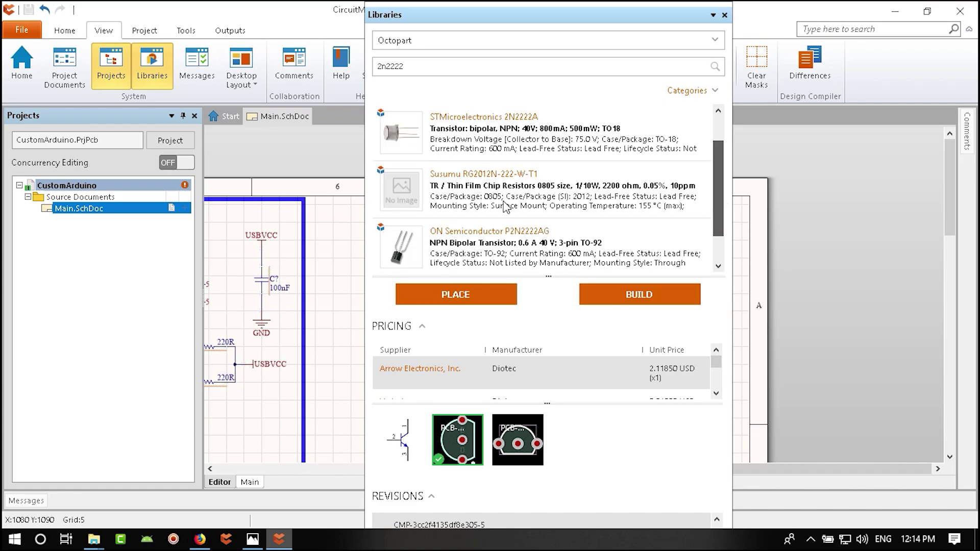
scroll(506, 206, "down", 3)
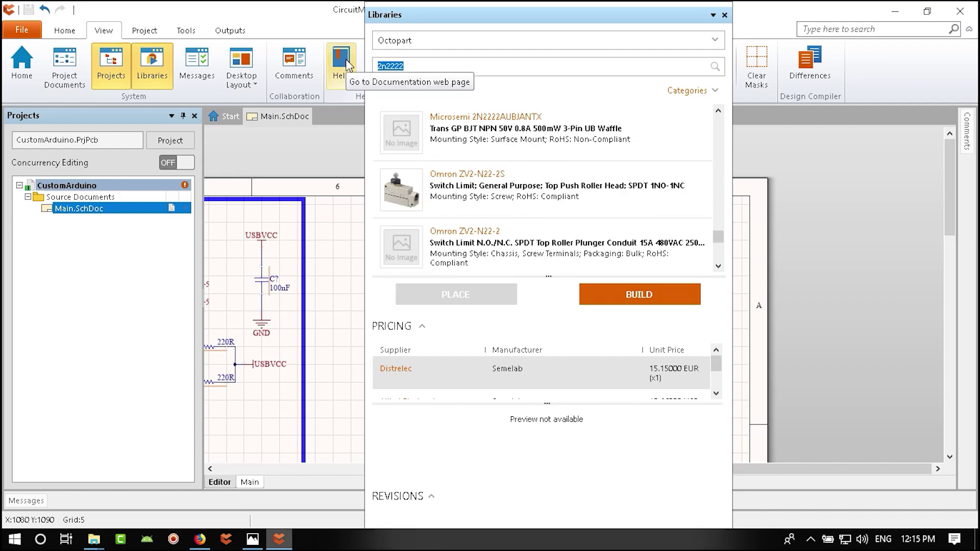
type("bc817")
key("Return")
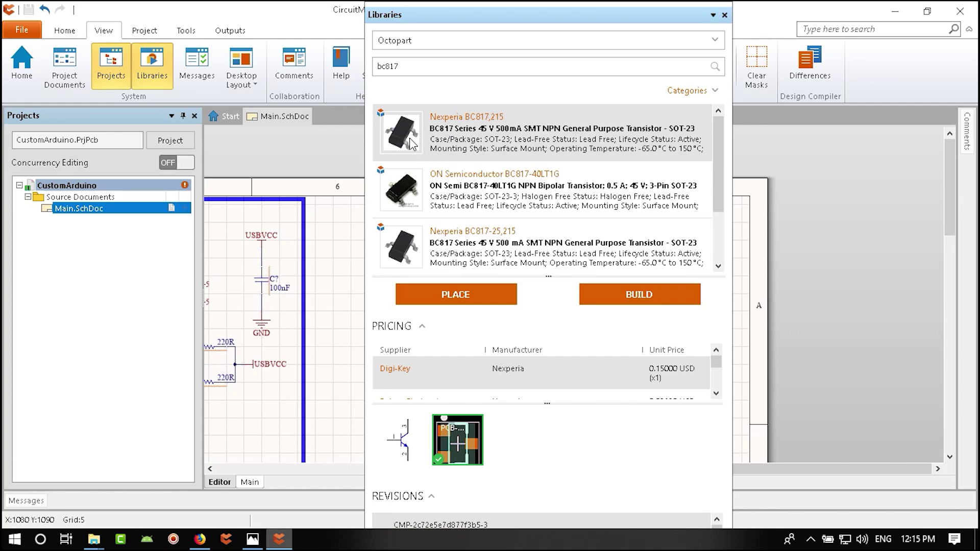
left_click(440, 292)
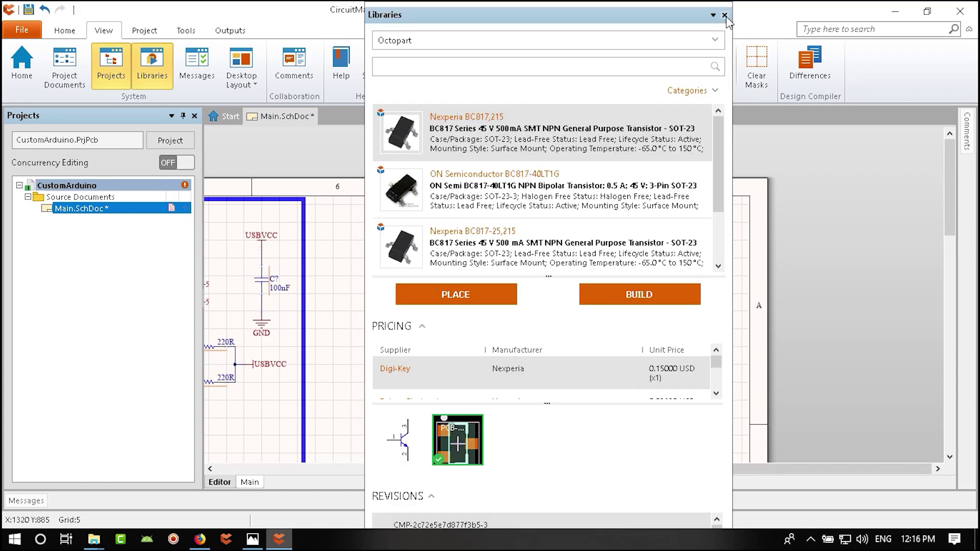
- Position transistor Q? just below the Omron G5LE-1-DC5 relay, checking the relay driver reference image
right_click_drag(439, 358, 553, 301)
scroll(553, 300, "up", 5, "ctrl")
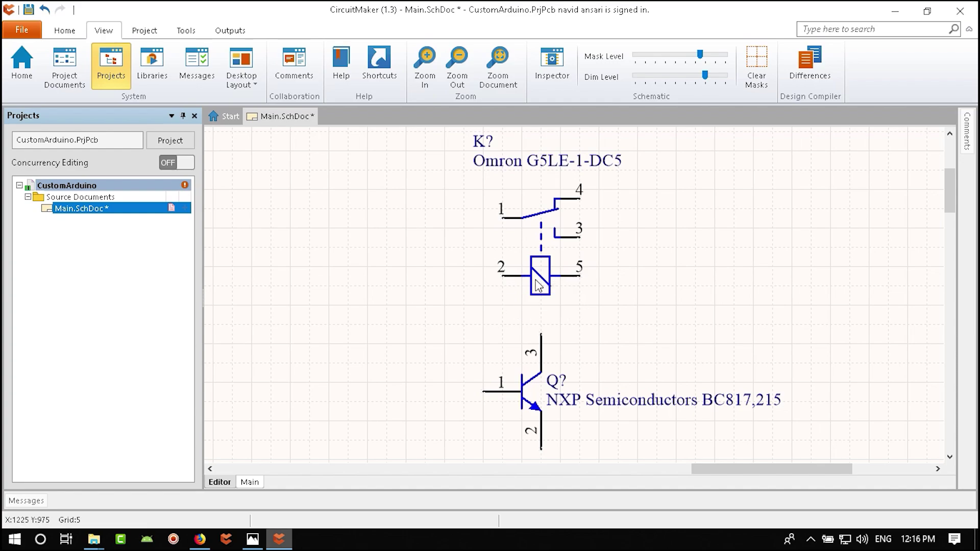
left_click(200, 539)
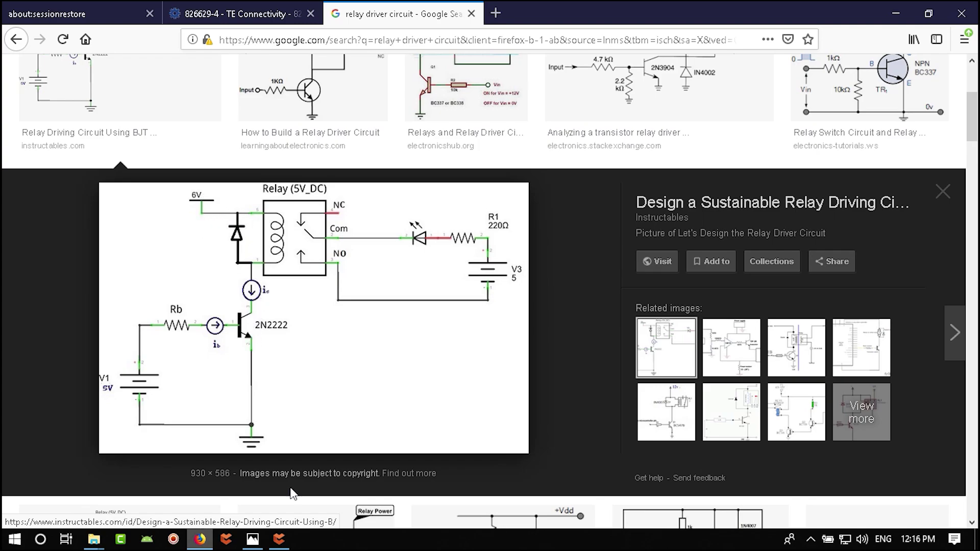
left_click(280, 542)
right_click_drag(479, 268, 515, 331)
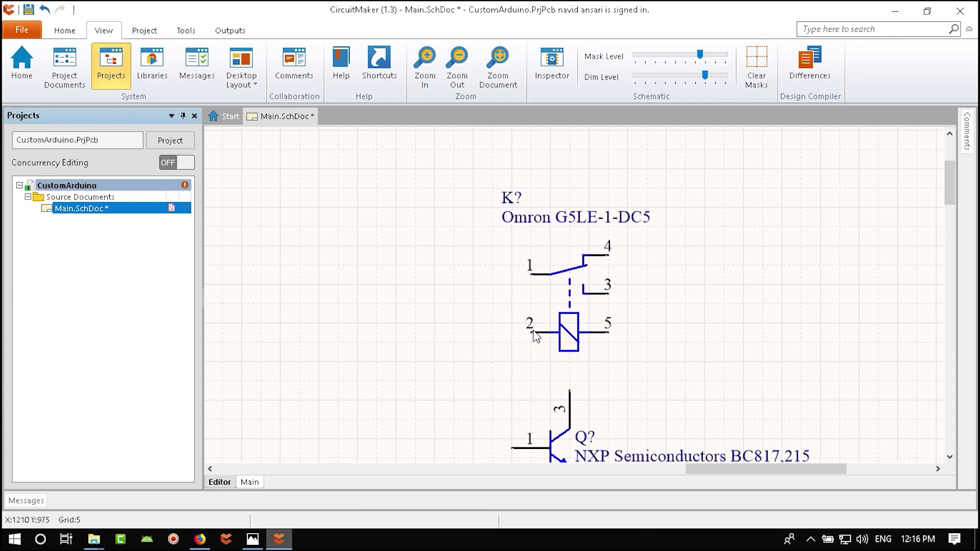
right_click_drag(590, 398, 542, 366)
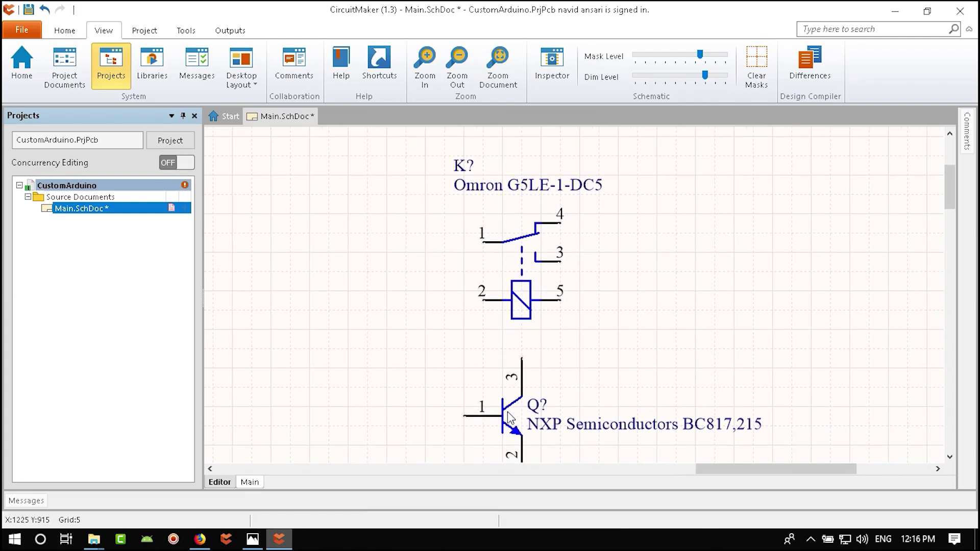
left_click_drag(509, 417, 509, 355)
scroll(462, 418, "down", 5, "ctrl")
scroll(553, 353, "up", 1)
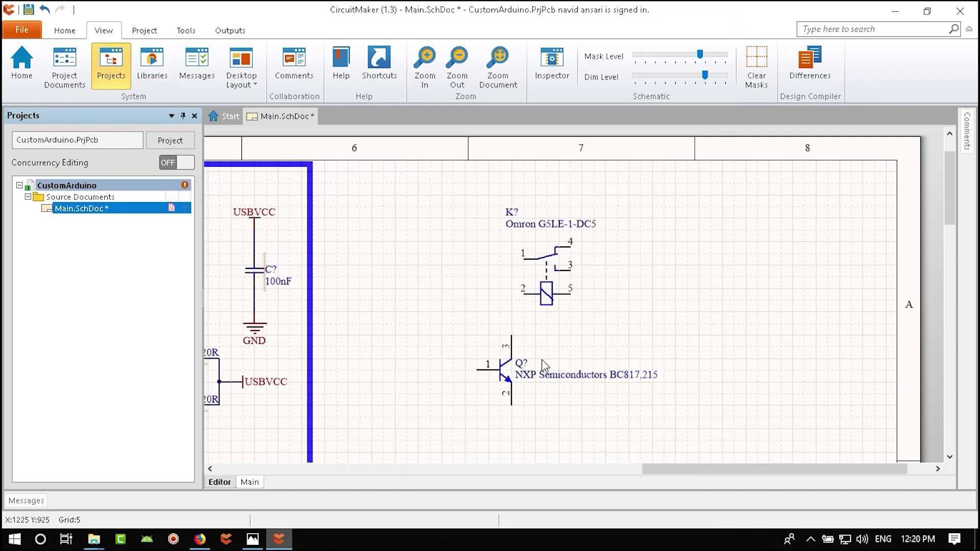
- Search 4148, place the FDLL4148 diode D? under the relay, and shift Q? up-left
left_click(152, 69)
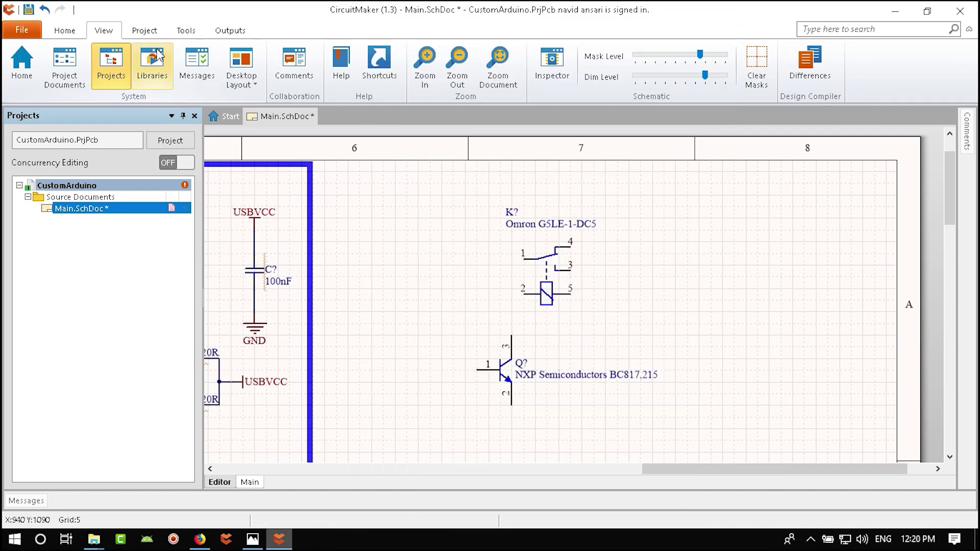
left_click(433, 70)
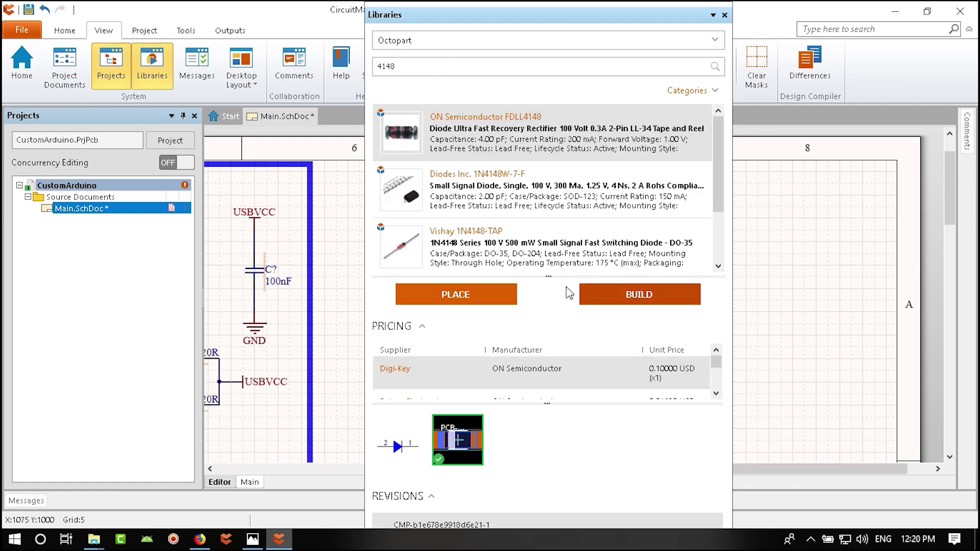
left_click(480, 292)
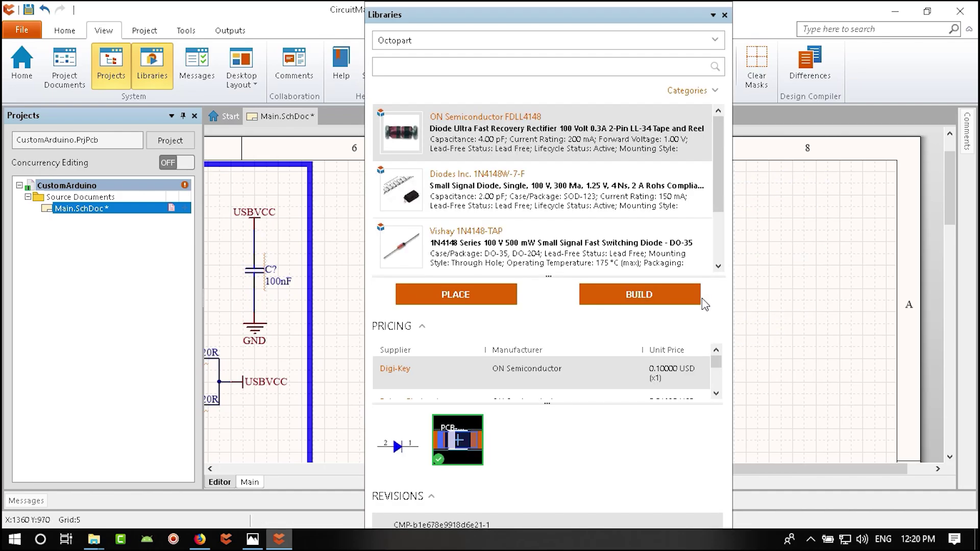
scroll(694, 241, "down", 2)
scroll(694, 241, "left", 2, "shift")
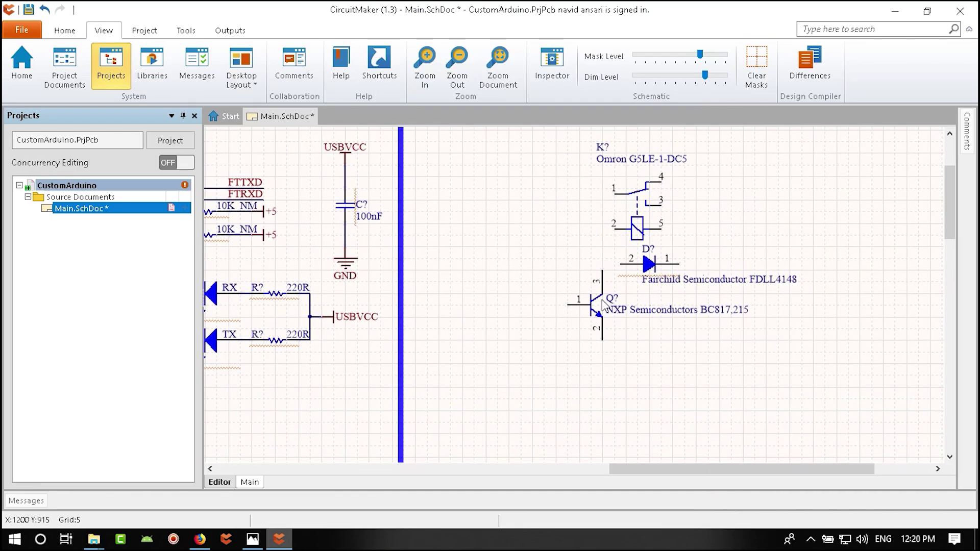
key("ctrl+w")
left_click_drag(595, 280, 577, 275)
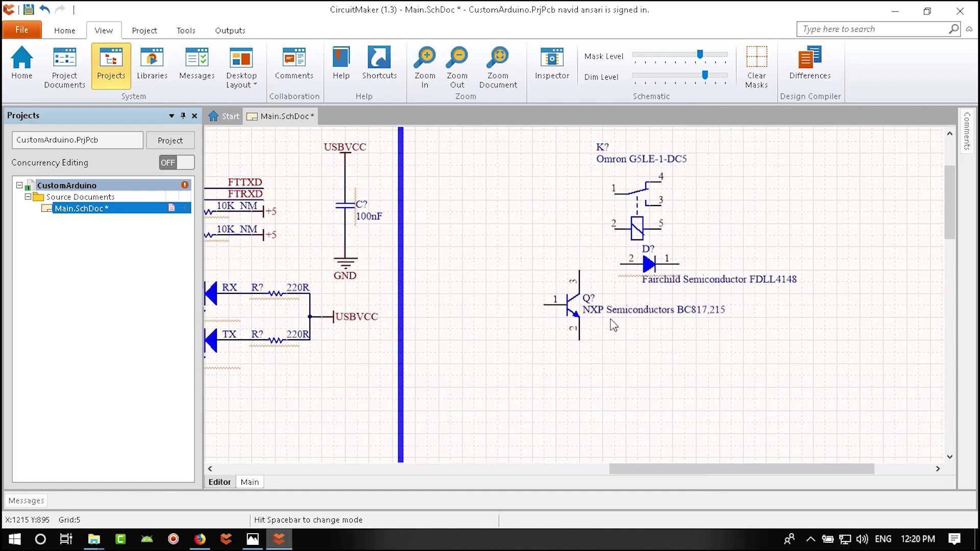
- Hide transistor Q?'s comment, show its BC817,215 part number, and move that label below it
double_click(568, 304)
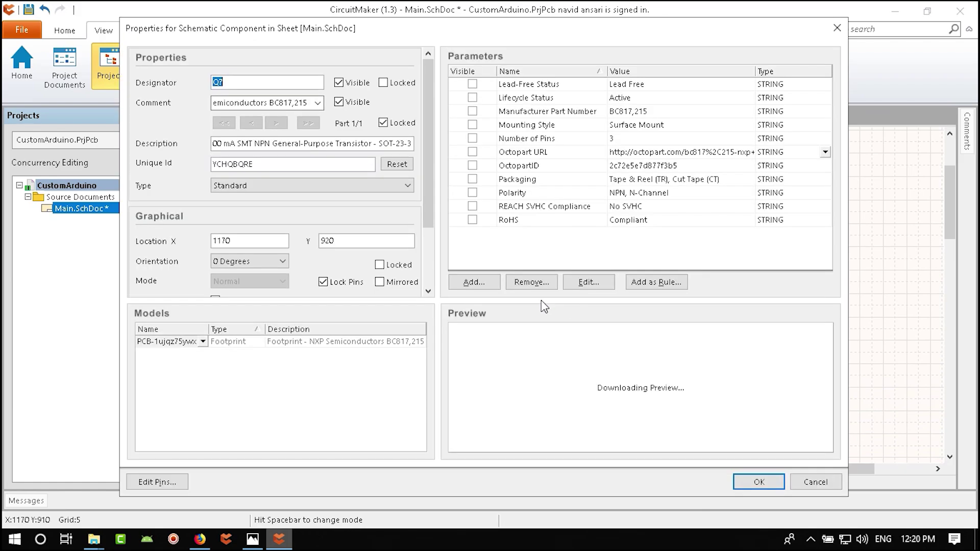
left_click(339, 103)
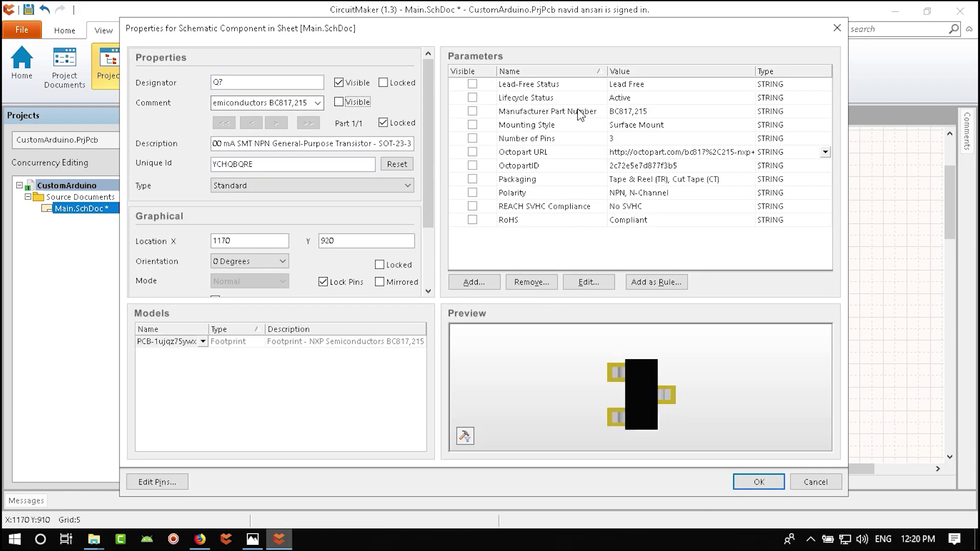
left_click(474, 111)
left_click(756, 482)
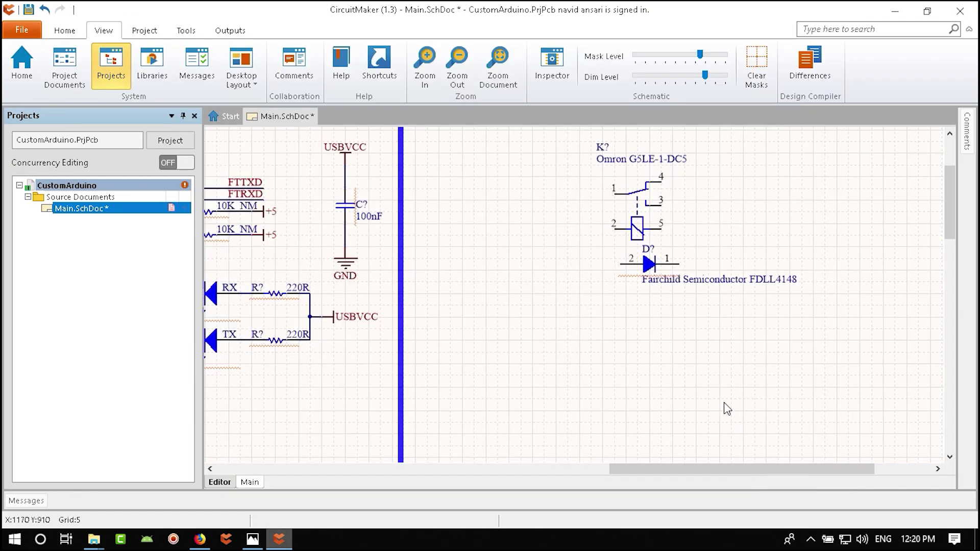
scroll(615, 320, "up", 3, "ctrl")
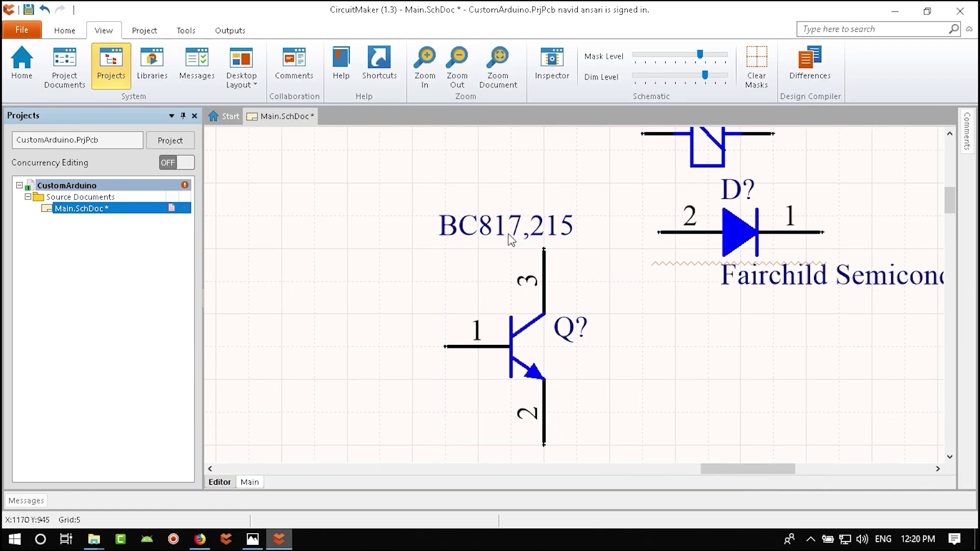
left_click_drag(510, 239, 629, 352)
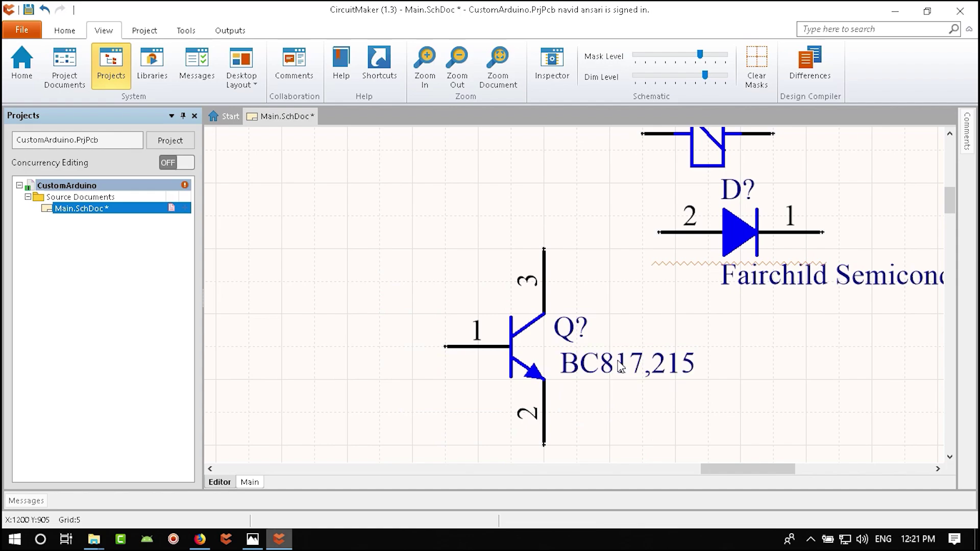
- Set diode D?'s comment to 4148 and make it visible on the schematic
scroll(562, 342, "down", 2, "ctrl")
scroll(567, 337, "down", 1, "ctrl")
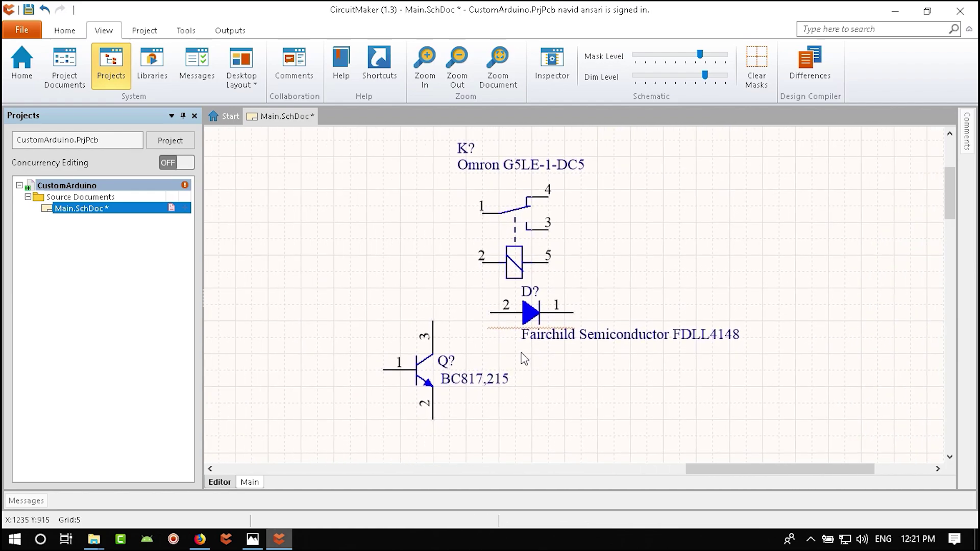
double_click(529, 314)
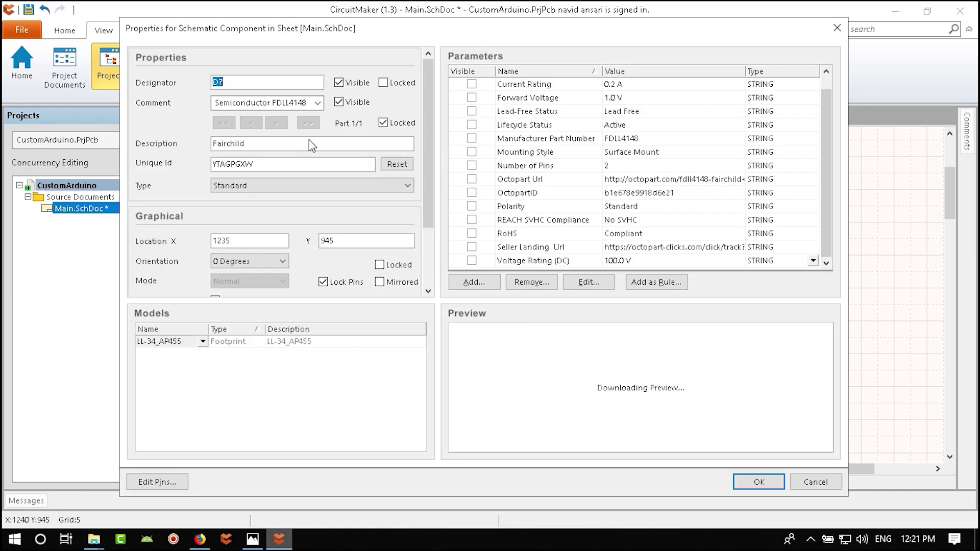
left_click(339, 102)
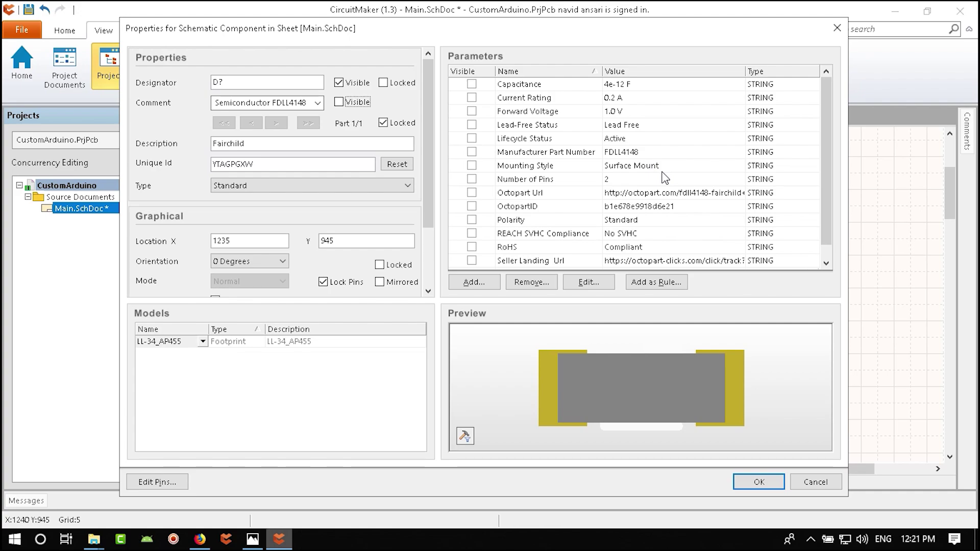
scroll(665, 178, "down", 1)
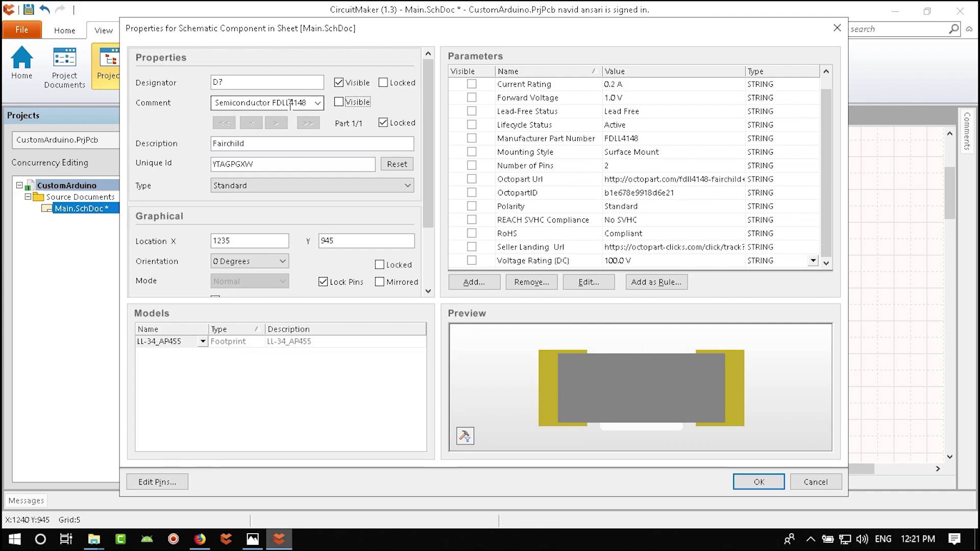
left_click_drag(284, 106, 174, 103)
type("4148")
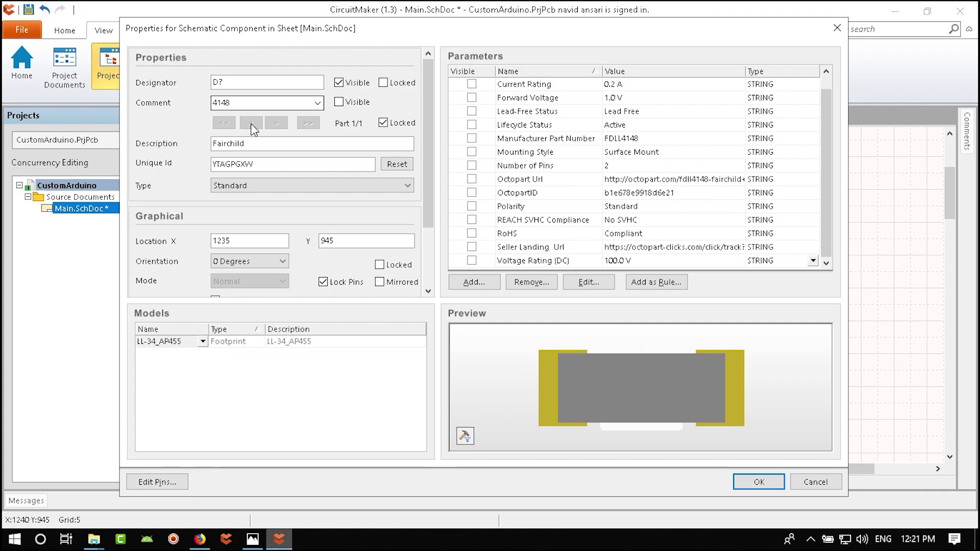
left_click(340, 103)
left_click(755, 481)
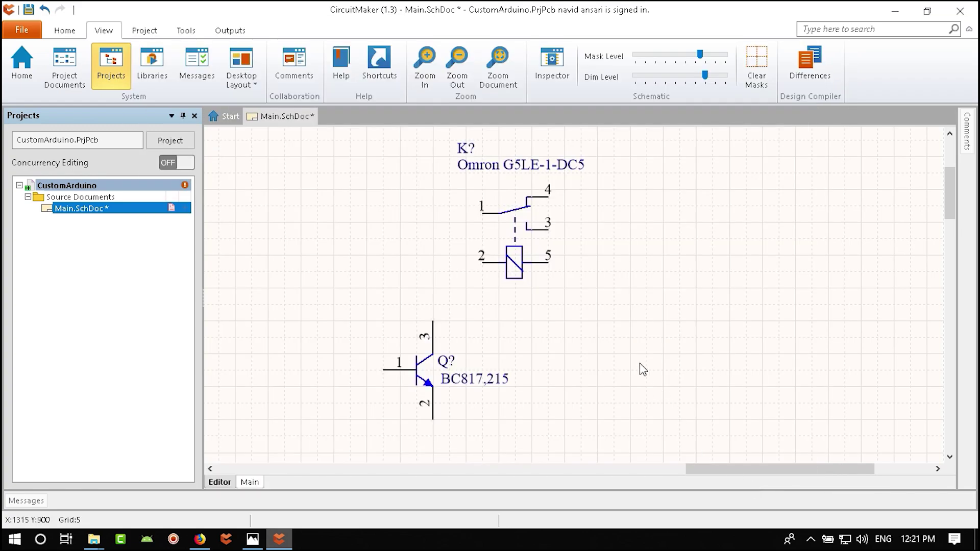
- Change the diode's comment to ll4148 and nudge the diode slightly down under the relay
scroll(605, 331, "up", 2, "ctrl")
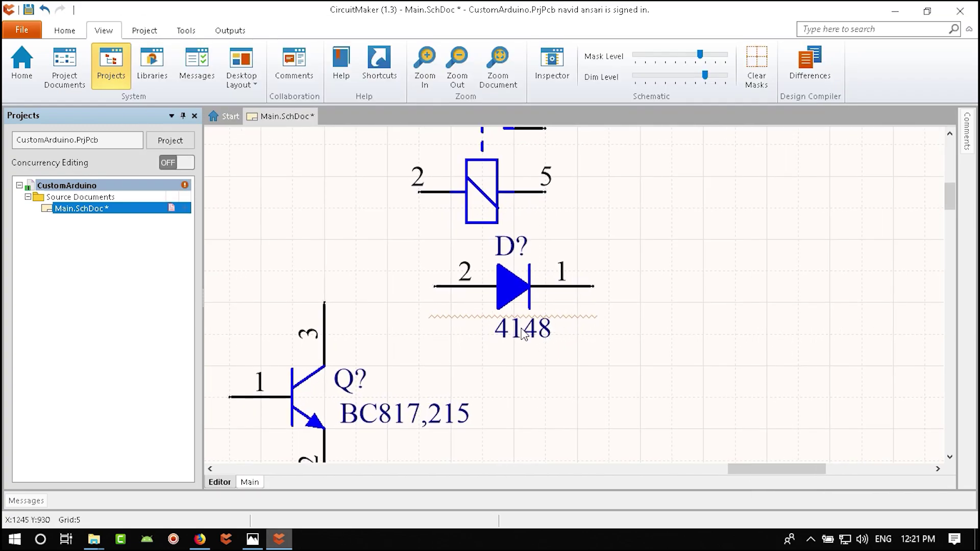
double_click(524, 333)
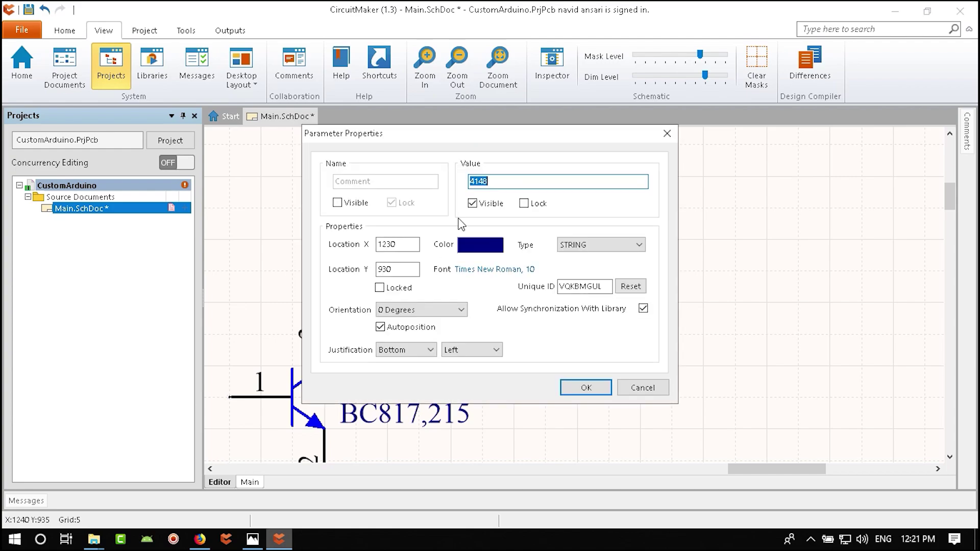
key("End")
key("Return")
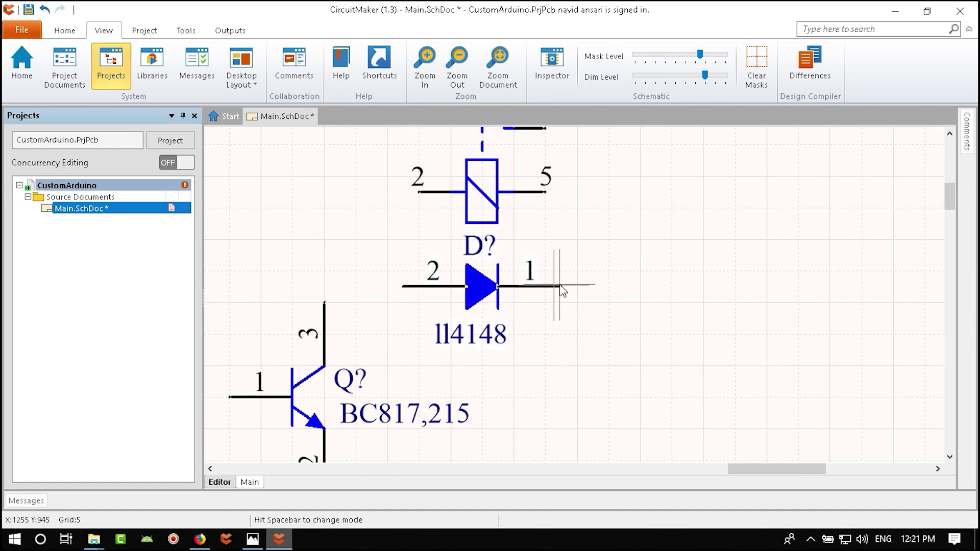
scroll(568, 264, "down", 2, "ctrl")
left_click_drag(466, 278, 467, 288)
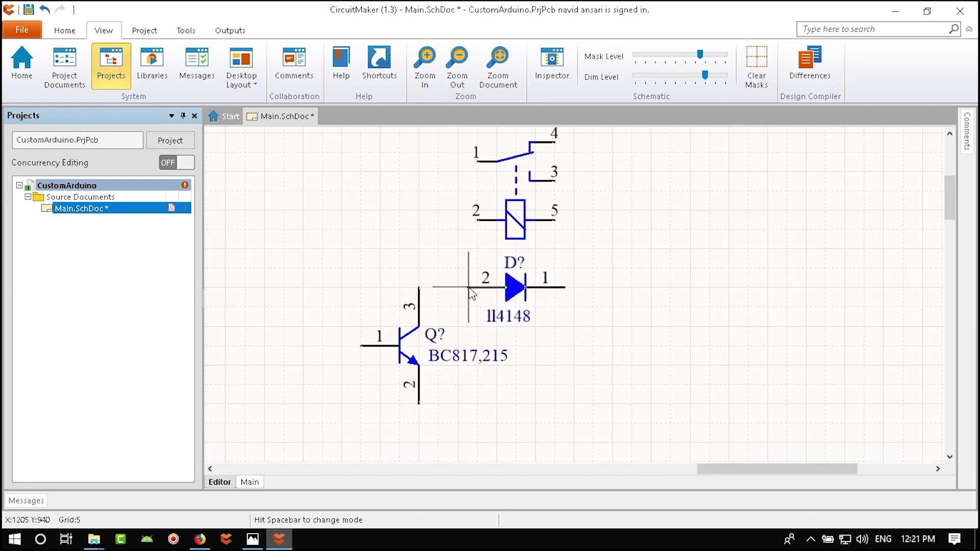
- Wire relay pin 5 to diode pin 1, and diode pin 2 and relay pin 2 to transistor pin 3
left_click(64, 30)
left_click(162, 67)
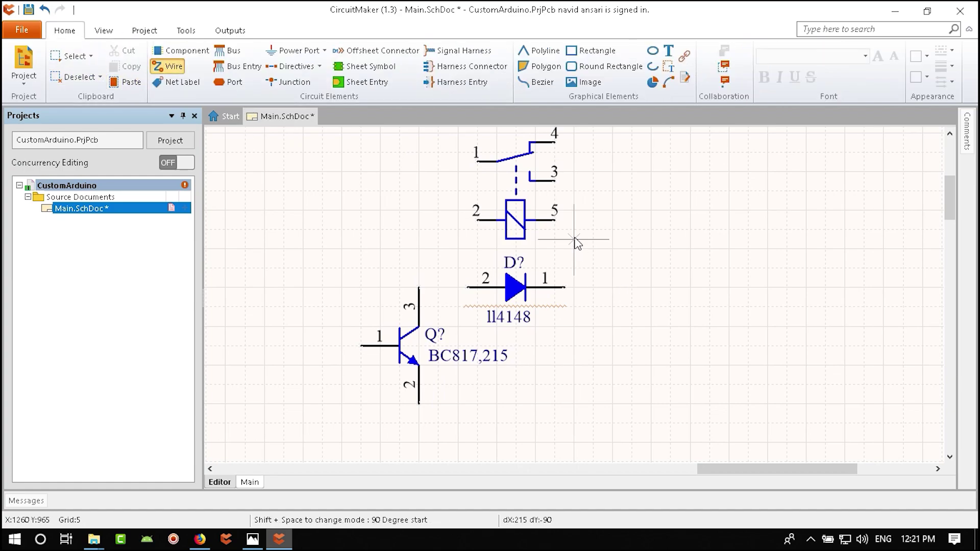
left_click(555, 221)
left_click(612, 287)
left_click(564, 287)
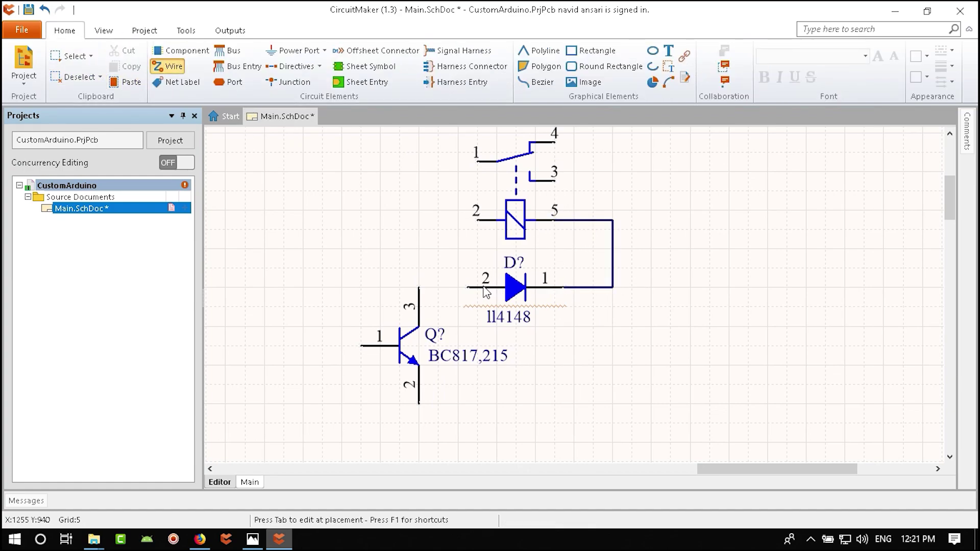
left_click(467, 287)
left_click(418, 287)
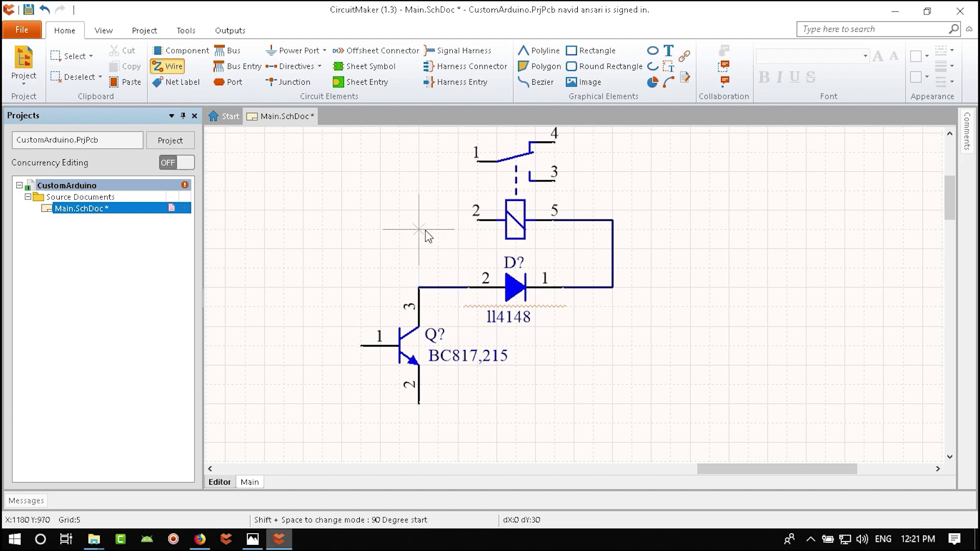
left_click(476, 220)
left_click(419, 288)
right_click(573, 356)
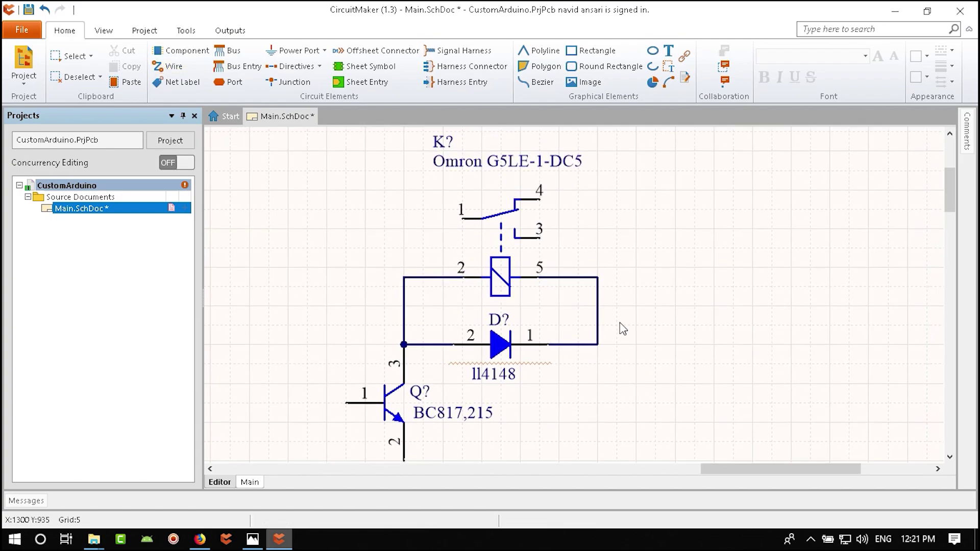
- Place a +5 power port on the relay pin 5 wire corner
scroll(623, 283, "up", 1)
scroll(376, 343, "down", 3, "ctrl")
scroll(377, 344, "up", 1, "ctrl")
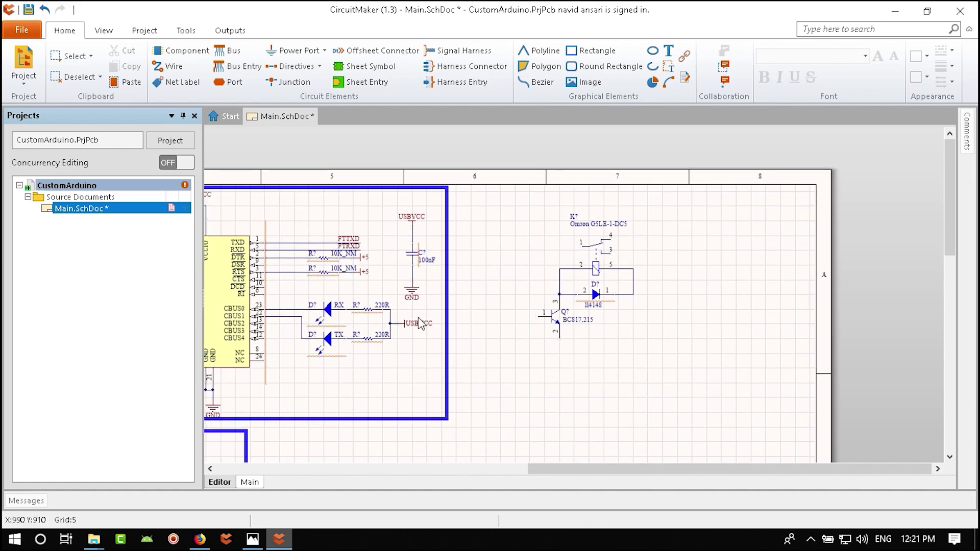
right_click_drag(376, 344, 582, 258)
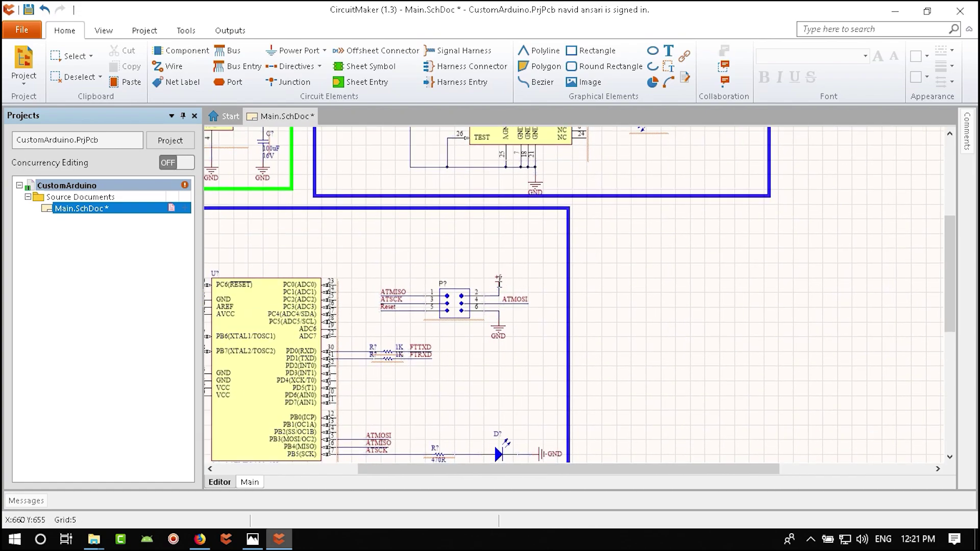
right_click_drag(652, 295, 489, 378)
scroll(489, 378, "up", 3, "ctrl")
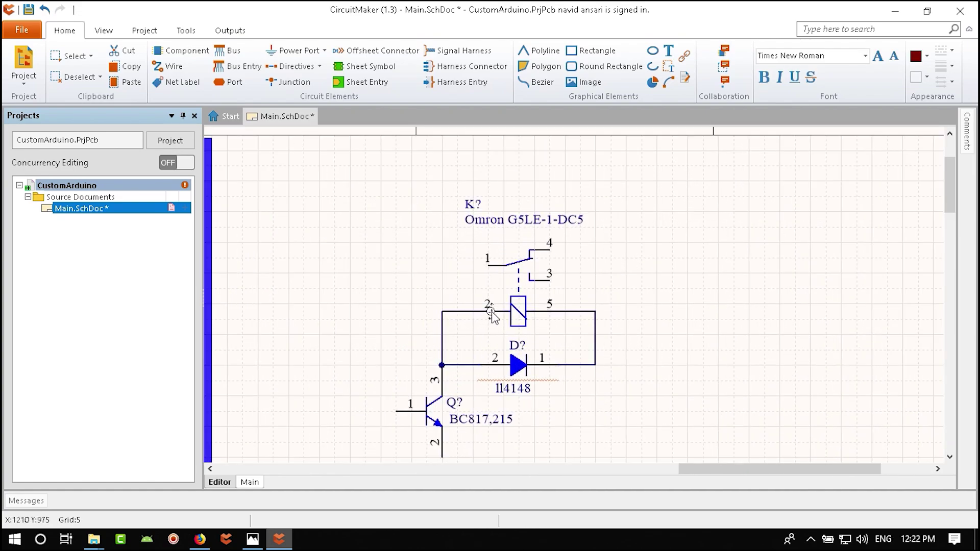
left_click(596, 312)
right_click_drag(608, 391, 655, 306)
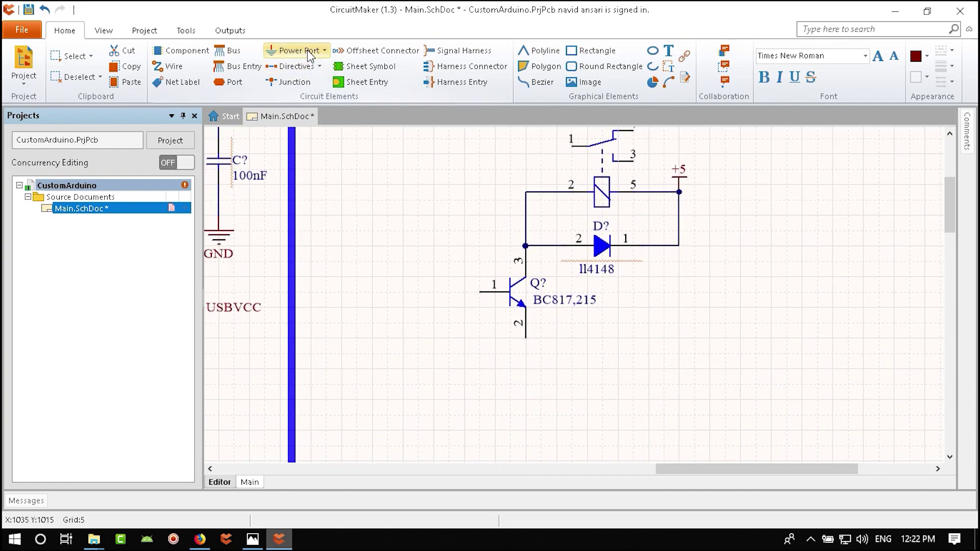
left_click(324, 50)
- Attach a GND power port below transistor pin 2
left_click(285, 72)
left_click(526, 338)
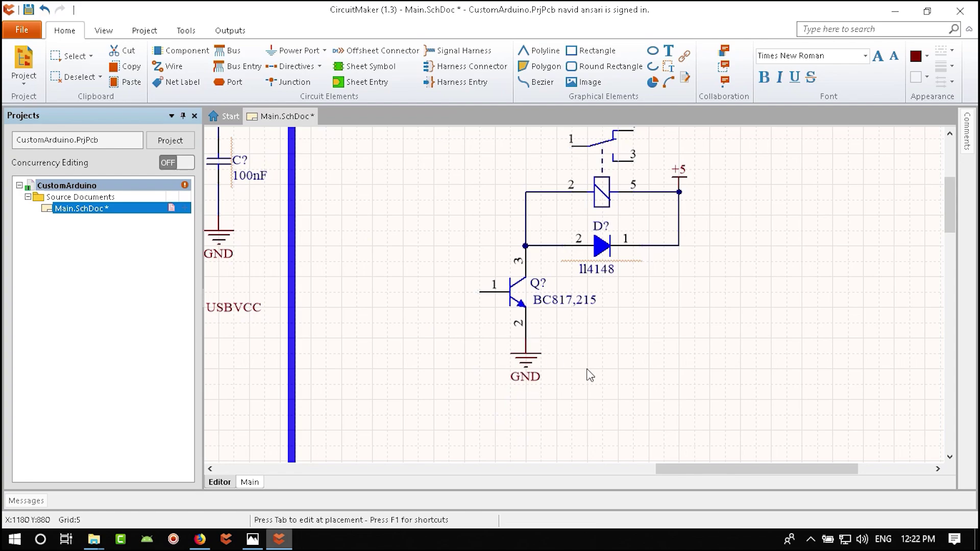
left_click_drag(527, 341, 529, 363)
left_click(527, 363)
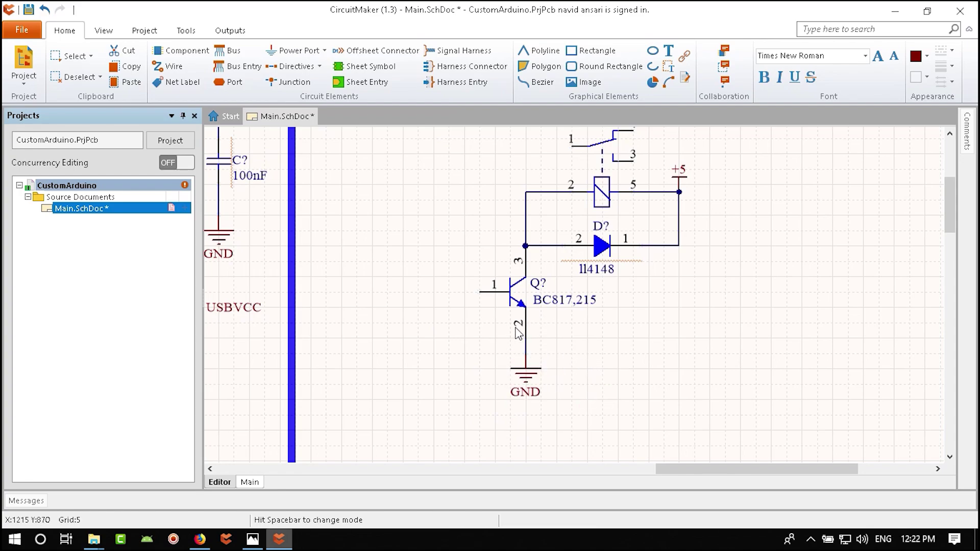
scroll(519, 334, "down", 6, "ctrl")
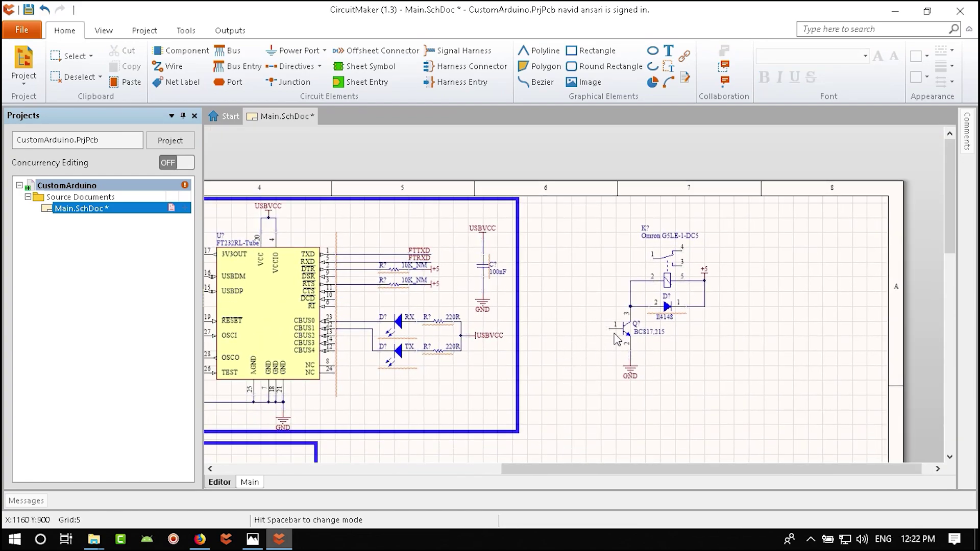
- Move the 220R resistor from the UART section in line with the transistor's base pin 1
right_click_drag(619, 338, 661, 325)
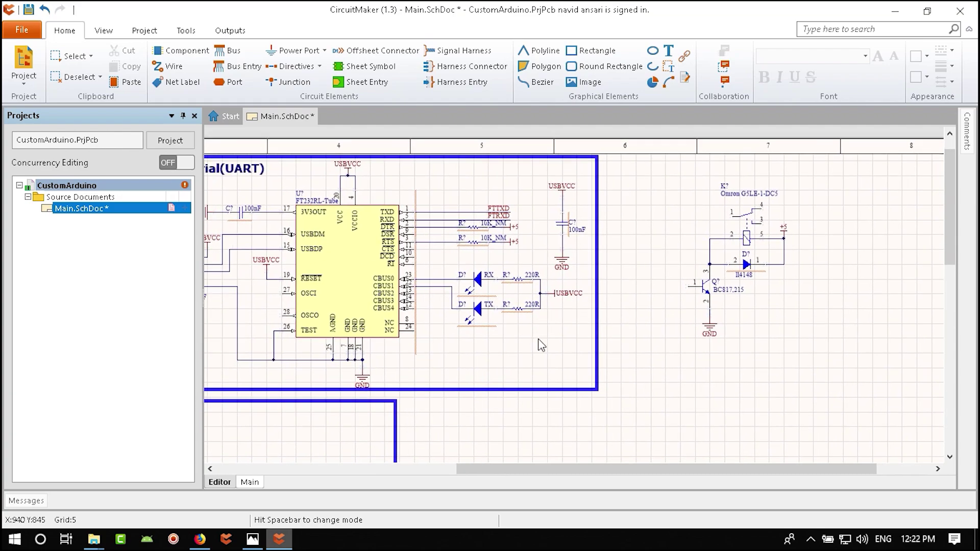
left_click(516, 315)
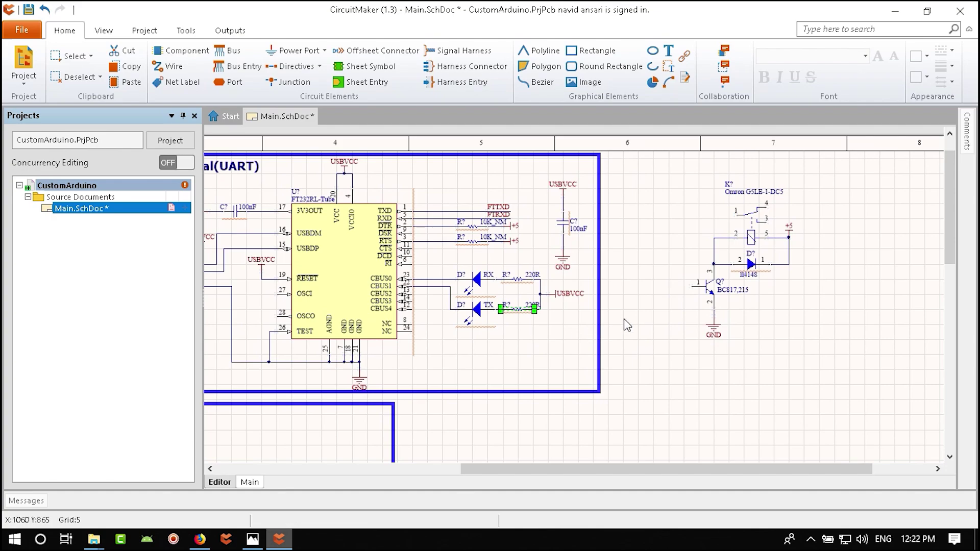
right_click_drag(624, 318, 594, 339)
left_click_drag(594, 340, 624, 349)
key("Page_Up")
left_click(614, 343)
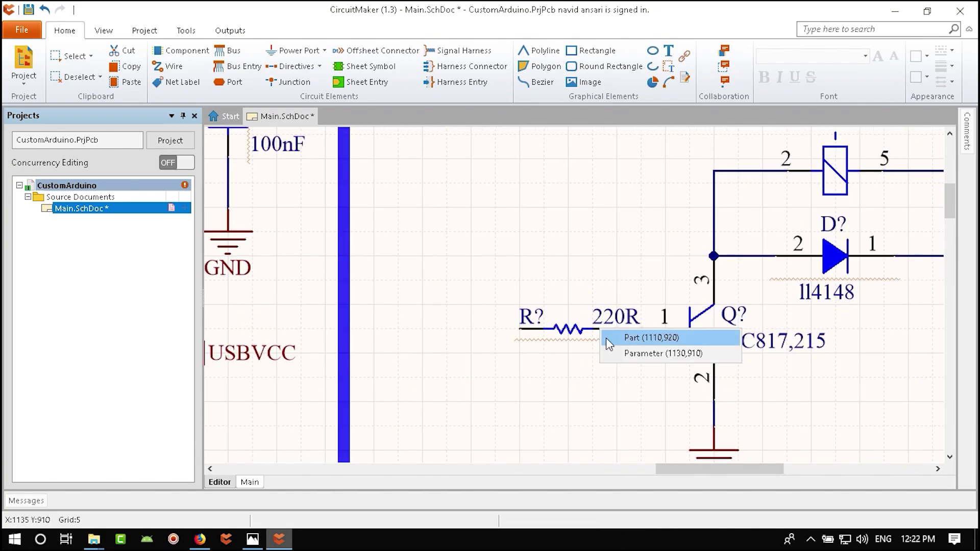
left_click(640, 334)
left_click_drag(641, 335, 542, 333)
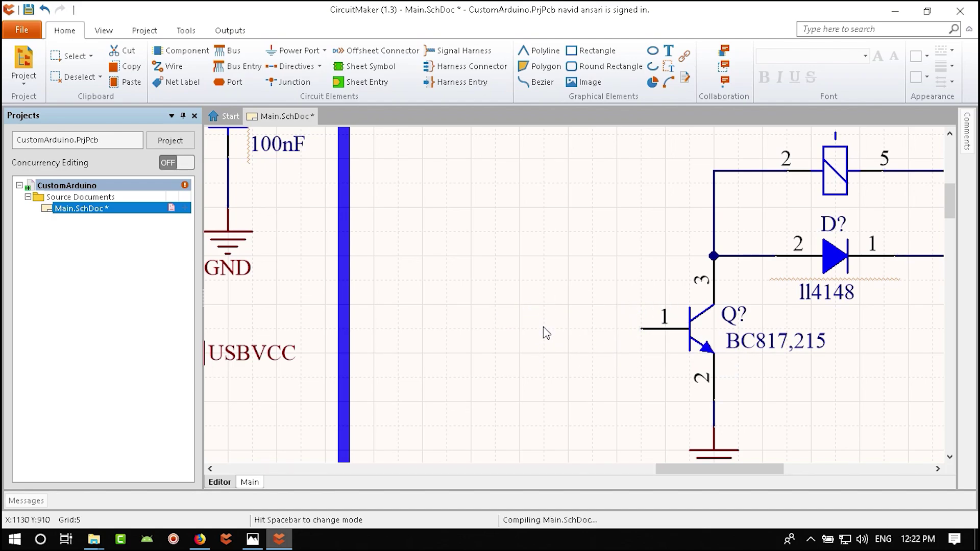
- Run a wire left from the 220R resistor and give it the net label R1
left_click(169, 67)
left_click(423, 329)
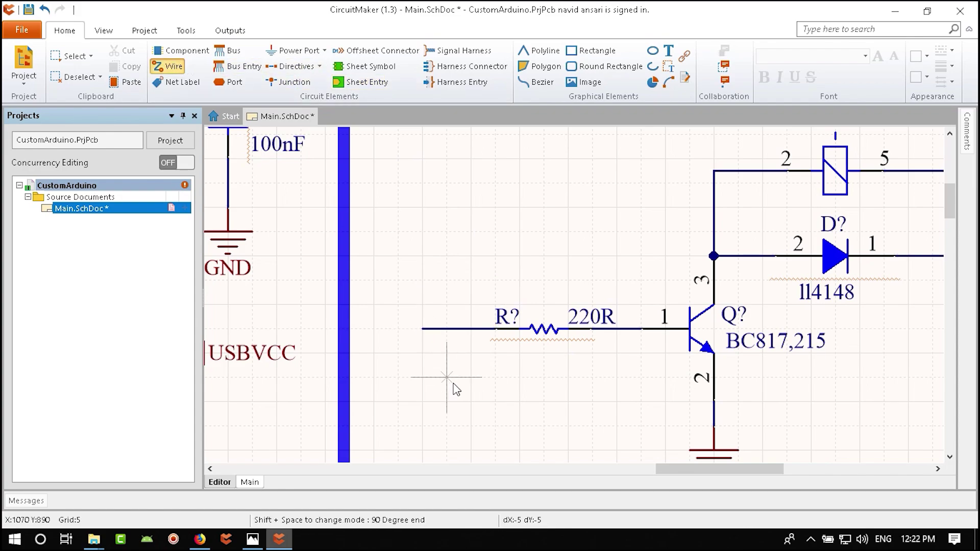
right_click(453, 388)
left_click(180, 84)
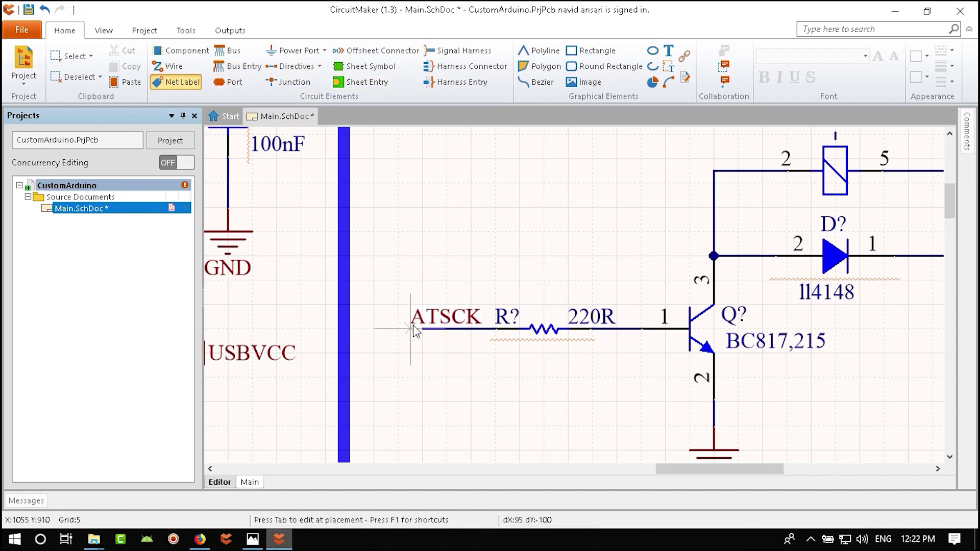
key("Tab")
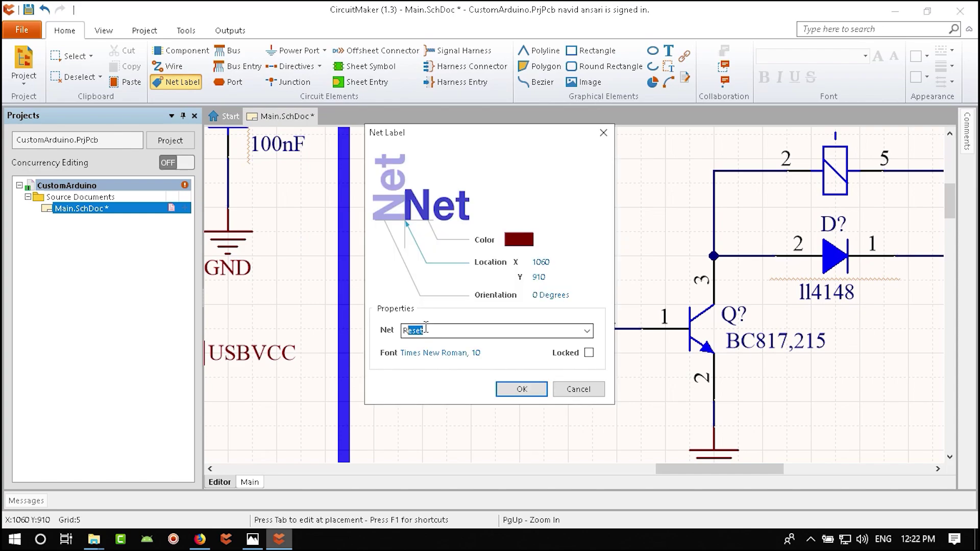
key("Return")
left_click(423, 329)
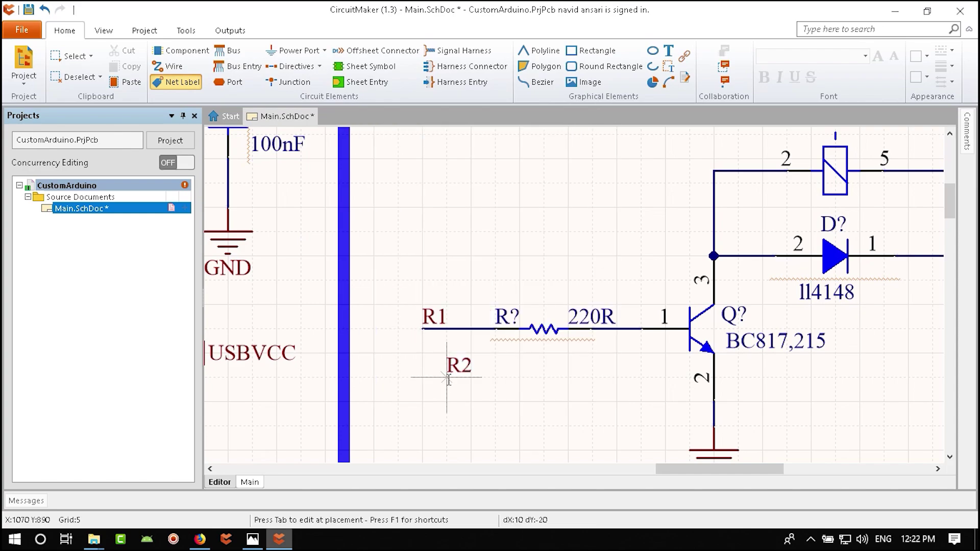
right_click(452, 371)
scroll(516, 378, "down", 3, "ctrl")
scroll(633, 315, "up", 1, "ctrl")
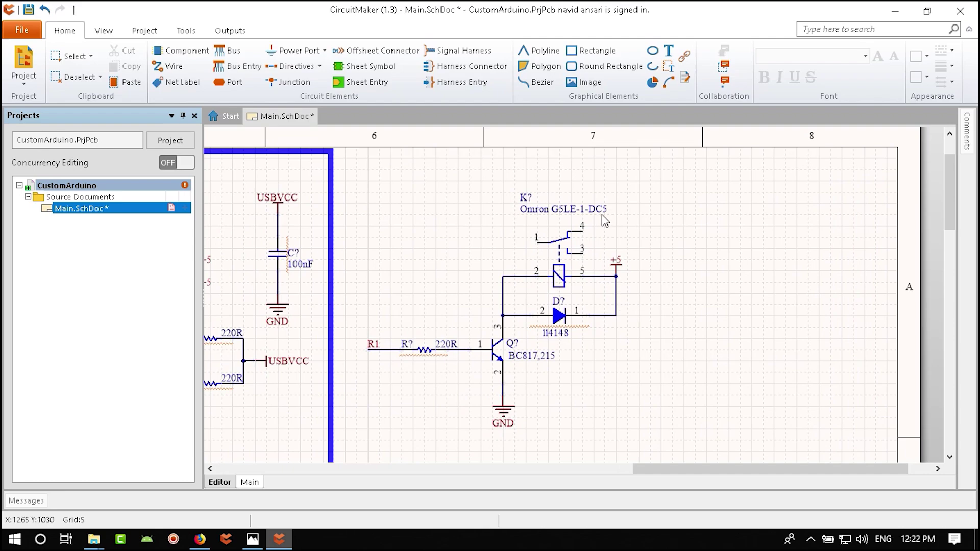
scroll(646, 327, "up", 2)
right_click_drag(698, 347, 634, 379)
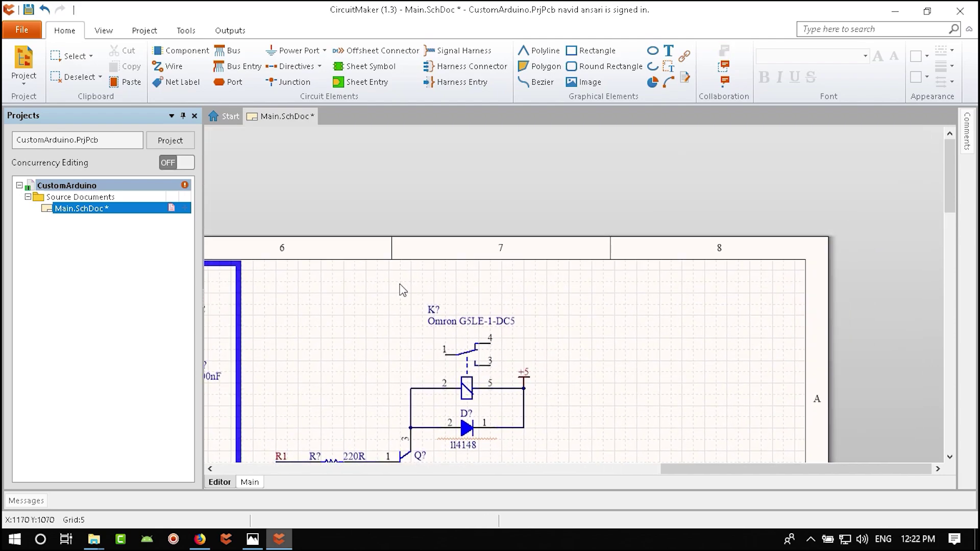
- Save the schematic and open the Libraries panel with a Connector search
key("ctrl+s")
left_click(103, 31)
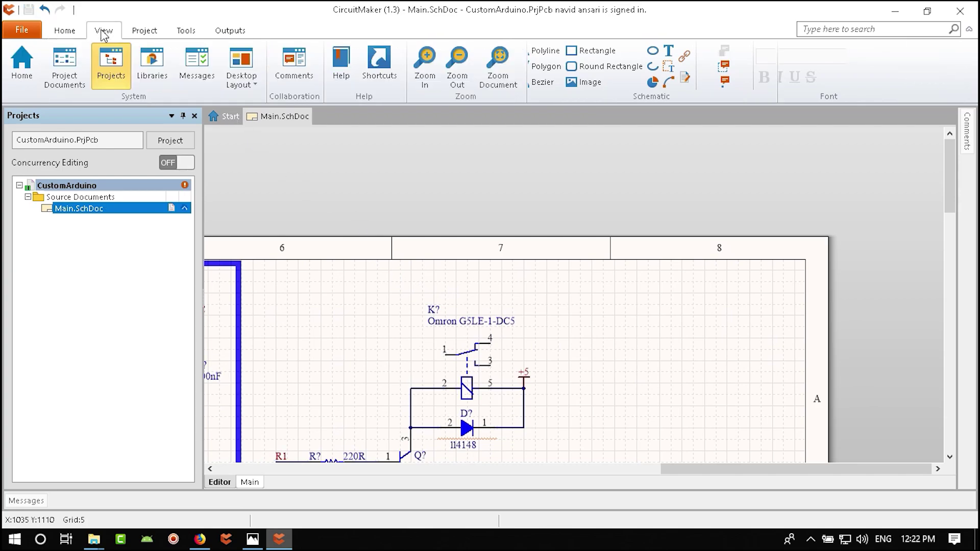
left_click(153, 69)
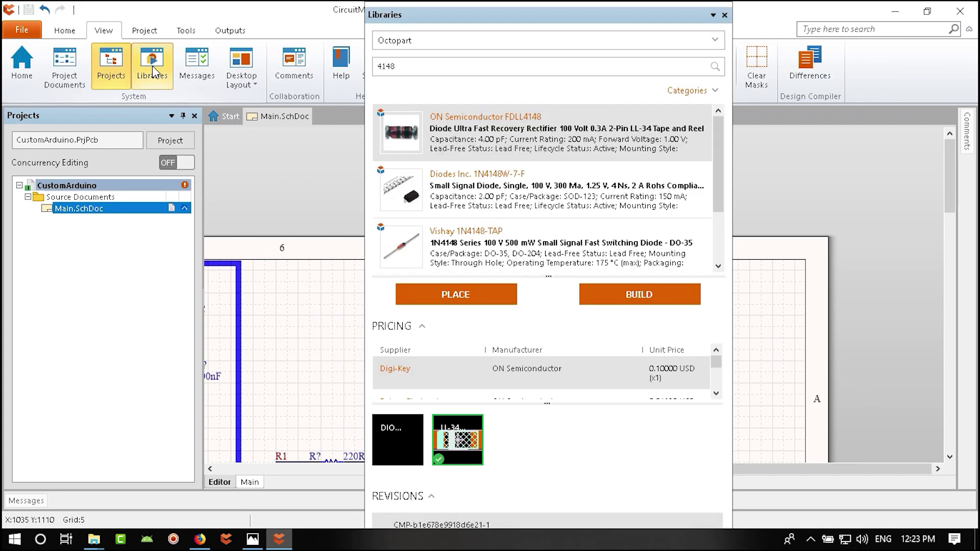
left_click(403, 66)
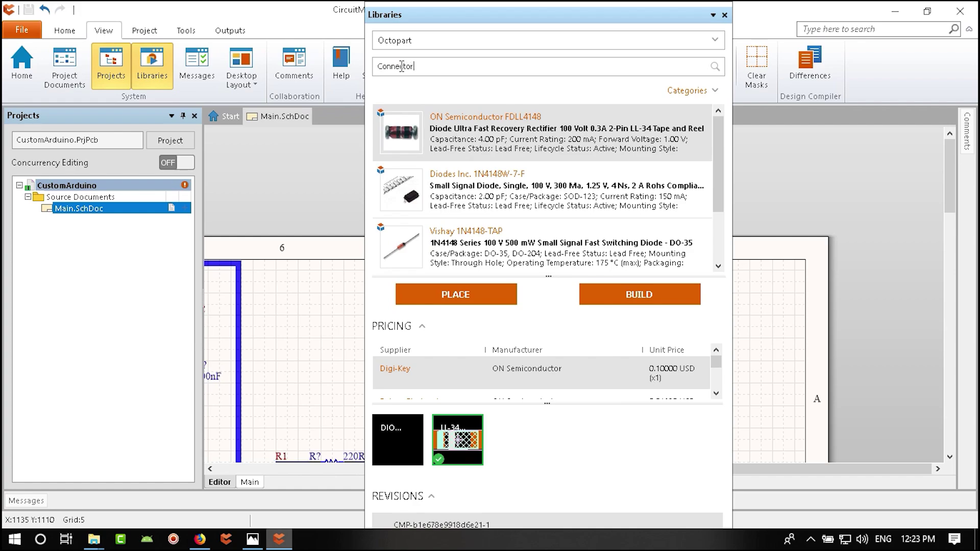
key("Return")
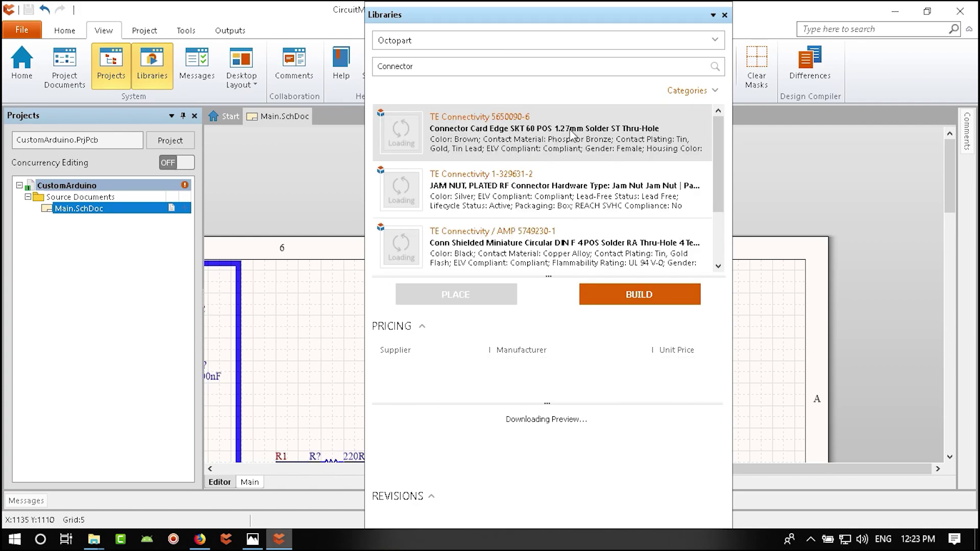
- Search 'terminal' and place the Phoenix Contact PT1,5/3-5.0-H terminal block beside the relay
left_click(451, 64)
key("ctrl+a")
type("ter")
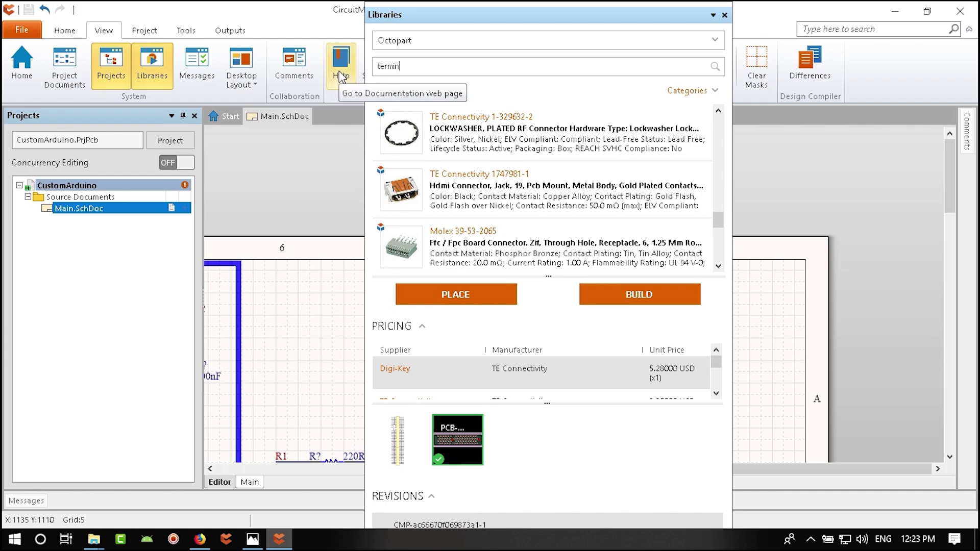
key("Return")
left_click(500, 190)
mouse_move(499, 191)
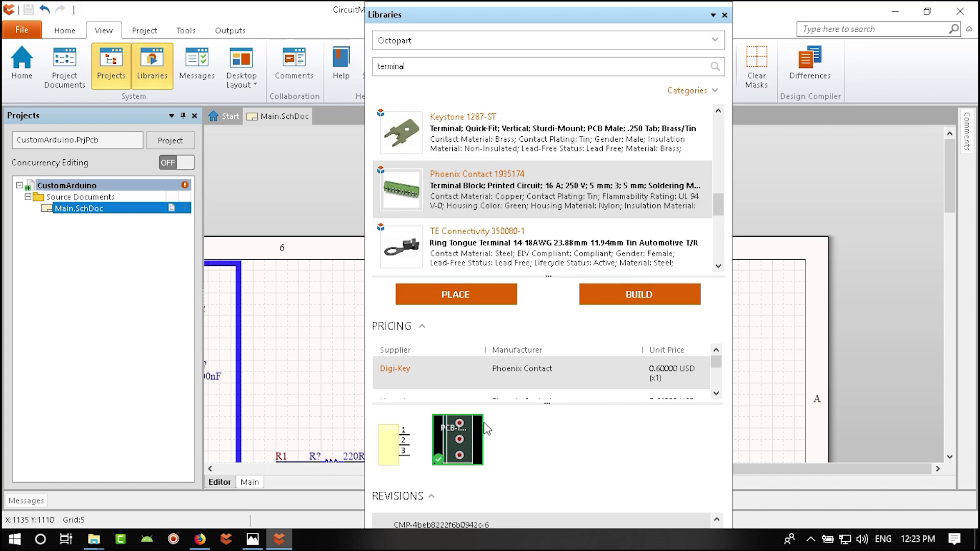
left_click(453, 296)
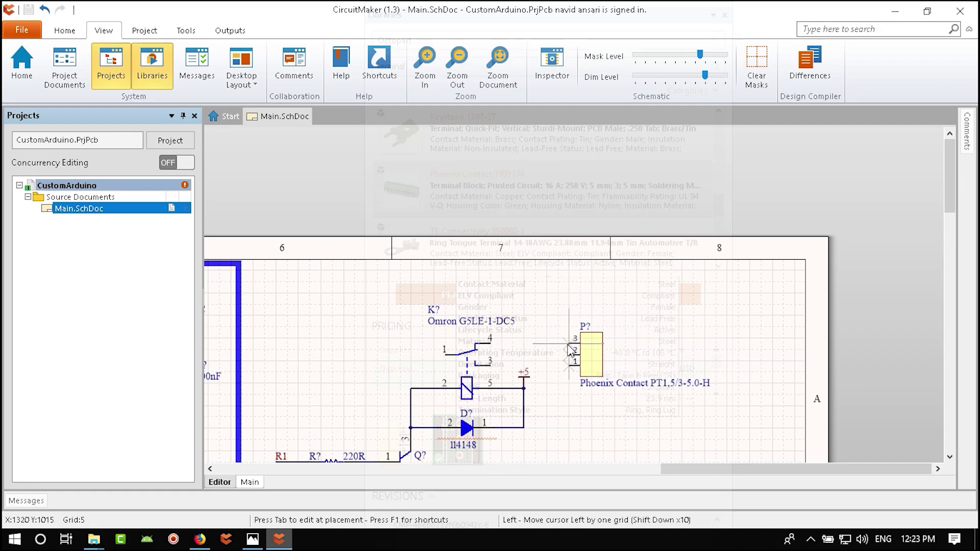
left_click(570, 351)
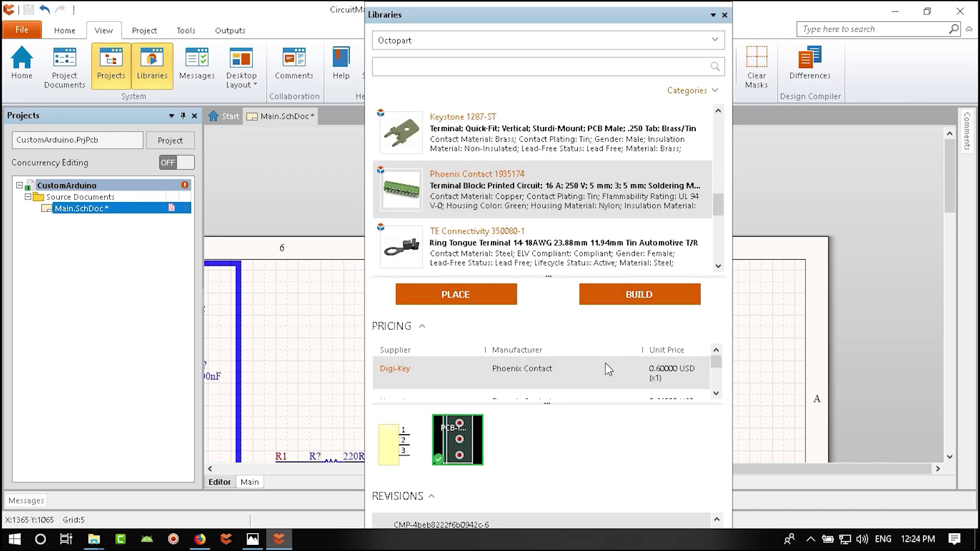
left_click(725, 14)
scroll(595, 357, "up", 5, "ctrl")
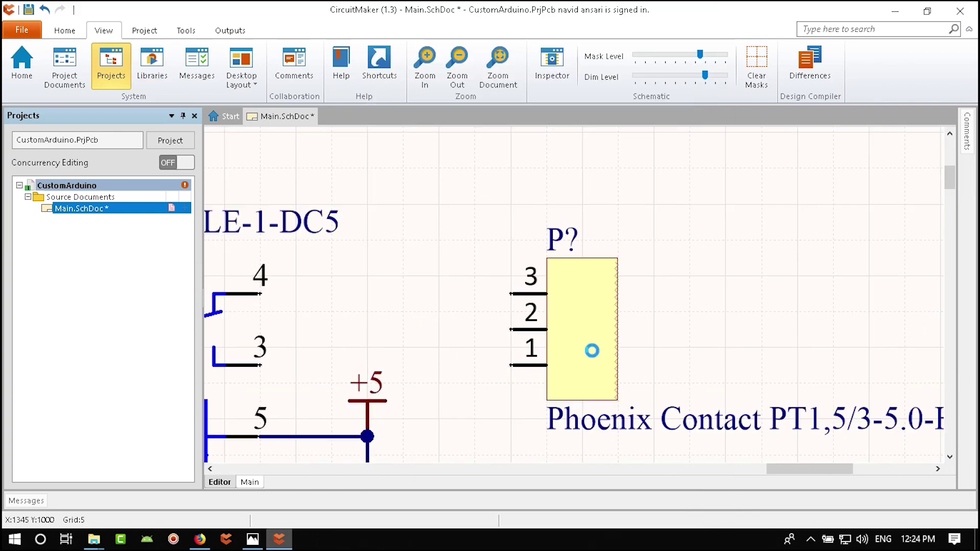
- Wire terminal block pin 3 to relay pin 4 and terminal pin 1 to relay pin 3
double_click(594, 352)
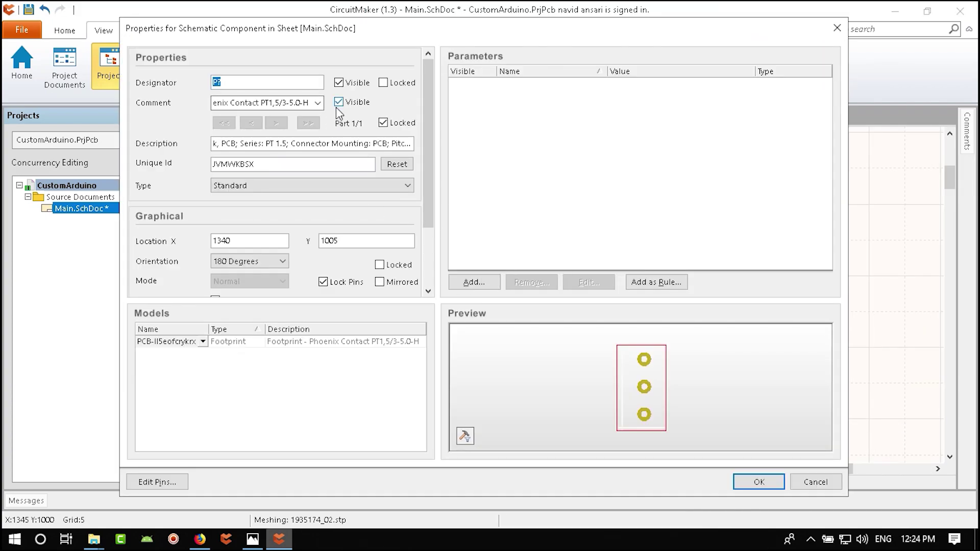
left_click(756, 482)
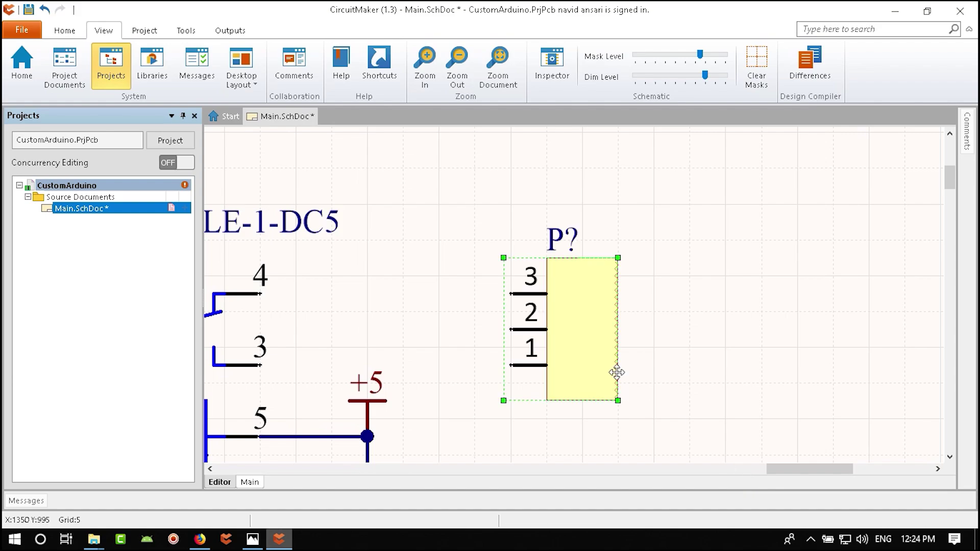
right_click_drag(616, 373, 651, 337)
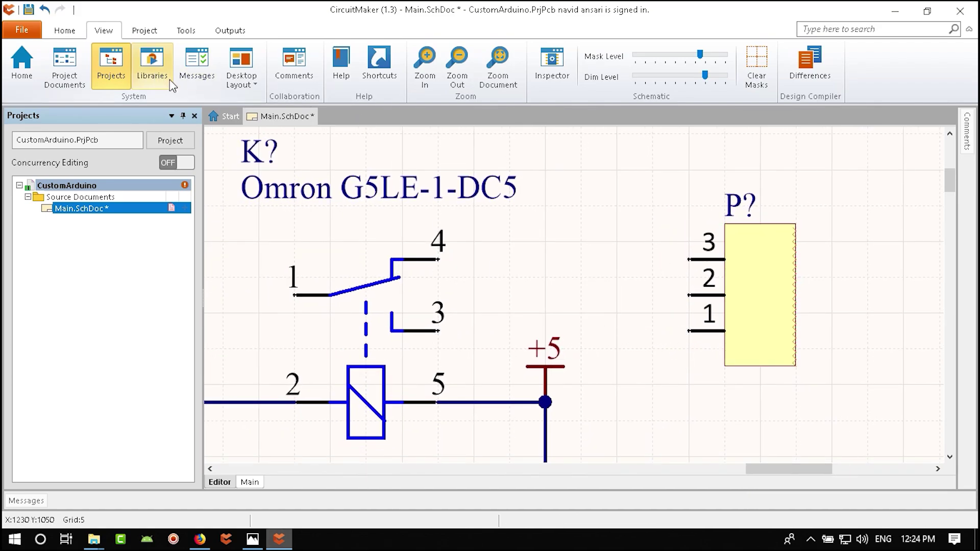
left_click(66, 30)
left_click(171, 66)
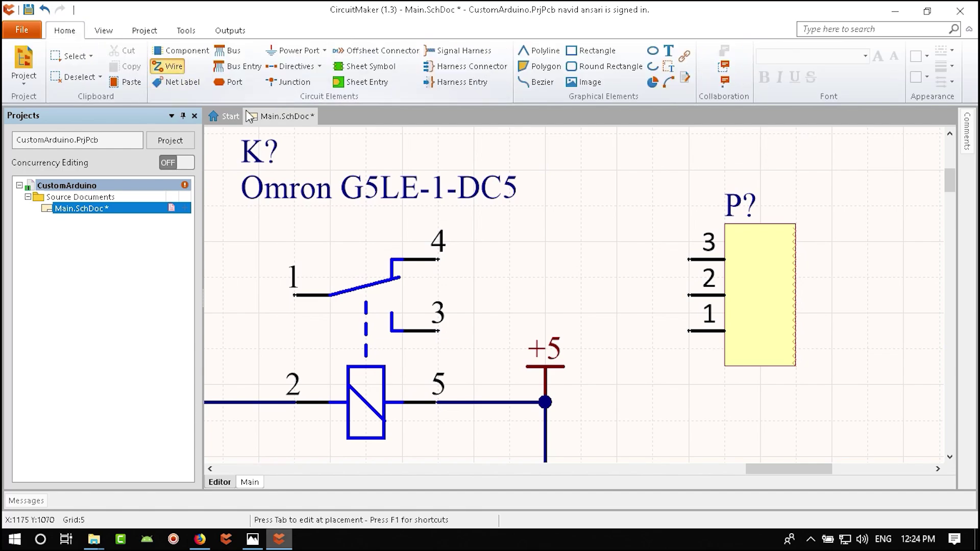
left_click(690, 260)
left_click(438, 259)
left_click(689, 331)
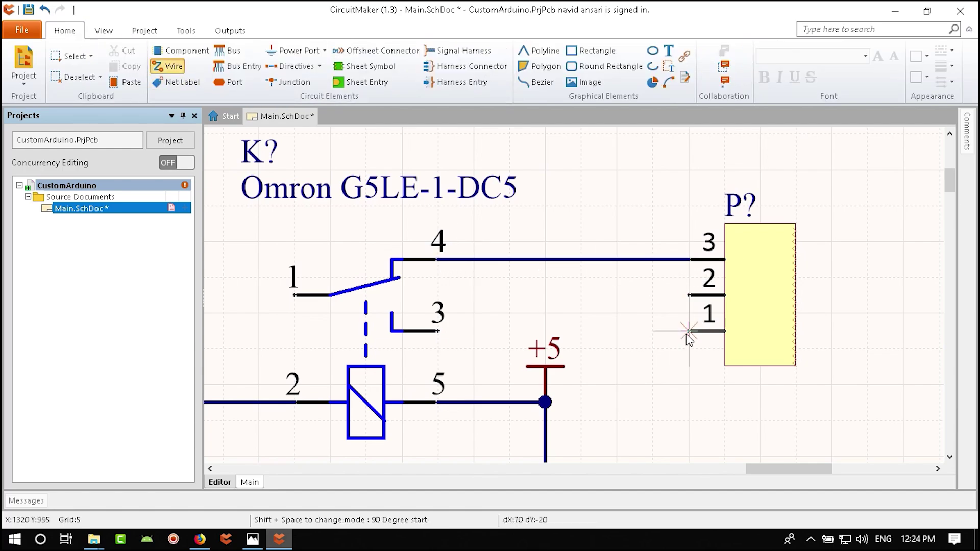
left_click(438, 331)
key("Escape")
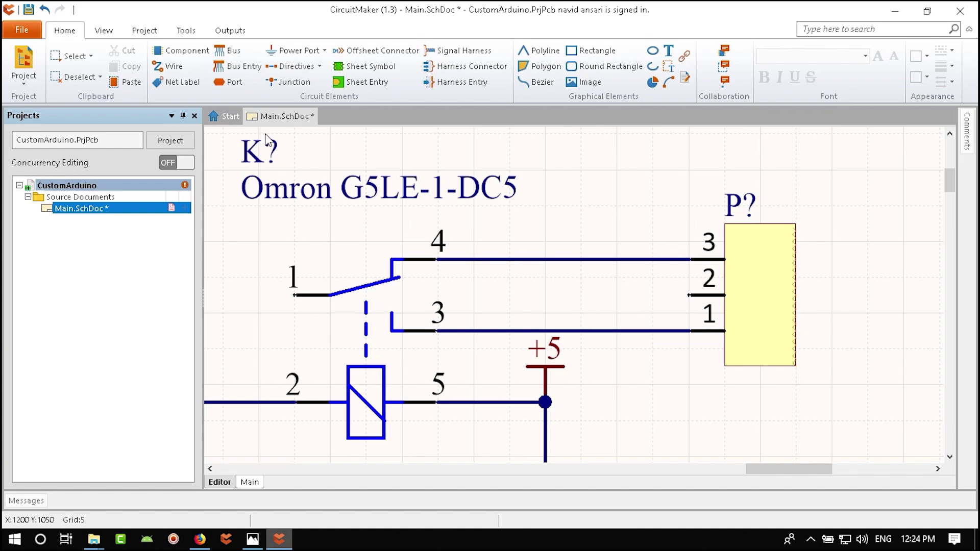
- Place NormalClose and NormalOpen net labels on the terminal block's pin 4 and pin 3 wires
left_click(174, 81)
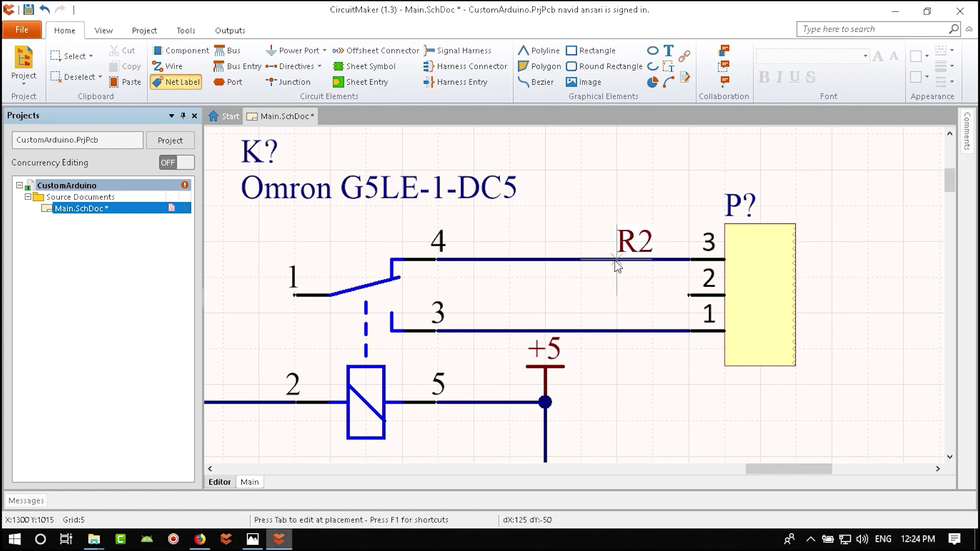
key("Tab")
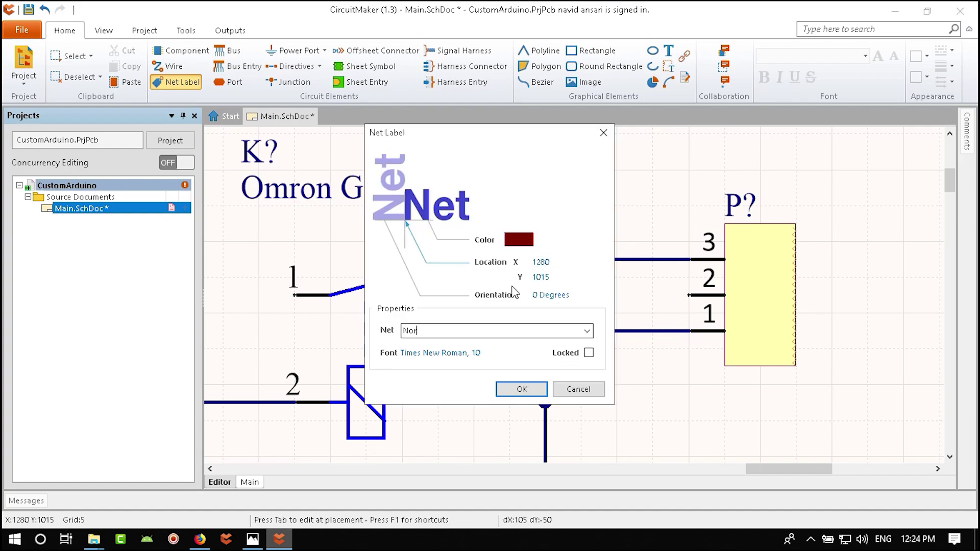
type("NormalClose")
key("Return")
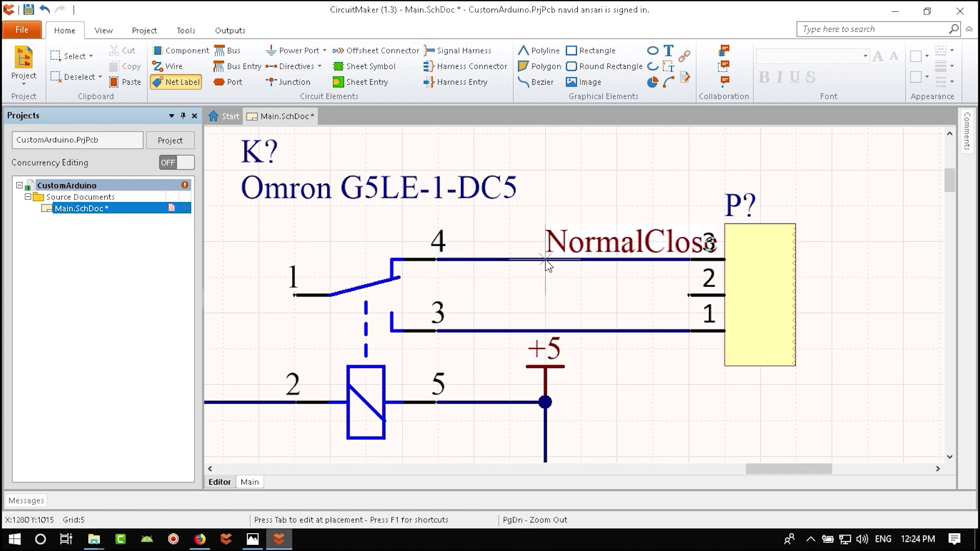
left_click(476, 259)
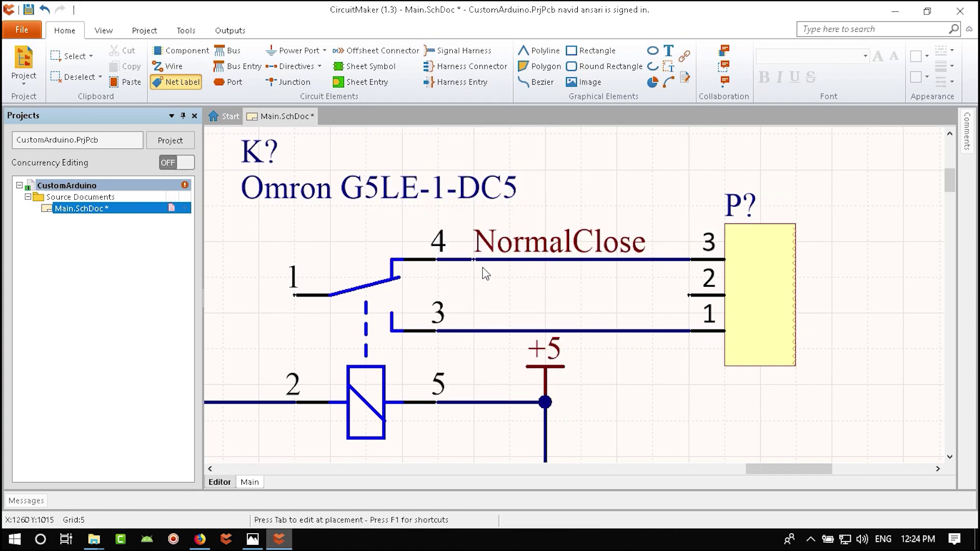
key("Tab")
left_click(488, 330)
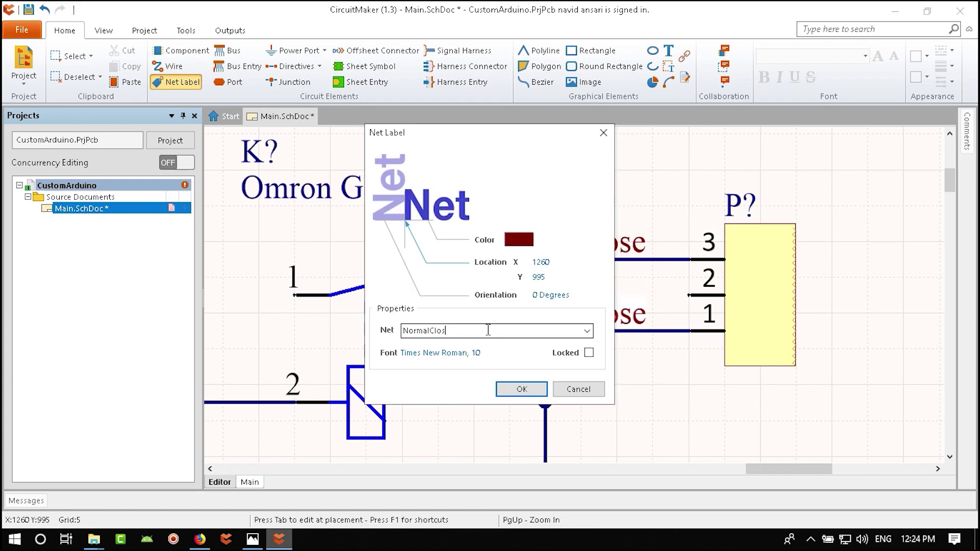
type("Open")
key("Return")
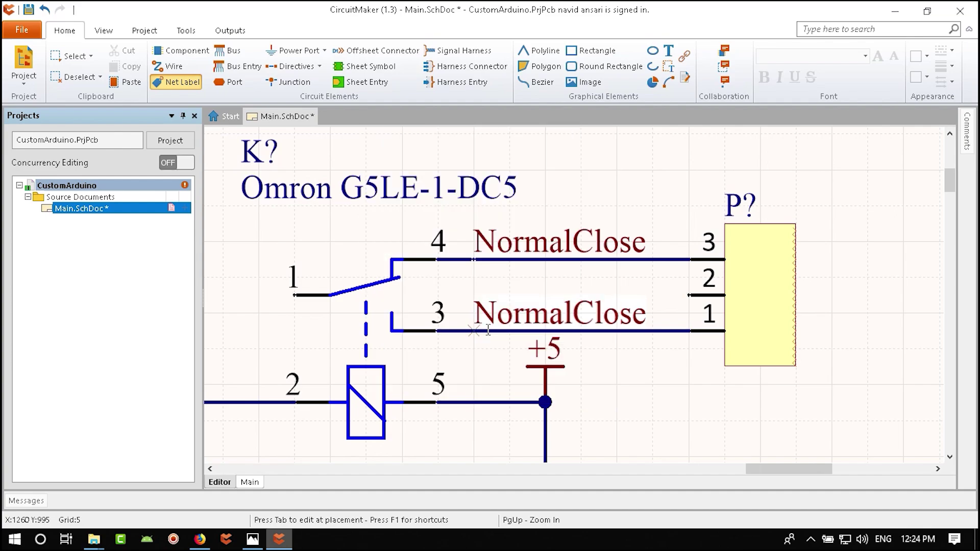
left_click(475, 331)
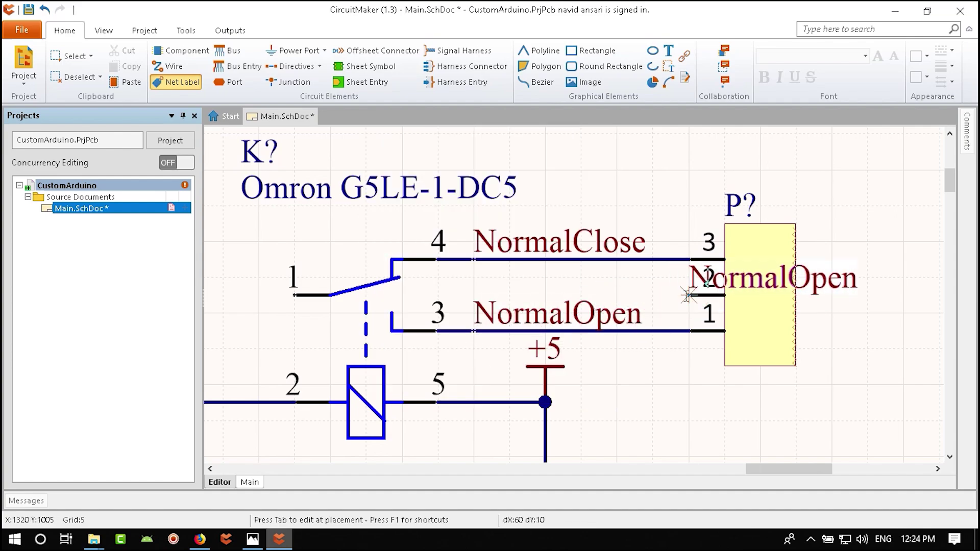
- Add Common Pin net labels and reposition one onto the terminal block's pin 2 wire
key("Tab")
type("C")
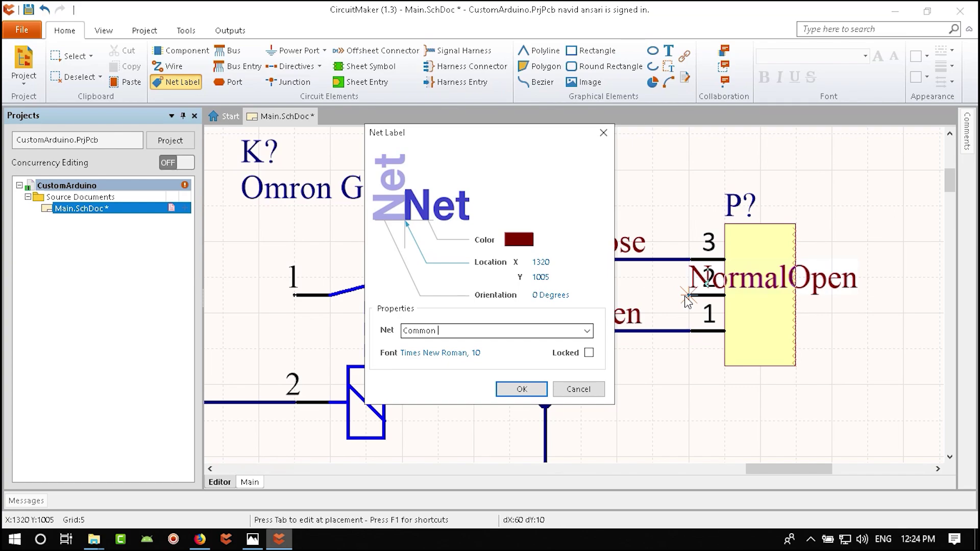
key("Return")
left_click(689, 295)
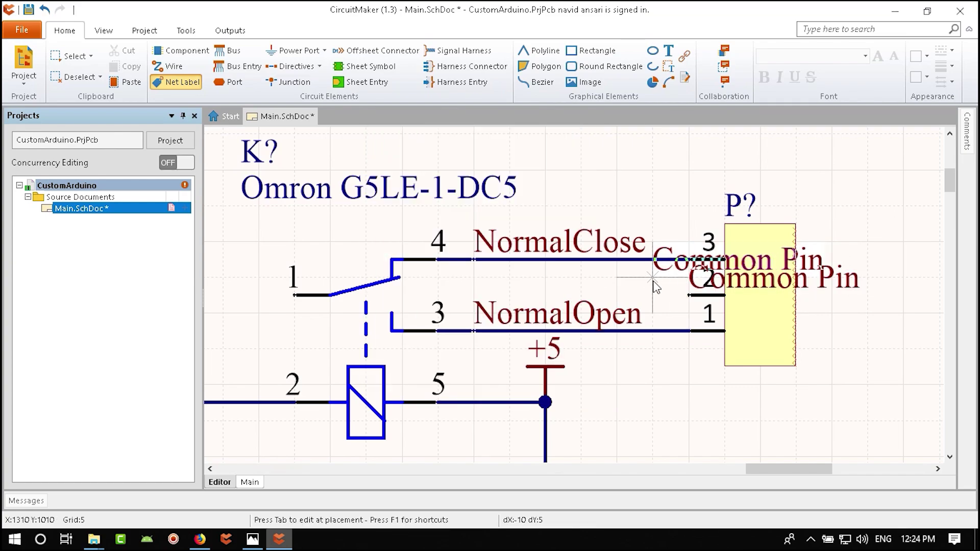
left_click(295, 295)
right_click(266, 351)
right_click_drag(266, 352, 503, 362)
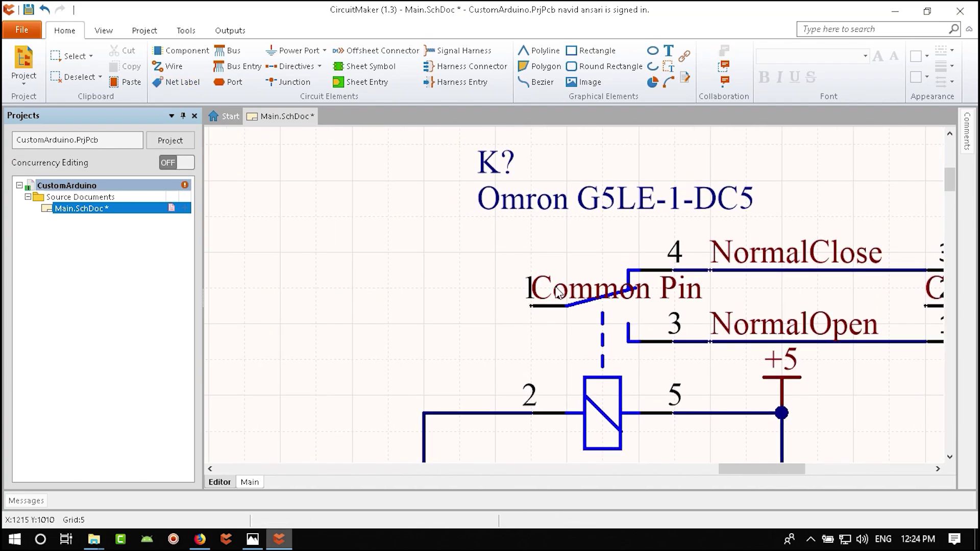
left_click_drag(568, 291, 333, 290)
key("Delete")
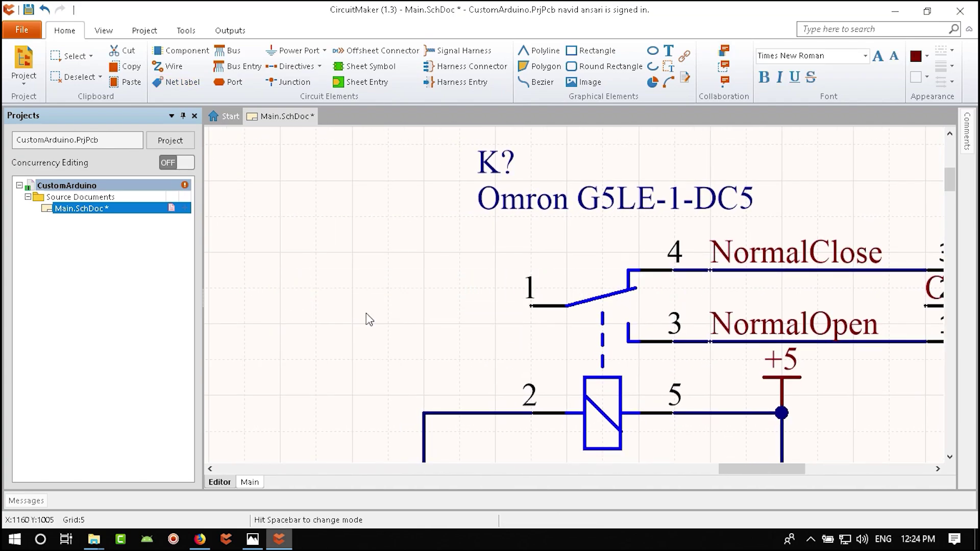
right_click_drag(633, 331, 246, 341)
left_click_drag(547, 299, 295, 291)
scroll(646, 400, "down", 4, "ctrl")
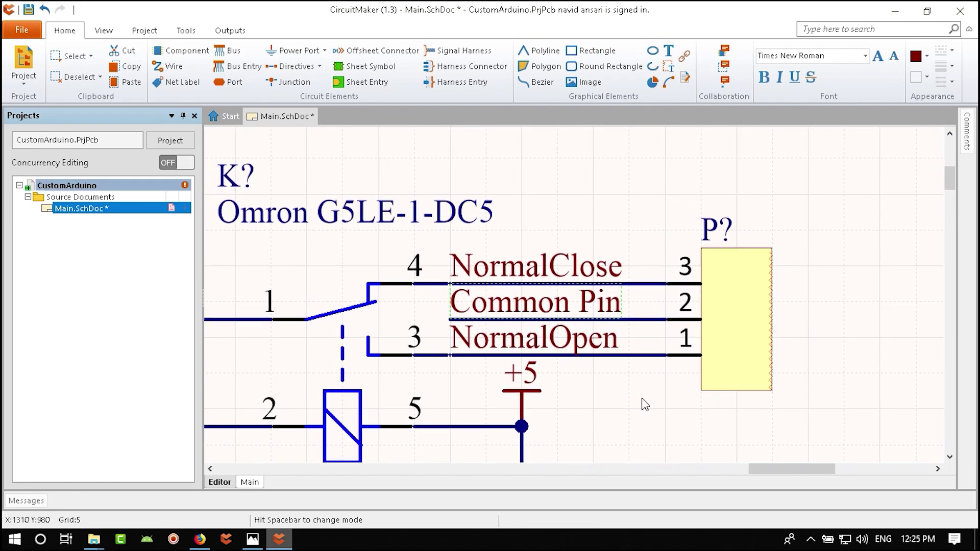
scroll(687, 282, "up", 4, "ctrl")
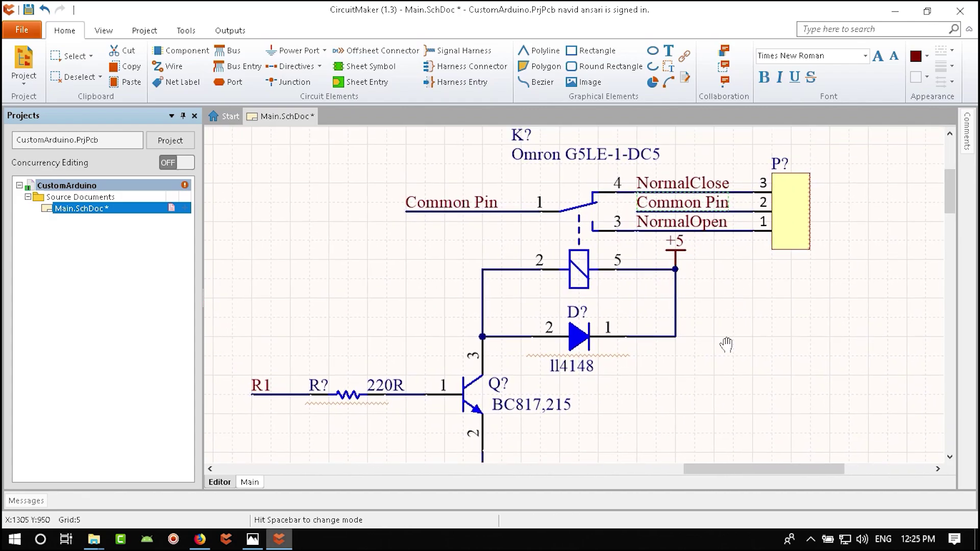
- Rename the labels to NormalClose1, CommonPin1 and NormalOpen1
key("Tab")
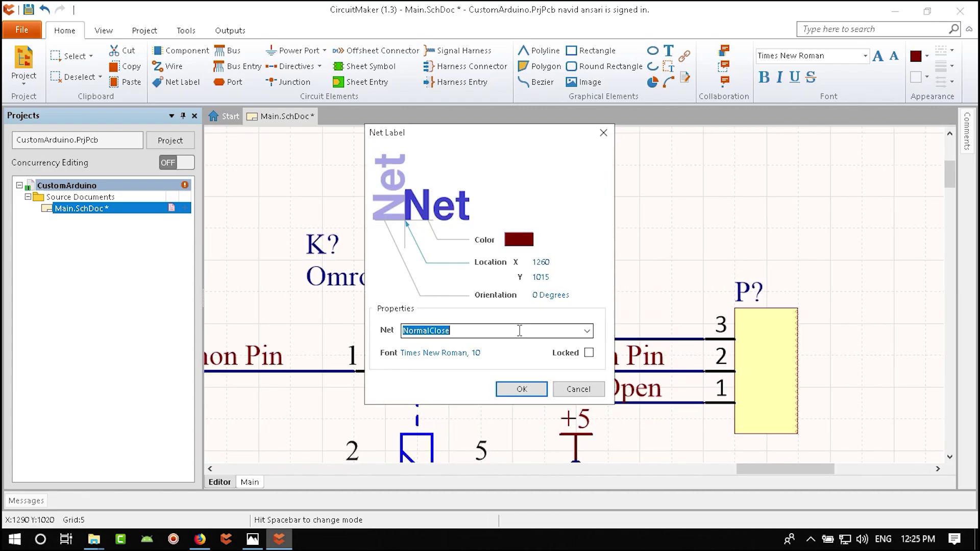
left_click(520, 331)
type("1")
key("Return")
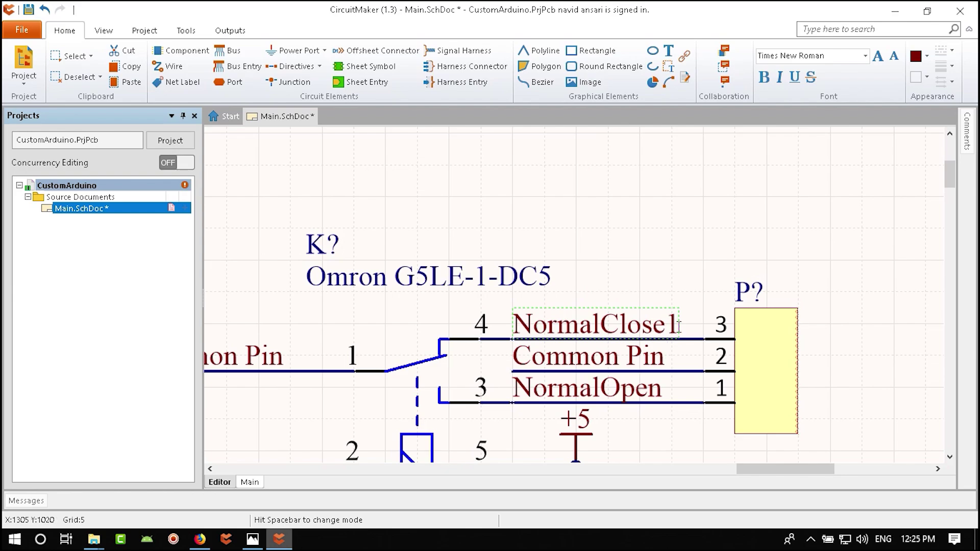
key("Tab")
left_click(439, 331)
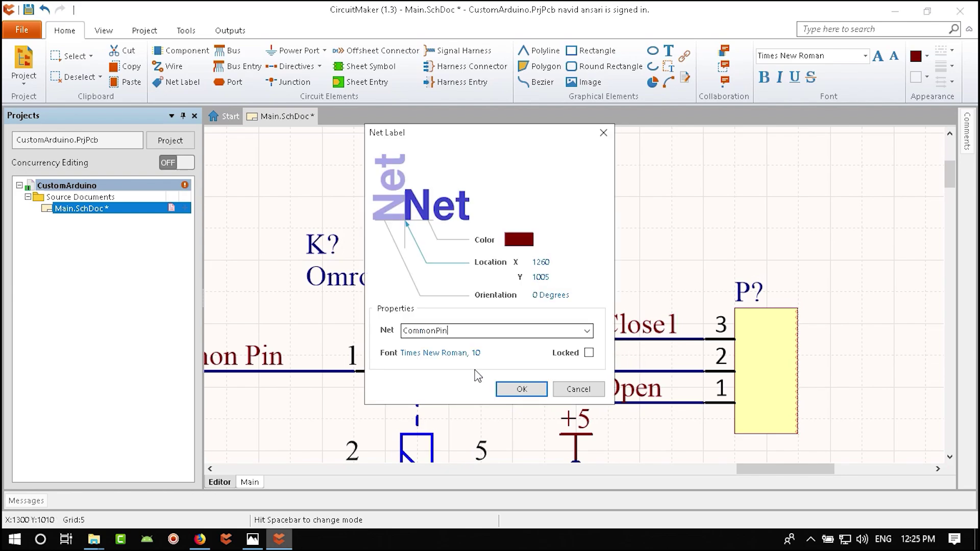
key("Return")
key("Tab")
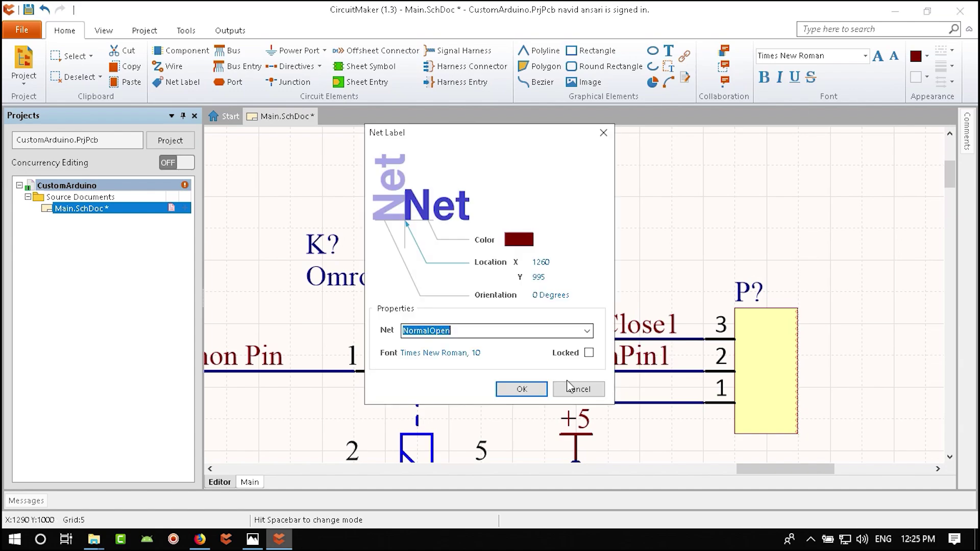
left_click(477, 332)
type("1")
key("Return")
- Drop a CommonPin1 net label on the relay pin 1 wire
right_click_drag(388, 364, 577, 356)
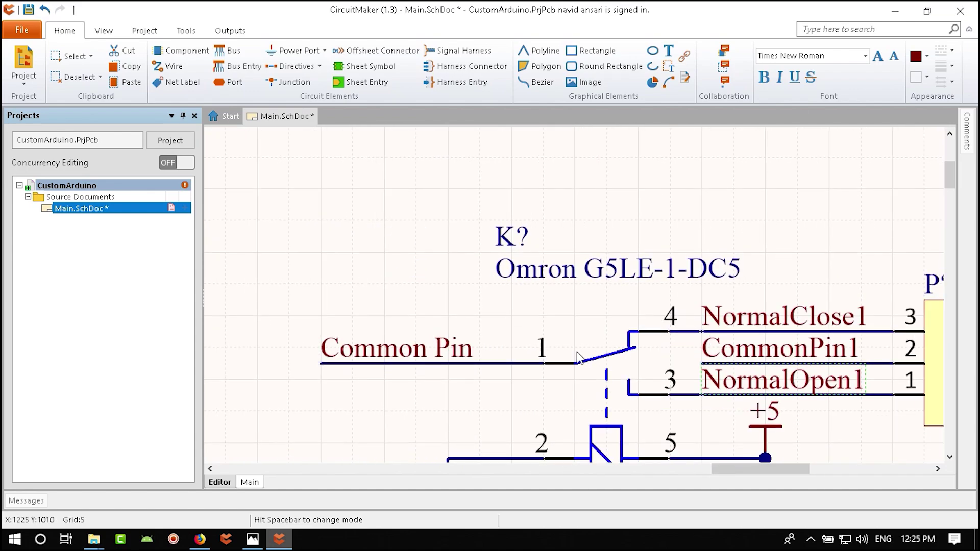
key("Tab")
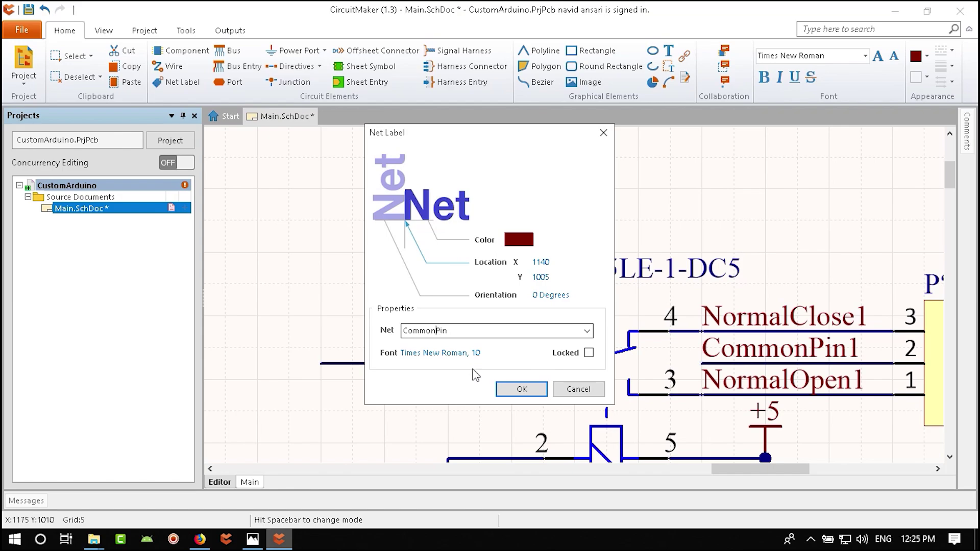
left_click(522, 390)
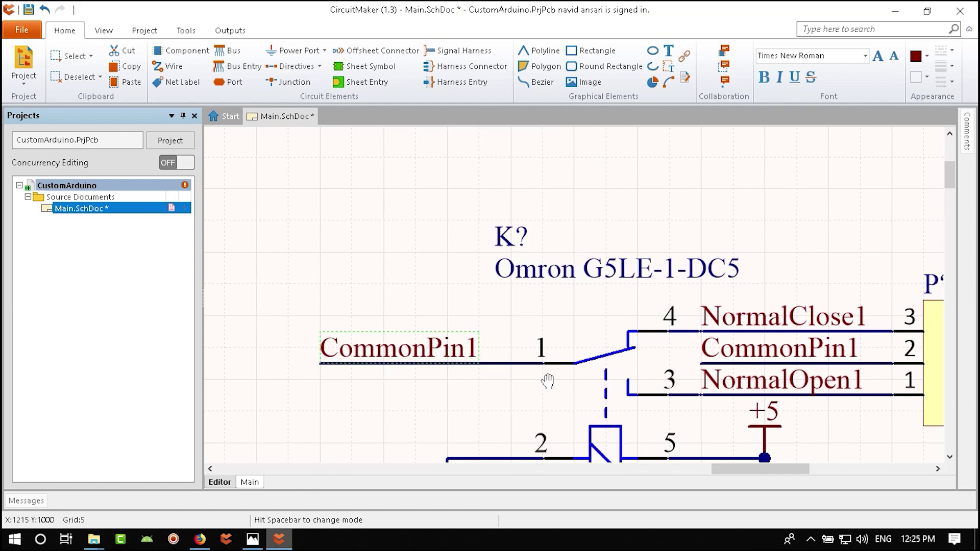
scroll(640, 316, "down", 3, "ctrl")
- Narrow the relay frame by pulling its left and right edges in around the relay
right_click_drag(710, 409, 627, 309)
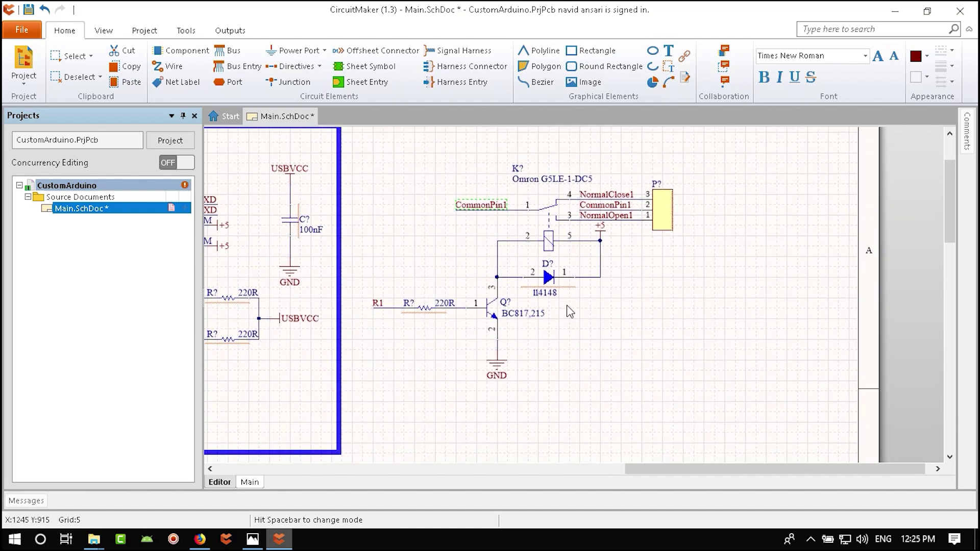
right_click_drag(547, 329, 582, 346)
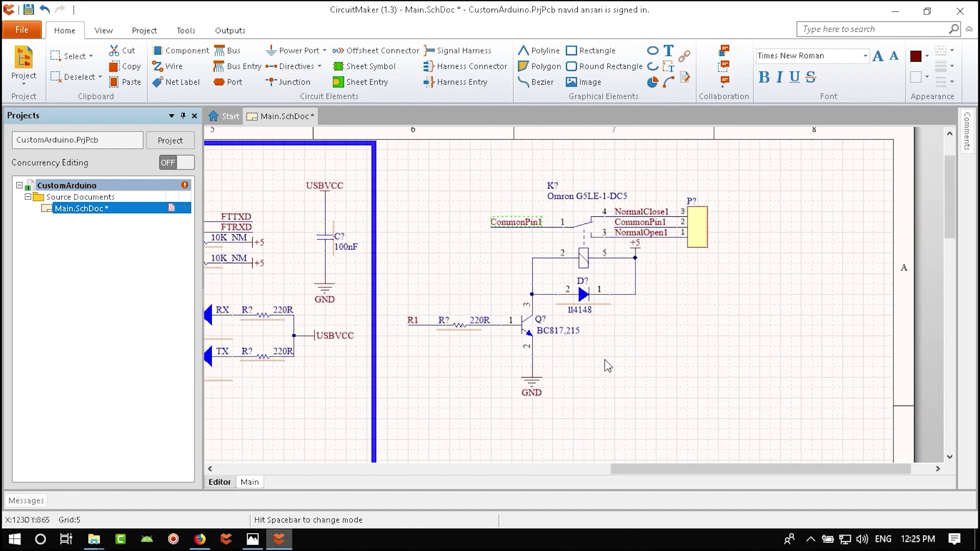
right_click_drag(429, 391, 532, 311)
left_click(475, 319)
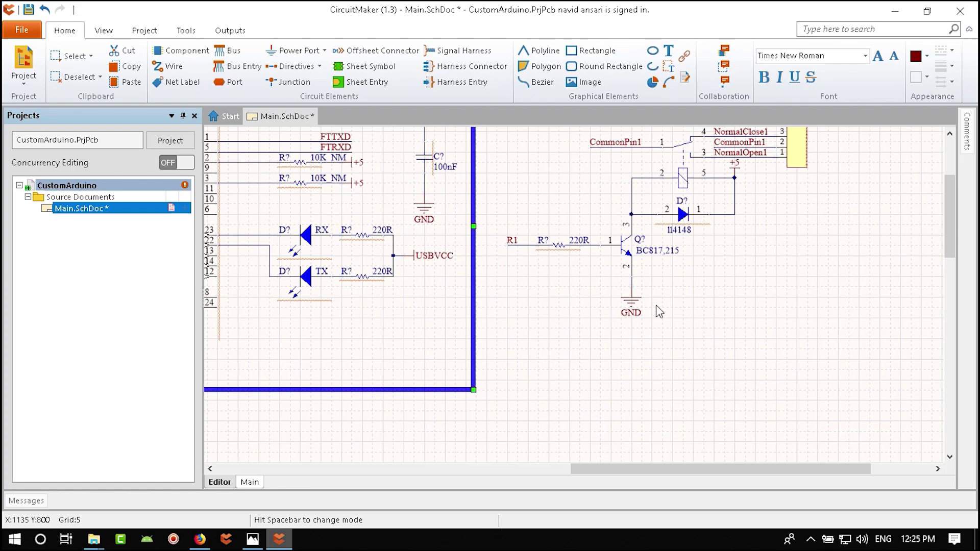
scroll(564, 378, "down", 3, "ctrl")
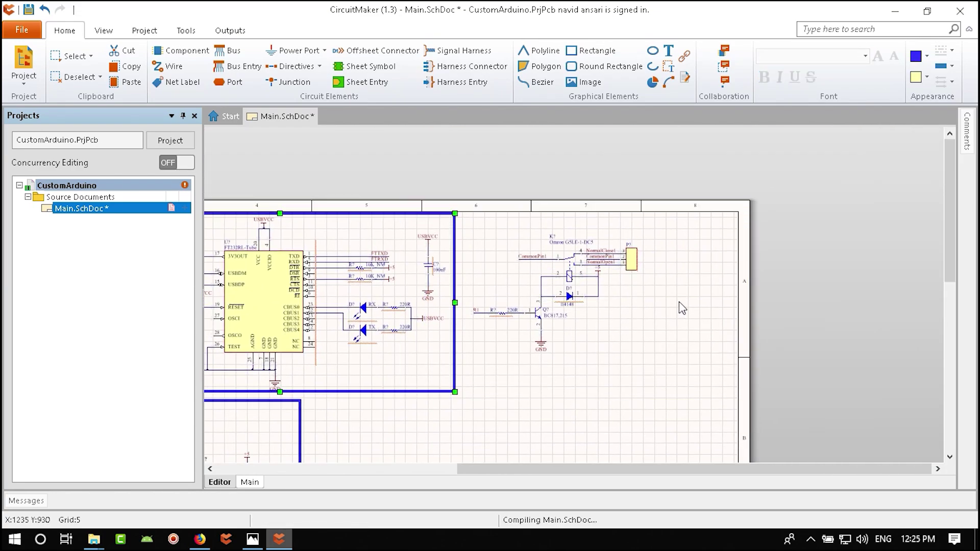
left_click(403, 286)
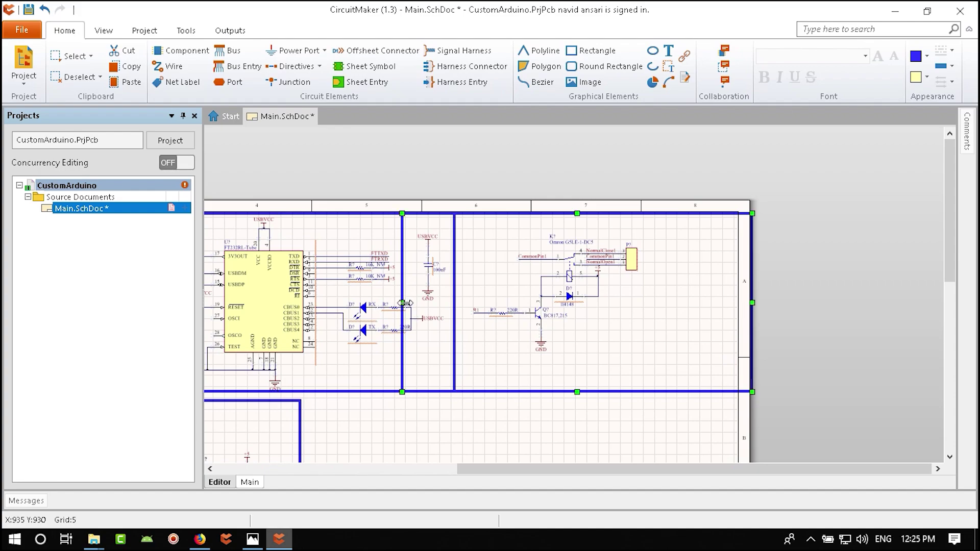
left_click_drag(405, 304, 469, 303)
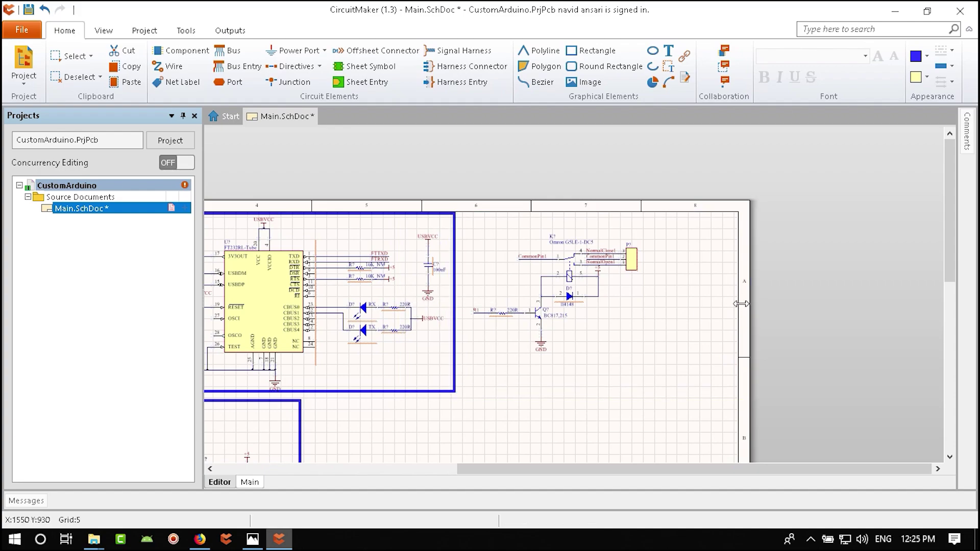
left_click_drag(740, 304, 734, 304)
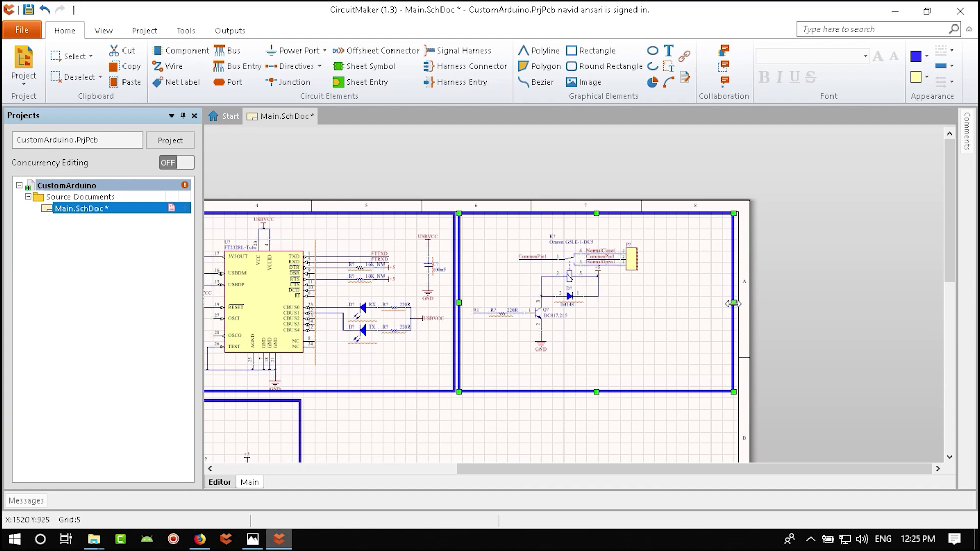
left_click_drag(734, 303, 646, 303)
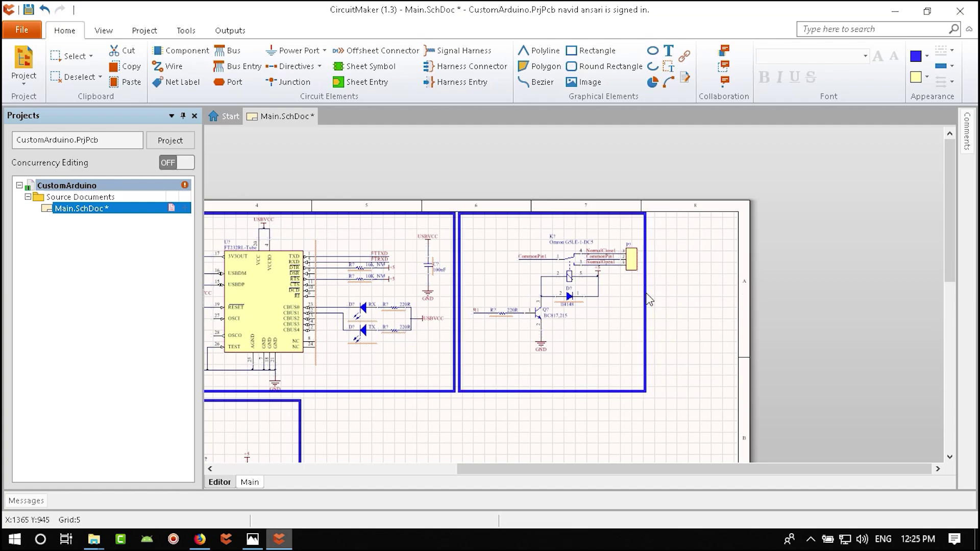
- Set the relay frame's border colour to pink
double_click(647, 294)
left_click(388, 261)
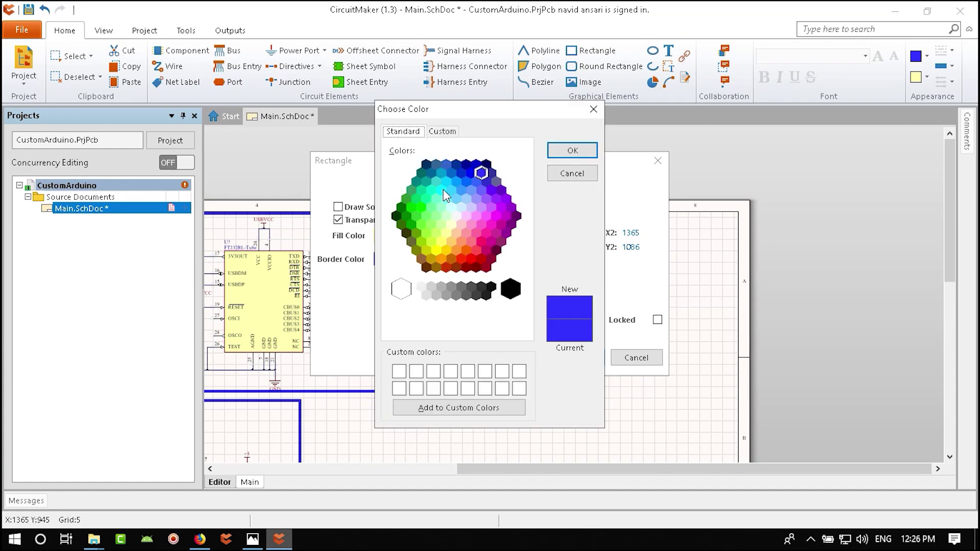
left_click(488, 235)
left_click(573, 151)
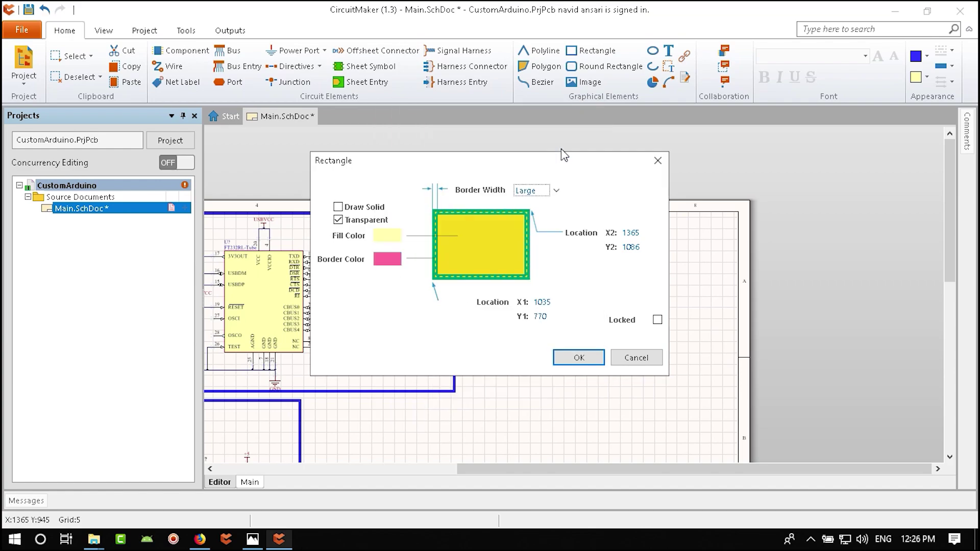
left_click(576, 357)
left_click(652, 339)
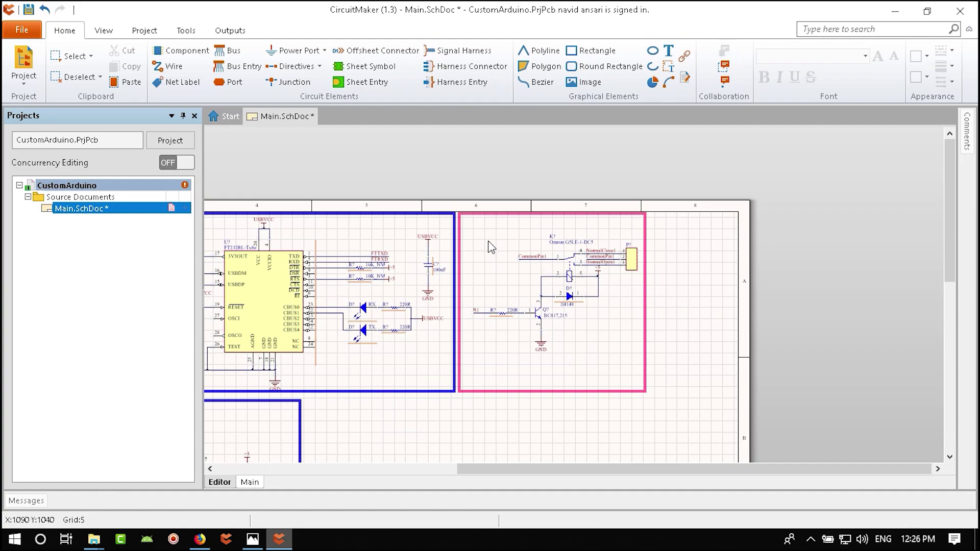
- Copy the USB 2 Serial(UART) title above the pink frame and retitle it Relay01
scroll(476, 230, "up", 2, "ctrl")
scroll(305, 212, "left", 5, "shift")
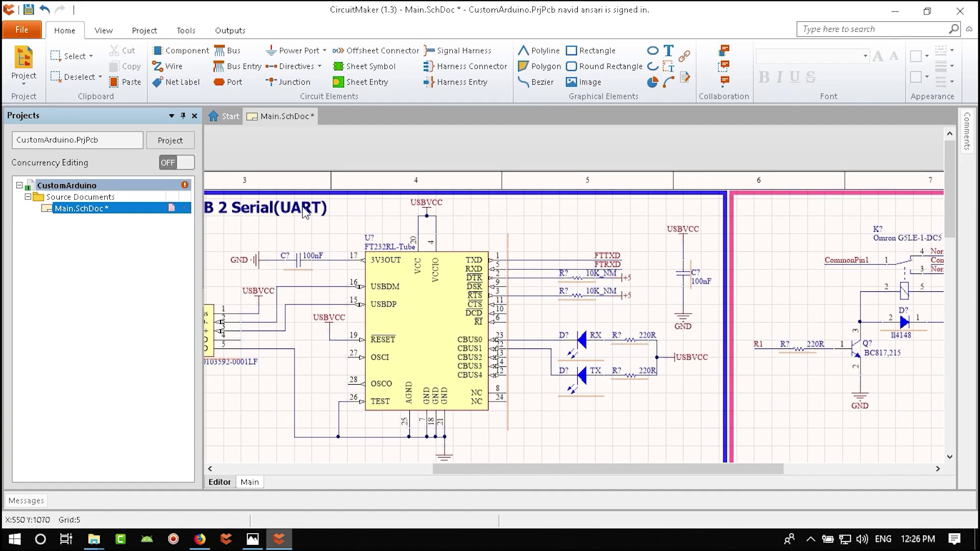
key("ctrl+c")
scroll(549, 257, "right", 5, "shift")
key("ctrl+v")
left_click(511, 245)
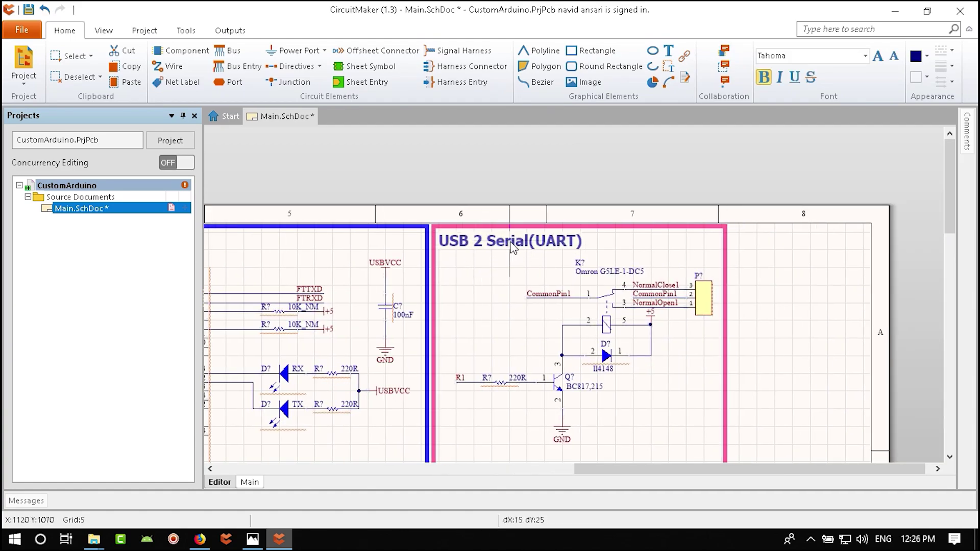
double_click(517, 244)
type("Relay01")
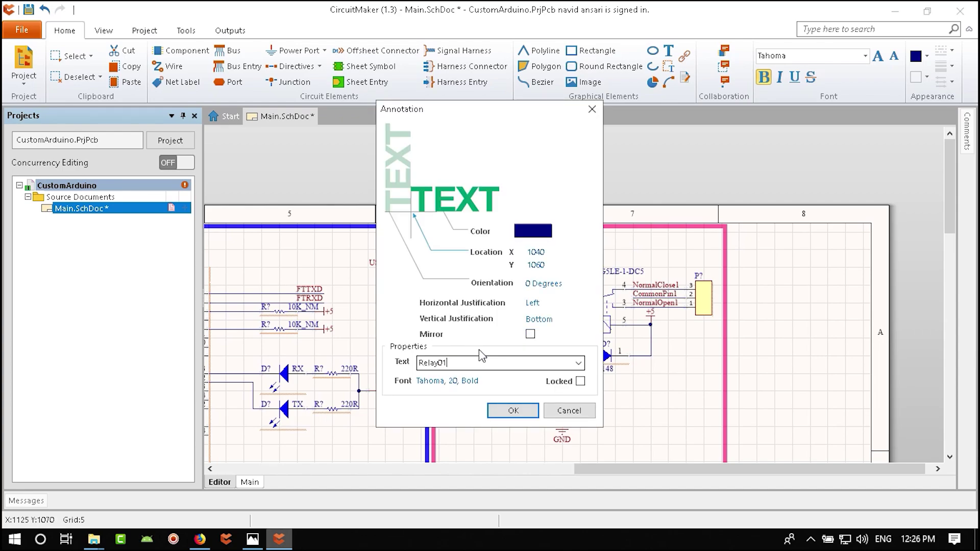
key("Return")
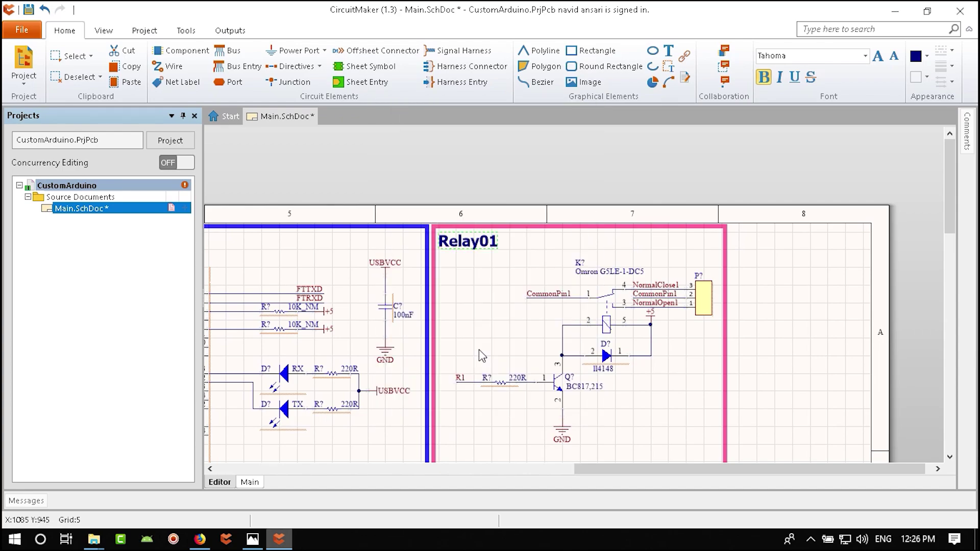
scroll(643, 312, "down", 1)
- Box-select the relay circuit with its pink frame and shift the block slightly left
right_click_drag(643, 313, 556, 313)
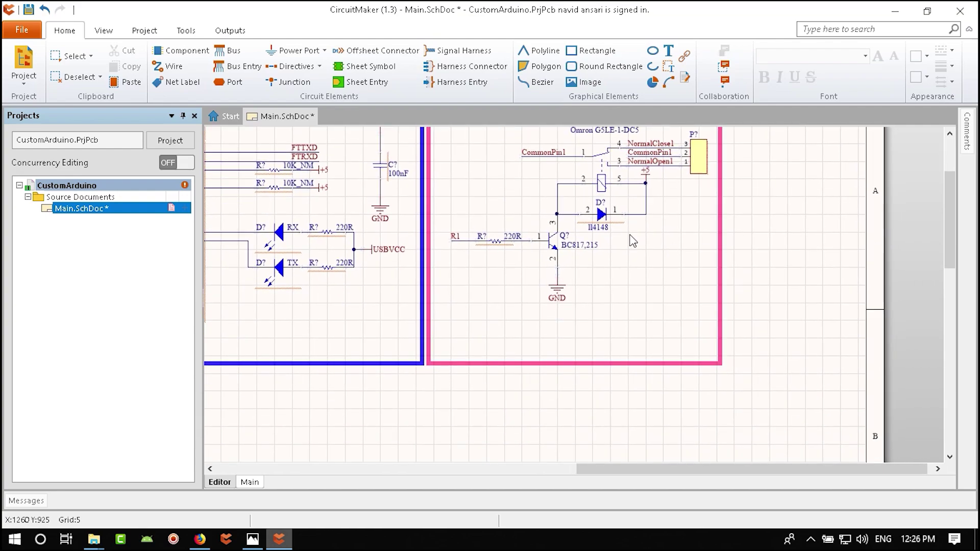
left_click_drag(664, 181, 348, 391)
scroll(350, 386, "down", 4)
right_click_drag(385, 391, 490, 220)
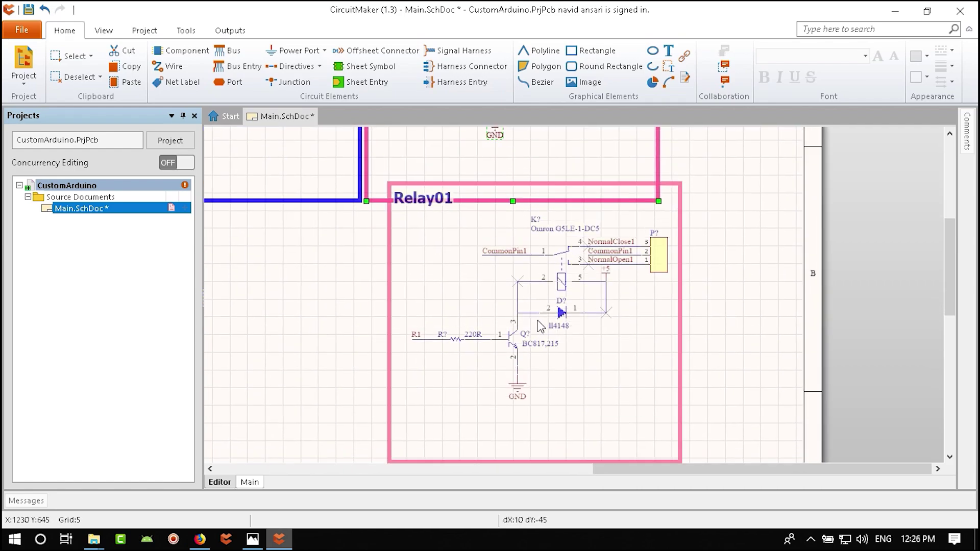
left_click_drag(518, 341, 511, 345)
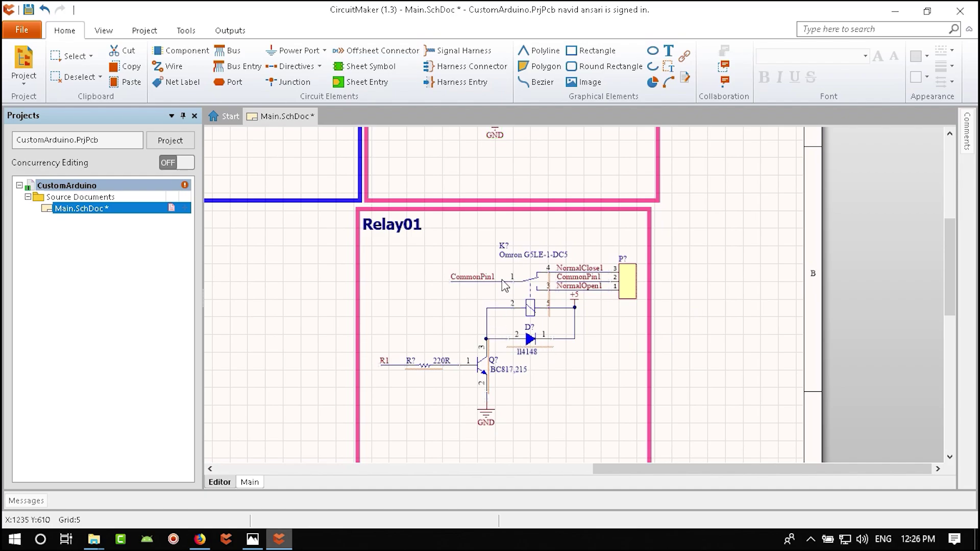
left_click(600, 361)
scroll(600, 362, "up", 4, "ctrl")
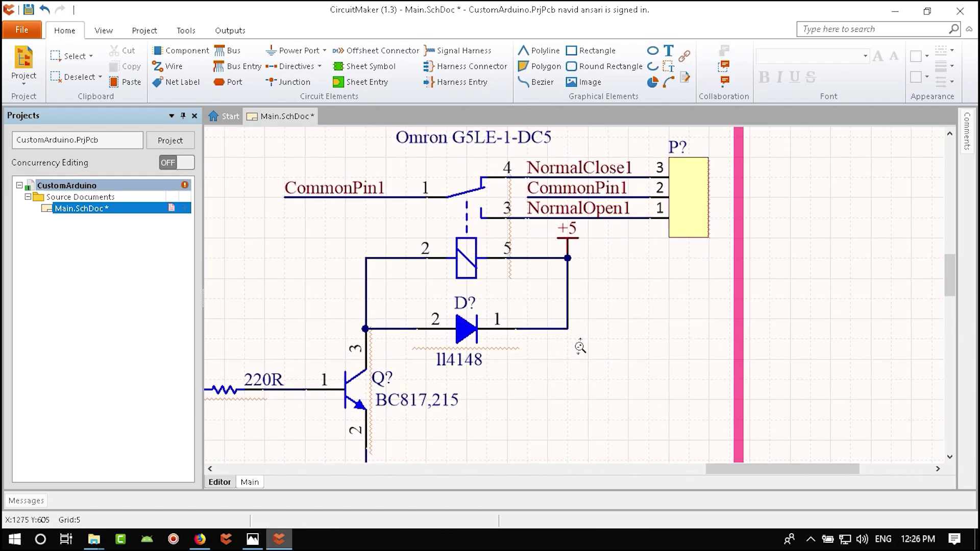
scroll(580, 347, "down", 2, "ctrl")
scroll(580, 347, "down", 1, "ctrl")
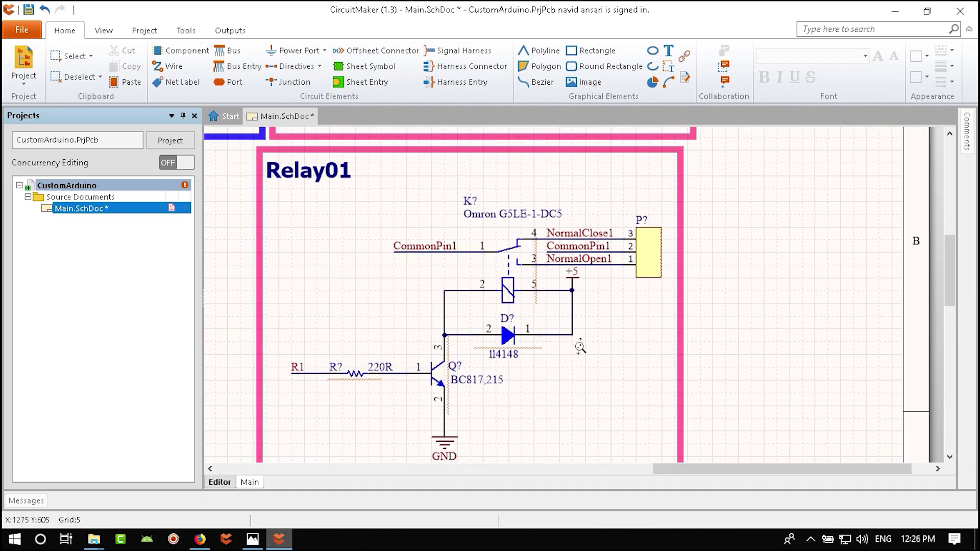
- Pan and zoom across the Relay01 block and its transistor circuit to inspect it
right_click_drag(536, 179, 551, 215)
left_click_drag(659, 188, 247, 429)
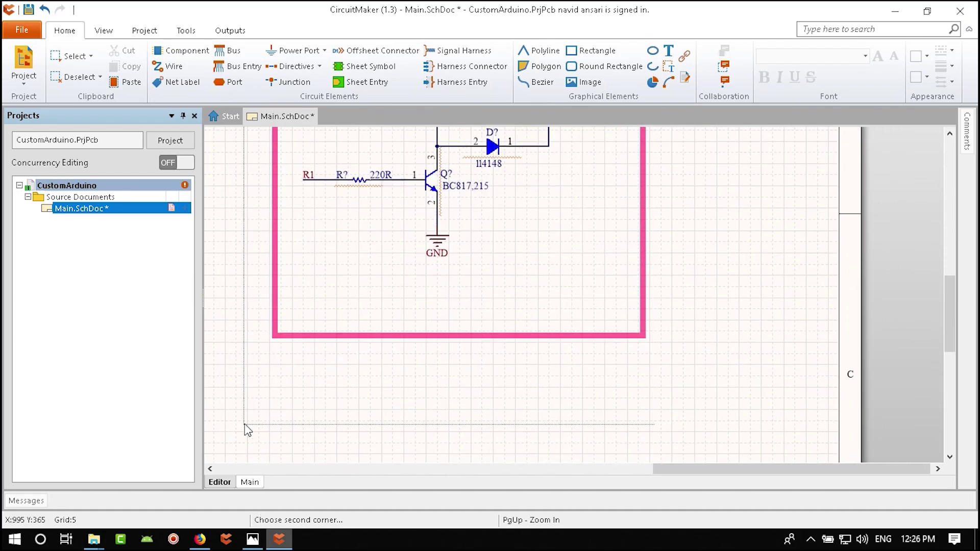
right_click_drag(247, 429, 588, 337)
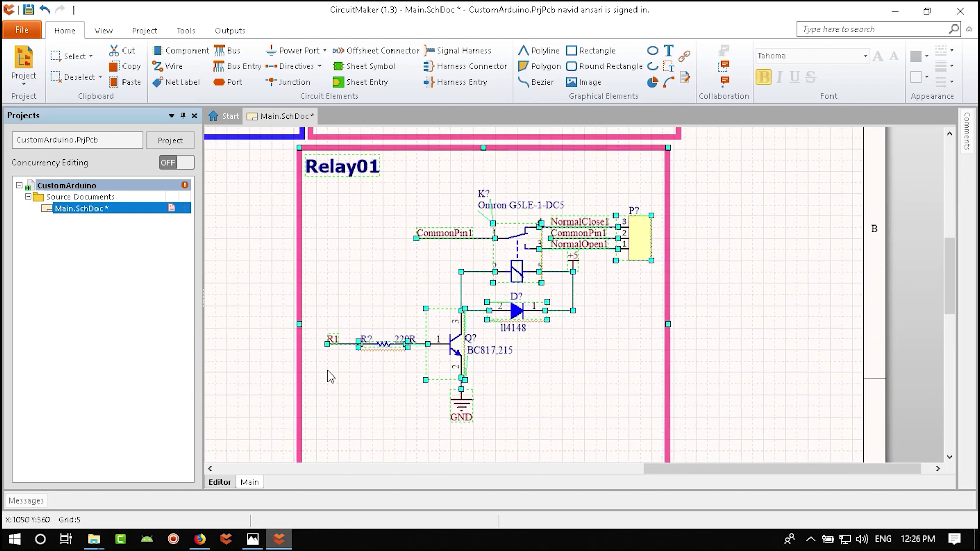
scroll(411, 356, "up", 3, "ctrl")
scroll(510, 314, "down", 1, "ctrl")
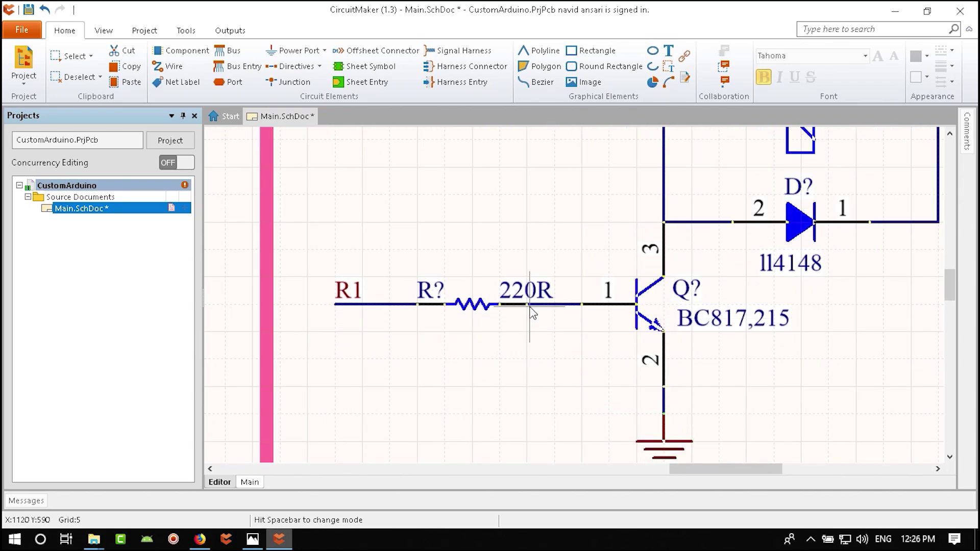
scroll(531, 314, "down", 2, "ctrl")
scroll(526, 340, "down", 3, "ctrl")
right_click_drag(604, 358, 584, 378)
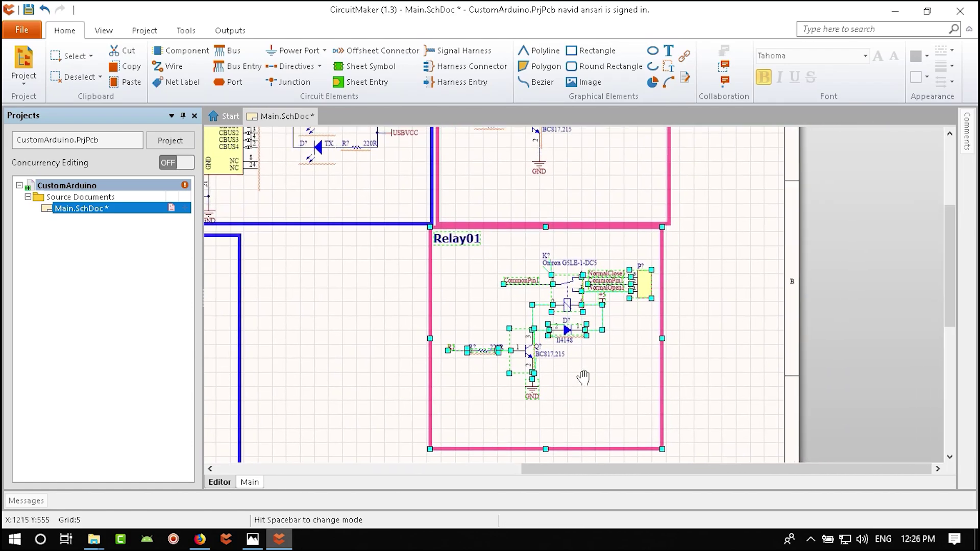
scroll(532, 366, "up", 2, "ctrl")
scroll(481, 357, "up", 2, "ctrl")
right_click_drag(402, 366, 488, 364)
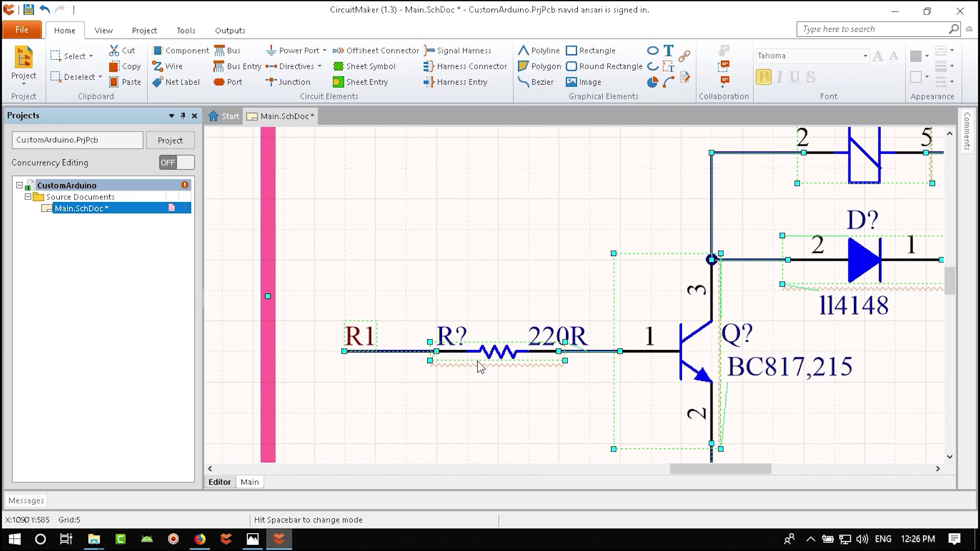
scroll(441, 358, "up", 1, "ctrl")
scroll(460, 354, "down", 5, "ctrl")
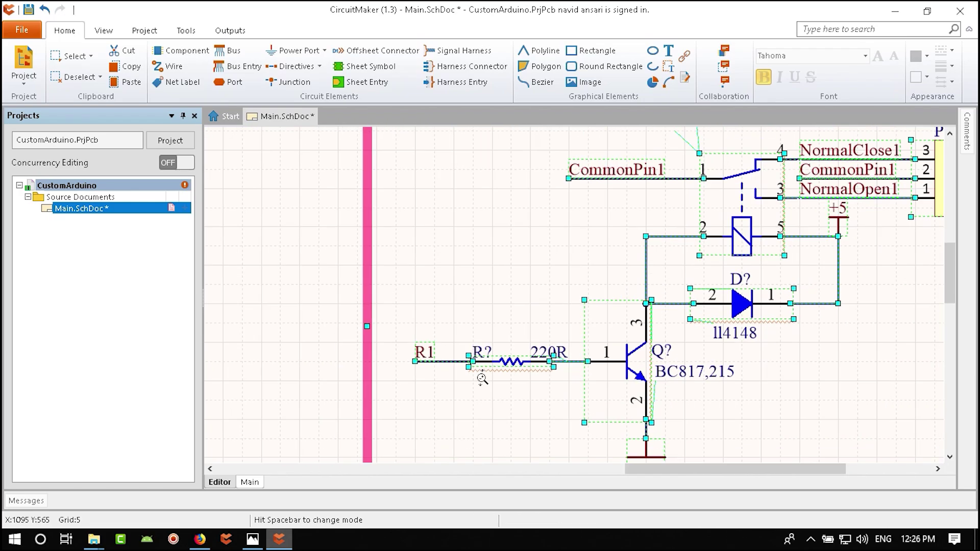
- Deselect the relay, frame the Relay01 block and save the schematic
left_click(677, 333)
scroll(641, 309, "up", 4, "ctrl")
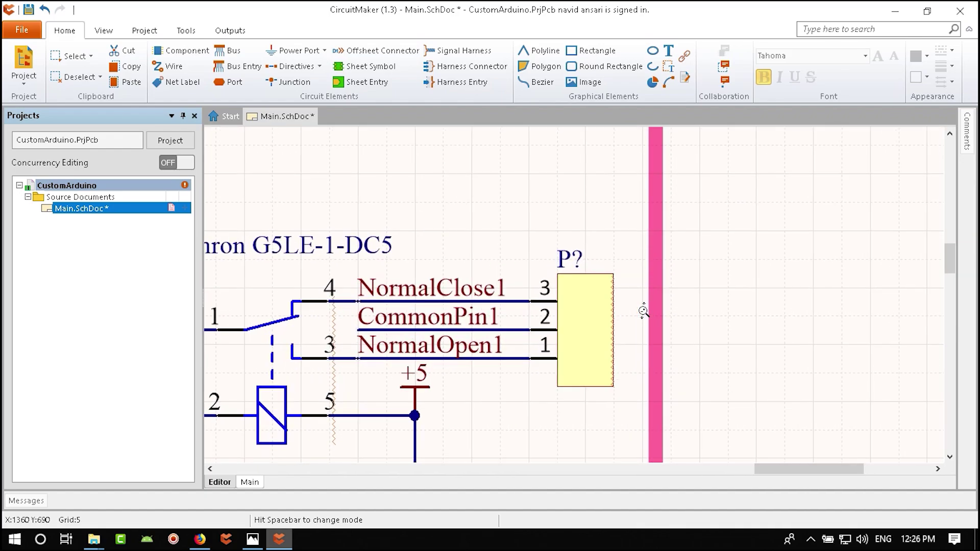
scroll(639, 265, "down", 4, "ctrl")
right_click_drag(648, 238, 618, 245)
scroll(590, 350, "up", 3, "ctrl")
scroll(580, 329, "down", 3, "ctrl")
scroll(580, 329, "up", 1, "ctrl")
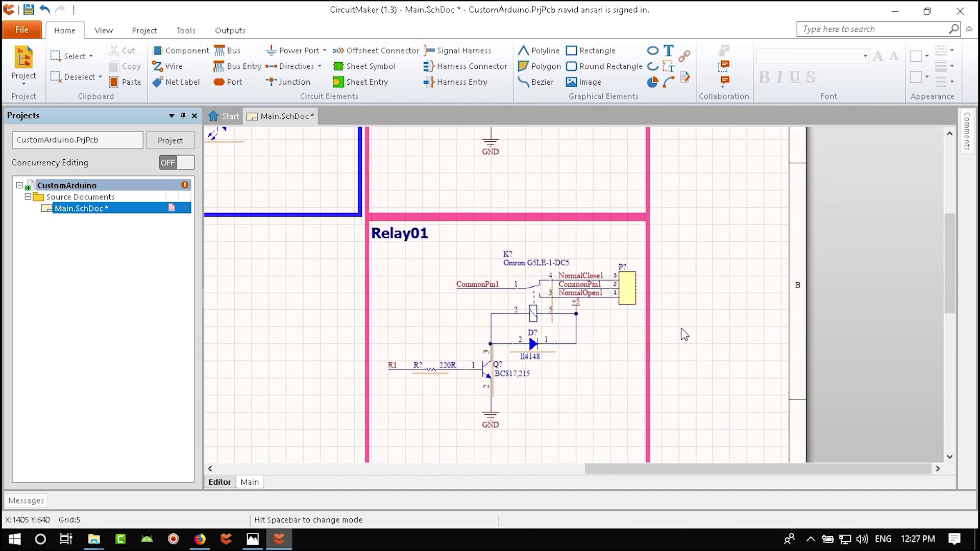
key("ctrl+s")
- Retitle the copied relay block from Relay01 to Relay02
double_click(436, 250)
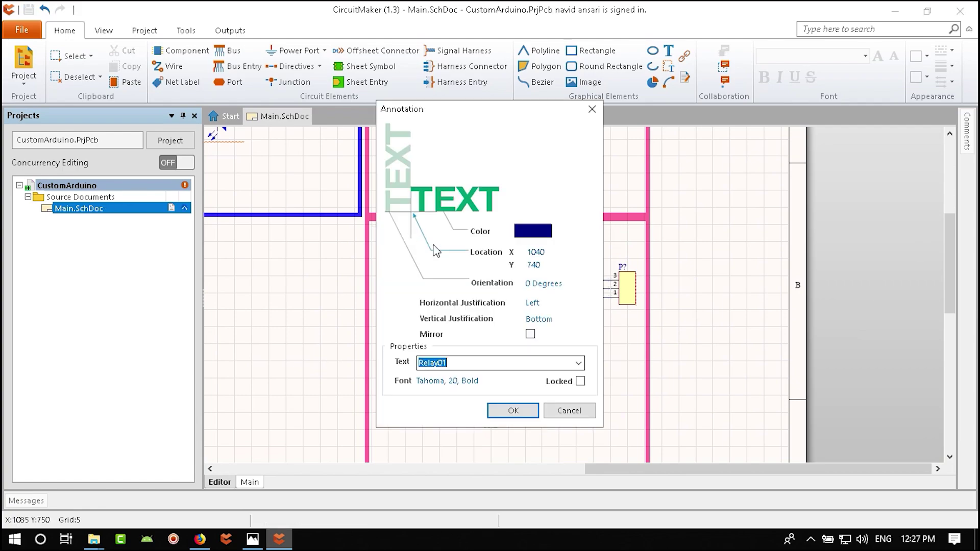
left_click(471, 365)
type("2")
key("Return")
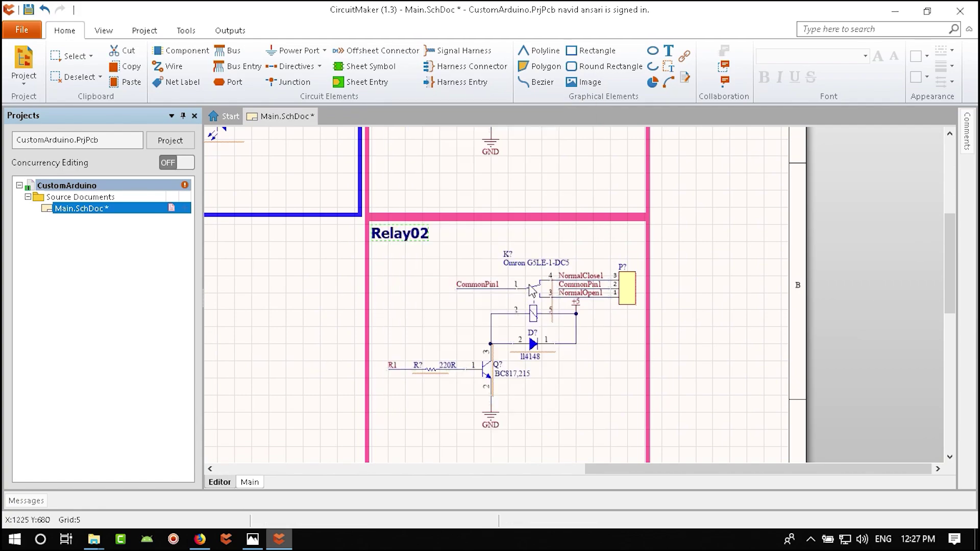
scroll(675, 280, "up", 3, "ctrl")
- Rename the terminal block labels to NormalClose2, CommonPin2 and NormalOpen2
double_click(675, 267)
left_click(481, 333)
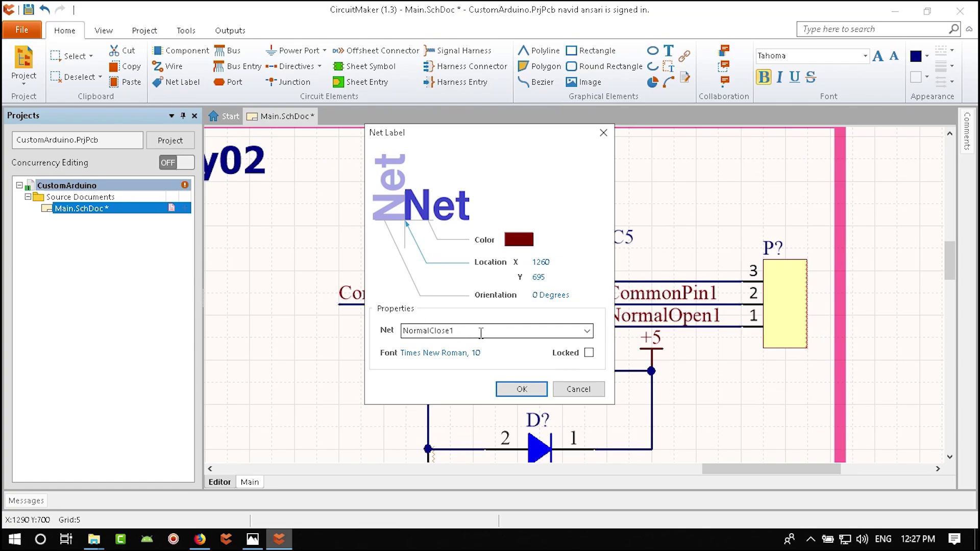
key("BackSpace")
type("2")
key("Return")
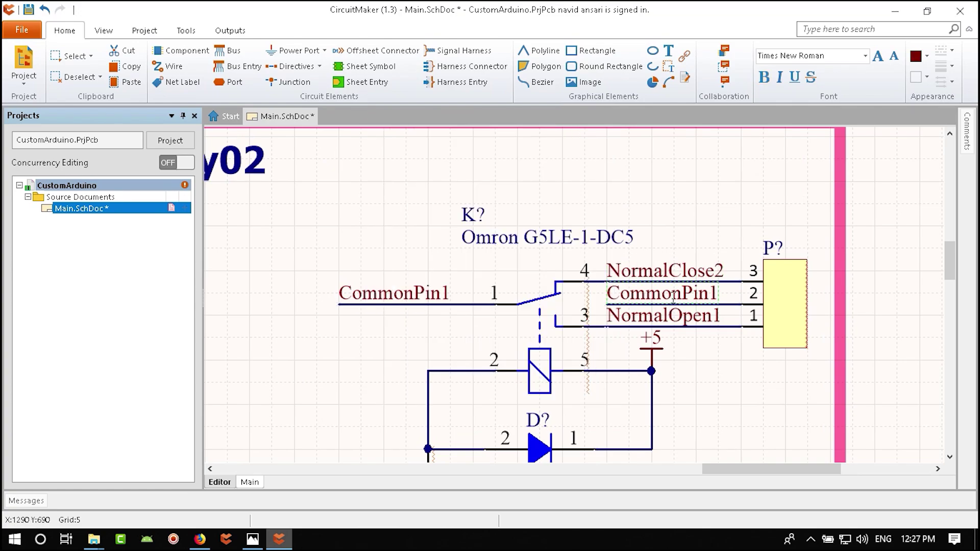
double_click(674, 292)
left_click(503, 330)
type("2")
key("Return")
double_click(663, 319)
left_click(473, 331)
type("2")
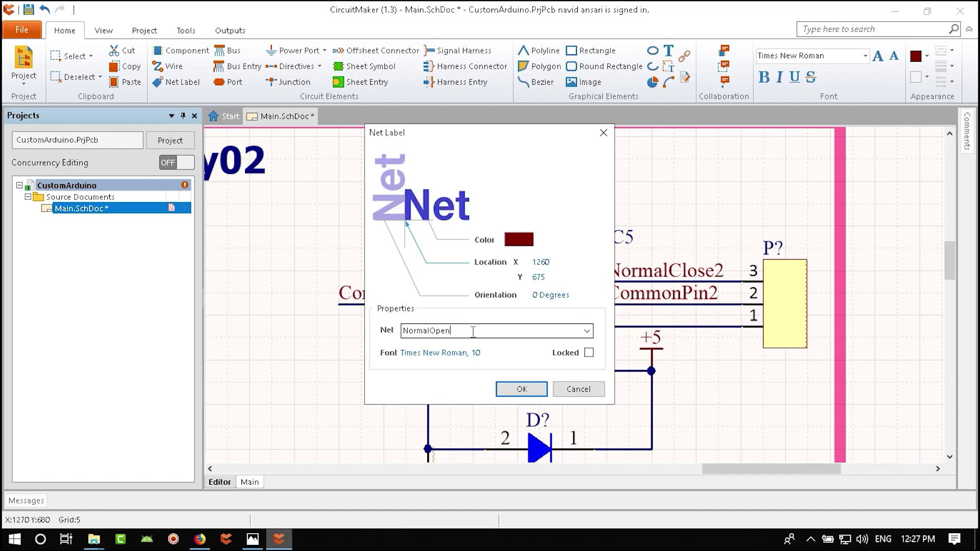
key("Return")
- Rename the relay-side CommonPin1 label to CommonPin2 and the R1 label to R2
double_click(407, 297)
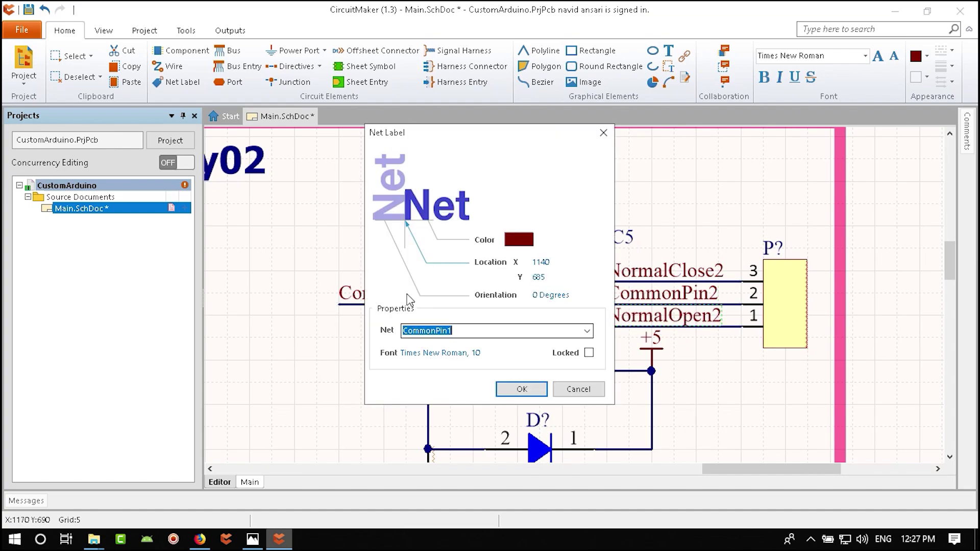
left_click(459, 331)
key("BackSpace")
type("2")
key("Return")
scroll(628, 353, "down", 4, "ctrl")
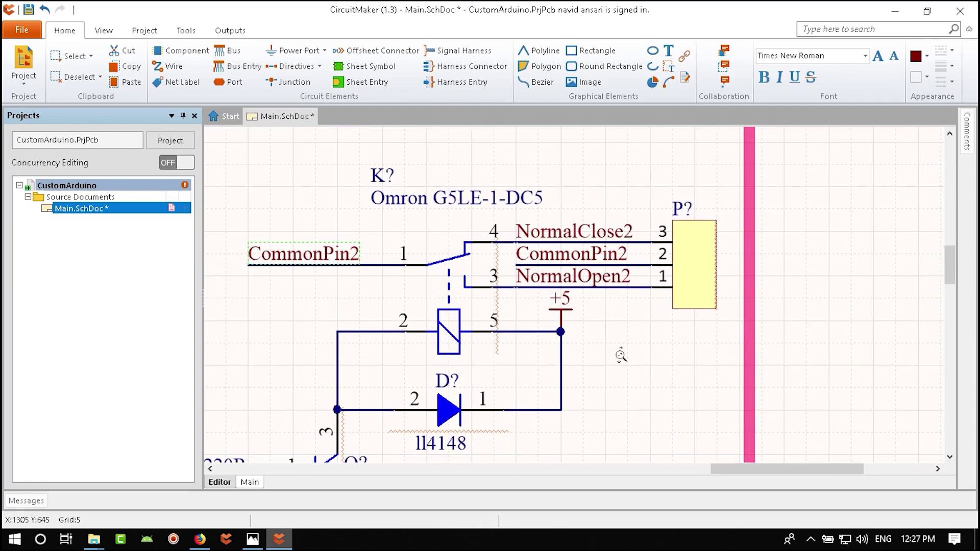
scroll(623, 363, "down", 2)
scroll(588, 371, "down", 3, "ctrl")
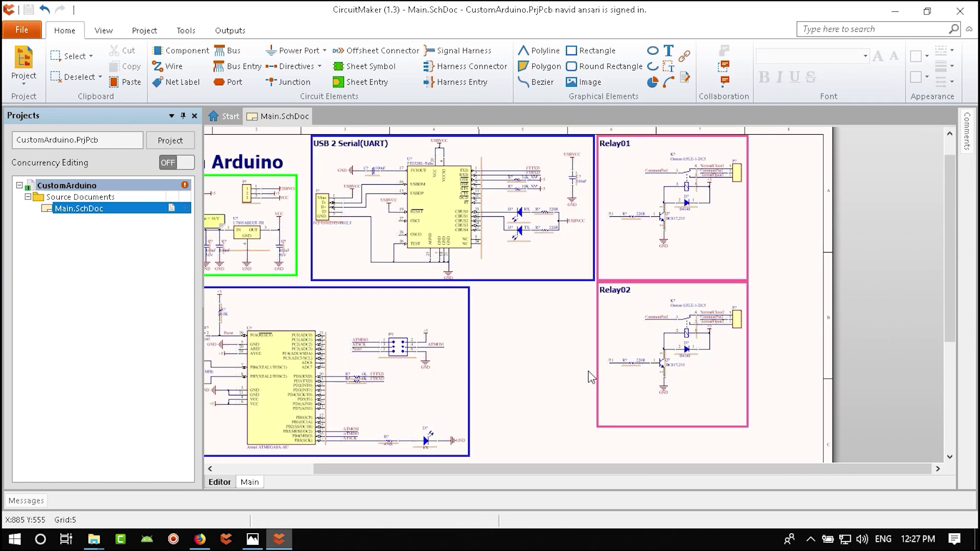
scroll(598, 357, "up", 4, "ctrl")
double_click(631, 367)
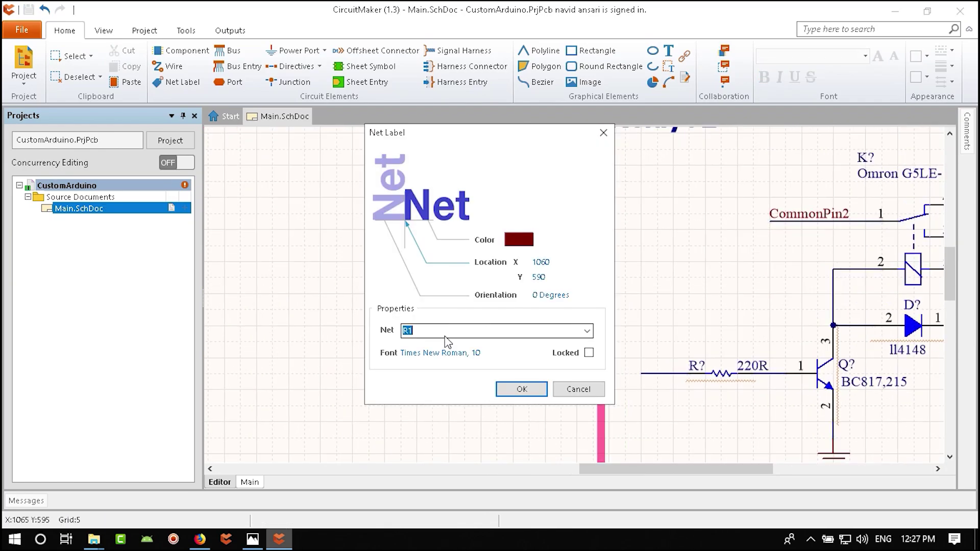
type("2")
key("Return")
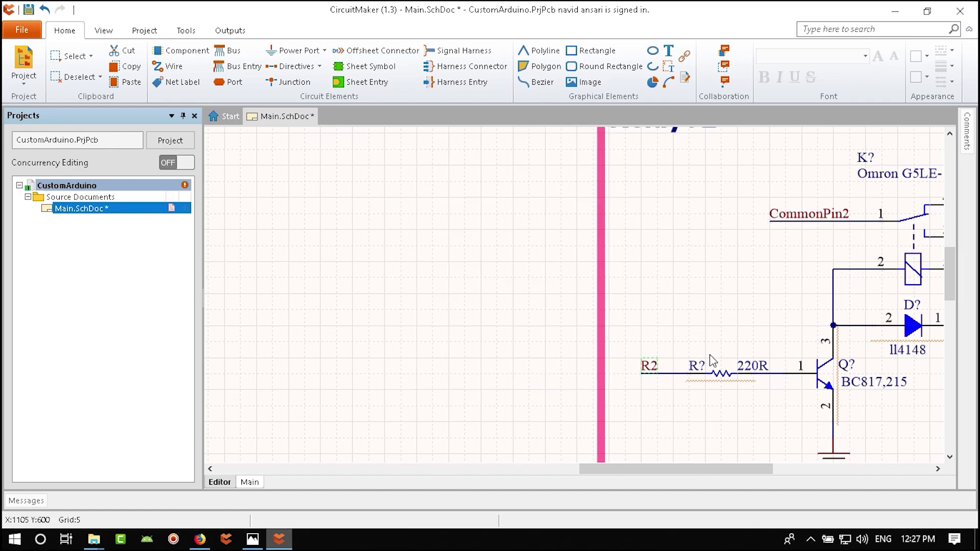
- Save the schematic, recentre the sheet and switch to Firefox
scroll(570, 332, "down", 3, "ctrl")
scroll(570, 332, "down", 5, "ctrl")
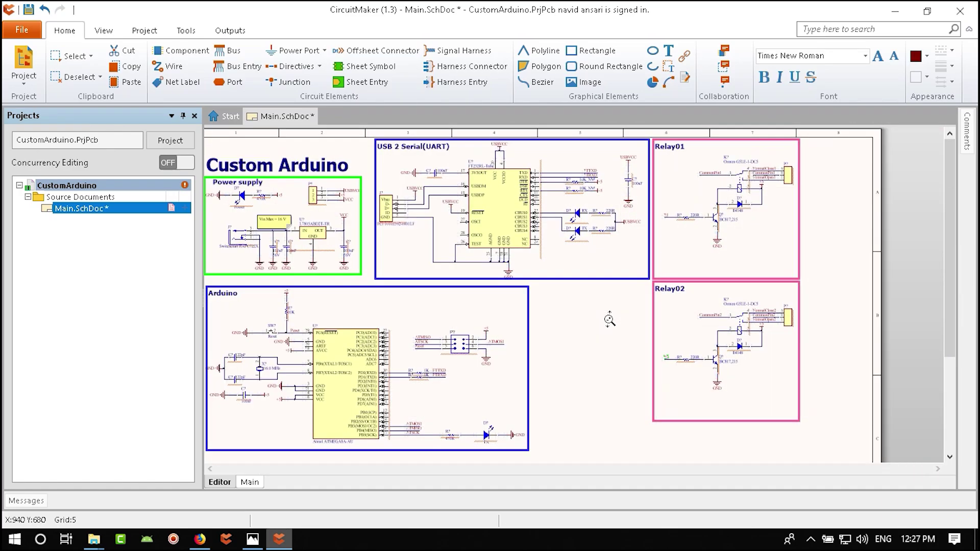
key("ctrl+s")
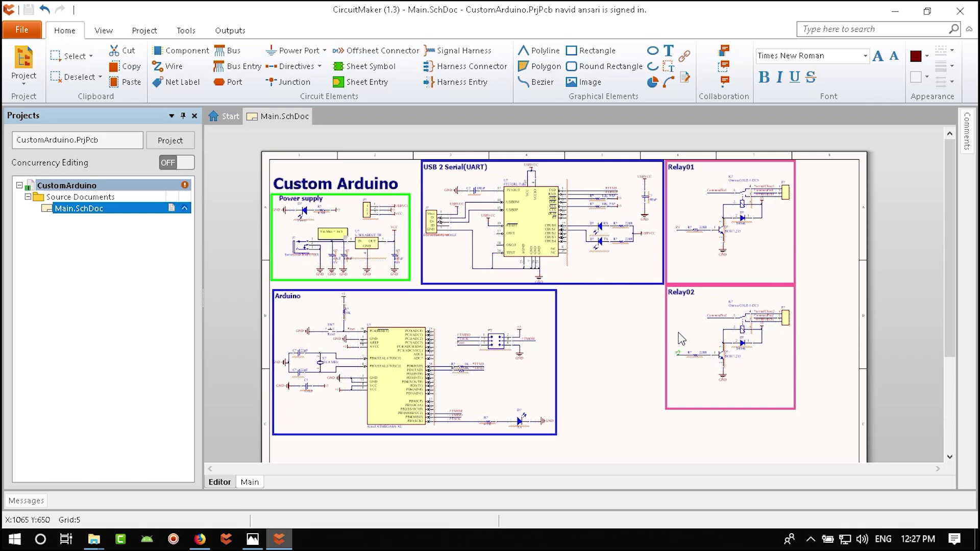
scroll(656, 357, "down", 3)
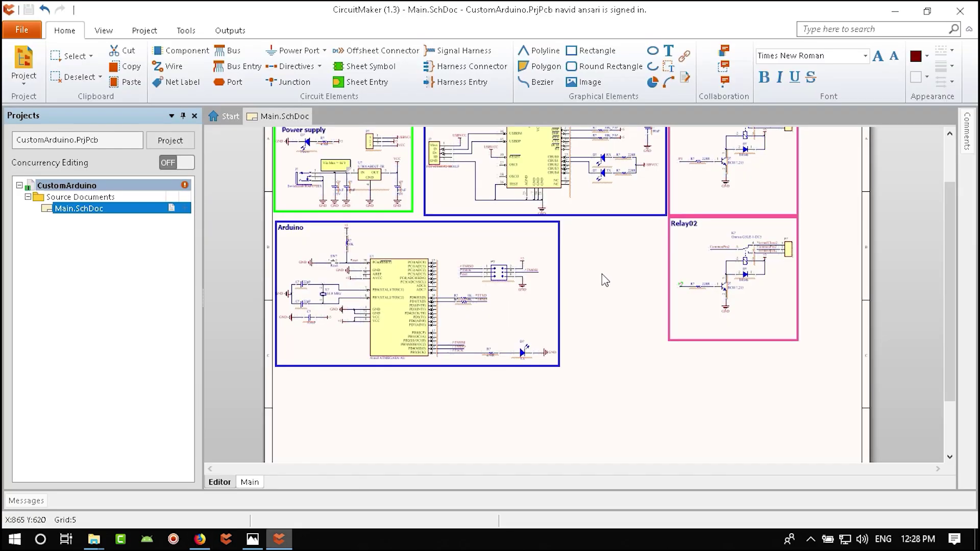
right_click_drag(605, 281, 556, 320)
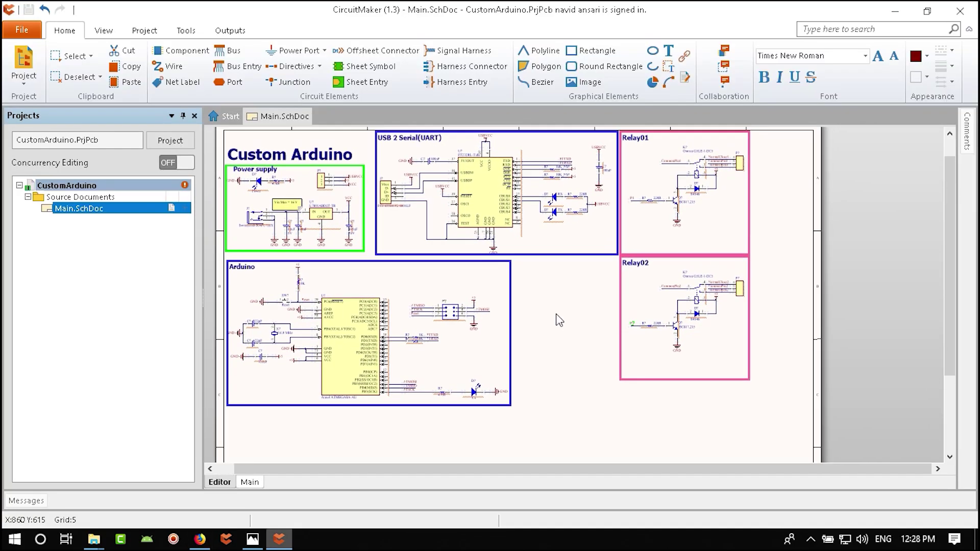
left_click(201, 541)
- Search Google for 18b20 in a new Firefox tab
key("ctrl+t")
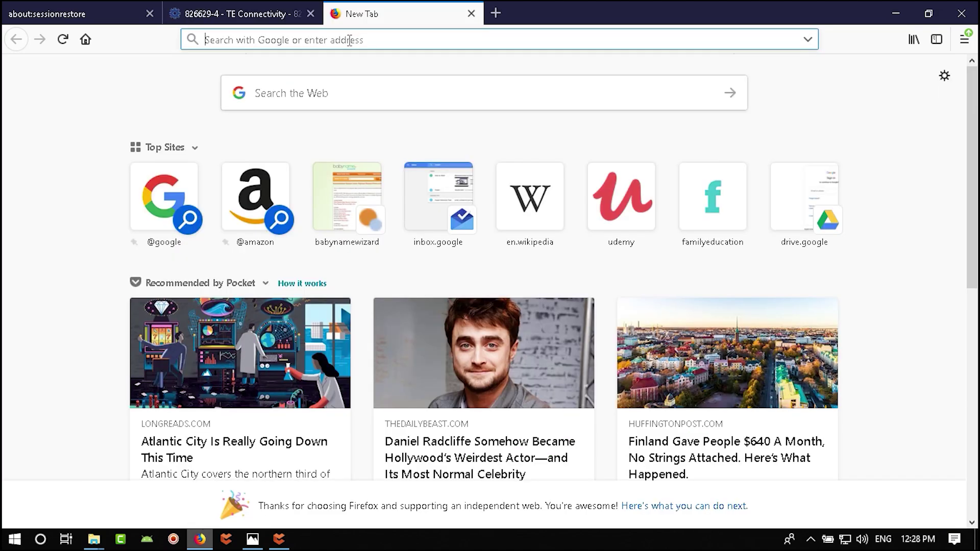
type("18b20")
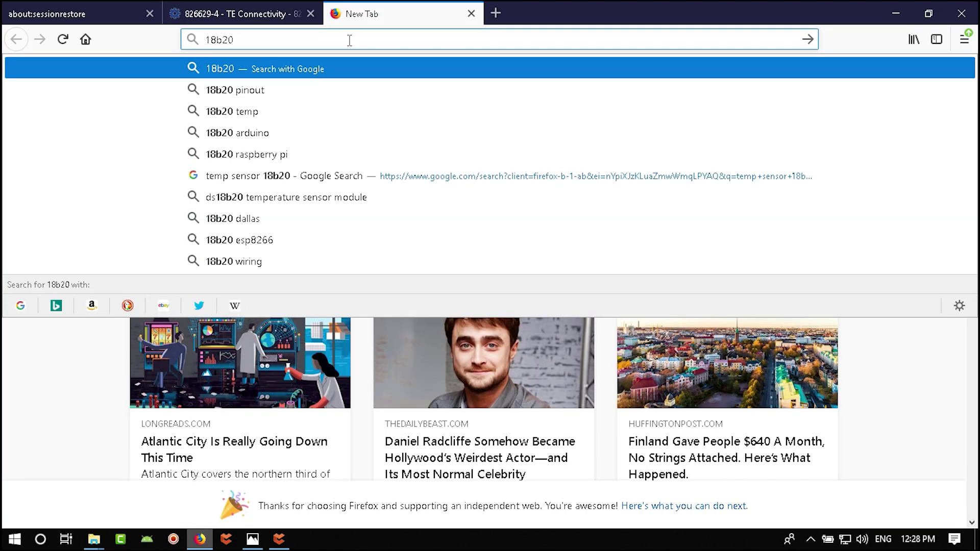
key("Return")
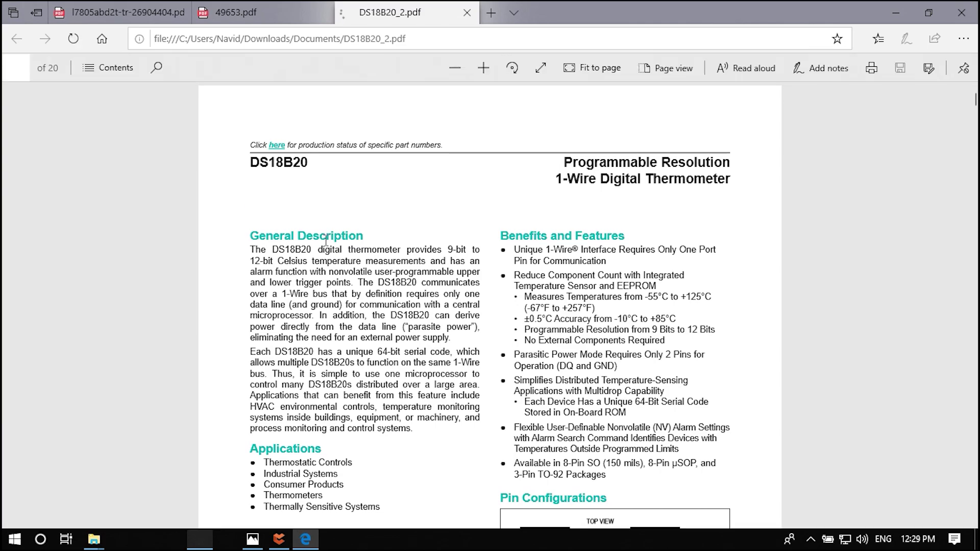
- Scroll the DS18B20 datasheet to its pin configuration and pin table, then return to CircuitMaker
scroll(444, 318, "down", 4)
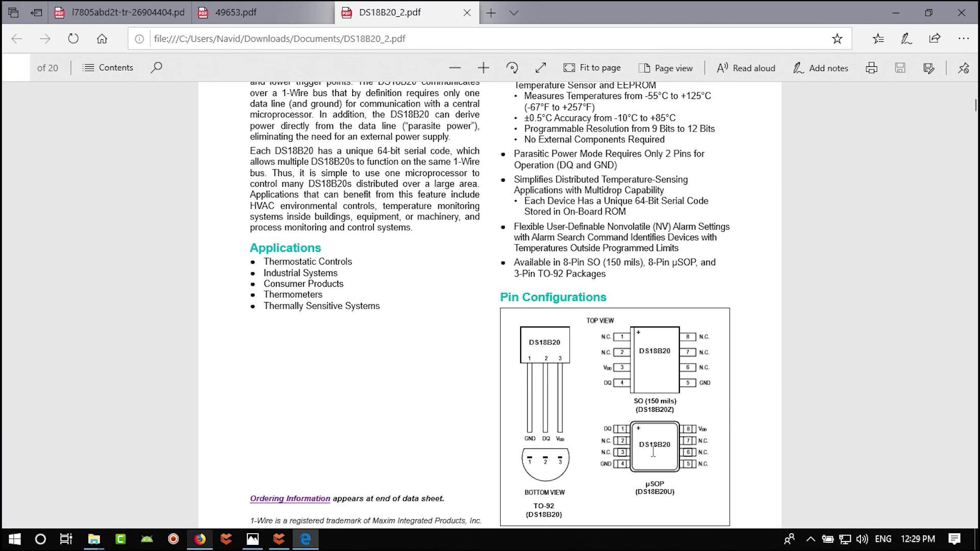
scroll(429, 352, "down", 15)
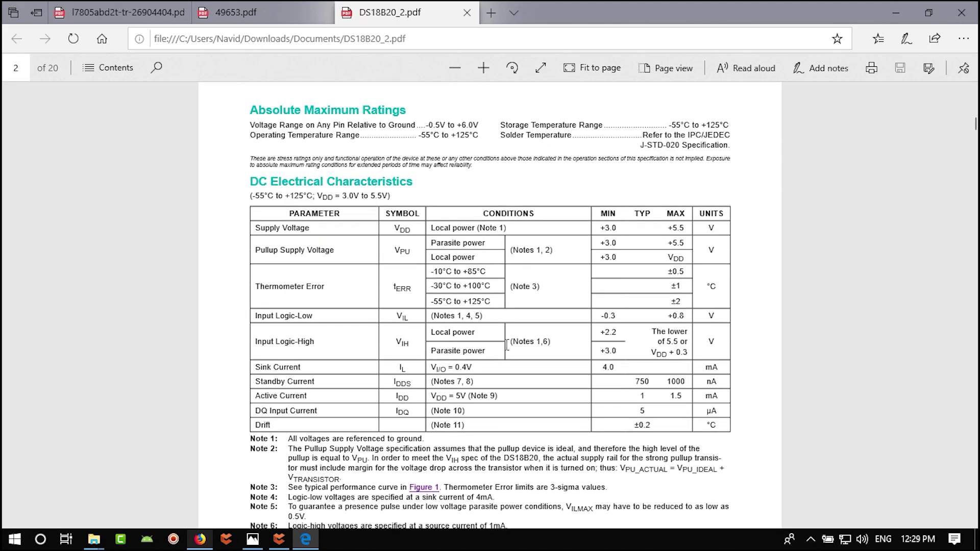
scroll(506, 343, "down", 10)
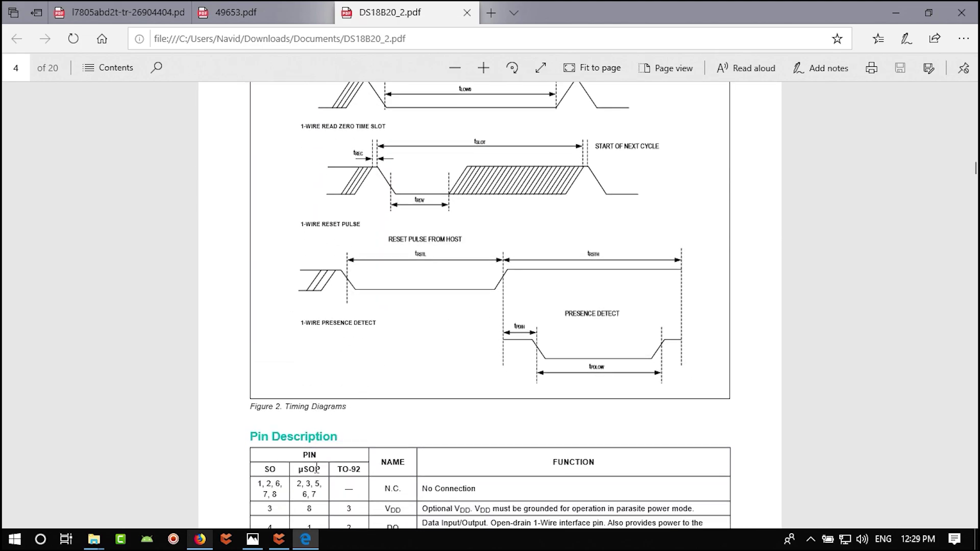
left_click(278, 539)
- Search the Octopart component libraries for 18b20
left_click(103, 30)
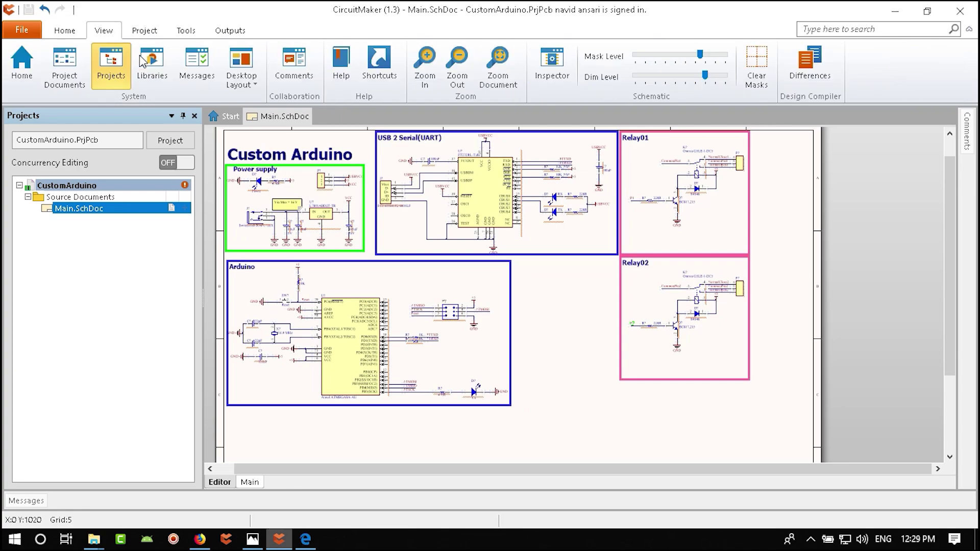
left_click(168, 72)
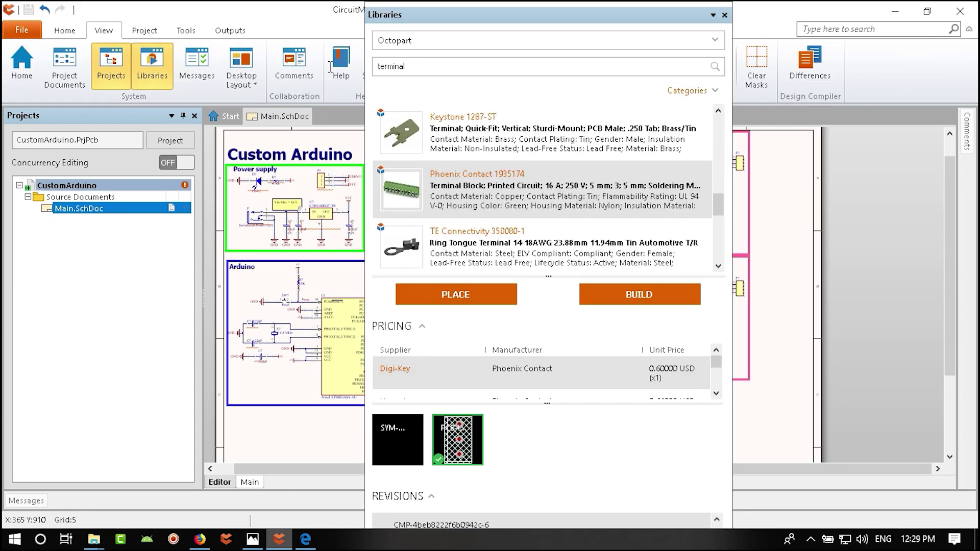
type("18b20")
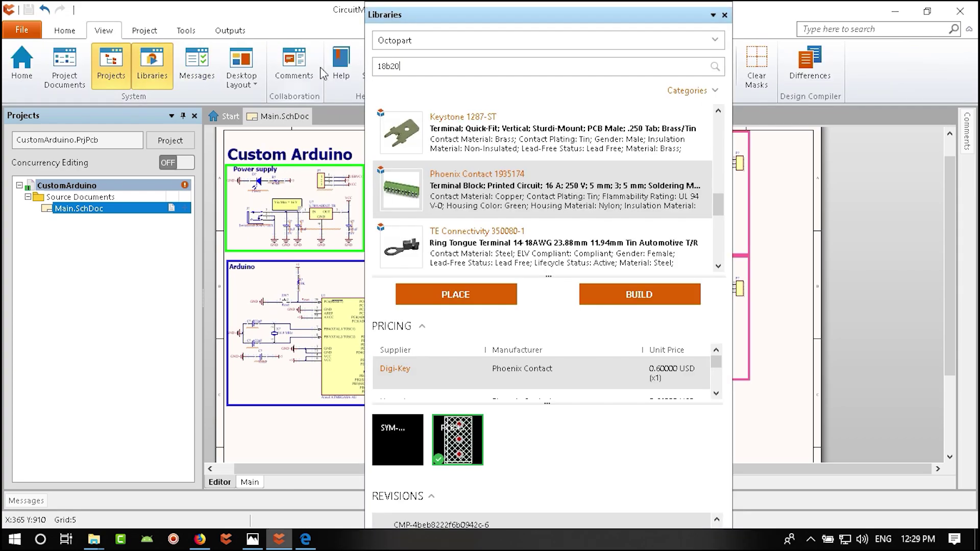
key("Return")
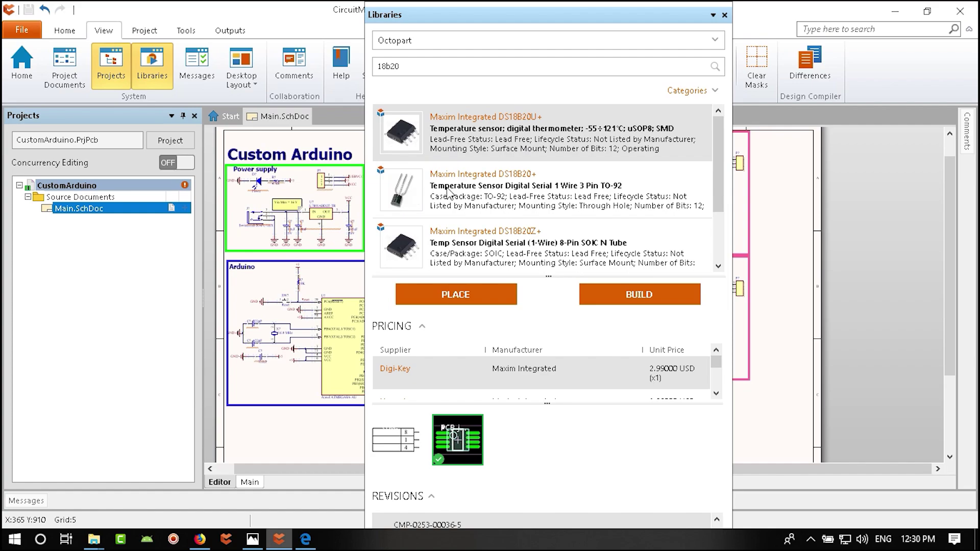
- Select the Maxim DS18B20Z+ 8-pin SOIC sensor from the results and start placing it
left_click(718, 266)
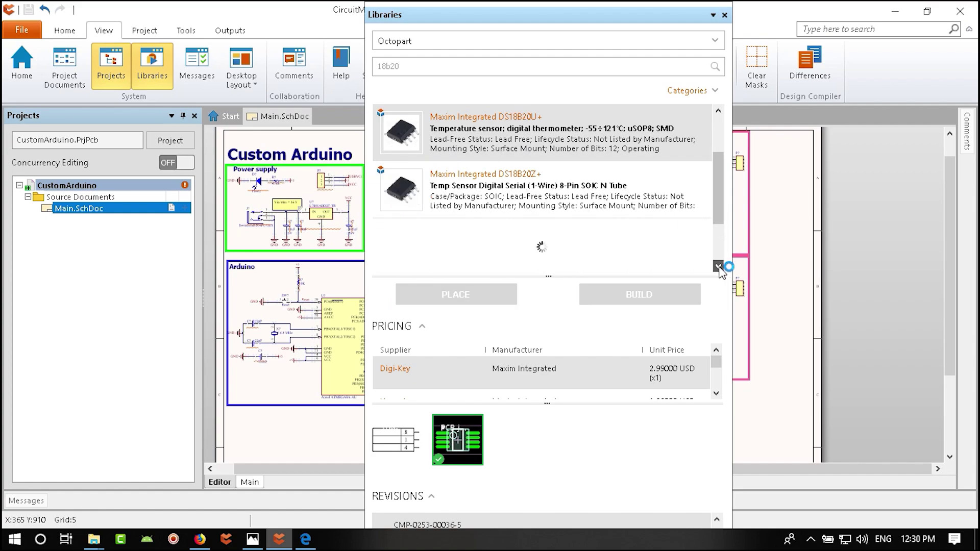
left_click(568, 198)
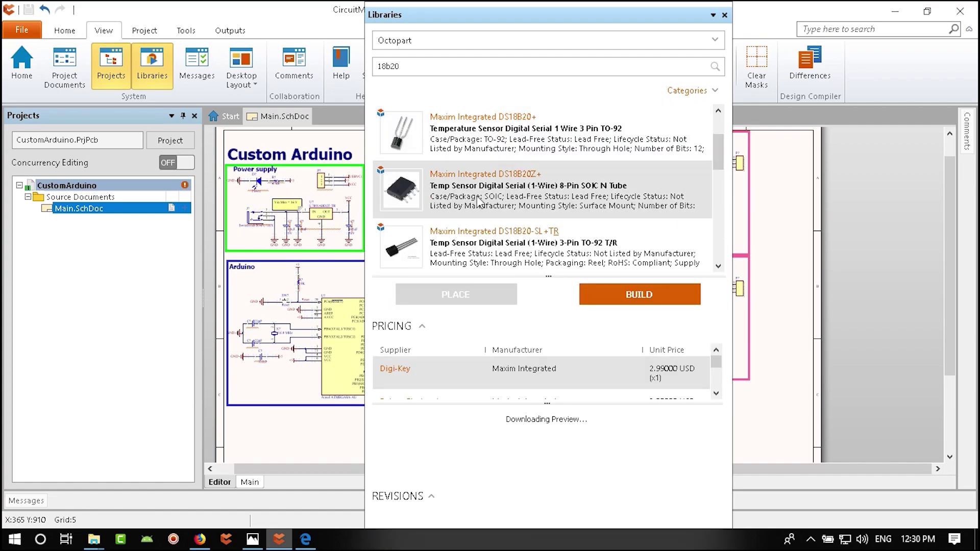
mouse_move(475, 201)
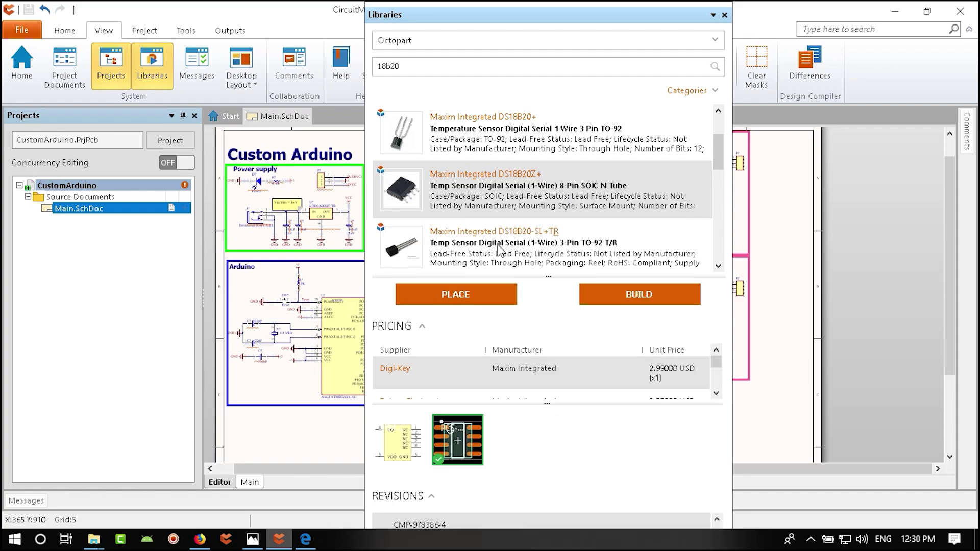
left_click(460, 295)
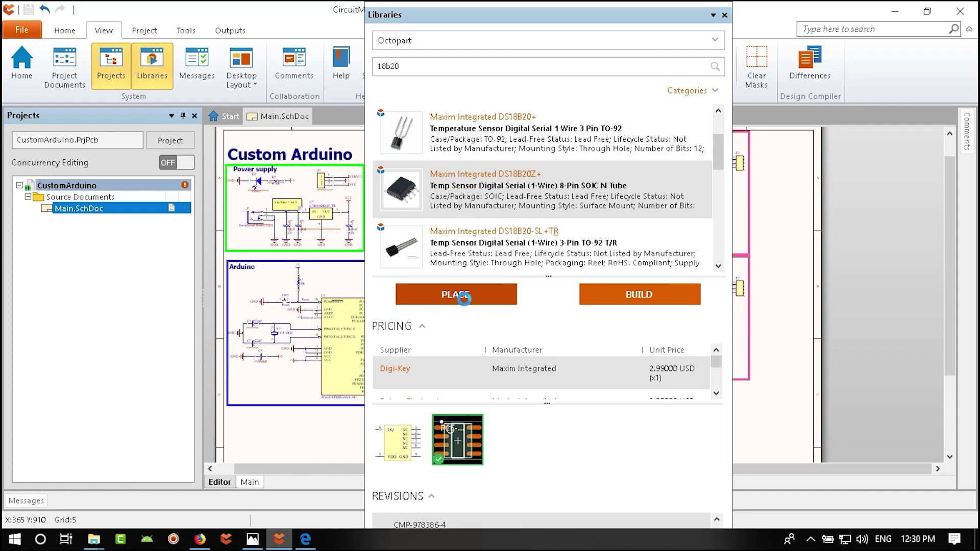
left_click(557, 333)
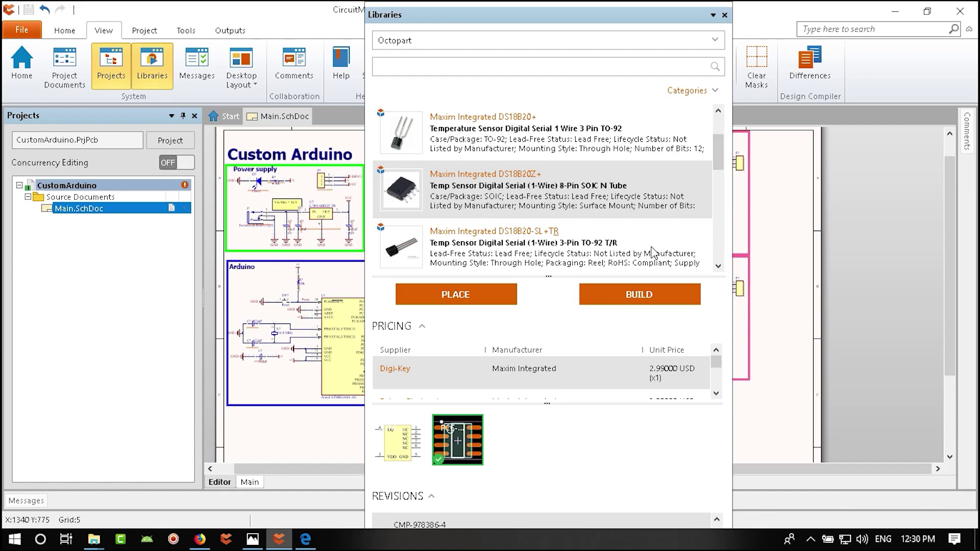
mouse_move(553, 193)
scroll(719, 166, "down", 1)
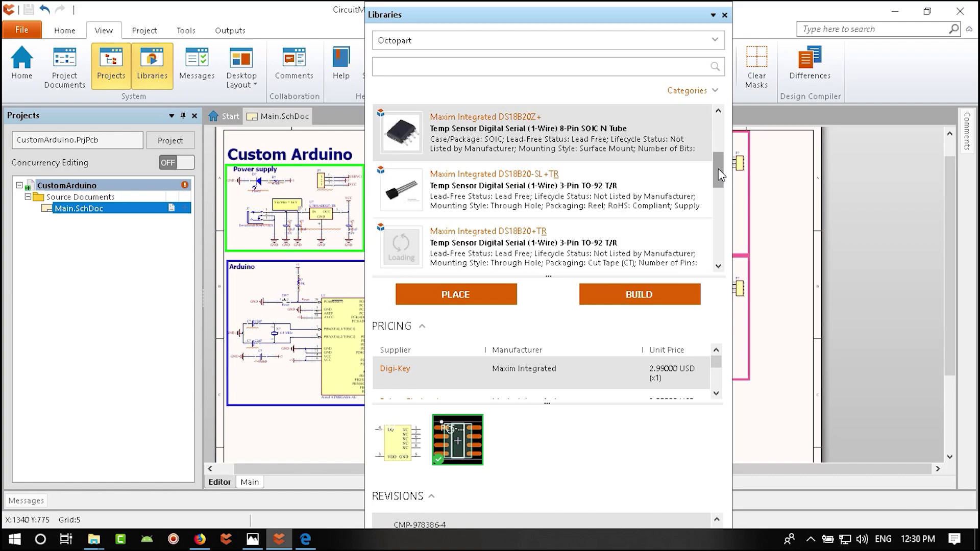
scroll(633, 242, "down", 3)
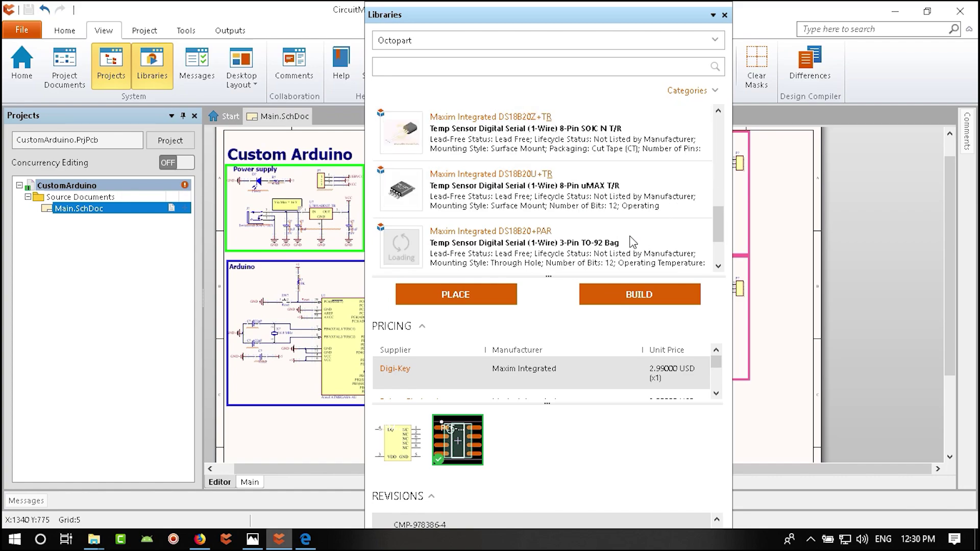
scroll(633, 242, "down", 1)
scroll(633, 242, "down", 3)
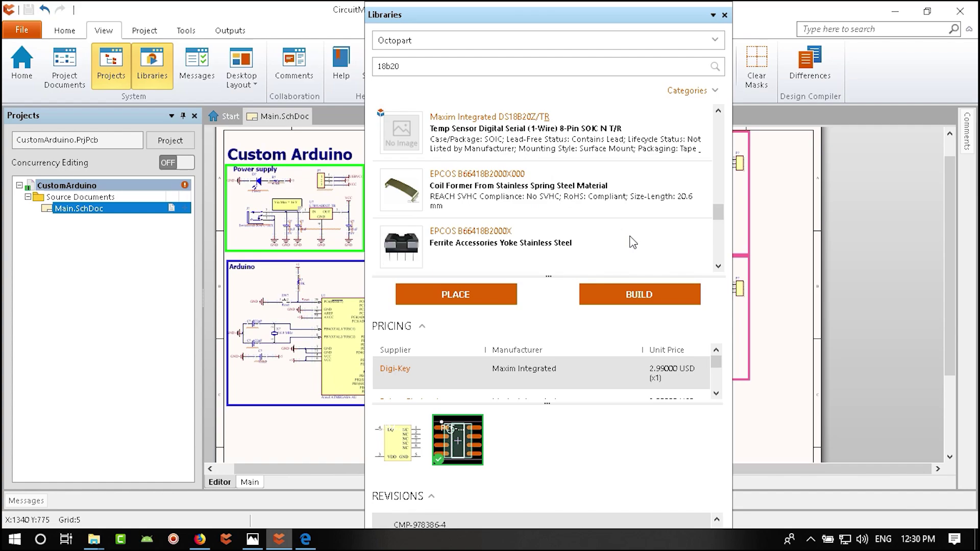
scroll(633, 242, "down", 3)
scroll(633, 242, "up", 10)
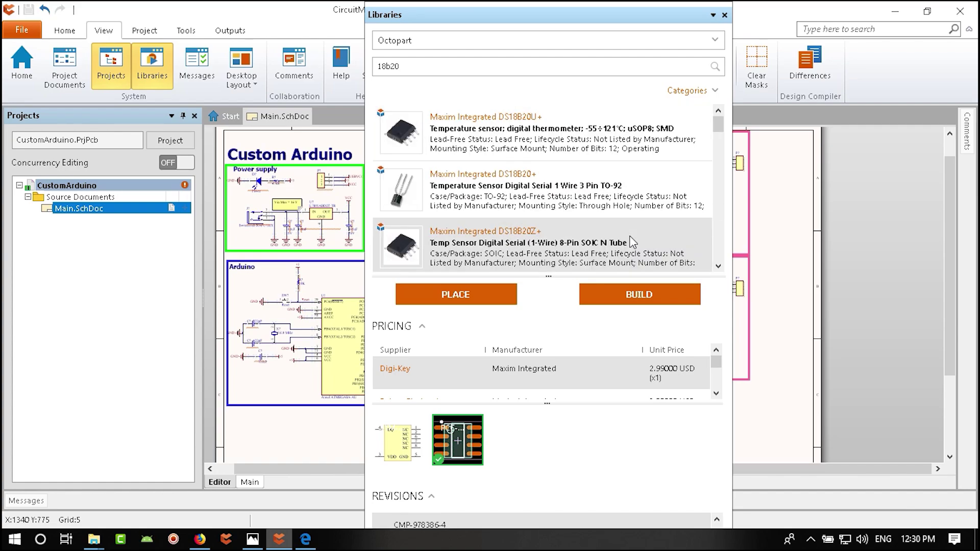
mouse_move(616, 142)
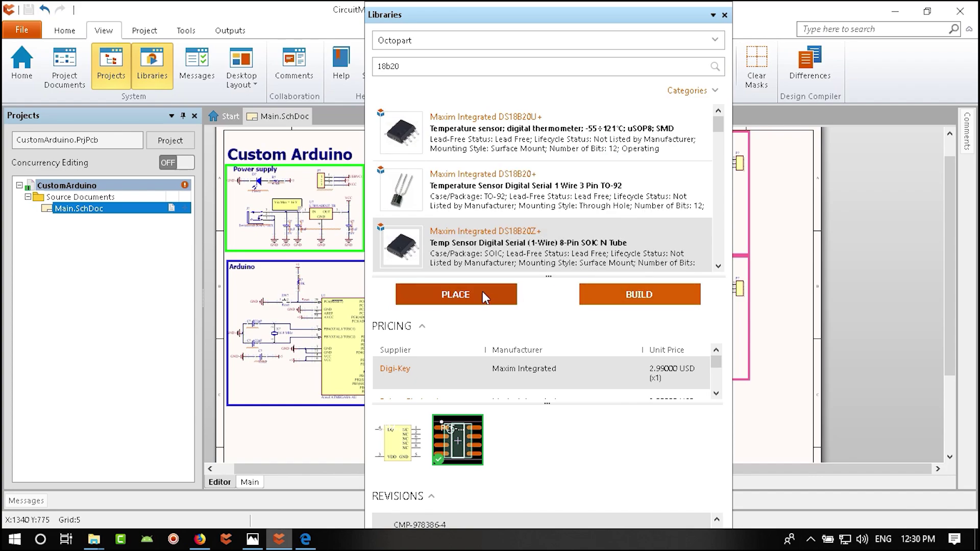
left_click(449, 296)
- Drop the DS18B20 sensor U? onto the schematic and close the library panel
scroll(542, 347, "up", 2, "ctrl")
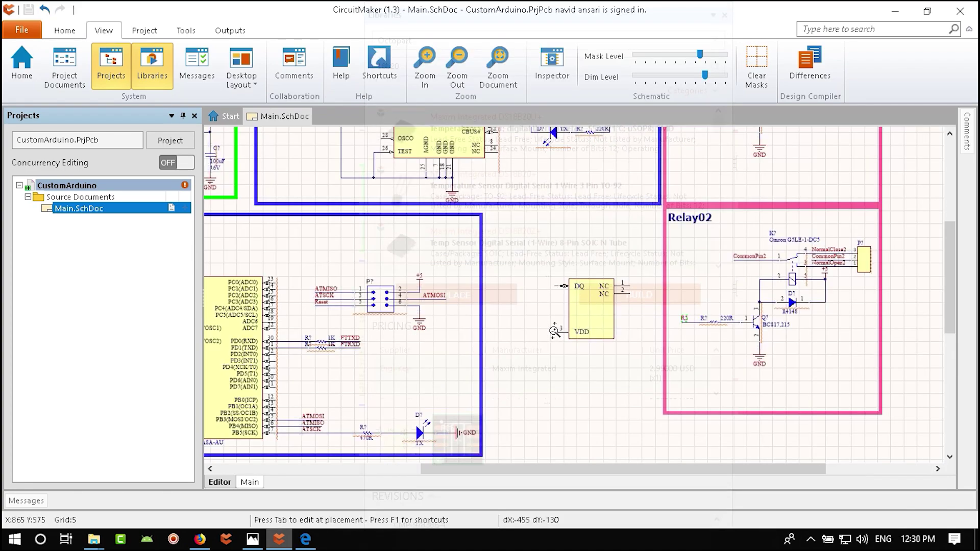
left_click(541, 350)
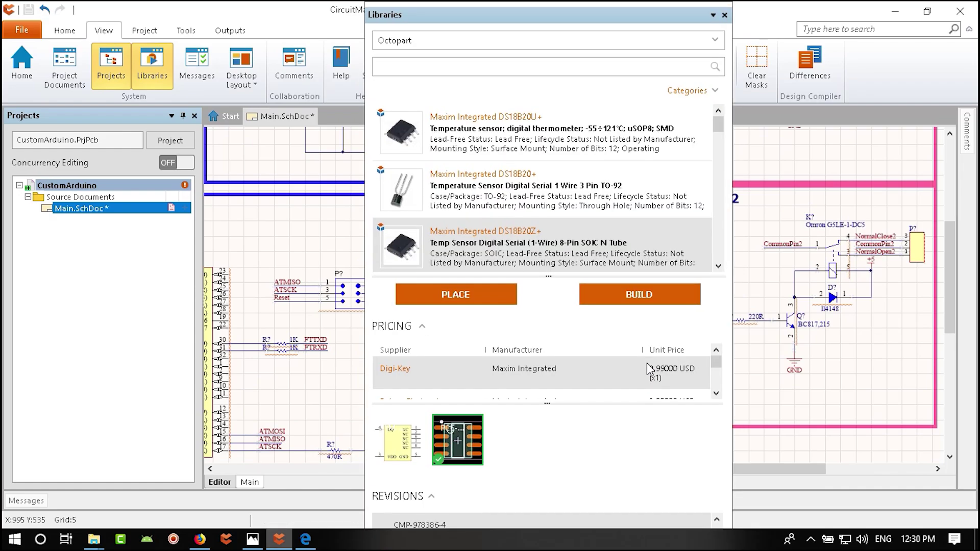
left_click(724, 15)
scroll(645, 327, "up", 4, "ctrl")
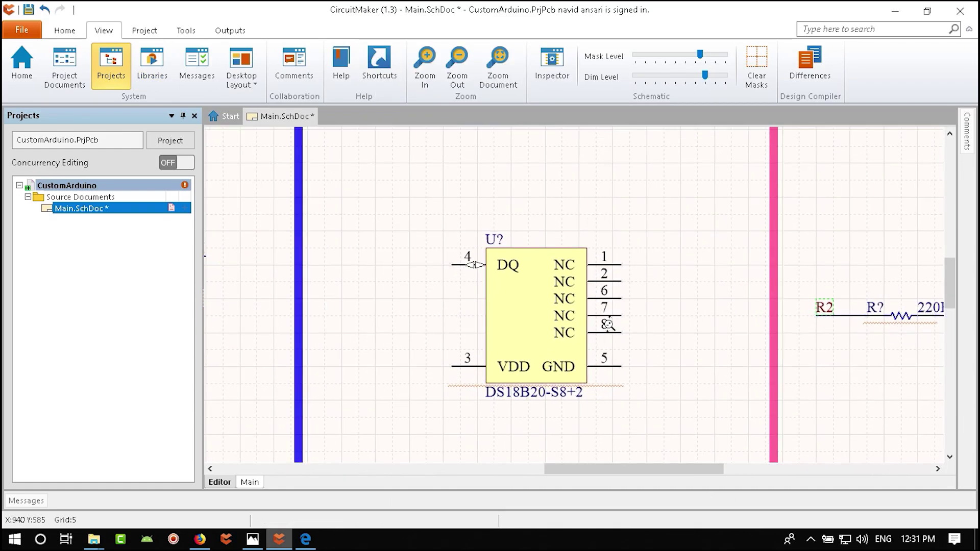
scroll(619, 346, "right", 1, "shift")
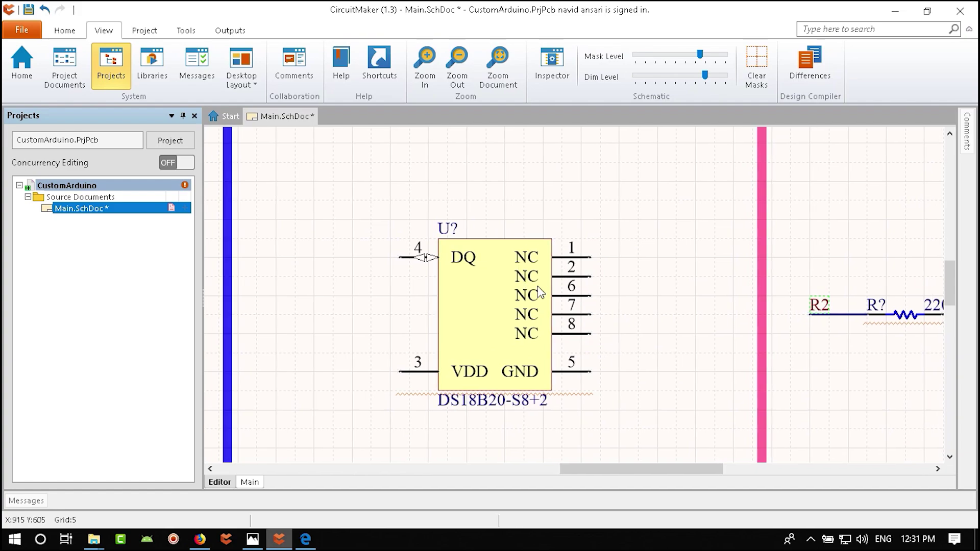
scroll(613, 373, "down", 3, "ctrl")
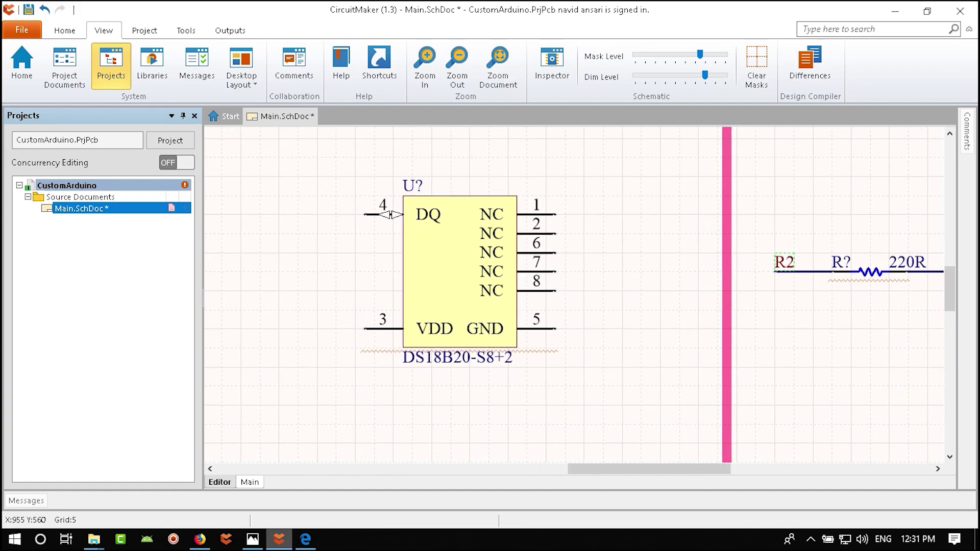
scroll(623, 356, "up", 3, "ctrl")
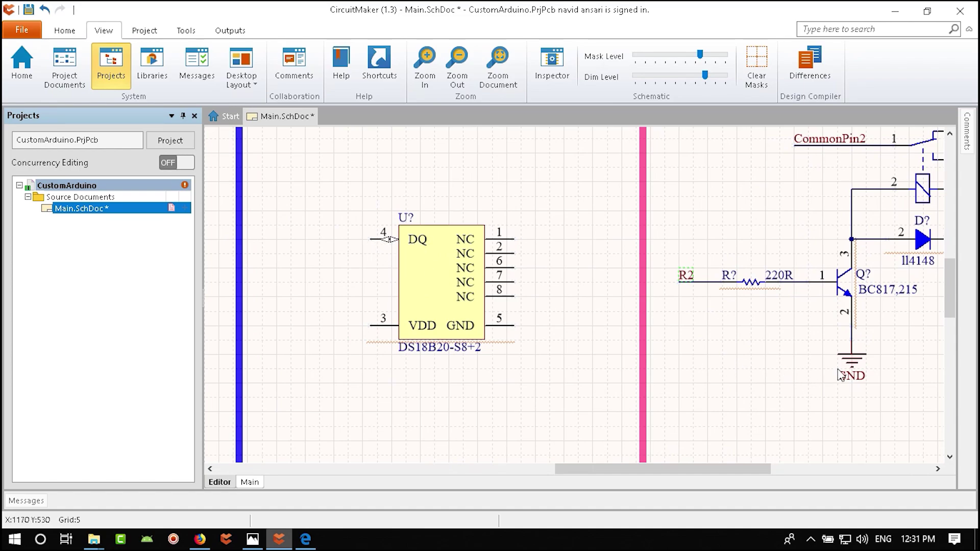
- Place a ground symbol beside the sensor and a +5 power port left of VDD
key("ctrl+v")
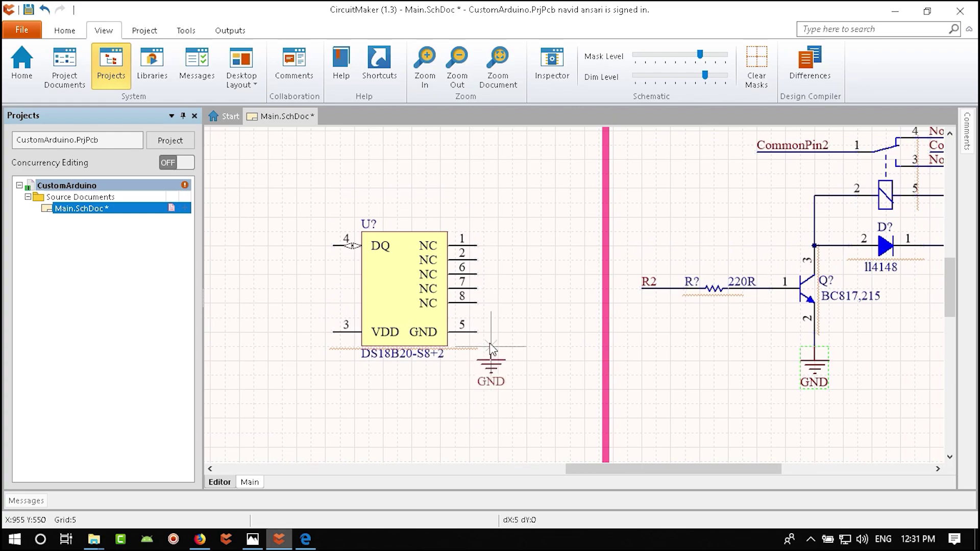
left_click(498, 335)
right_click_drag(731, 367, 547, 430)
scroll(590, 379, "down", 2, "ctrl")
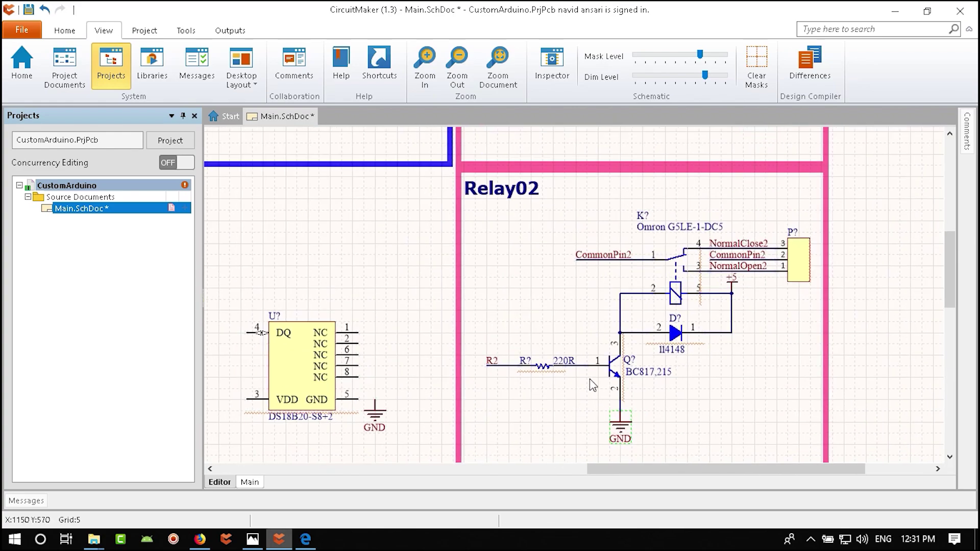
right_click_drag(491, 271, 502, 288)
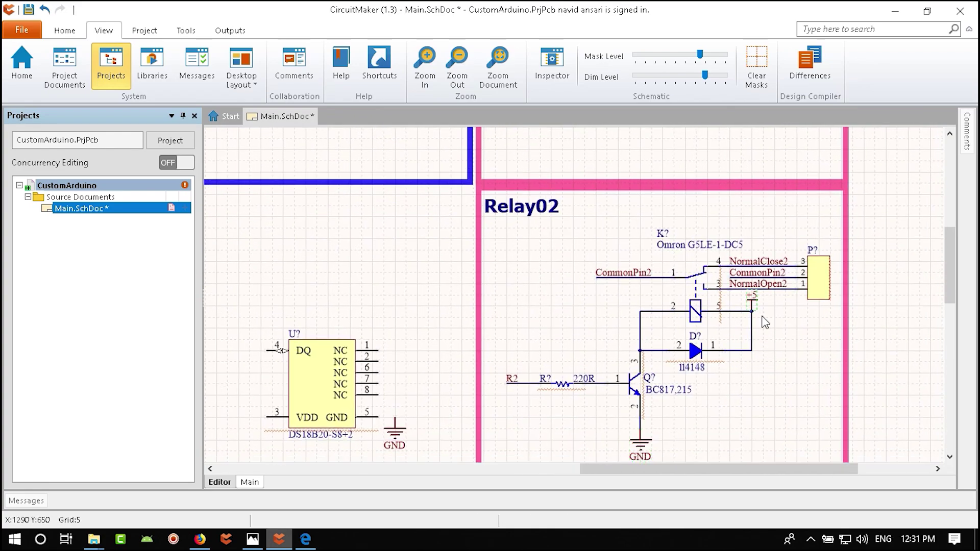
key("p")
key("o")
scroll(541, 382, "left", 3, "shift")
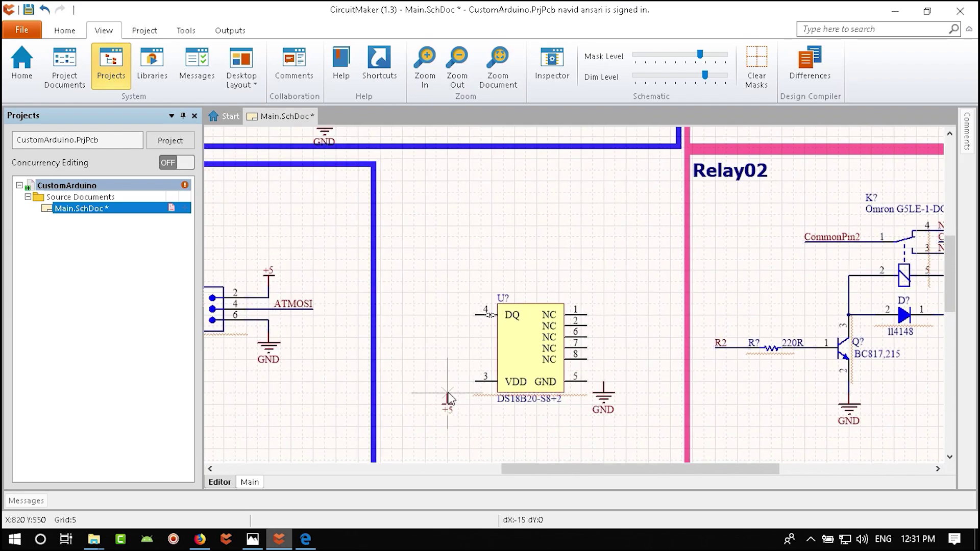
left_click(448, 380)
key("Escape")
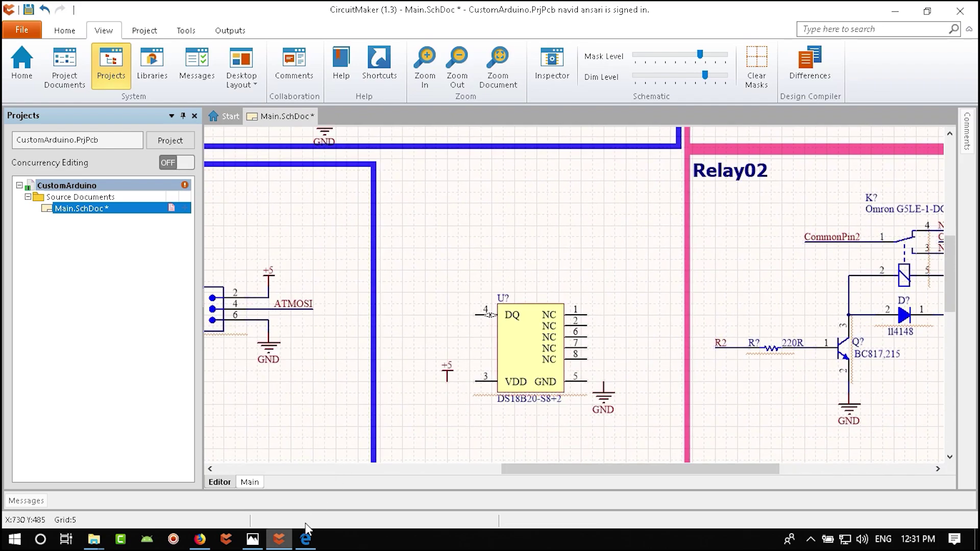
- Check the DS18B20 datasheet in Edge, then return to the schematic
left_click(306, 539)
scroll(524, 358, "up", 15)
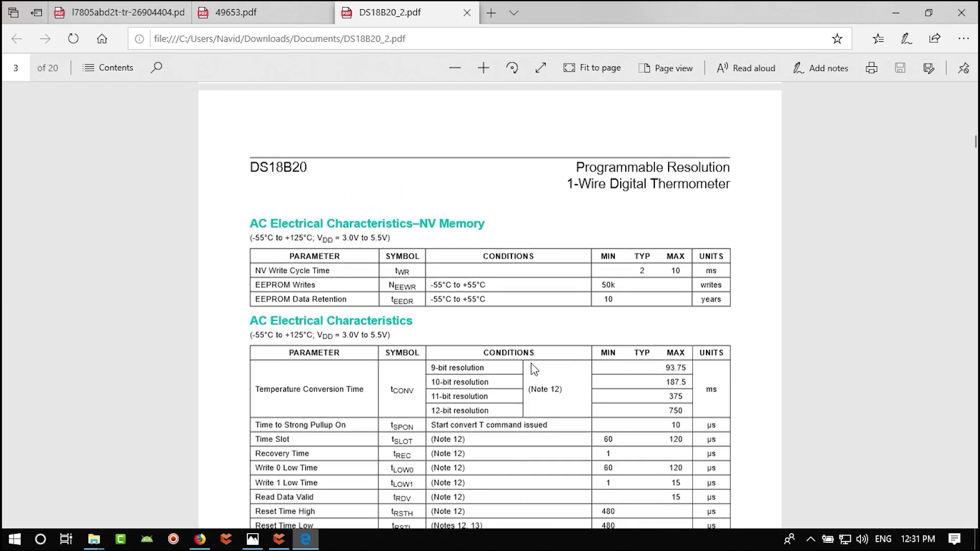
scroll(570, 375, "down", 2)
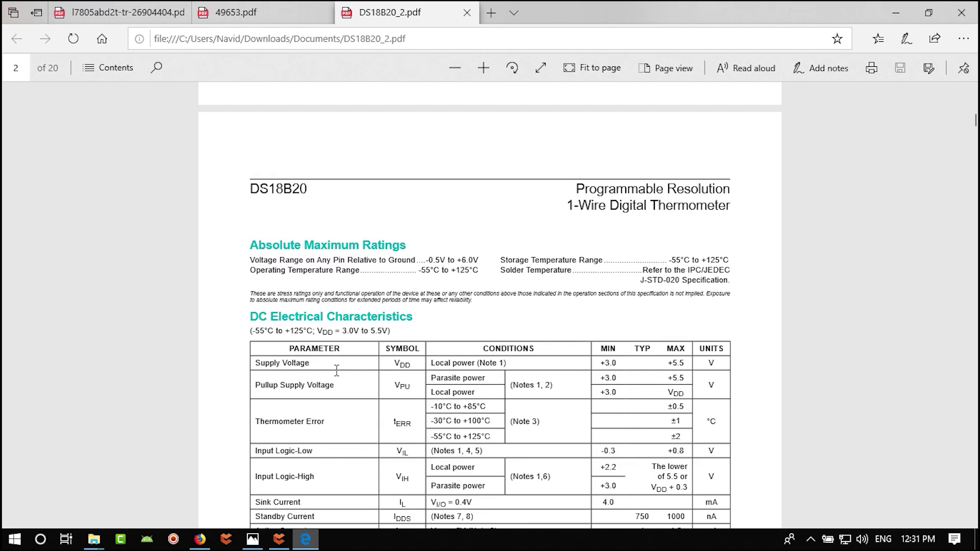
left_click(279, 539)
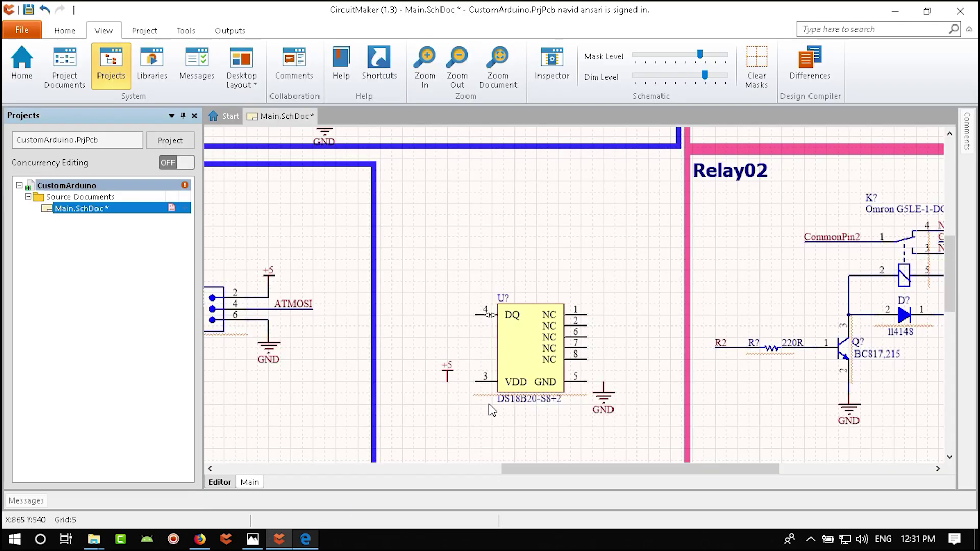
- Wire the sensor's GND pin 5 to the ground symbol
scroll(577, 366, "up", 2, "ctrl")
key("p")
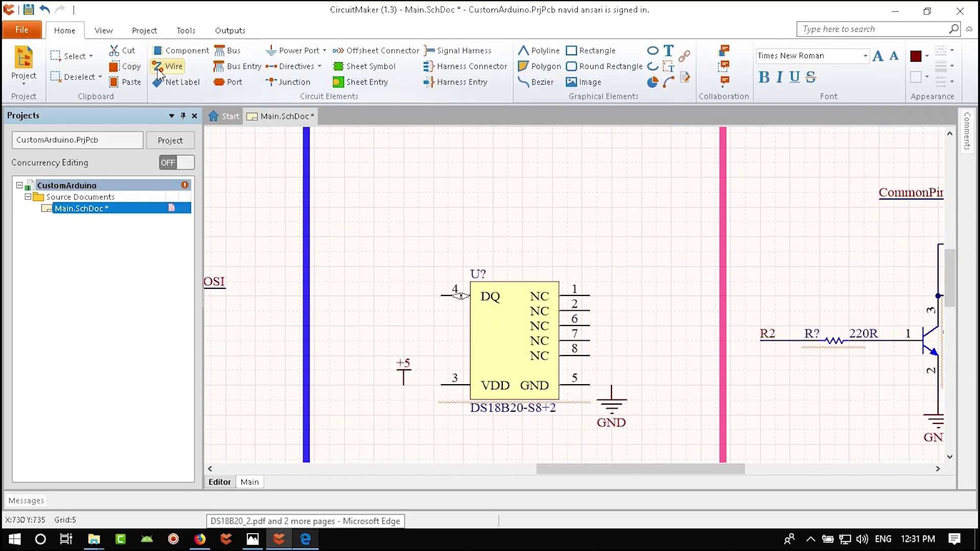
key("w")
left_click(590, 385)
left_click(611, 400)
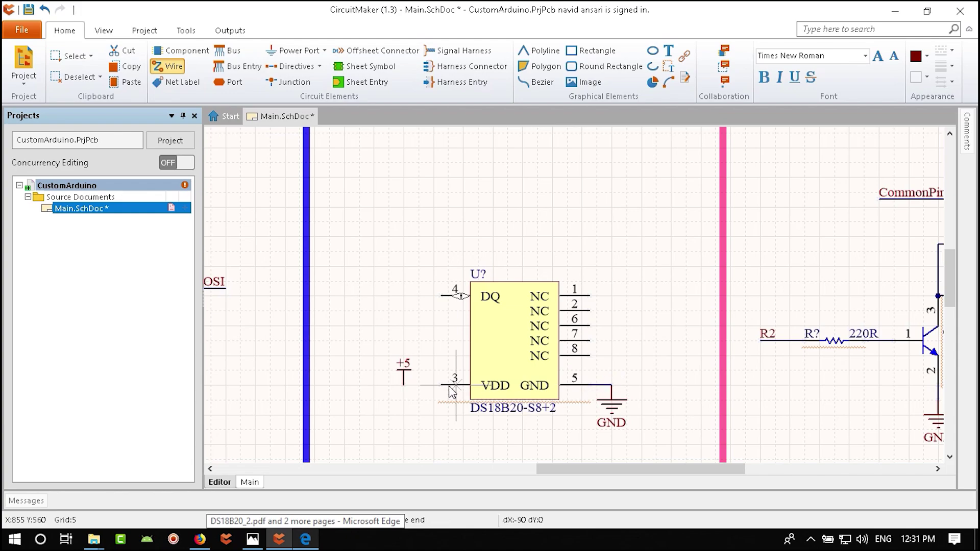
- Connect the +5 port to the sensor's VDD pin 3
left_click(442, 385)
key("Escape")
right_click_drag(448, 316, 510, 352)
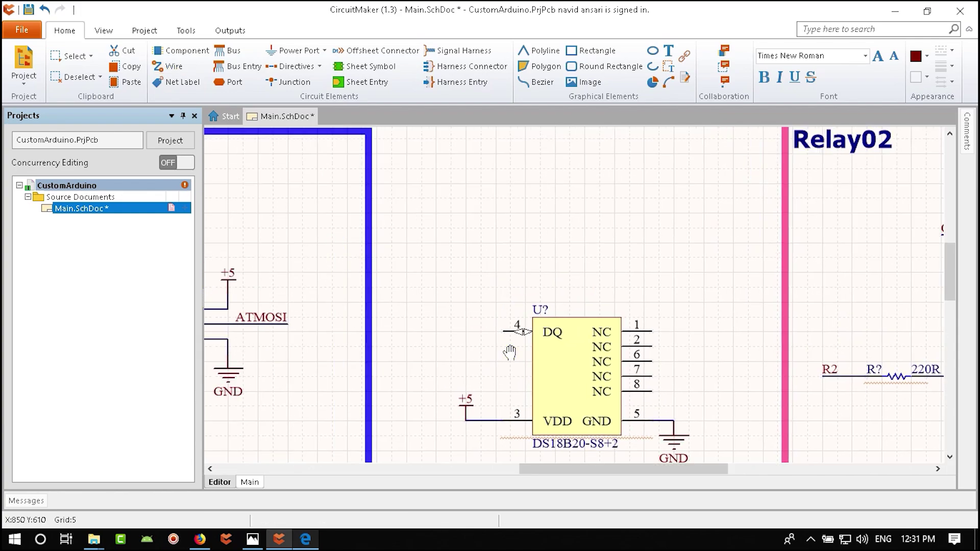
- Add a net label wired to the DQ pin 4 and name it Temp1Wire
left_click(176, 81)
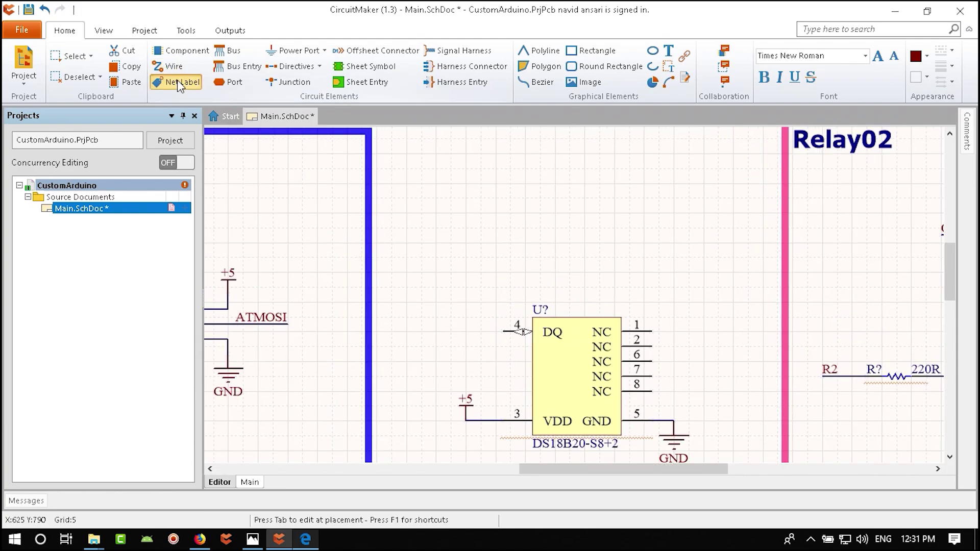
left_click(503, 332)
key("Escape")
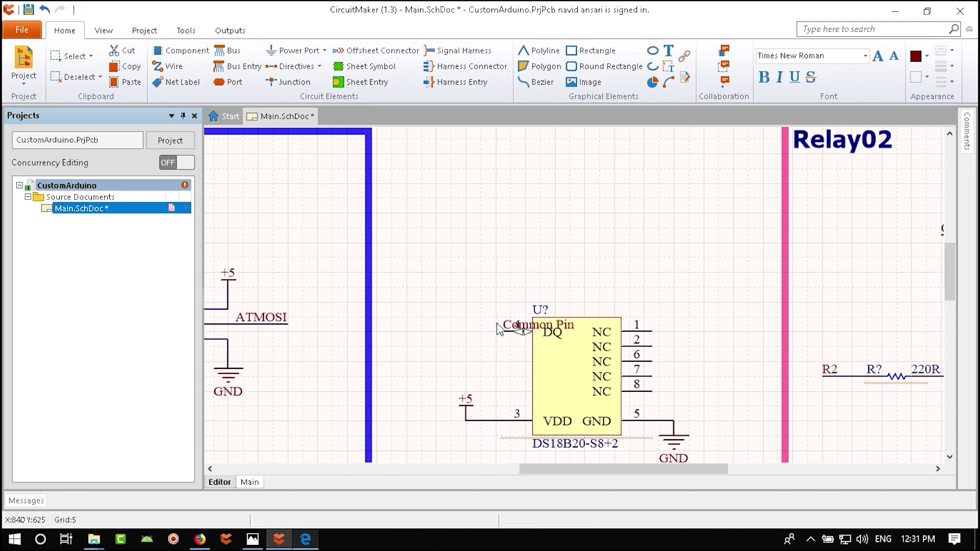
left_click_drag(512, 327, 438, 327)
double_click(437, 326)
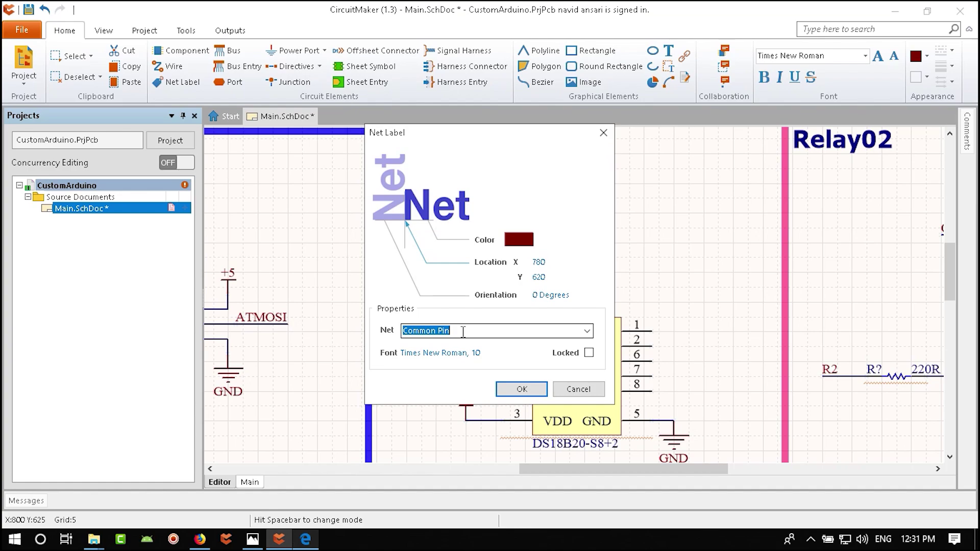
type("Temp1Wire")
key("Return")
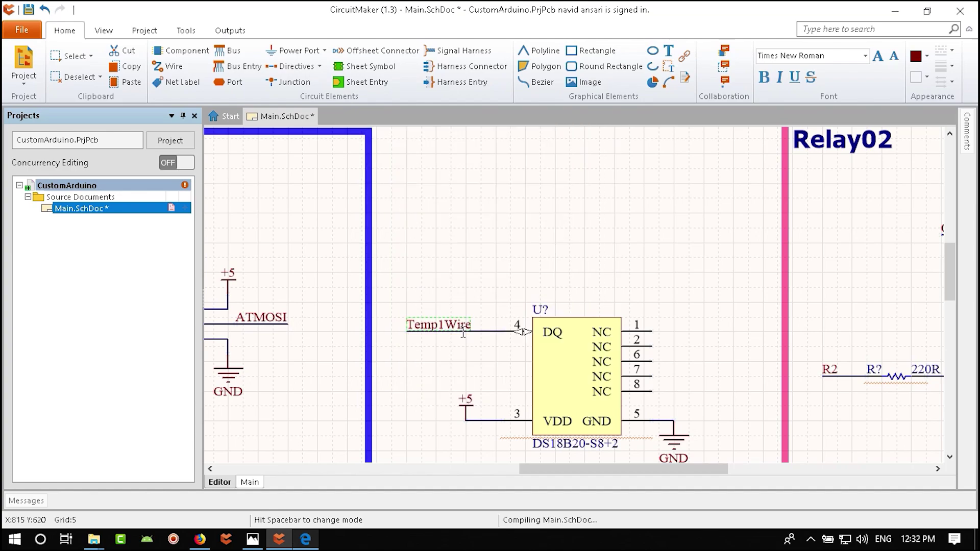
- Copy the pink Relay02 block frame and resize the copy around the DS18B20 sensor
scroll(467, 393, "down", 2, "ctrl")
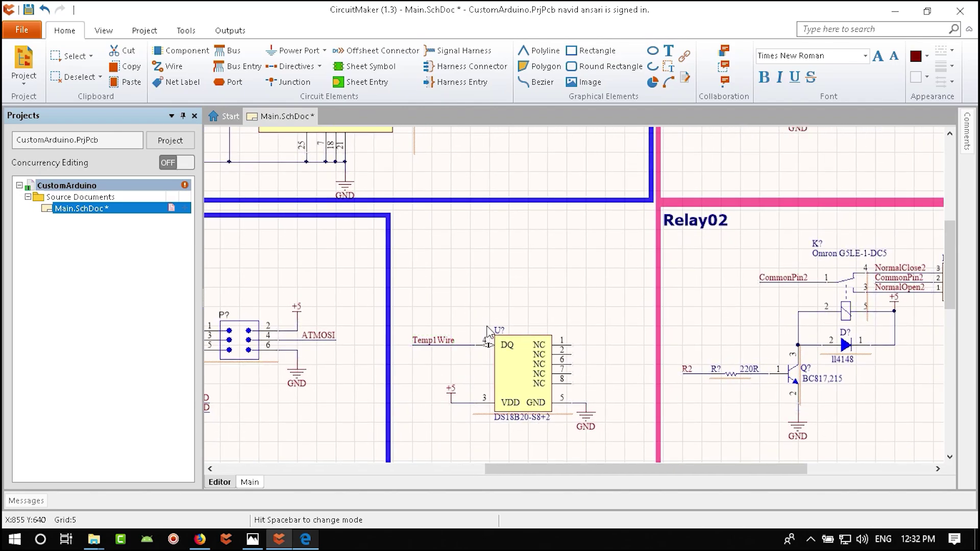
scroll(490, 322, "down", 3, "ctrl")
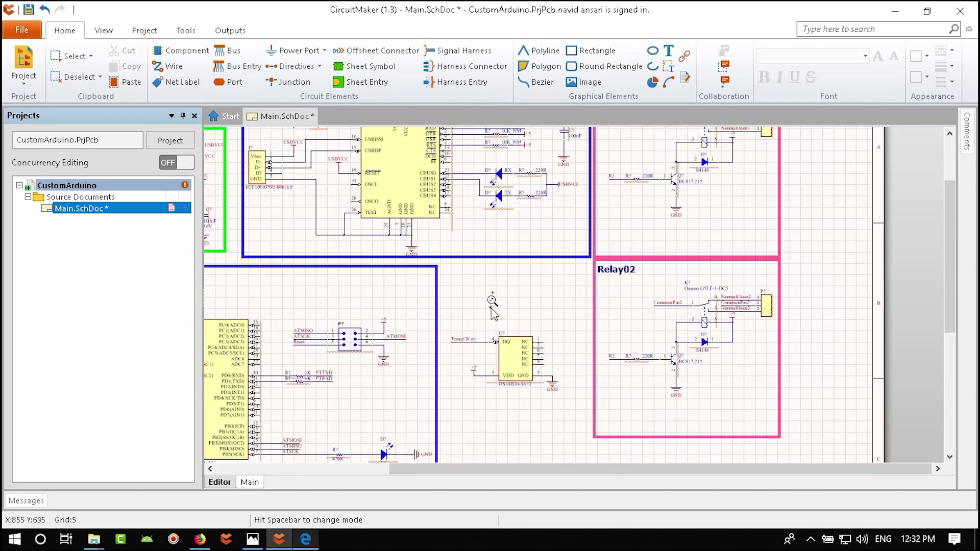
scroll(493, 311, "down", 1)
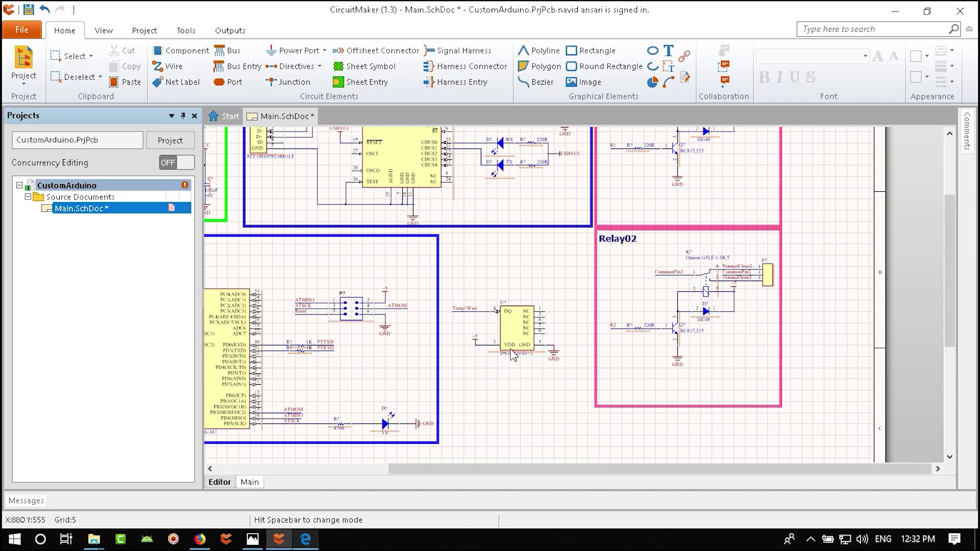
scroll(513, 354, "up", 2, "ctrl")
left_click(649, 350)
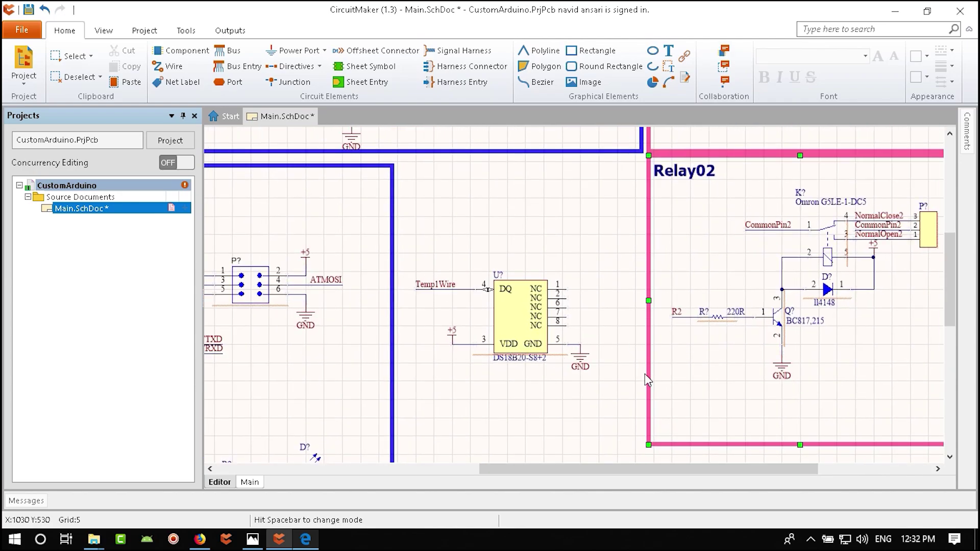
scroll(663, 334, "down", 3, "ctrl")
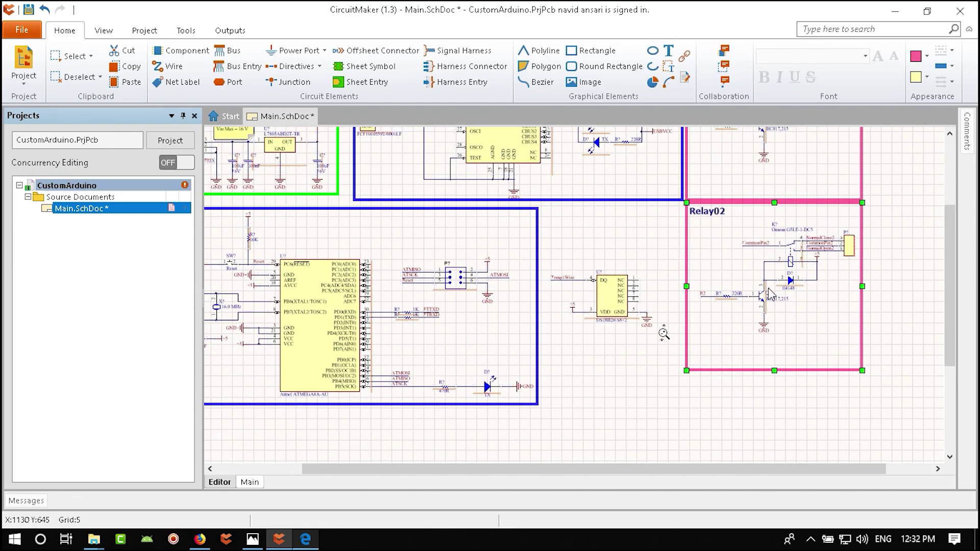
key("ctrl+c")
key("ctrl+v")
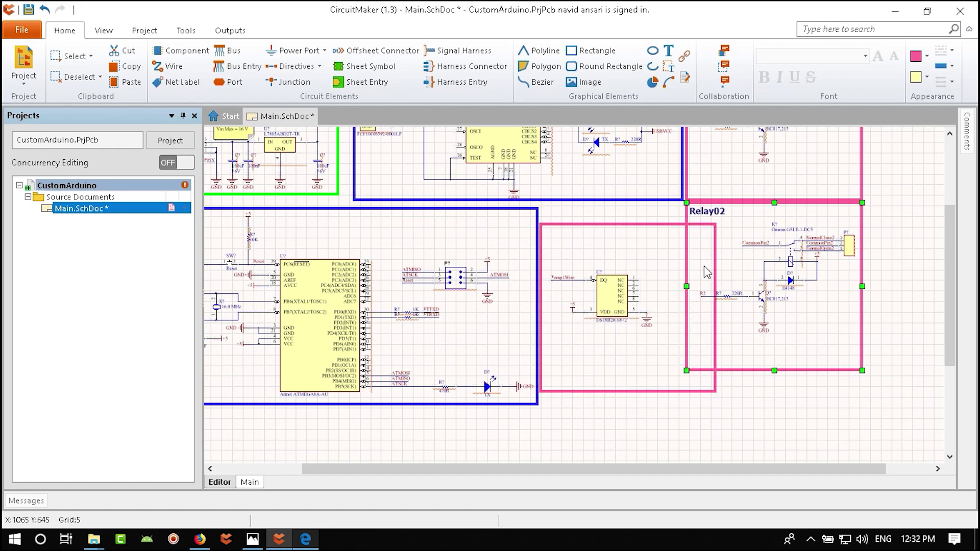
left_click(717, 233)
left_click_drag(715, 225, 670, 259)
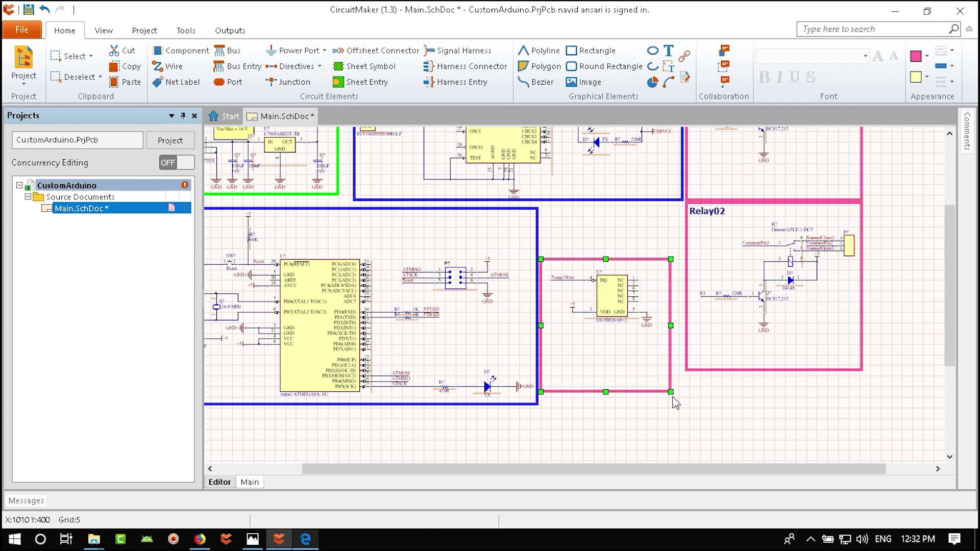
key("Delete")
left_click_drag(671, 384, 661, 357)
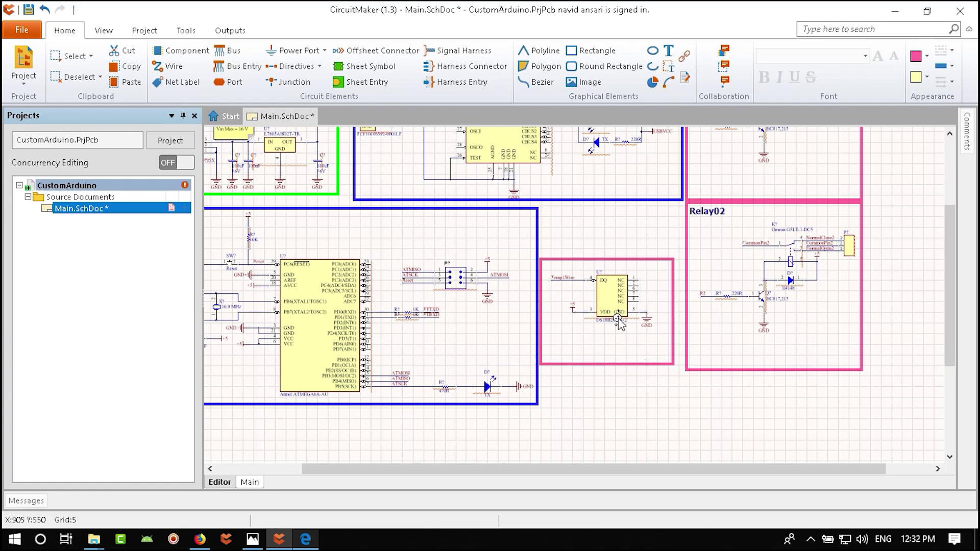
scroll(619, 322, "up", 3, "ctrl")
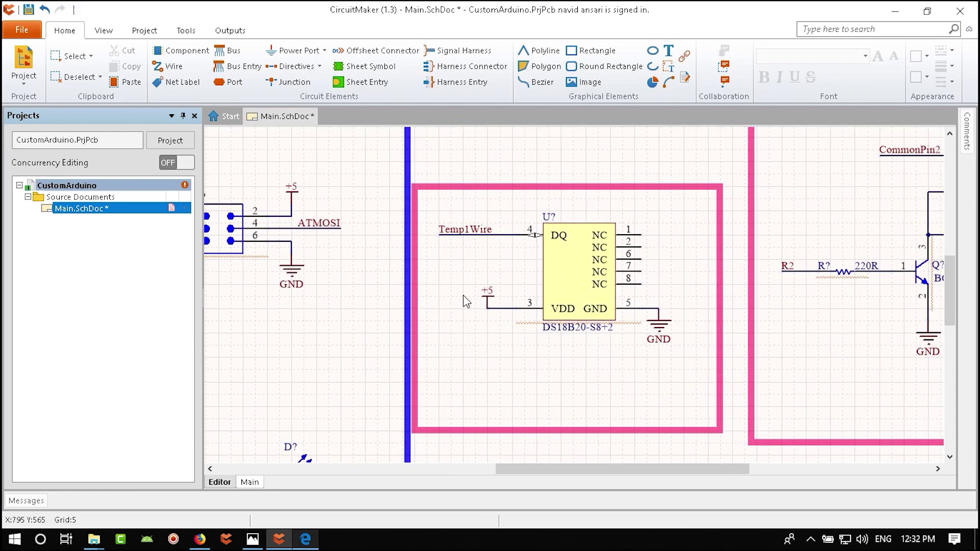
scroll(587, 261, "up", 3)
left_click_drag(611, 259, 612, 240)
scroll(589, 305, "down", 2, "ctrl")
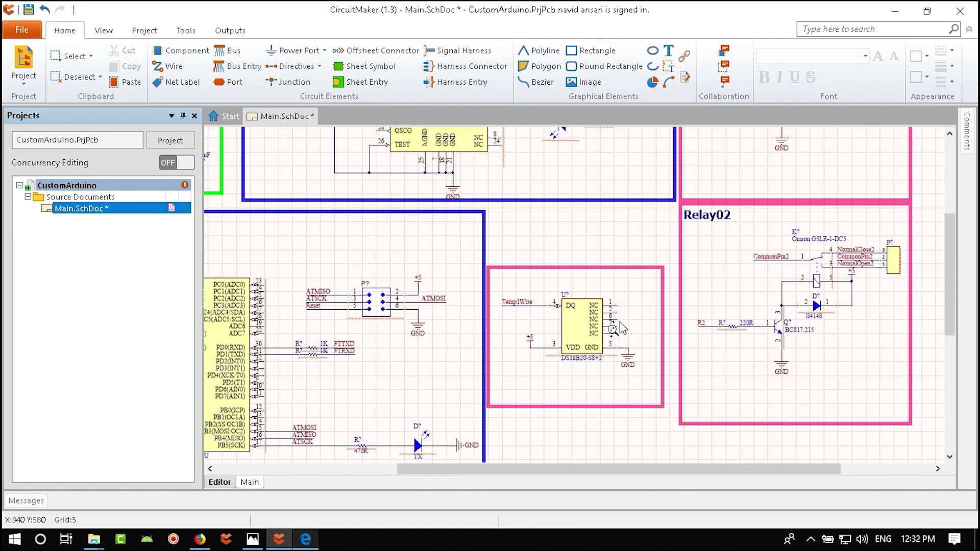
- Paste the Relay02 title inside the new frame and rename it Temp Sensor
key("ctrl+v")
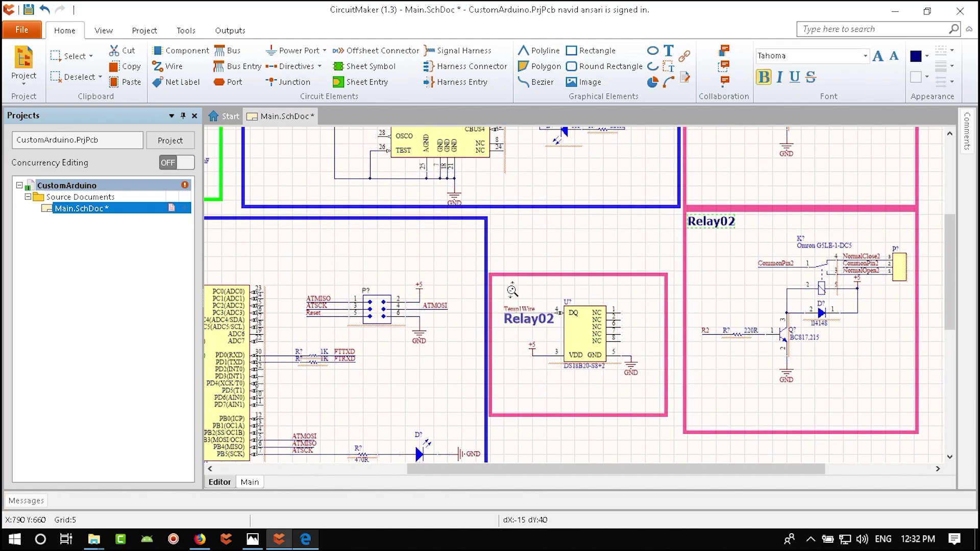
scroll(510, 306, "up", 2, "ctrl")
left_click(517, 281)
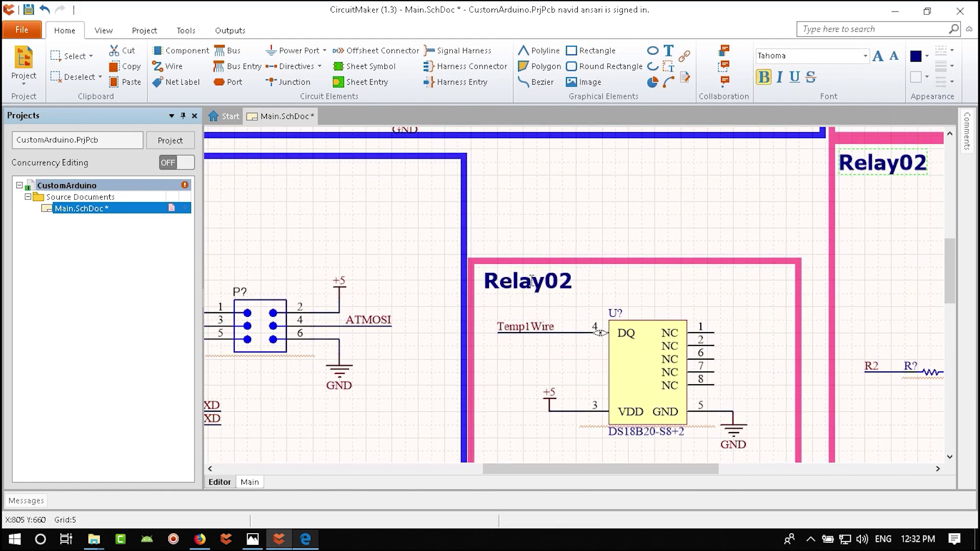
double_click(542, 270)
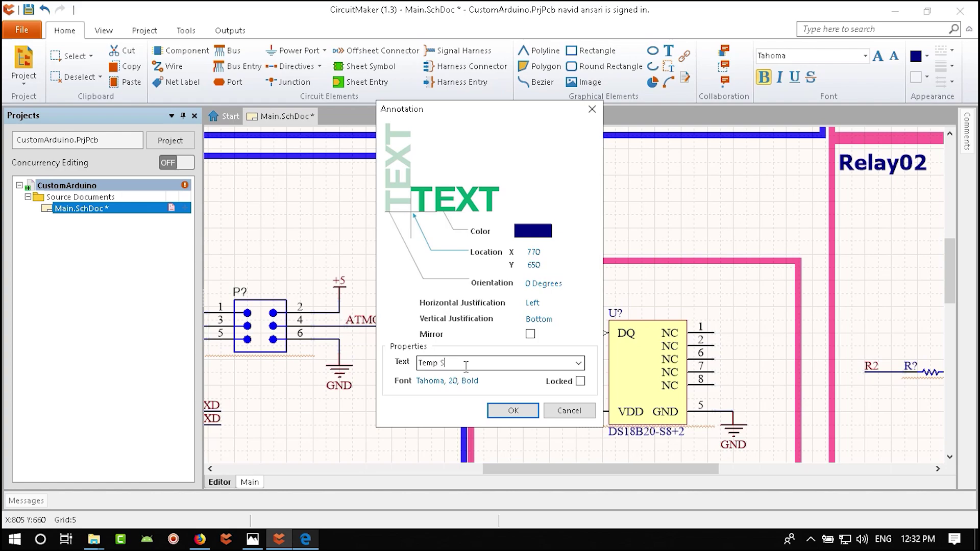
key("Return")
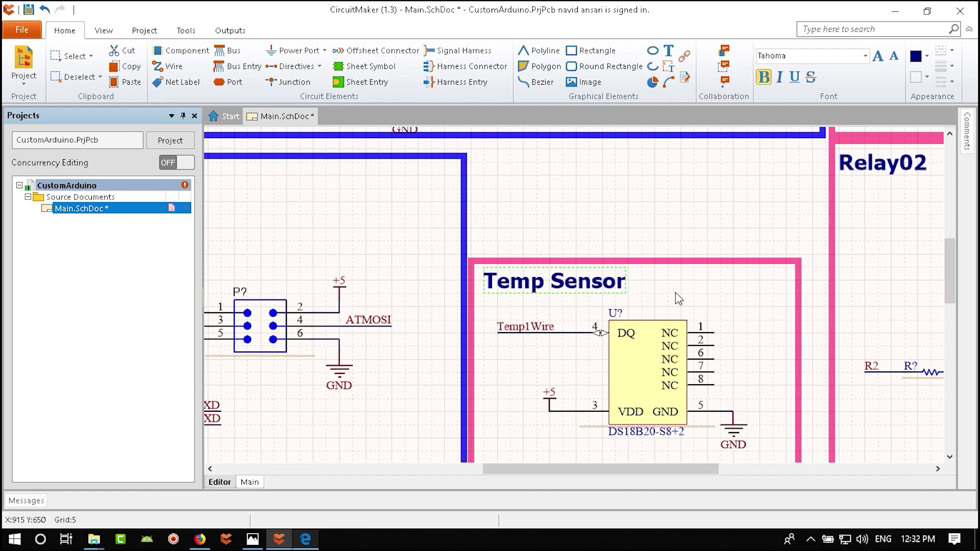
scroll(770, 334, "down", 4, "ctrl")
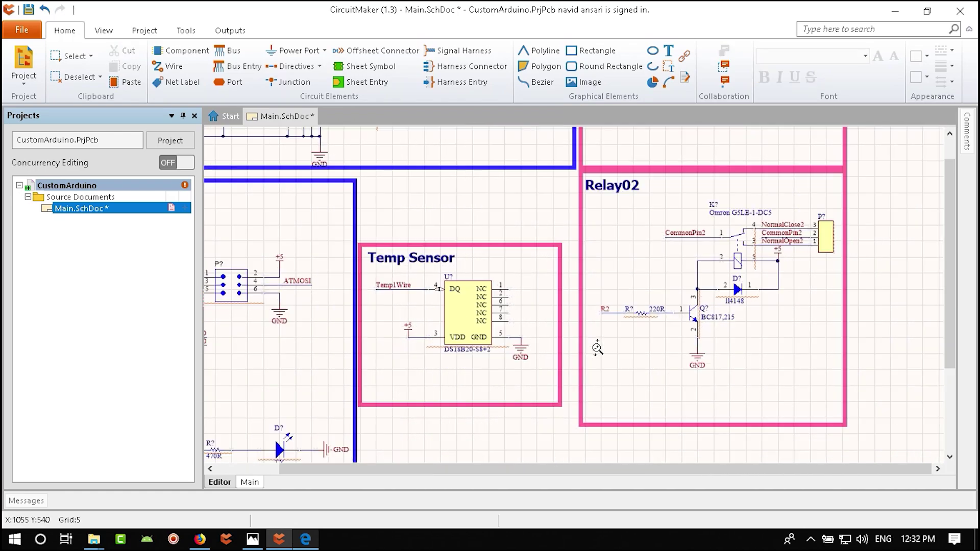
- Select the GND, 100nF capacitor and +5 group in the Arduino block
scroll(597, 349, "down", 3, "ctrl")
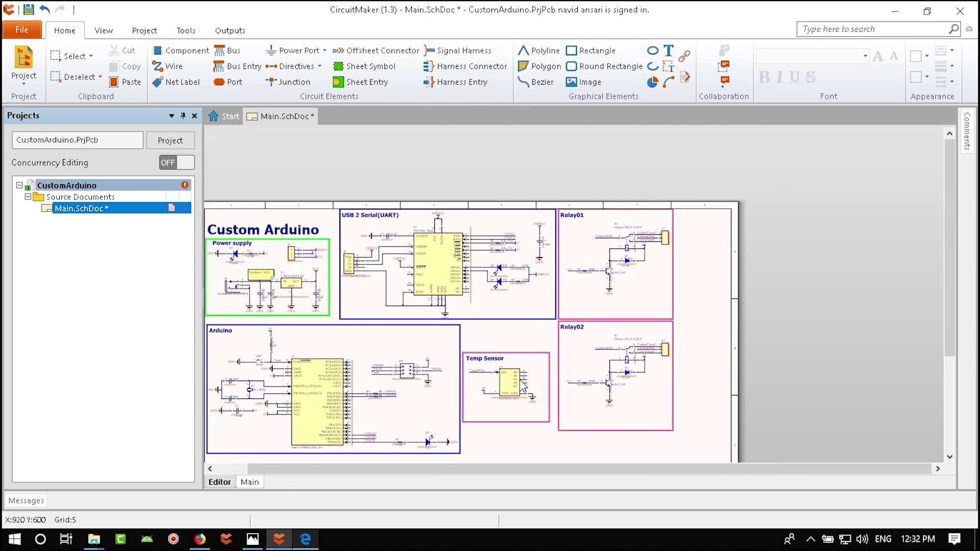
scroll(231, 267, "up", 4, "ctrl")
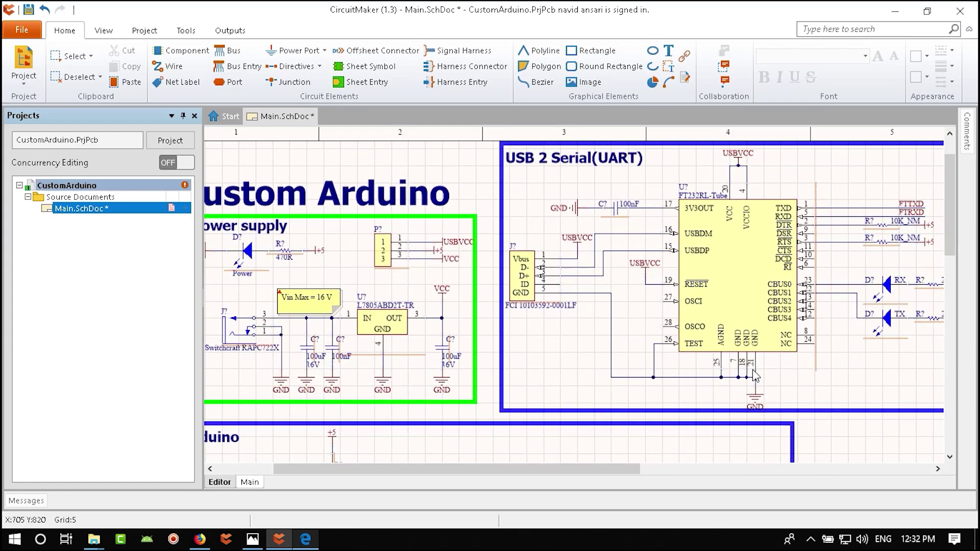
right_click_drag(791, 371, 499, 416)
scroll(716, 260, "up", 2, "ctrl")
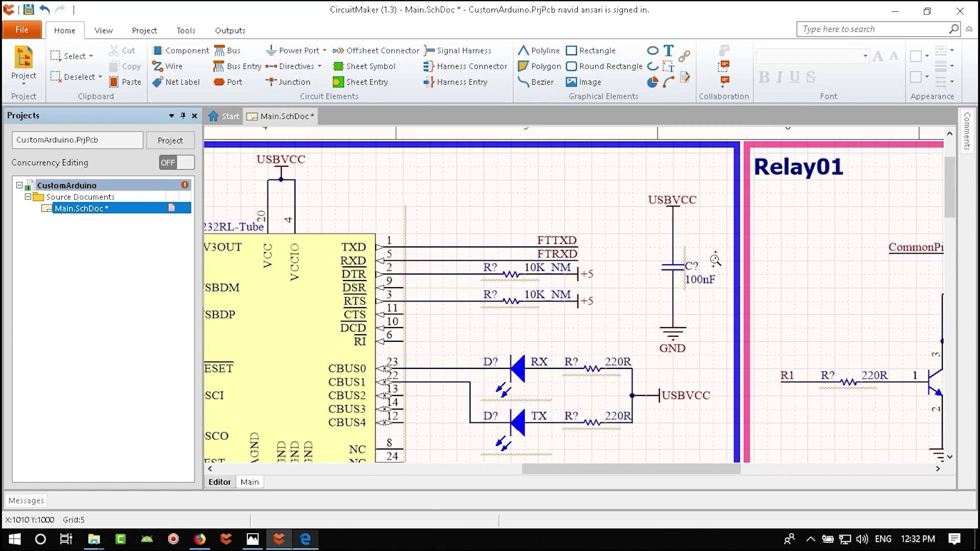
scroll(715, 260, "up", 1, "ctrl")
scroll(627, 300, "down", 1, "ctrl")
scroll(679, 388, "up", 2, "ctrl")
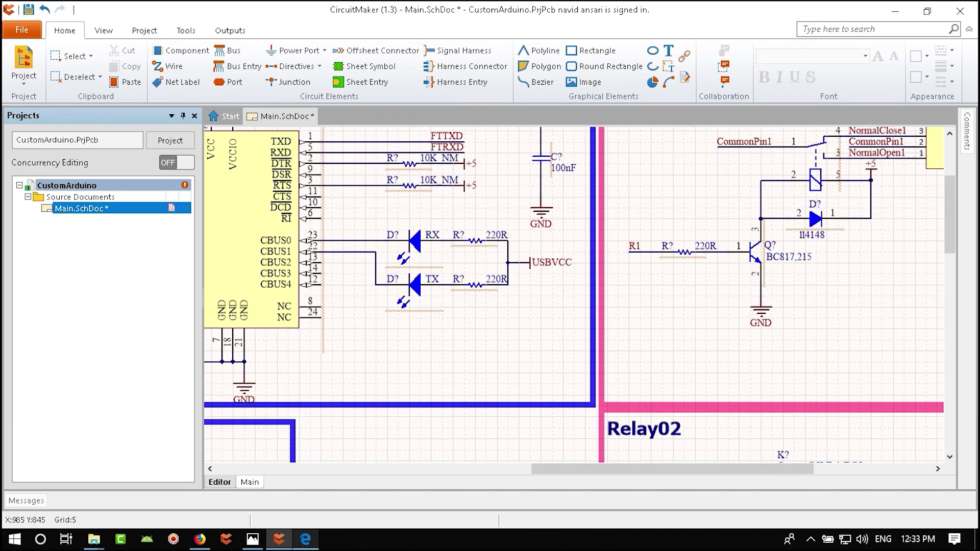
scroll(580, 303, "down", 4, "ctrl")
scroll(579, 302, "up", 2, "ctrl")
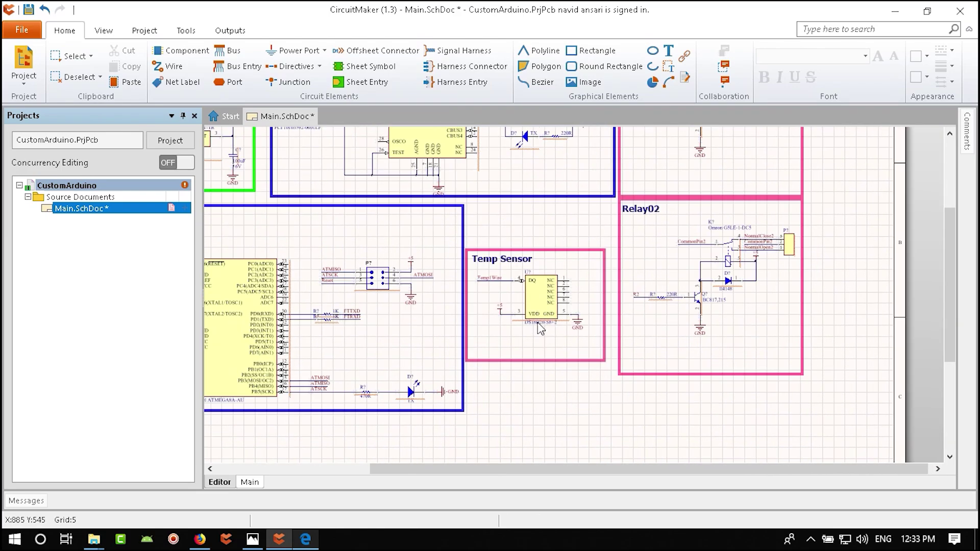
scroll(538, 324, "up", 2, "ctrl")
scroll(496, 327, "down", 2, "ctrl")
right_click_drag(337, 378, 701, 390)
scroll(470, 356, "up", 3, "ctrl")
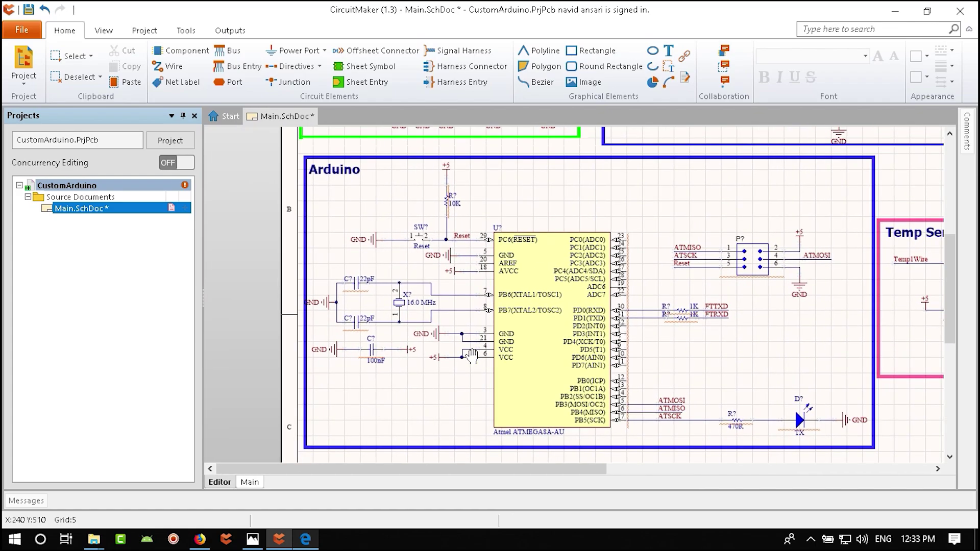
right_click_drag(471, 355, 451, 356)
scroll(409, 362, "up", 3, "ctrl")
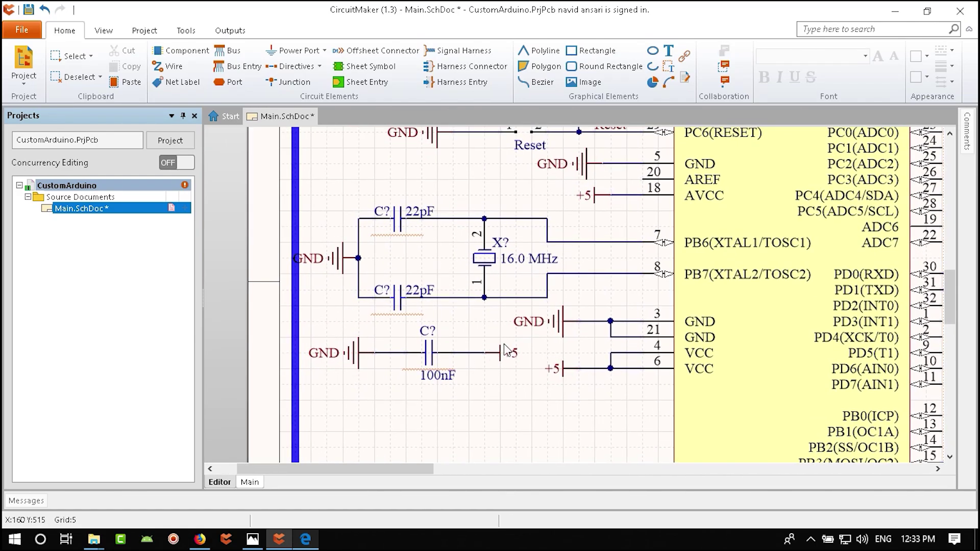
left_click_drag(581, 328, 358, 381)
key("ctrl+z")
left_click_drag(306, 321, 567, 424)
- Paste the capacitor group below the DS18B20, mirror it with X, and save
scroll(594, 435, "down", 5, "ctrl")
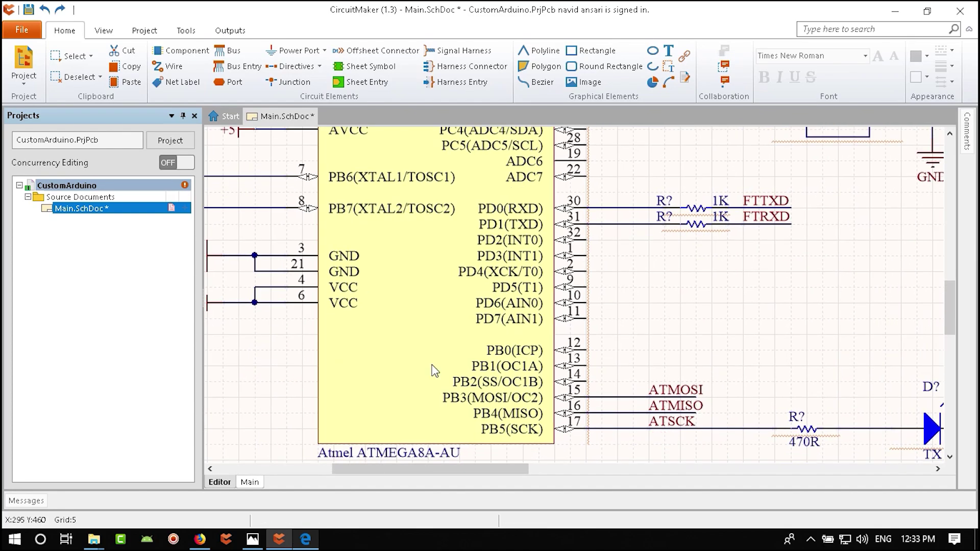
scroll(598, 364, "up", 5, "ctrl")
key("ctrl+v")
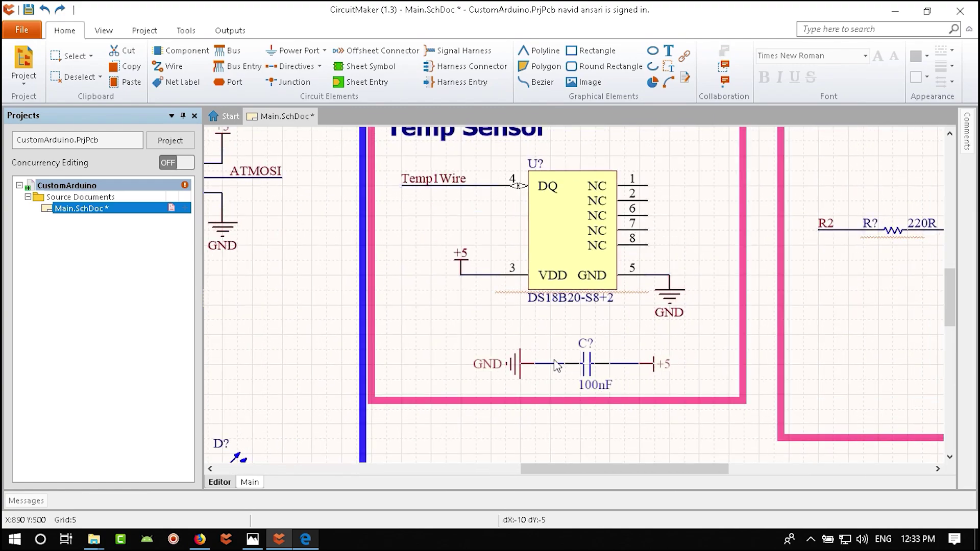
left_click(544, 349)
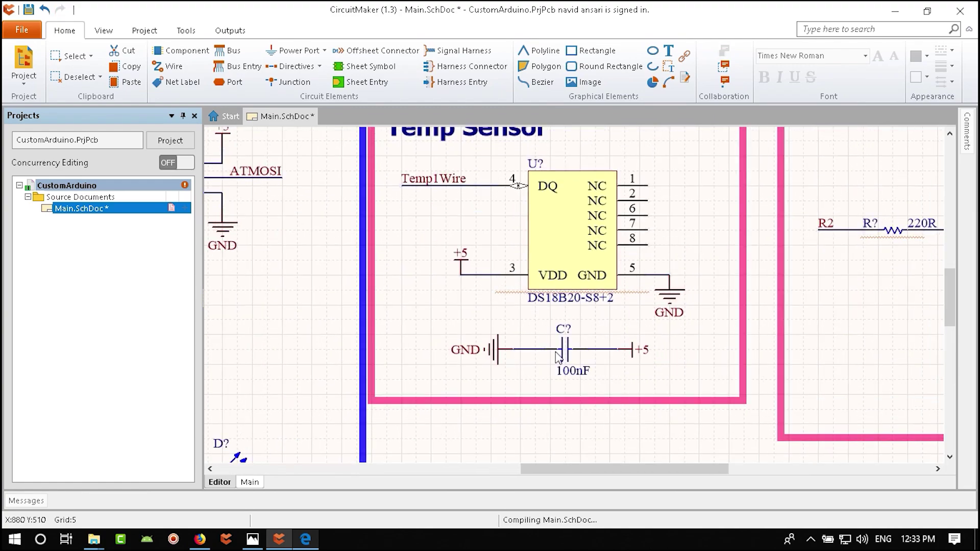
left_click_drag(632, 341, 370, 433)
left_click_drag(552, 363, 513, 362)
key("x")
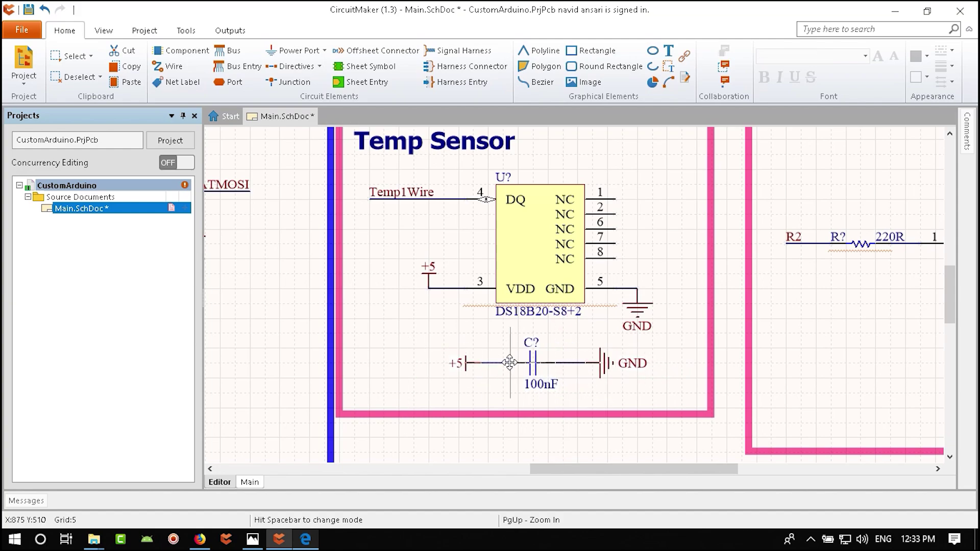
left_click(673, 370)
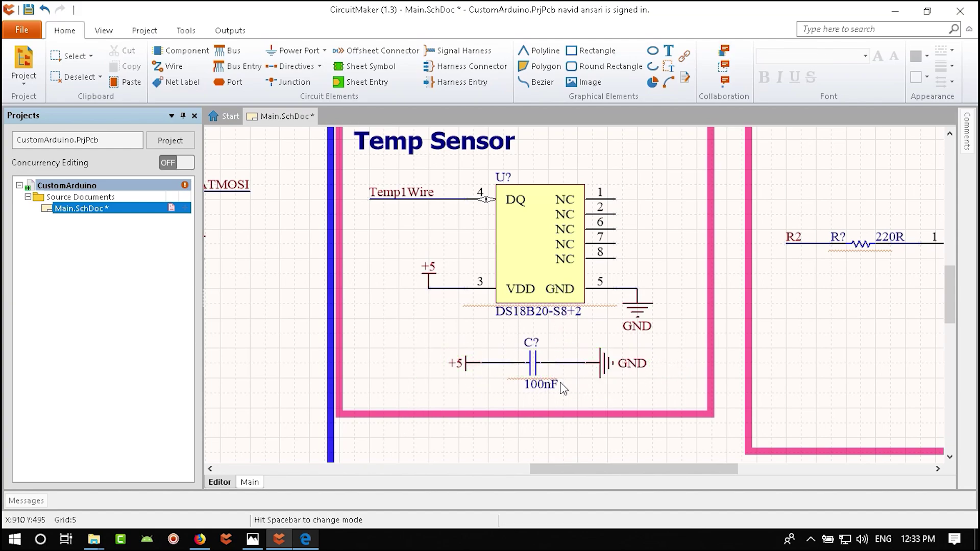
key("ctrl+s")
scroll(564, 390, "down", 2, "ctrl")
left_click_drag(597, 297, 443, 428)
- Move the whole Temp Sensor block upward and save the schematic
left_click(540, 296, "shift")
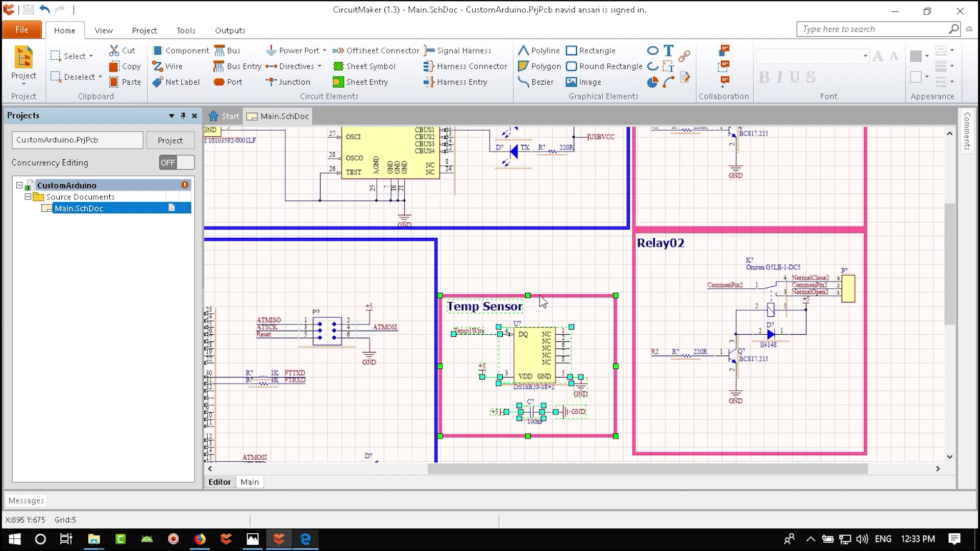
left_click_drag(561, 296, 579, 291)
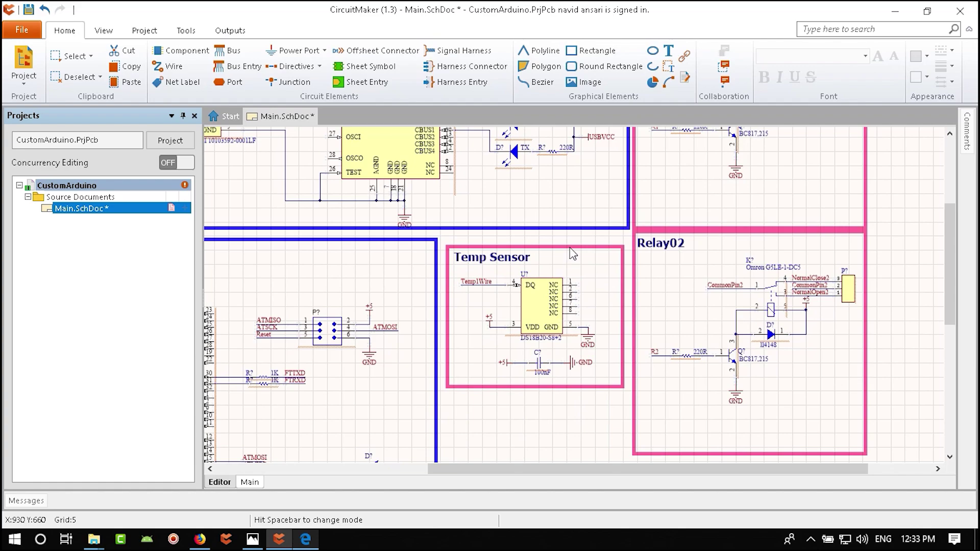
left_click_drag(630, 238, 443, 395)
key("Page_Up")
left_click(557, 308)
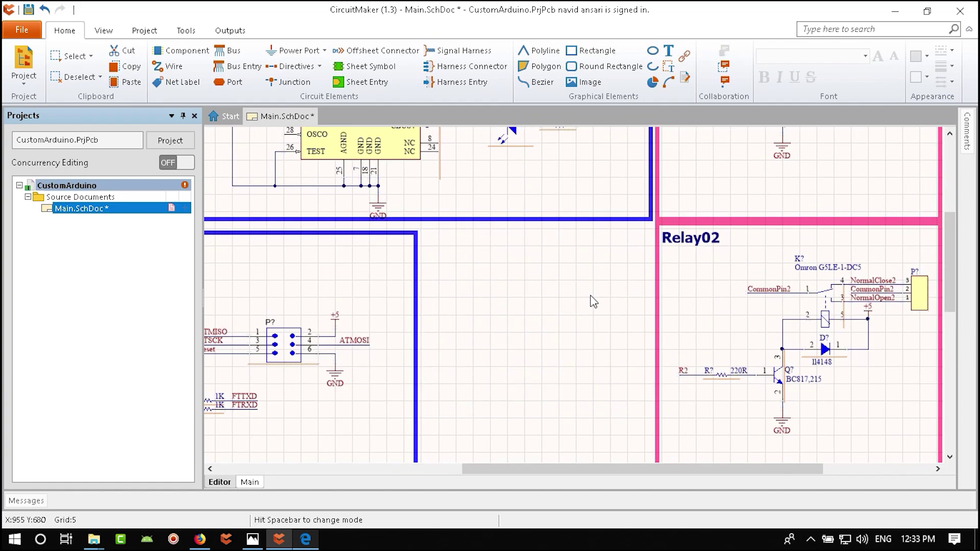
left_click(594, 304)
key("ctrl+Page_Down")
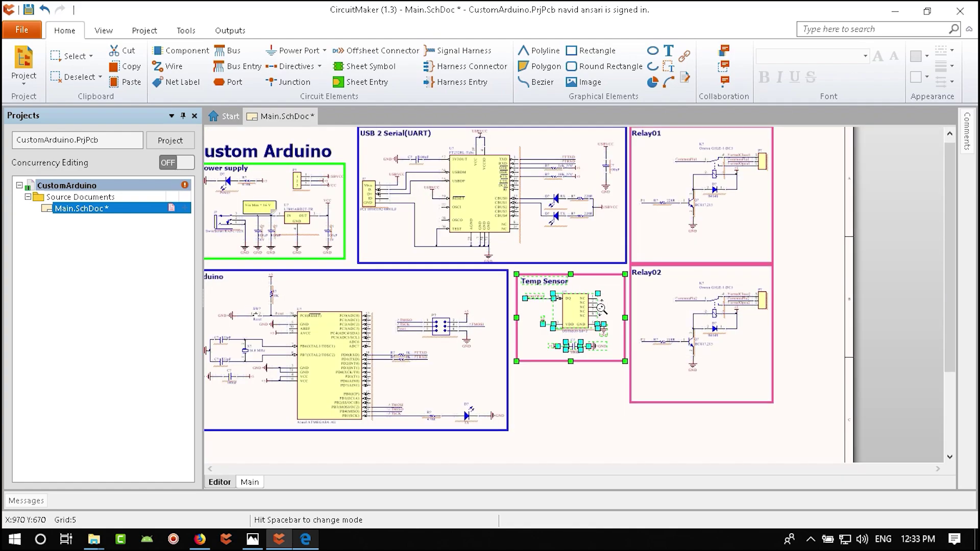
key("ctrl+s")
- Bring the ATmega pins and header into view and paste a net label copy
key("Page_Up")
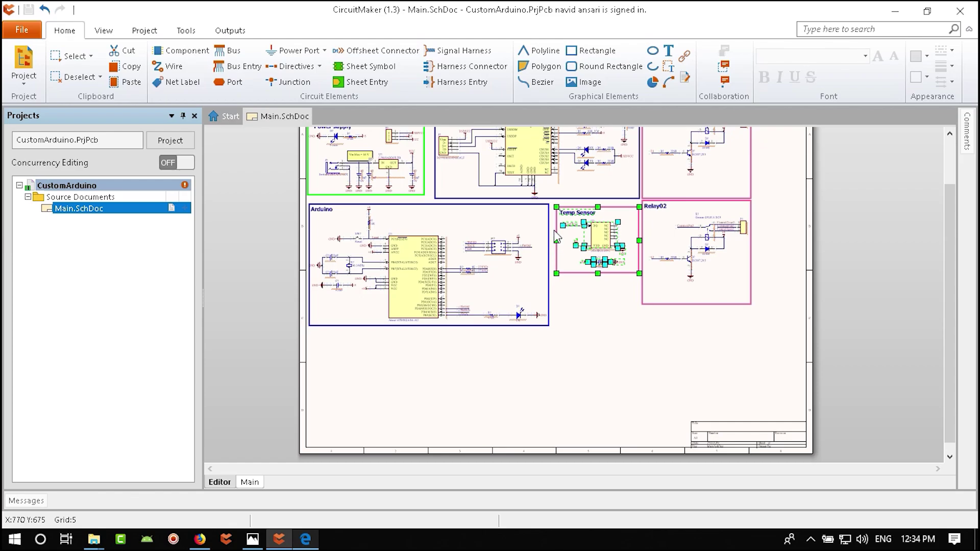
key("Page_Up")
left_click(593, 249)
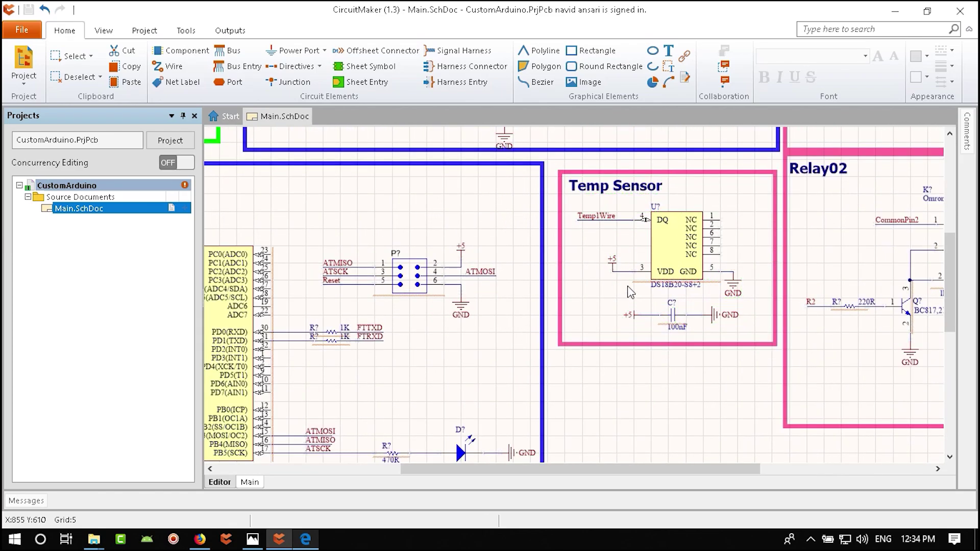
key("Page_Down")
key("Page_Down")
key("Page_Down")
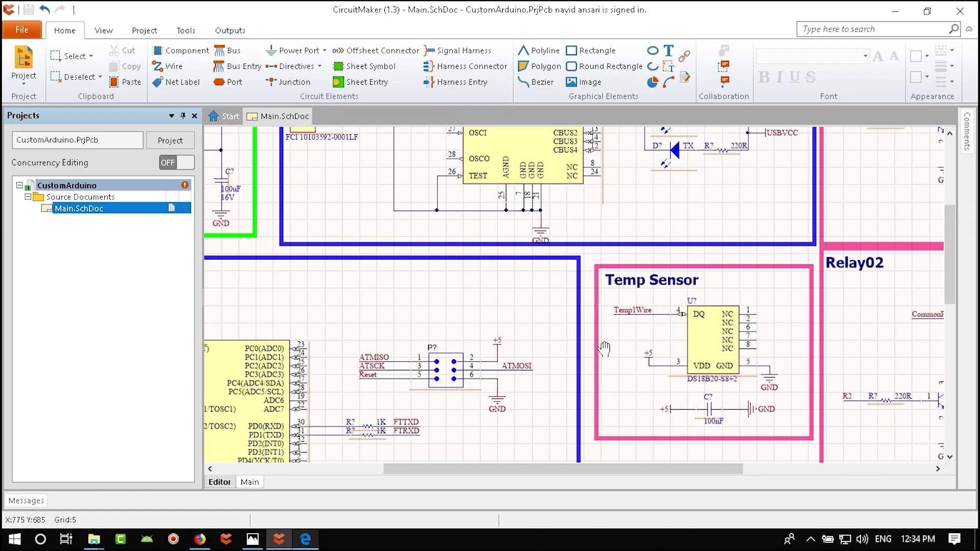
right_click_drag(540, 333, 588, 195)
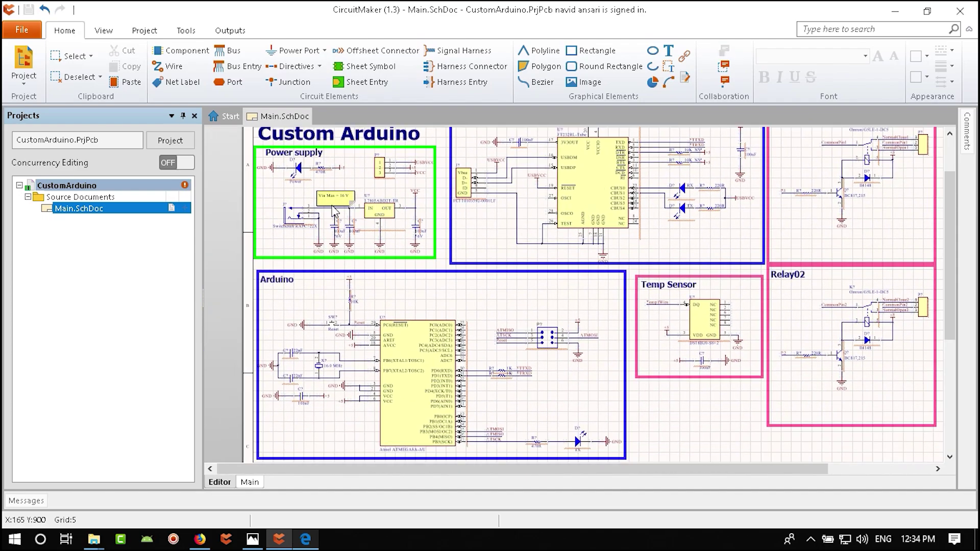
key("Page_Up")
key("Page_Up")
key("Page_Up")
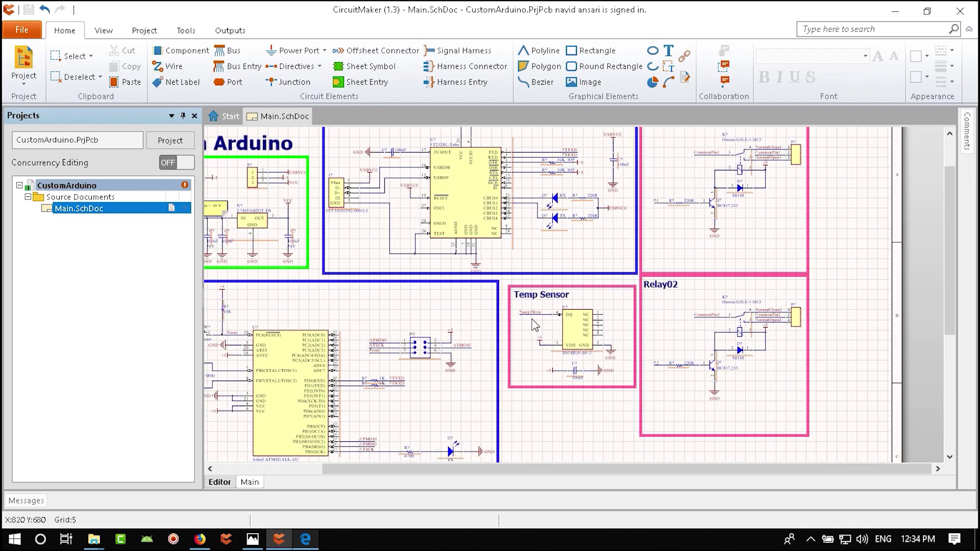
right_click_drag(323, 386, 632, 319)
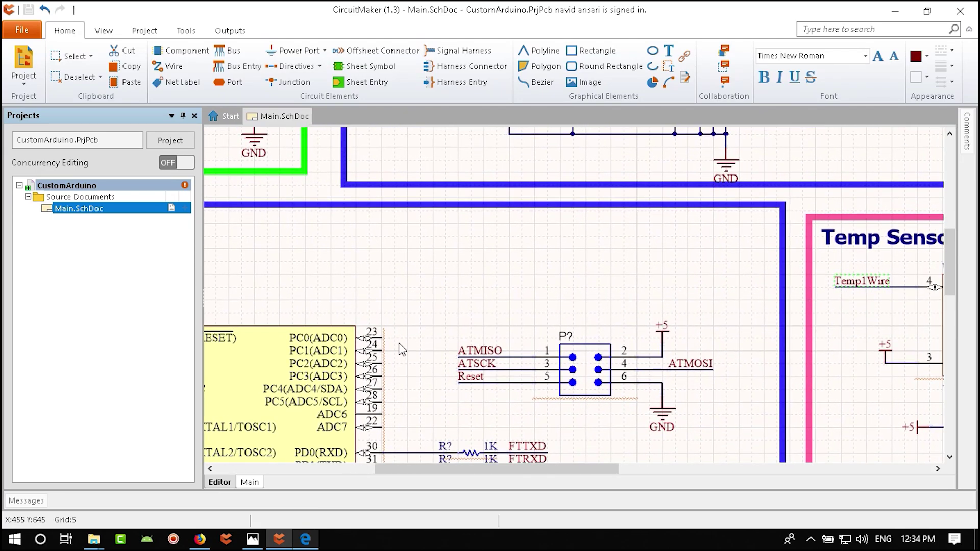
key("ctrl+v")
- Place the Temp1Wire label at pin 23 and move the P? header higher up
left_click(384, 336)
right_click_drag(620, 384, 625, 327)
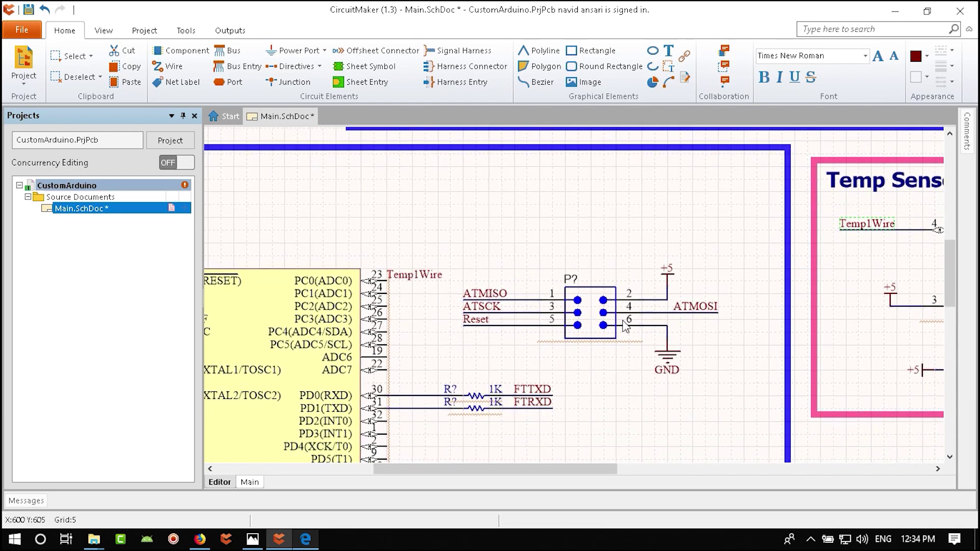
left_click_drag(745, 244, 421, 391)
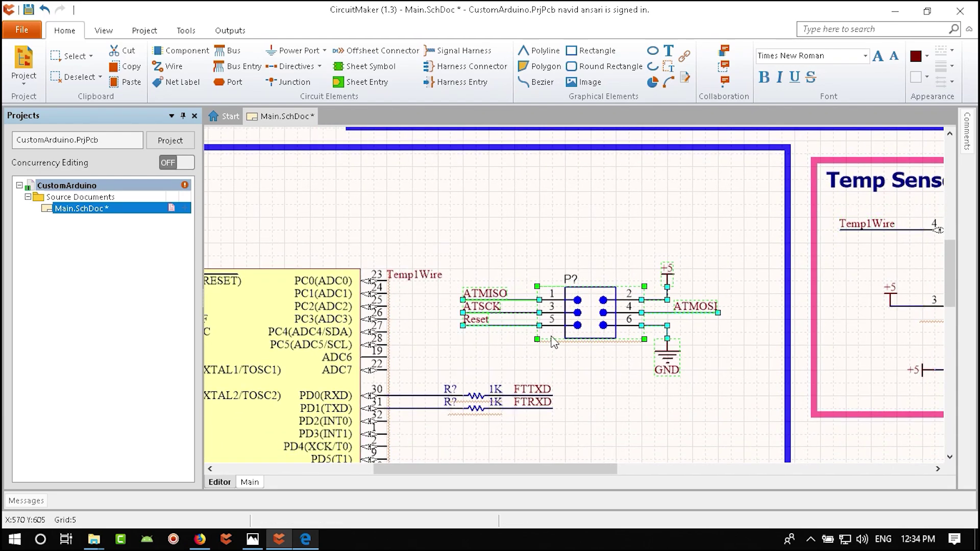
key("Delete")
key("ctrl+v")
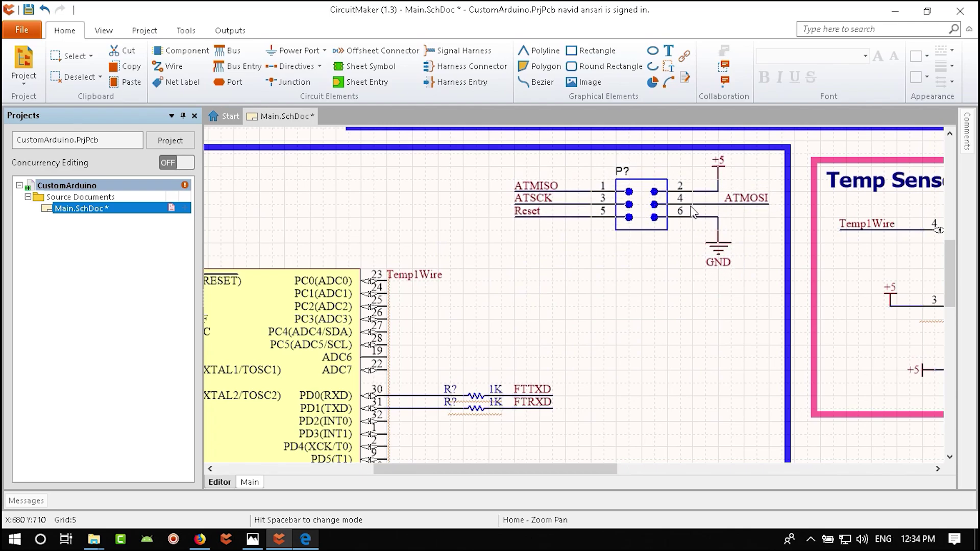
left_click(694, 208)
left_click(681, 295)
- Add R1 and R2 net labels and wire ATmega pins 23–25 to Temp1Wire, R1, R2
scroll(473, 300, "down", 3, "ctrl")
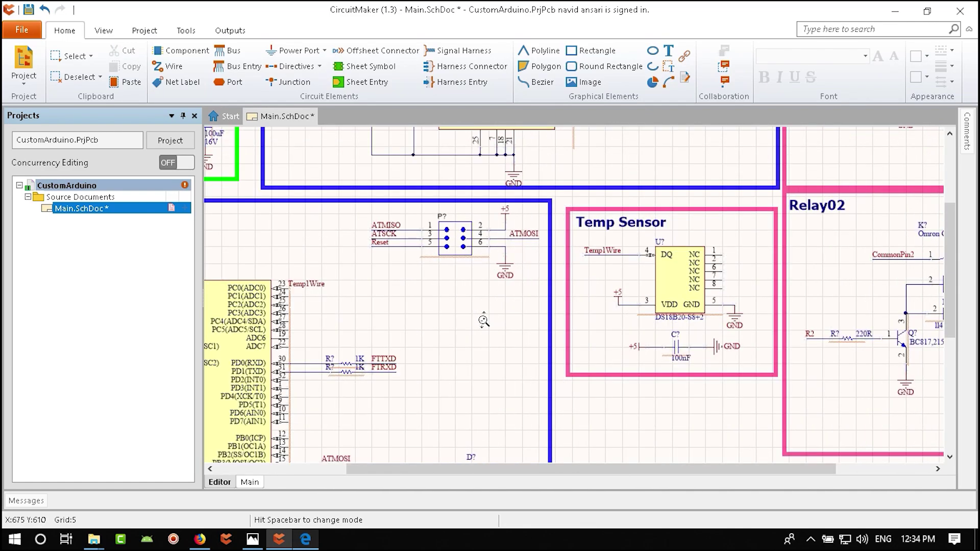
scroll(331, 320, "up", 5, "ctrl")
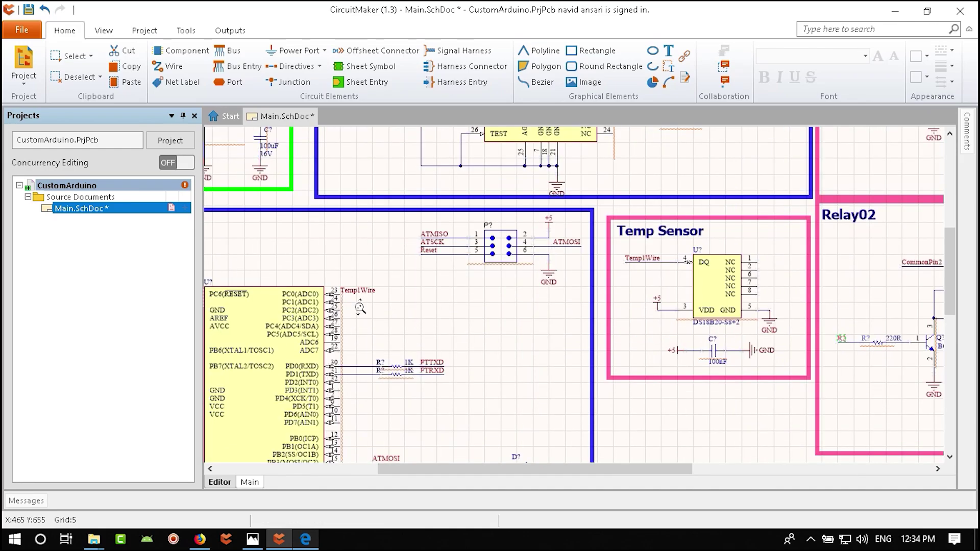
key("p")
key("n")
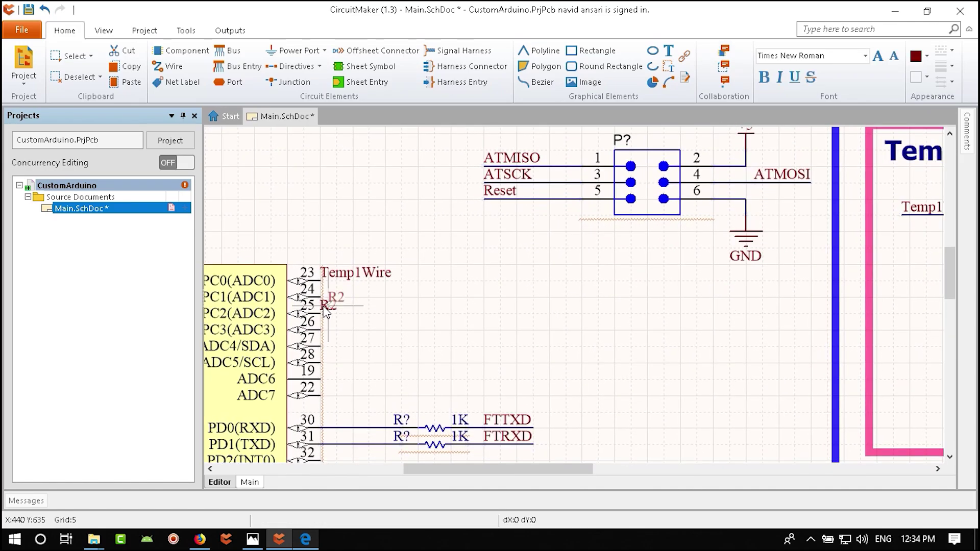
key("Tab")
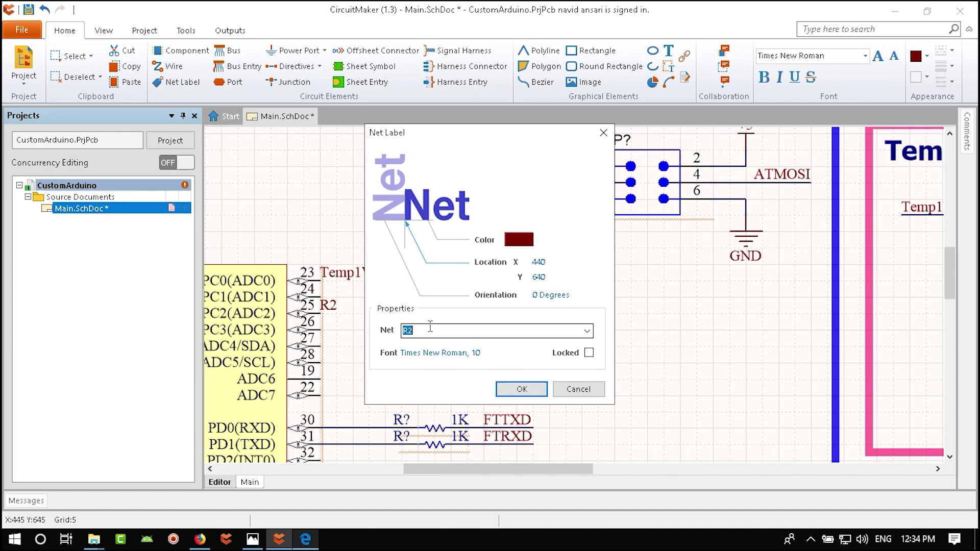
type("R1")
key("Return")
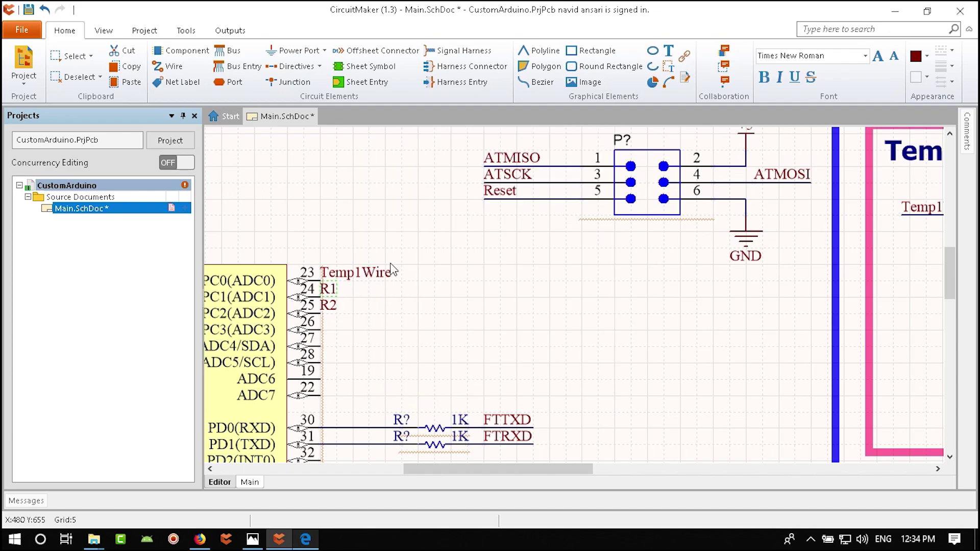
left_click_drag(398, 242, 294, 364)
mouse_move(321, 313)
left_mouse_down("ctrl")
mouse_move(451, 313)
mouse_move(423, 300)
mouse_move(377, 301)
left_mouse_up("ctrl")
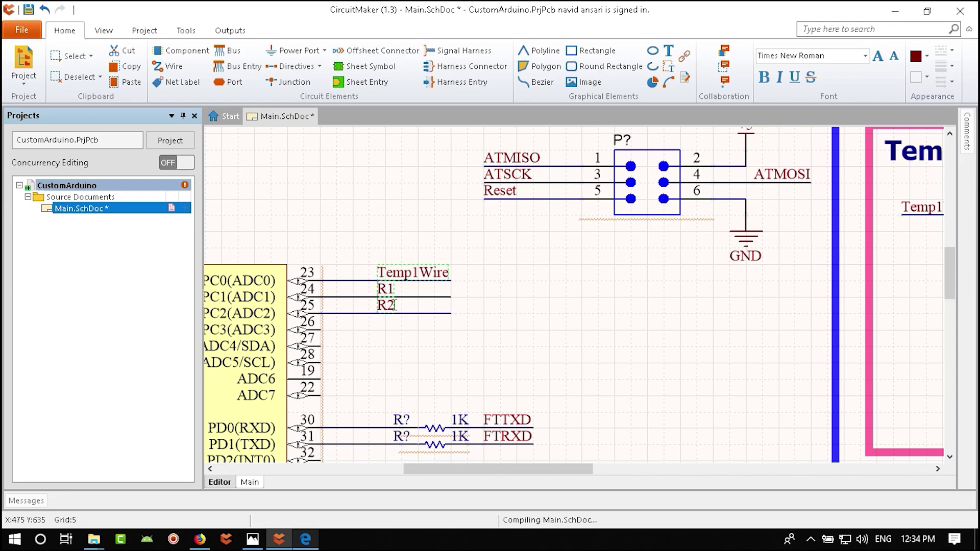
left_click_drag(411, 334, 368, 302)
- Save the schematic and inspect the ATmega8A's Temp1Wire, R1 and R2 pin wiring
scroll(409, 367, "down", 4, "ctrl")
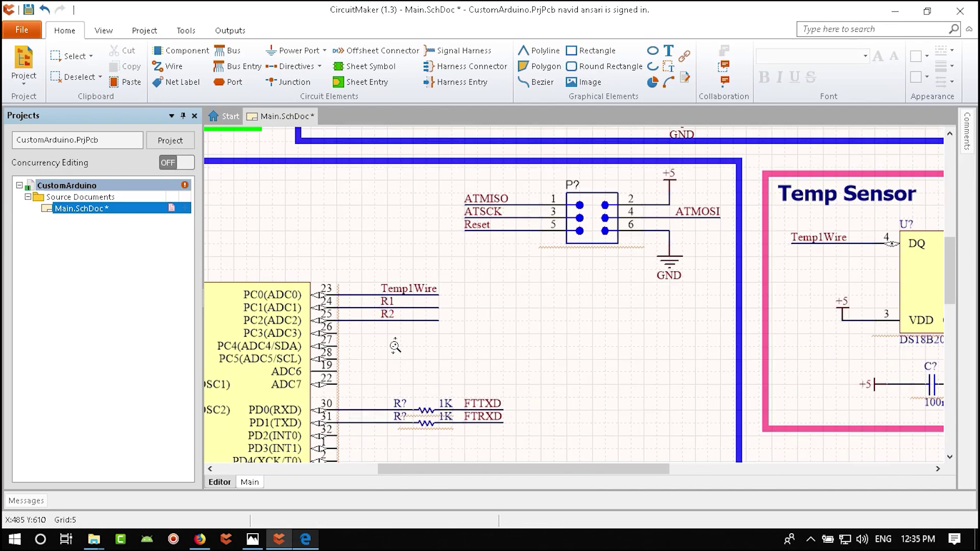
key("ctrl+s")
scroll(409, 367, "up", 3, "ctrl")
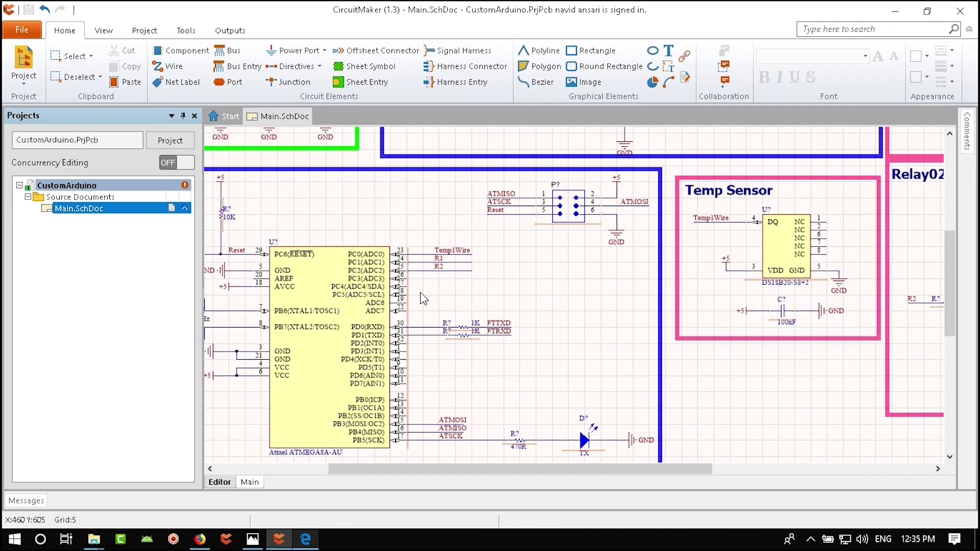
right_click_drag(442, 276, 469, 227)
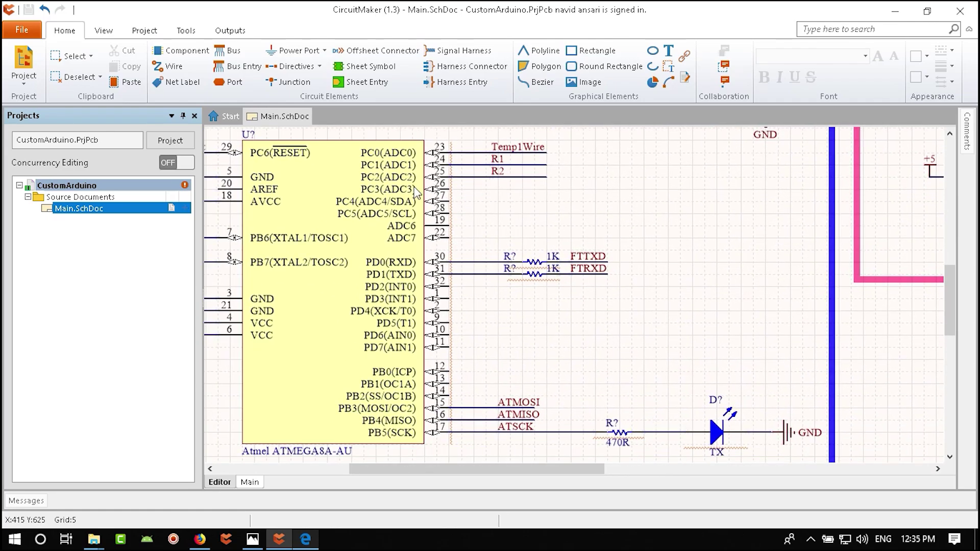
scroll(485, 306, "down", 4, "ctrl")
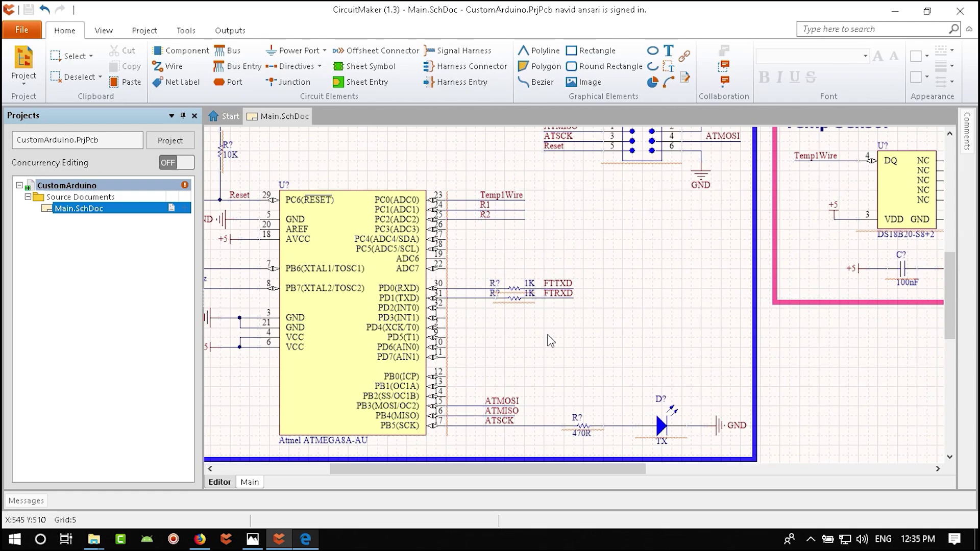
scroll(475, 296, "up", 2, "ctrl")
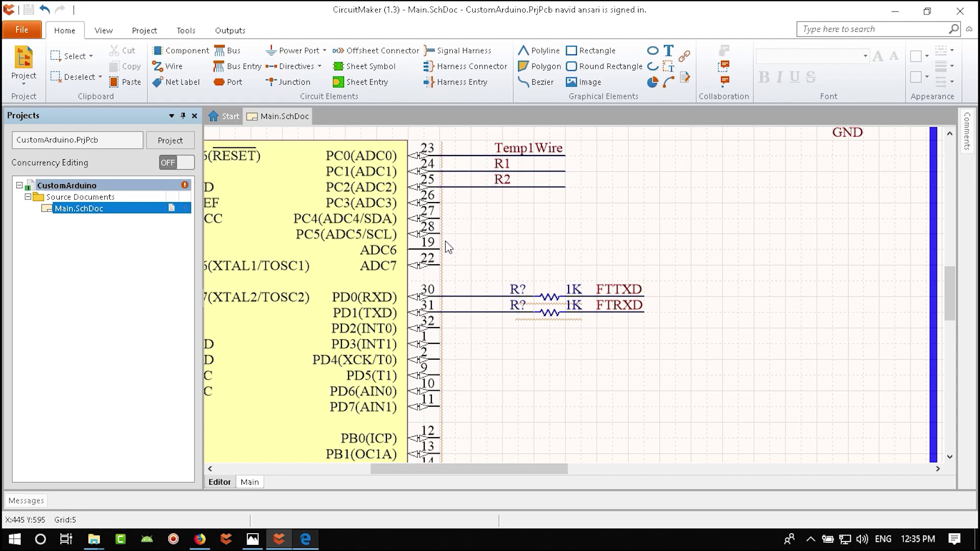
scroll(444, 269, "down", 2)
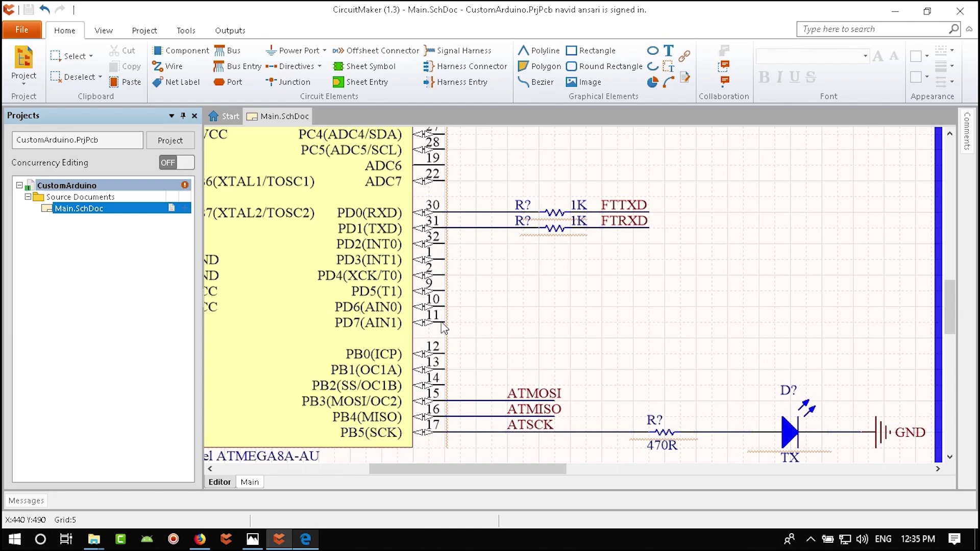
scroll(442, 326, "down", 1)
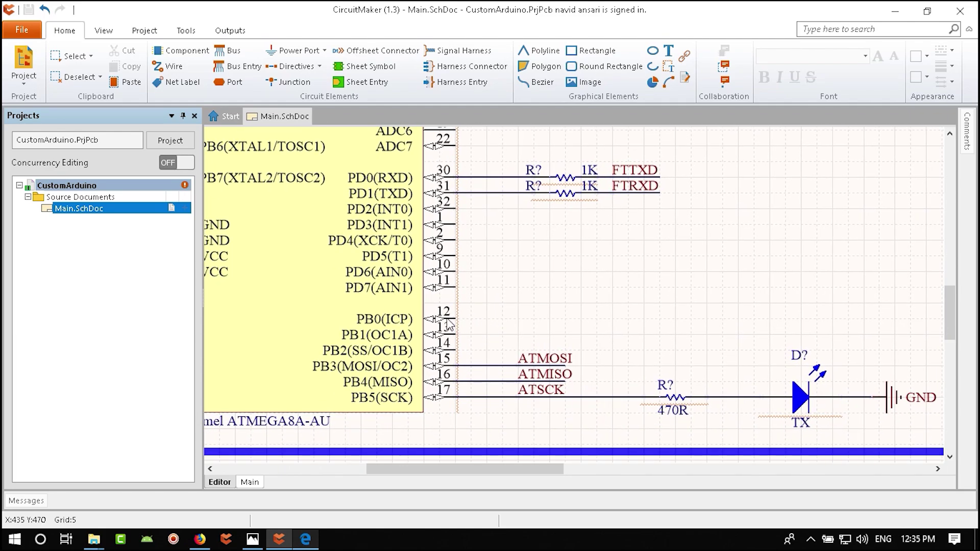
scroll(448, 324, "down", 3, "ctrl")
right_click_drag(606, 272, 647, 327)
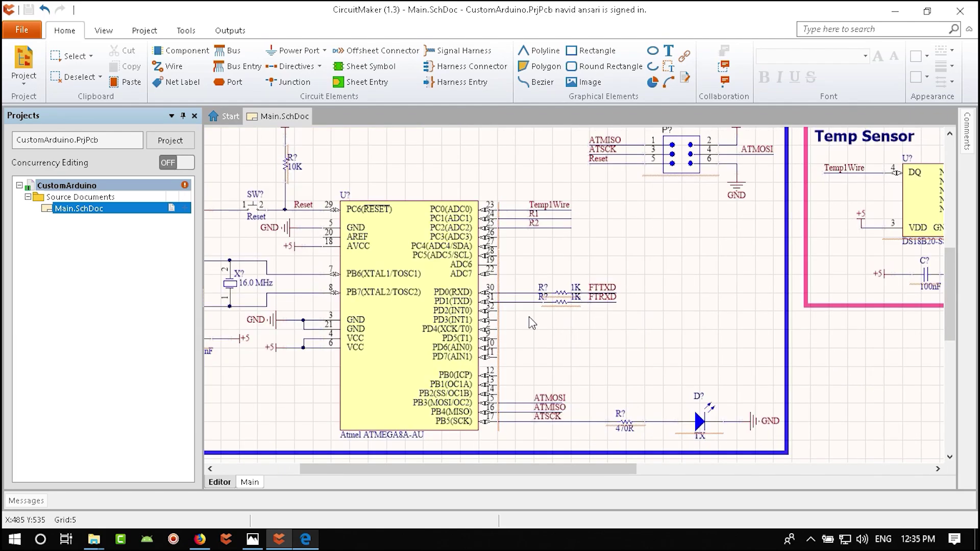
- Open the Libraries panel and search for 'h' header parts
left_click(107, 32)
left_click(155, 72)
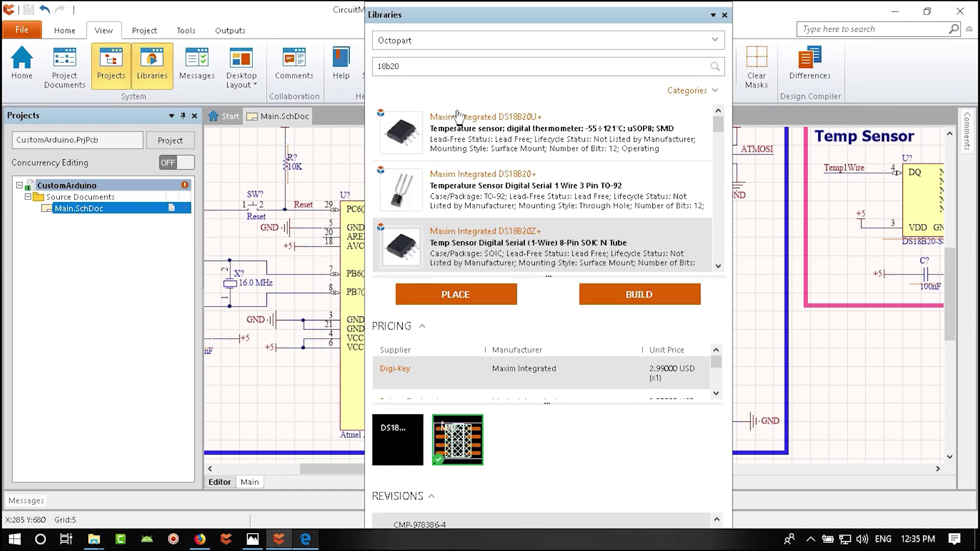
left_click(431, 71)
type("header")
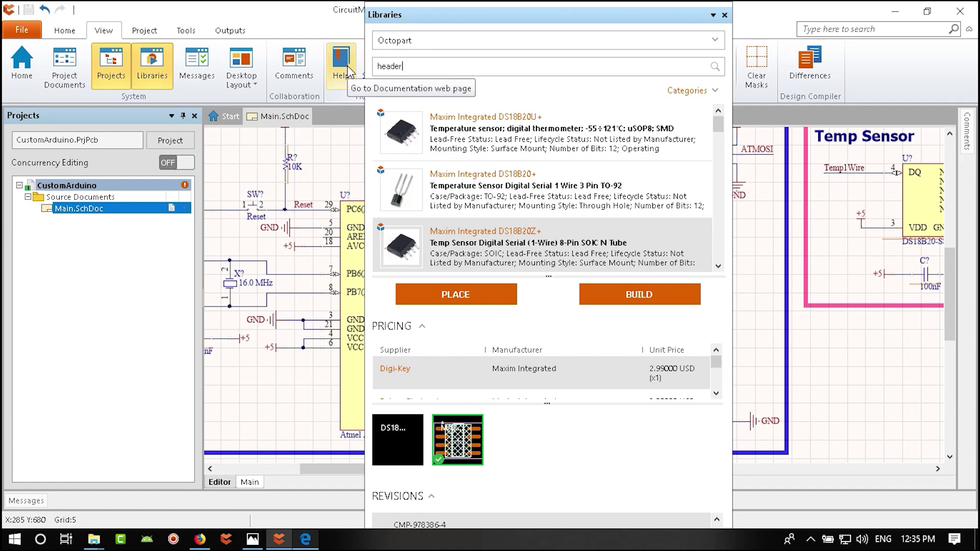
key("Return")
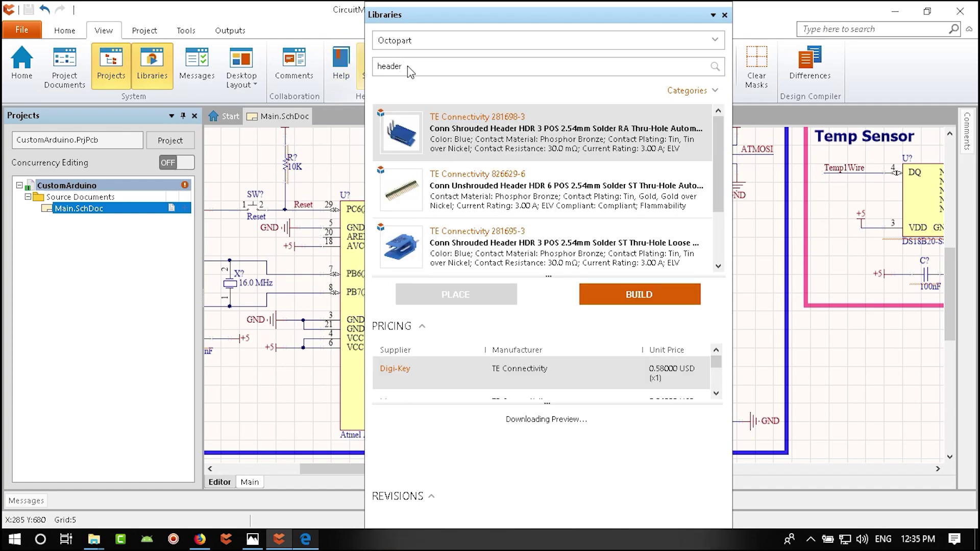
- Search 'TE C7' and open the 215297-7 seven-position socket strip's detail page
left_click(424, 67)
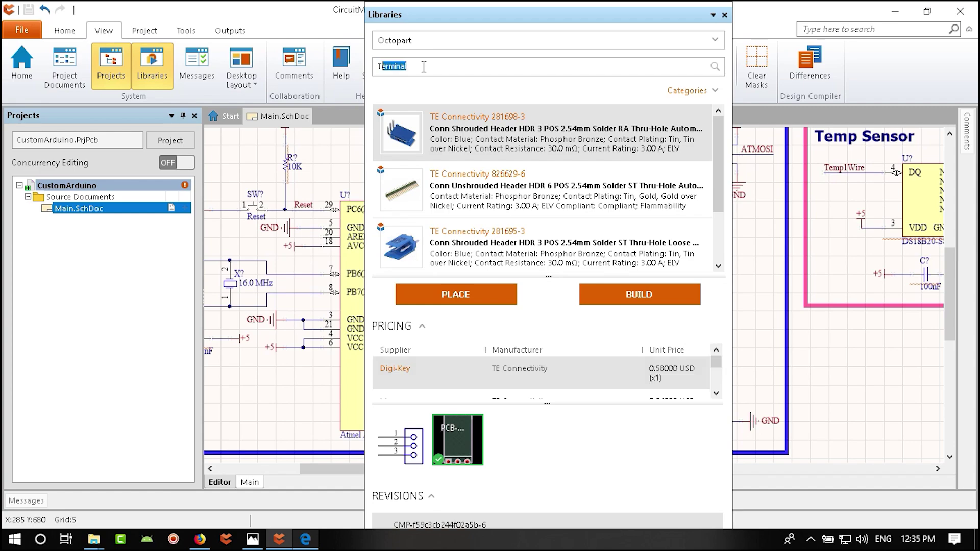
type("TE Connectivity")
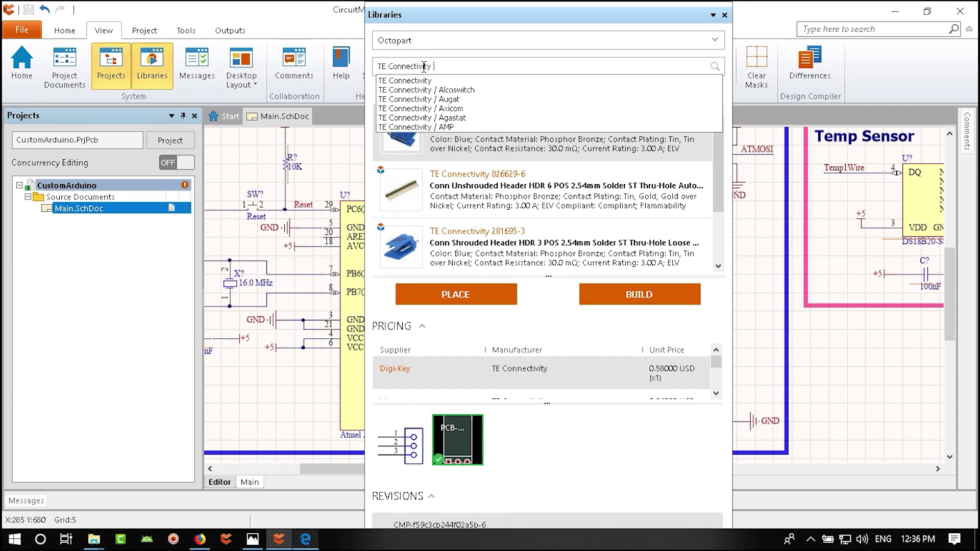
type("7")
key("Return")
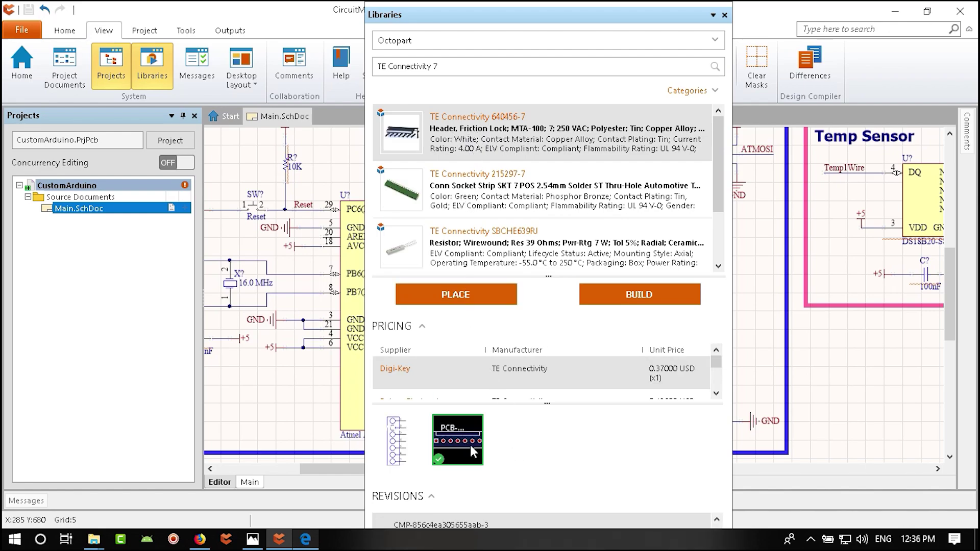
mouse_move(479, 195)
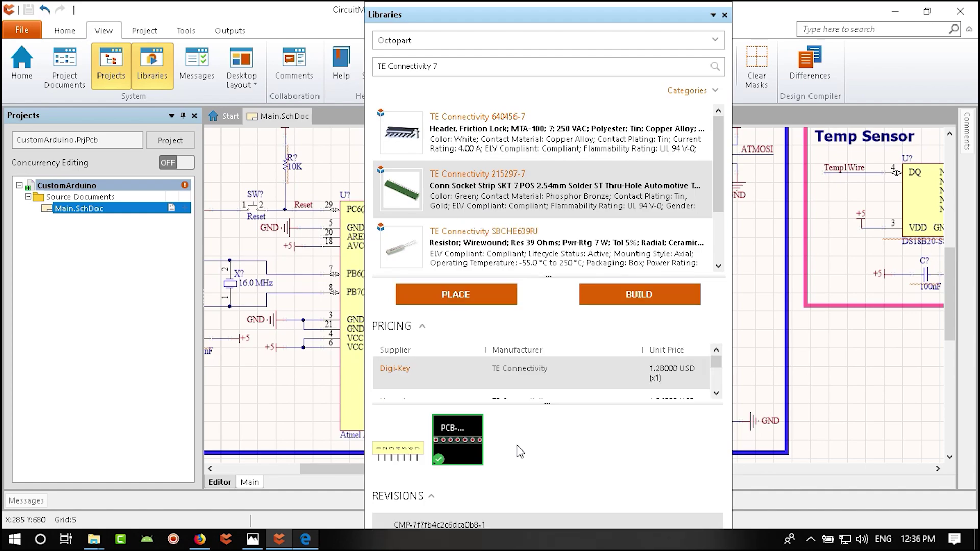
left_click(466, 441)
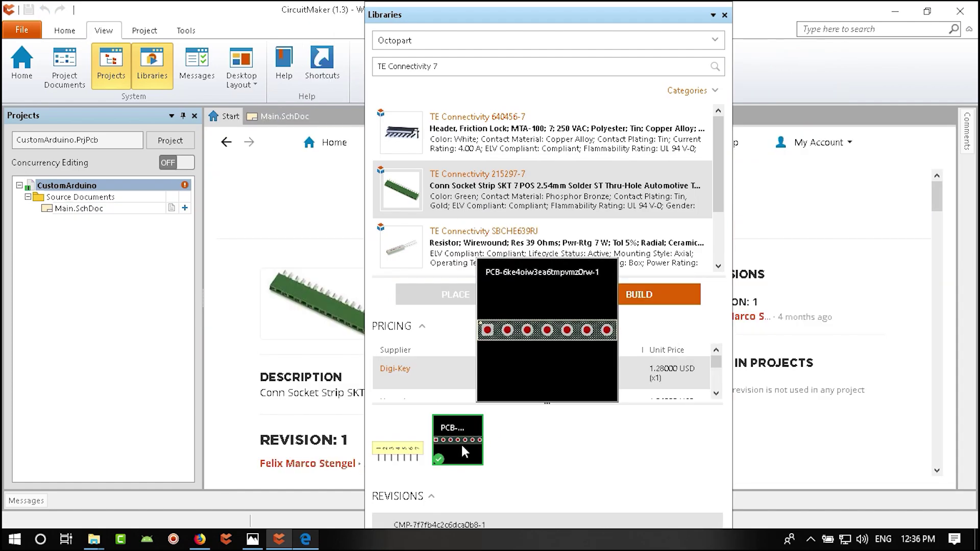
left_click_drag(477, 15, 674, 45)
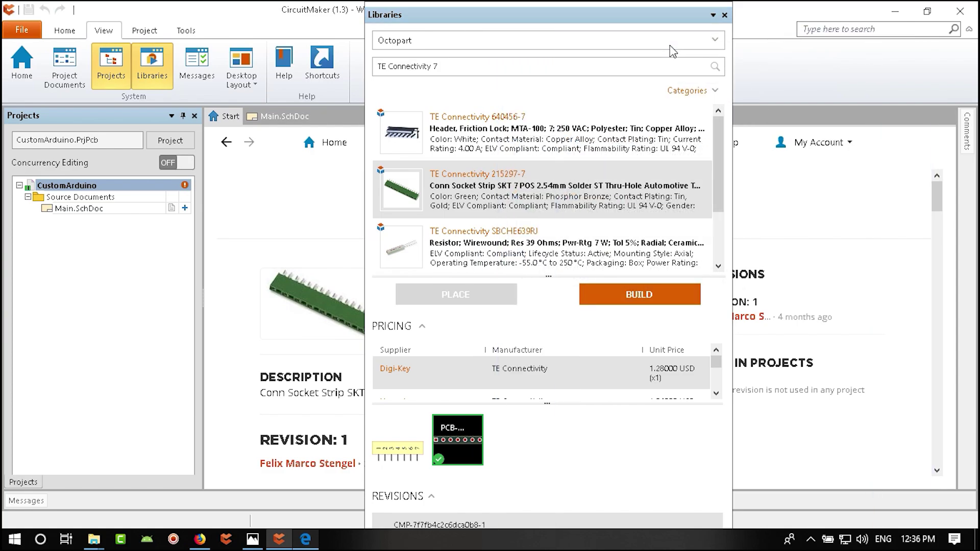
right_click(659, 473)
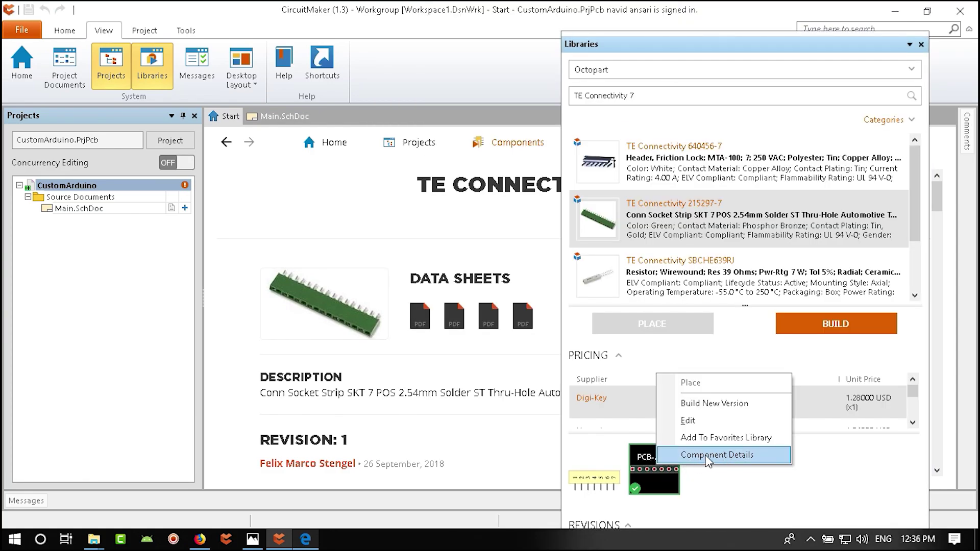
- Close the Libraries panel, review the 215297-7 page, and return to Main.SchDoc
left_click(921, 45)
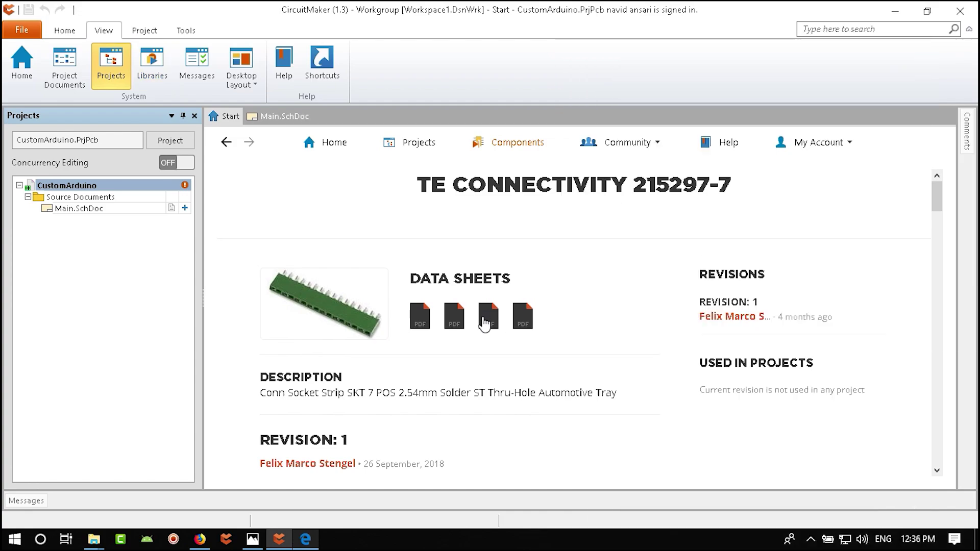
scroll(543, 386, "down", 9)
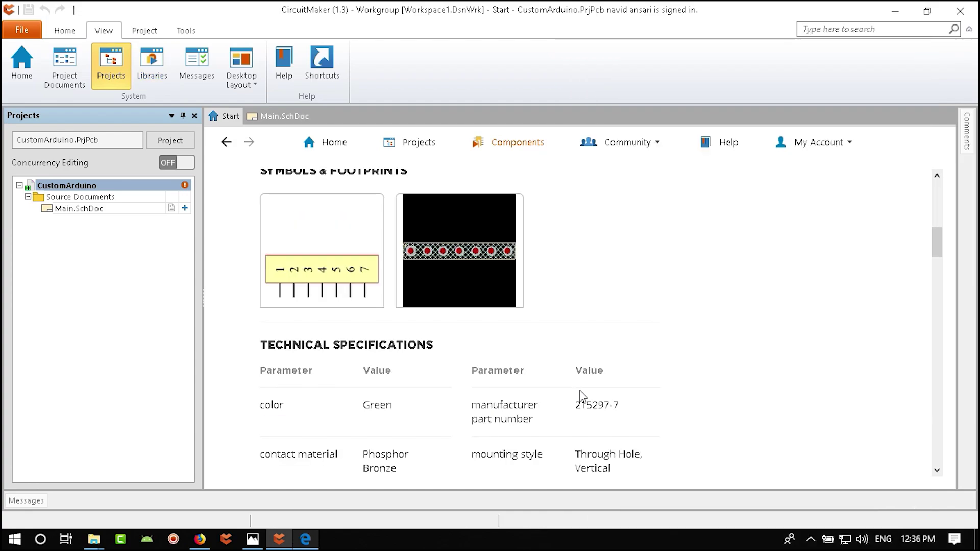
scroll(540, 372, "down", 15)
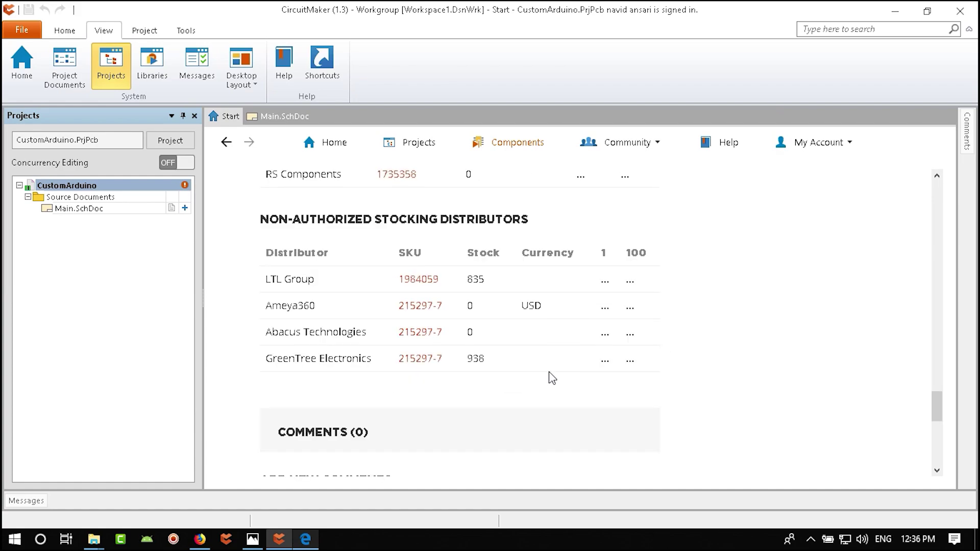
scroll(527, 361, "down", 5)
scroll(527, 361, "up", 10)
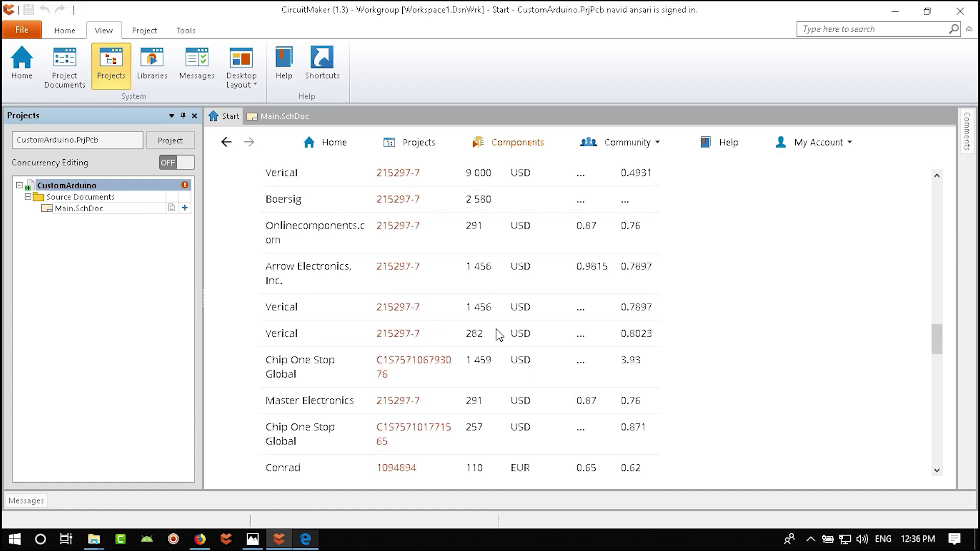
scroll(521, 378, "up", 5)
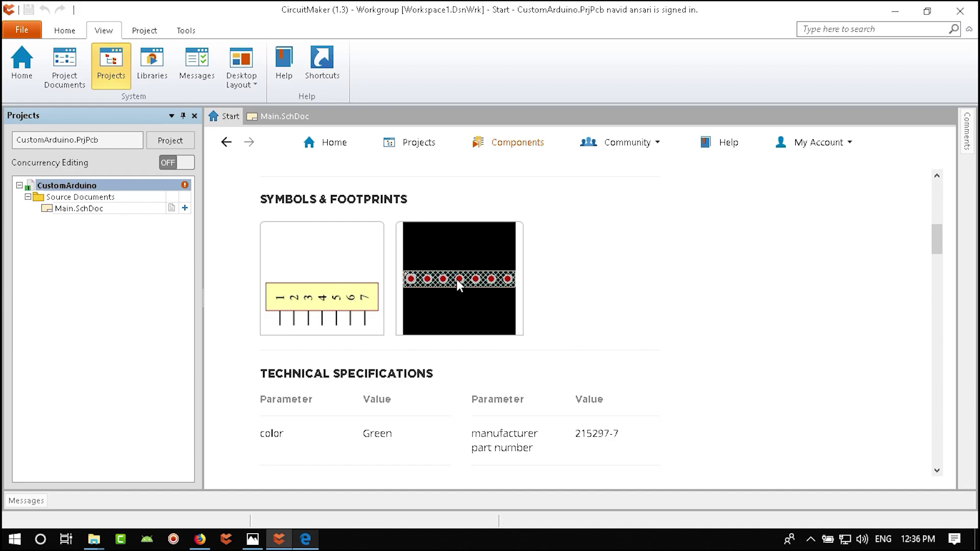
scroll(479, 364, "up", 4)
scroll(520, 417, "up", 2)
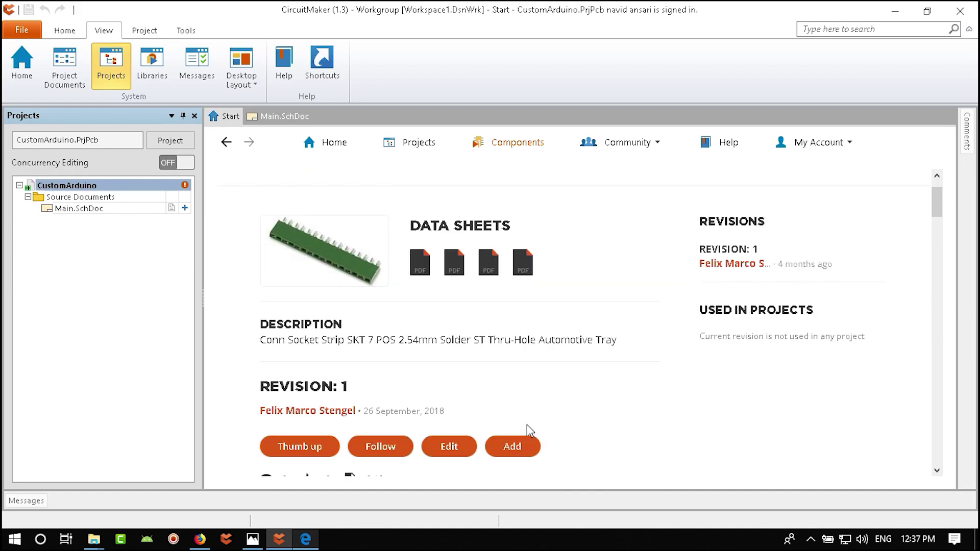
scroll(479, 417, "up", 1)
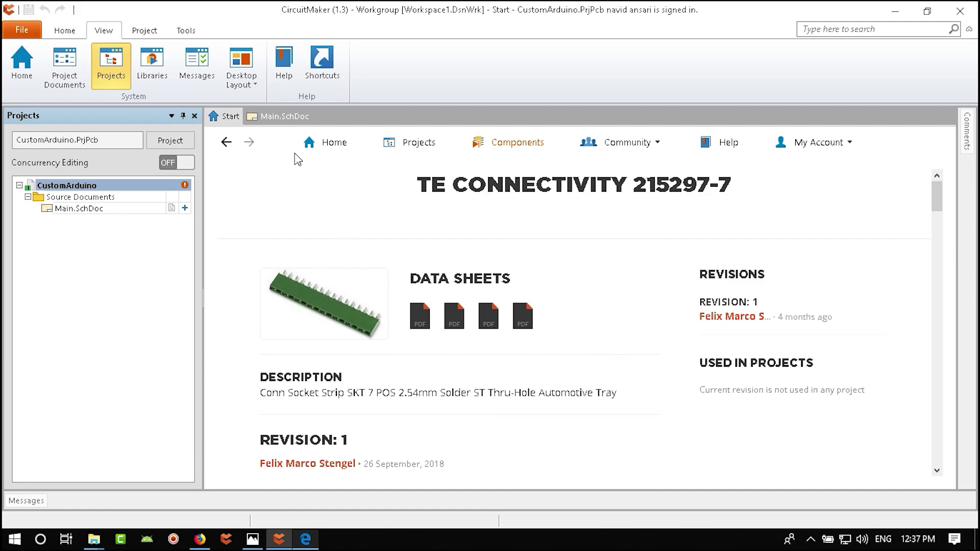
left_click(280, 116)
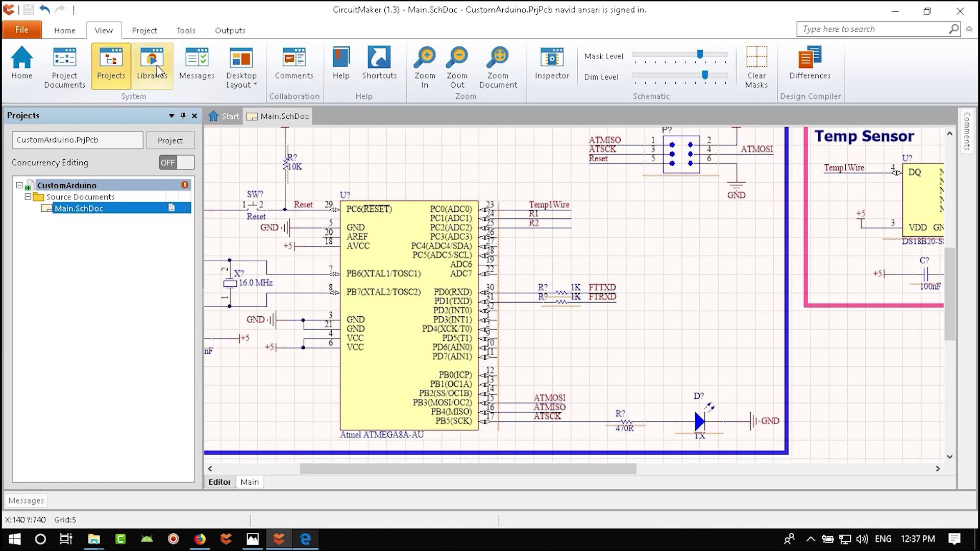
- Place a 215297-7 seven-pin connector from the libraries to the right of the ATmega8A
left_click(157, 70)
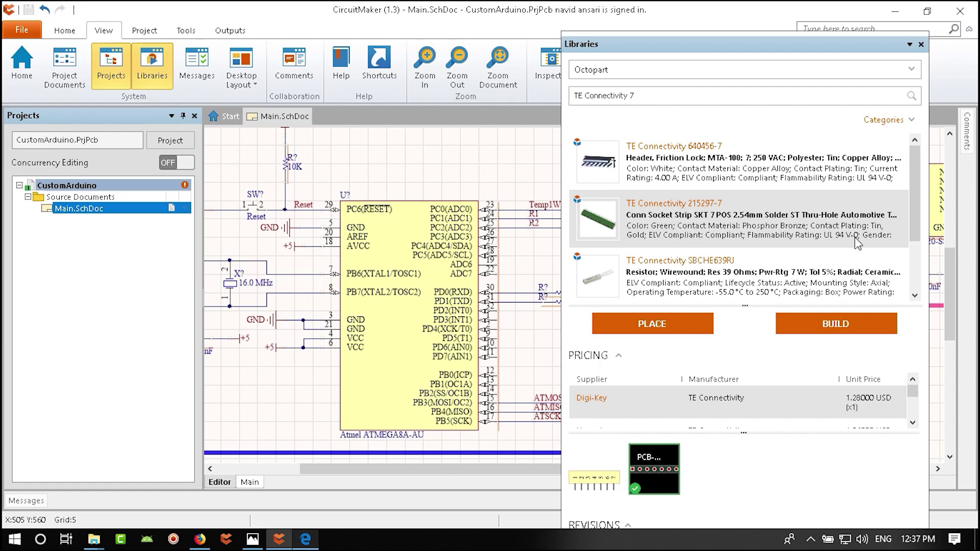
scroll(923, 240, "down", 1)
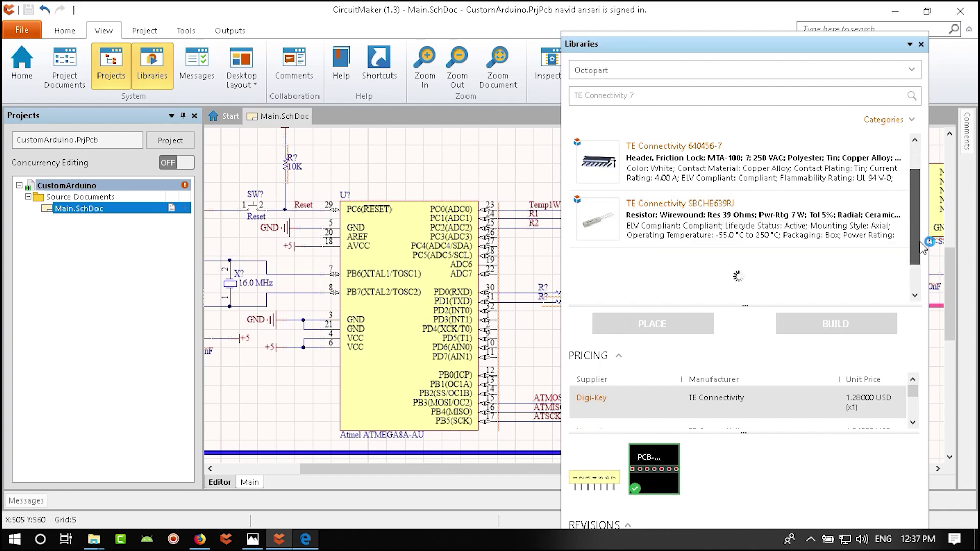
scroll(889, 235, "down", 3)
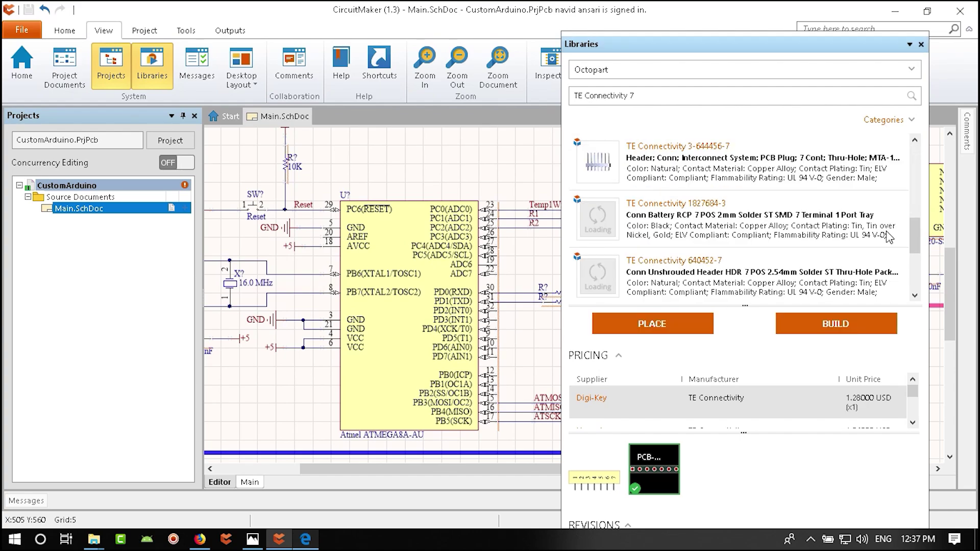
scroll(889, 235, "down", 3)
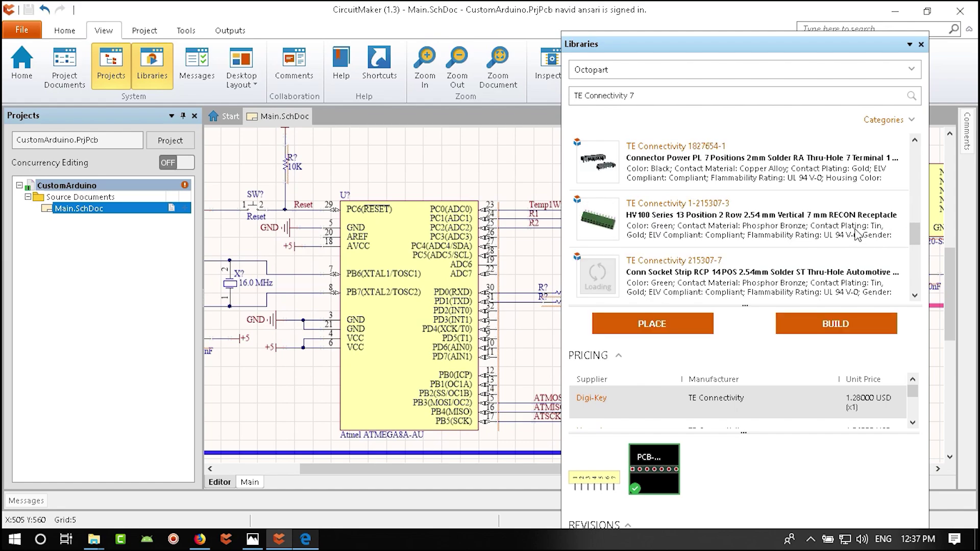
mouse_move(858, 235)
scroll(858, 235, "down", 3)
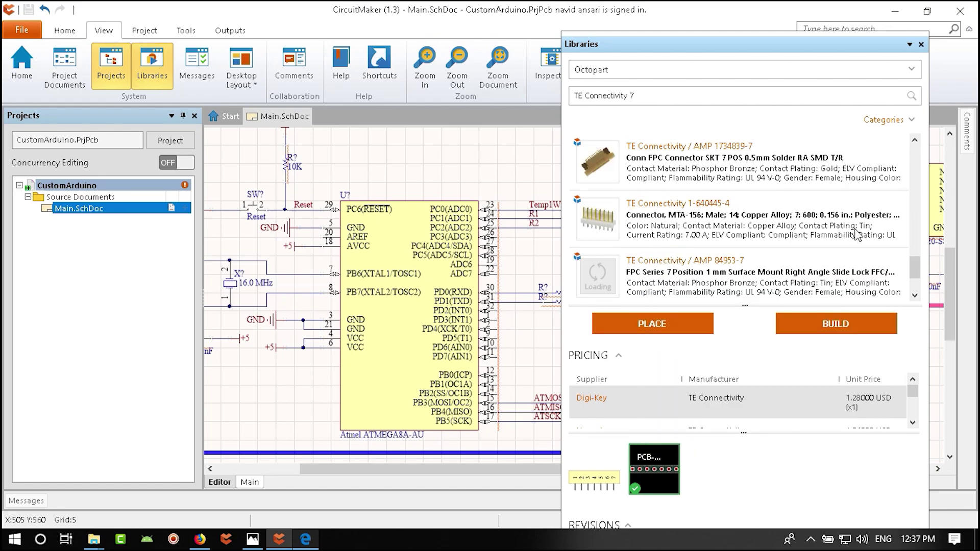
scroll(858, 234, "down", 3)
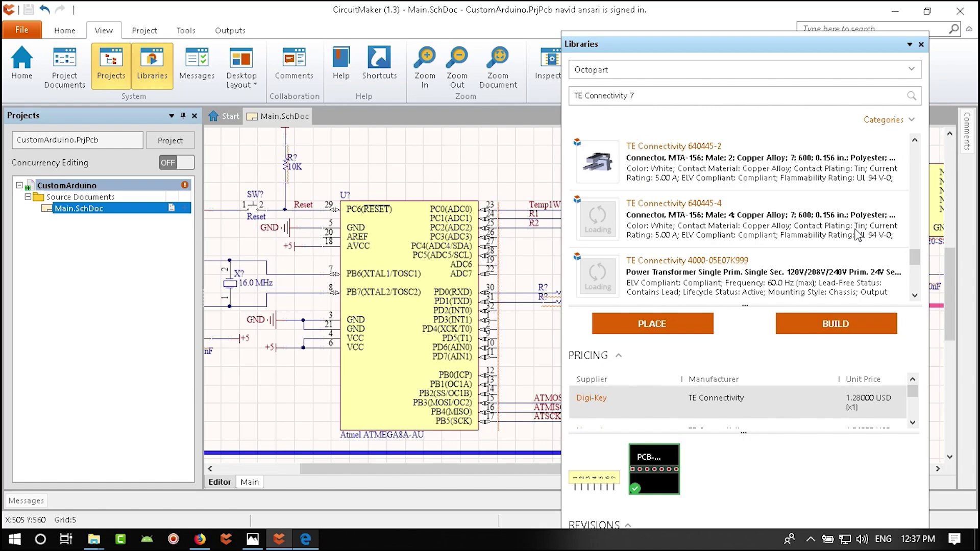
left_click(667, 325)
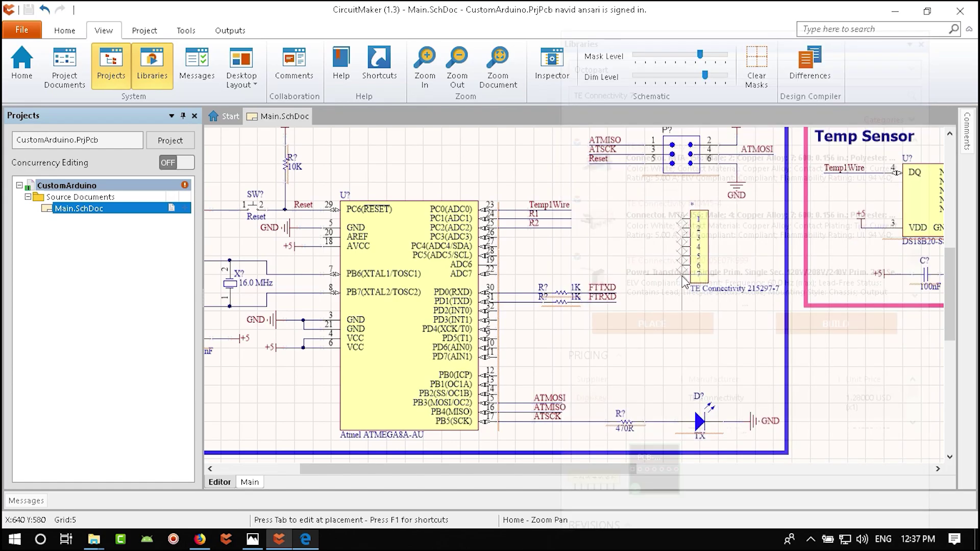
left_click(684, 274)
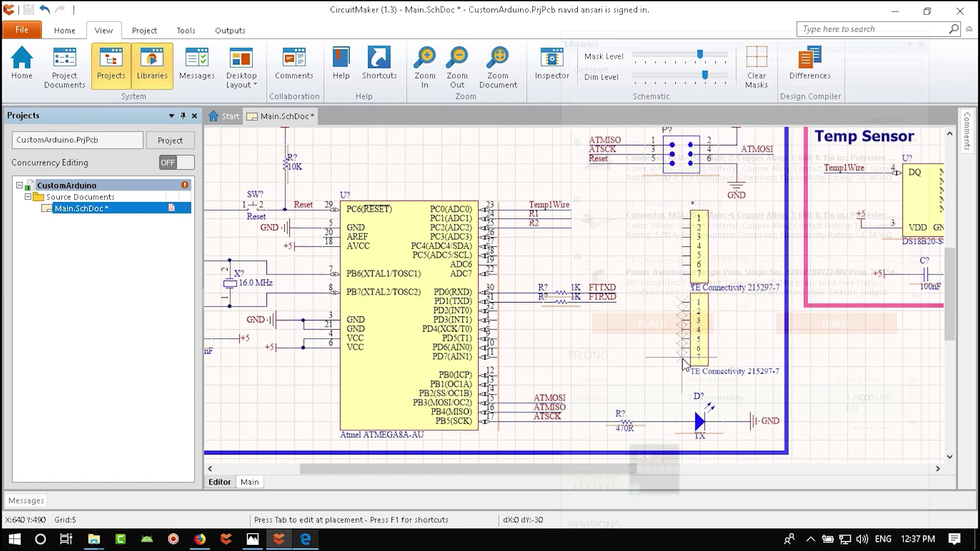
- Finish placing connectors and confirm the upper 215297-7 connector's properties with the comment hidden
key("Escape")
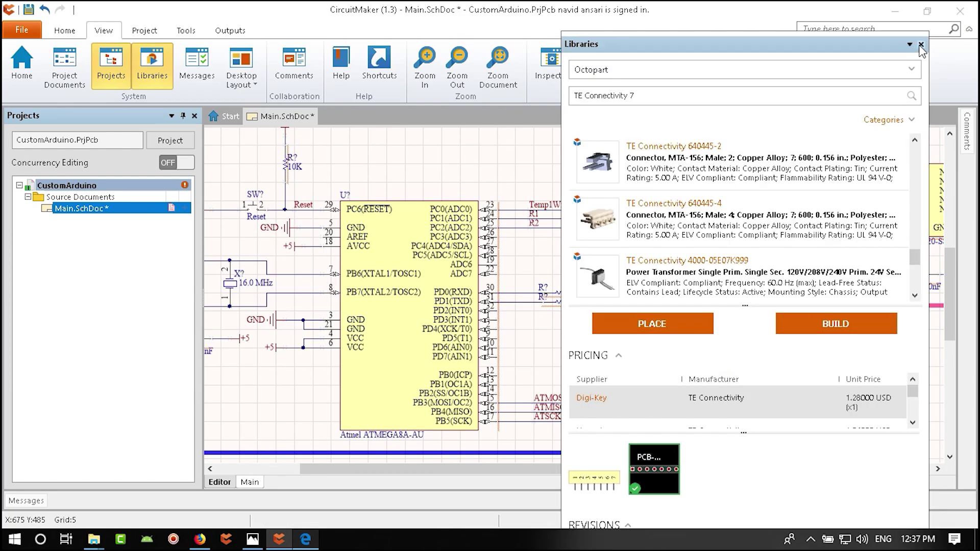
scroll(707, 291, "up", 4, "ctrl")
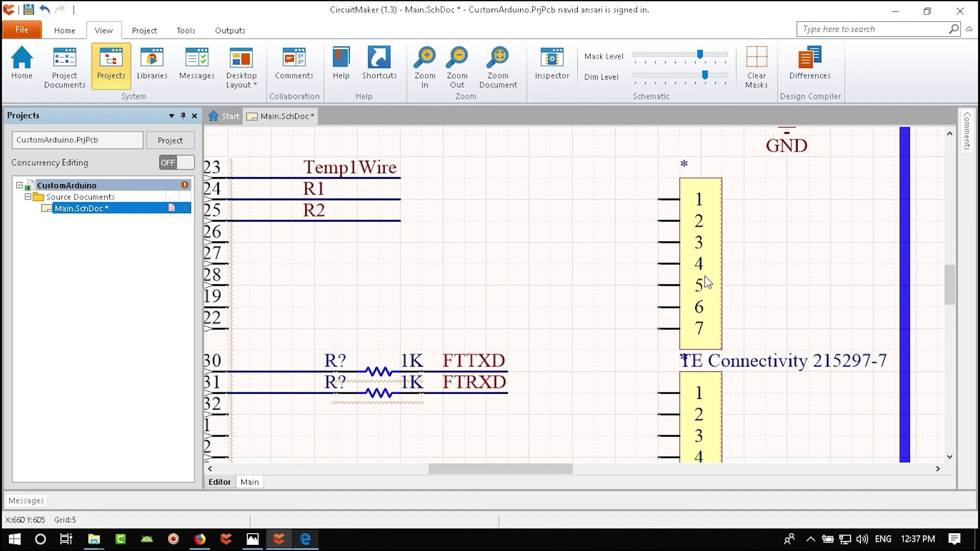
right_click_drag(757, 339, 726, 320)
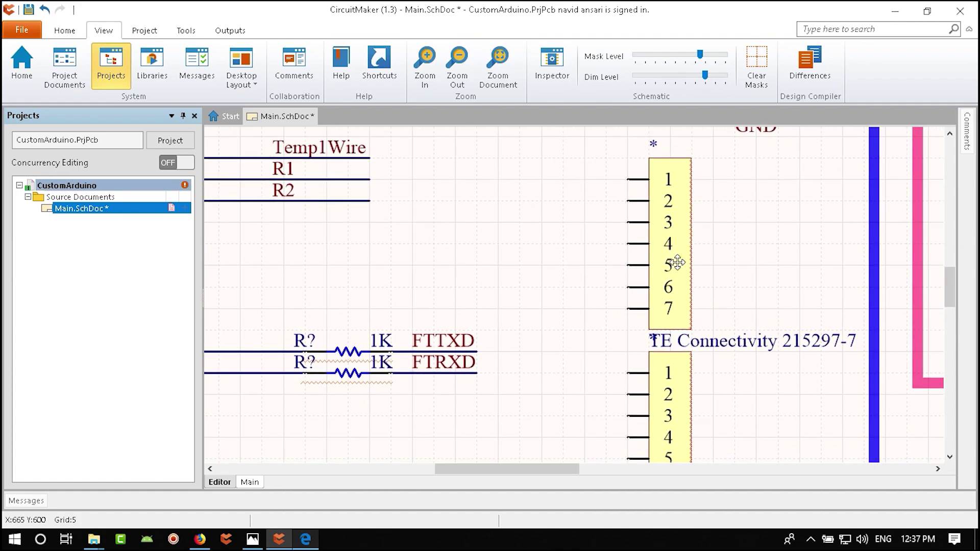
double_click(678, 263)
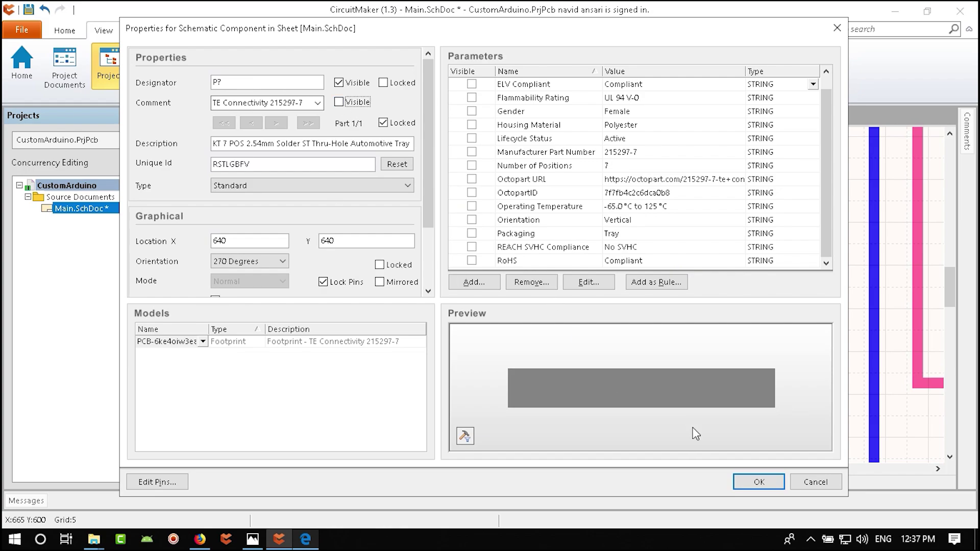
left_click(750, 480)
- Hide the lower connector's part-name comment through its properties
right_click_drag(685, 378, 609, 331)
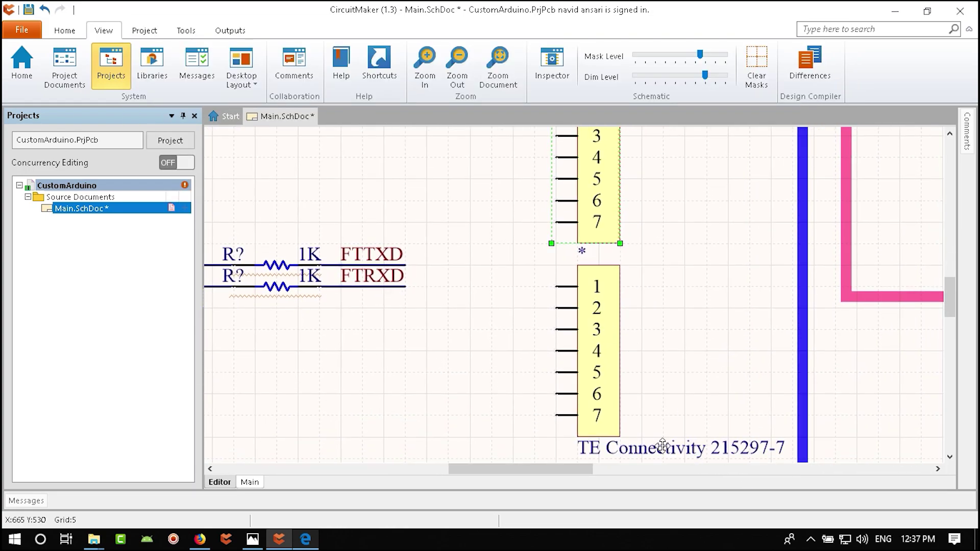
double_click(648, 440)
left_click(352, 102)
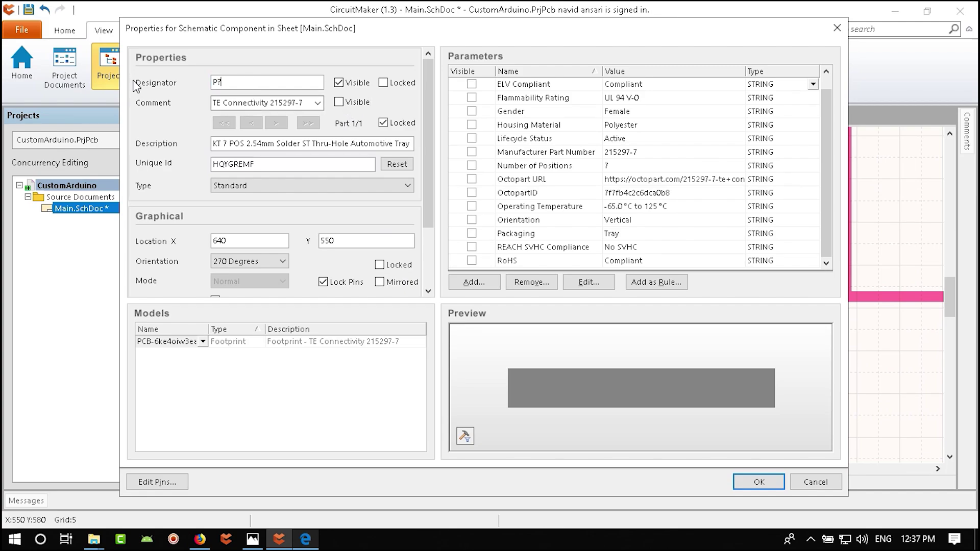
key("Return")
scroll(536, 260, "down", 2, "ctrl")
scroll(534, 280, "up", 2)
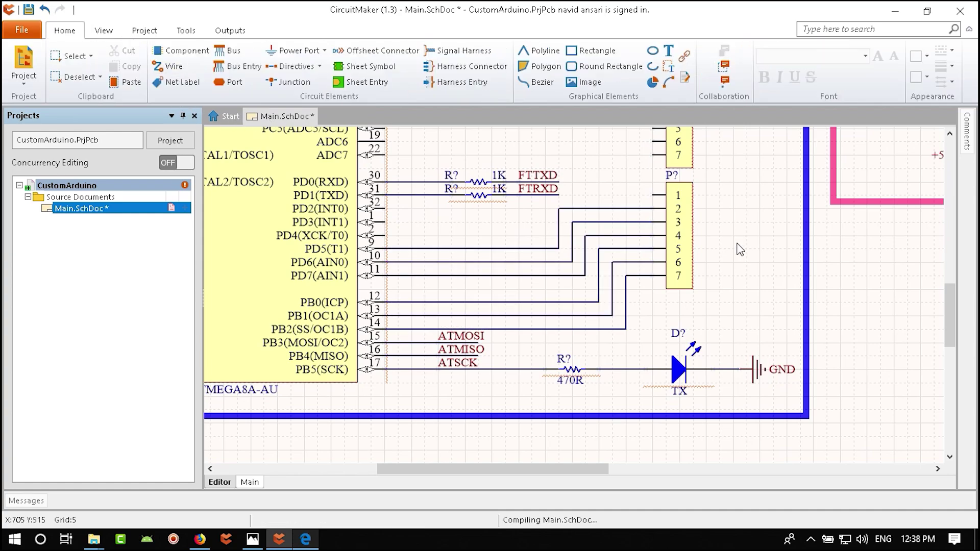
- Undo an accidental move of the lower P? header and reposition the LED's D? label
right_click_drag(571, 198, 552, 268)
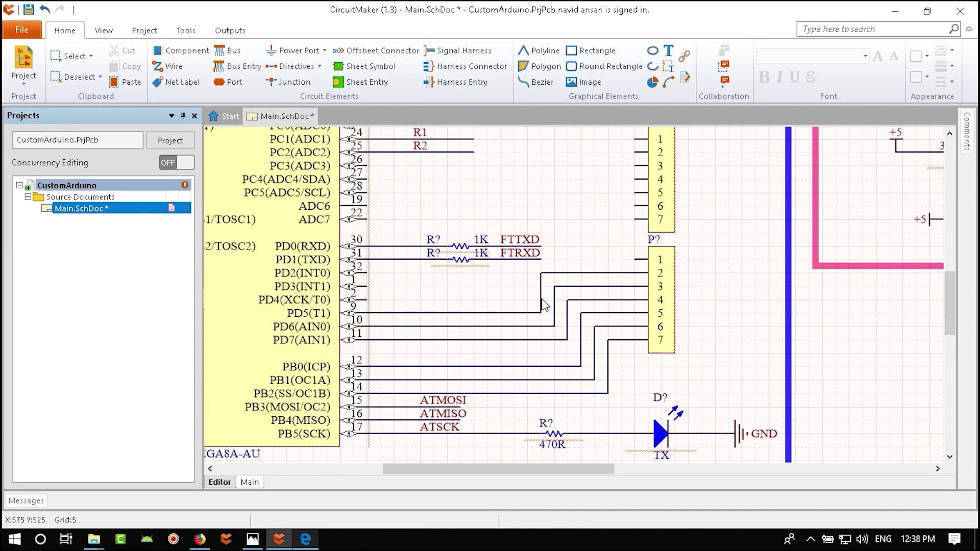
left_click(663, 311)
left_click_drag(663, 306, 636, 355)
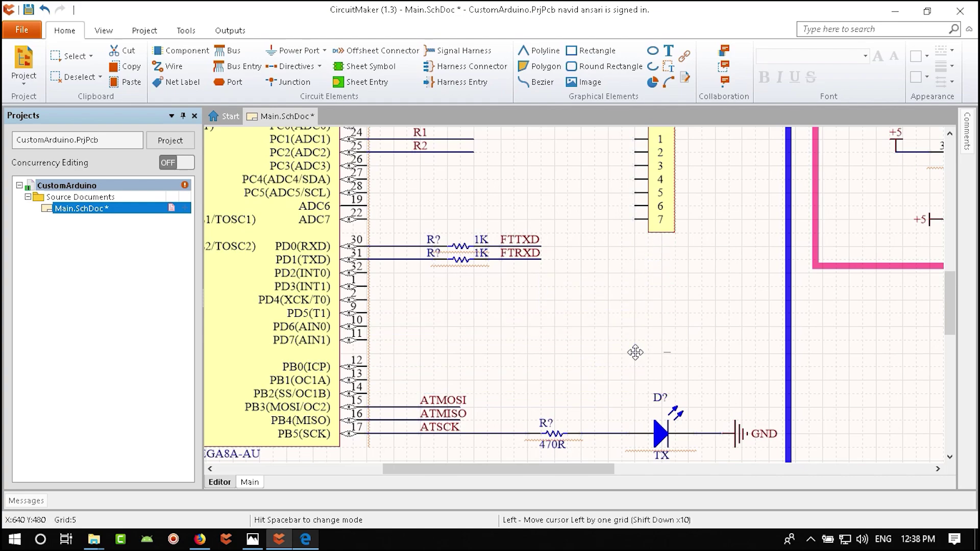
left_click(719, 406)
scroll(682, 418, "up", 3, "ctrl")
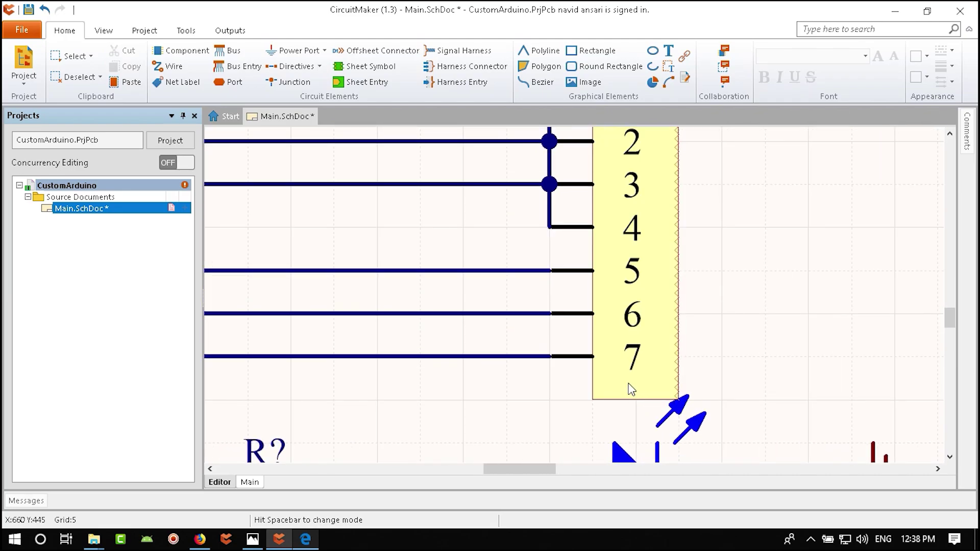
key("ctrl+z")
left_click(623, 371)
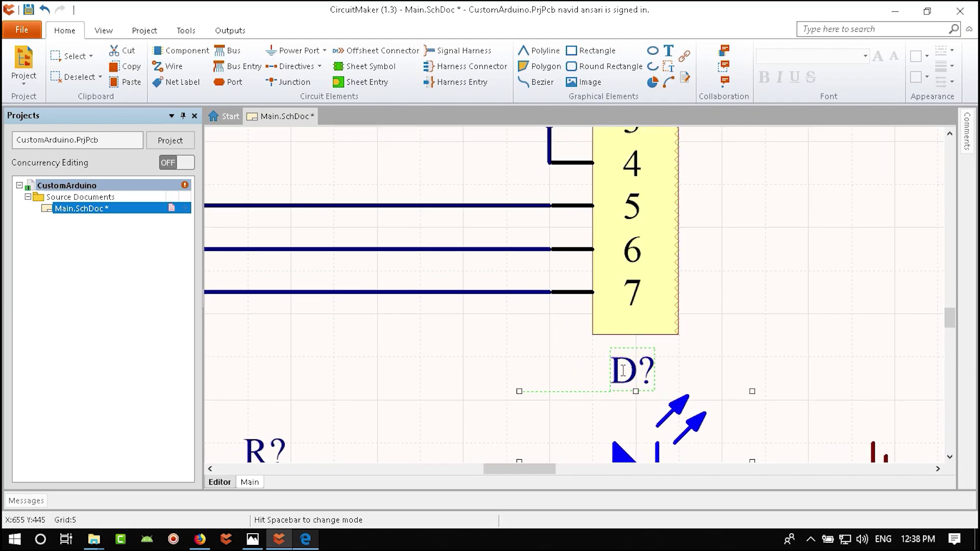
scroll(620, 403, "down", 3)
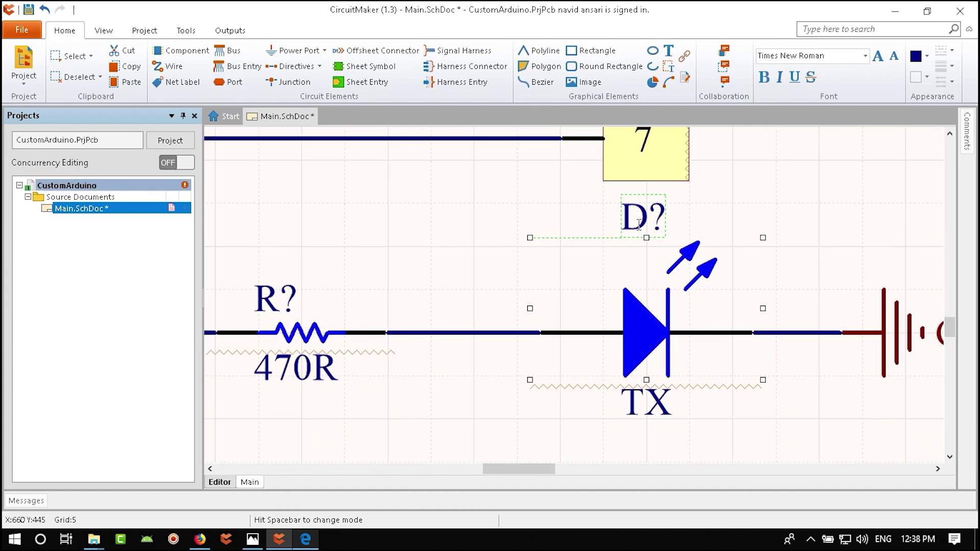
left_click_drag(638, 219, 592, 265)
scroll(561, 261, "down", 4, "ctrl")
left_click(591, 289)
- Delete the old wires from microcontroller pins 10 and 9
left_click(590, 263)
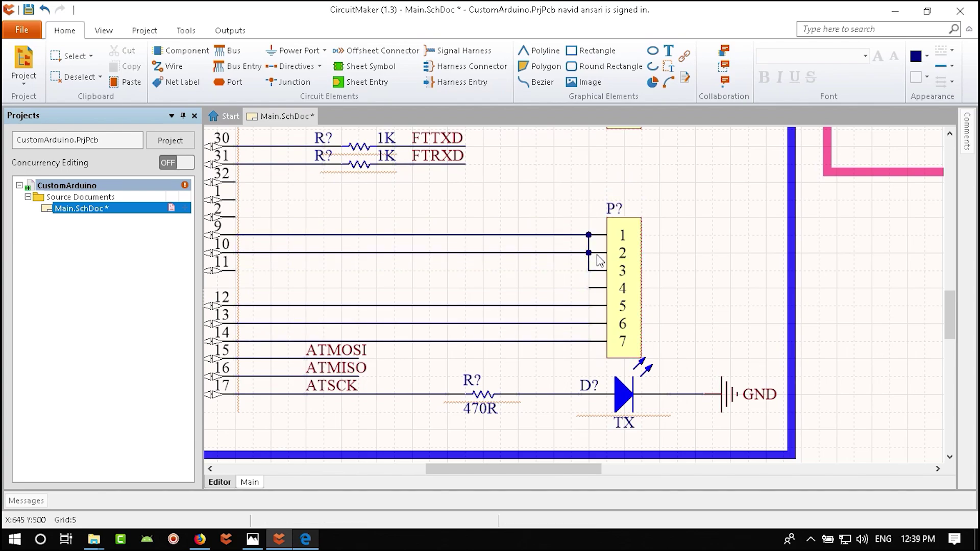
key("Delete")
left_click(590, 268)
key("Delete")
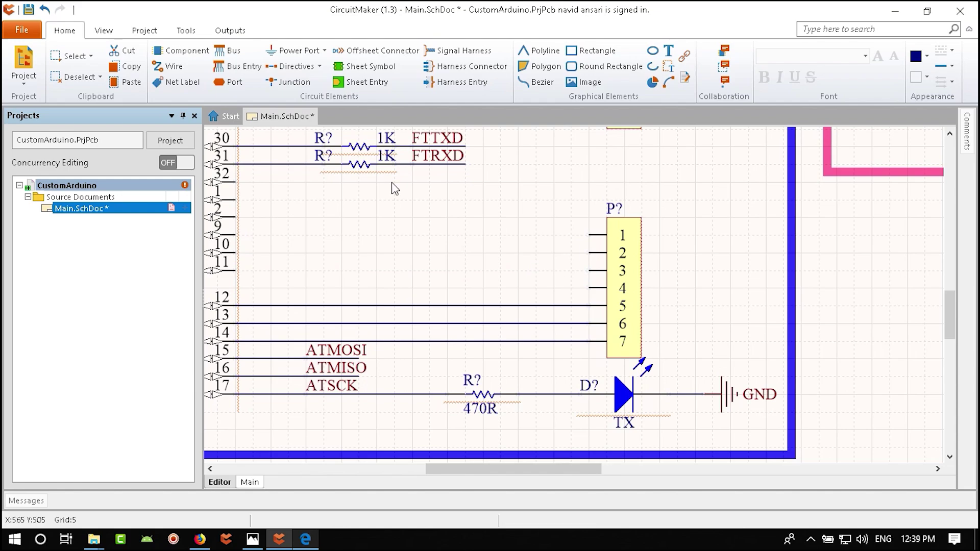
- Wire microcontroller pins 11 and 10 to header pins 4 and 3
left_click(169, 65)
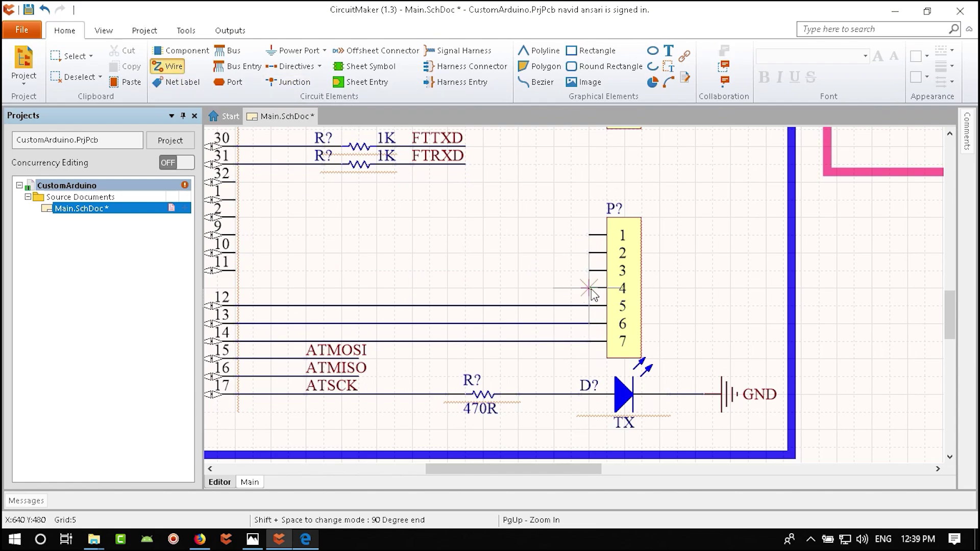
left_click(589, 287)
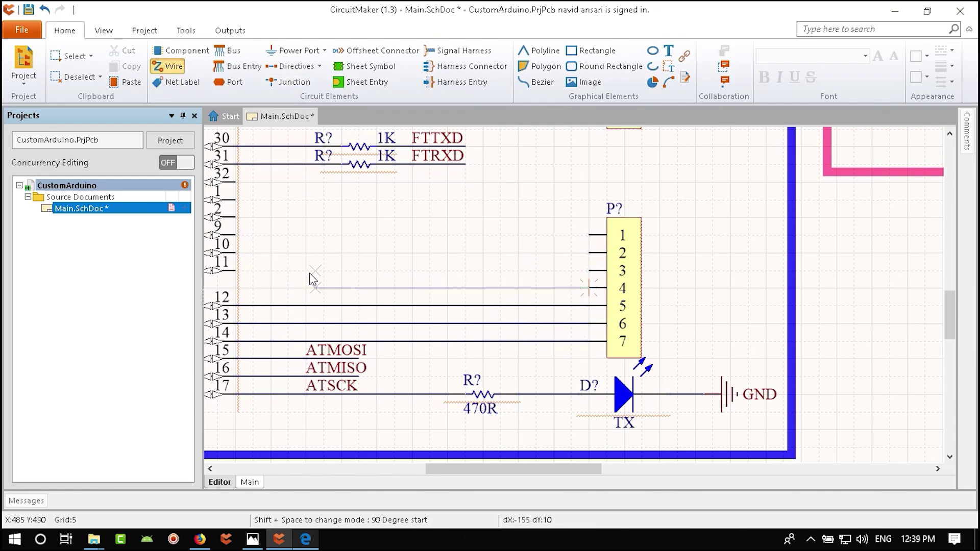
left_click(271, 271)
left_click(235, 253)
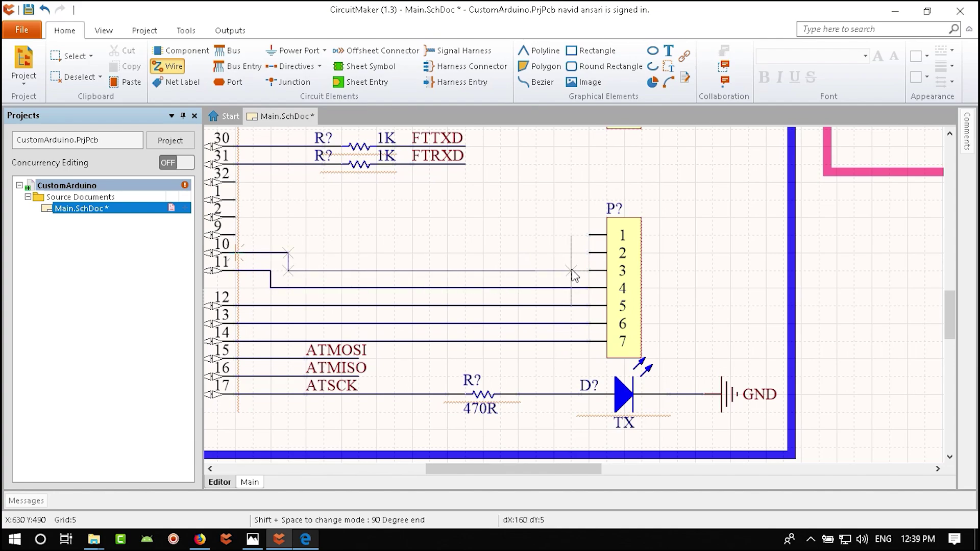
left_click(591, 271)
key("Escape")
- Wire microcontroller pins 9 and 2 to header pins 2 and 1
left_click(590, 253)
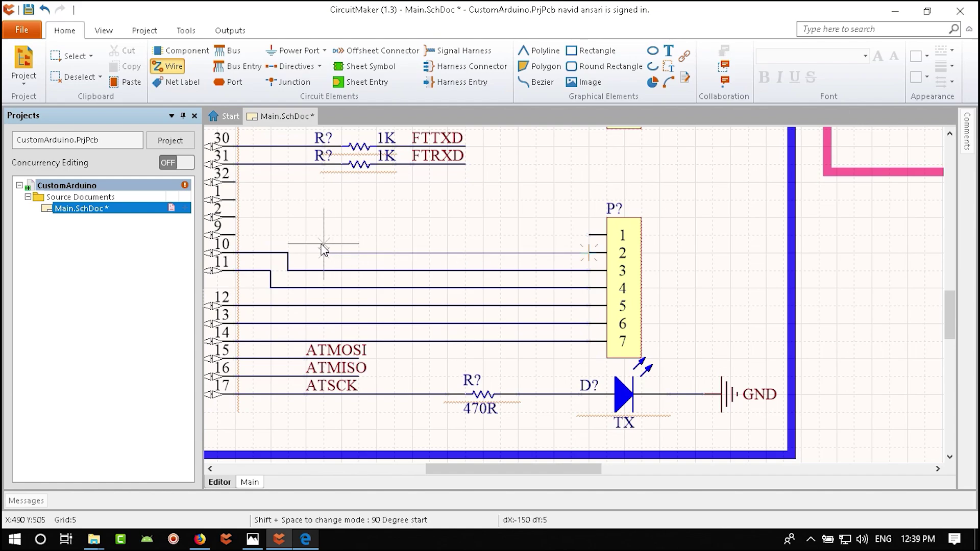
left_click(306, 252)
left_click(235, 235)
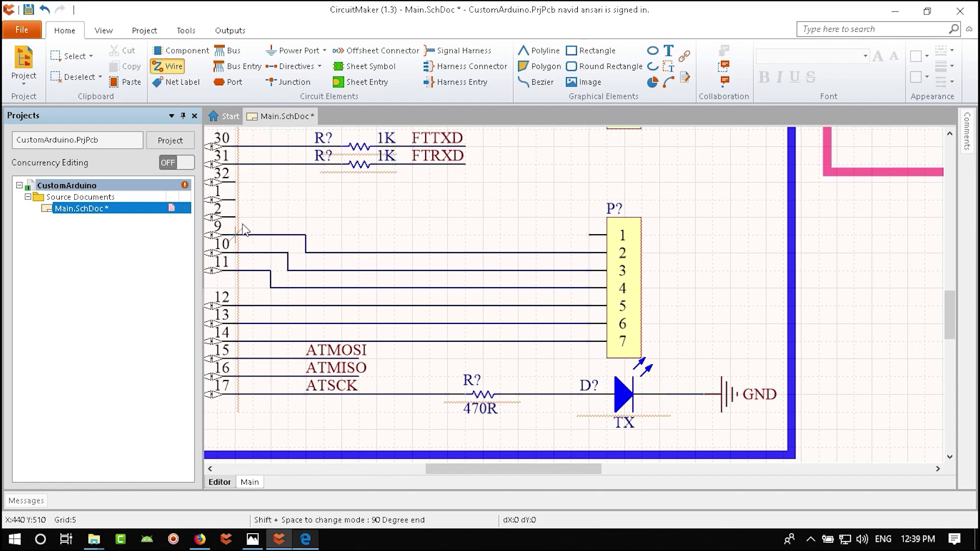
left_click(236, 217)
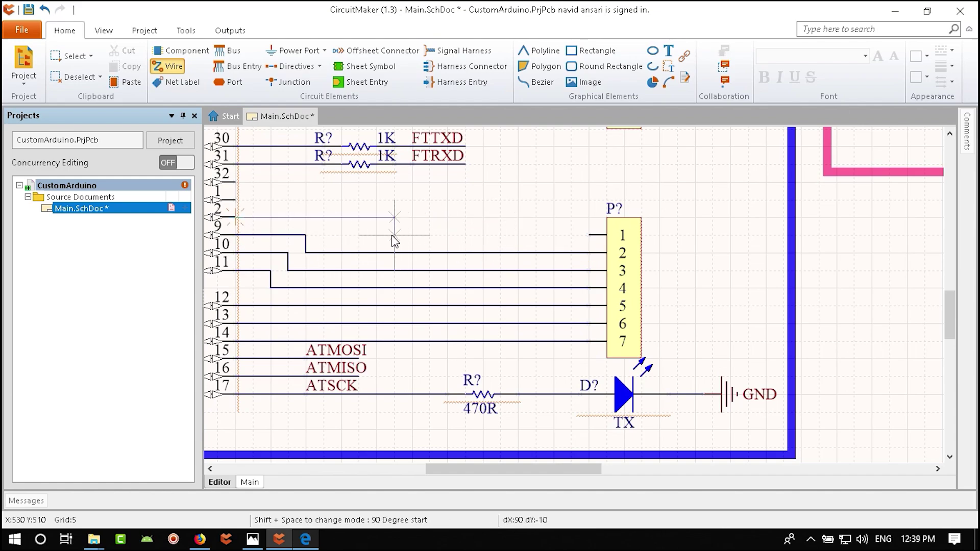
left_click(323, 235)
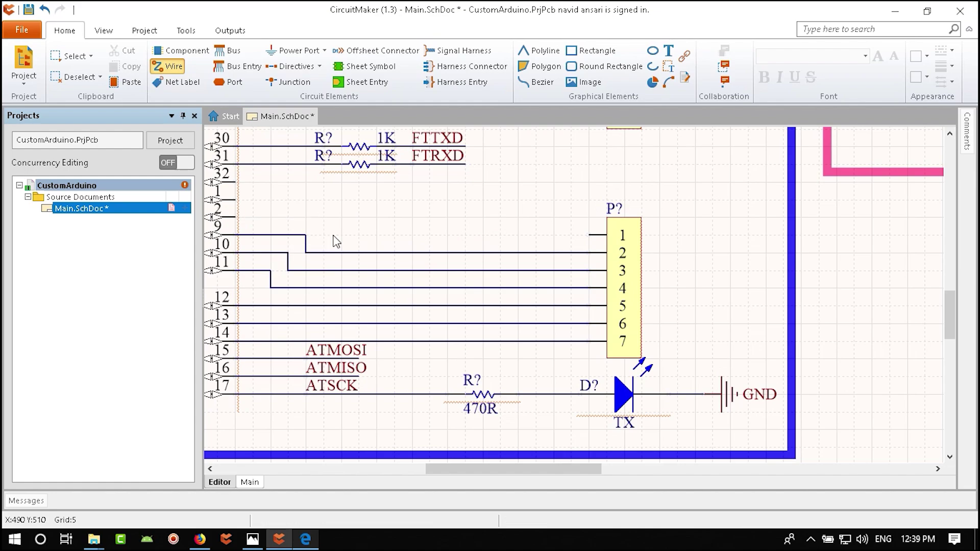
left_click(590, 234)
right_click(594, 207)
right_click_drag(592, 197, 651, 319)
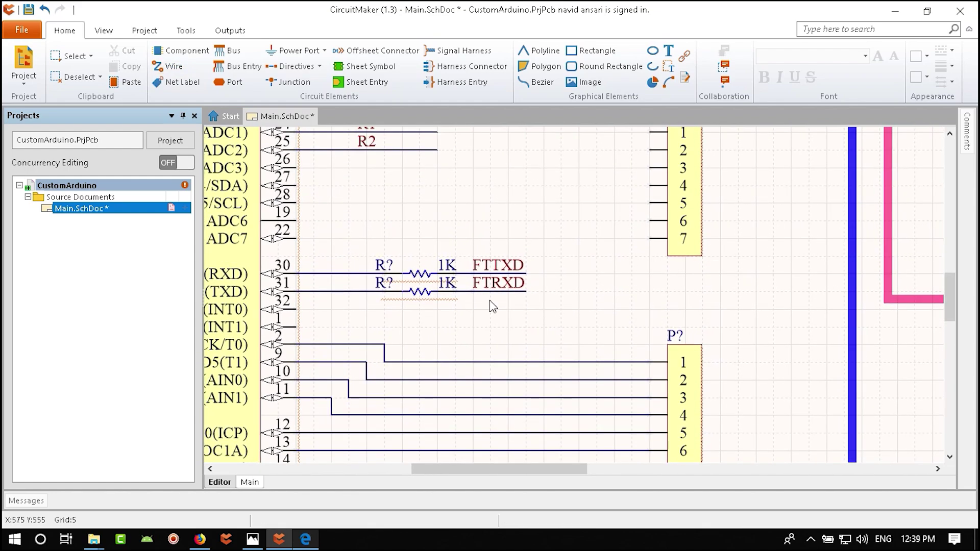
right_click_drag(299, 256, 341, 281)
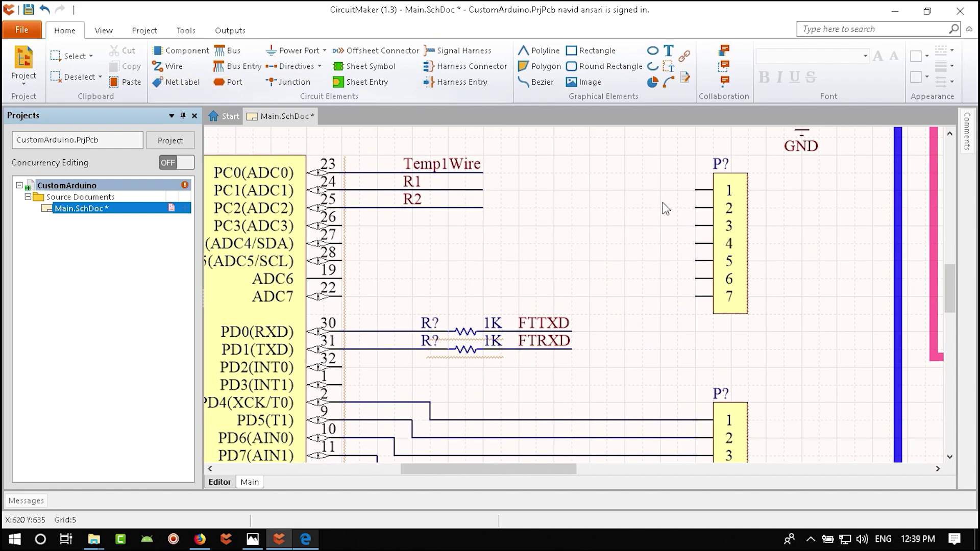
- Move the upper P? header lower and wire pins 26, 27, 28 to header pins 1–3
left_click_drag(696, 208, 697, 251)
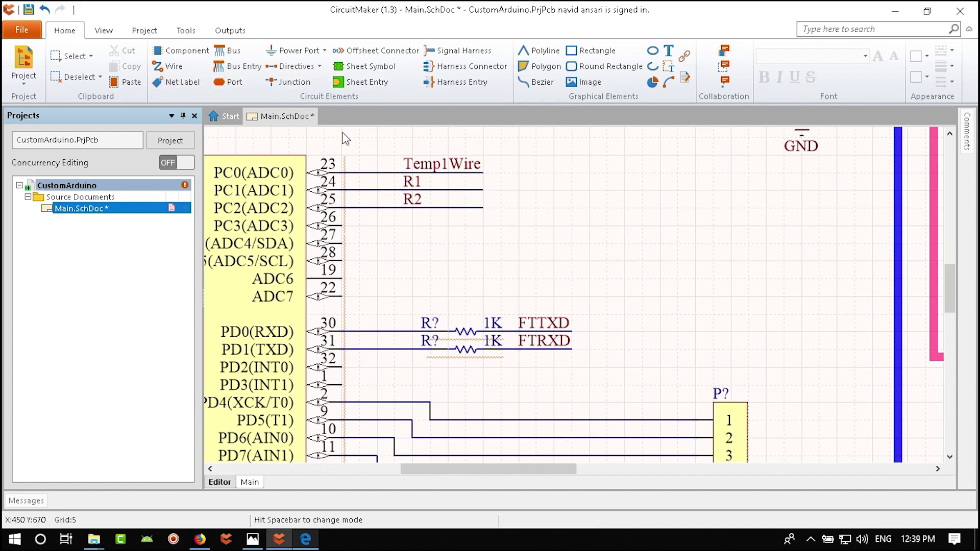
key("ctrl+w")
left_click(689, 226)
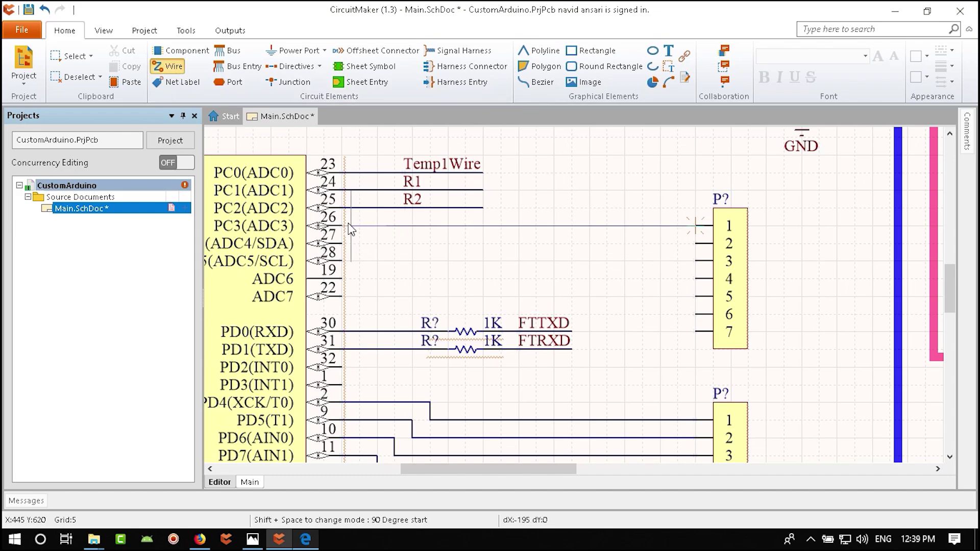
left_click(321, 225)
left_click(695, 243)
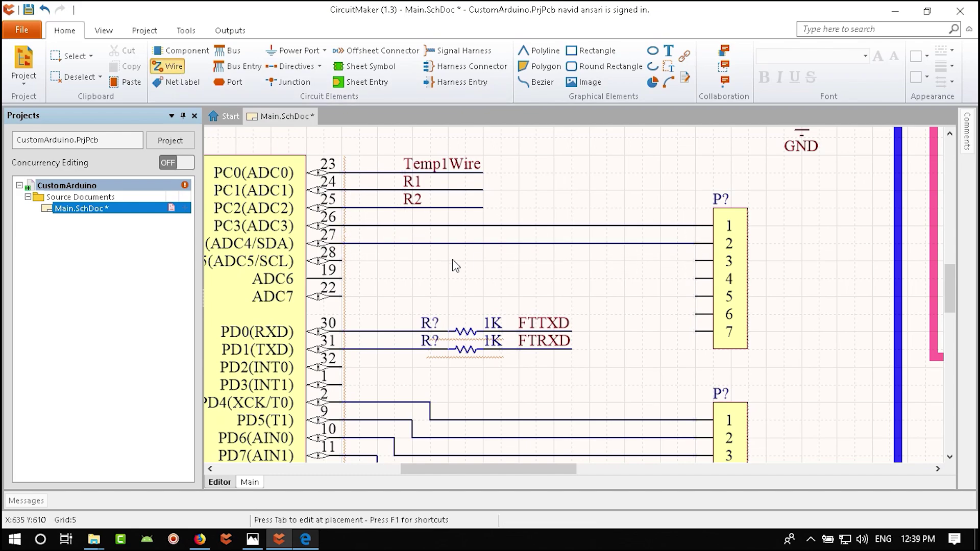
left_click(320, 244)
left_click(695, 261)
left_click(341, 261)
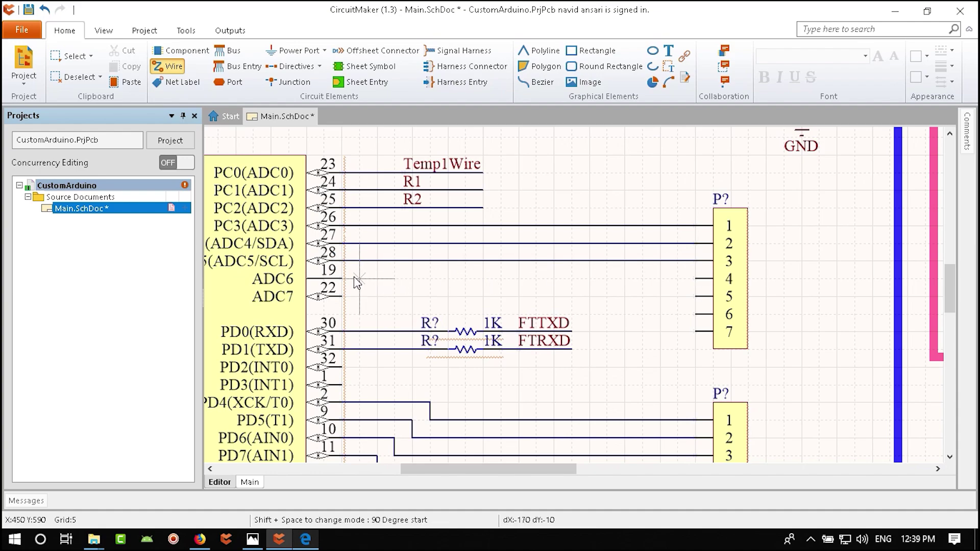
- Wire microcontroller pins 19, 22, 32 and 1 to header pins 4–7
left_click(341, 279)
left_click(696, 278)
left_click(695, 296)
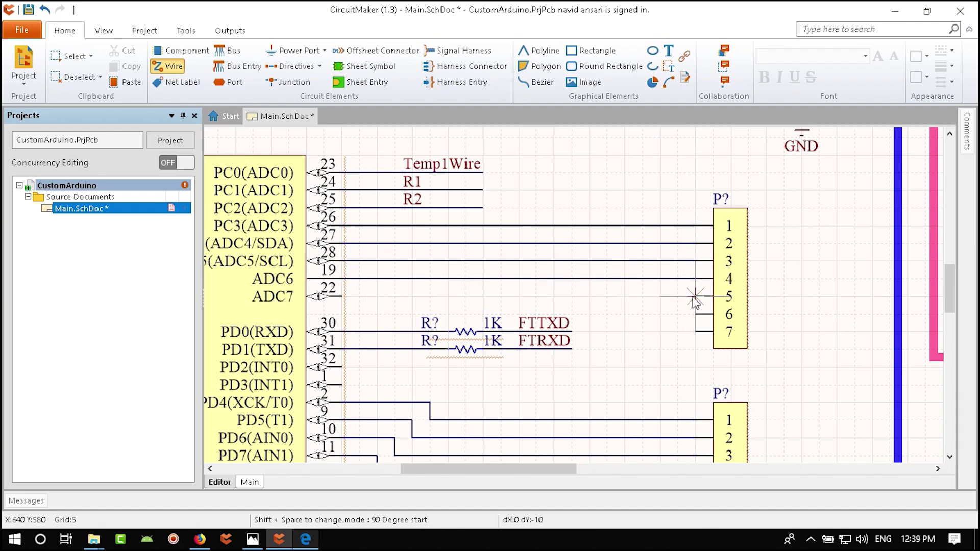
left_click(342, 296)
left_click(341, 367)
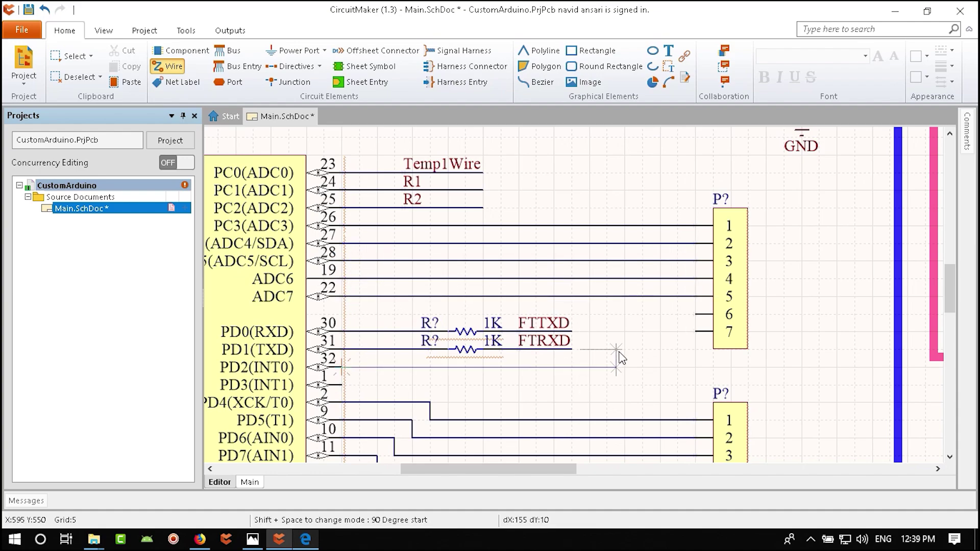
left_click(589, 315)
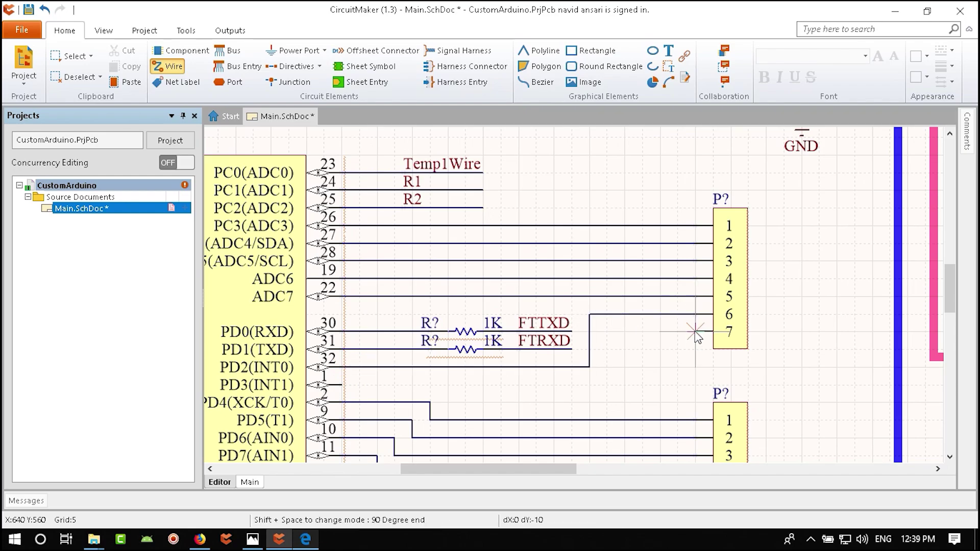
left_click(696, 314)
left_click(342, 385)
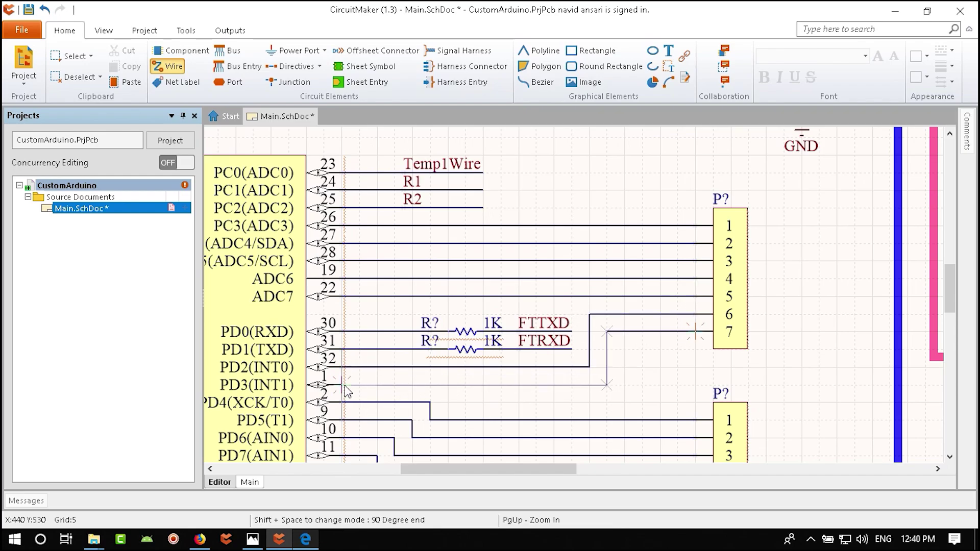
left_click(606, 332)
left_click(696, 332)
- Save Main.SchDoc and zoom out to show the entire Custom Arduino sheet
key("Escape")
scroll(545, 385, "down", 1, "ctrl")
scroll(545, 385, "down", 1, "ctrl")
scroll(634, 305, "down", 1)
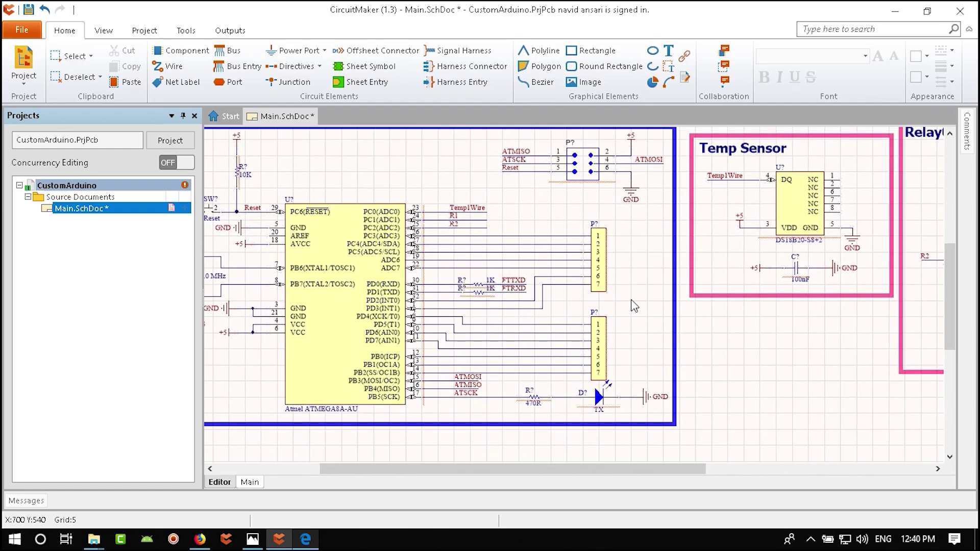
key("ctrl+s")
scroll(613, 302, "down", 2, "ctrl")
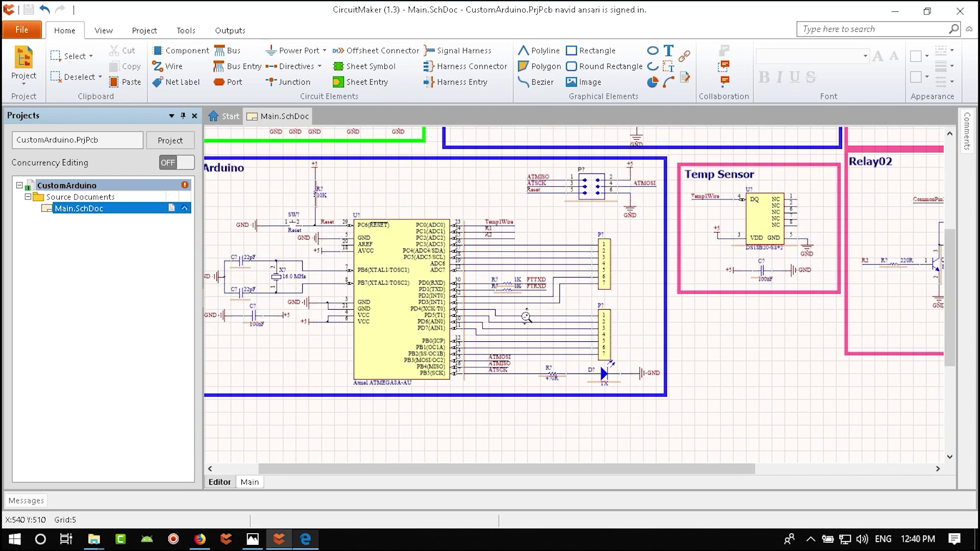
scroll(597, 305, "down", 1, "ctrl")
scroll(646, 262, "down", 1, "ctrl")
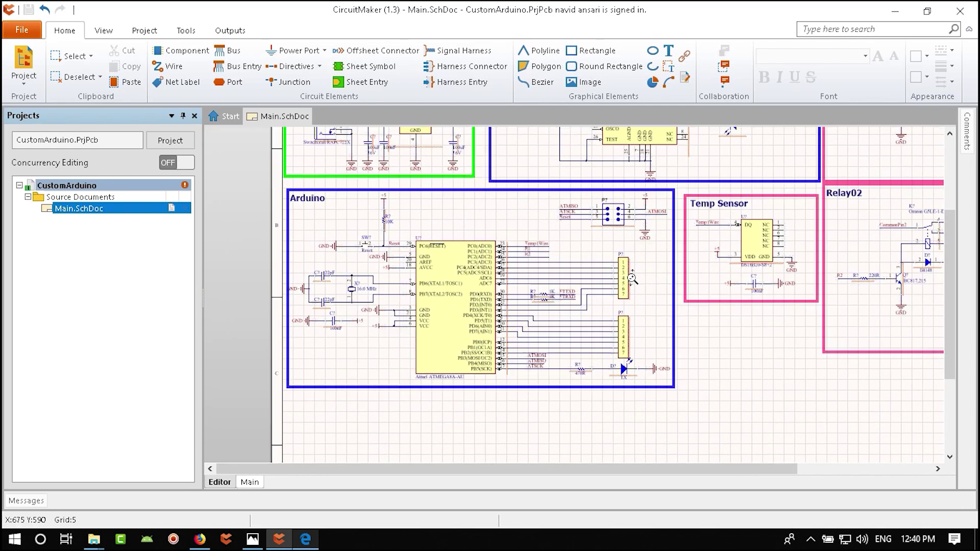
right_click_drag(646, 262, 614, 310)
scroll(561, 301, "down", 1, "ctrl")
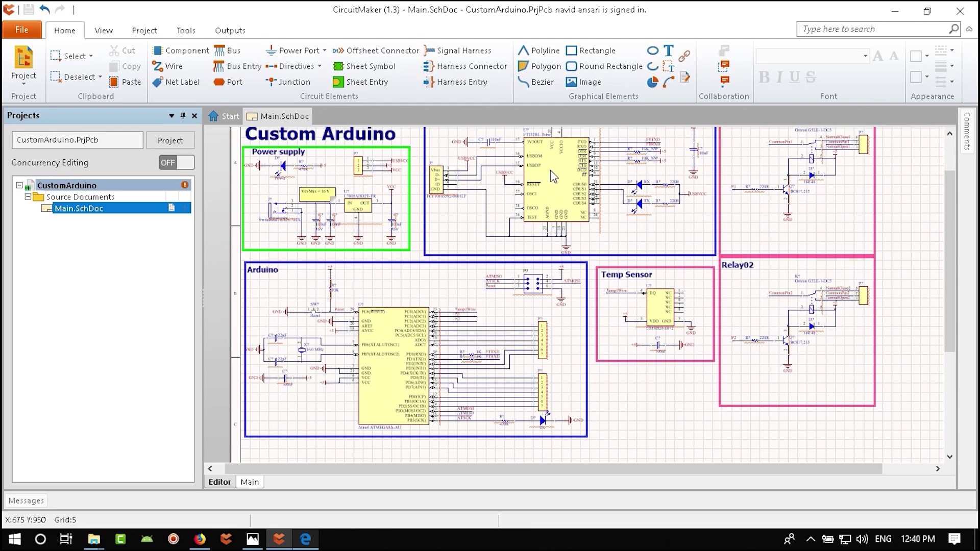
right_click_drag(551, 175, 563, 190)
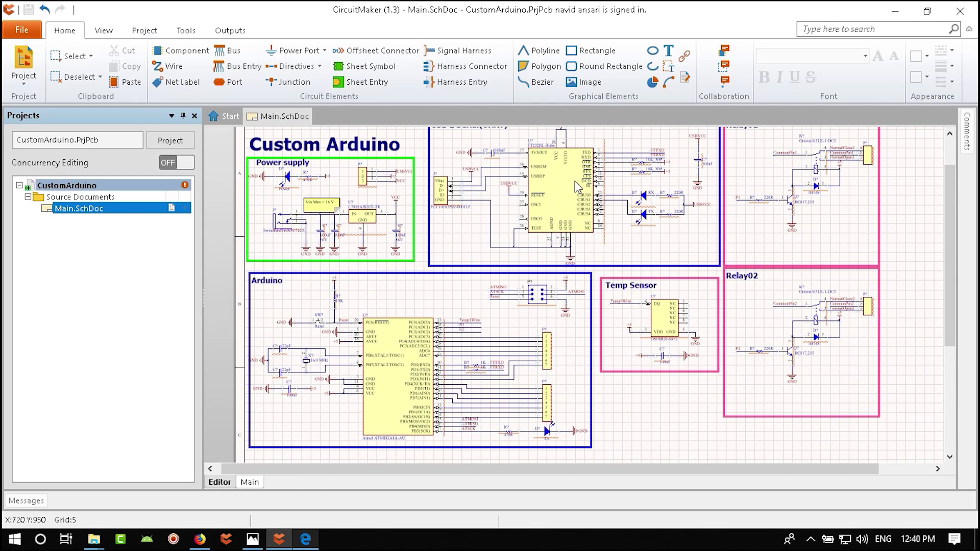
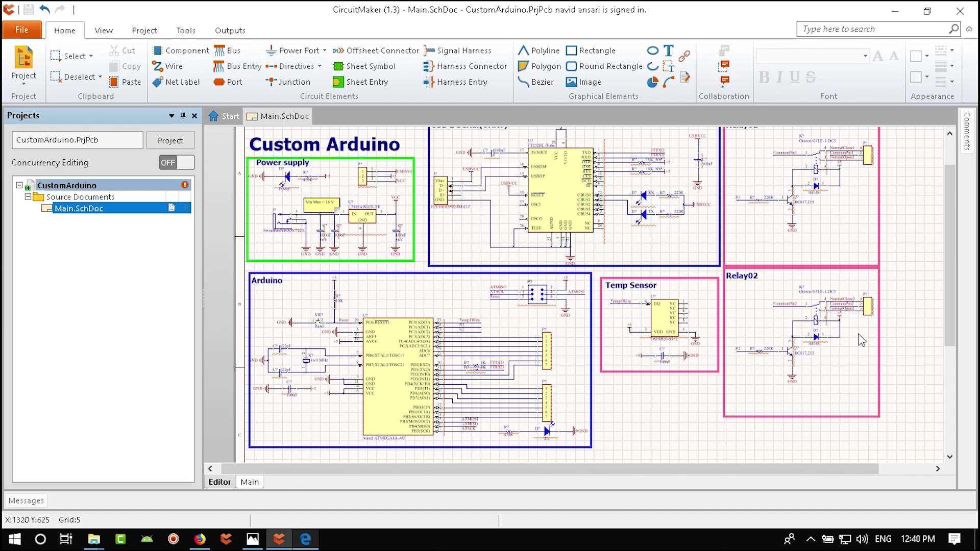
- Pan the schematic to bring the Arduino block and Custom Arduino title into view
right_click_drag(669, 304, 704, 324)
right_click_drag(692, 397, 688, 358)
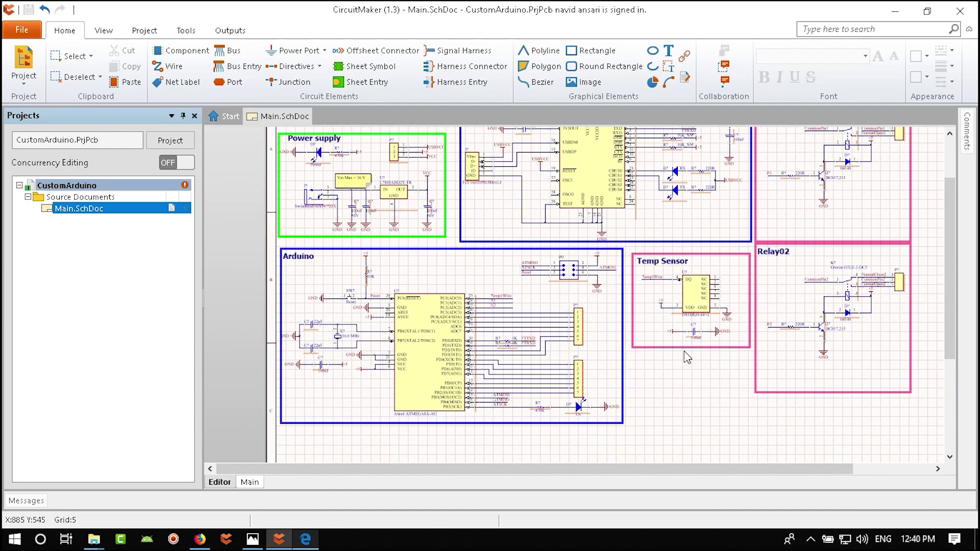
right_click_drag(681, 302, 751, 270)
right_click_drag(757, 376, 649, 343)
left_click(23, 35)
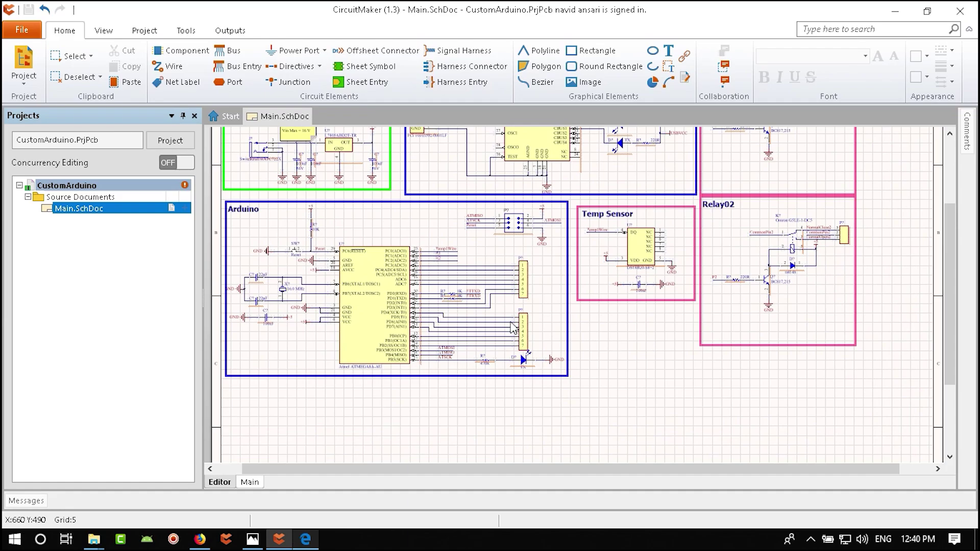
scroll(626, 354, "down", 3, "ctrl")
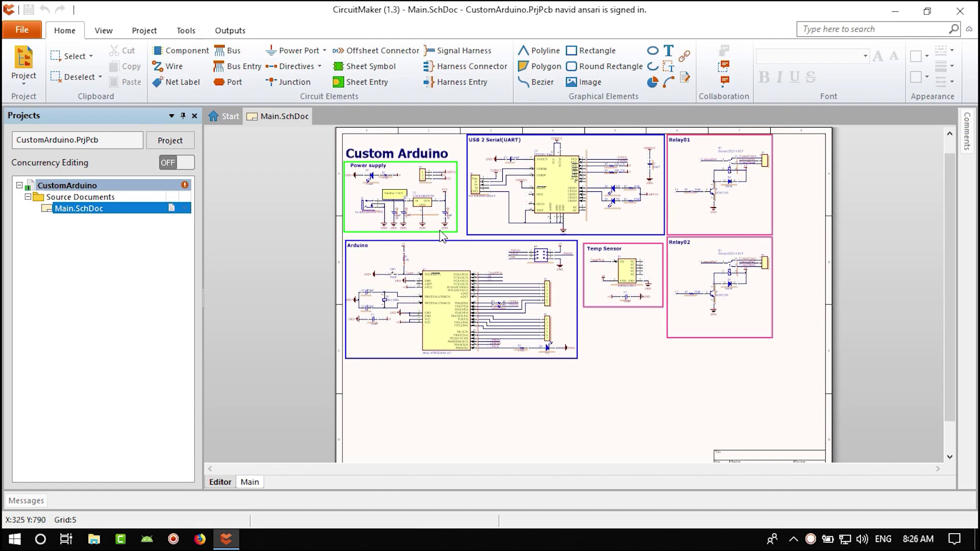
scroll(442, 236, "up", 5, "ctrl")
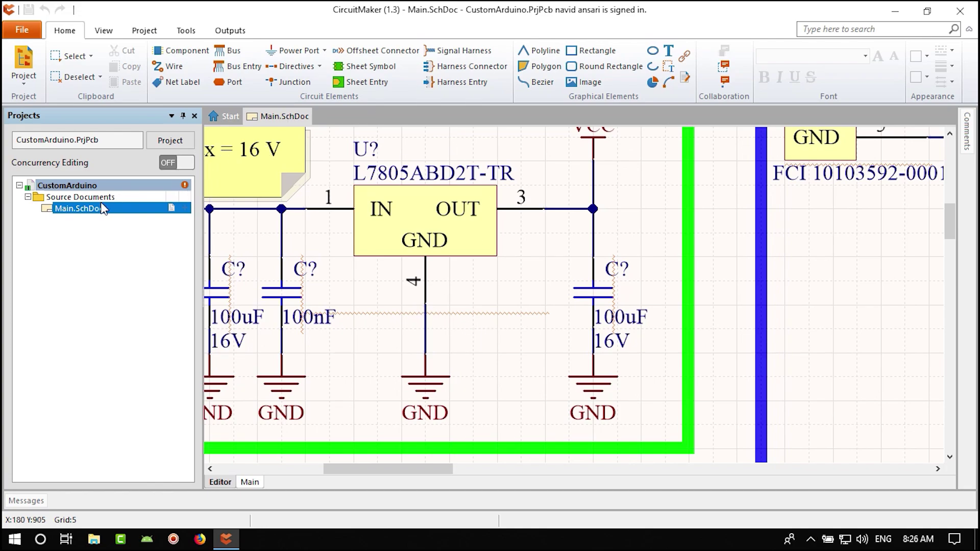
- Compile the CustomArduino PCB project and review its duplicate-designator messages
right_click(75, 185)
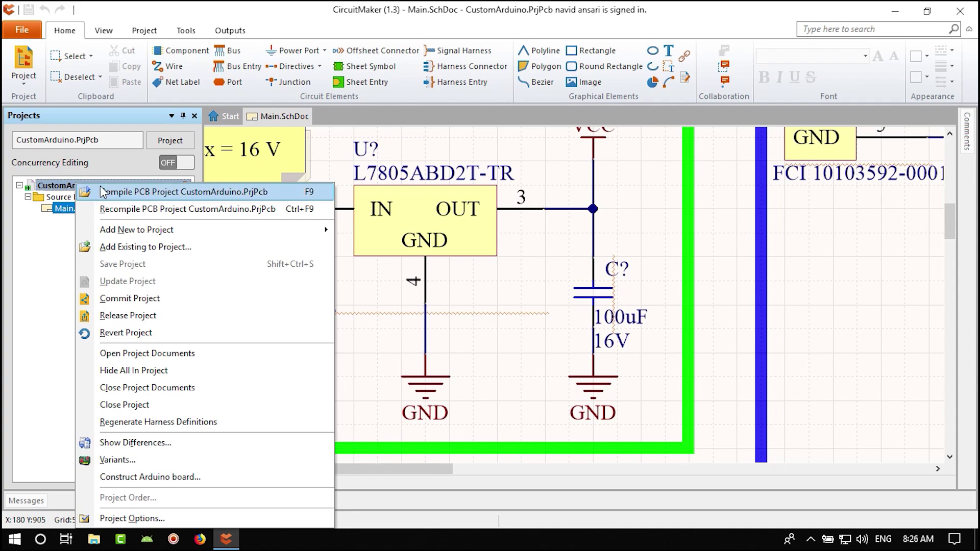
left_click(118, 192)
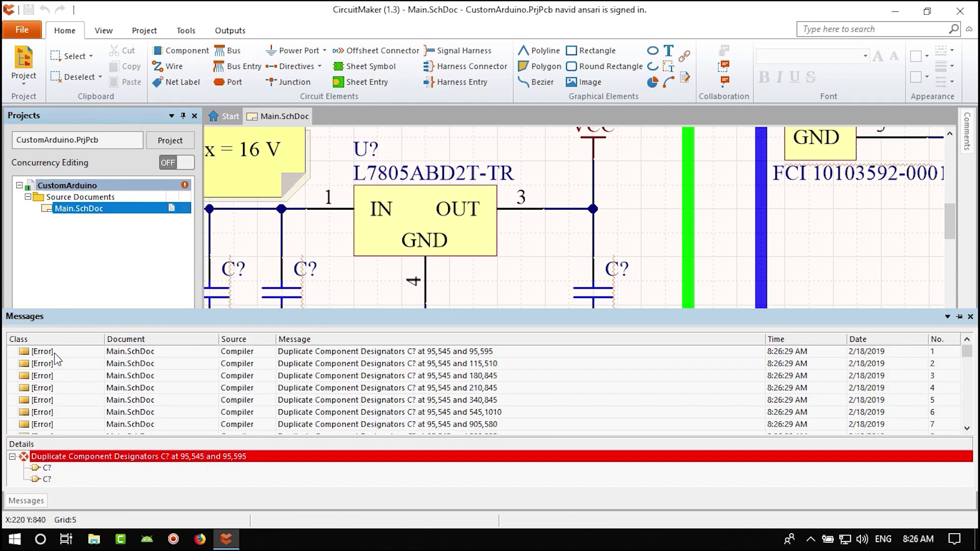
scroll(57, 359, "down", 20)
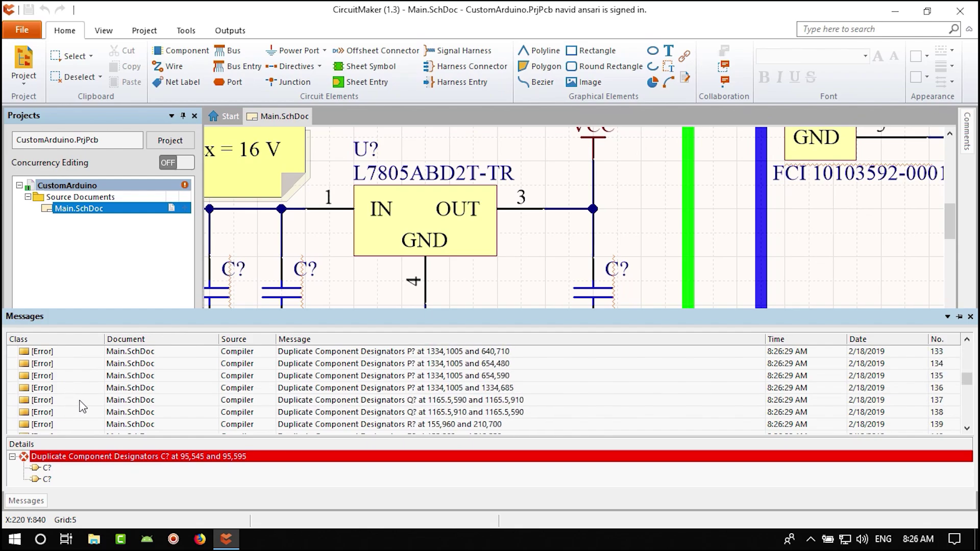
scroll(80, 403, "down", 20)
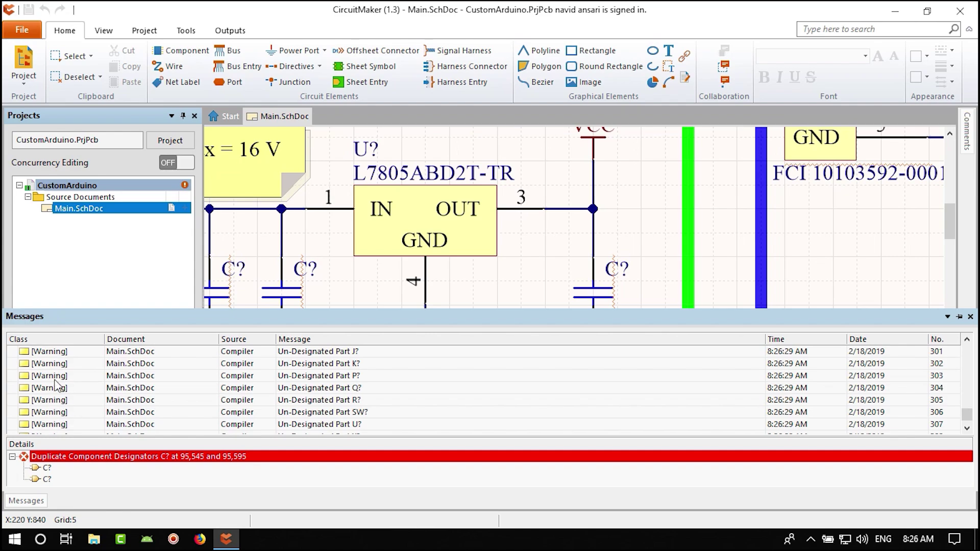
scroll(57, 388, "up", 18)
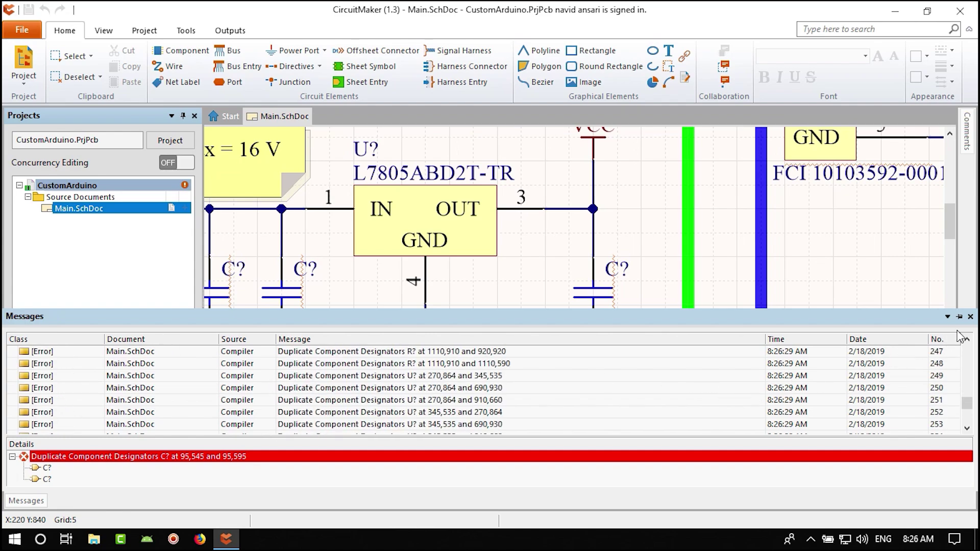
left_click(970, 317)
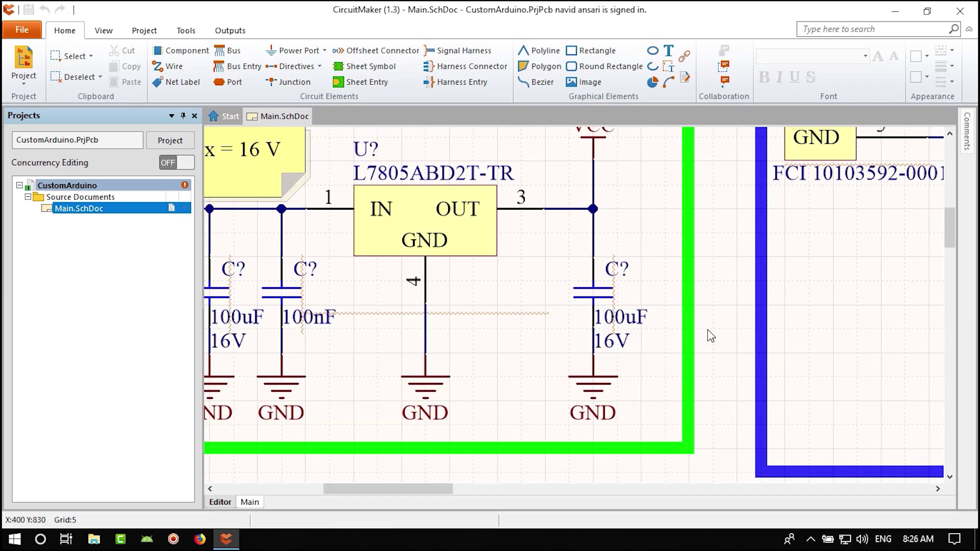
- Check the J? connector and Power label, then compile CustomArduino again
scroll(500, 299, "down", 2, "ctrl")
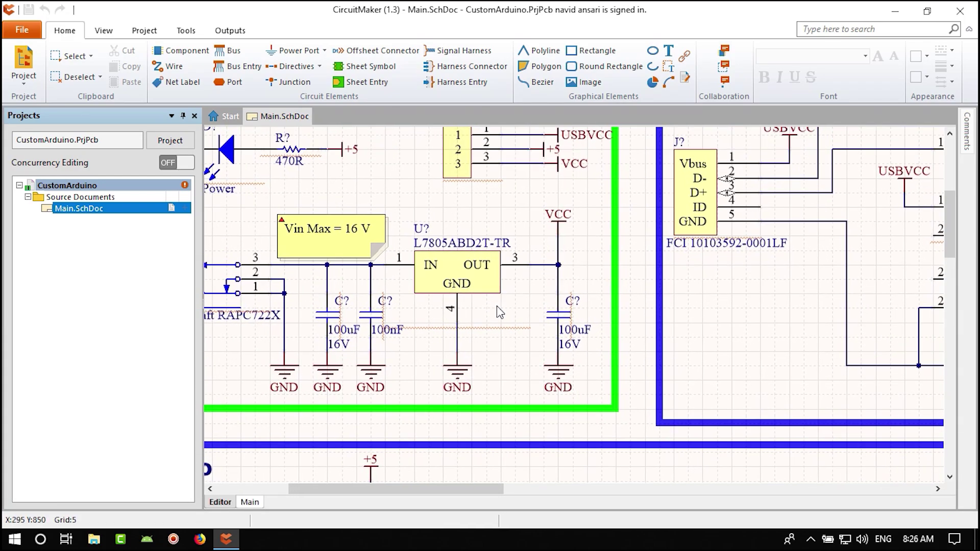
scroll(476, 296, "up", 2, "ctrl")
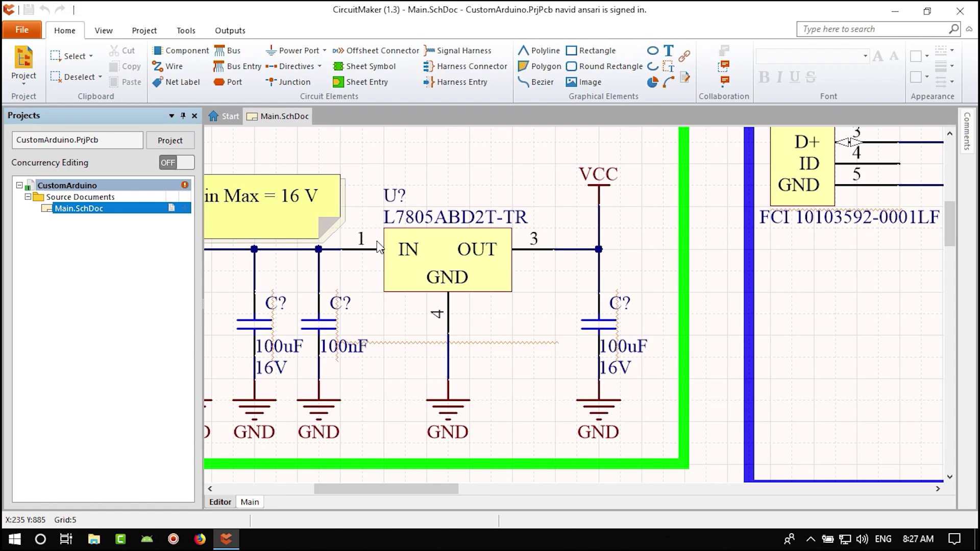
right_click_drag(384, 257, 565, 255)
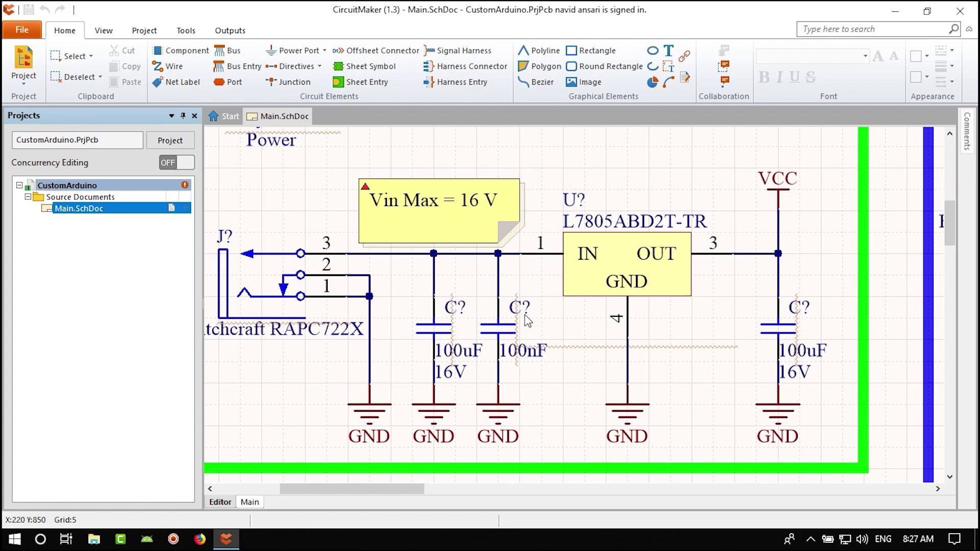
right_click(84, 188)
left_click(133, 194)
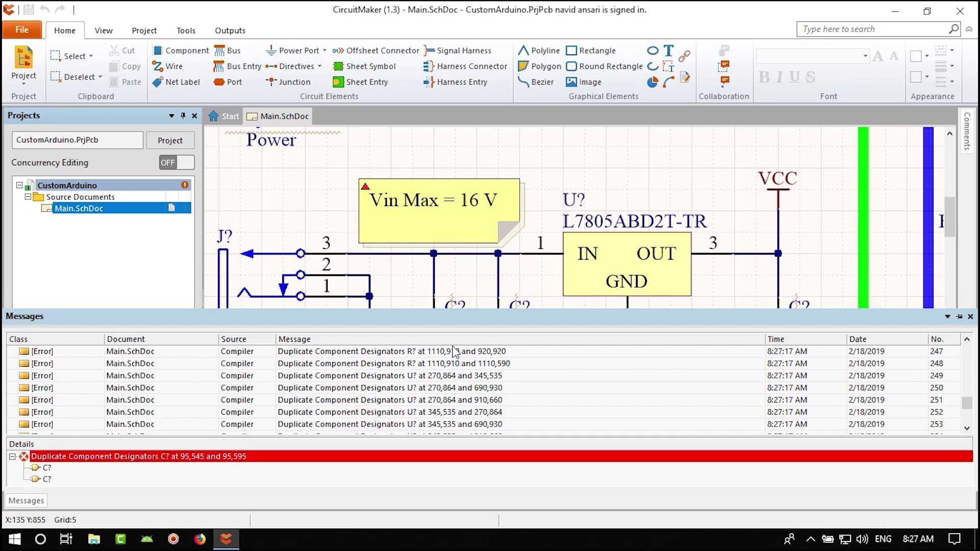
scroll(587, 208, "down", 3)
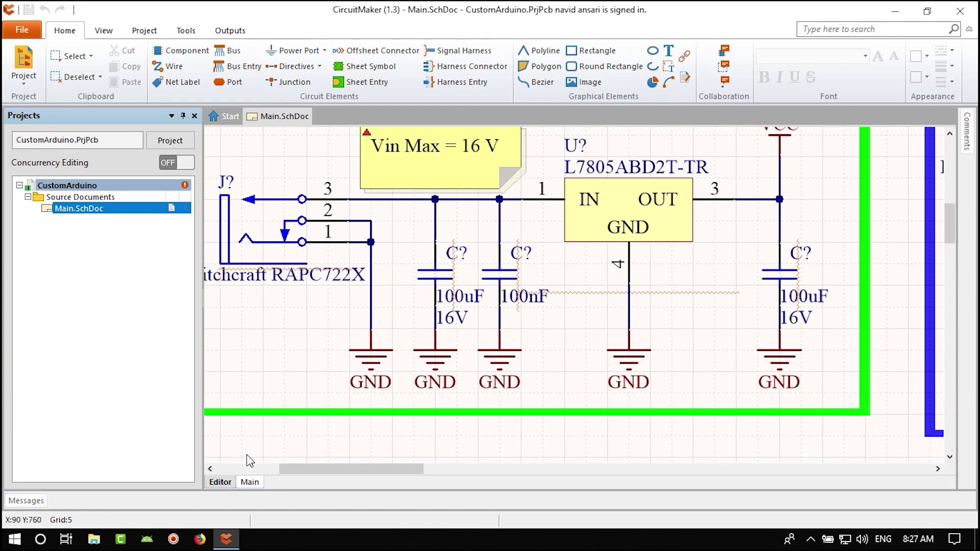
right_click(80, 191)
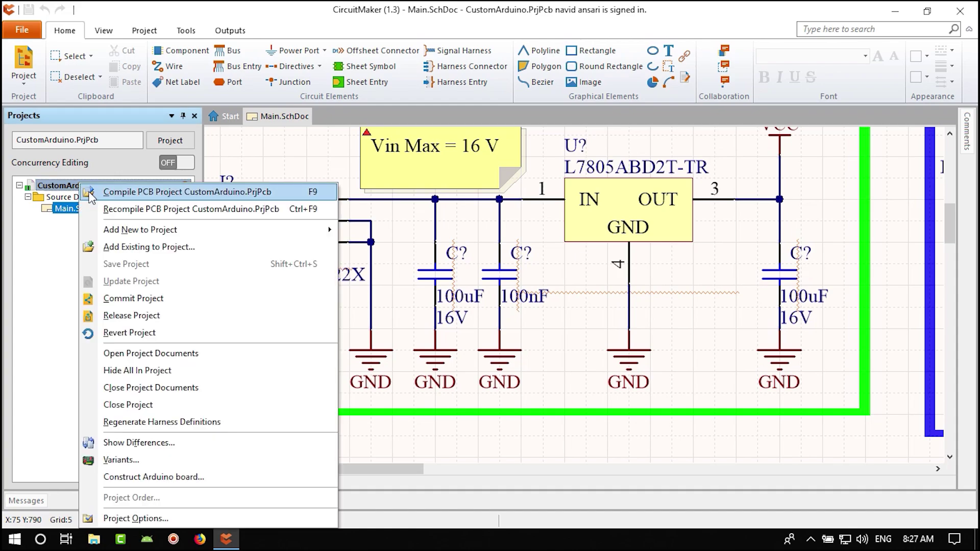
left_click(123, 193)
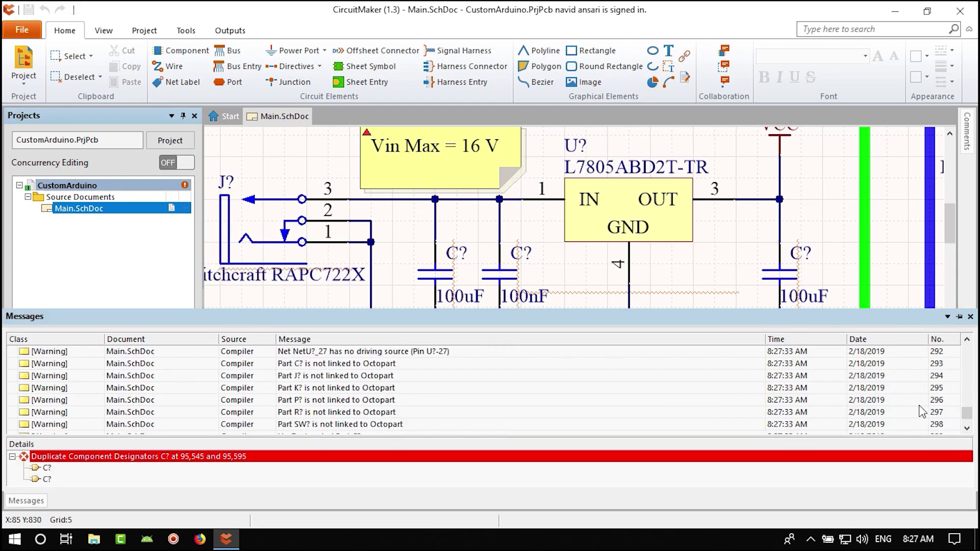
left_click(295, 378)
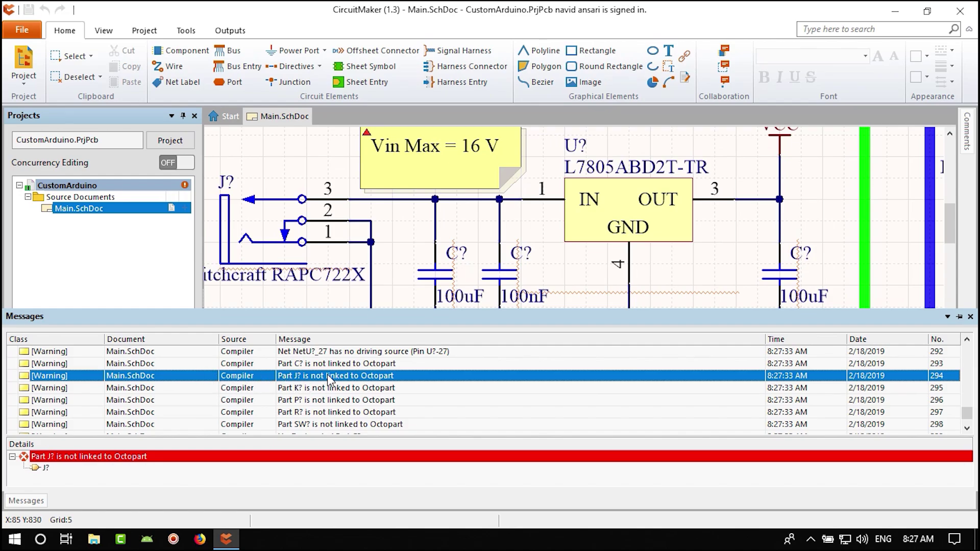
double_click(350, 378)
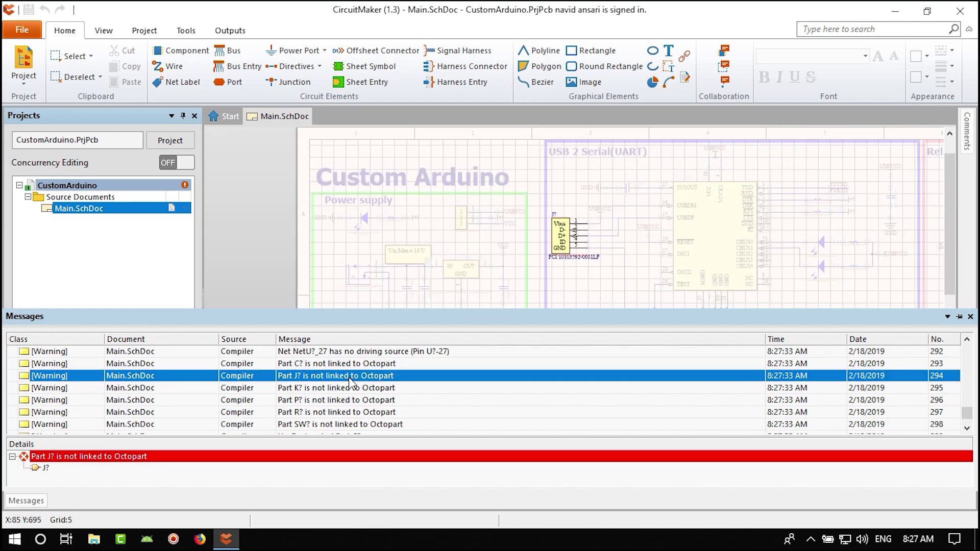
scroll(345, 394, "up", 4)
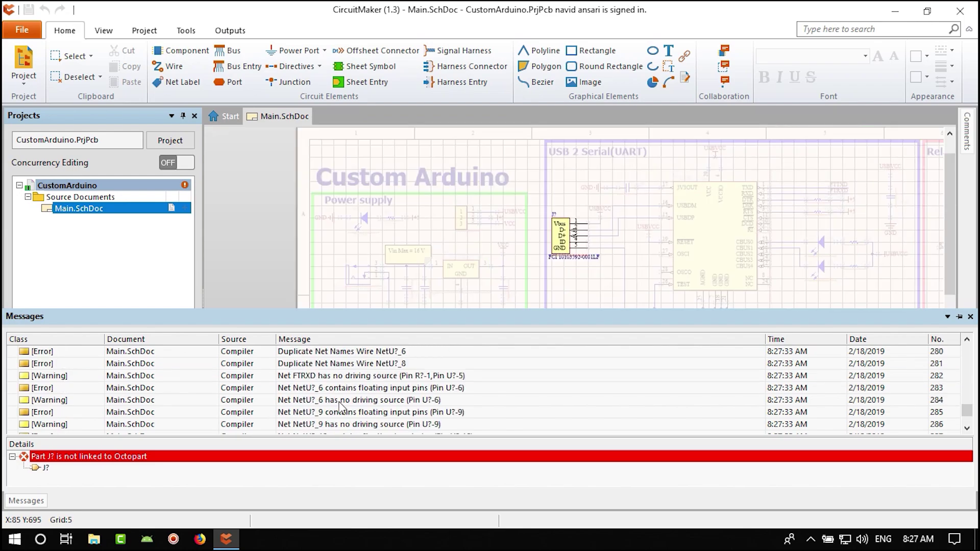
double_click(348, 389)
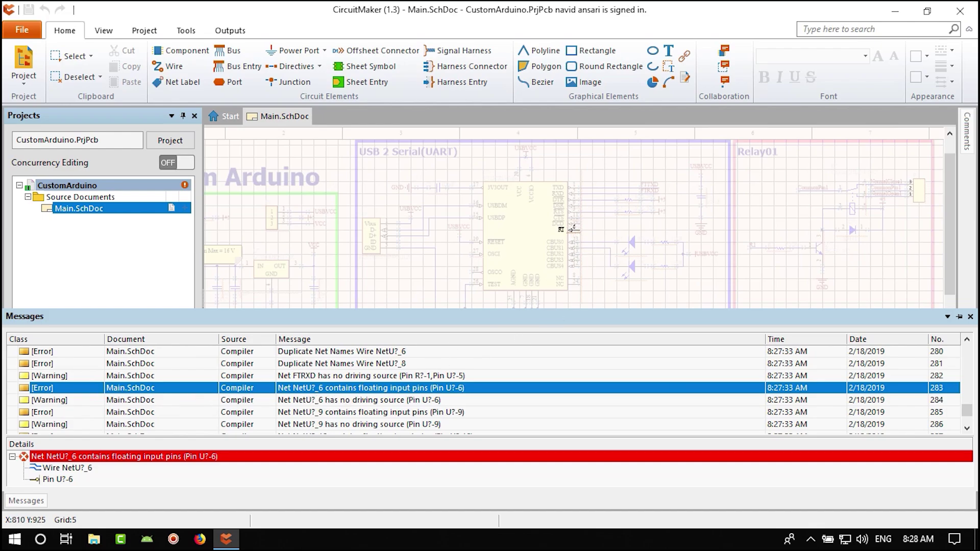
scroll(587, 238, "up", 5, "ctrl")
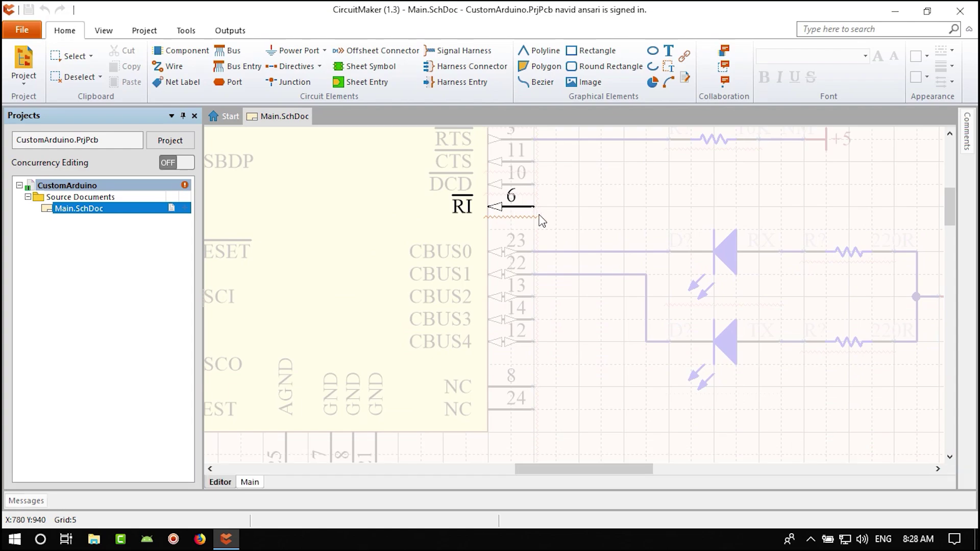
right_click_drag(562, 219, 542, 260)
scroll(498, 268, "up", 1, "ctrl")
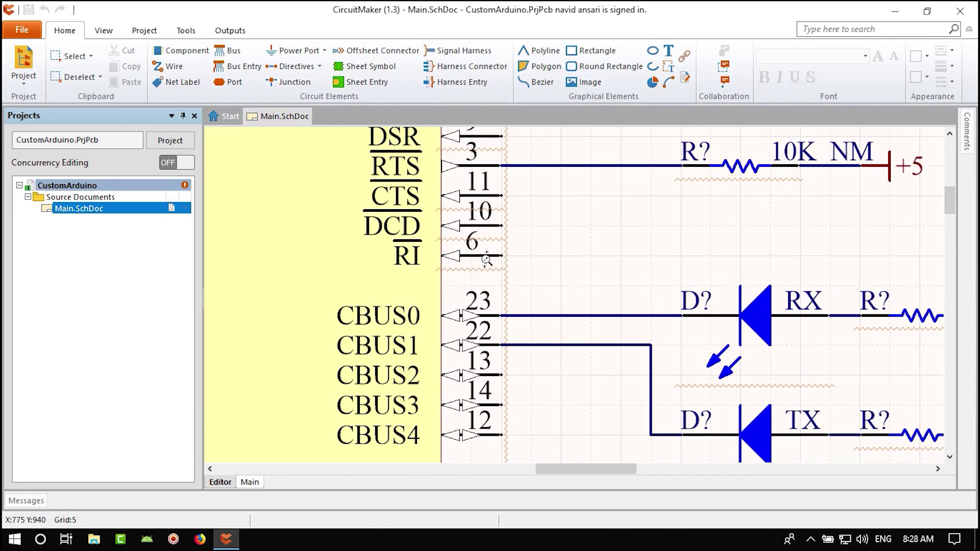
scroll(506, 281, "down", 3, "ctrl")
scroll(512, 292, "up", 1, "ctrl")
right_click_drag(512, 292, 507, 291)
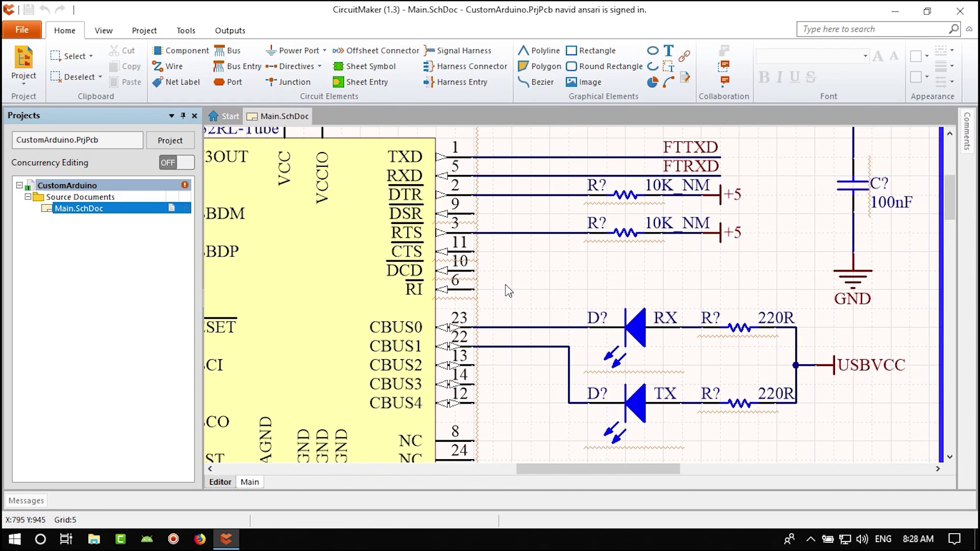
scroll(480, 276, "down", 1)
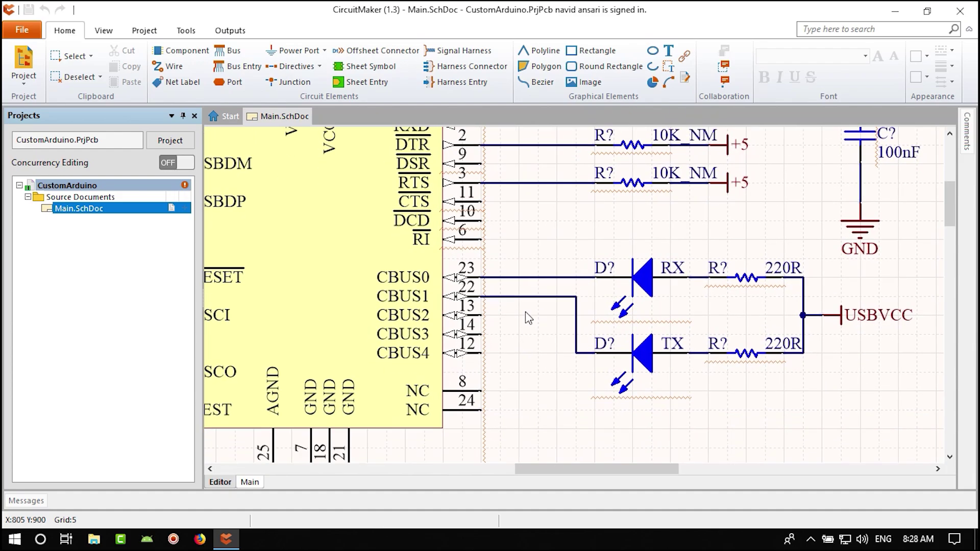
scroll(493, 302, "up", 1)
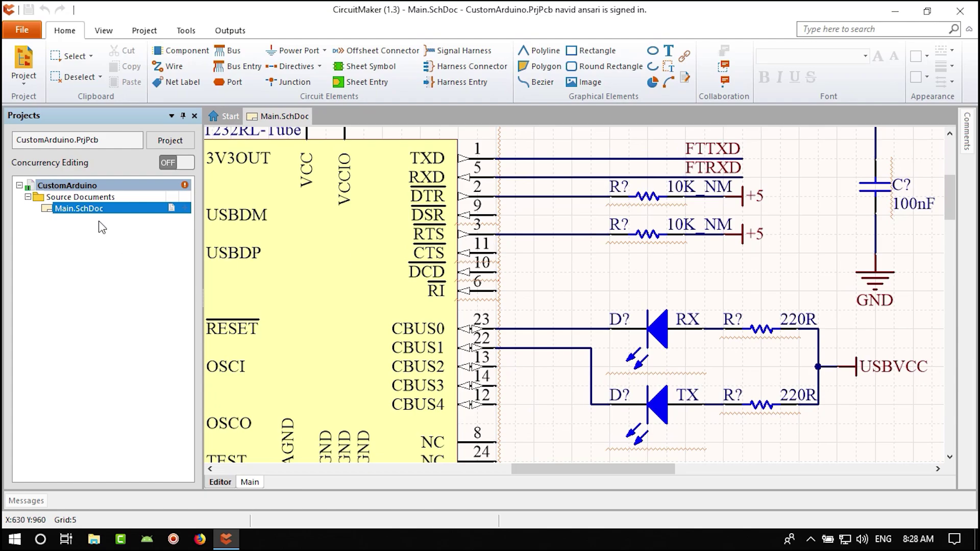
left_click(26, 501)
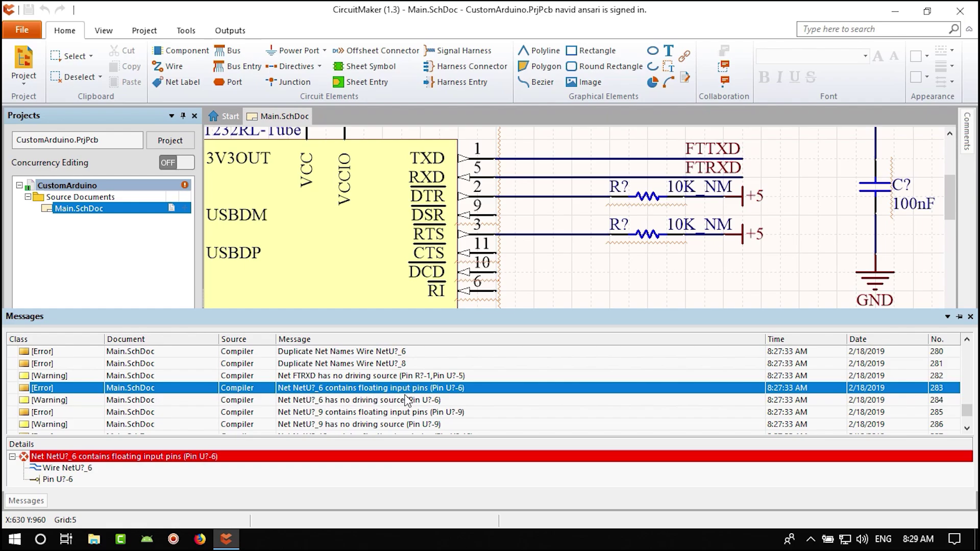
right_click_drag(501, 293, 498, 254)
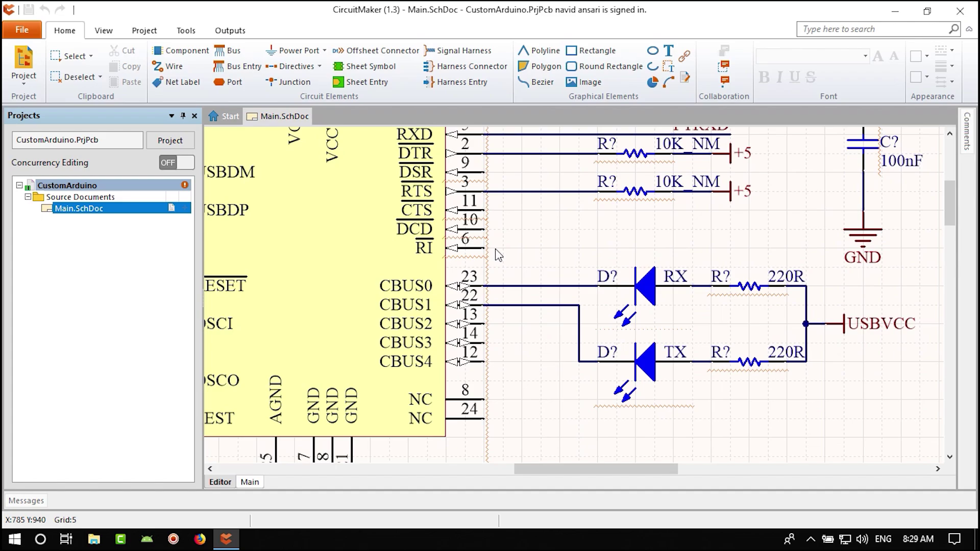
right_click_drag(499, 250, 515, 323)
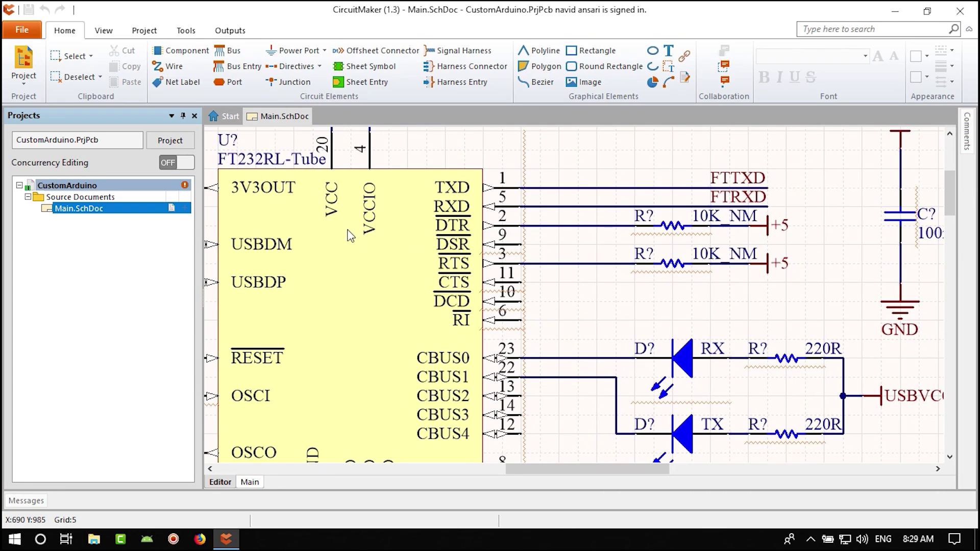
right_click_drag(385, 343, 389, 298)
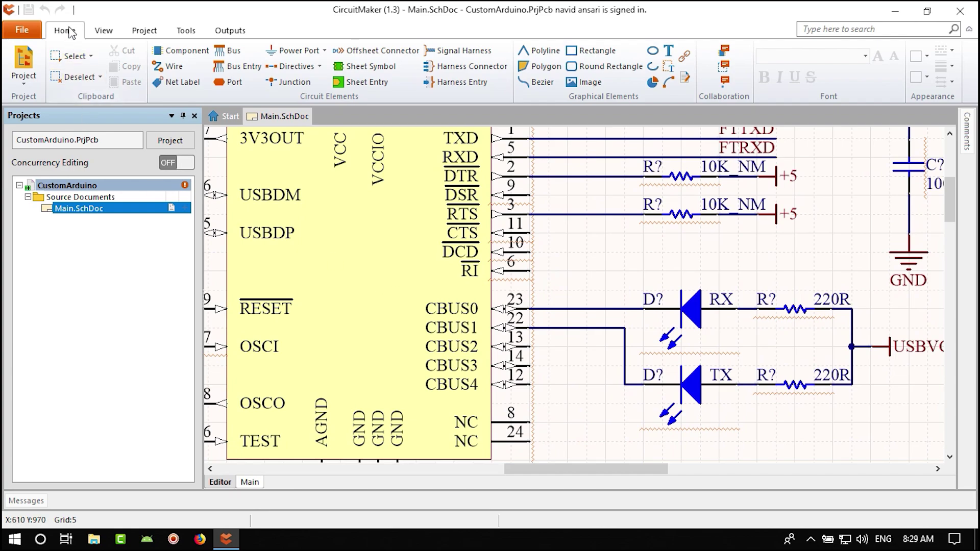
- Place Generic No ERC markers on FT232RL unused pins 11, 10, 6, 8, 24, 28 and 27
left_click(297, 67)
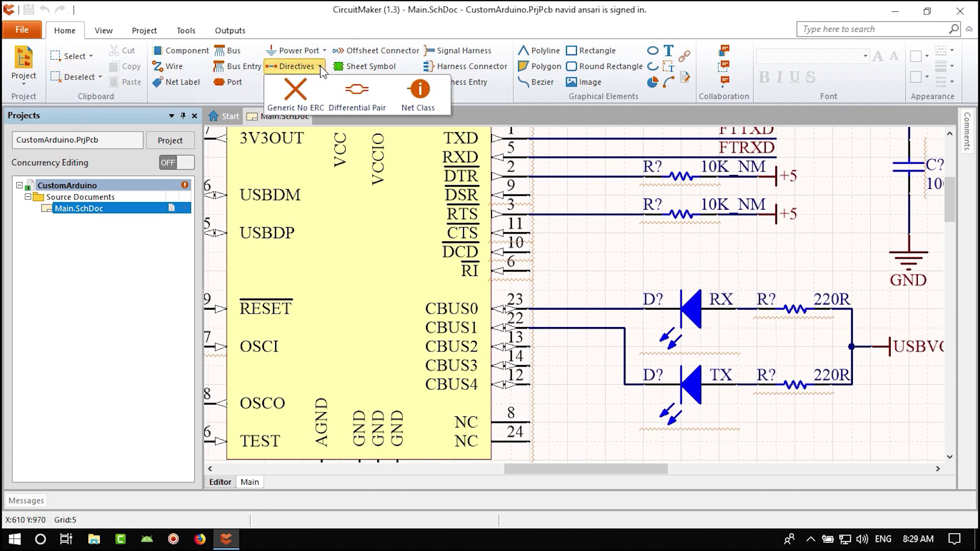
left_click(299, 90)
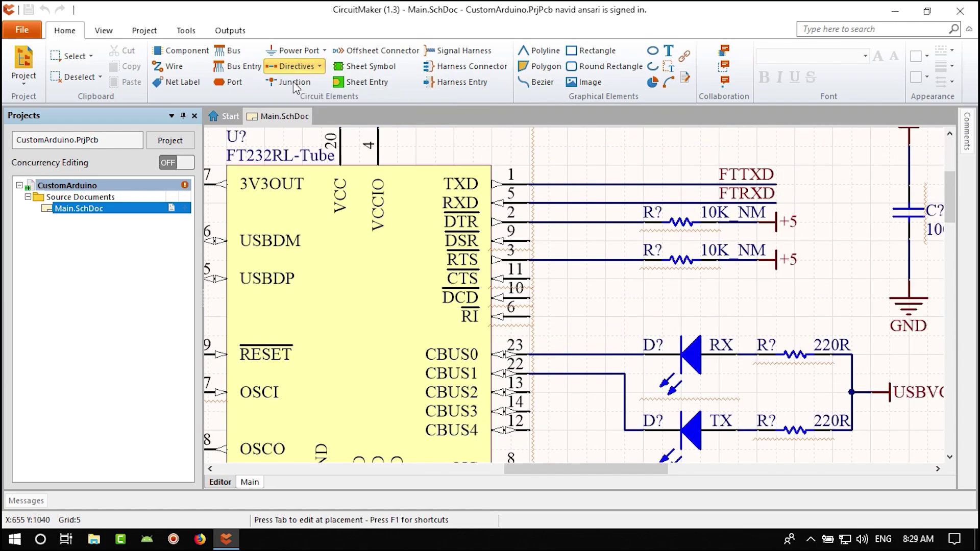
left_click(531, 278)
left_click(531, 298)
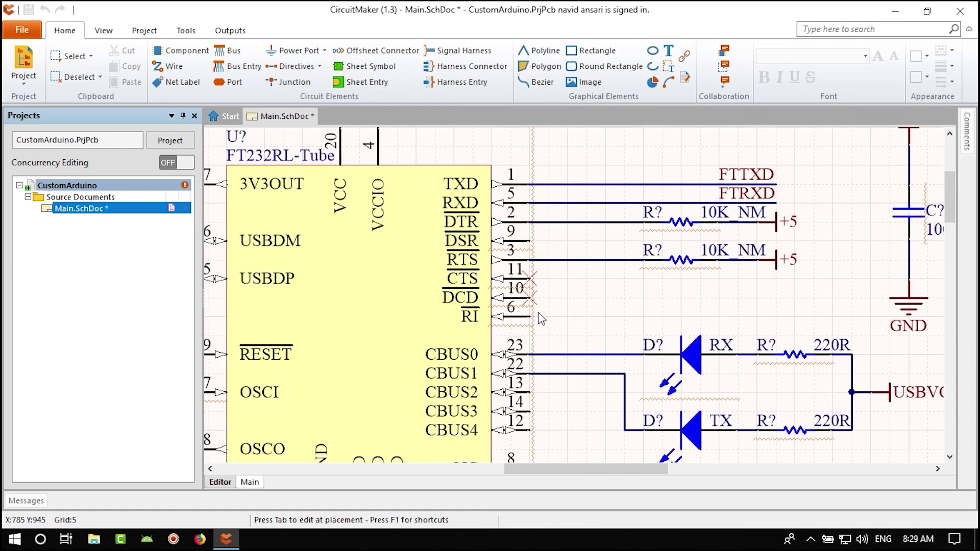
left_click(531, 317)
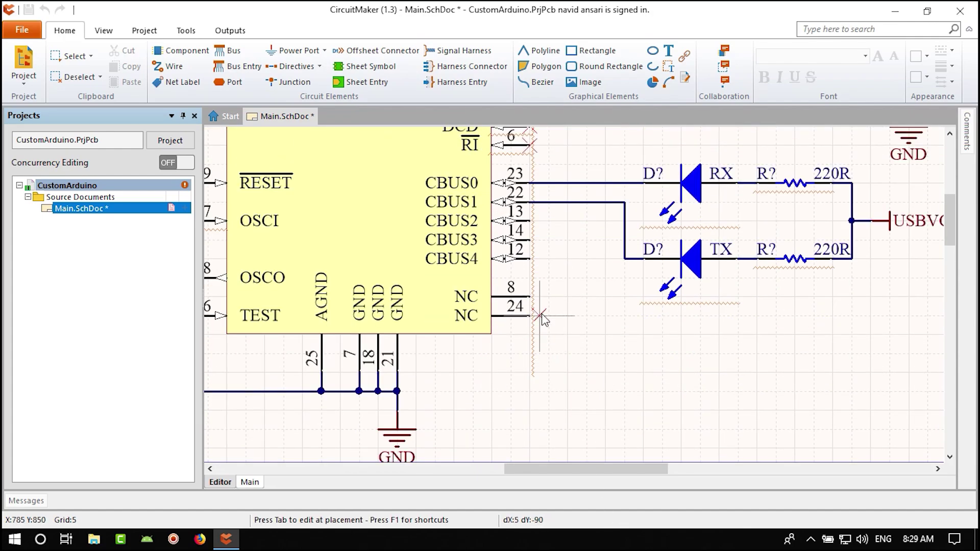
left_click(531, 297)
left_click(531, 316)
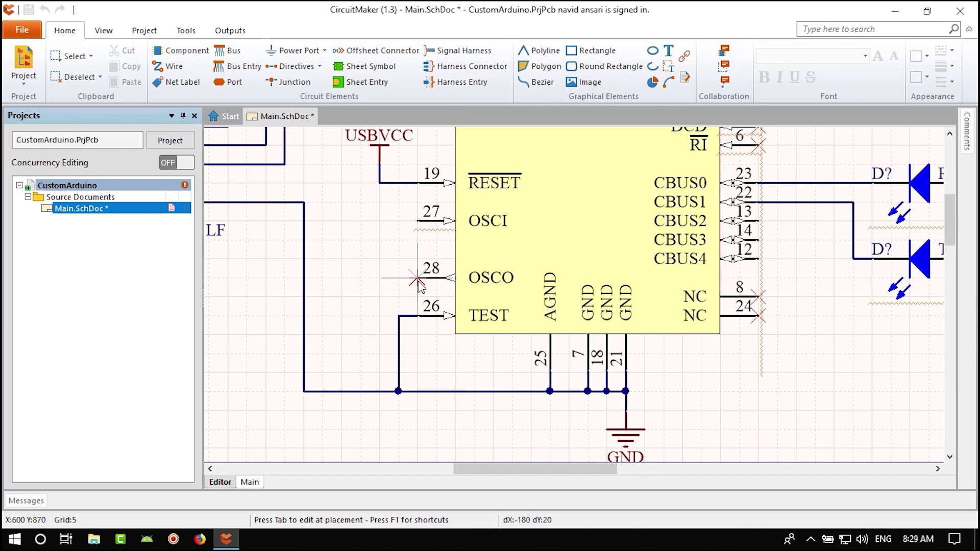
left_click(417, 278)
left_click(417, 221)
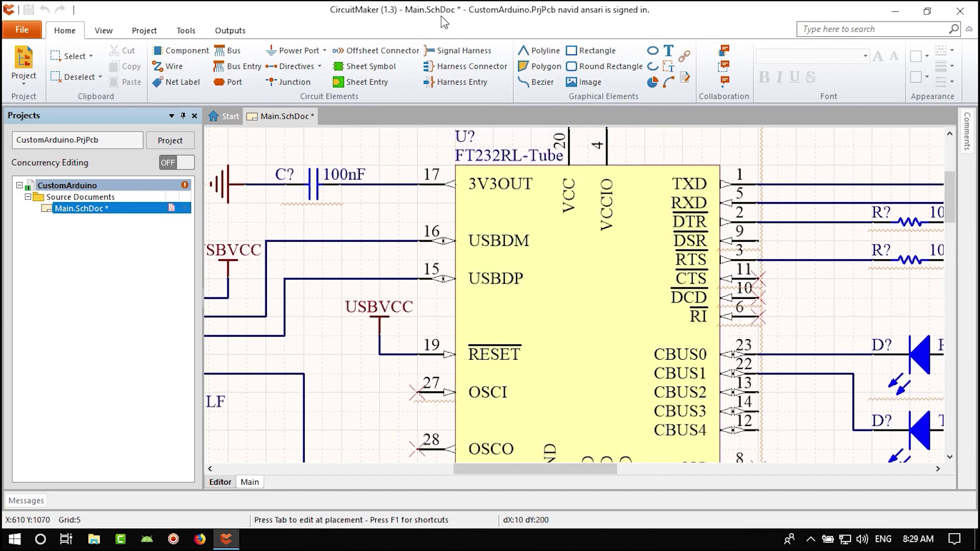
- Mark the Temp Sensor's NC pins 1, 2, 6, 7 and 8 with No ERC crosses
scroll(582, 250, "down", 4, "ctrl")
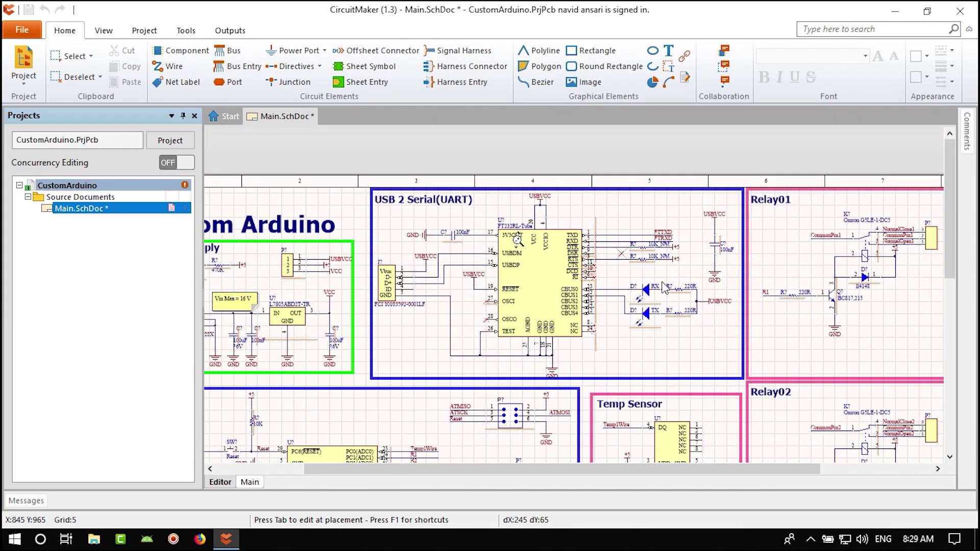
right_click_drag(720, 317, 696, 145)
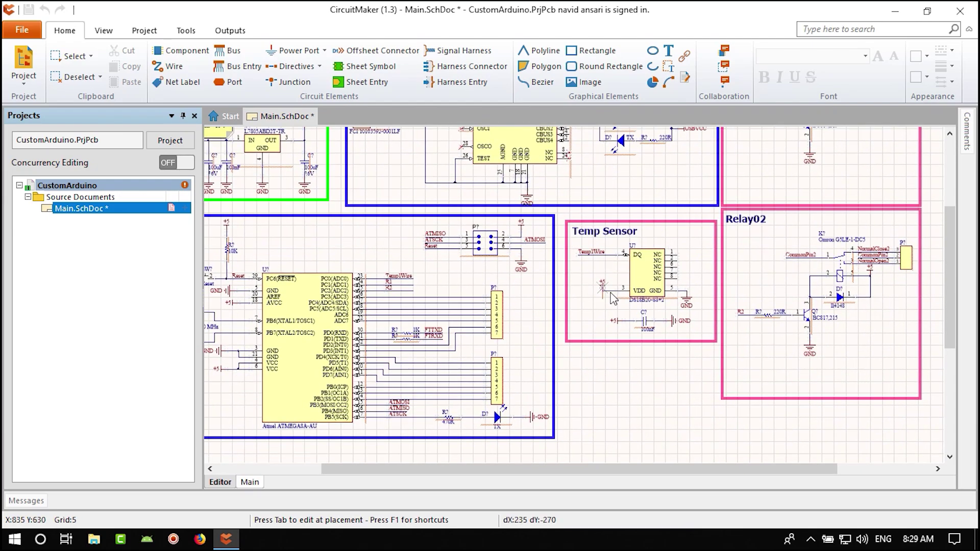
scroll(675, 255, "up", 6, "ctrl")
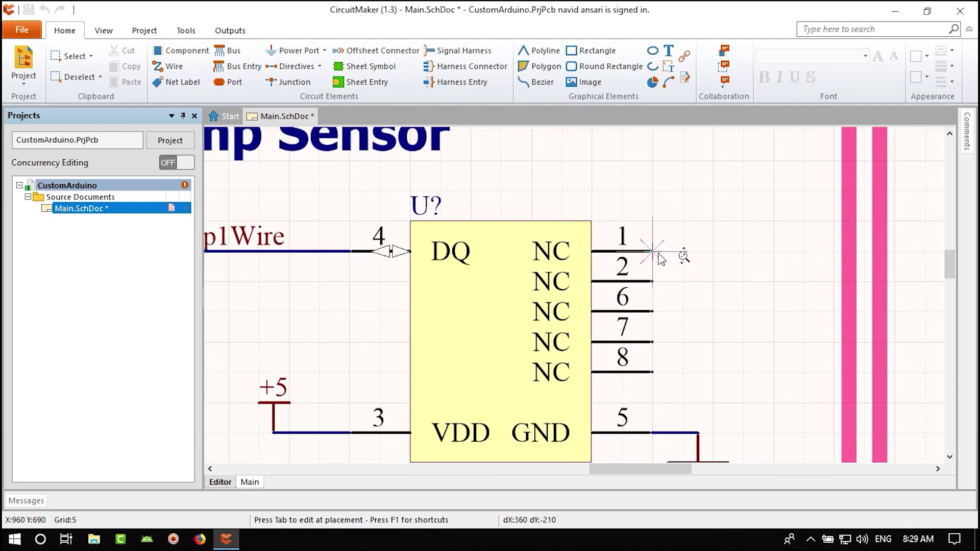
left_click(653, 252)
left_click(654, 281)
left_click(654, 312)
left_click(653, 342)
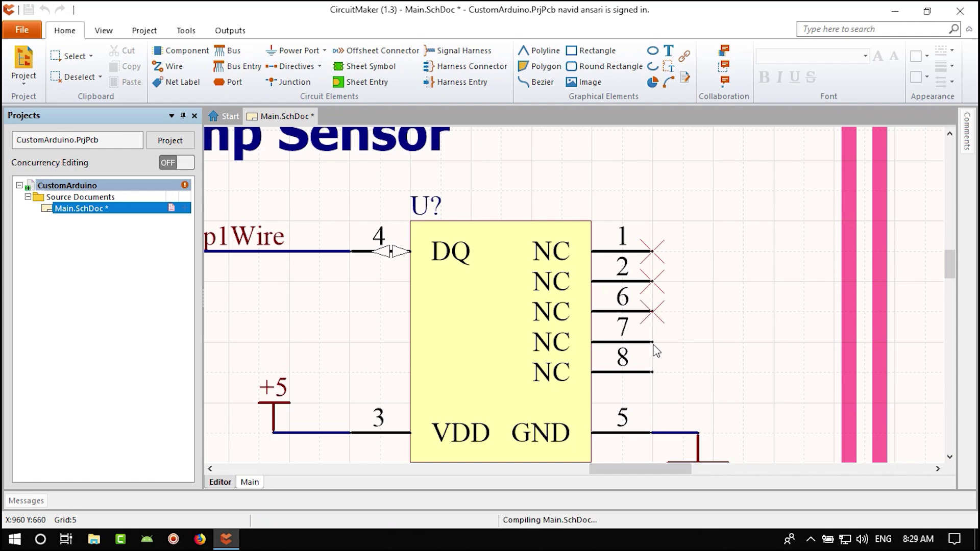
left_click(653, 372)
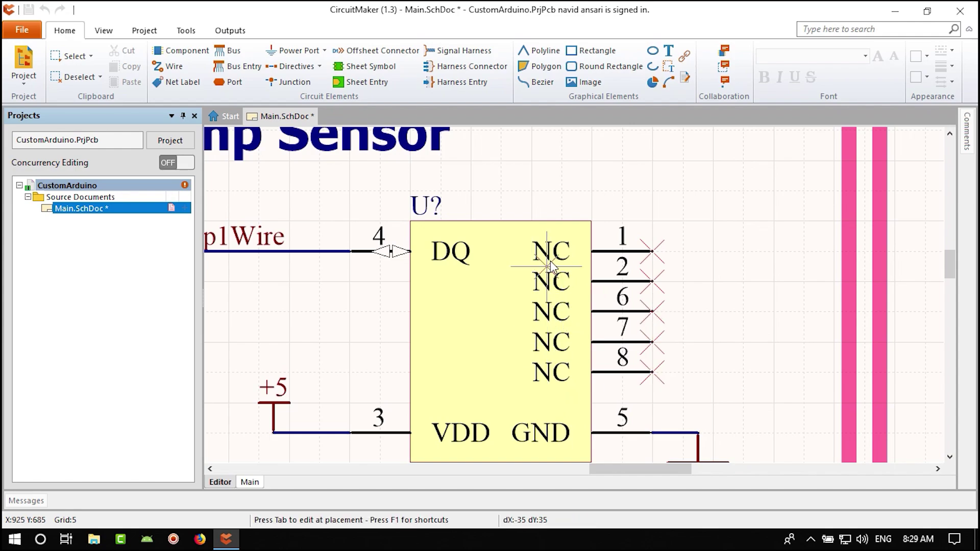
scroll(500, 276, "down", 4, "ctrl")
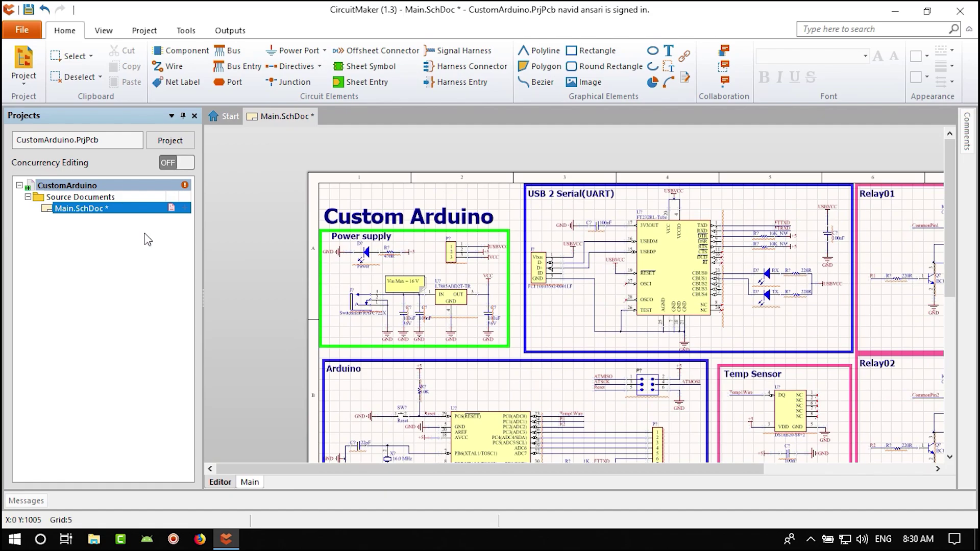
- Save and compile the project, then jump to the floating-input error on pin U?-9
key("ctrl+s")
right_click(86, 187)
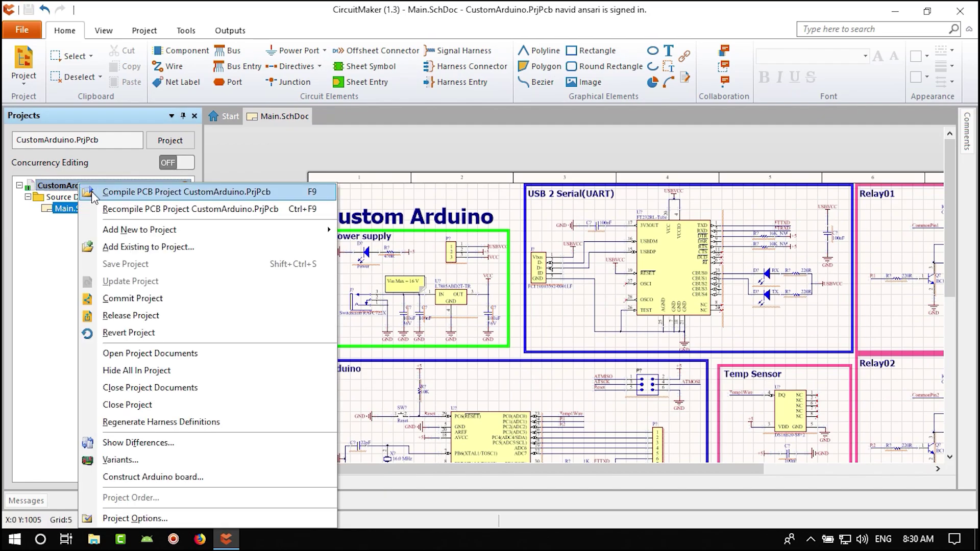
left_click(163, 192)
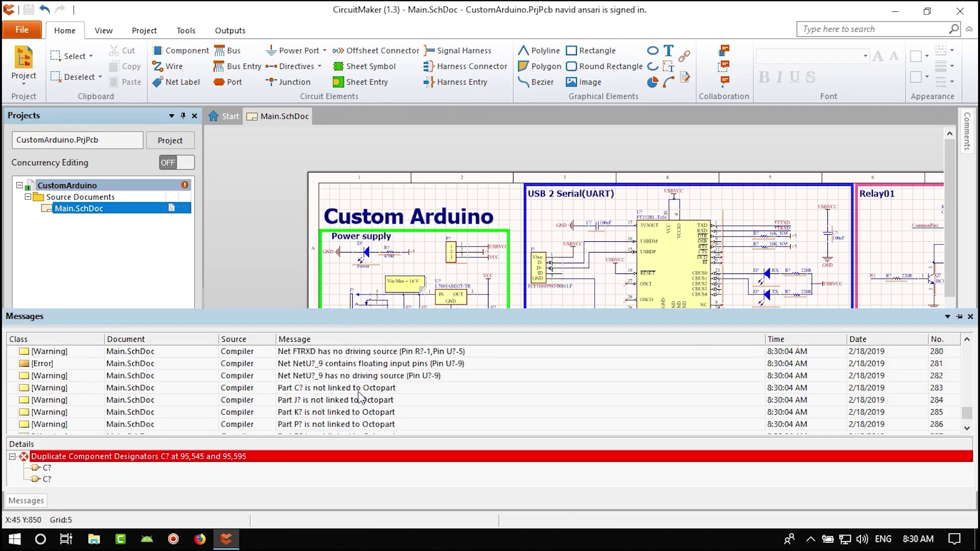
double_click(394, 364)
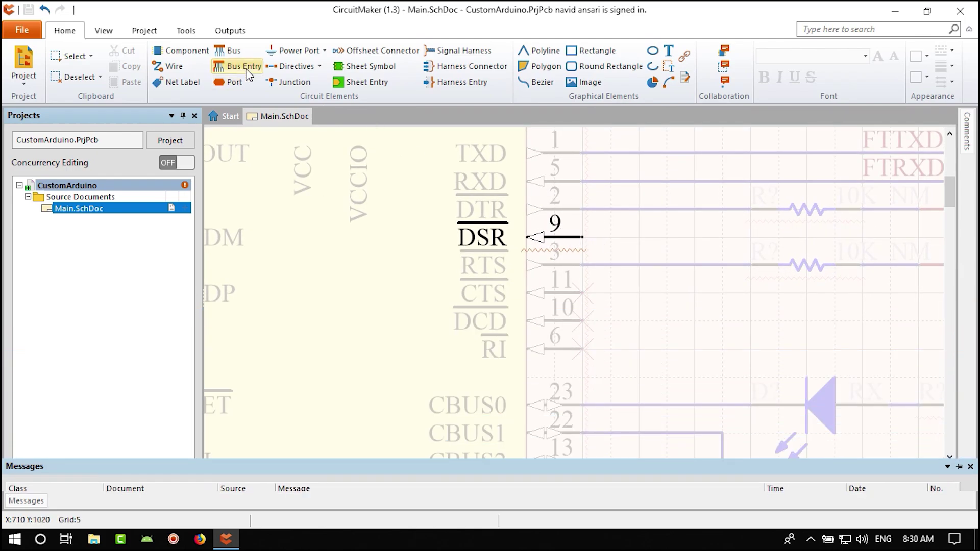
- Place a No ERC marker on the FT232RL's DSR pin 9 and save the schematic
left_click(309, 65)
left_click(289, 97)
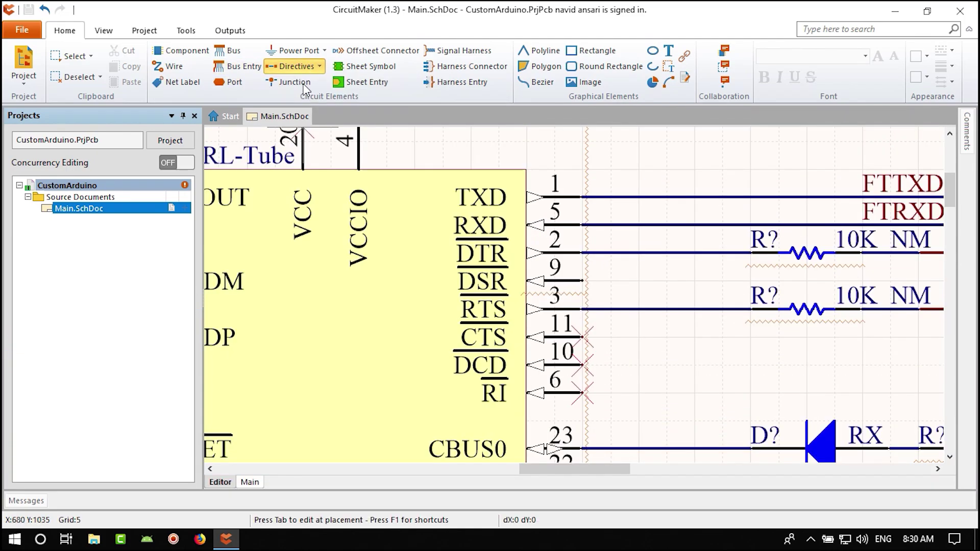
left_click(586, 284)
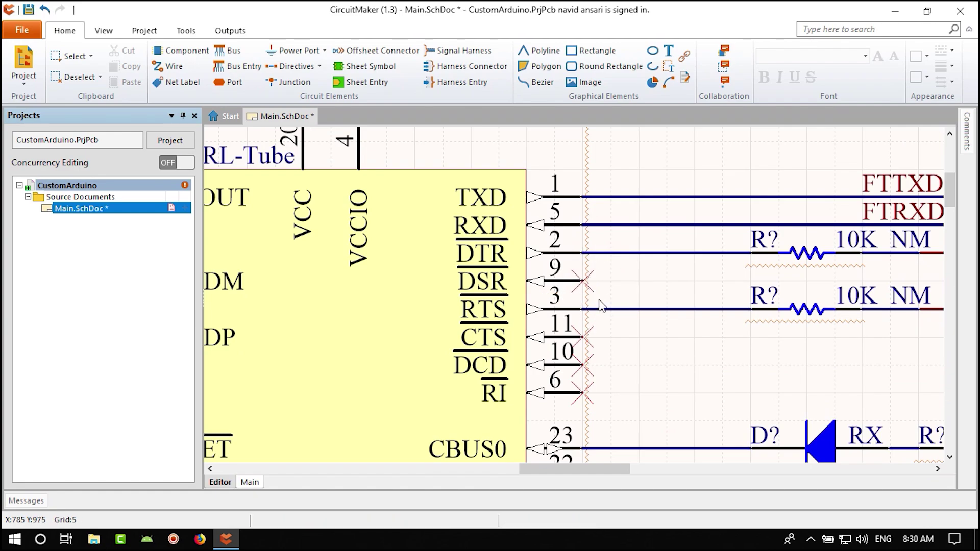
right_click(78, 192)
left_click(47, 261)
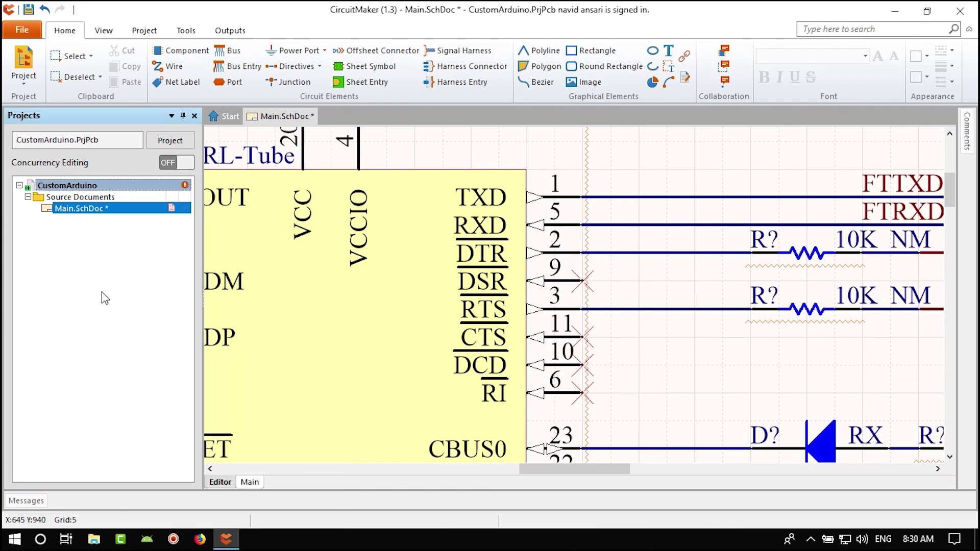
scroll(302, 301, "down", 2)
key("ctrl+s")
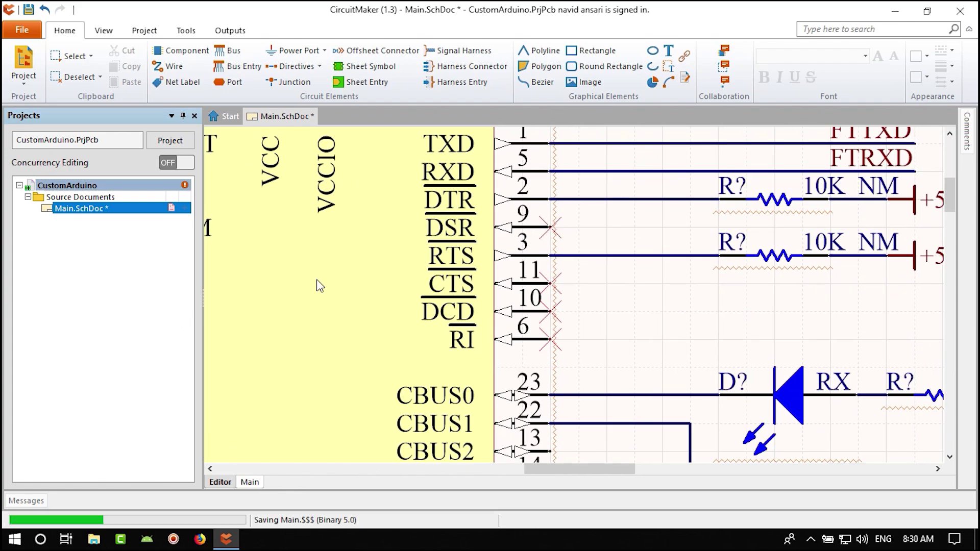
right_click(76, 186)
left_click(122, 190)
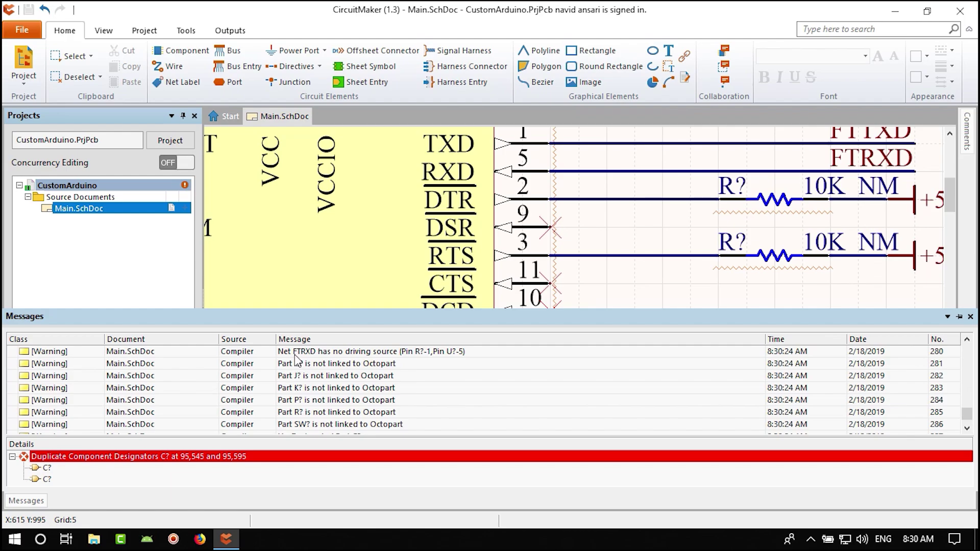
left_click(295, 356)
scroll(327, 398, "up", 2)
scroll(343, 423, "up", 8)
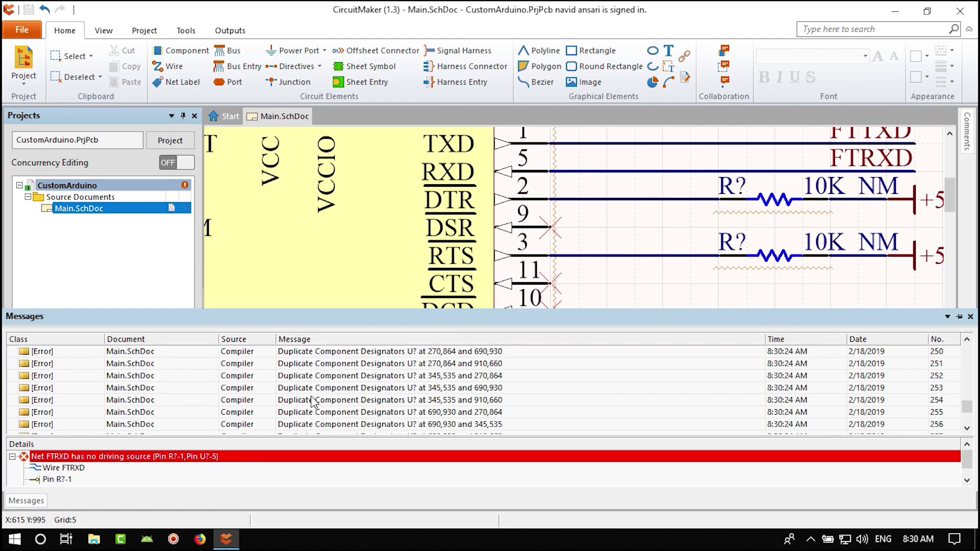
scroll(411, 393, "down", 7)
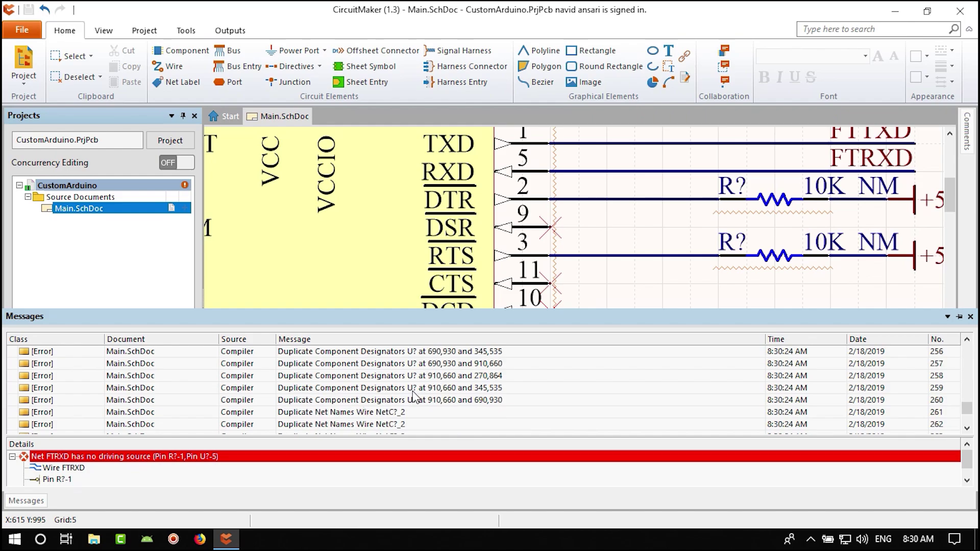
scroll(411, 392, "down", 3)
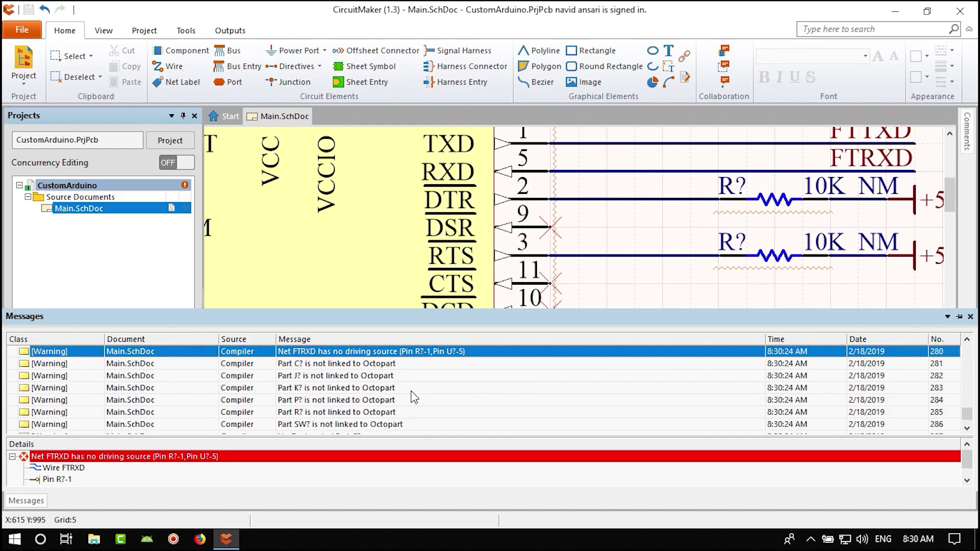
left_click(39, 503)
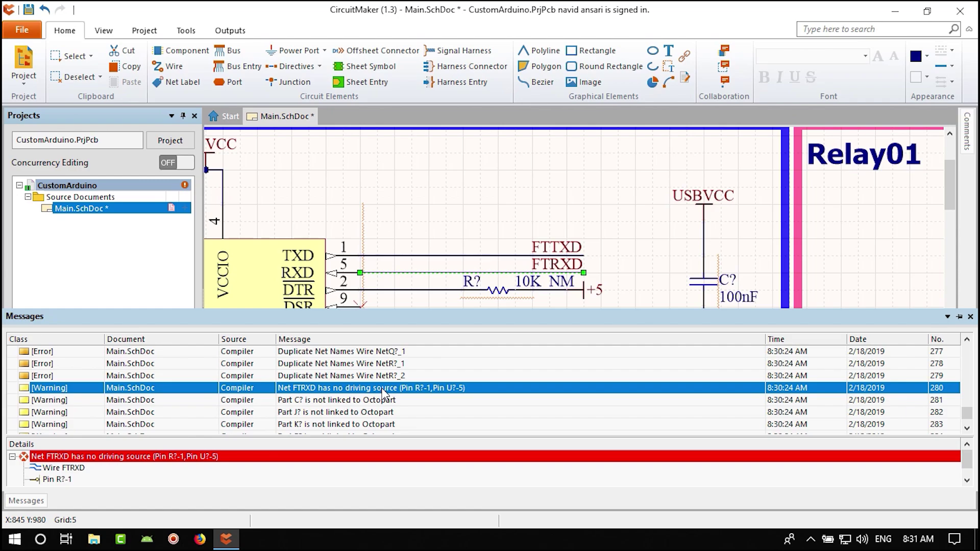
right_click_drag(316, 305, 386, 239)
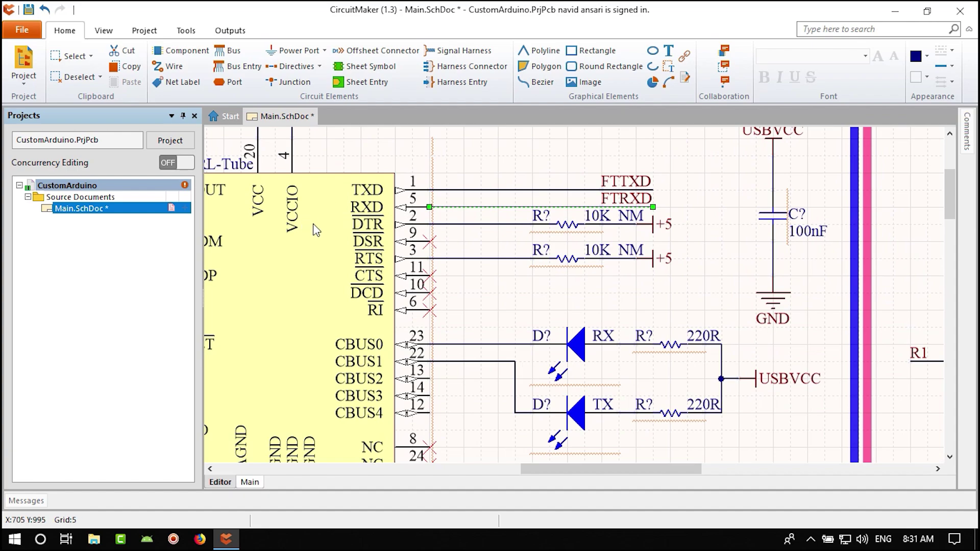
right_click_drag(302, 270, 334, 282)
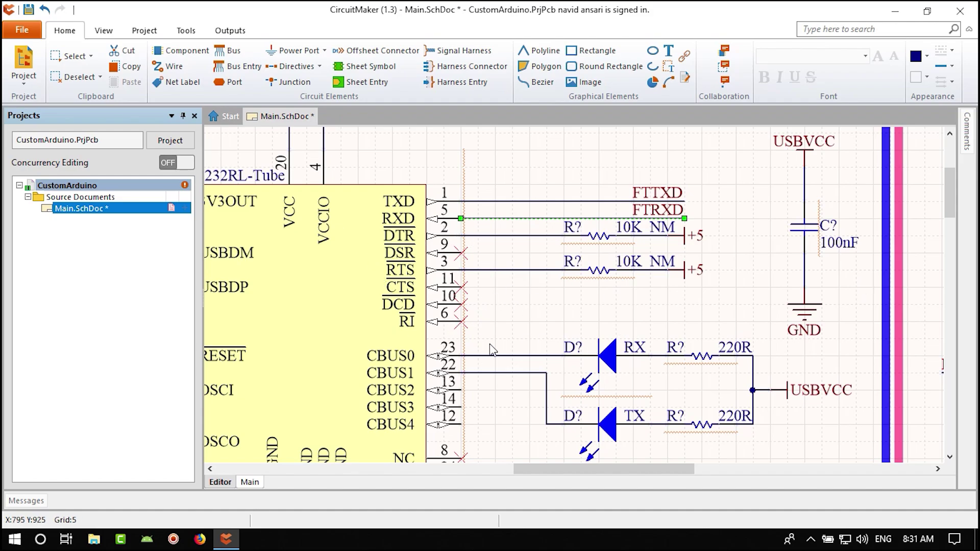
scroll(493, 350, "down", 1, "ctrl")
scroll(492, 350, "up", 1, "ctrl")
left_click(554, 331)
scroll(497, 344, "down", 2, "ctrl")
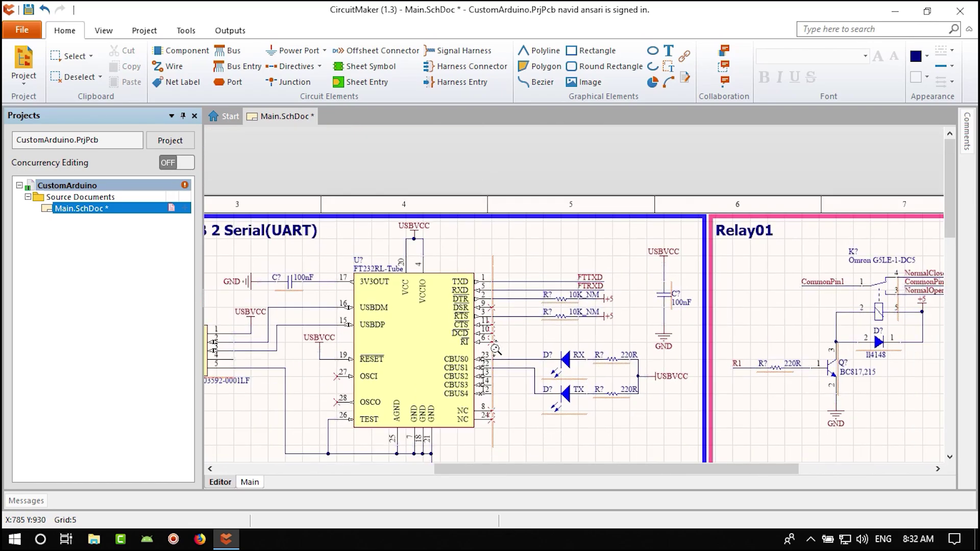
scroll(420, 426, "down", 2)
scroll(420, 426, "up", 1, "ctrl")
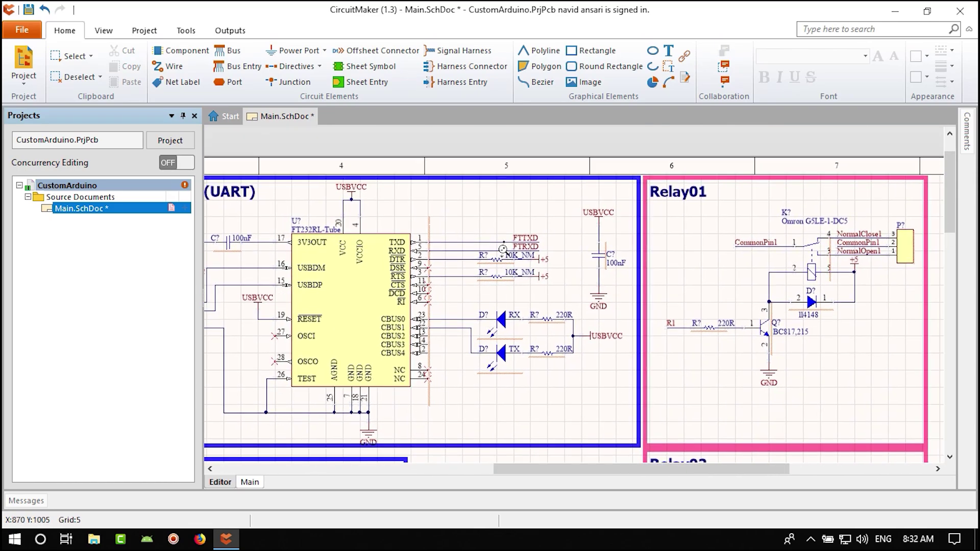
scroll(468, 259, "up", 3, "ctrl")
scroll(466, 274, "down", 3, "ctrl")
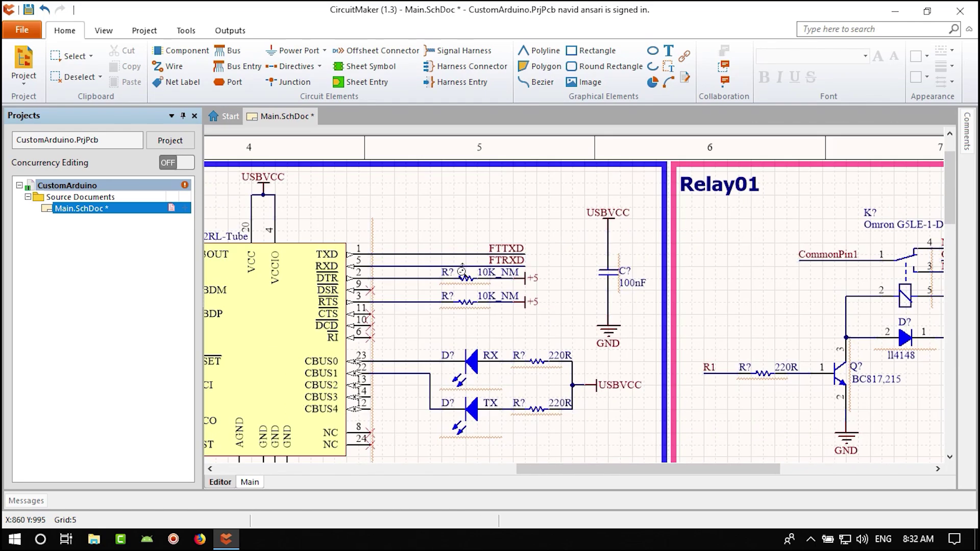
- Underline the FTRXD net to trace its connections
left_click(187, 32)
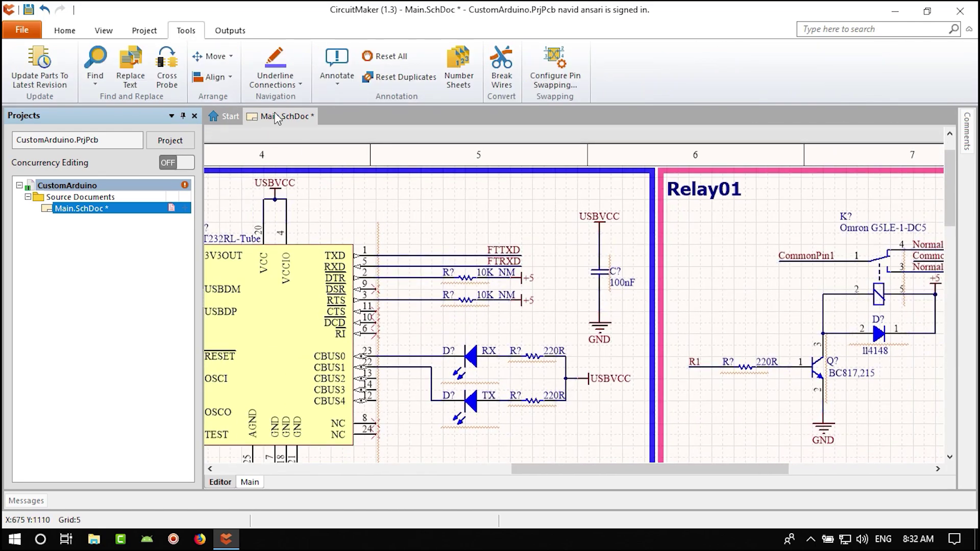
left_click(302, 84)
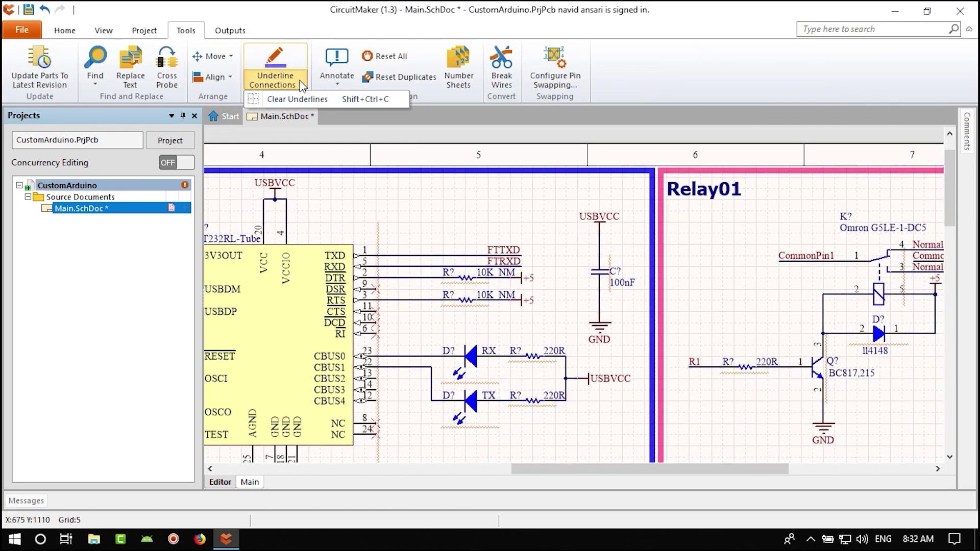
left_click(278, 60)
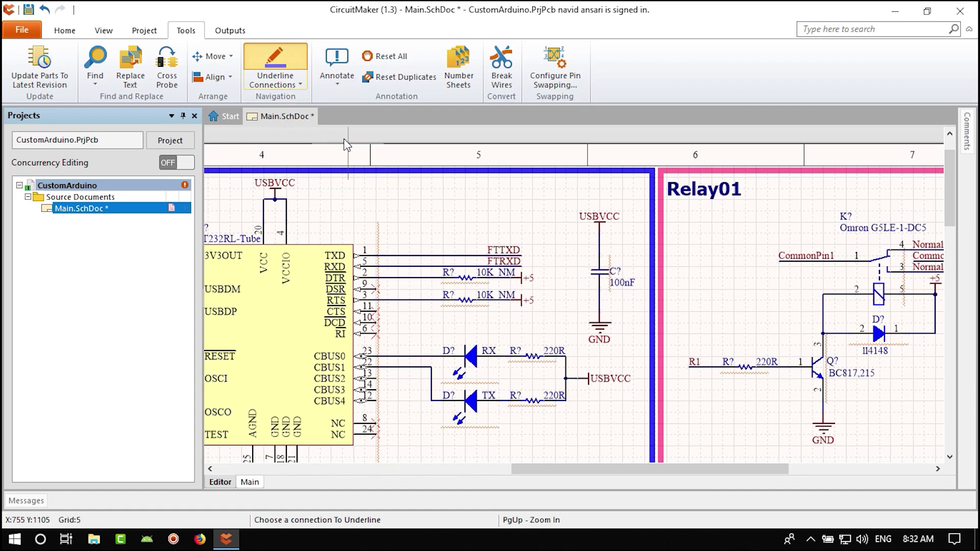
left_click(491, 268)
key("Escape")
- Underline the FTTXD net to trace its connections
scroll(506, 337, "down", 3, "ctrl")
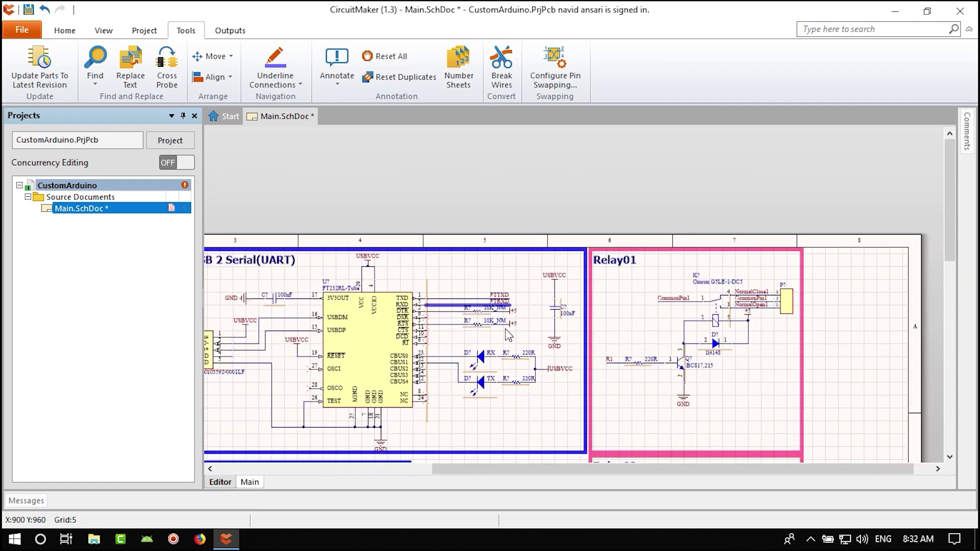
scroll(507, 334, "up", 3, "ctrl")
scroll(484, 400, "down", 3, "ctrl")
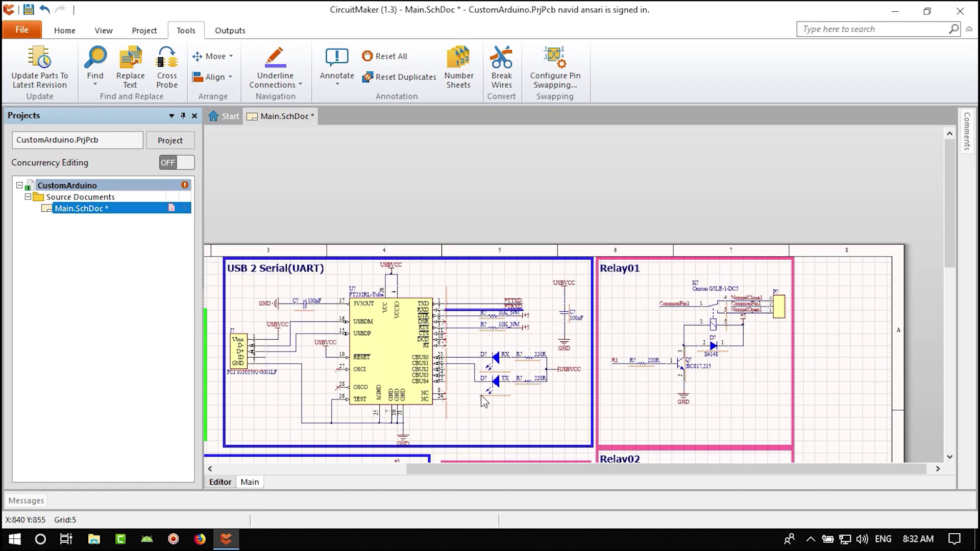
scroll(483, 401, "up", 2, "ctrl")
scroll(464, 325, "up", 3, "ctrl")
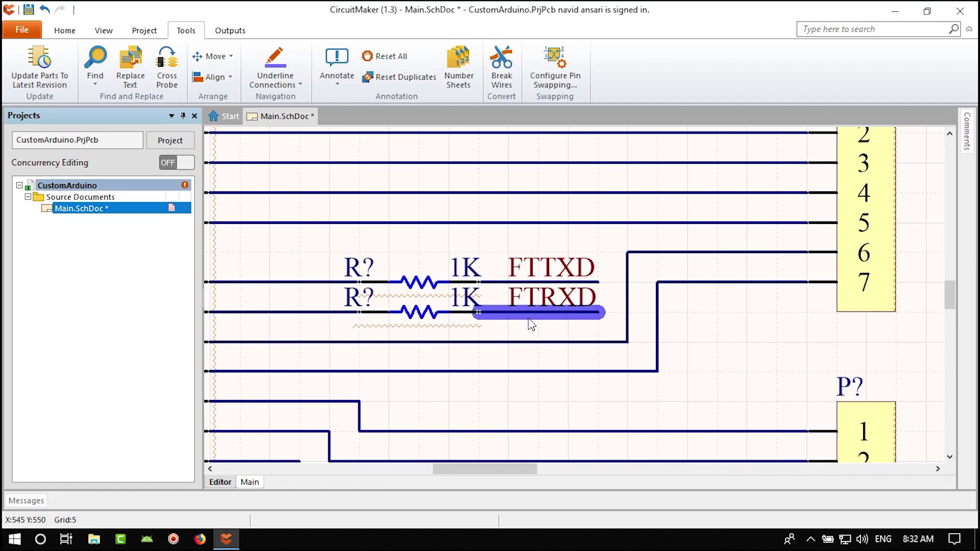
scroll(531, 325, "down", 2, "ctrl")
scroll(531, 326, "down", 3, "ctrl")
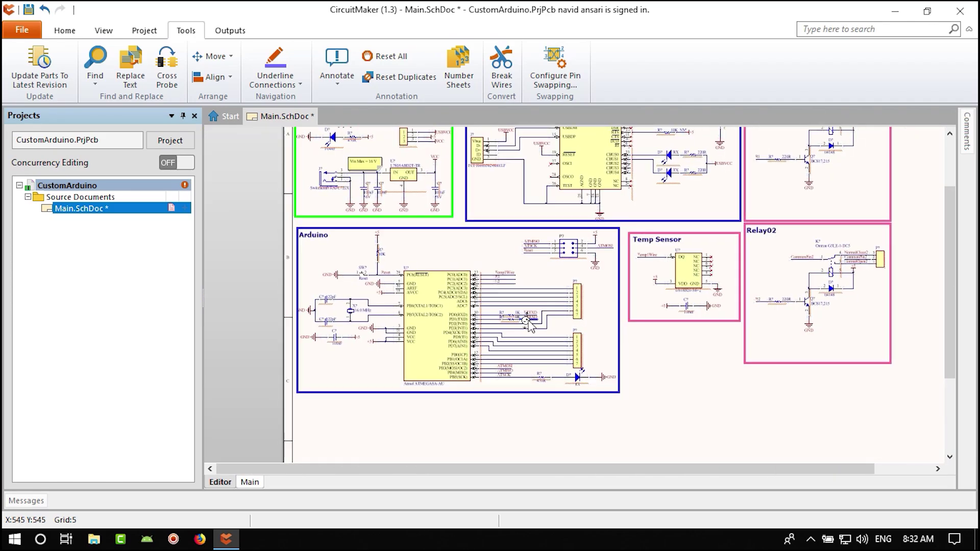
scroll(528, 325, "down", 1, "ctrl")
scroll(528, 261, "up", 1, "ctrl")
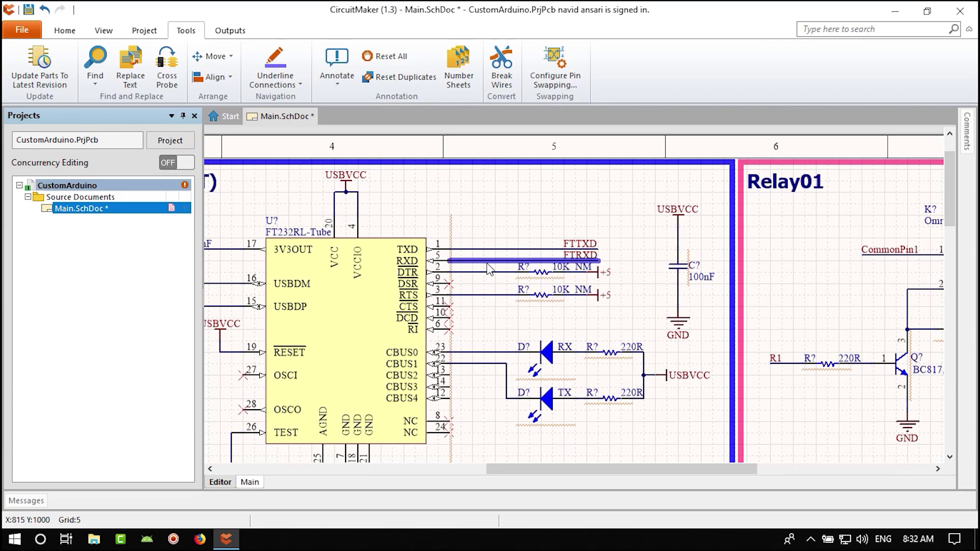
scroll(488, 264, "up", 2, "ctrl")
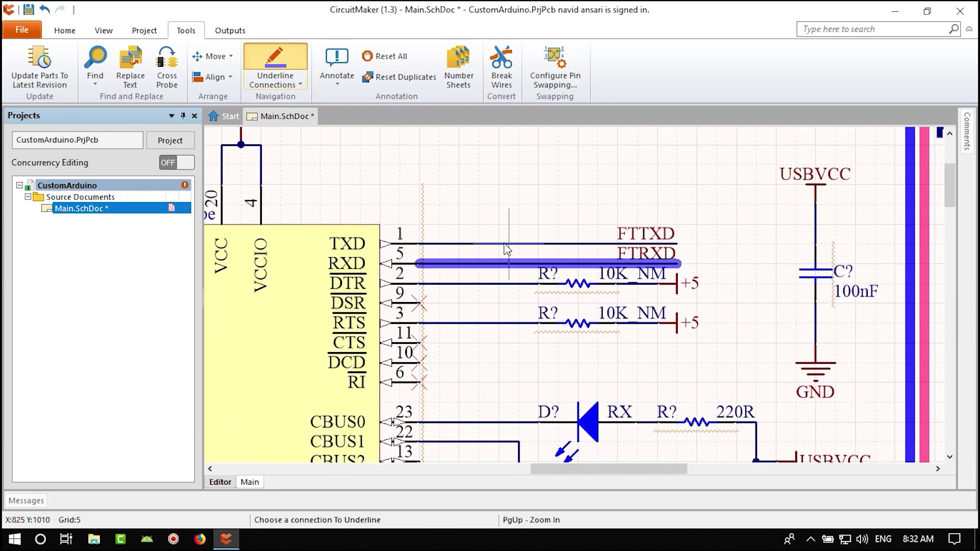
left_click(483, 244)
- Clear all connection underlines and pan to the Custom Arduino title and sheet border
scroll(482, 244, "down", 5, "ctrl")
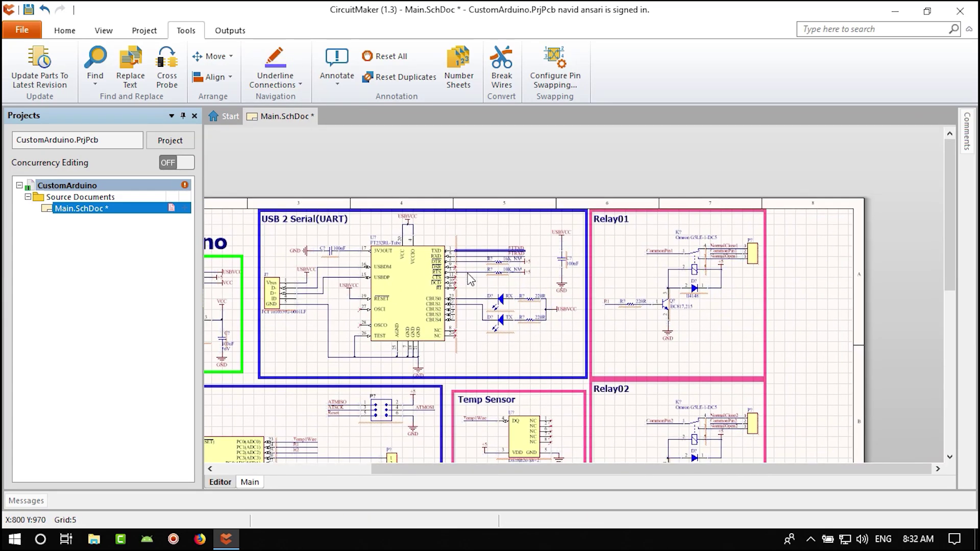
scroll(450, 345, "down", 3)
scroll(451, 345, "left", 2)
scroll(444, 339, "up", 4, "ctrl")
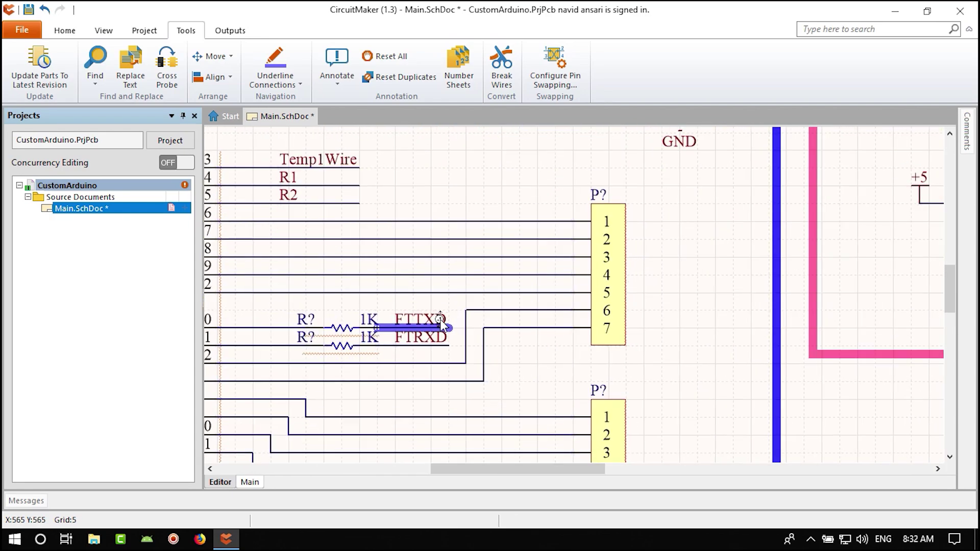
scroll(424, 332, "down", 4, "ctrl")
right_click_drag(502, 290, 382, 461)
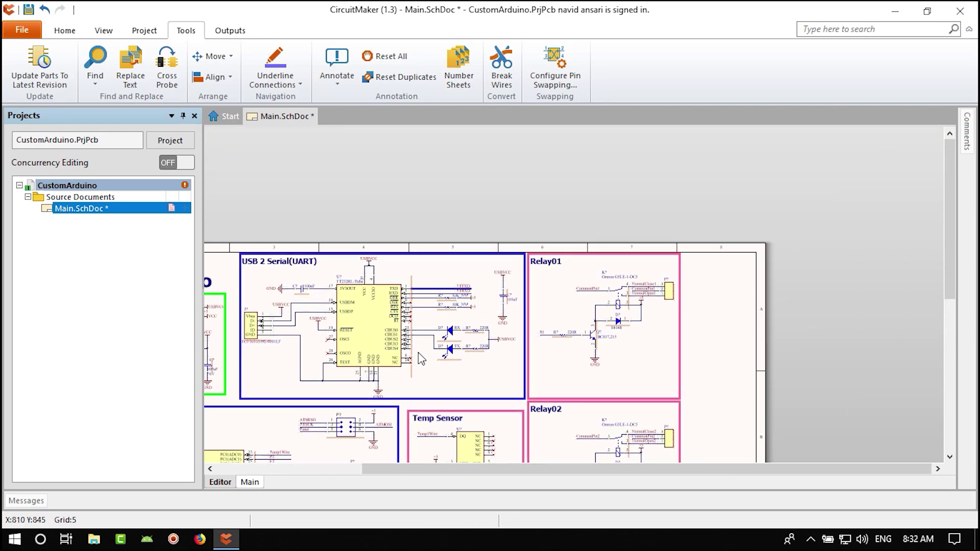
left_click(302, 84)
right_click_drag(427, 313, 478, 244)
left_click(300, 84)
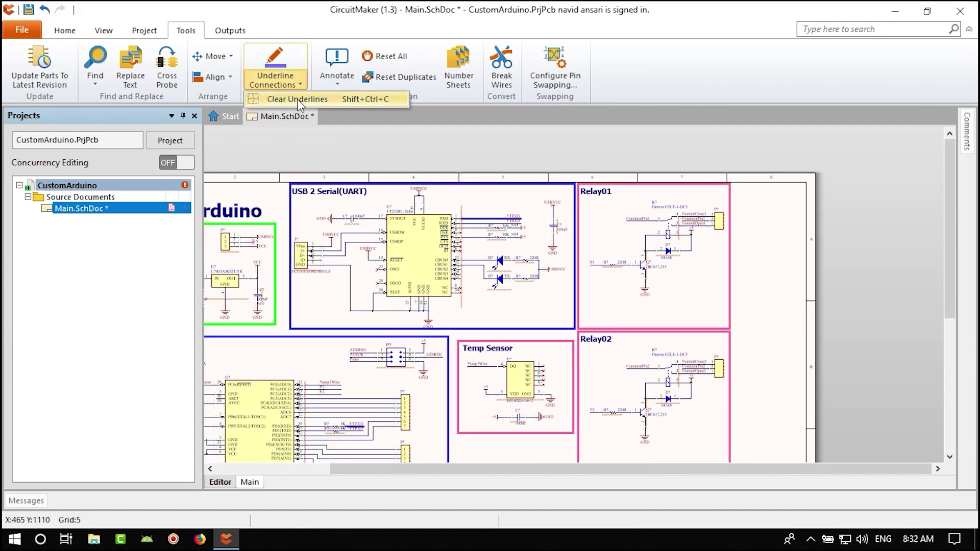
left_click(306, 99)
right_click_drag(288, 259, 368, 255)
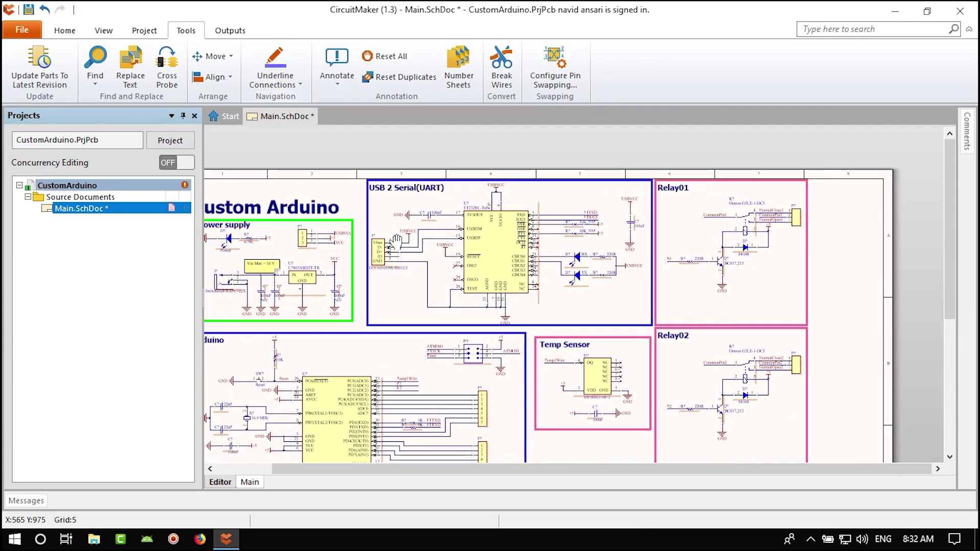
right_click_drag(294, 295, 380, 298)
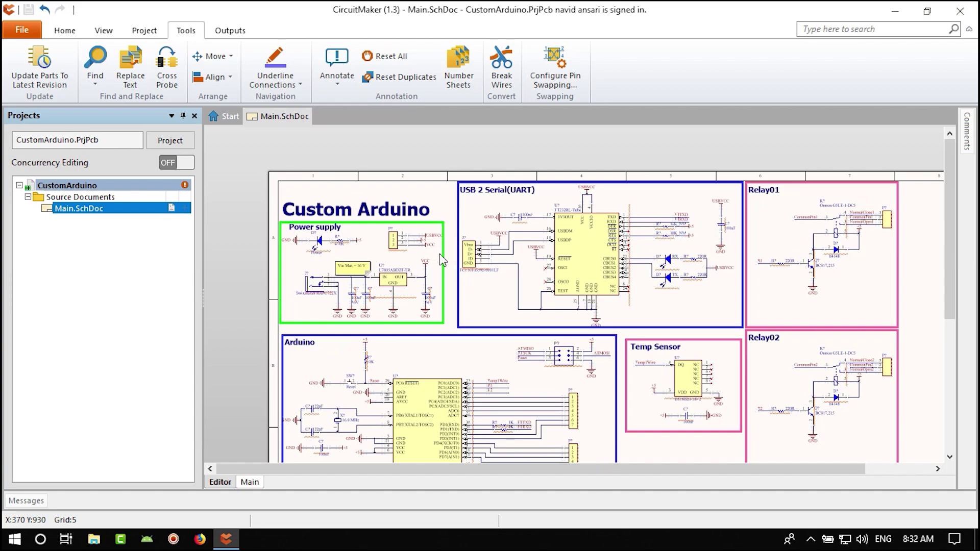
- Review the proposed designator changes in Annotate Schematics and close without applying them
left_click(336, 86)
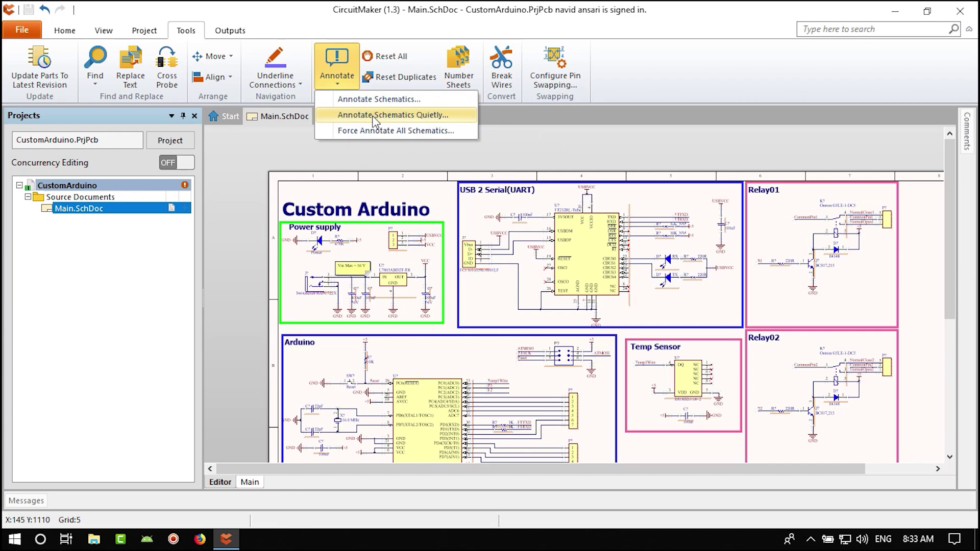
left_click(361, 101)
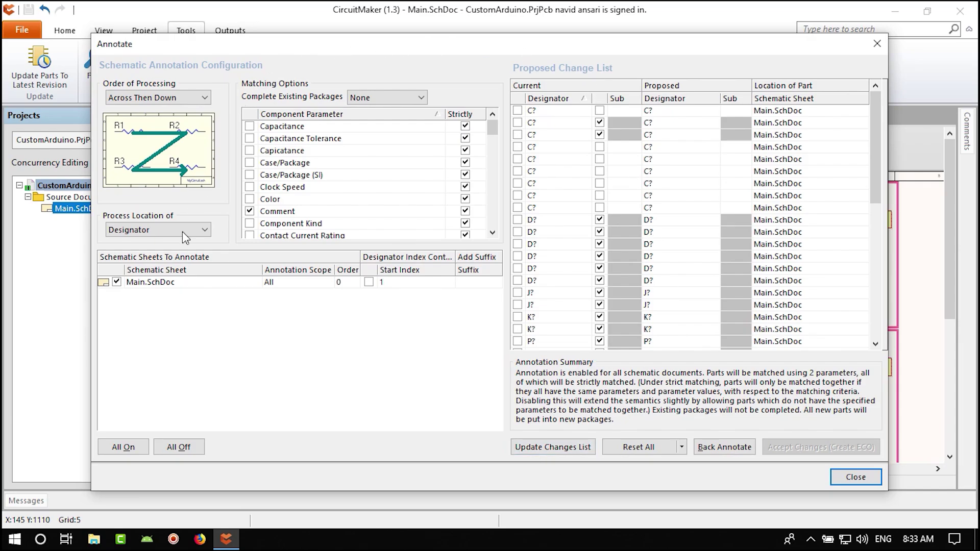
left_click(856, 477)
left_click(338, 82)
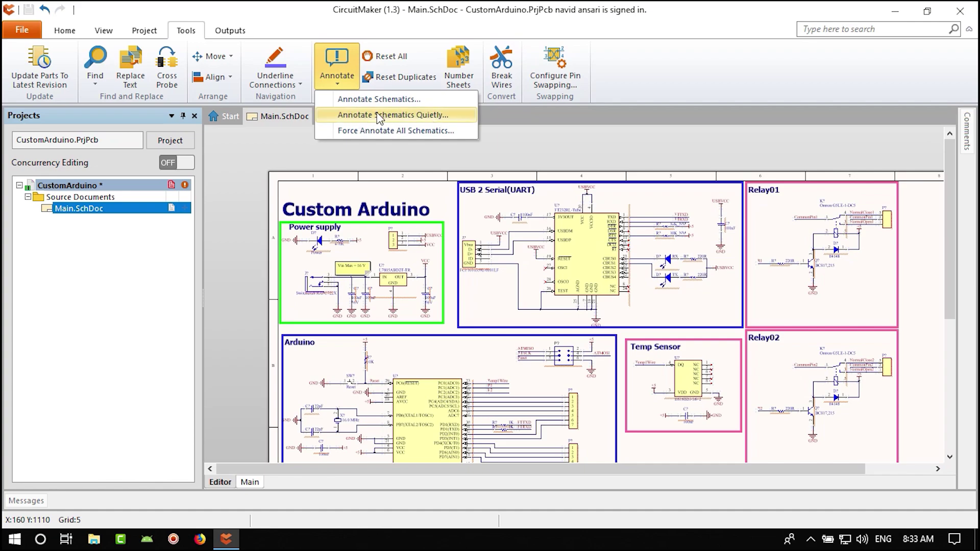
- Quick-annotate all parts, accepting the 44 designator updates, and save the schematic
left_click(403, 115)
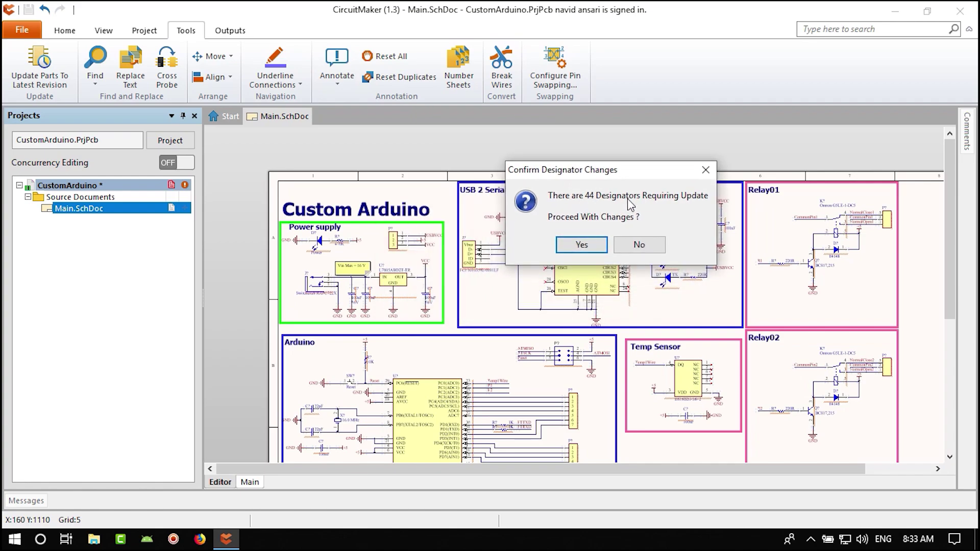
left_click(582, 247)
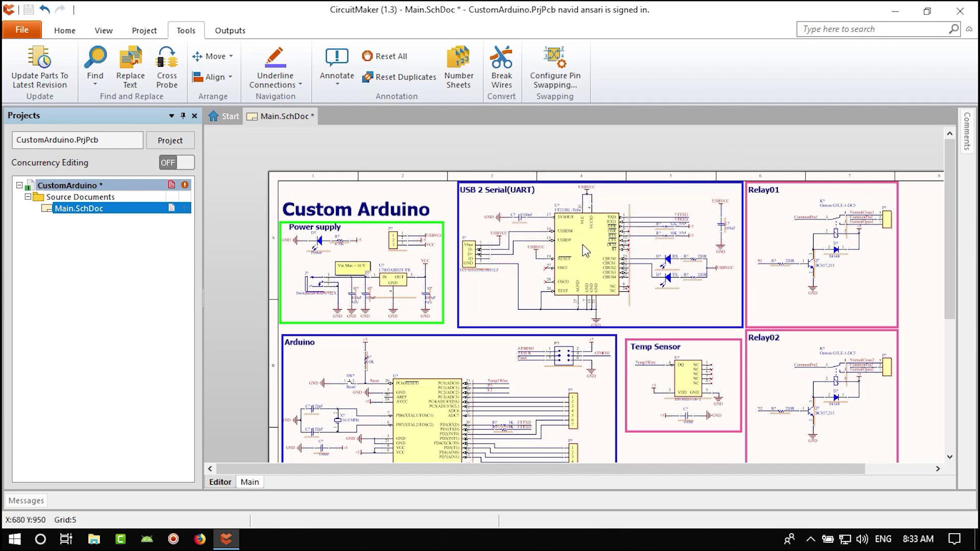
scroll(518, 291, "up", 3, "ctrl")
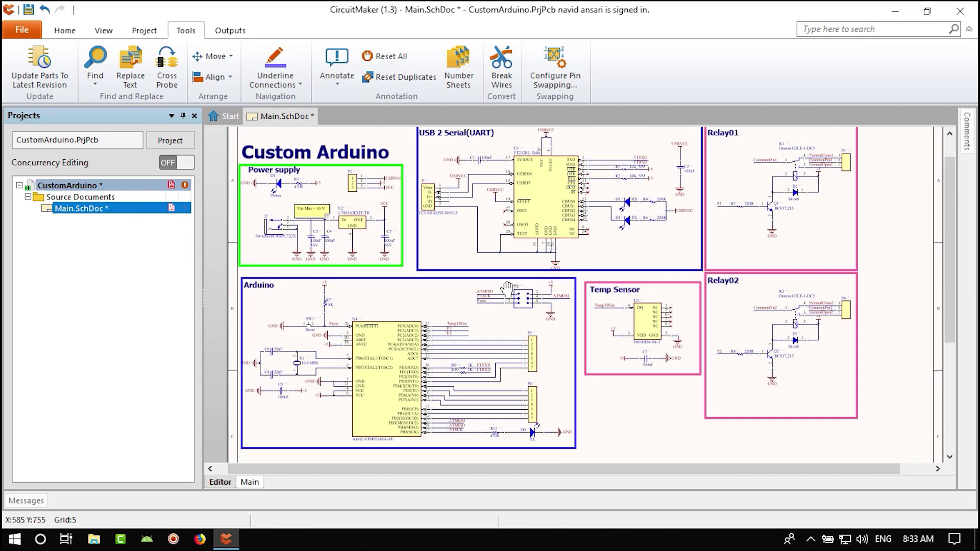
scroll(493, 159, "up", 4, "ctrl")
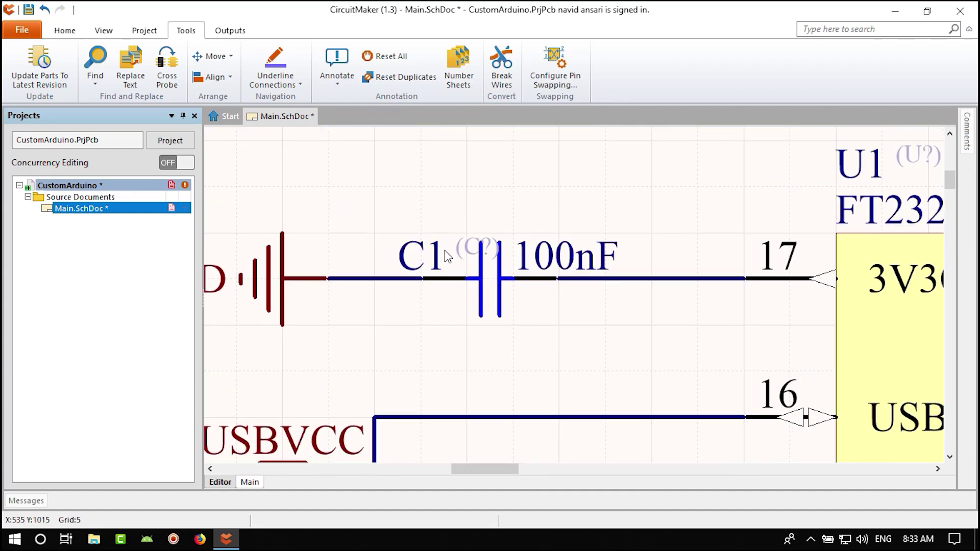
scroll(446, 263, "down", 4, "ctrl")
scroll(486, 193, "up", 2, "ctrl")
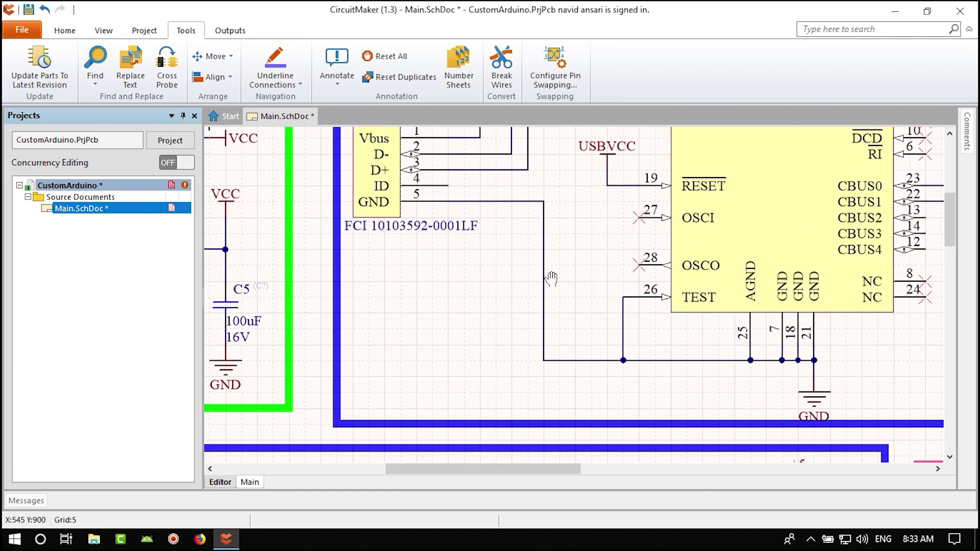
scroll(486, 193, "up", 3)
scroll(597, 258, "down", 3, "ctrl")
scroll(597, 257, "down", 2)
scroll(471, 214, "up", 4, "ctrl")
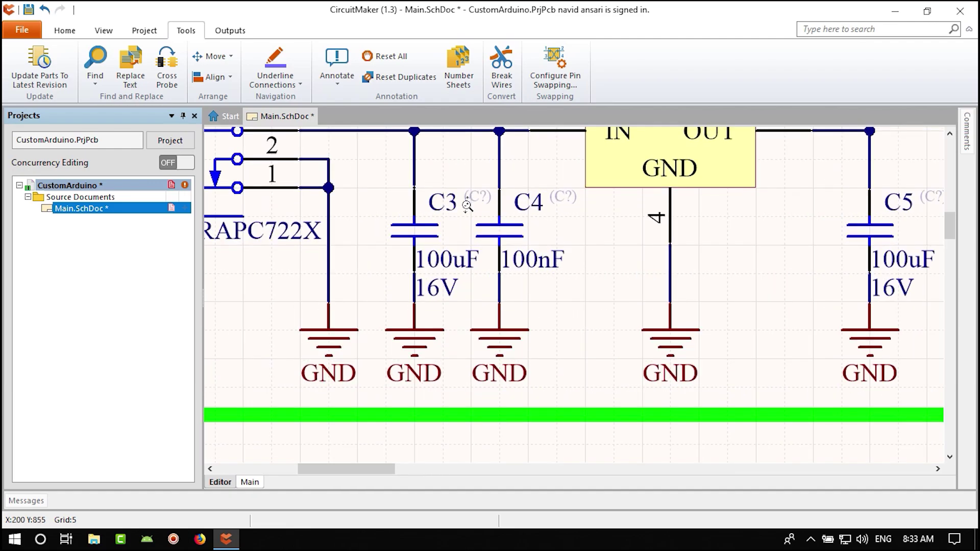
scroll(530, 226, "down", 3, "ctrl")
right_click_drag(638, 449, 438, 390)
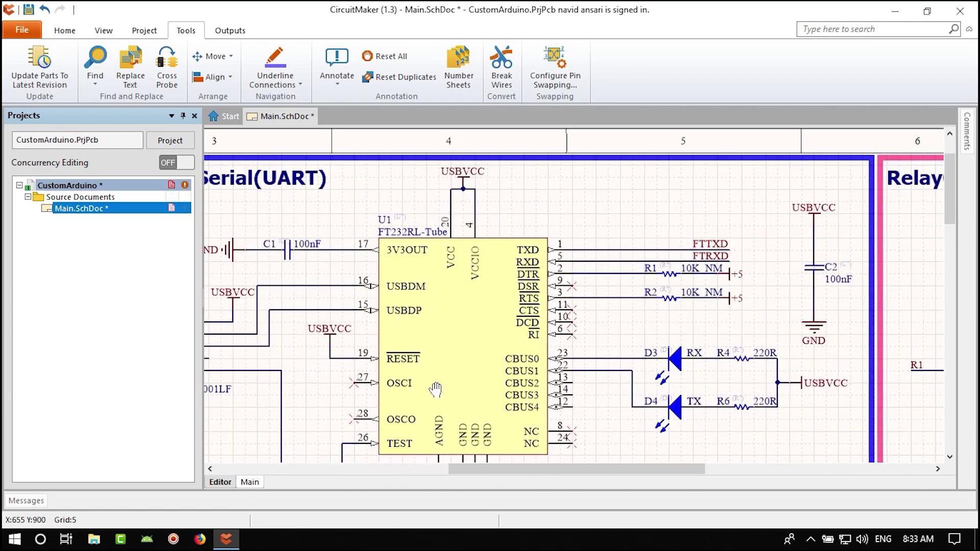
scroll(400, 377, "up", 1, "ctrl")
scroll(692, 270, "up", 3, "ctrl")
scroll(692, 270, "down", 4, "ctrl")
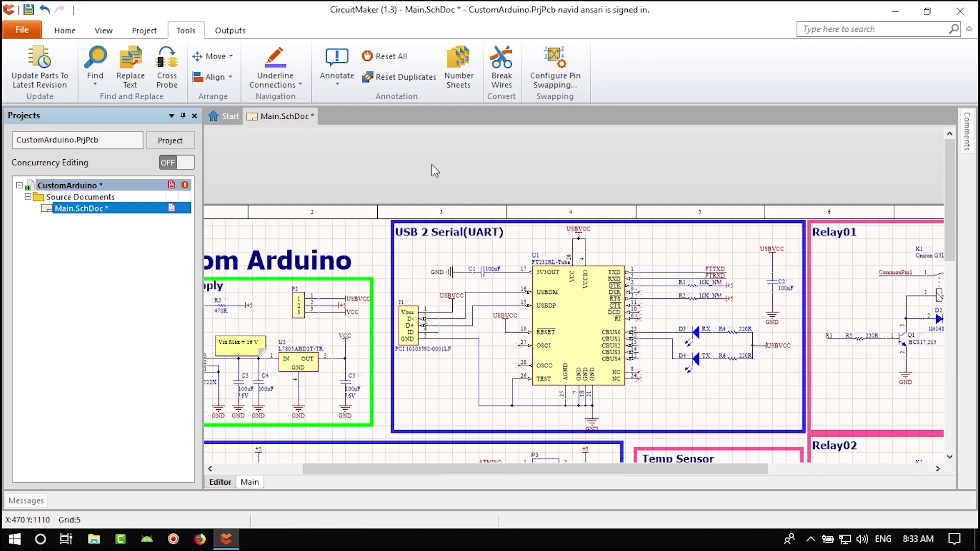
key("ctrl+s")
- Reset all 44 designators back to unnumbered values like C? and U?
right_click_drag(317, 227, 361, 254)
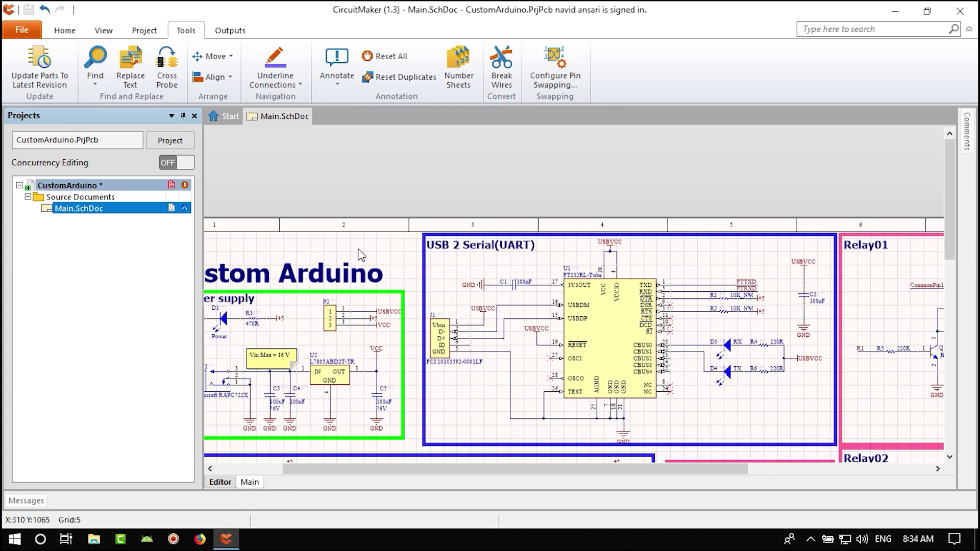
left_click(383, 56)
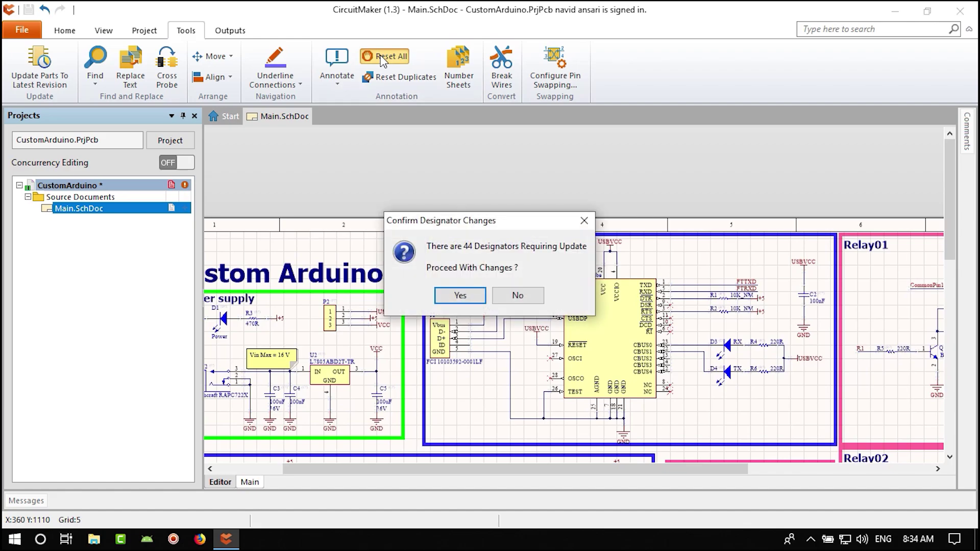
left_click(460, 295)
scroll(522, 278, "up", 5, "ctrl")
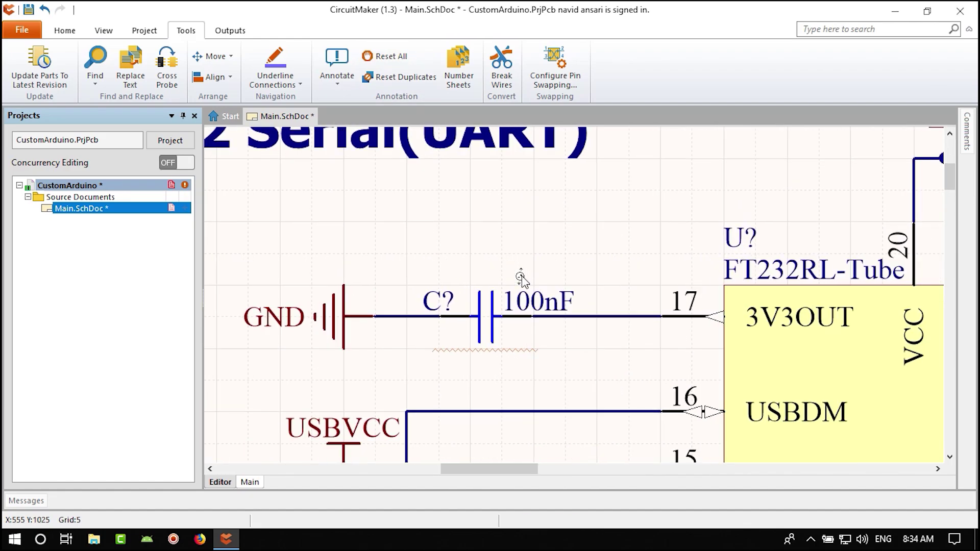
scroll(434, 309, "down", 5, "ctrl")
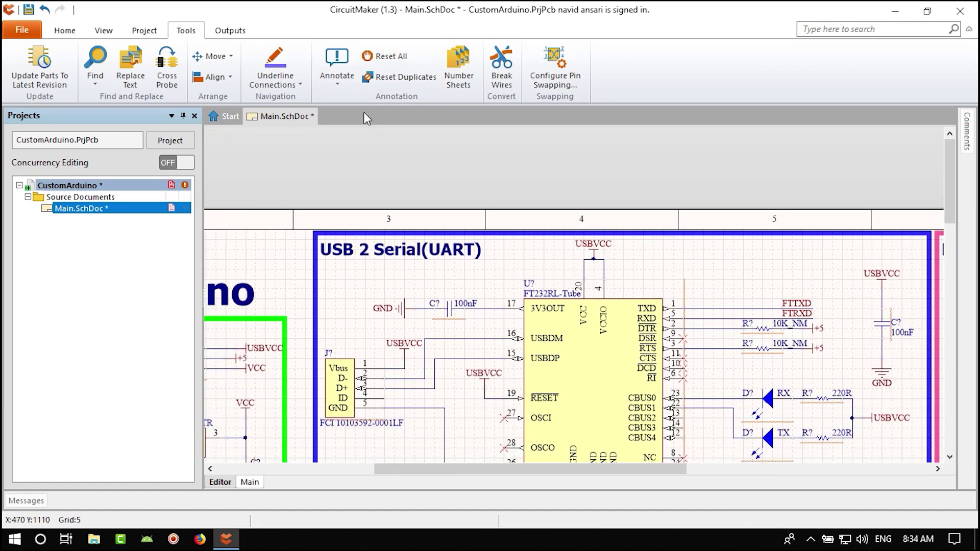
left_click(337, 68)
- Preview Down Then Across and Up Then Across orders, then settle on Across Then Down
left_click(384, 101)
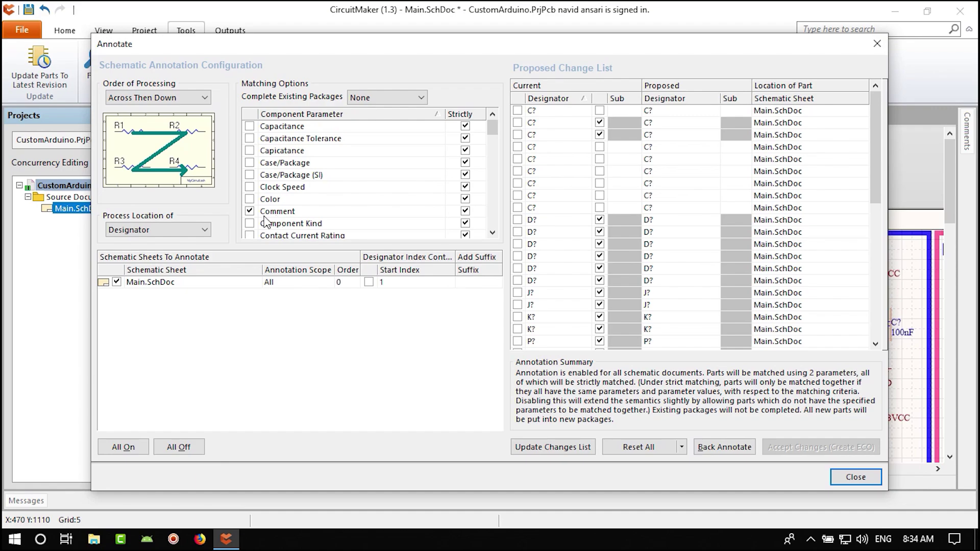
left_click(153, 98)
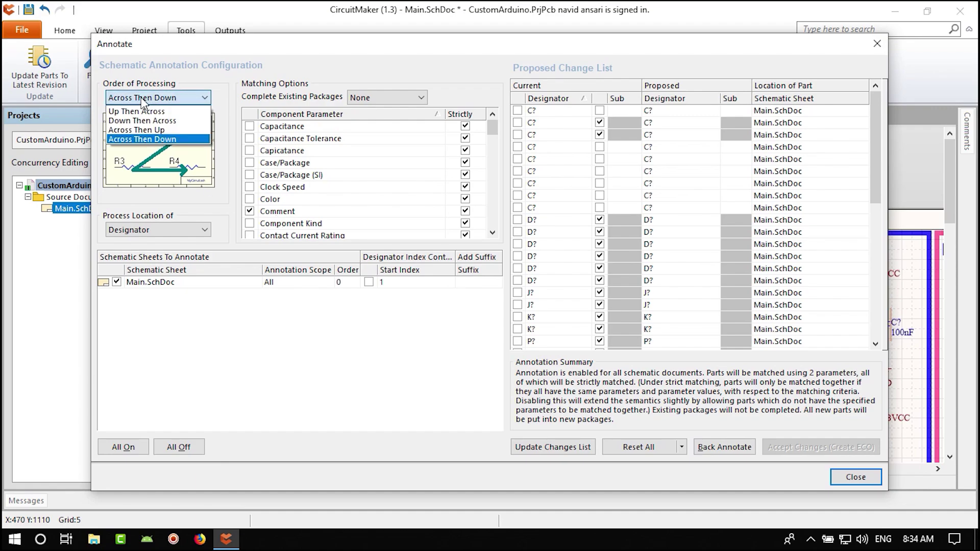
left_click(139, 134)
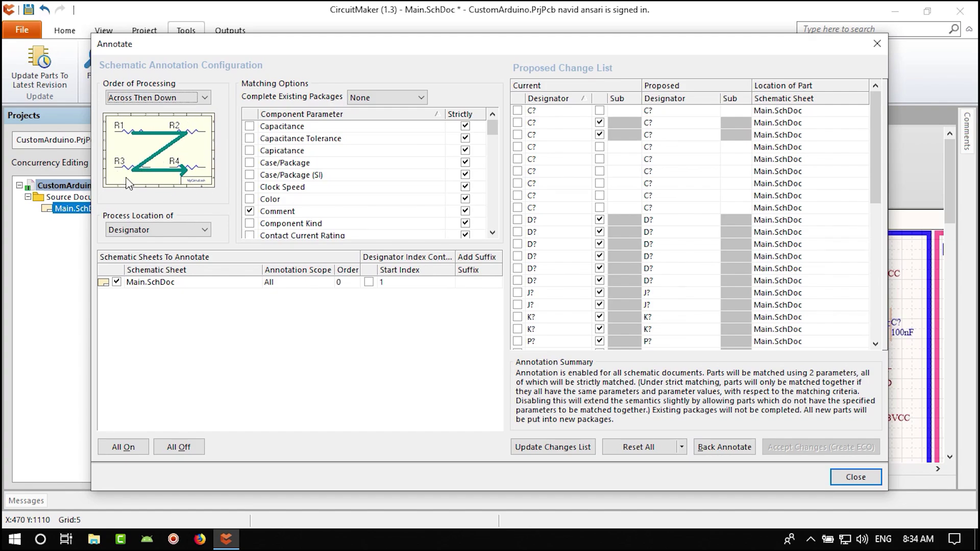
left_click(178, 100)
left_click(179, 121)
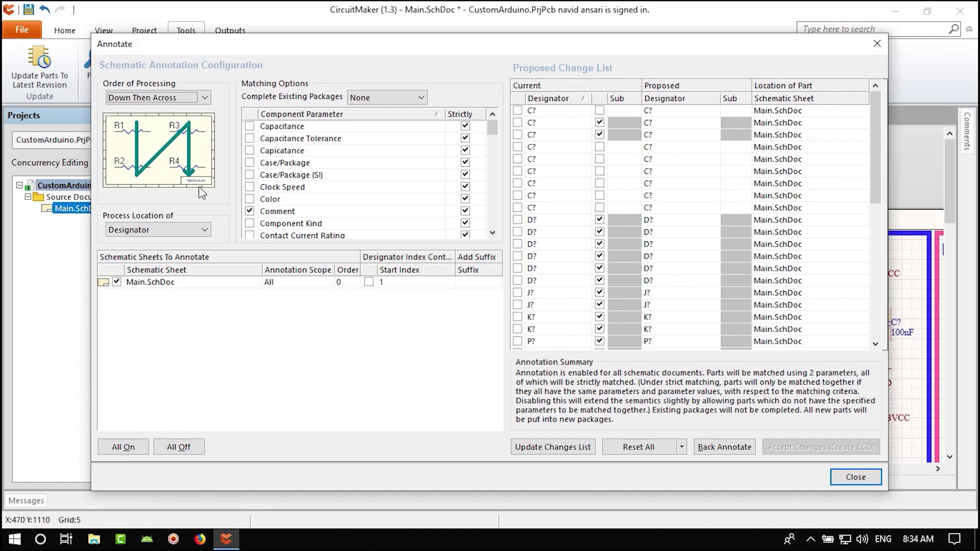
left_click(178, 97)
left_click(178, 110)
left_click(178, 98)
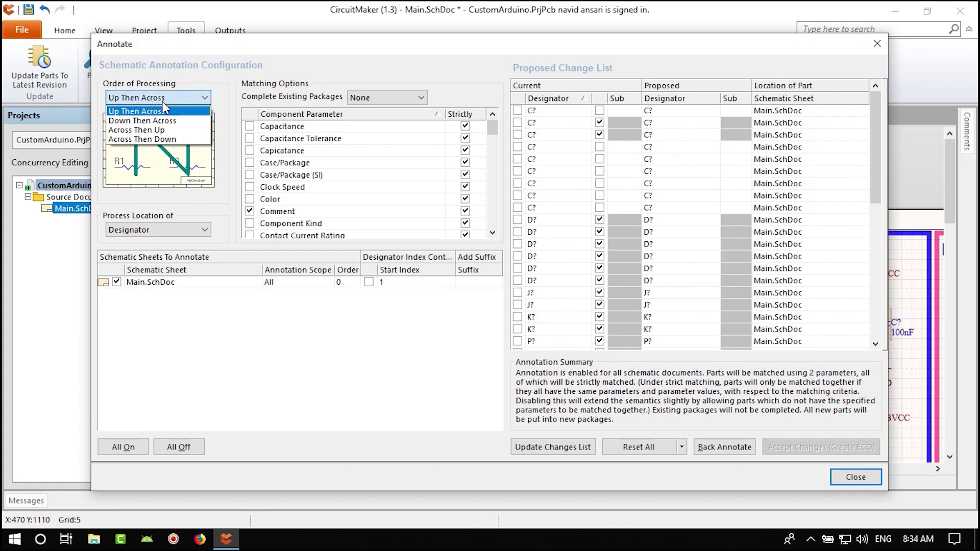
left_click(133, 146)
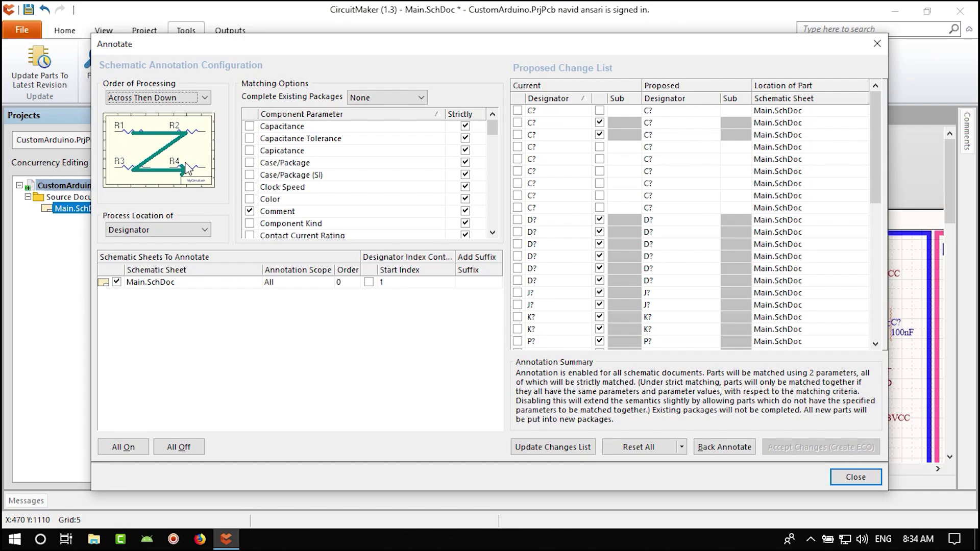
- Update the changes list, create the ECO, then validate and execute all 44 designator changes
left_click(533, 448)
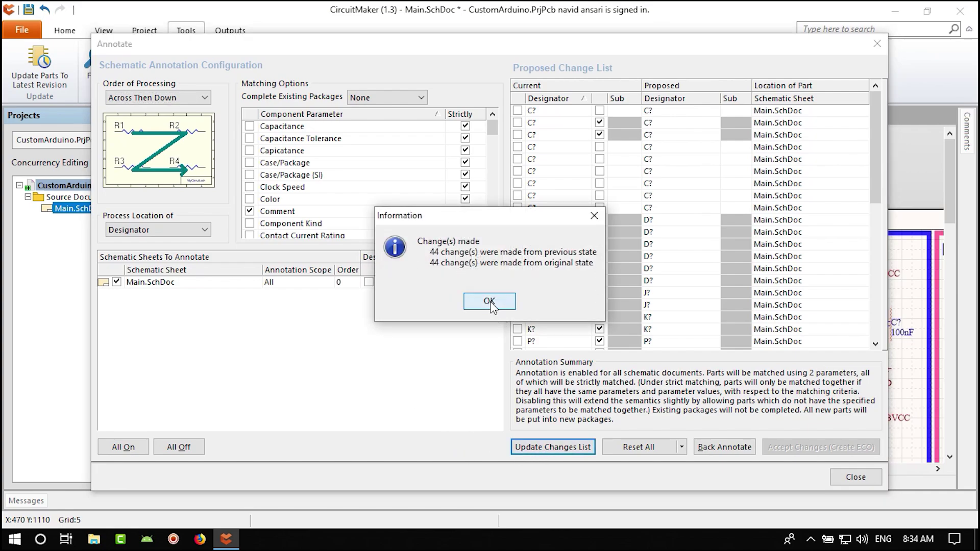
left_click(489, 302)
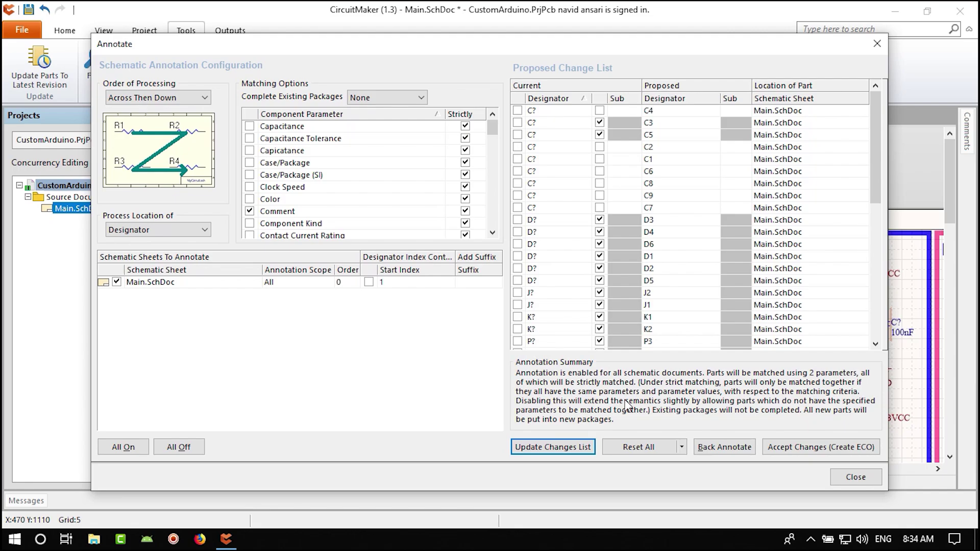
left_click(826, 449)
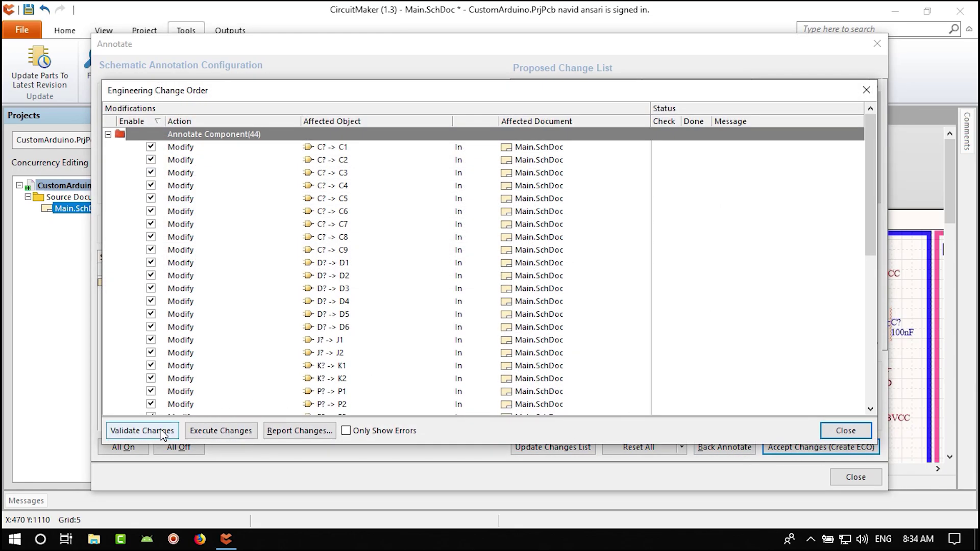
left_click(137, 430)
scroll(683, 311, "down", 3)
scroll(683, 310, "down", 5)
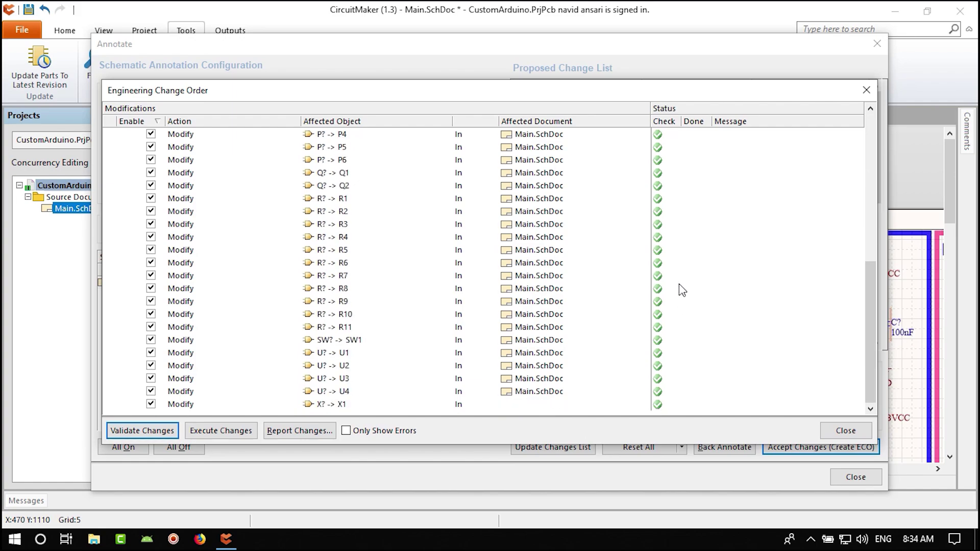
left_click(221, 430)
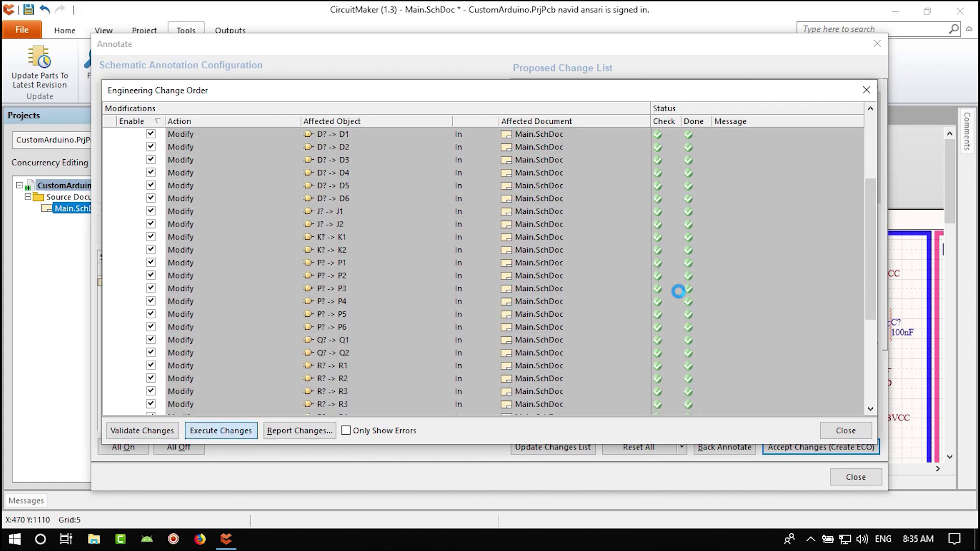
left_click(846, 432)
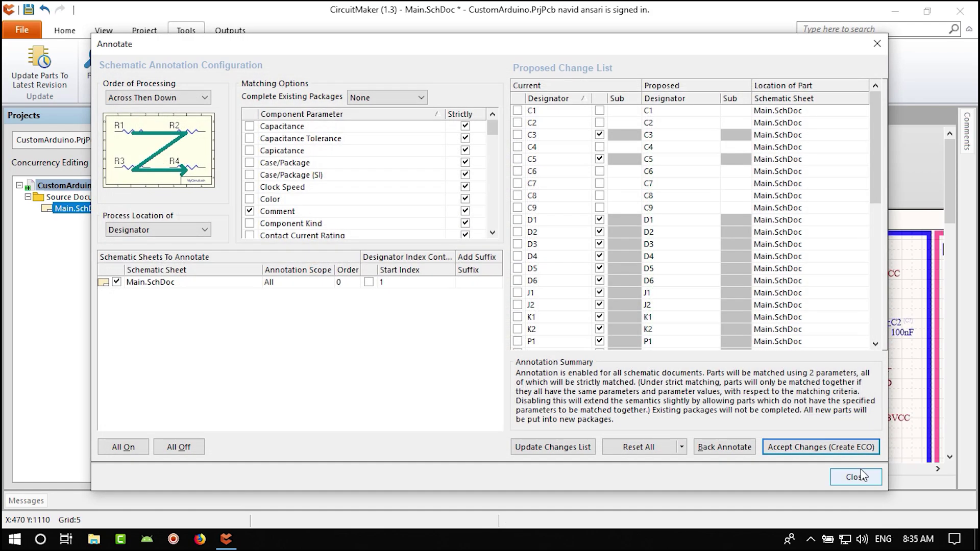
left_click(856, 476)
- Save Main.SchDoc with its new numbered designators such as U1, C1 and R1
scroll(444, 299, "right", 3, "shift")
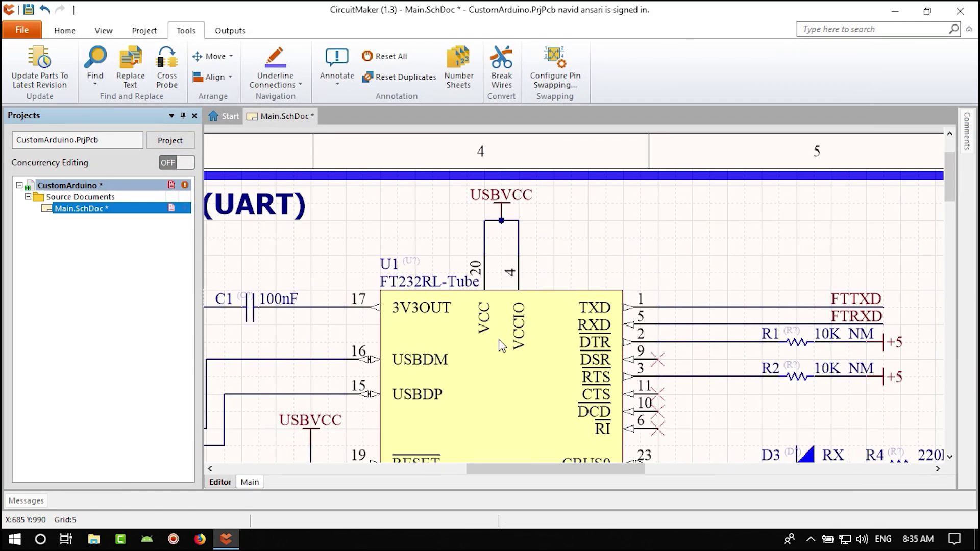
scroll(444, 299, "down", 3, "ctrl")
scroll(400, 329, "up", 2, "ctrl")
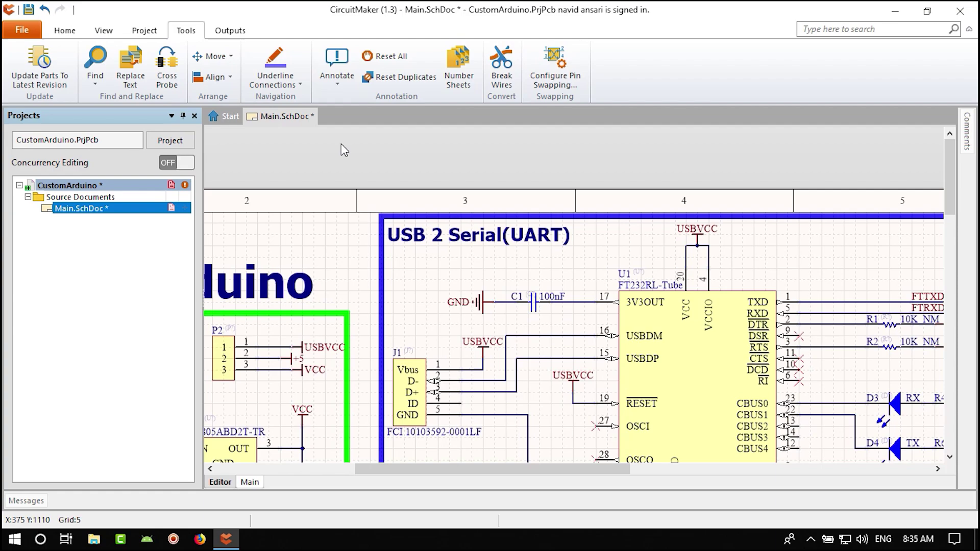
left_click(340, 86)
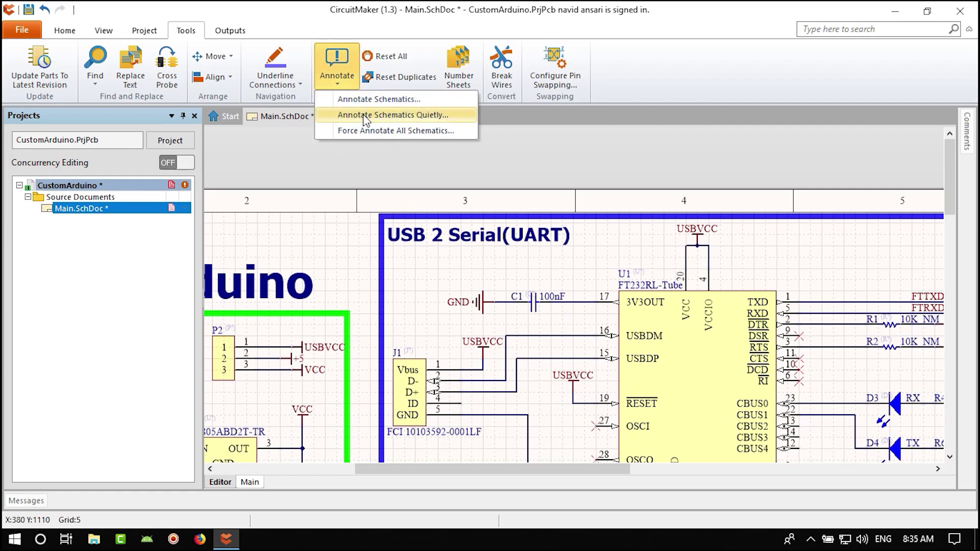
left_click(396, 131)
right_click_drag(364, 323, 400, 269)
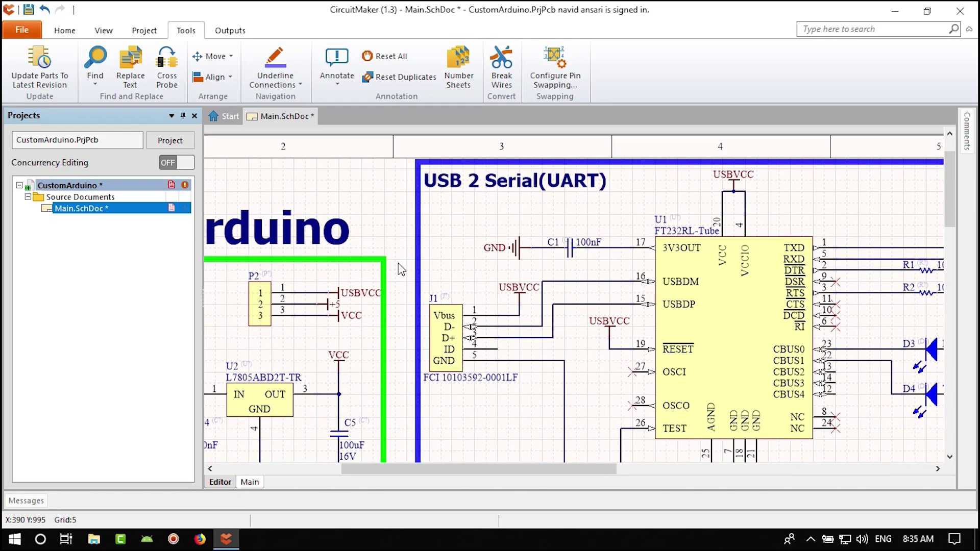
key("ctrl+s")
scroll(399, 266, "down", 3, "ctrl")
scroll(551, 305, "up", 2, "ctrl")
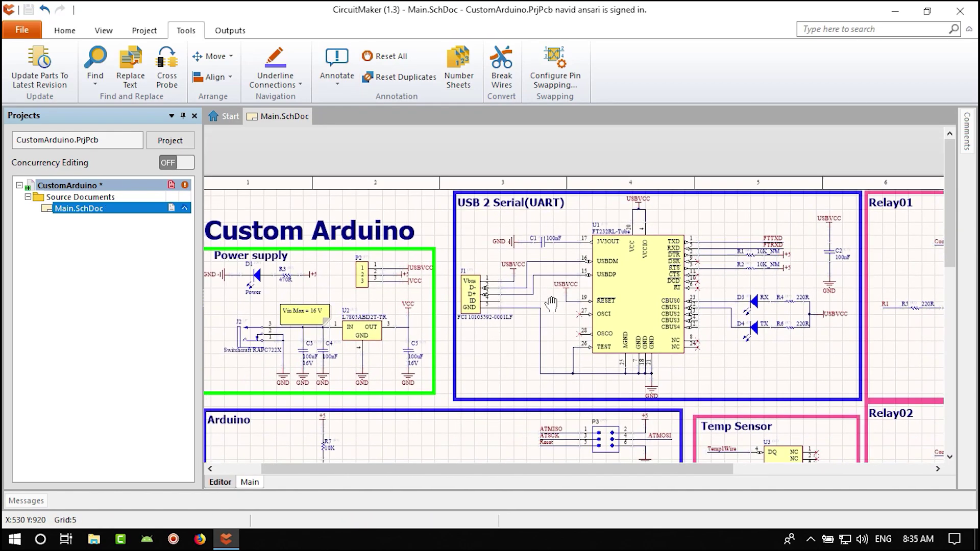
scroll(97, 192, "up", 1, "ctrl")
scroll(362, 311, "down", 1, "ctrl")
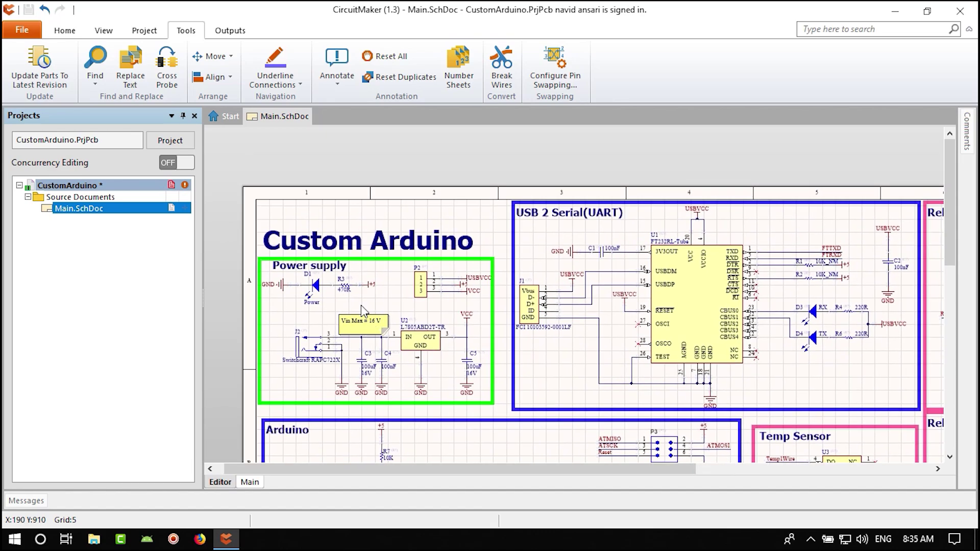
- Save the CustomArduino project and compile it as a PCB project
left_click(22, 31)
left_click(41, 104)
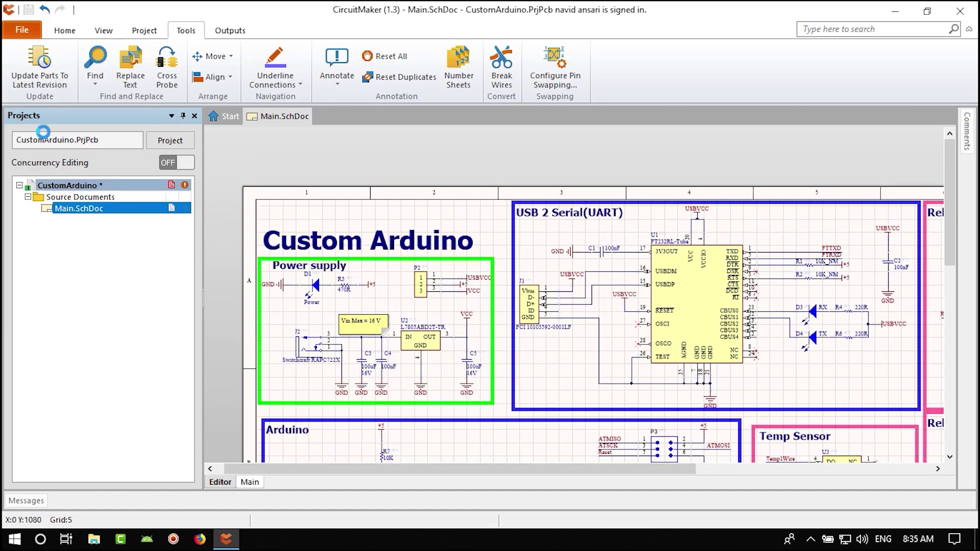
right_click(84, 187)
left_click(133, 191)
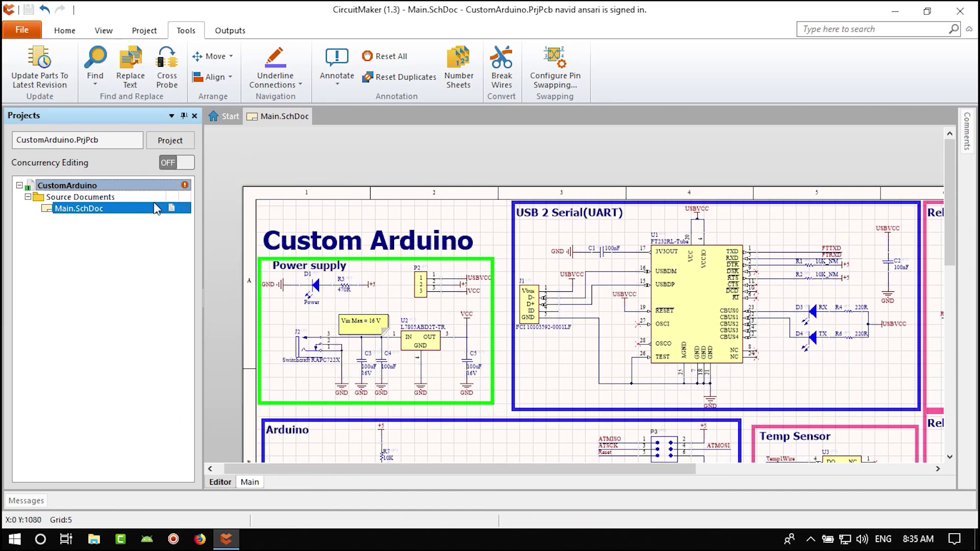
- Review the warnings (FTRXD has no driving source, parts not linked to Octopart), then close Messages
left_click(32, 502)
scroll(173, 416, "down", 5)
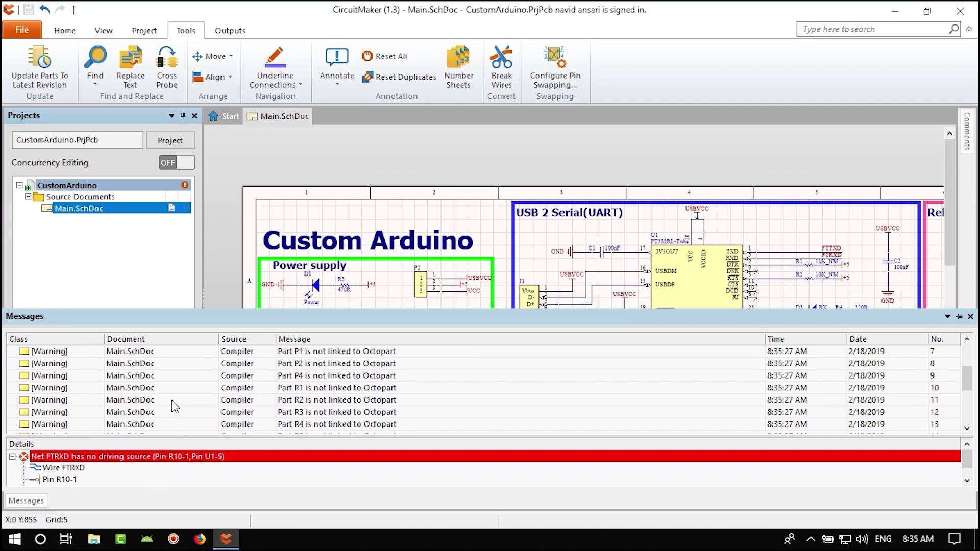
scroll(128, 393, "up", 2)
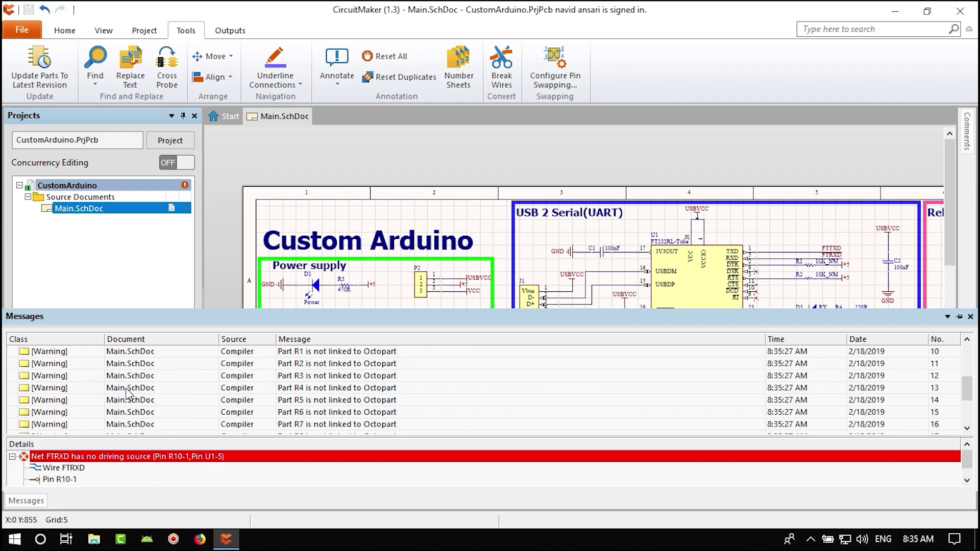
scroll(127, 393, "up", 3)
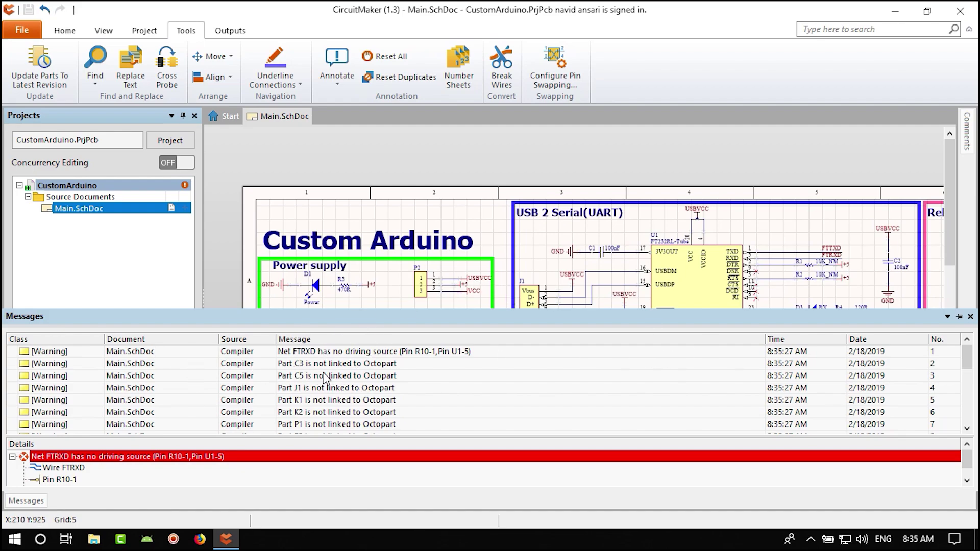
left_click(971, 316)
scroll(475, 415, "down", 2, "ctrl")
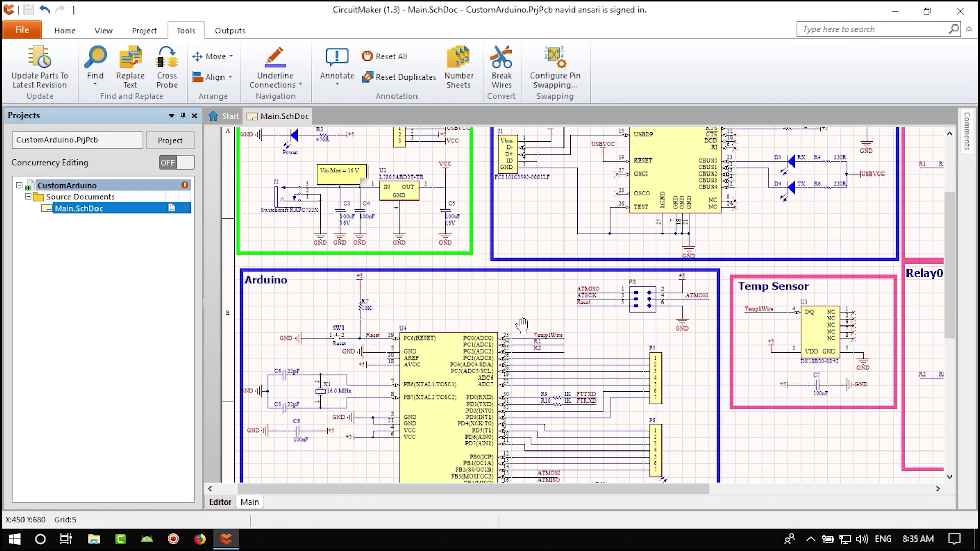